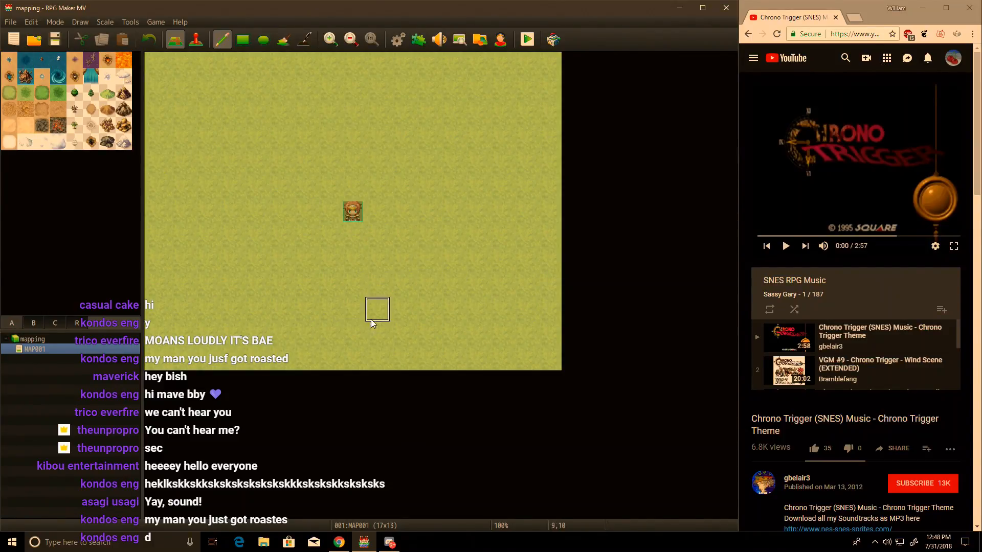
Step: Start the Chrono Trigger Theme video in the browser, adjust its volume, and return to RPG Maker MV
click(869, 149)
drag(833, 246, 842, 248)
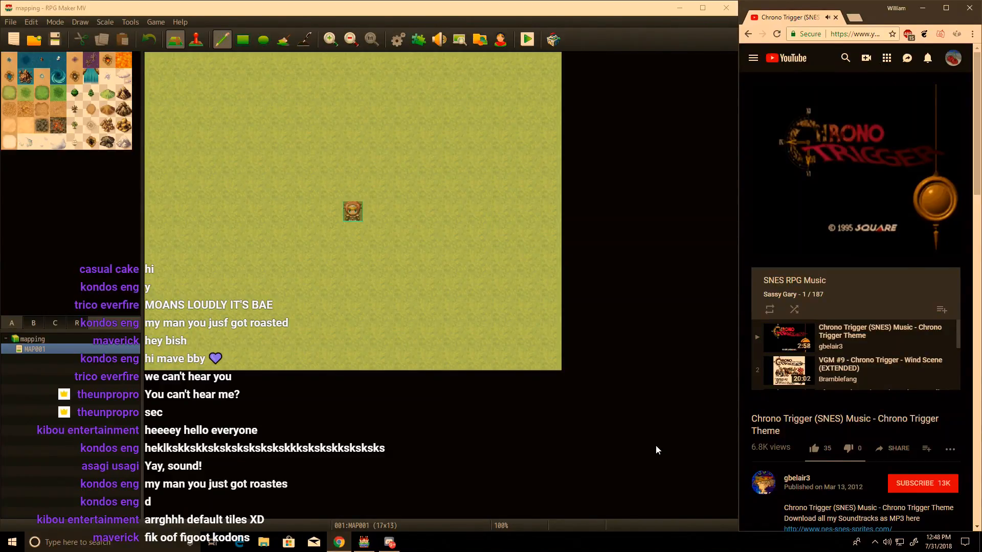
click(511, 438)
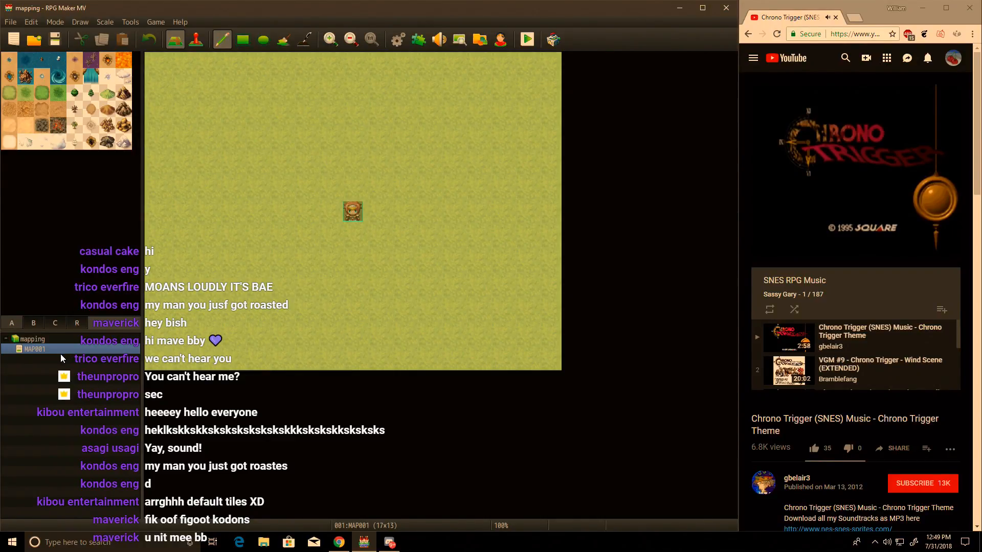
Step: Create a new map in the mapping project using the 0002 Outside tileset
right_click(45, 340)
click(61, 360)
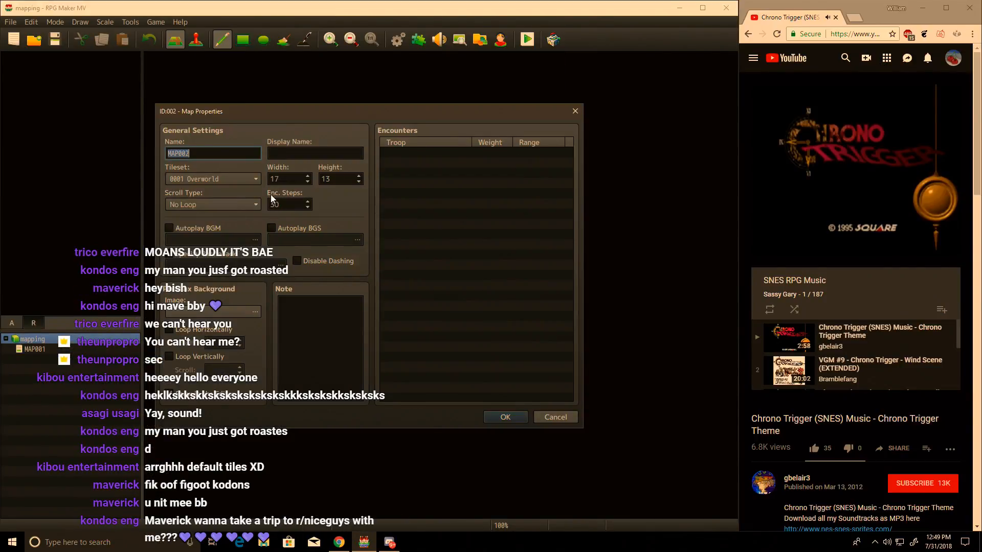
click(241, 177)
click(225, 198)
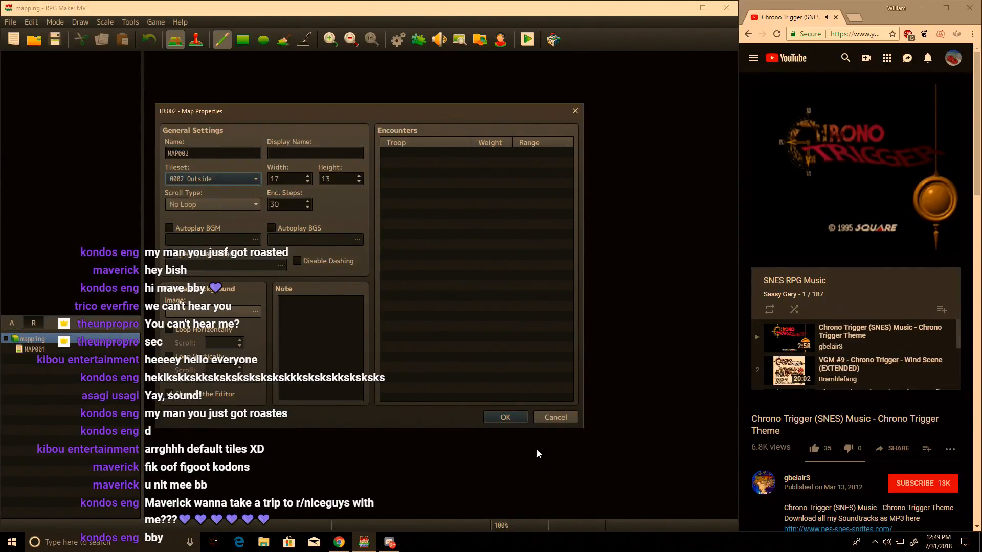
click(505, 417)
Step: Flood-fill the entire new map with the green grass ground tile
click(9, 93)
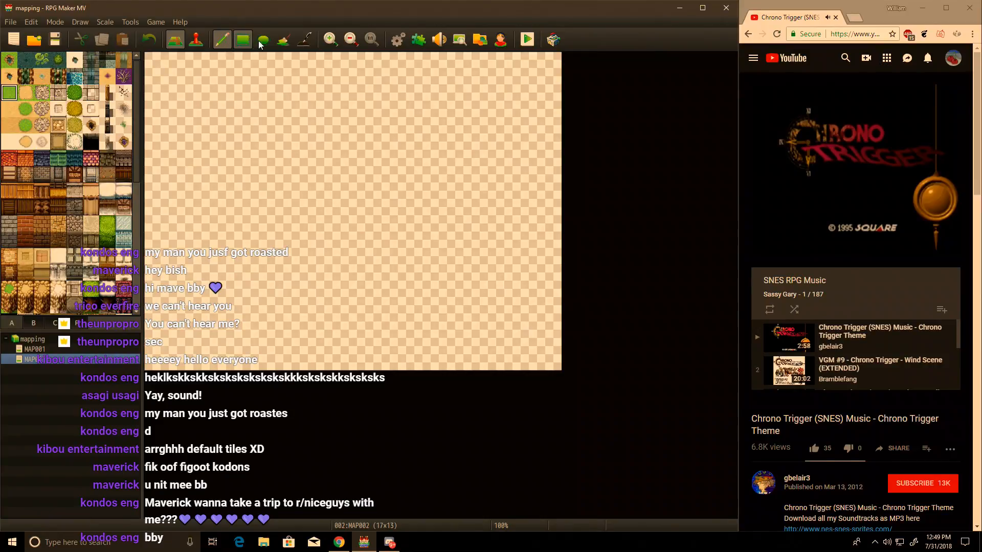
click(284, 40)
click(302, 138)
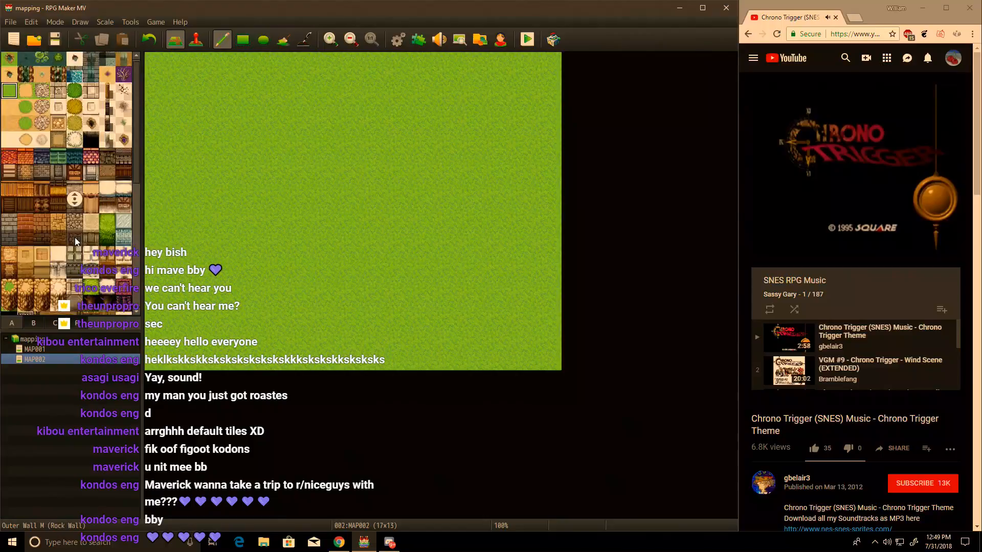
Step: Try painting a raised grass cliff area in the map's upper-left corner, and undo the strokes
scroll(71, 236, down, 3)
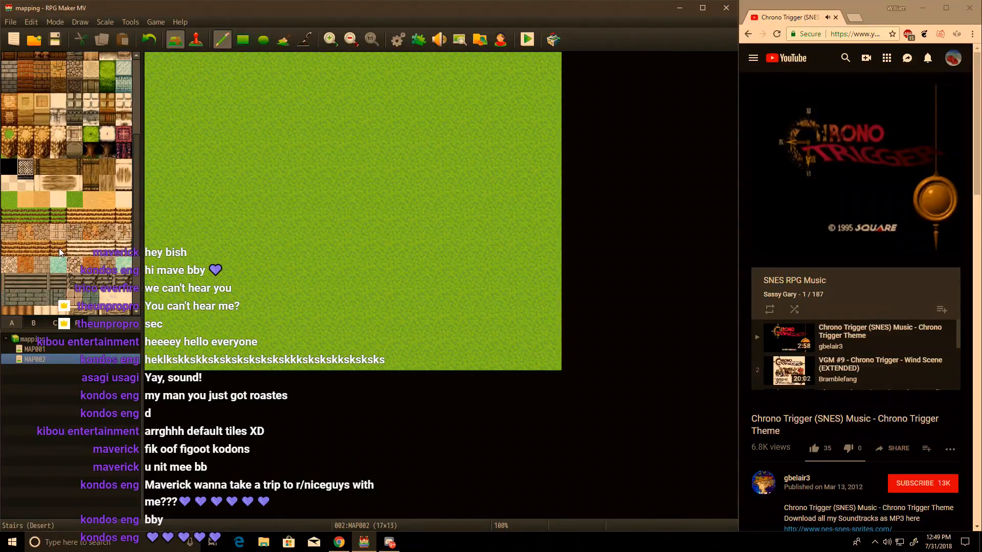
scroll(60, 215, up, 4)
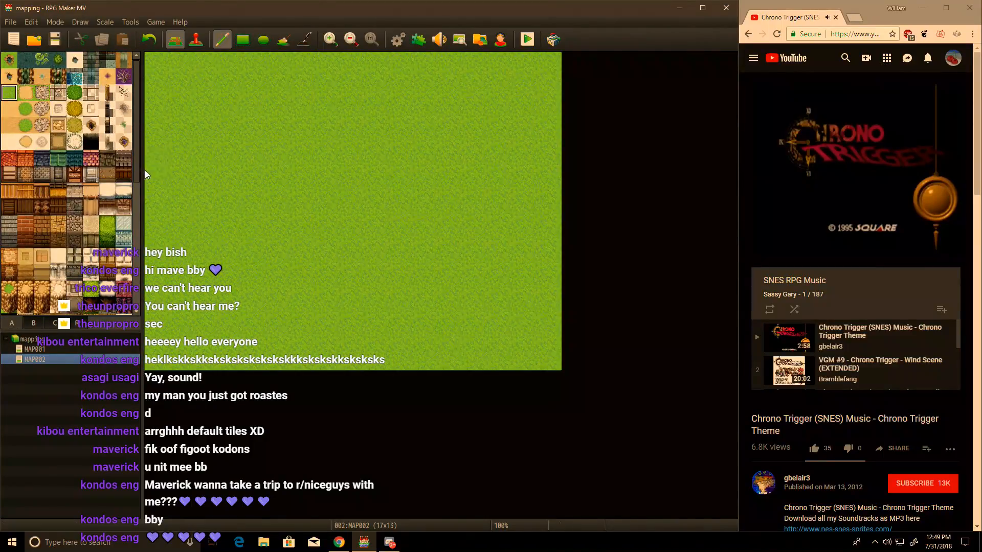
scroll(75, 204, down, 5)
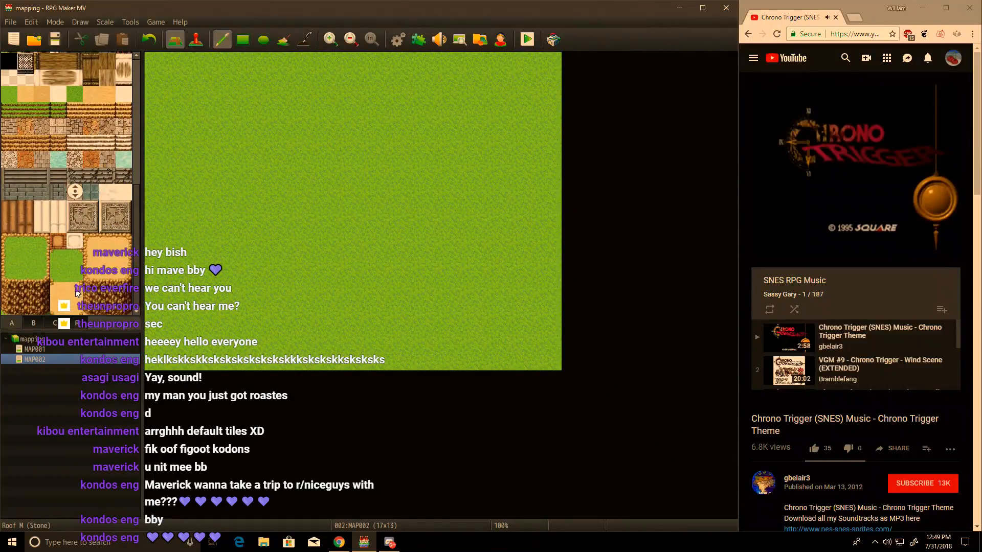
scroll(45, 272, up, 3)
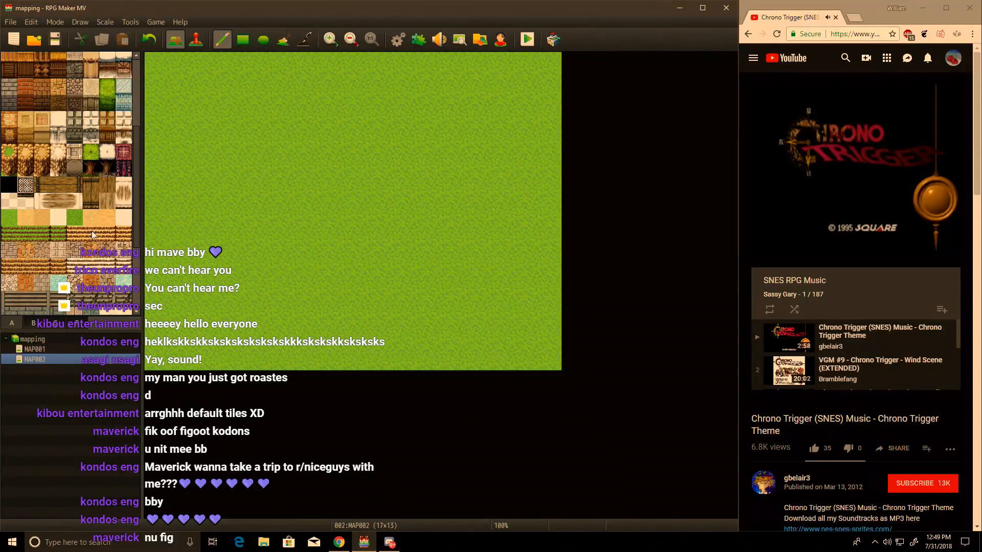
click(9, 152)
mouse_move(181, 186)
mouse_down()
mouse_move(230, 138)
mouse_move(173, 144)
mouse_move(141, 119)
mouse_move(182, 74)
mouse_move(163, 121)
mouse_up()
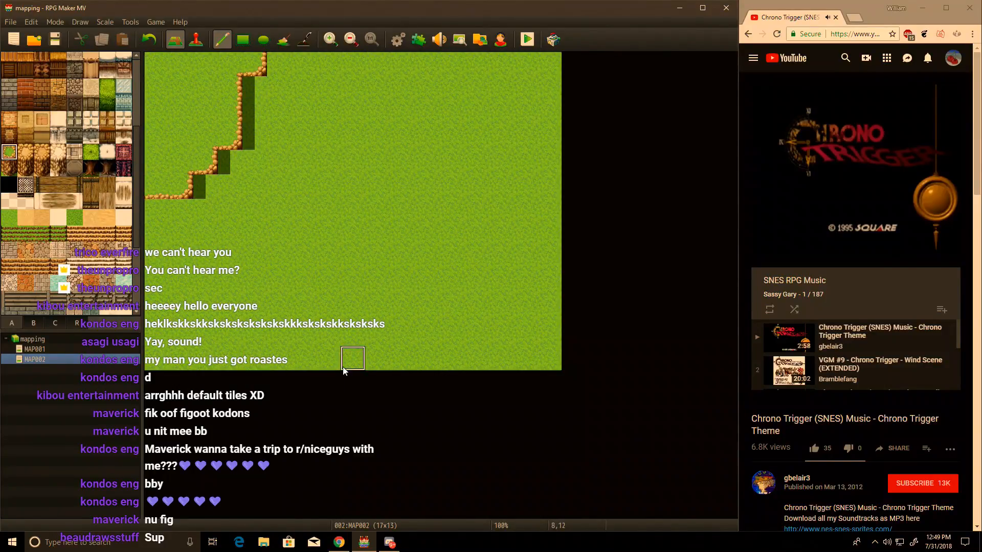
right_drag(328, 284, 328, 63)
key(ctrl+z)
key(ctrl+z)
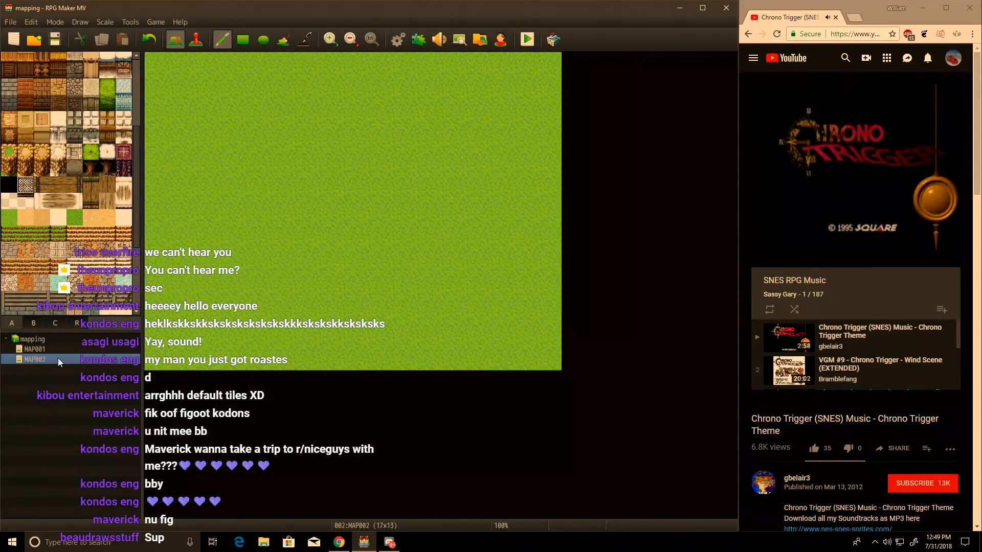
Step: Change MAP002's tileset to 0004 Dungeon and set its size to 30 wide by 30 high
double_click(77, 359)
click(246, 178)
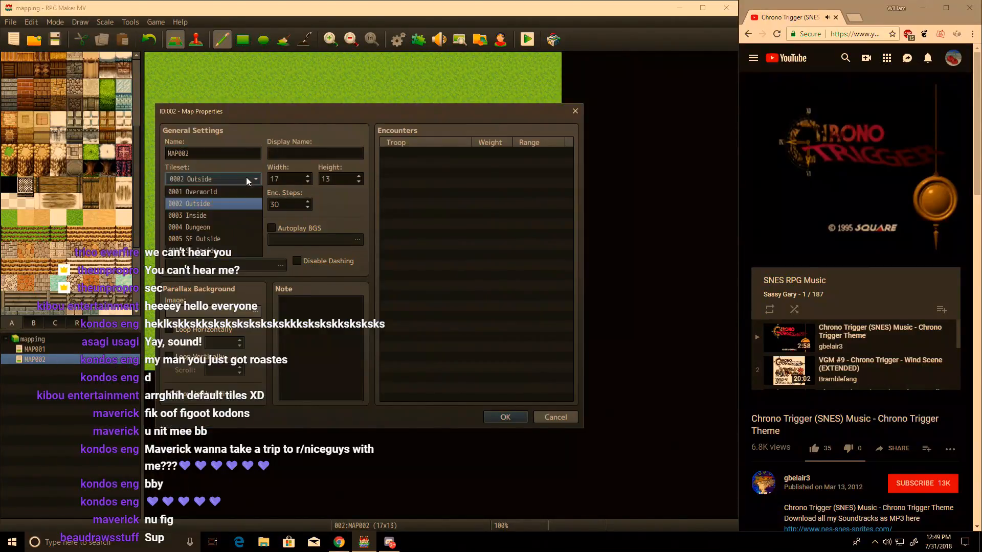
click(216, 228)
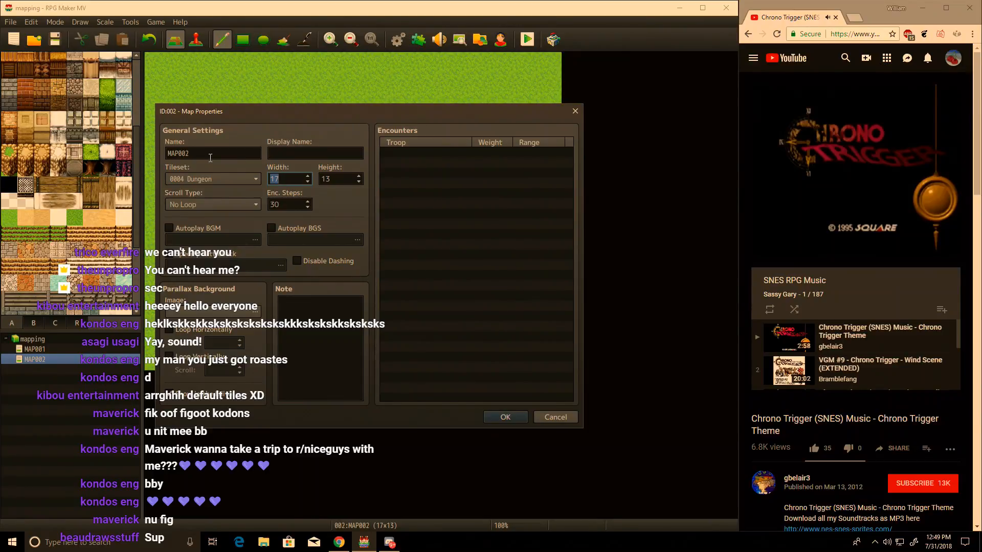
text(30)
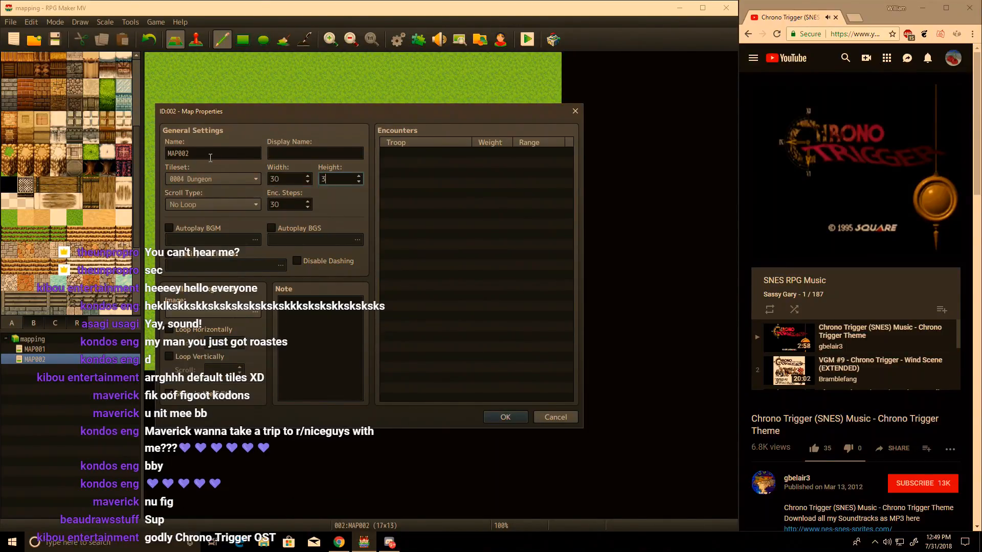
key(Tab)
text(30)
key(Return)
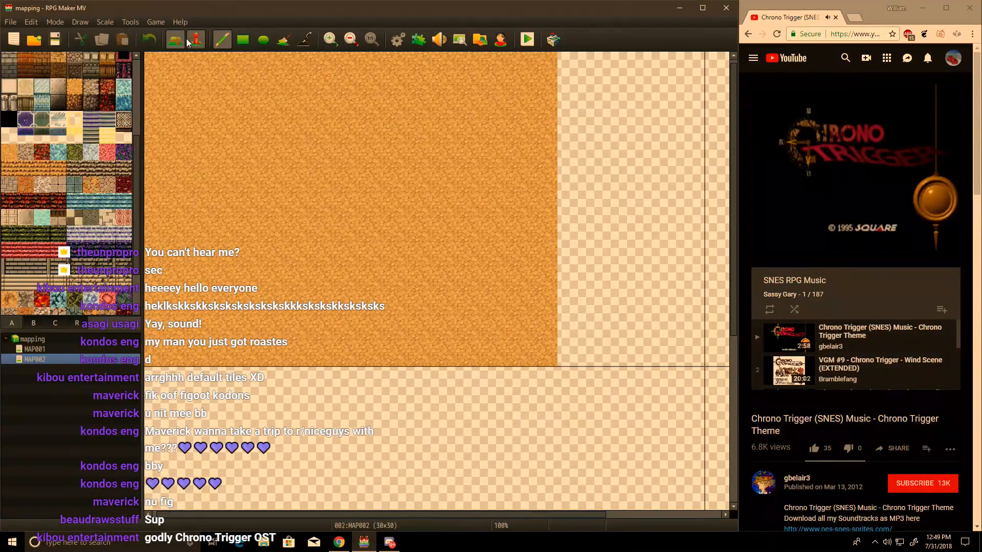
Step: Fill the empty map area with the current floor tile, and refill the whole map with the solid black tile
click(284, 43)
click(593, 155)
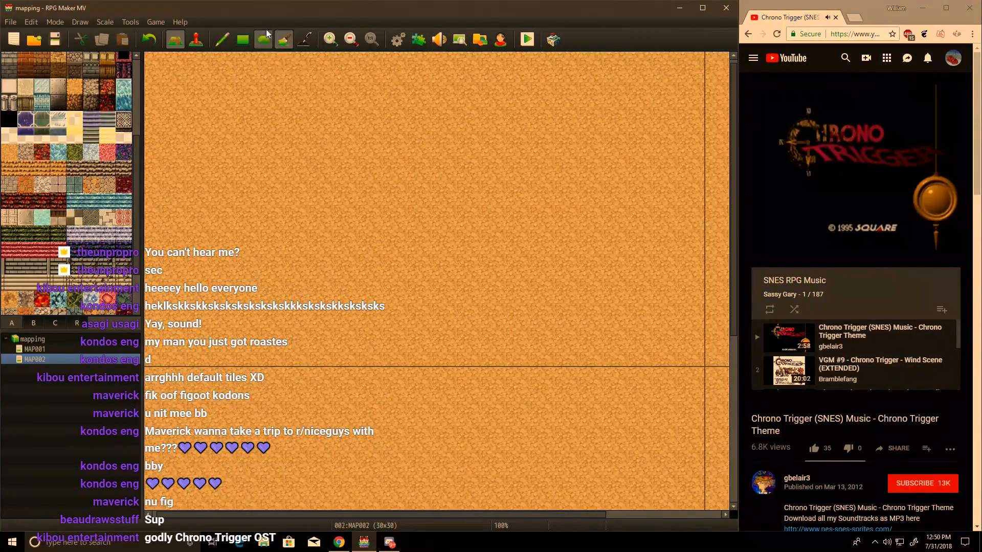
click(223, 40)
click(11, 119)
click(284, 39)
click(271, 84)
Step: Enlarge MAP002 to a width of 256 and a height of 256
right_click(56, 360)
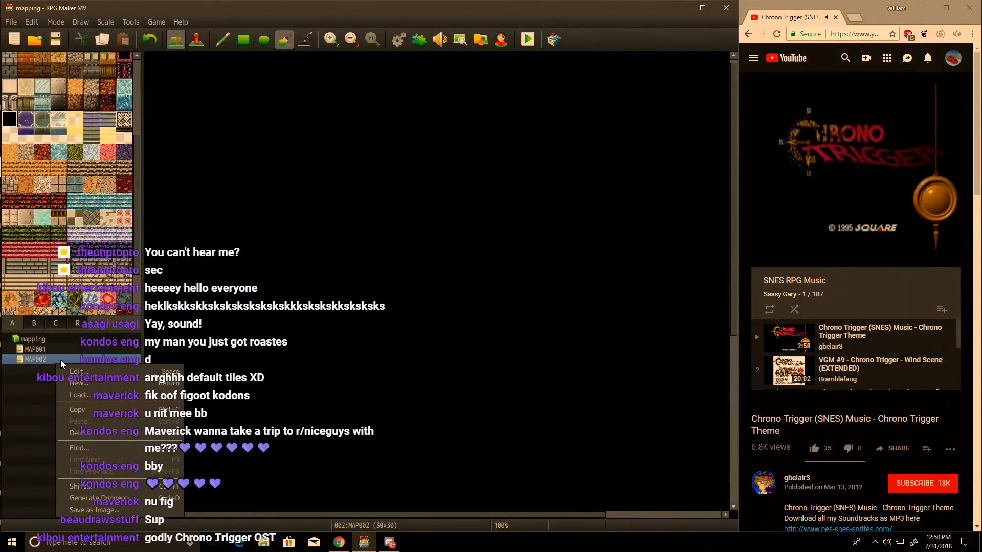
click(80, 372)
double_click(290, 179)
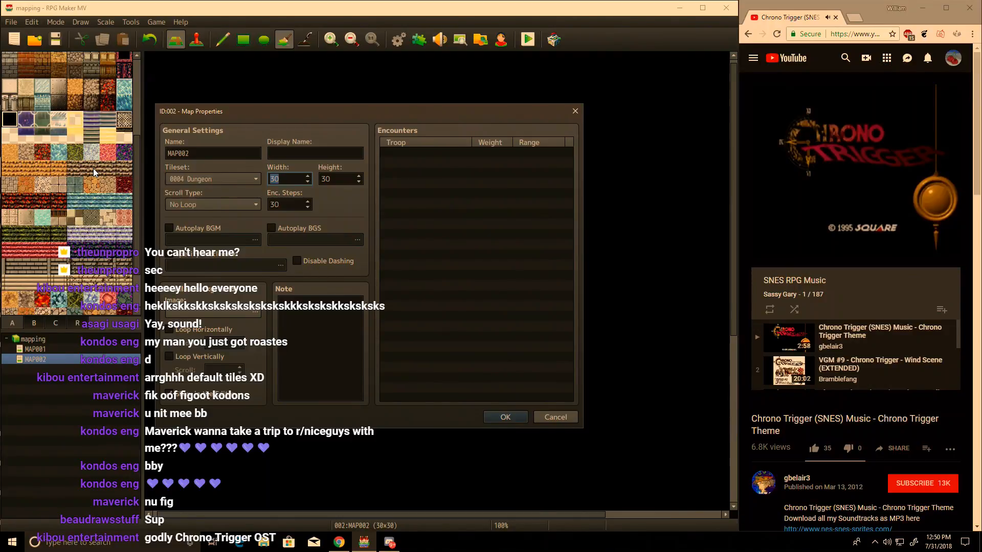
text(256)
key(Tab)
text(256)
key(Return)
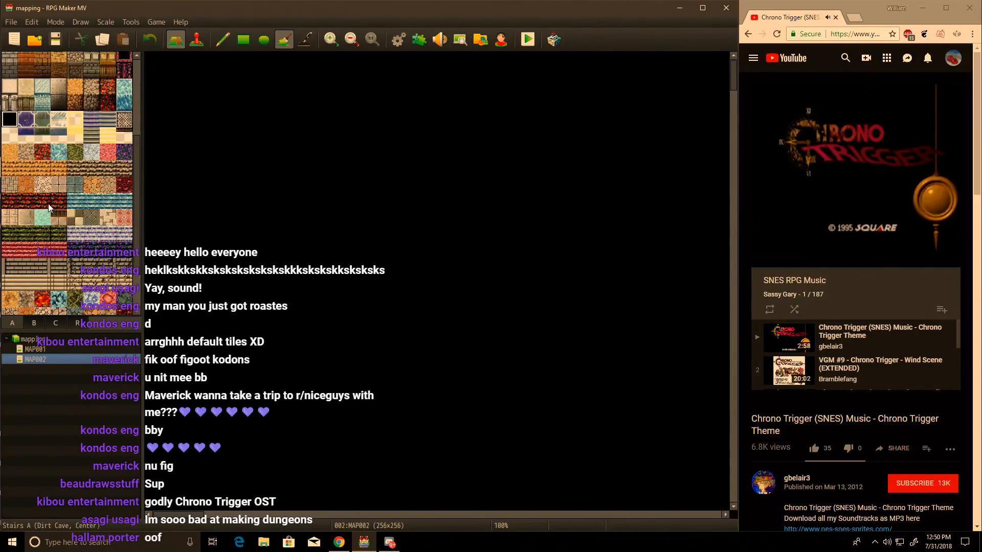
Step: Flood-fill the remaining empty area of the enlarged map with the black tile
scroll(66, 204, up, 5)
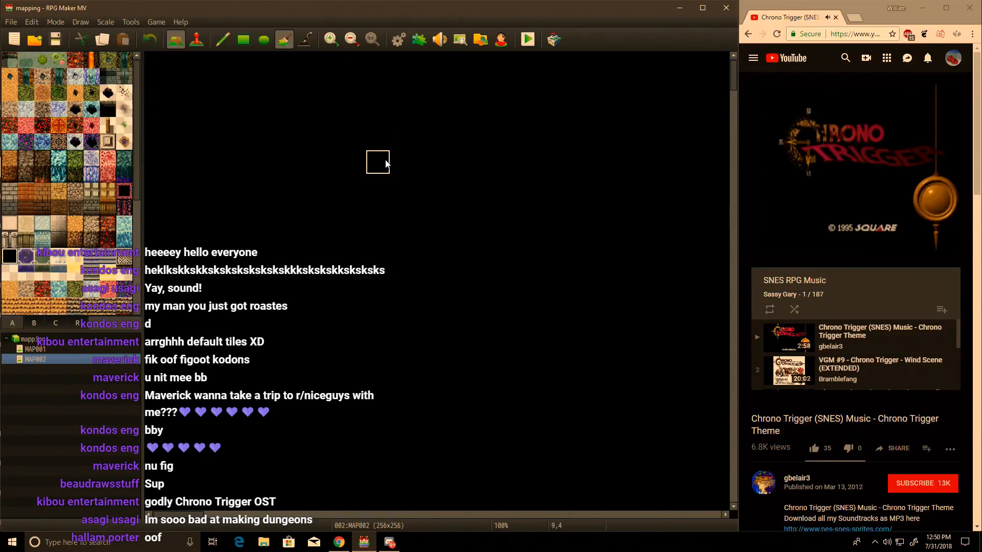
ctrl+scroll(328, 160, down, 1)
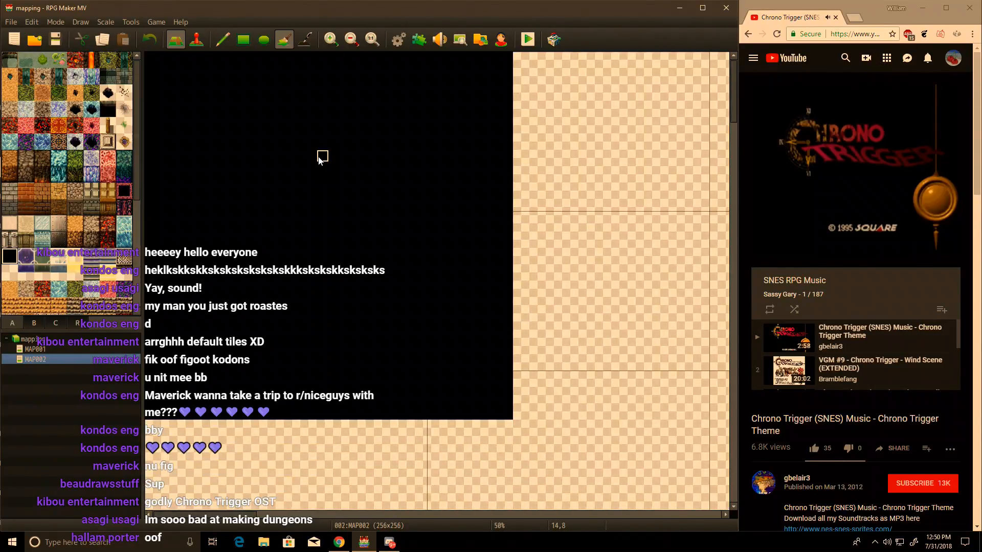
click(617, 156)
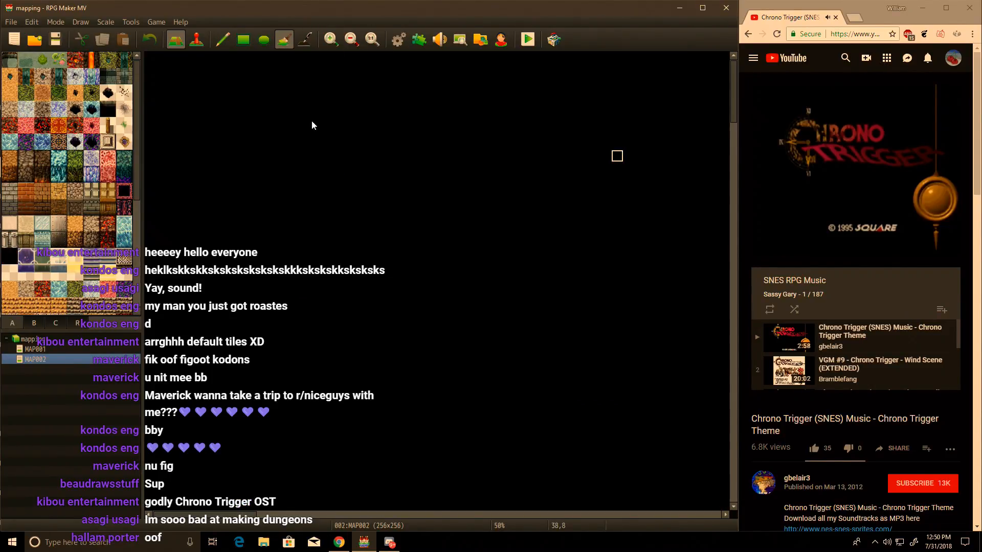
Step: Undo a first freehand stroke of the brown stone wall-top tile, and outline a large closed cave room with it in straight rectangle strokes
click(222, 40)
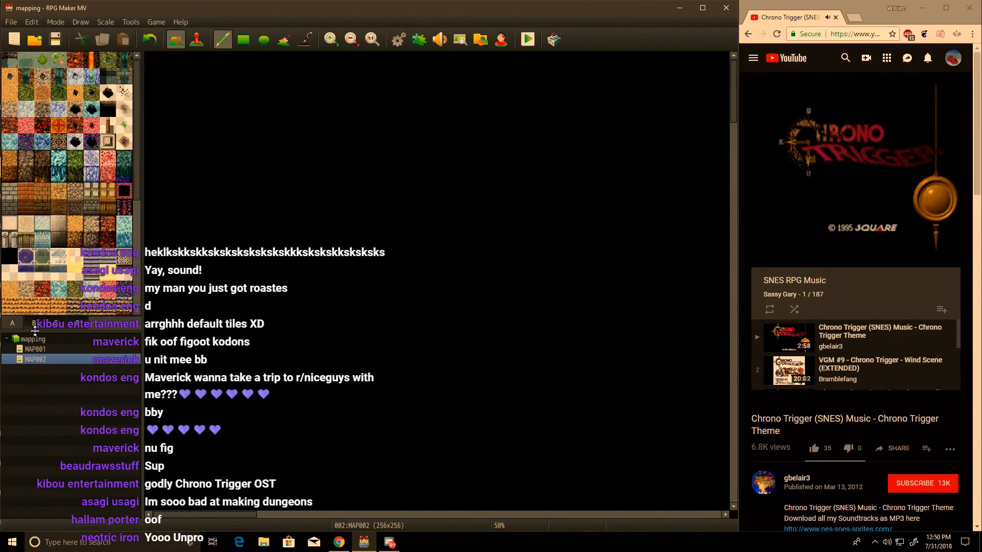
click(76, 225)
click(95, 226)
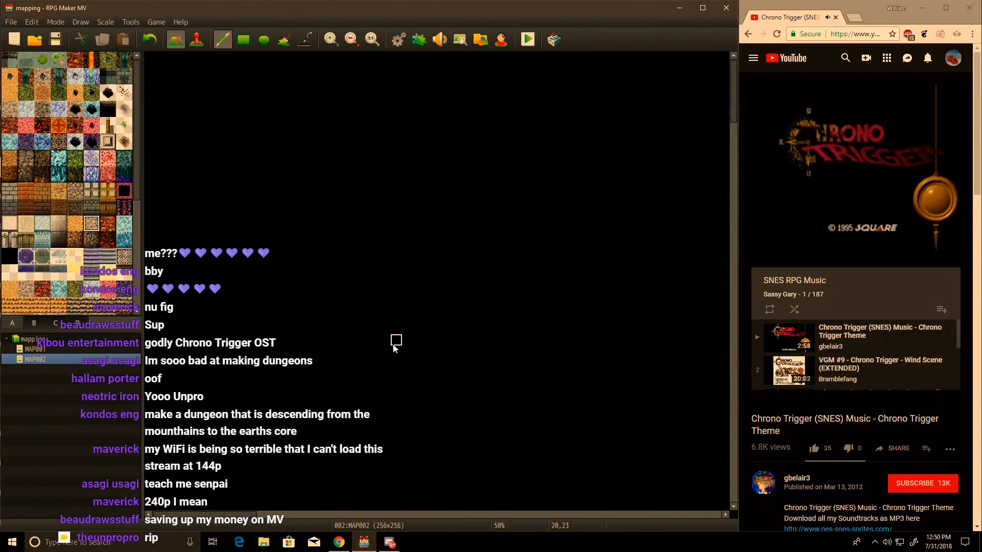
drag(298, 327, 263, 269)
key(ctrl+z)
click(243, 39)
mouse_move(200, 295)
mouse_down()
mouse_move(196, 261)
mouse_move(225, 176)
mouse_move(354, 172)
mouse_up()
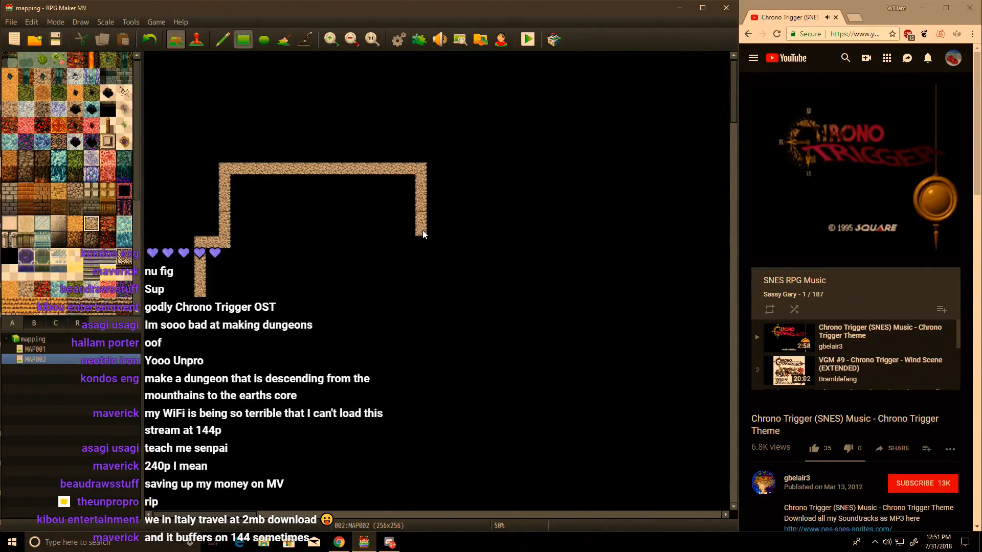
mouse_move(431, 230)
mouse_down()
mouse_move(482, 231)
mouse_move(482, 143)
mouse_up()
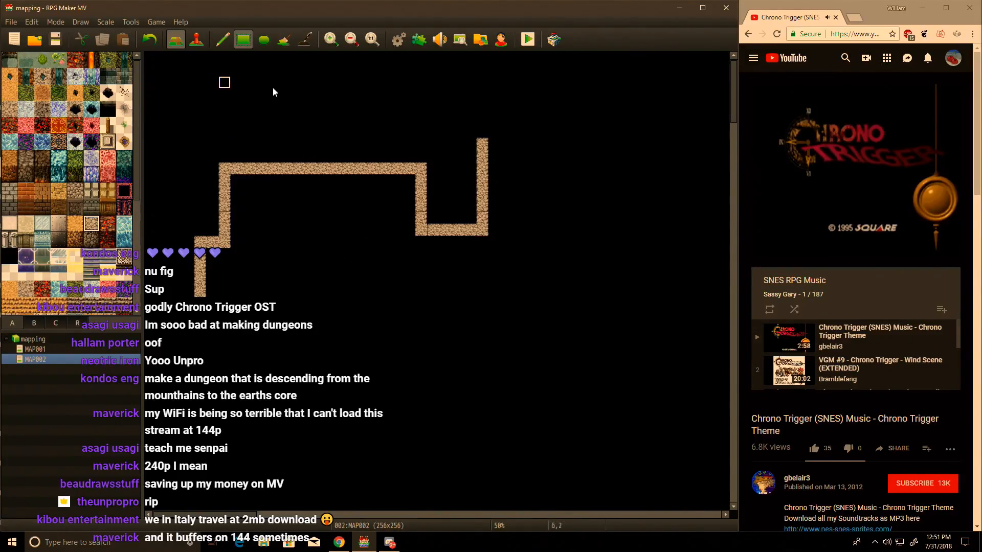
mouse_move(566, 136)
mouse_down()
mouse_move(591, 154)
mouse_move(594, 454)
mouse_move(477, 453)
mouse_move(482, 488)
mouse_move(284, 495)
mouse_up()
mouse_move(280, 451)
mouse_down()
mouse_move(202, 453)
mouse_move(200, 295)
mouse_up()
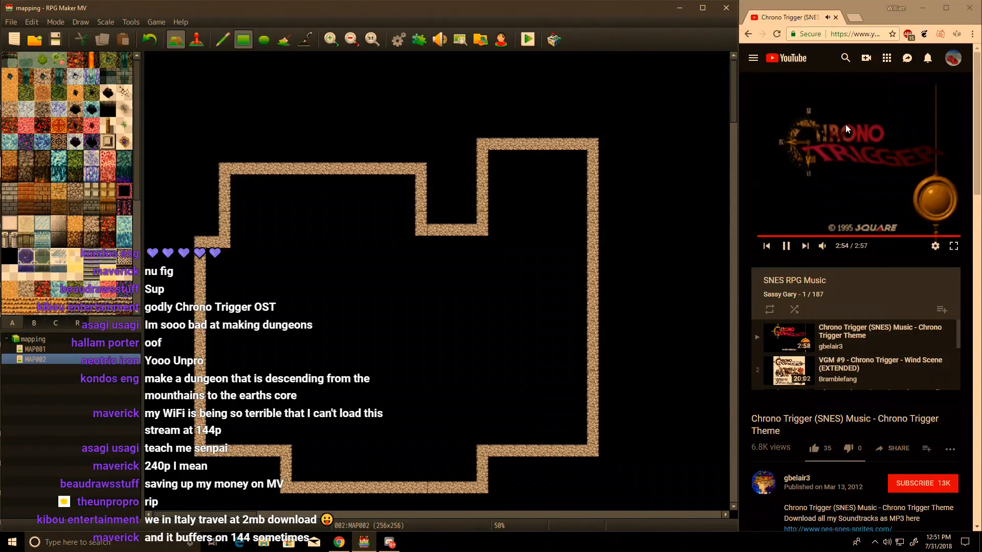
Step: Skip to the next video in the SNES RPG Music playlist
click(804, 250)
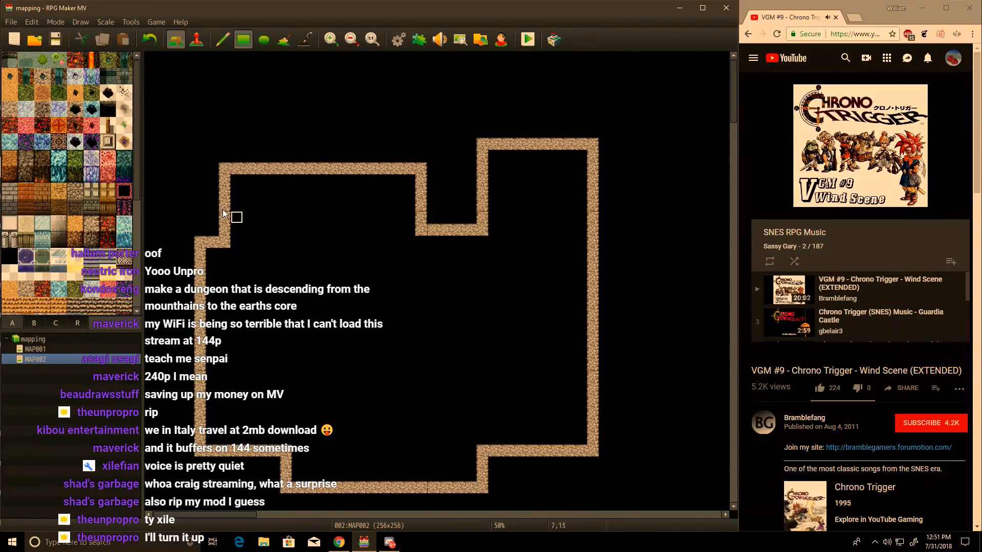
click(26, 174)
click(237, 185)
click(222, 39)
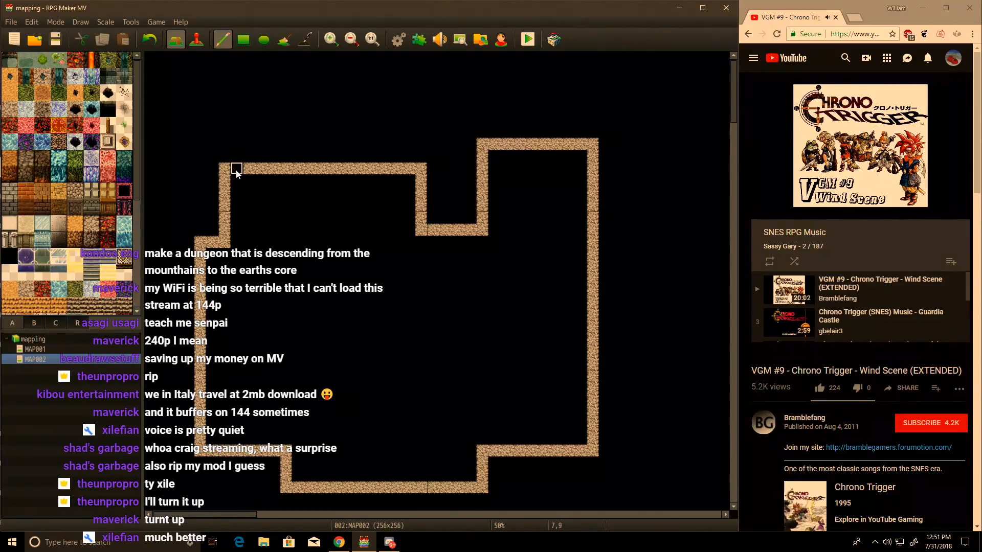
key(ctrl+z)
Step: Reshape the dip in the room's upper wall into a stepped V with stone tiles, clearing its square lower corners to black
click(336, 43)
scroll(292, 386, down, 1)
middle_drag(346, 389, 351, 417)
mouse_move(317, 362)
mouse_down()
mouse_move(298, 361)
mouse_move(273, 338)
mouse_up()
middle_drag(348, 338, 630, 382)
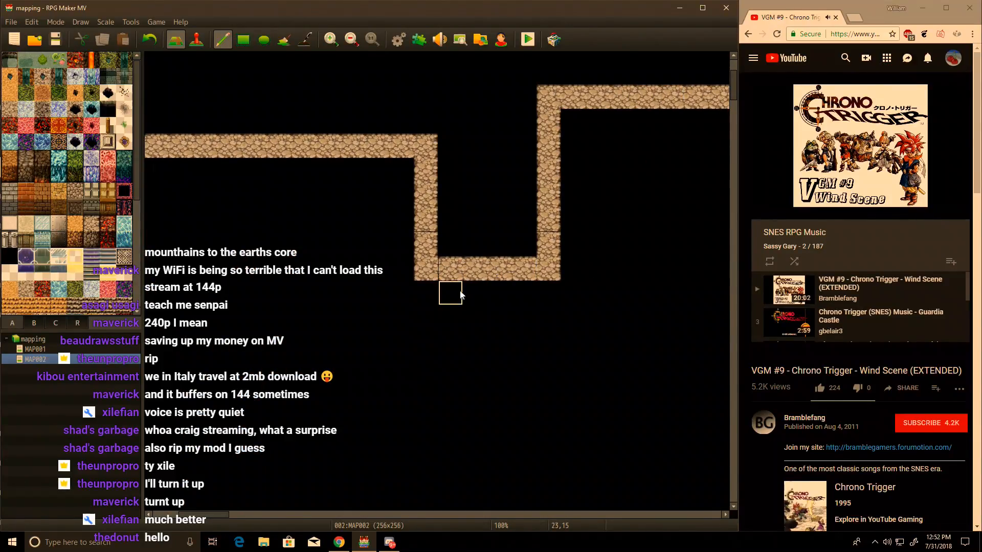
click(428, 272)
click(450, 249)
click(494, 291)
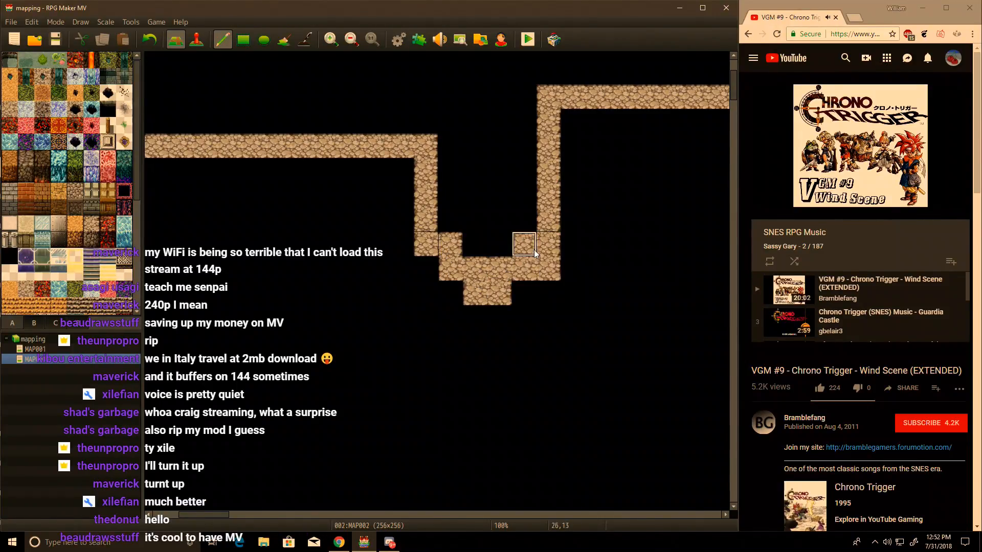
click(548, 269)
Step: Turn both upper corners of the room's taller section into diagonal stair-stepped walls, clearing the old square corners to black
middle_drag(471, 259, 585, 210)
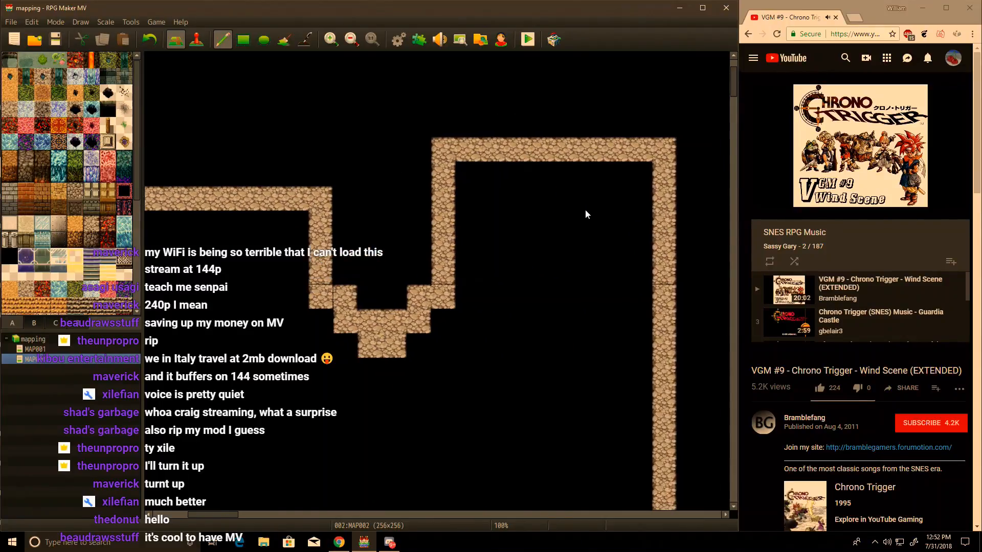
mouse_move(443, 150)
mouse_down()
mouse_move(452, 210)
mouse_move(495, 174)
mouse_move(514, 172)
mouse_move(500, 156)
mouse_up()
right_click(452, 174)
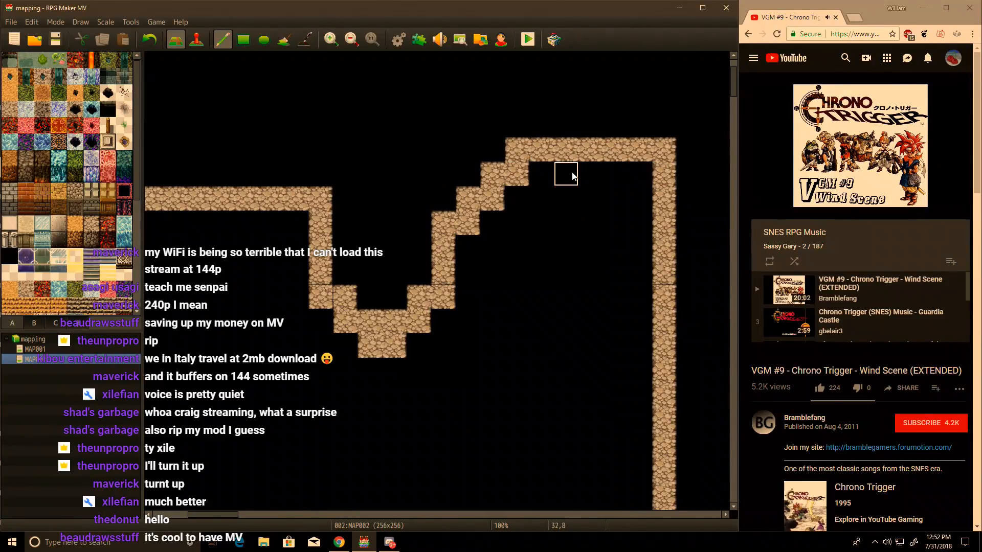
click(647, 231)
mouse_move(643, 229)
mouse_down()
mouse_move(620, 178)
mouse_move(589, 169)
mouse_move(664, 171)
mouse_move(666, 200)
mouse_up()
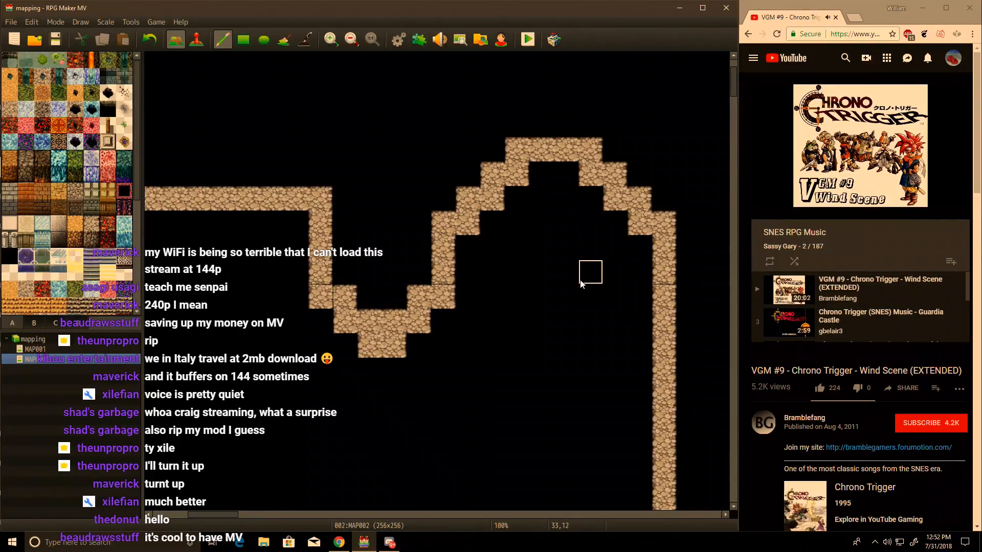
Step: Turn both upper corners of the room's left section into diagonal stair-stepped walls, clearing the old square corners to black
middle_drag(366, 292, 215, 257)
mouse_move(280, 240)
middle_down()
mouse_move(280, 266)
mouse_move(287, 255)
middle_up()
mouse_move(636, 217)
mouse_down()
mouse_move(609, 202)
mouse_move(627, 244)
mouse_move(646, 198)
mouse_move(640, 174)
mouse_move(631, 178)
mouse_up()
drag(289, 219, 312, 199)
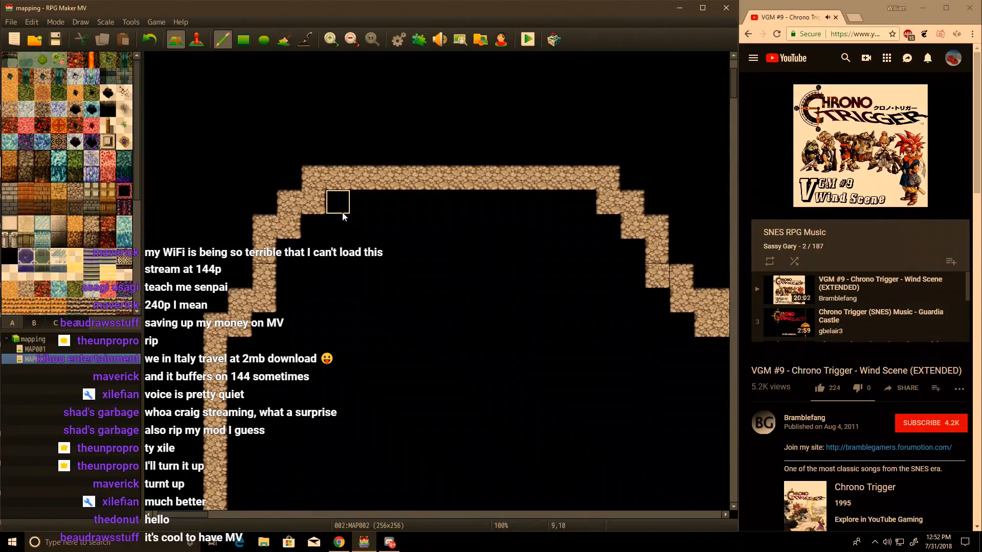
Step: Paint a three-tile-high dark stone wall face beneath the left section's upper wall and along its stair-stepped corners on both sides
scroll(480, 244, down, 2)
scroll(480, 244, right, 3)
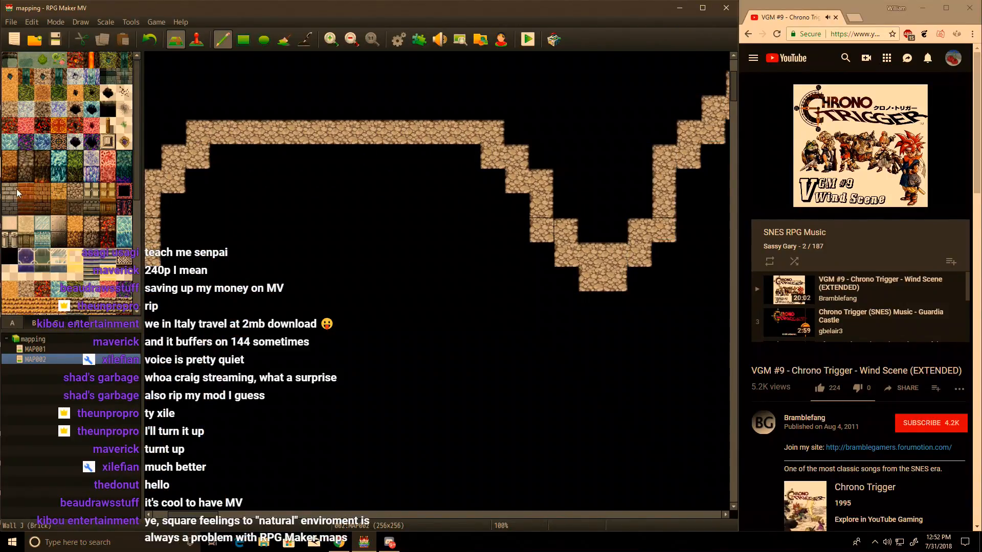
drag(222, 157, 224, 195)
right_drag(224, 197, 220, 160)
mouse_move(220, 161)
mouse_down()
mouse_move(449, 158)
mouse_move(510, 203)
mouse_move(575, 289)
mouse_move(549, 294)
mouse_up()
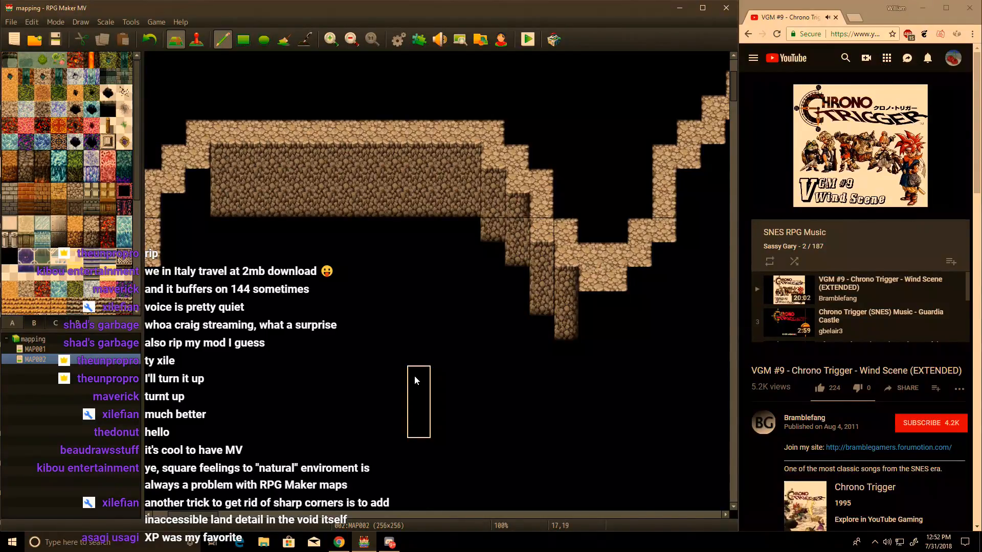
scroll(417, 372, up, 4)
scroll(416, 373, left, 2)
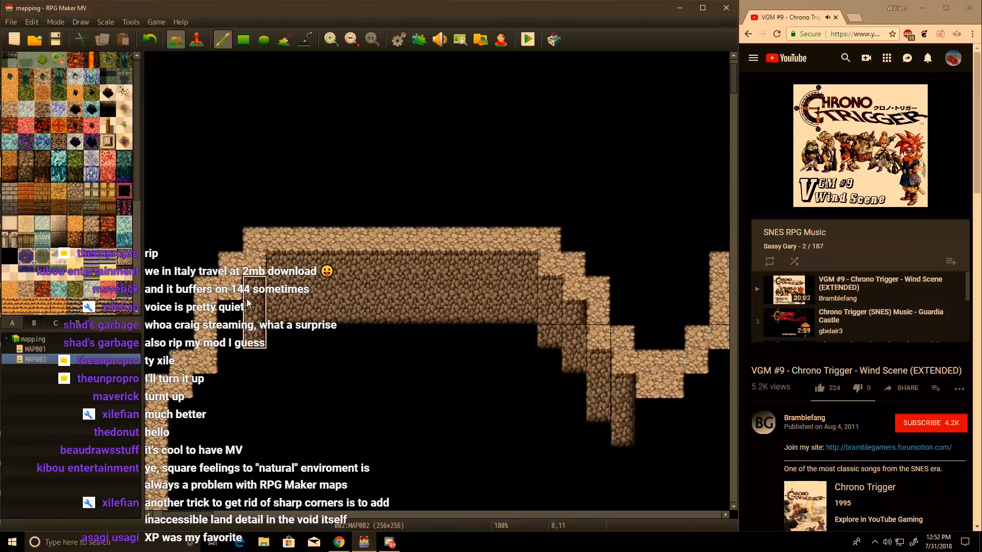
click(185, 420)
Step: Flood-fill the black area outside the room with the brown stone wall-top tile
right_click(470, 268)
click(284, 40)
click(307, 97)
middle_drag(491, 278, 573, 348)
middle_drag(485, 323, 337, 266)
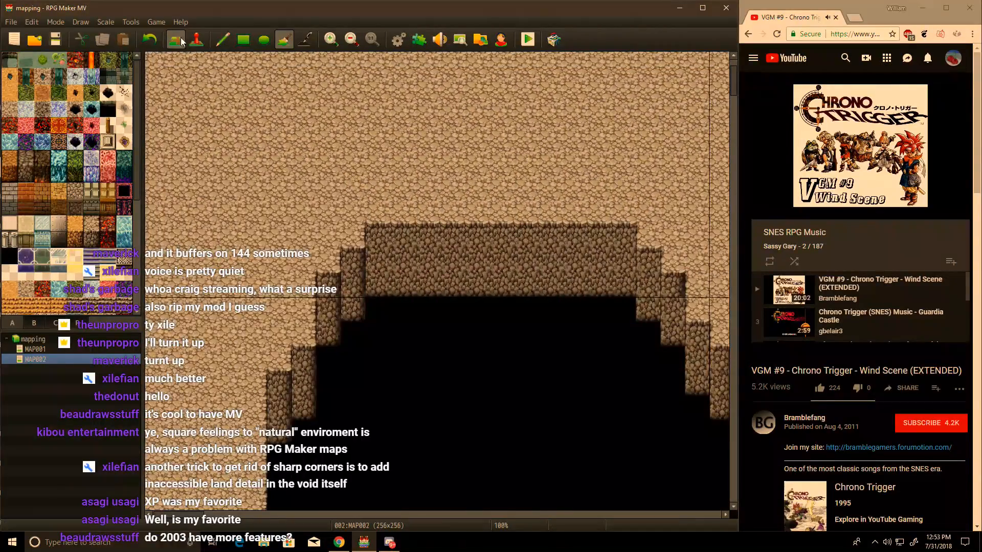
Step: Draw a one-tile-high, stepped ledge of dark wall-face tiles across the stone above the room, following its upper outline
click(222, 39)
click(350, 171)
mouse_move(350, 172)
mouse_down()
mouse_move(279, 212)
mouse_move(238, 217)
mouse_up()
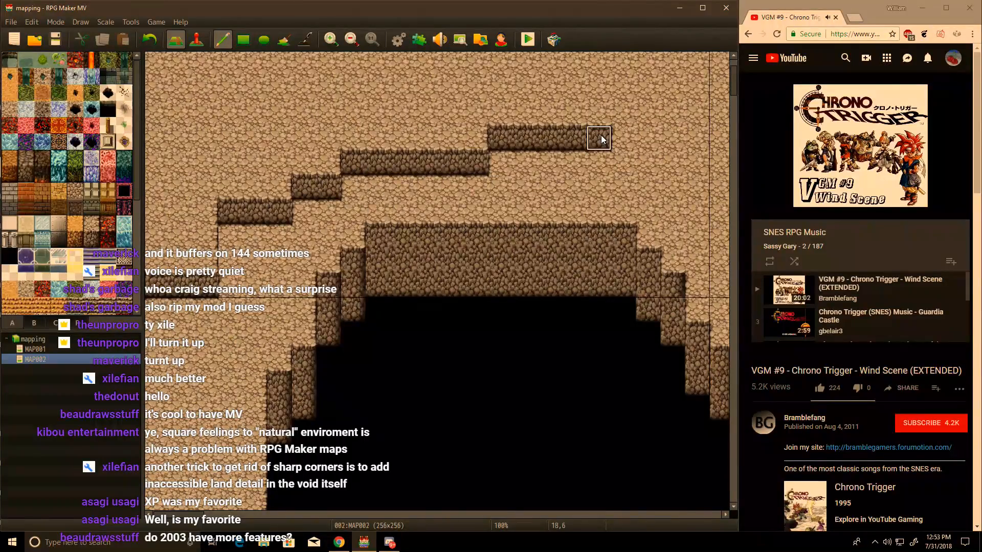
scroll(639, 143, right, 2)
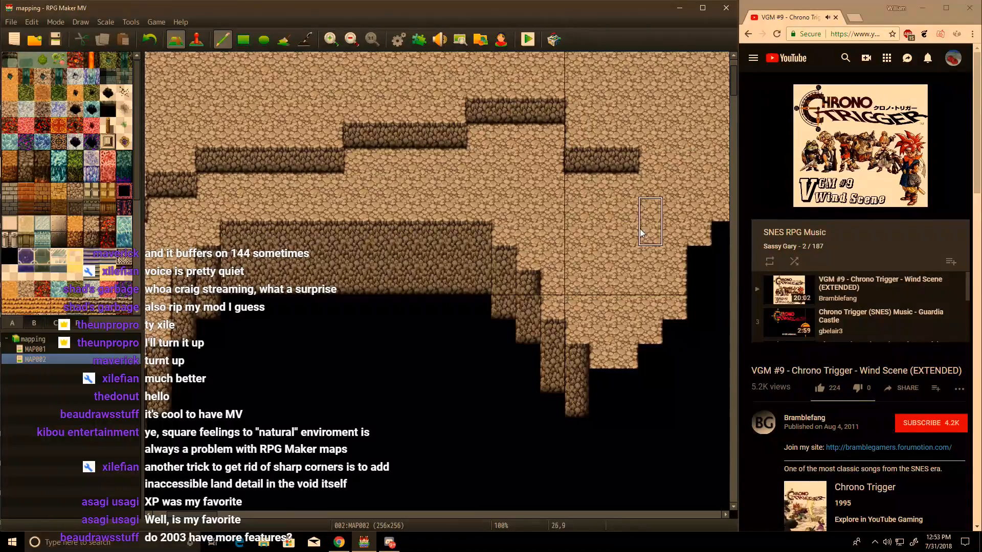
scroll(594, 167, right, 2)
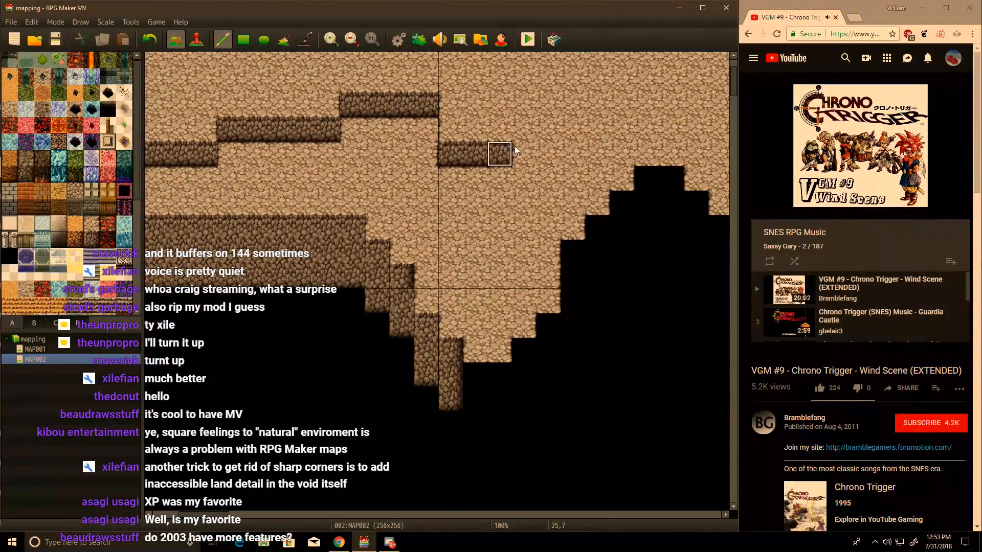
drag(595, 135, 618, 134)
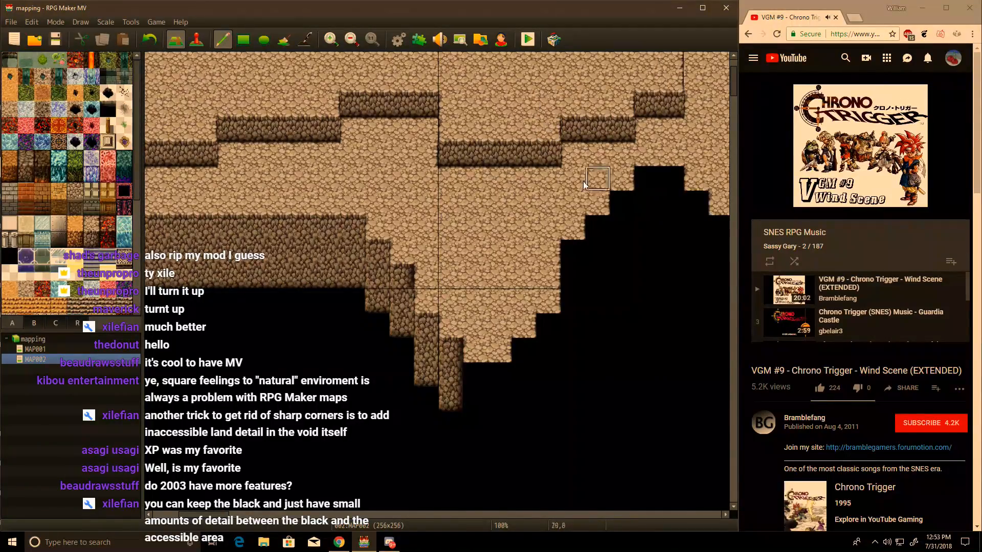
scroll(602, 191, left, 8)
scroll(383, 218, down, 1)
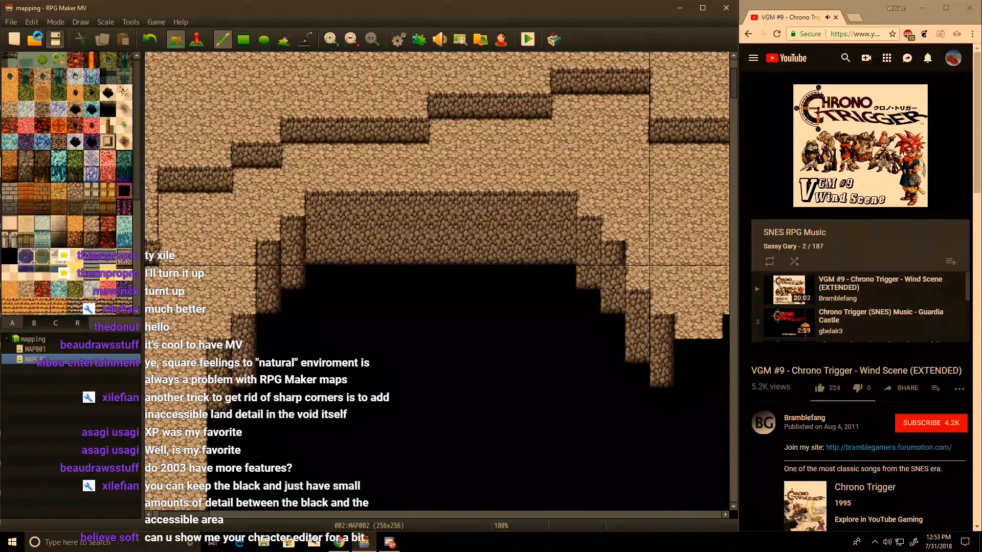
Step: Open the "Its my guild too!" project's Game file from the rmmv folder
click(35, 39)
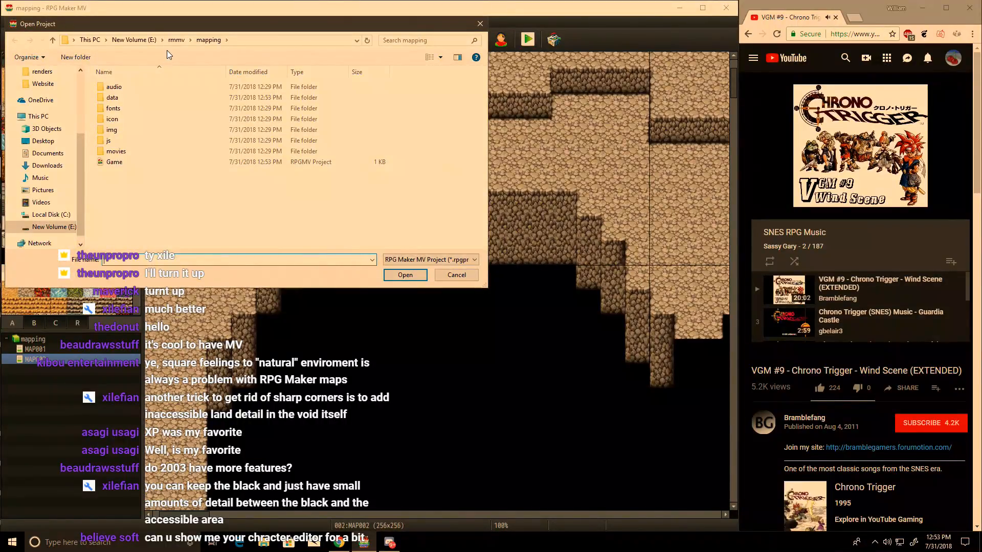
click(176, 39)
double_click(125, 87)
click(113, 173)
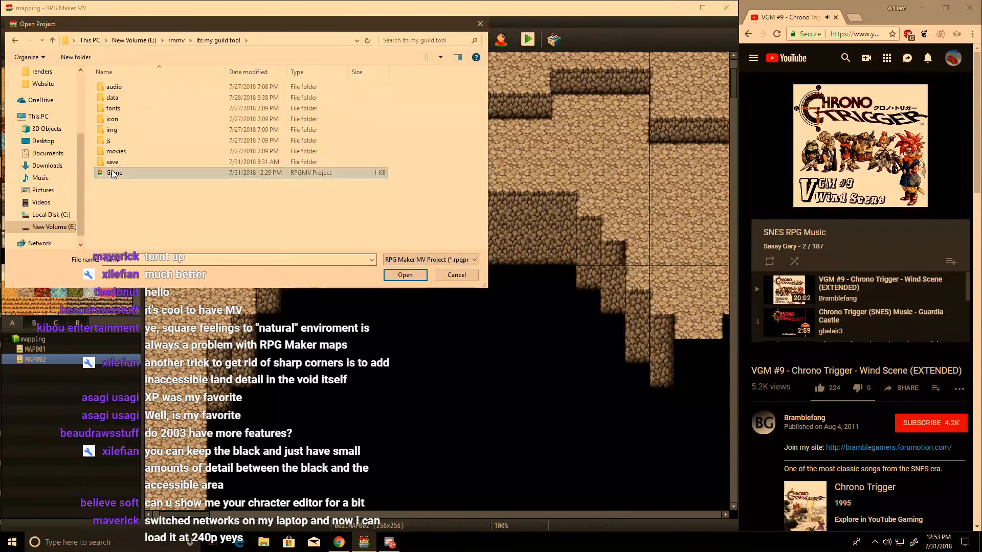
double_click(113, 173)
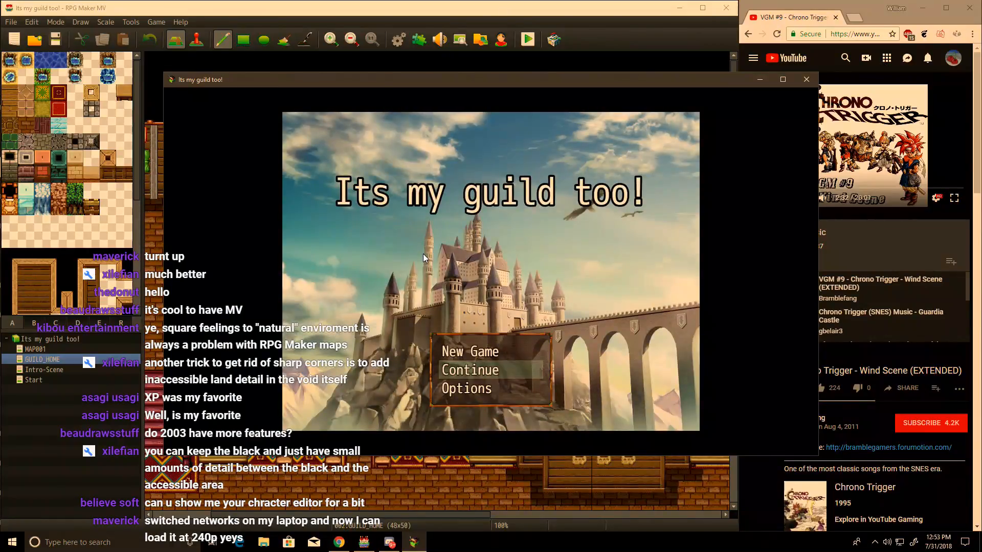
Step: Start a new game in the playtest and enter the character's name in the character creator
key(Up)
key(Return)
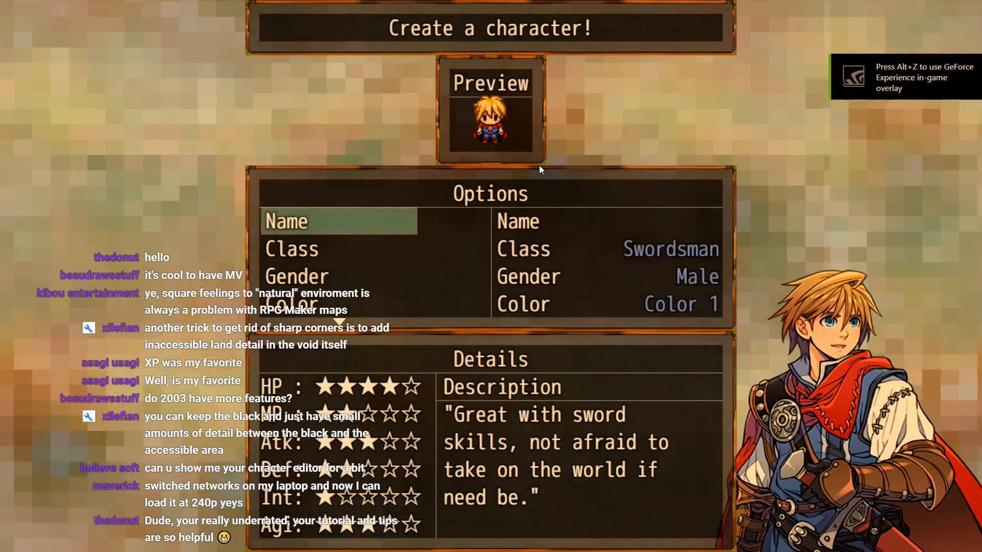
key(Return)
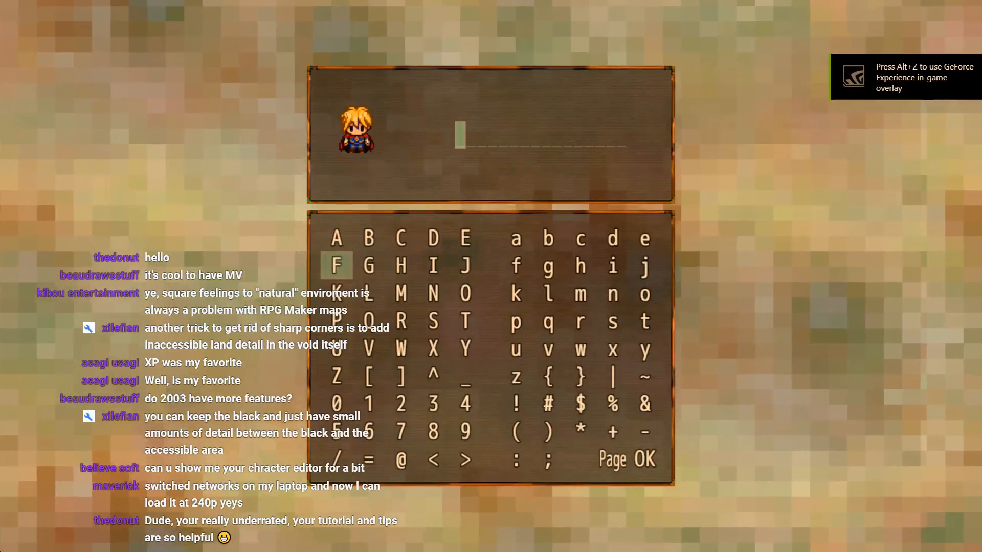
key(Up)
key(Right)
key(Right)
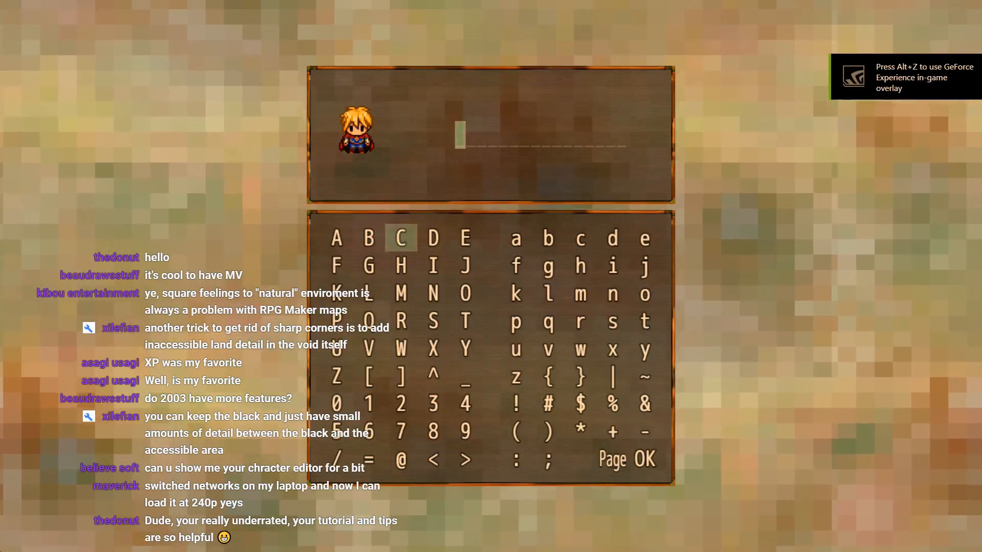
key(Return)
key(Down)
key(Down)
key(Down)
key(Right)
key(Right)
key(Right)
key(Right)
key(Right)
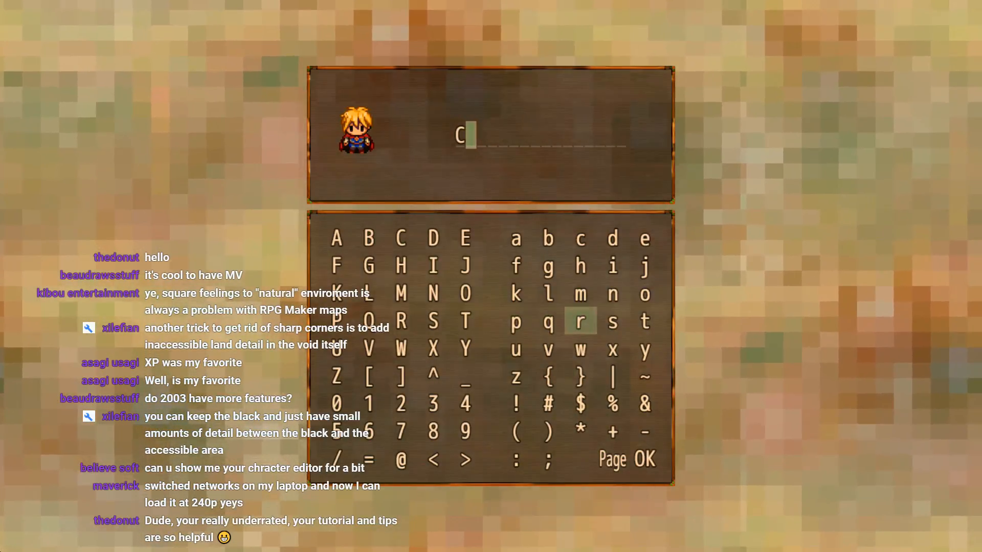
double_click(575, 324)
right_click(521, 248)
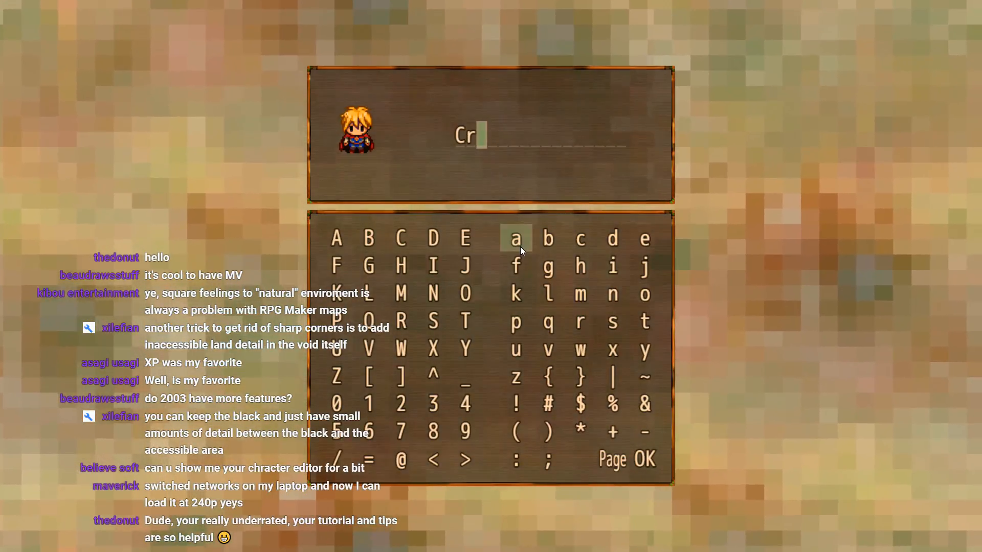
double_click(520, 246)
double_click(611, 268)
double_click(545, 266)
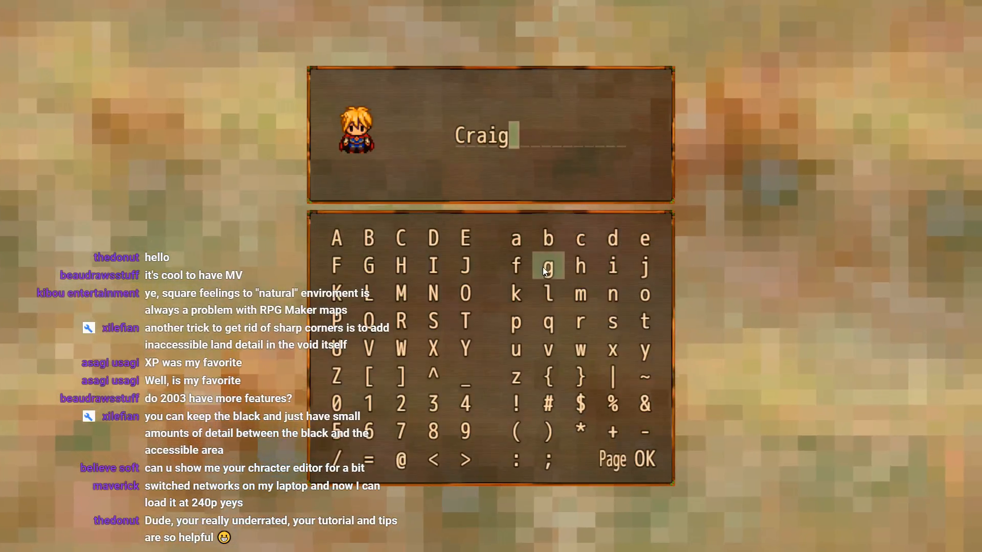
click(646, 460)
click(645, 461)
Step: Set the character's class to Mage after trying Archer, and change the gender to female
click(339, 251)
click(338, 251)
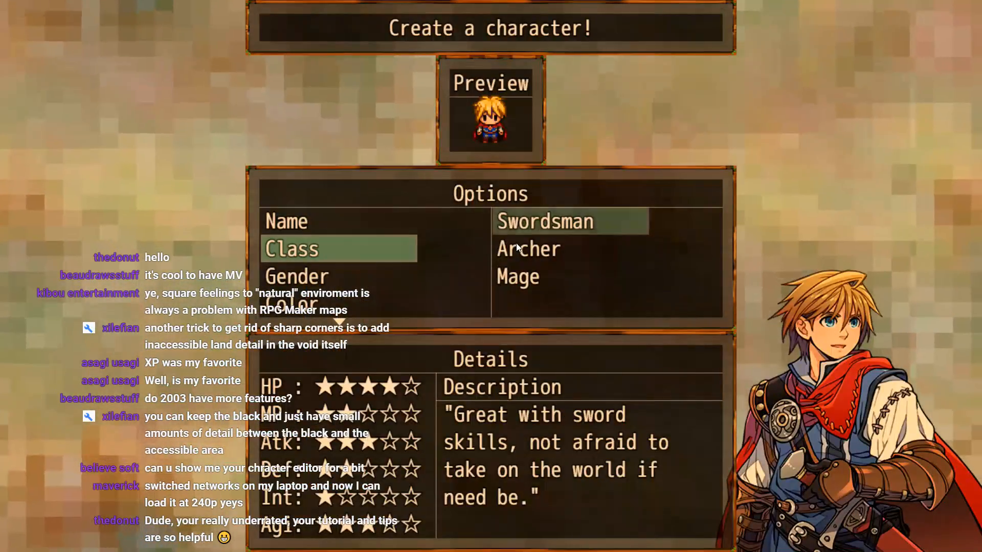
double_click(494, 246)
click(380, 251)
double_click(535, 267)
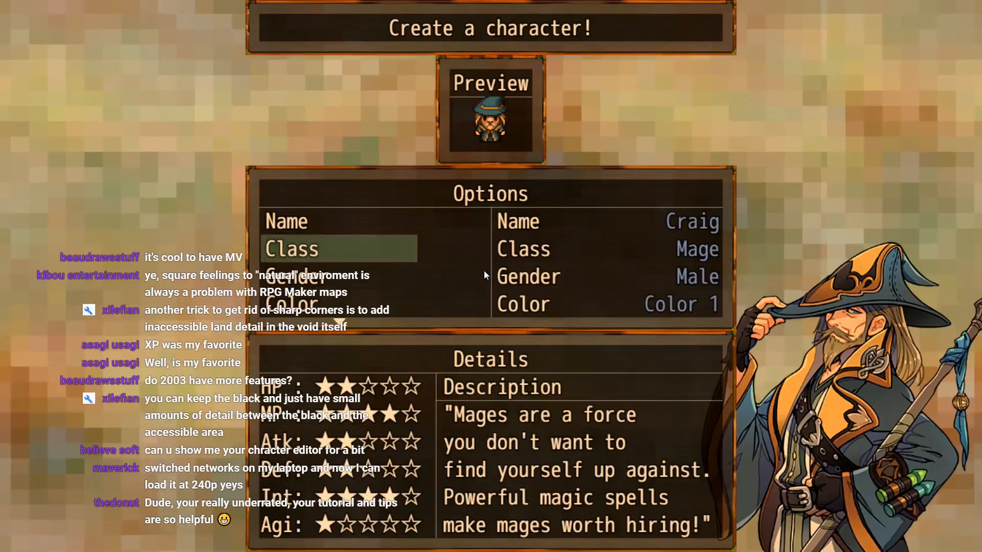
double_click(382, 274)
double_click(512, 250)
Step: Try Color 2, set the character's color to Color 3, and complete the character creation
double_click(381, 302)
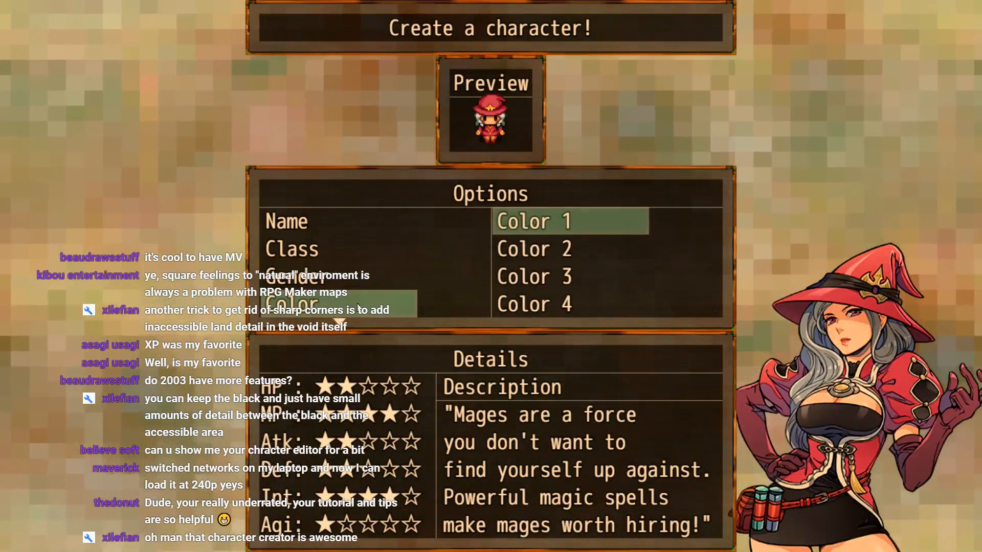
double_click(532, 249)
click(379, 296)
click(532, 276)
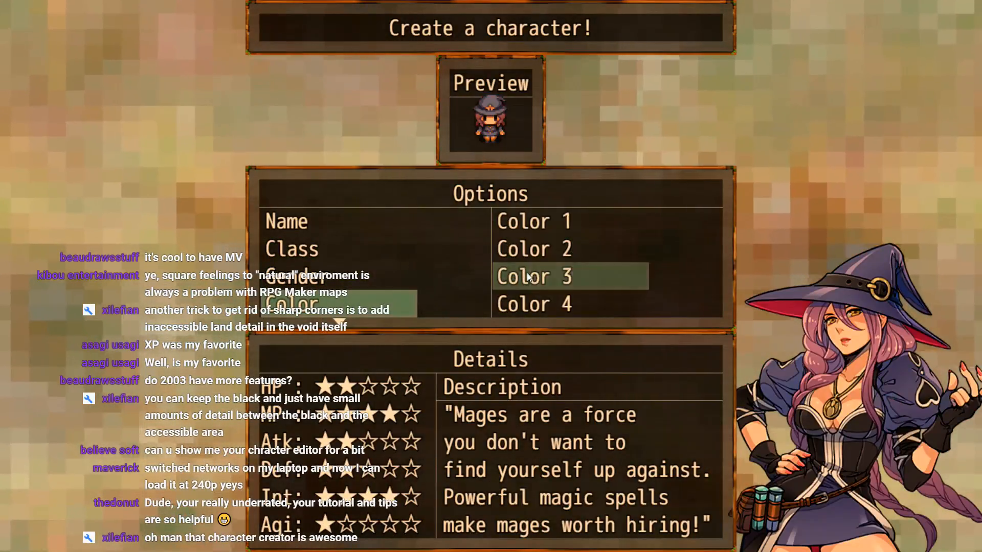
click(532, 276)
scroll(373, 289, down, 1)
click(307, 305)
click(308, 304)
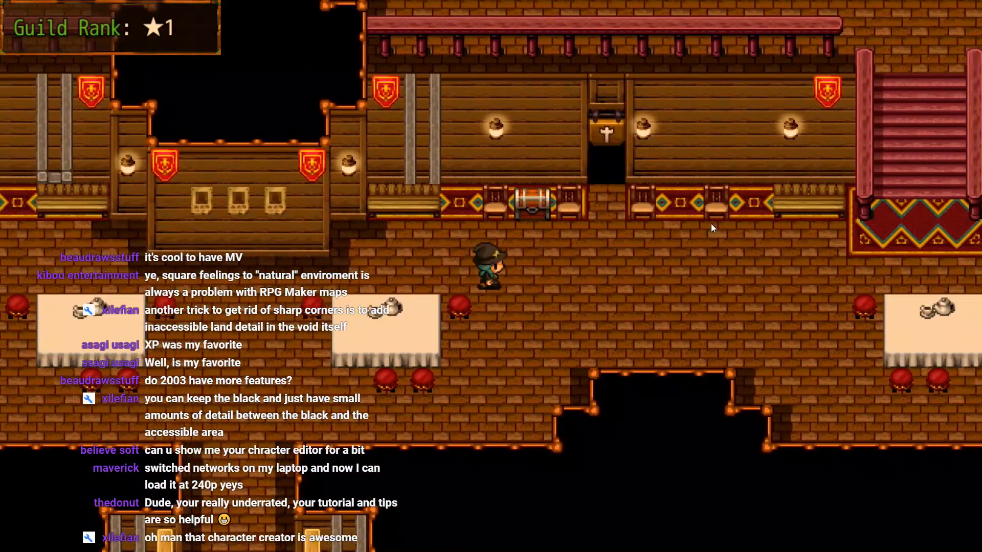
Step: Walk the character up to the doorway in the guild hall's wooden wall, and close the playtest
key(Left)
key(Up)
key(Return)
key(Up)
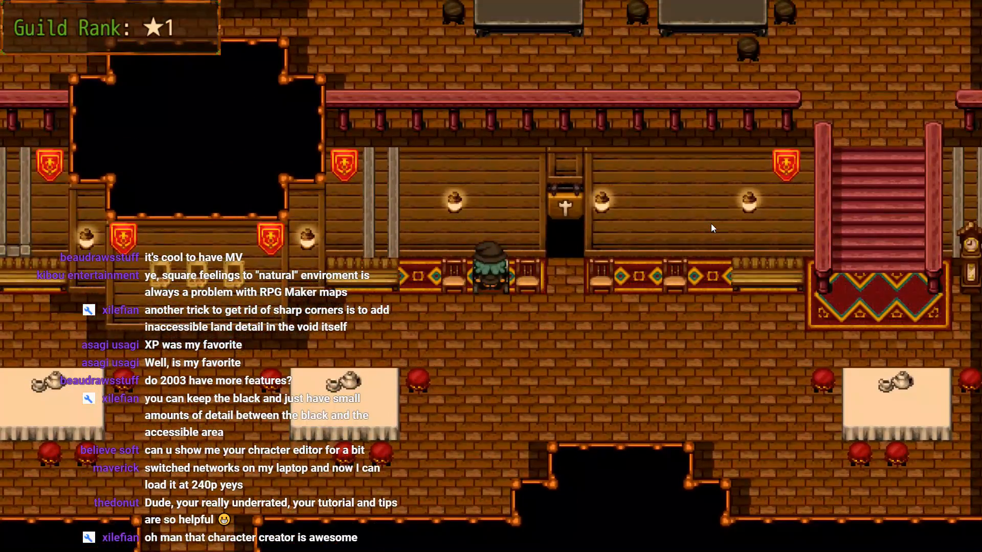
key(Right)
key(Up)
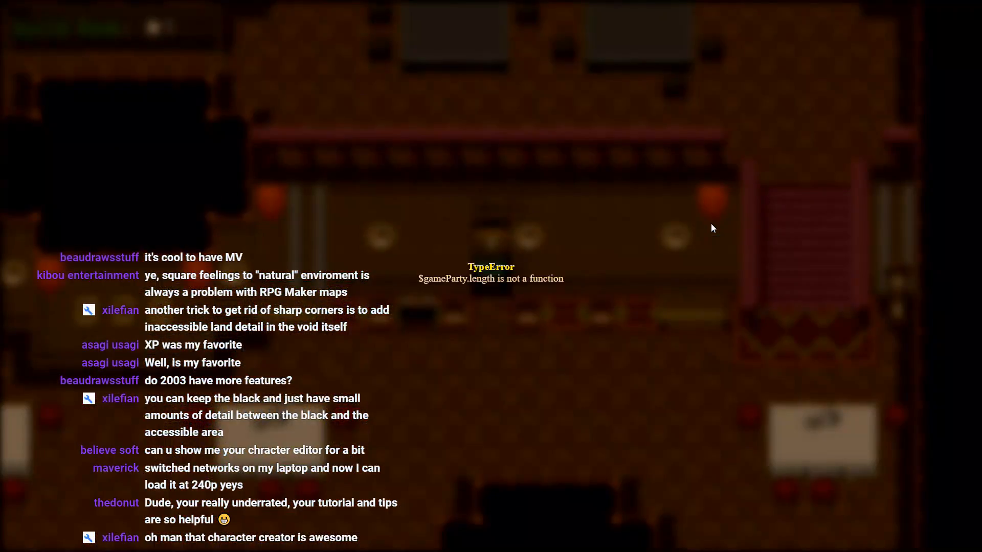
key(F4)
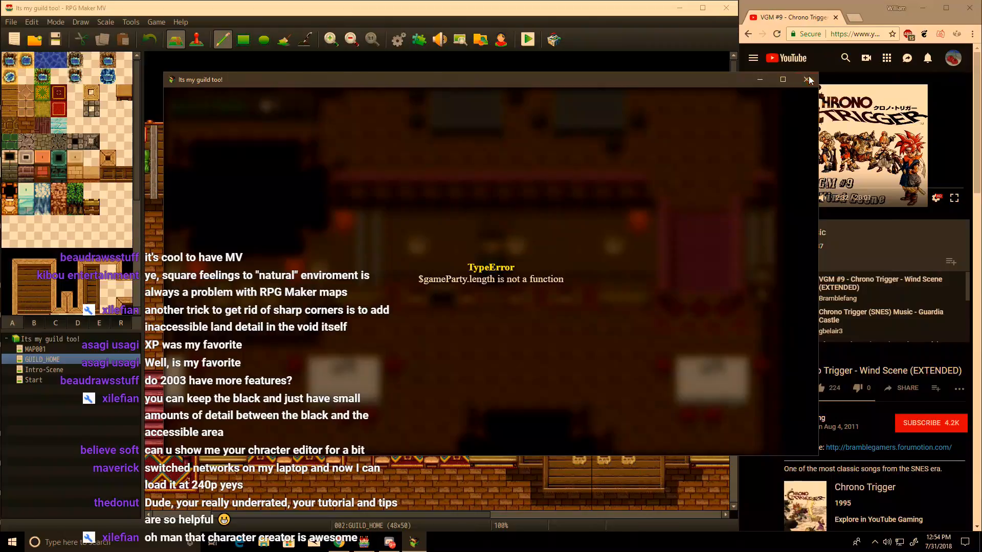
click(806, 79)
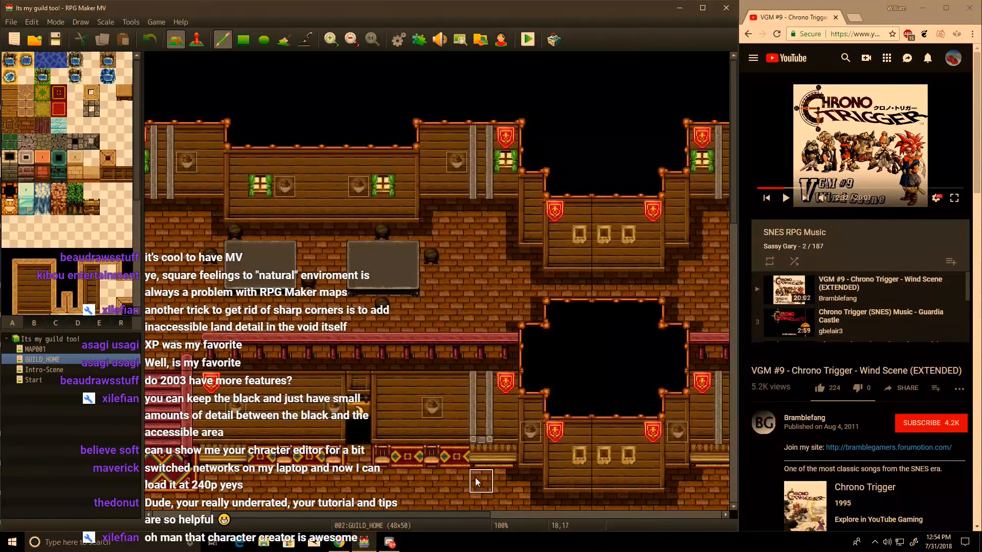
Step: Launch Visual Studio Code on the project's charCreator.js plugin
key(super)
text(code)
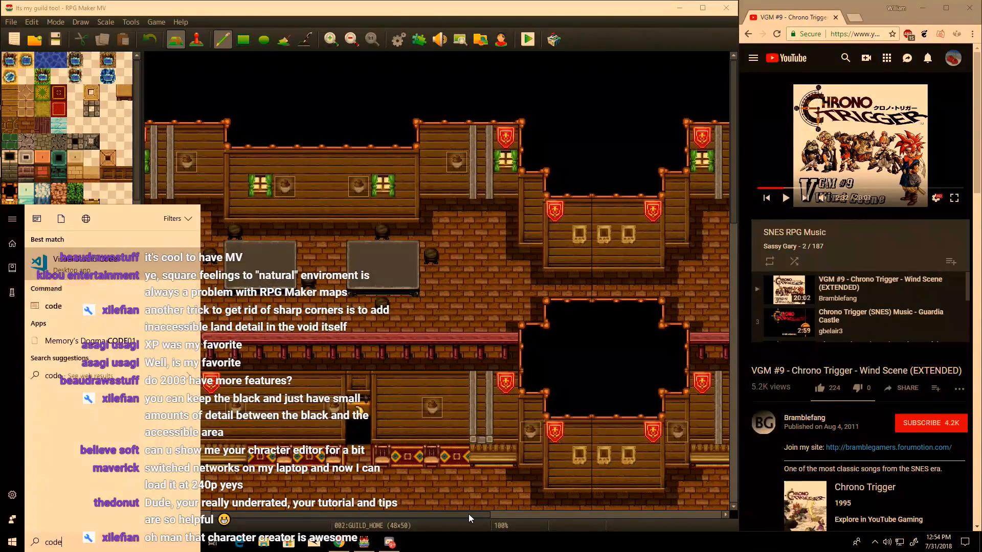
key(Return)
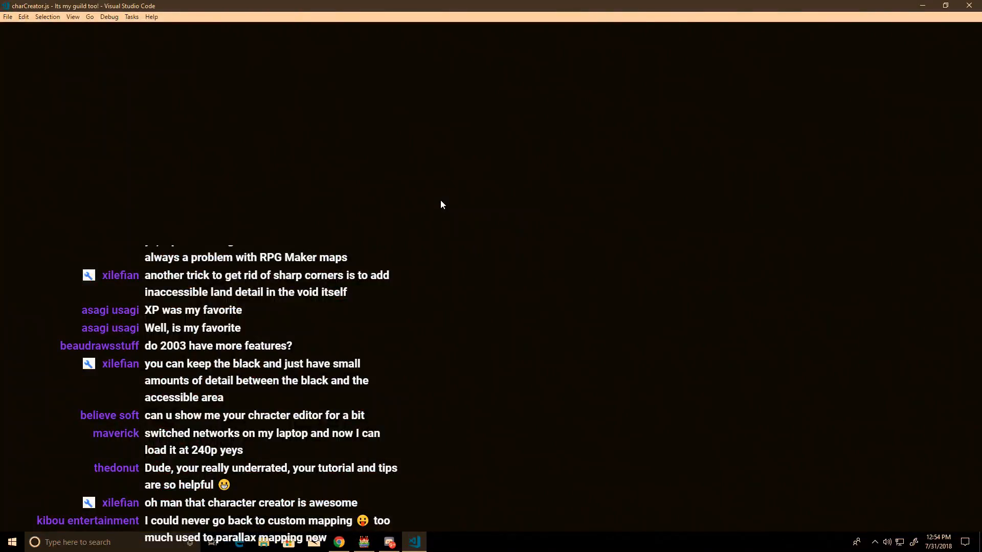
Step: Search charCreator.js for $gameParty.len to locate the Recruit Member command's party-size check
scroll(948, 241, down, 3)
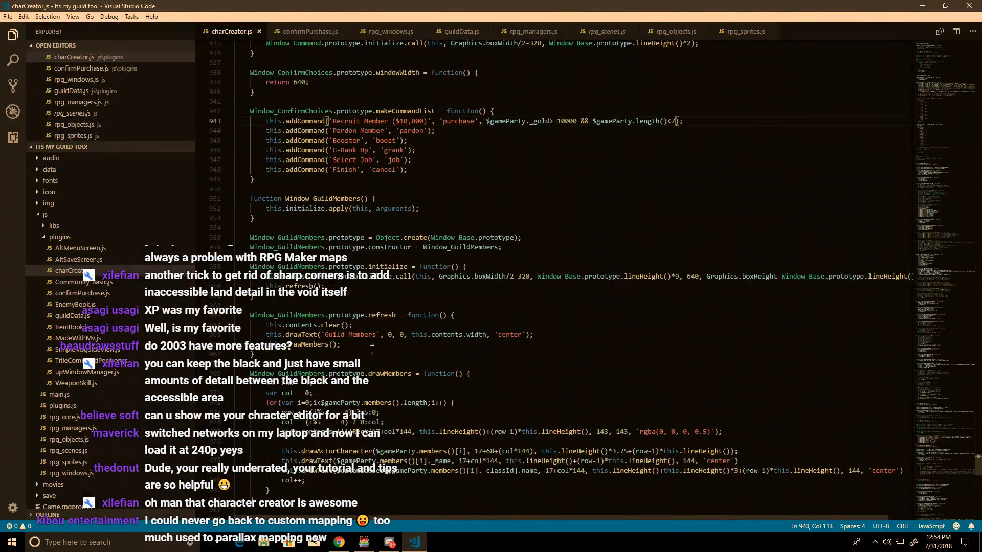
scroll(954, 457, down, 10)
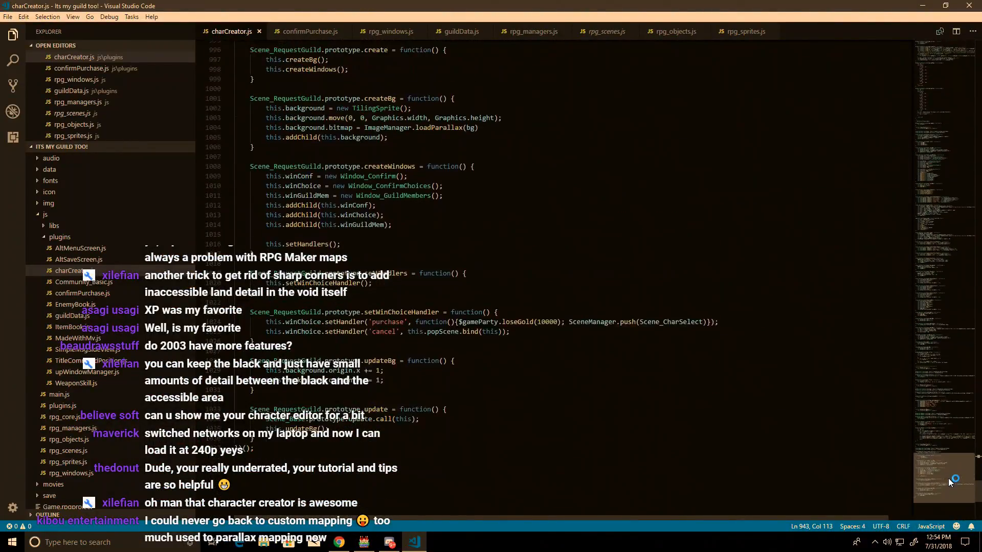
scroll(397, 297, up, 8)
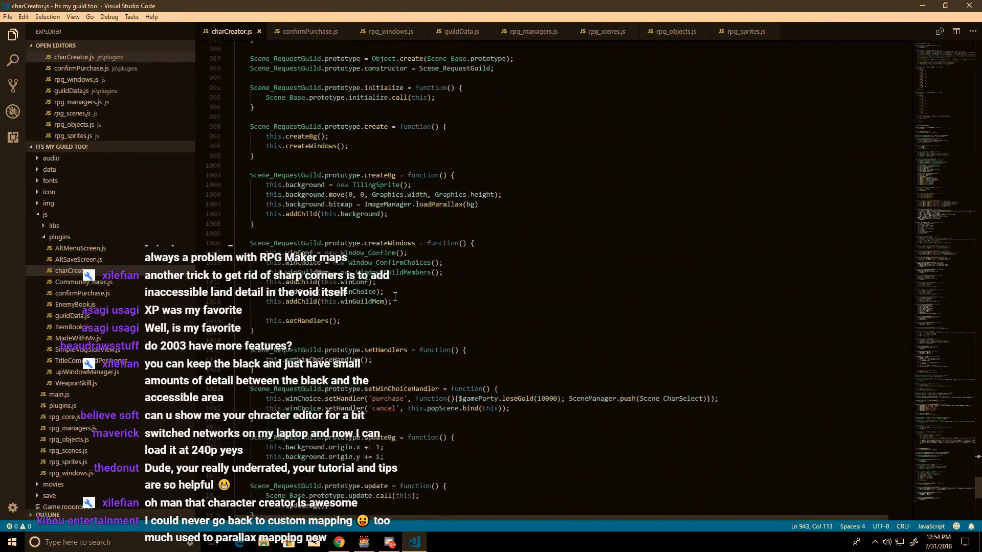
scroll(396, 205, up, 4)
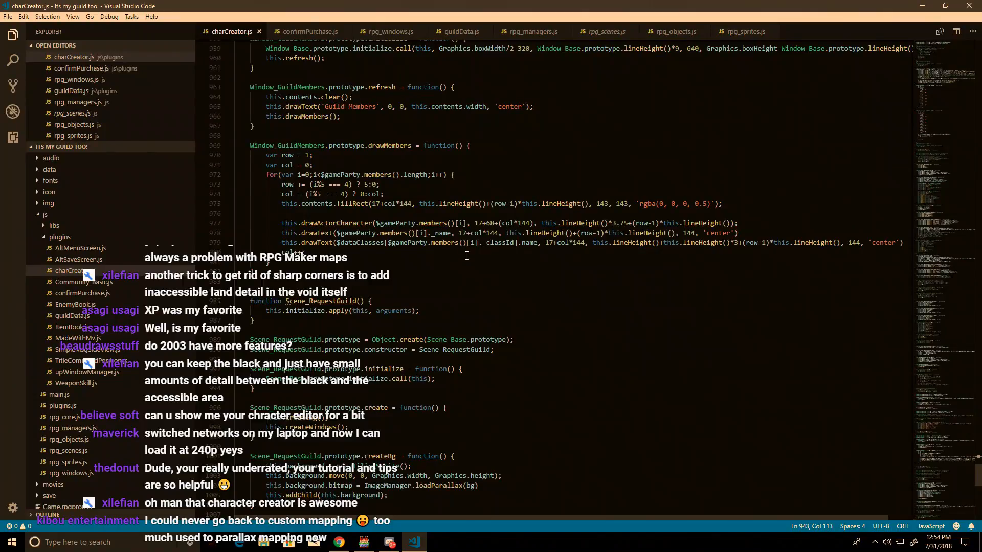
scroll(425, 232, up, 3)
key(ctrl+f)
text(7)
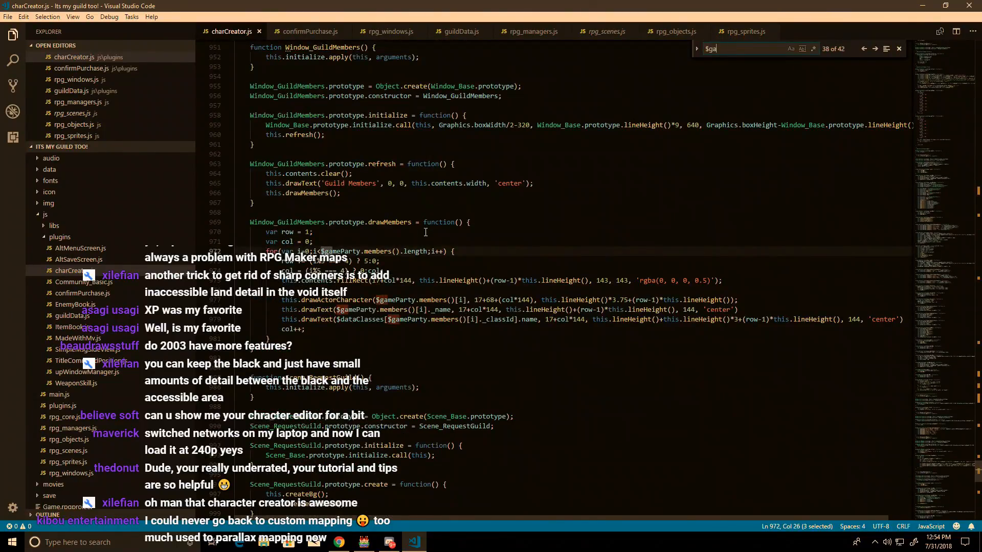
text(len)
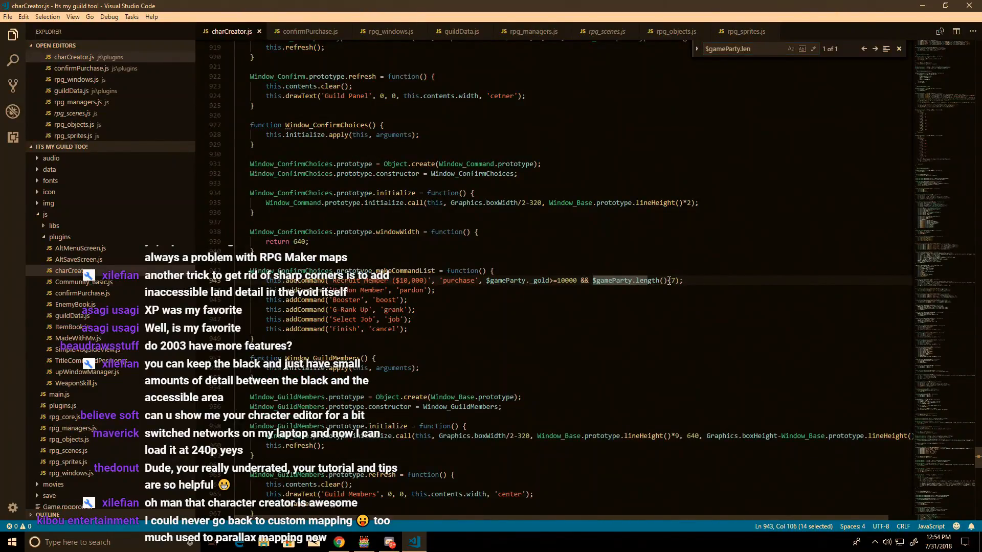
Step: Change the Recruit Member condition to $gameParty.members().length()<7 and save charCreator.js
text(ers())
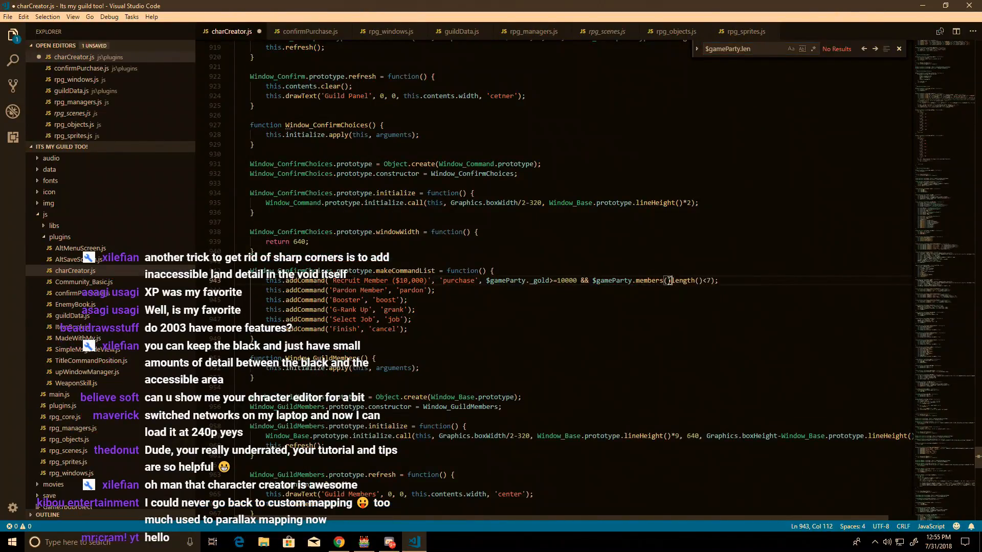
text(.)
click(561, 265)
key(ctrl+s)
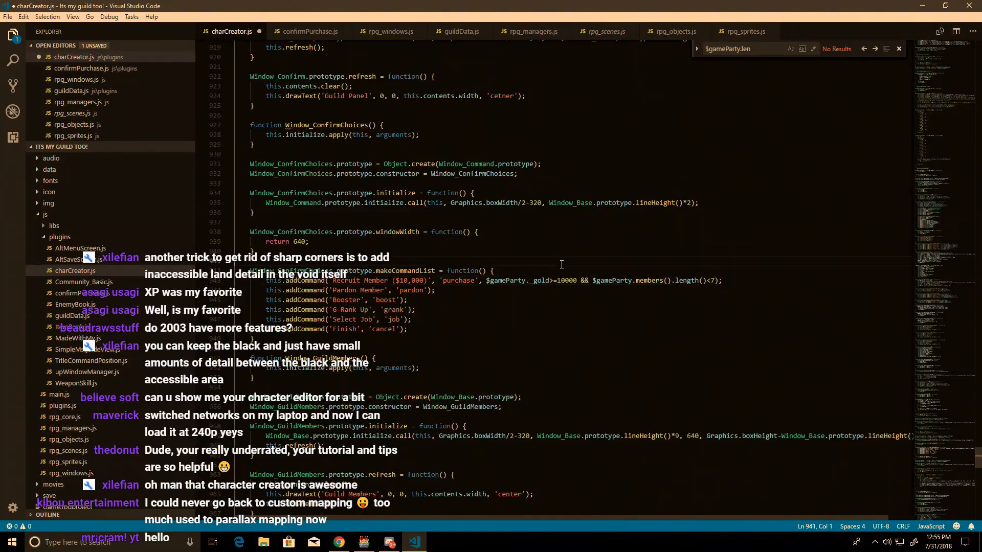
Step: Switch to RPG Maker MV, launch a full-screen playtest of the guild project, and start a new game
key(alt+Tab)
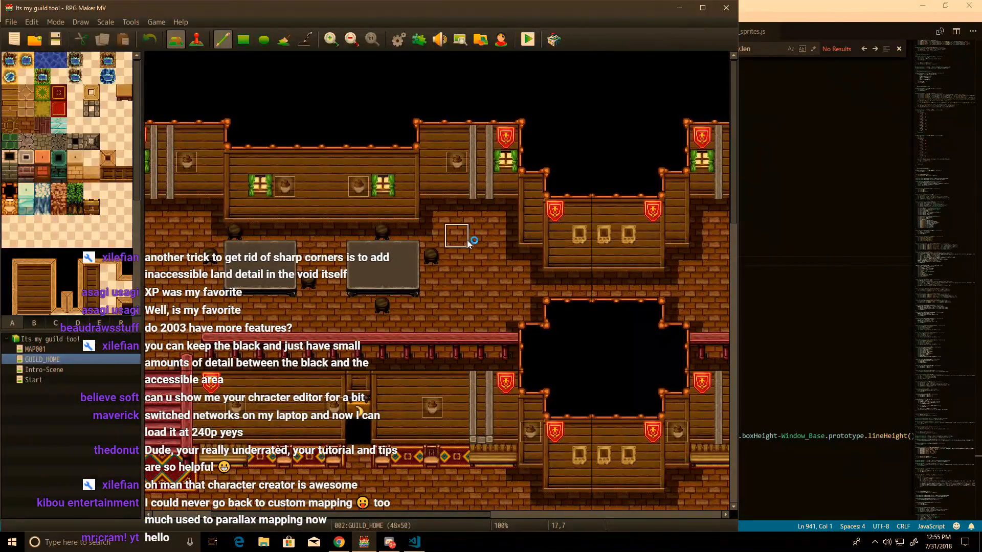
key(ctrl+r)
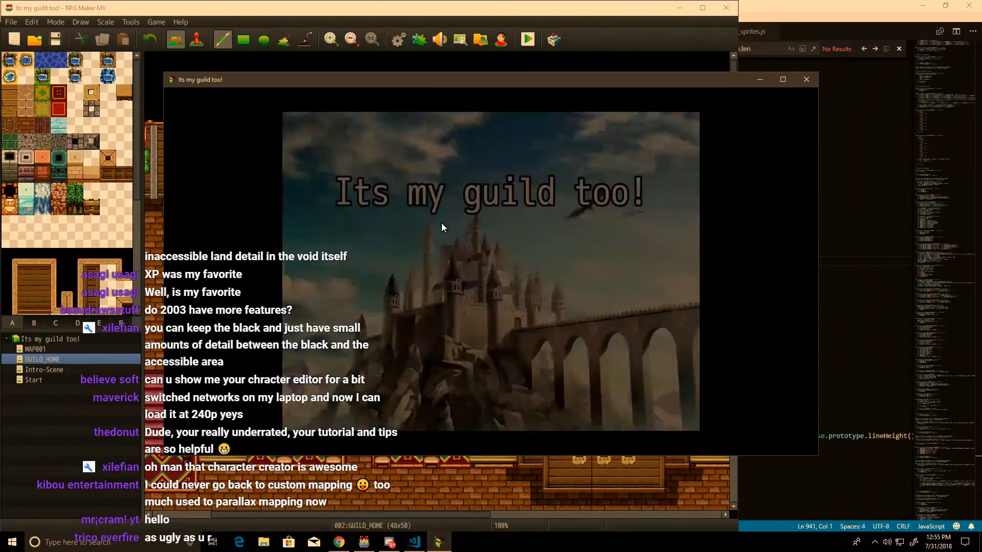
key(F4)
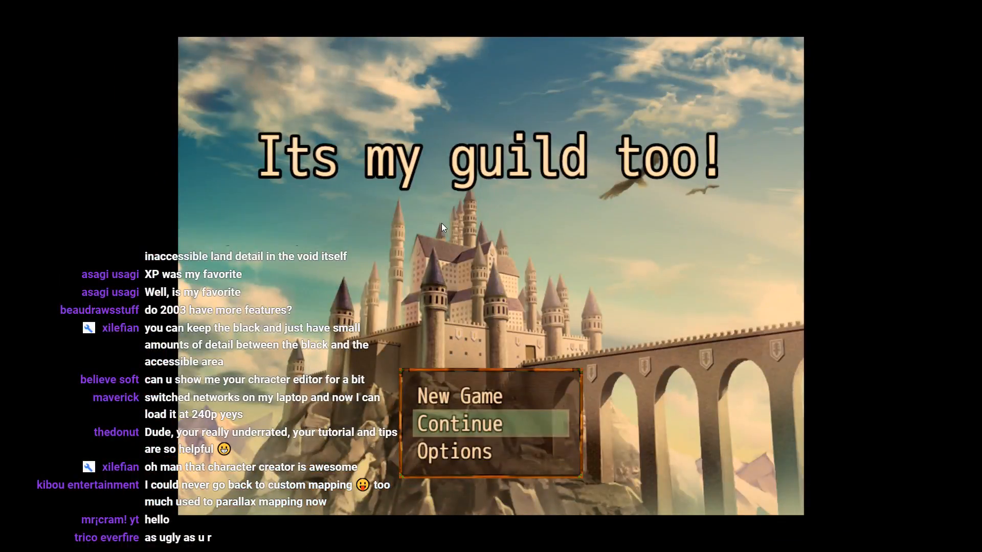
key(Return)
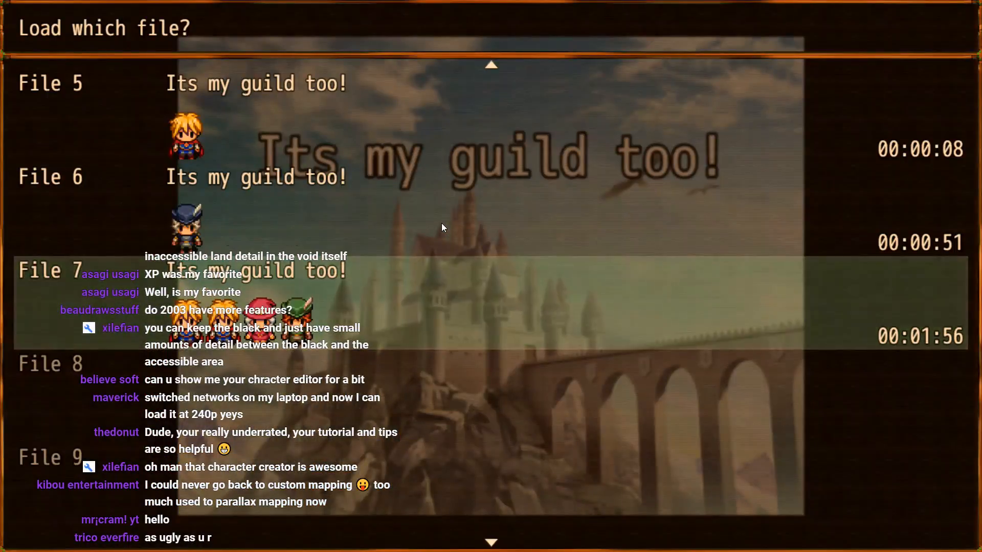
key(Return)
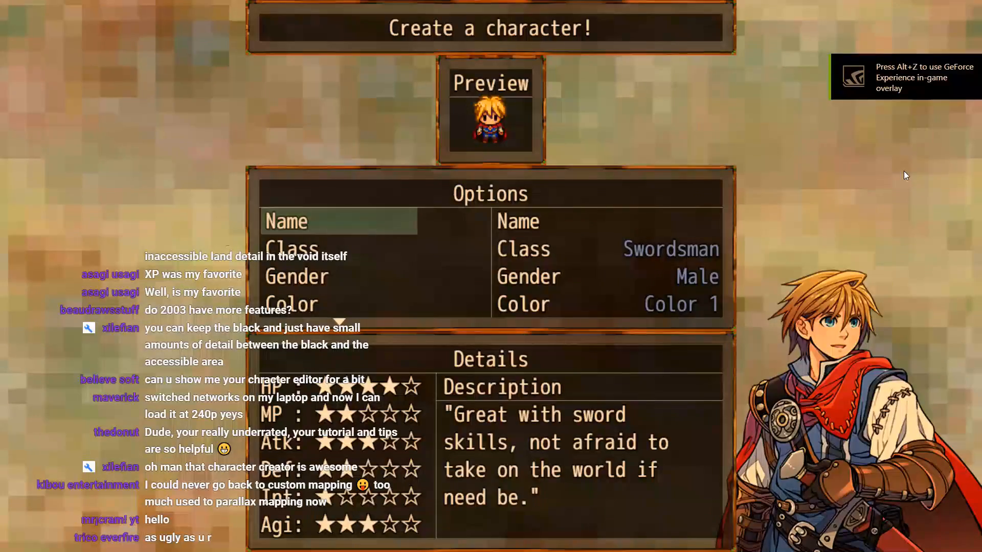
Step: Name the male Swordsman and complete the character creation with Color 1
key(Return)
key(Return)
key(Return)
key(Return)
key(Return)
key(shift)
key(Return)
key(Up)
key(Return)
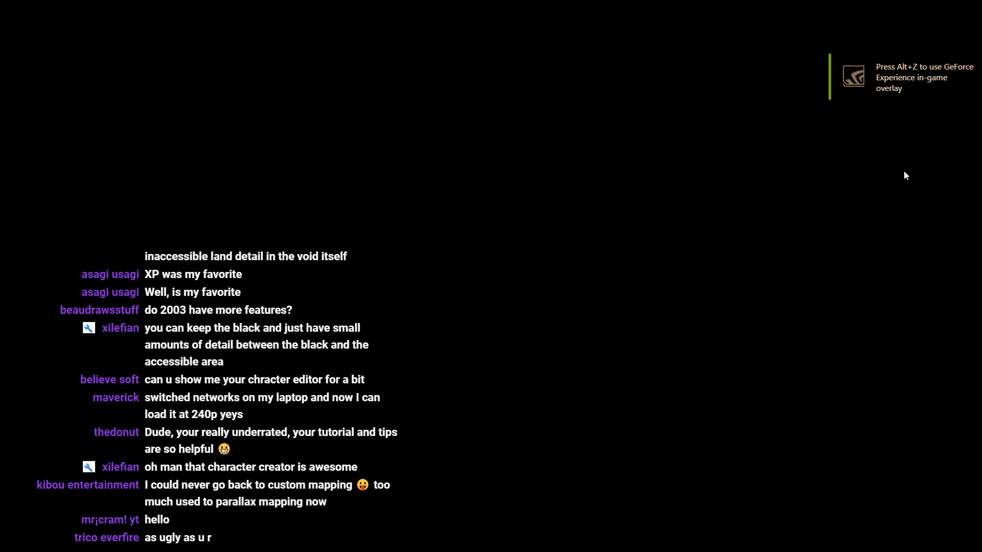
Step: Walk the character to the guild hall's wall doorway to trigger the Guild Panel, and close the playtest
key(Right)
key(Up)
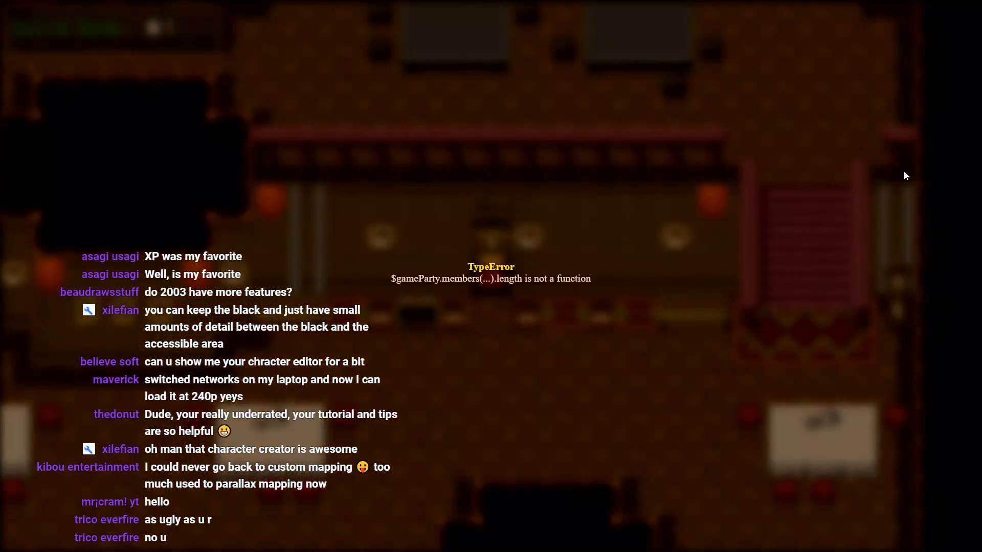
key(F4)
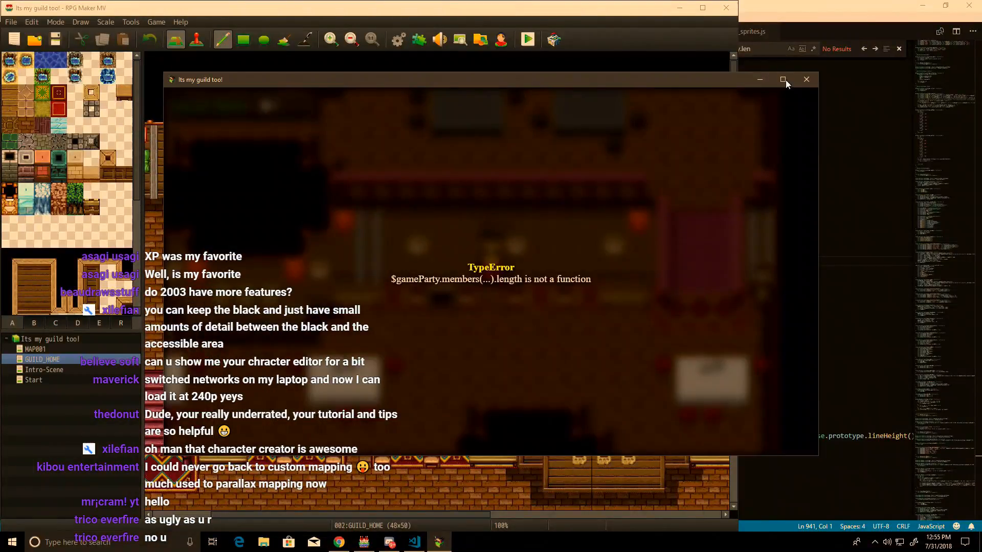
click(806, 78)
Step: Reduce the Recruit Member condition in charCreator.js to $gameParty._gold>=10000, and relaunch the full-screen playtest from RPG Maker MV
key(alt+Tab)
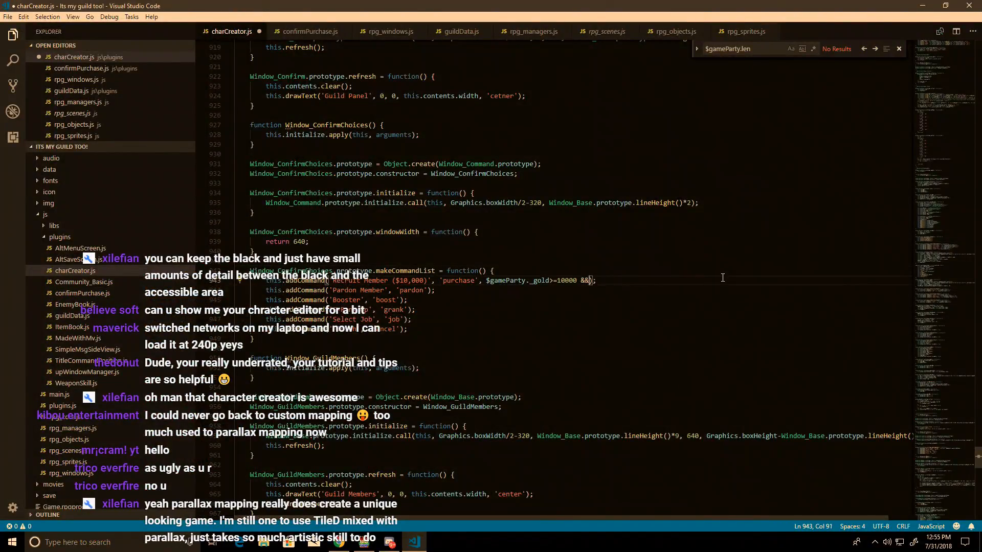
key(alt+Tab)
key(ctrl+r)
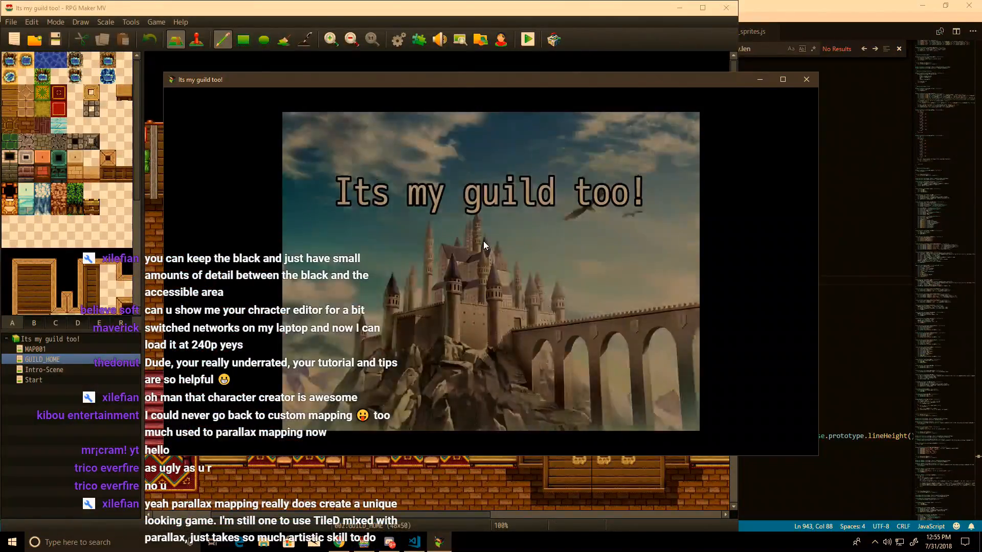
key(F4)
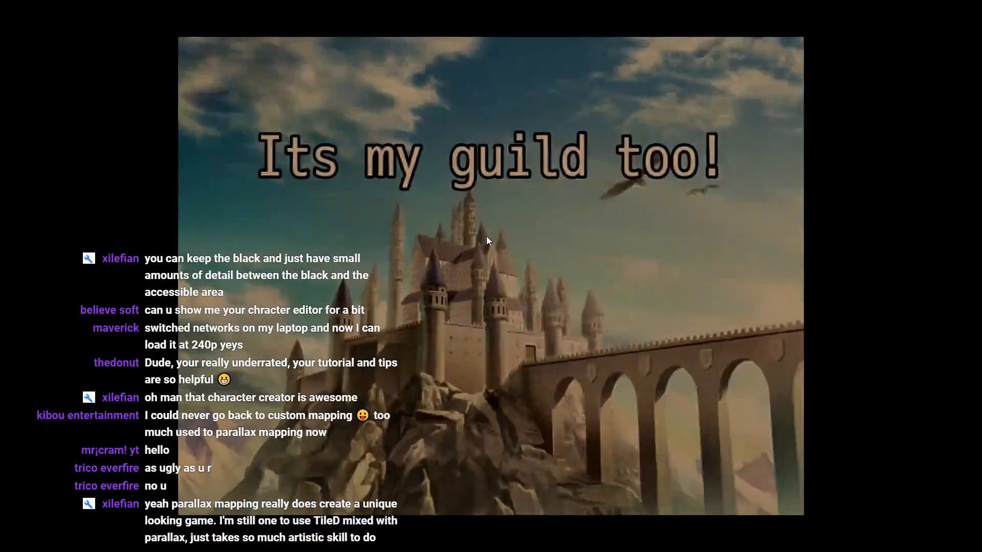
Step: Back out of the save file list, start a new game, and create a Swordsman named AAA
key(Return)
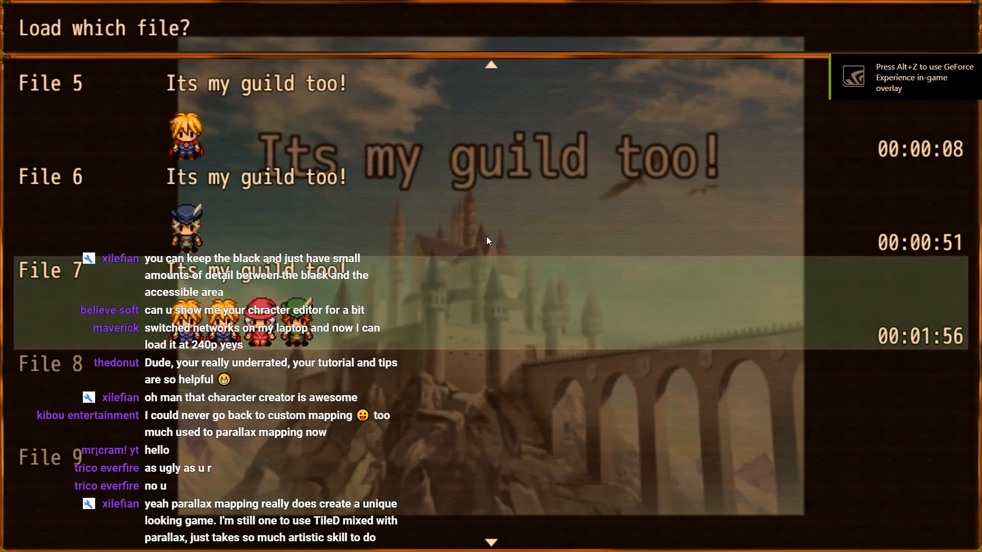
key(Escape)
key(Up)
key(Return)
key(Return)
key(Return)
key(Return)
key(Return)
key(shift)
key(Return)
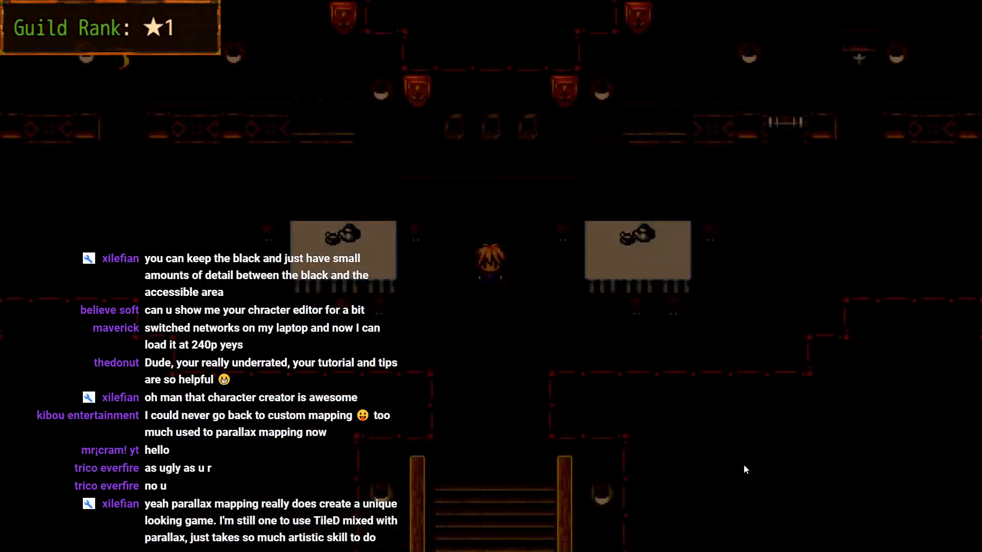
Step: Walk the character past the tables to the treasure chest by the wall and open it
key(Right)
key(Right)
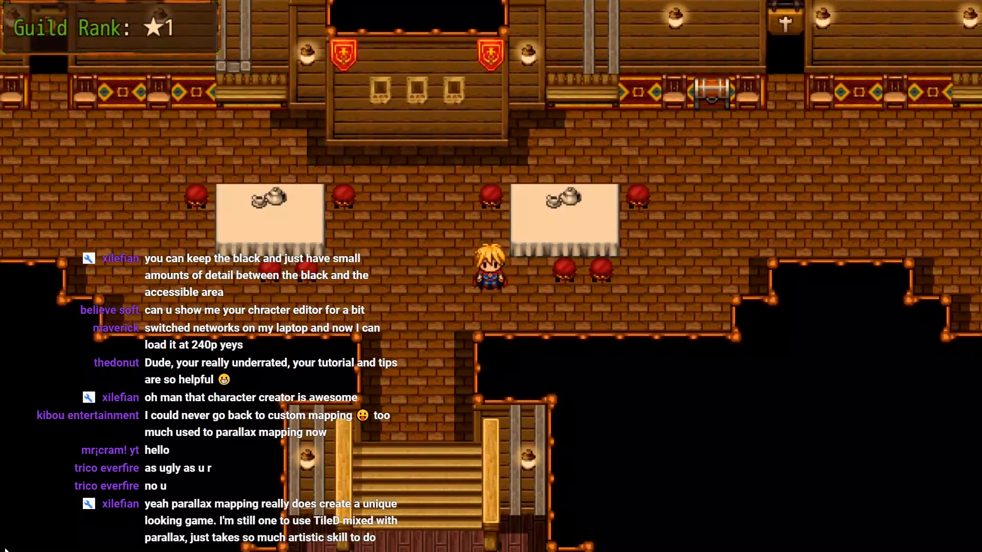
key(Up)
key(Up)
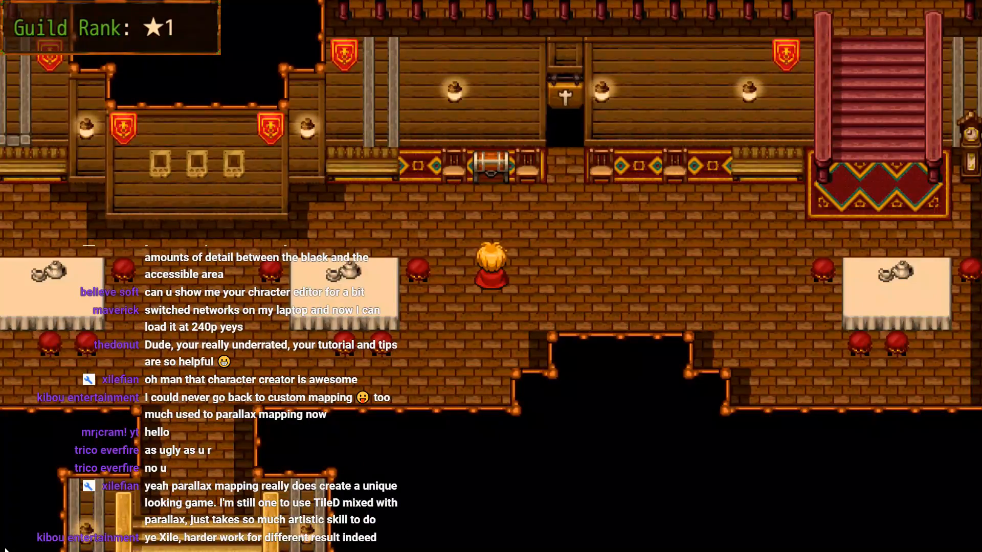
key(Return)
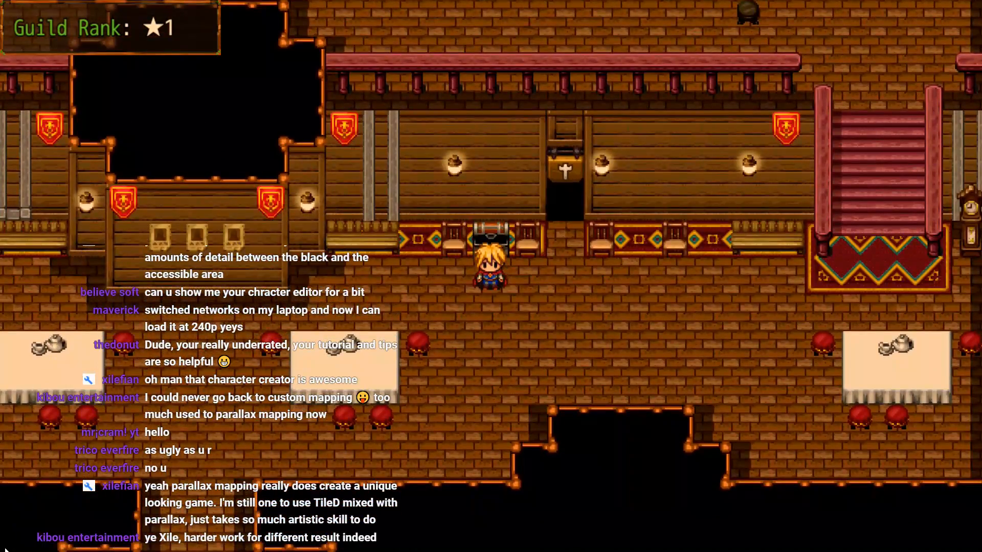
Step: Walk to the doorway beside the chest, open the Guild Panel, and browse its commands back to Recruit Member
key(Right)
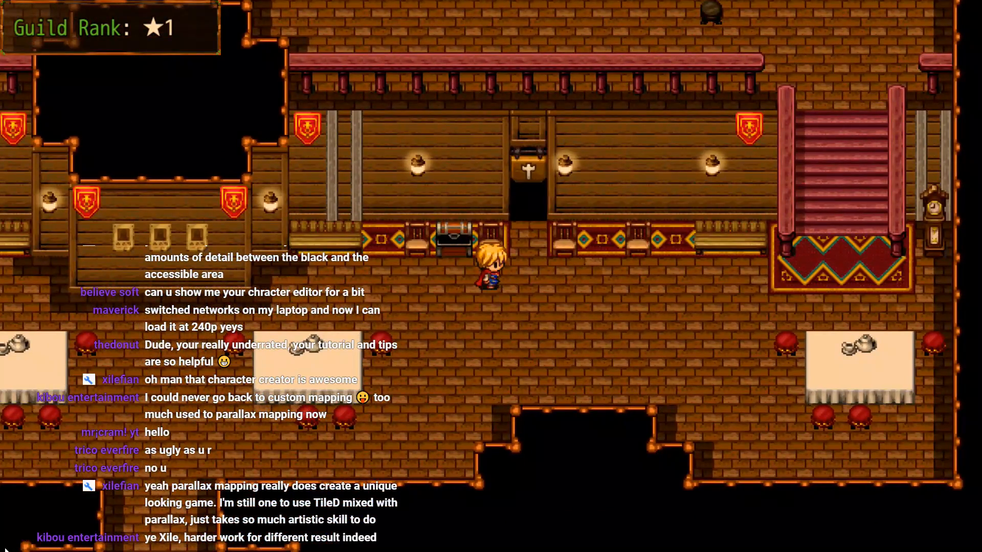
key(Right)
key(Up)
key(Return)
key(Down)
key(Down)
key(Up)
key(Up)
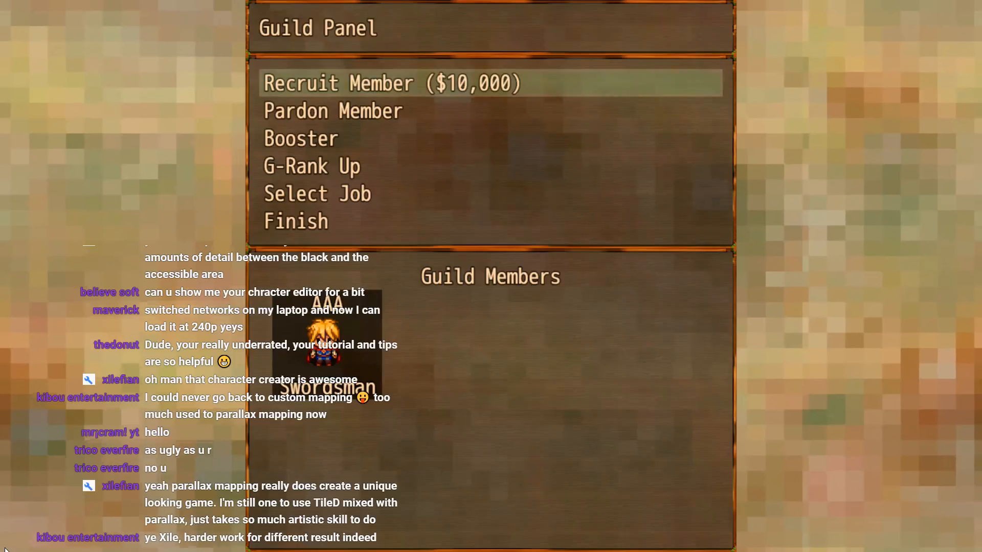
key(Down)
key(Down)
key(Up)
key(Up)
Step: Recruit a new guild member for $10,000 and name the character BB/
key(Return)
key(Return)
key(Right)
key(Return)
key(Return)
key(Left)
key(Up)
key(Return)
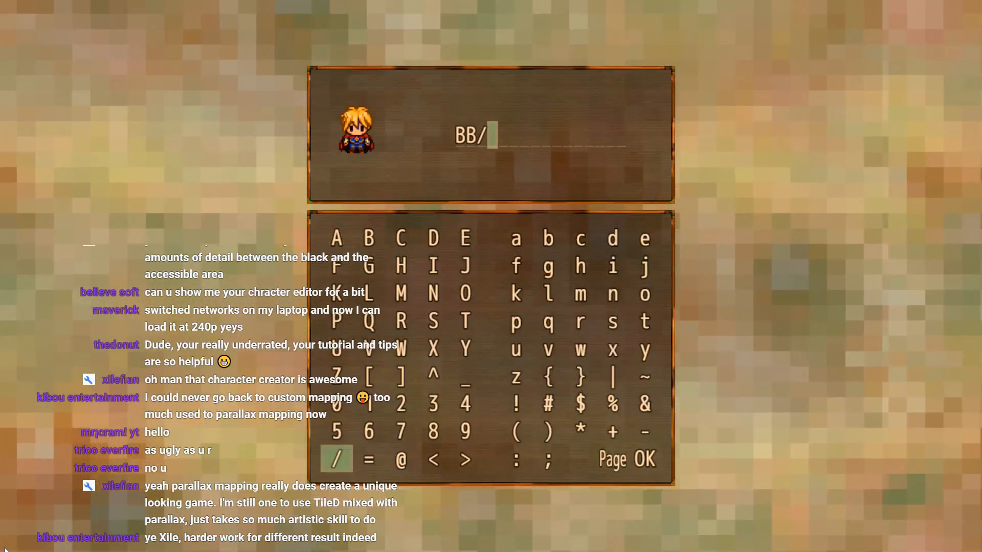
key(Left)
key(Return)
Step: Set the recruit's class to Archer
key(Down)
key(Return)
key(Down)
key(Down)
key(Up)
key(Return)
Step: Set the recruit's gender to Female and the color to Color 2
key(Down)
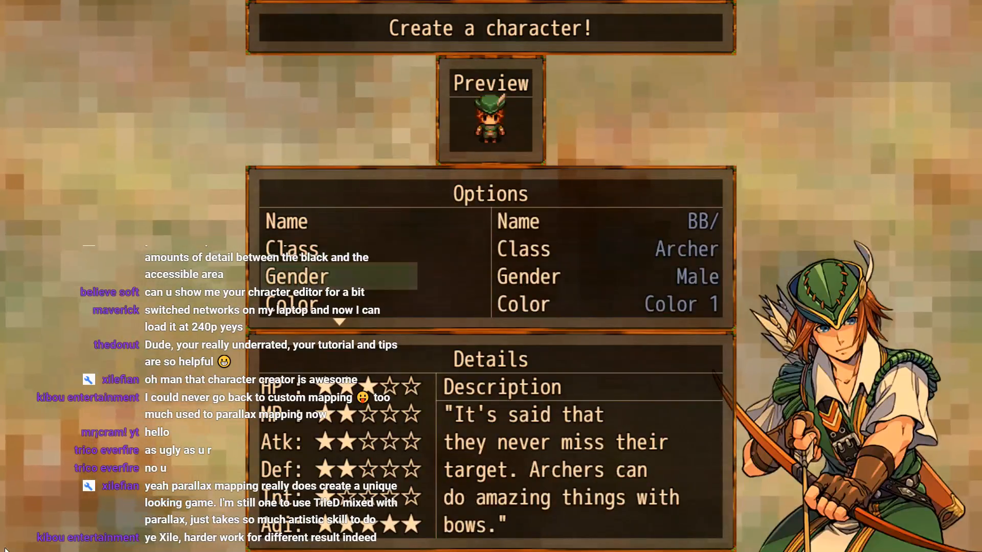
key(Return)
key(Down)
key(Return)
key(Down)
key(Return)
key(Down)
key(Return)
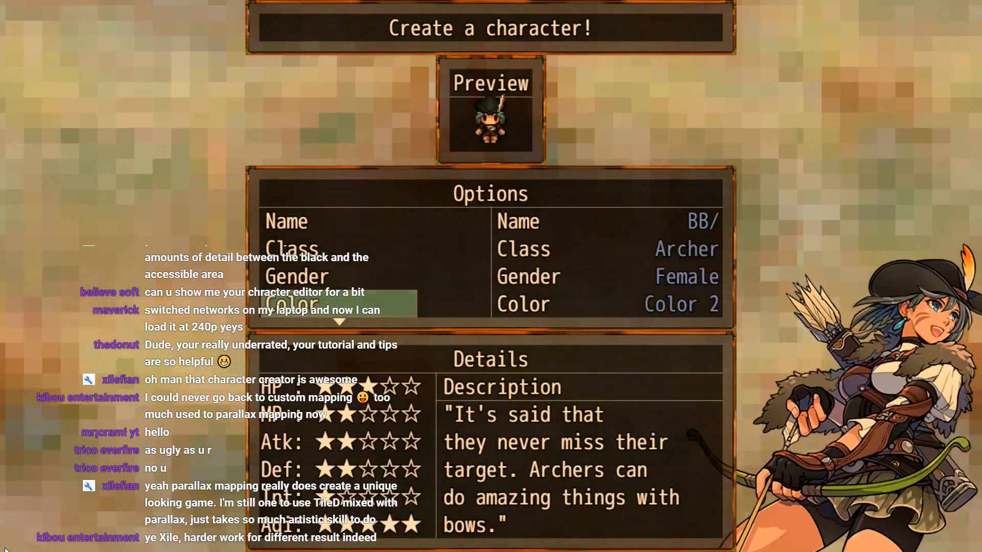
Step: Complete the recruit's creation and leave the Guild Panel through Finish
key(Down)
key(Return)
key(Up)
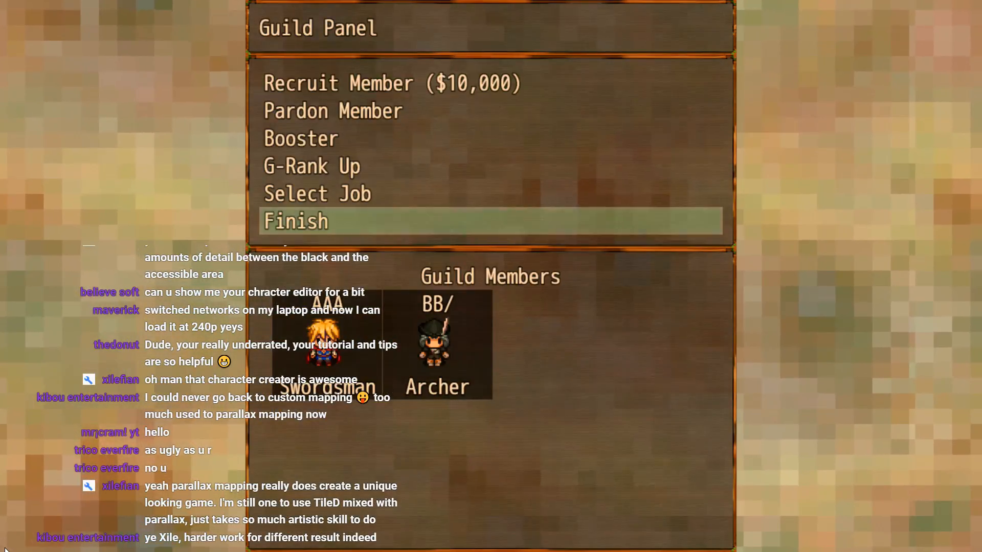
key(Return)
key(Escape)
key(Escape)
Step: Walk the party a step away from the doorway, leave full screen, and close the playtest
key(Right)
key(F4)
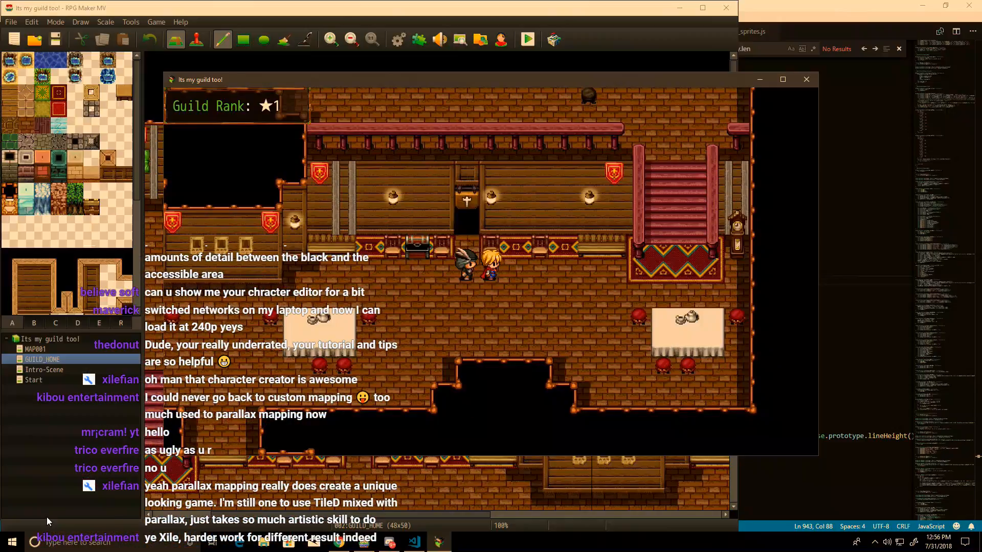
click(804, 80)
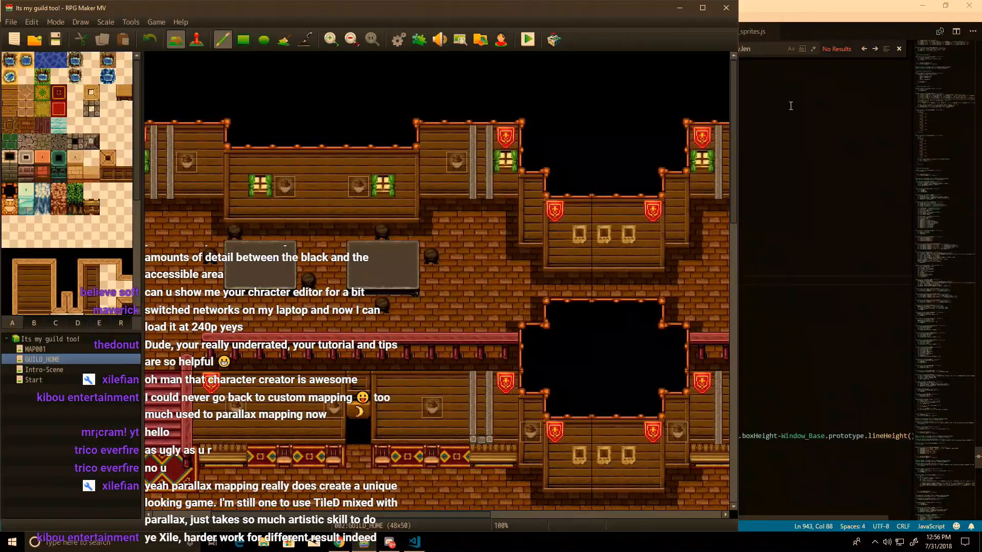
Step: Bring the Chrome window forward, and open the Game project from the mapping folder in RPG Maker MV
click(338, 543)
click(34, 39)
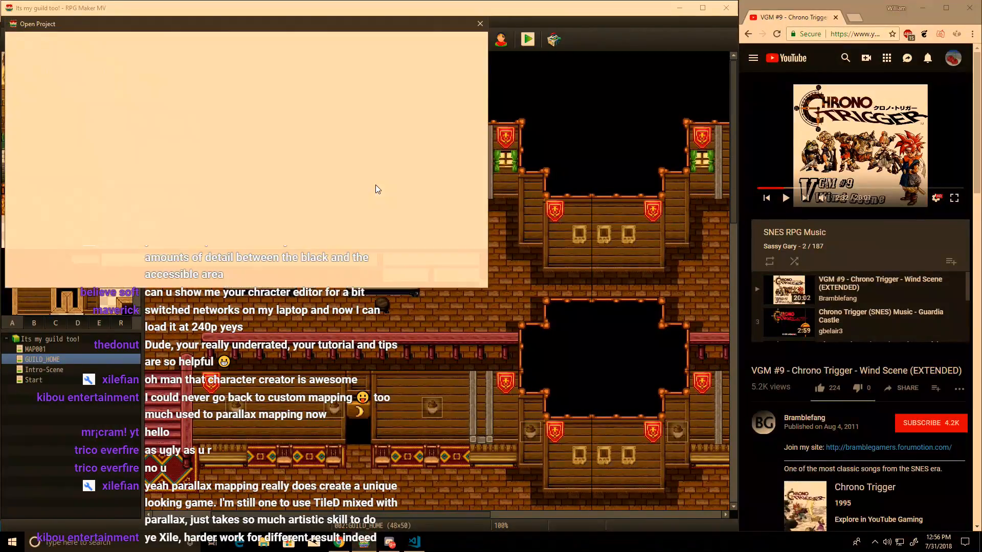
double_click(129, 96)
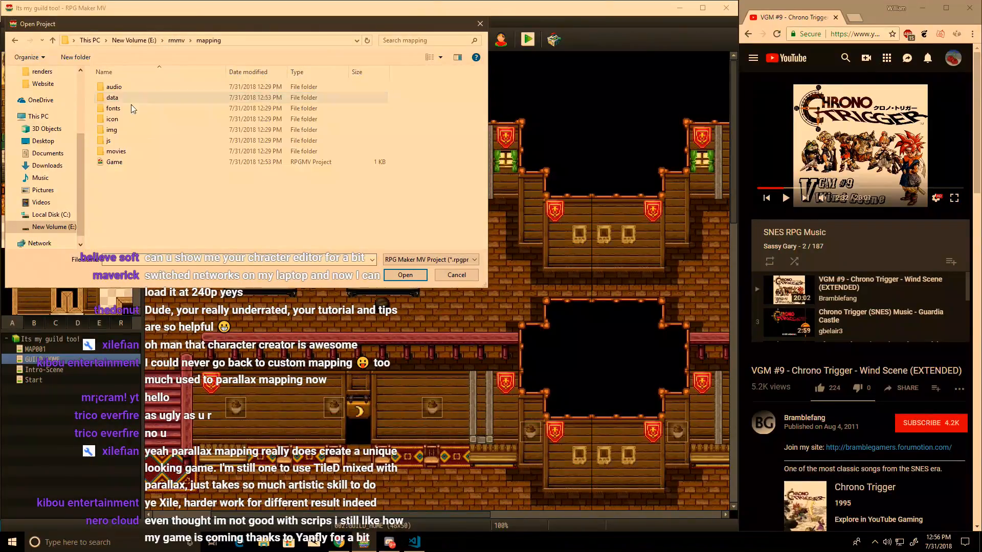
double_click(134, 158)
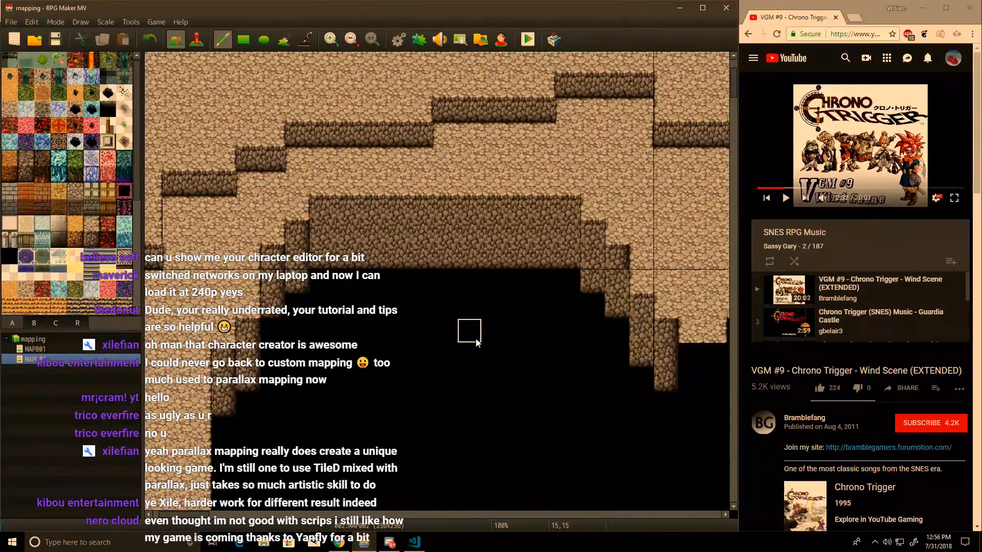
Step: Paint two short rock wall ledges, each three tiles wide, on the floor along the map's left edge, below the existing ledge
middle_drag(315, 351, 315, 352)
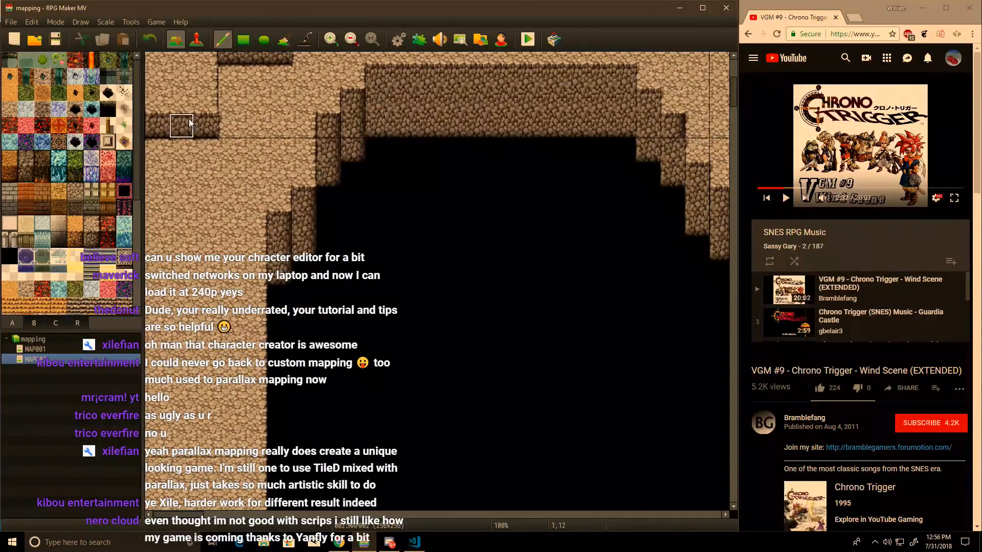
drag(155, 131, 206, 128)
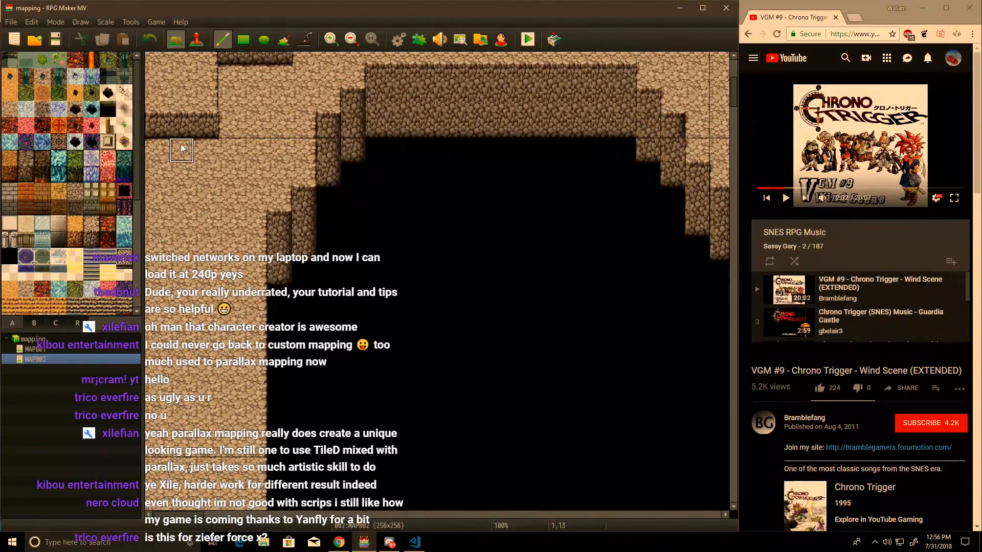
drag(153, 225, 195, 231)
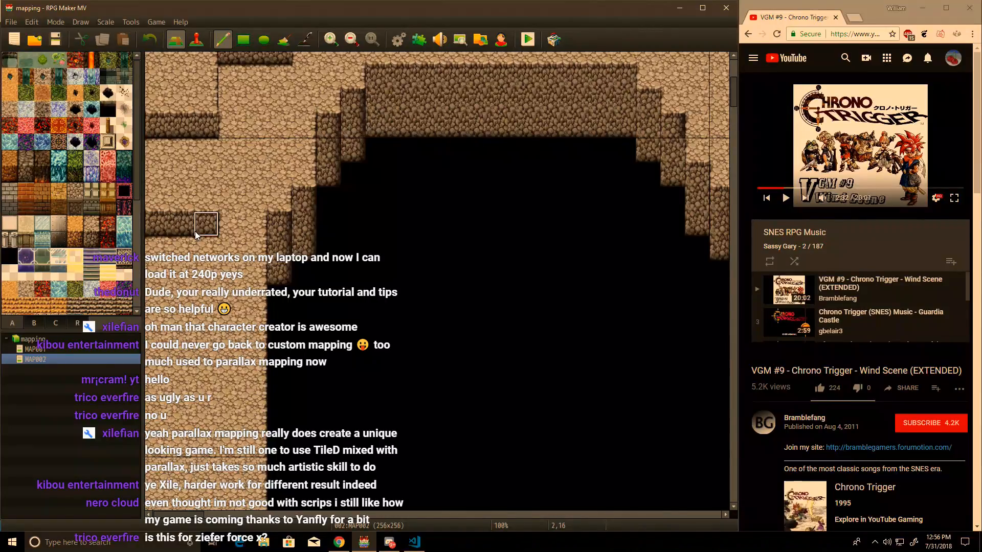
mouse_move(209, 253)
mouse_down()
mouse_move(207, 324)
mouse_move(153, 324)
mouse_up()
right_drag(231, 327, 231, 221)
mouse_move(233, 218)
mouse_down()
mouse_move(209, 220)
mouse_move(240, 221)
mouse_up()
right_click(203, 331)
mouse_move(200, 338)
mouse_down()
mouse_move(220, 345)
mouse_move(154, 348)
mouse_move(207, 332)
mouse_up()
drag(231, 224, 231, 201)
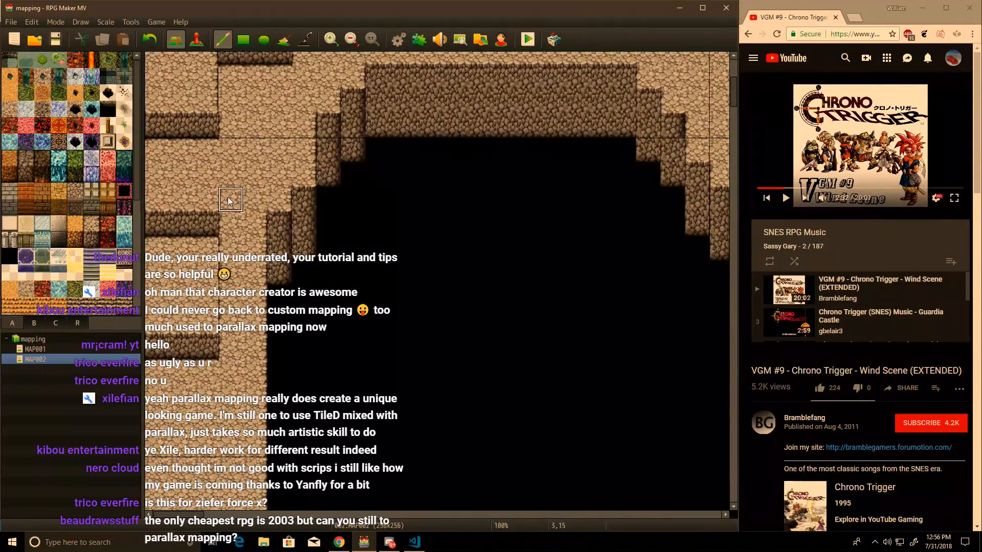
key(ctrl+z)
key(ctrl+z)
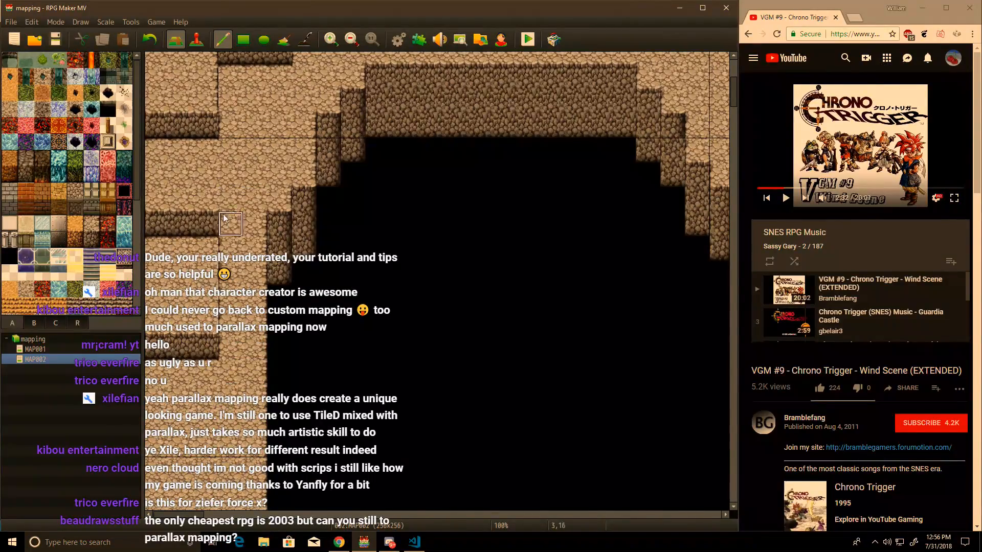
Step: Paint a floor ledge eight tiles wide and two tiles deep below the left part of the cavern's upper wall
right_drag(214, 206, 154, 204)
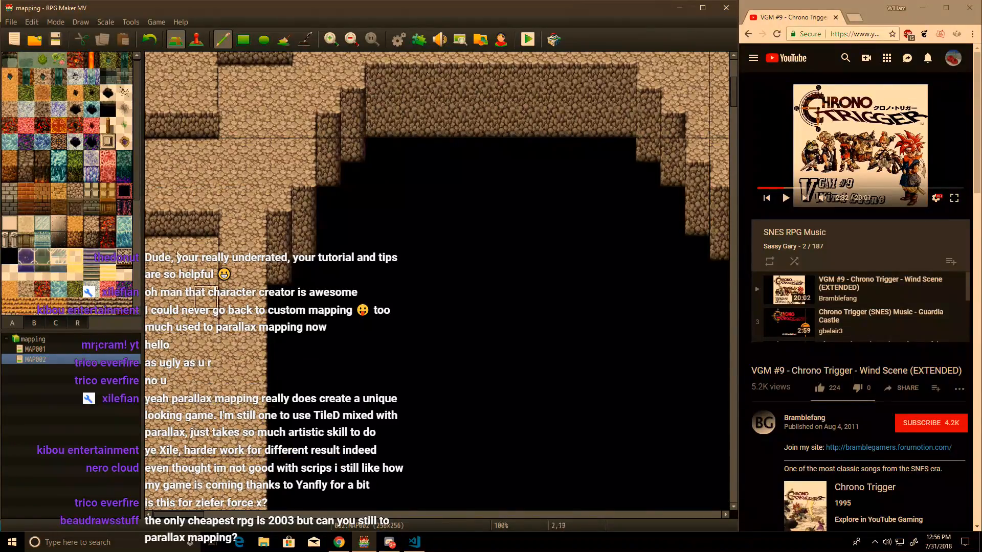
right_click(207, 295)
scroll(409, 309, right, 2)
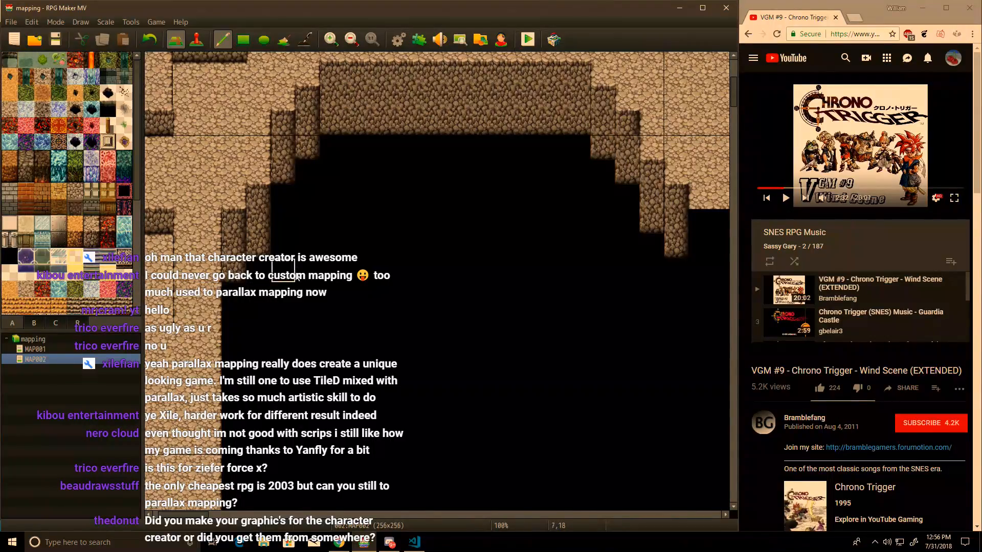
scroll(212, 188, up, 3)
scroll(212, 188, left, 2)
scroll(212, 188, up, 2)
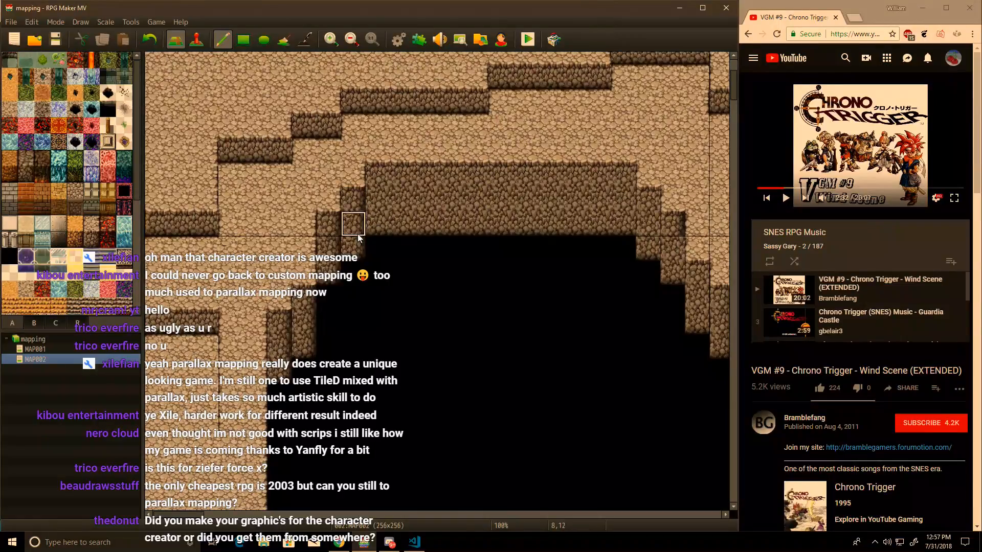
scroll(261, 223, up, 3)
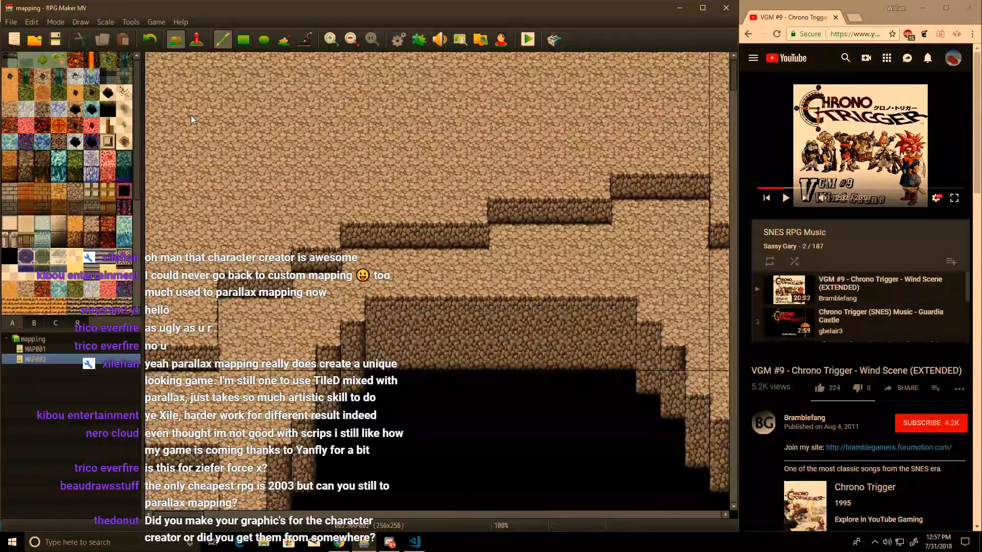
scroll(261, 223, up, 1)
middle_drag(542, 143, 629, 130)
middle_drag(486, 129, 421, 61)
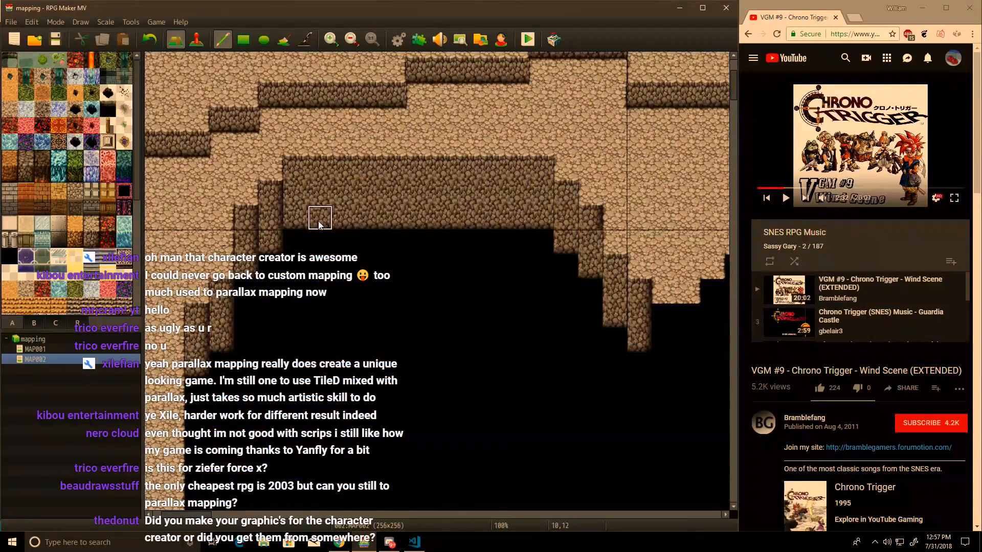
mouse_move(303, 227)
mouse_down()
mouse_move(388, 217)
mouse_move(323, 238)
mouse_move(384, 235)
mouse_move(461, 217)
mouse_move(467, 240)
mouse_move(296, 241)
mouse_up()
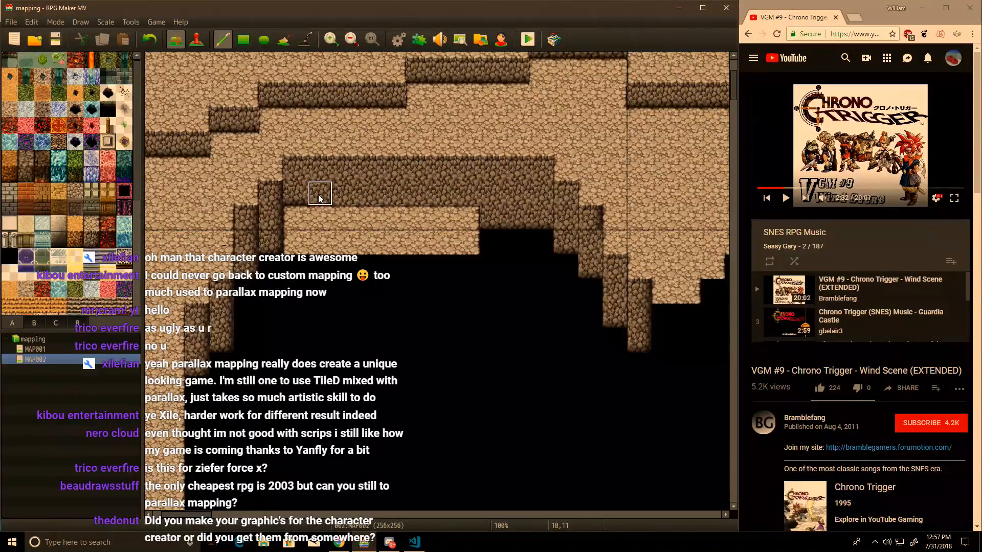
Step: Paint a one-tile-high rock wall along the lower edge of the new floor ledge
click(461, 271)
drag(461, 271, 304, 272)
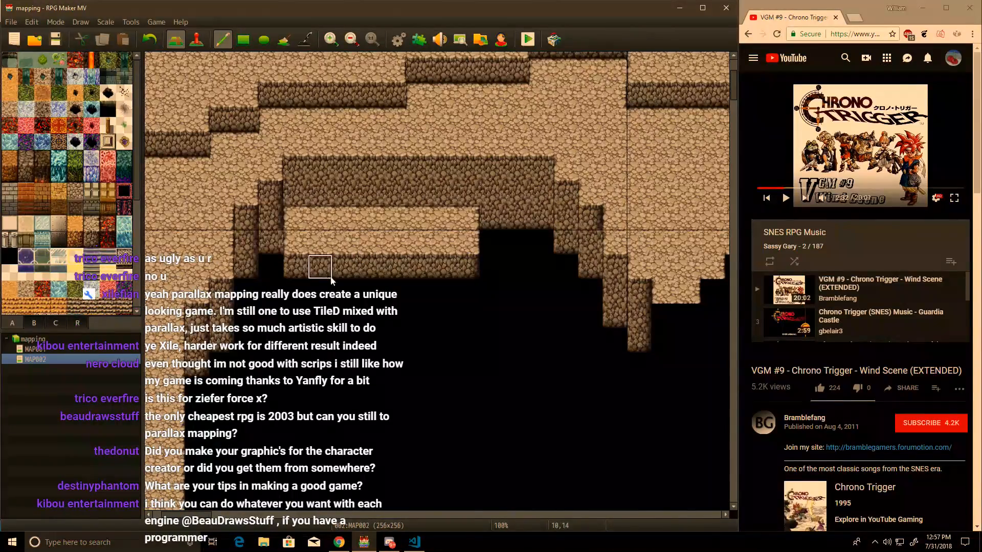
key(ctrl+z)
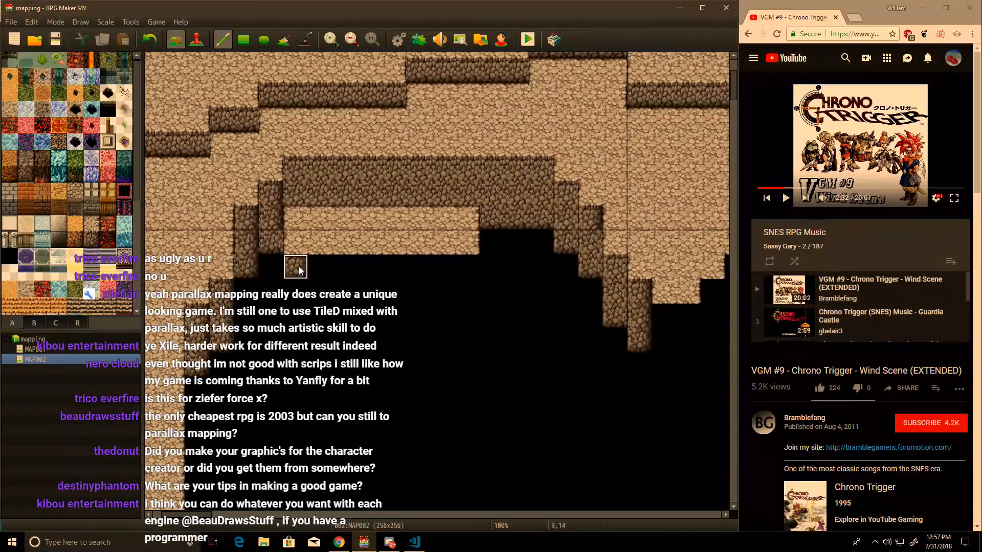
mouse_move(324, 273)
mouse_down()
mouse_move(450, 270)
mouse_move(356, 274)
mouse_up()
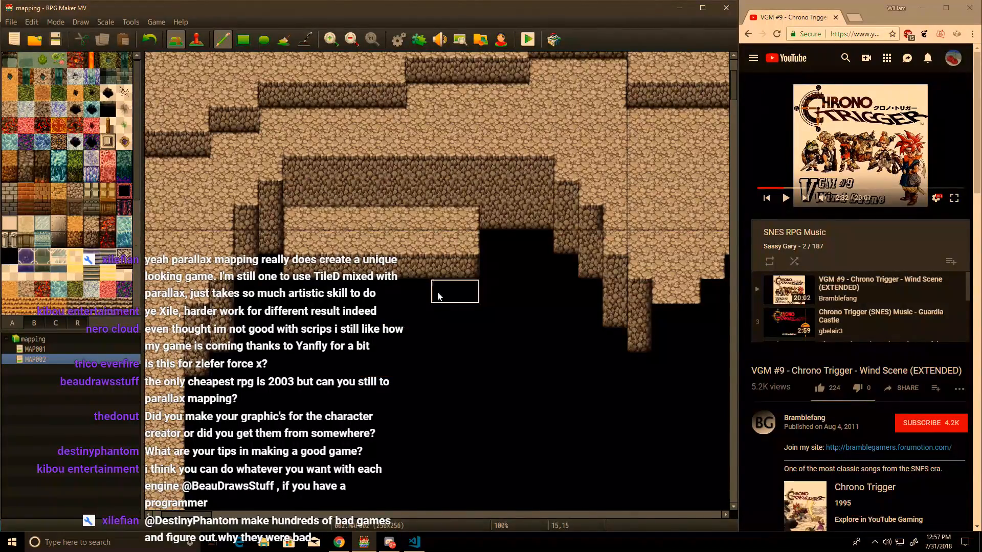
Step: Paint stepped rock walls three tiles high beneath the floor that juts down on the cavern's right side
right_drag(584, 256, 583, 224)
mouse_move(643, 330)
mouse_down()
mouse_move(565, 309)
mouse_move(611, 295)
mouse_move(620, 274)
mouse_move(657, 256)
mouse_move(695, 194)
mouse_move(702, 151)
mouse_move(634, 222)
mouse_move(609, 182)
mouse_move(643, 167)
mouse_move(704, 215)
mouse_move(620, 285)
mouse_up()
middle_drag(620, 285, 664, 292)
Step: Rework the wall and floor tiles where the new ledge's left end meets the cavern's left wall
middle_drag(564, 322, 375, 310)
click(209, 262)
mouse_move(211, 264)
mouse_down()
mouse_move(256, 262)
mouse_move(207, 280)
mouse_up()
right_drag(219, 277, 223, 240)
key(ctrl+z)
click(223, 240)
right_click(221, 274)
mouse_move(222, 260)
mouse_down()
mouse_move(207, 259)
mouse_move(207, 278)
mouse_up()
right_drag(222, 278, 215, 258)
click(215, 259)
right_click(228, 262)
Step: Paint a two-tile-deep strip of floor beneath the ledge's rock wall
mouse_move(248, 259)
mouse_down()
mouse_move(255, 276)
mouse_move(268, 265)
mouse_move(342, 262)
mouse_up()
key(ctrl+z)
mouse_move(282, 277)
mouse_down()
mouse_move(264, 260)
mouse_move(282, 277)
mouse_move(327, 258)
mouse_move(353, 282)
mouse_move(416, 253)
mouse_move(423, 279)
mouse_up()
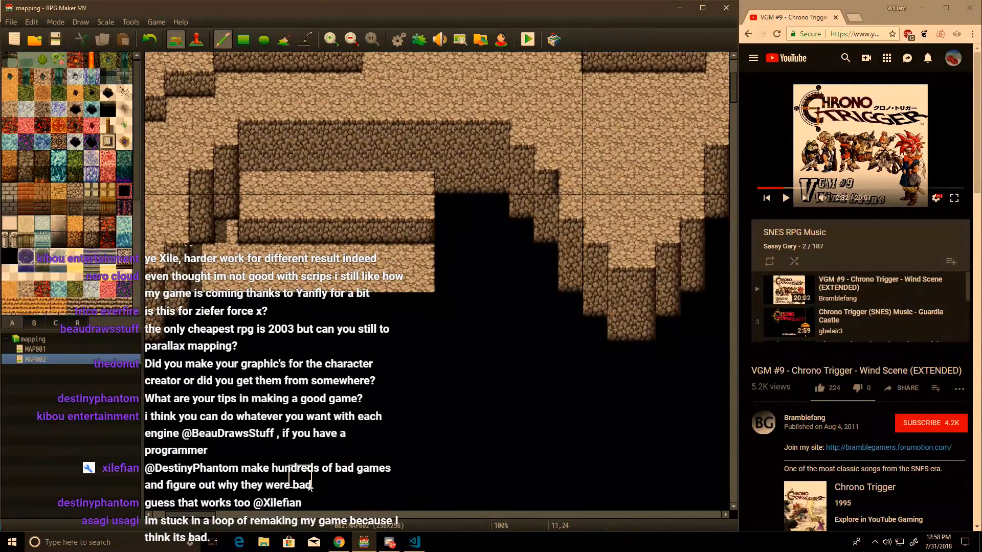
Step: Extend the cavern floor into the empty area at the ledge's right end, up to the stepped wall and further down
mouse_move(468, 207)
mouse_down()
mouse_move(450, 207)
mouse_move(459, 251)
mouse_move(449, 228)
mouse_up()
key(ctrl+z)
drag(465, 277, 449, 275)
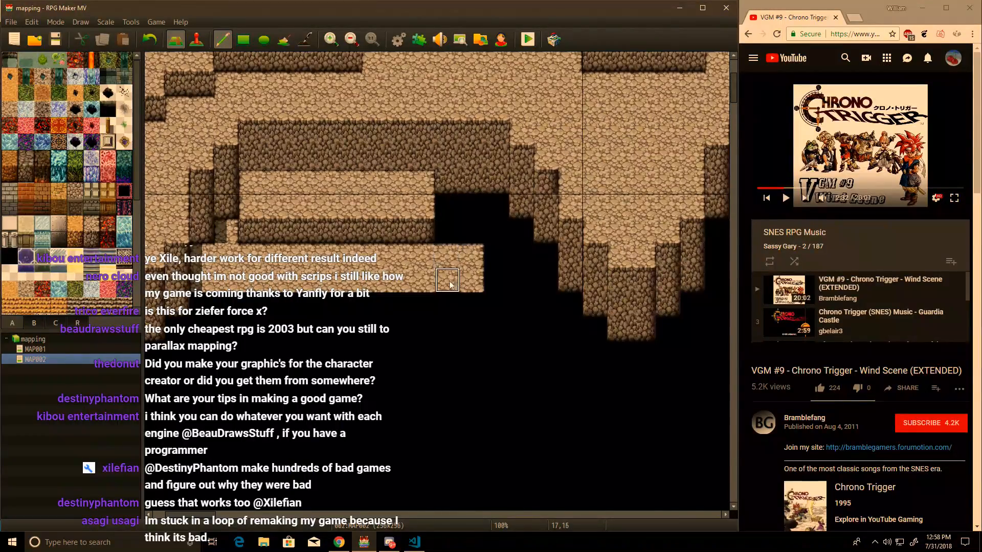
drag(481, 237, 476, 210)
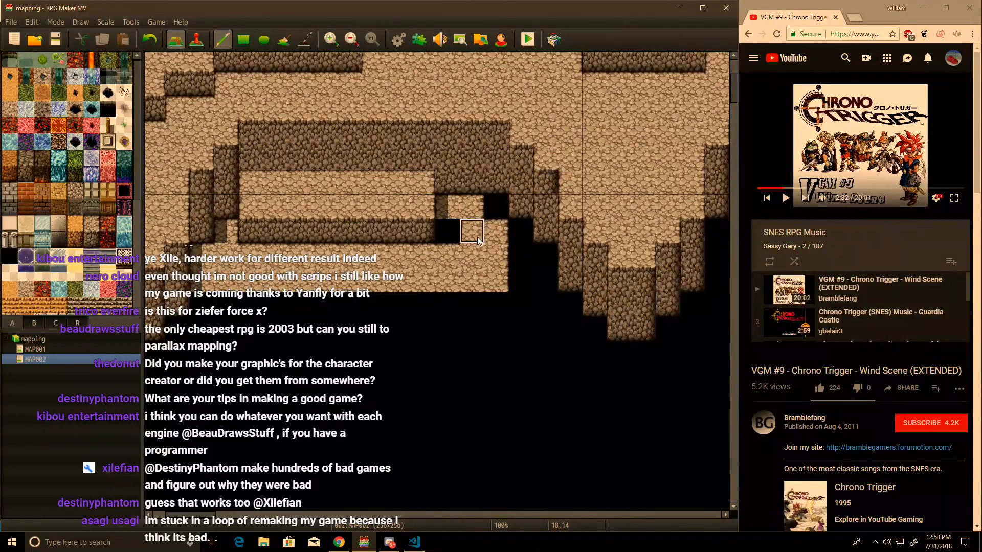
mouse_move(458, 249)
mouse_down()
mouse_move(447, 233)
mouse_move(488, 253)
mouse_move(496, 207)
mouse_move(493, 259)
mouse_move(517, 280)
mouse_move(460, 322)
mouse_move(419, 307)
mouse_move(378, 327)
mouse_move(442, 313)
mouse_move(518, 328)
mouse_move(496, 299)
mouse_up()
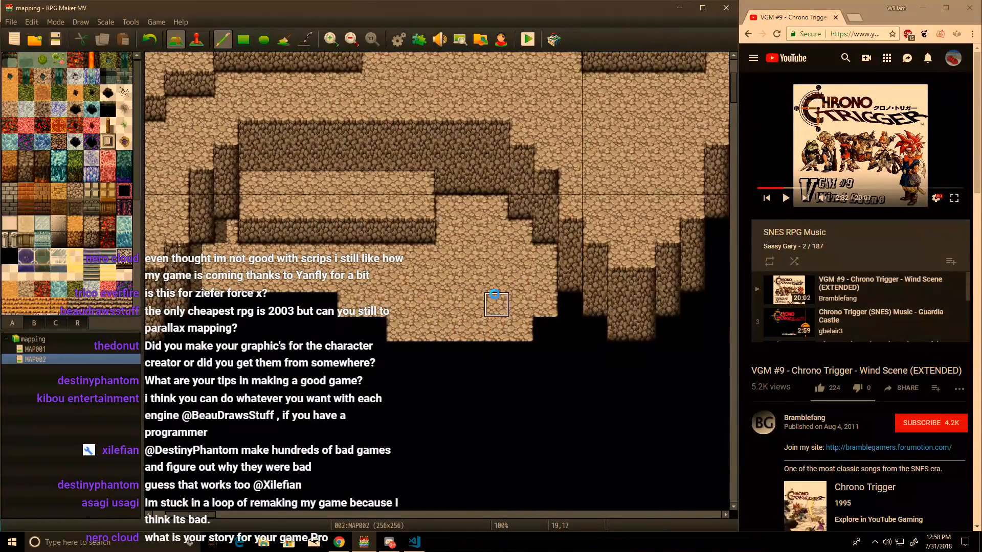
Step: Search Windows for gimp and launch GIMP 2
key(super)
text(gimp)
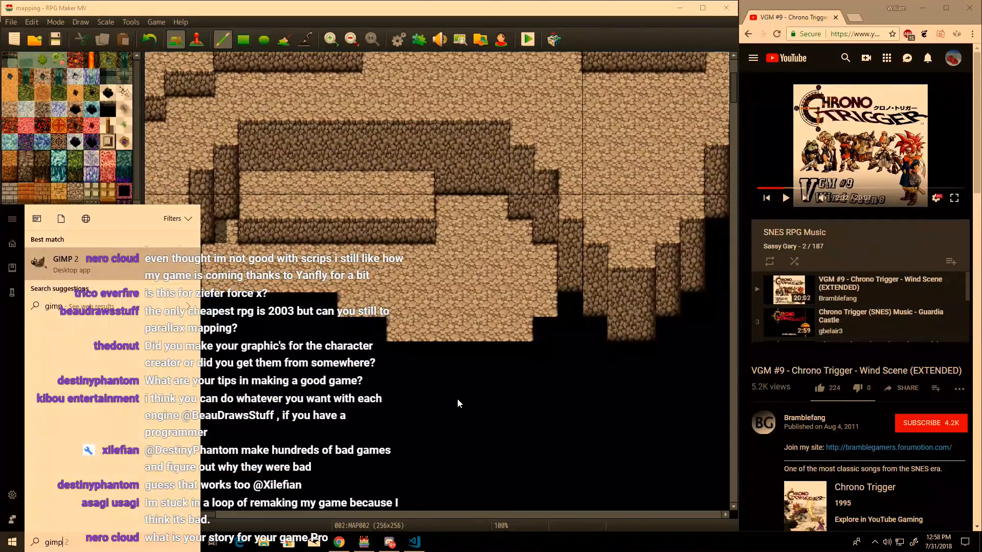
key(Escape)
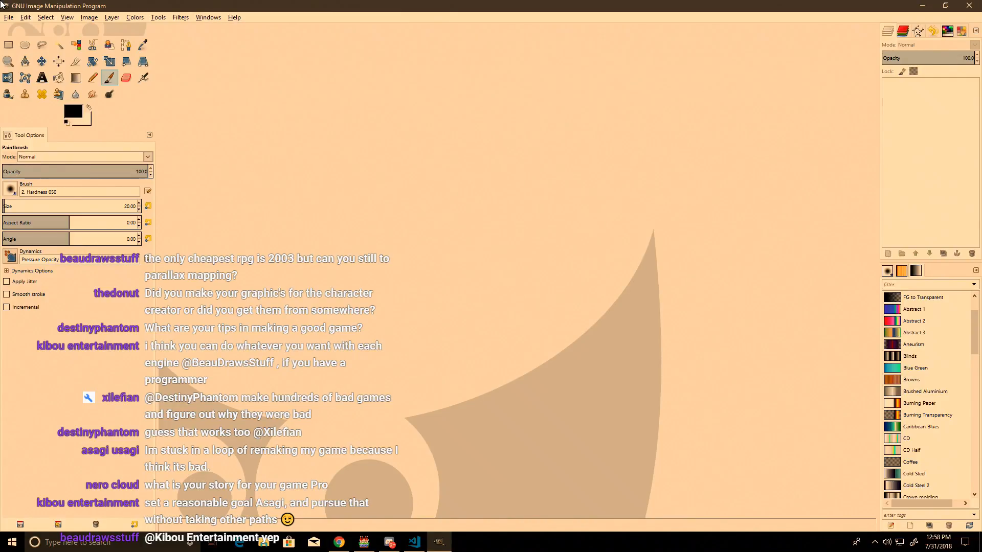
click(9, 17)
click(387, 138)
click(13, 17)
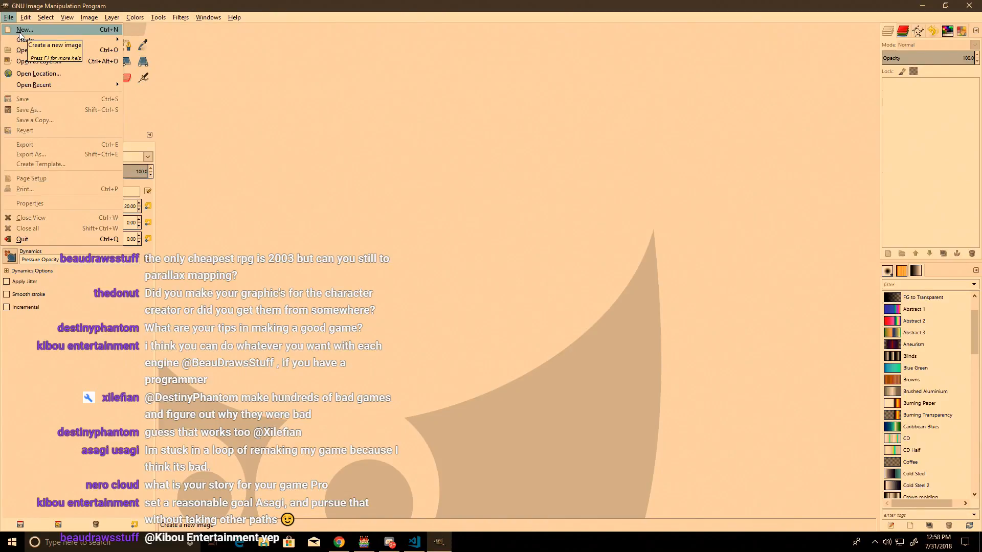
click(24, 49)
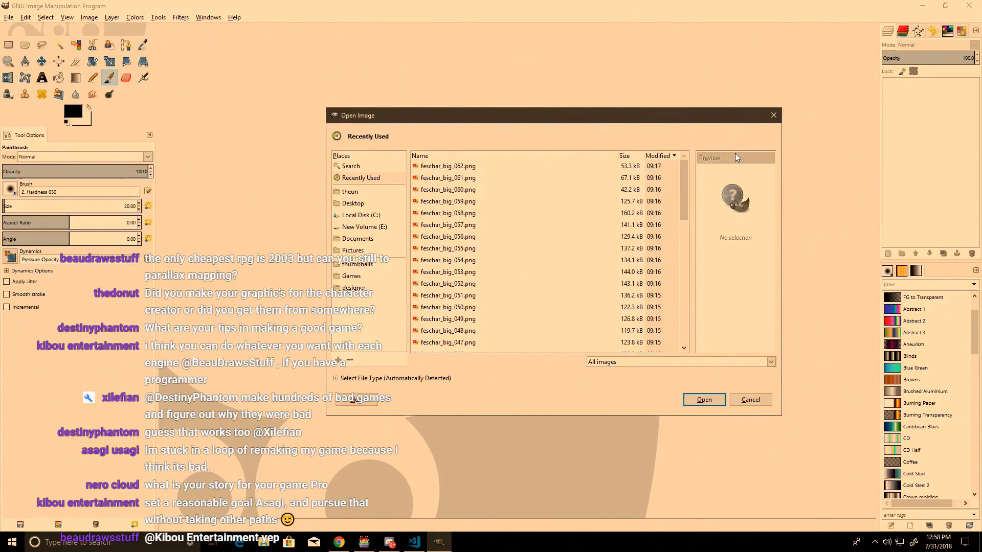
click(773, 115)
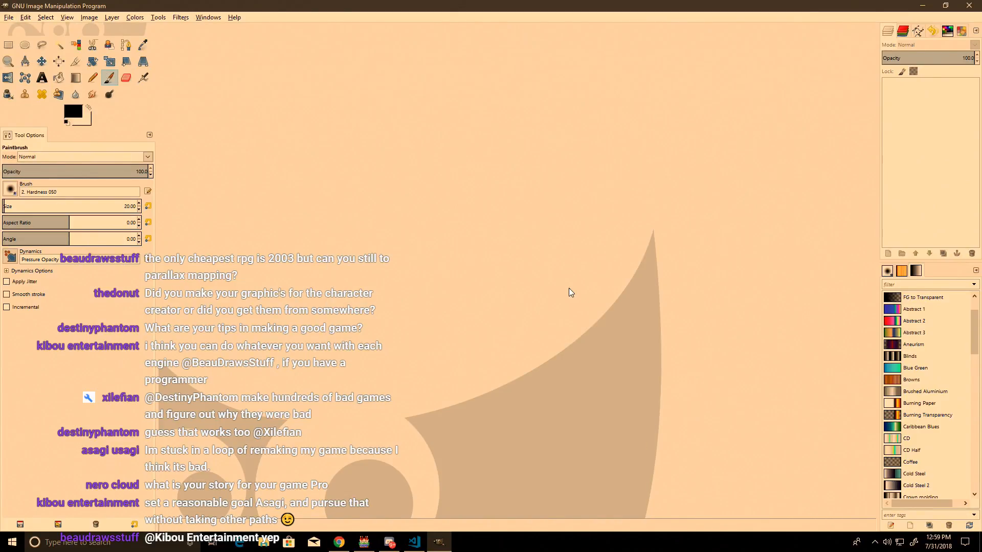
Step: Start opening an image and browse to the rmmv\mapping\img folder on New Volume (E:)
click(9, 17)
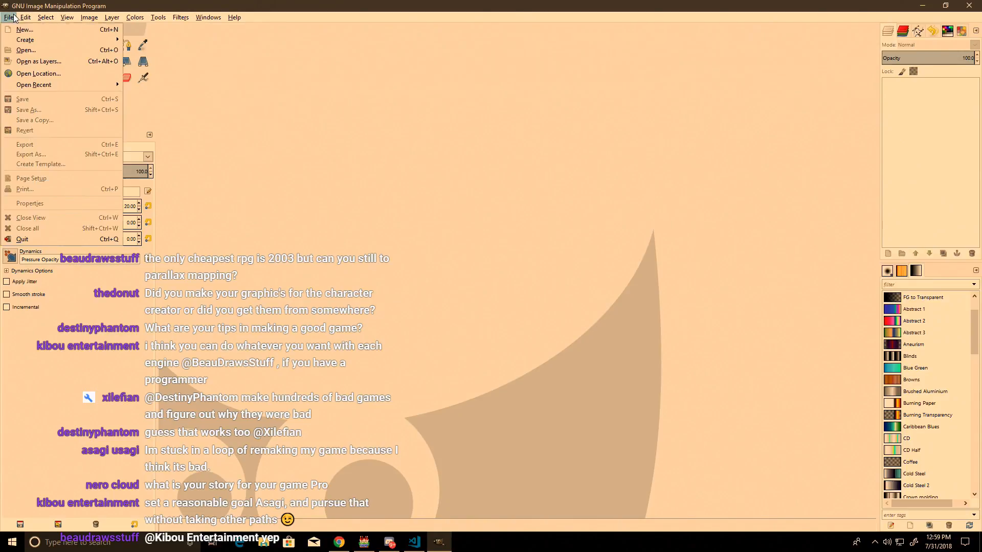
click(25, 49)
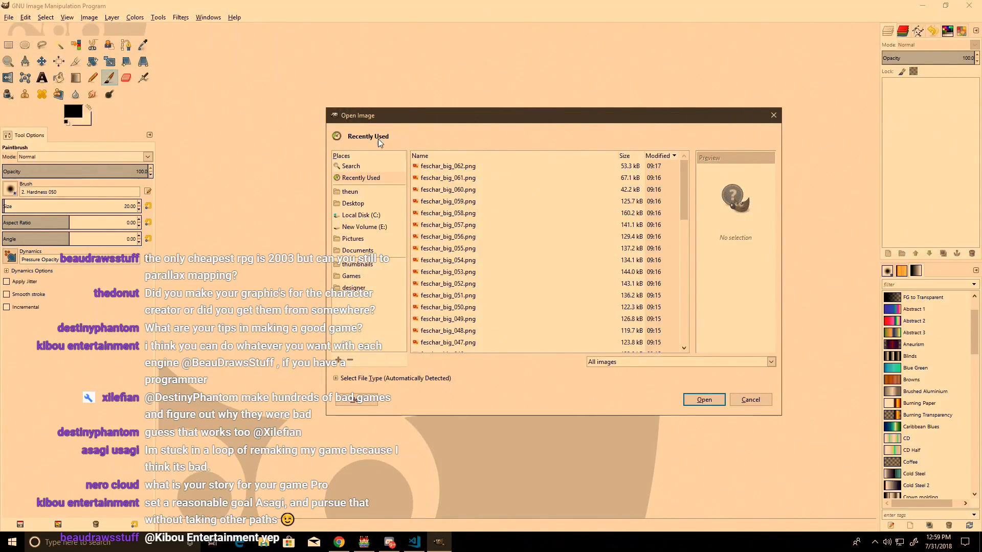
click(367, 227)
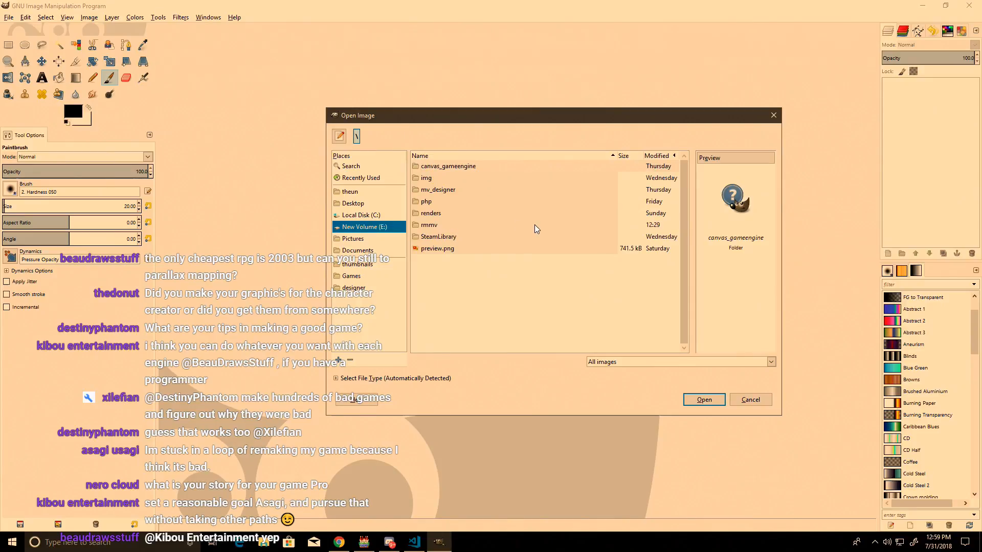
double_click(430, 225)
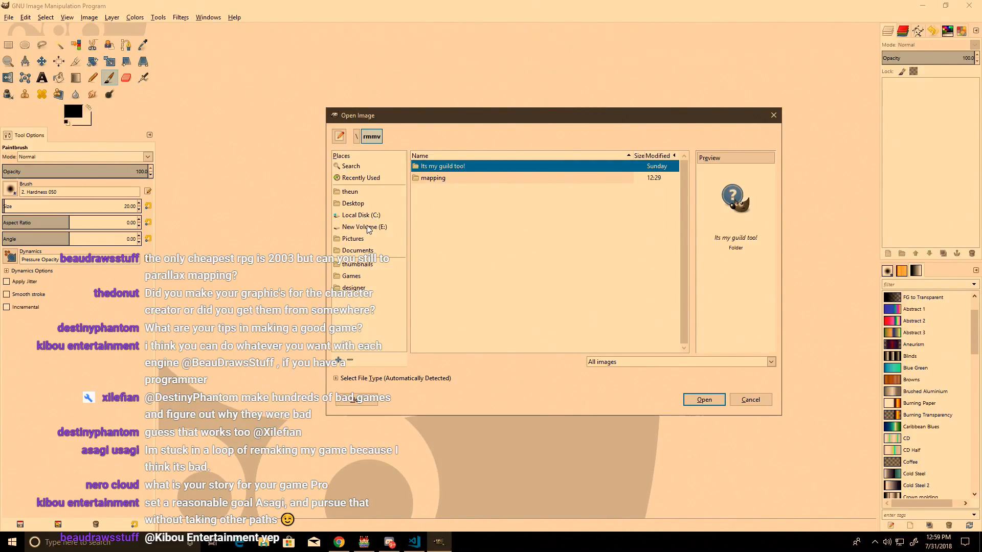
double_click(435, 178)
double_click(437, 216)
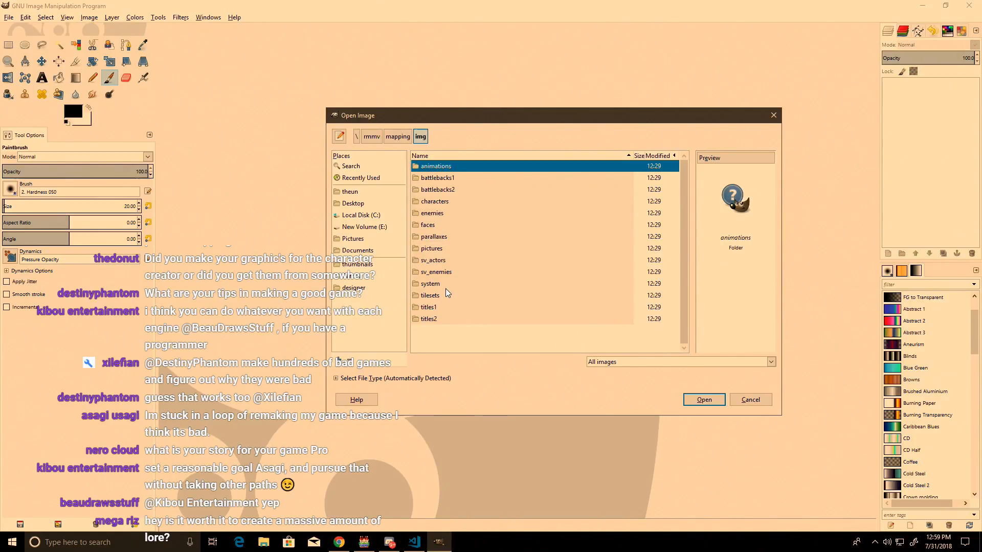
click(439, 285)
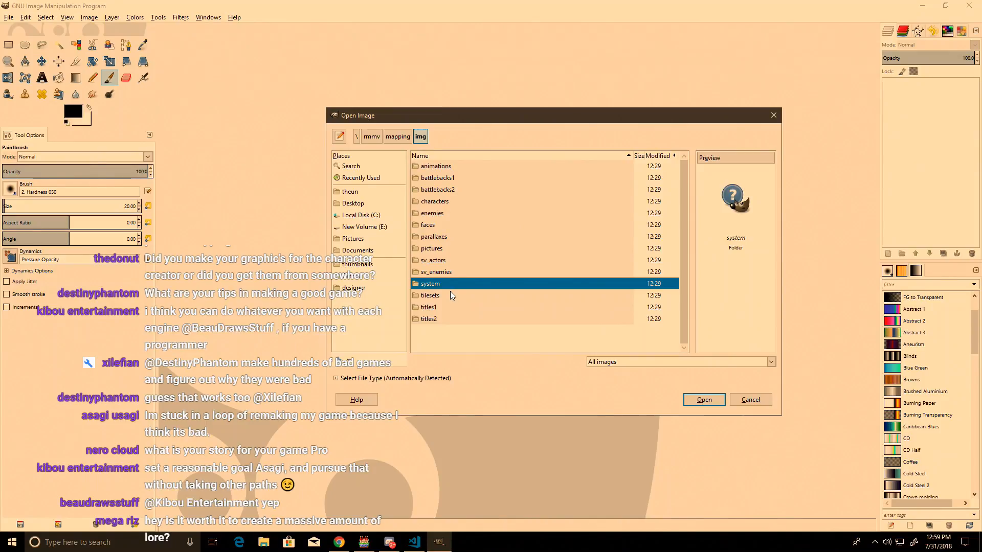
double_click(439, 284)
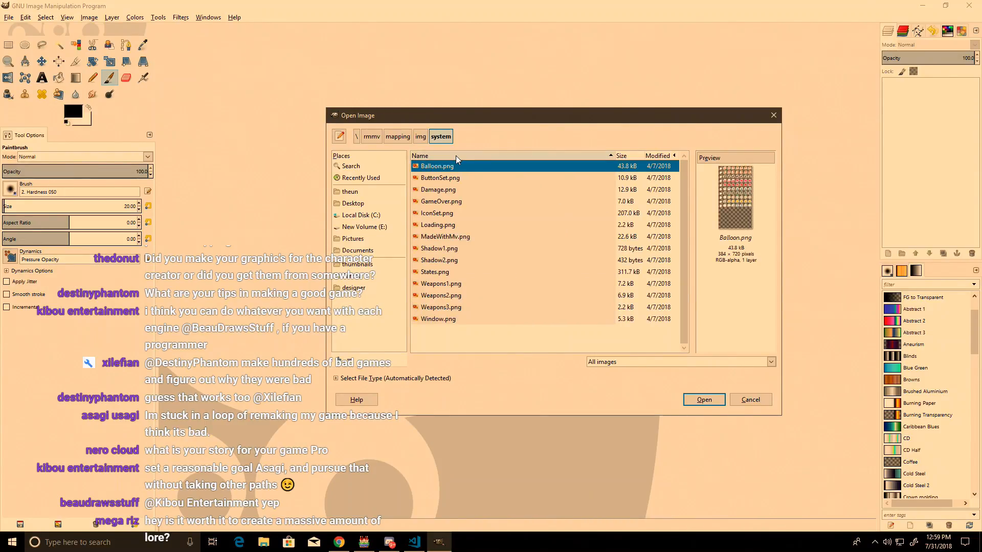
click(423, 137)
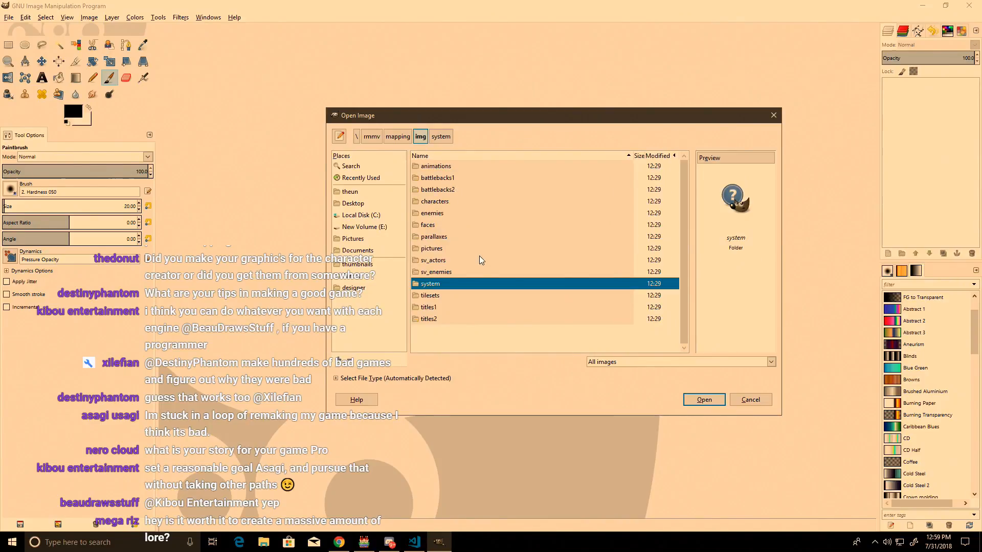
Step: Open Dungeon_B.png and Dungeon_A4.png from the tilesets folder
double_click(435, 295)
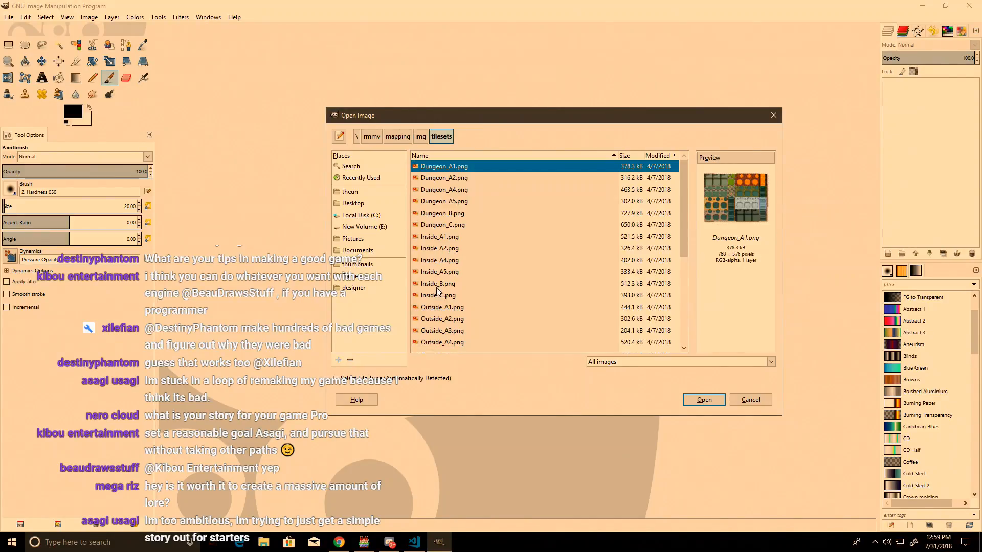
click(452, 214)
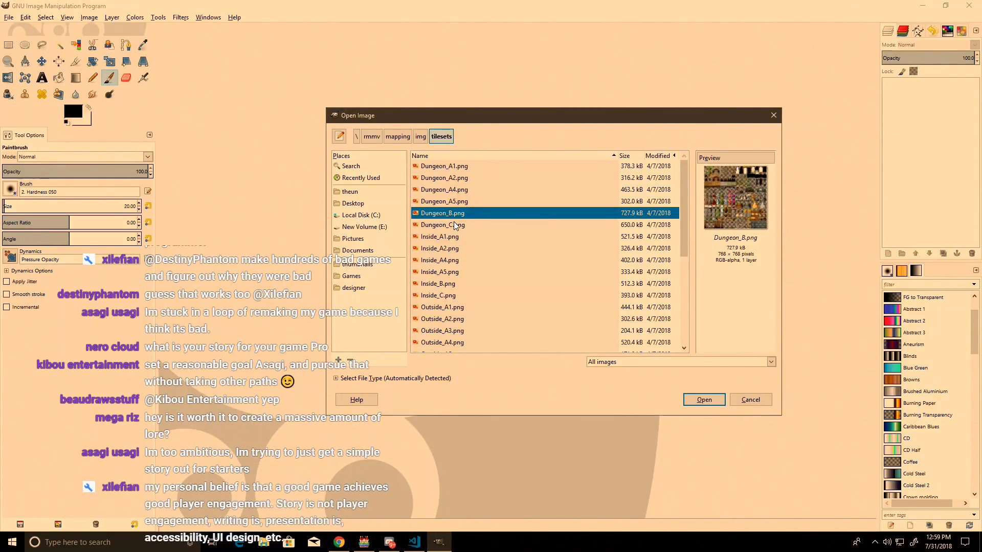
ctrl+click(451, 190)
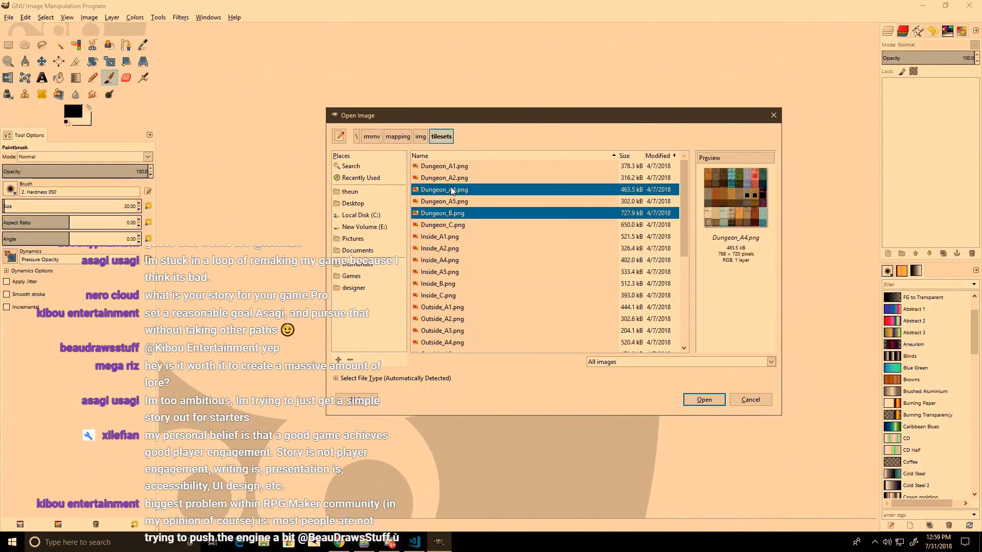
click(695, 401)
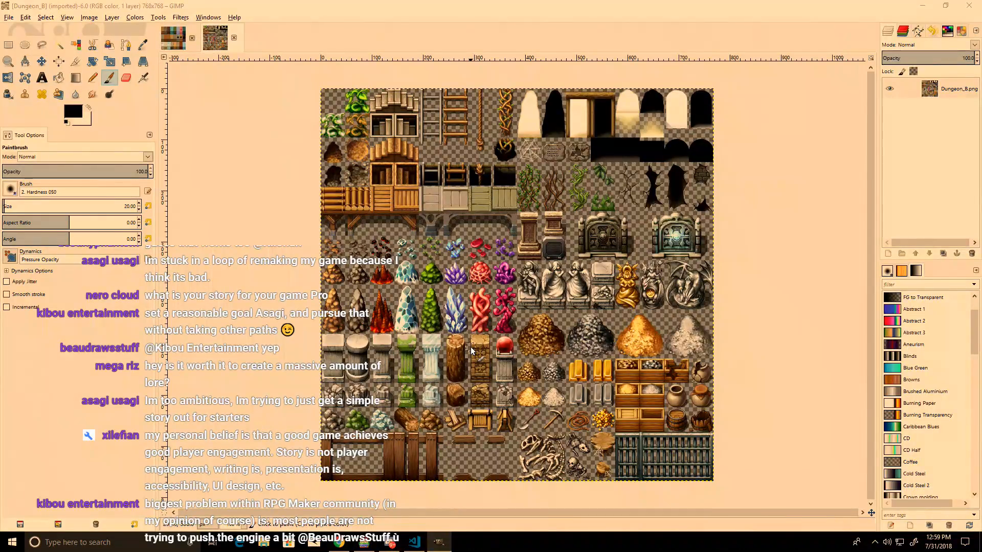
Step: Choose Rectangle Select and turn on grid snapping and the visible grid for Dungeon_B.png
click(9, 45)
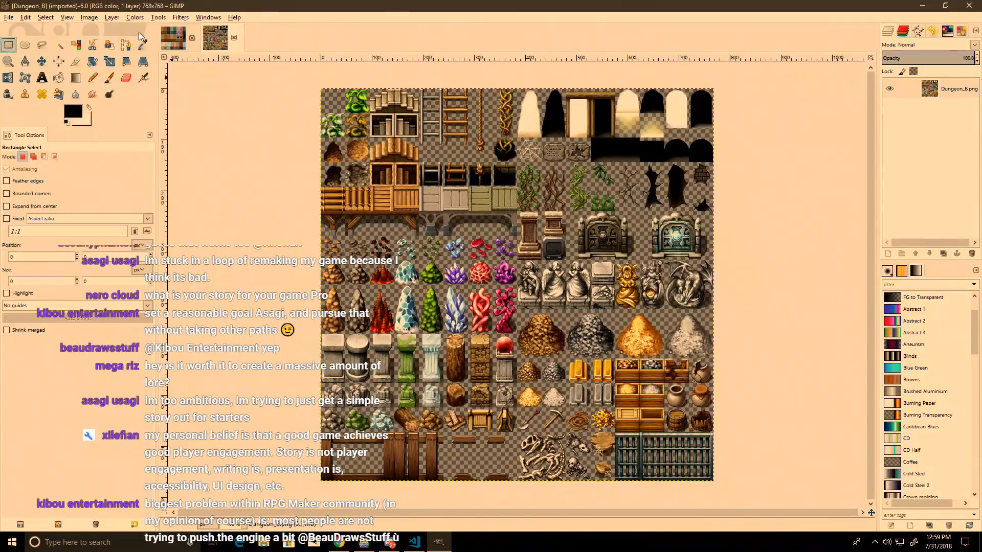
click(67, 17)
click(107, 188)
click(67, 15)
click(91, 135)
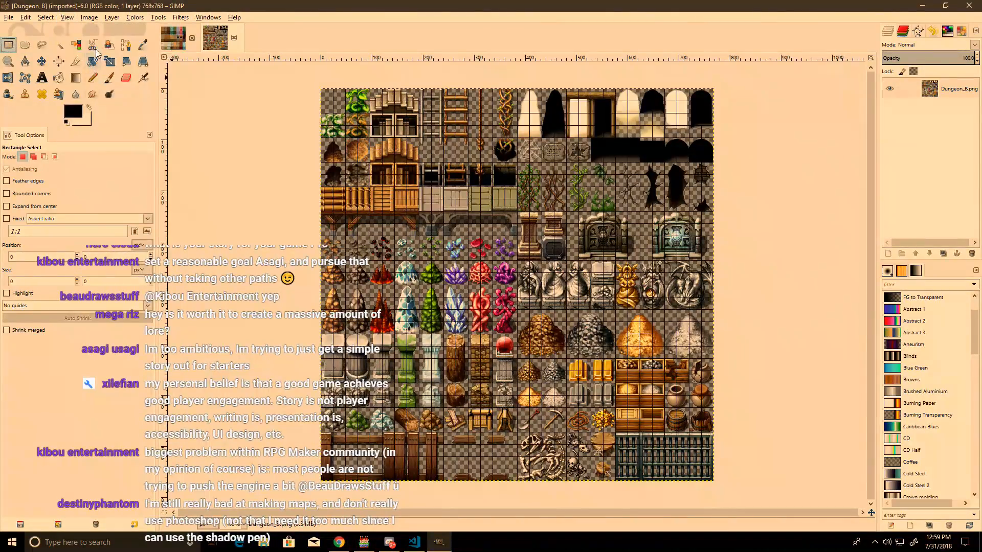
Step: Set the image grid spacing of Dungeon_B.png to 48 by 48 pixels
click(90, 17)
click(162, 203)
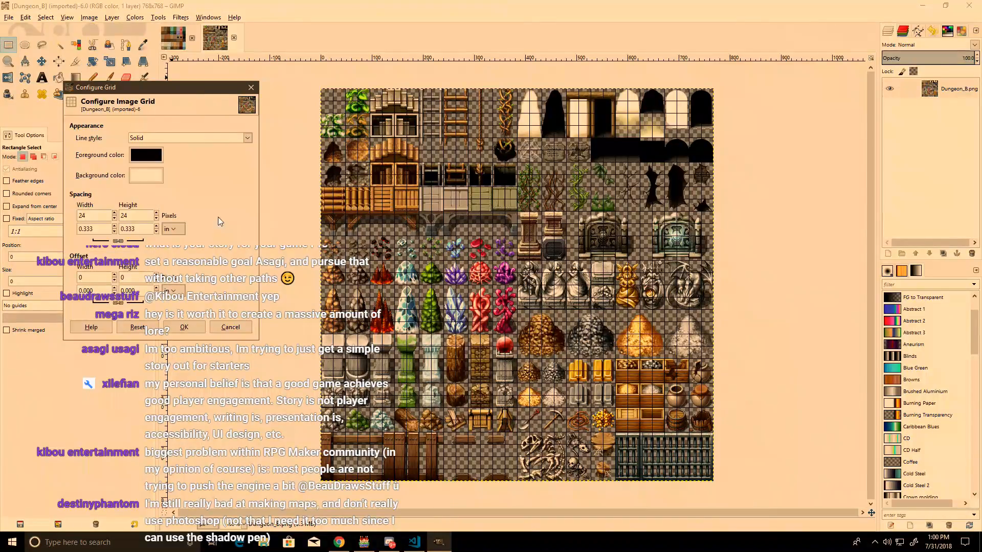
double_click(136, 215)
text(48)
click(185, 327)
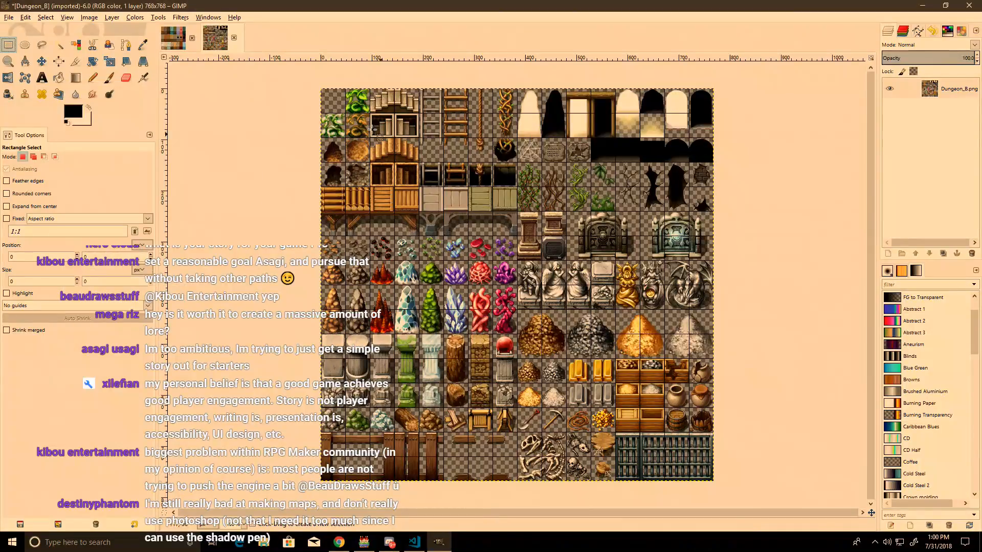
Step: Add a new transparent layer above the Dungeon_B.png layer and hide the original tileset layer
key(2)
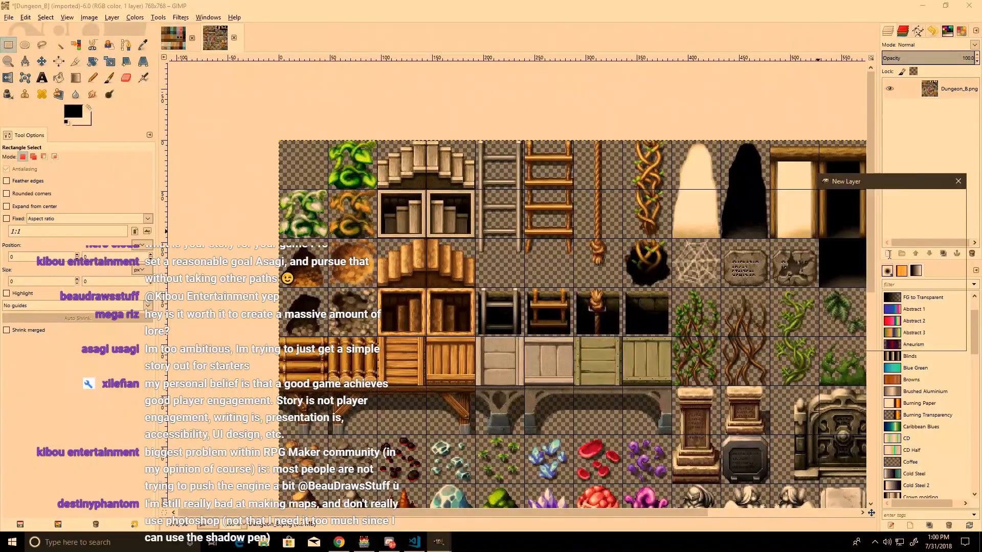
click(888, 253)
key(Return)
click(890, 109)
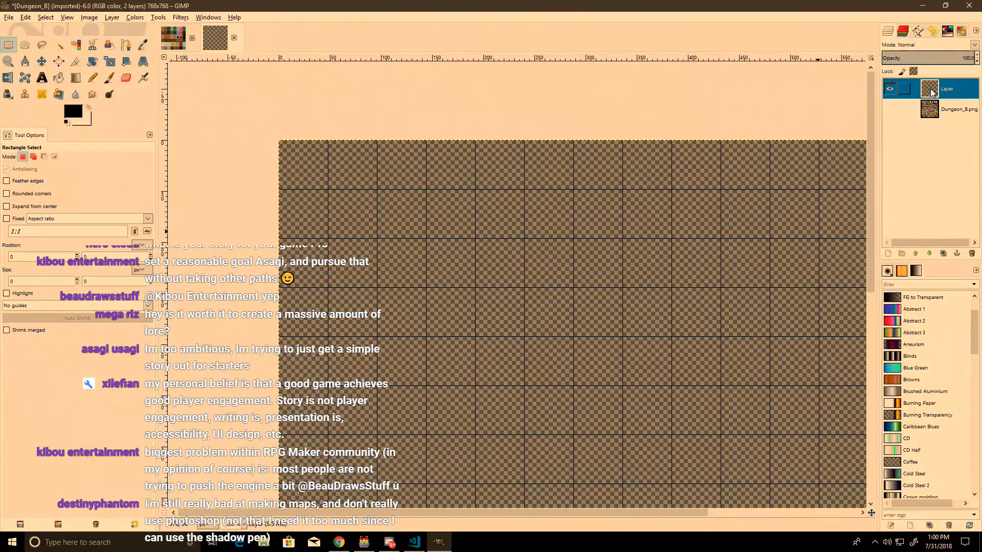
Step: Switch to Dungeon_A4.png and turn on its grid and grid snapping
click(173, 37)
ctrl+scroll(594, 454, up, 3)
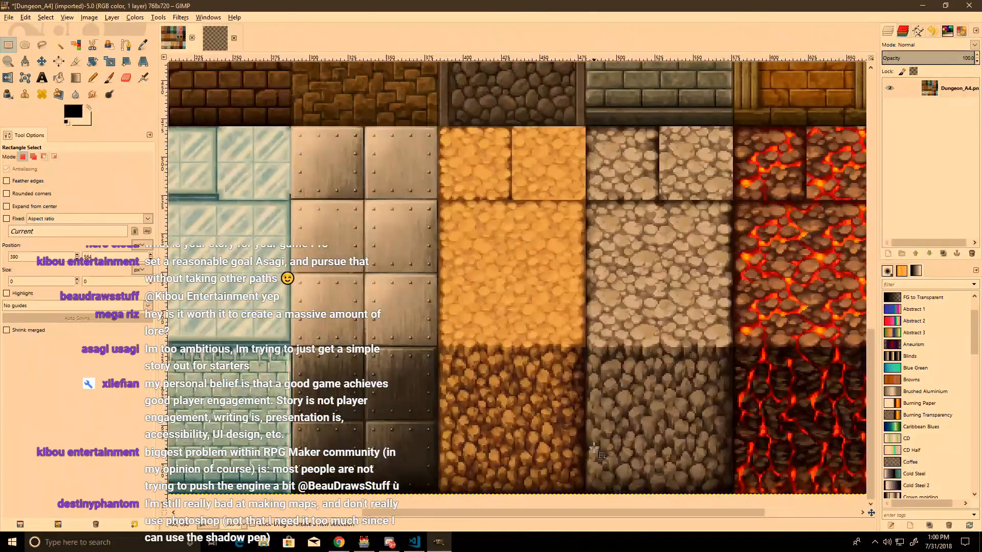
click(67, 17)
click(98, 137)
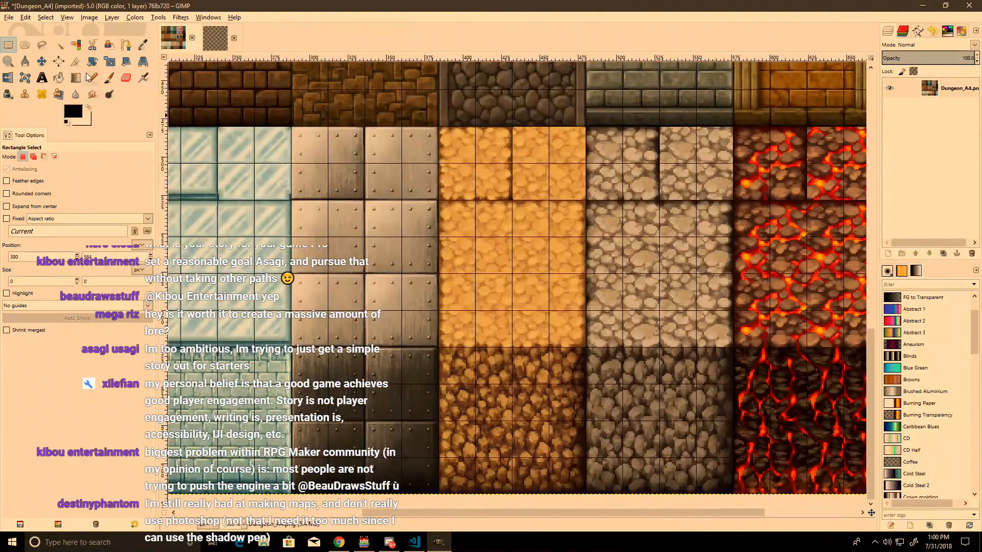
click(67, 18)
click(97, 187)
Step: Select a 48 by 48 px area of the grey-brown rock wall at position 504, 648 and copy it
ctrl+scroll(549, 383, up, 2)
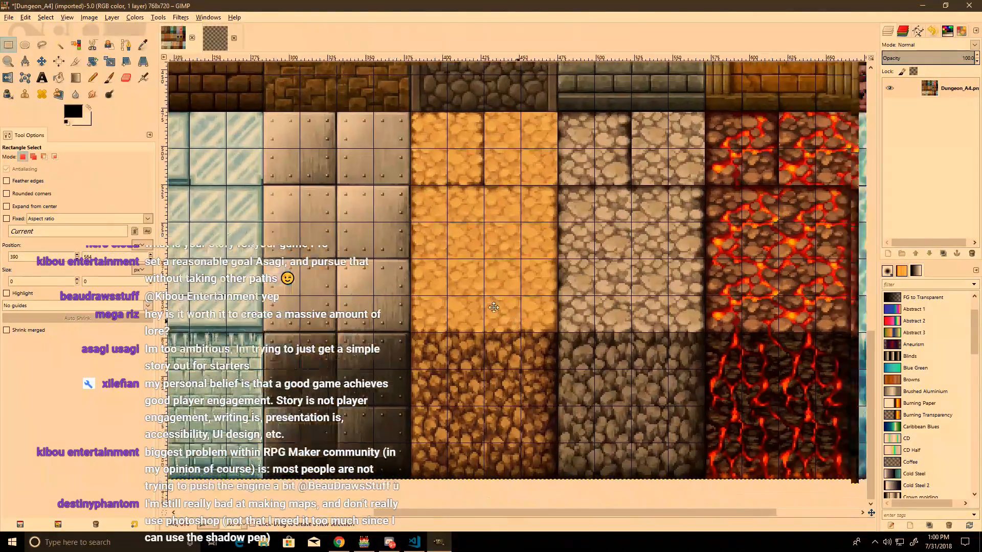
ctrl+scroll(550, 383, up, 1)
drag(567, 409, 433, 277)
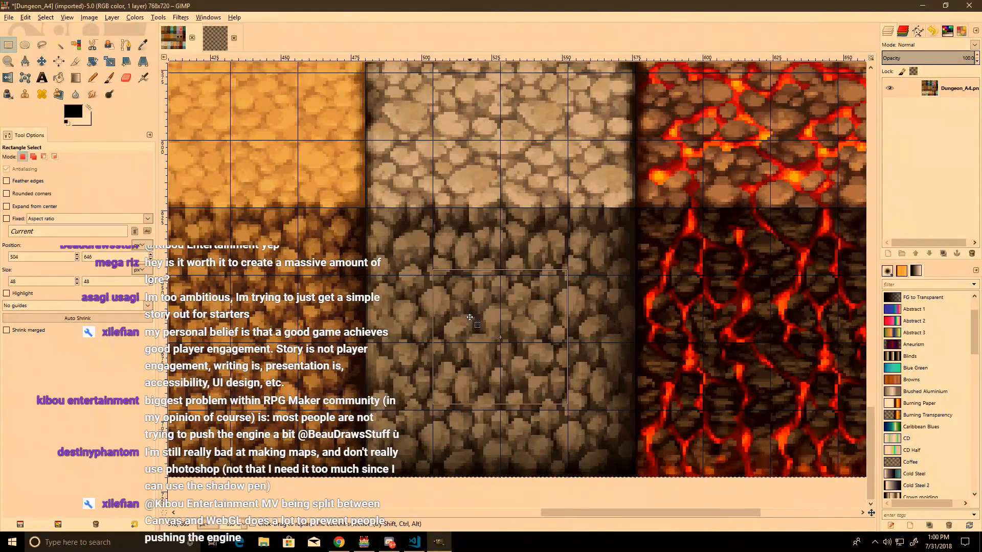
key(ctrl+c)
Step: Paste the rock tile into a grid cell on the new Dungeon_B.png layer and place a second copy directly to its right
click(217, 39)
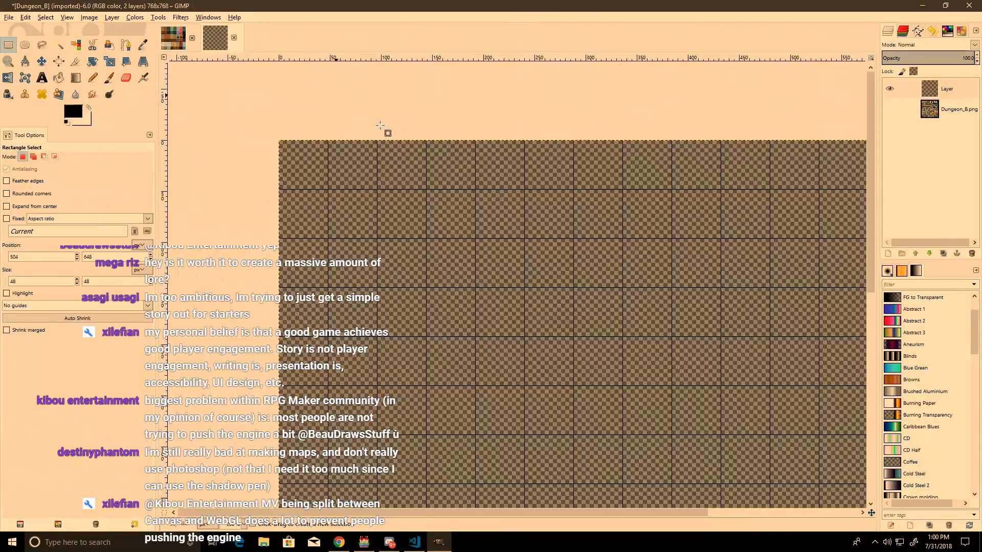
key(ctrl+v)
drag(582, 317, 559, 305)
ctrl+scroll(572, 301, up, 2)
middle_drag(570, 299, 443, 265)
drag(399, 287, 497, 286)
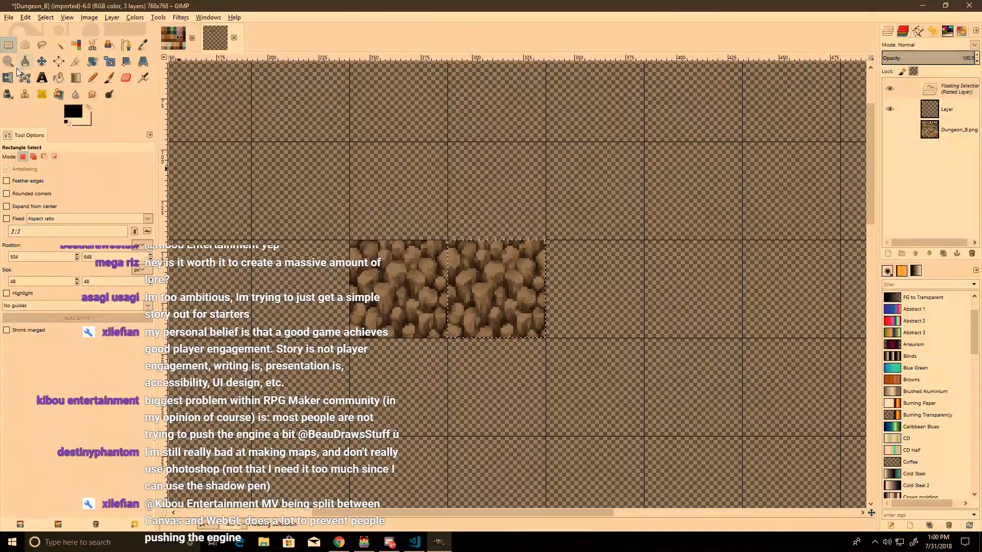
Step: Shear the right-hand rock tile with interpolation None and Y magnitude -45, and move it up to line up with the centre tile
click(128, 60)
click(41, 207)
click(19, 219)
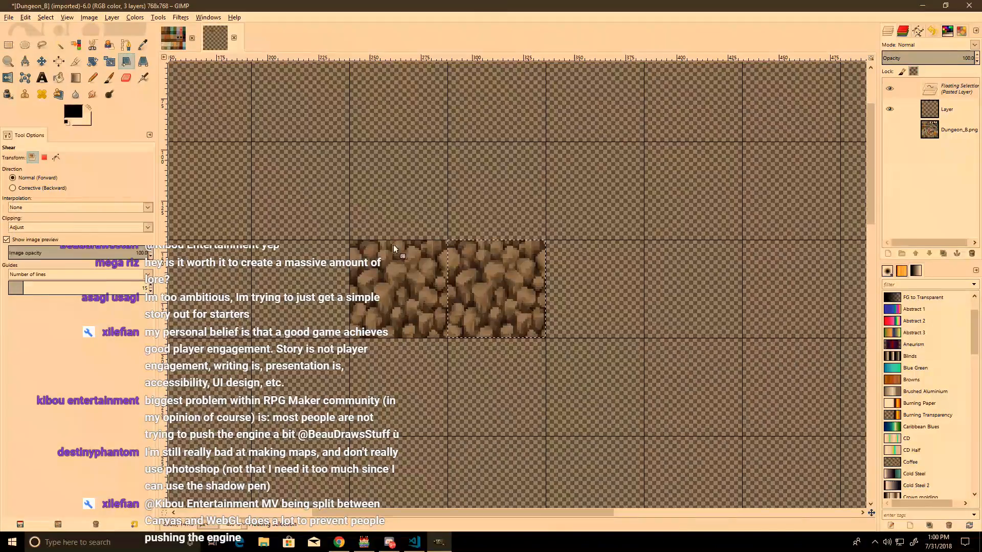
click(394, 241)
click(395, 241)
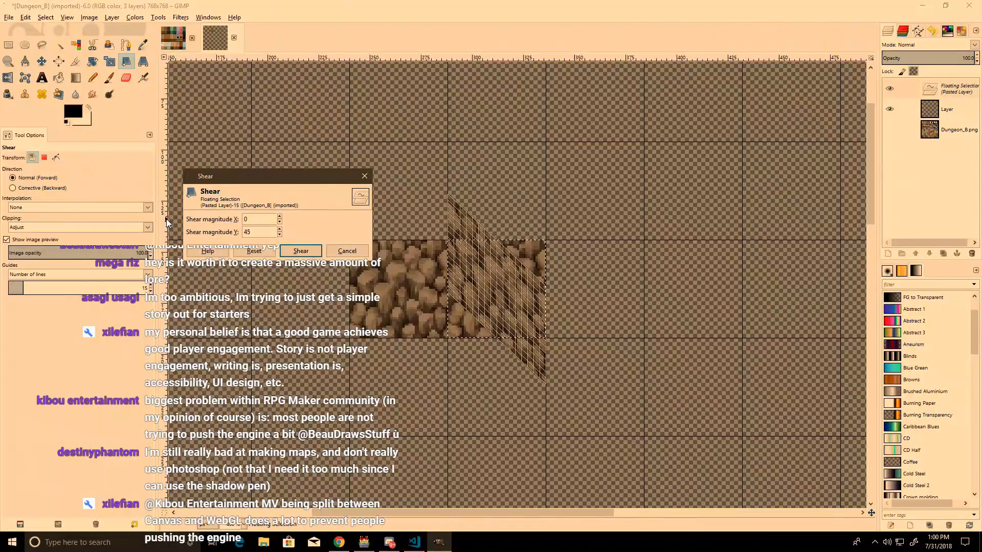
text(5)
click(300, 251)
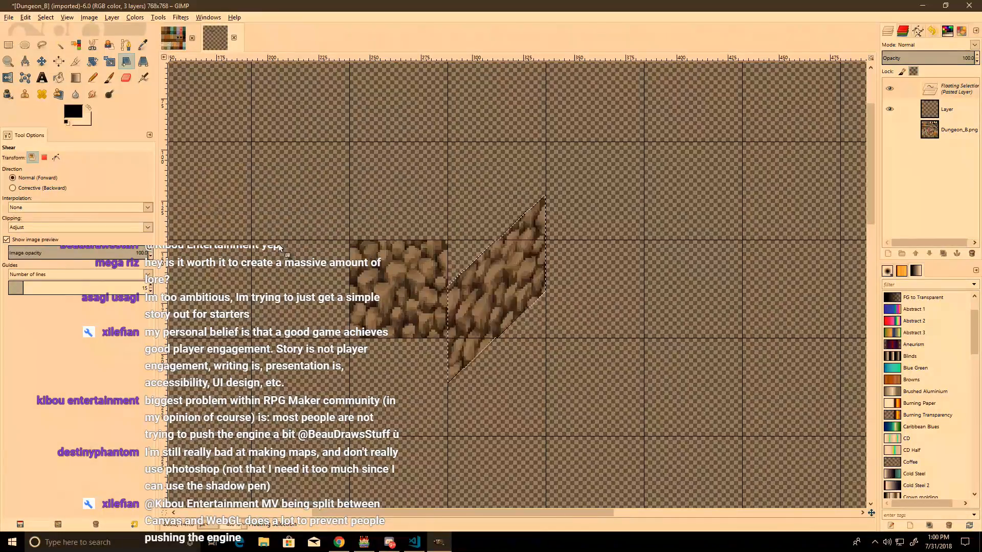
click(9, 45)
drag(473, 279, 473, 232)
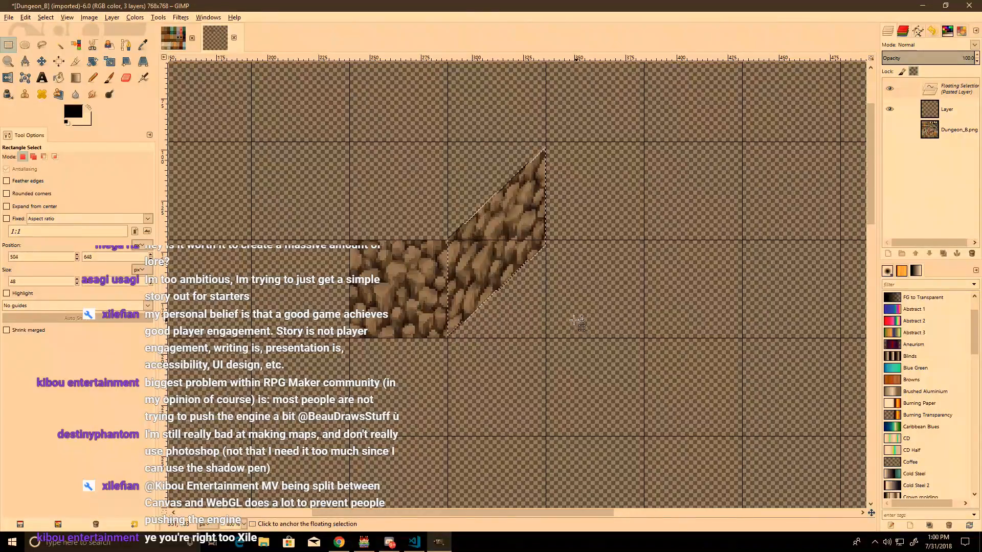
Step: Anchor the sheared tile and copy the 48 by 48 px centre rock tile into the cell on its left
middle_drag(354, 253, 403, 263)
click(403, 263)
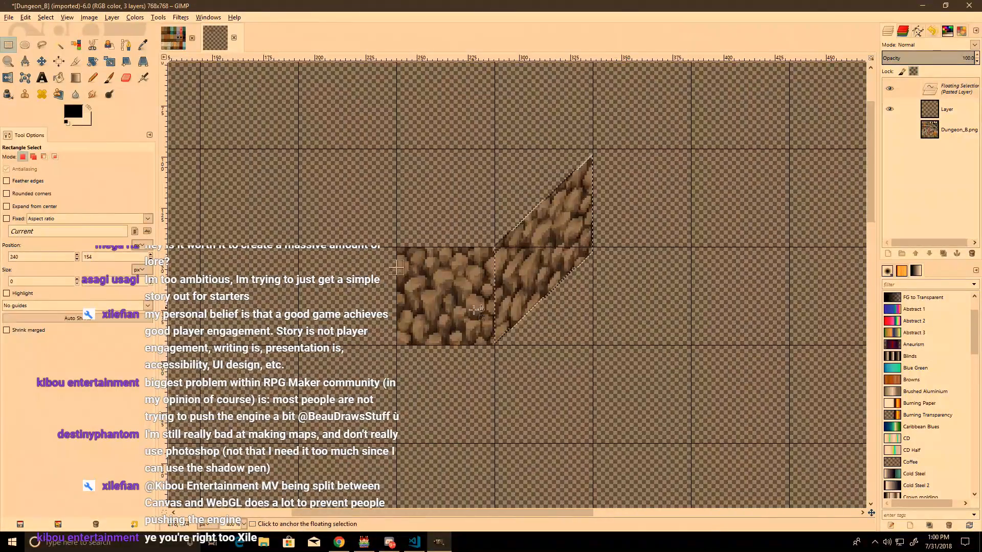
drag(494, 345, 396, 247)
key(ctrl+c)
key(ctrl+v)
drag(443, 294, 345, 294)
Step: Shear the left-hand rock tile with Y magnitude 45, move it up flush with the centre tile and anchor it
click(127, 60)
click(259, 157)
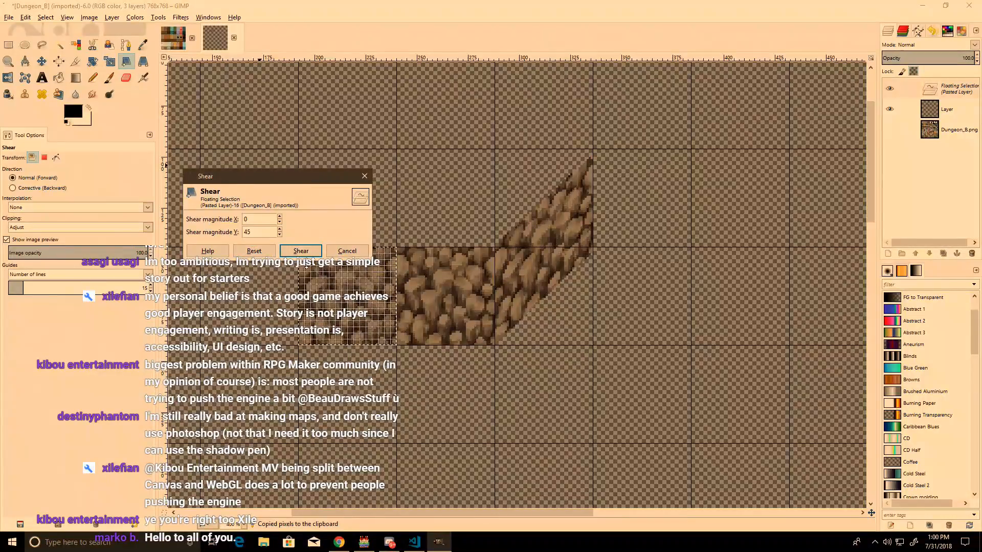
click(300, 250)
key(r)
drag(327, 339, 345, 268)
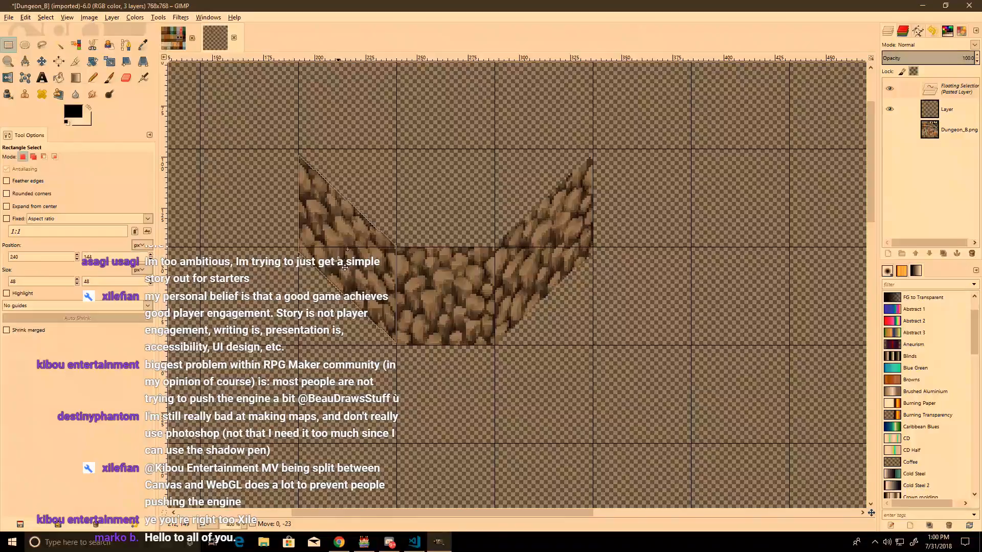
ctrl+scroll(367, 327, up, 4)
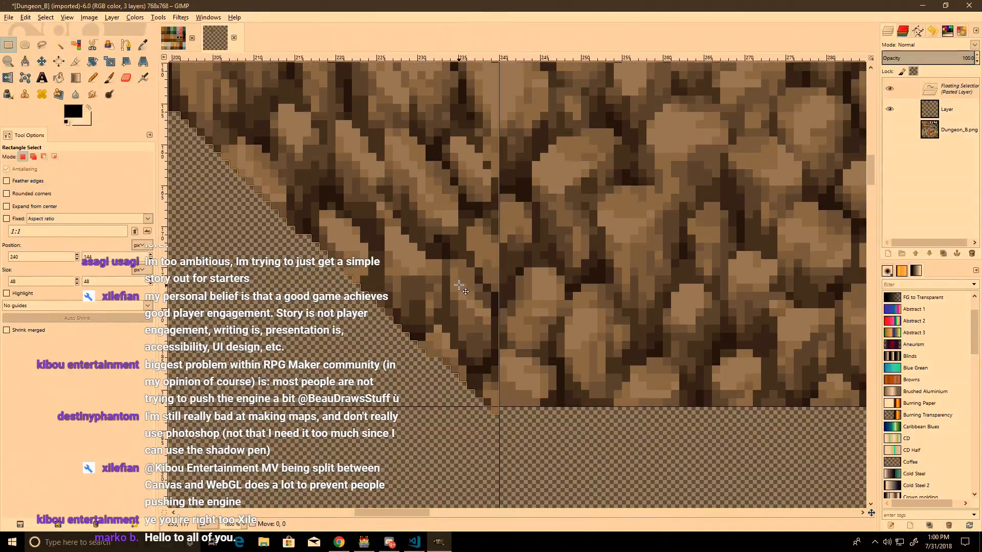
click(538, 333)
Step: Select the whole three-tile angled rock wall, copy it and place the pasted copy below the original
ctrl+scroll(539, 335, down, 4)
ctrl+scroll(540, 335, down, 1)
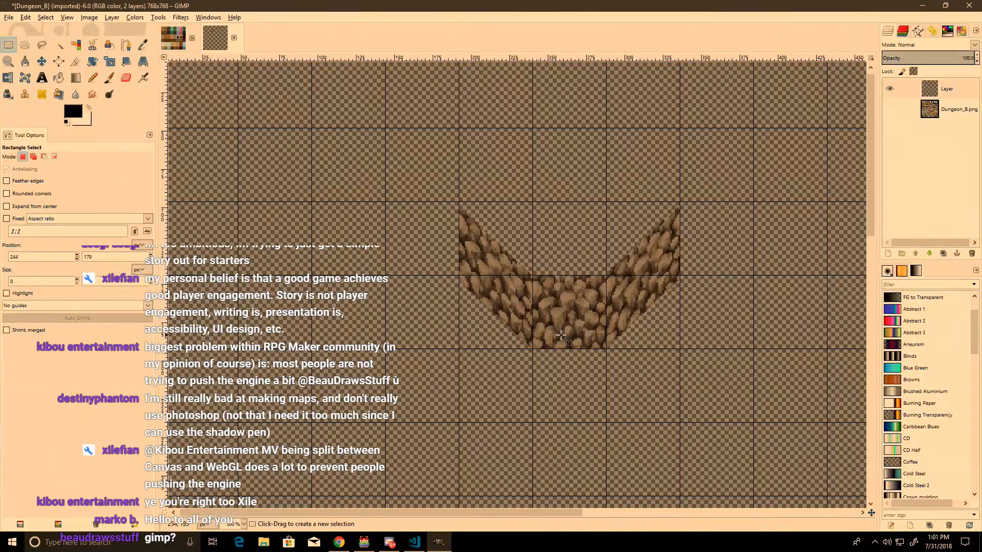
shift+scroll(539, 334, right, 3)
scroll(542, 342, up, 2)
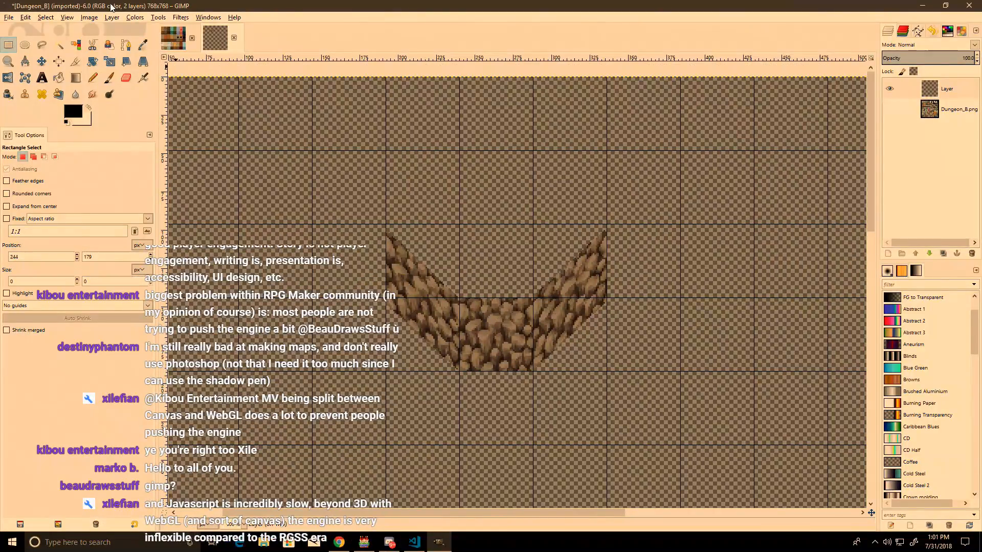
drag(658, 430, 344, 210)
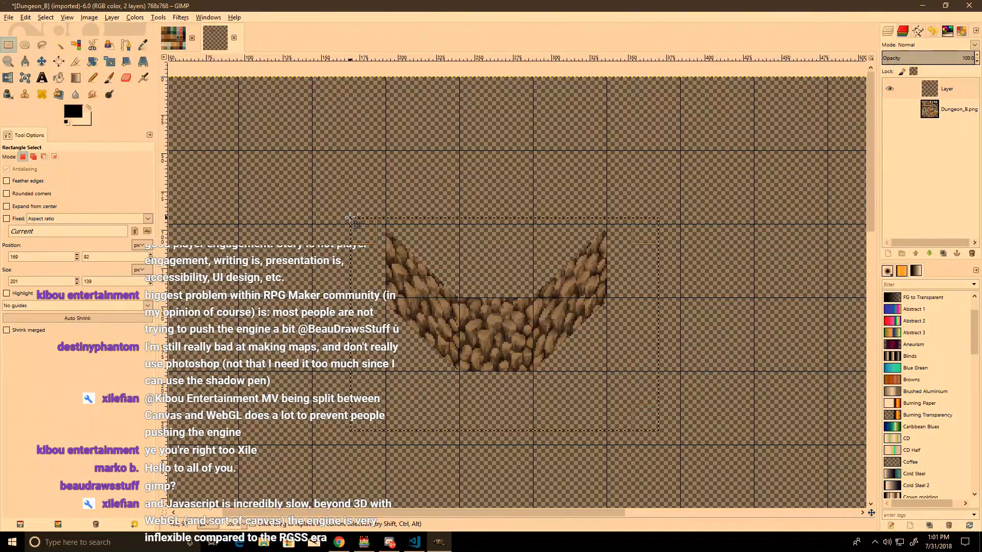
key(ctrl+c)
key(ctrl+v)
key(Down)
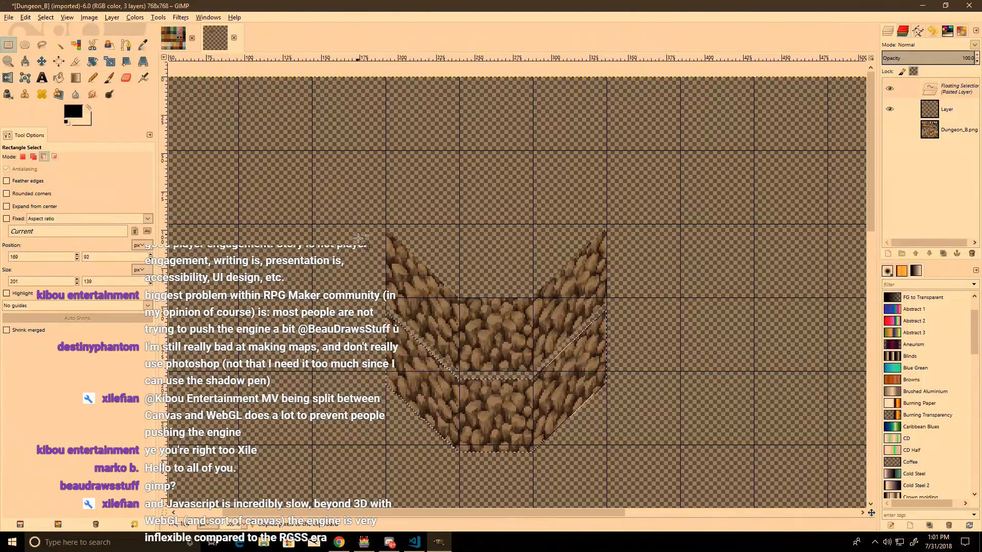
Step: Nudge the pasted wall row up until it sits flush under the upper row, and anchor it
ctrl+scroll(471, 304, up, 4)
key(Up)
key(Up)
key(Up)
key(Up)
key(Up)
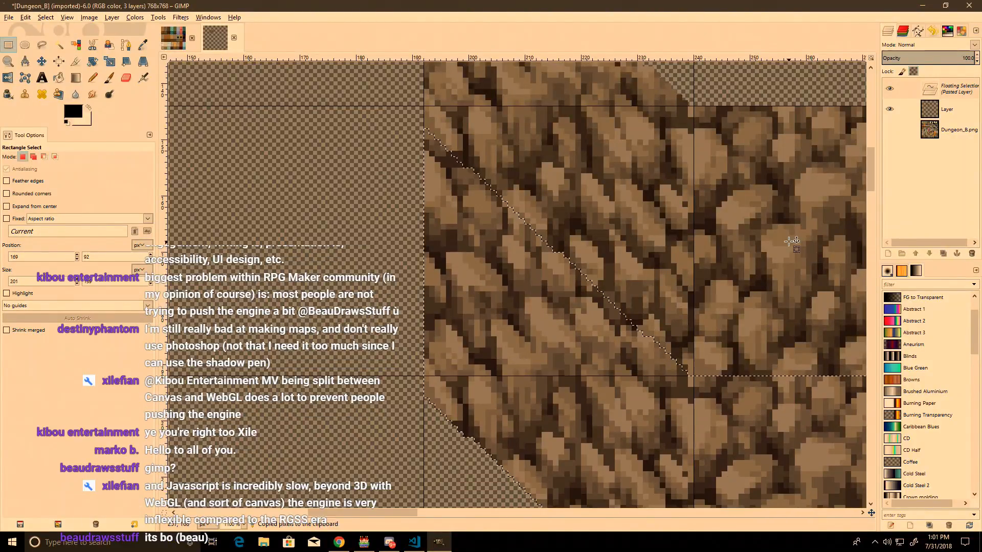
key(ctrl+h)
ctrl+scroll(716, 307, down, 3)
middle_drag(717, 307, 495, 320)
ctrl+scroll(393, 373, down, 3)
ctrl+scroll(403, 386, up, 2)
ctrl+scroll(403, 386, up, 2)
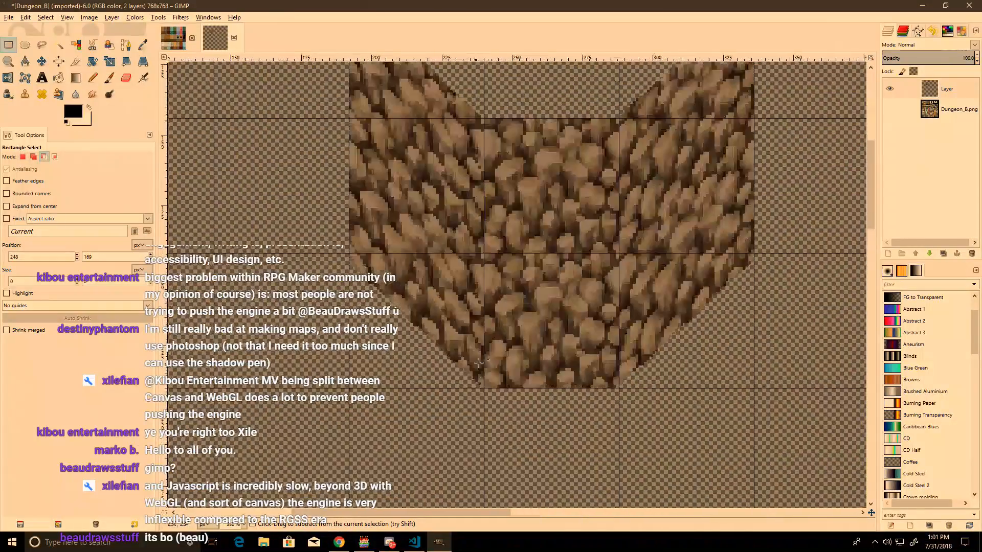
Step: Copy the 48 px dark-based wall tile at 504, 672 in Dungeon_A4.png and place copies in the Dungeon_B.png wall's lower centre and lower right cells
click(176, 41)
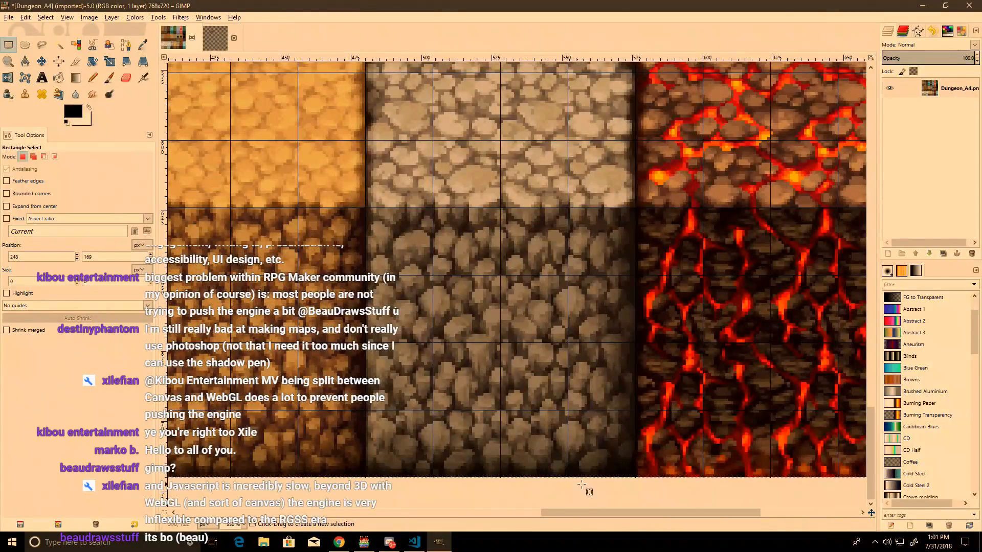
drag(564, 476, 433, 343)
key(ctrl+c)
key(alt+2)
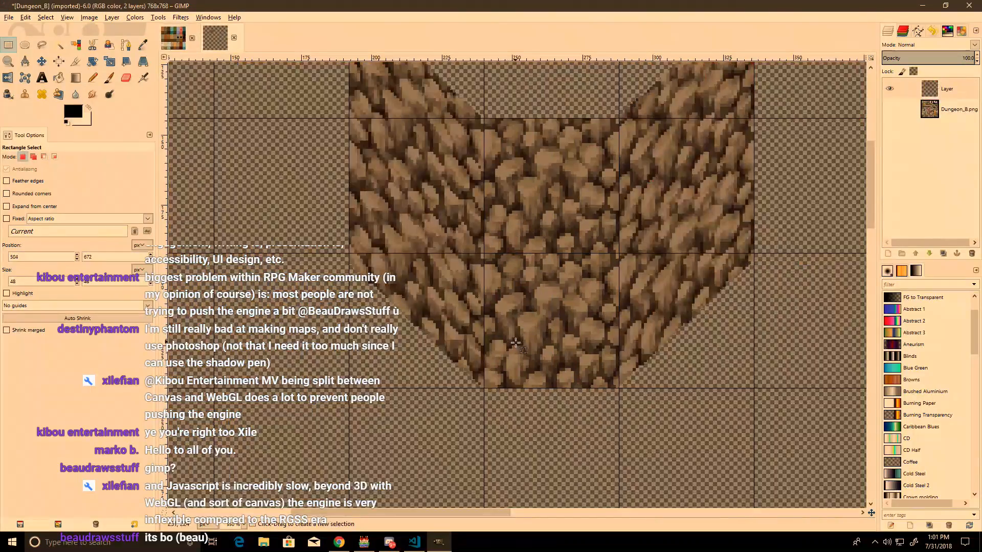
key(ctrl+v)
drag(531, 280, 592, 307)
scroll(566, 316, right, 3)
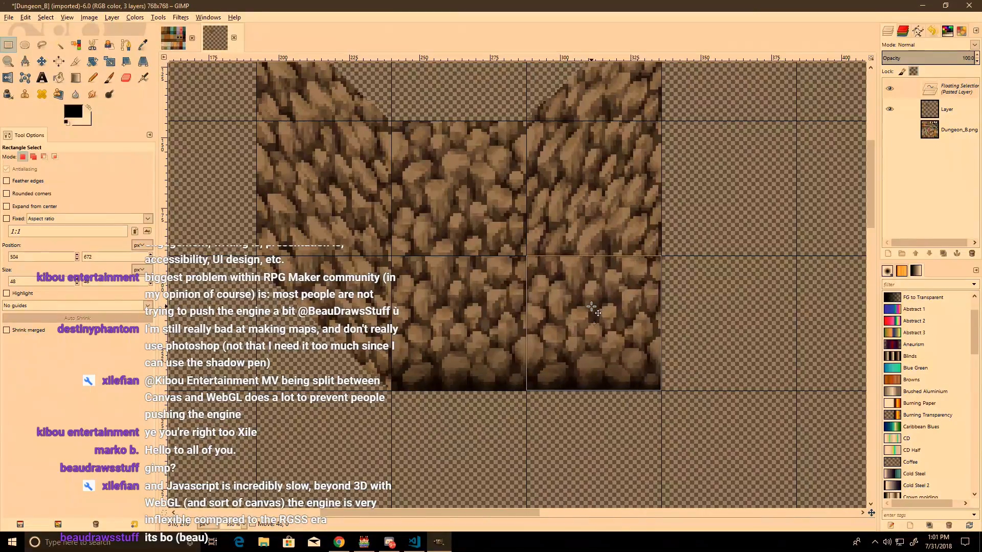
click(127, 62)
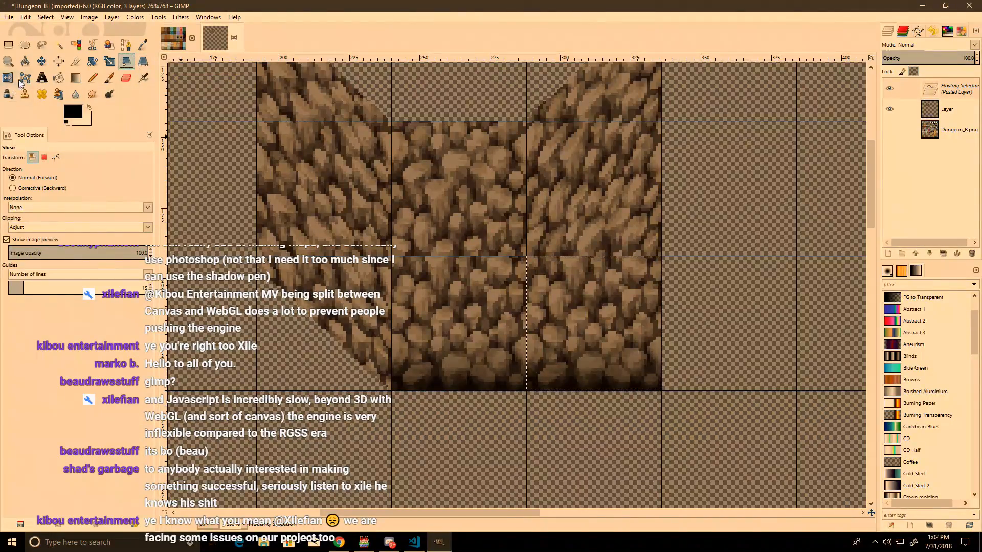
click(143, 61)
click(593, 317)
click(322, 270)
Step: Shear the lower-right dark-based tile with Y magnitude -45 and move it up to meet the base of the lower centre tile
click(127, 61)
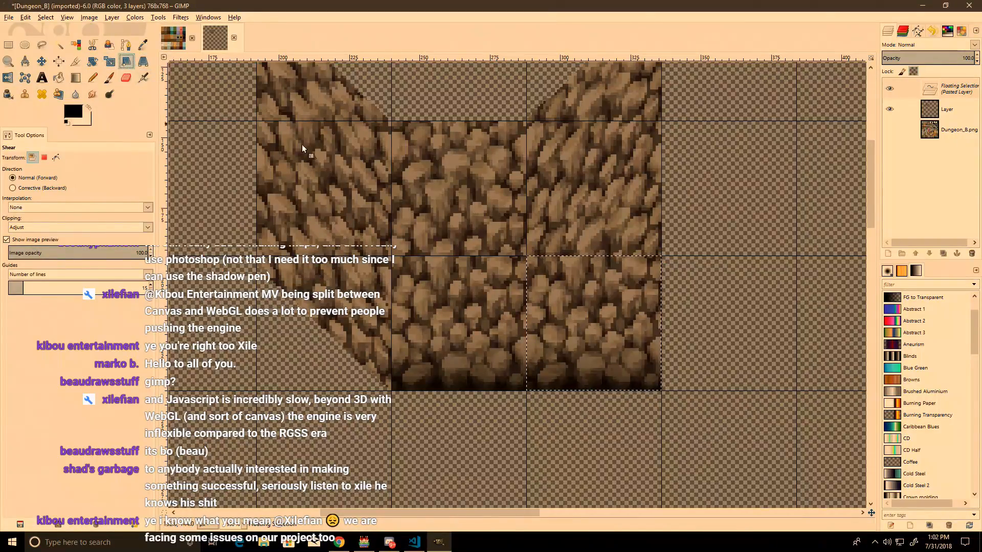
click(314, 281)
text(-)
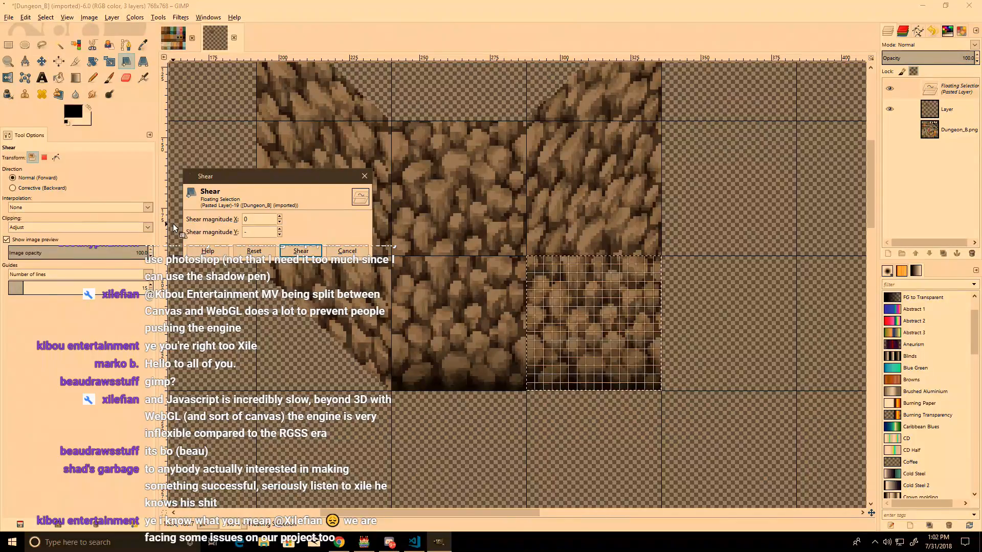
text(45)
click(301, 251)
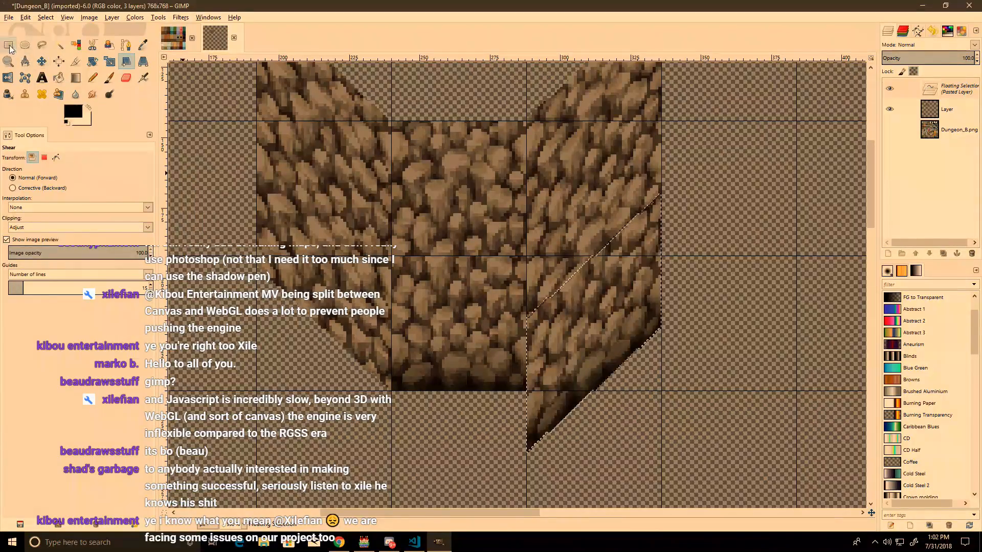
click(8, 45)
ctrl+scroll(563, 274, up, 2)
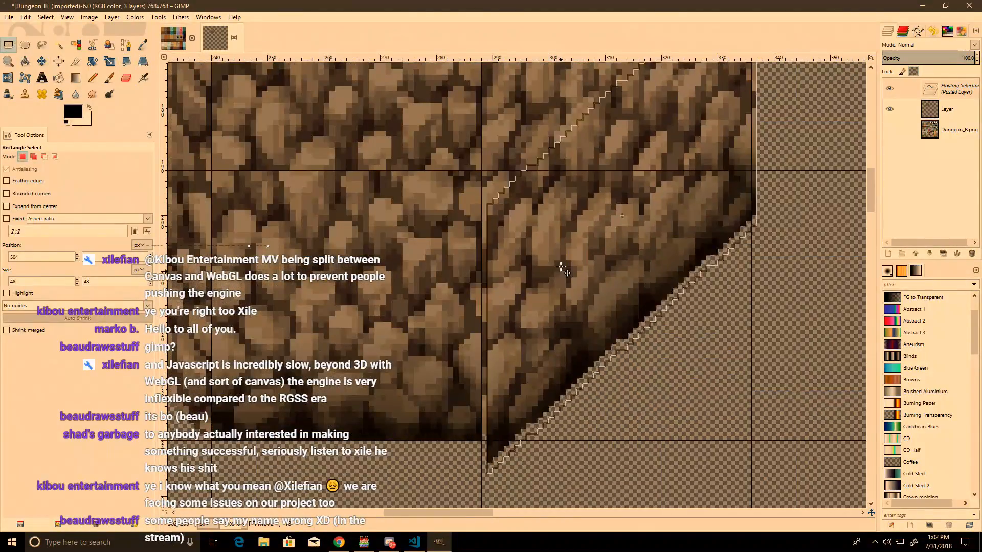
ctrl+scroll(626, 403, down, 2)
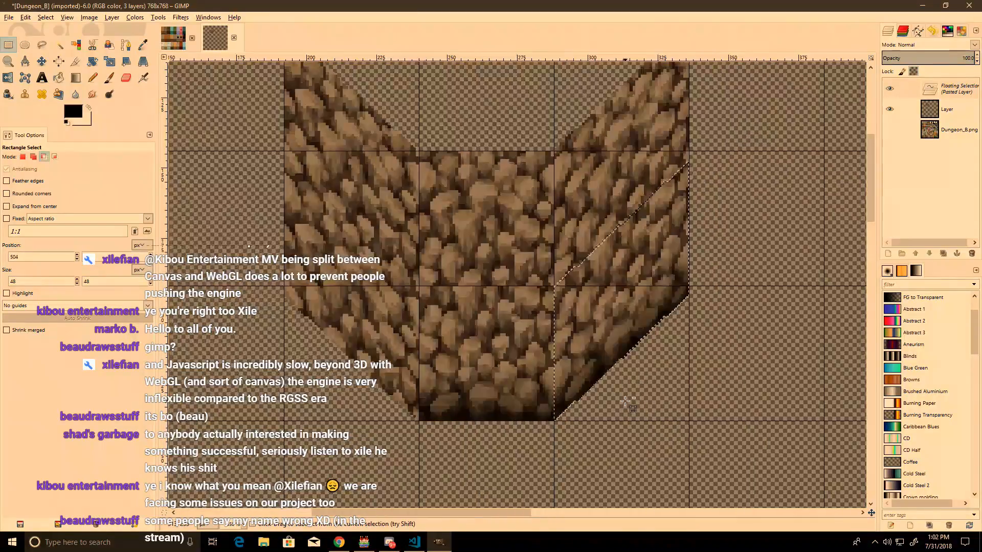
Step: Anchor the sheared lower-right tile and paste another copy of the dark-based rock tile into the wall's lower-left cell
click(627, 401)
ctrl+scroll(629, 396, down, 1)
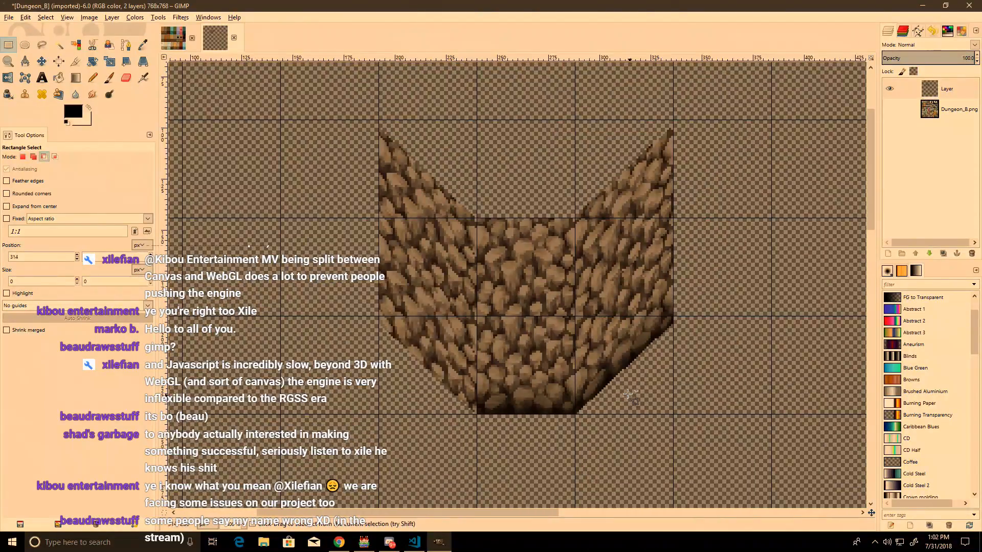
ctrl+scroll(629, 396, up, 1)
key(ctrl+v)
drag(455, 350, 335, 401)
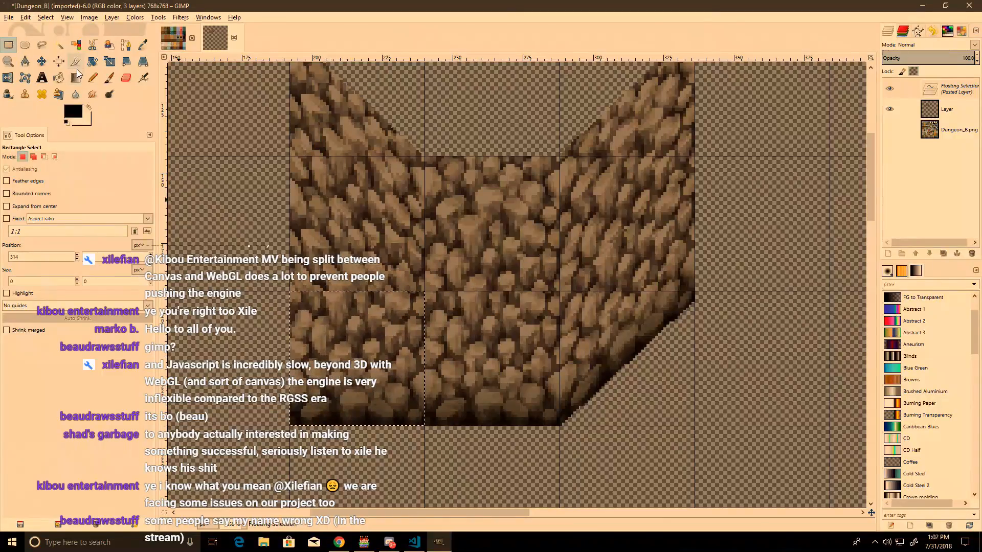
Step: Shear the lower-left dark-based tile with Y magnitude 45, move it up to meet the lower centre tile's base, and anchor it
click(93, 62)
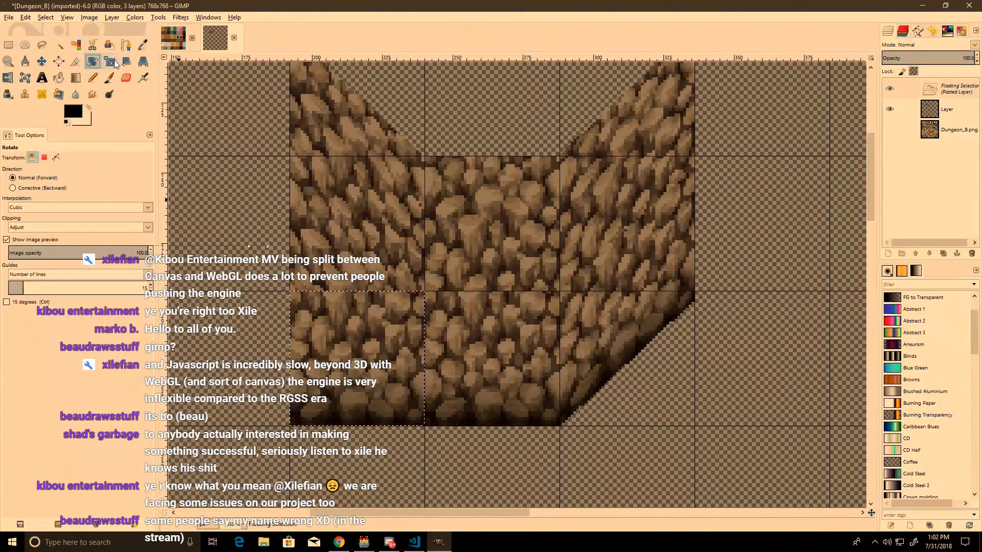
click(144, 63)
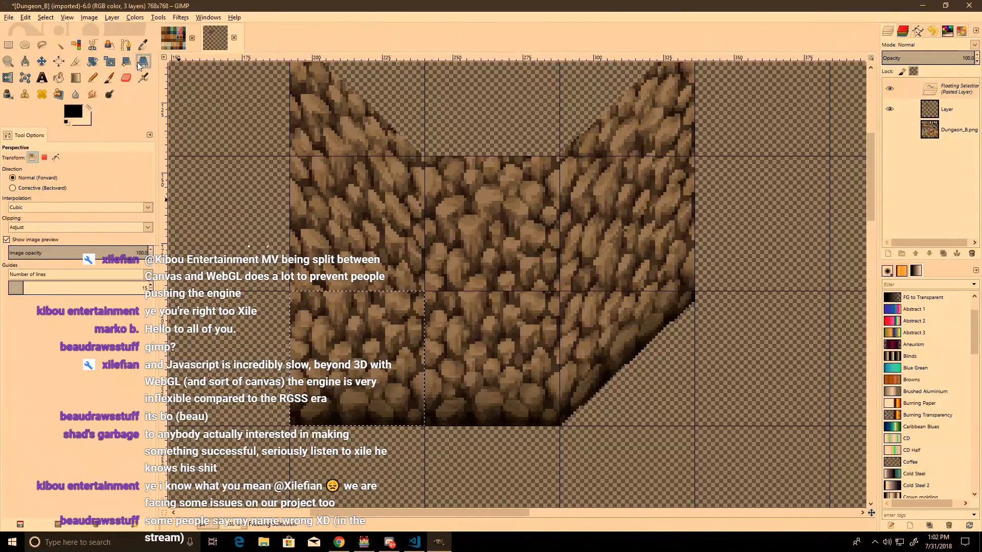
click(126, 62)
click(362, 241)
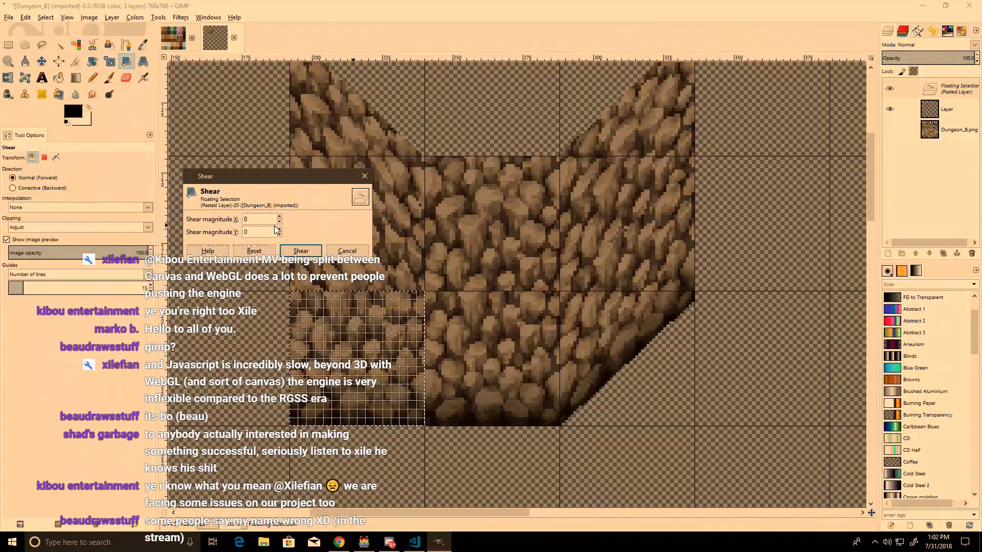
text(45)
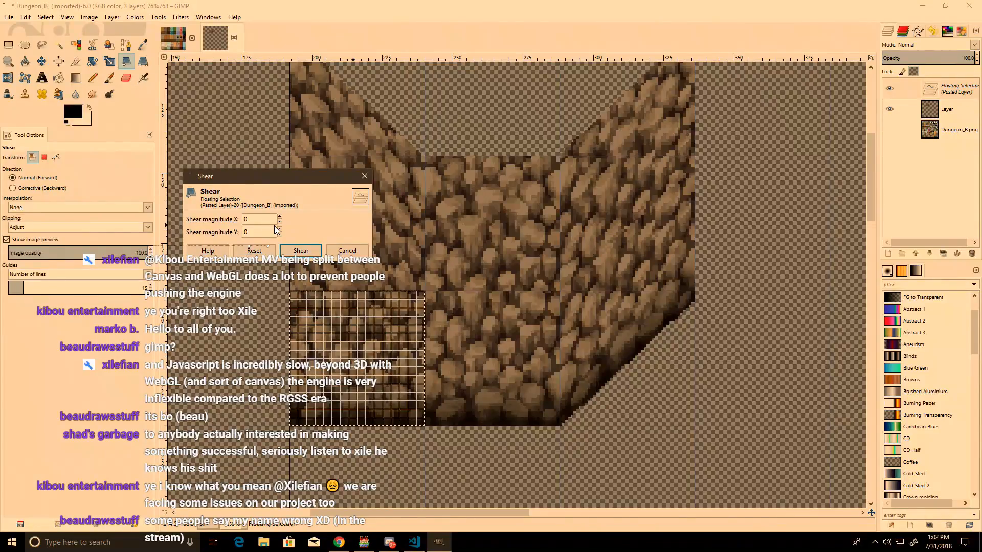
drag(272, 231, 227, 228)
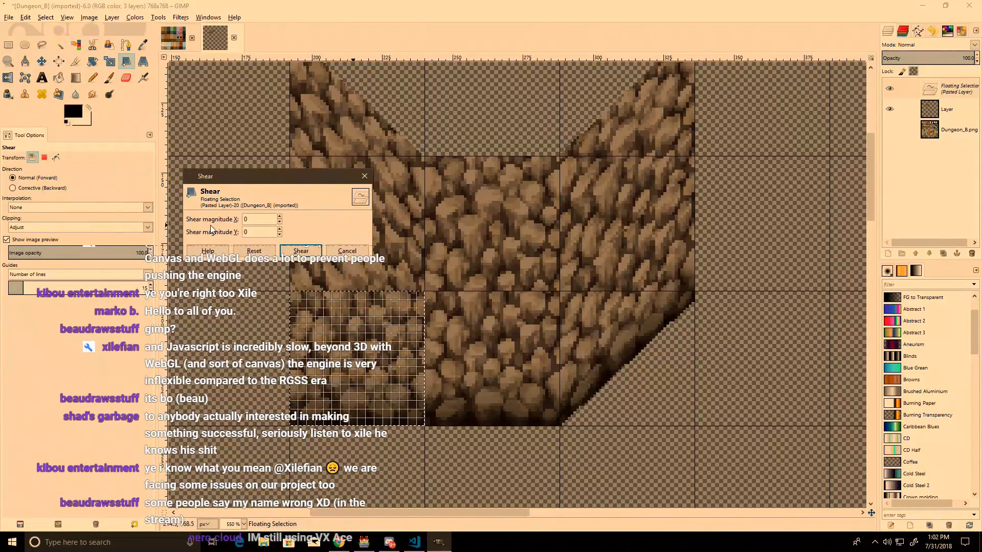
text(45)
click(302, 251)
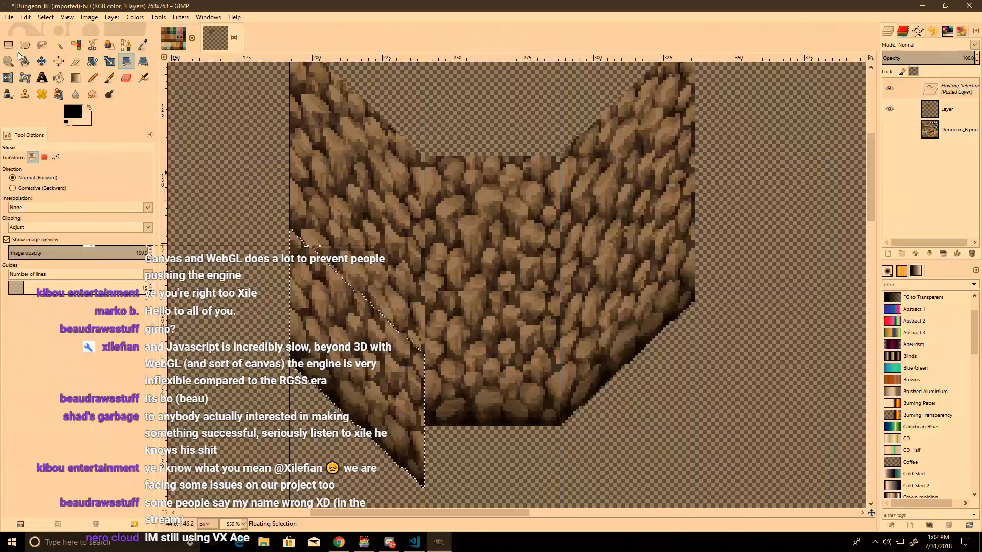
key(r)
drag(341, 360, 337, 306)
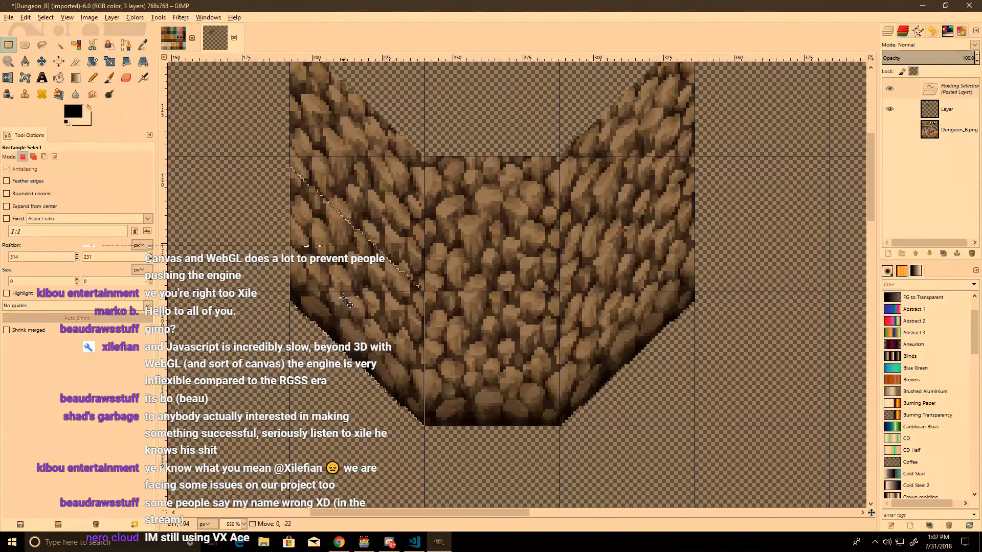
click(477, 406)
Step: Copy the 48 px light rock tile at 504, 576 in Dungeon_A4.png and return to the Dungeon_B.png image
ctrl+scroll(465, 413, up, 2)
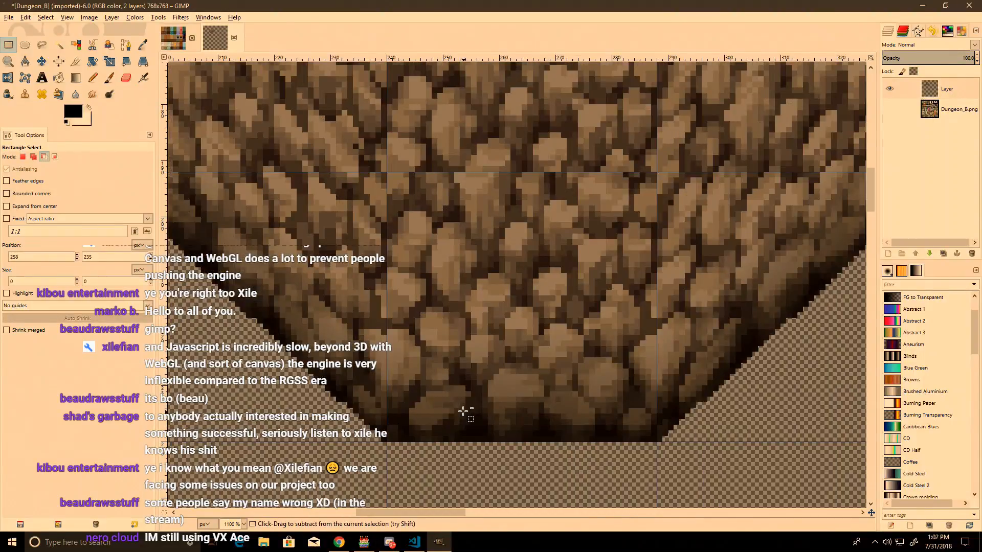
ctrl+scroll(465, 413, down, 3)
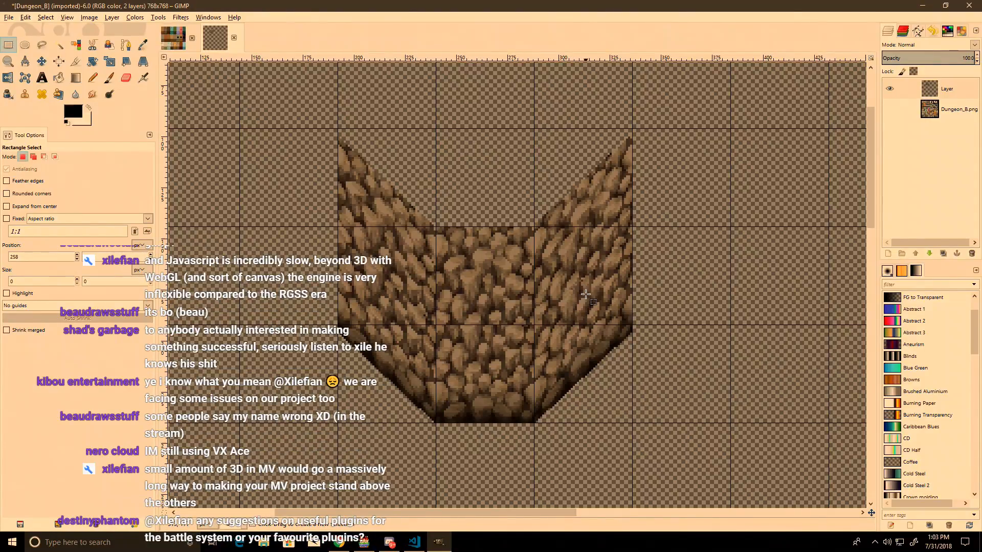
middle_drag(334, 152, 322, 192)
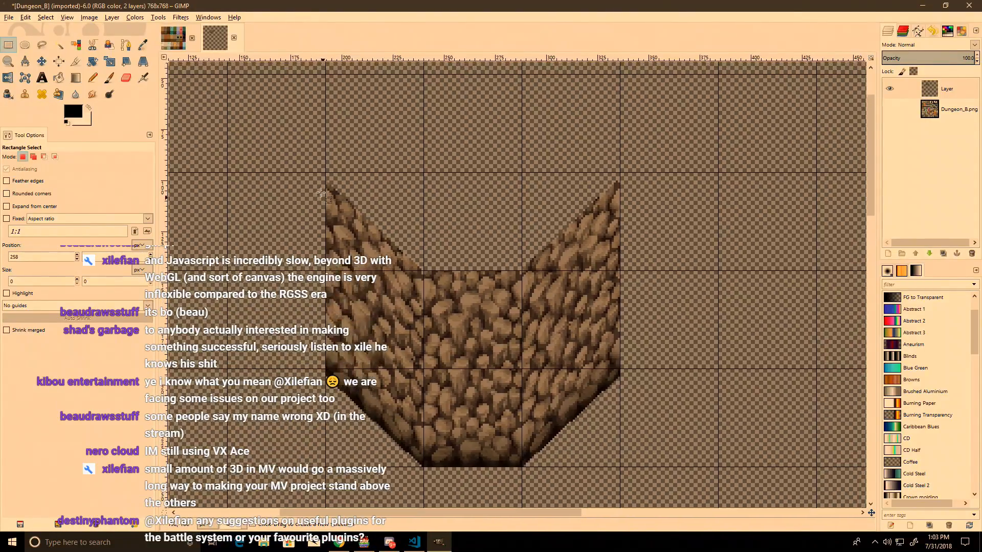
click(180, 45)
middle_drag(606, 236, 578, 369)
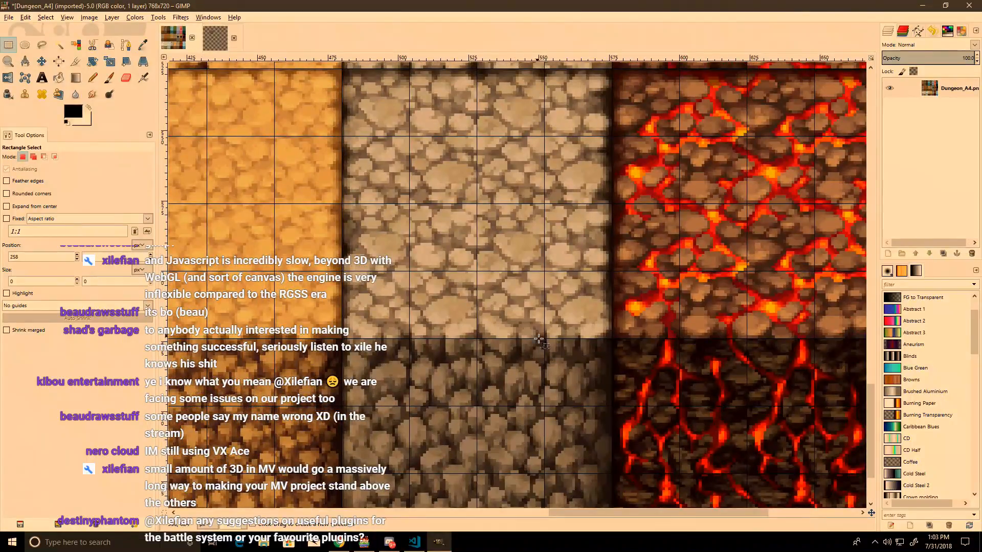
drag(546, 337, 408, 203)
key(ctrl+c)
click(173, 37)
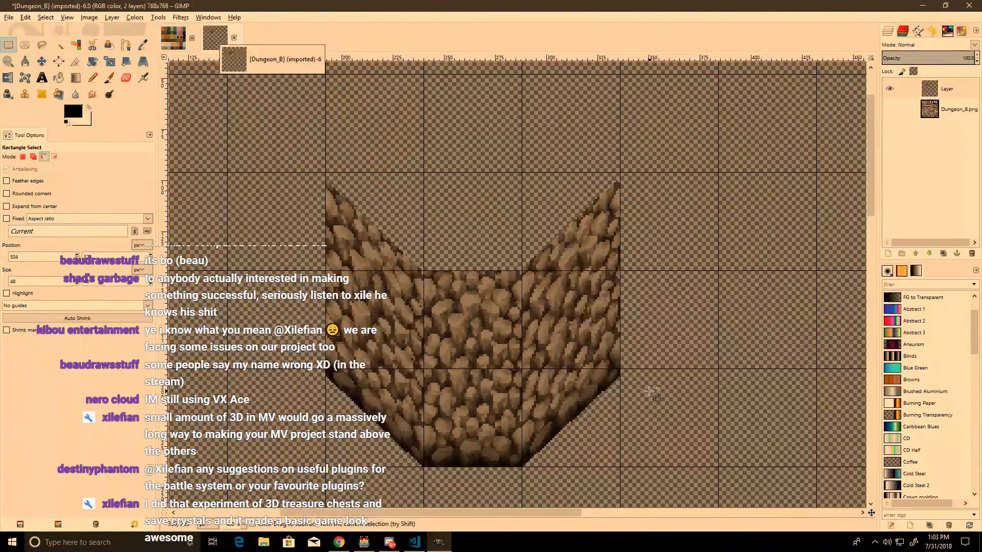
key(ctrl+v)
ctrl+scroll(455, 181, up, 1)
drag(504, 436, 570, 320)
key(ctrl+v)
key(ctrl+z)
key(ctrl+z)
key(ctrl+z)
key(ctrl+z)
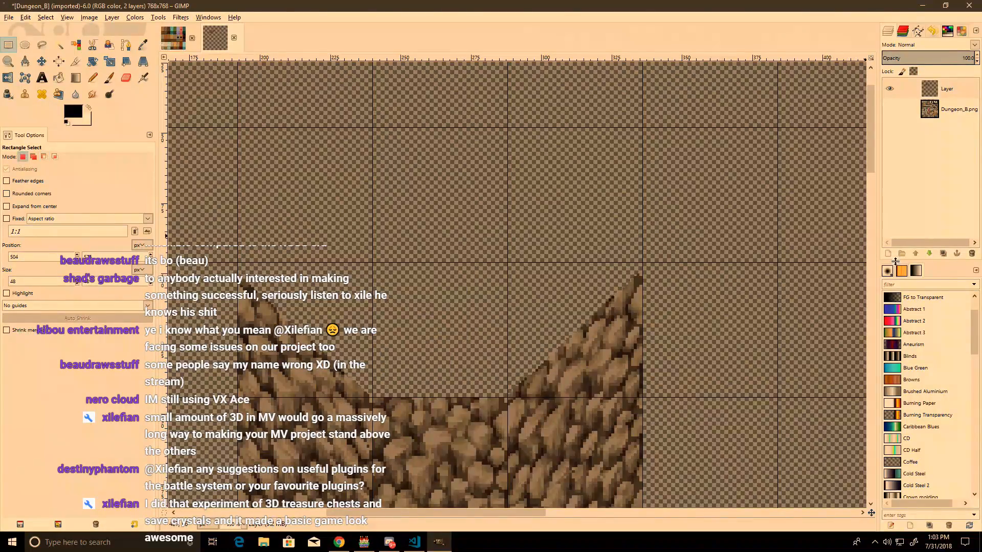
Step: Add a transparent 768 x 768 px layer and paste the light rock tile into the centre and right cells above the wall
click(889, 255)
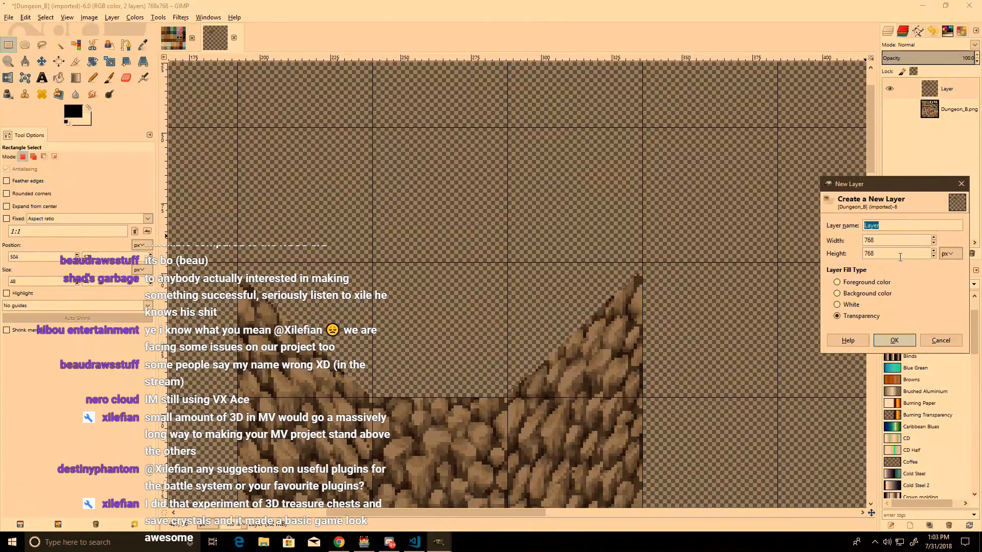
key(Return)
key(ctrl+v)
drag(533, 281, 577, 319)
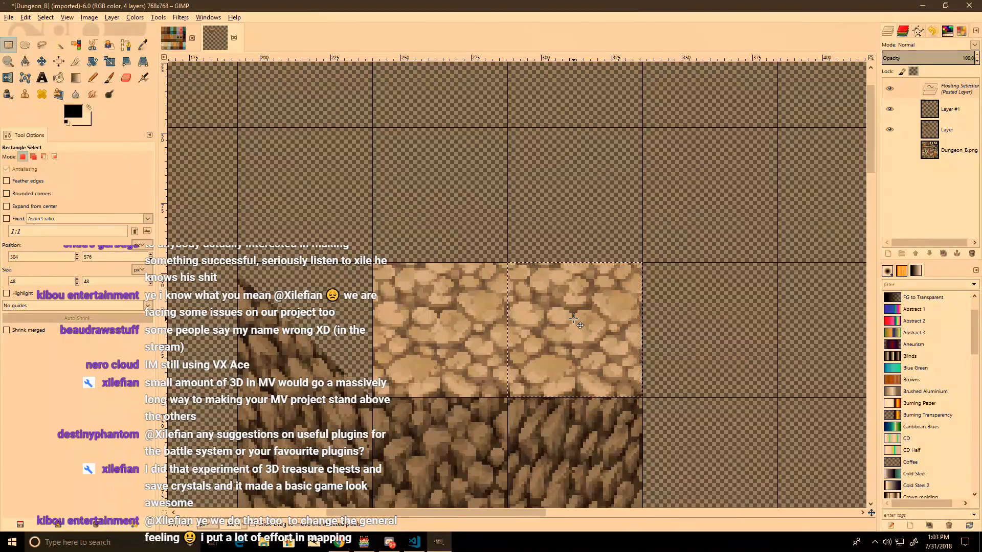
Step: Shear the right light rock tile with Y magnitude -45, move it up flush with the centre tile, and anchor it
click(126, 62)
click(424, 198)
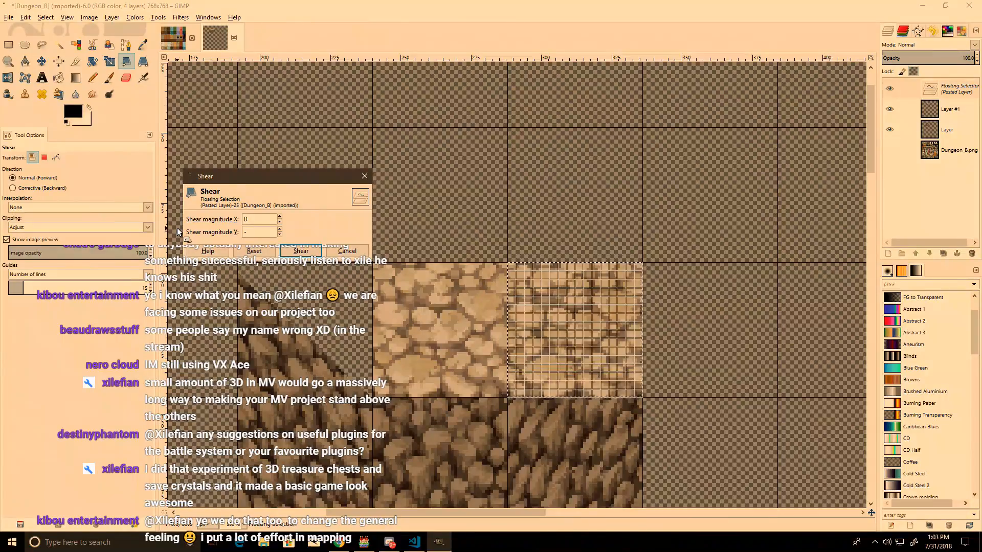
text(-45)
click(300, 251)
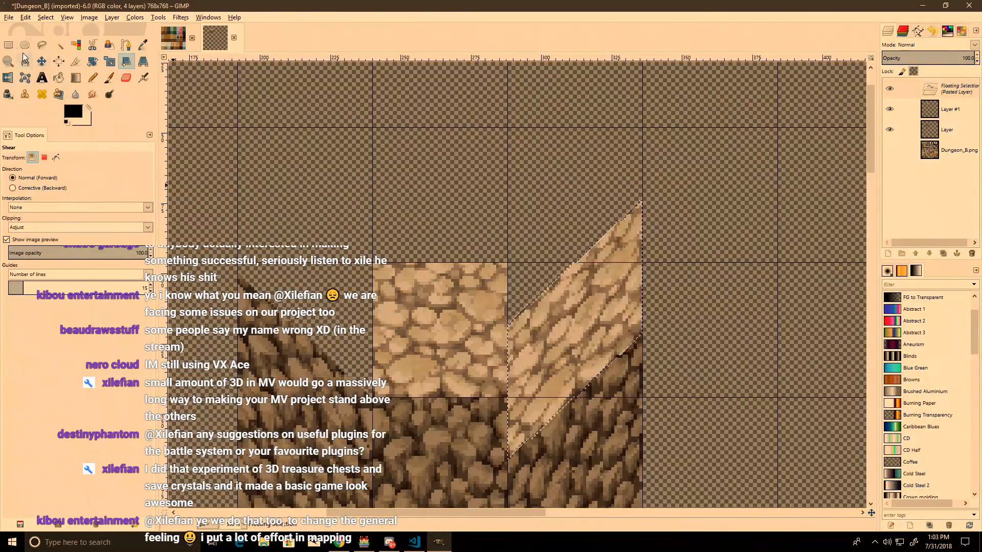
click(8, 45)
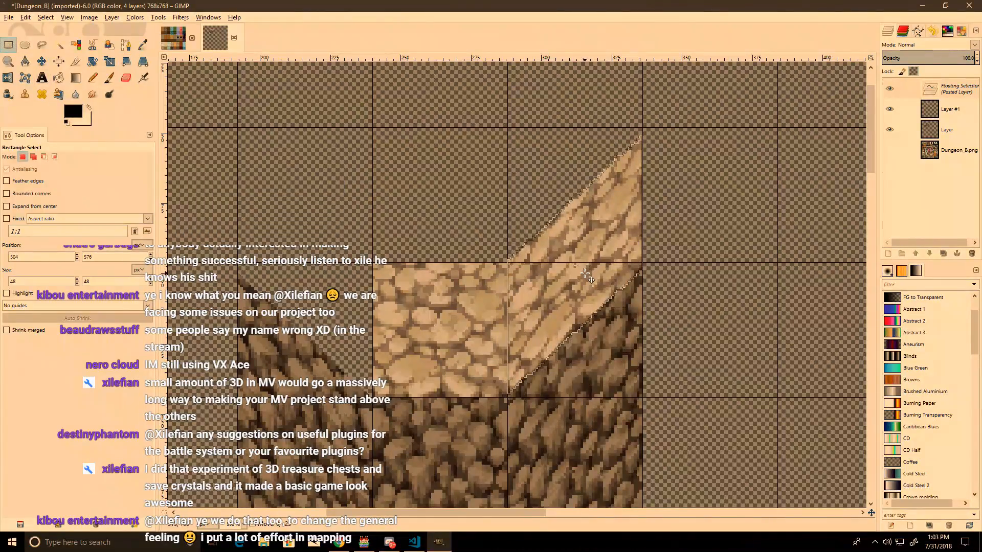
ctrl+scroll(437, 220, up, 3)
ctrl+scroll(438, 221, down, 3)
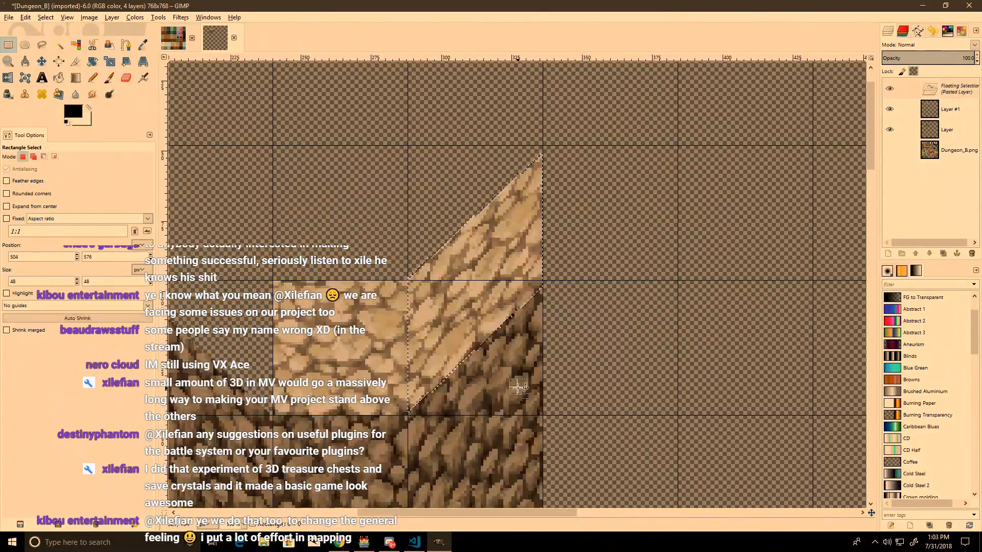
click(516, 387)
Step: Paste another copy of the light rock tile into the cell left of the centre light tile
middle_drag(362, 449, 610, 415)
key(ctrl+v)
drag(517, 289, 459, 321)
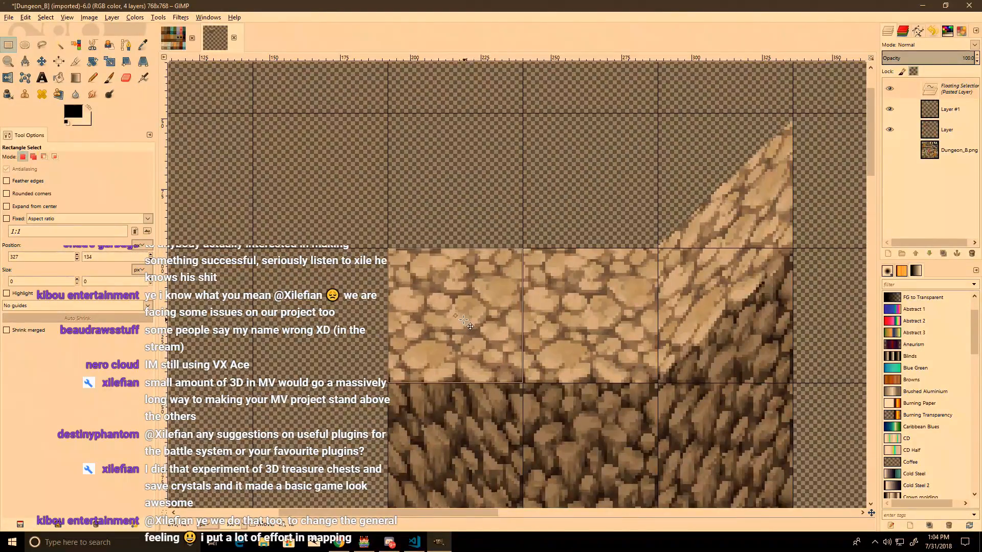
Step: Shear the left light rock tile vertically to mirror the right one, align it with the centre tile and wall edge, and anchor it
click(130, 64)
click(285, 226)
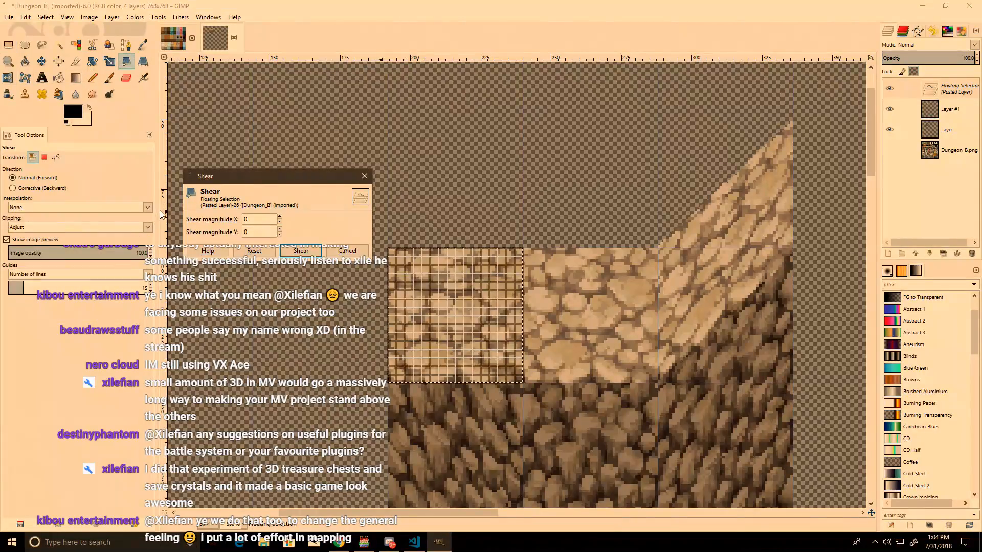
click(301, 250)
click(8, 45)
ctrl+scroll(435, 204, up, 3)
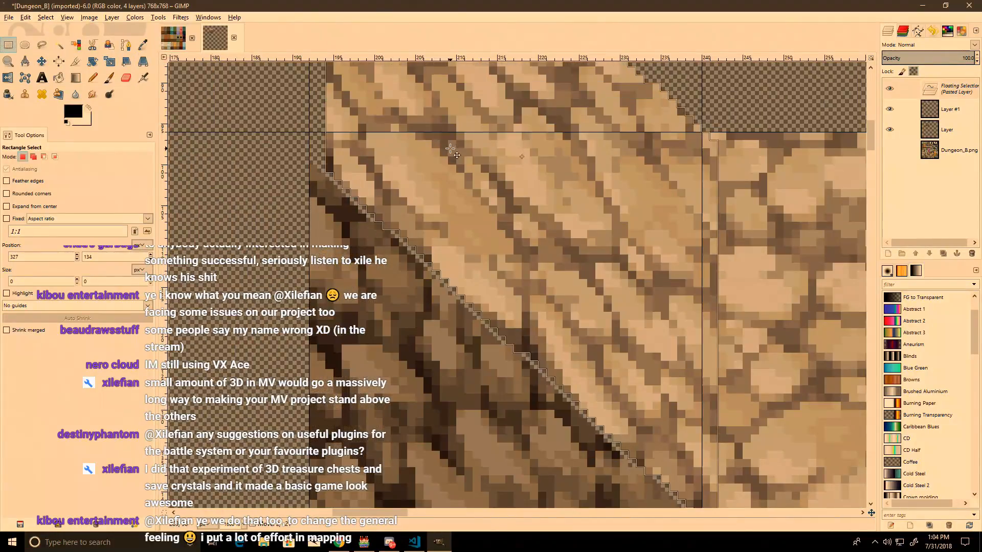
drag(454, 137, 470, 185)
click(694, 160)
Step: Select the light rock rim from Layer #1's alpha and shrink the selection by 2 px
ctrl+scroll(694, 160, down, 3)
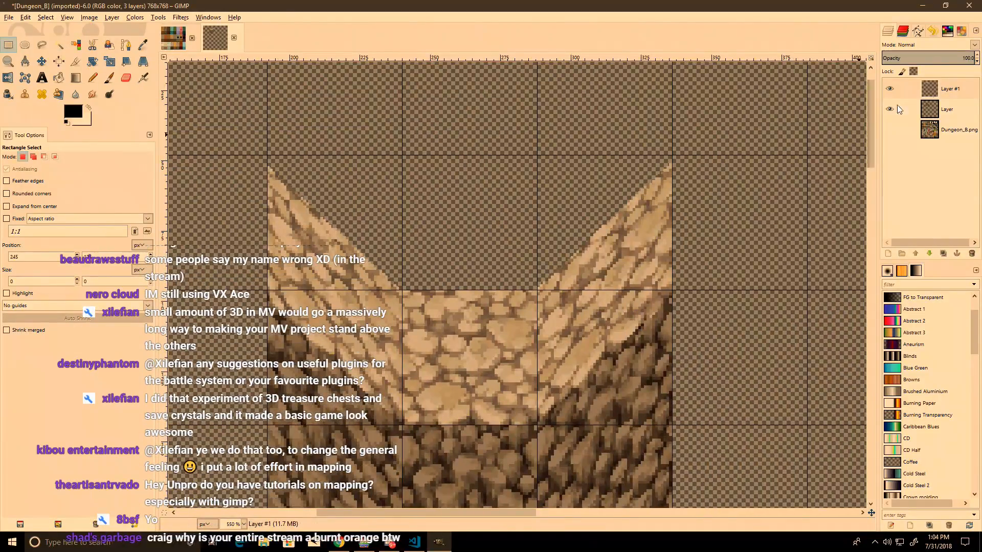
right_click(965, 87)
click(910, 327)
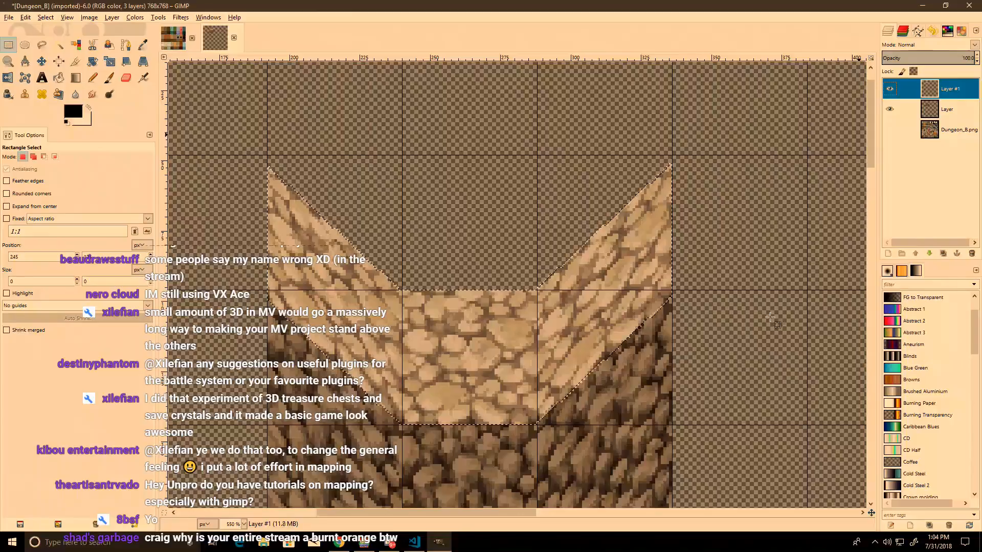
right_click(447, 273)
mouse_move(479, 302)
click(571, 414)
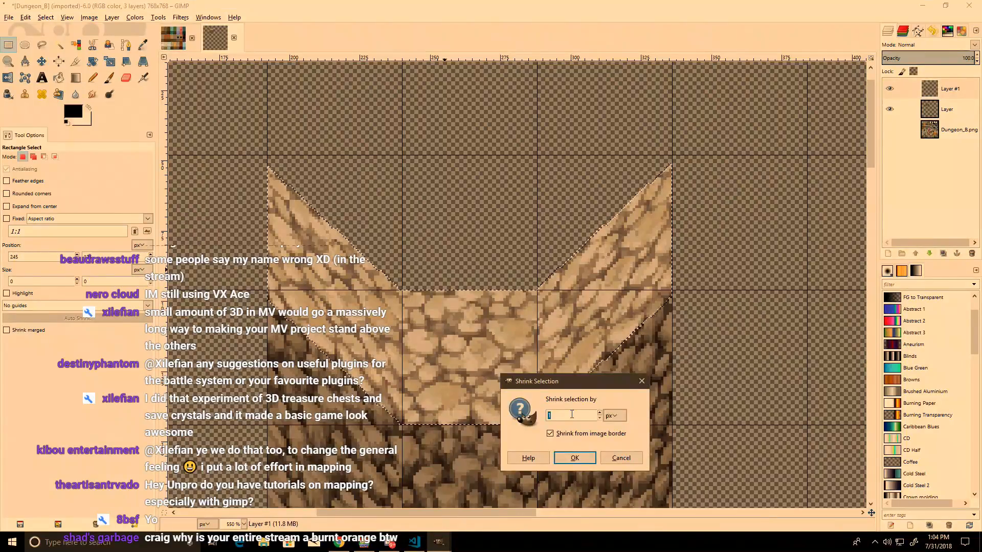
click(575, 458)
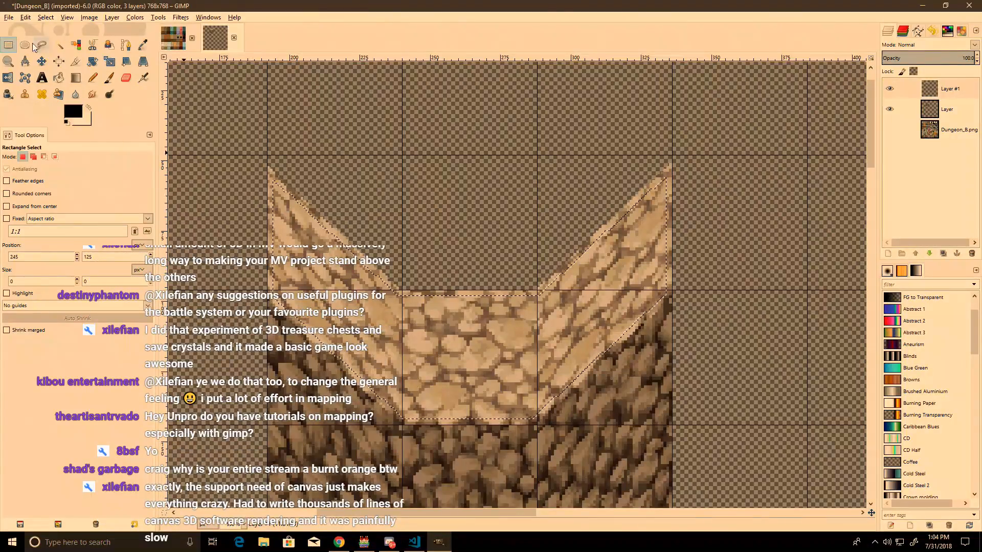
Step: Extend the selection with Free Select past the rim's upper and side edges, and delete the light rock inside, keeping a thin lower edge
ctrl+scroll(298, 240, up, 1)
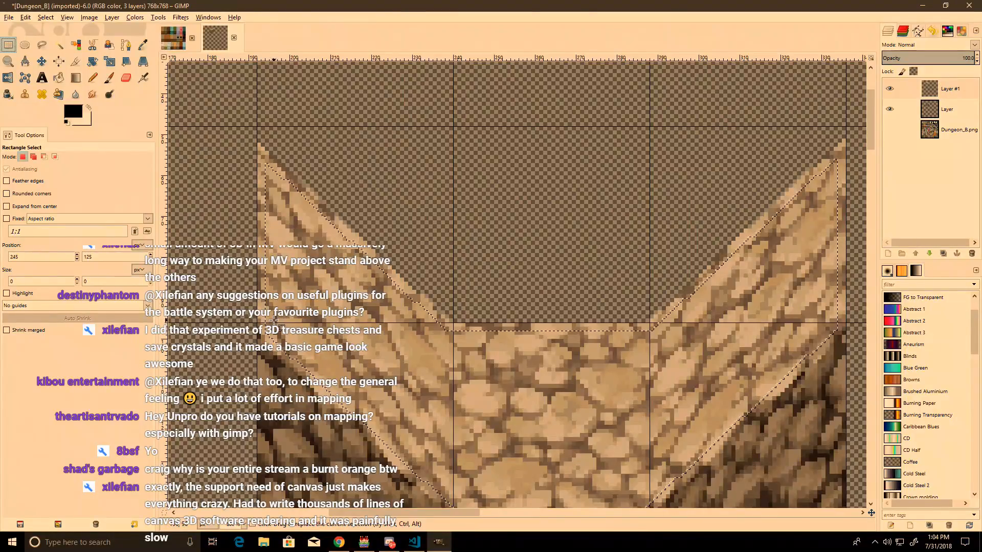
ctrl+scroll(297, 335, up, 2)
click(46, 45)
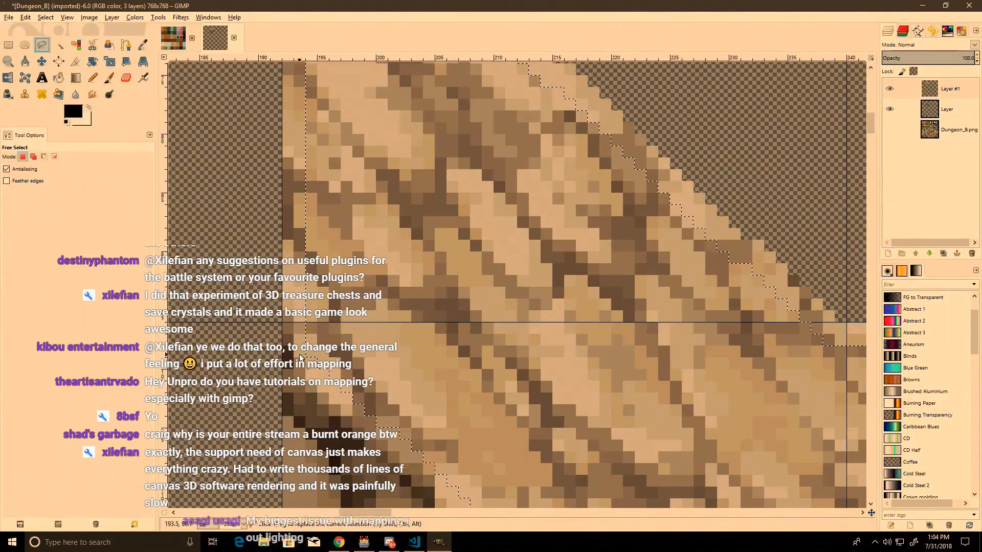
shift+click(305, 358)
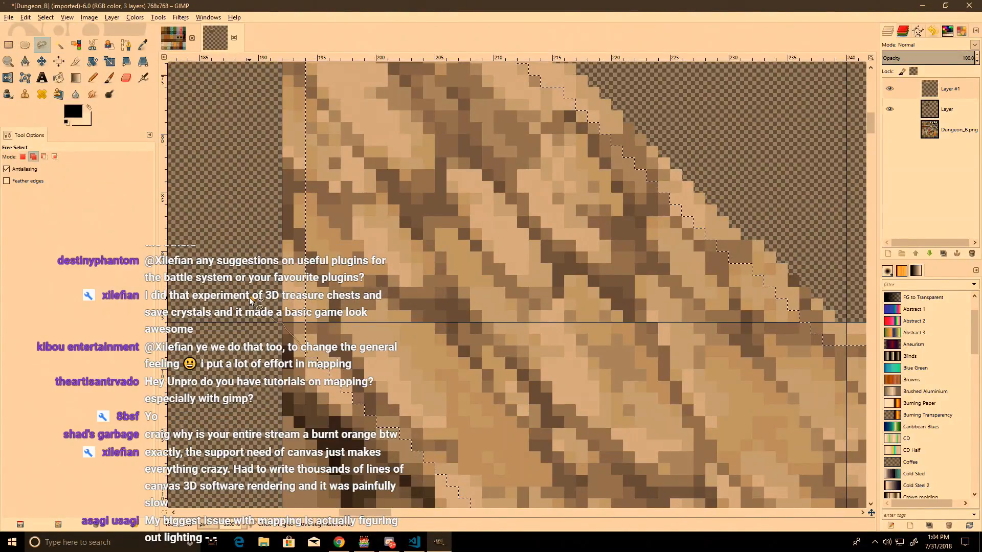
scroll(225, 204, up, 5)
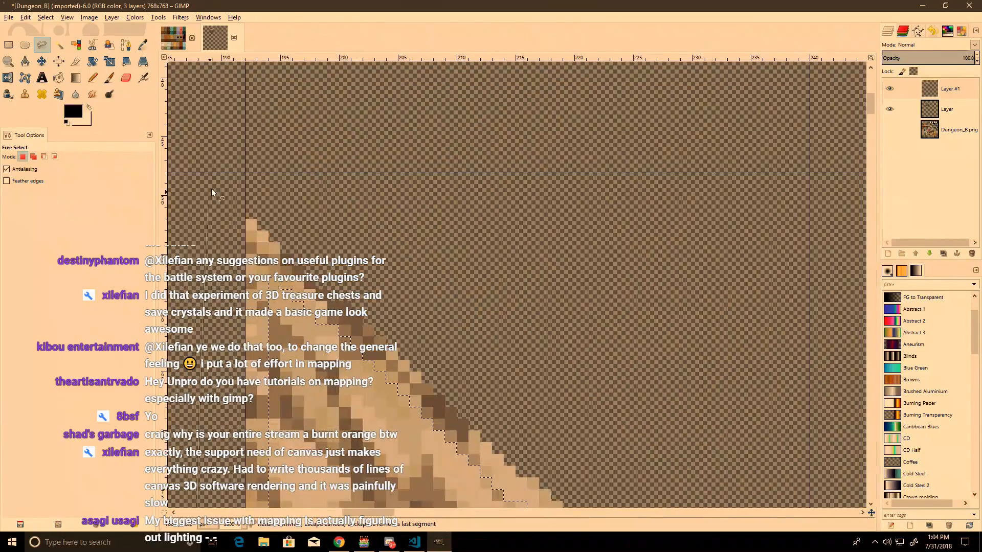
ctrl+scroll(573, 323, down, 3)
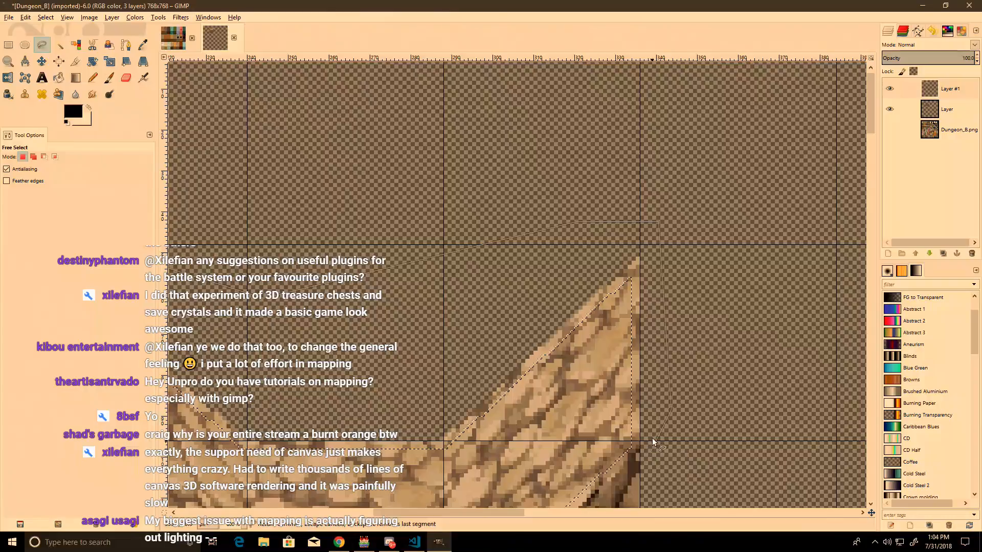
ctrl+scroll(642, 451, up, 4)
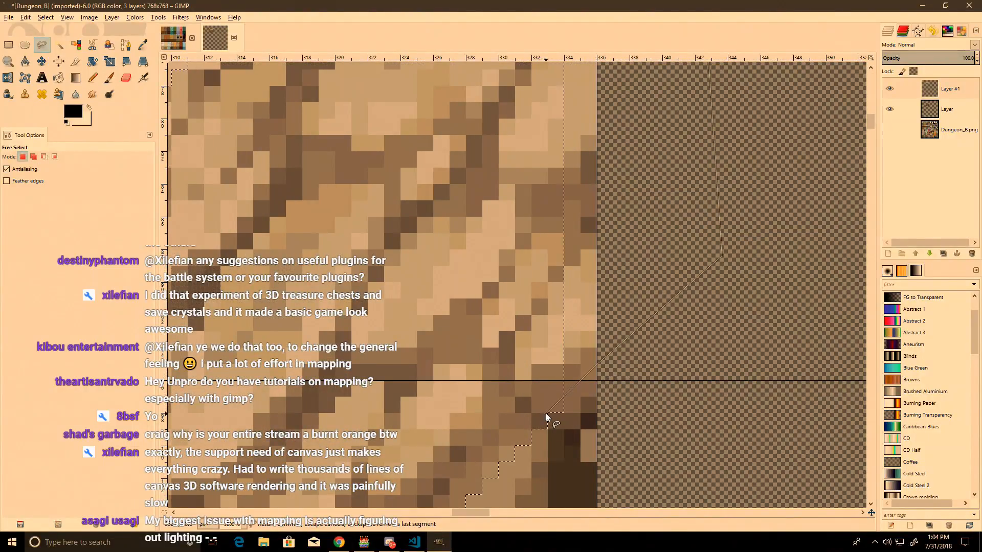
ctrl+scroll(422, 200, down, 4)
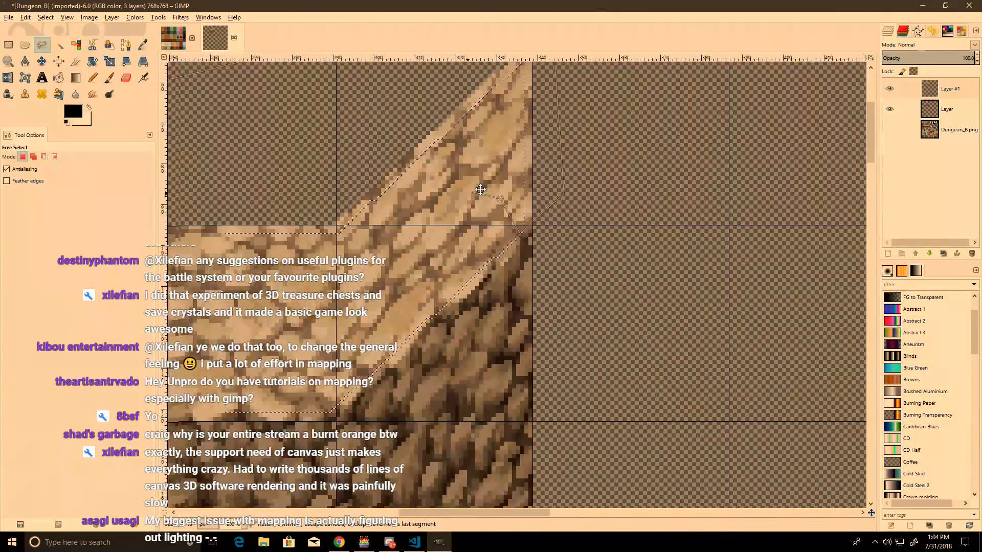
scroll(438, 235, up, 1)
scroll(369, 225, left, 1)
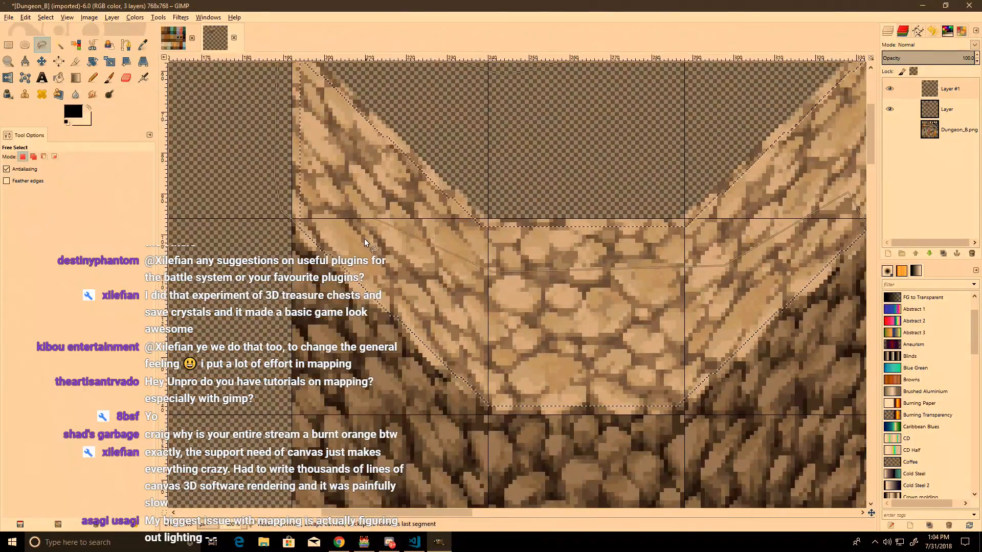
double_click(314, 222)
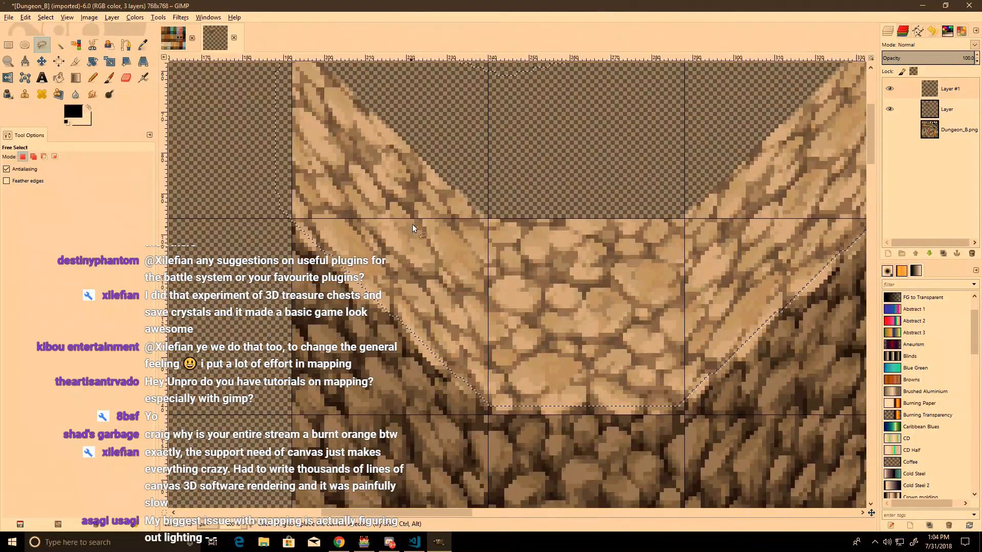
middle_drag(417, 223, 399, 274)
key(Delete)
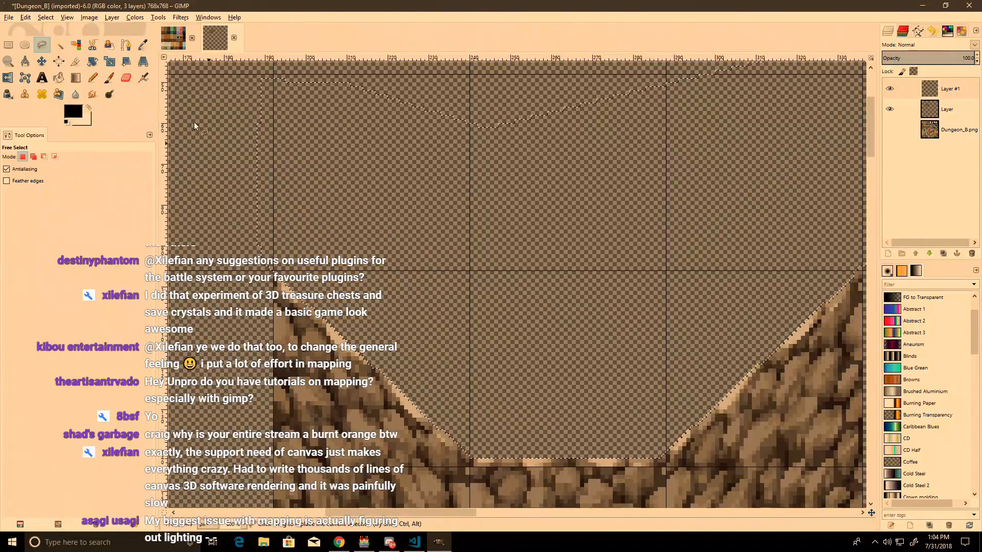
Step: Merge Layer #1 with the light rim down into the wall layer and select the whole canvas
click(9, 45)
ctrl+scroll(565, 457, down, 3)
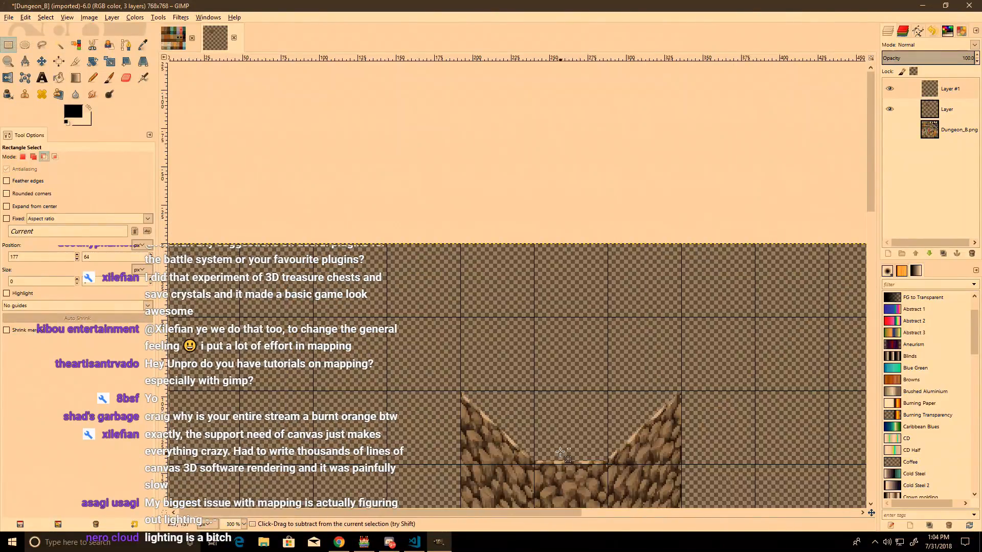
middle_drag(639, 447, 557, 335)
ctrl+scroll(517, 413, down, 1)
ctrl+scroll(514, 399, up, 2)
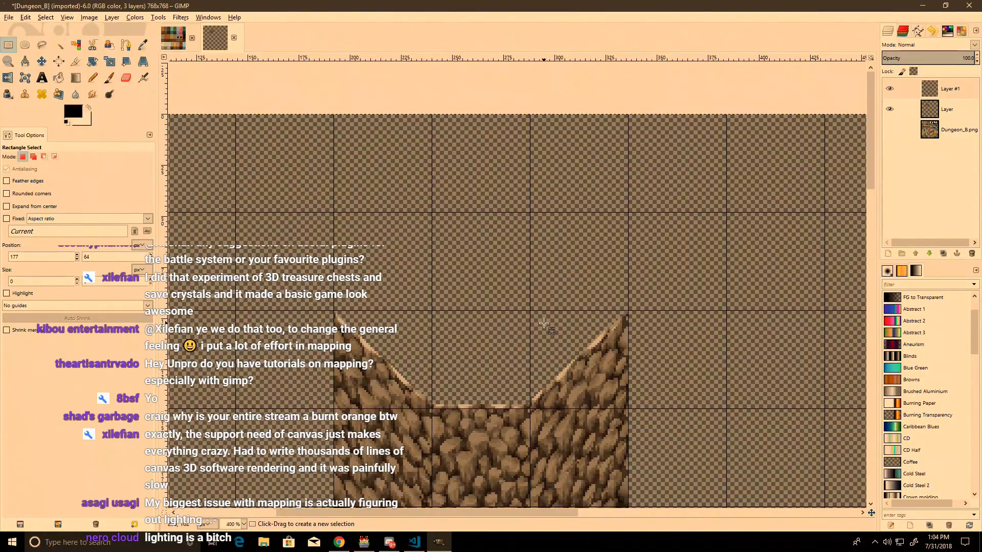
ctrl+scroll(544, 324, down, 4)
ctrl+scroll(358, 255, up, 1)
ctrl+scroll(306, 265, down, 1)
key(ctrl+a)
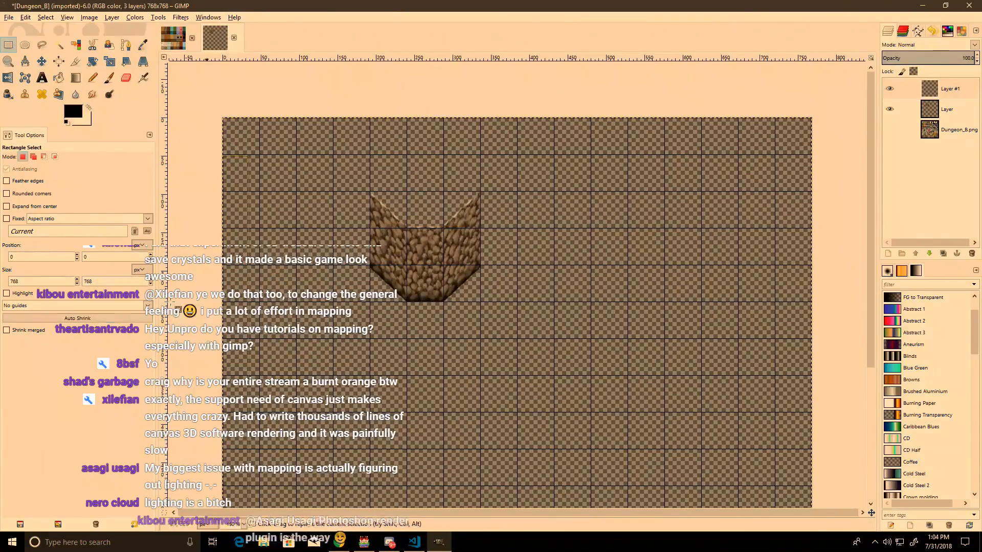
click(112, 318)
key(ctrl+x)
key(ctrl+a)
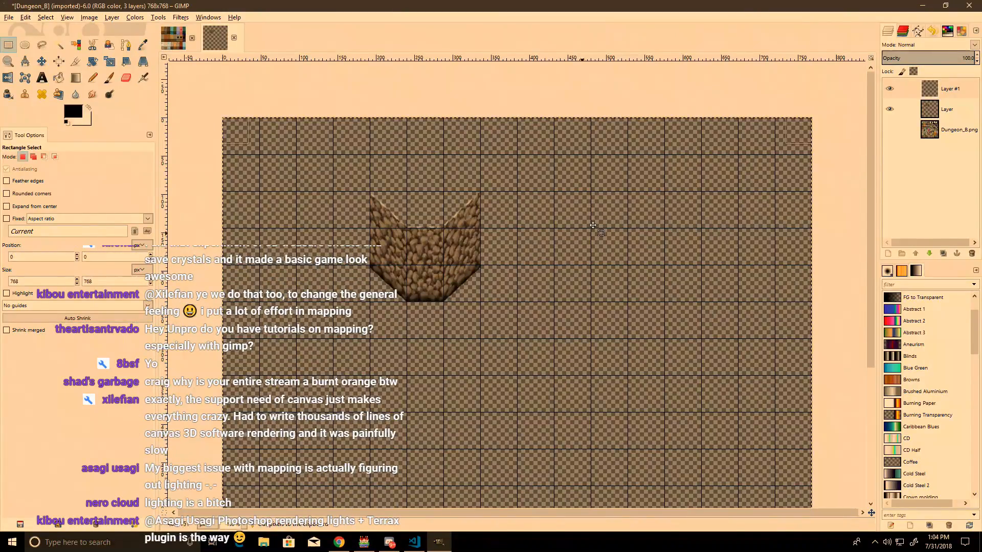
click(889, 88)
right_click(950, 89)
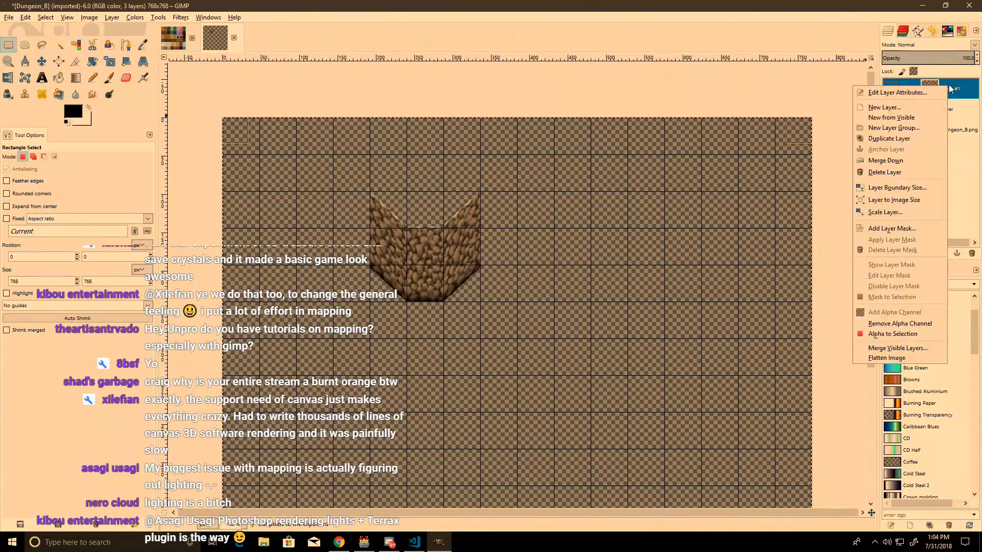
click(916, 169)
Step: Shrink the selection to the wall's bounds and move the wall to the canvas's left edge, one tile higher, and anchor it
click(128, 318)
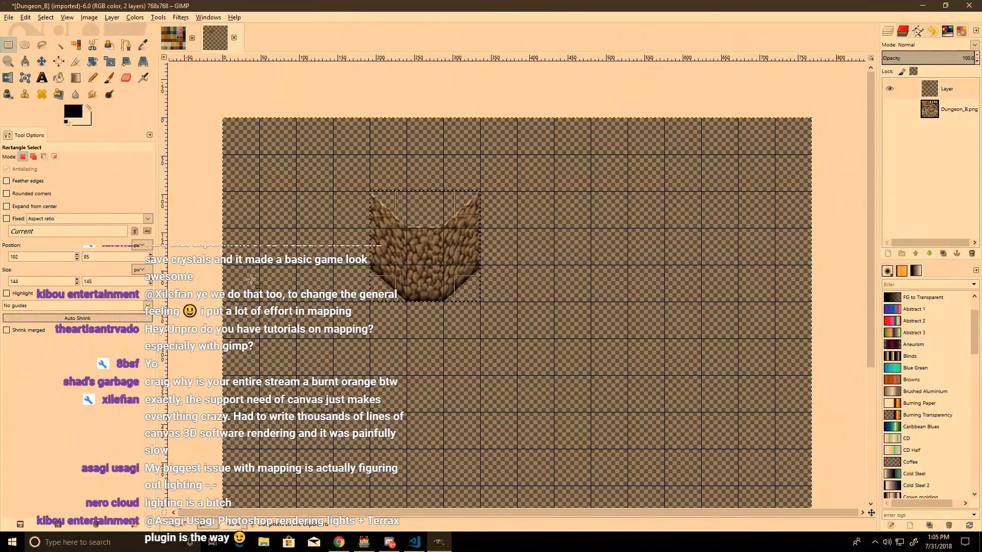
key(ctrl+v)
drag(394, 249, 247, 212)
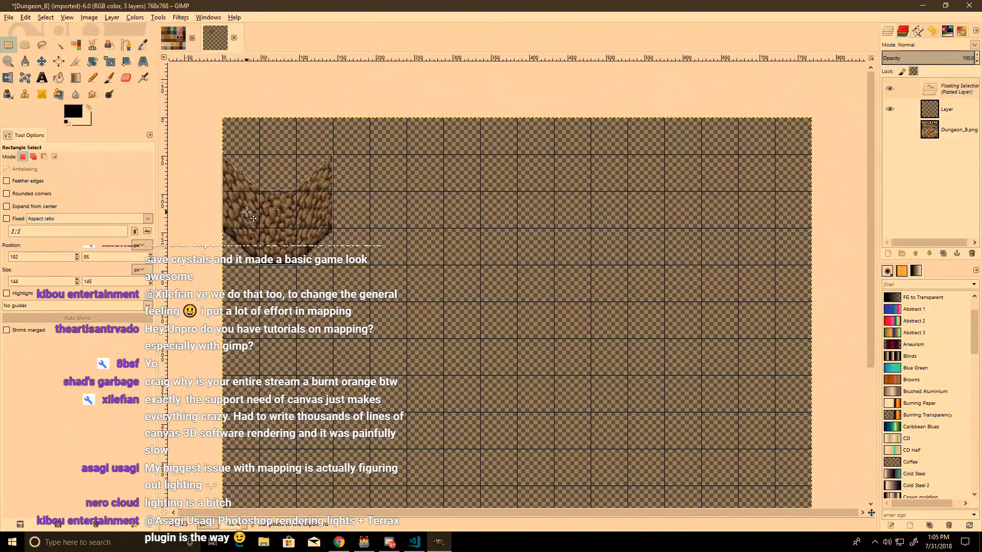
click(357, 176)
Step: Duplicate the wall's bottom row of tiles, place the copy one tile lower on the grid, and anchor it
ctrl+scroll(364, 270, up, 2)
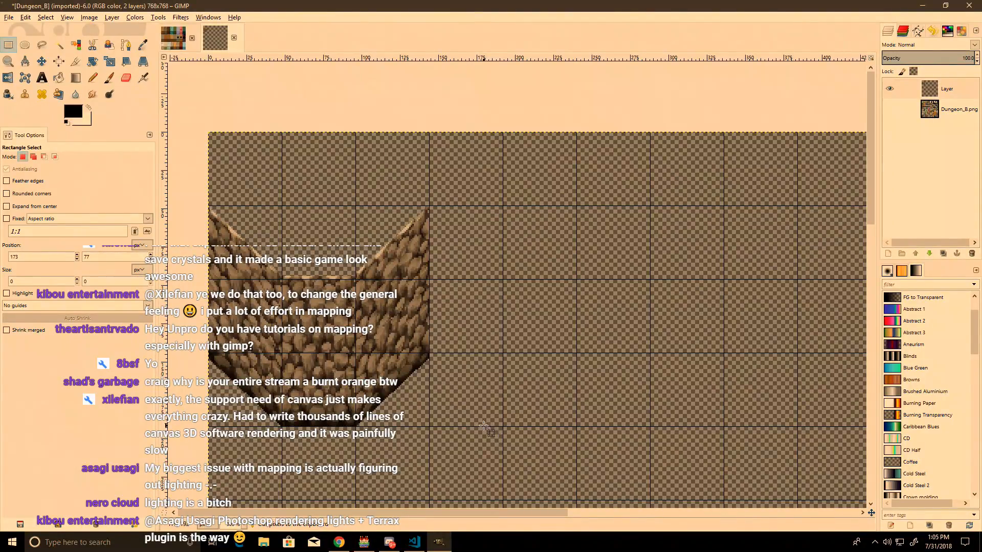
ctrl+scroll(443, 368, up, 2)
ctrl+scroll(461, 348, down, 2)
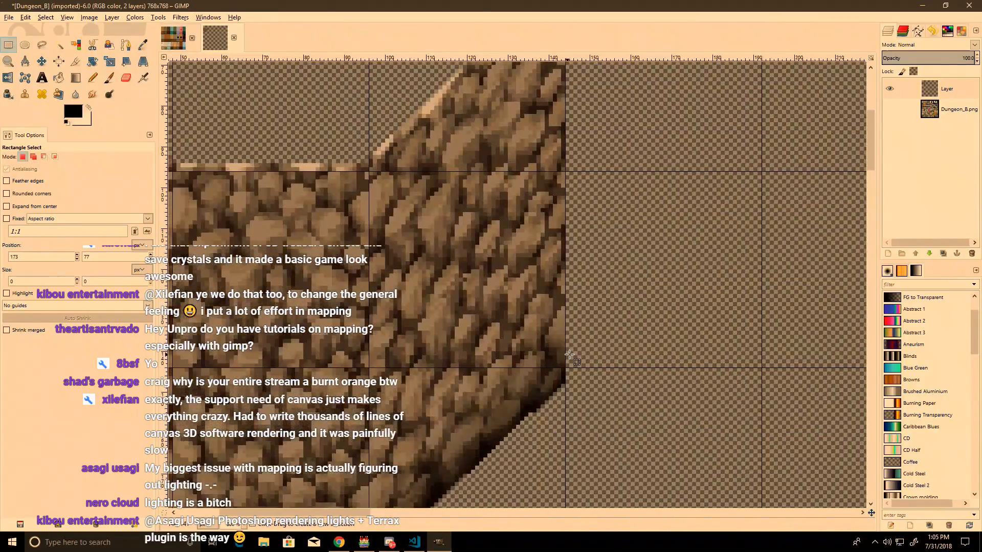
drag(536, 469, 273, 355)
key(ctrl+c)
key(ctrl+v)
ctrl+alt+drag(380, 373, 380, 445)
click(576, 346)
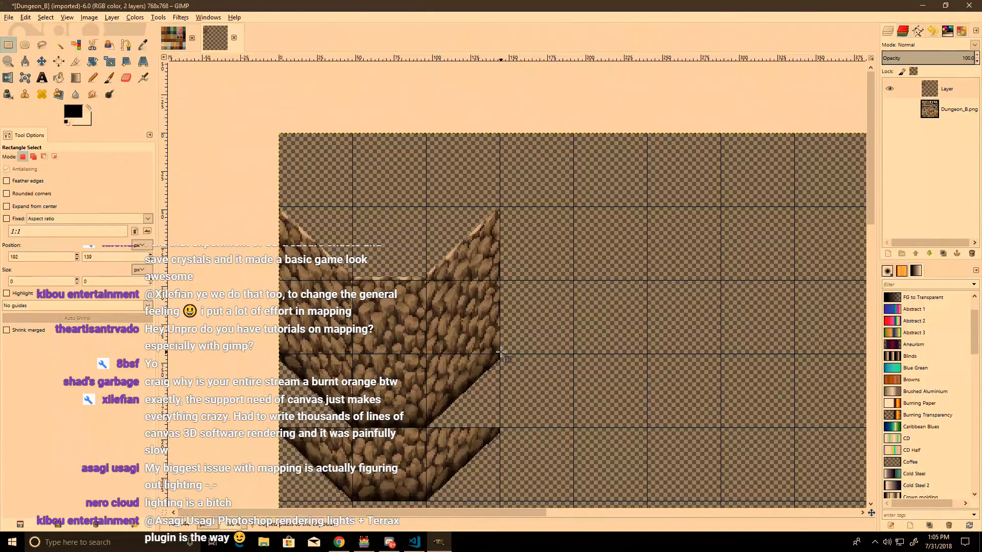
Step: Copy the 144 x 96 px wall section starting at 0, 96, paste it one tile lower to fill the gap, and anchor it
drag(501, 425, 277, 283)
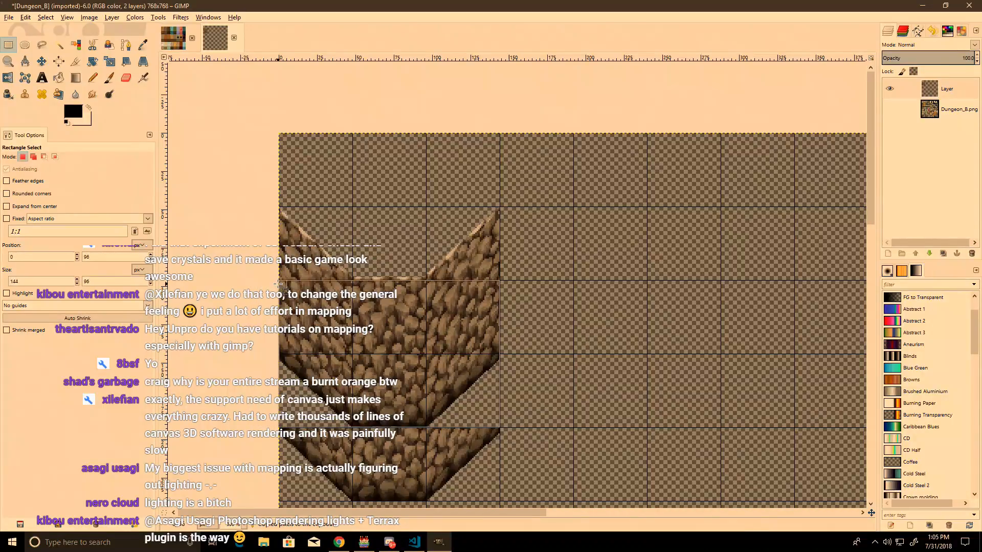
key(ctrl+v)
drag(373, 324, 373, 394)
click(566, 316)
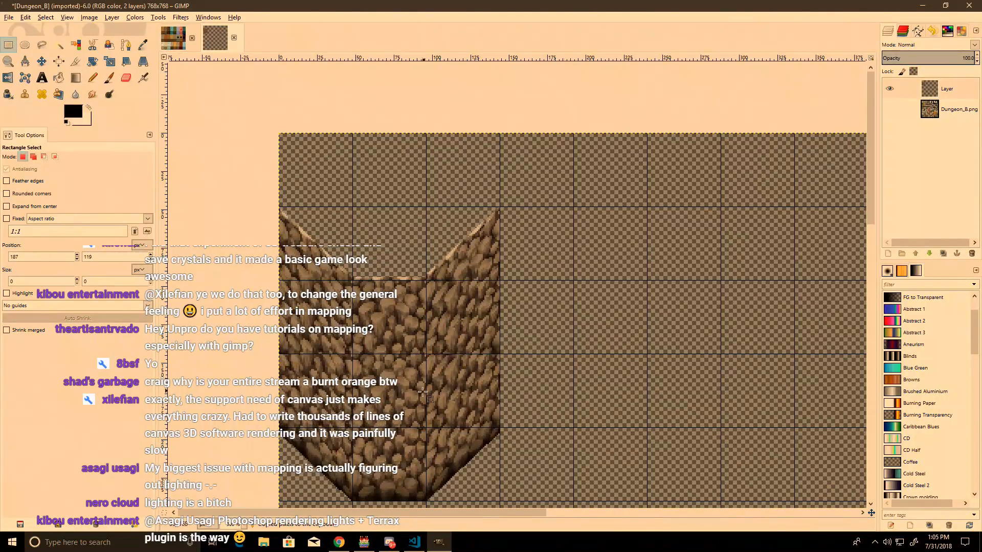
Step: Copy the 48 x 48 px centre rock tile at 48, 144 and paste it into the right wall column one row higher
ctrl+scroll(417, 396, up, 1)
ctrl+scroll(519, 336, up, 2)
drag(536, 346, 504, 293)
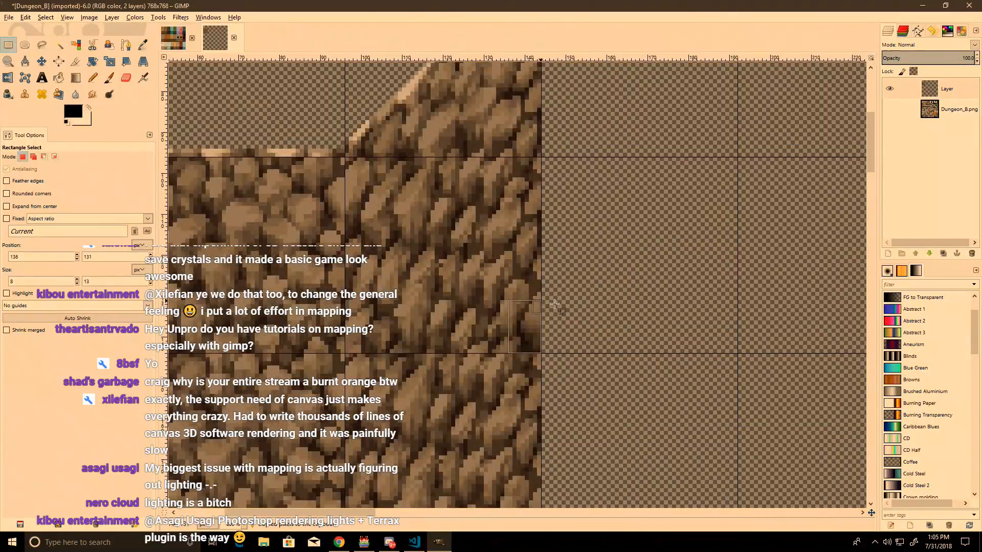
middle_drag(566, 323, 639, 246)
ctrl+scroll(638, 246, down, 1)
drag(405, 400, 313, 307)
key(ctrl+c)
key(ctrl+v)
drag(360, 360, 451, 255)
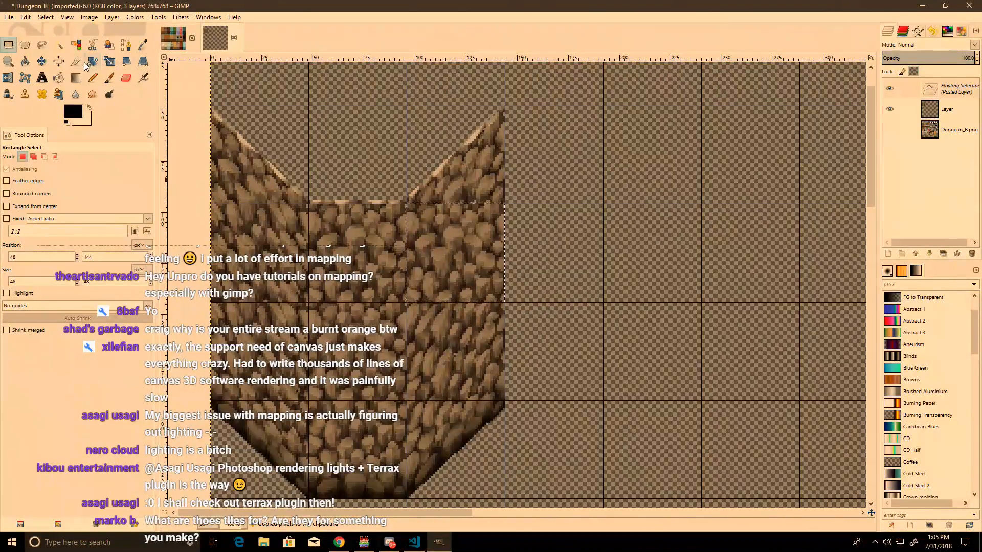
Step: Shear the pasted right wall tile with a Y magnitude of -45
click(8, 78)
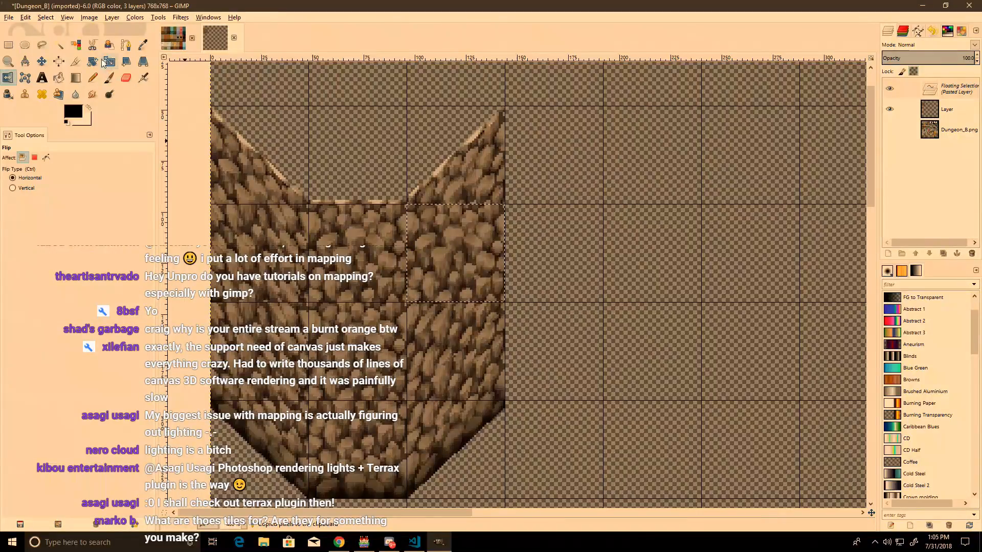
click(124, 62)
click(330, 246)
text(-45)
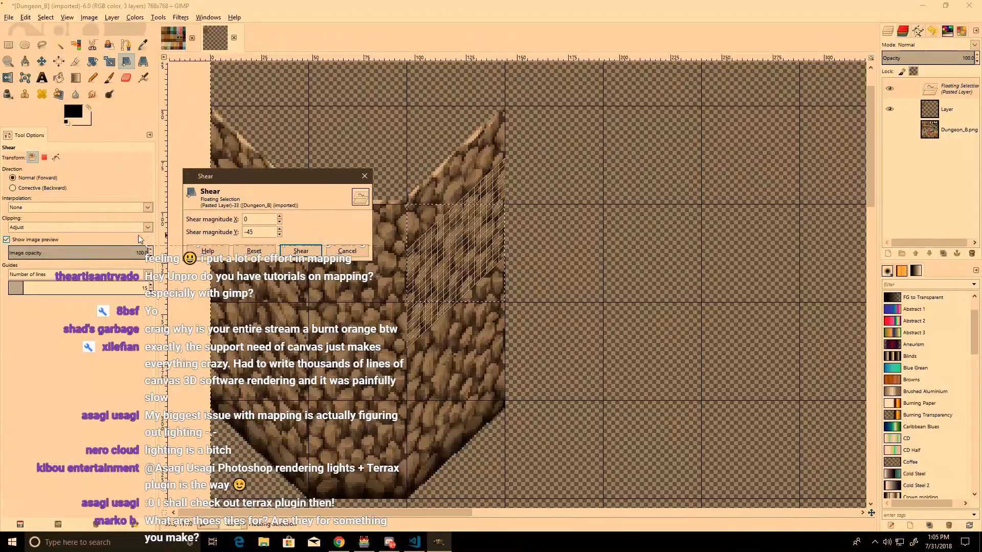
click(301, 250)
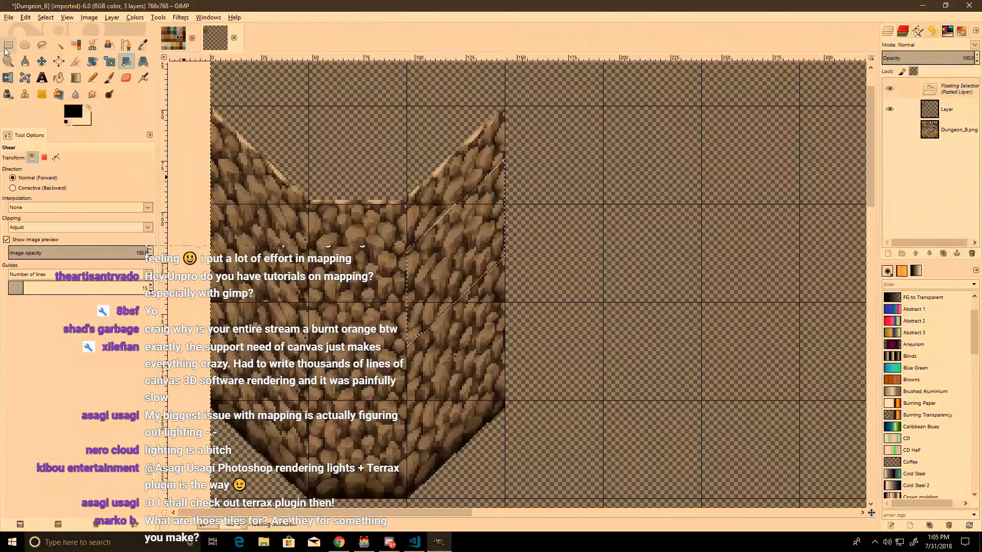
Step: Move the sheared tile down over the seam in the right wall column, fine-tune its alignment, and anchor it
key(r)
drag(428, 235, 441, 296)
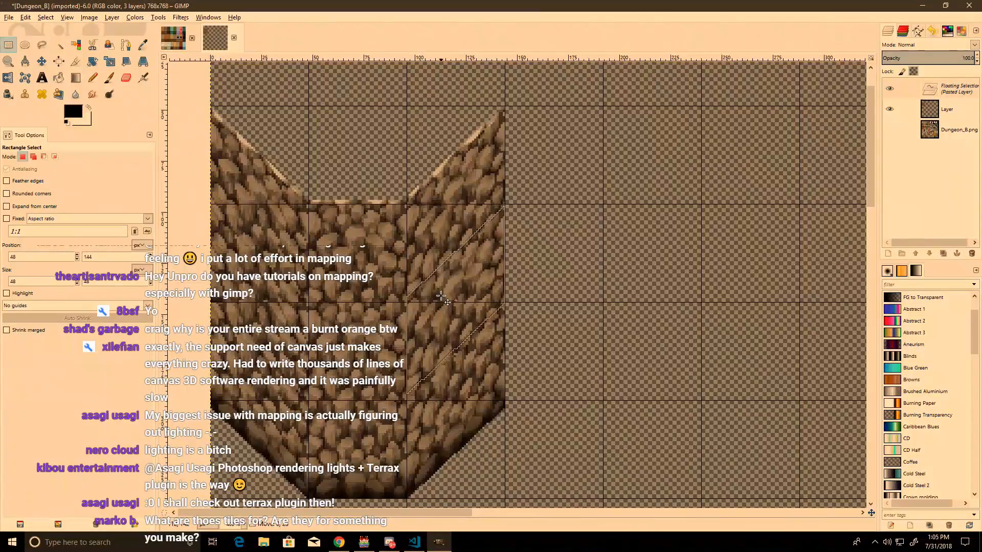
key(ctrl)
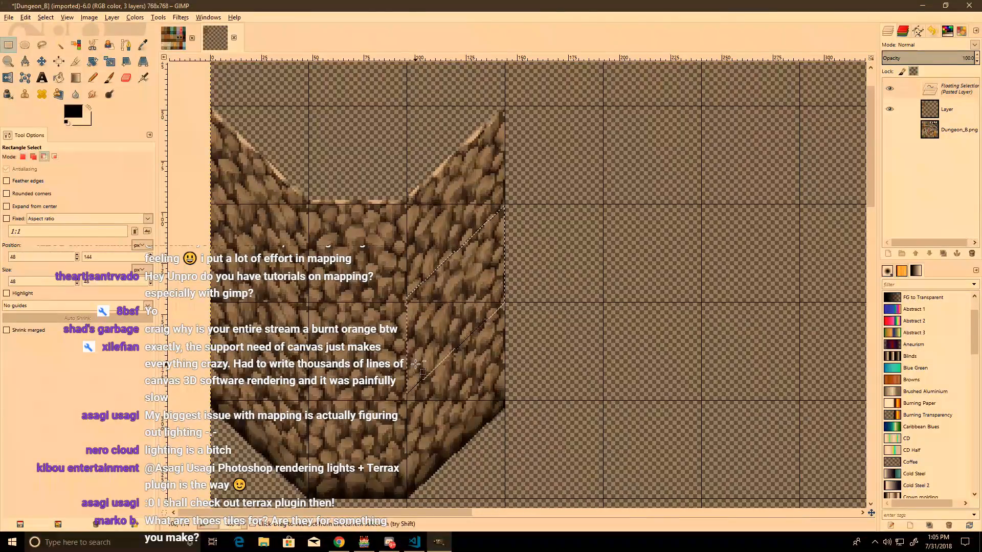
ctrl+scroll(415, 364, up, 2)
middle_drag(467, 261, 517, 155)
drag(474, 221, 474, 225)
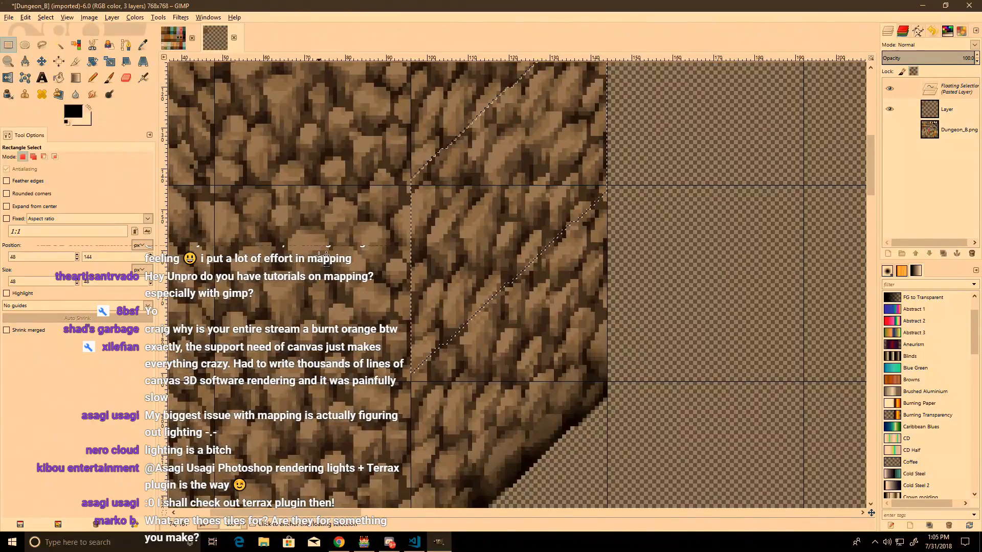
click(335, 236)
Step: Paste another copy of the centre rock tile into the left wall column beside the centre tile
ctrl+scroll(426, 353, down, 3)
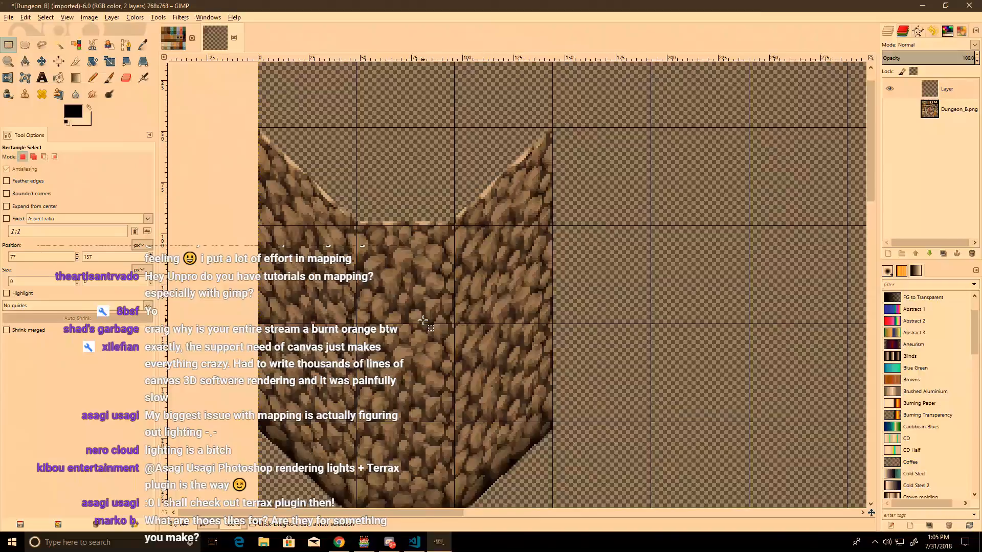
ctrl+scroll(423, 321, up, 2)
key(ctrl+v)
drag(604, 286, 408, 297)
Step: Shear the left wall tile with a Y magnitude of 45, move it down over the seam in the left column, and anchor it
click(126, 61)
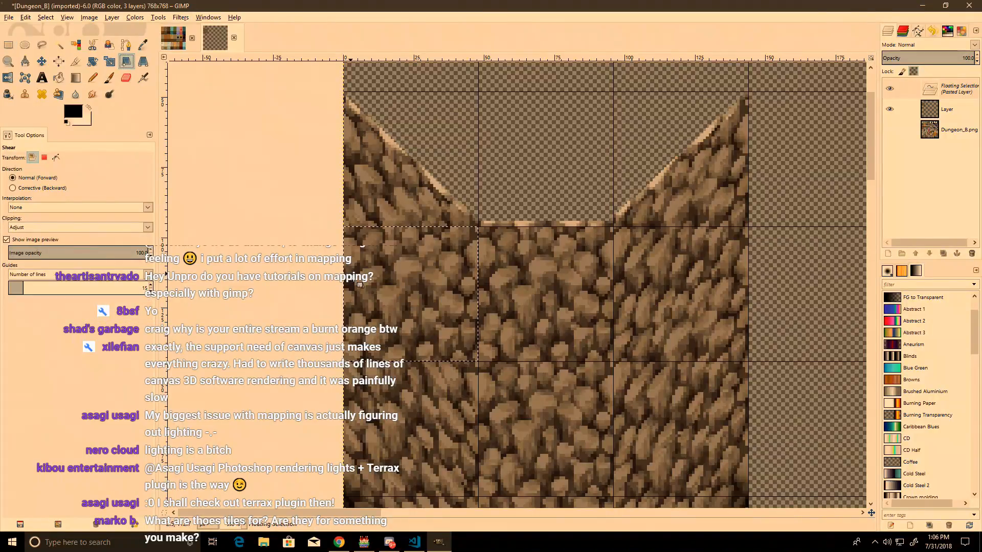
click(360, 284)
key(Tab)
text(45)
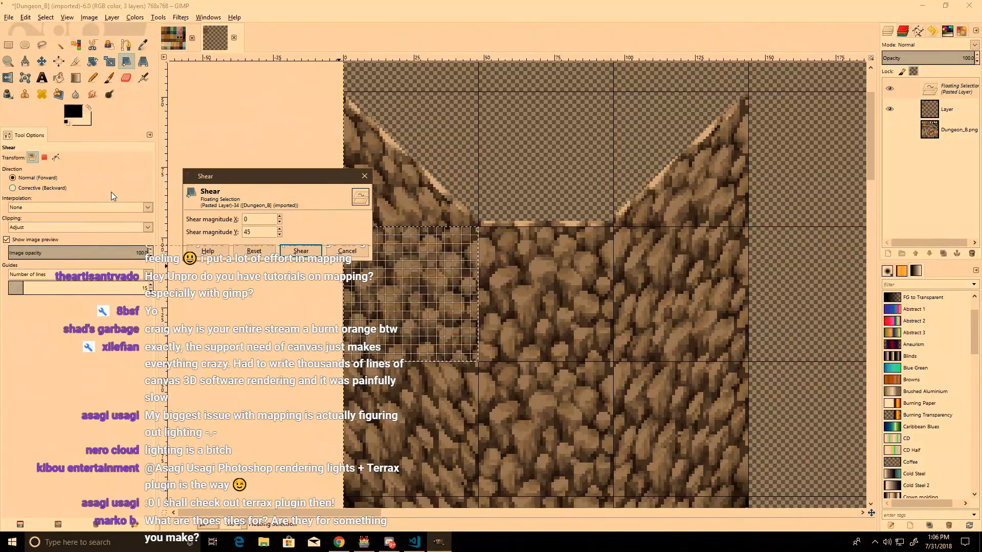
key(Tab)
click(302, 252)
click(8, 44)
drag(415, 299, 415, 372)
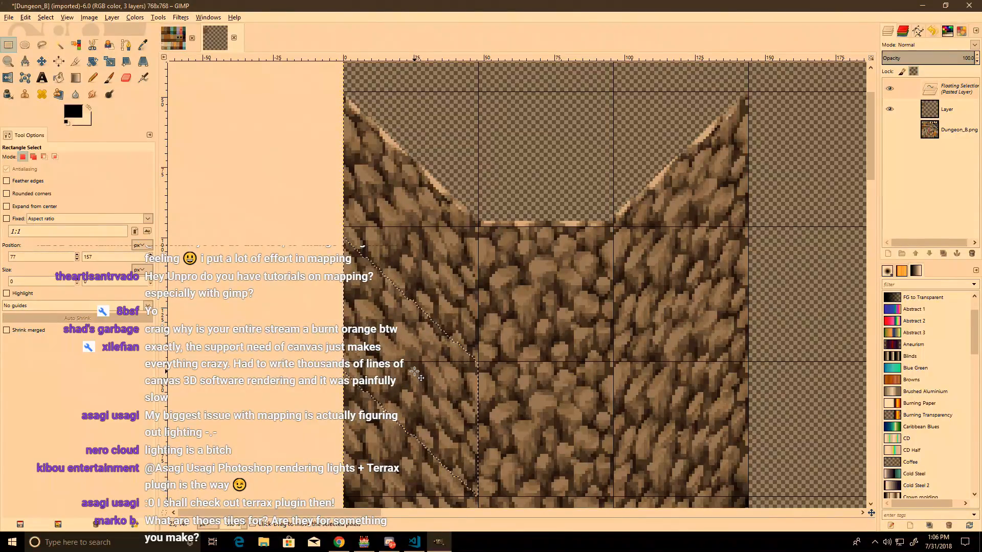
click(528, 317)
Step: Copy and paste the sheared left wall tile, flip the copy horizontally, move it onto the right wall column, and anchor it
middle_drag(535, 357, 457, 339)
key(ctrl+c)
key(ctrl+v)
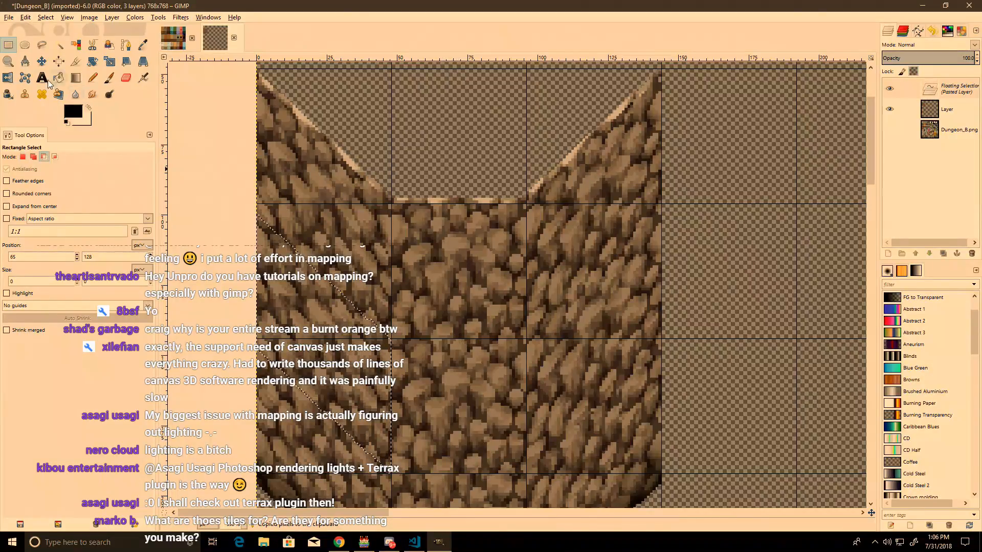
click(8, 78)
click(475, 238)
click(9, 46)
drag(346, 306, 608, 336)
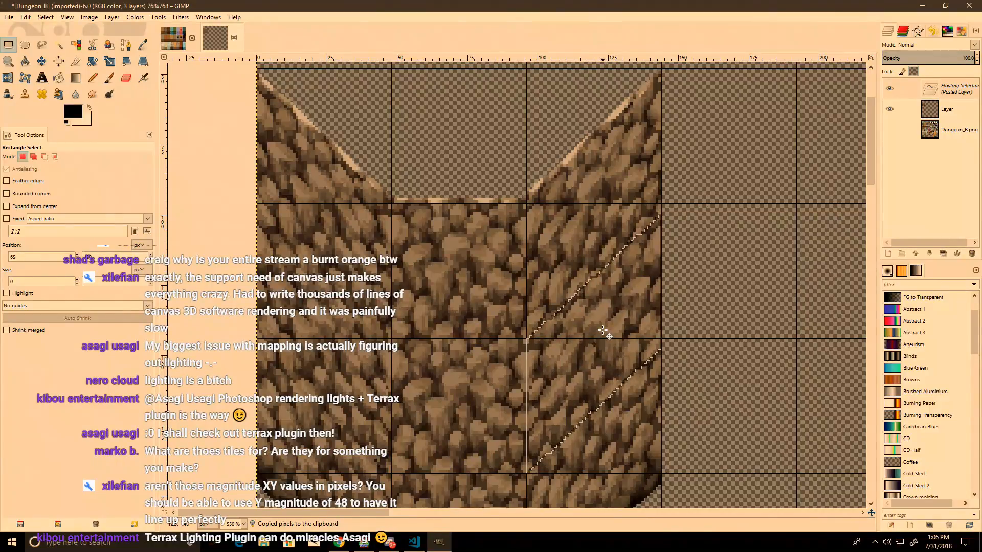
click(709, 263)
Step: Try pasting another copy of the mirrored wall tile over the left wall column
ctrl+scroll(648, 234, up, 2)
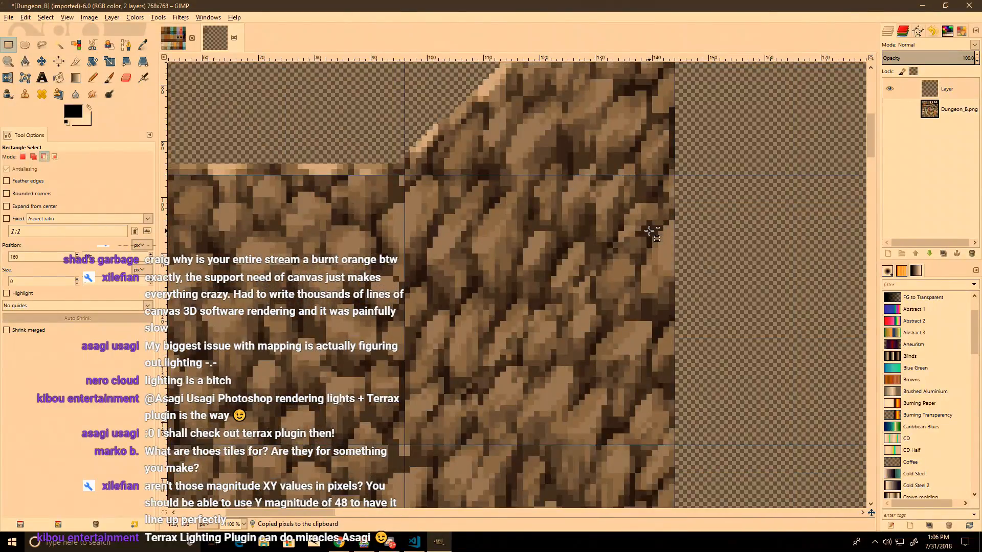
key(ctrl+v)
ctrl+scroll(589, 294, down, 3)
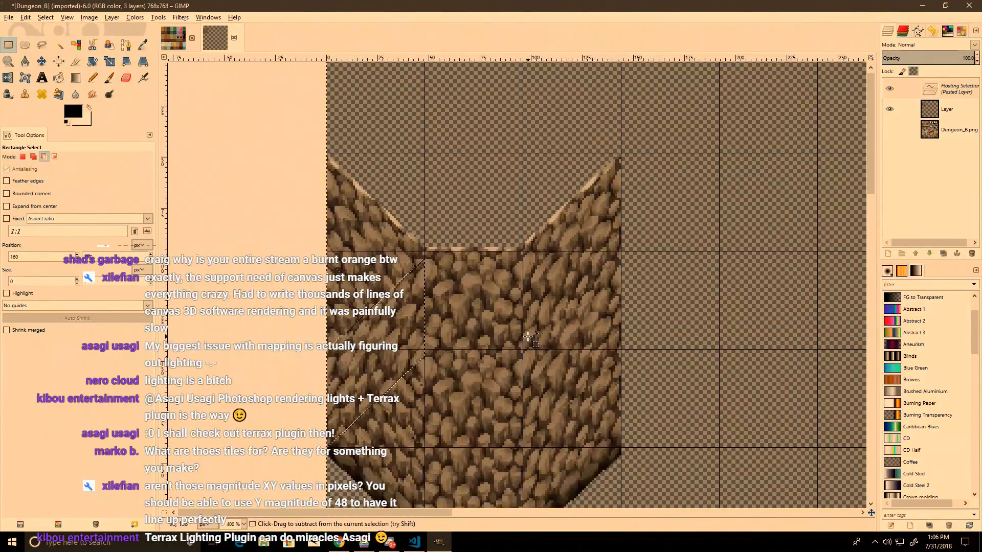
click(492, 297)
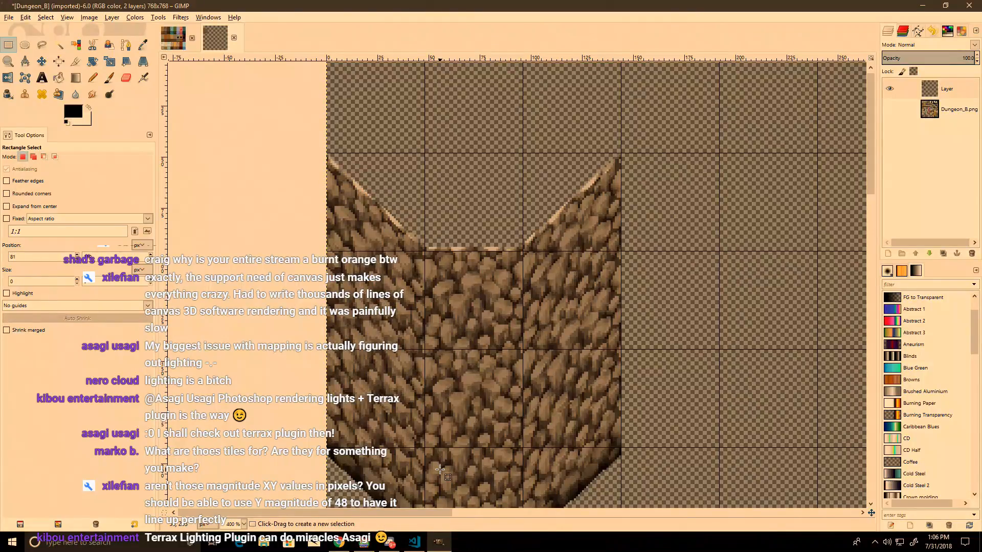
Step: Copy the 144 by 48 px wall row just below the rim, paste it one grid row lower, and anchor it
ctrl+scroll(461, 345, down, 2)
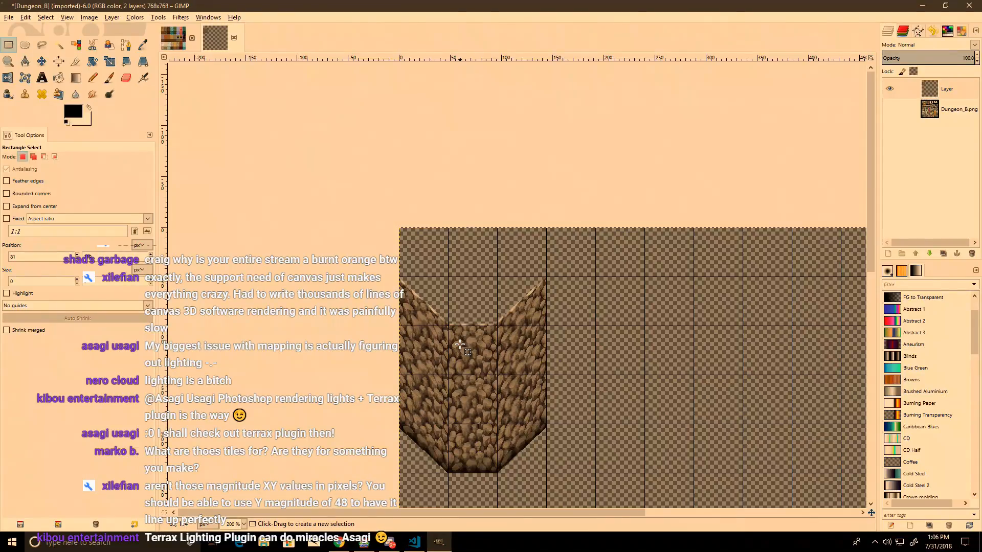
key(ctrl)
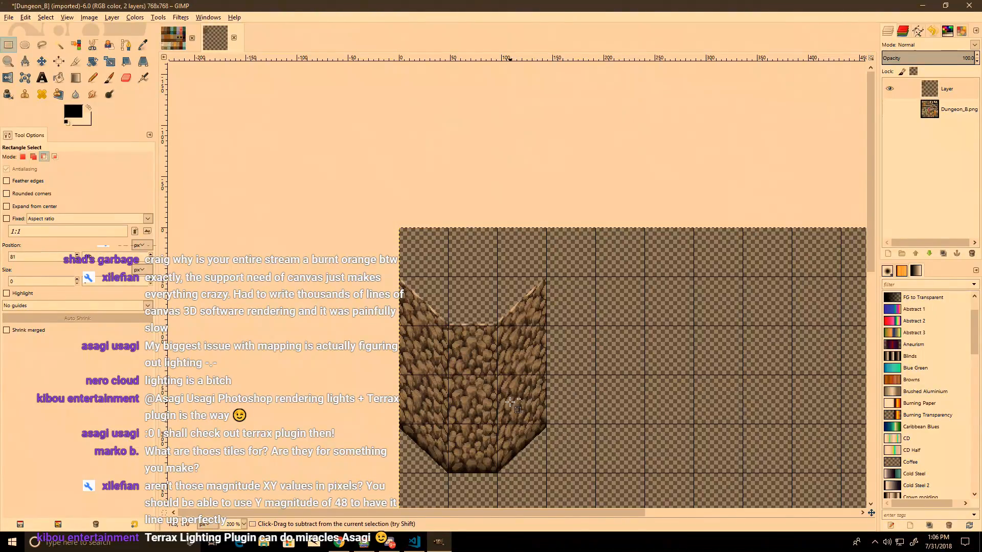
ctrl+scroll(558, 388, up, 3)
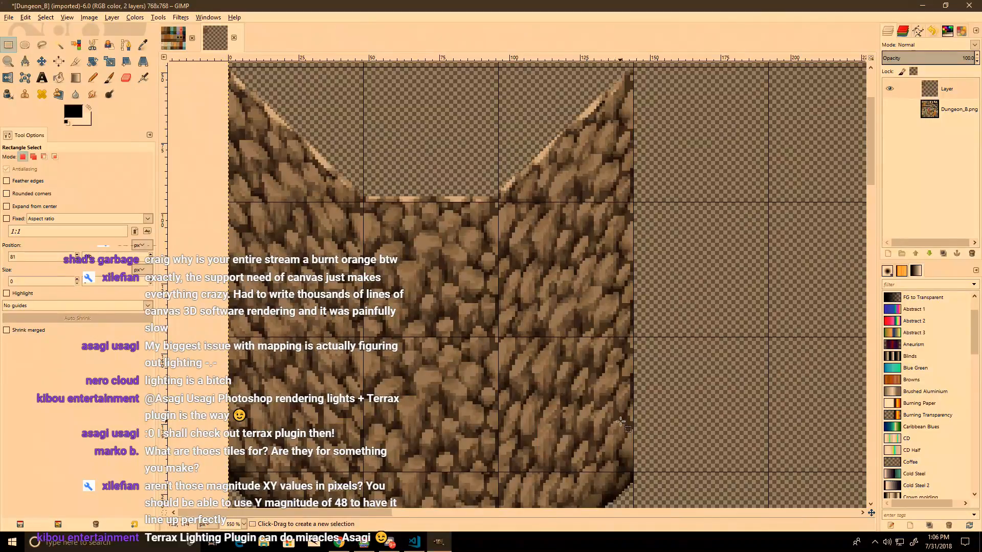
scroll(629, 449, left, 1)
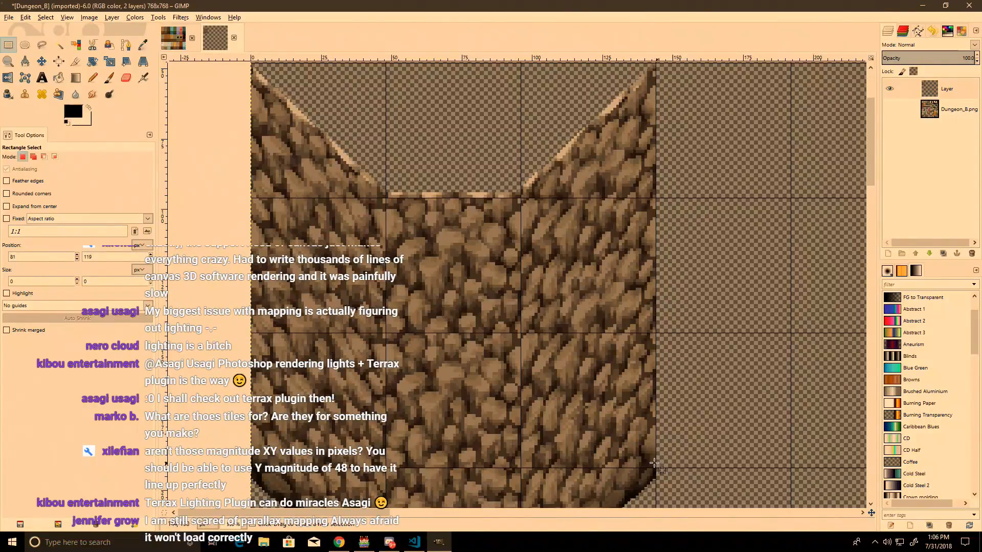
drag(655, 333, 250, 197)
key(ctrl+c)
key(ctrl+v)
drag(428, 236, 428, 360)
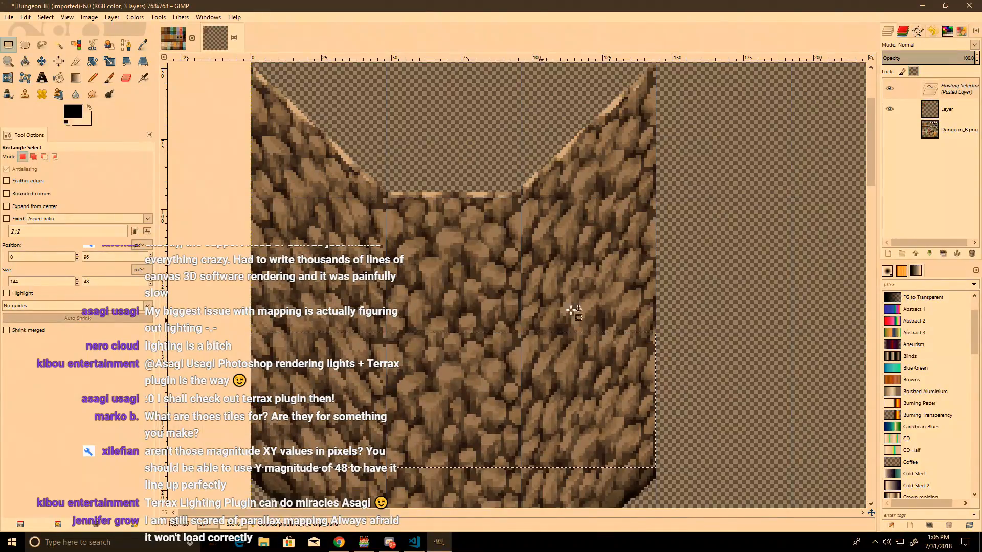
key(ctrl+h)
Step: Select the original wall row directly below the rim and delete its pixels
ctrl+scroll(679, 350, down, 2)
ctrl+scroll(616, 427, up, 2)
drag(665, 331, 23, 196)
key(Delete)
Step: Cut the top row with the light rim, paste it one grid row lower against the remaining wall, and anchor it
scroll(670, 271, up, 3)
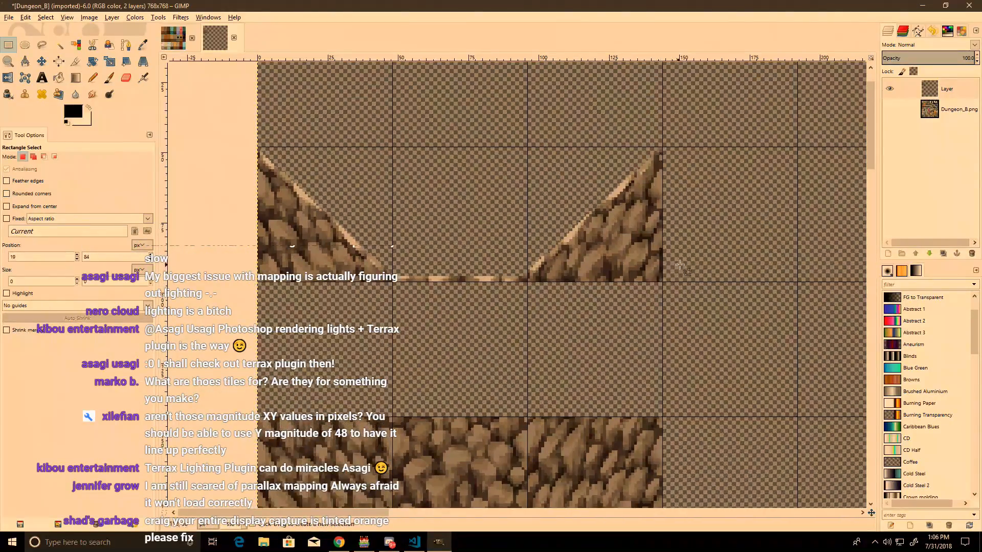
drag(663, 282, 258, 149)
key(ctrl+x)
key(ctrl+v)
drag(299, 223, 297, 357)
click(382, 211)
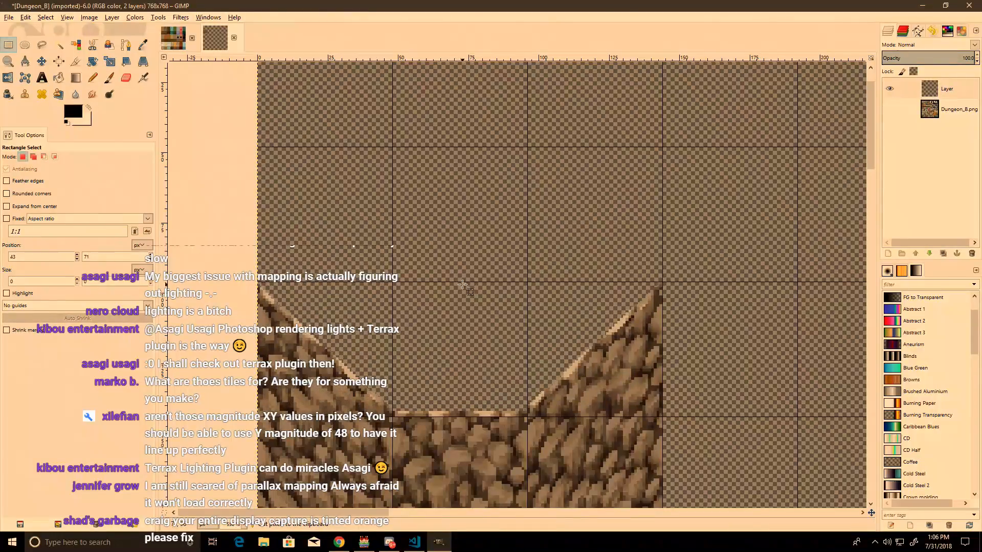
Step: Turn the Windows Night light off and back on
scroll(506, 327, down, 2)
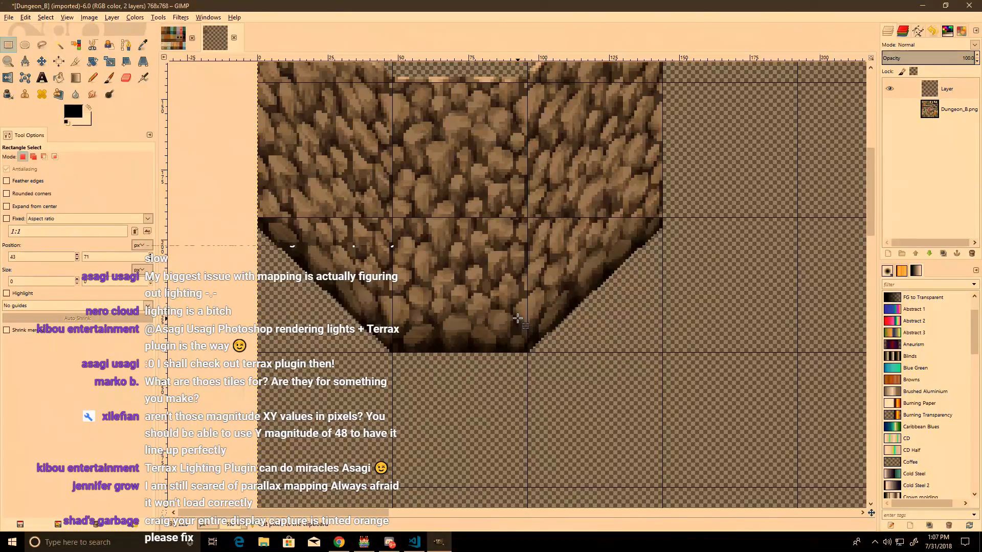
click(969, 546)
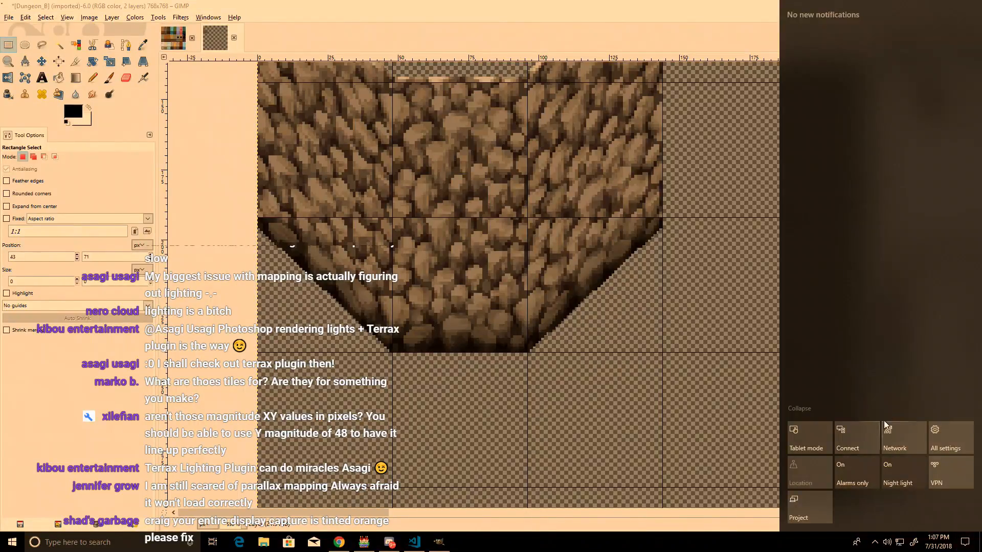
click(902, 477)
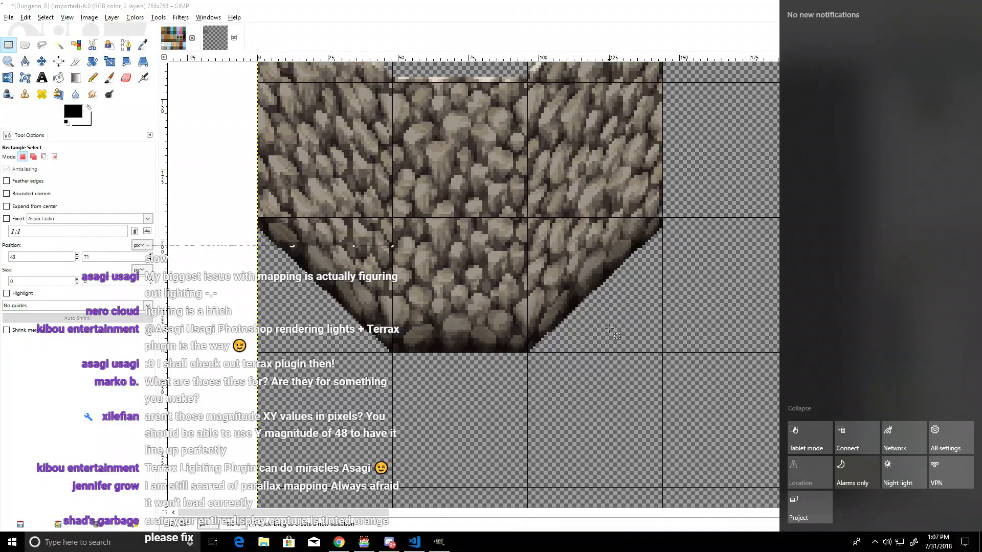
click(896, 475)
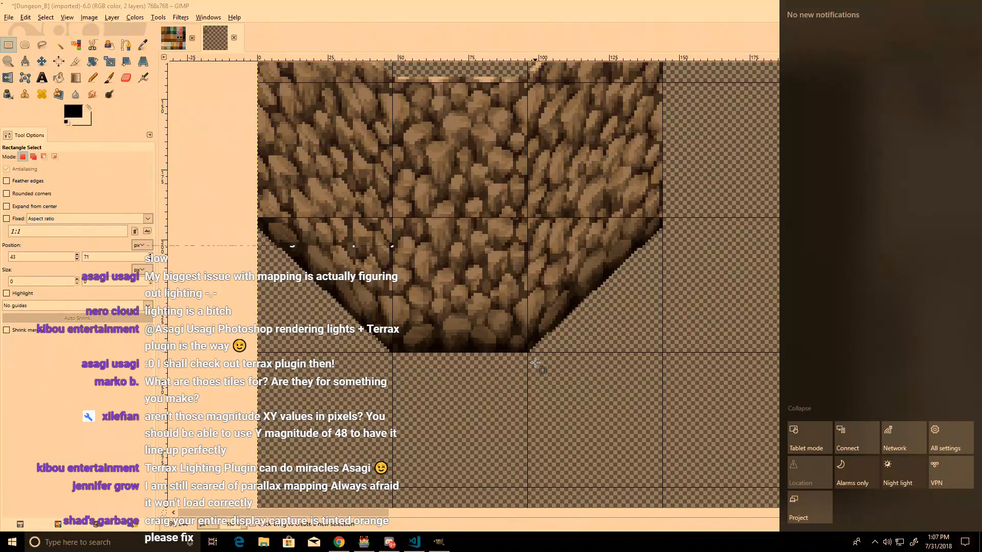
click(535, 363)
Step: Select an 8 by 96 px strip along the right wall's outer edge and feather the selection by 5 px
scroll(547, 379, up, 4)
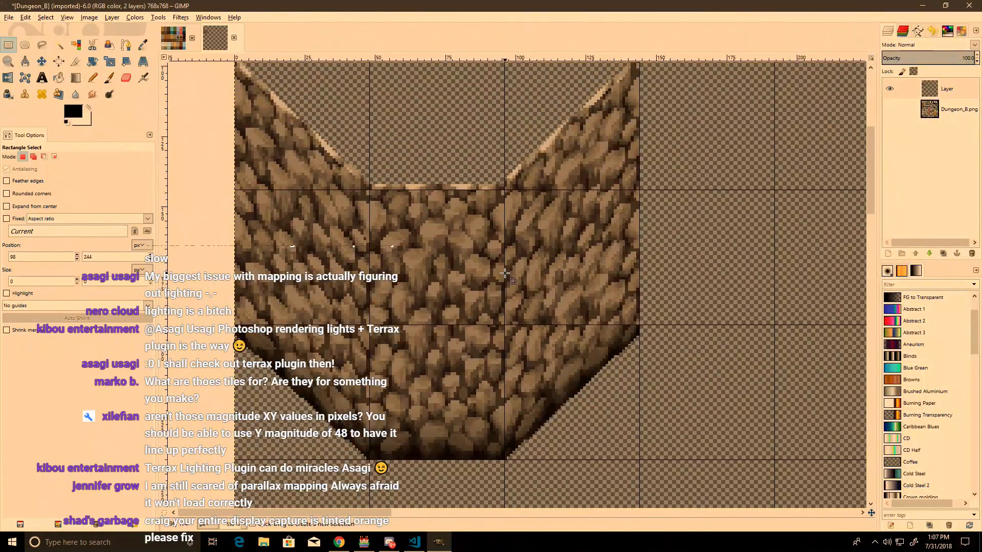
scroll(636, 381, up, 2)
drag(633, 379, 609, 107)
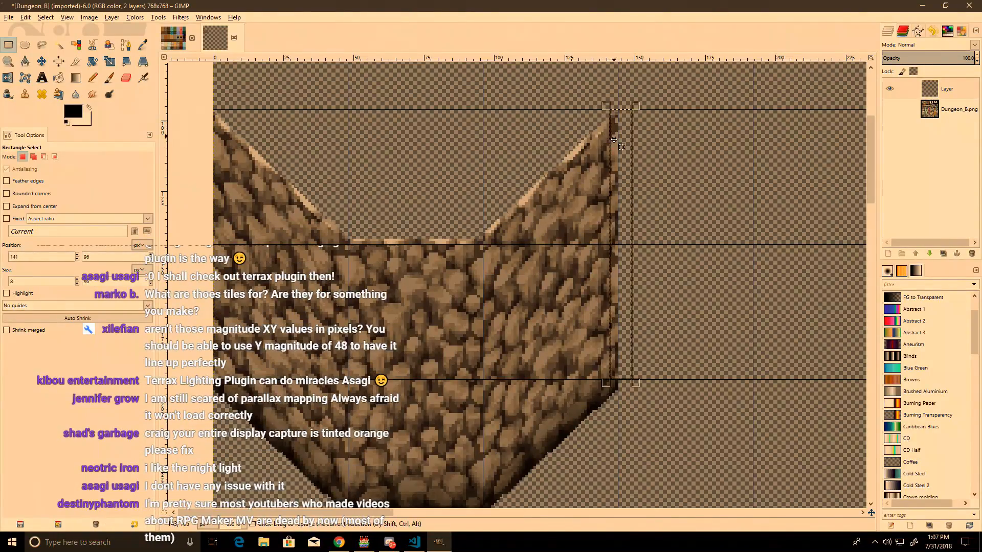
right_click(615, 143)
mouse_move(634, 173)
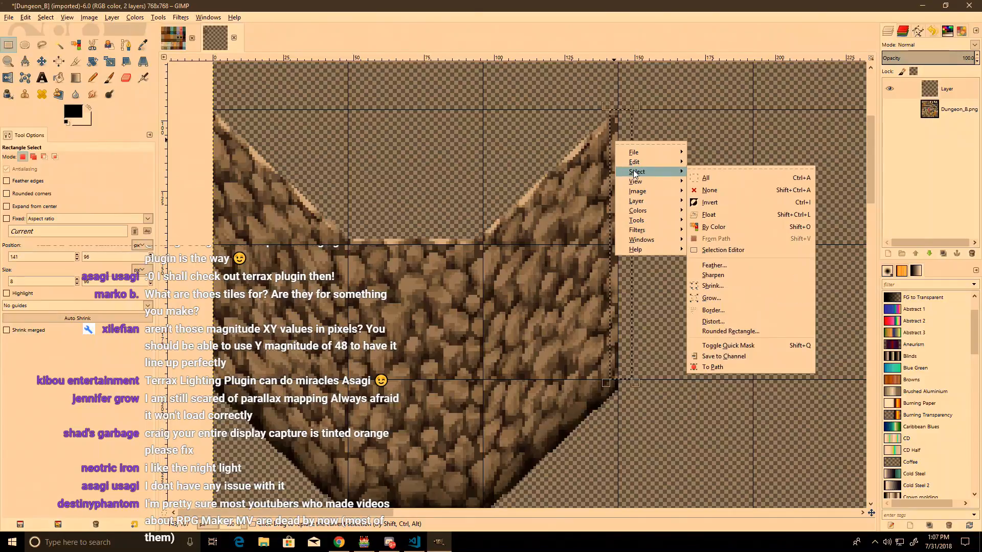
click(734, 268)
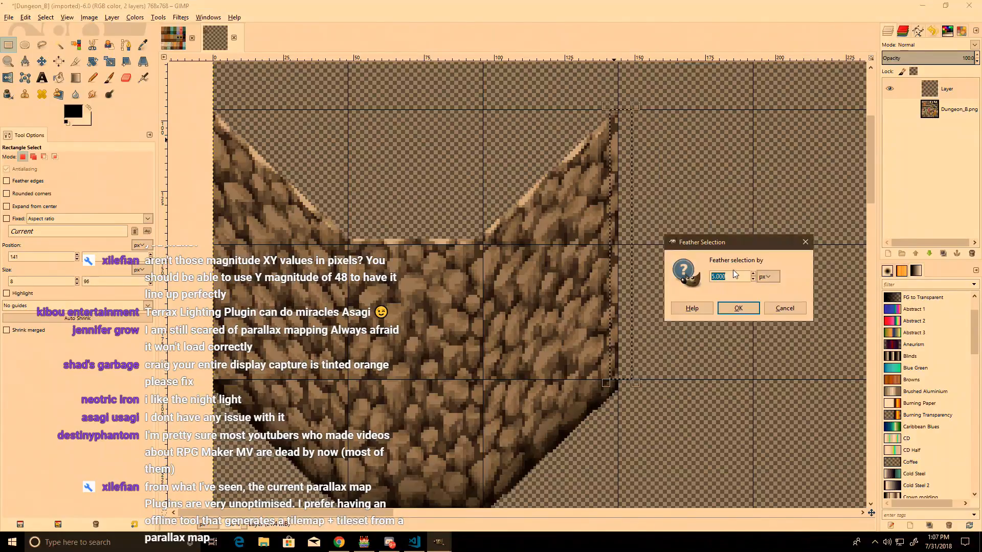
click(738, 308)
Step: Add a strip about 15 by 97 px over the left wall's outer edge to the selection and feather by 5 px
middle_drag(419, 174, 487, 179)
shift+drag(247, 118, 292, 386)
drag(267, 130, 267, 123)
click(274, 152)
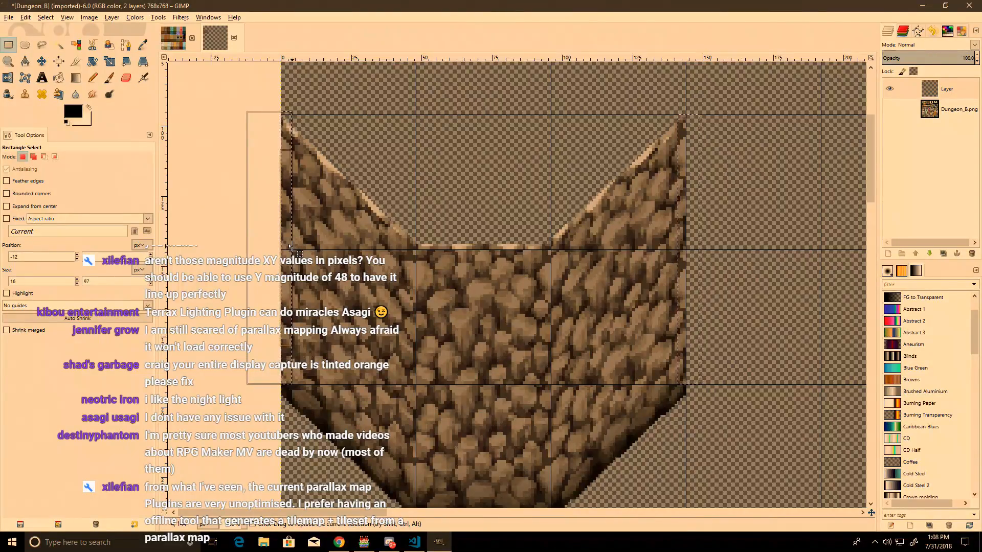
drag(290, 247, 283, 220)
right_click(340, 225)
mouse_move(373, 252)
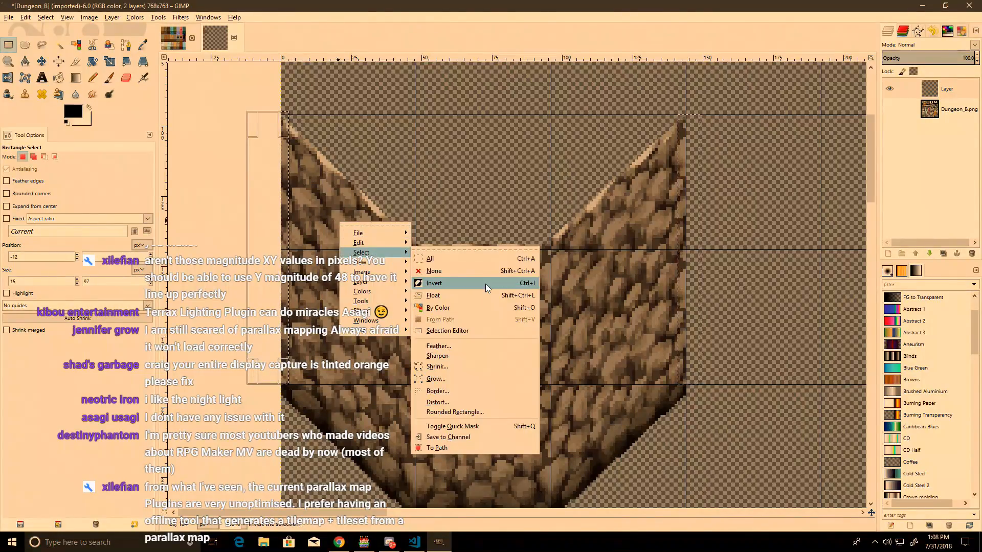
click(471, 347)
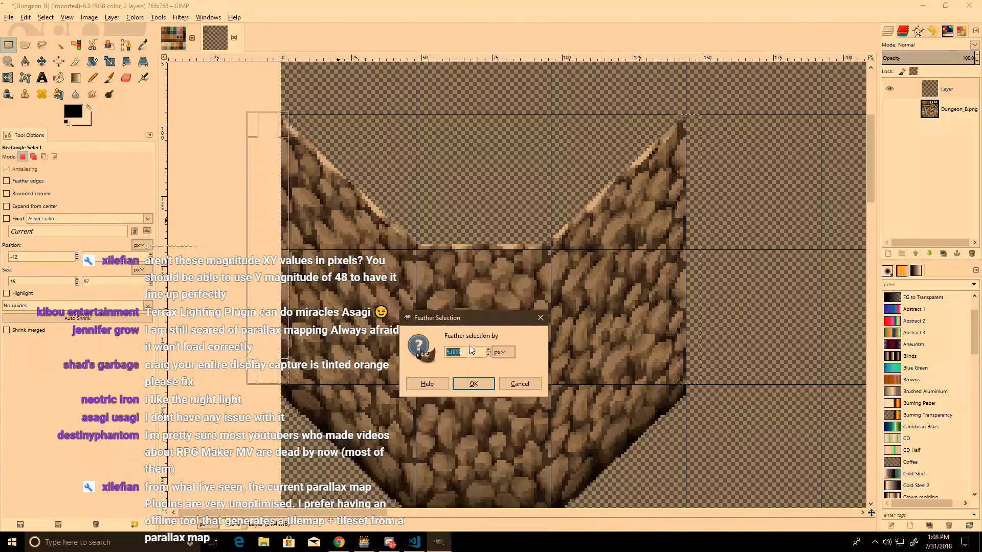
key(Return)
Step: Set Bucket Fill to fill the whole selection at 68.5 opacity and try a black fill on the feathered edge strips
click(76, 78)
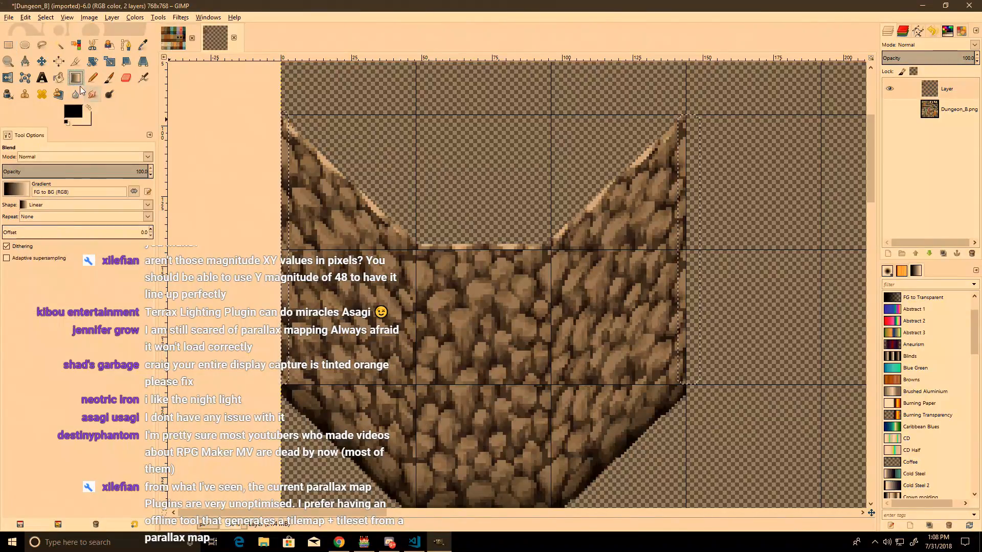
click(58, 78)
drag(68, 173, 1, 172)
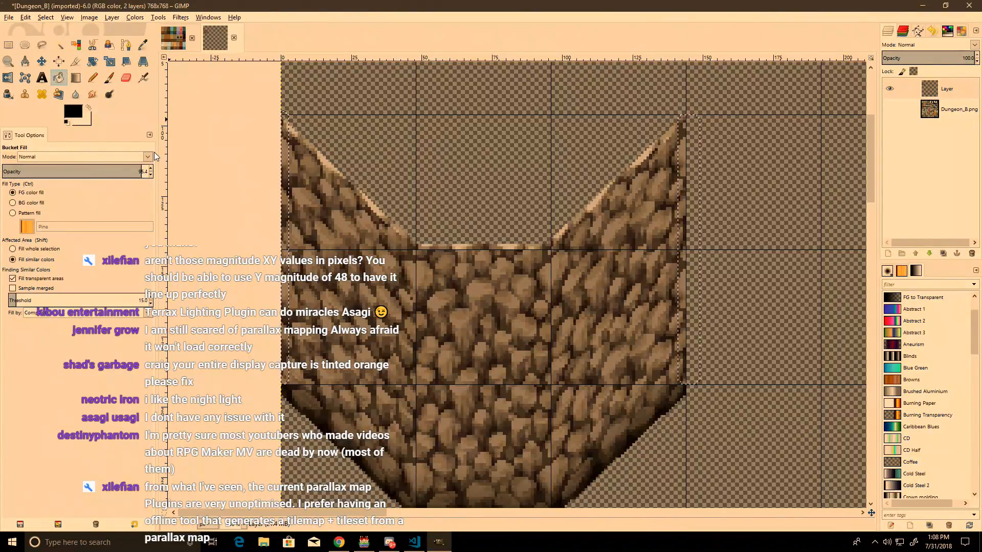
drag(107, 171, 101, 171)
click(13, 202)
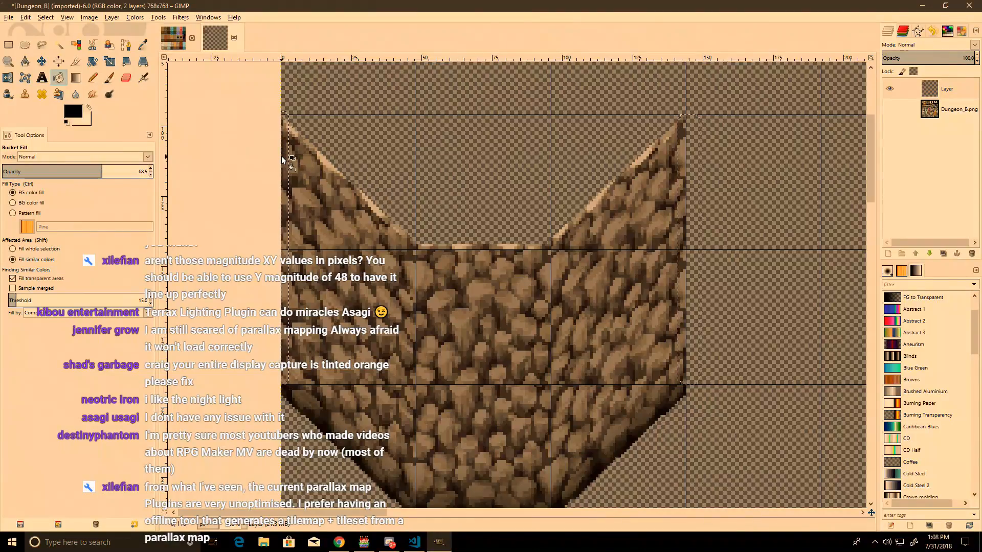
click(47, 250)
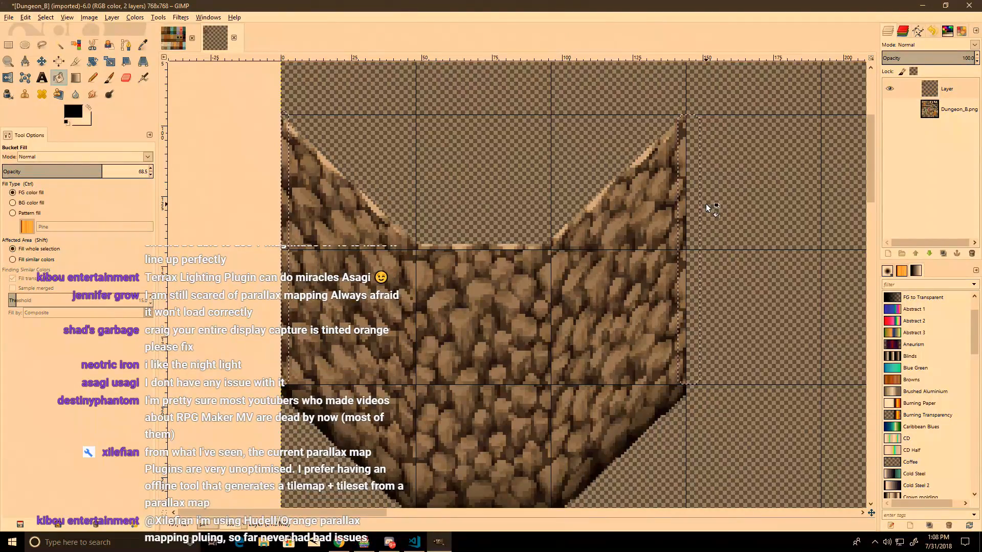
click(680, 187)
key(ctrl+z)
Step: Lock the layer's alpha channel, fill both feathered edge strips with black at 38.1 opacity, and clear the selection
click(913, 71)
click(683, 297)
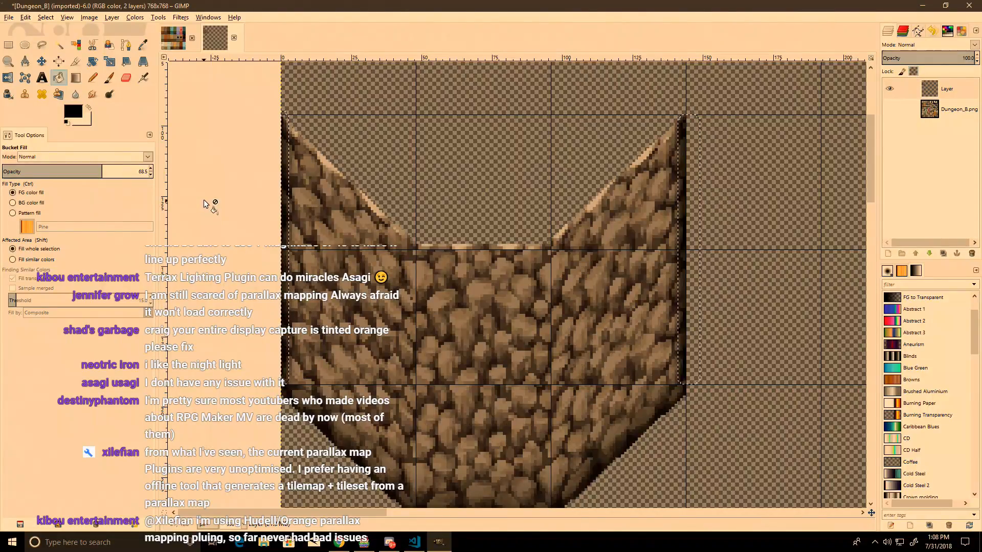
key(ctrl+z)
drag(100, 169, 57, 171)
click(289, 189)
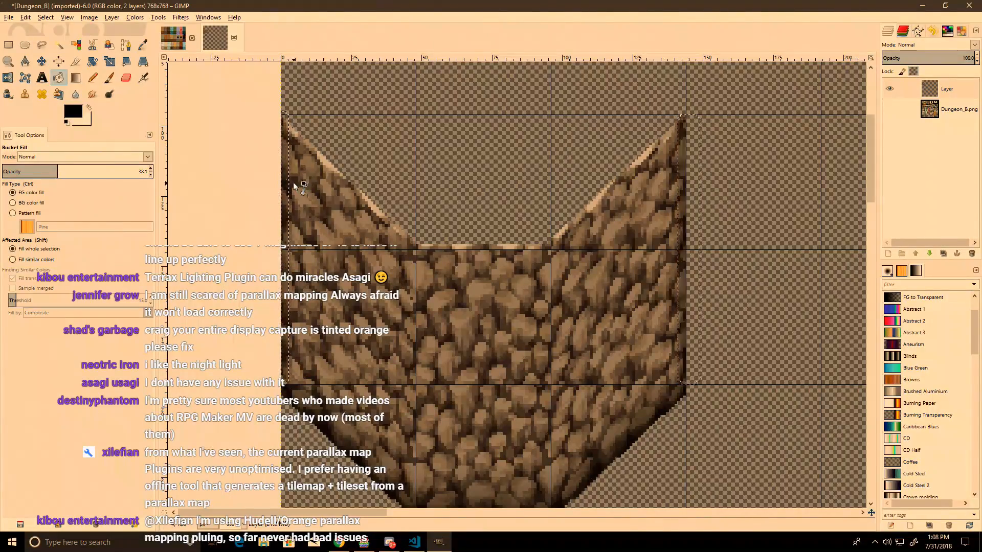
click(9, 45)
click(336, 113)
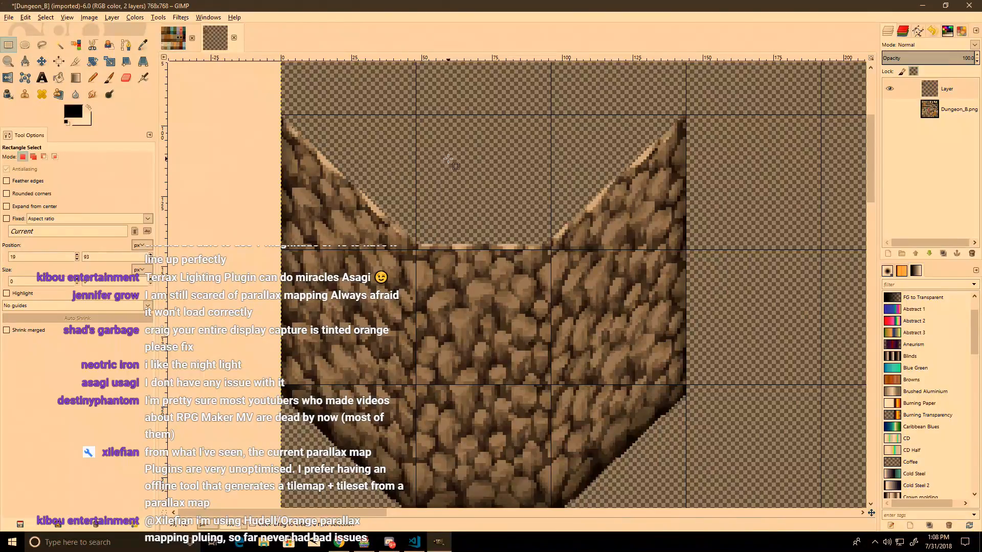
Step: Check the darkened wall edges and export the tile image as Dungeon__DIAG_WALLS.png in the tilesets folder, using the existing PNG options
ctrl+scroll(467, 158, down, 4)
ctrl+scroll(596, 213, up, 5)
ctrl+scroll(573, 219, down, 3)
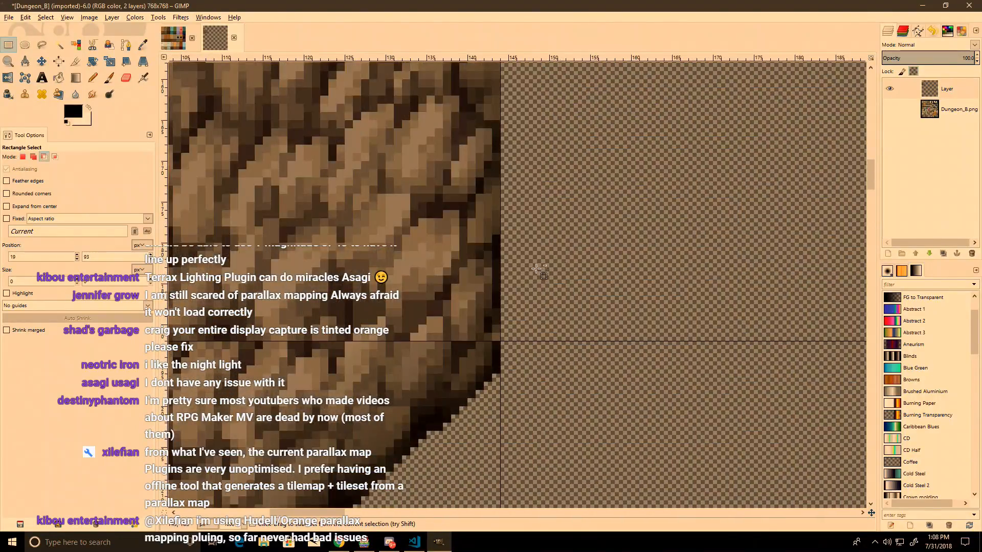
ctrl+scroll(558, 256, up, 3)
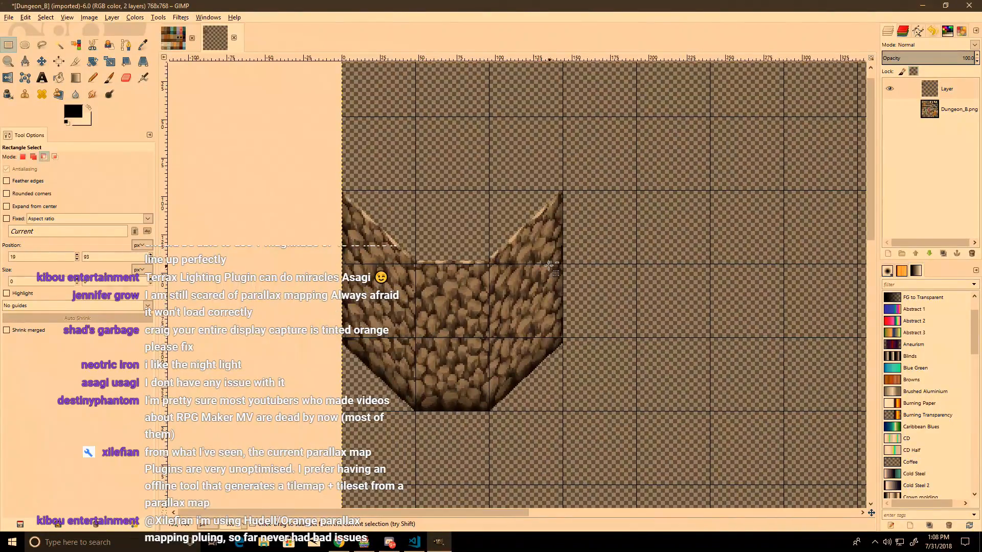
key(shift+ctrl+e)
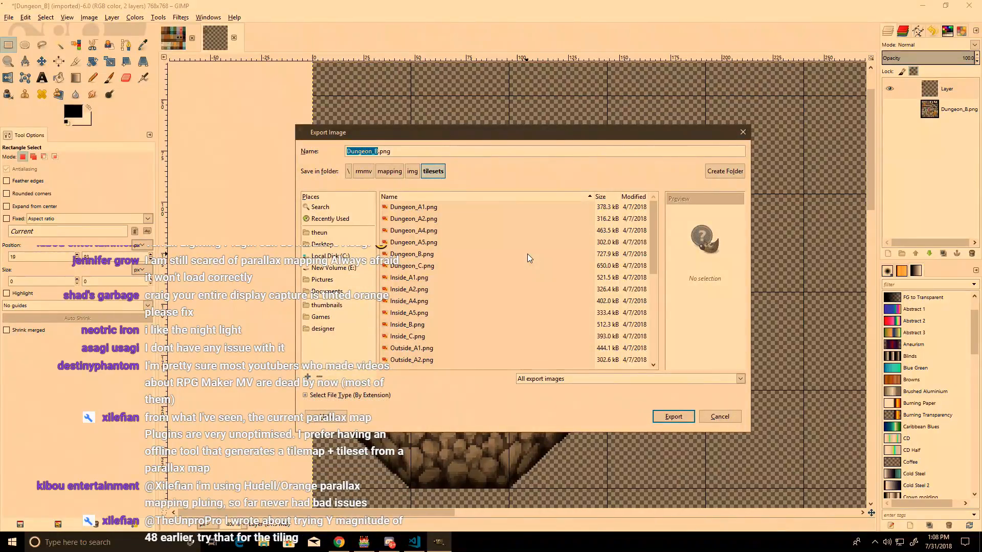
key(Right)
key(BackSpace)
text(_DIAG_WALLS)
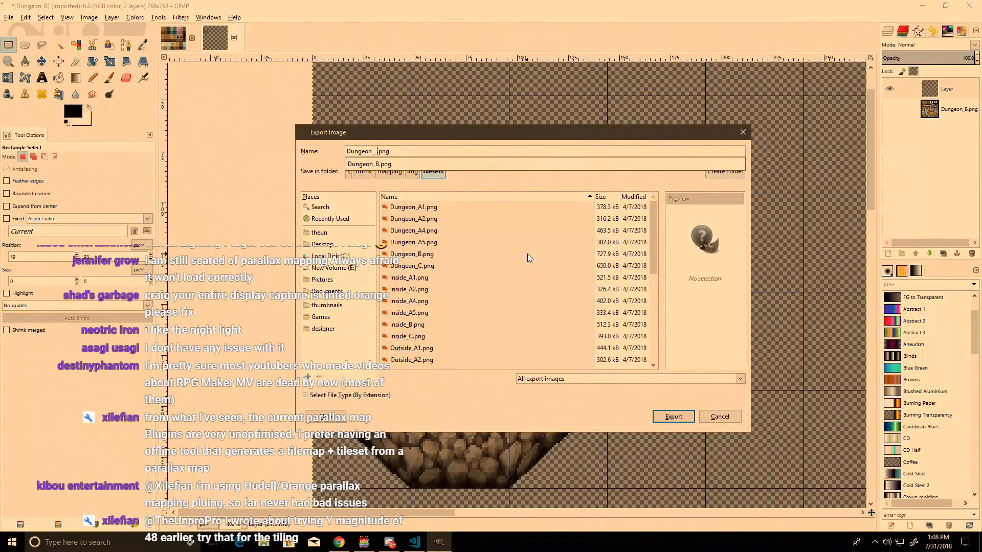
key(Return)
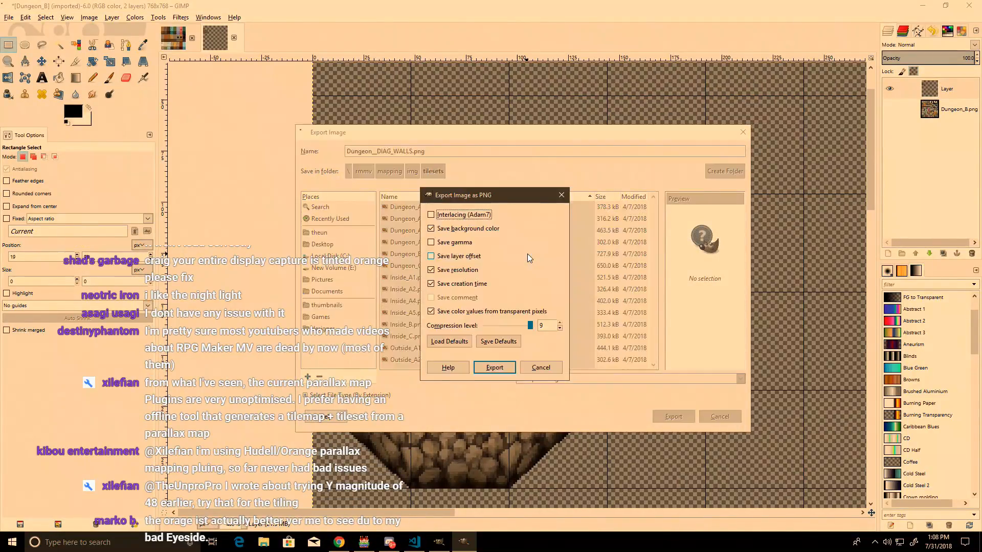
key(Return)
Step: Switch to RPG Maker MV and open the project database
click(363, 542)
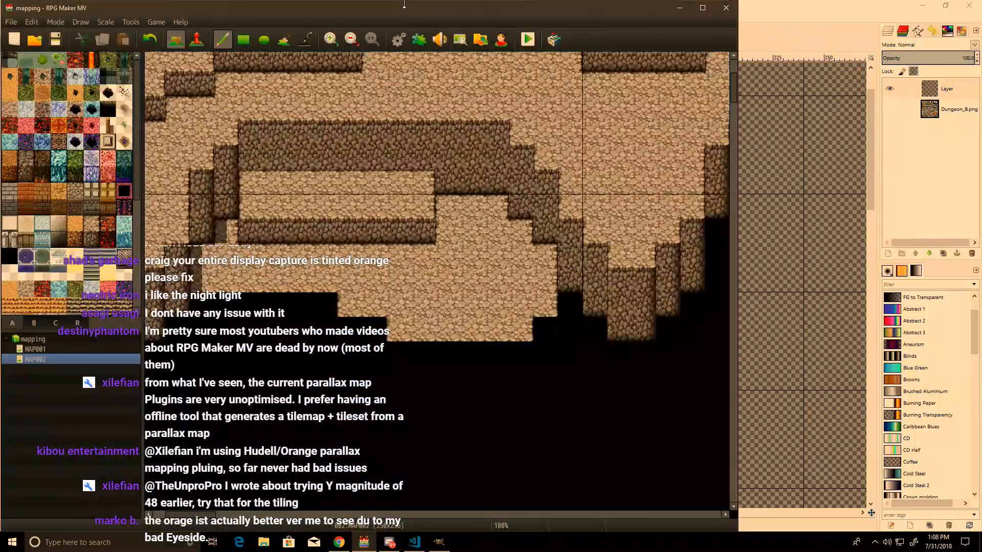
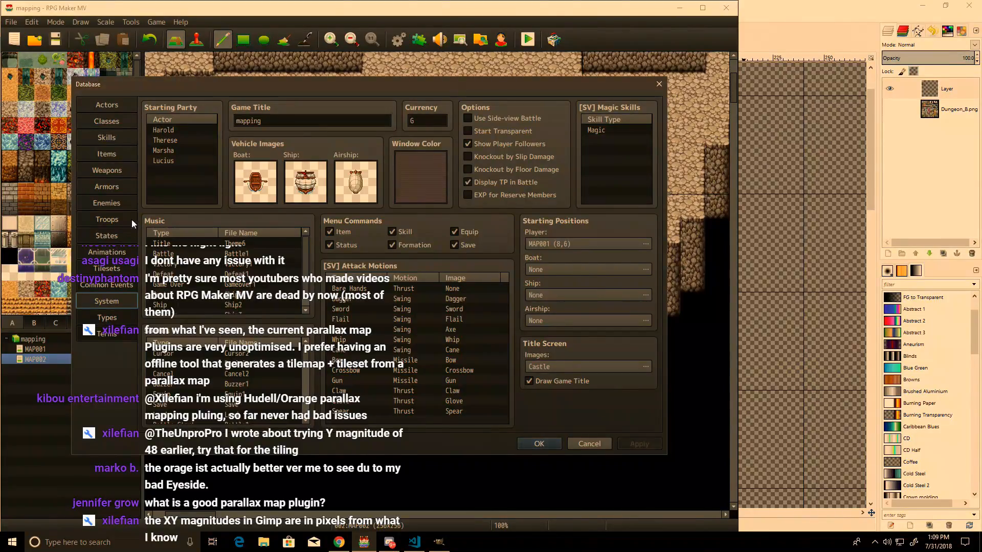
click(117, 235)
Step: Switch back to GIMP, copy the 48 by 48 px middle rock tile, and paste it on empty canvas beside the walls
click(439, 543)
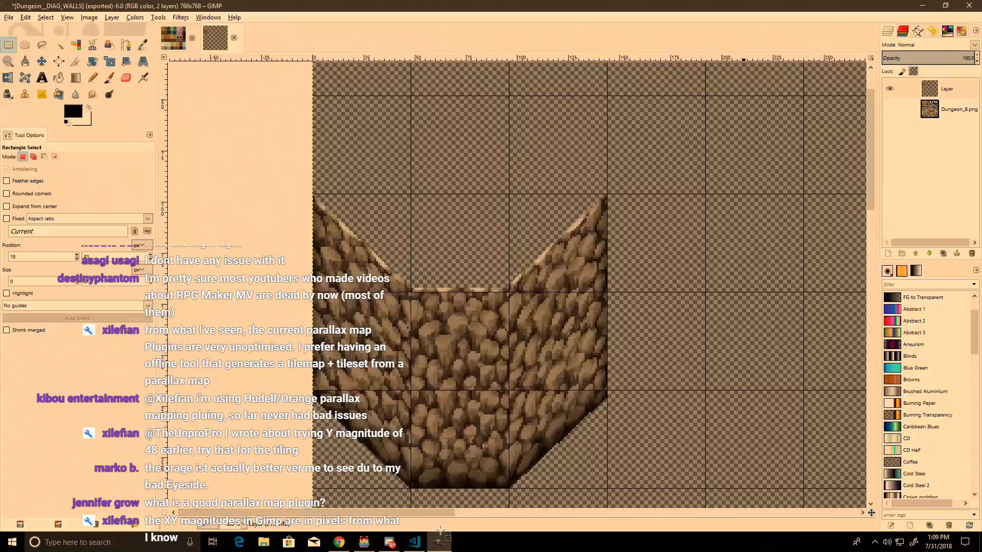
middle_drag(493, 381, 304, 355)
drag(324, 367, 224, 267)
key(ctrl+c)
key(ctrl+v)
drag(509, 305, 570, 304)
Step: Shear the pasted rock tile with a Y magnitude of 48
click(127, 61)
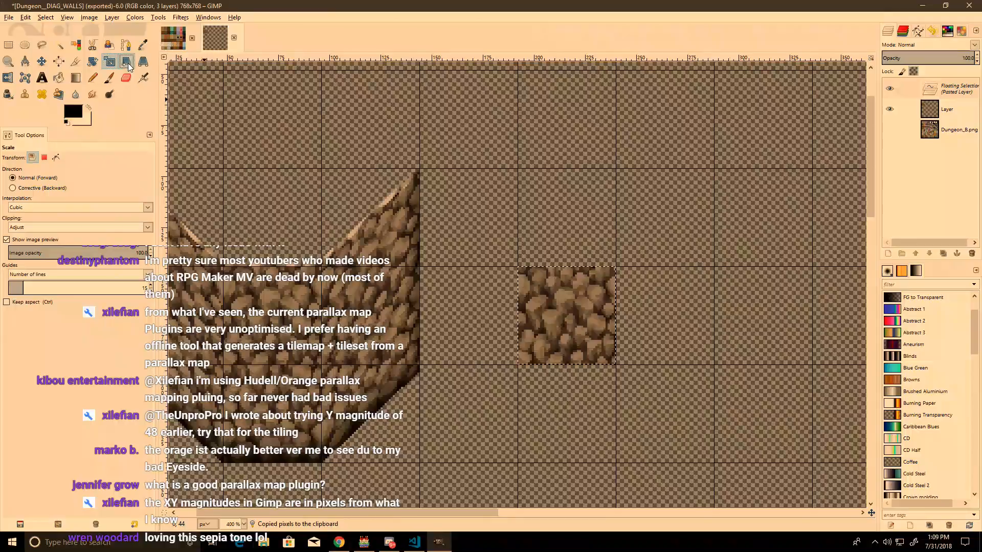
click(127, 63)
click(479, 290)
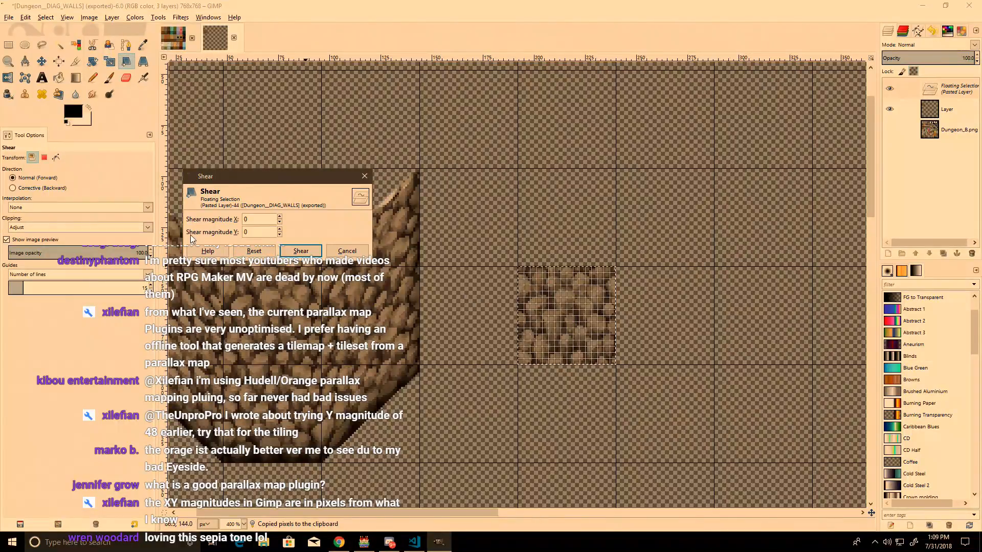
text(48)
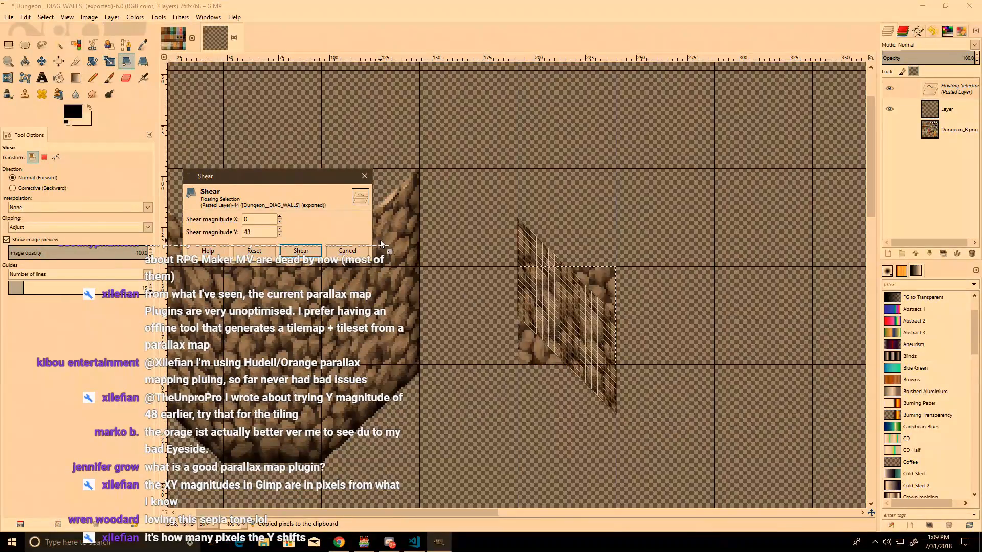
click(307, 251)
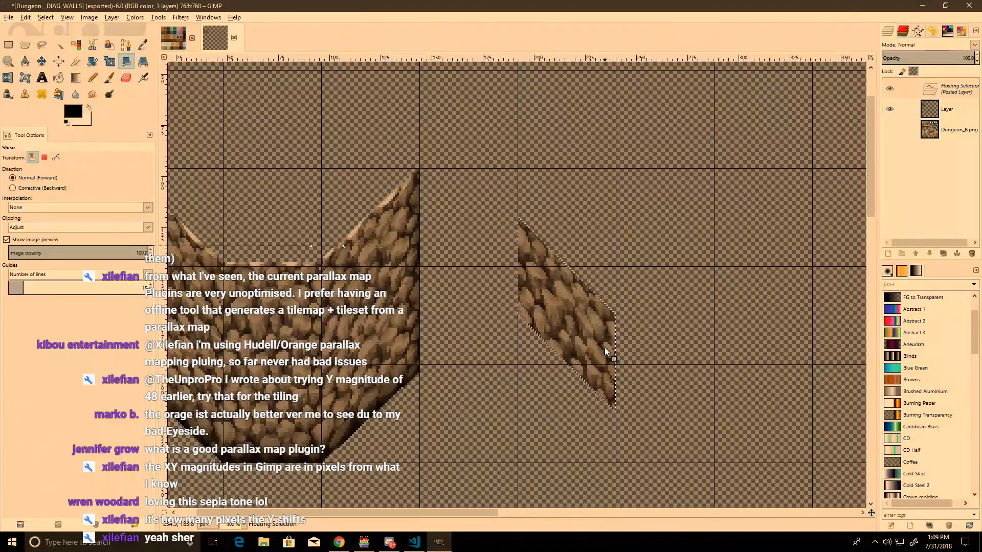
Step: Try positioning the sheared tile over the left wall section, and undo the moves
click(8, 45)
drag(532, 283, 268, 254)
middle_drag(268, 254, 599, 265)
ctrl+scroll(511, 265, up, 1)
drag(593, 264, 439, 307)
key(ctrl+z)
key(ctrl+z)
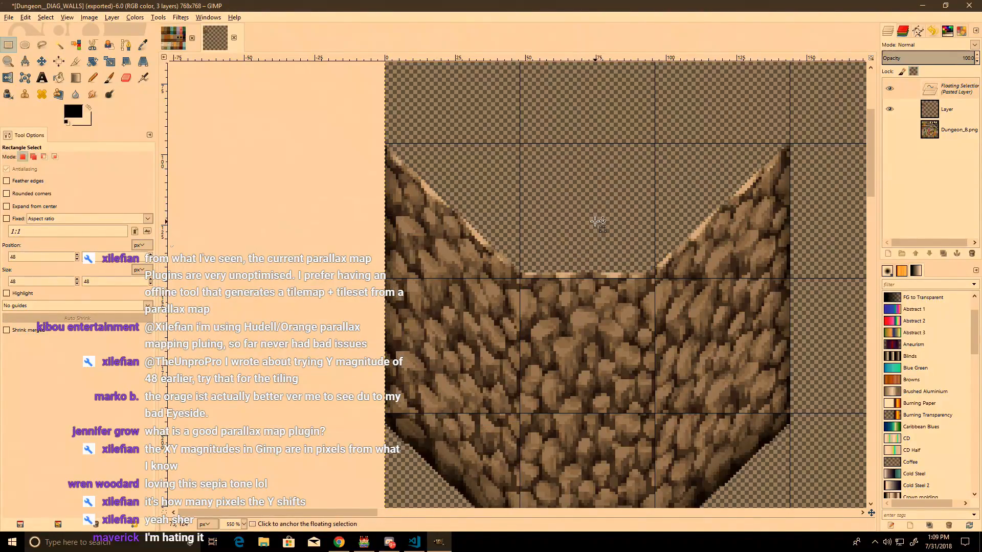
Step: Anchor the floating sheared tile, delete the leftover pixels beside the walls, and clear the selection
middle_drag(598, 224, 333, 219)
ctrl+scroll(599, 377, down, 2)
click(599, 377)
drag(760, 450, 602, 265)
key(Delete)
click(569, 344)
ctrl+scroll(495, 389, up, 1)
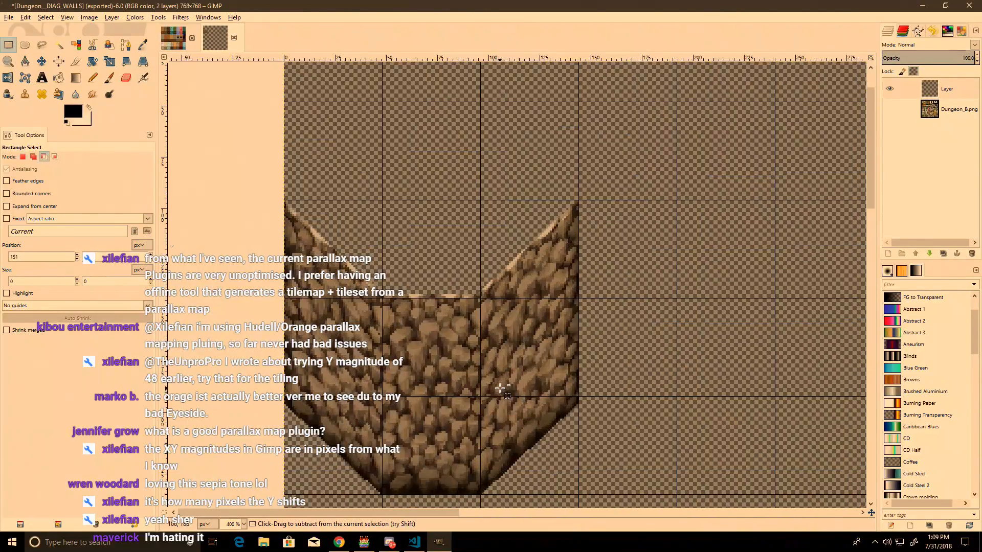
Step: Copy a 48 by 48 px tile from the right wall and paste copies in staggered adjoining columns to test its tiling
drag(571, 388, 477, 301)
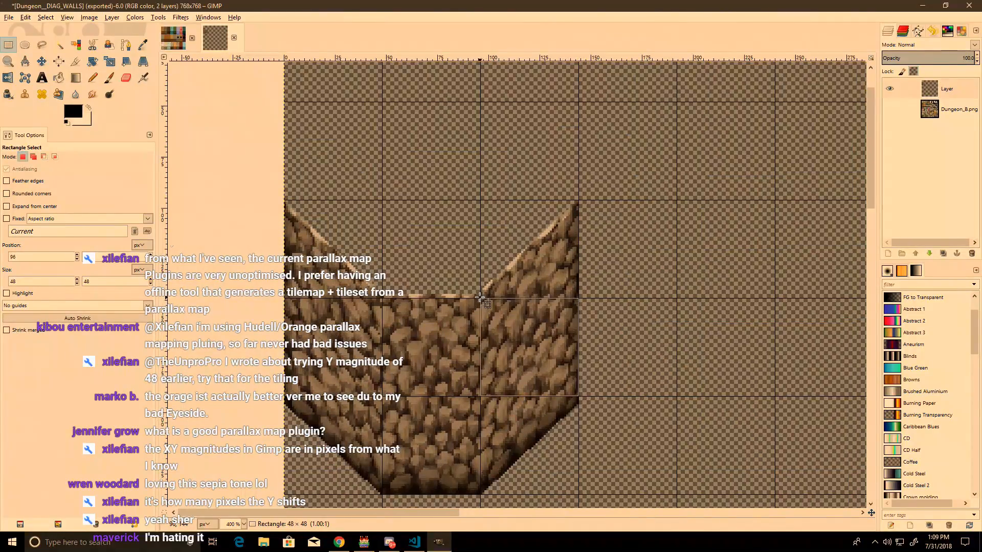
key(ctrl+c)
key(ctrl+v)
drag(550, 348, 733, 320)
middle_drag(733, 319, 326, 293)
drag(326, 294, 522, 227)
key(ctrl+v)
drag(520, 332, 412, 420)
click(565, 322)
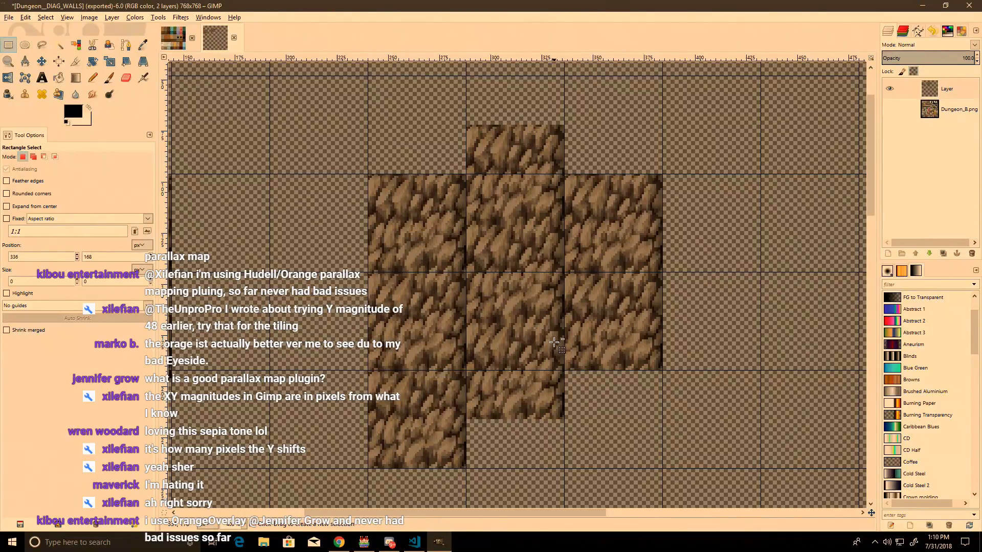
Step: Hide the grid and examine the seams between the pasted test tiles and the existing walls
ctrl+scroll(430, 338, down, 3)
ctrl+scroll(485, 301, up, 2)
click(46, 17)
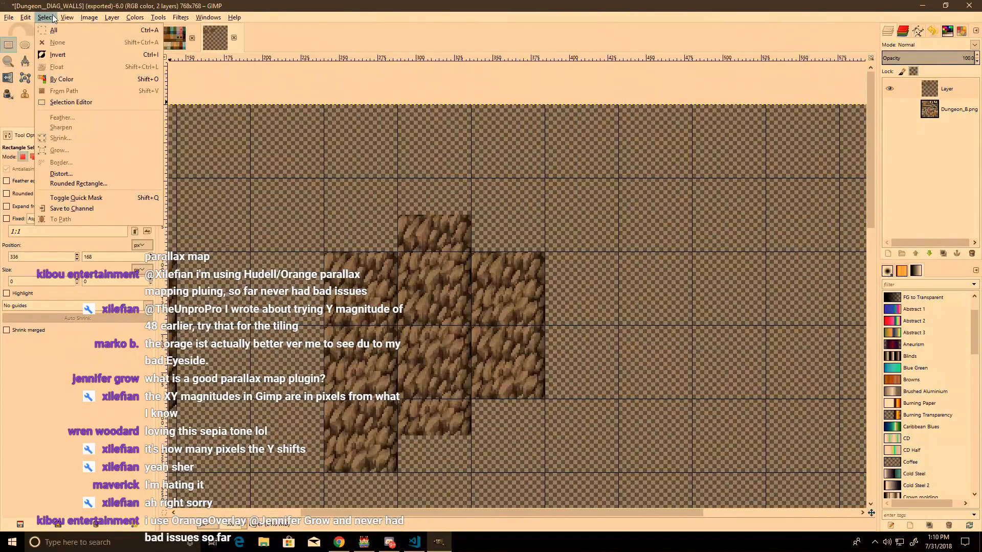
mouse_move(67, 18)
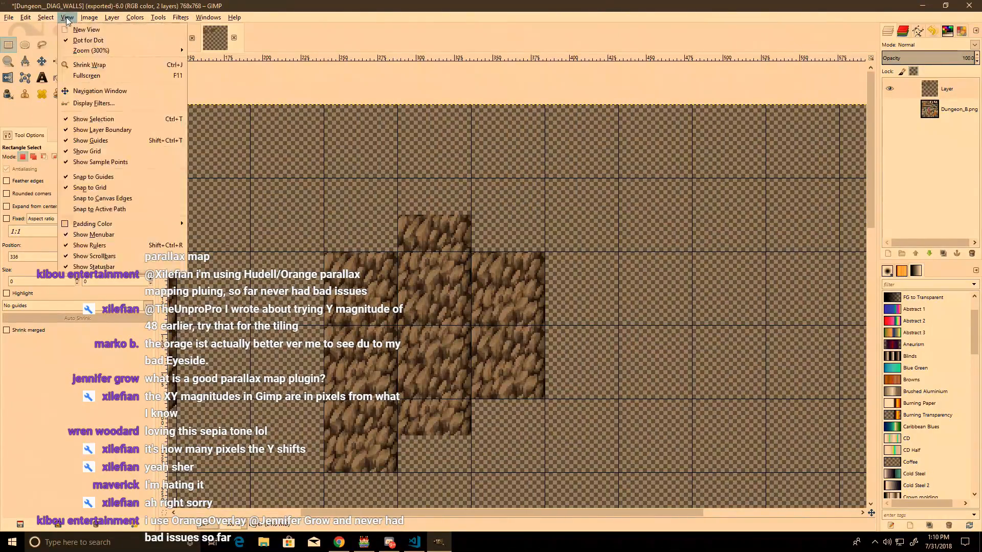
click(95, 152)
ctrl+scroll(505, 372, down, 2)
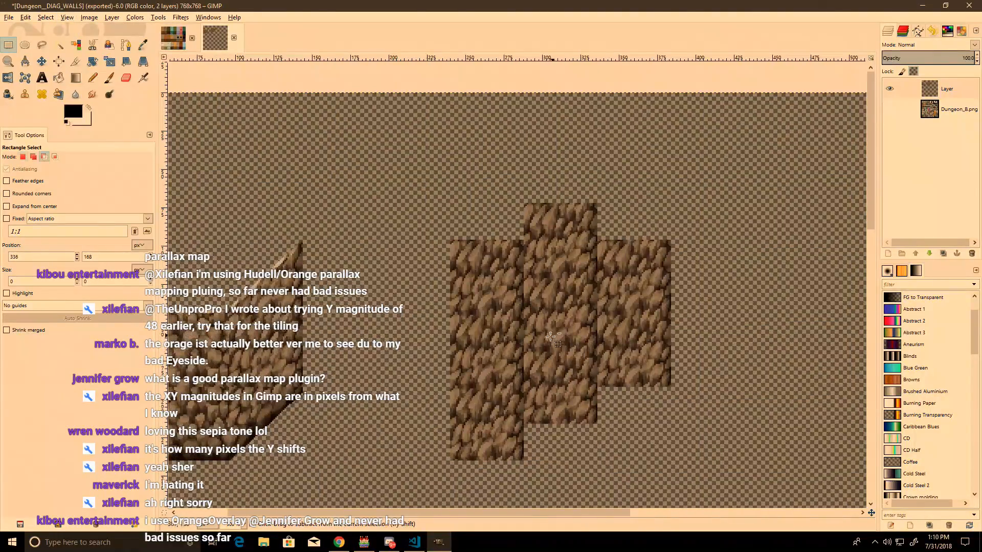
ctrl+scroll(444, 360, up, 2)
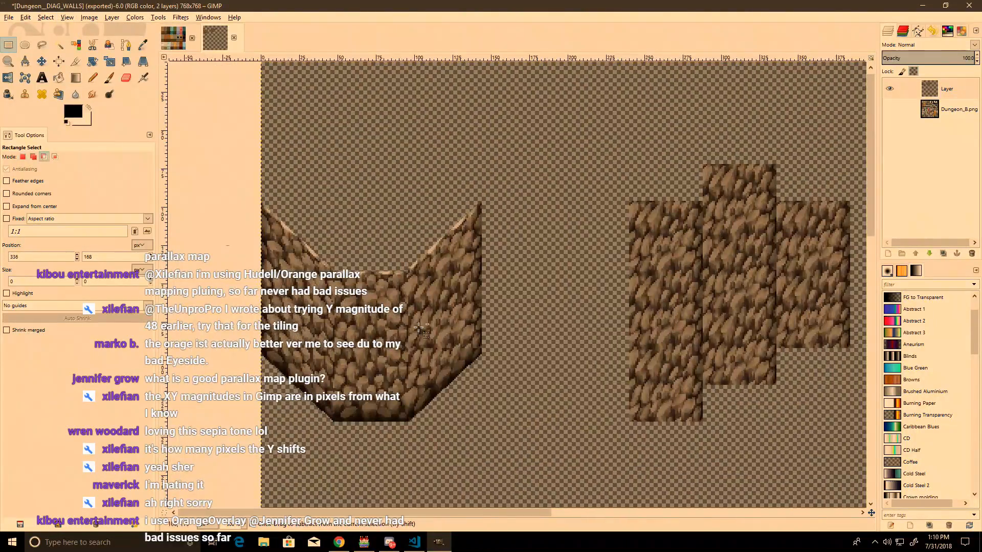
Step: Undo all the pasted test tiles and anchor the remaining floating selection
key(ctrl+z)
key(ctrl+z)
key(ctrl+z)
key(ctrl+z)
key(ctrl+z)
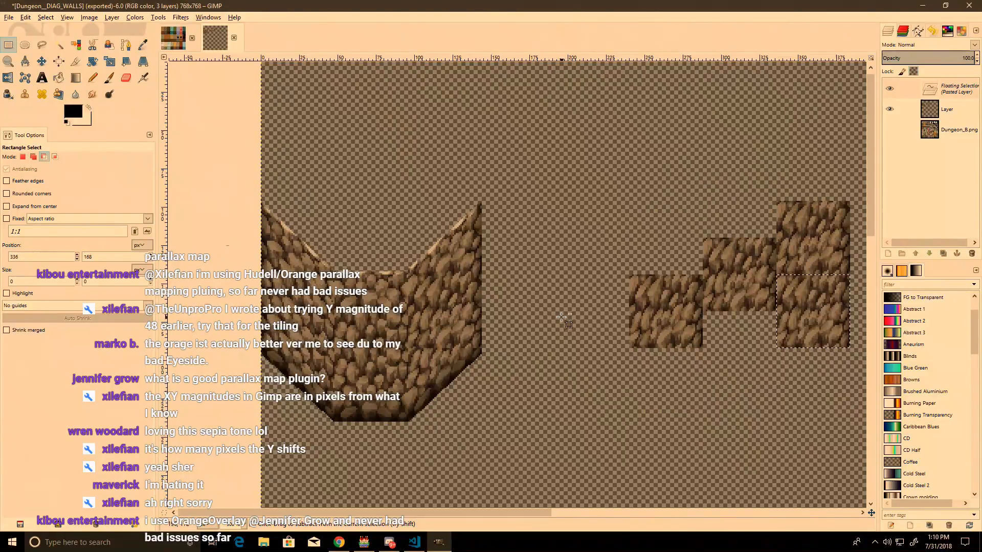
key(ctrl+v)
key(ctrl+z)
key(ctrl+z)
key(ctrl+z)
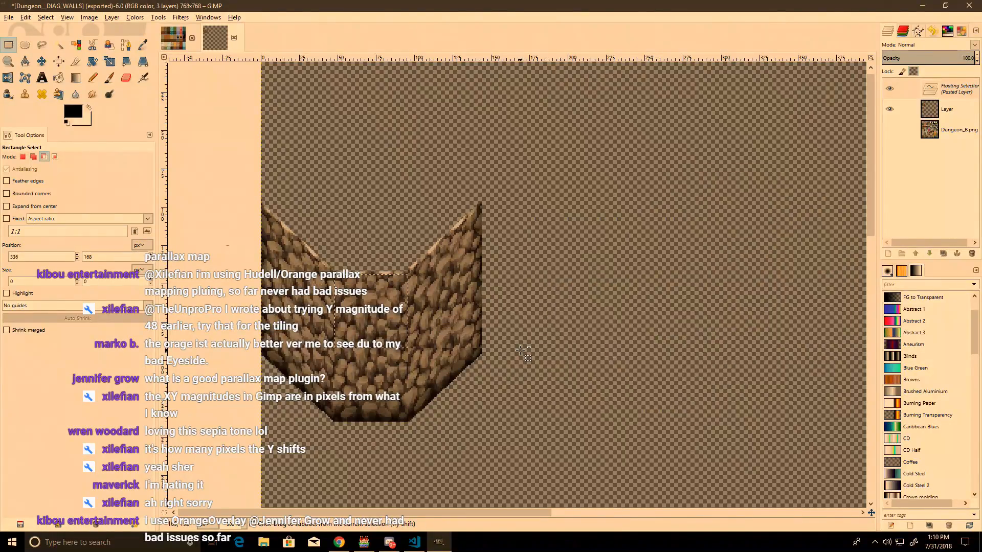
click(522, 352)
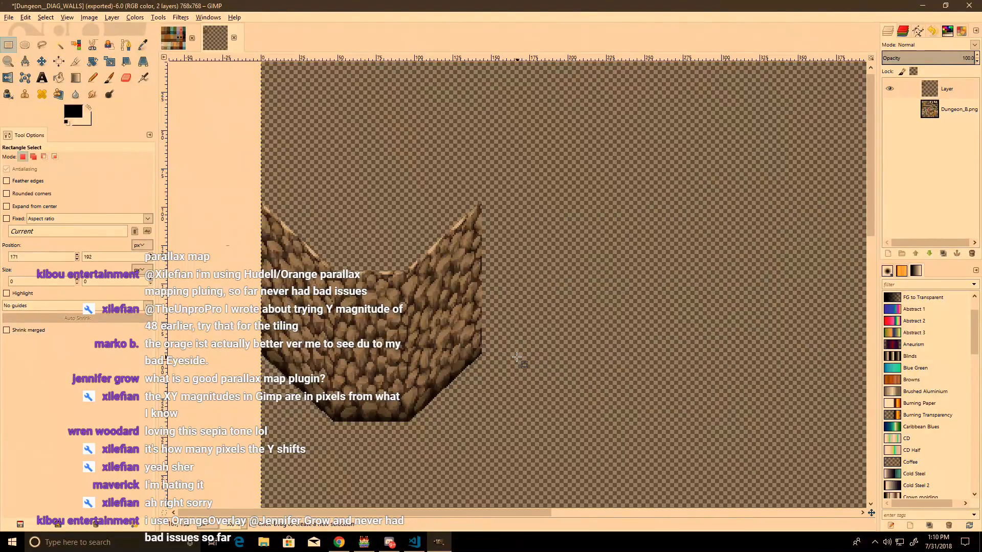
Step: Move the rimmed top row of the wall up one 48 px tile, anchor it, and show the grid again
ctrl+scroll(428, 346, up, 2)
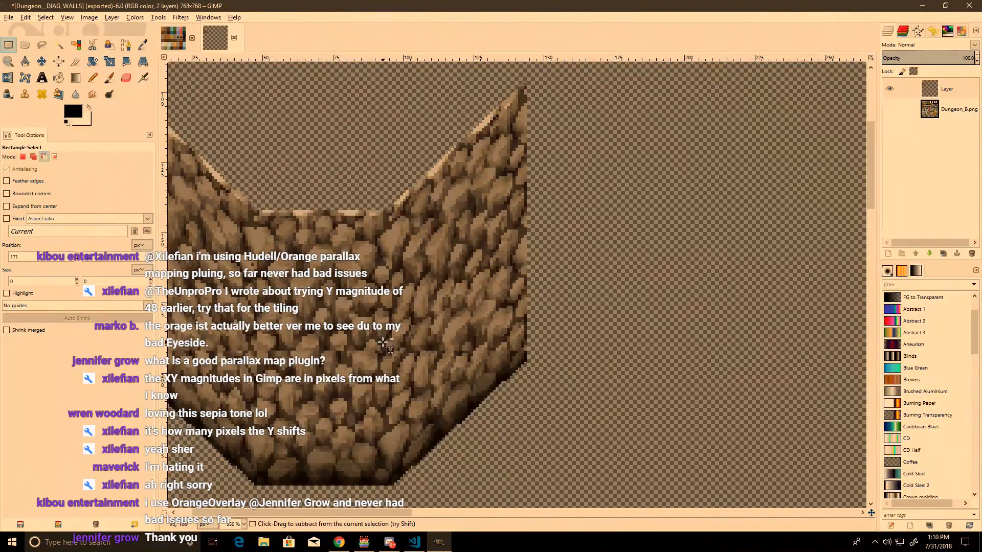
key(ctrl+v)
key(ctrl+h)
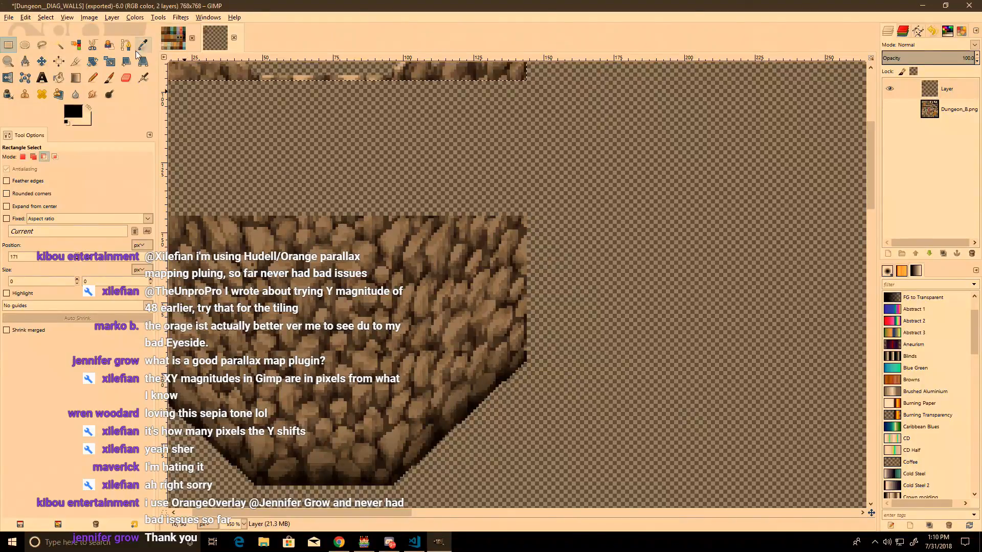
click(67, 17)
click(102, 153)
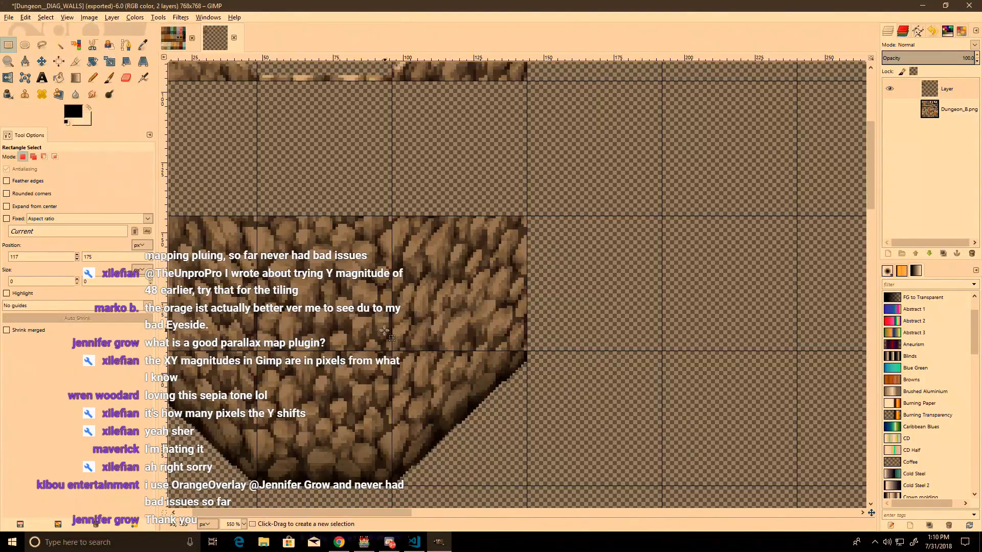
Step: Copy the 48 by 48 px straight wall tile at 48, 144 and paste it into an empty grid cell beside the walls
key(ctrl+c)
scroll(511, 327, right, 10)
scroll(511, 327, up, 3)
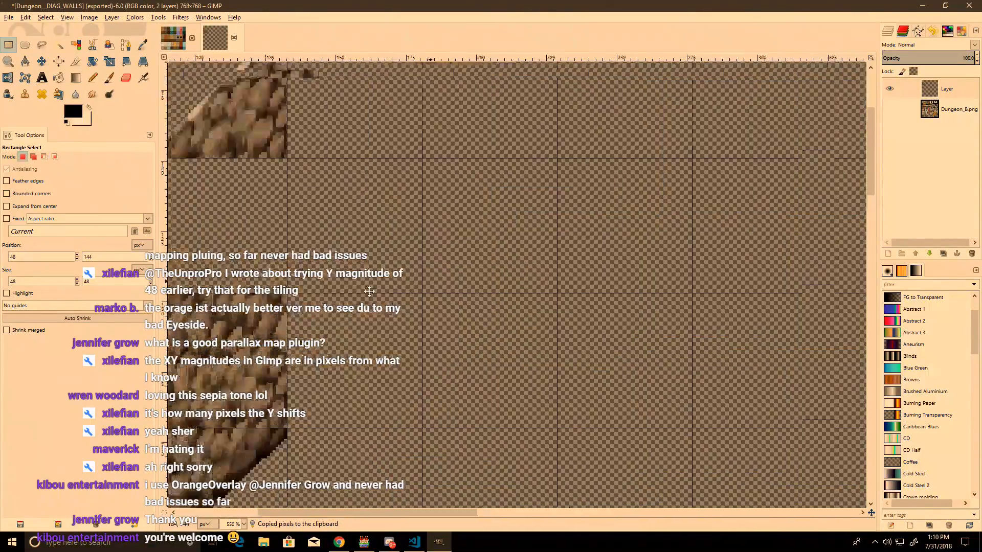
scroll(586, 300, right, 2)
key(ctrl+v)
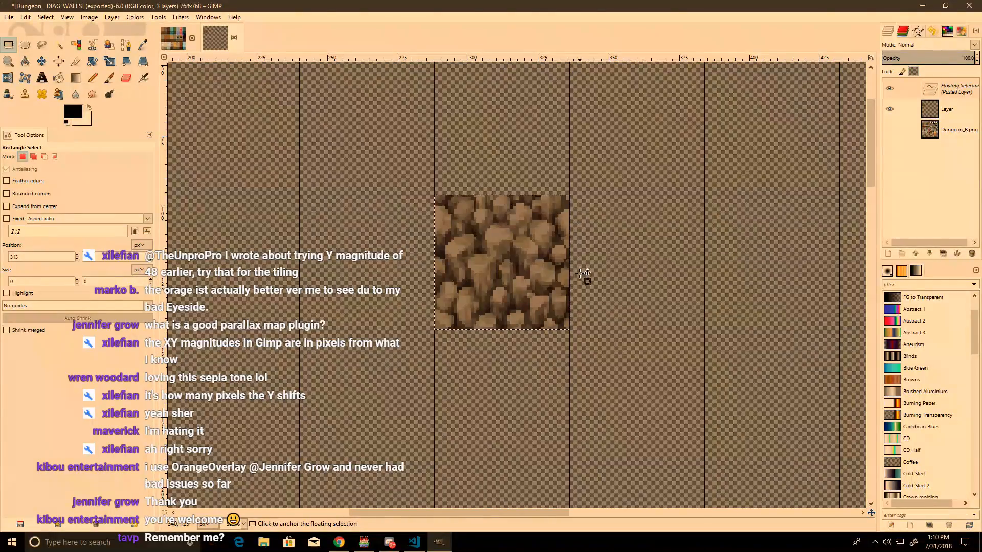
Step: Duplicate the pasted rock tile and place the copy in the adjoining grid cell on its right
ctrl+scroll(495, 384, down, 1)
key(ctrl+c)
ctrl+scroll(450, 317, up, 3)
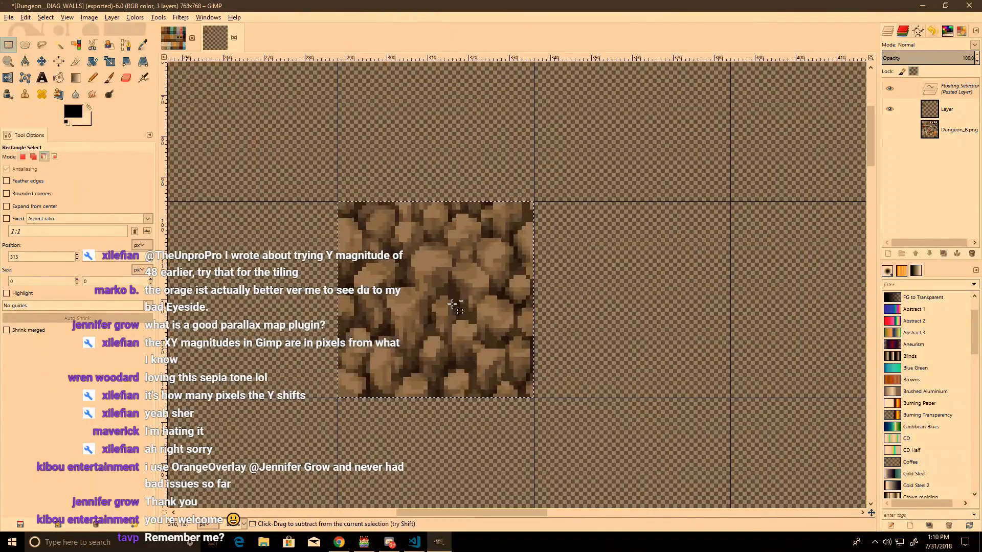
drag(434, 297, 630, 296)
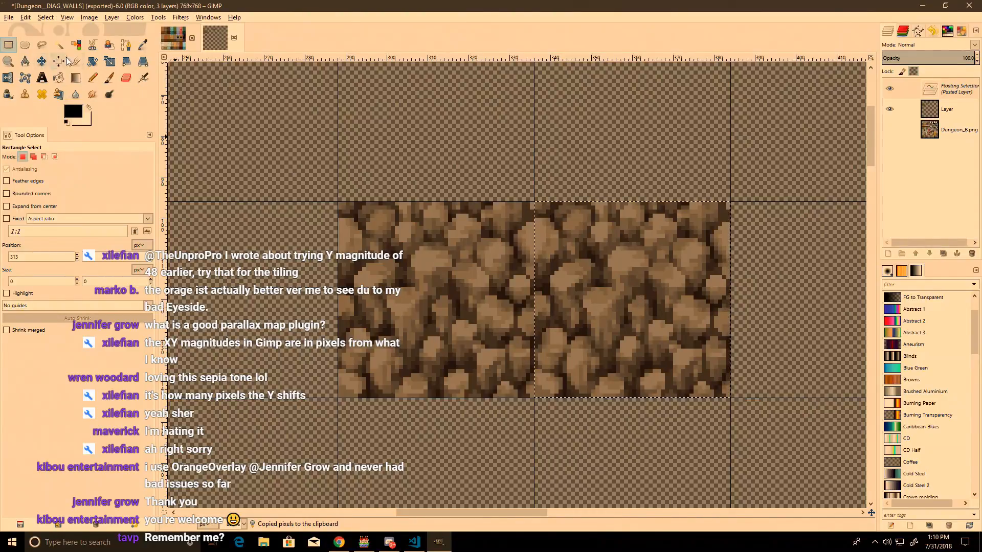
Step: Shear the duplicate tile with a Y magnitude of -48 and move it up about 23 px to meet the straight tile
click(130, 60)
click(275, 264)
double_click(258, 232)
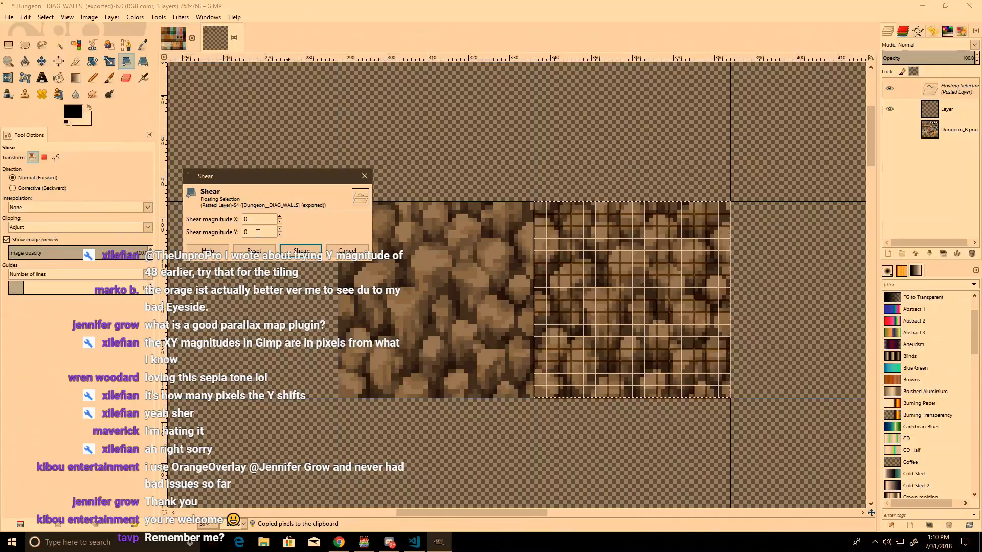
text(48)
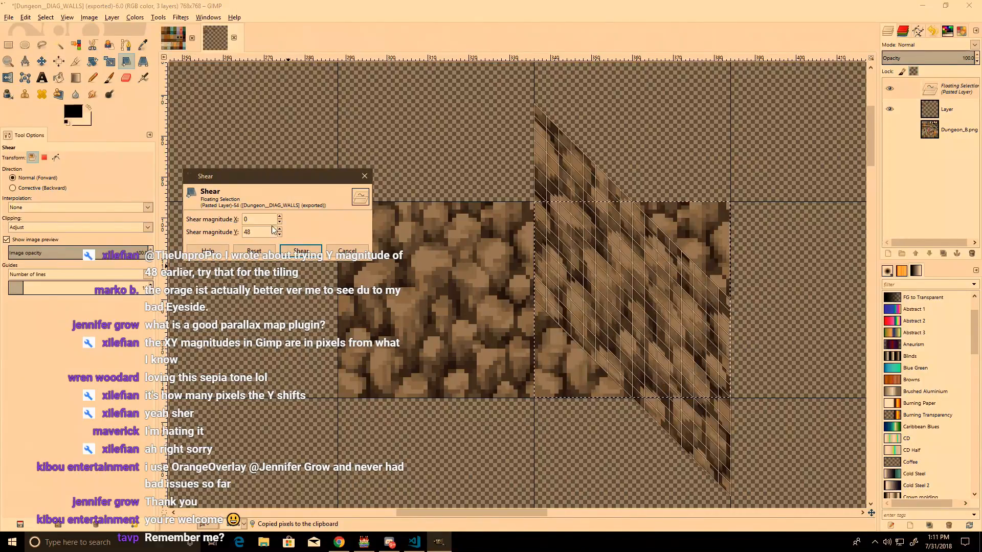
key(Home)
text(-)
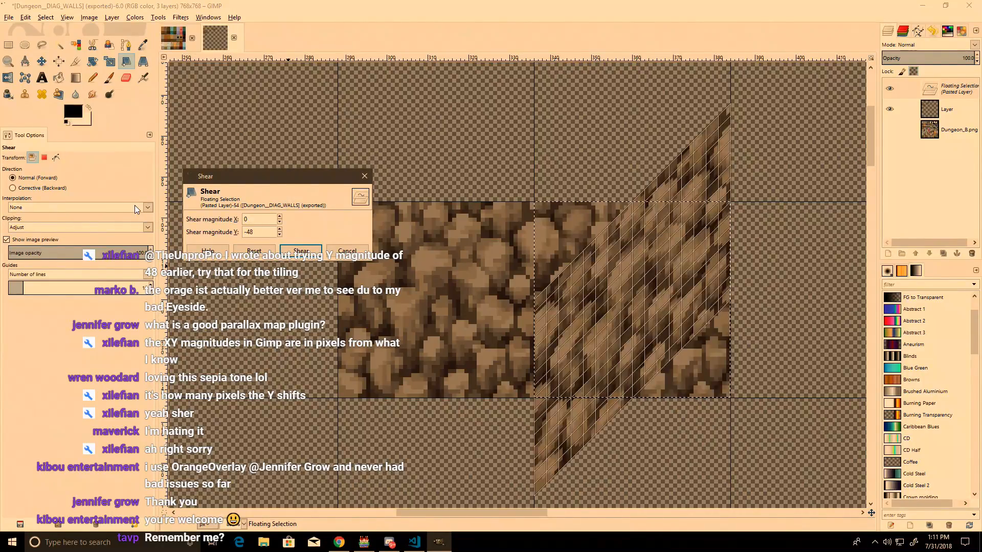
click(300, 251)
click(8, 45)
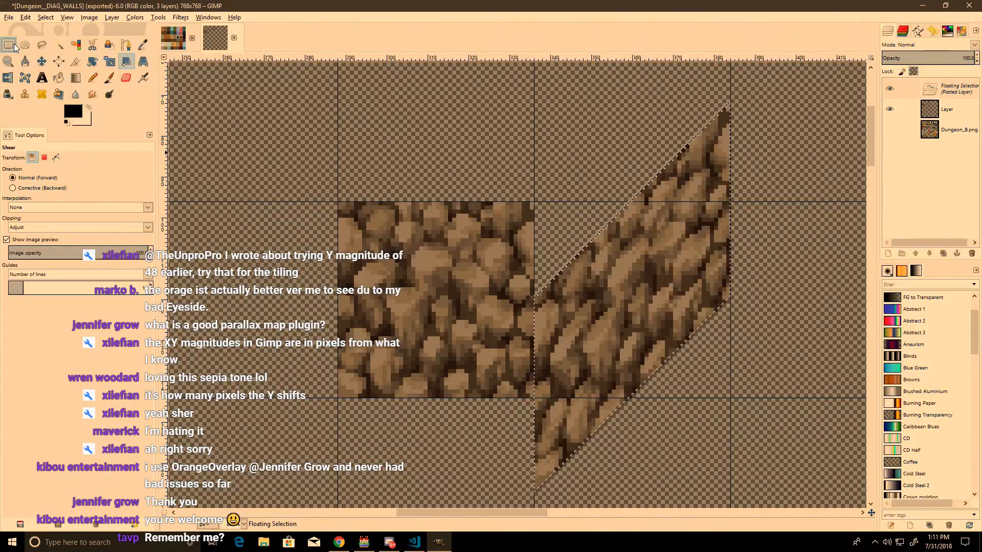
drag(633, 322, 633, 228)
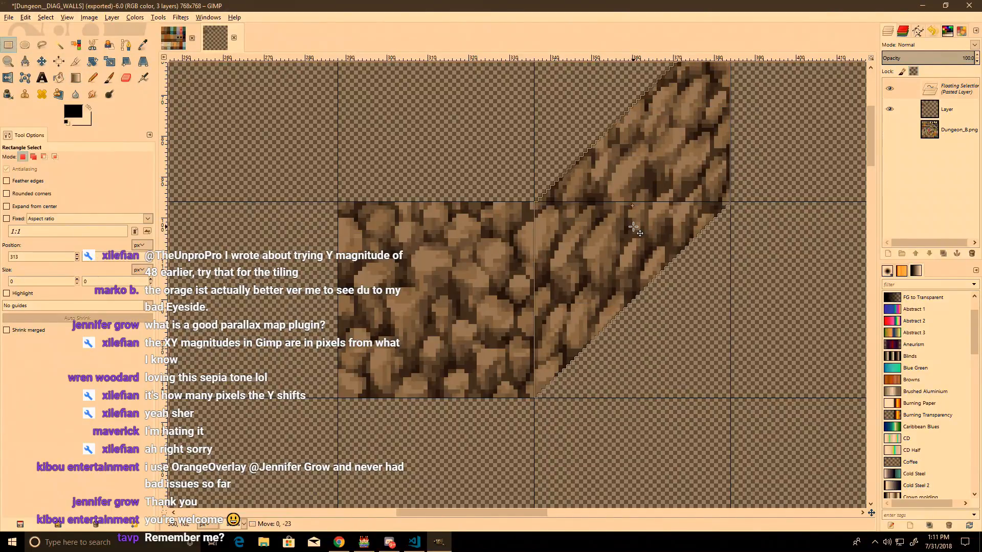
Step: Anchor the sheared rock tile against the straight wall tile
middle_drag(620, 226, 552, 351)
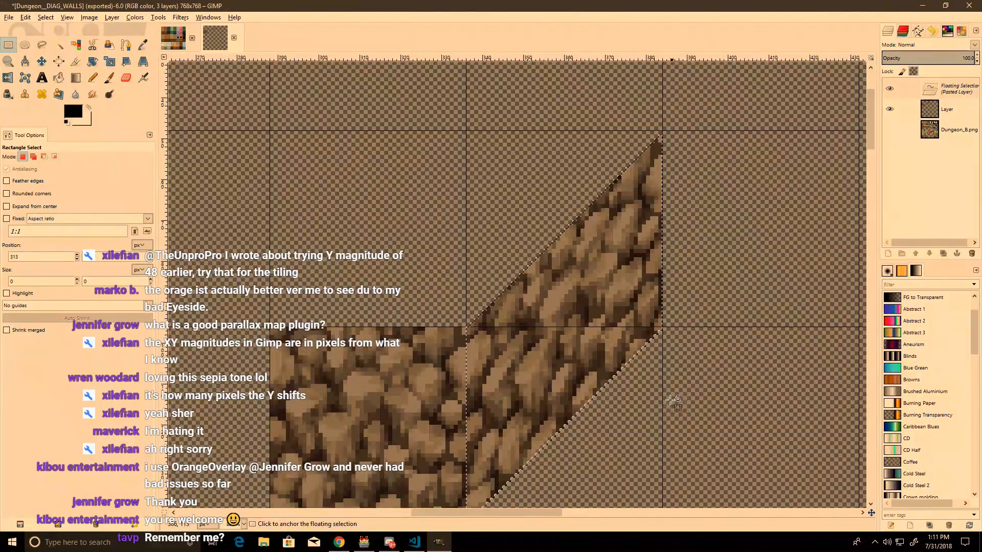
scroll(675, 388, down, 2)
scroll(645, 415, left, 3)
click(628, 434)
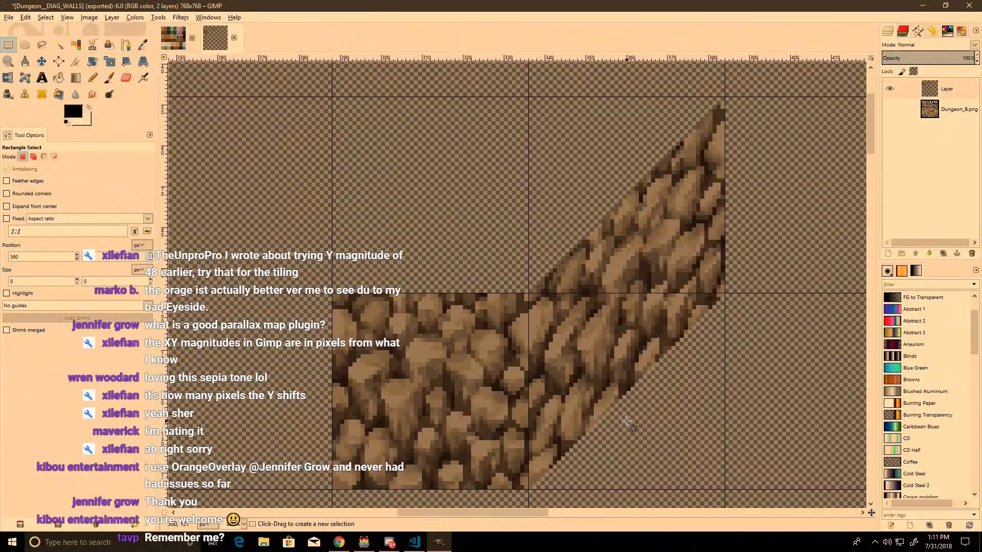
click(339, 542)
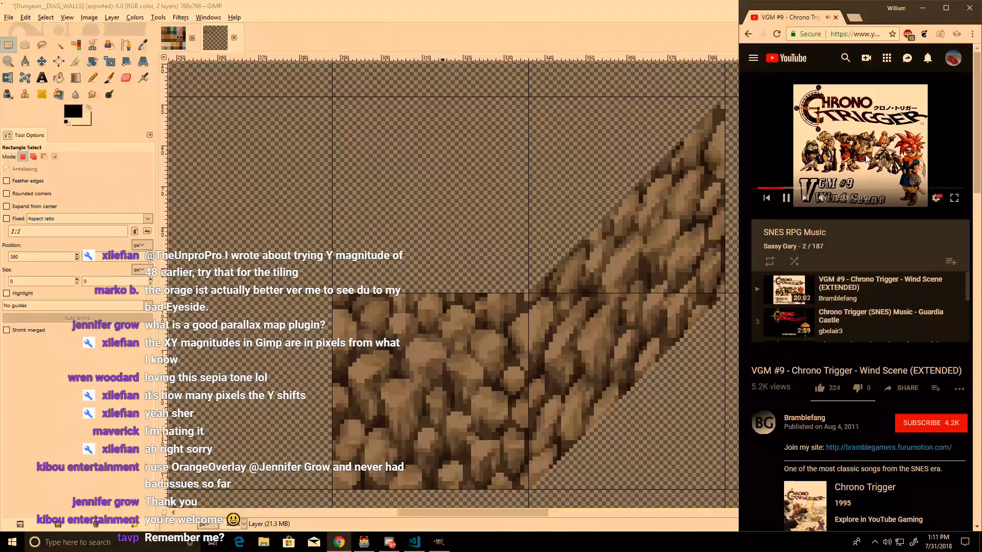
click(548, 146)
scroll(548, 145, left, 2)
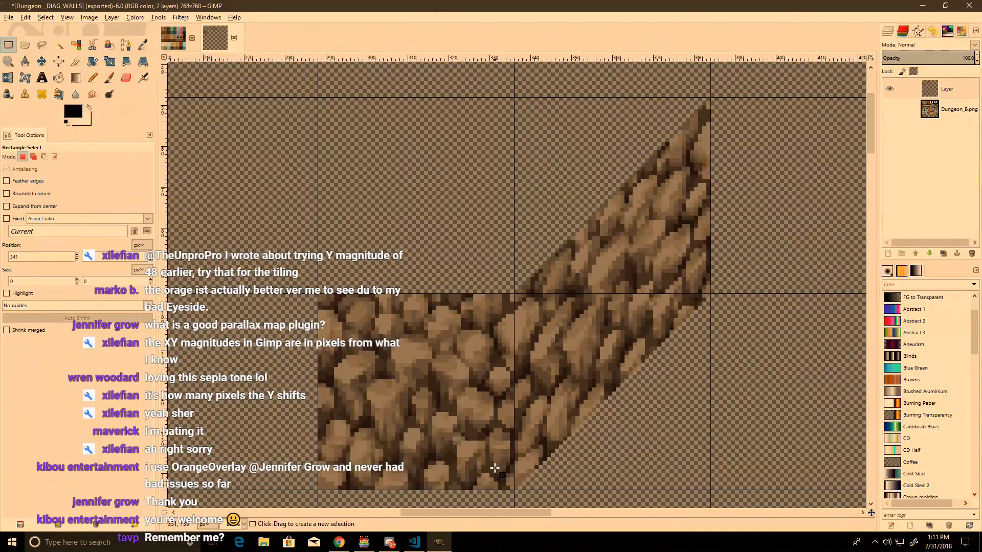
Step: Copy the 48 by 96 px area holding the sheared wall, paste it, and flip the copy horizontally
scroll(614, 358, left, 3)
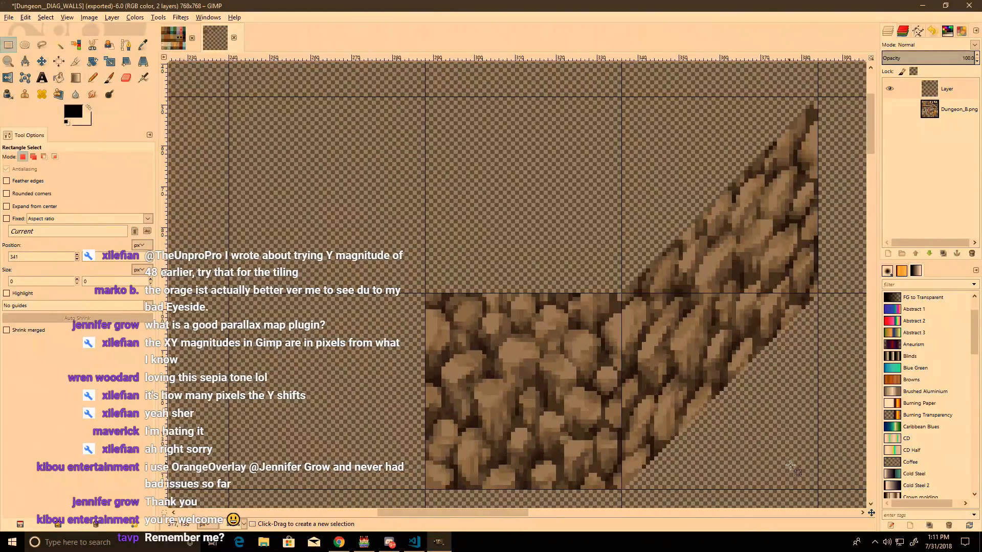
drag(817, 490, 621, 98)
key(ctrl+c)
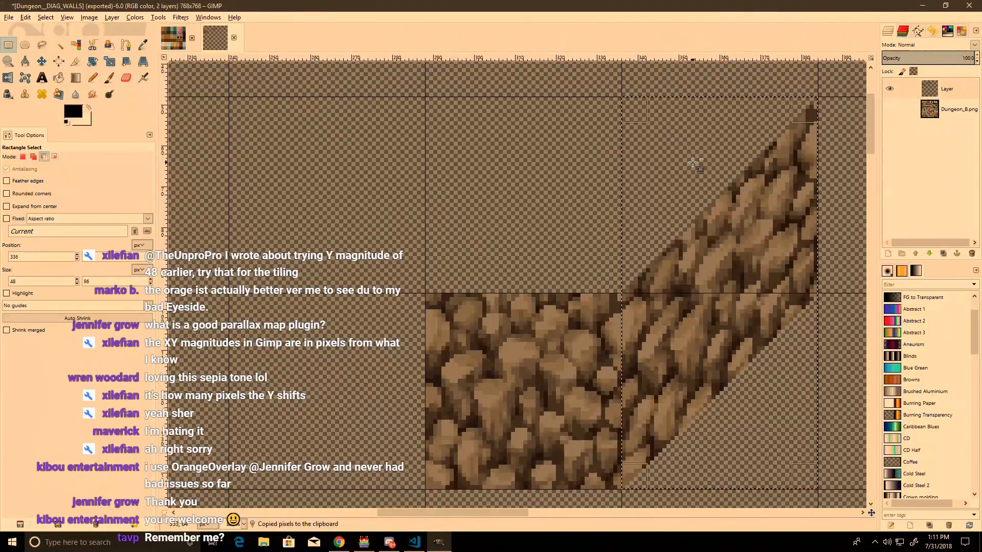
key(ctrl+v)
key(shift+f)
click(406, 226)
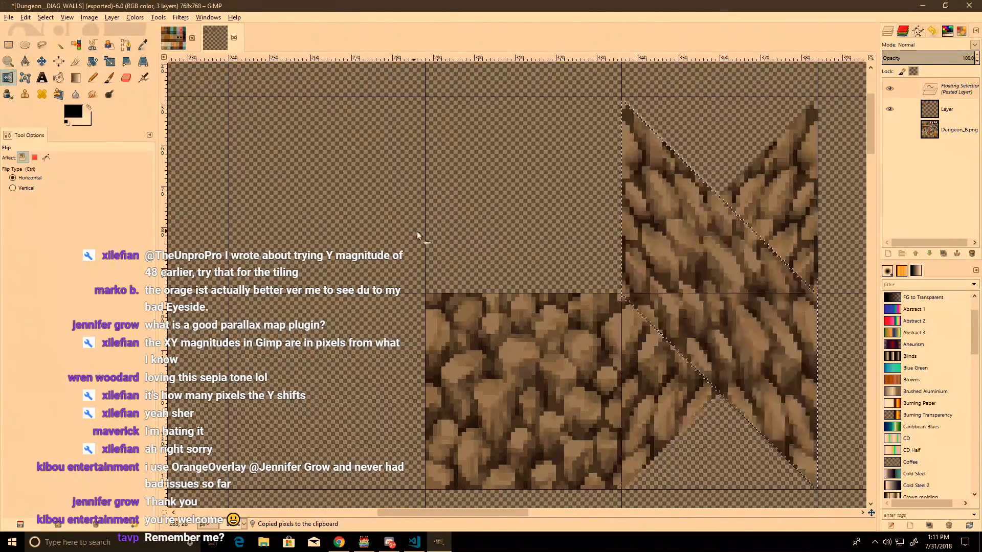
Step: Place the flipped angled wall on the opposite side of the straight tile, mirroring the sheared one, and anchor it
key(r)
ctrl+alt+drag(681, 271, 283, 264)
click(492, 191)
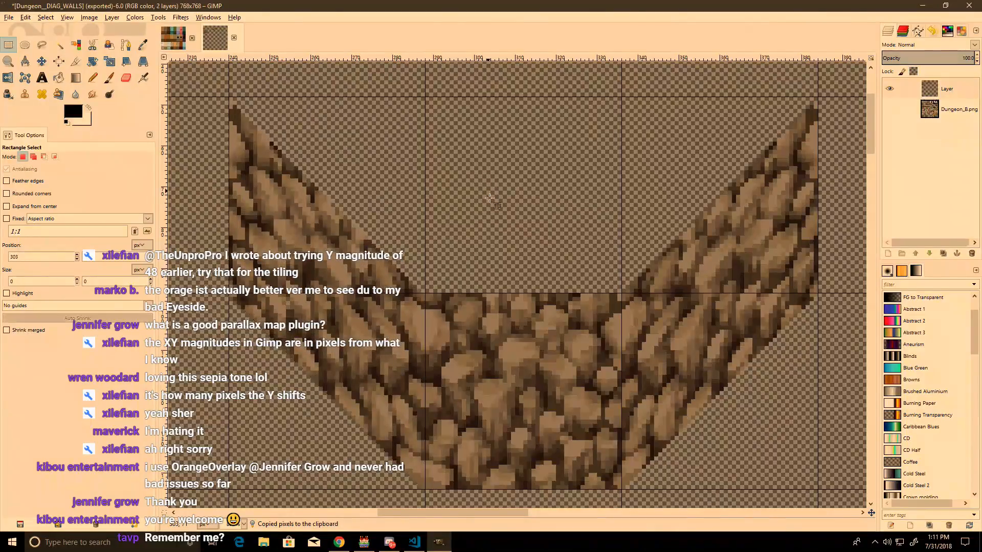
Step: Copy the whole three-tile wall section with a 185 by 140 px selection and paste a duplicate lower down over it
ctrl+scroll(494, 303, down, 2)
ctrl+scroll(528, 306, up, 2)
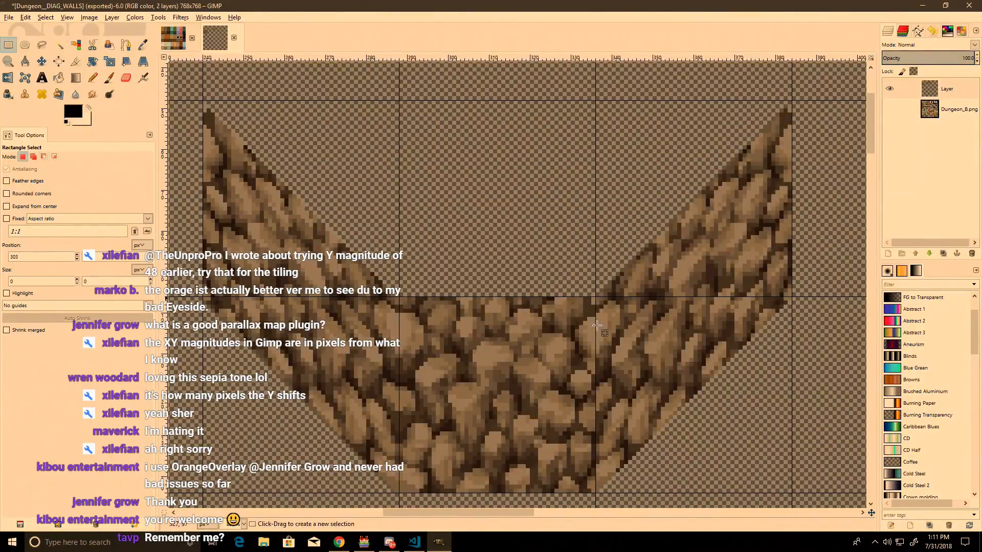
ctrl+scroll(543, 299, down, 2)
drag(617, 413, 238, 128)
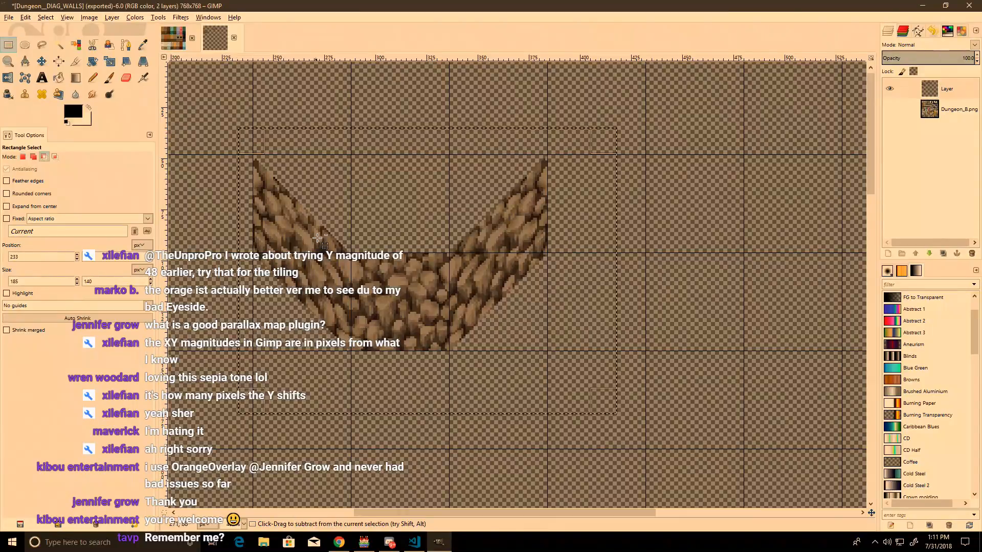
key(ctrl+c)
key(ctrl+v)
drag(315, 233, 329, 269)
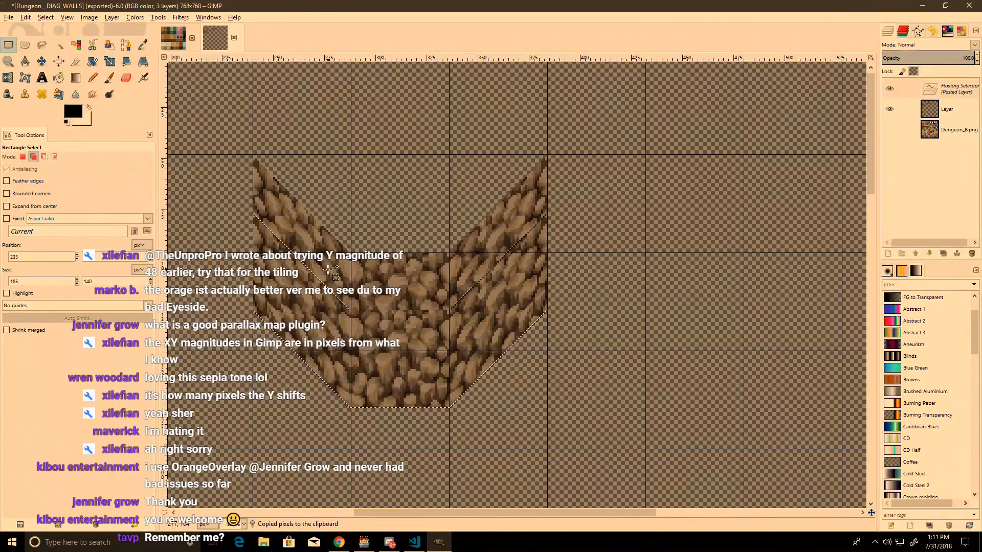
Step: Nudge the duplicated wall section into line one 48 px tile below the original and anchor it
ctrl+scroll(258, 244, up, 3)
key(Down)
key(Down)
key(Down)
key(Down)
key(Down)
key(Down)
key(Up)
key(Up)
key(Up)
key(Up)
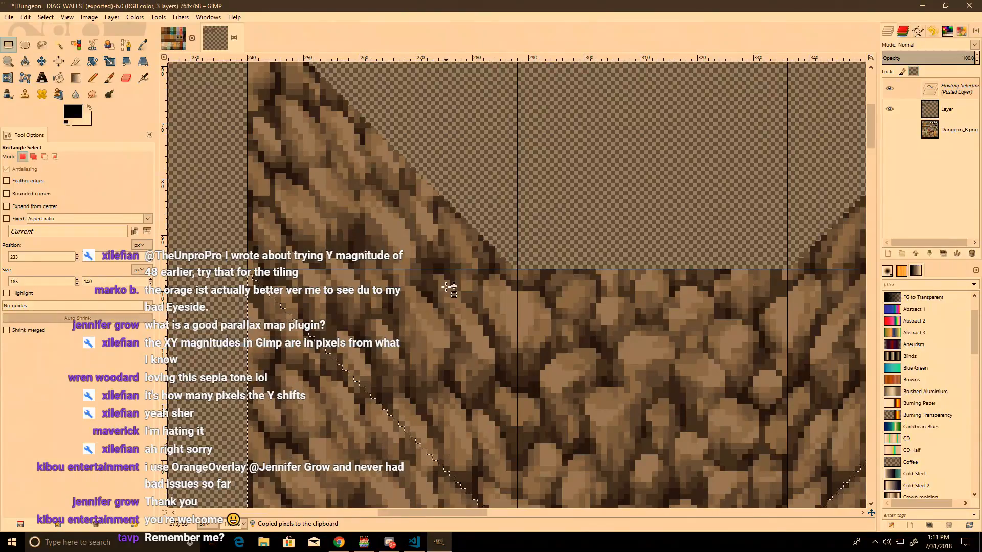
click(446, 287)
Step: Delete the old wall body beneath the rimmed top row and clear the selection
ctrl+scroll(446, 286, down, 4)
middle_drag(483, 336, 701, 329)
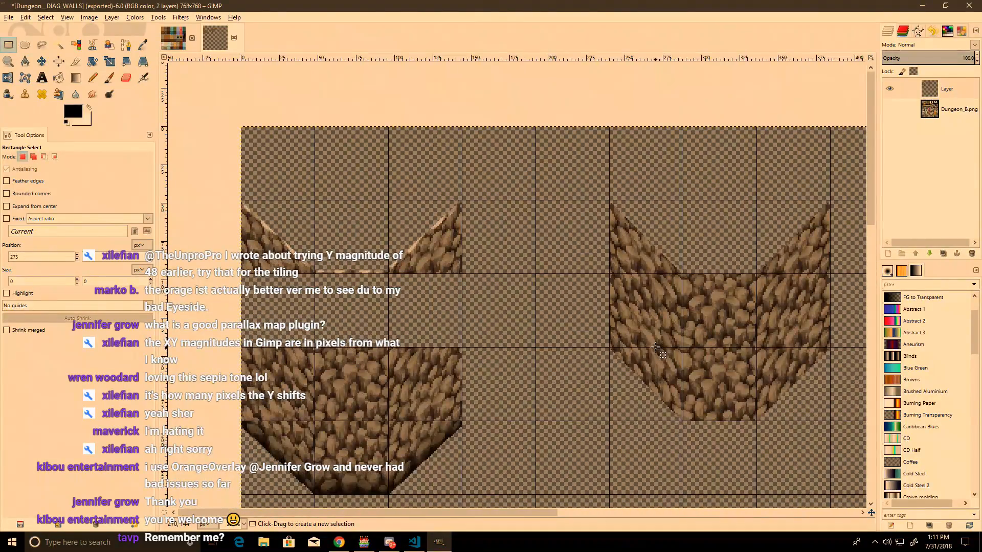
middle_drag(660, 365, 583, 494)
drag(579, 492, 253, 309)
key(Delete)
drag(453, 263, 455, 263)
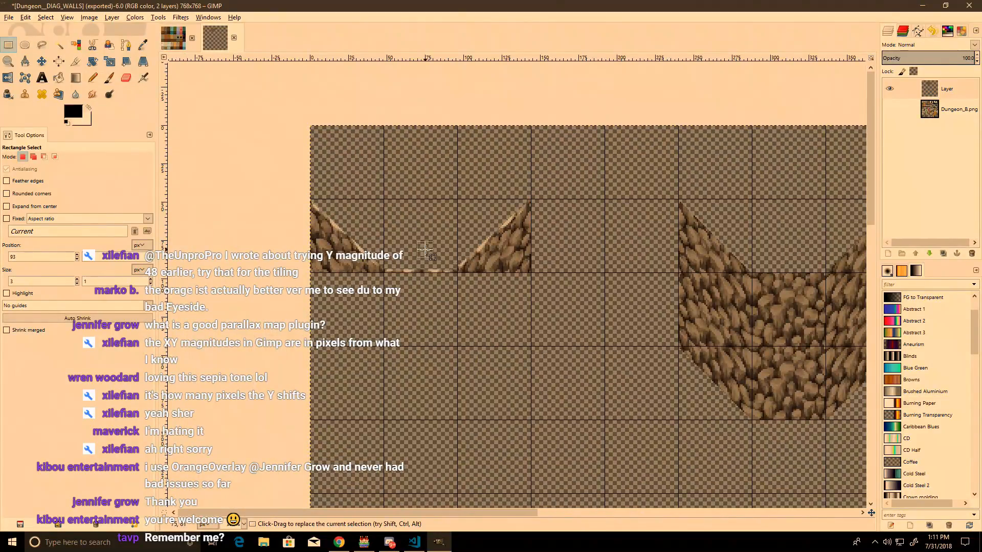
click(425, 250)
Step: Copy the old wall's middle rim tile and paste its highlighted strip above the new straight tile and in the adjoining cell on its right
ctrl+scroll(427, 253, up, 4)
drag(486, 302, 289, 102)
key(ctrl+c)
scroll(208, 335, right, 5)
scroll(208, 335, right, 10)
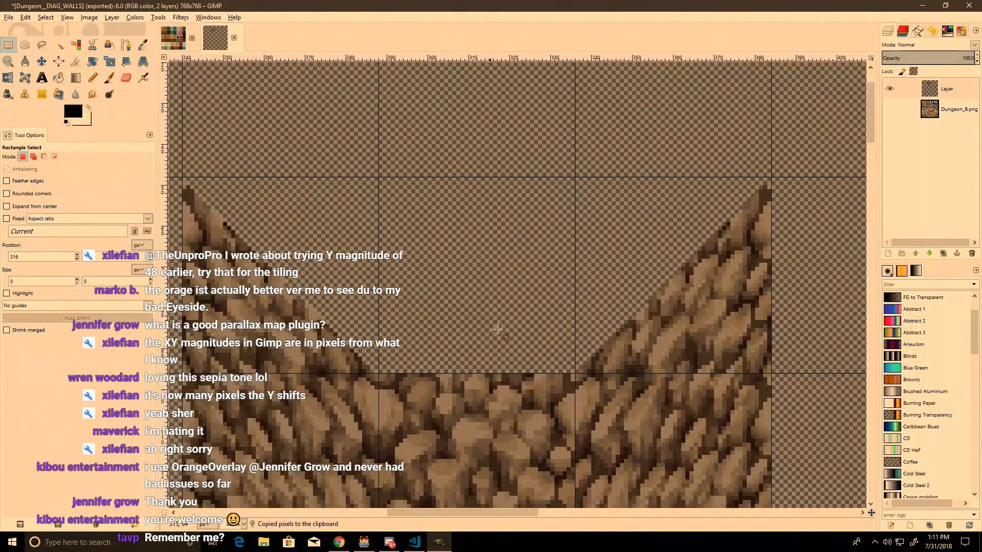
key(ctrl+v)
drag(504, 379, 657, 369)
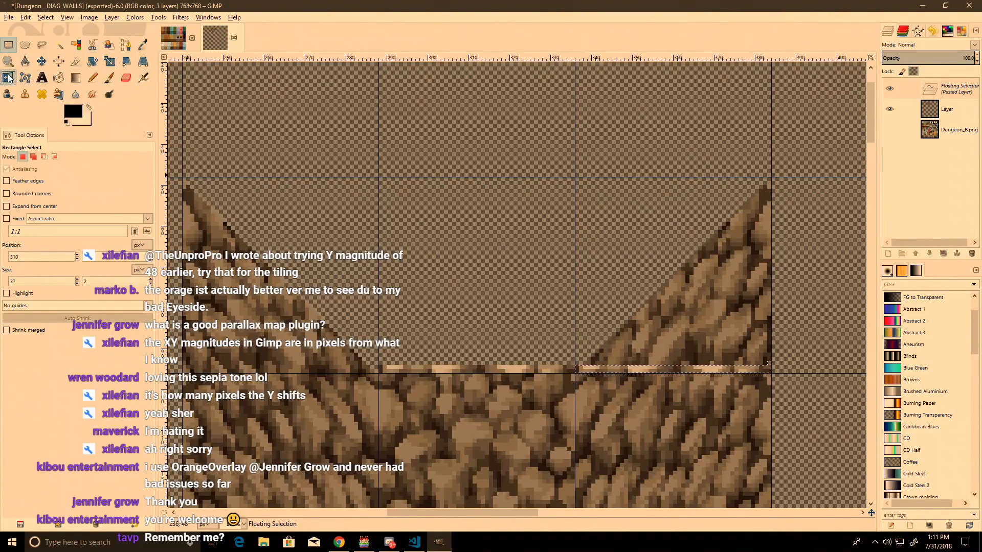
Step: Shear the floating rim strip vertically so it rises at the same angle as the right wall
key(shift+r)
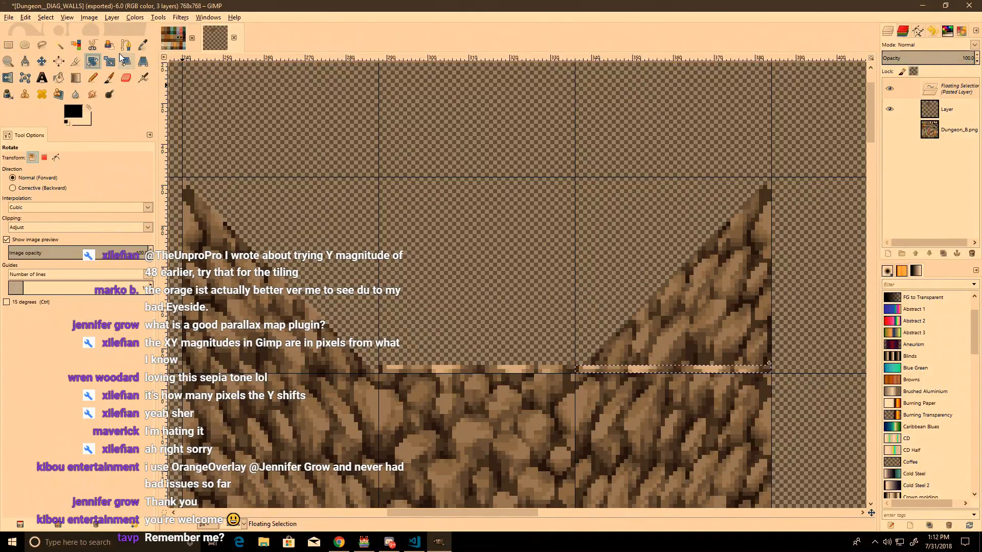
click(127, 62)
click(488, 168)
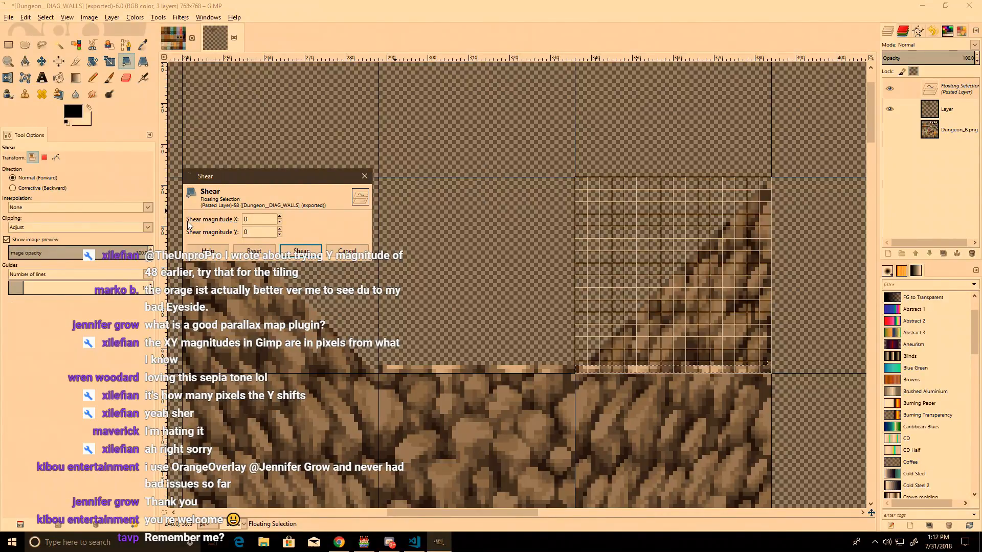
click(288, 251)
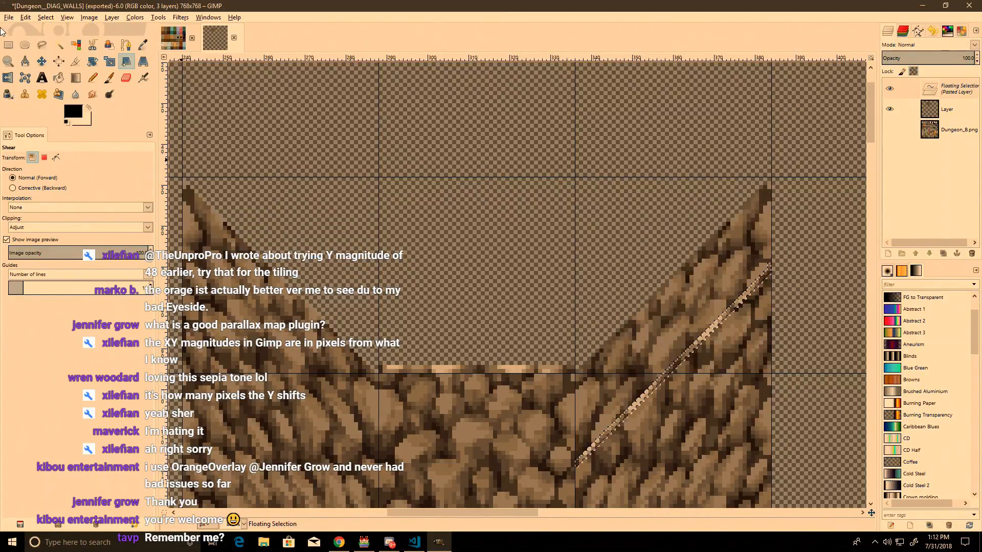
Step: Move the sheared rim strip up 24 px onto the right wall's sloping top edge and anchor it
key(r)
drag(663, 372, 662, 273)
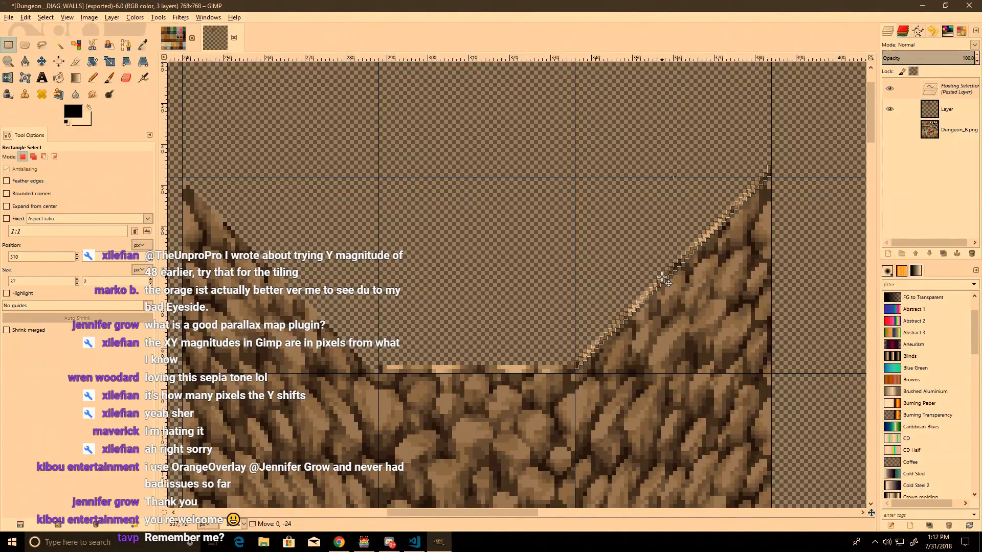
ctrl+scroll(603, 345, up, 4)
click(559, 347)
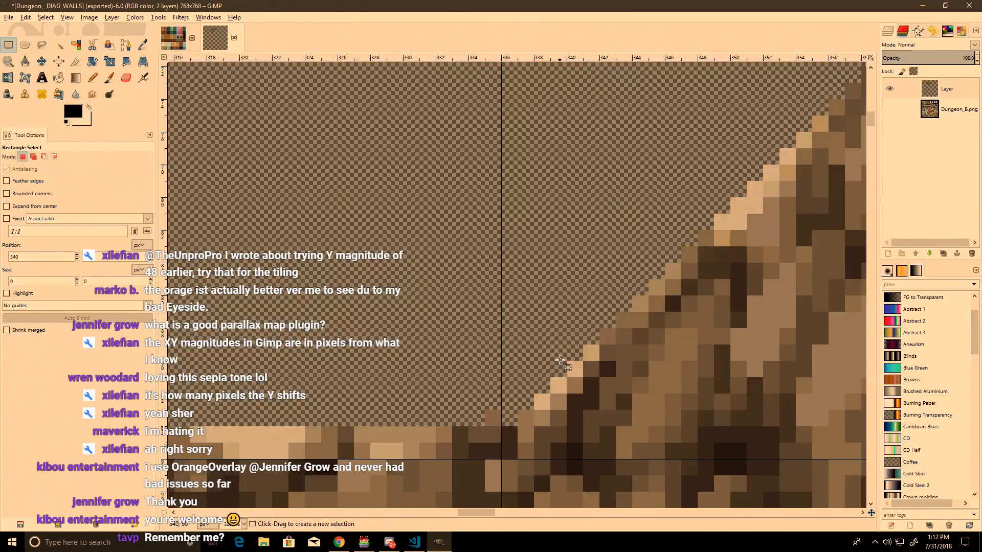
Step: Paste another rim strip and shear it vertically to match the left wall's opposite slope
ctrl+scroll(559, 347, down, 3)
key(ctrl+v)
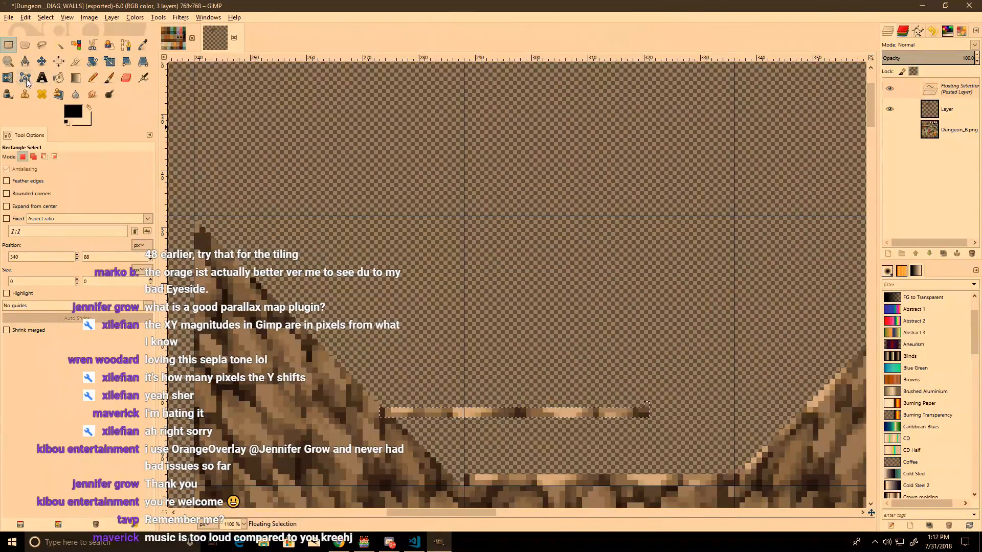
click(126, 62)
click(389, 207)
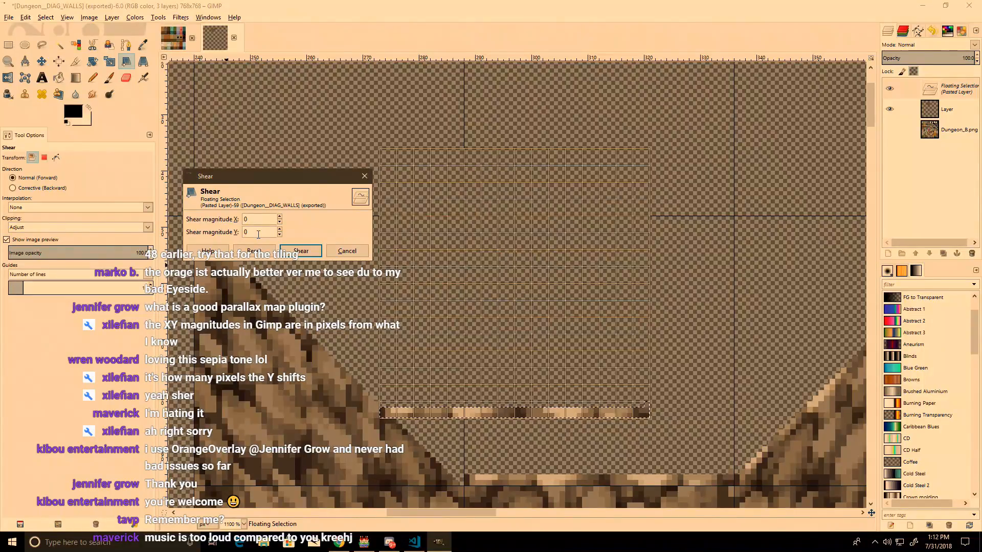
click(300, 250)
Step: Move the sheared rim strip onto the left wall's sloping top edge and anchor it
key(r)
drag(276, 244, 220, 239)
click(348, 222)
Step: Clear the 219 by 36 px strip directly above the wall's two peaks and remove the selection
ctrl+scroll(362, 301, down, 3)
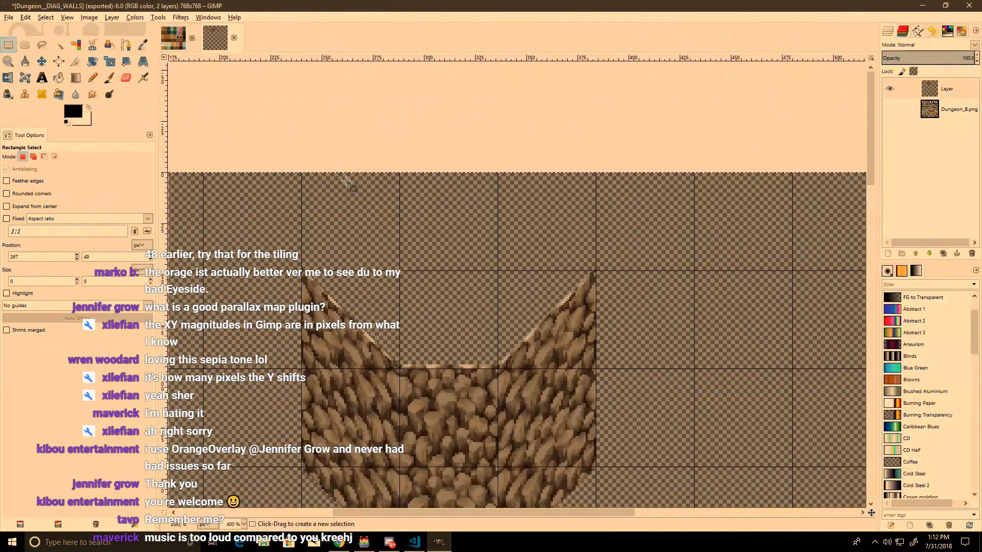
drag(246, 198, 698, 271)
ctrl+scroll(358, 306, up, 2)
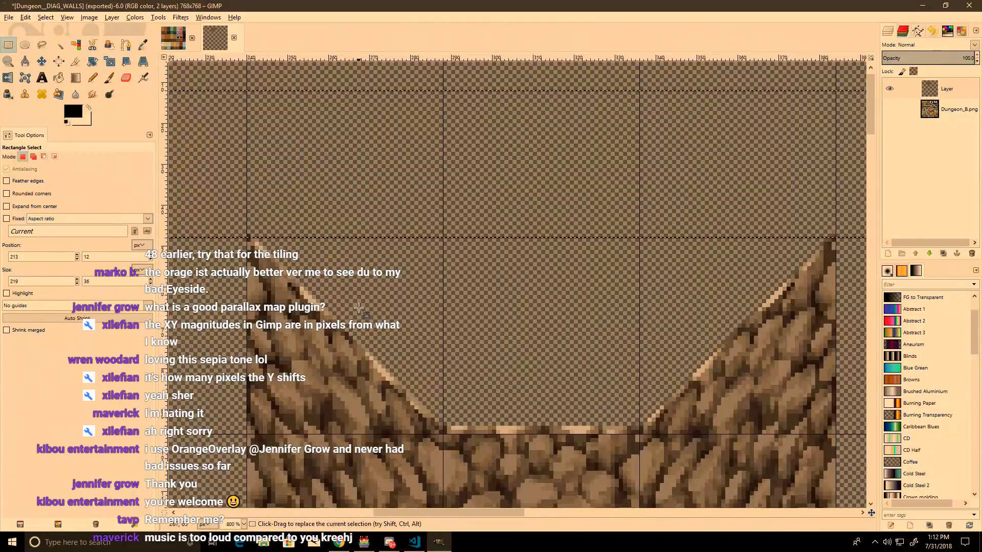
click(504, 295)
Step: Clear stray pixels above the straight rim using a 48 by 46 px selection starting at 288, 48
scroll(471, 300, right, 3)
scroll(470, 300, down, 1)
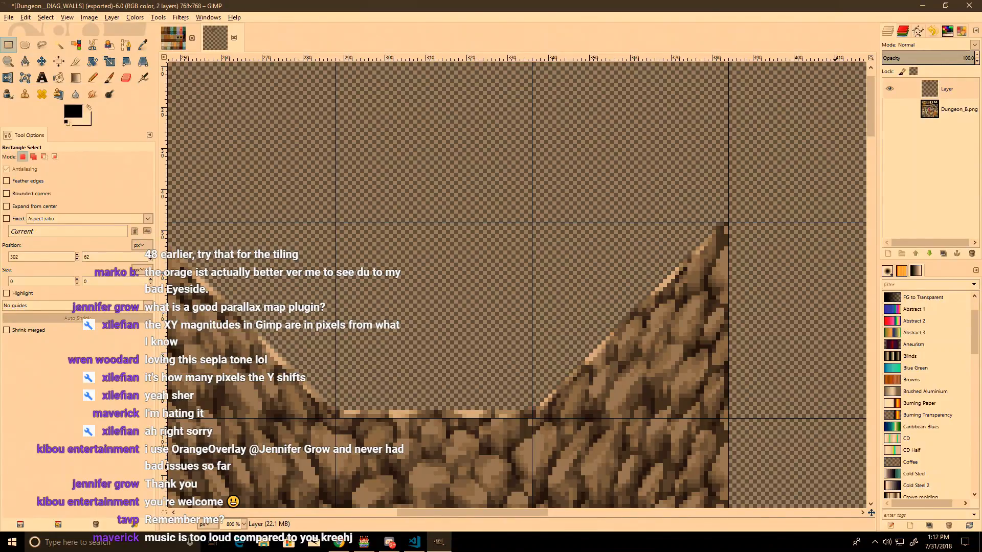
key(ctrl)
ctrl+scroll(404, 401, down, 2)
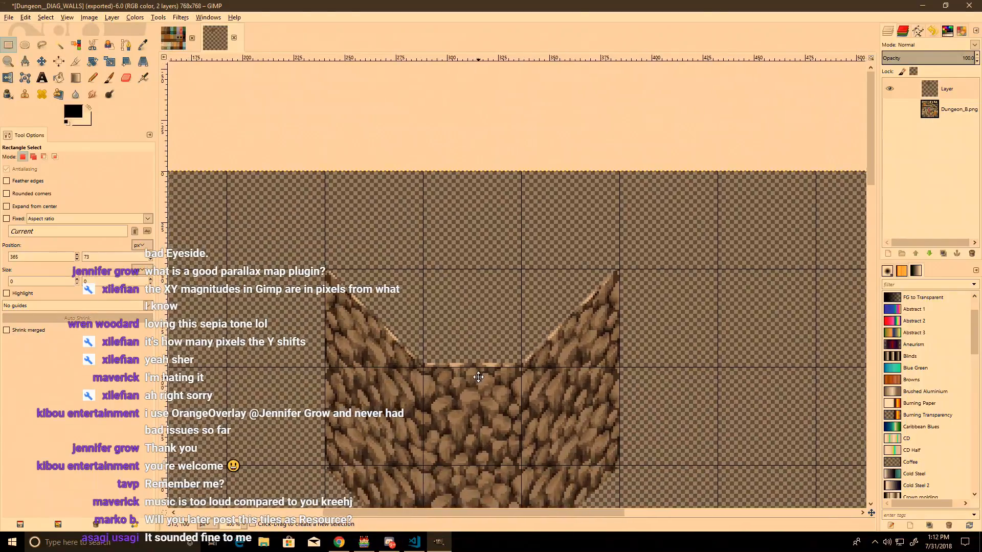
middle_drag(478, 376, 479, 368)
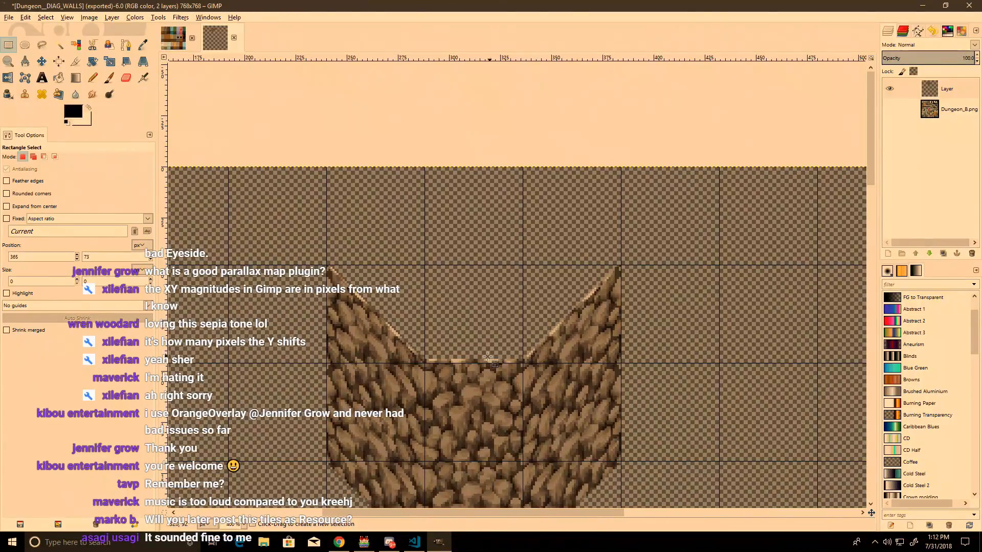
ctrl+scroll(490, 354, up, 2)
drag(547, 377, 355, 180)
ctrl+scroll(511, 371, up, 3)
drag(465, 373, 448, 349)
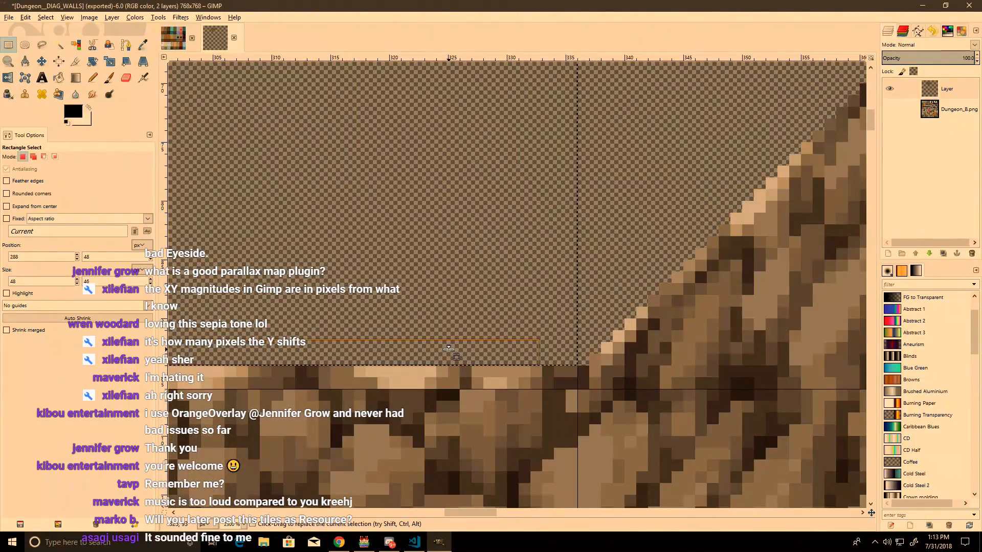
Step: Select the 48 by 48 px tile at 288, 48 containing the straight rim and copy it
ctrl+scroll(551, 403, down, 4)
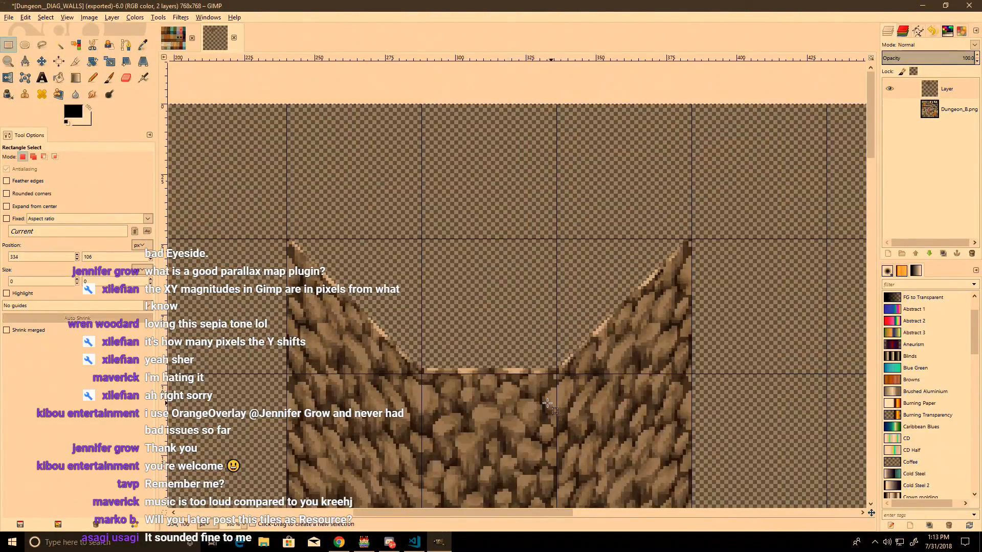
ctrl+scroll(550, 403, up, 2)
drag(584, 392, 314, 123)
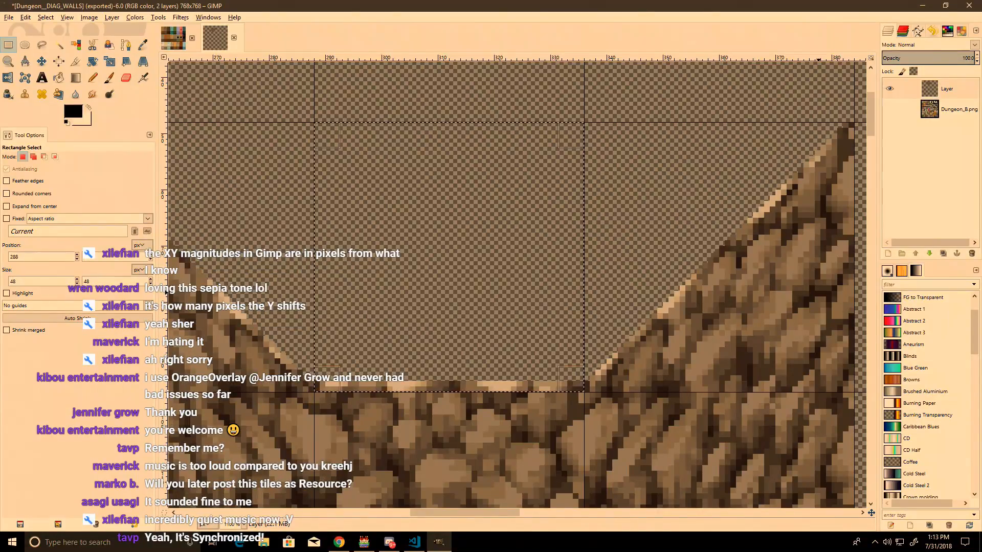
key(ctrl+c)
ctrl+scroll(449, 280, down, 3)
key(ctrl+v)
ctrl+scroll(524, 311, up, 2)
key(ctrl+h)
click(478, 356)
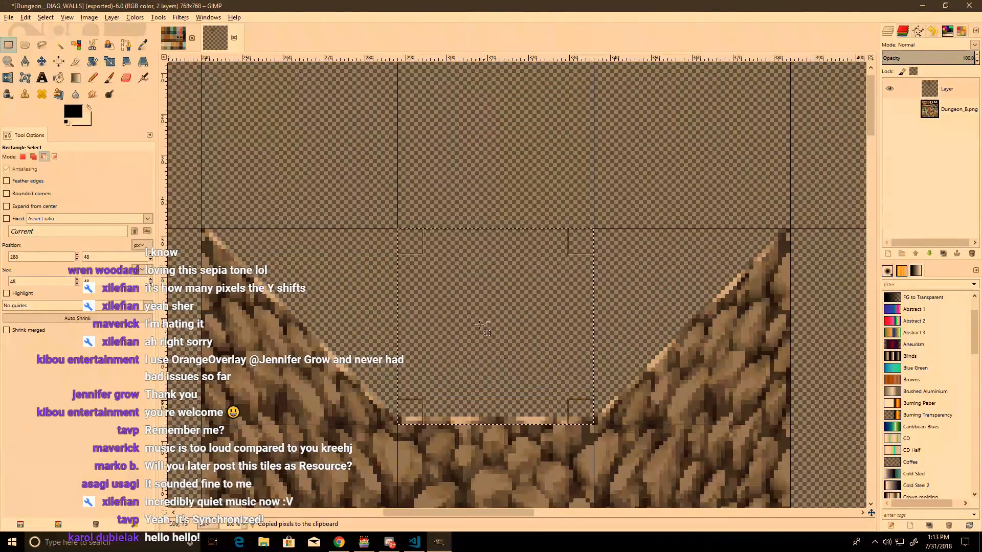
Step: Paste the copied rim strip and rotate it 90 degrees to form a vertical rim
key(ctrl+v)
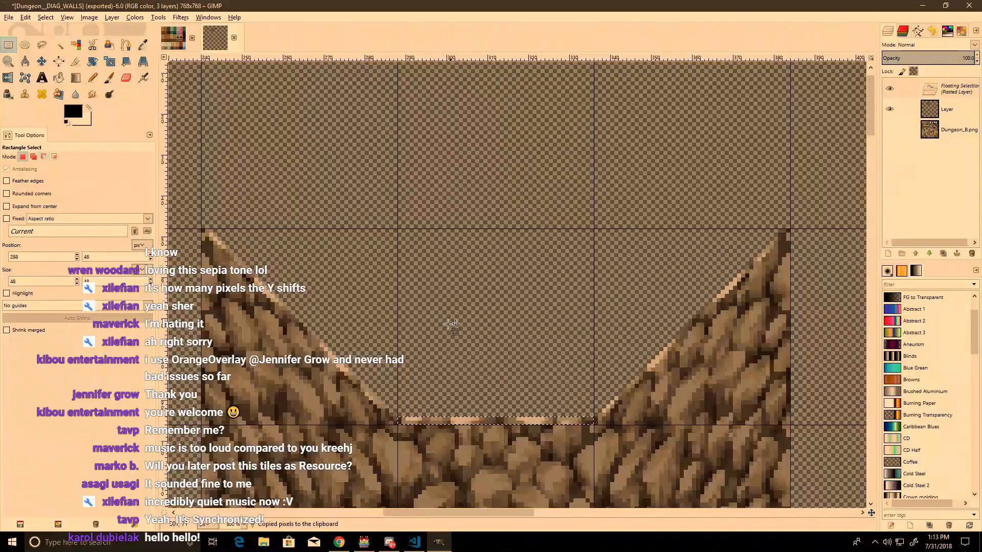
click(92, 62)
click(420, 145)
text(90)
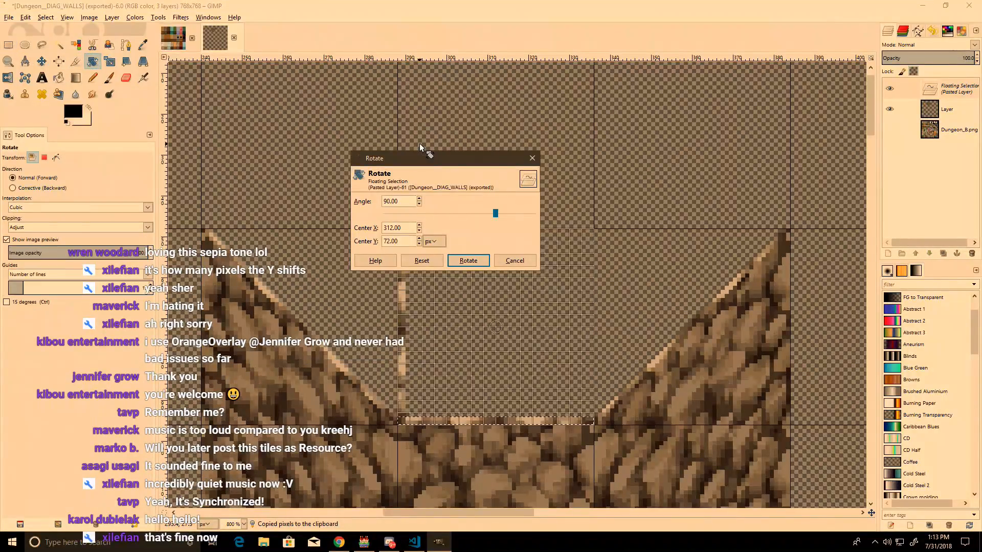
click(467, 260)
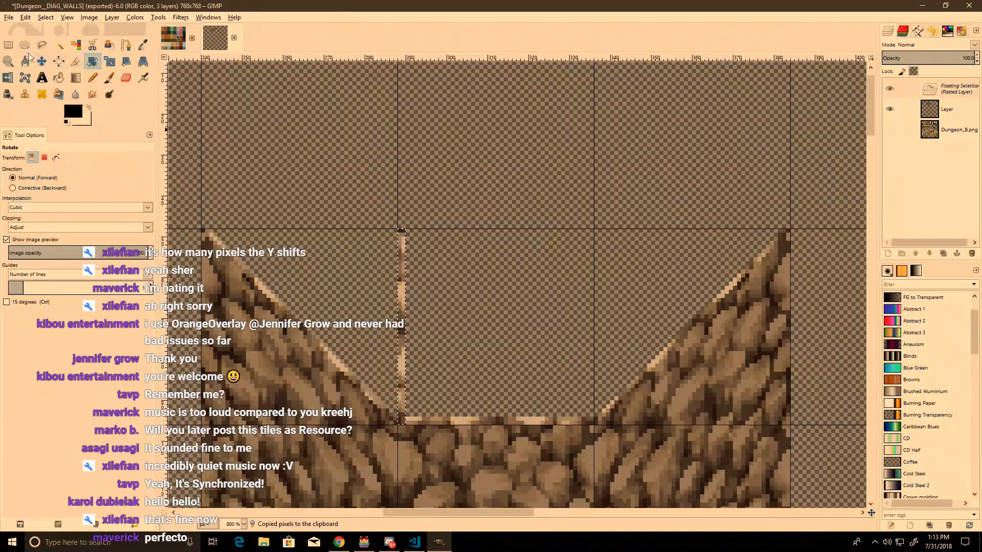
Step: Move the vertical rim to the left edge of the tile at 240, 0 and paste a second copy of it
click(7, 45)
drag(403, 330, 205, 129)
middle_drag(295, 226, 325, 352)
click(343, 347)
ctrl+scroll(343, 348, down, 3)
key(ctrl)
key(ctrl+c)
key(ctrl+v)
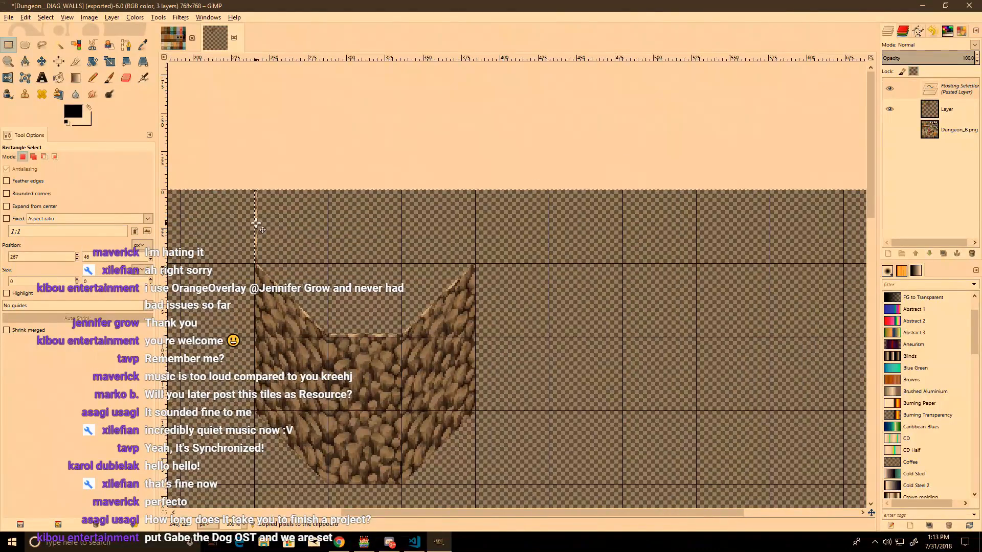
Step: Flip the second vertical rim horizontally and anchor it just inside the 288 px gridline
click(8, 77)
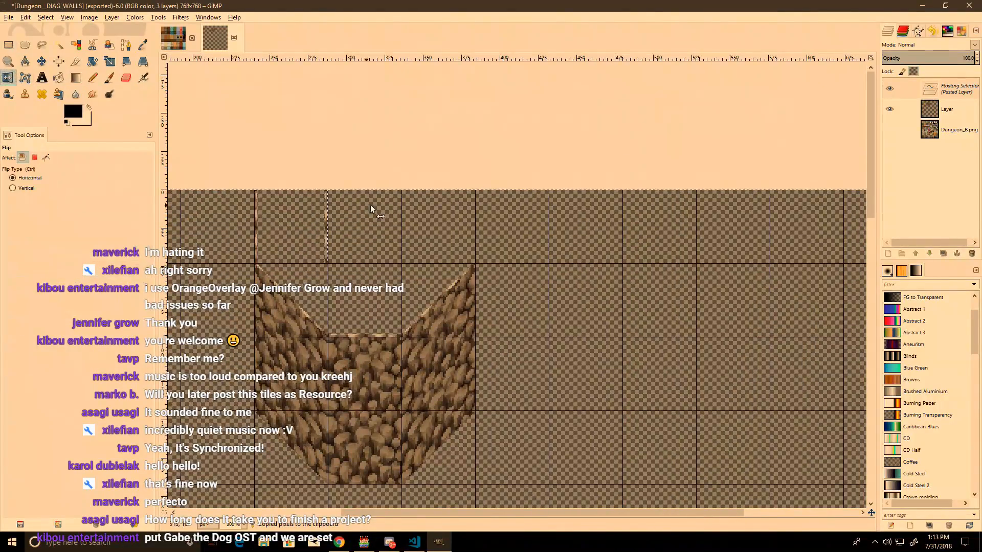
click(9, 45)
ctrl+scroll(329, 222, up, 2)
drag(330, 222, 543, 221)
drag(329, 255, 356, 260)
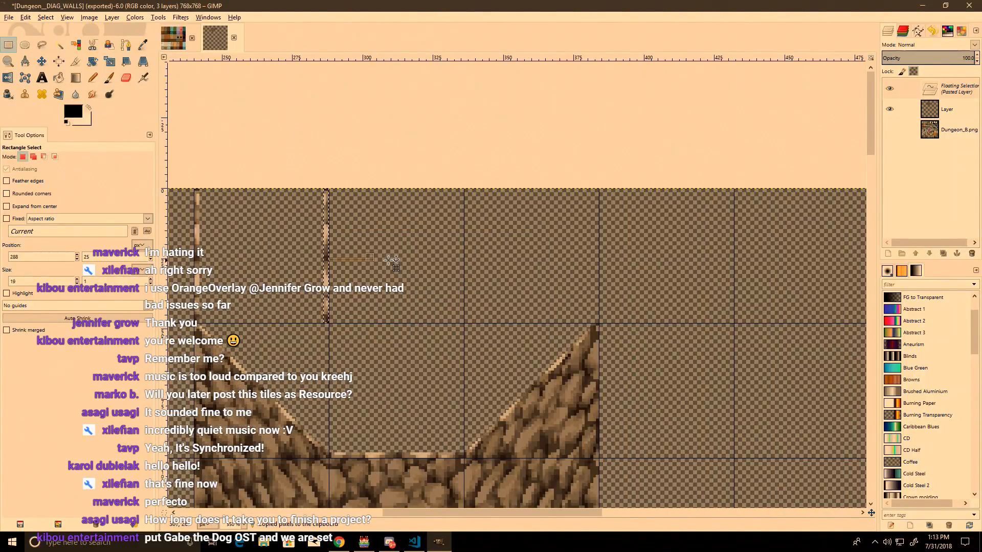
click(325, 249)
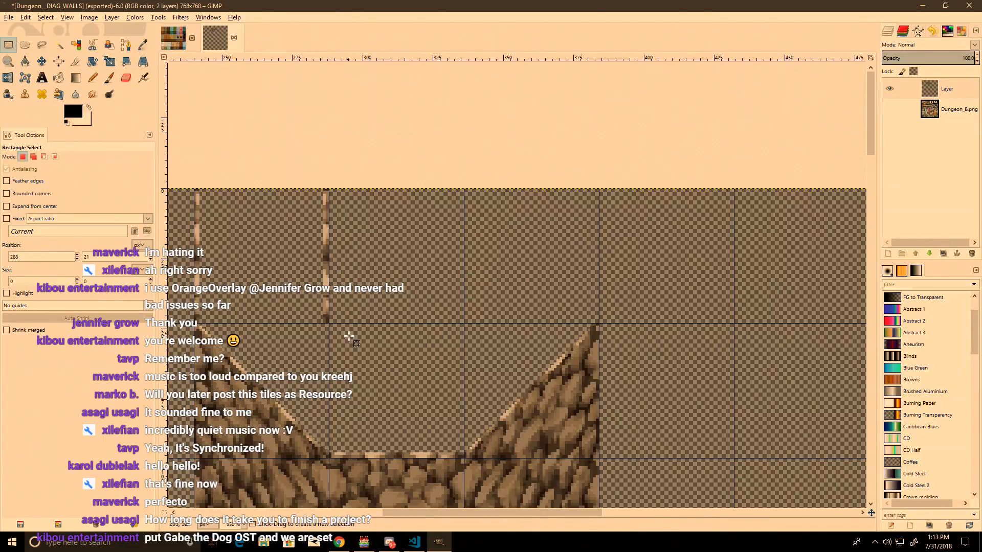
Step: Cut the flipped vertical rim and place it in the top tile row against the 384 px gridline, anchored to the layer
drag(327, 175, 352, 338)
key(ctrl+x)
key(ctrl+v)
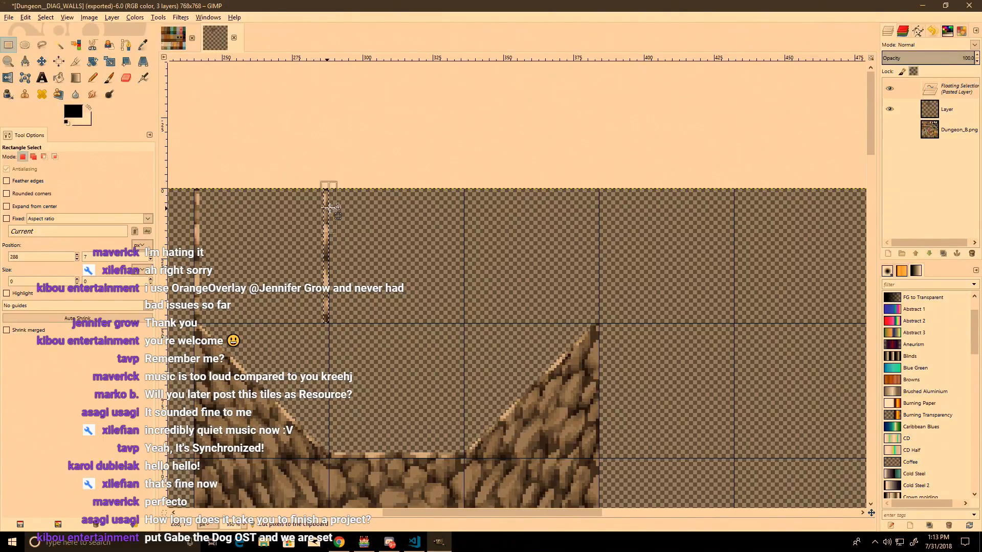
ctrl+scroll(337, 248, up, 2)
key(ctrl+z)
click(442, 290)
key(ctrl+v)
drag(494, 286, 759, 279)
middle_drag(757, 280, 434, 287)
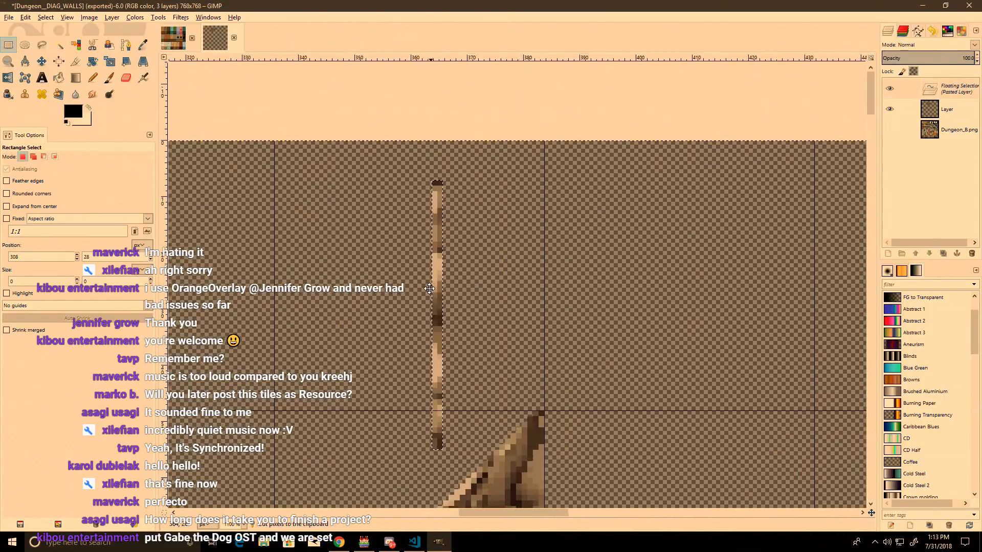
drag(448, 284, 533, 248)
click(533, 248)
Step: Cut both vertical rims together and move them down one 48 px tile, directly above the wall's two peaks
ctrl+scroll(534, 248, down, 5)
mouse_move(522, 503)
mouse_down()
mouse_move(325, 399)
mouse_move(295, 271)
mouse_up()
key(ctrl+x)
key(ctrl+v)
ctrl+alt+drag(404, 426, 390, 469)
click(437, 325)
ctrl+scroll(438, 324, up, 7)
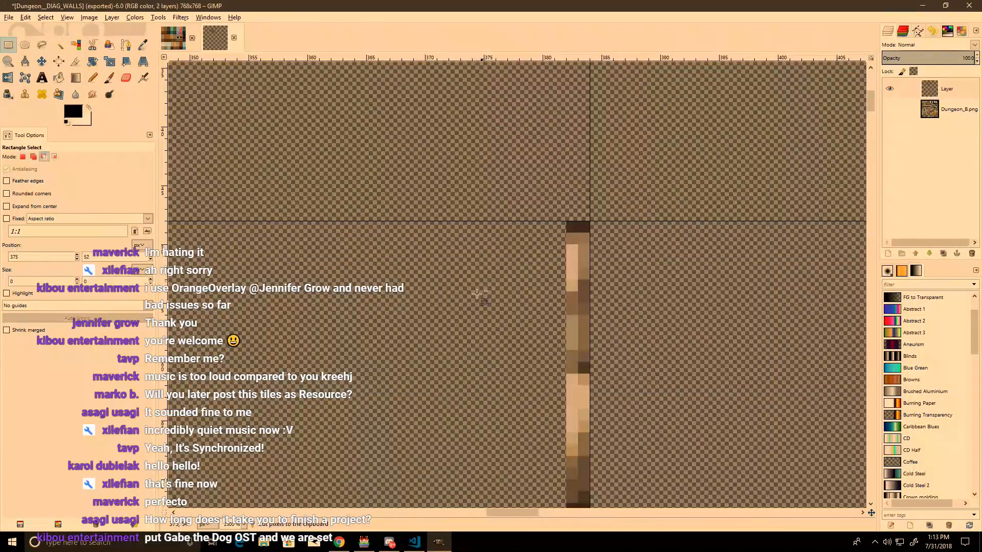
ctrl+scroll(476, 307, down, 6)
ctrl+scroll(491, 368, up, 2)
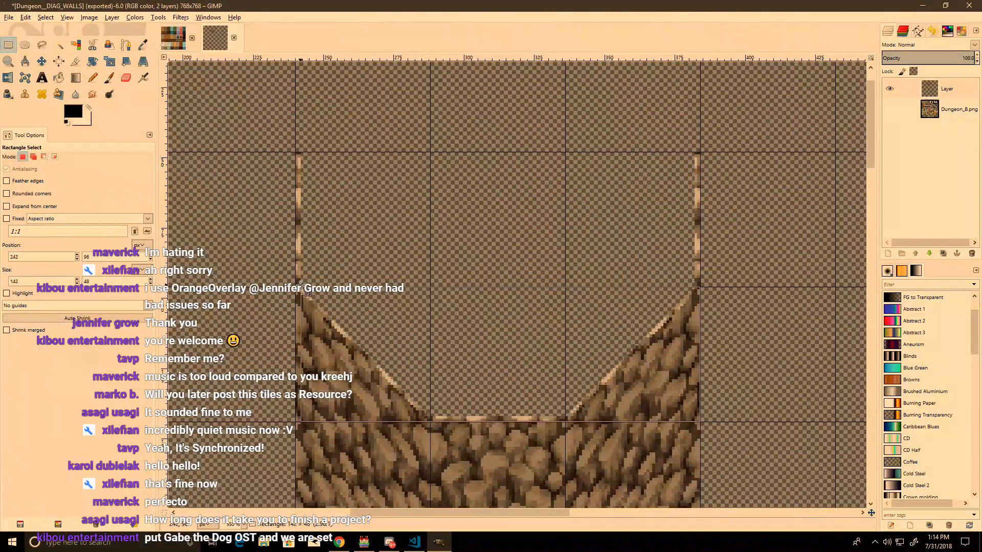
Step: Select the 48 by 48 px tile at 288, 96 containing the straight rim and copy it
click(381, 189)
scroll(675, 365, up, 3)
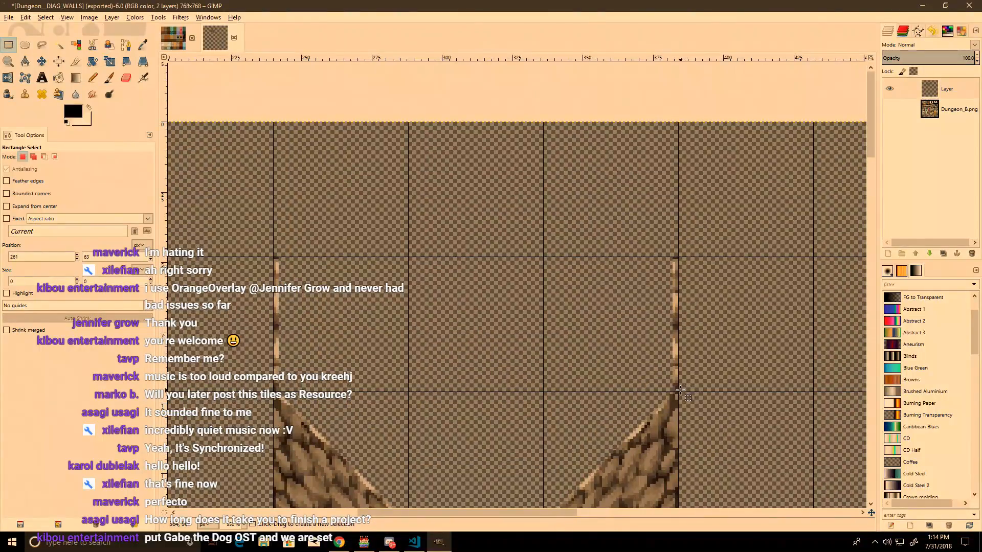
scroll(562, 384, down, 3)
shift+scroll(562, 383, left, 1)
drag(579, 445, 453, 313)
key(ctrl+c)
scroll(478, 219, up, 3)
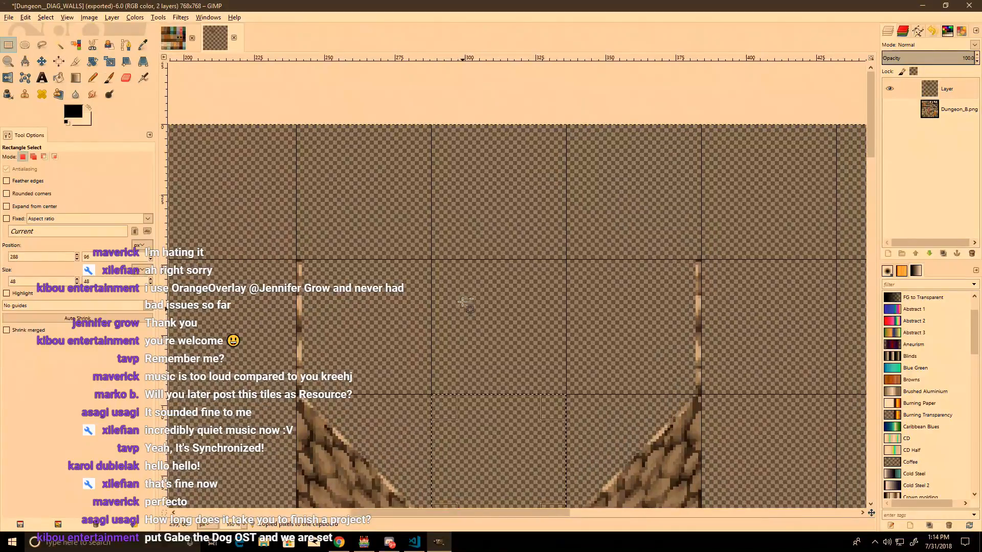
Step: Paste the straight rim flipped vertically along the top edge of the tile at 288, 0, with another copy at 240, 0
key(ctrl+v)
click(9, 77)
ctrl+click(399, 192)
click(9, 45)
drag(476, 252, 326, 130)
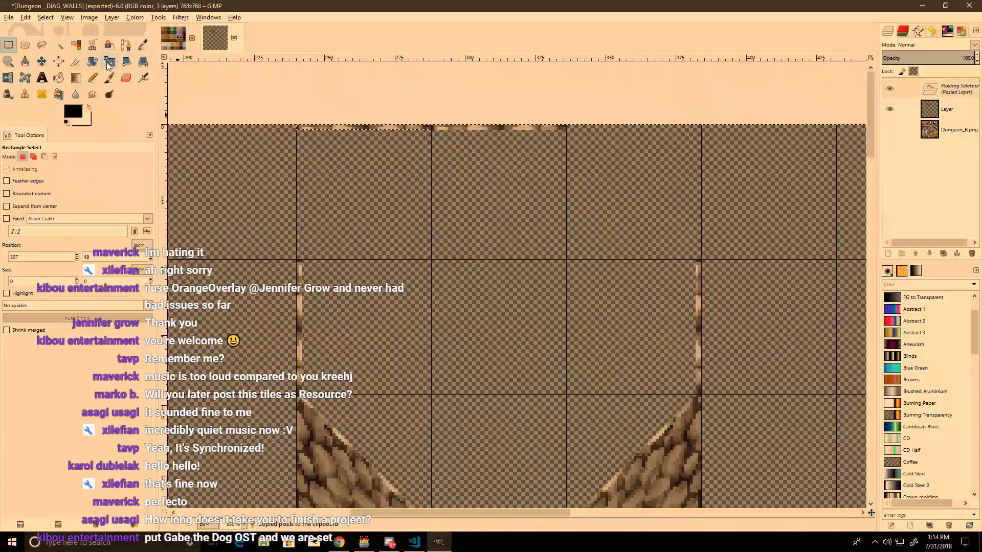
Step: Shear the floating rim copy at 240, 0 with a Y magnitude of 48 to make it diagonal
click(126, 61)
click(381, 242)
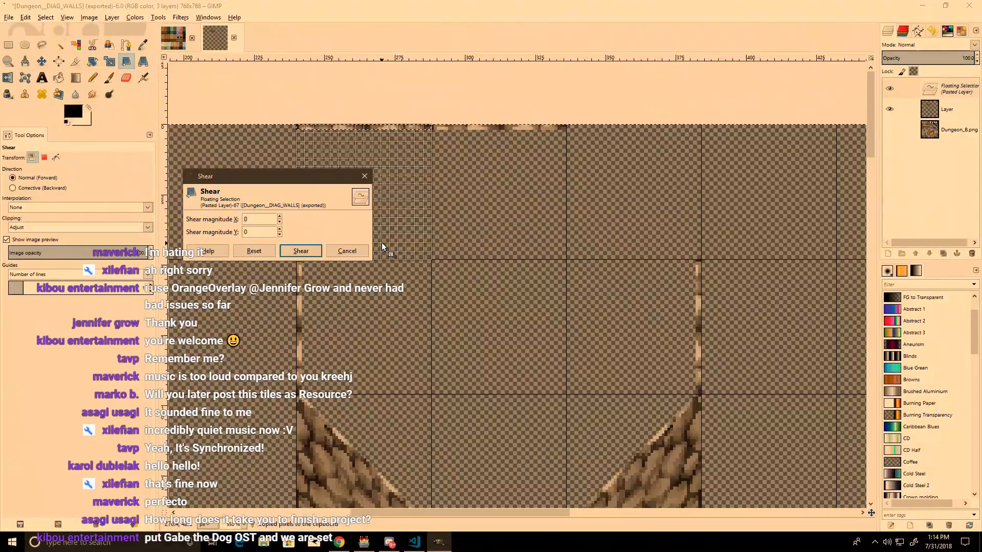
text(48)
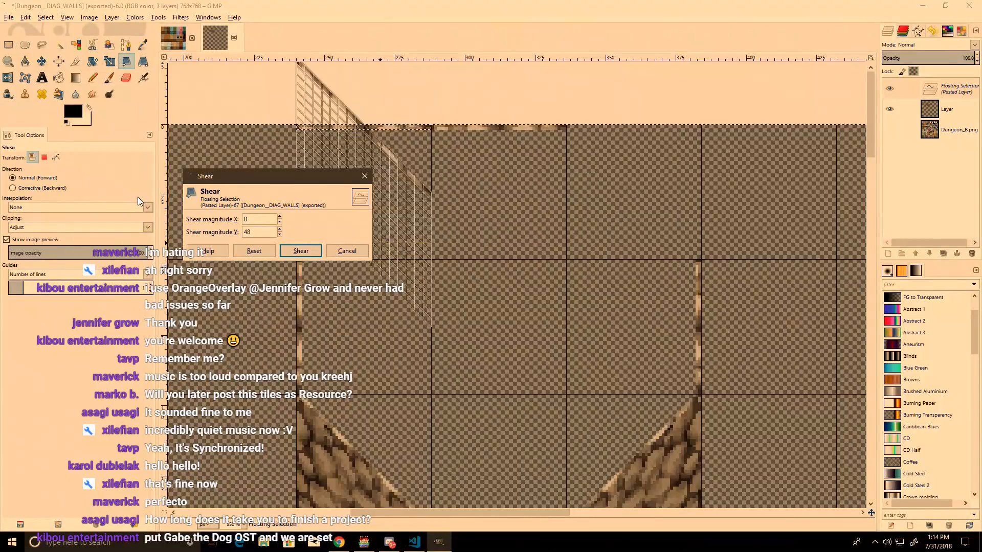
click(287, 251)
key(r)
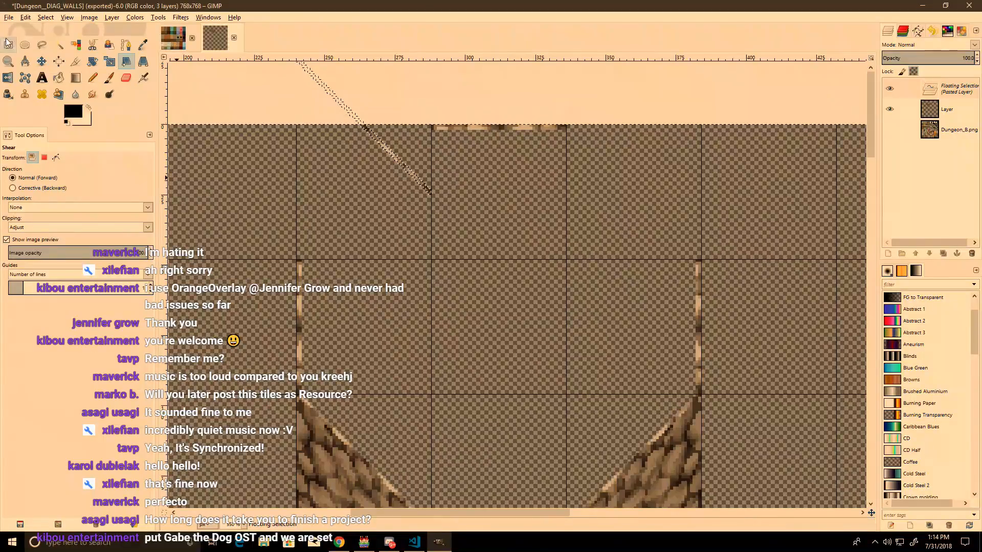
Step: Move the diagonal rim into the tile at 336, 0, joining the top rim to the right vertical rim, and anchor it
drag(356, 137, 638, 203)
ctrl+scroll(641, 204, up, 6)
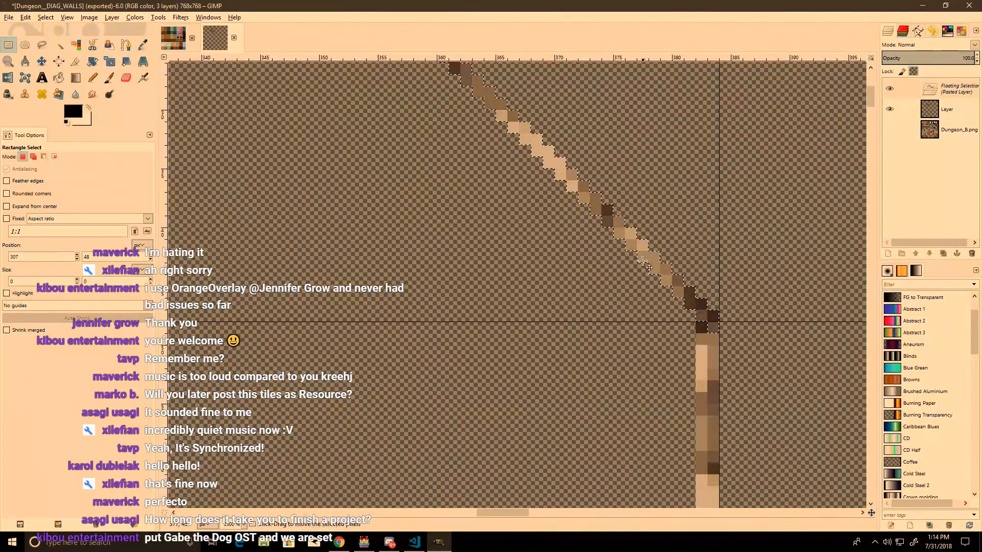
ctrl+scroll(593, 240, down, 3)
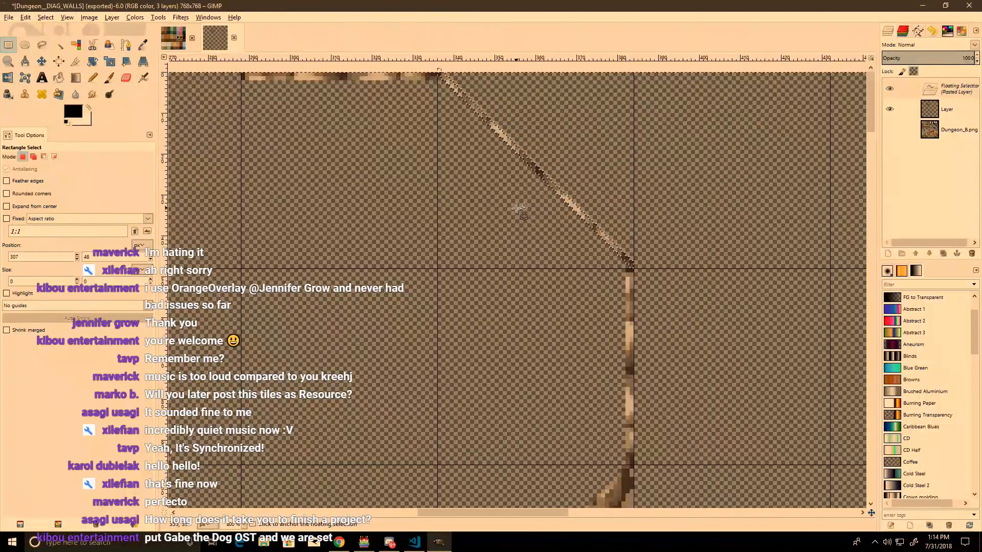
click(441, 227)
shift+scroll(441, 226, left, 4)
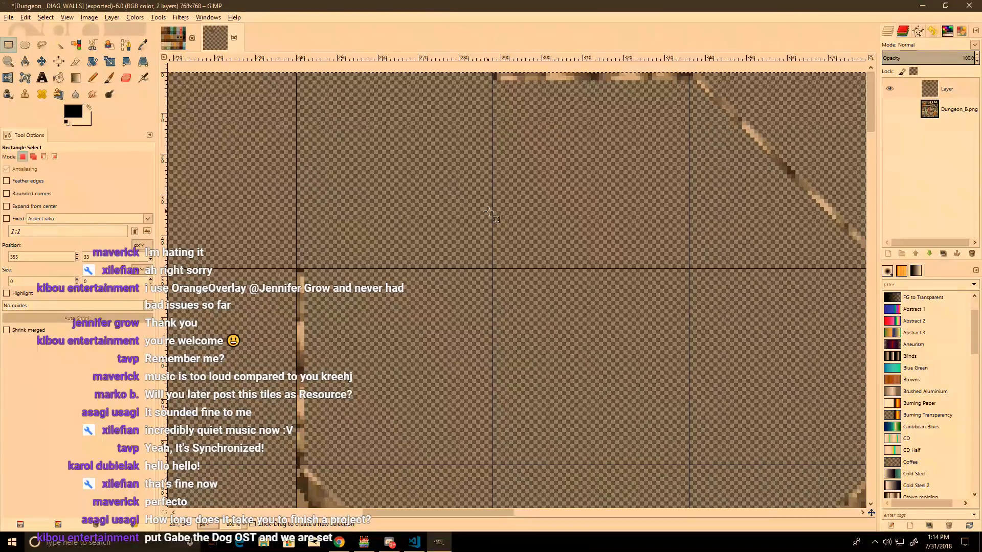
Step: Copy the 48 by 48 px diagonal rim tile at 336, 0 and place the copy in the tile at 240, 0
scroll(404, 215, right, 2)
scroll(404, 215, up, 1)
drag(790, 309, 593, 113)
key(ctrl+c)
key(ctrl+v)
drag(654, 180, 260, 180)
Step: Flip the diagonal rim copy at 240, 0 horizontally and anchor it to the layer
click(24, 78)
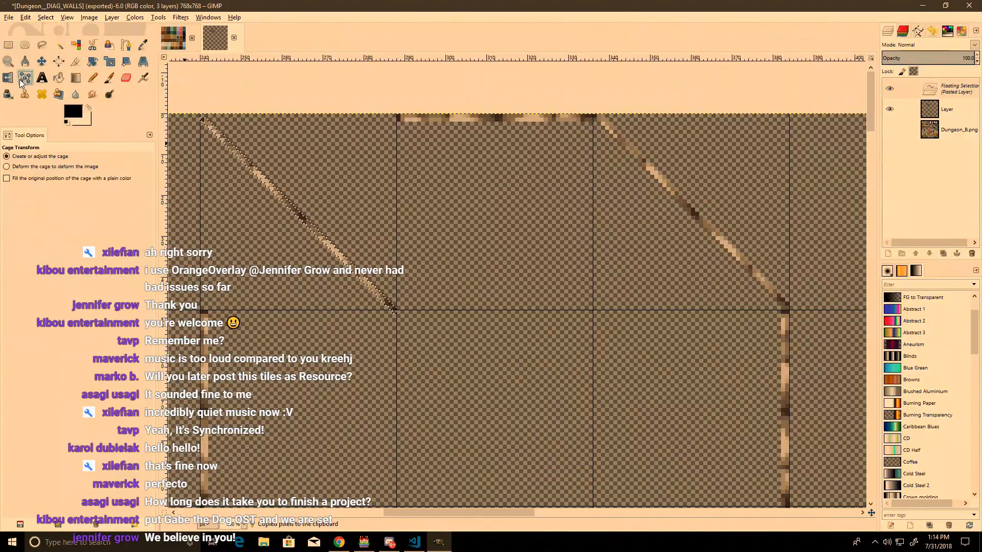
click(412, 241)
click(9, 45)
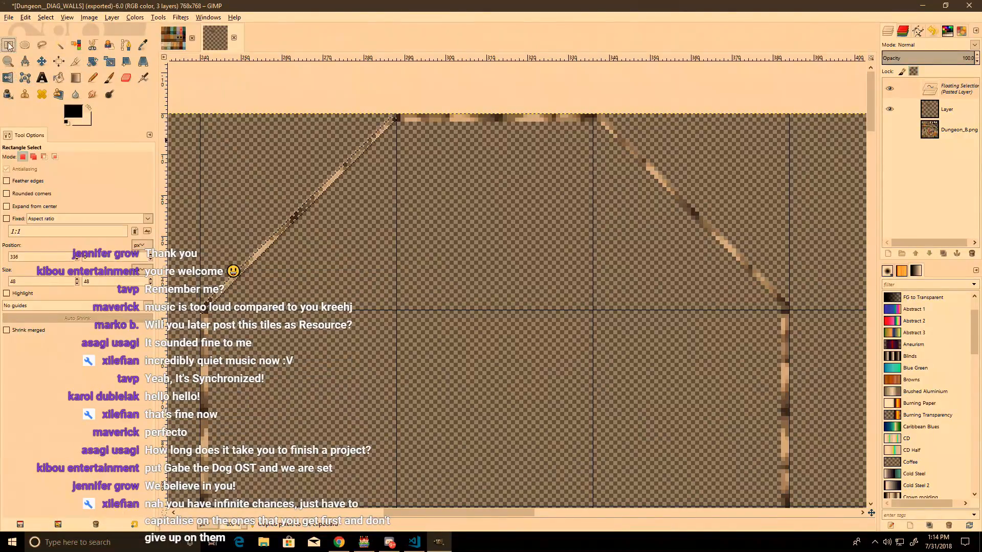
ctrl+scroll(341, 276, up, 3)
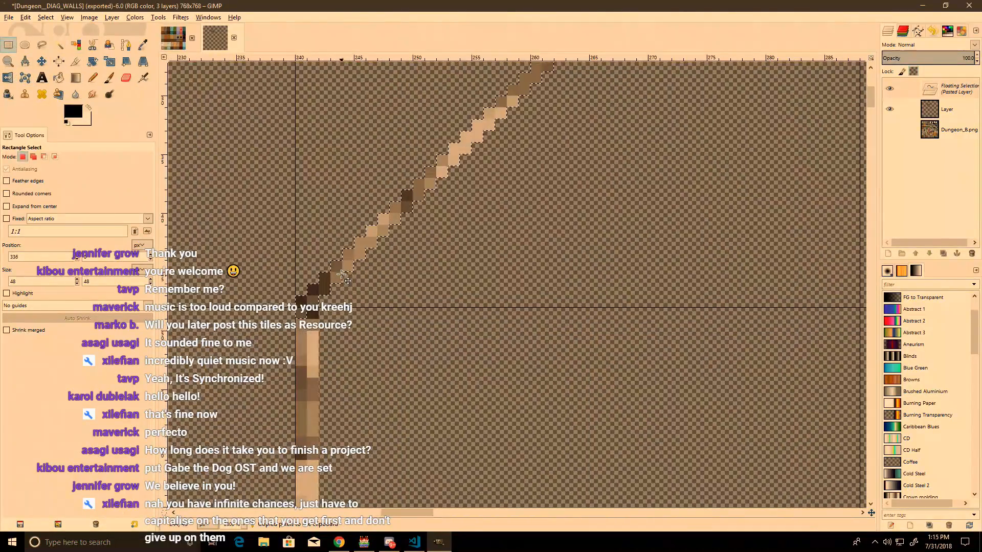
ctrl+scroll(461, 306, down, 3)
click(461, 309)
Step: Copy the dark pixel at the top of the left vertical rim and paste it one pixel higher to fill the corner gap
ctrl+scroll(409, 310, up, 4)
drag(393, 287, 407, 302)
key(ctrl+c)
key(ctrl+v)
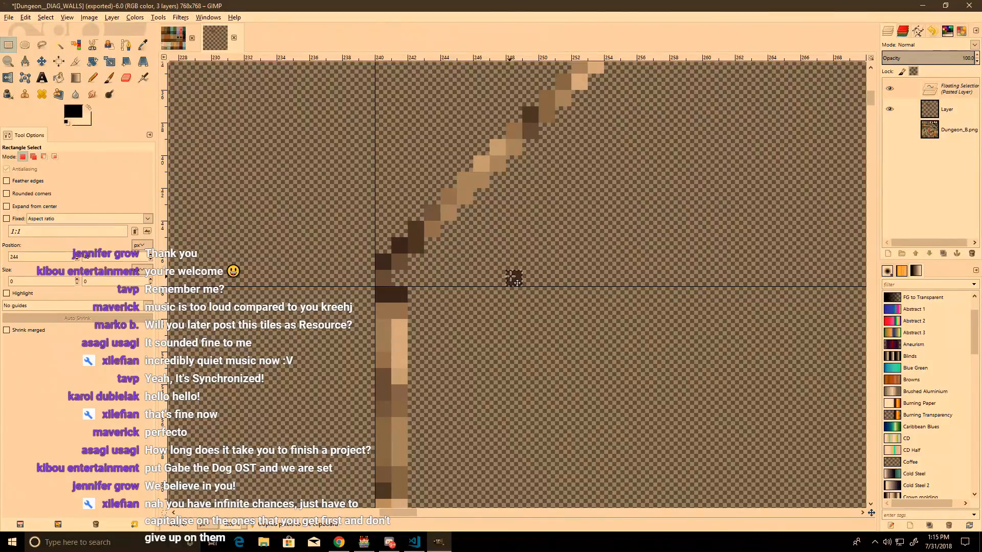
ctrl+alt+drag(399, 295, 399, 278)
click(481, 279)
ctrl+scroll(481, 278, down, 2)
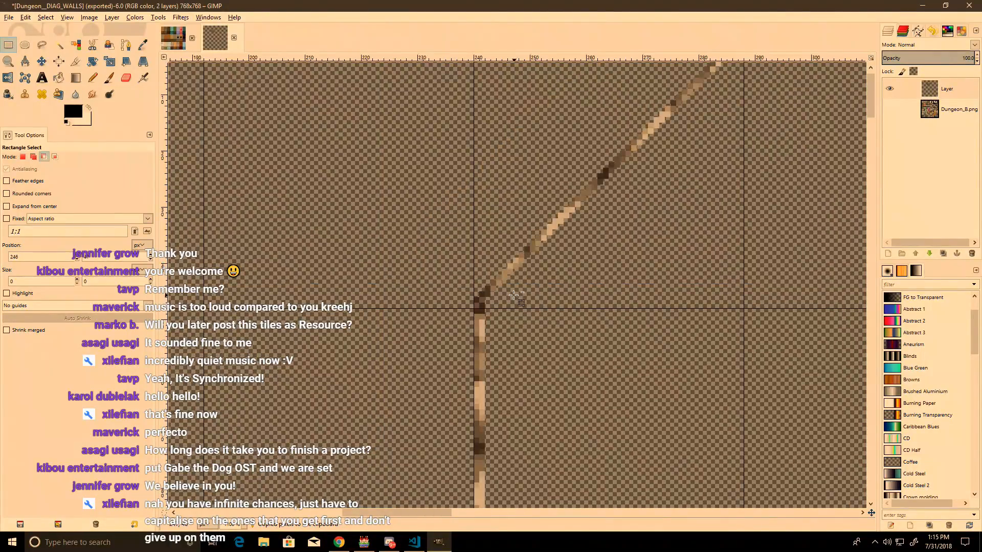
Step: Paste the dark pixel into the gaps where the top straight rim meets the left and right diagonals
ctrl+scroll(511, 297, up, 4)
ctrl+scroll(416, 340, down, 2)
ctrl+scroll(486, 320, up, 5)
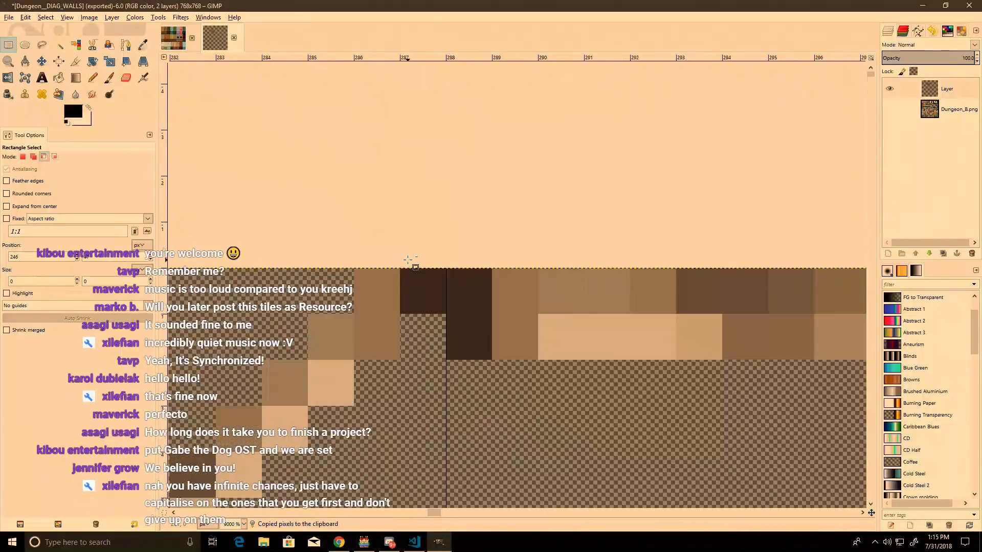
key(ctrl+v)
ctrl+alt+drag(450, 381, 443, 354)
ctrl+scroll(559, 412, down, 2)
key(ctrl+h)
ctrl+scroll(506, 351, up, 2)
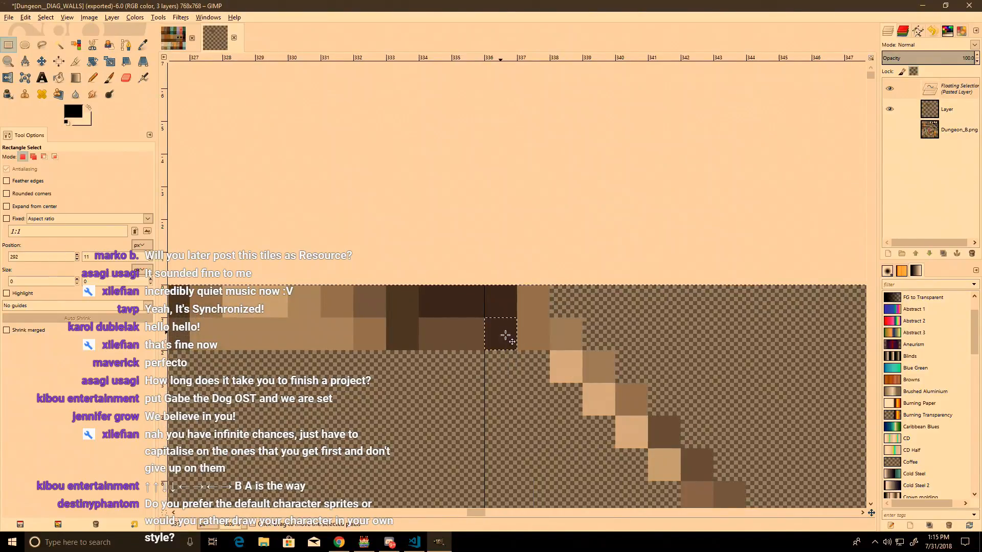
Step: Paste the dark pixel into the gap between the right diagonal and the right vertical rim, and anchor it
scroll(614, 432, down, 6)
scroll(622, 438, down, 18)
scroll(621, 438, right, 20)
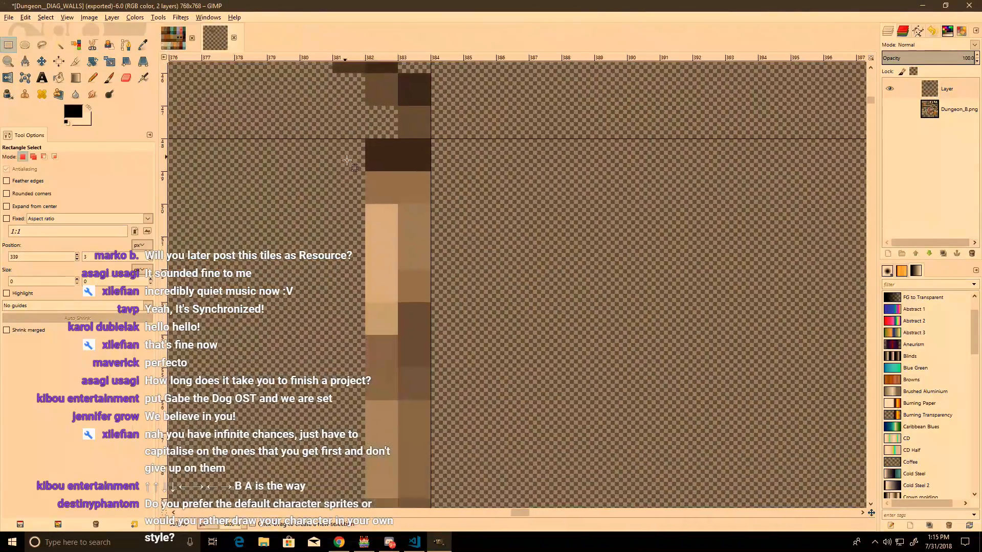
key(ctrl+v)
drag(482, 252, 382, 154)
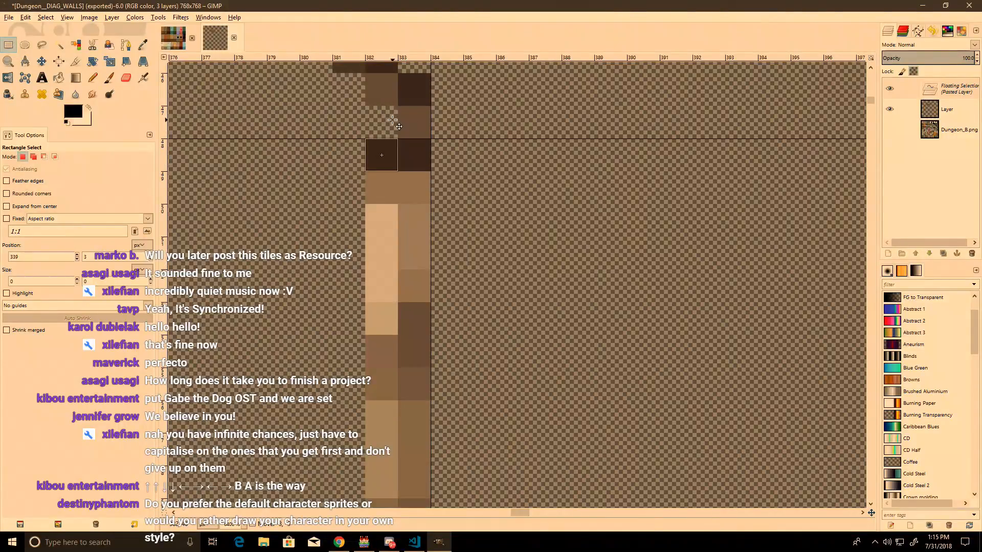
ctrl+scroll(460, 317, down, 10)
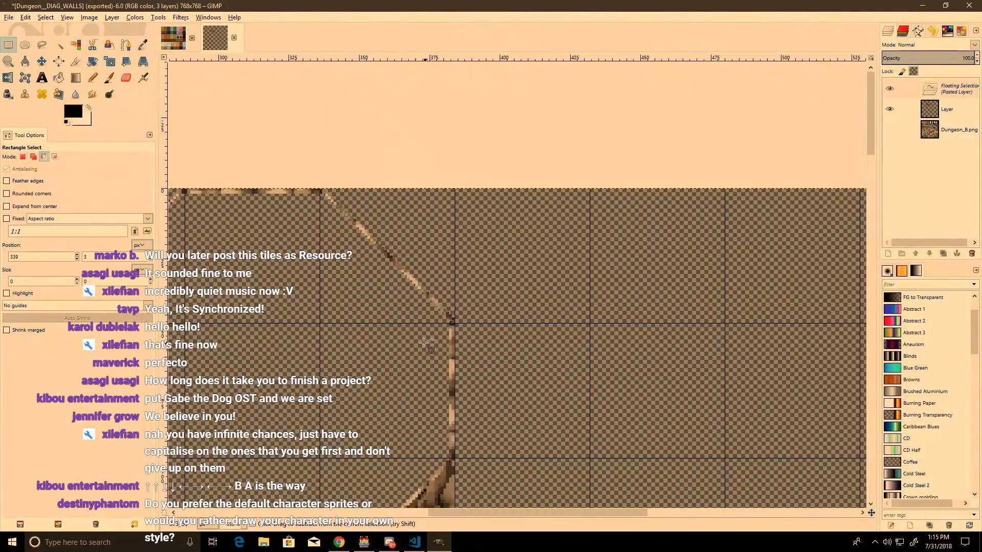
ctrl+click(416, 342)
Step: Delete the leftover wall pieces in the three leftmost tile columns and remove the selection
scroll(414, 358, left, 5)
scroll(413, 384, down, 2)
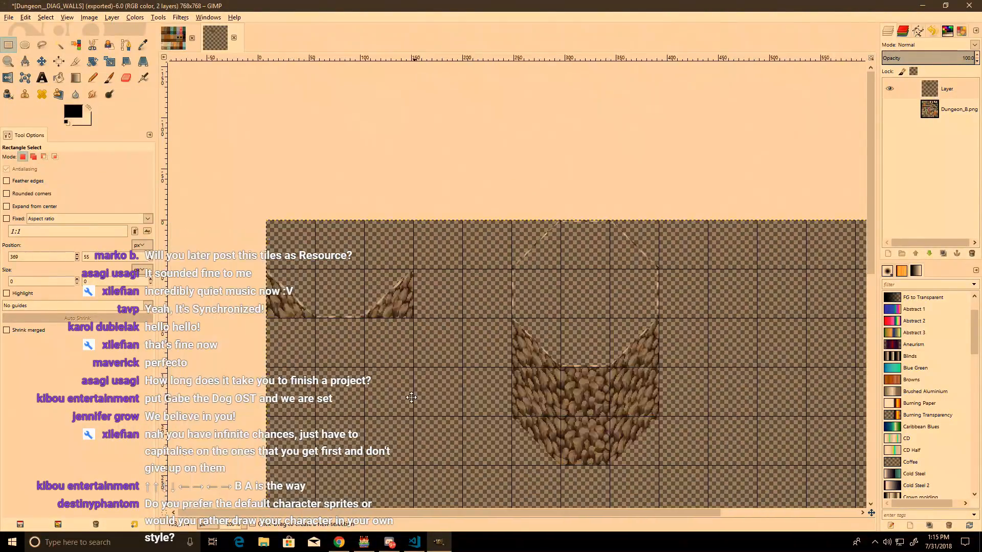
middle_drag(411, 397, 435, 395)
mouse_move(453, 377)
mouse_down()
mouse_move(267, 183)
mouse_move(247, 214)
mouse_up()
key(Delete)
click(275, 162)
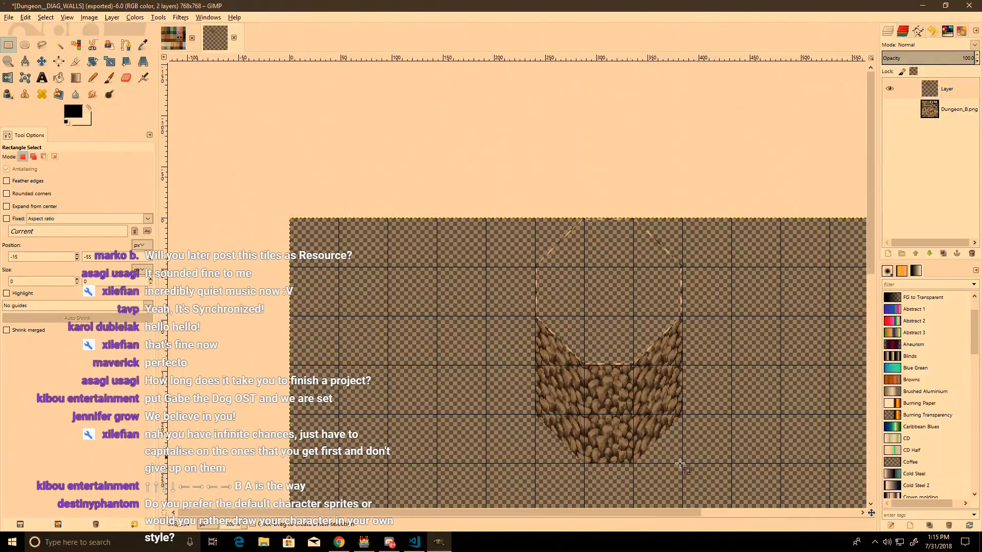
Step: Cut the completed wall with its closed rim, move it near the upper-left corner of the sheet, and anchor it
drag(535, 218, 702, 478)
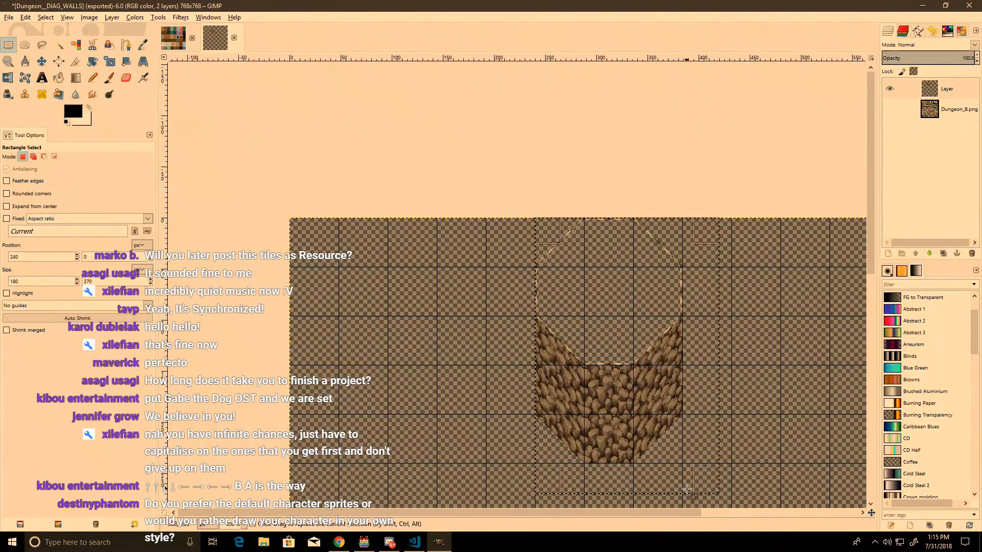
key(ctrl+x)
key(ctrl+v)
drag(594, 407, 377, 410)
click(568, 358)
ctrl+scroll(527, 366, down, 3)
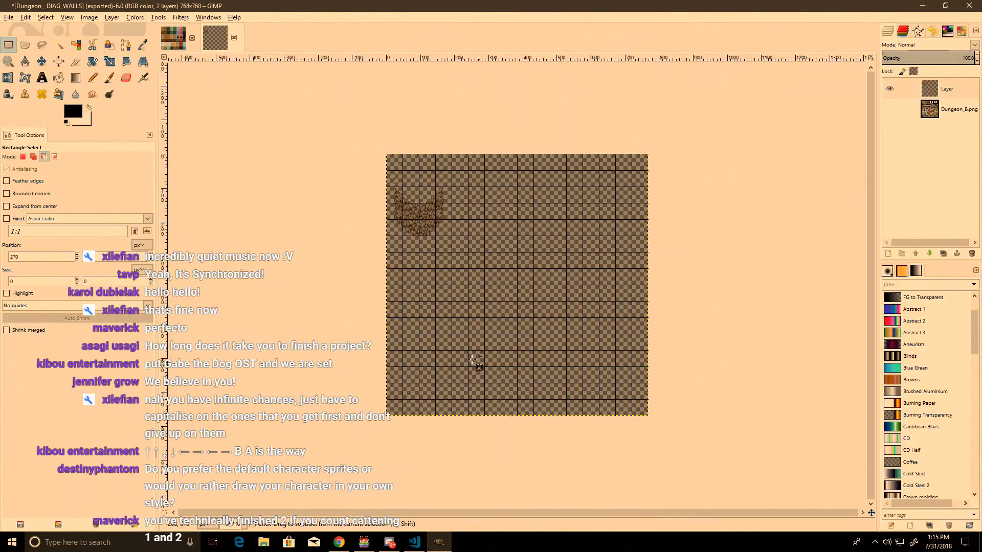
ctrl+scroll(423, 211, up, 3)
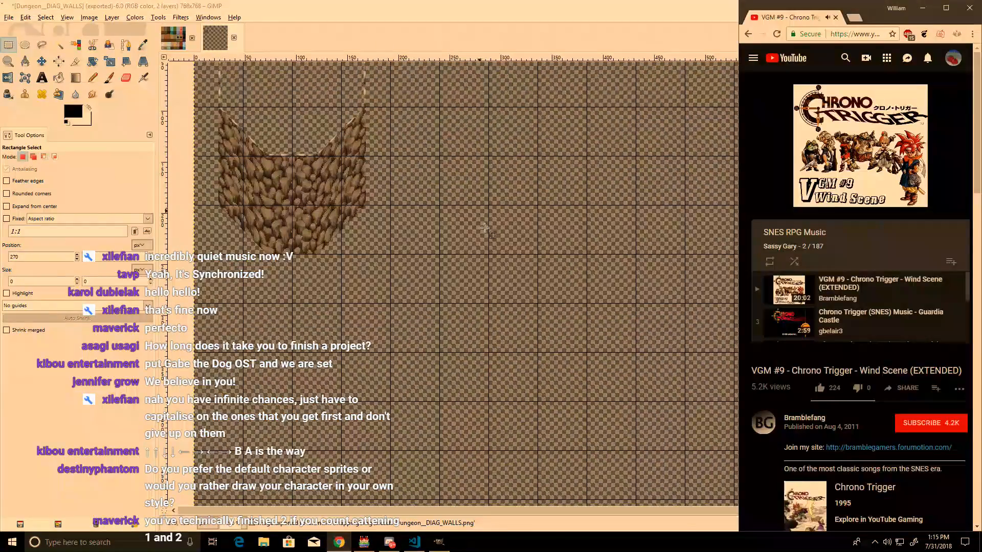
Step: Switch to RPG Maker MV, close the database, and flood fill the cave floor around the raised walls with the black tile
click(373, 545)
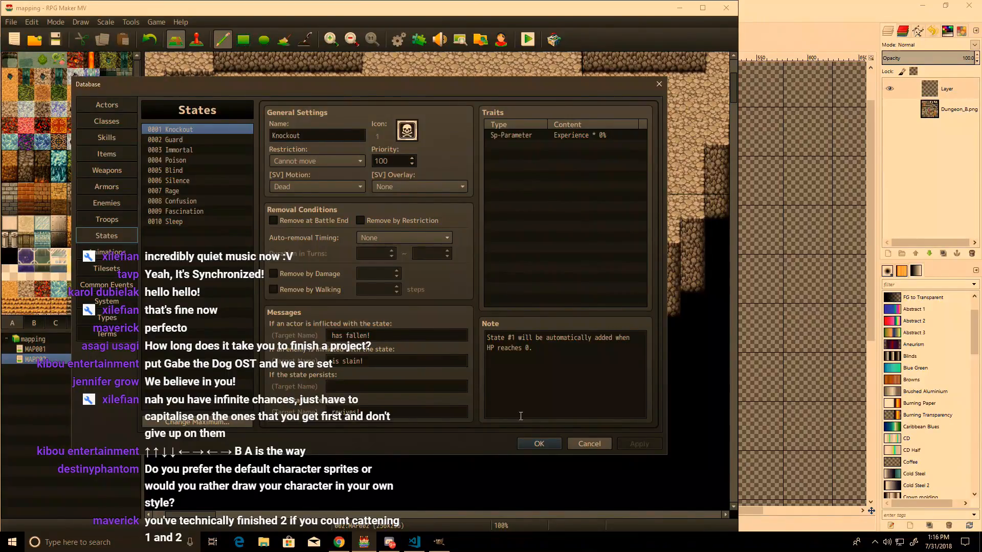
click(538, 444)
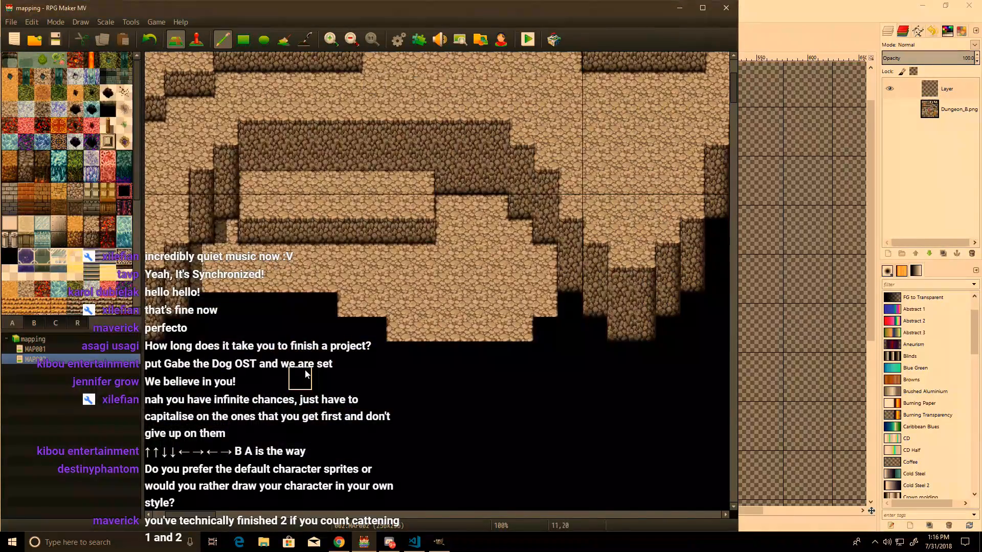
click(284, 39)
click(275, 79)
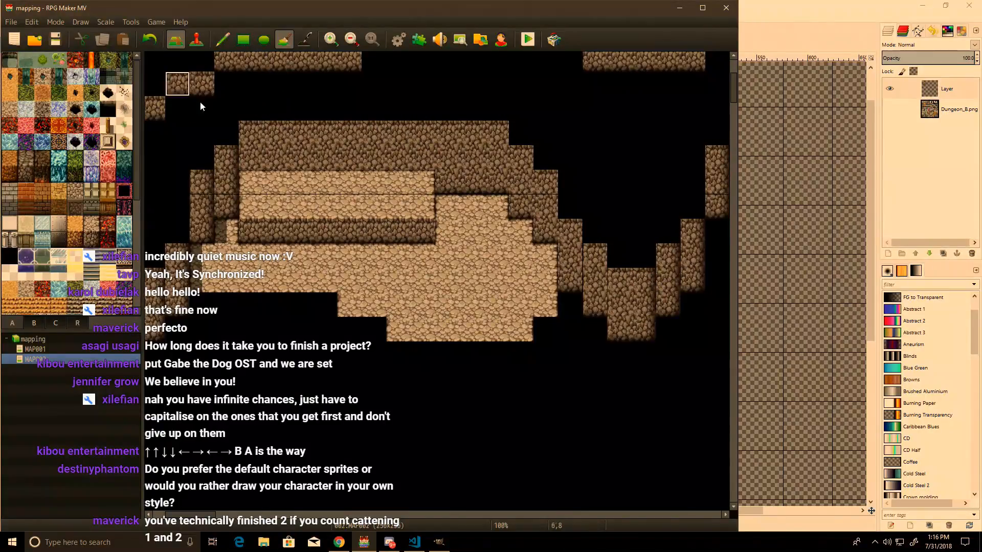
Step: Flood fill the cave's walls and remaining floor with the black tile, including the wall strips above it
click(286, 192)
click(313, 201)
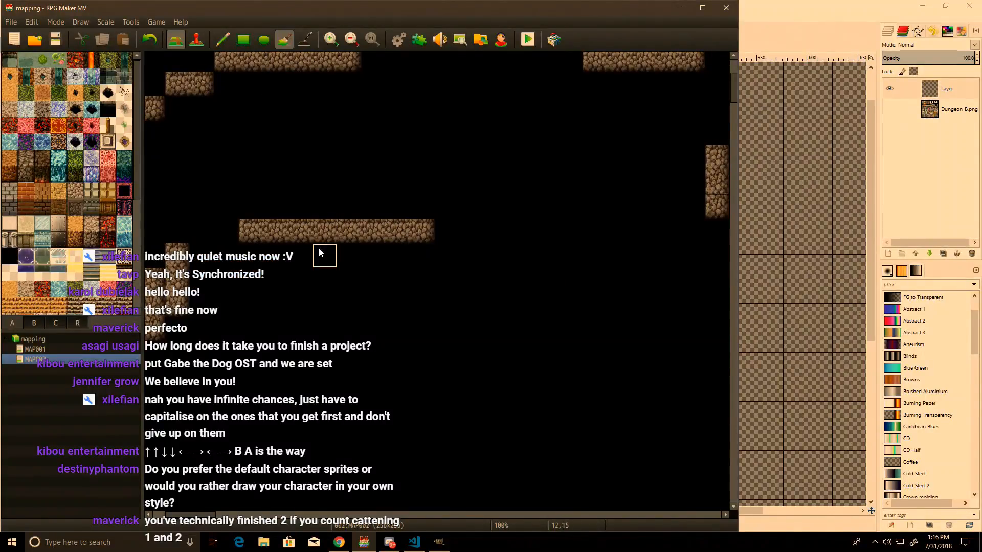
click(251, 230)
click(284, 60)
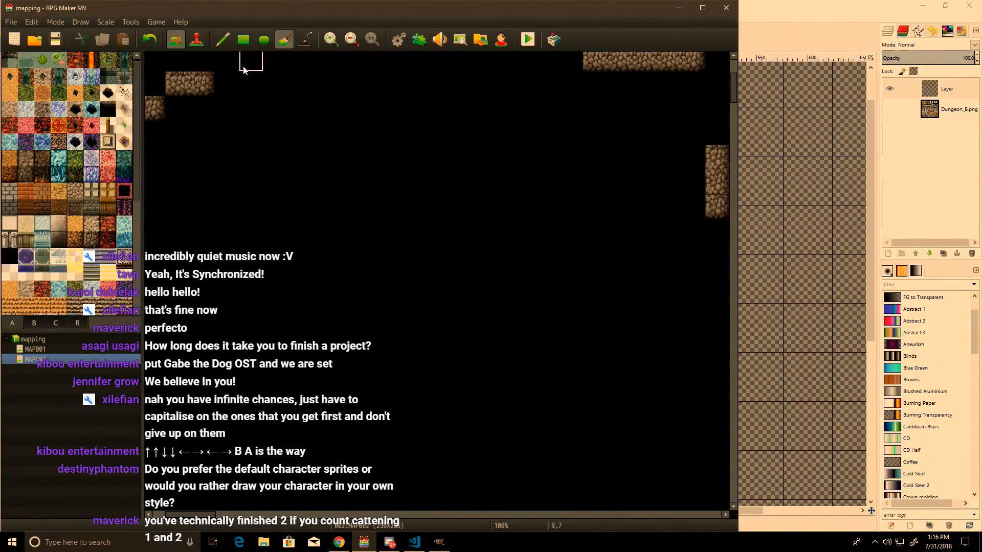
click(180, 83)
Step: Cover the leftover rock wall pieces across the rest of the map with filled rectangles of the black tile
drag(287, 109, 413, 153)
click(243, 39)
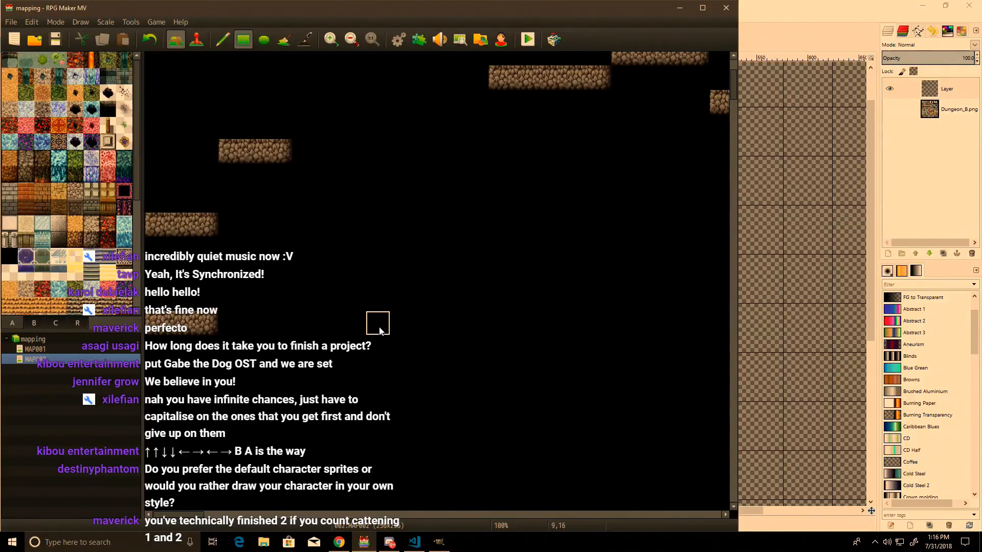
drag(286, 225, 156, 127)
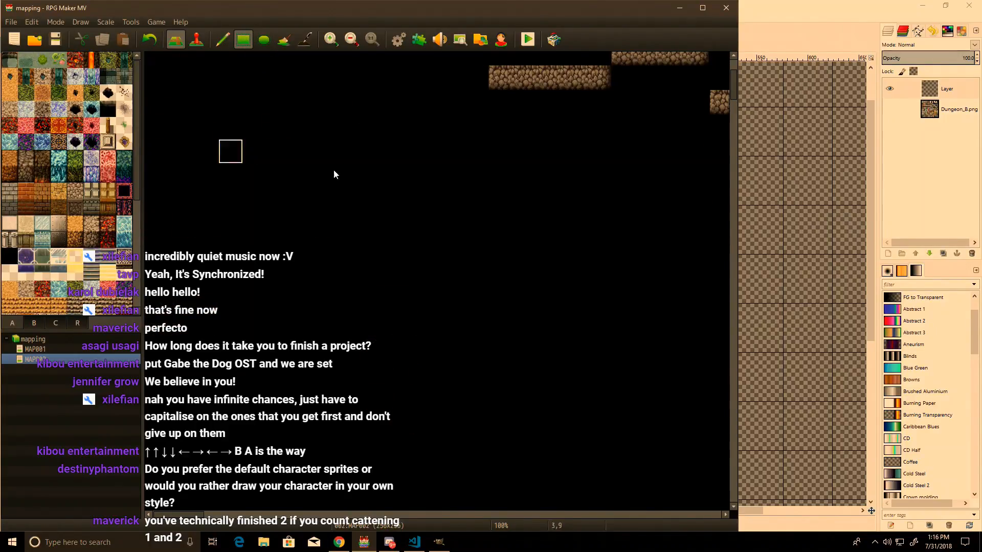
drag(338, 159, 855, 27)
middle_drag(465, 182, 757, 119)
drag(335, 162, 147, 514)
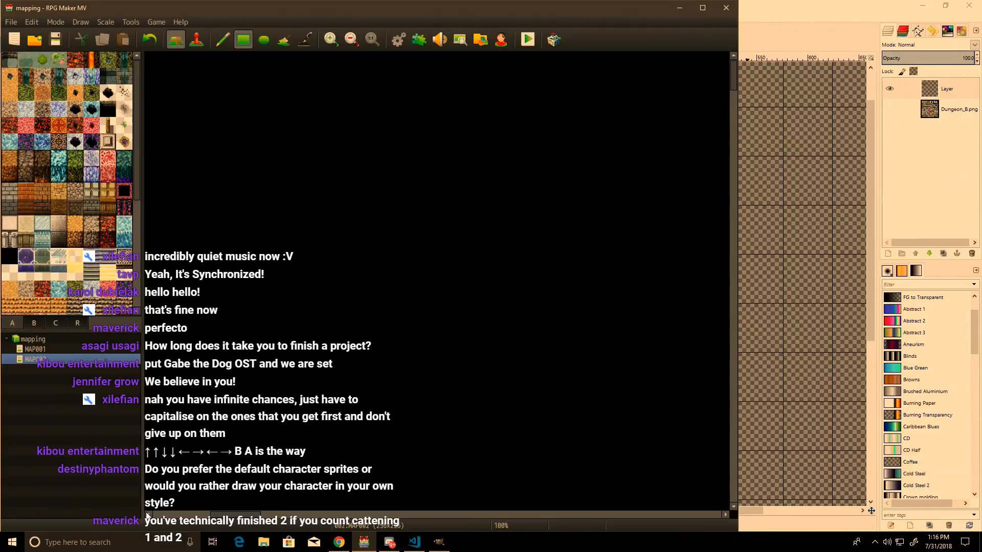
Step: Try painting a rectangle of the brown rock tile near the map's upper-left corner, and undo it
ctrl+scroll(352, 303, down, 20)
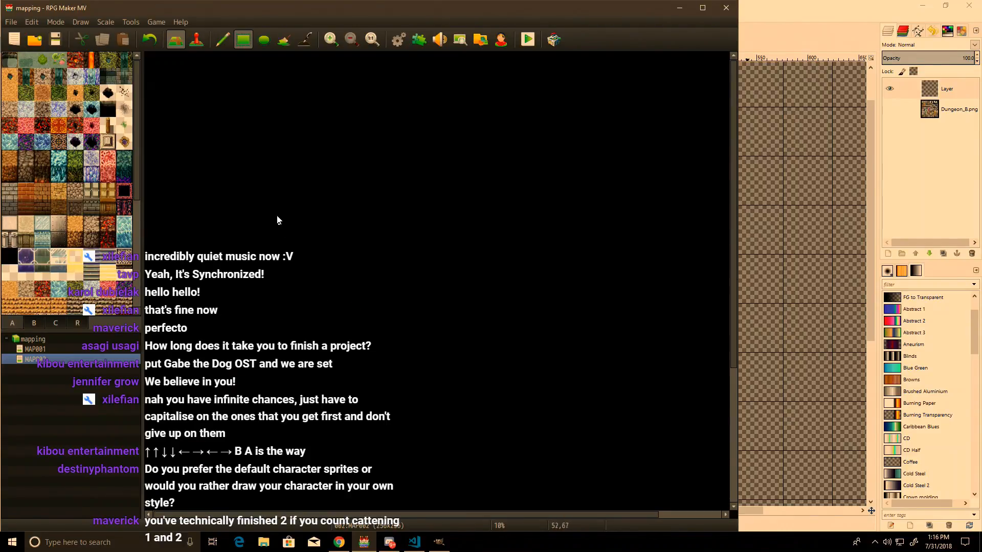
key(ctrl+0)
middle_click(407, 279)
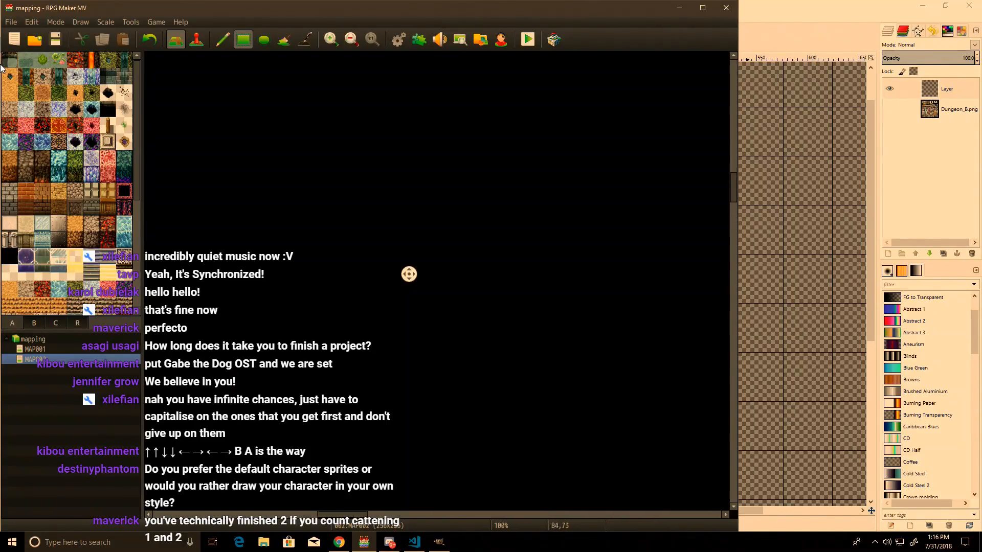
middle_click(1, 68)
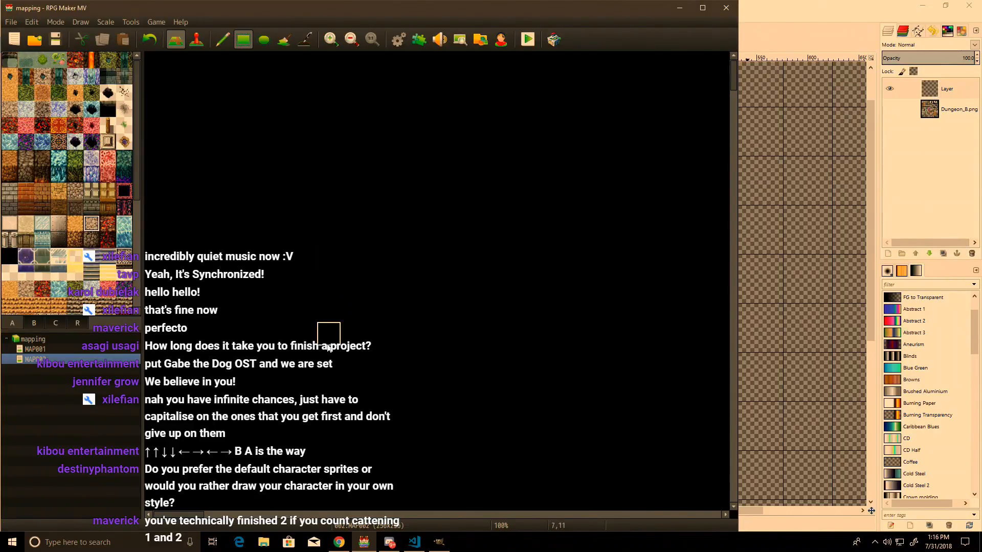
drag(328, 358, 327, 239)
key(ctrl+z)
Step: Open the project database and switch to the Common Events section
click(396, 40)
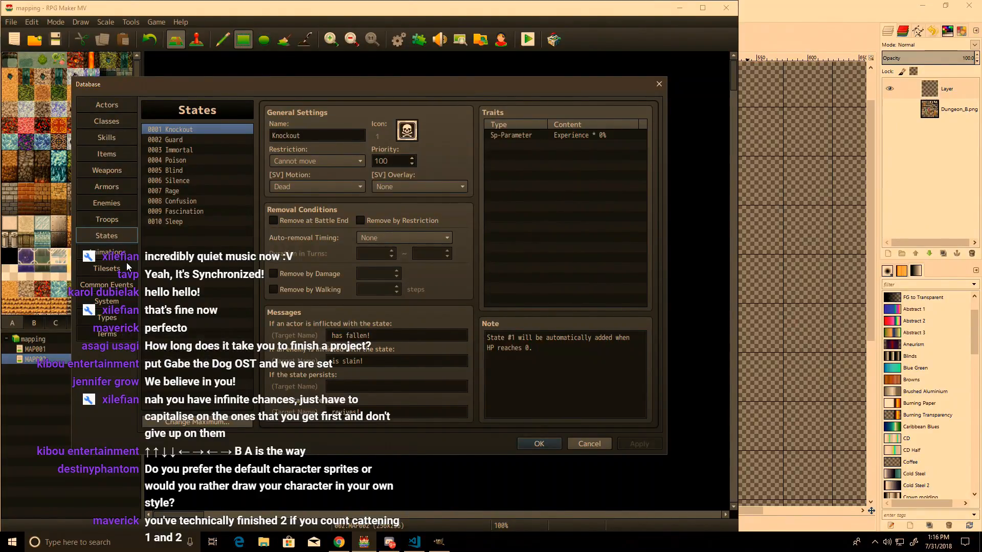
click(102, 284)
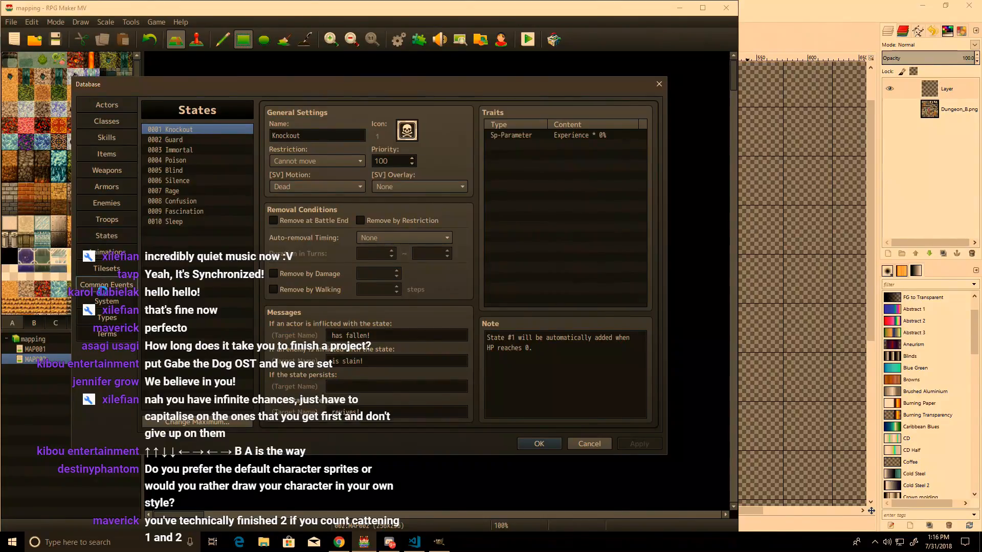
Step: Assign the Dungeon__DIAG_WALLS image as the D image of the Dungeon tileset in the database and accept the change
click(111, 302)
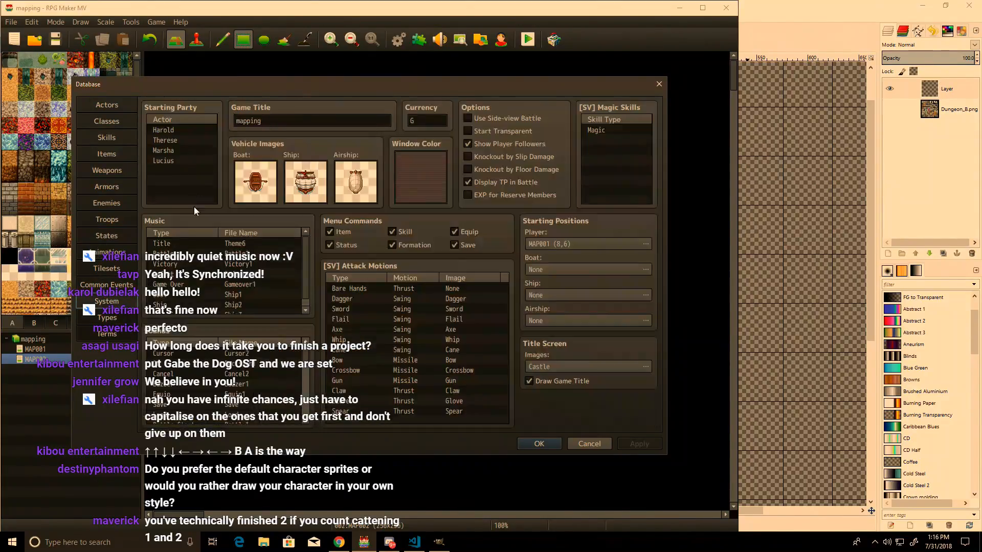
click(117, 282)
click(118, 268)
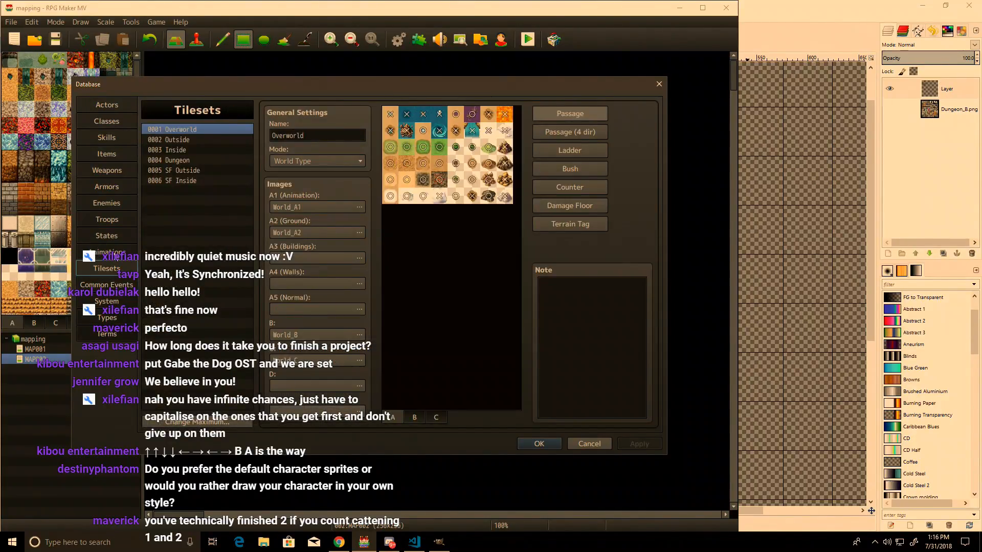
click(184, 137)
click(185, 150)
click(188, 160)
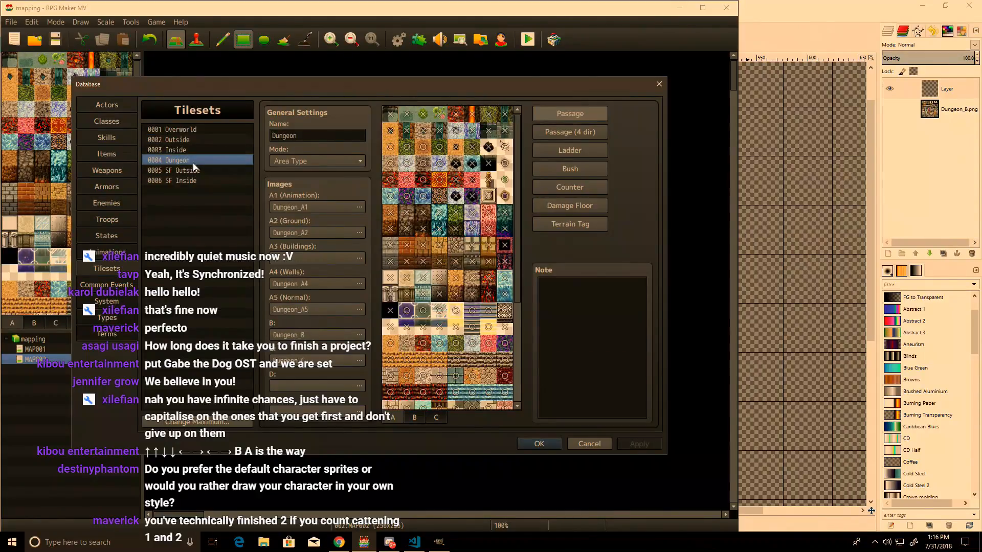
click(299, 385)
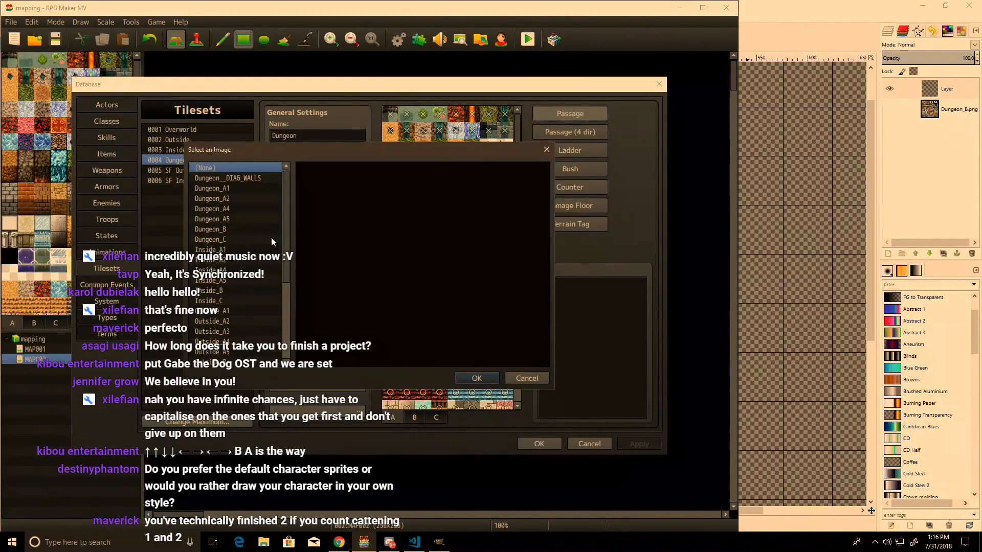
key(Down)
click(476, 379)
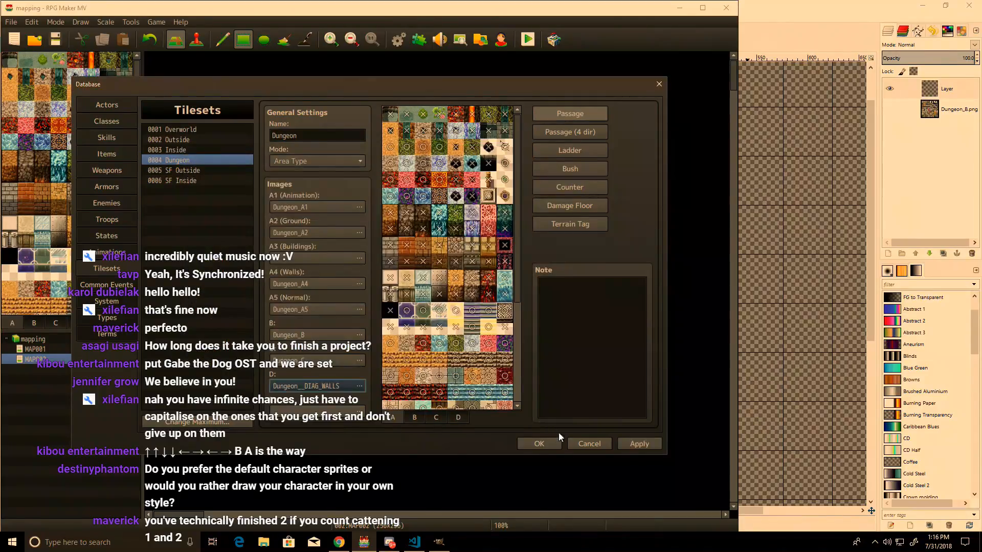
click(537, 444)
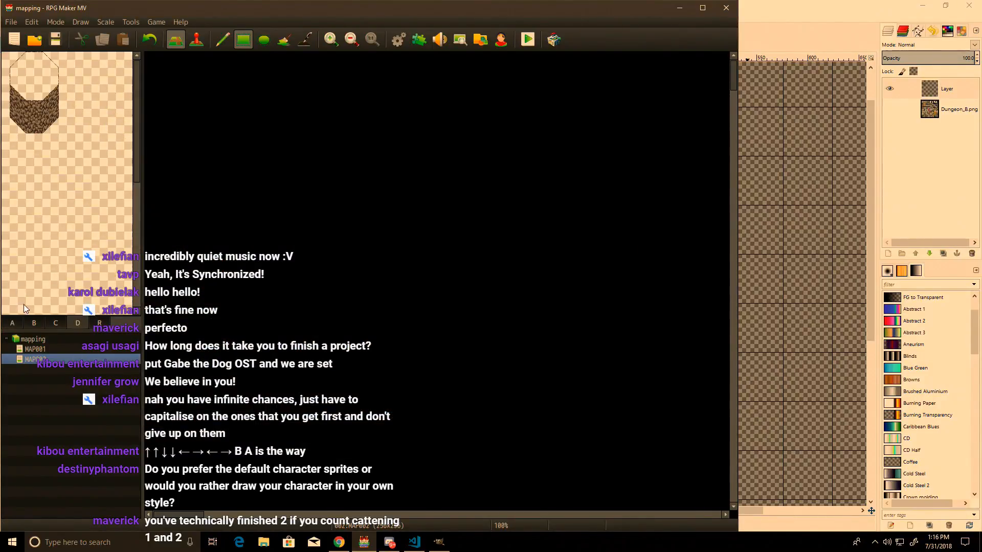
Step: Fill a rectangle of cobblestone floor about 14 by 10 tiles in the empty area of MAP002
click(19, 322)
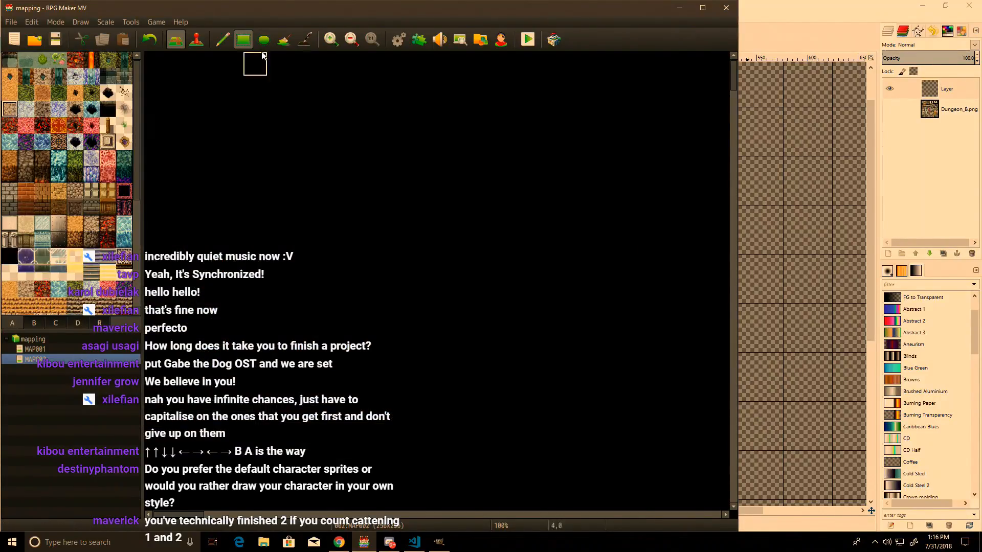
mouse_move(305, 285)
mouse_down()
mouse_move(526, 446)
mouse_move(624, 476)
mouse_up()
scroll(286, 217, down, 1)
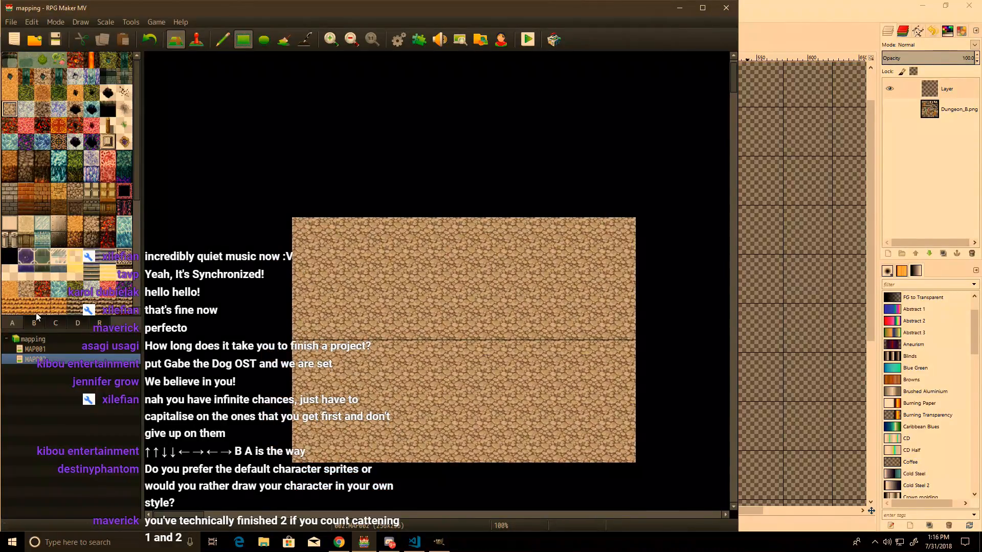
Step: Check how the diagonal wall artwork in tile set D lines up with the tile grid
click(34, 323)
click(84, 323)
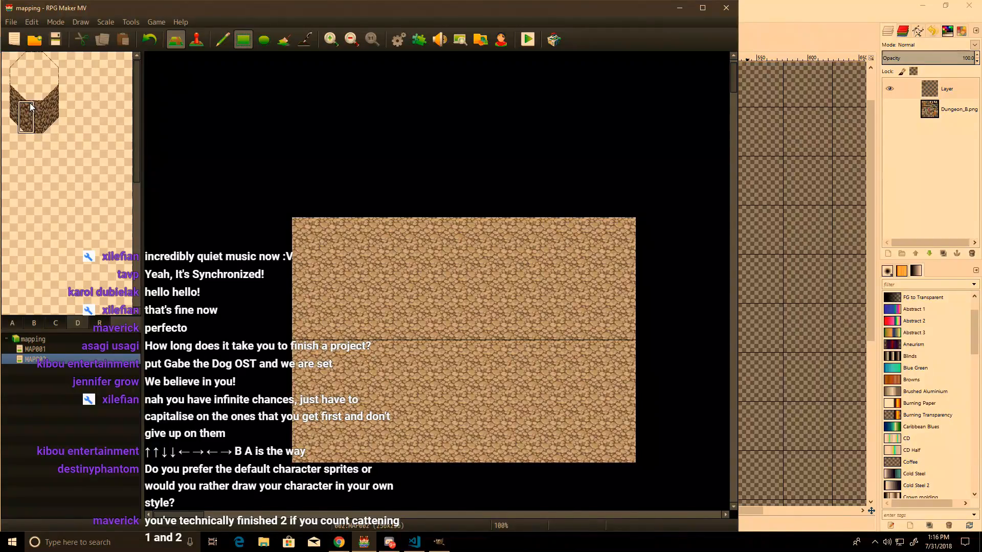
drag(29, 102, 45, 125)
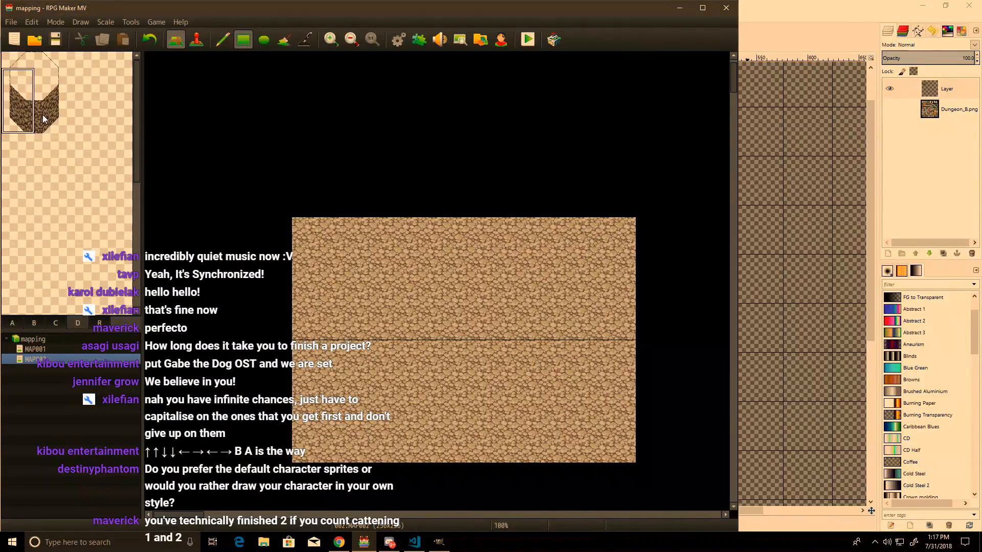
Step: Switch to GIMP, shift the wall artwork along the grid to the canvas's left edge and re-export Dungeon__DIAG_WALLS
key(alt+Tab)
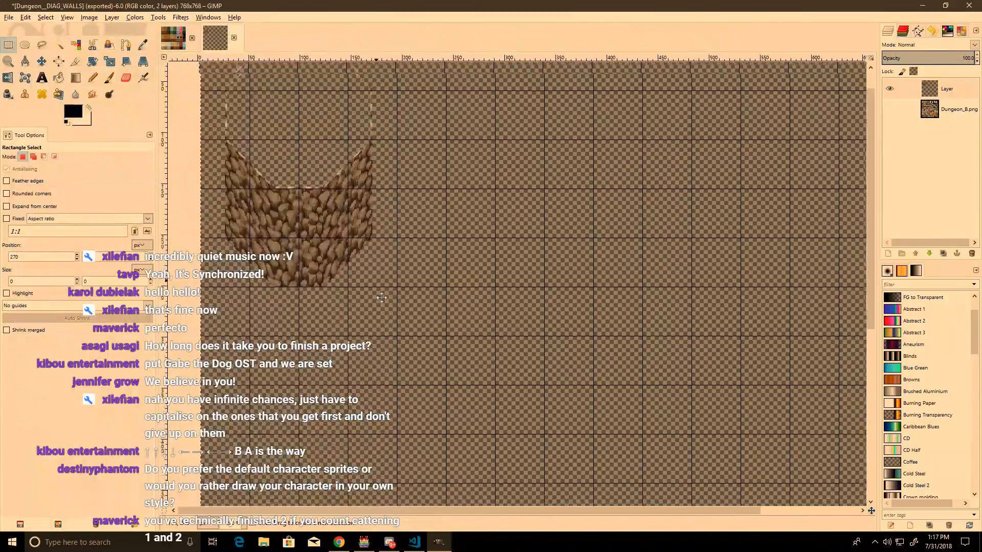
mouse_move(418, 324)
mouse_down()
mouse_move(407, 220)
mouse_move(222, 86)
mouse_up()
key(ctrl+x)
key(ctrl+v)
key(ctrl+z)
key(ctrl+v)
ctrl+scroll(280, 271, up, 2)
middle_drag(279, 271, 401, 275)
key(ctrl+x)
key(ctrl+v)
drag(401, 276, 350, 276)
key(ctrl+h)
key(ctrl+e)
Step: Switch back to RPG Maker MV, reload MAP002 by opening MAP001 first, and show the D tiles
key(alt+Tab)
click(34, 349)
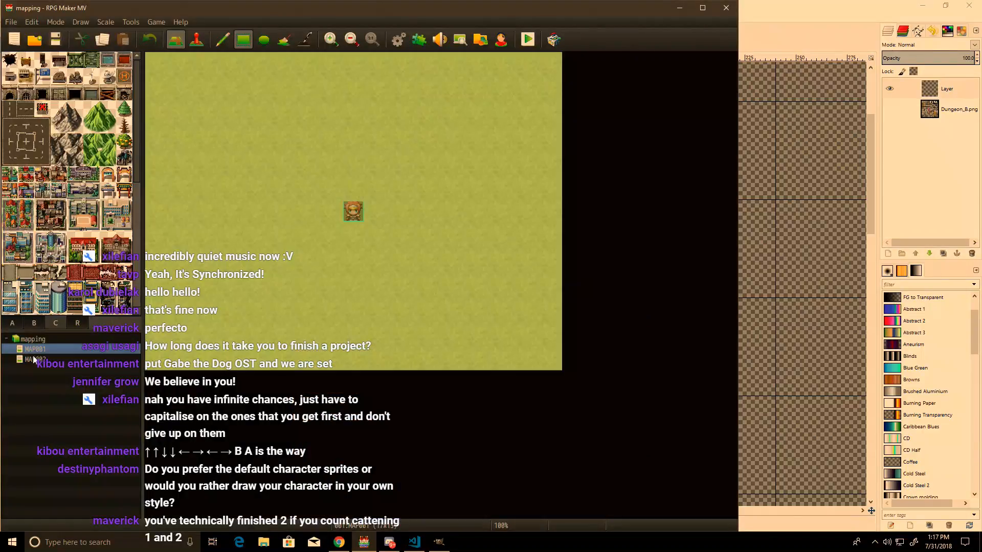
click(32, 359)
click(75, 322)
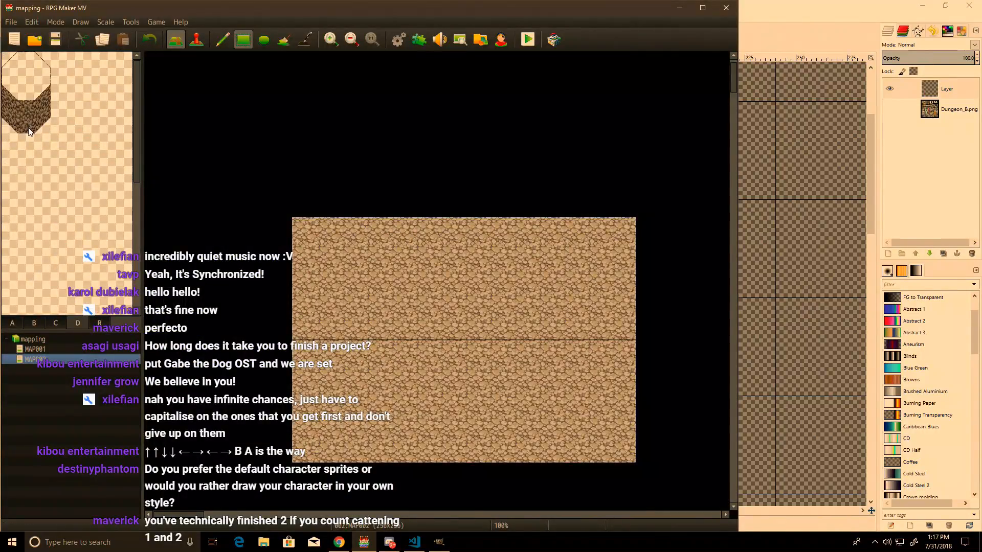
Step: Paint the rising diagonal wall piece across two columns at the floor's upper-left corner with the Pencil tool
drag(47, 126, 41, 98)
click(324, 228)
key(ctrl+z)
click(222, 40)
drag(329, 207, 301, 230)
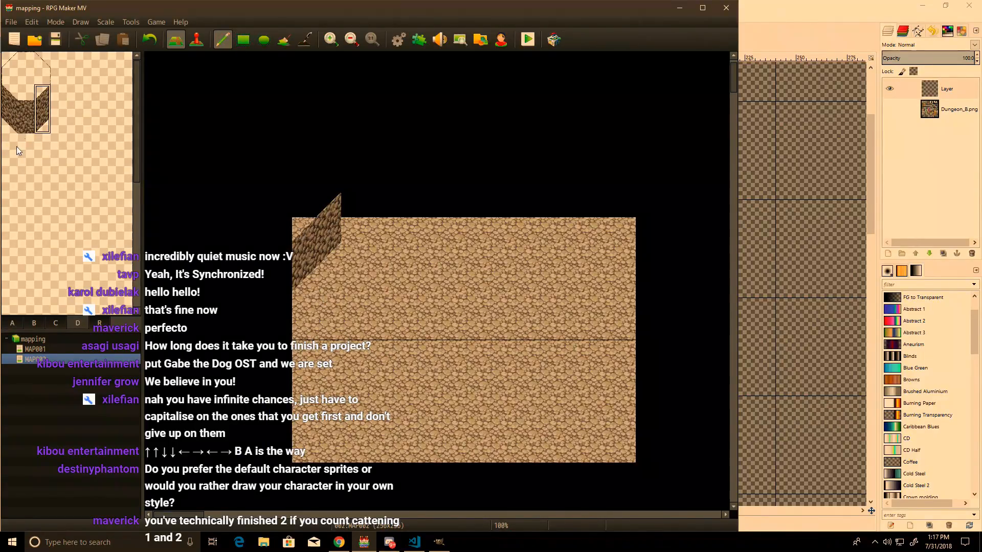
Step: Continue the wall with an eight-tile straight section along the floor's upper edge and two descending diagonal pieces at its right end
drag(24, 92, 26, 127)
drag(357, 193, 531, 189)
drag(11, 128, 10, 95)
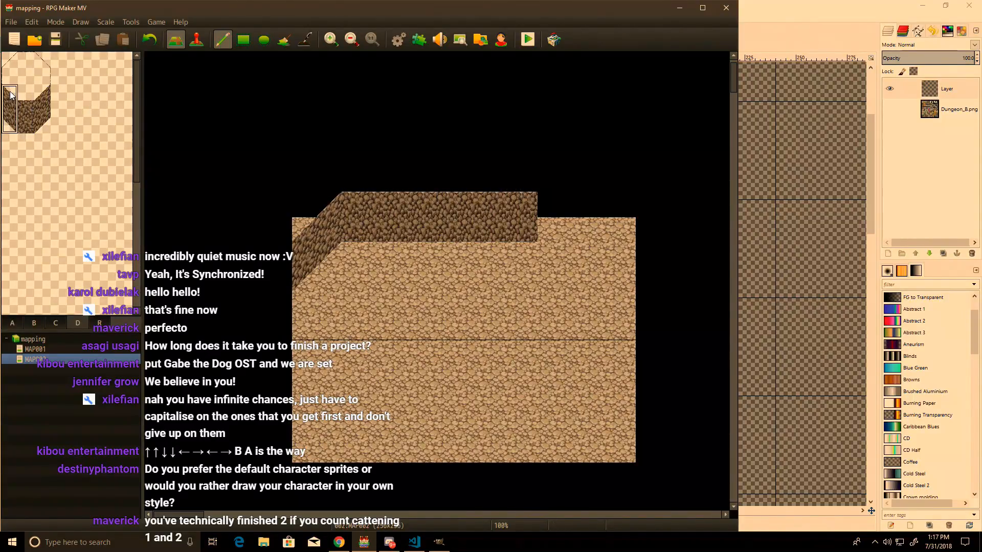
click(549, 230)
click(573, 255)
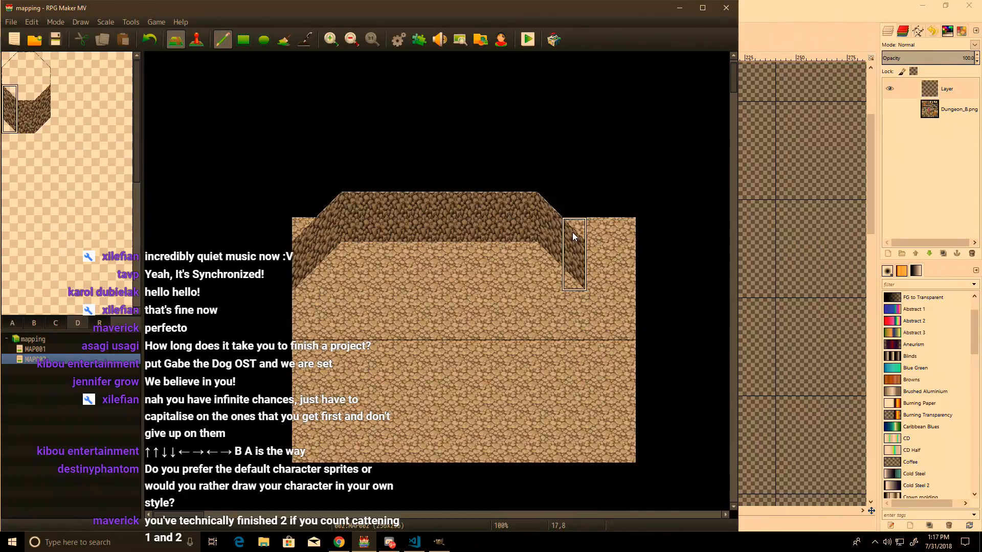
Step: Place a descending diagonal piece at the floor's right edge and a copied straight wall piece directly beside it
click(614, 297)
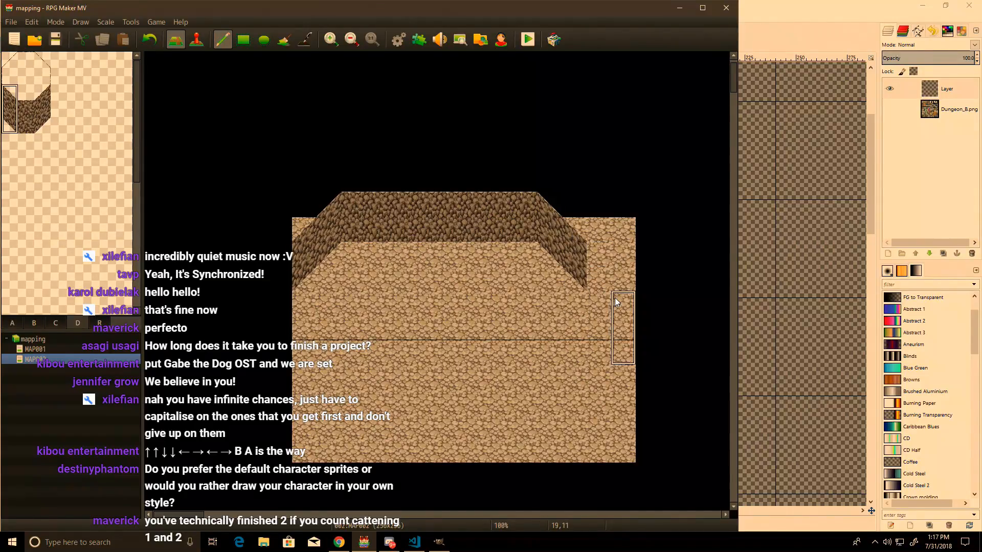
right_drag(471, 229, 470, 204)
click(595, 291)
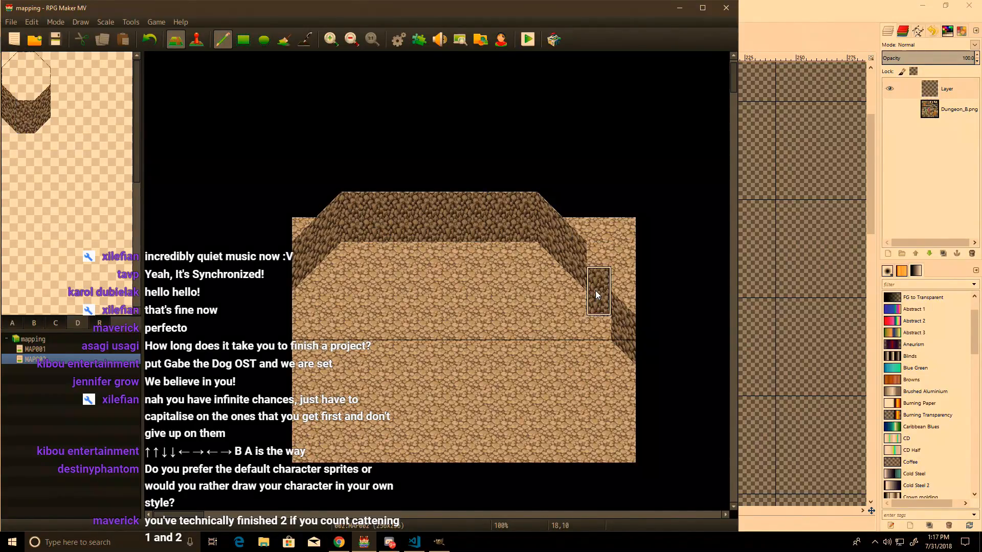
key(ctrl+z)
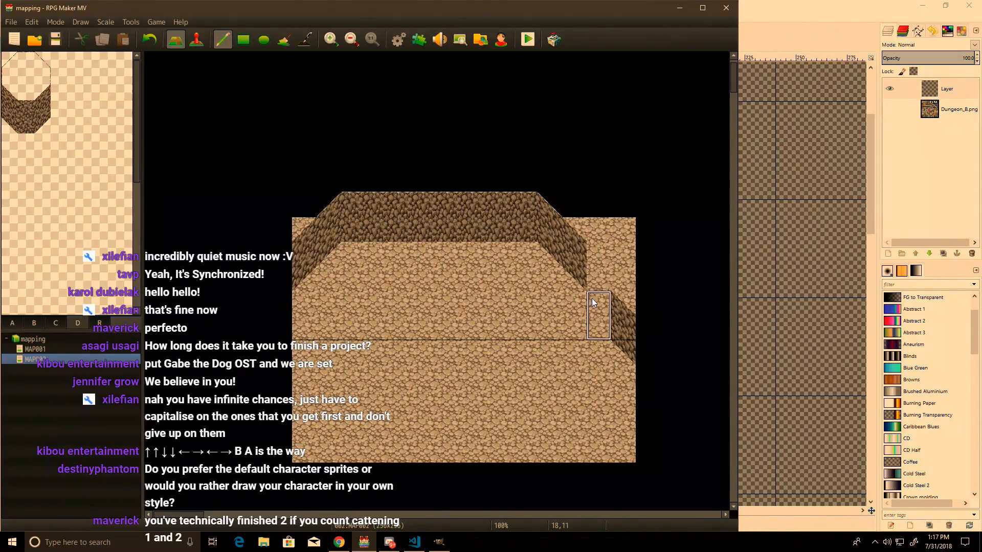
click(593, 303)
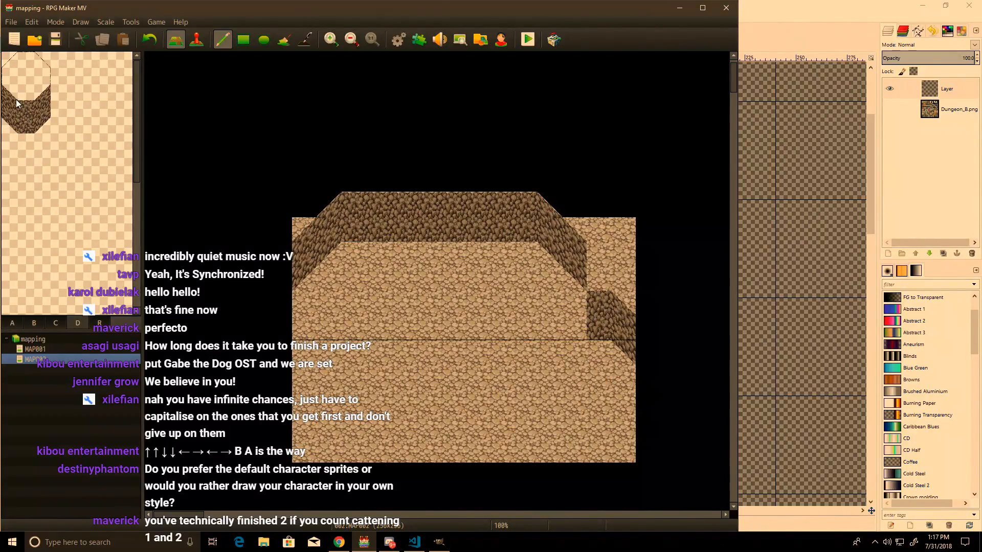
click(598, 279)
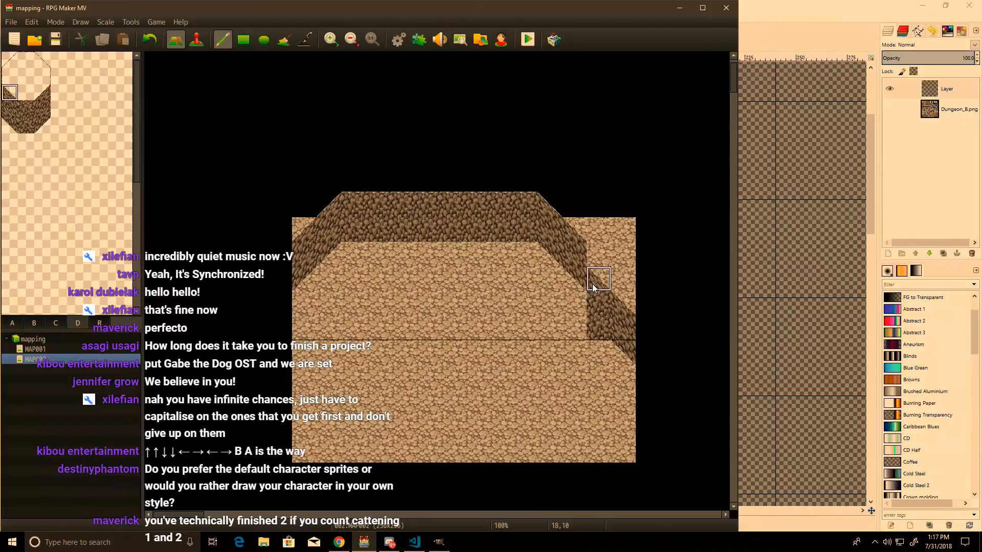
key(ctrl+z)
Step: Erase the floor outside the right-hand wall and put diagonal tiles back on its stepped corners, leaving the gap tile blank
click(25, 91)
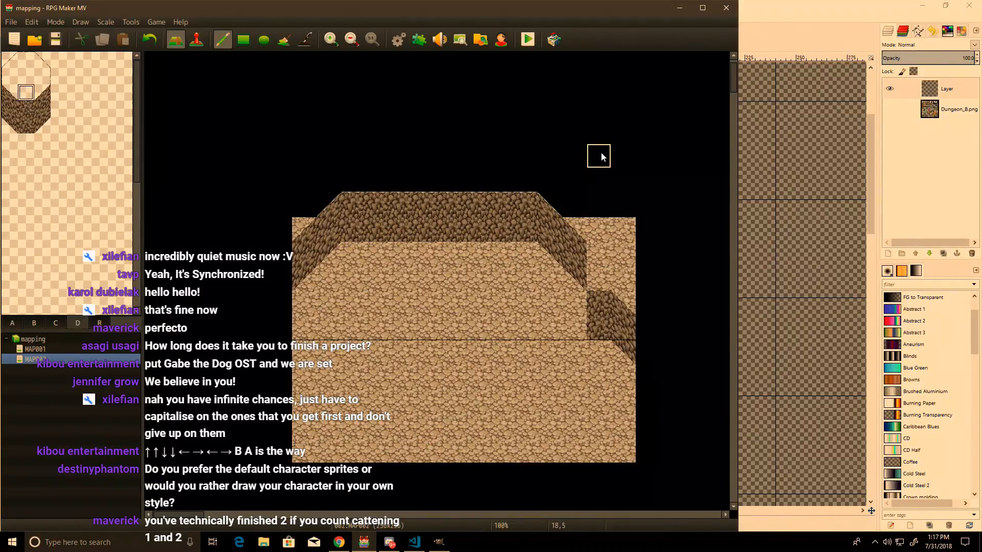
mouse_move(609, 268)
mouse_down()
mouse_move(596, 204)
mouse_move(622, 305)
mouse_move(594, 235)
mouse_move(595, 250)
mouse_up()
click(12, 93)
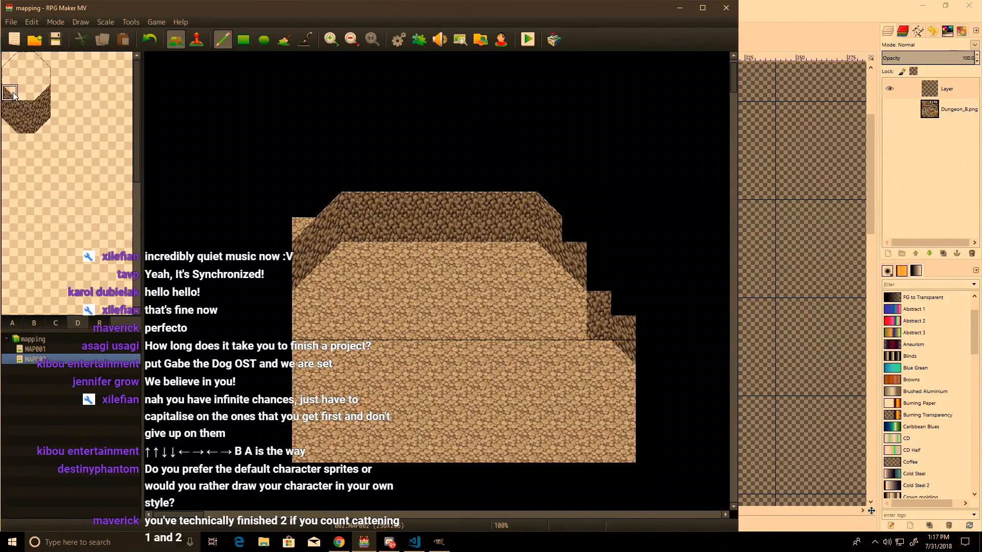
click(572, 224)
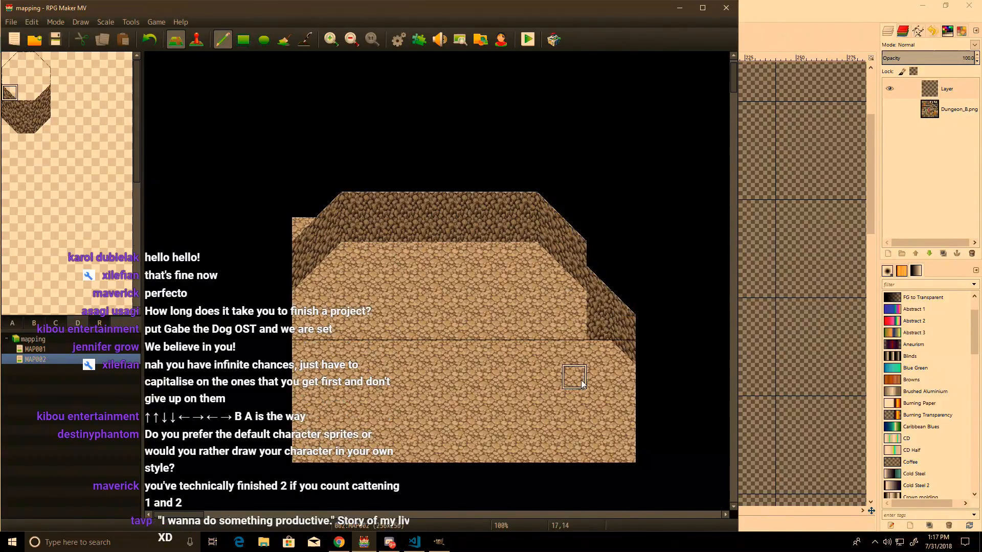
drag(597, 255, 602, 275)
click(596, 278)
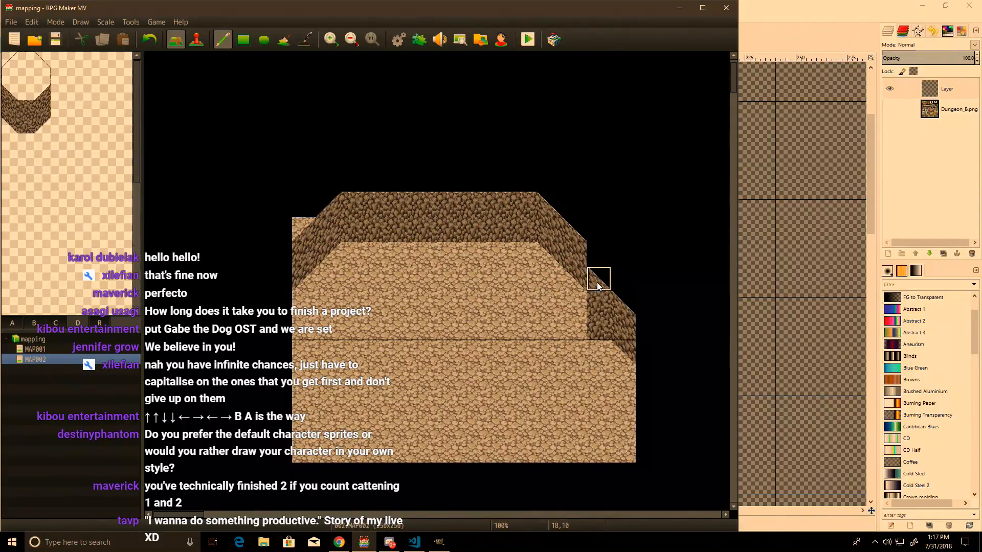
Step: Fill the gap above the straight piece in the right-hand wall with a two-tile column of light brown rock from set A
click(14, 324)
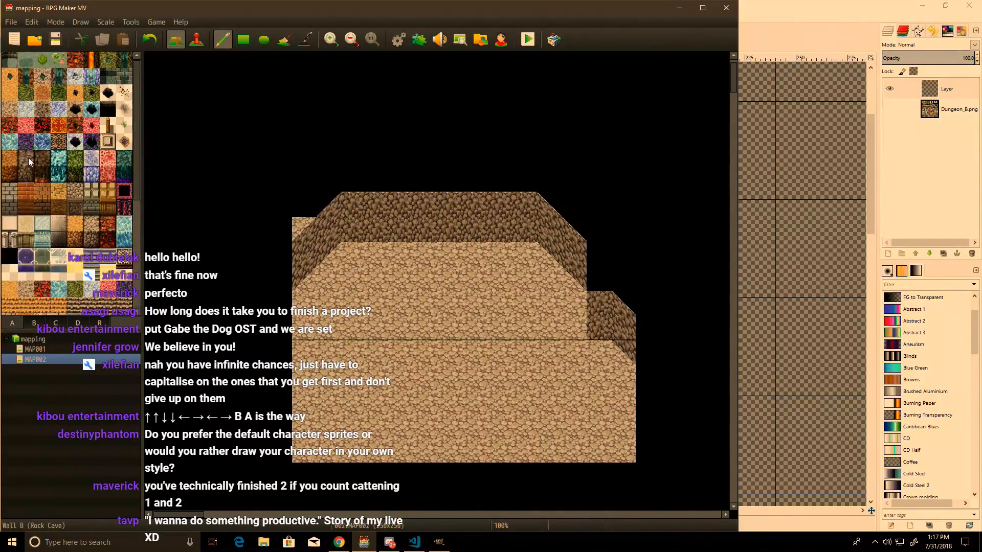
click(93, 224)
mouse_move(599, 278)
mouse_down()
mouse_move(599, 225)
mouse_move(582, 223)
mouse_move(577, 207)
mouse_up()
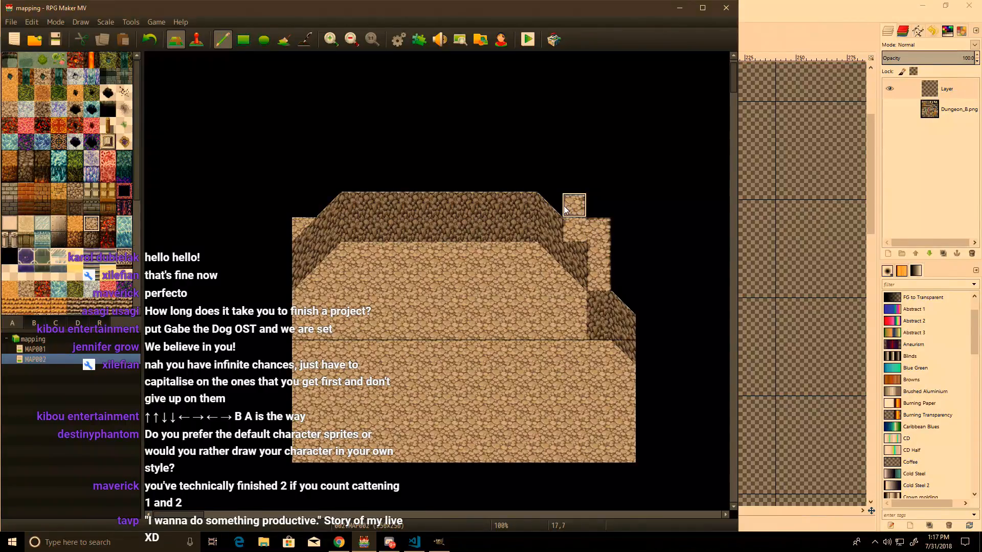
key(ctrl+z)
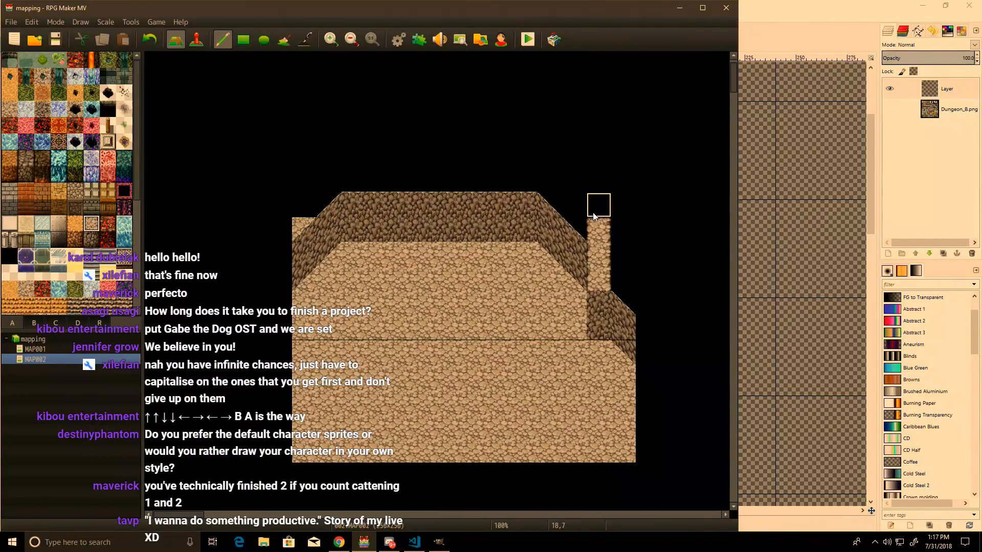
right_click(670, 227)
click(598, 230)
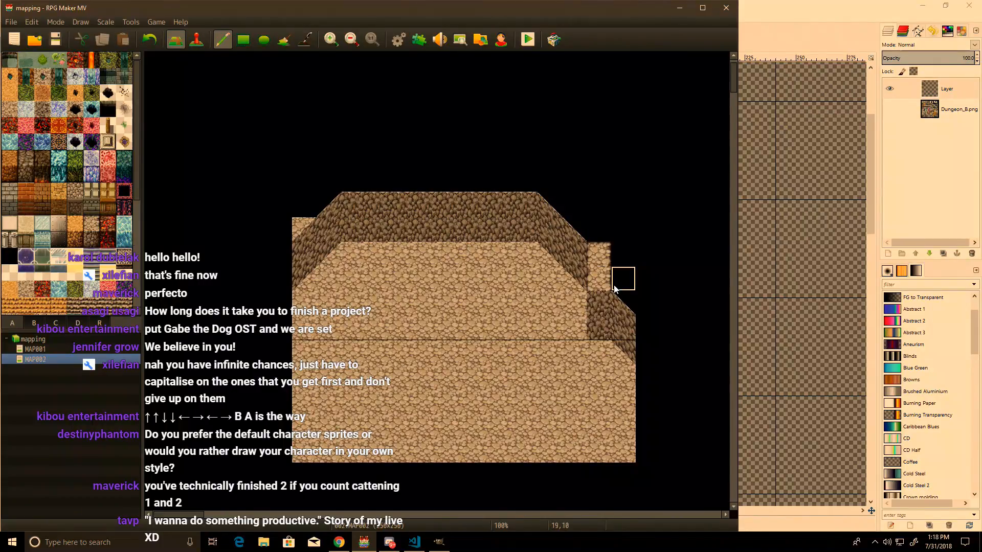
click(602, 259)
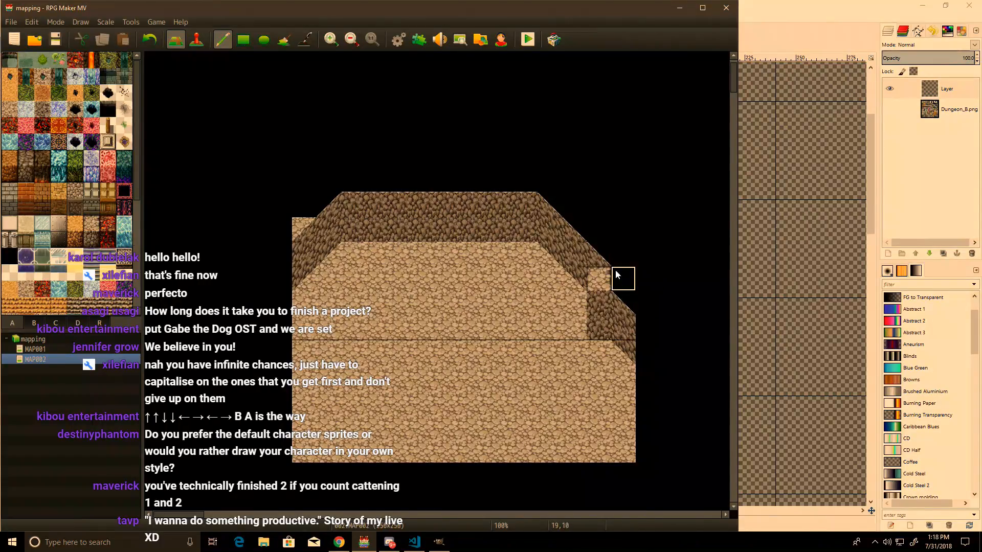
click(601, 263)
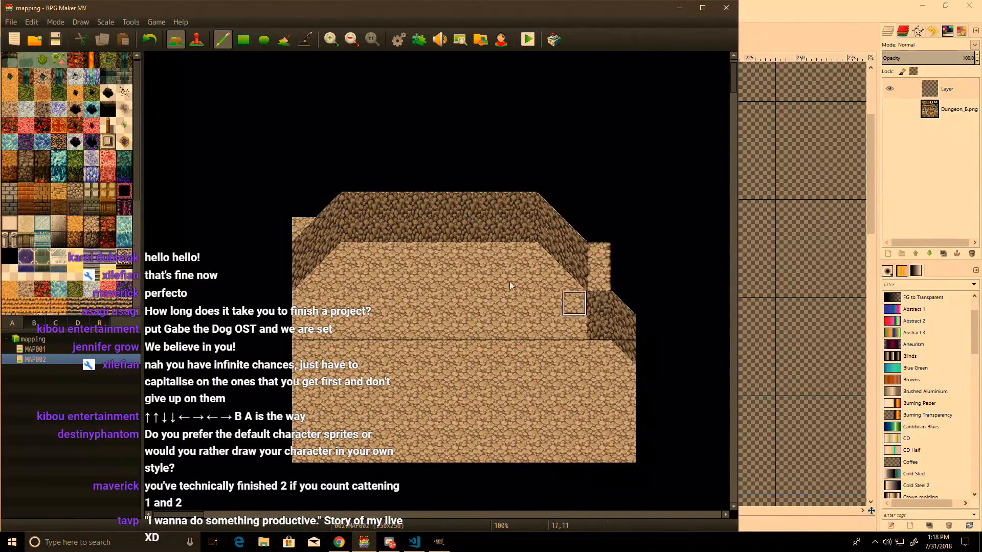
Step: Check the diagonal wall pieces in tile set D and switch to the Dungeon_DIAG_WALLS image in GIMP
click(60, 322)
click(74, 322)
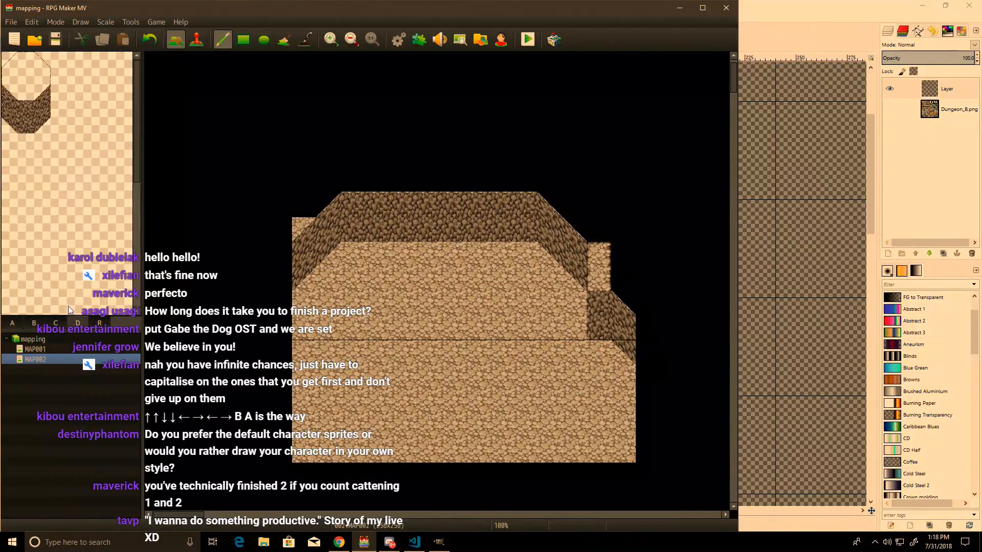
click(11, 94)
click(414, 542)
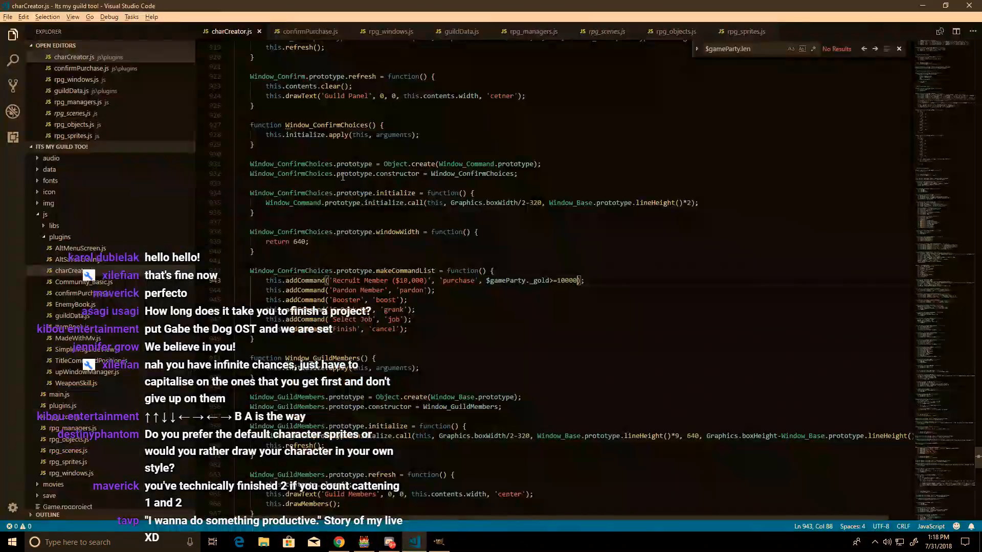
click(439, 542)
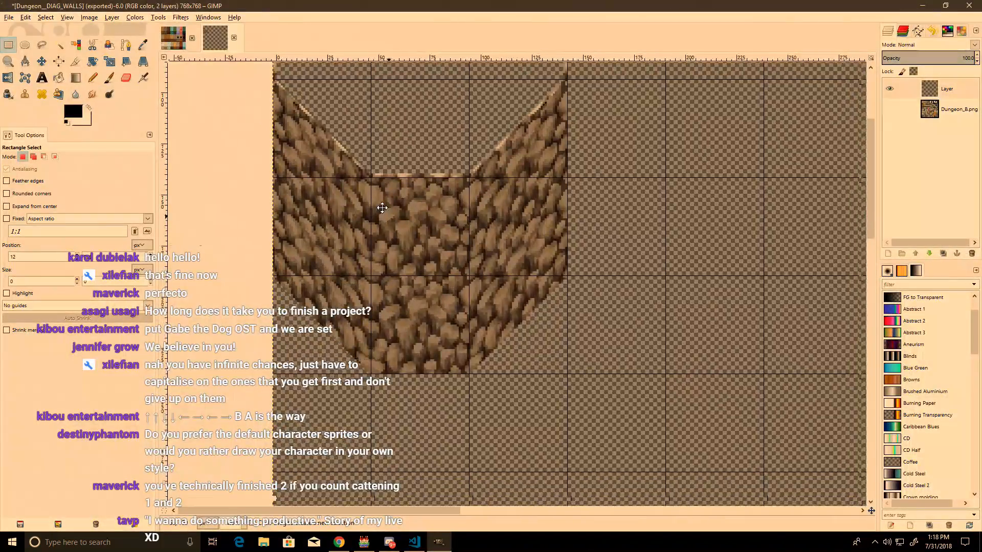
Step: Copy a 48 × 48 px tile of light brown rock from Dungeon_A4 and return to the Dungeon_DIAG_WALLS image
scroll(379, 202, up, 5)
scroll(380, 202, left, 2)
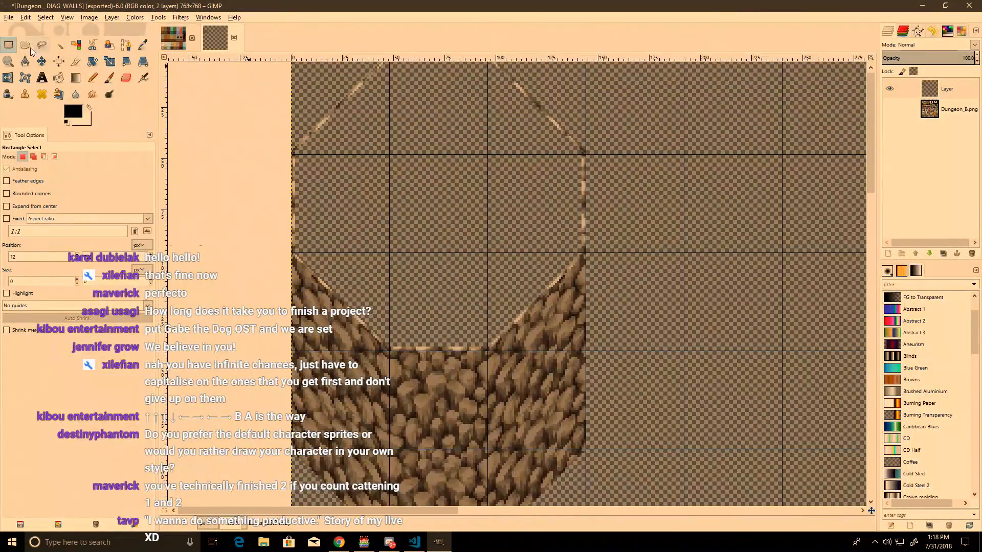
scroll(420, 289, up, 2)
scroll(420, 289, right, 1)
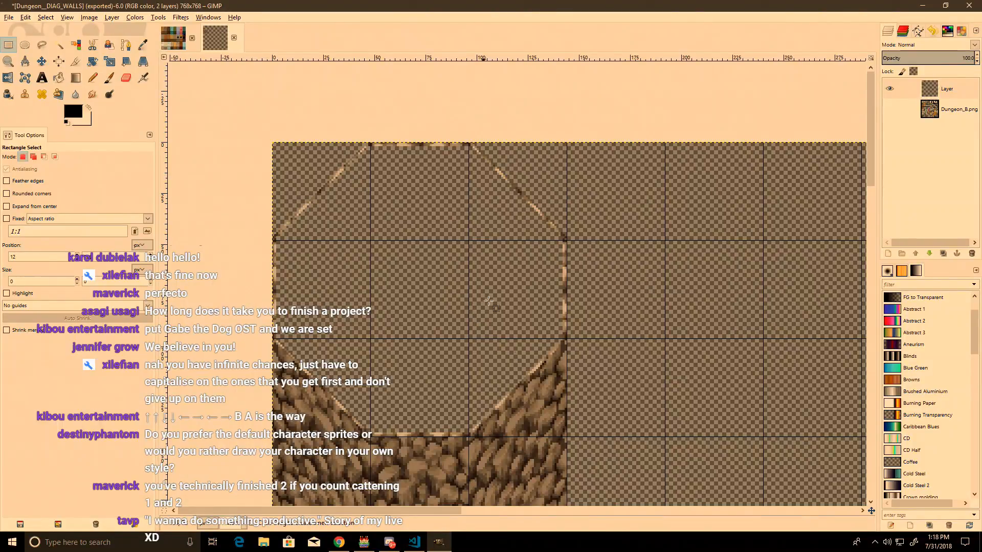
drag(565, 436, 171, 64)
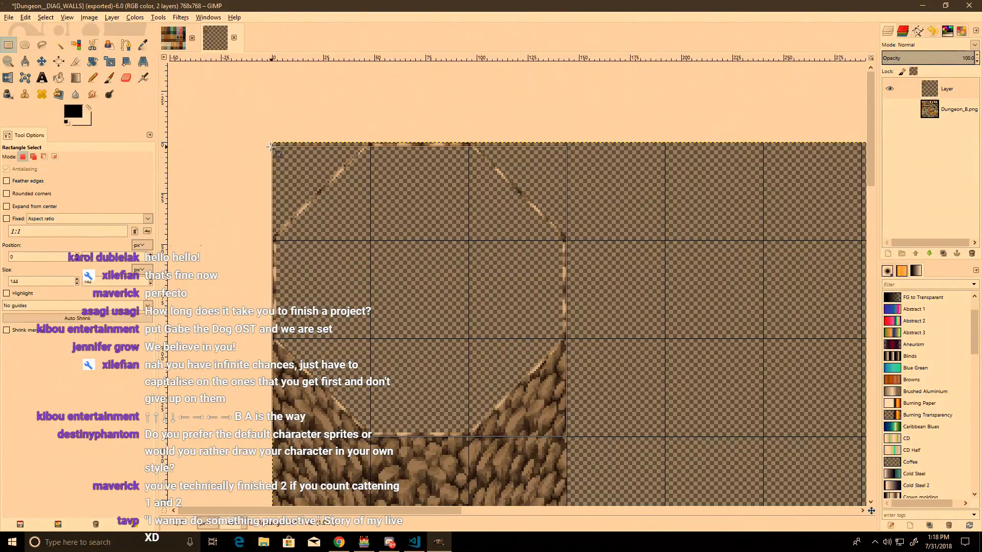
click(173, 37)
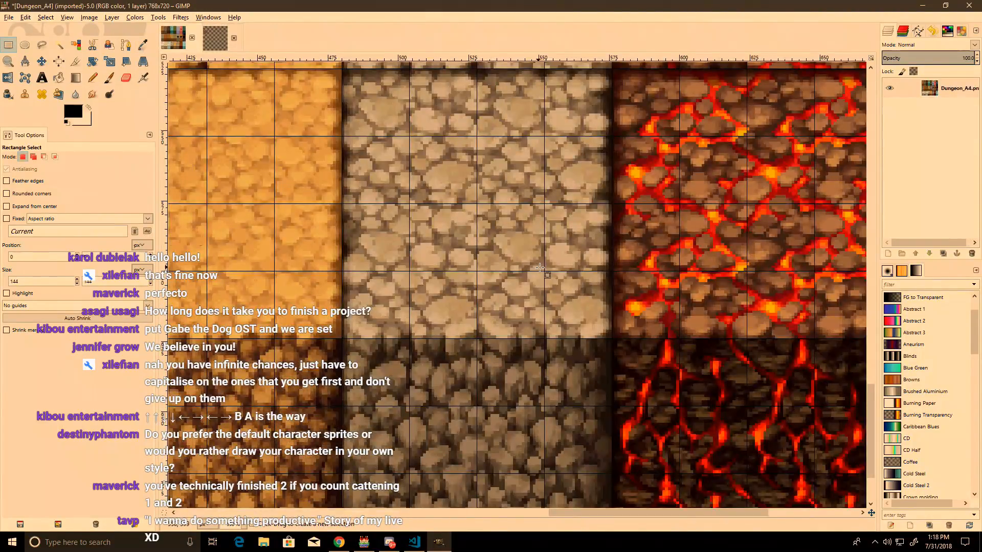
drag(544, 269, 409, 136)
key(ctrl+c)
click(215, 38)
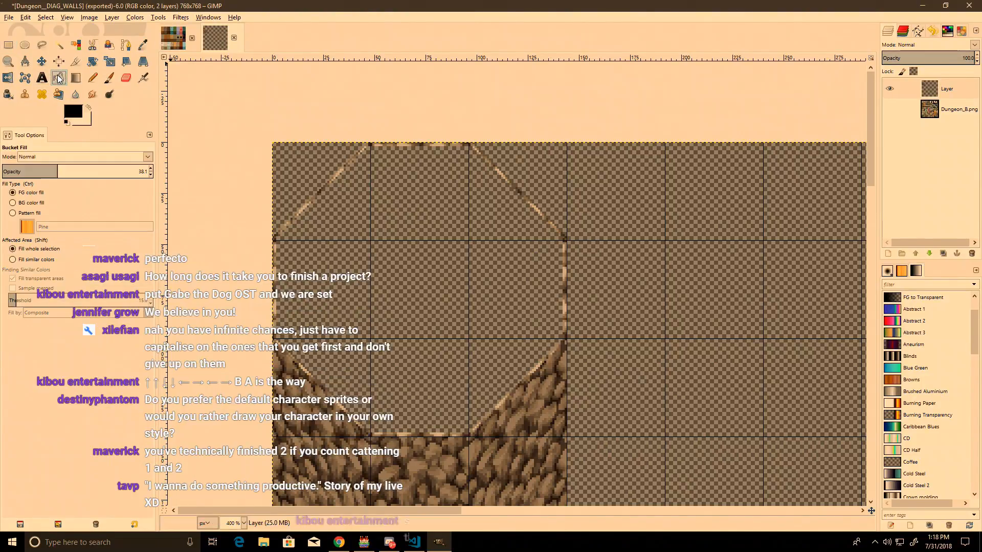
Step: Select the 144 × 144 px block around the octagon outline and bucket-fill it with the Clipboard pattern
click(59, 79)
click(10, 46)
drag(567, 435, 269, 140)
click(59, 78)
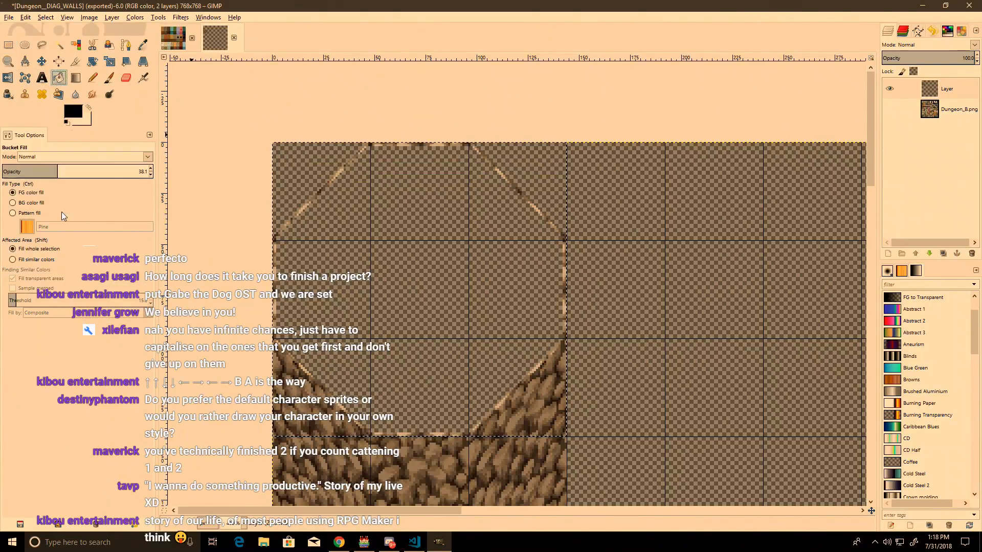
click(27, 226)
drag(28, 245, 415, 268)
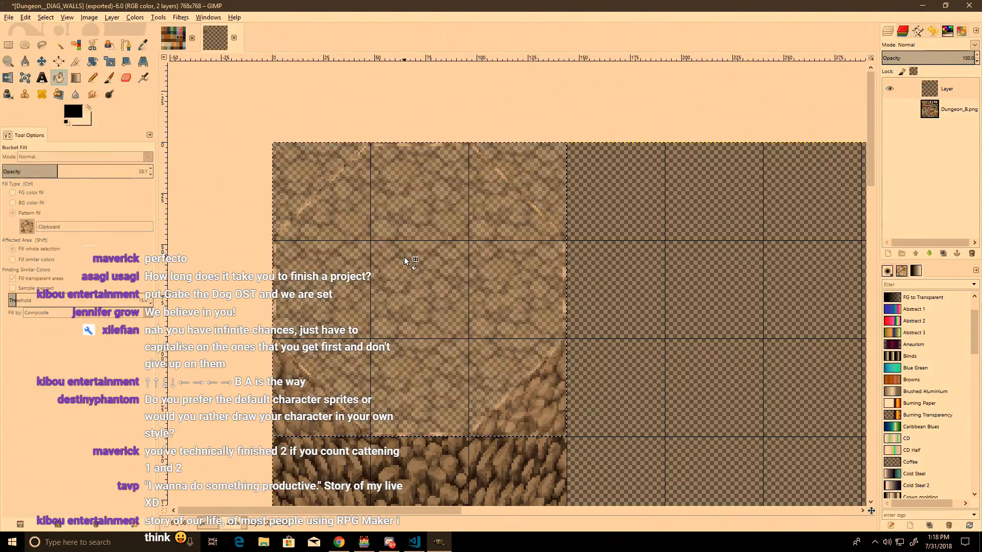
Step: Undo the translucent fill and fill the block again with the Clipboard pattern at 100 opacity
drag(392, 204, 75, 265)
key(ctrl+z)
drag(32, 176, 959, 267)
click(509, 262)
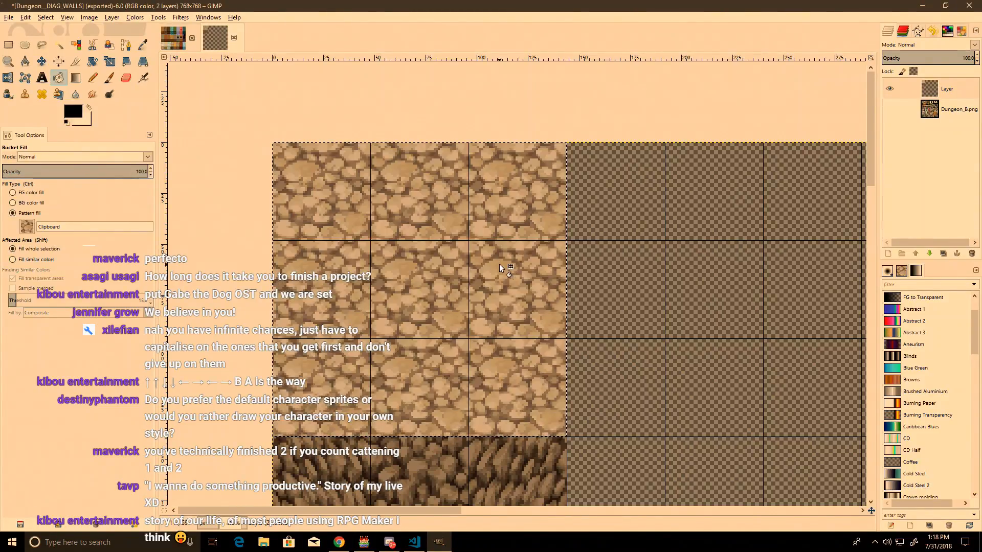
Step: Redo the rock pattern fill on a new layer beneath the outline layer instead, and clear the selection
key(ctrl+z)
click(888, 254)
key(Return)
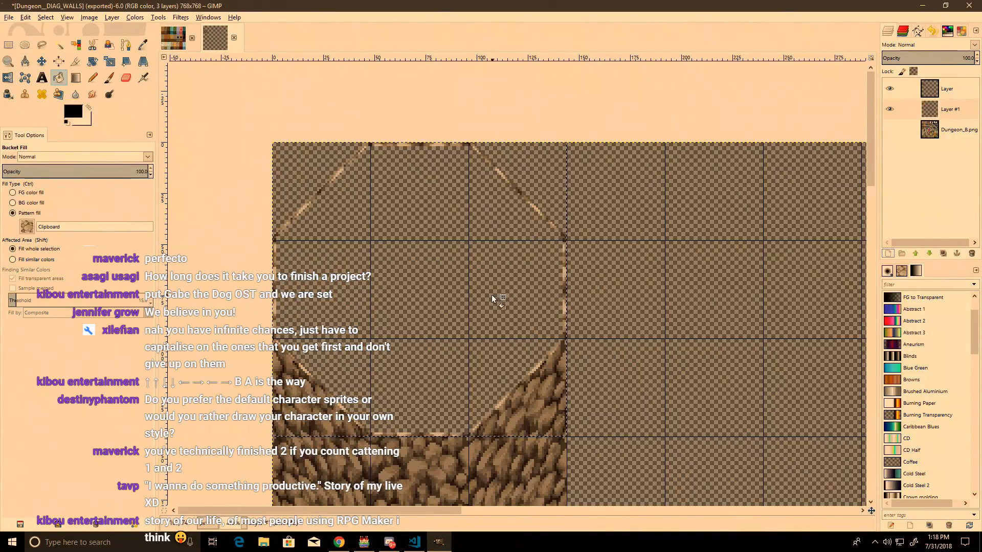
click(499, 291)
click(8, 45)
click(370, 122)
Step: Fuzzy-select the areas outside the octagon's upper diagonals on the outline layer and delete the rock there from Layer #1
click(41, 45)
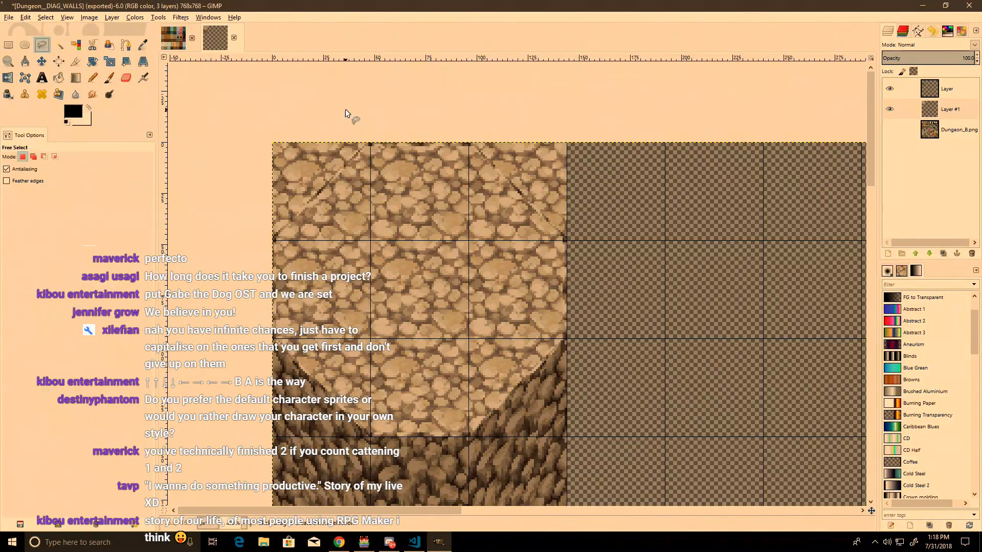
ctrl+scroll(345, 110, up, 3)
click(59, 45)
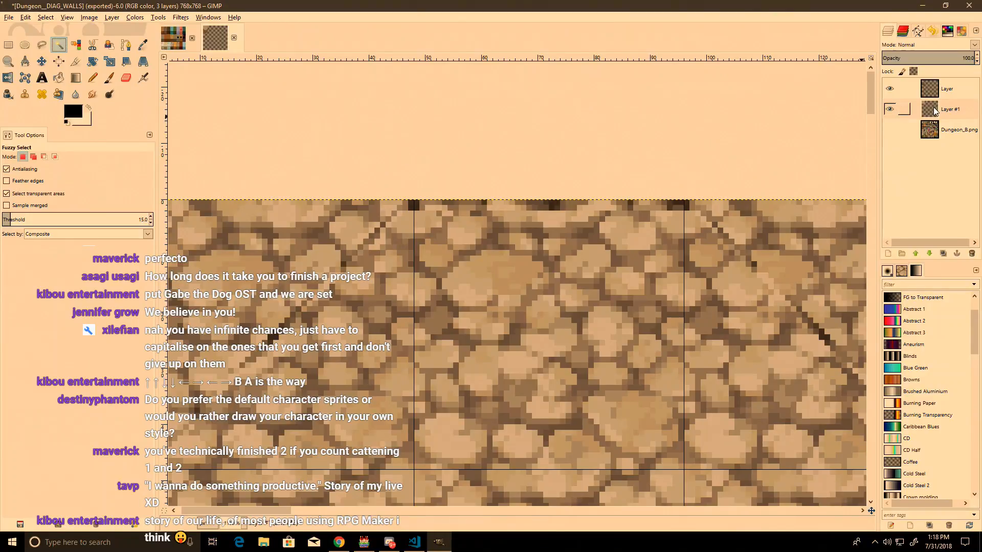
click(298, 246)
ctrl+scroll(299, 246, down, 4)
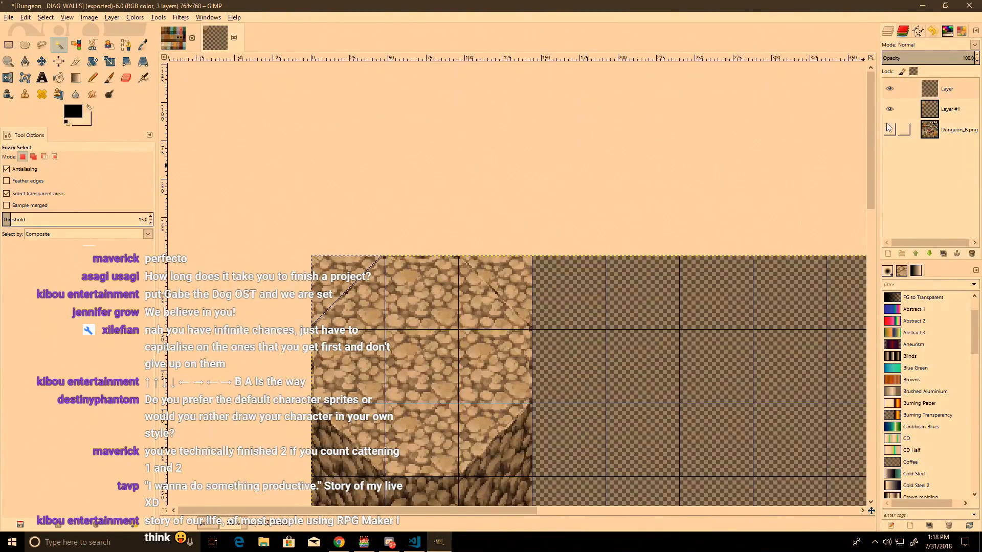
shift+click(508, 284)
click(953, 110)
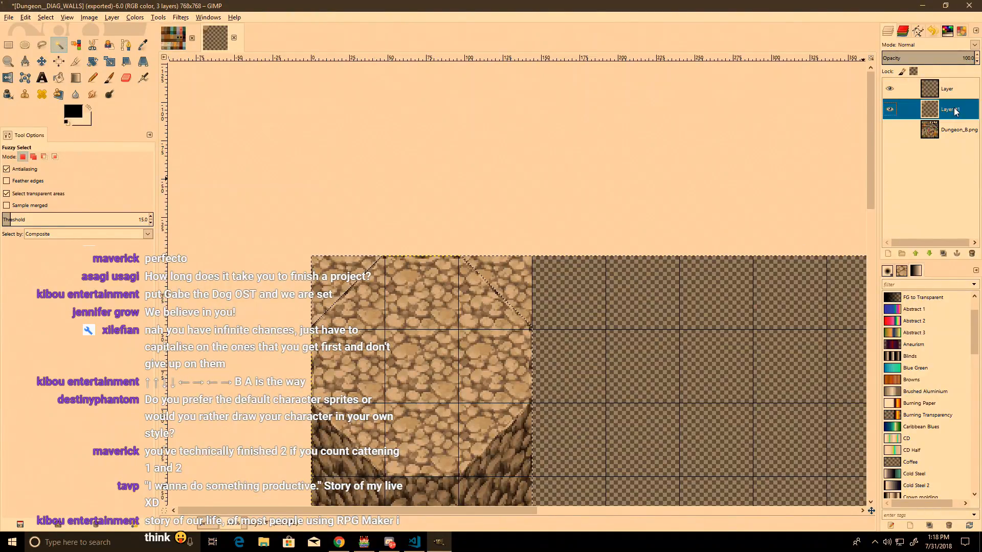
key(Delete)
Step: Overwrite the exported Dungeon_DIAG_WALLS.png, switch to RPG Maker MV and reload MAP002 by way of MAP001
click(8, 45)
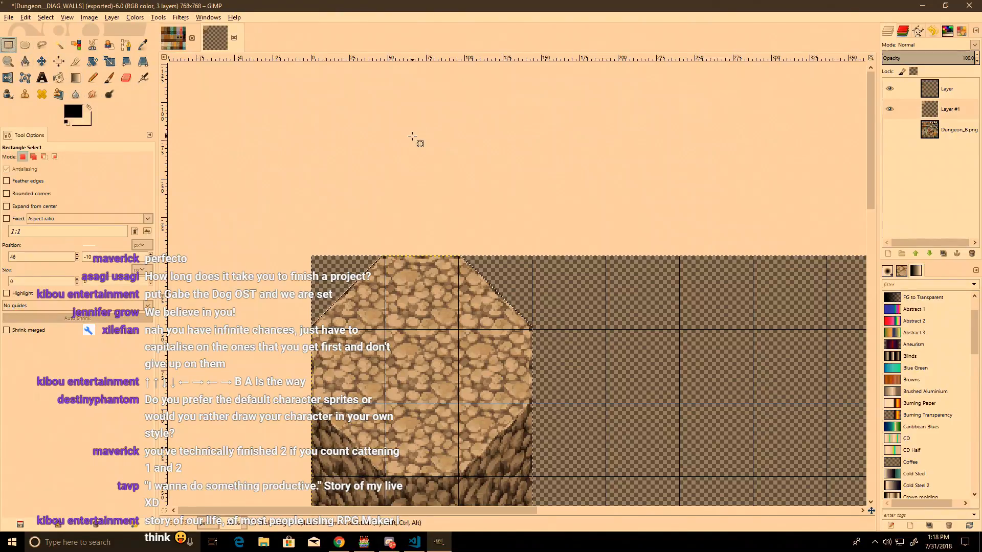
ctrl+scroll(554, 302, down, 2)
ctrl+scroll(322, 289, up, 3)
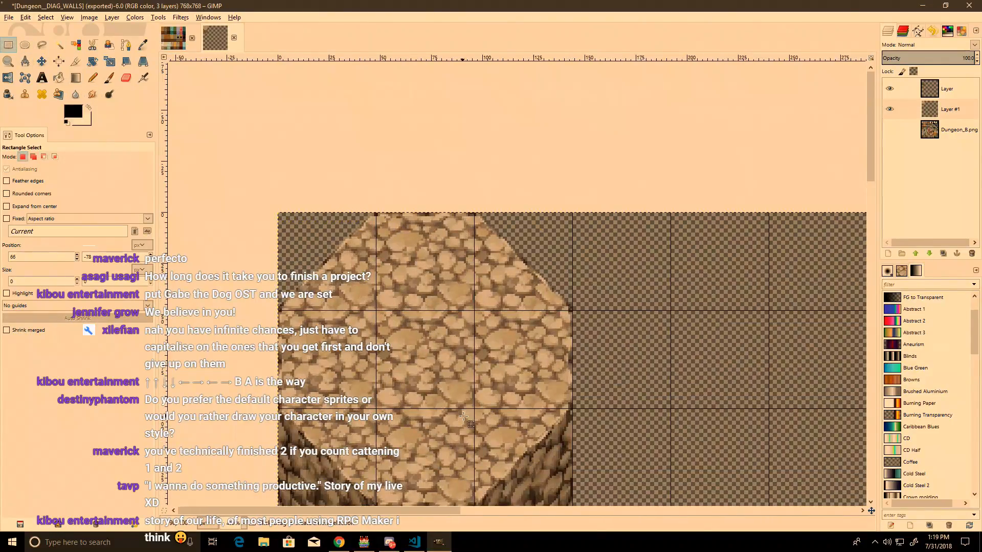
key(ctrl+e)
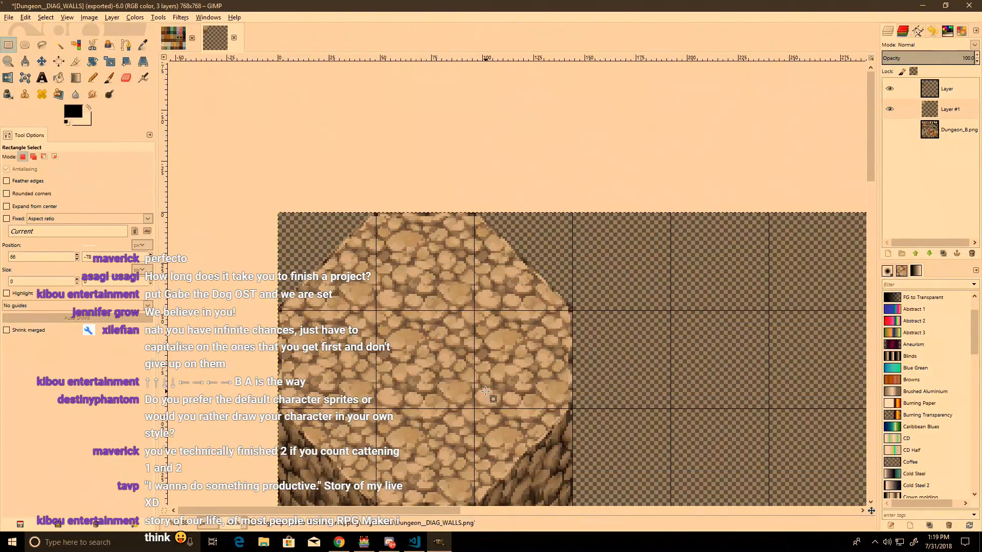
key(alt+Tab)
click(84, 350)
click(86, 360)
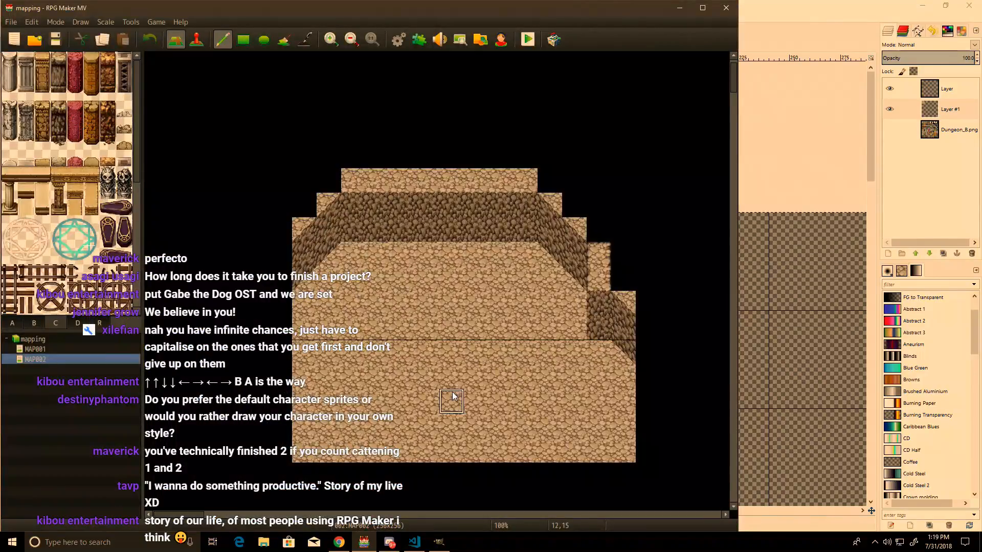
Step: Replace the rock column above the right-hand wall with a straight ceiling edge tile and a sloped upper-right corner from set D
click(607, 252)
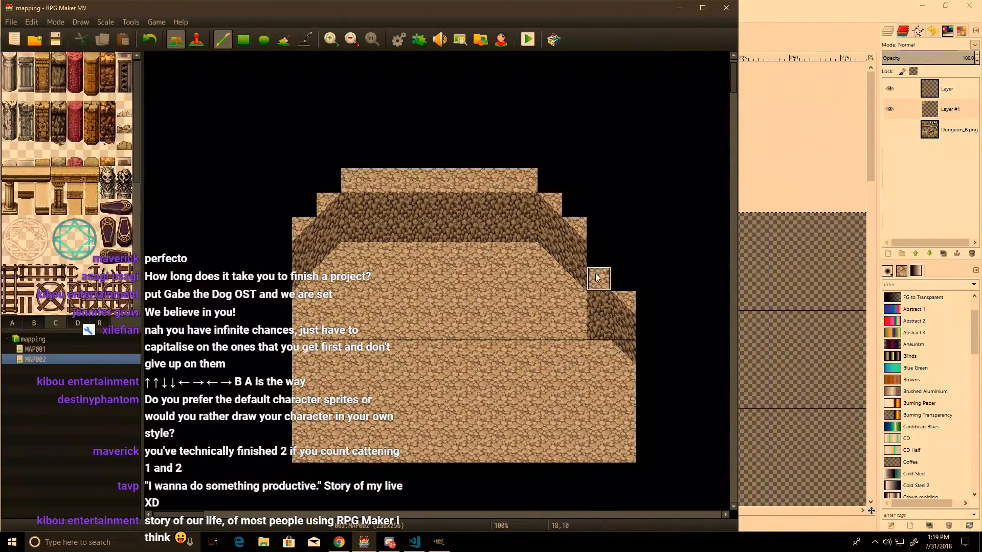
click(78, 323)
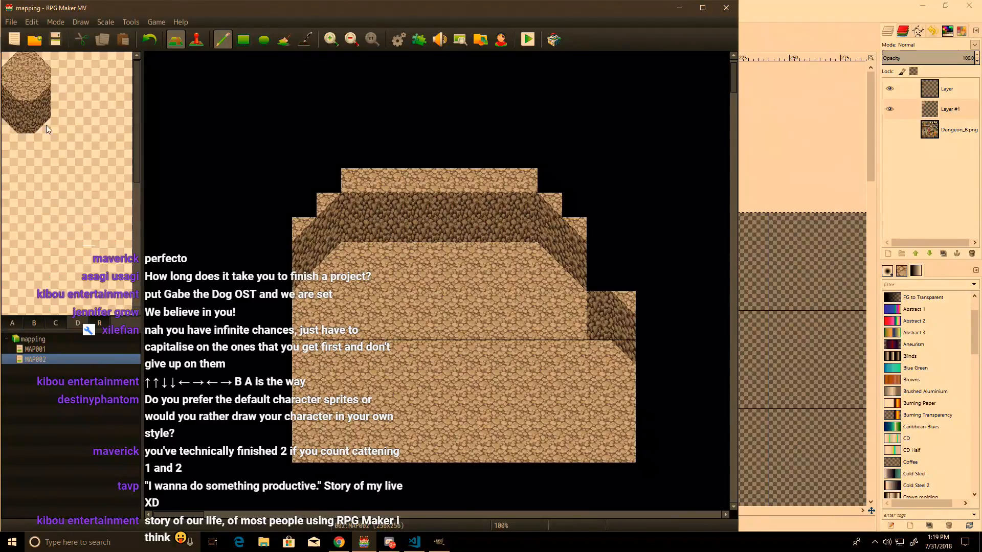
click(608, 283)
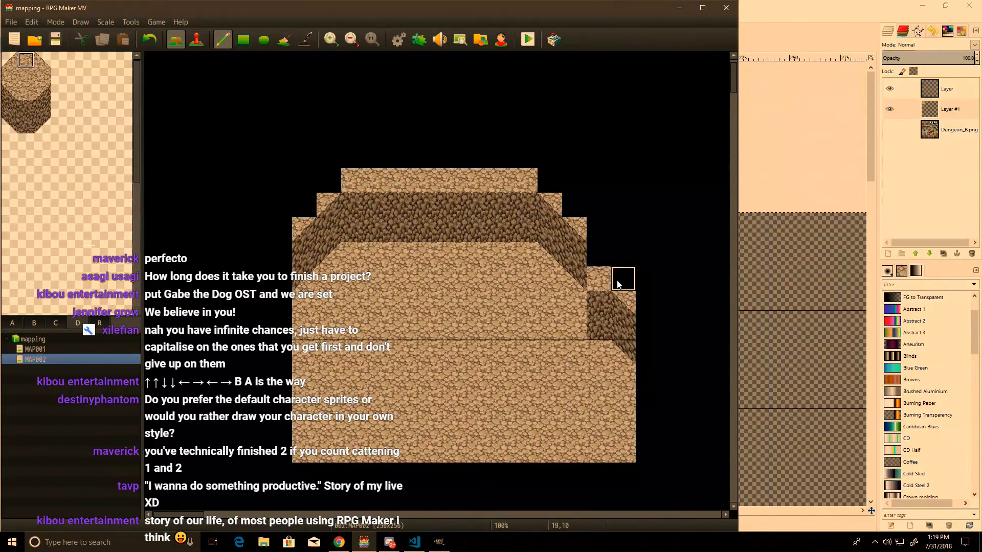
click(43, 60)
click(623, 279)
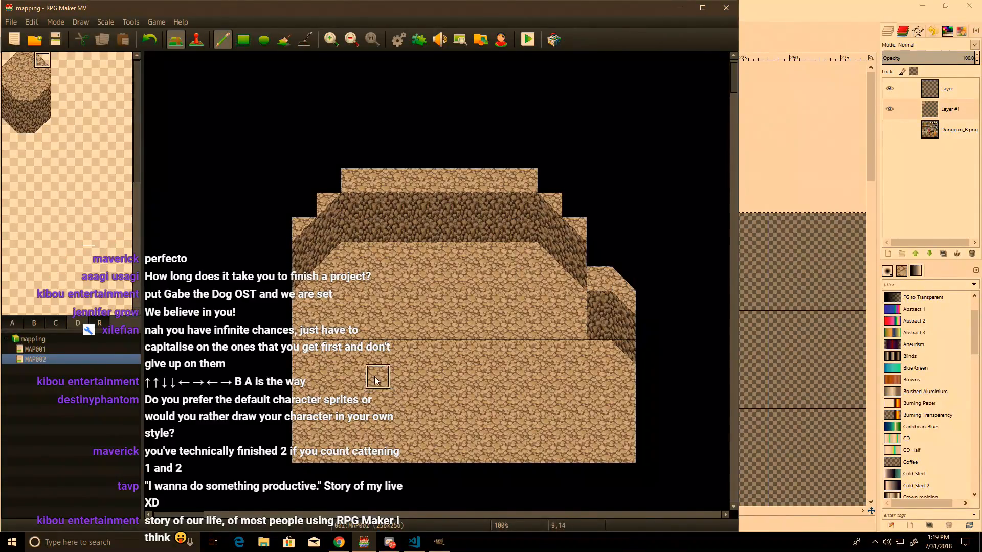
Step: Erase the outer end of the upper right diagonal wall and place a copied three-tile wall column beside the lower right-hand wall
click(10, 93)
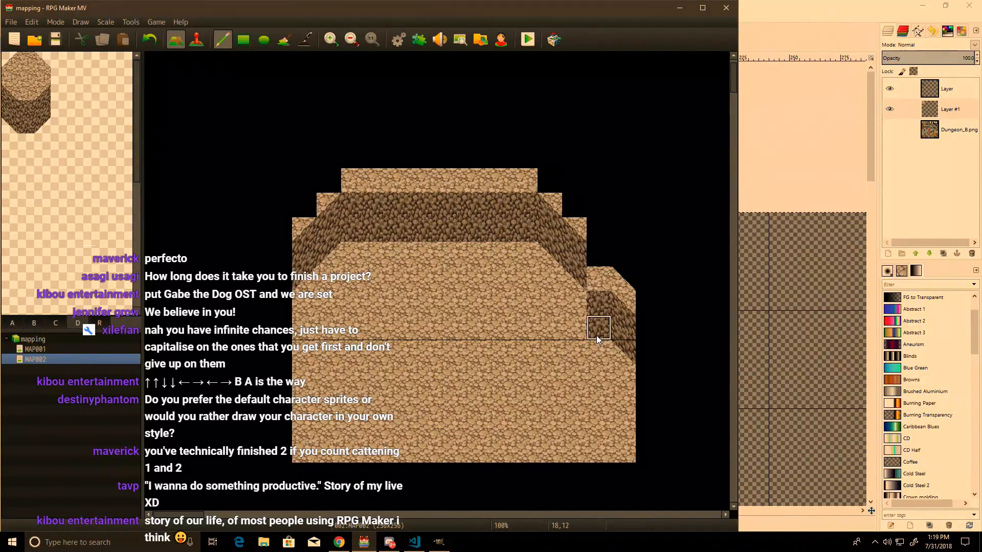
click(573, 253)
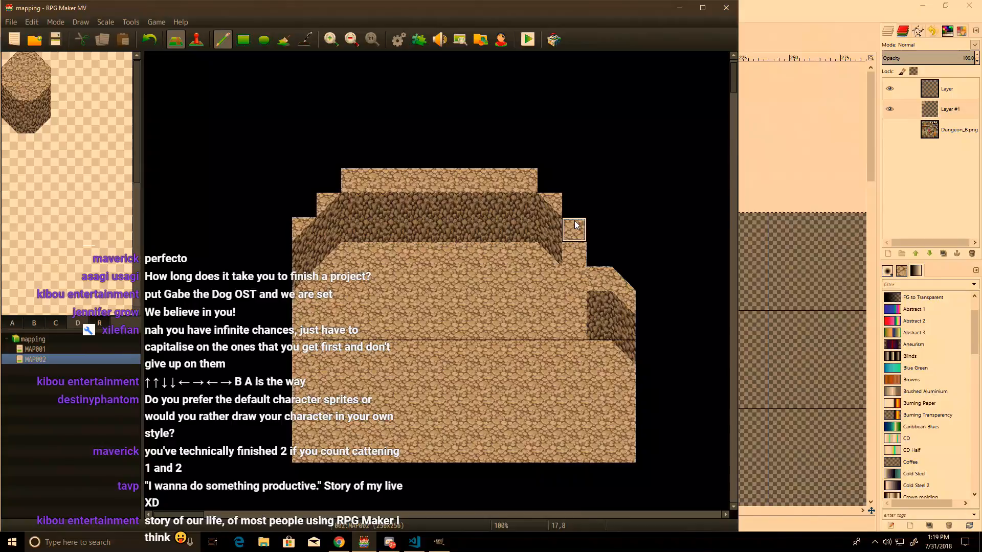
click(573, 204)
right_drag(548, 250, 547, 212)
click(572, 284)
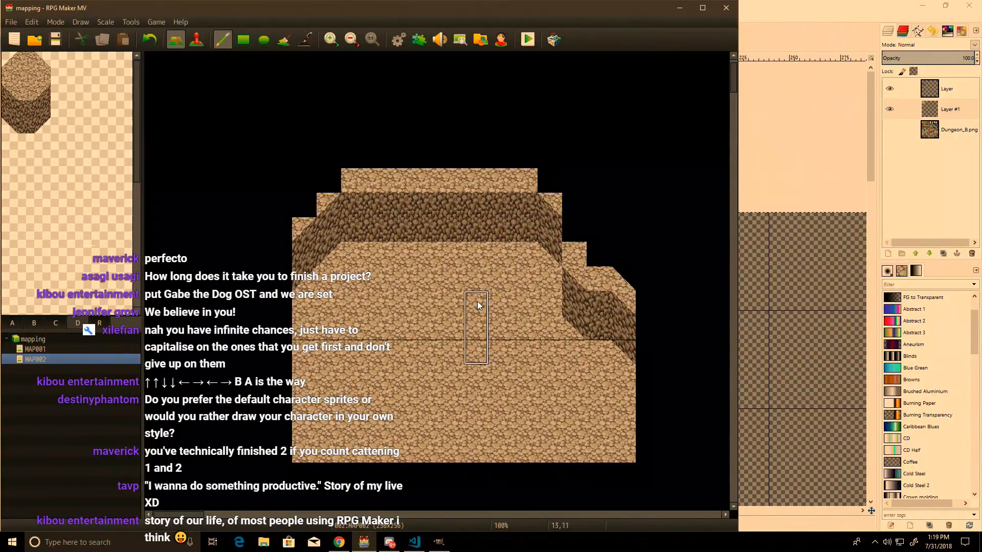
right_click(550, 279)
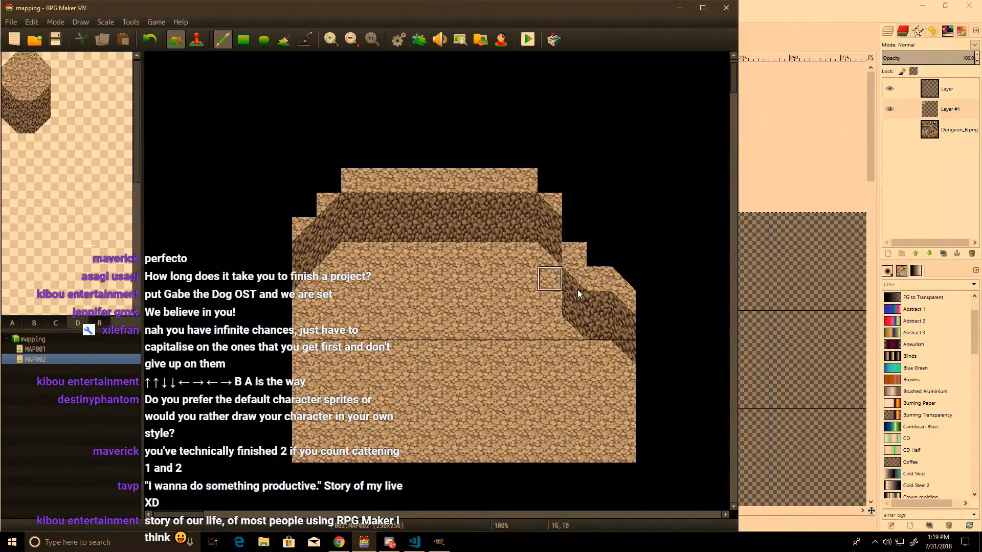
Step: Extend the ceiling rock upward beside the right diagonal wall and cap it with two sloped upper-right corners
click(8, 81)
click(581, 255)
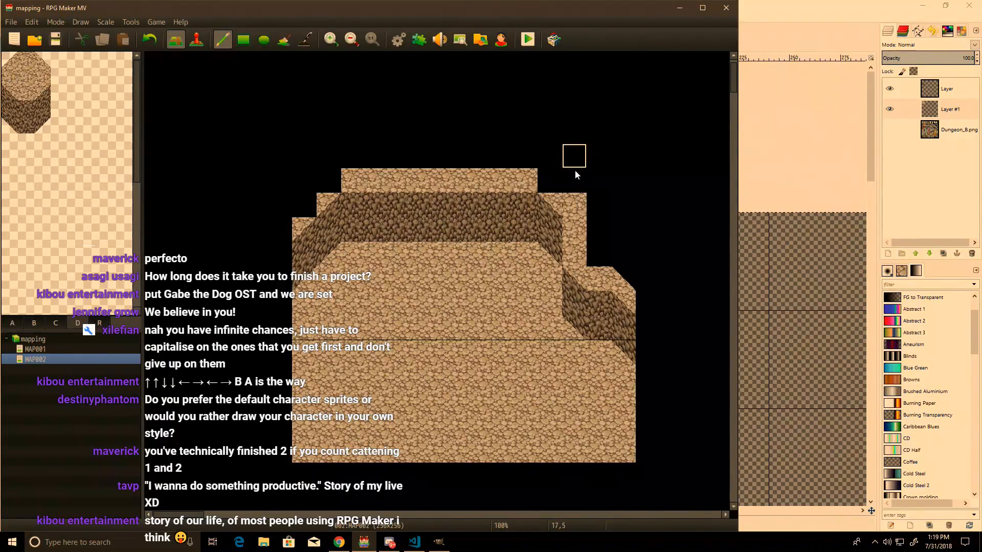
click(605, 283)
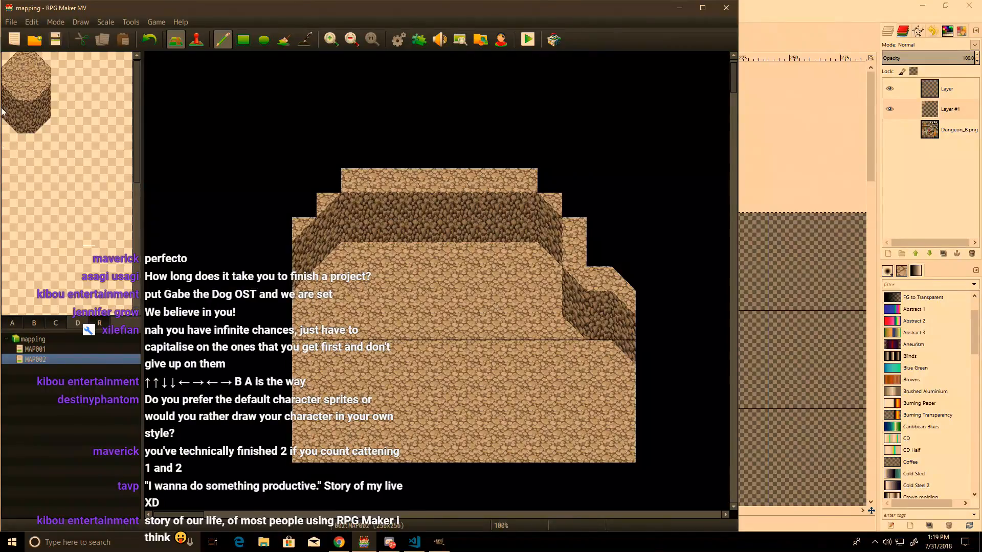
click(43, 60)
click(574, 204)
click(551, 181)
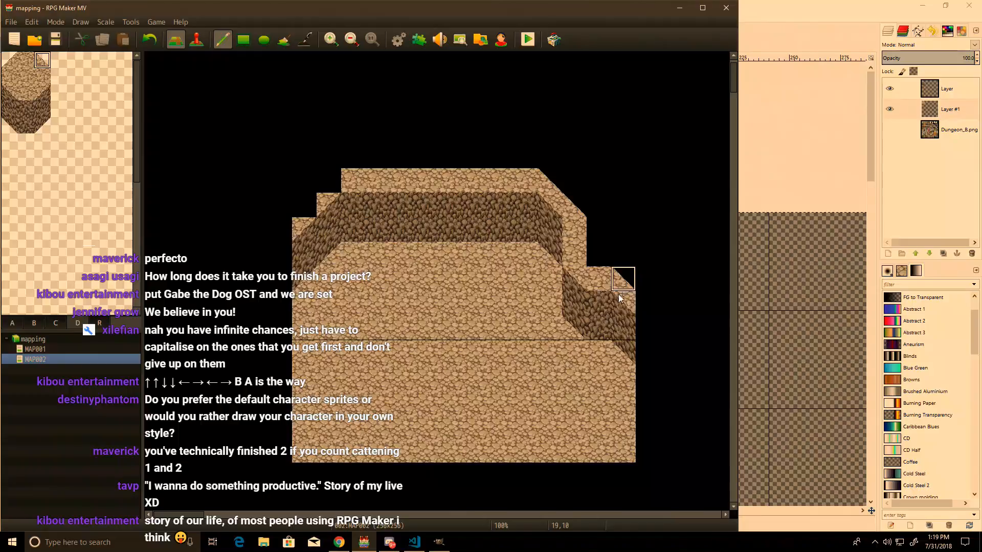
Step: Place three sloped upper-left ceiling corners descending diagonally along the outside of the left wall
click(10, 59)
click(319, 201)
click(326, 183)
click(306, 205)
click(286, 223)
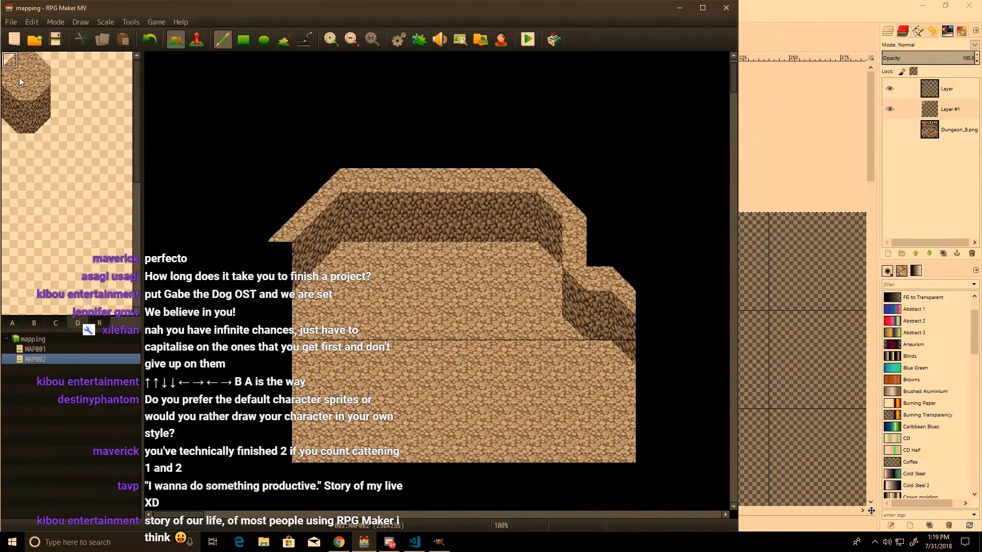
Step: Run a vertical strip of ceiling rock down the floor's left edge and erase its four lowest tiles
click(42, 75)
drag(271, 254, 273, 453)
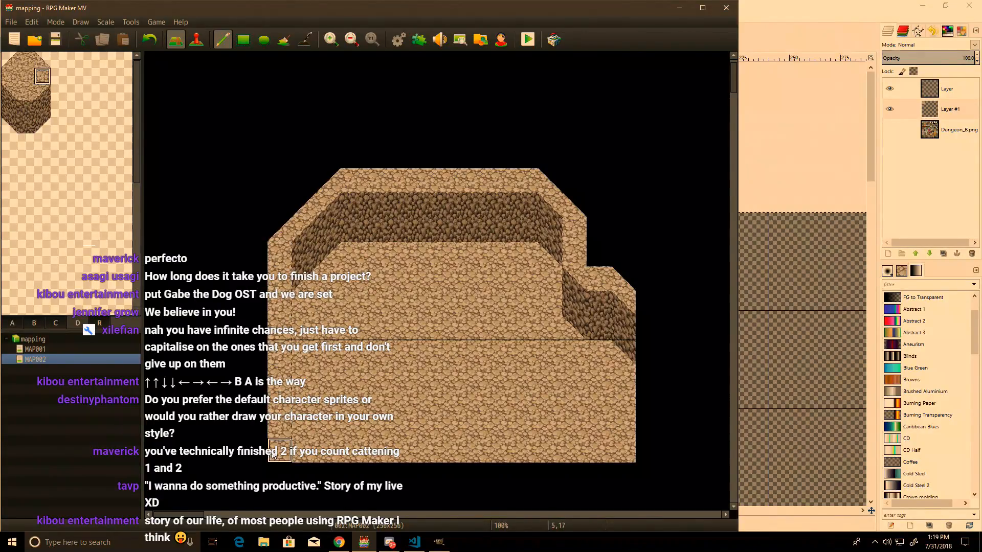
right_click(252, 404)
drag(275, 377, 277, 453)
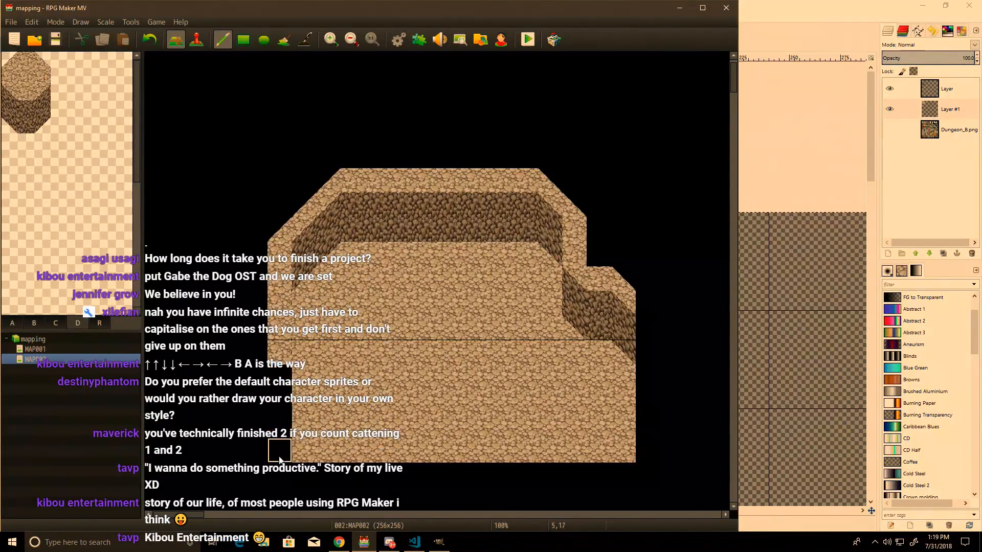
Step: Switch to GIMP, merge the top layer down, and paste a copy of the ceiling's three-tile top row beside the wall tiles
click(42, 93)
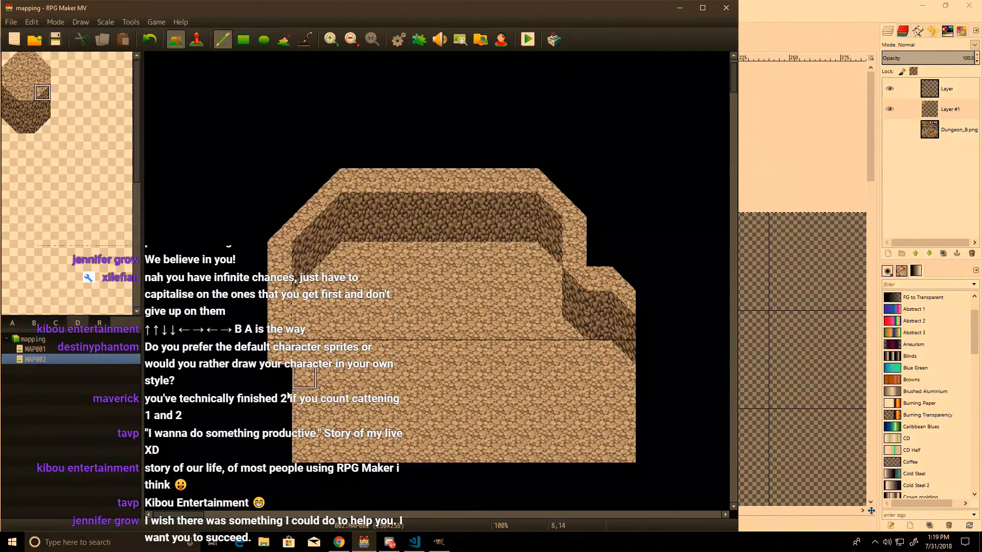
key(alt+Tab)
middle_drag(347, 377, 288, 309)
drag(514, 241, 218, 145)
right_click(908, 108)
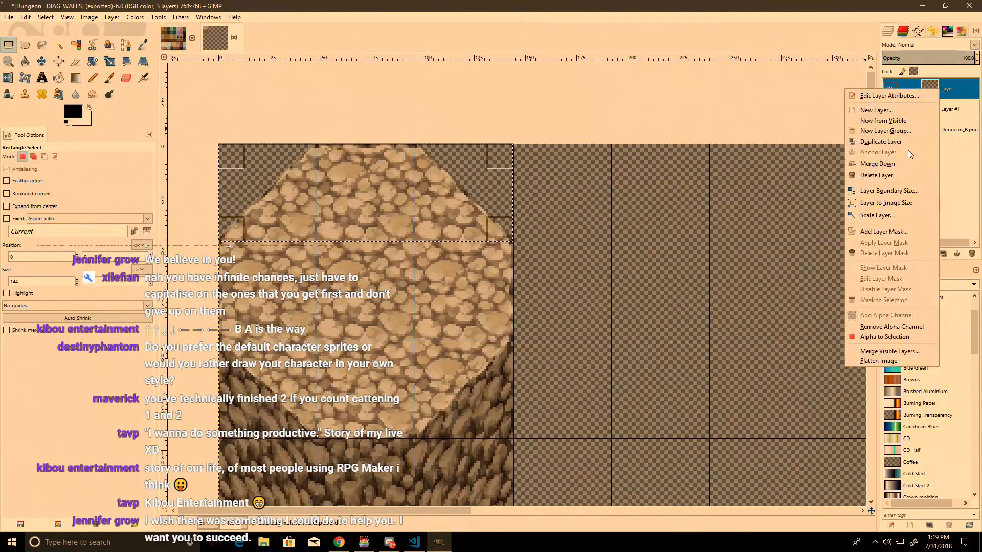
click(903, 161)
key(ctrl+v)
drag(356, 199, 648, 395)
Step: Flip the pasted ceiling piece vertically and anchor it in place
key(shift+f)
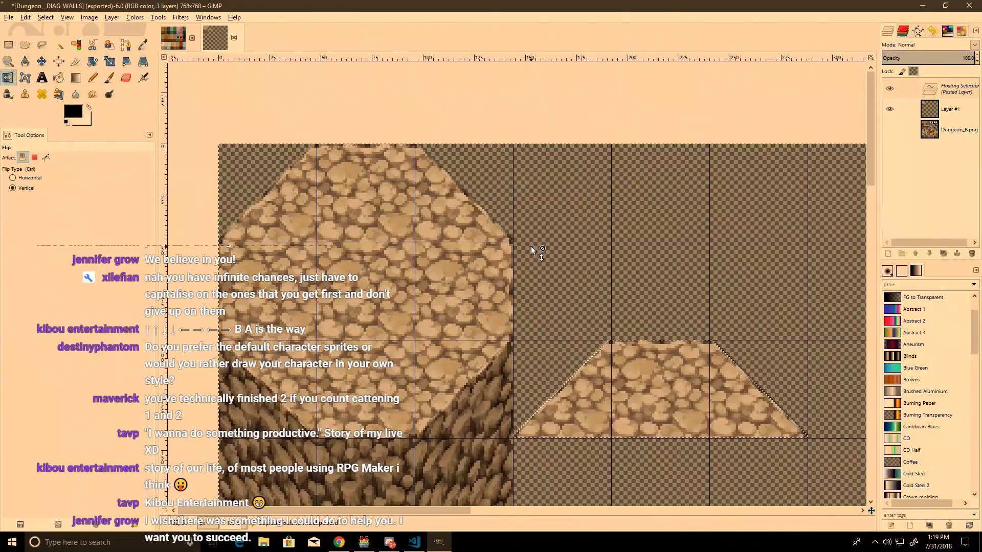
ctrl+click(649, 378)
key(r)
key(ctrl+h)
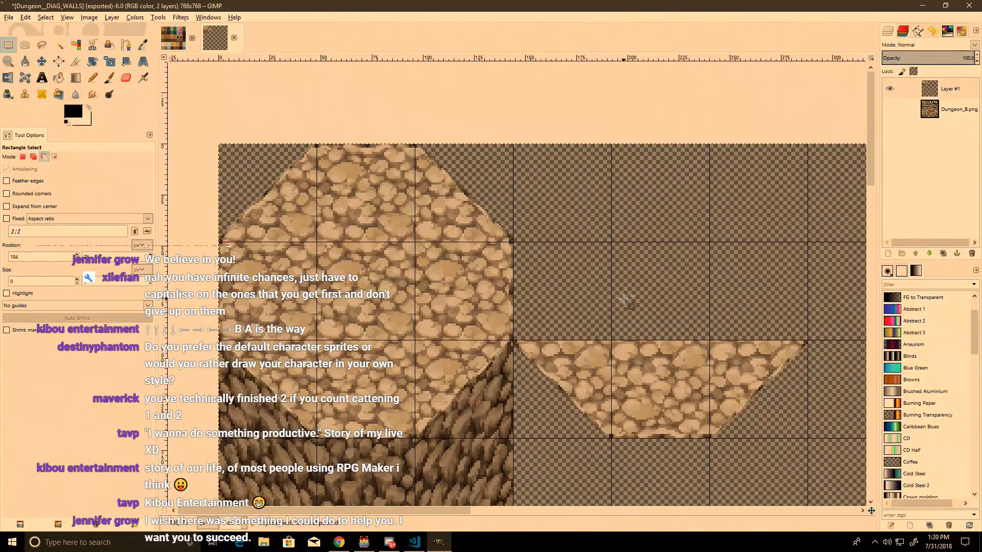
Step: Switch to RPG Maker MV, reload MAP002, and place the new lower-left ceiling corners diagonally along the floor's lower-left edge
key(alt+Tab)
click(35, 348)
click(36, 359)
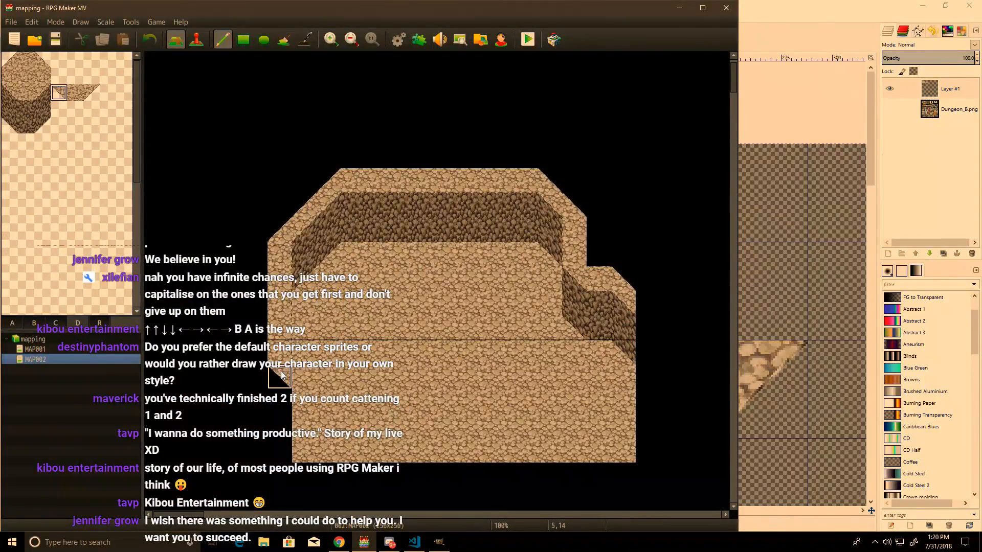
mouse_move(236, 407)
mouse_down()
mouse_move(305, 435)
mouse_move(320, 461)
mouse_move(223, 331)
mouse_up()
click(64, 97)
drag(285, 397, 351, 449)
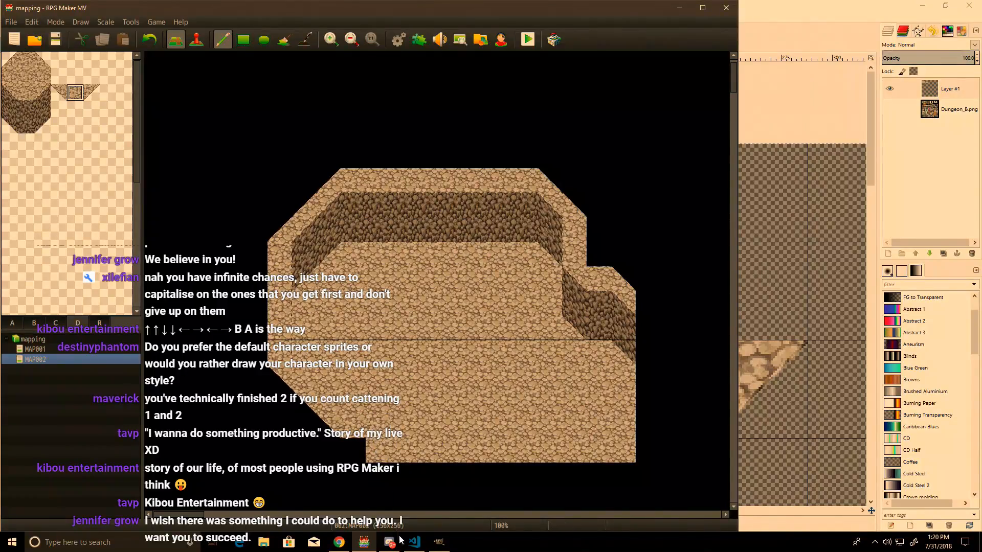
Step: Switch to GIMP and try selecting the empty strip directly above the flipped ceiling piece
key(alt+Tab)
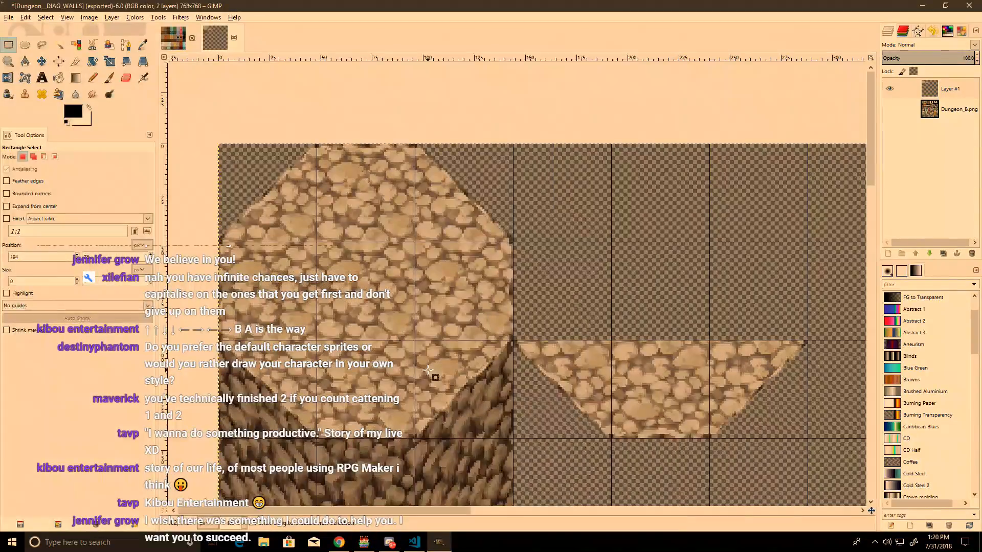
scroll(617, 363, right, 3)
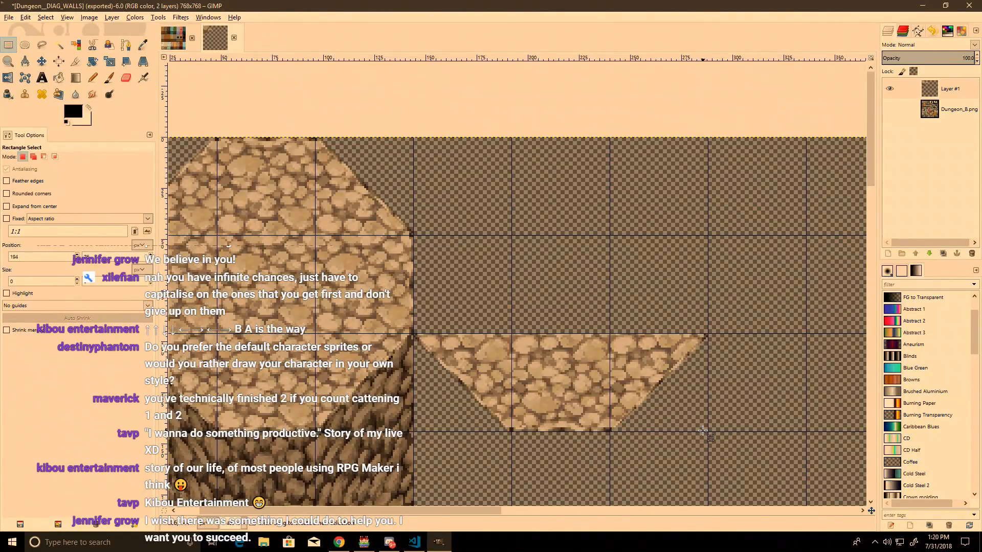
drag(745, 291, 403, 330)
ctrl+scroll(415, 337, up, 5)
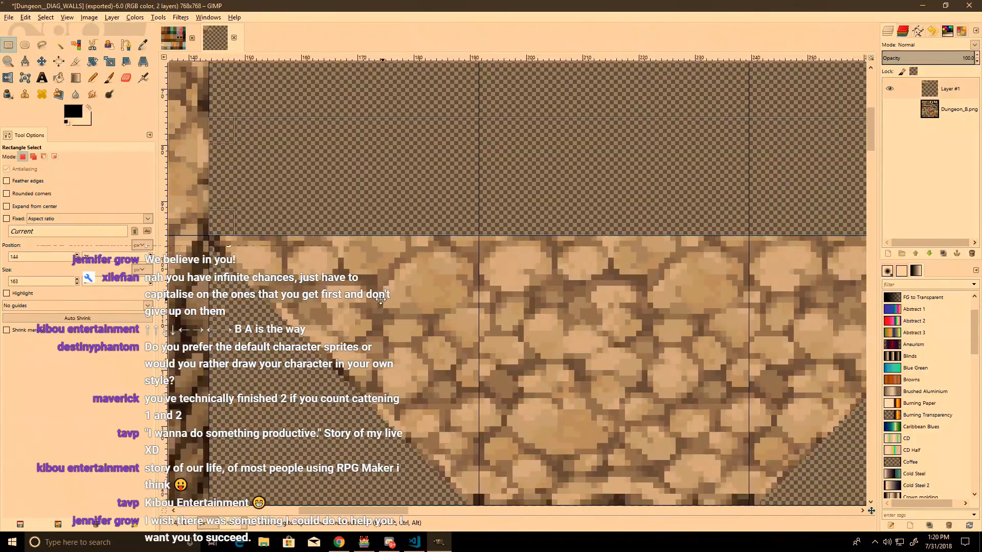
ctrl+scroll(438, 279, down, 2)
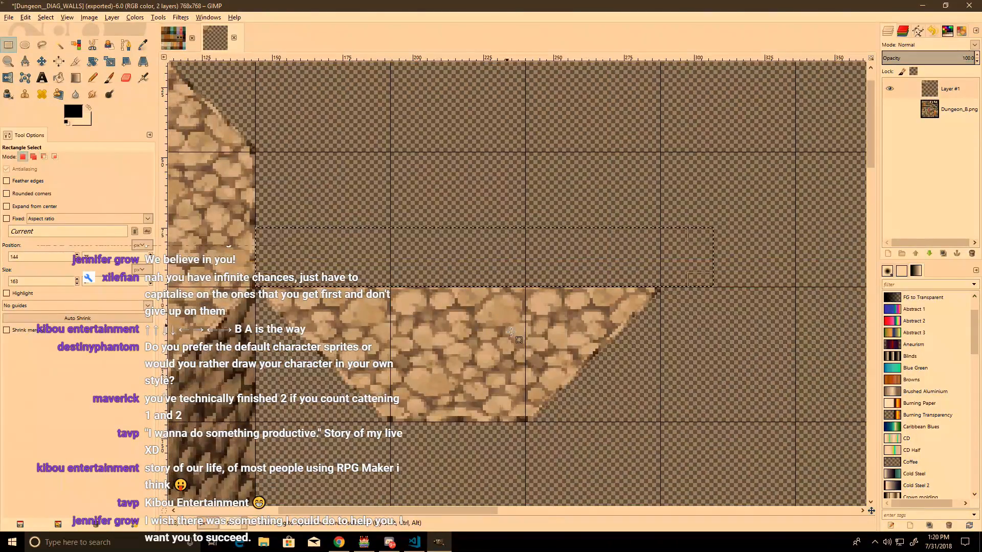
key(alt+Tab)
key(alt+Tab)
right_click(397, 250)
click(361, 256)
Step: Move the flipped ceiling piece onto its own new layer and expand that layer to the image size
mouse_move(668, 447)
mouse_down()
mouse_move(351, 286)
mouse_move(254, 257)
mouse_up()
key(ctrl+x)
key(ctrl+v)
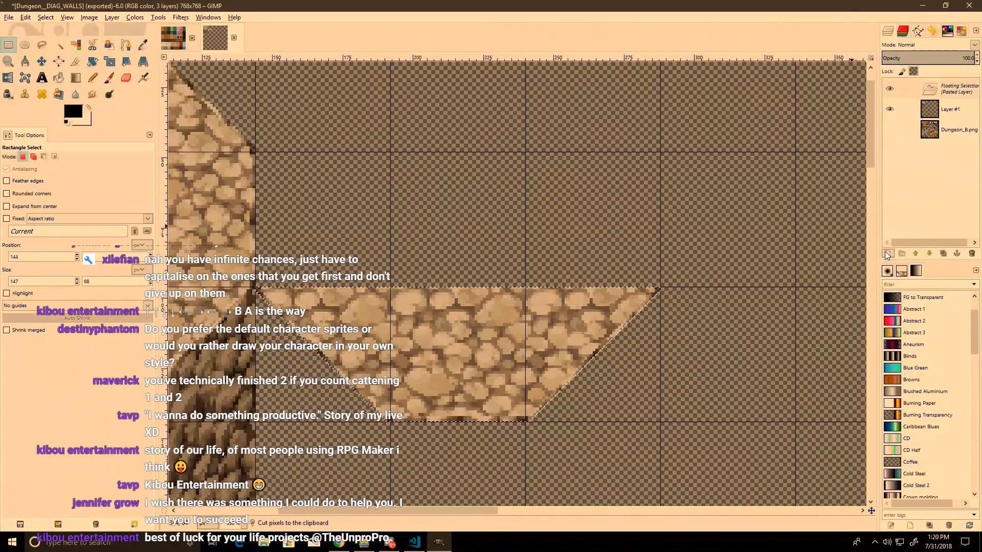
key(shift+ctrl+n)
right_click(949, 89)
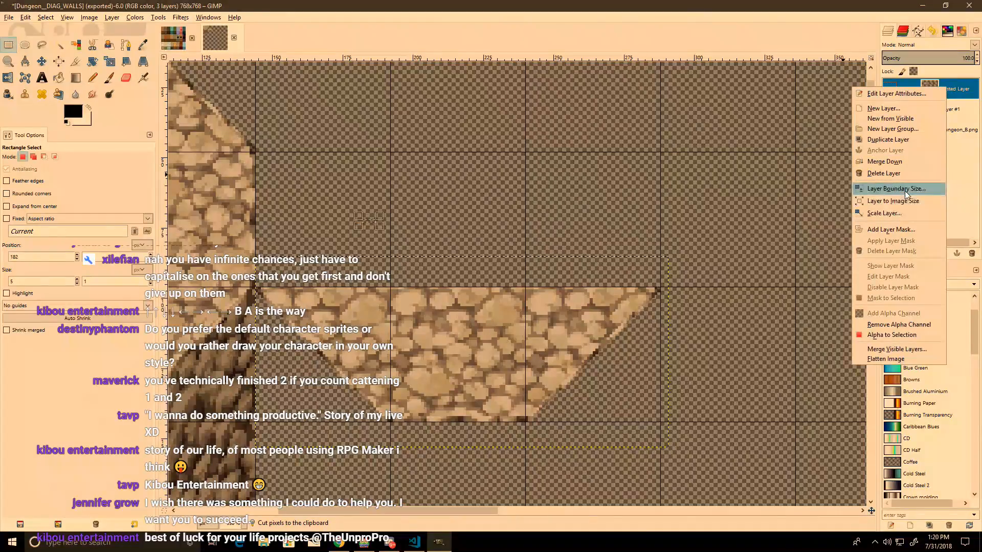
click(892, 201)
Step: Try shading the flipped ceiling piece's top edge by filling a modified strip selection just above it
drag(710, 237, 406, 306)
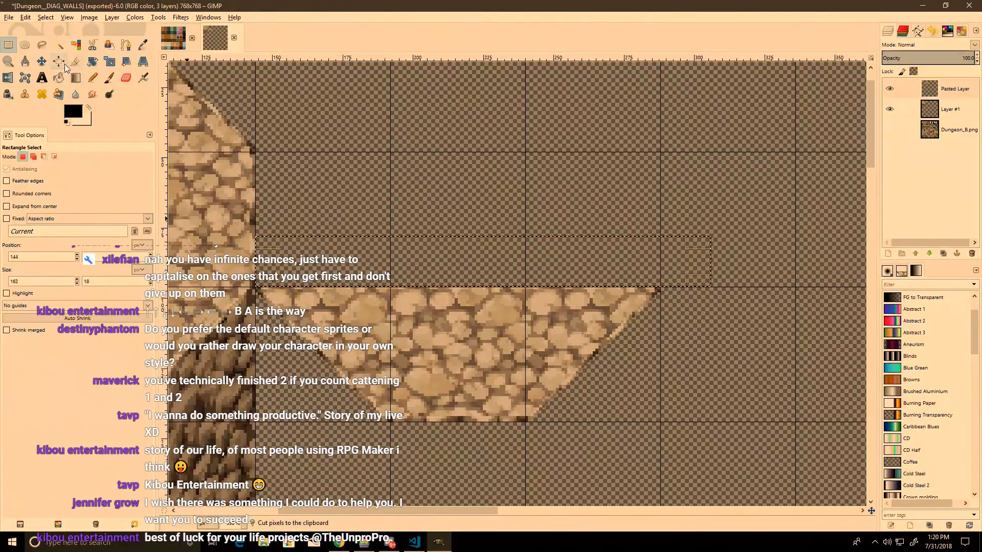
click(59, 77)
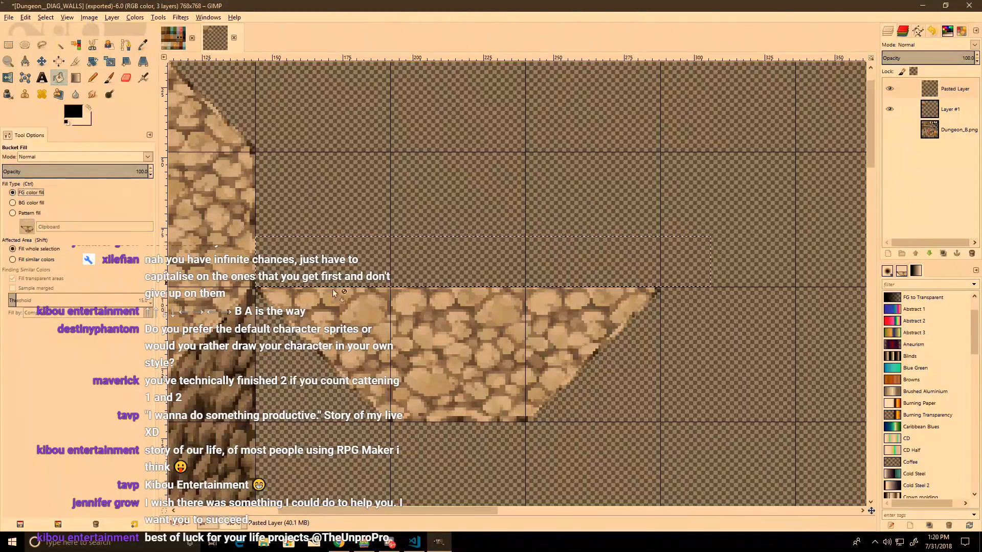
right_click(385, 275)
right_click(385, 274)
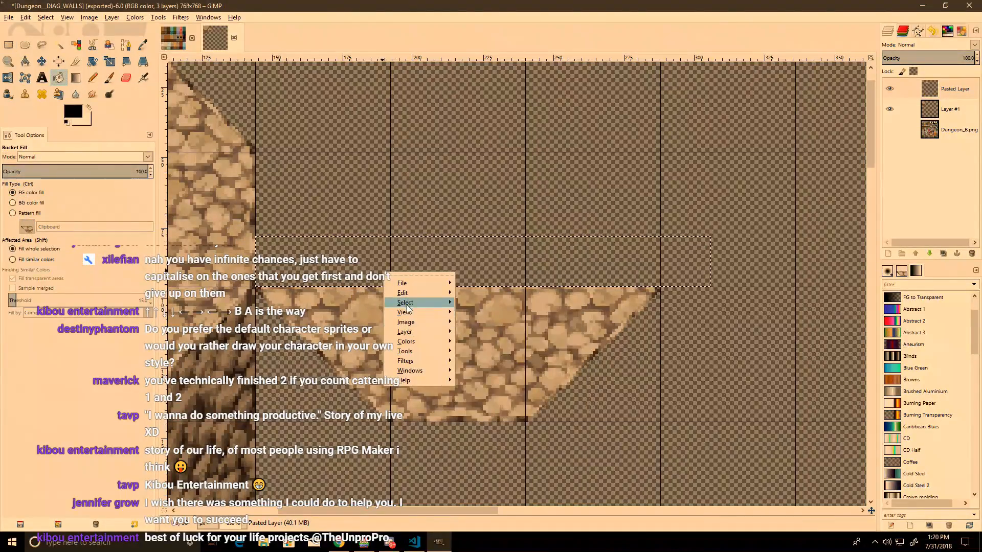
mouse_move(405, 302)
click(511, 396)
click(489, 430)
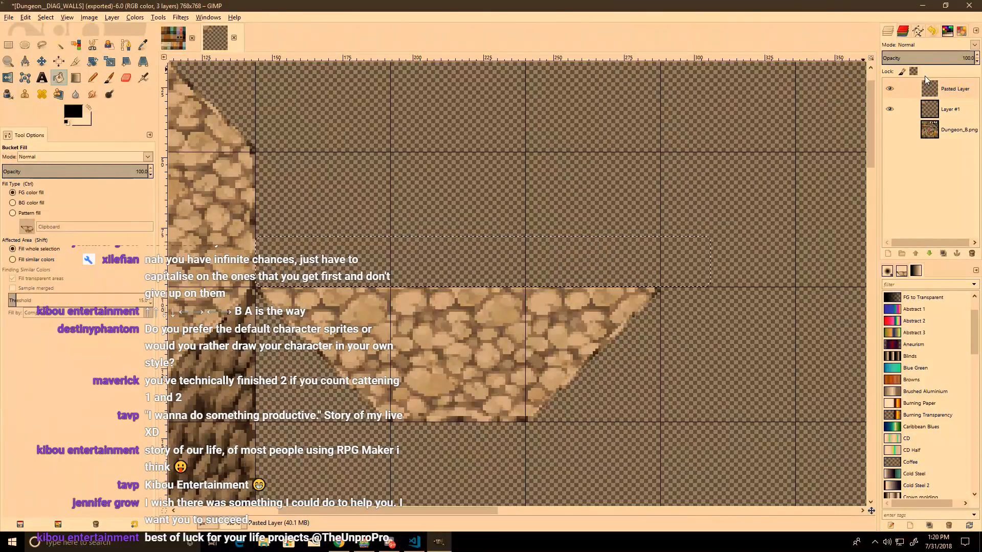
key(r)
click(473, 175)
key(ctrl)
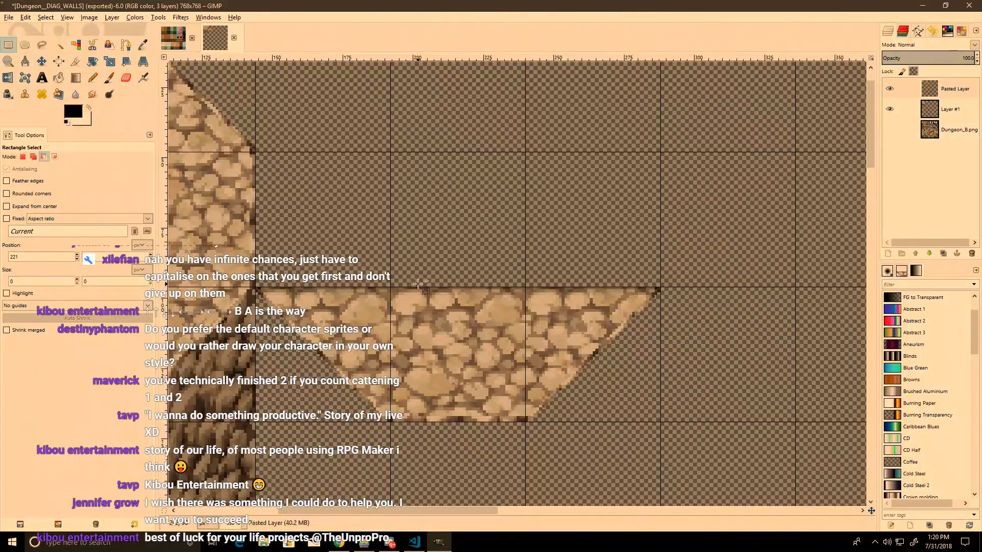
ctrl+click(389, 246)
key(ctrl)
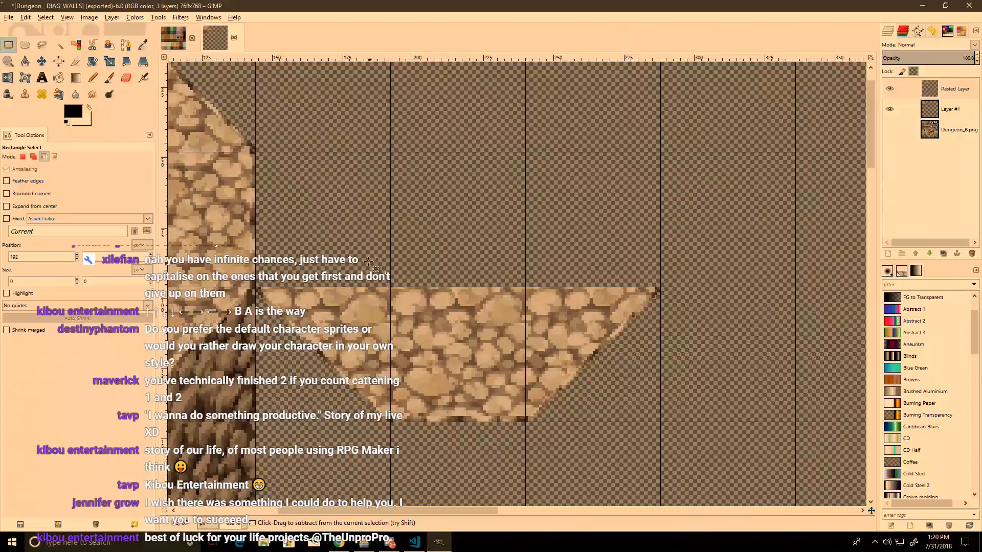
key(shift+b)
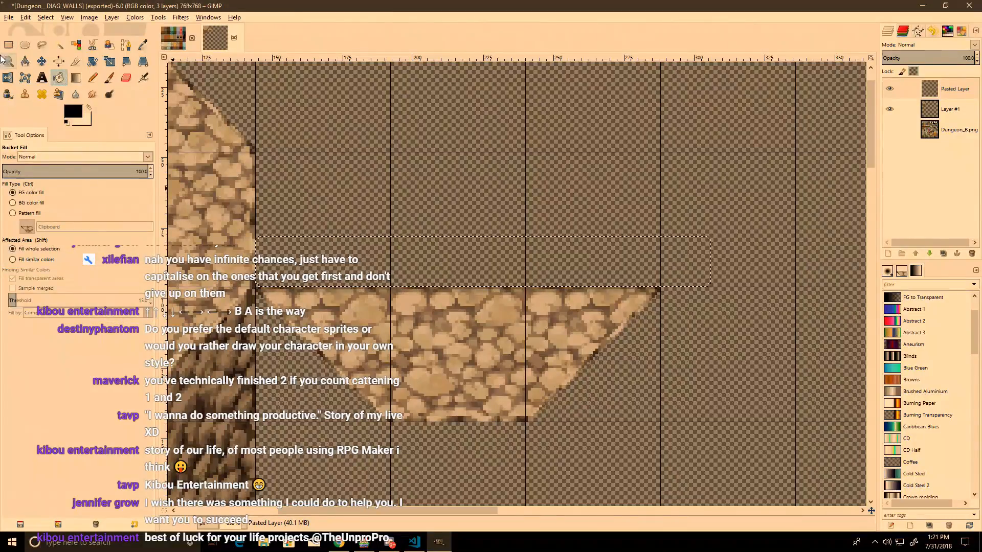
Step: Switch to RPG Maker MV and reload MAP002 to check the edited ceiling tiles on the map
key(alt+Tab)
click(87, 347)
click(91, 359)
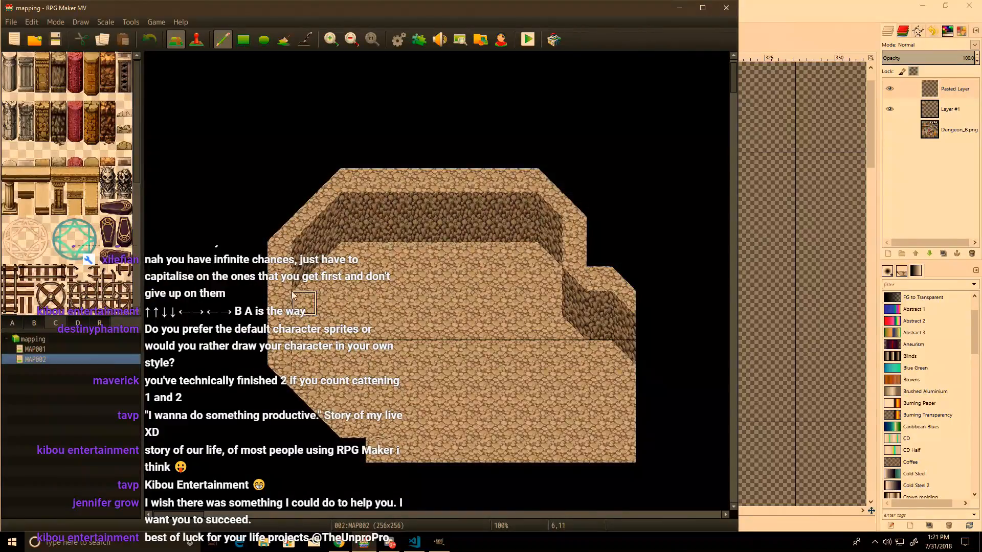
Step: Switch back to GIMP and undo the last three edits to the flipped ceiling piece
key(alt+Tab)
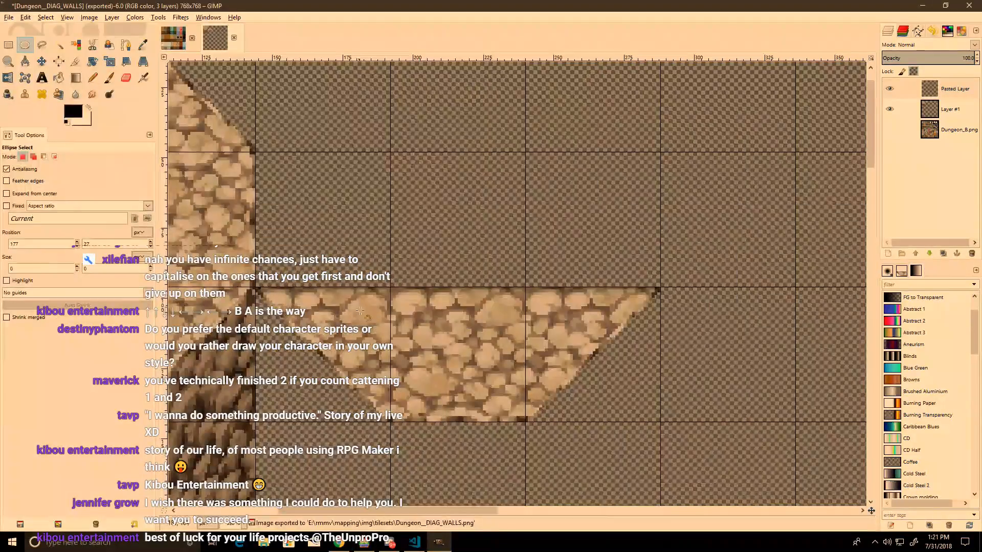
key(ctrl+z)
key(ctrl+z)
key(ctrl+z)
click(372, 204)
middle_drag(361, 329, 365, 328)
ctrl+scroll(365, 329, down, 3)
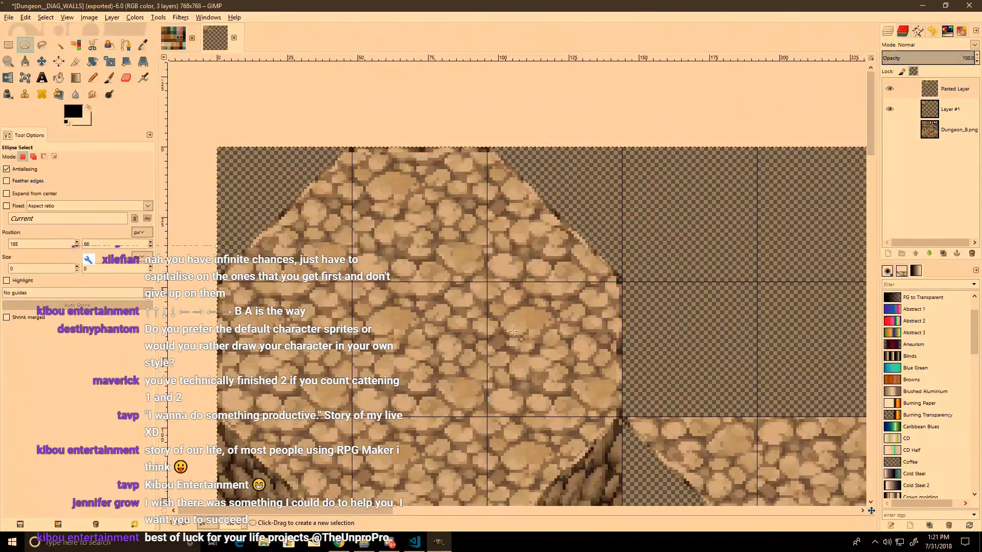
Step: Switch to RPG Maker MV, reload MAP002, and erase the lowest floor row and the lower-left diagonal edge tiles
key(alt+Tab)
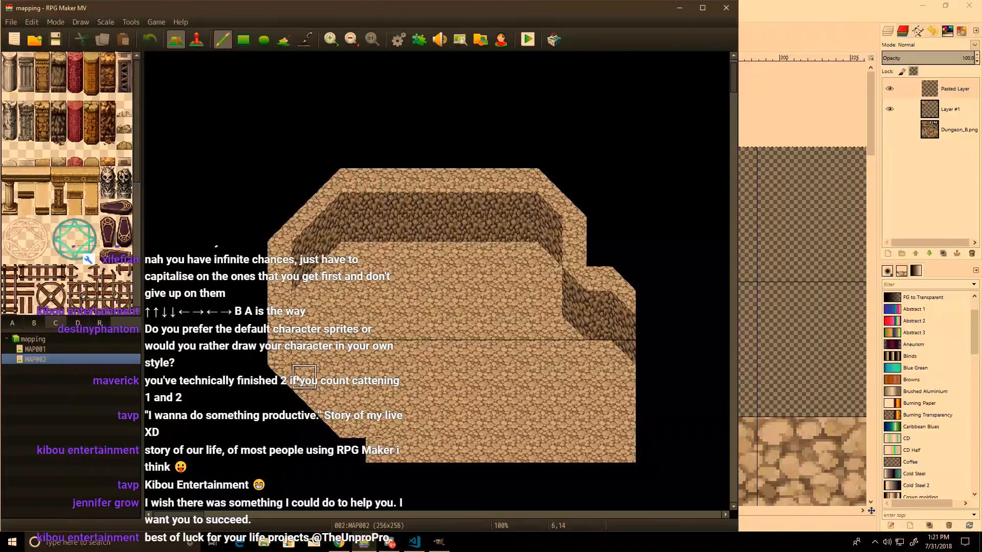
key(alt+Tab)
key(alt+Tab)
click(32, 349)
click(34, 359)
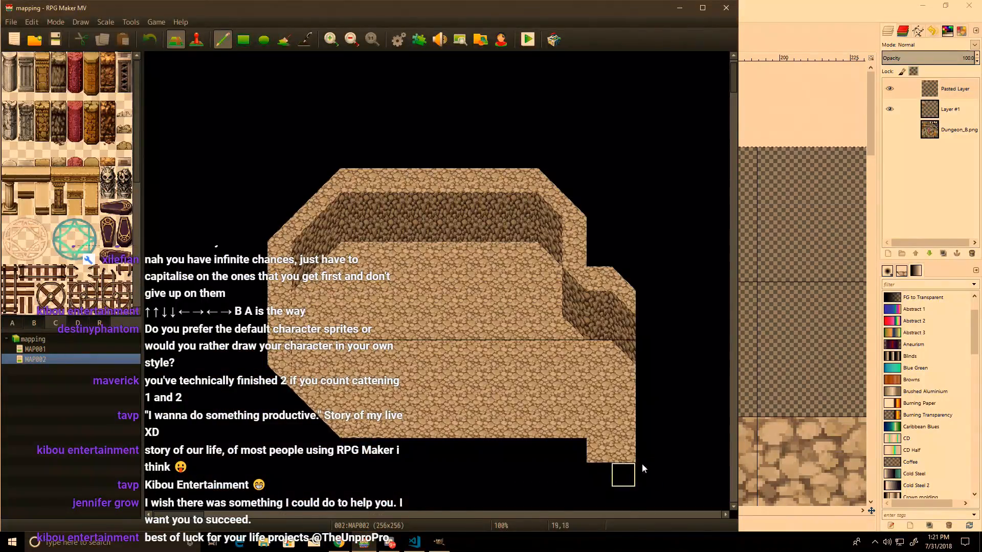
drag(281, 376, 329, 426)
click(353, 427)
key(ctrl+z)
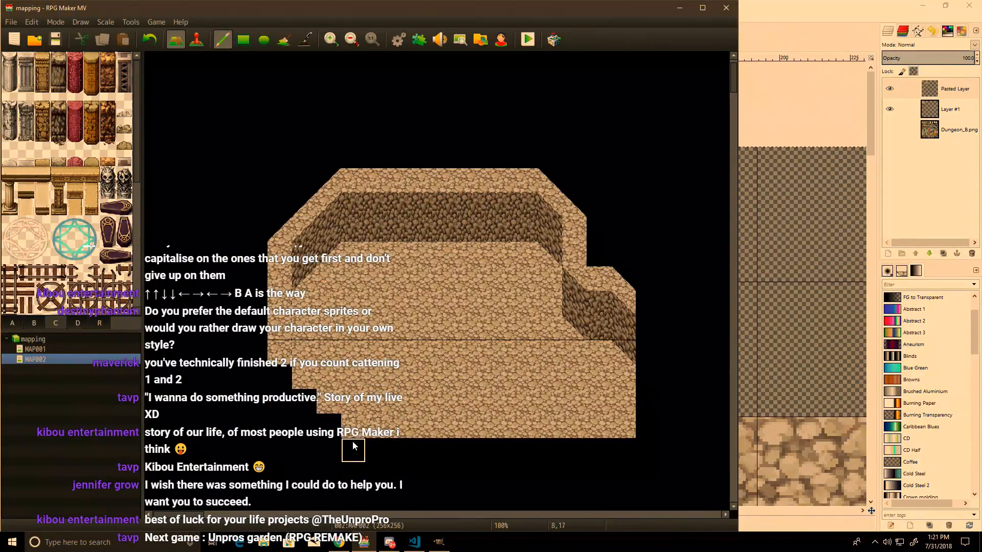
Step: Place three sloped lower-left ceiling corners descending diagonally along the floor's stepped lower-left edge
click(77, 321)
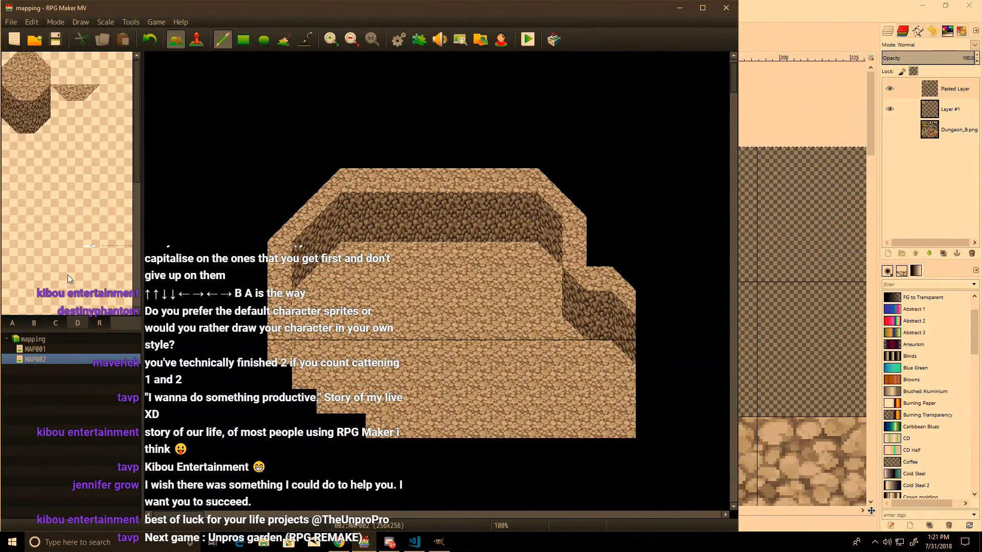
drag(288, 381, 339, 434)
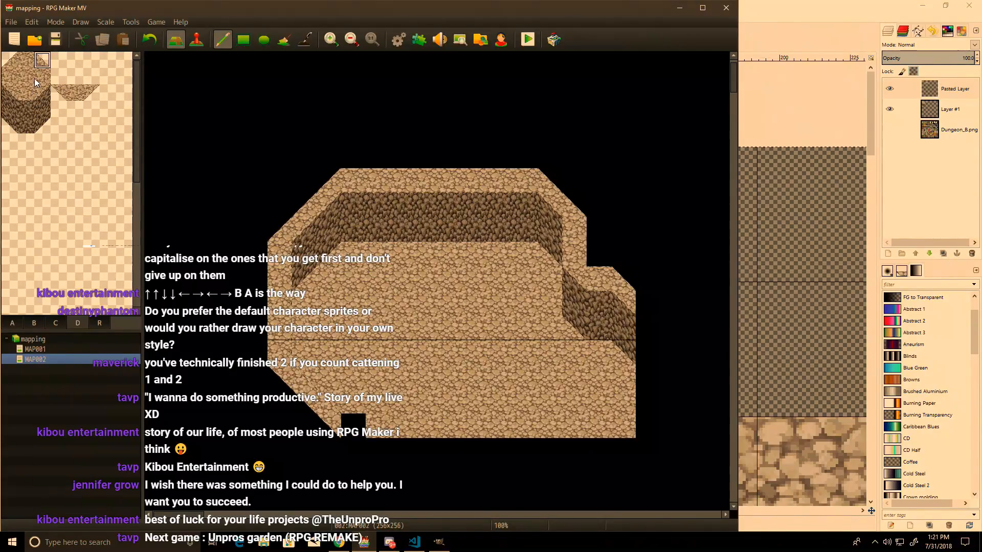
click(74, 108)
Step: Switch to GIMP and try to copy and paste the 48 × 48 px upper-right ceiling corner tile
key(alt+Tab)
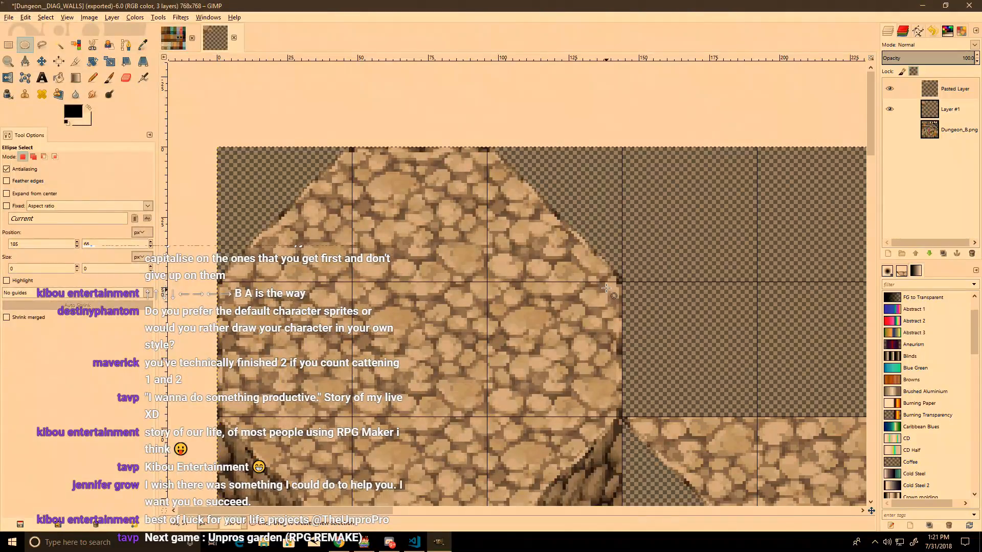
key(r)
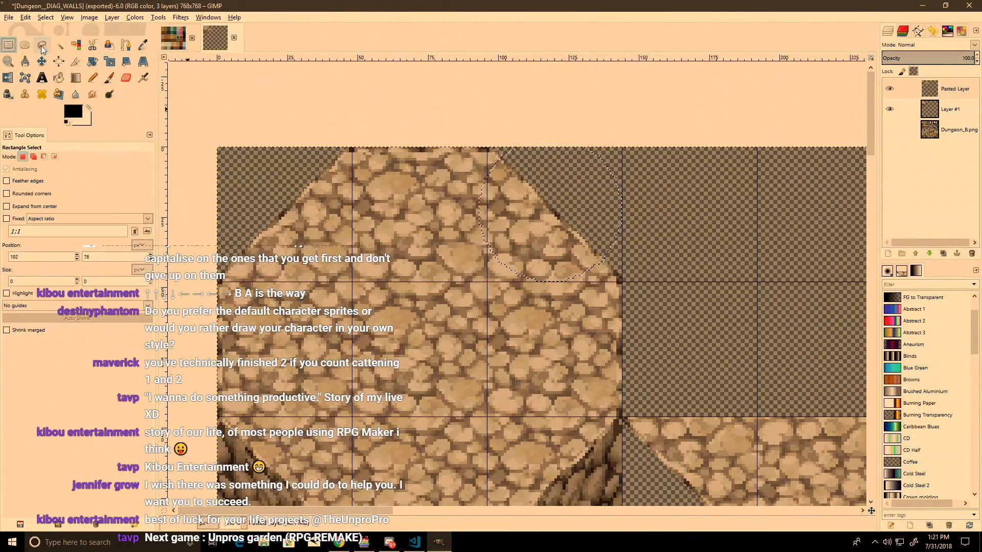
drag(621, 283, 487, 147)
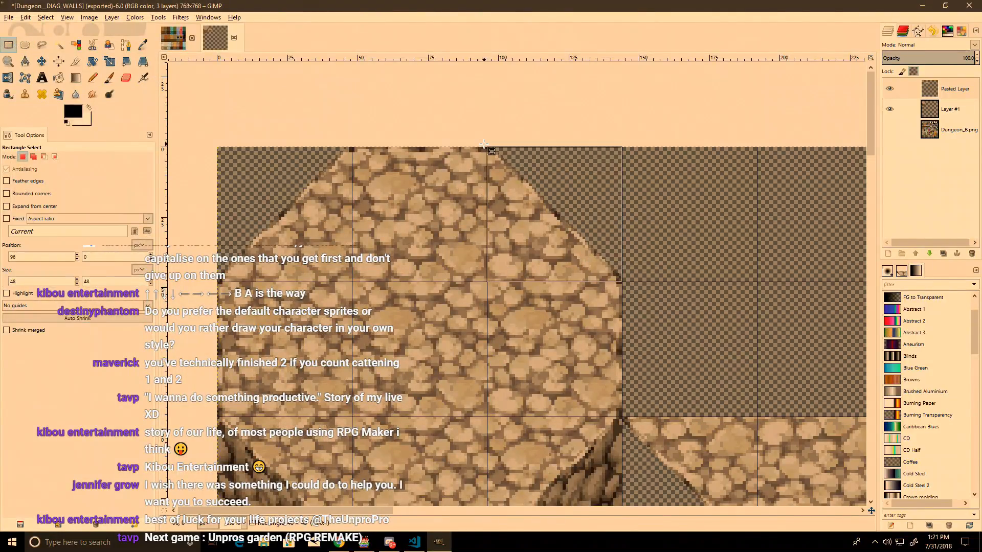
key(ctrl+c)
scroll(527, 307, down, 5)
scroll(527, 306, right, 5)
key(ctrl+v)
key(ctrl+h)
key(minus)
key(minus)
key(minus)
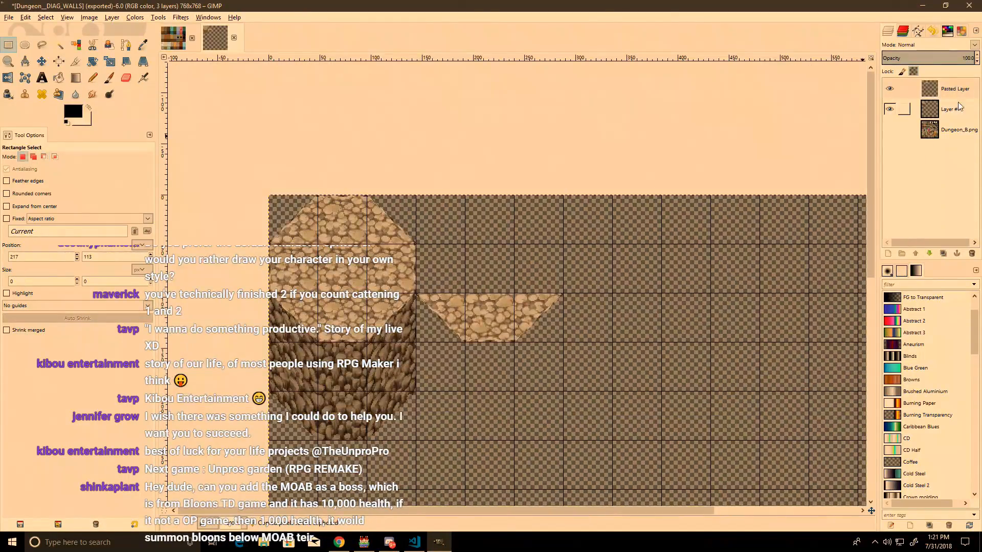
Step: Copy the 48 × 48 px upper-right ceiling corner and anchor it over the flipped ceiling piece's left end tile
drag(418, 245, 369, 196)
ctrl+scroll(391, 213, up, 1)
key(ctrl+c)
key(ctrl+v)
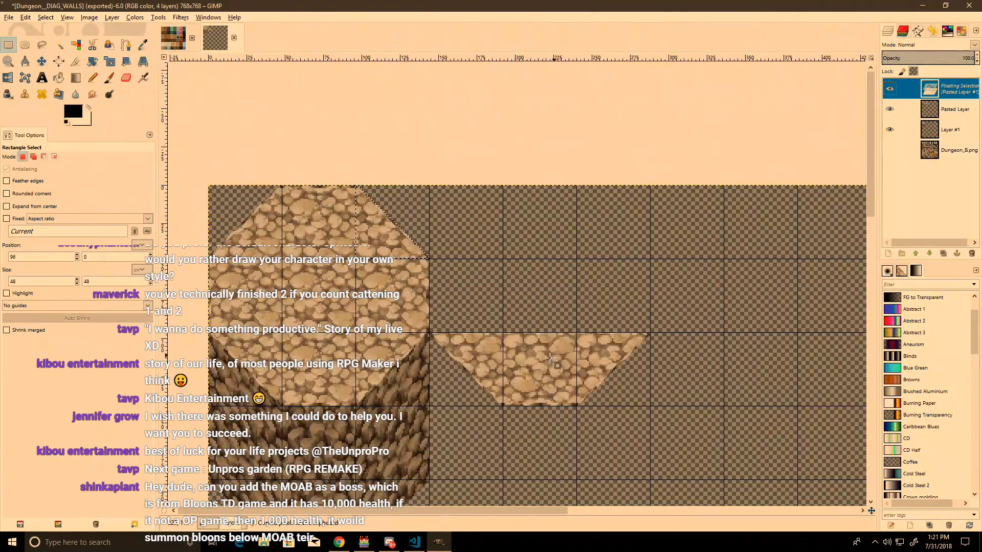
ctrl+scroll(562, 353, up, 3)
drag(214, 81, 417, 479)
click(409, 434)
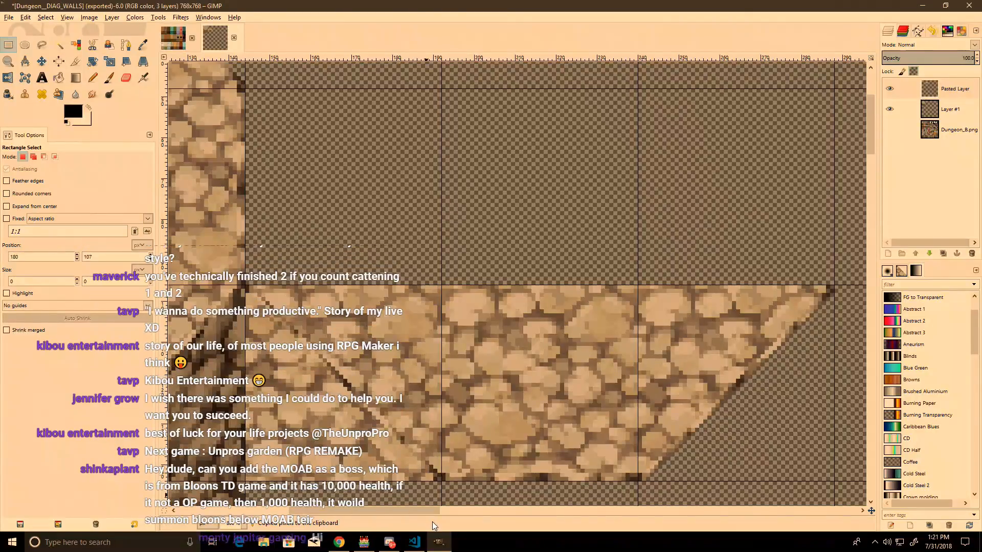
ctrl+scroll(409, 433, down, 3)
key(ctrl+v)
drag(375, 424, 368, 357)
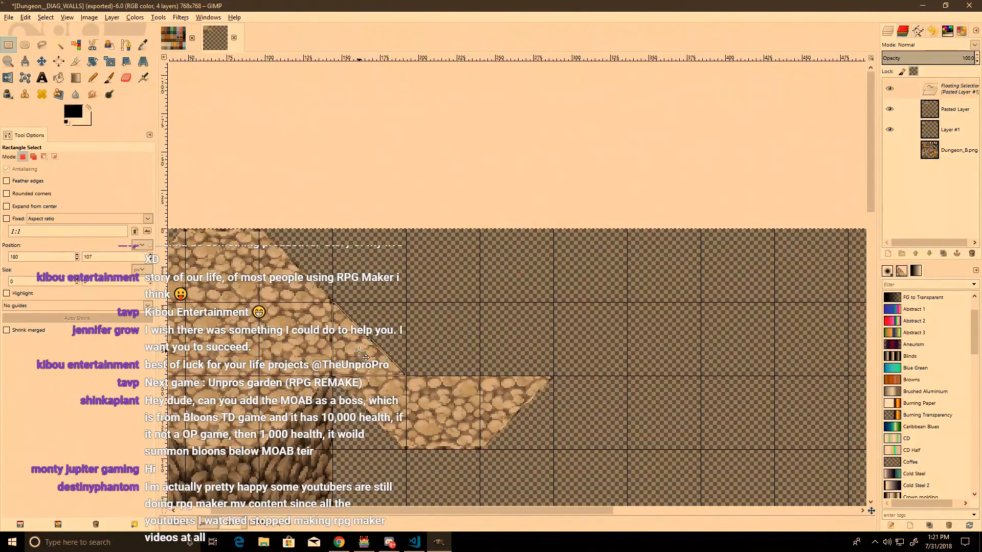
drag(361, 352, 378, 343)
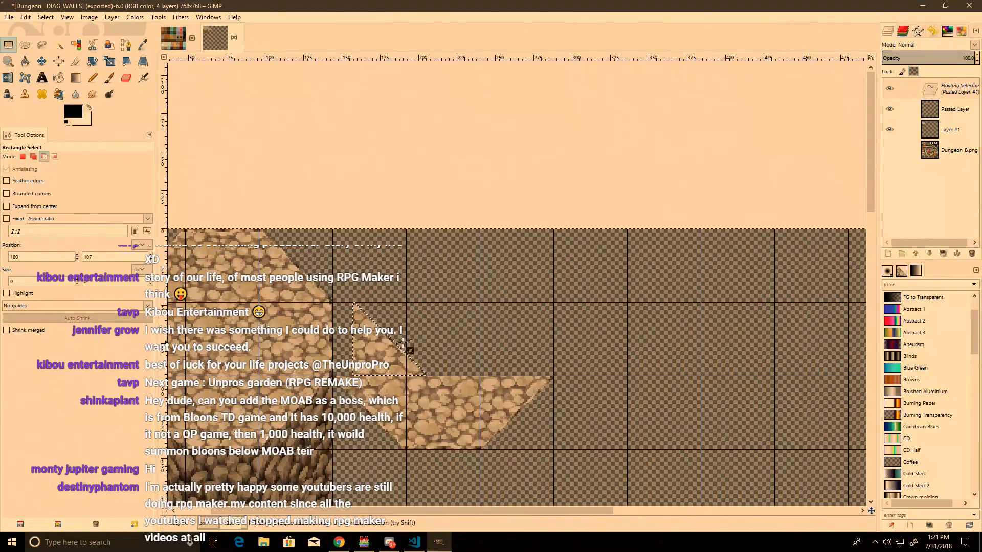
key(ctrl+z)
key(ctrl+z)
key(ctrl+z)
Step: Switch to RPG Maker MV and fill the gap in the floor's lowest row with the top-centre ceiling tile
key(alt+Tab)
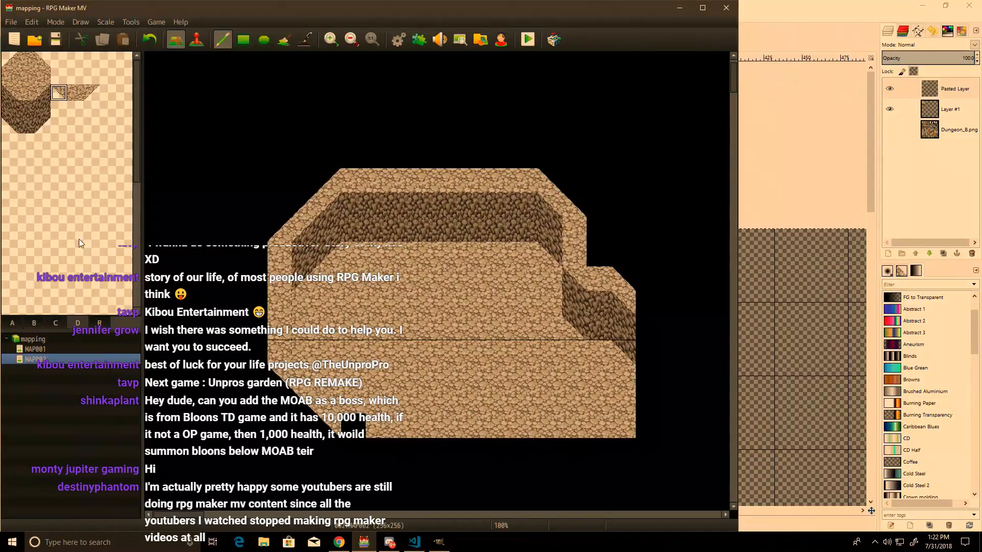
right_click(250, 276)
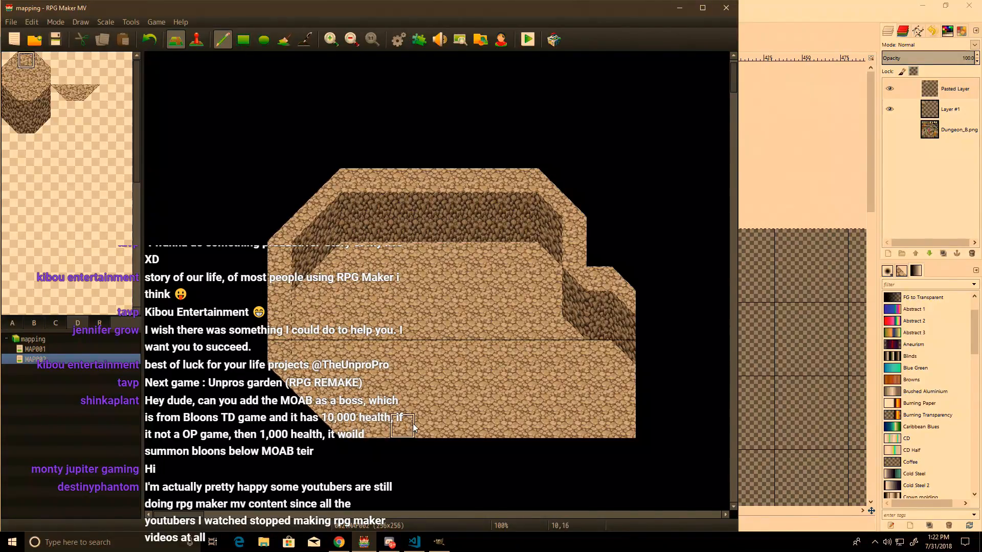
Step: Switch to GIMP, copy the lower strip of the flipped ceiling piece's middle tile, flip it vertically, and anchor it along that tile's upper edge
key(alt+Tab)
mouse_move(484, 453)
mouse_down()
mouse_move(426, 409)
mouse_move(405, 422)
mouse_up()
ctrl+scroll(415, 402, up, 1)
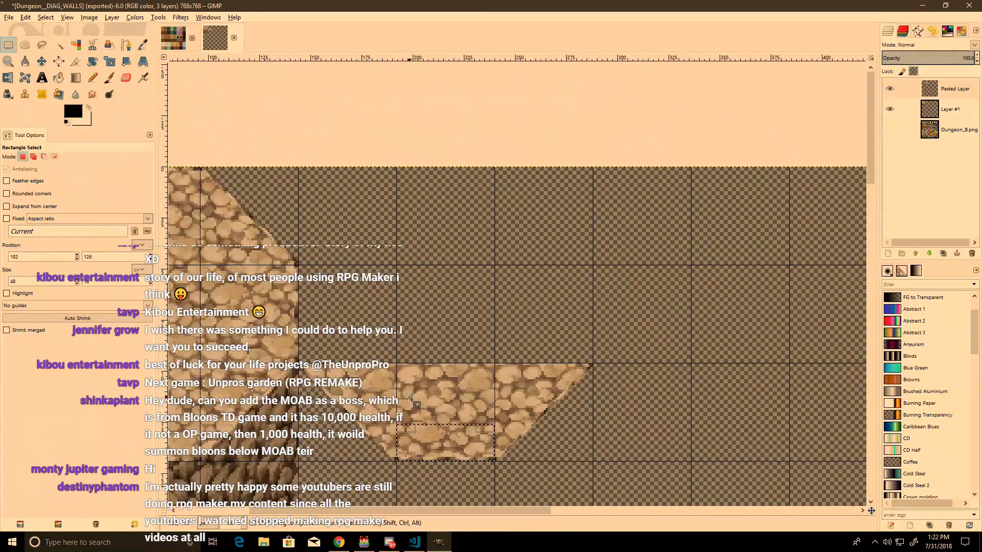
key(ctrl+v)
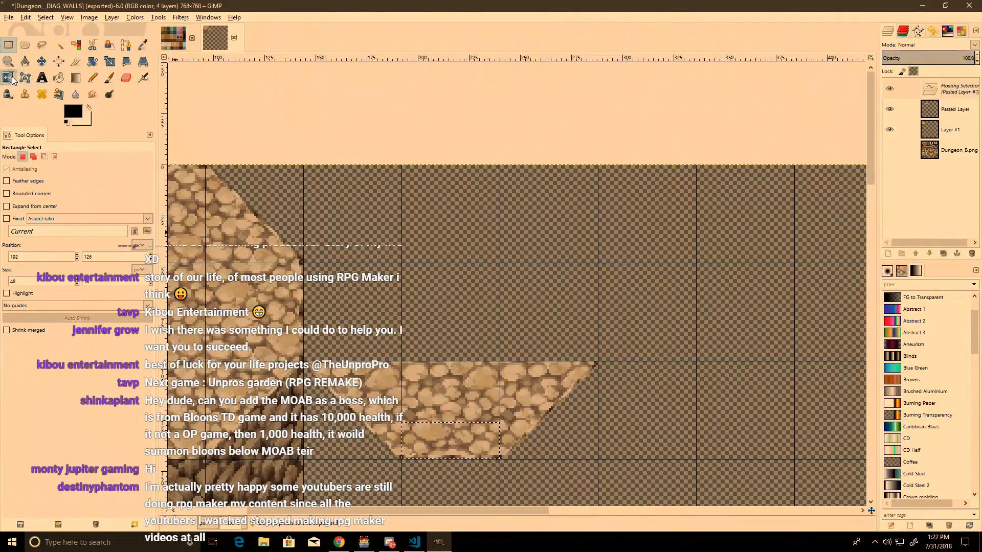
click(13, 80)
click(425, 367)
click(8, 46)
drag(428, 426, 426, 404)
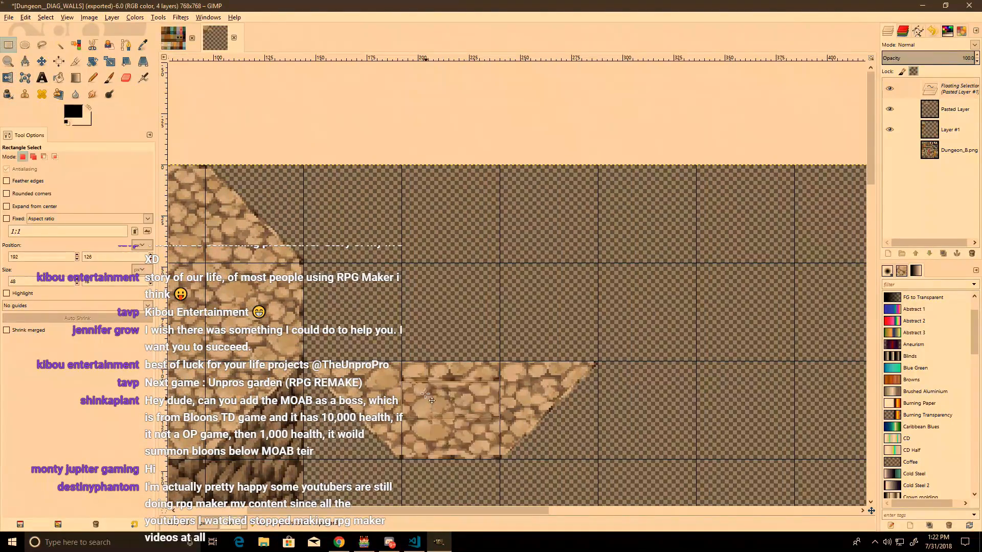
click(427, 404)
ctrl+scroll(471, 413, up, 3)
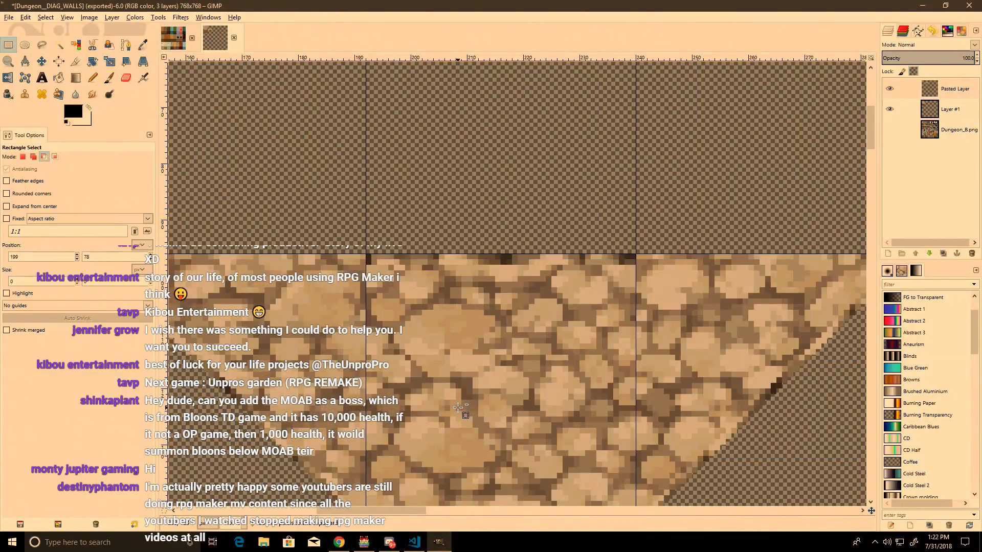
Step: Paste the copied edge strip at the middle tile's lower edge and anchor it
ctrl+scroll(458, 407, down, 3)
key(ctrl+v)
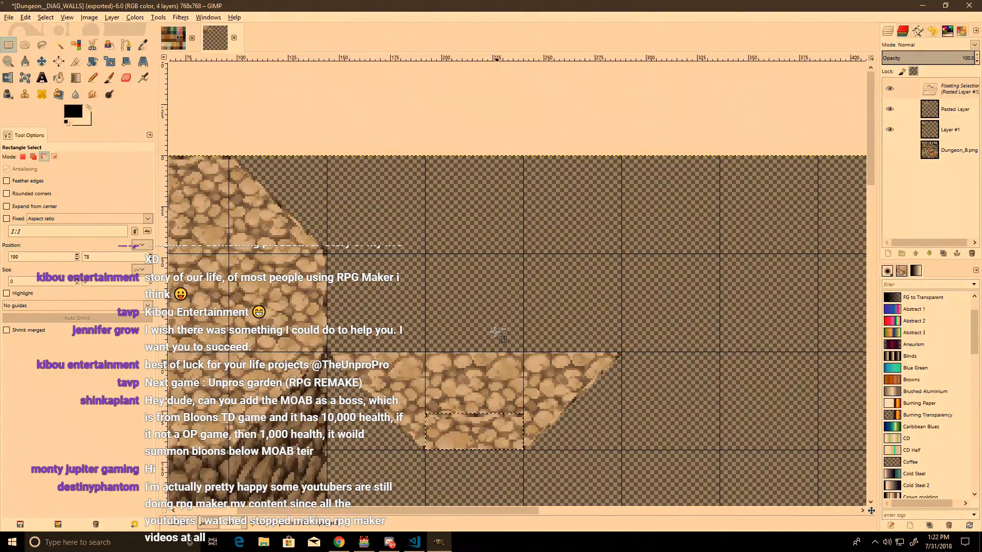
click(520, 448)
Step: Try to copy the top-centre ceiling tile's upper edge strip onto the upper edge of the flipped piece's middle tile
middle_drag(437, 410, 663, 464)
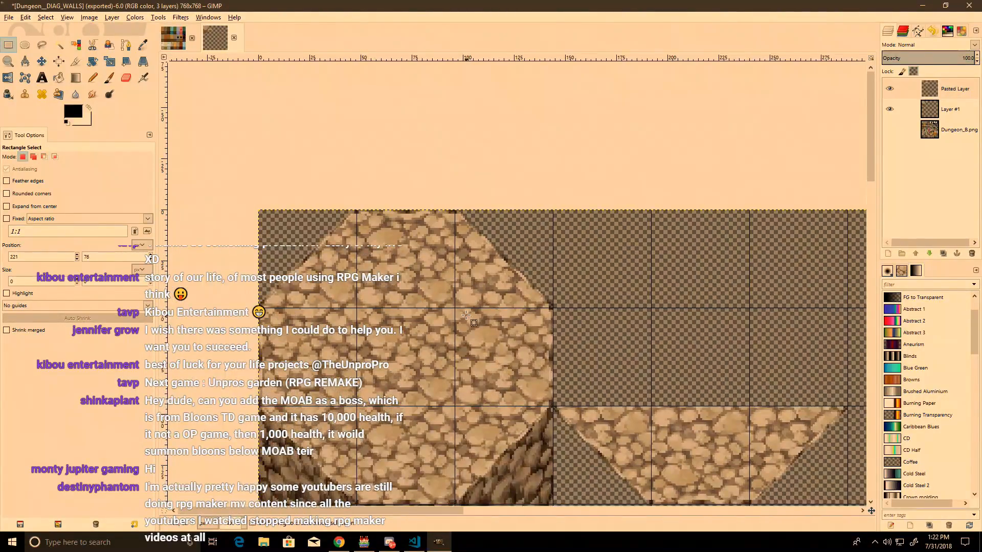
drag(456, 217, 358, 208)
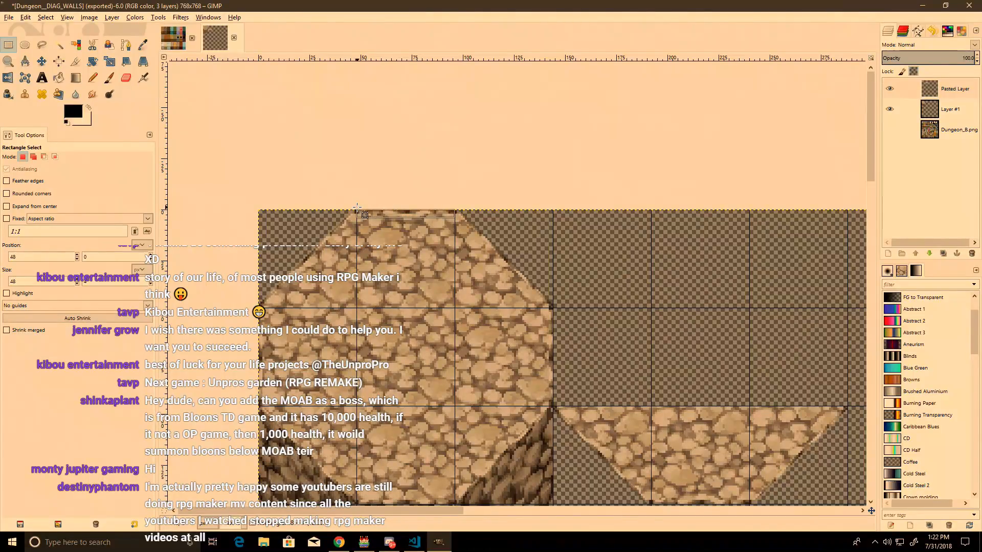
ctrl+scroll(520, 296, up, 2)
middle_drag(521, 295, 245, 248)
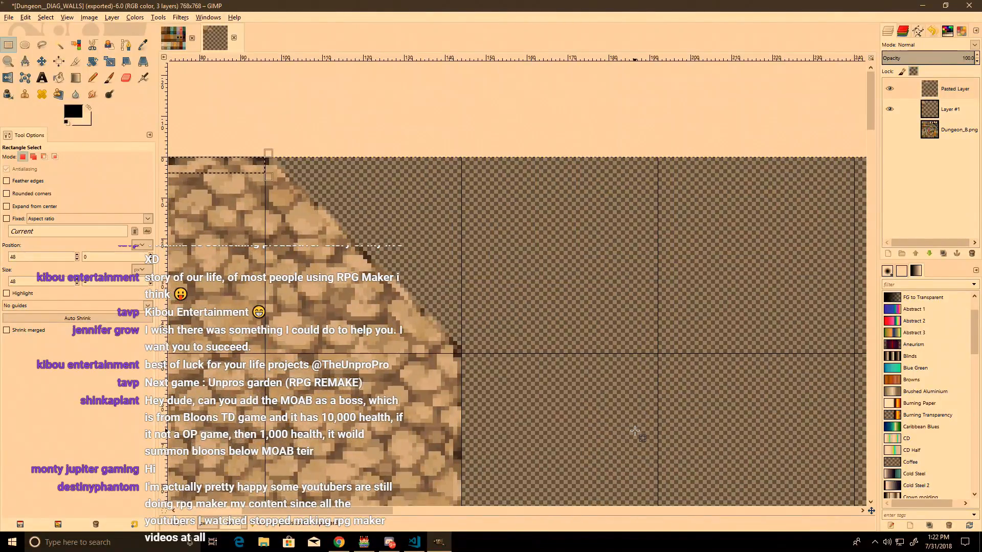
middle_drag(739, 478, 685, 394)
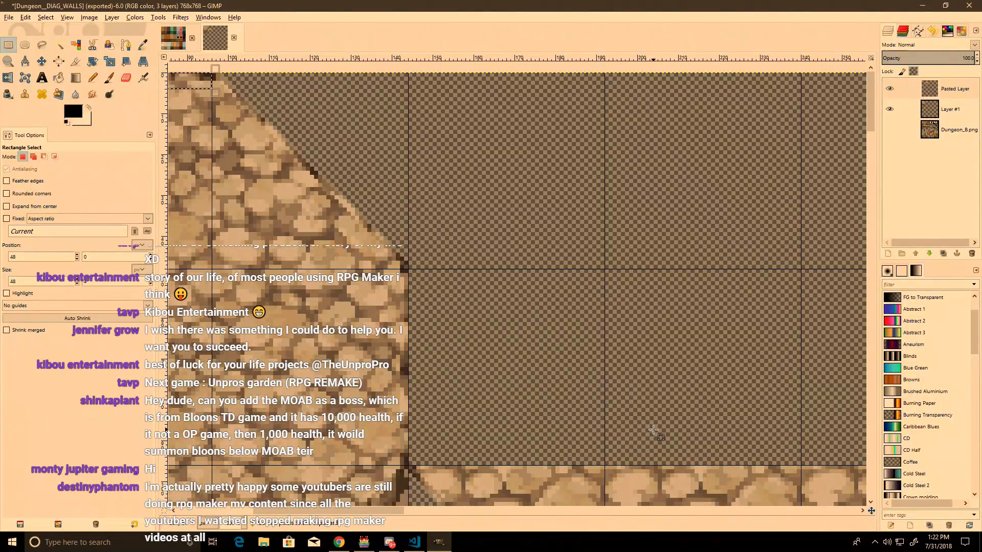
middle_drag(638, 430, 545, 328)
key(ctrl+v)
middle_drag(577, 385, 480, 298)
key(ctrl+z)
key(ctrl+v)
click(480, 297)
ctrl+scroll(481, 298, down, 5)
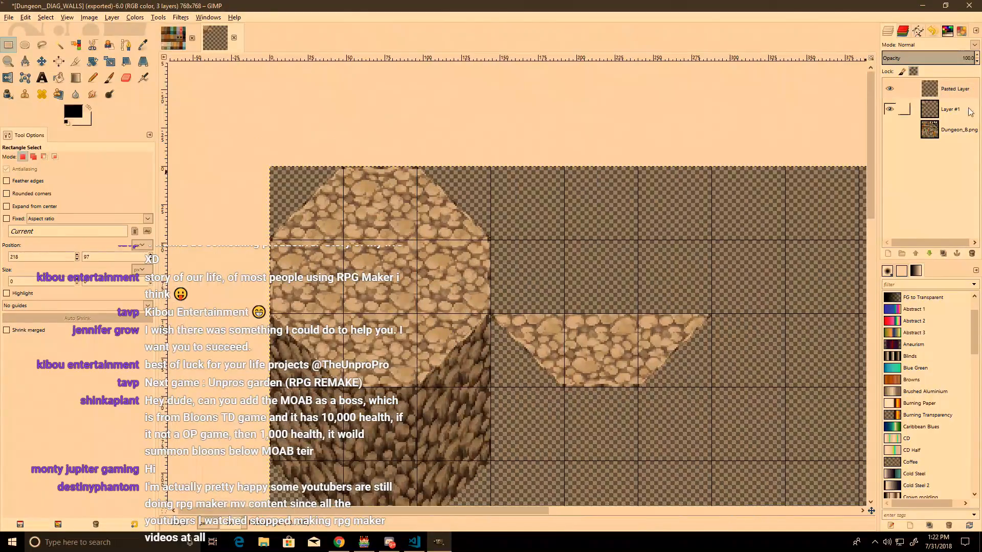
Step: Merge Pasted Layer down into Layer #1 and copy the top-centre ceiling tile's thin upper edge strip, 48 px wide
right_click(964, 94)
click(912, 164)
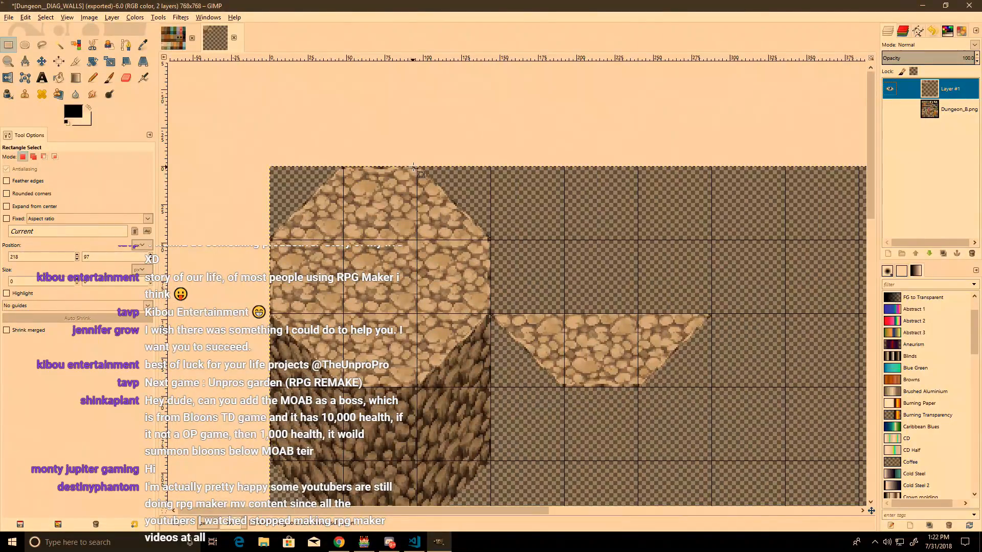
drag(419, 169, 337, 134)
ctrl+scroll(343, 151, up, 4)
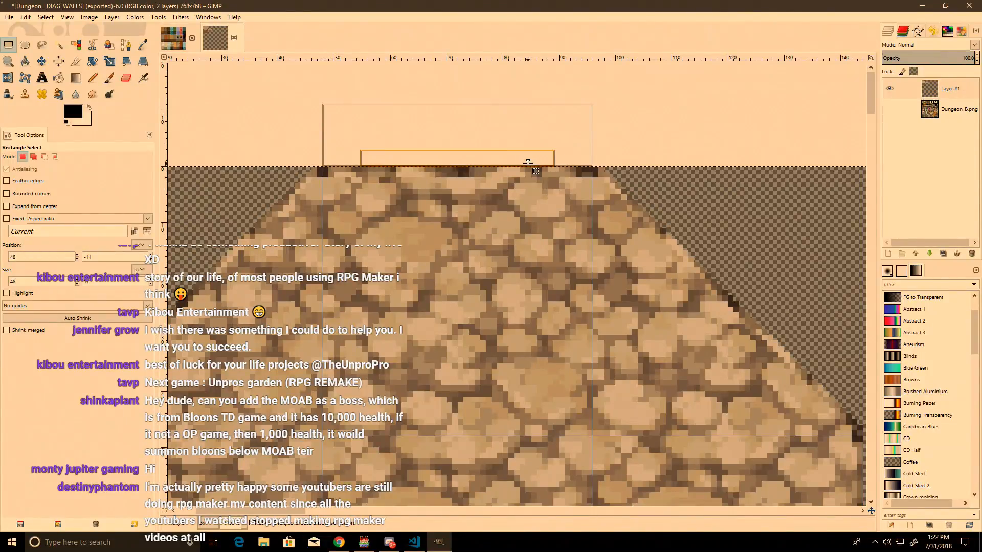
click(638, 284)
ctrl+scroll(635, 356, down, 3)
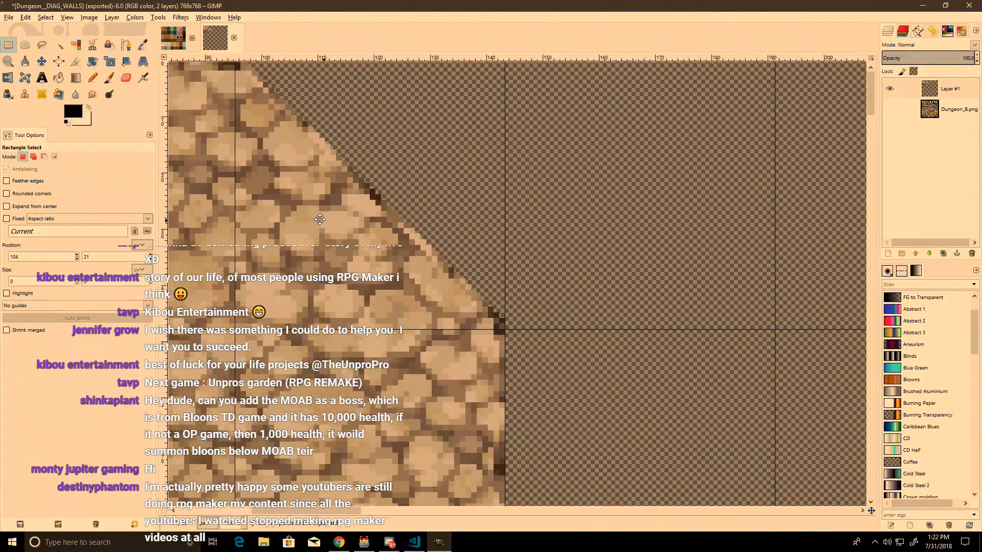
middle_drag(743, 435, 489, 293)
ctrl+scroll(489, 292, up, 2)
Step: Paste the thin strip along the upper edge of the flipped piece's middle tile, anchor it, and re-export Dungeon__DIAG_WALLS.png
key(ctrl+v)
drag(481, 281, 397, 284)
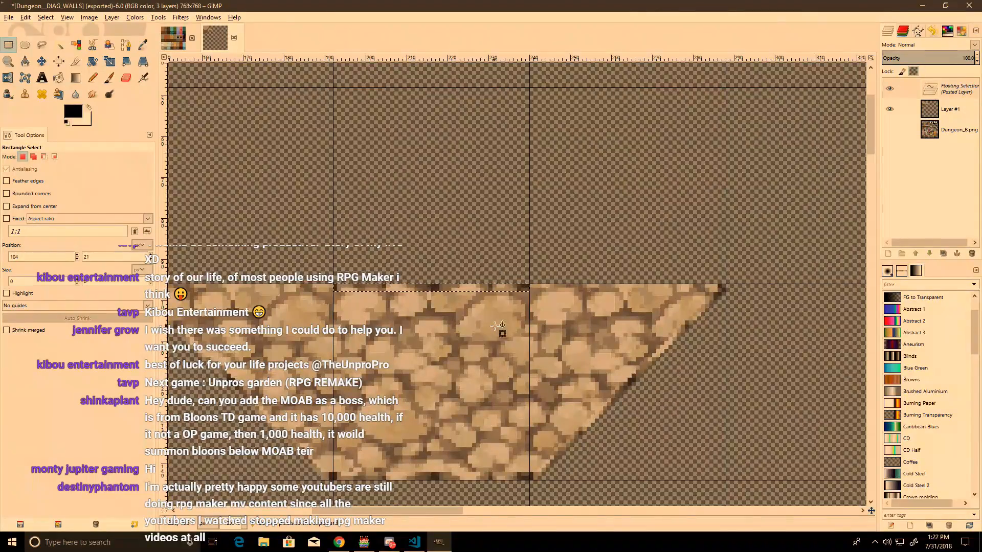
middle_drag(539, 333, 491, 350)
middle_drag(411, 383, 517, 383)
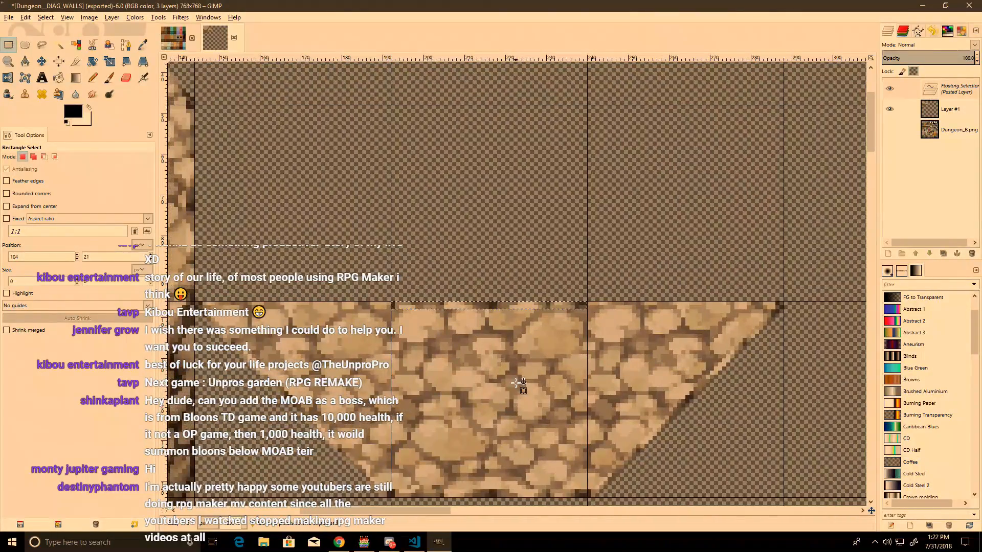
key(ctrl+h)
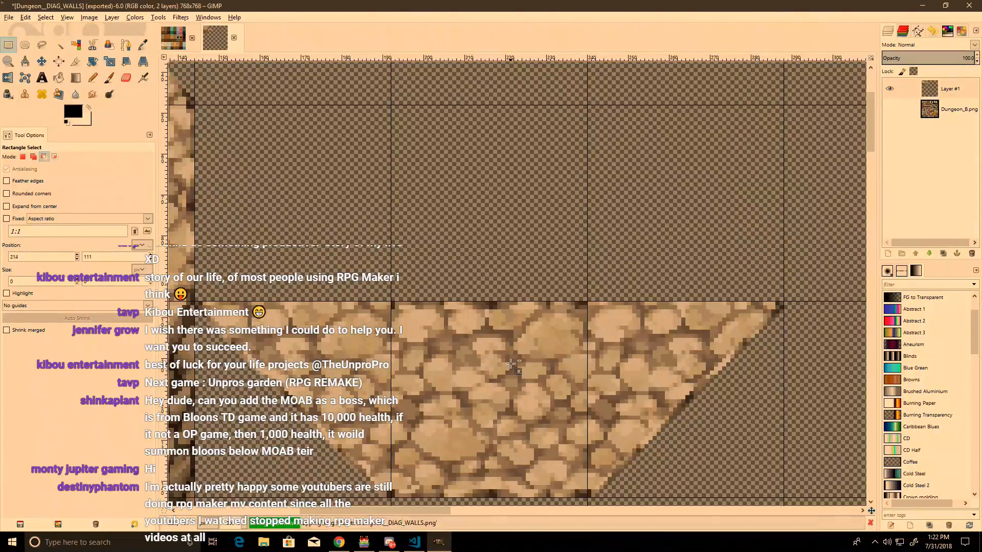
Step: Switch to RPG Maker MV to check the cave map's lower edge, and return to GIMP
key(alt+Tab)
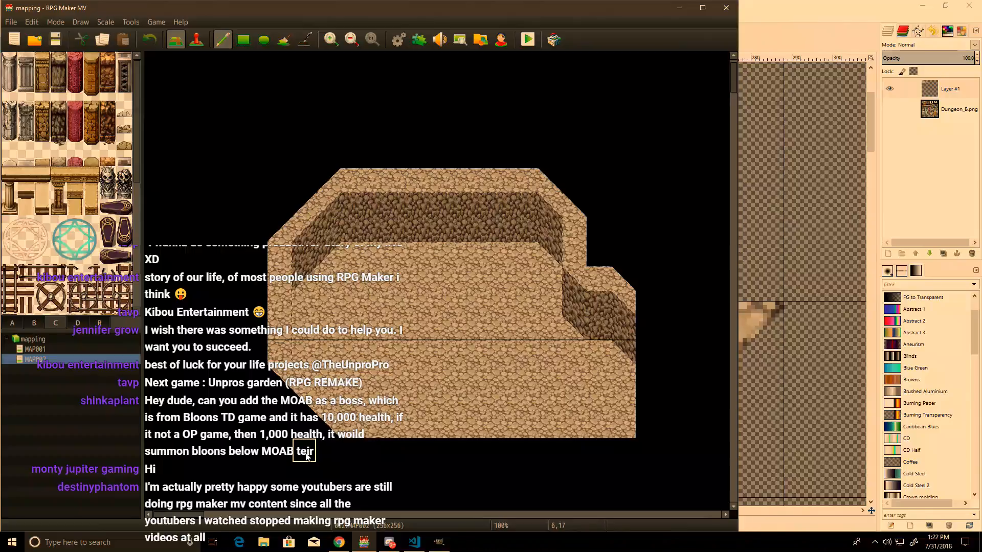
key(alt+Tab)
ctrl+scroll(459, 345, down, 3)
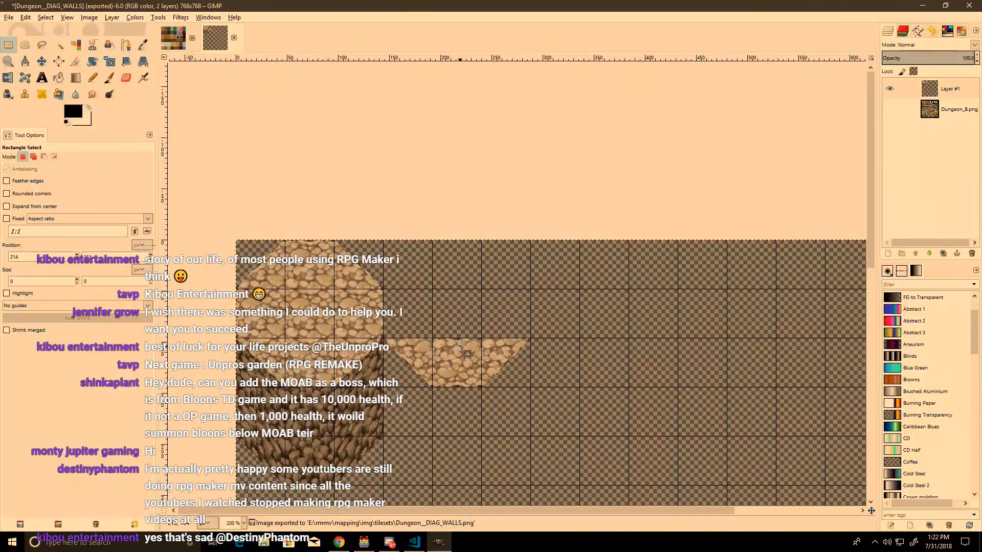
Step: Apply Brightness-Contrast to Layer #1 with brightness 20 and contrast 18, and re-export Dungeon__DIAG_WALLS.png
click(113, 18)
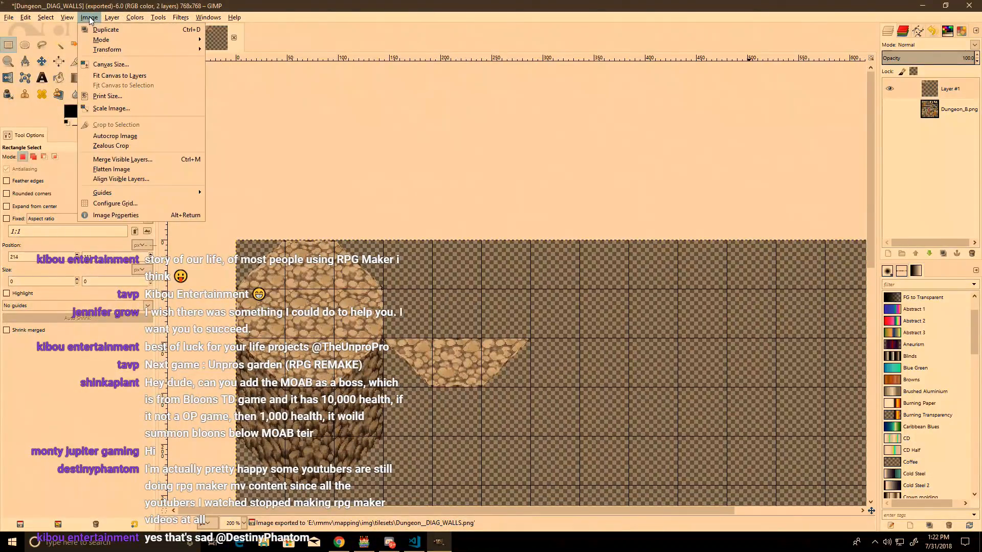
click(134, 17)
mouse_move(68, 19)
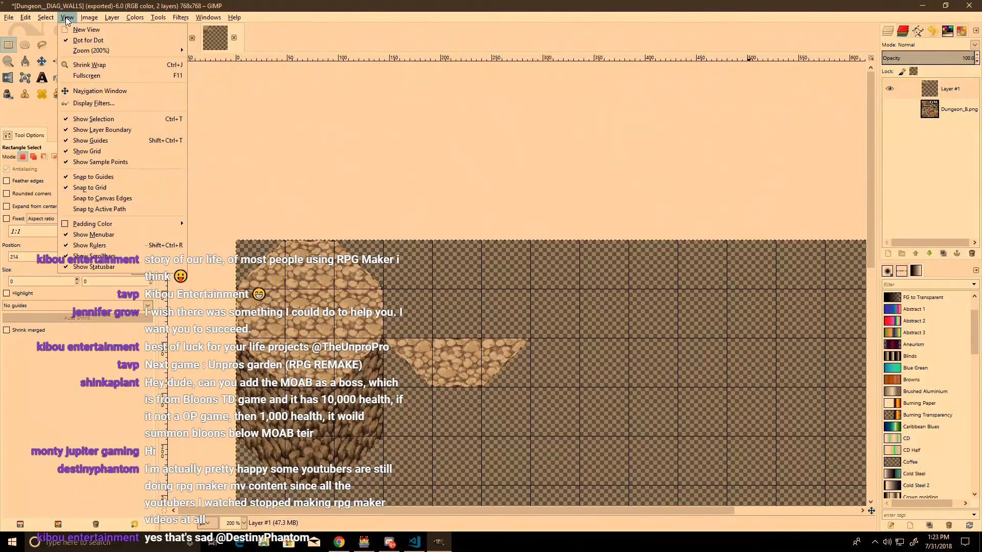
key(Right)
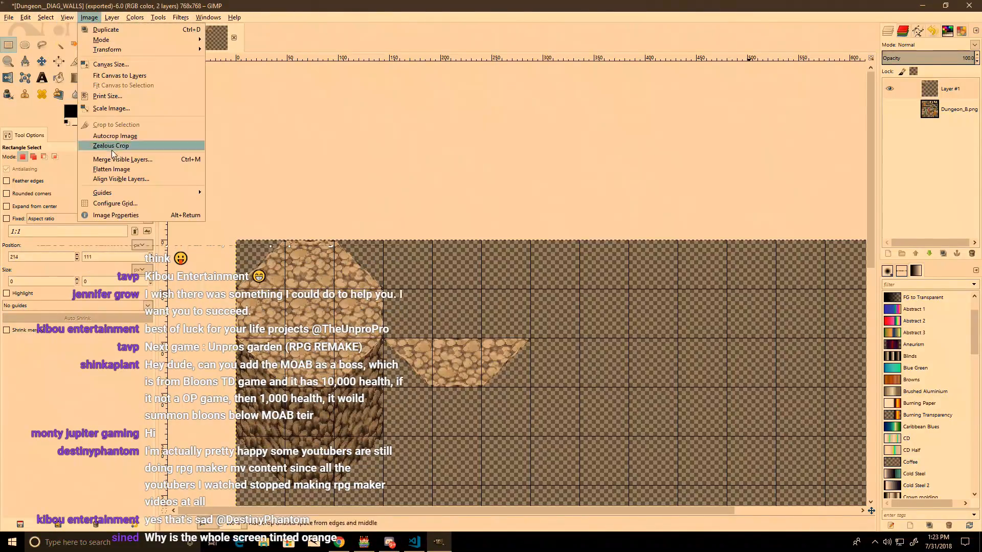
mouse_move(135, 18)
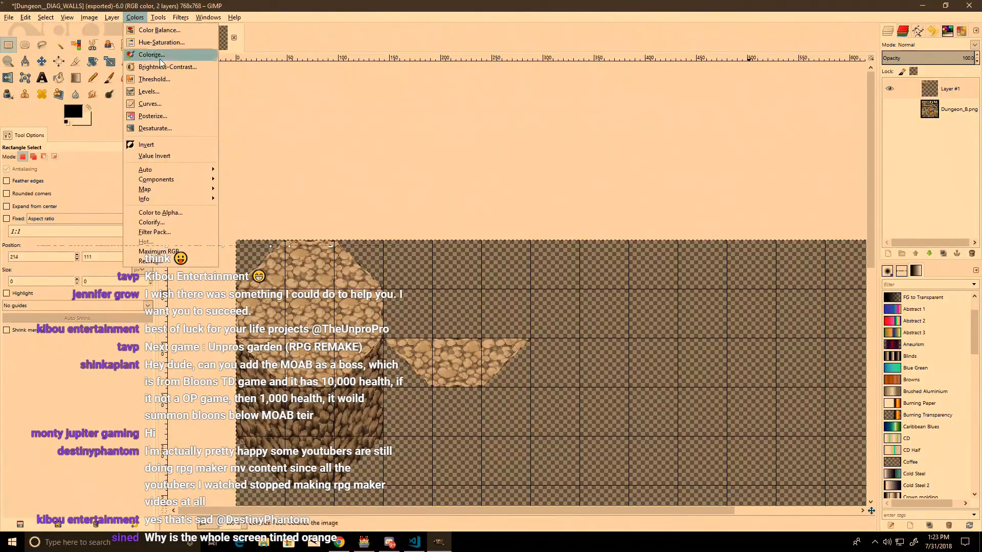
click(183, 69)
drag(158, 77, 166, 63)
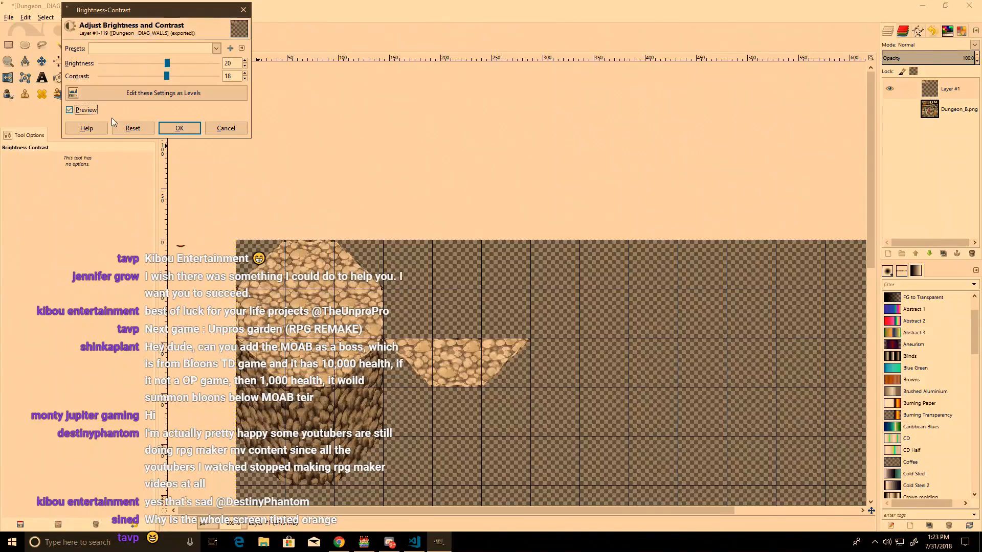
click(174, 128)
Step: Switch to RPG Maker MV and reload MAP002 with the brightened ceiling tiles
key(alt+Tab)
click(70, 349)
click(69, 359)
right_click(367, 436)
drag(378, 432, 552, 432)
key(ctrl+z)
click(71, 323)
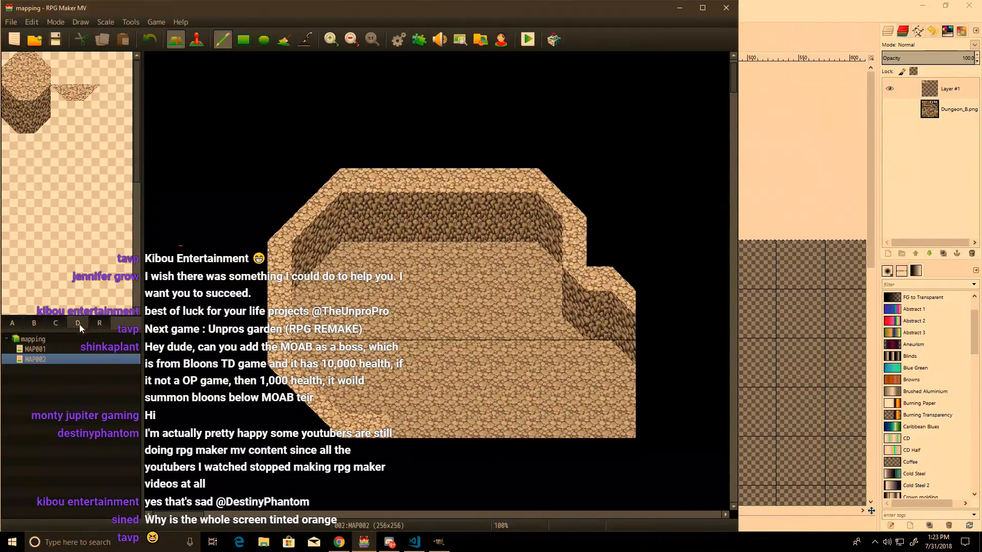
Step: Switch to GIMP and copy the flipped ceiling piece's 48 × 48 px middle tile into the empty cell directly above it
key(alt+Tab)
ctrl+scroll(462, 382, up, 3)
key(r)
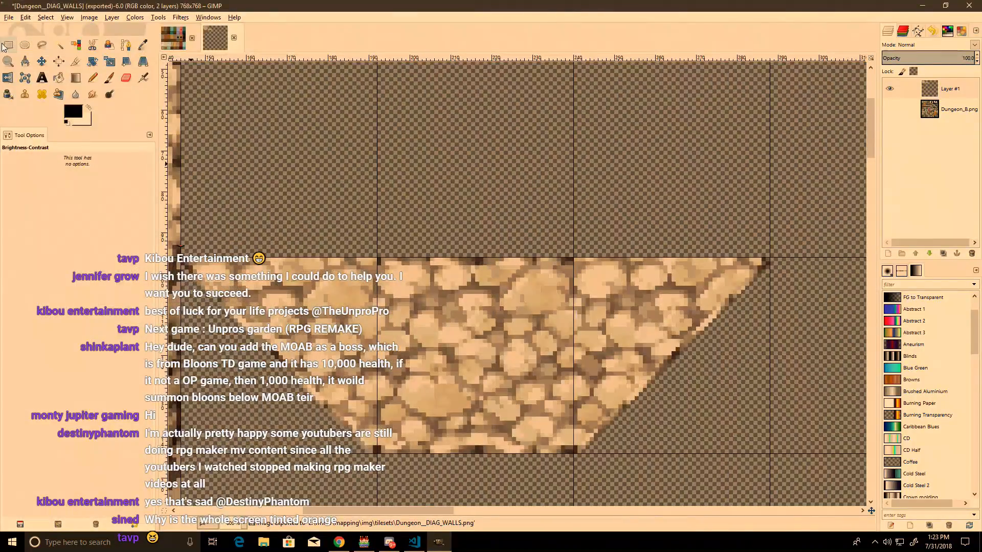
drag(574, 451, 377, 258)
key(ctrl+c)
key(ctrl+v)
drag(447, 356, 447, 159)
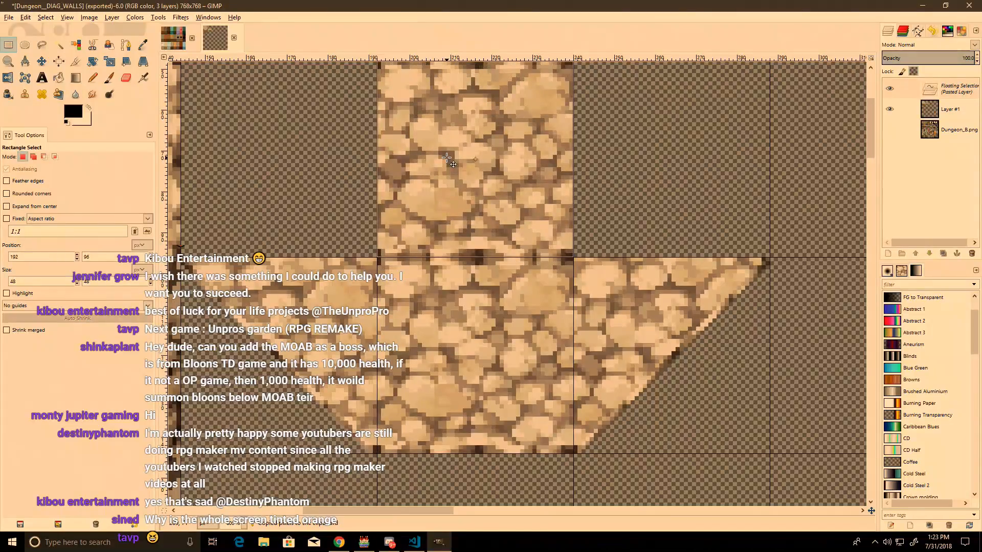
key(ctrl+h)
ctrl+scroll(405, 264, down, 2)
Step: Copy the 48 × 48 px lower-centre tile of the octagonal ceiling over the flipped piece's middle tile, anchor it, and re-export the tileset
middle_drag(399, 254, 465, 266)
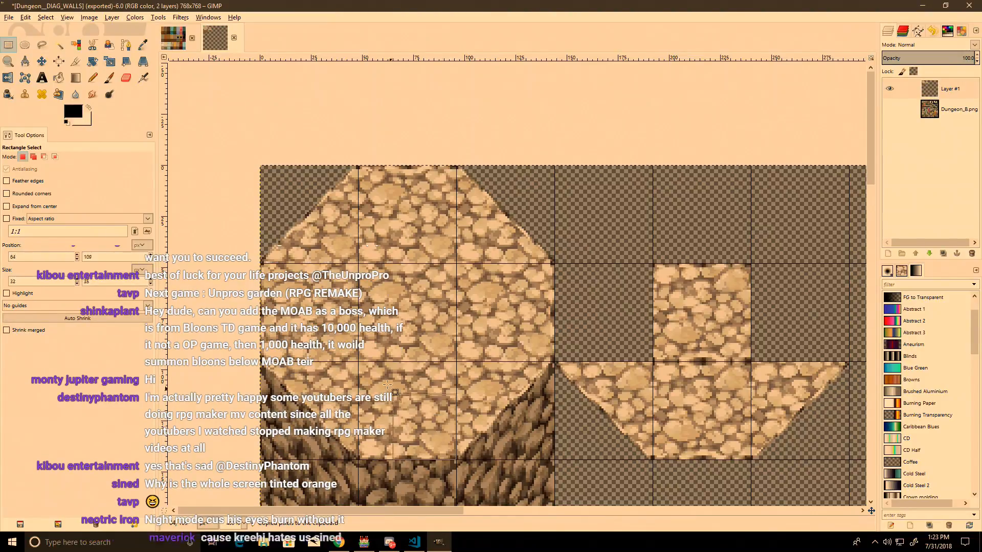
key(ctrl+v)
drag(603, 407, 687, 429)
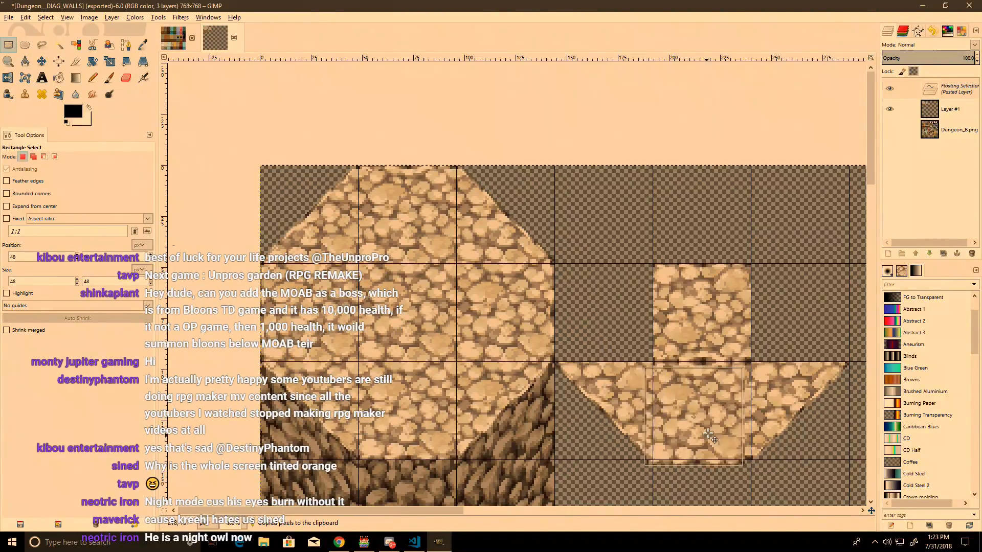
click(602, 298)
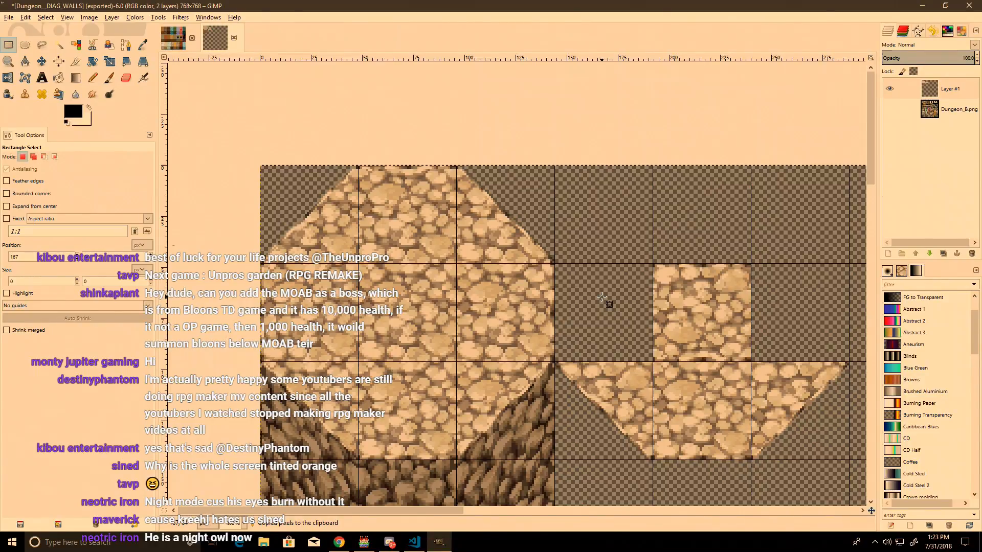
Step: Switch to RPG Maker MV, reload MAP002, and open tileset D
key(alt+Tab)
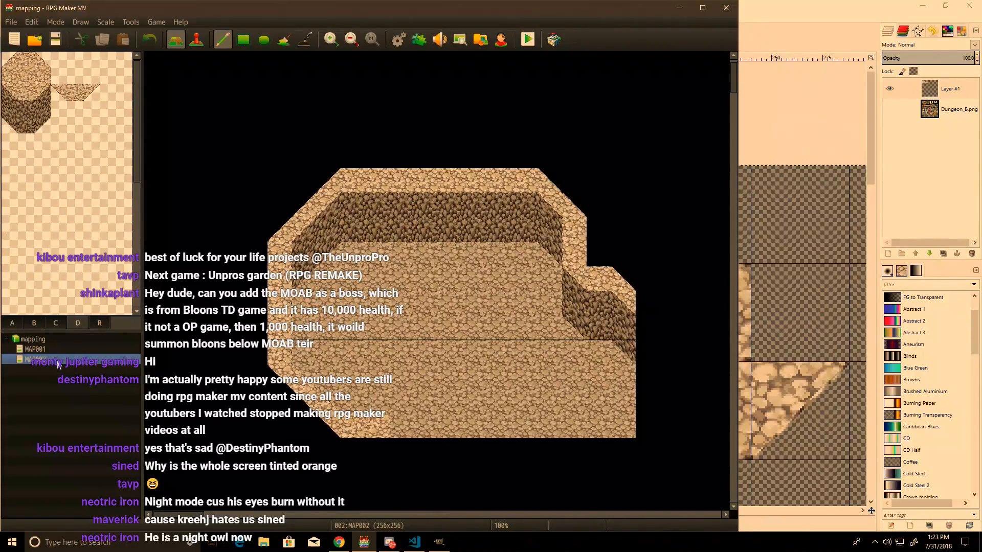
click(35, 349)
click(55, 363)
click(79, 321)
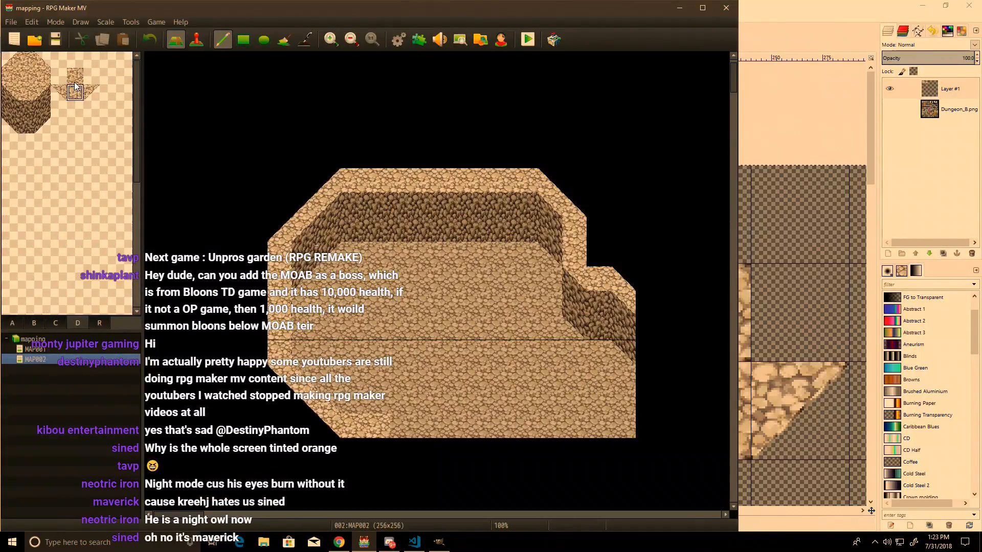
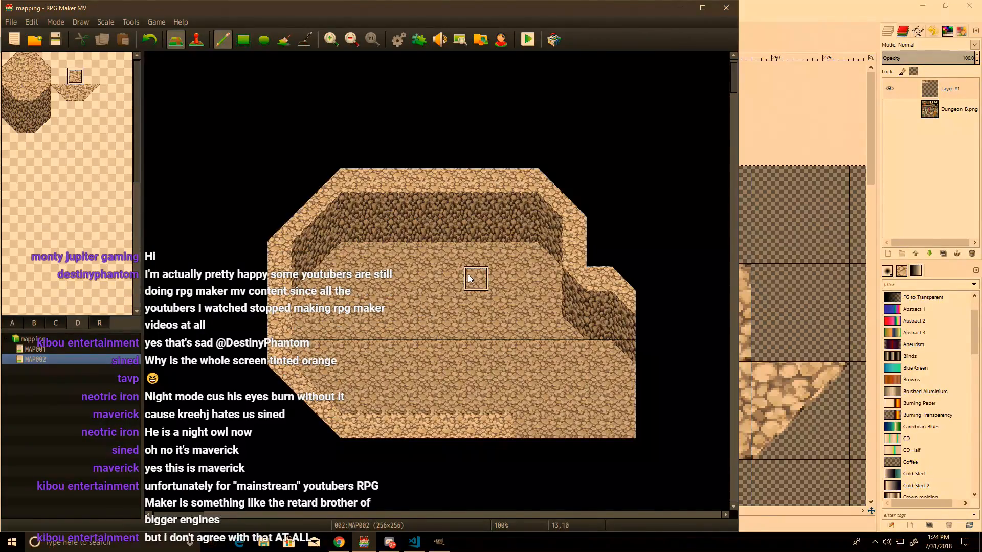
Step: Paint the brightened lower ceiling edge along the room's lower-right side in stepped rows and clear the cells outside it
click(42, 99)
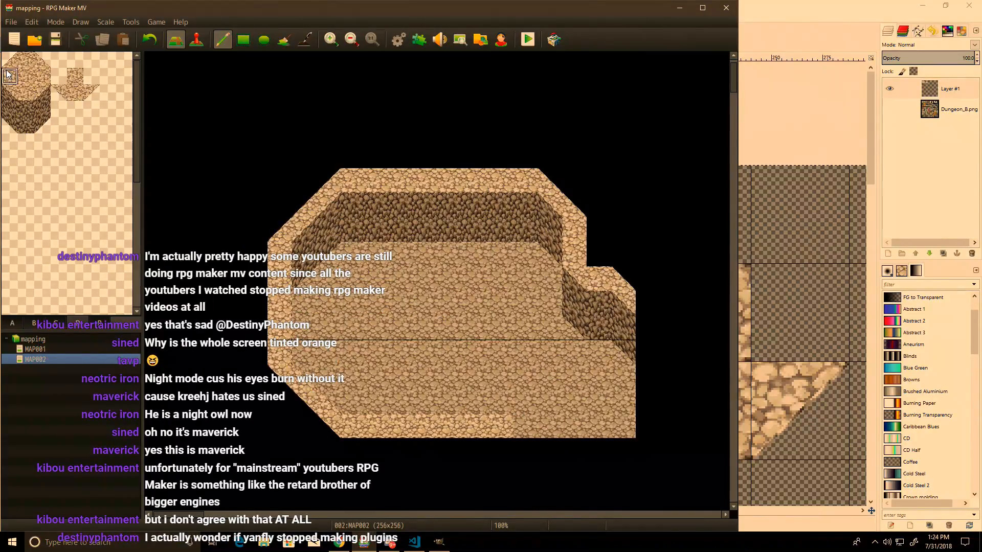
drag(519, 417, 562, 364)
key(ctrl+z)
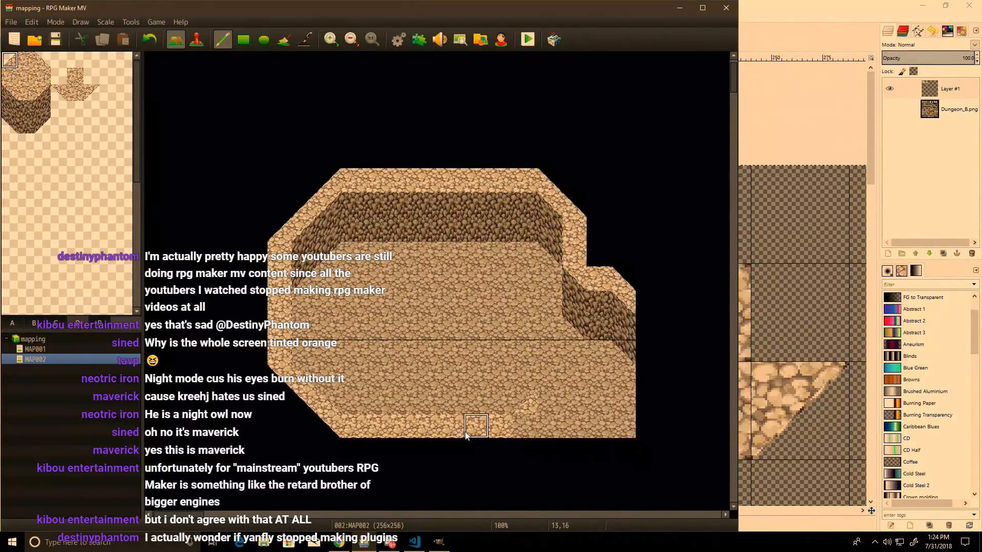
drag(550, 412, 600, 412)
right_click(573, 471)
drag(526, 425, 627, 430)
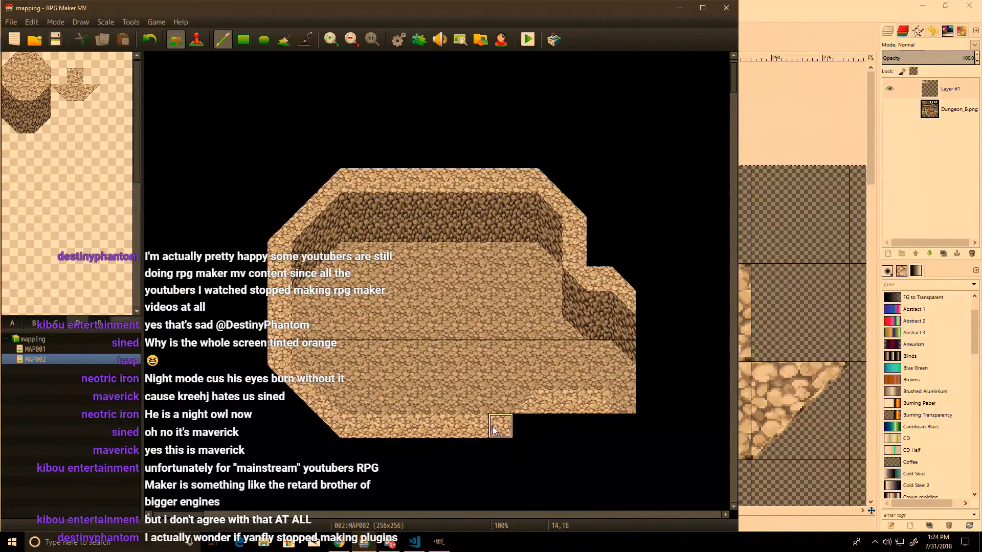
click(615, 393)
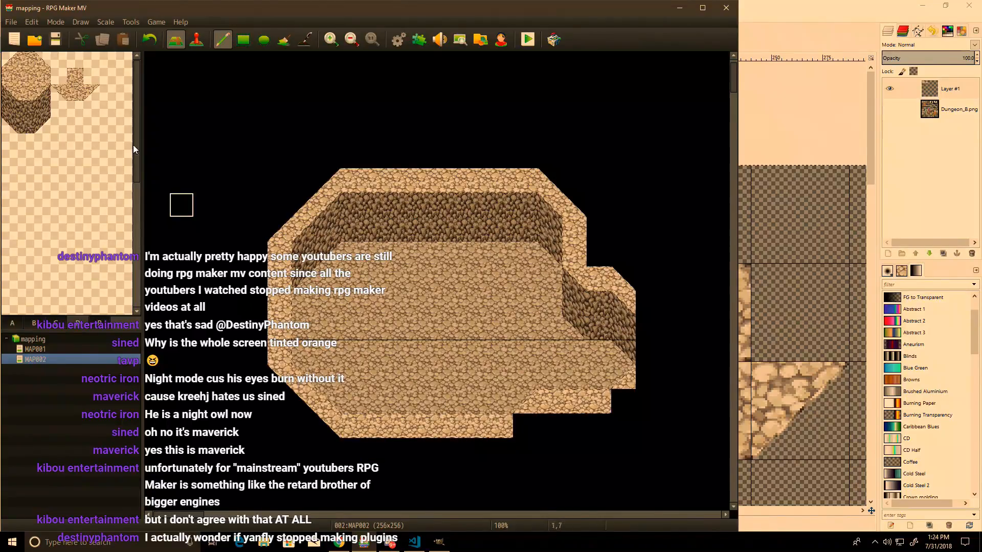
Step: Place diagonal ceiling corner tiles on the steps of the room's lower-right edge
click(524, 426)
click(622, 402)
click(647, 377)
Step: Extend the ceiling border up the alcove's outer right side and join it to the upper diagonal edge
click(43, 76)
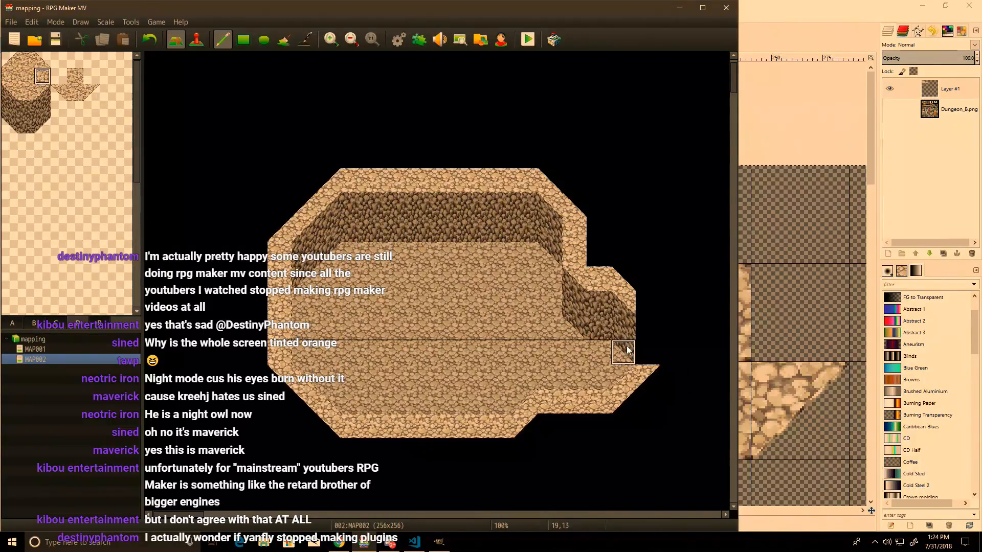
key(ctrl+z)
key(ctrl+z)
key(ctrl+z)
click(644, 348)
click(644, 329)
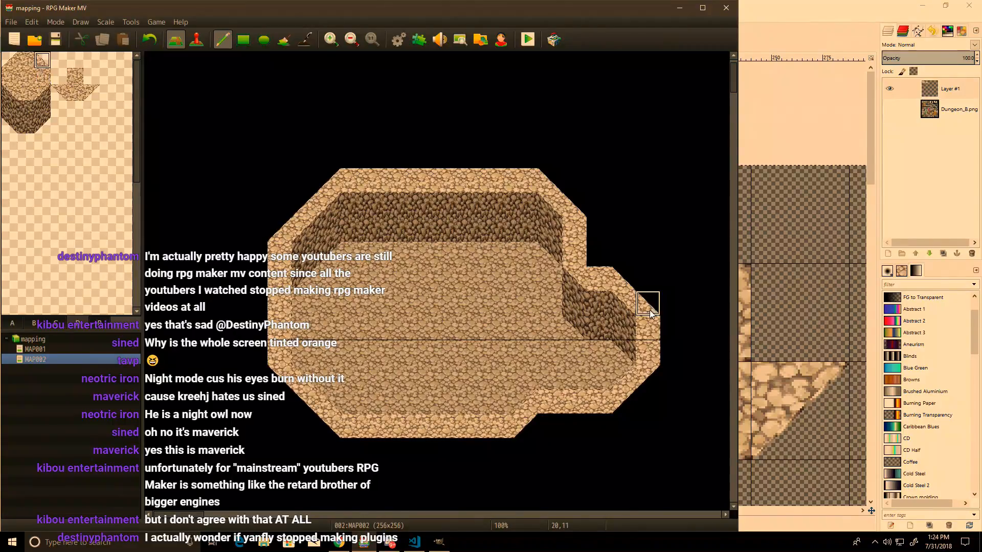
Step: Blank out one tile in the lower row of the room's back wall
scroll(505, 385, up, 2)
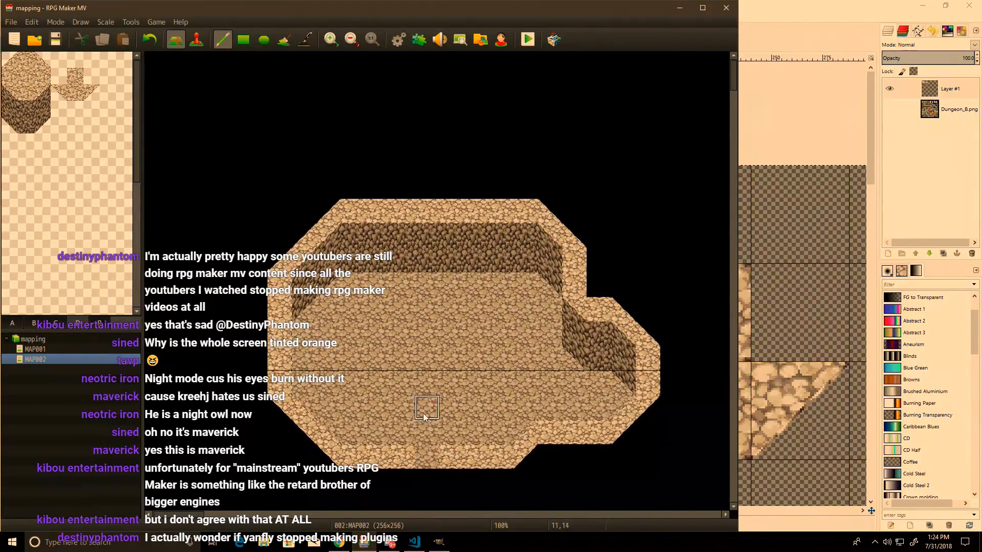
scroll(424, 420, down, 3)
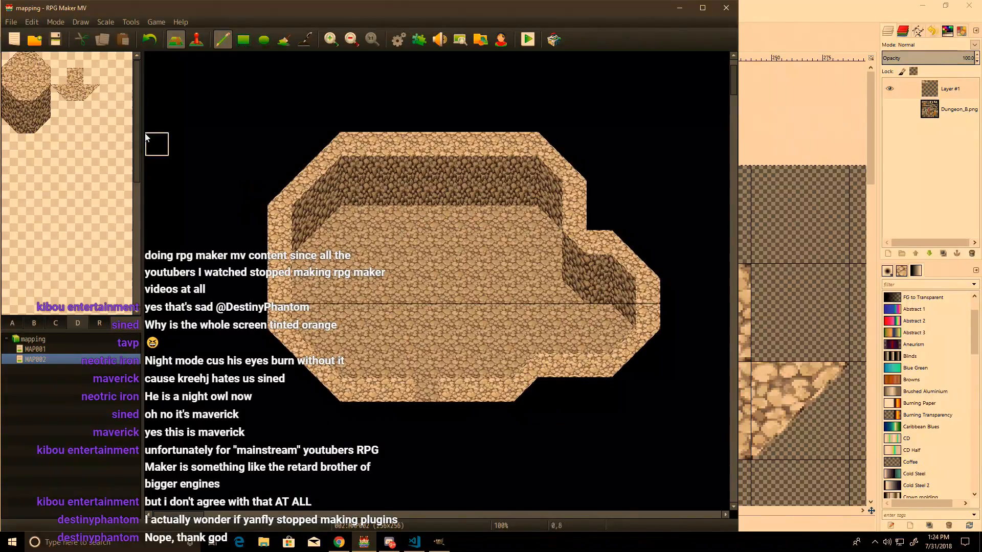
click(466, 203)
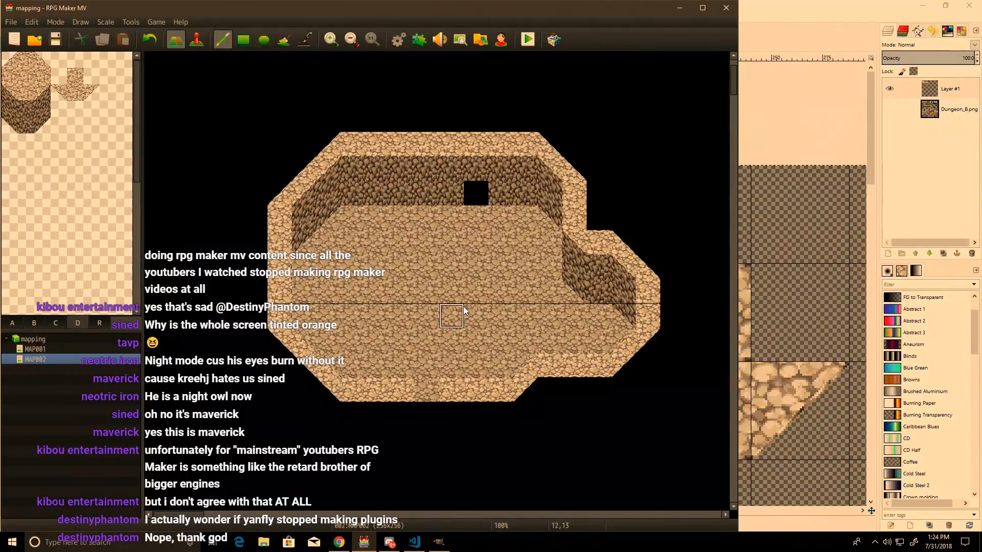
Step: Flood-fill the cave floor with the darker rocky ground tile from tileset A
scroll(439, 256, up, 1)
click(12, 323)
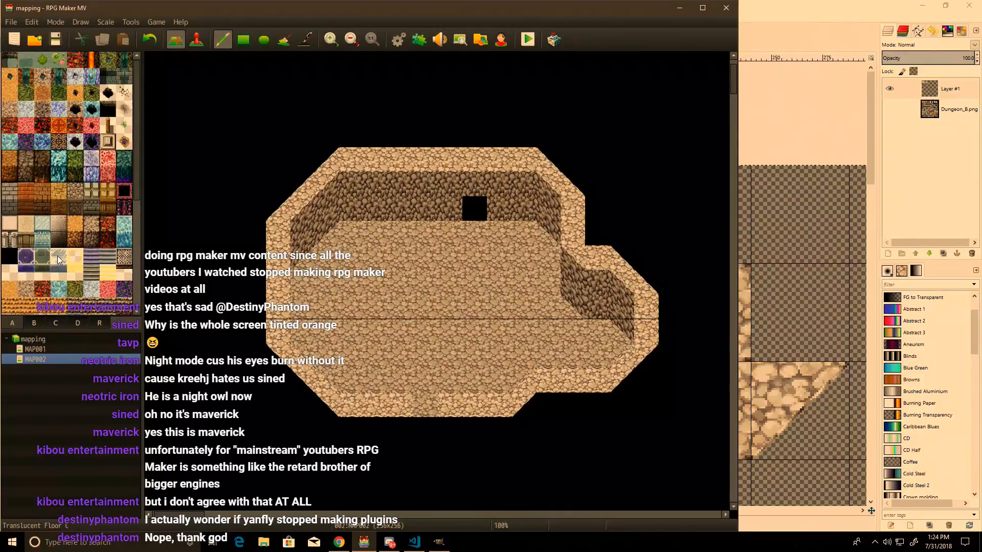
click(10, 93)
click(283, 39)
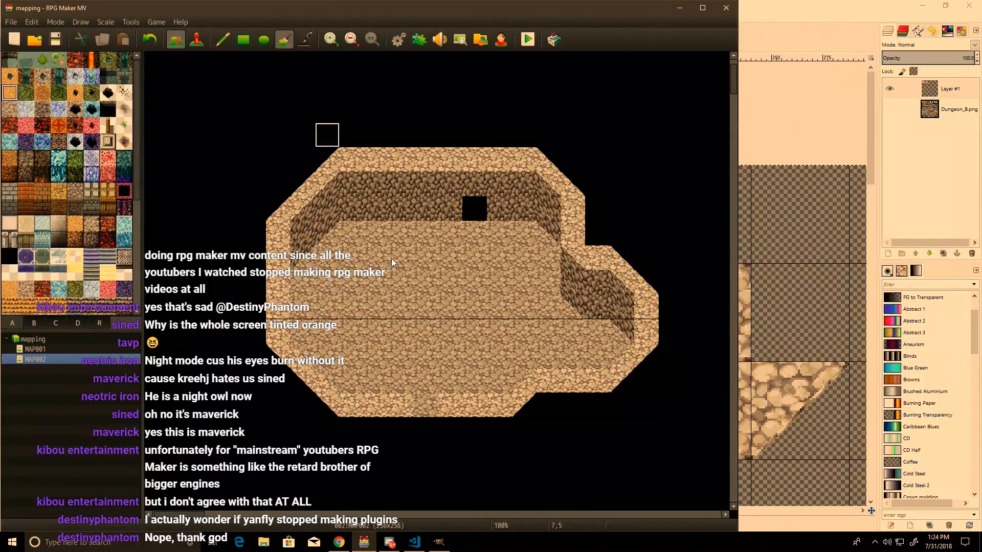
click(408, 301)
key(ctrl+z)
click(42, 109)
click(454, 327)
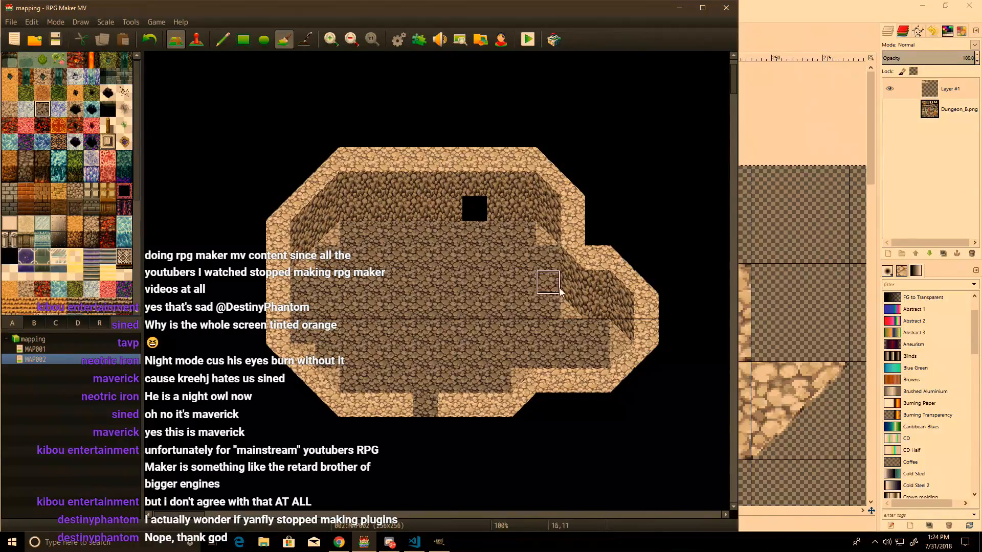
click(468, 309)
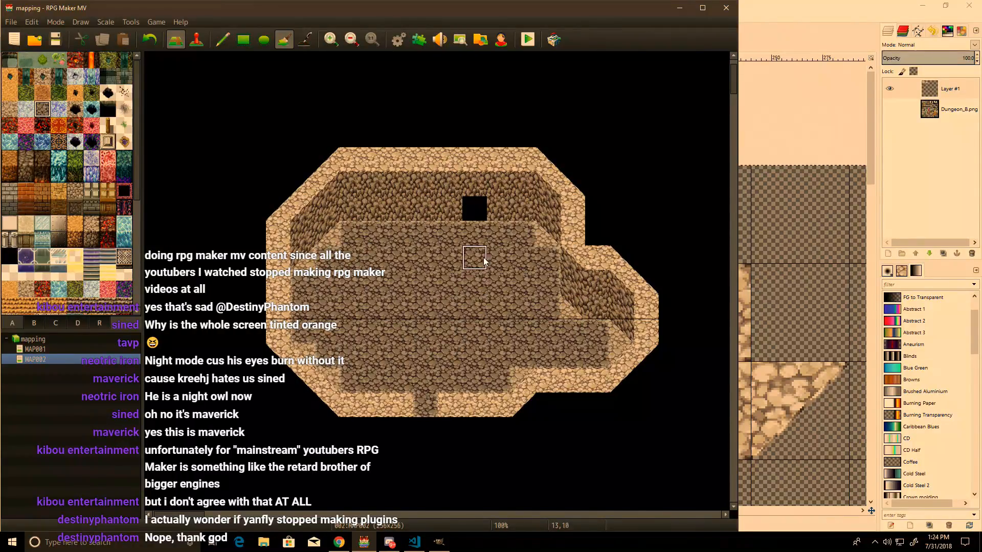
click(326, 120)
key(ctrl+z)
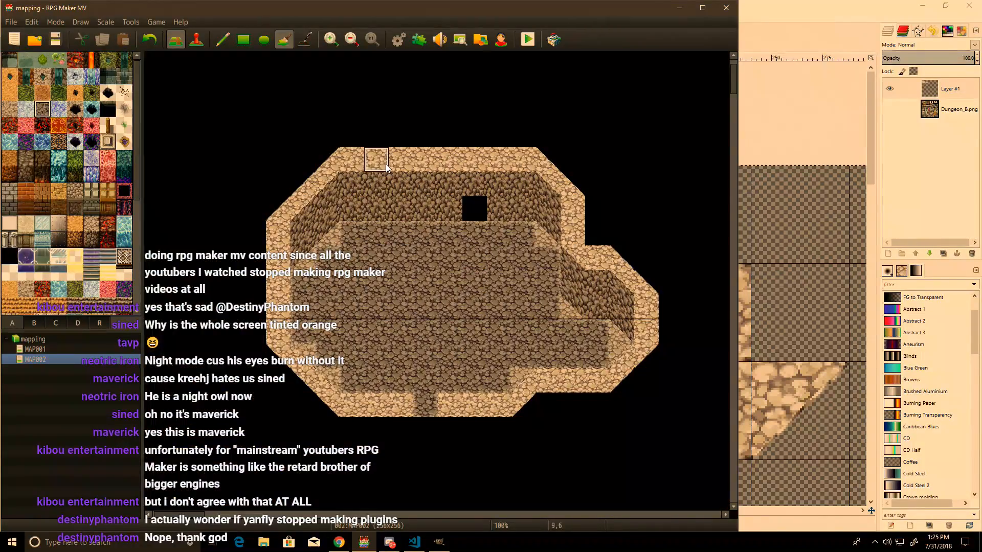
Step: Try the darker ground tile on three cells of the upper ceiling border with the pencil and undo it
click(222, 39)
drag(401, 159, 453, 160)
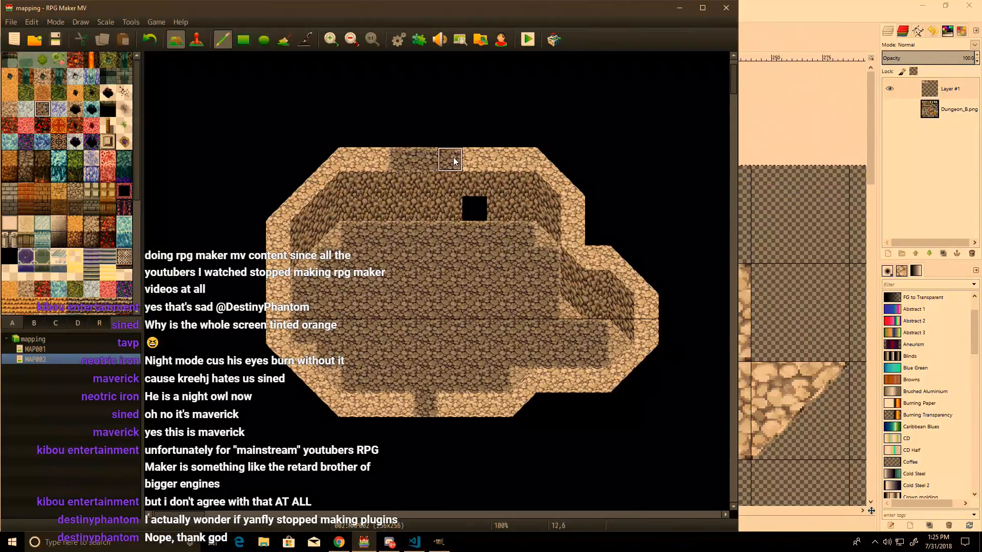
key(ctrl+z)
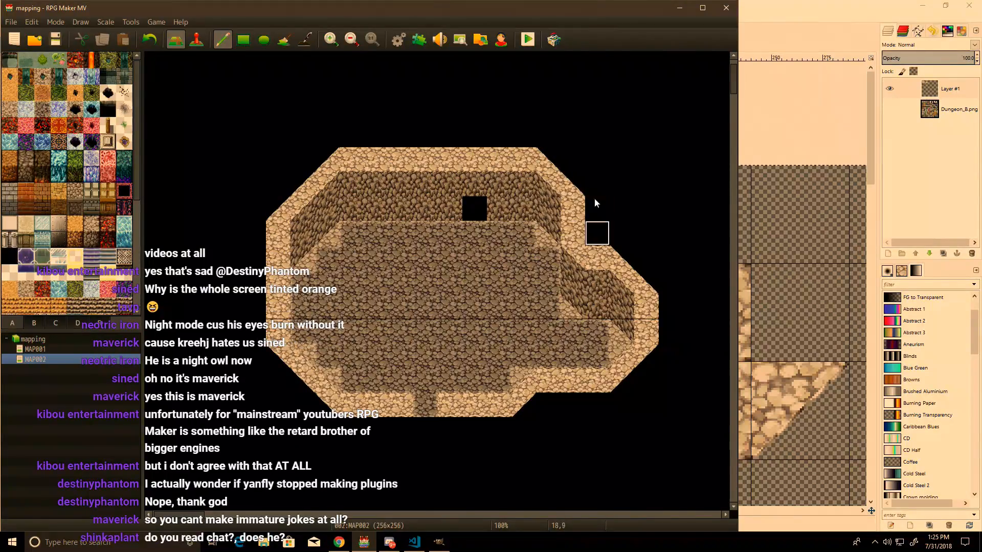
Step: Fill the notch above the right alcove so the outer ceiling border forms one continuous diagonal
click(597, 233)
click(588, 266)
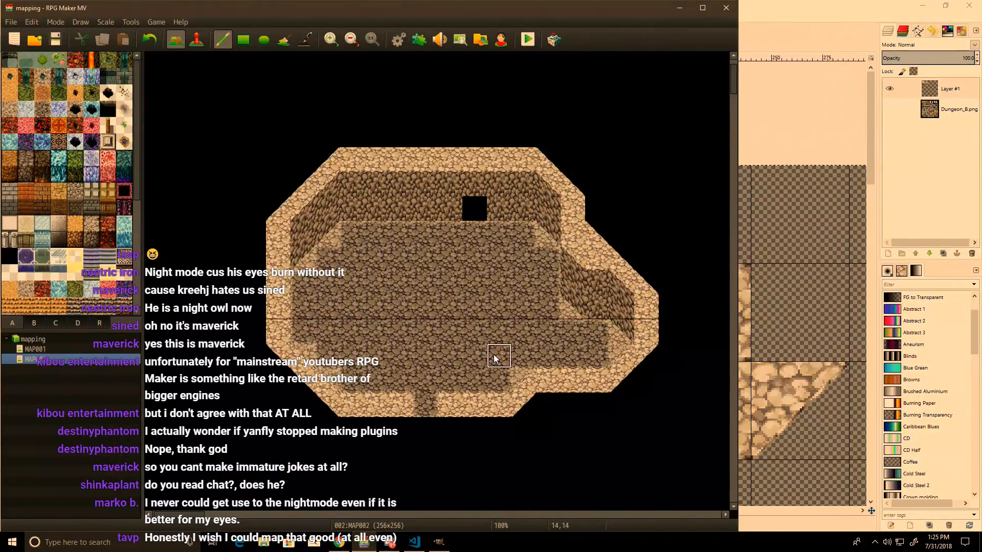
click(573, 255)
Step: Try squaring off the room's outer border into a rectangle with the solid ceiling tile from tileset D
click(77, 324)
mouse_move(279, 347)
mouse_down()
mouse_move(279, 381)
mouse_move(304, 384)
mouse_move(310, 405)
mouse_move(395, 429)
mouse_move(485, 429)
mouse_up()
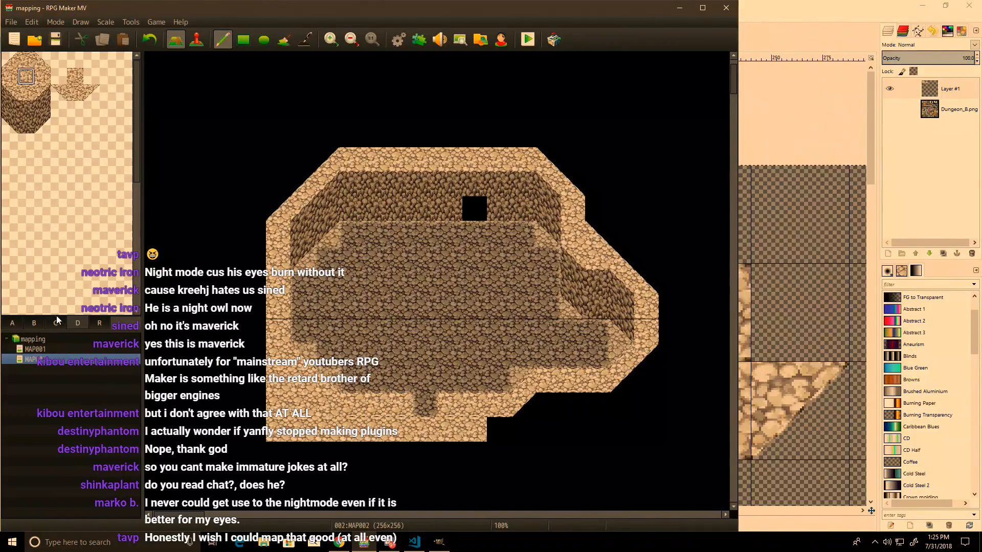
click(24, 60)
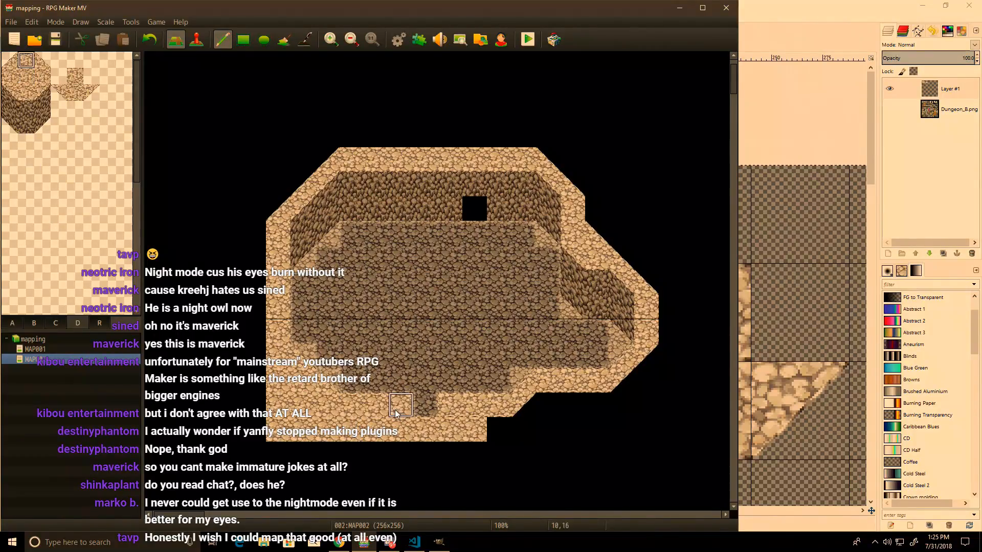
mouse_move(473, 429)
mouse_down()
mouse_move(549, 429)
mouse_move(573, 414)
mouse_move(588, 424)
mouse_move(588, 408)
mouse_move(598, 404)
mouse_up()
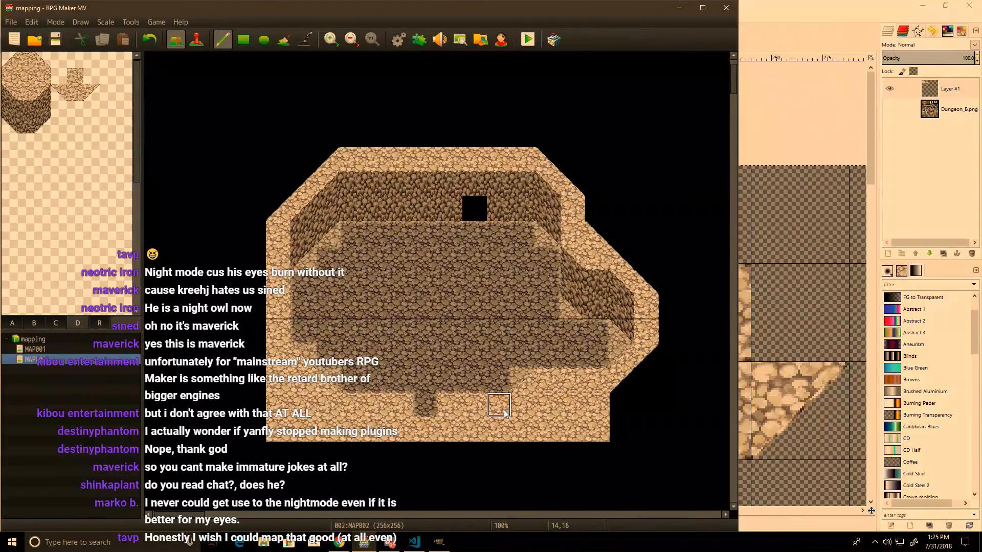
mouse_move(611, 406)
mouse_down()
mouse_move(647, 385)
mouse_move(634, 378)
mouse_move(621, 409)
mouse_move(634, 432)
mouse_move(647, 254)
mouse_move(621, 233)
mouse_move(593, 230)
mouse_move(642, 220)
mouse_move(640, 183)
mouse_move(599, 183)
mouse_move(595, 159)
mouse_move(524, 159)
mouse_move(633, 161)
mouse_move(643, 180)
mouse_move(588, 181)
mouse_move(607, 177)
mouse_up()
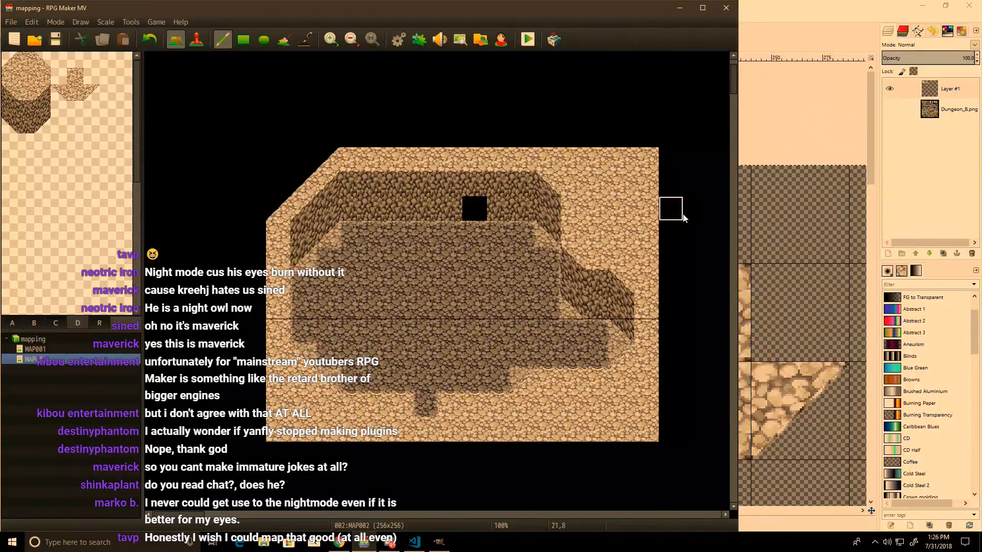
mouse_move(327, 163)
mouse_down()
mouse_move(279, 160)
mouse_move(279, 210)
mouse_move(287, 184)
mouse_move(304, 184)
mouse_up()
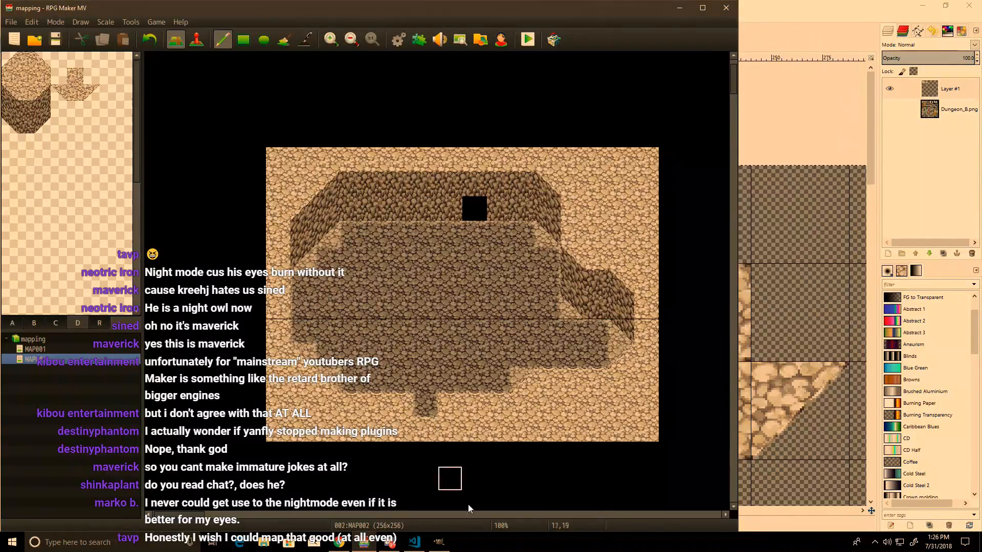
Step: Undo the solid ceiling painting around the room back to the diagonal border
key(ctrl+z)
key(ctrl+z)
key(ctrl+z)
key(ctrl+z)
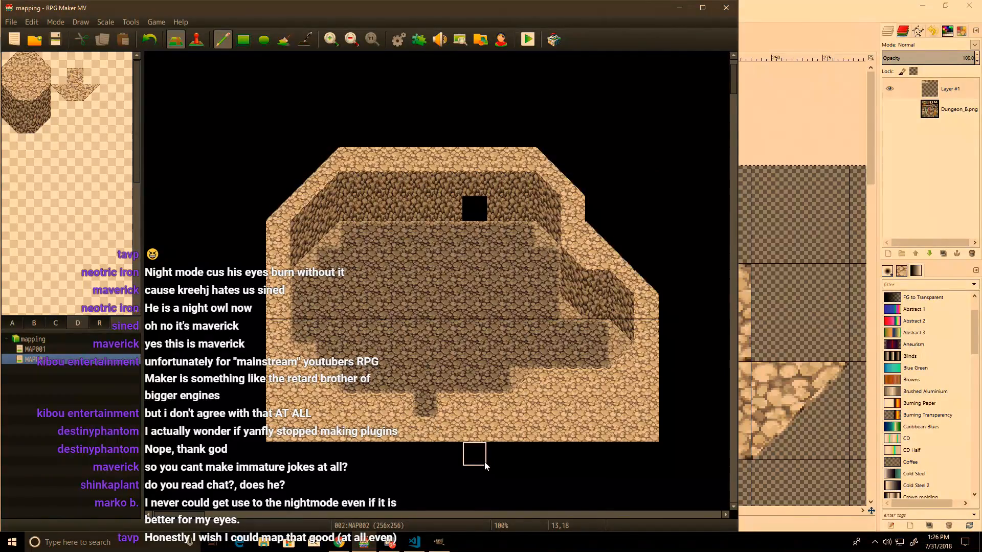
key(ctrl+z)
key(ctrl+z)
key(ctrl+z)
key(ctrl+z)
key(ctrl+z)
key(ctrl+z)
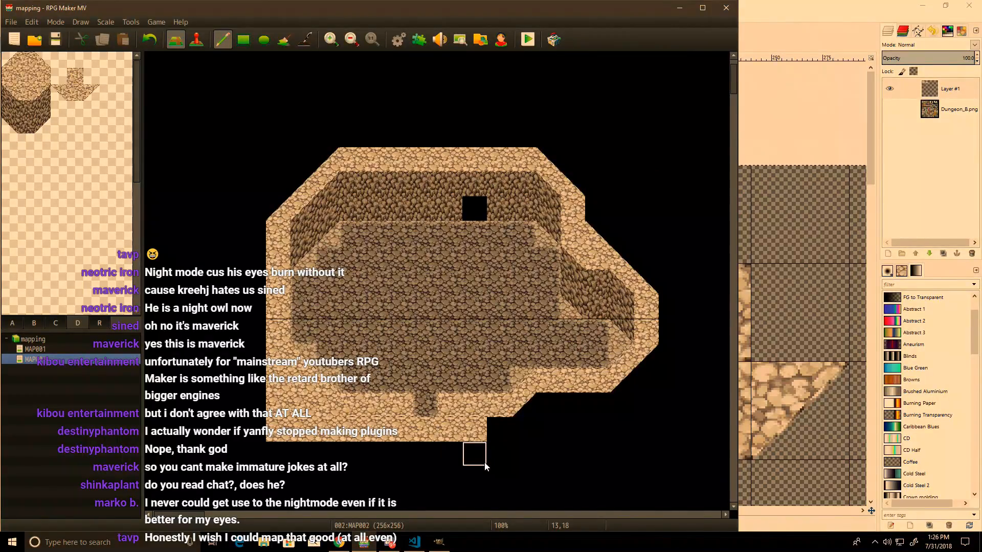
key(ctrl+z)
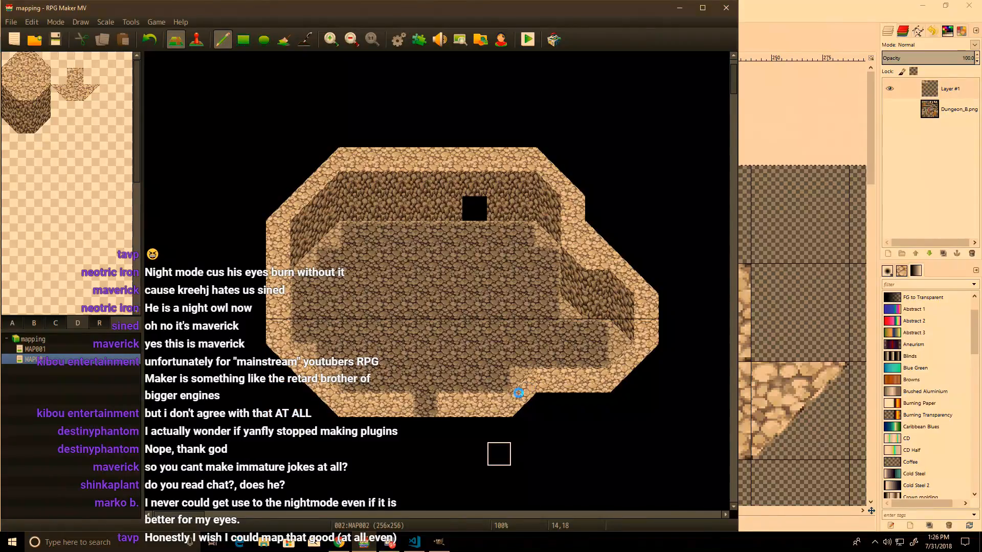
Step: Try a lighter rocky ground tile from tileset A on the cave floor and undo it
click(20, 325)
click(74, 109)
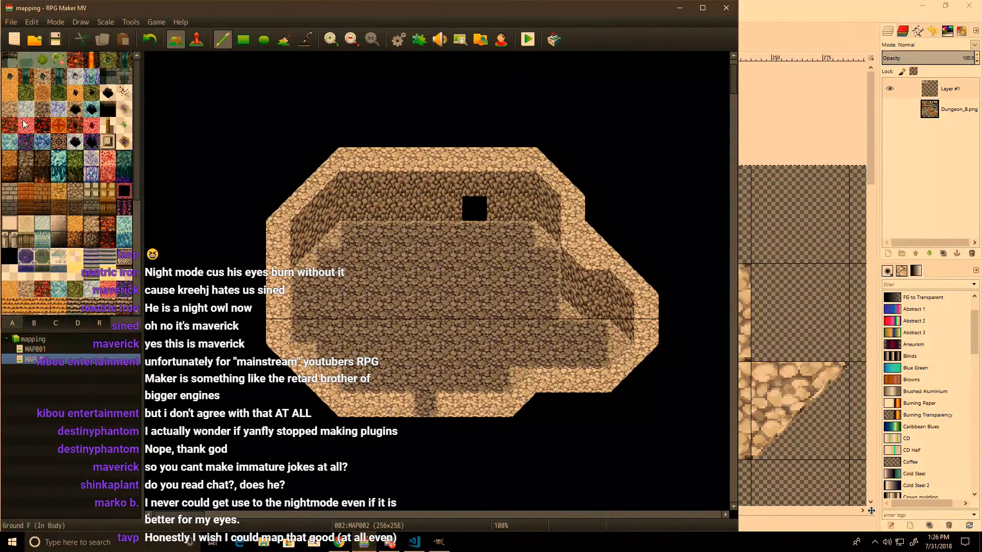
click(10, 108)
drag(401, 279, 401, 306)
key(ctrl+z)
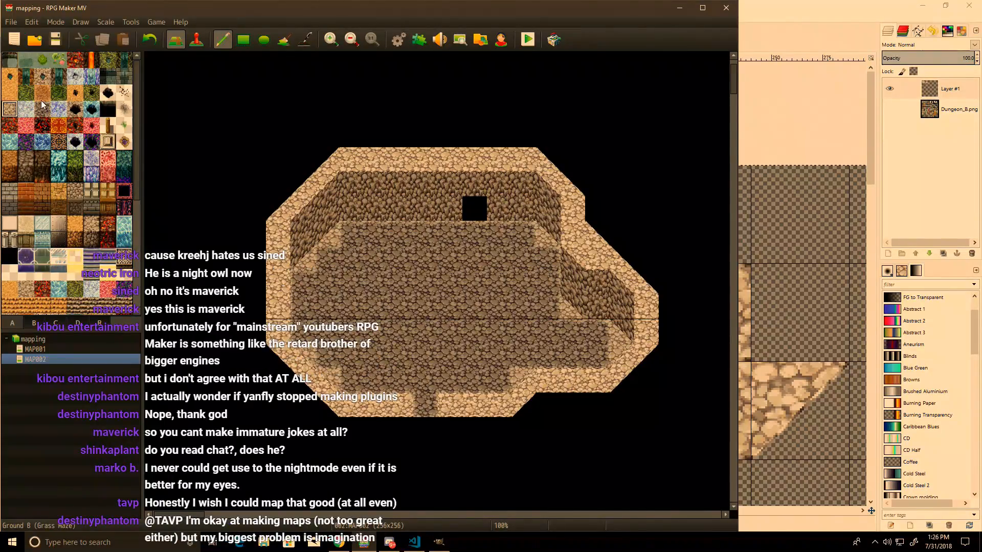
Step: Paint a winding teal water stream from the back wall down to the room's left side
click(125, 109)
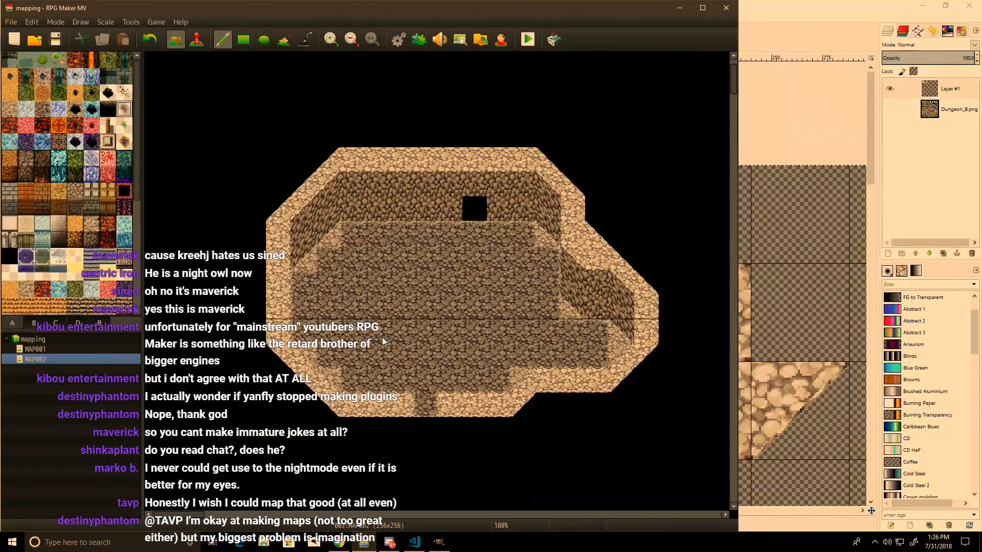
click(9, 59)
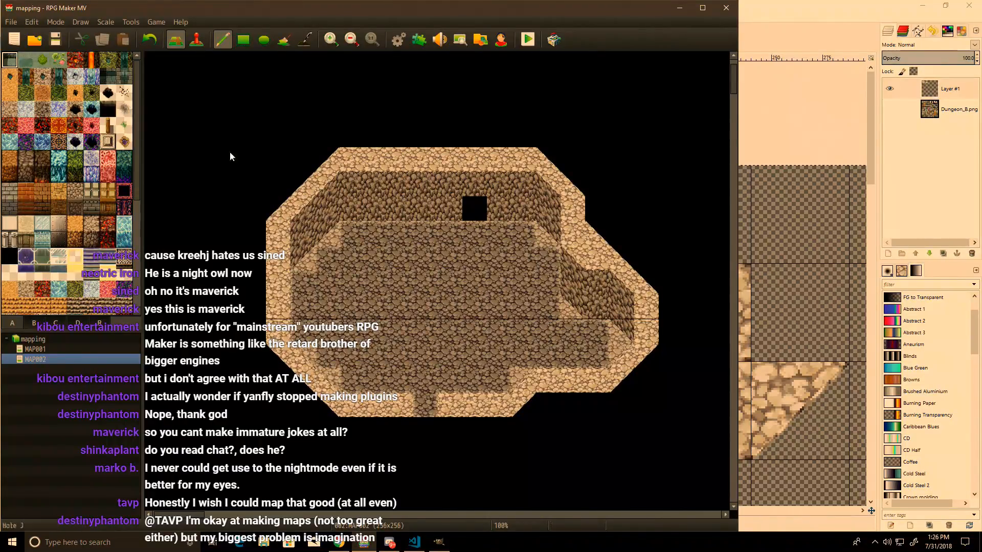
click(393, 227)
mouse_move(387, 257)
mouse_down()
mouse_move(379, 289)
mouse_move(358, 294)
mouse_move(350, 314)
mouse_up()
key(ctrl+z)
click(42, 76)
mouse_move(417, 232)
mouse_down()
mouse_move(332, 307)
mouse_move(313, 296)
mouse_move(340, 281)
mouse_move(329, 284)
mouse_move(401, 278)
mouse_move(419, 222)
mouse_move(411, 243)
mouse_up()
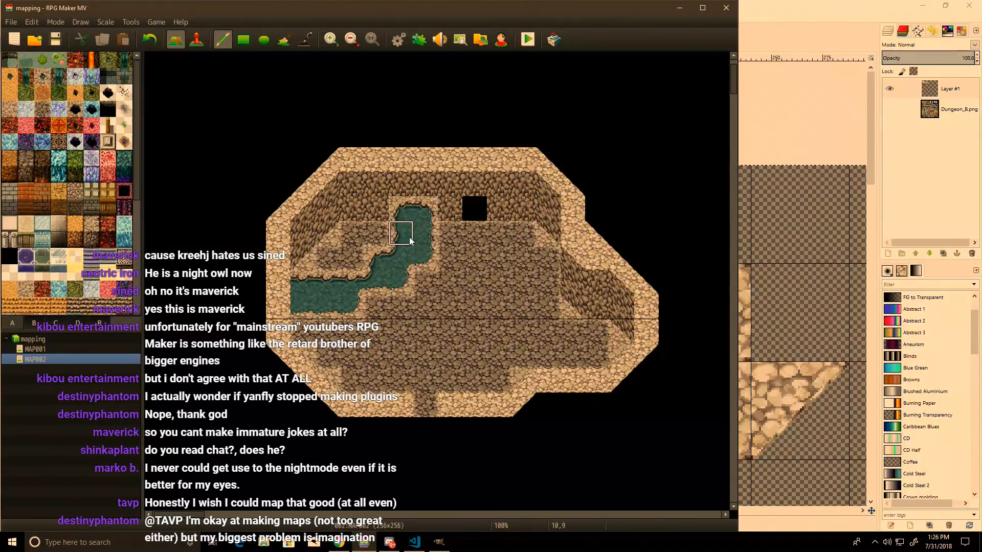
Step: Open a two-tile-wide black gap in the back wall above the stream and try an arched opening inside it
key(ctrl+z)
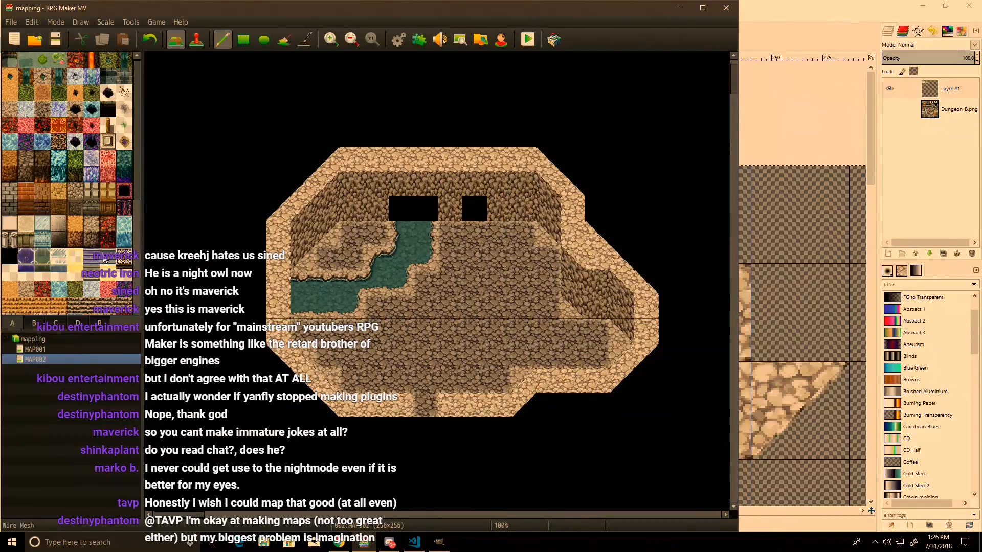
drag(398, 217, 411, 201)
click(401, 193)
key(ctrl+z)
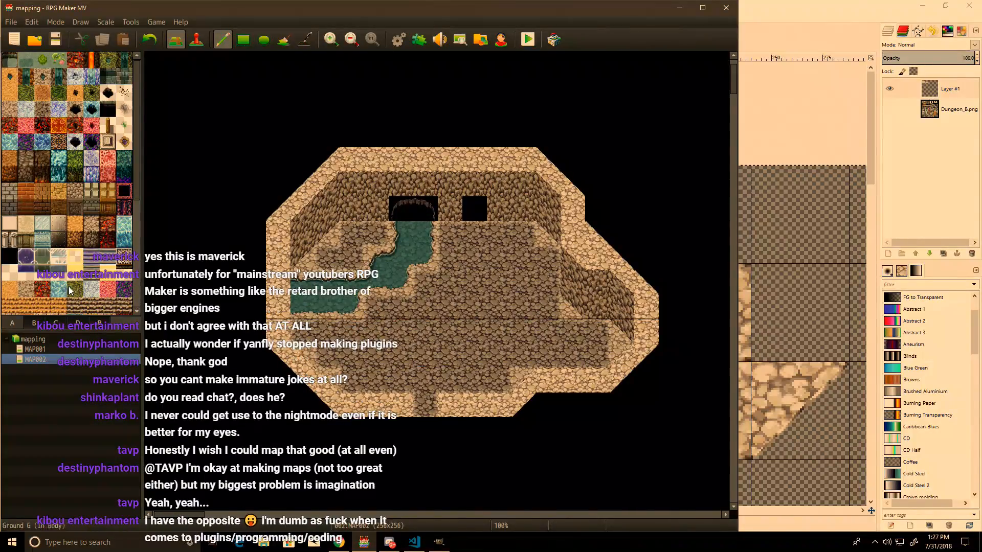
key(ctrl+z)
Step: Switch to GIMP, copy the 48 by 96 px straight rock wall and paste it twice side by side as a two-by-two-tile block in empty space
click(71, 321)
key(alt+Tab)
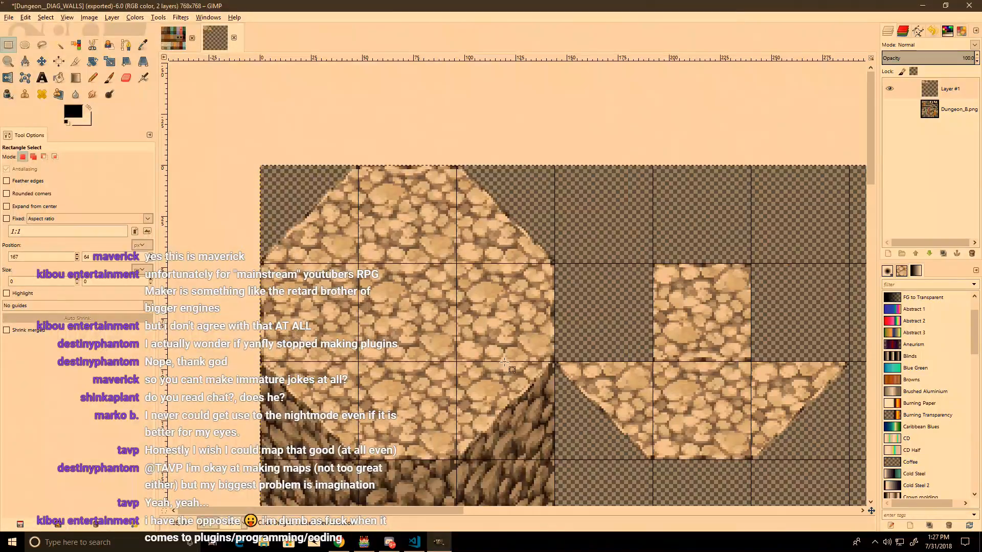
ctrl+scroll(318, 211, up, 2)
click(3, 45)
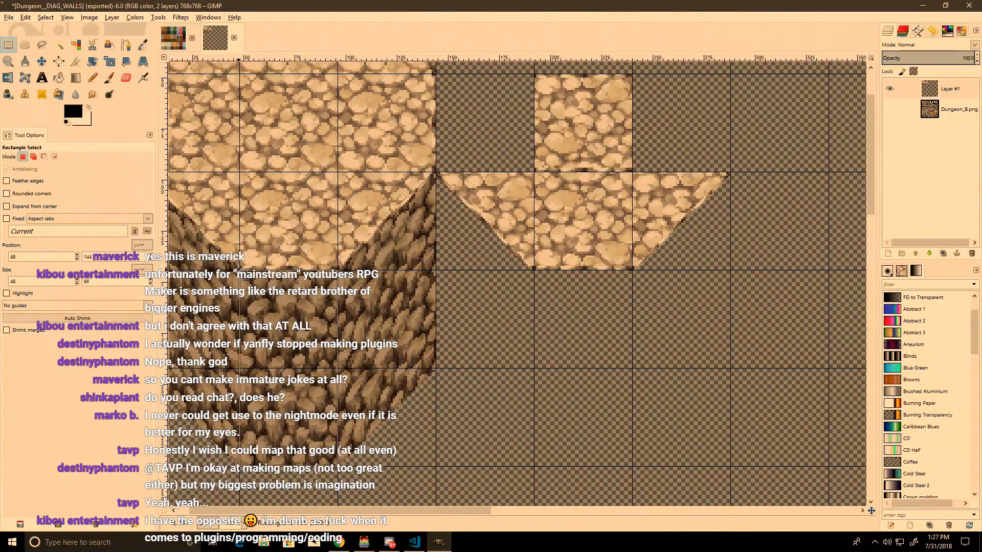
key(ctrl+v)
drag(584, 327, 777, 326)
shift+scroll(769, 327, right, 5)
drag(517, 322, 616, 324)
click(757, 301)
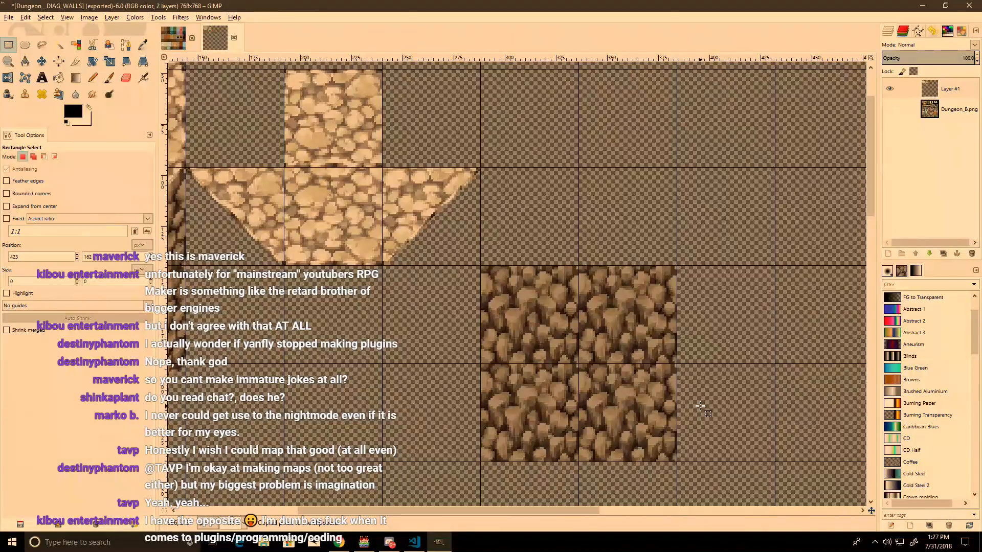
Step: Show only the Dungeon_B.png layer and make it the active layer
scroll(408, 266, down, 1)
scroll(407, 265, right, 1)
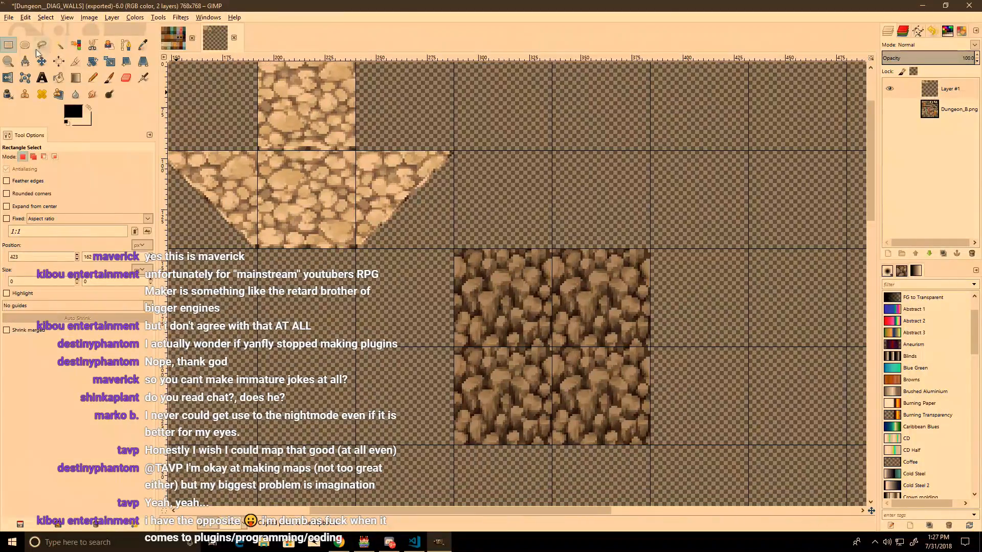
key(e)
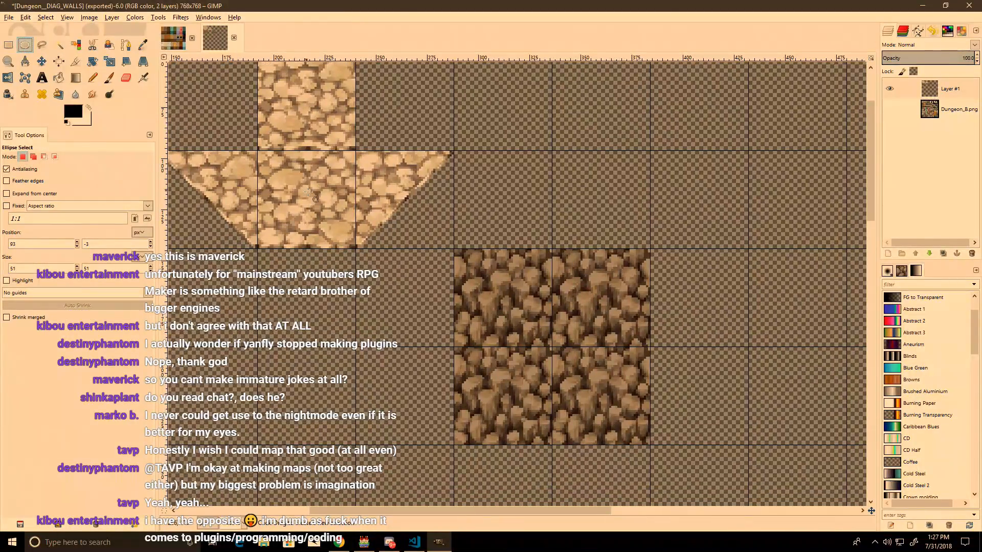
click(892, 109)
key(minus)
key(minus)
key(minus)
click(890, 89)
click(951, 108)
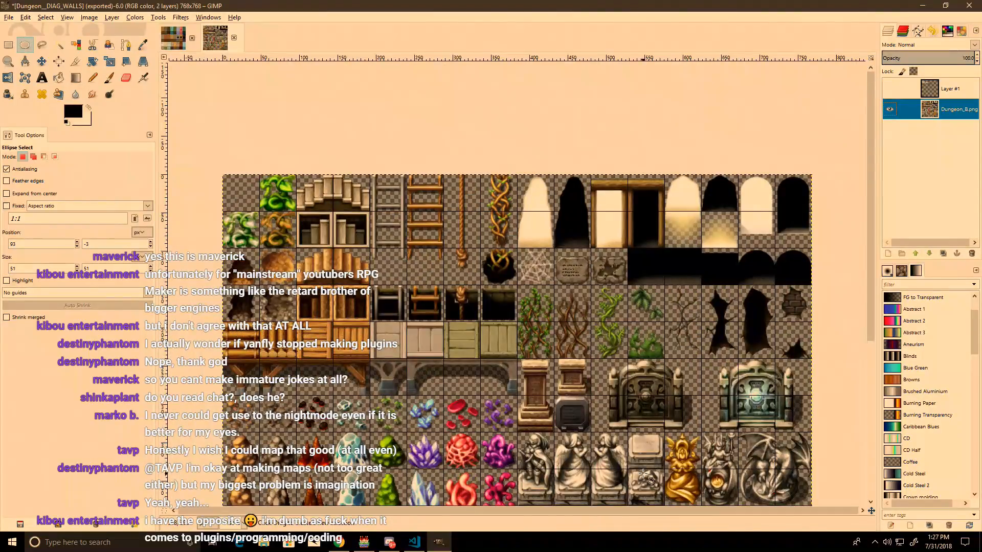
Step: Select and copy the lower tile of the tall black cave opening on Dungeon_B.png, about 45 by 48 px
key(plus)
key(plus)
key(plus)
key(plus)
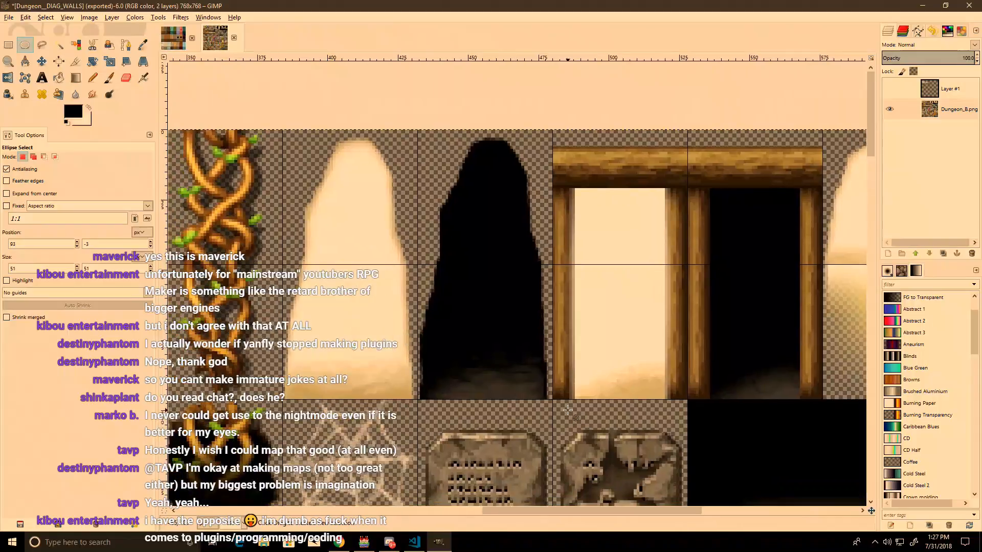
drag(546, 399, 457, 273)
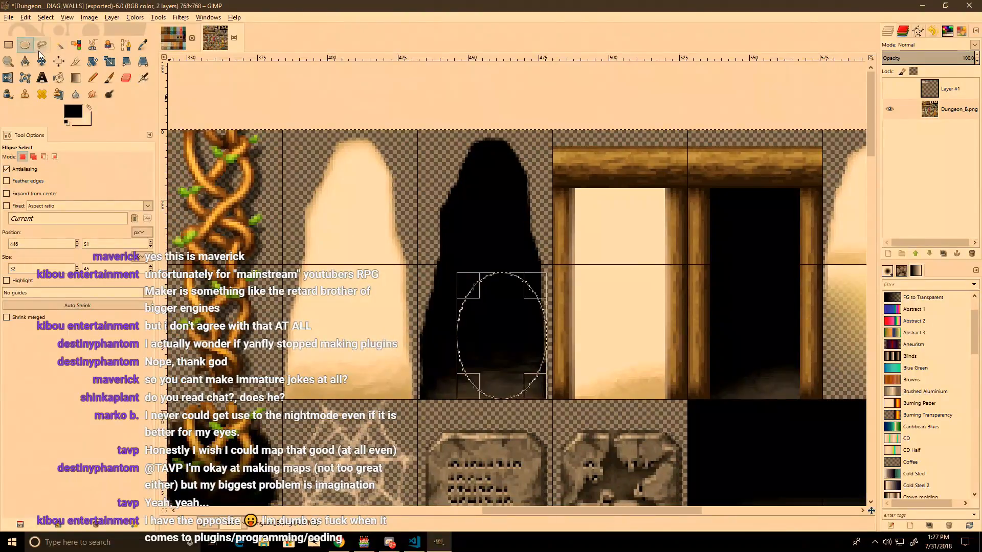
click(8, 45)
drag(544, 399, 418, 265)
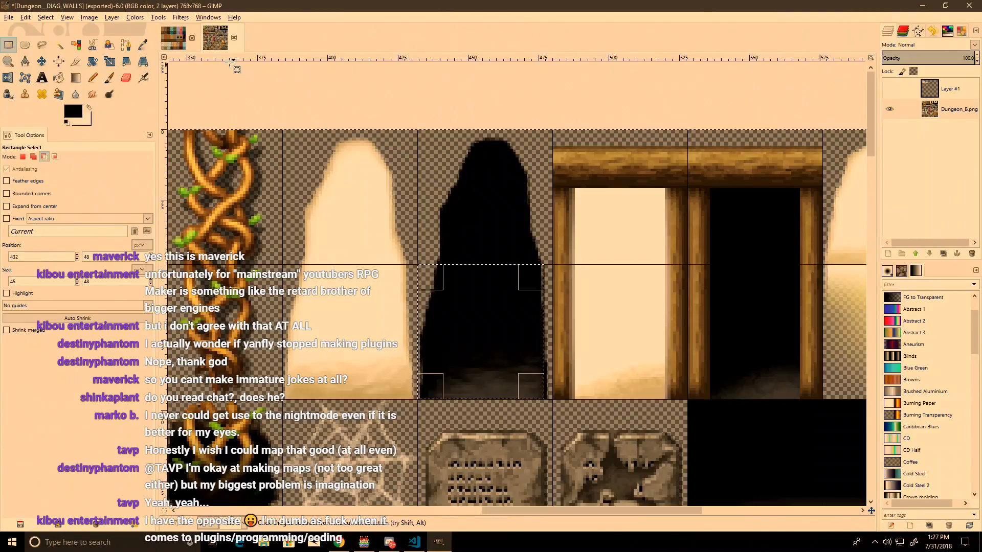
ctrl+scroll(629, 224, down, 4)
scroll(519, 288, down, 3)
shift+scroll(518, 288, right, 2)
scroll(583, 242, up, 3)
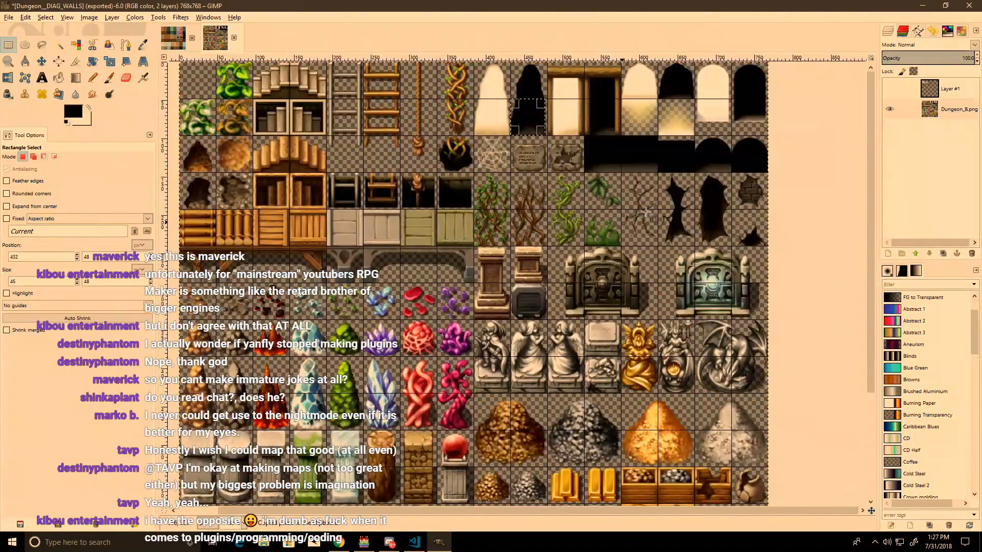
Step: Show only Layer #1 and paste the black opening onto both lower tiles of the two-by-two rock wall block
shift+click(890, 92)
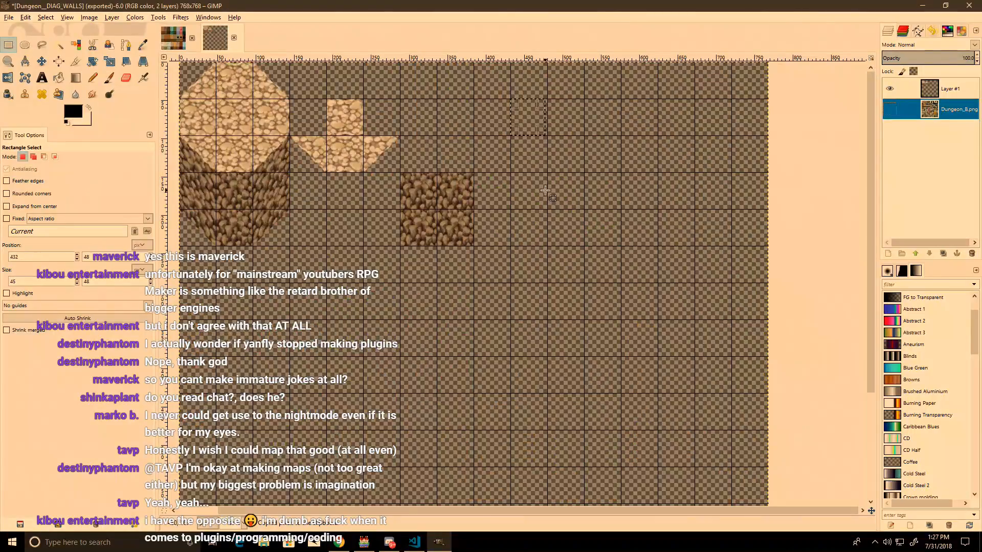
ctrl+scroll(486, 202, up, 4)
key(ctrl+v)
click(933, 85)
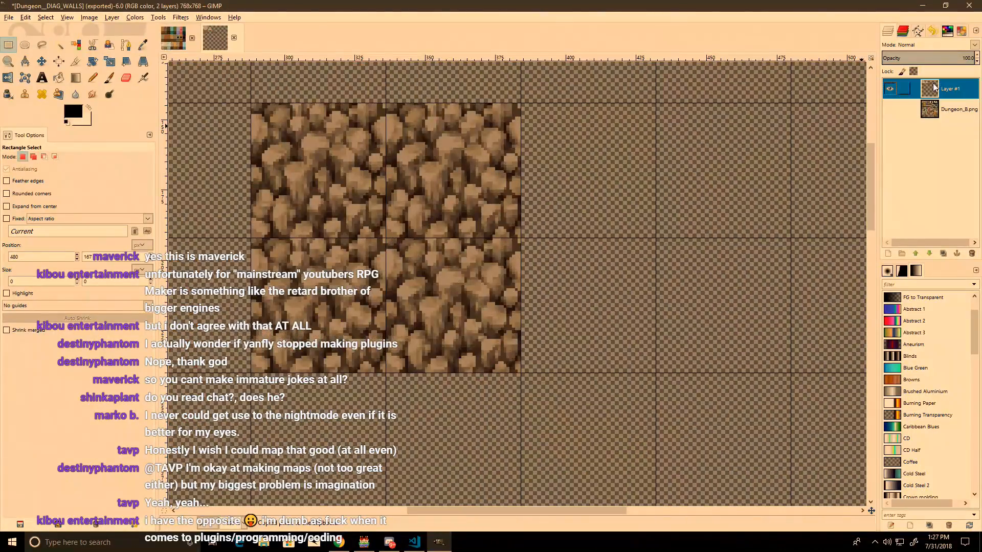
drag(524, 268, 454, 288)
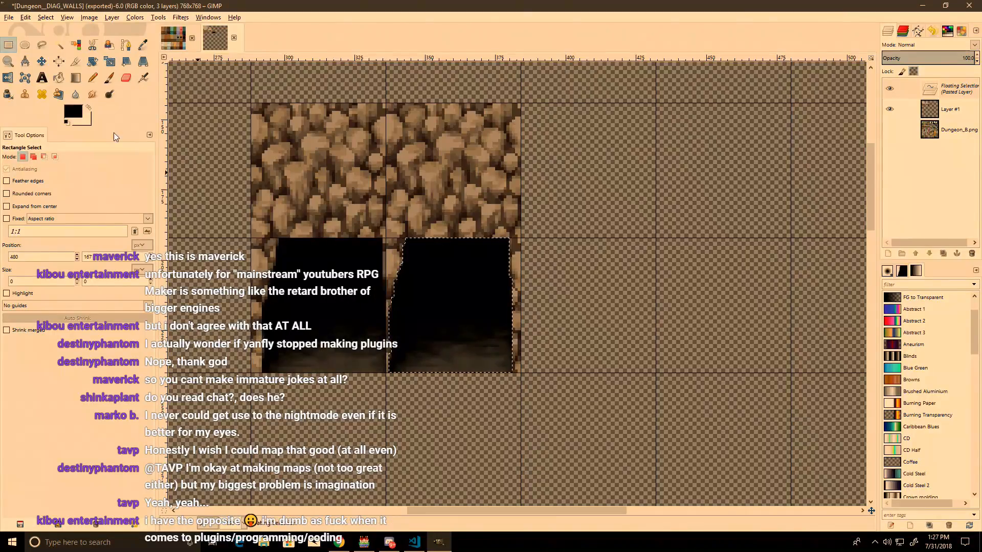
Step: Flip the second pasted opening horizontally, move it against the block's centre line and anchor it
click(9, 78)
click(341, 262)
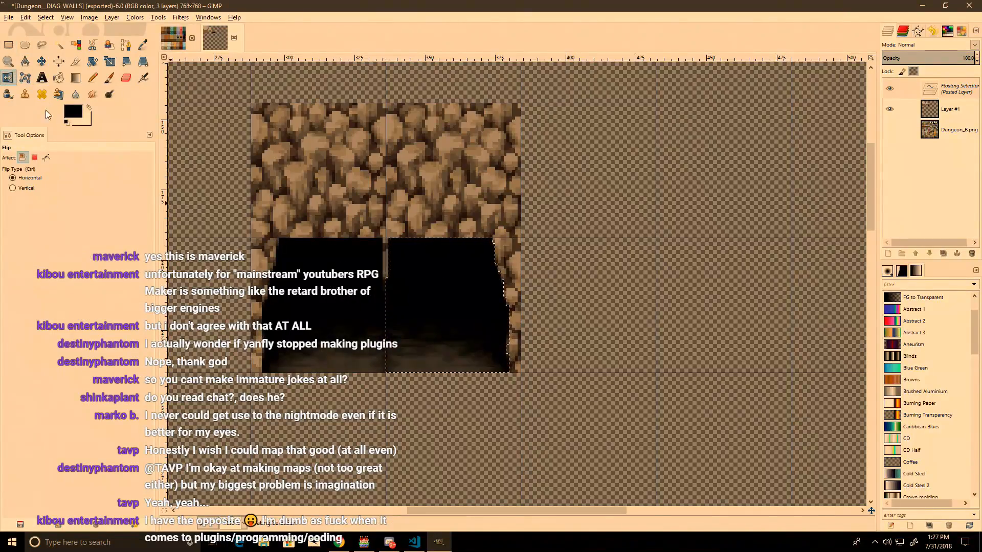
click(7, 44)
mouse_move(410, 274)
mouse_down()
mouse_move(395, 276)
mouse_move(403, 276)
mouse_up()
click(404, 276)
ctrl+scroll(464, 321, up, 1)
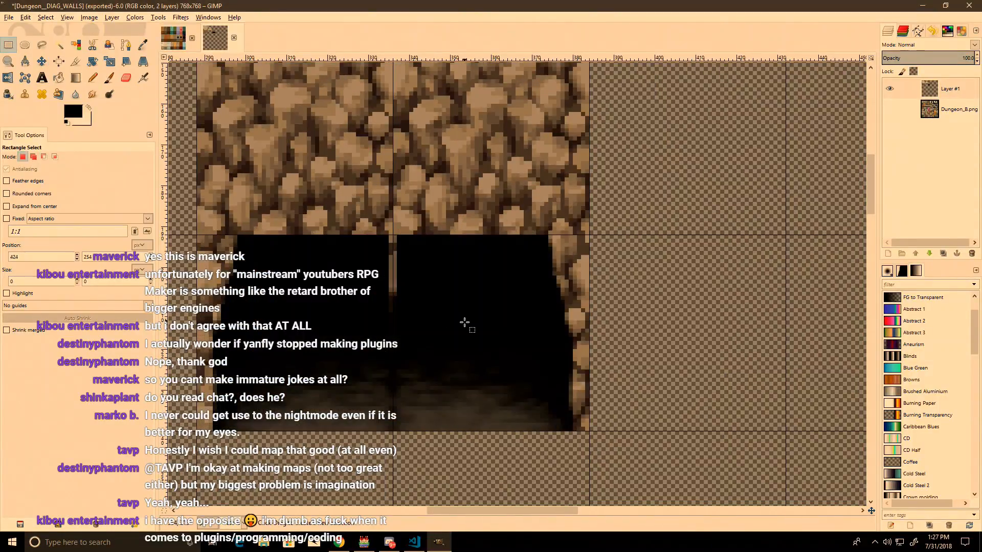
Step: Fill a 30 by 24 px rectangle across the seam between the two openings with black
drag(458, 332, 335, 235)
click(59, 78)
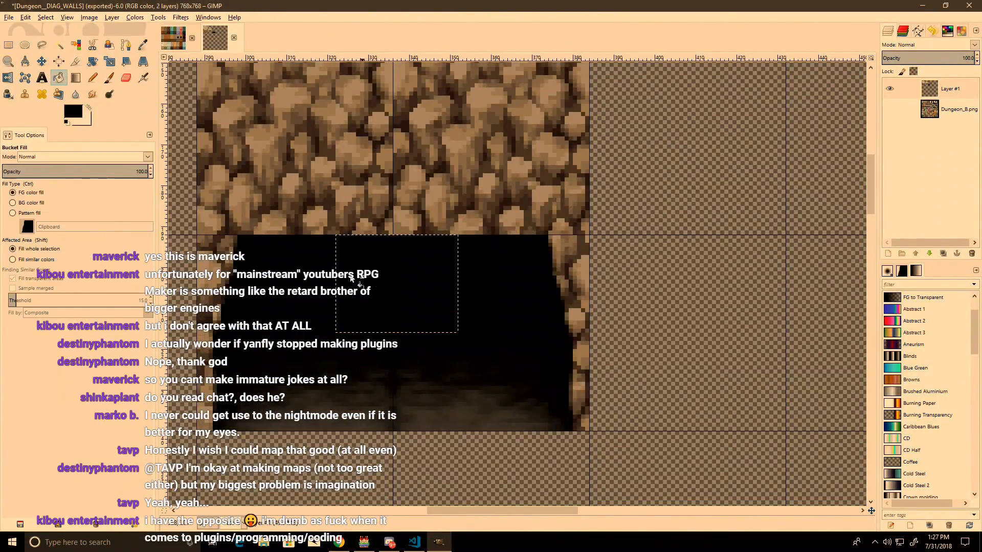
click(8, 45)
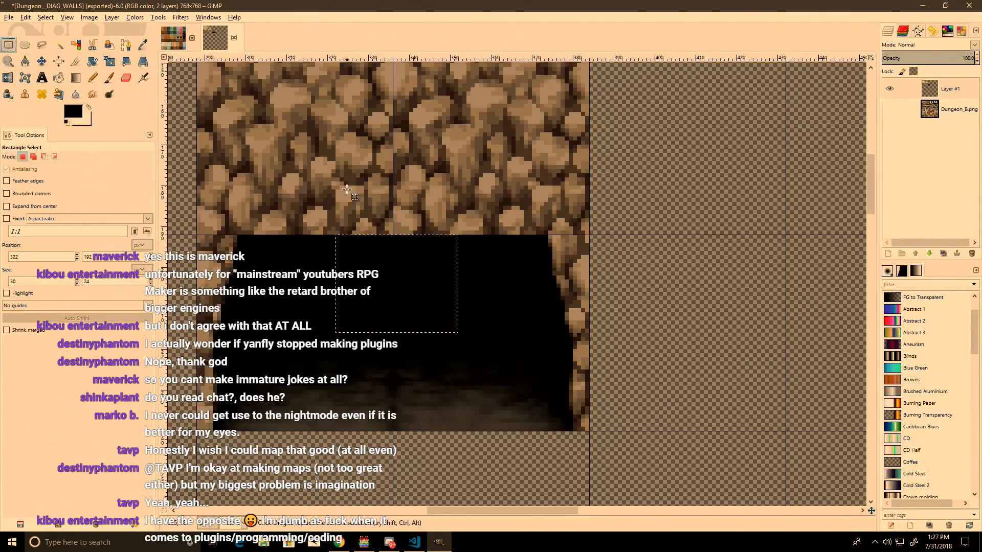
Step: Outline a freehand arch across the upper two wall tiles above the opening, fill it with black and deselect
click(42, 45)
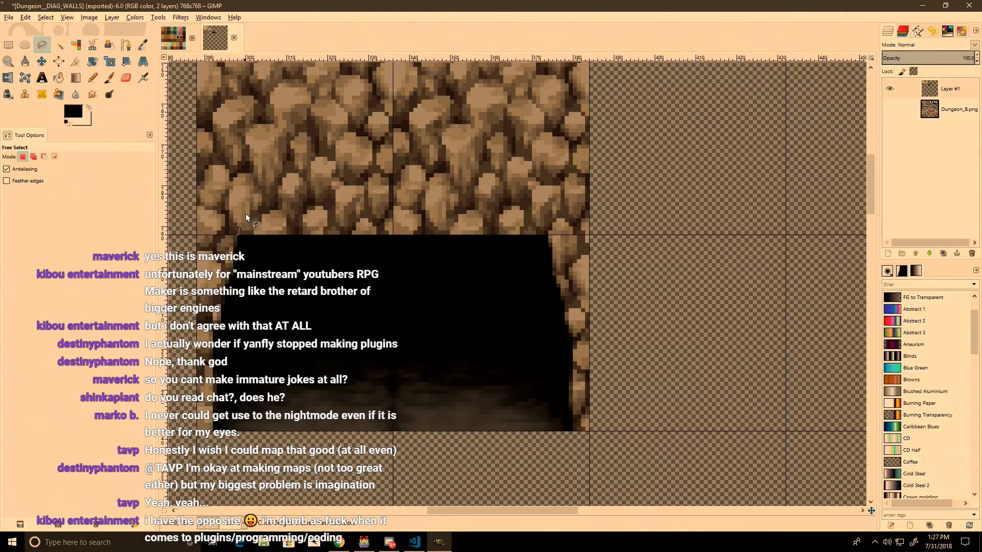
drag(401, 69, 404, 214)
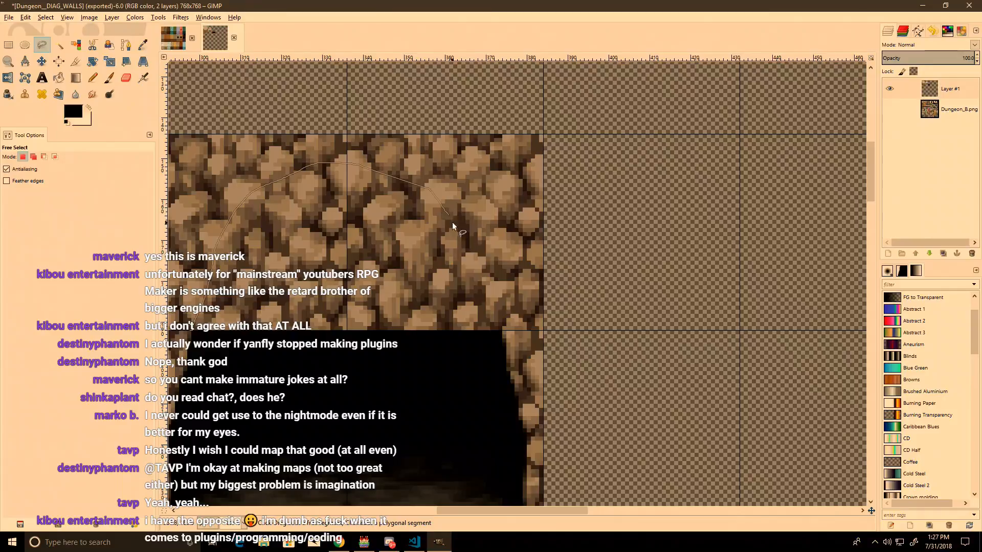
mouse_move(501, 324)
mouse_down()
mouse_move(502, 334)
mouse_move(411, 398)
mouse_move(197, 338)
mouse_up()
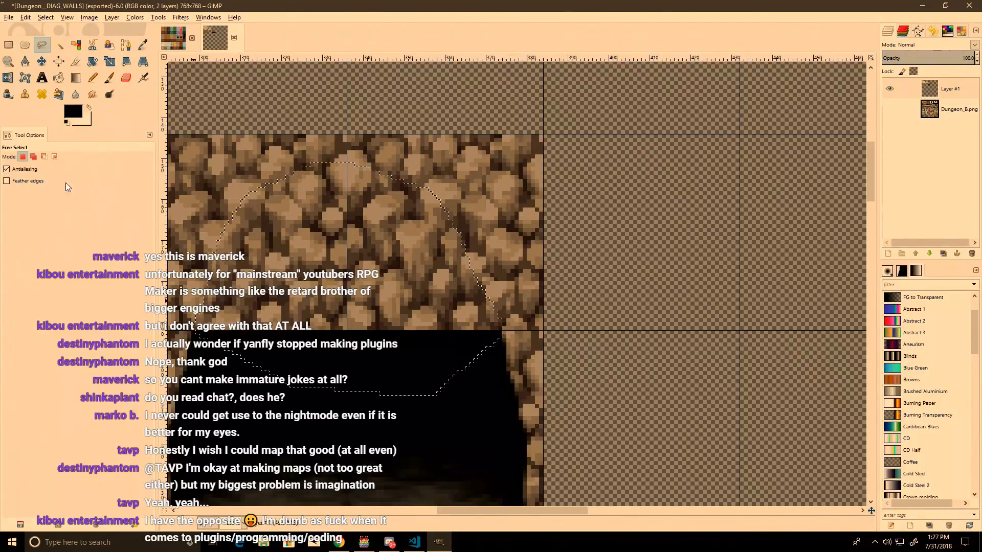
click(59, 78)
click(276, 222)
click(8, 45)
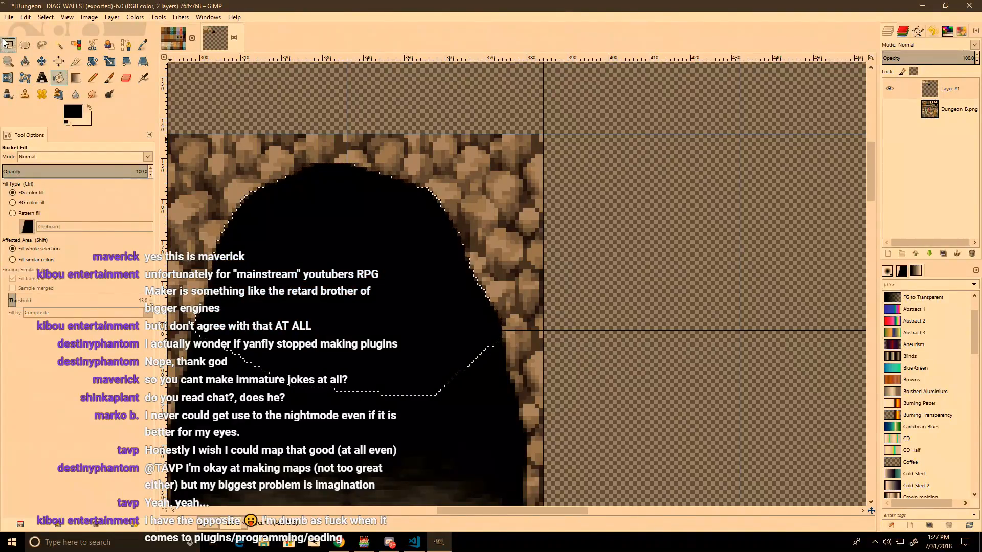
click(238, 98)
Step: Fill the greyish ground strip at the base of the cave opening with black and clear the selection
ctrl+scroll(335, 243, up, 3)
ctrl+scroll(335, 243, down, 5)
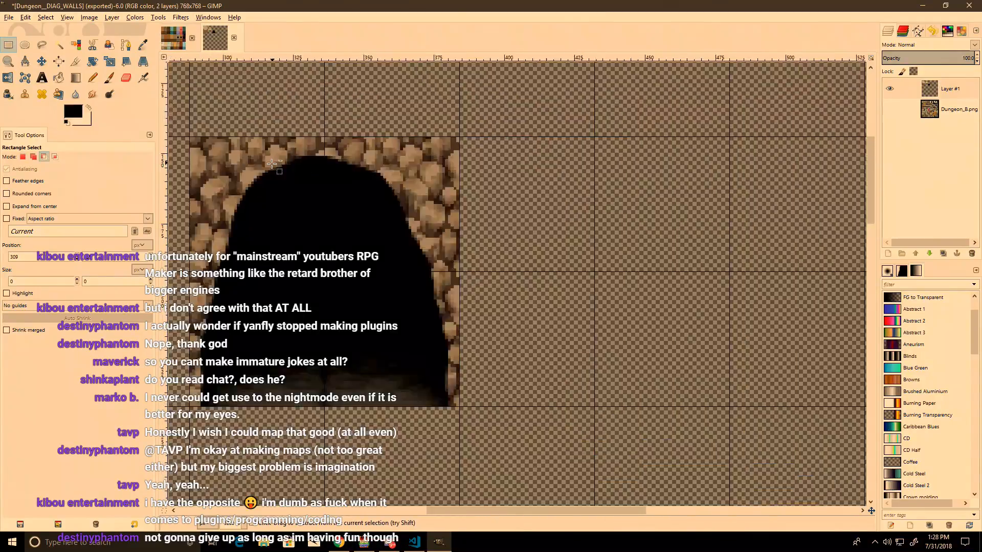
ctrl+scroll(403, 282, down, 4)
ctrl+scroll(491, 285, up, 2)
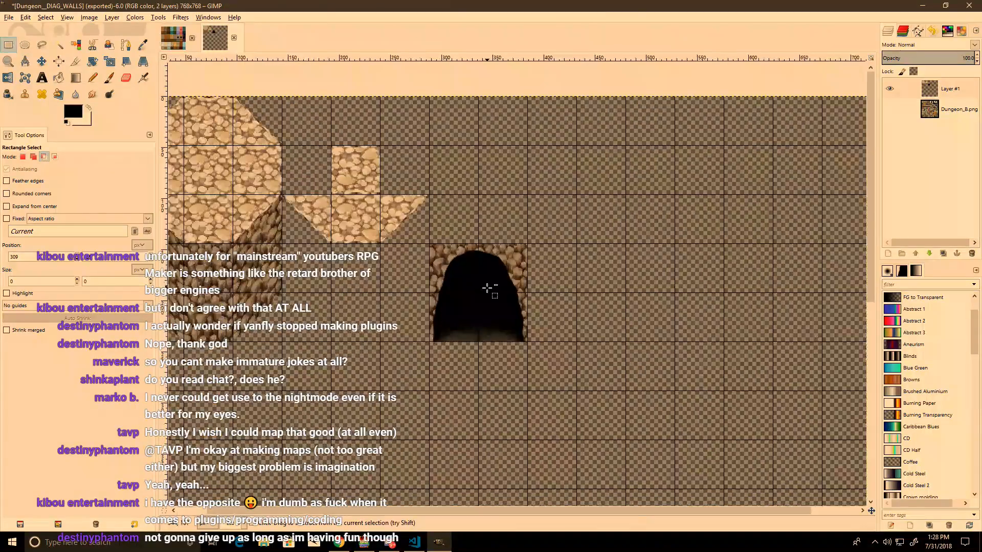
ctrl+scroll(487, 292, up, 5)
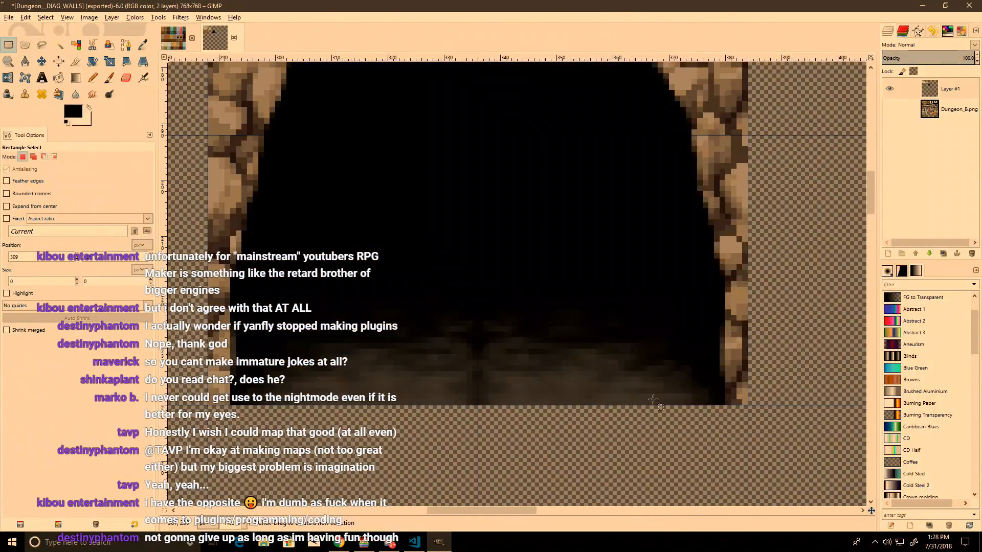
drag(714, 404, 238, 298)
key(shift+b)
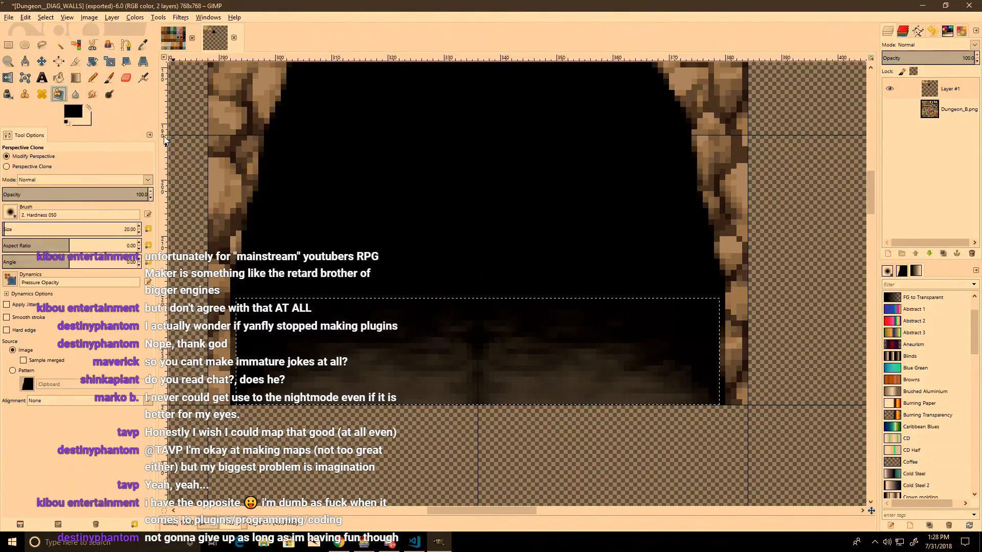
click(372, 337)
key(ctrl+z)
ctrl+scroll(646, 355, up, 4)
key(ctrl+y)
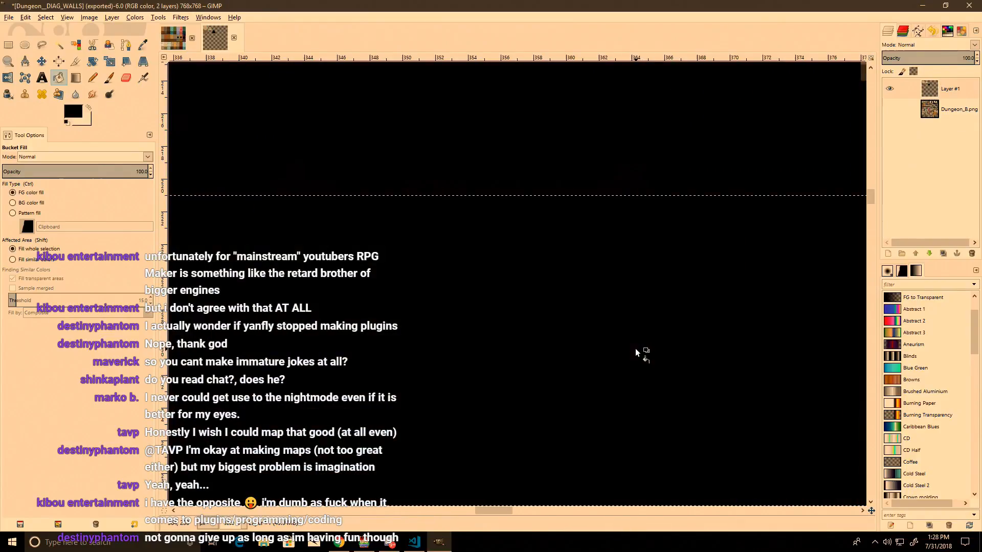
ctrl+scroll(317, 315, down, 6)
click(8, 45)
ctrl+scroll(580, 332, down, 3)
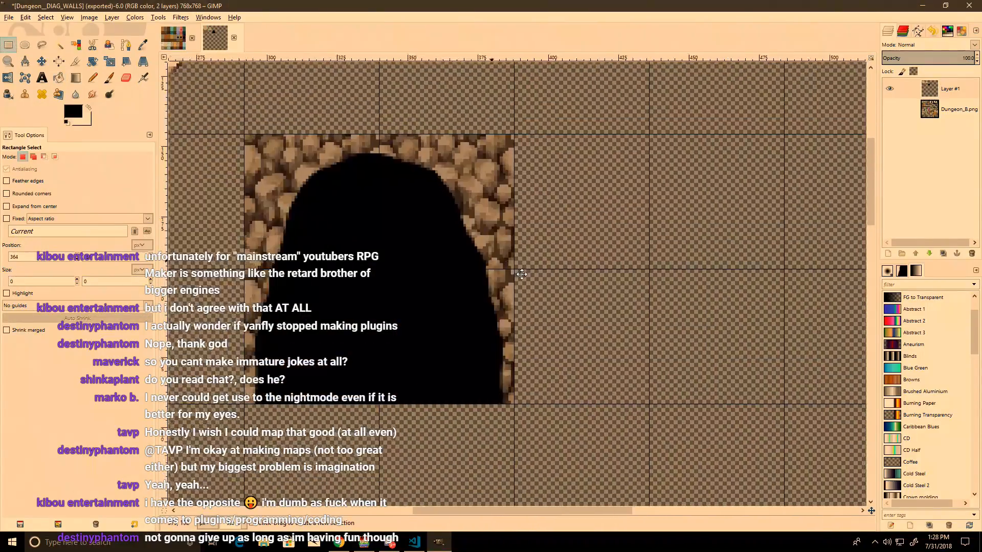
Step: Switch to RPG Maker MV and place the two-by-two cave arch from tileset D in the back wall above the stream
key(alt+Tab)
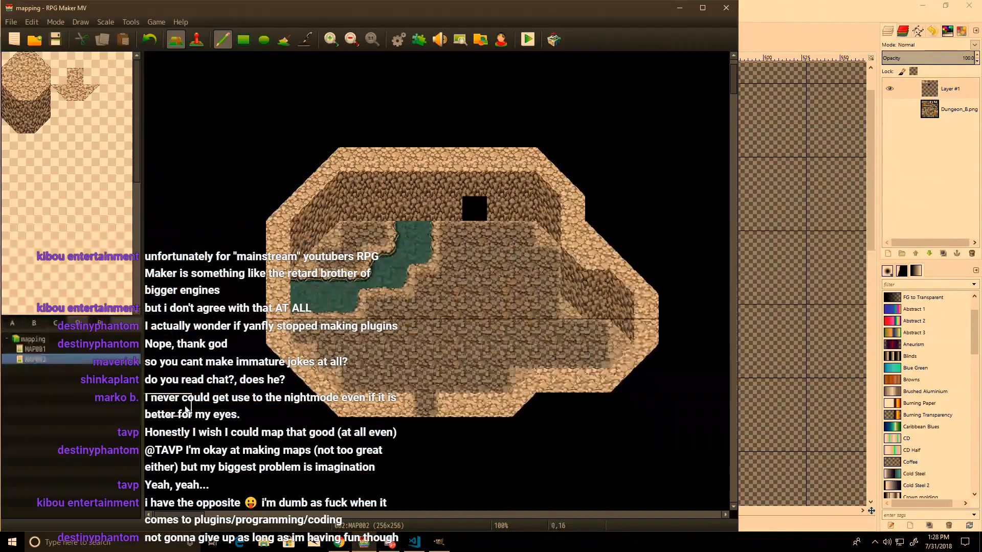
click(77, 360)
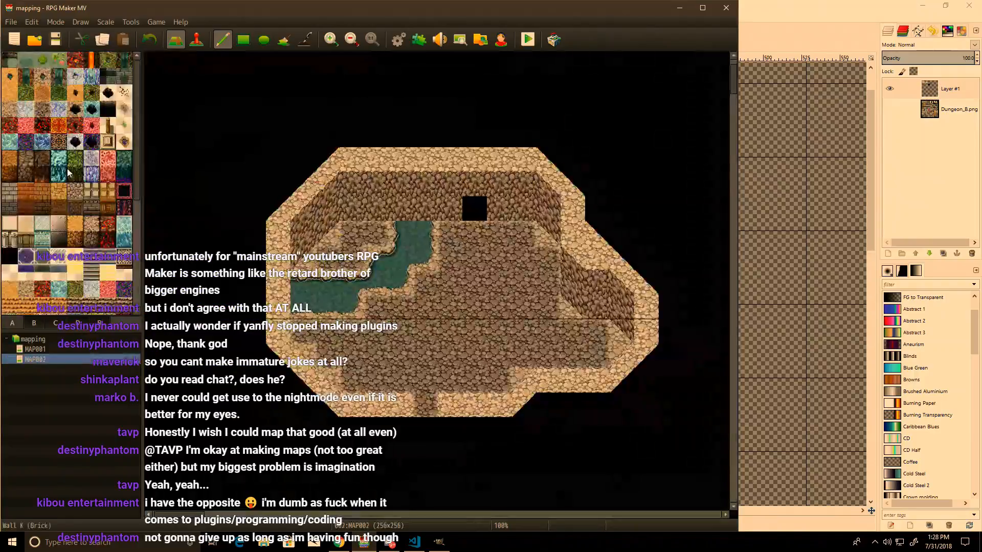
click(79, 324)
click(120, 124)
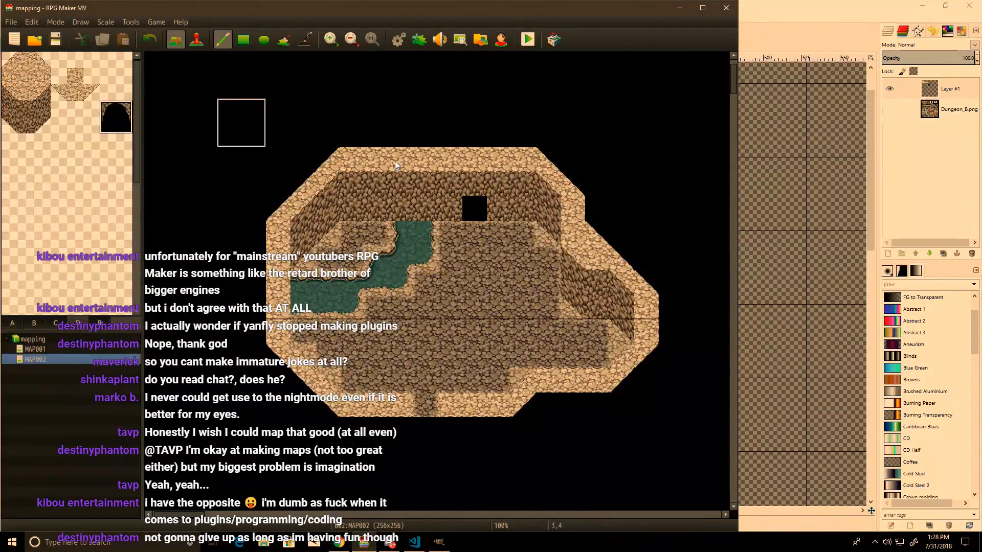
click(407, 188)
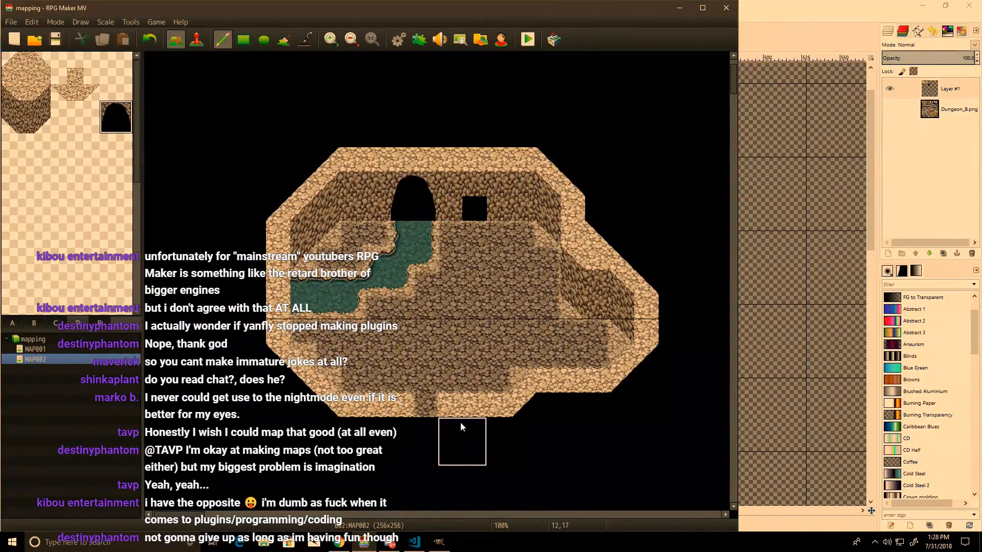
Step: Extend the stream's lower end by one row of water tiles onto the cave floor
key(alt+Tab)
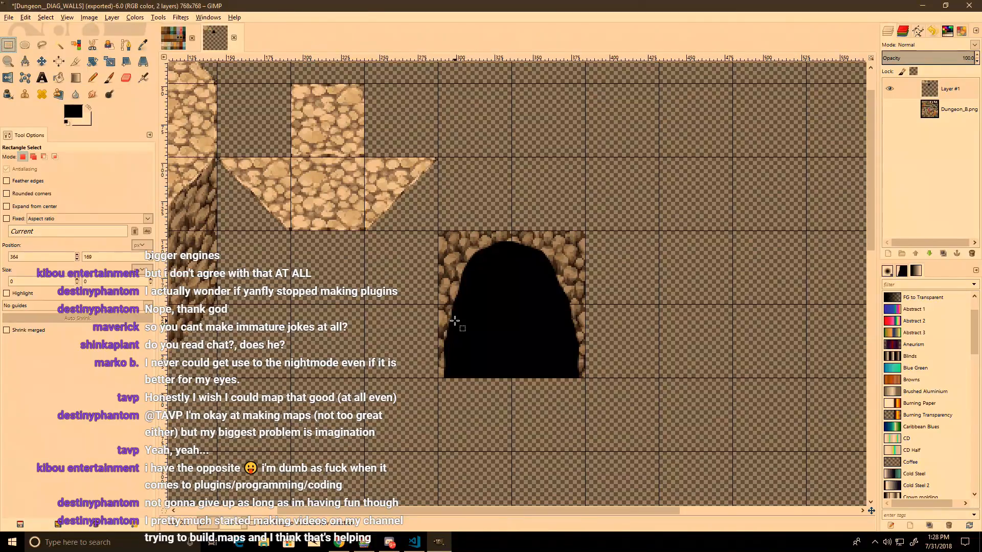
key(alt+Tab)
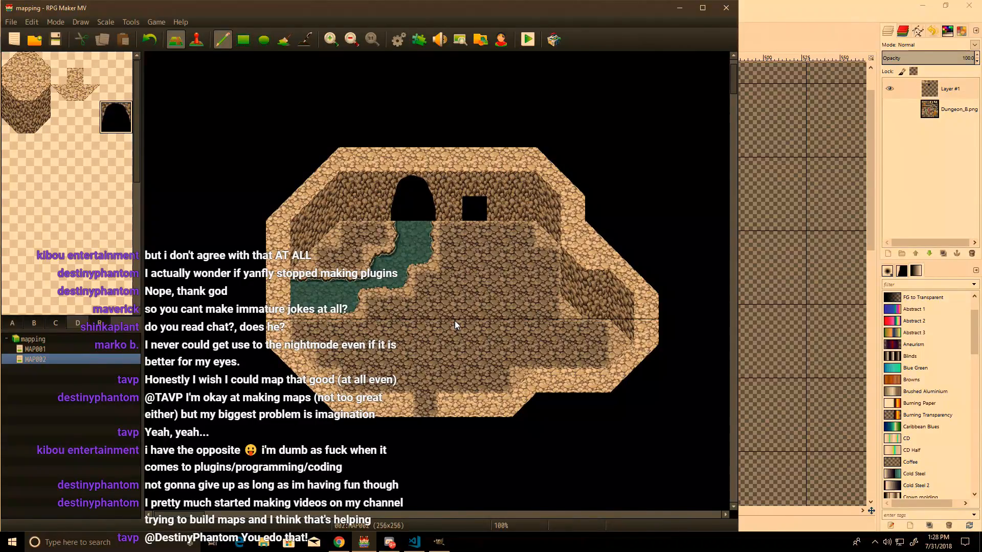
right_click(460, 320)
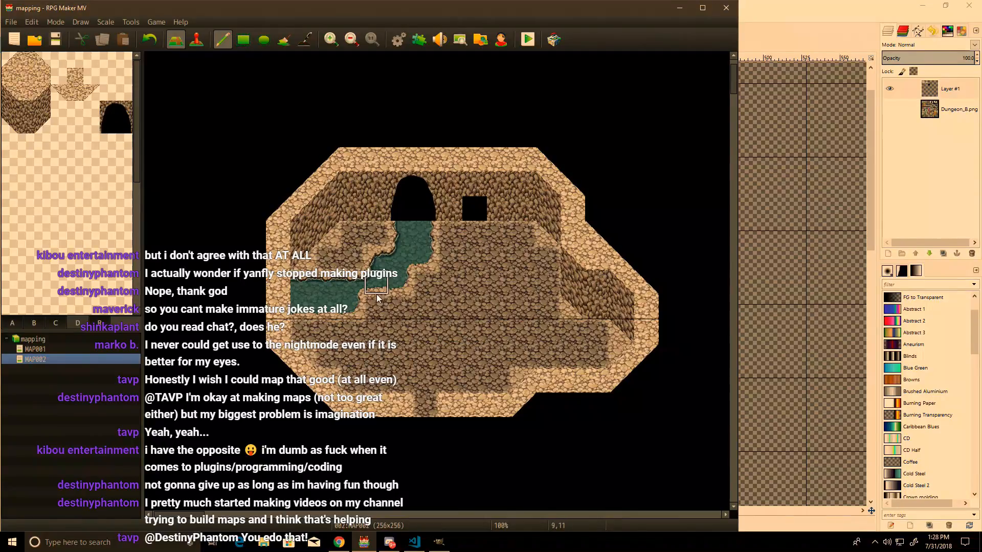
mouse_move(361, 310)
mouse_down()
mouse_move(368, 303)
mouse_move(327, 306)
mouse_move(327, 335)
mouse_move(358, 335)
mouse_up()
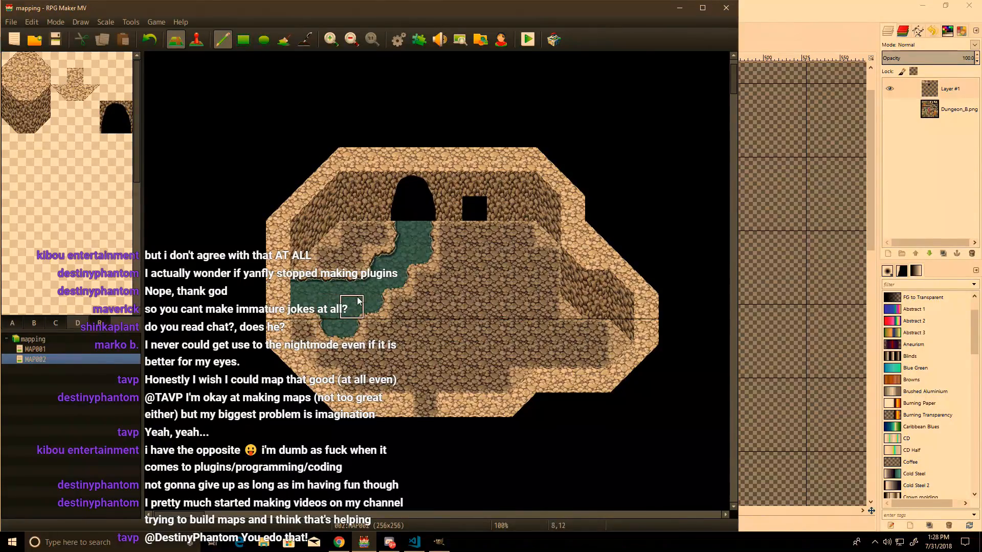
right_click(377, 335)
mouse_move(356, 334)
mouse_down()
mouse_move(327, 333)
mouse_move(316, 314)
mouse_up()
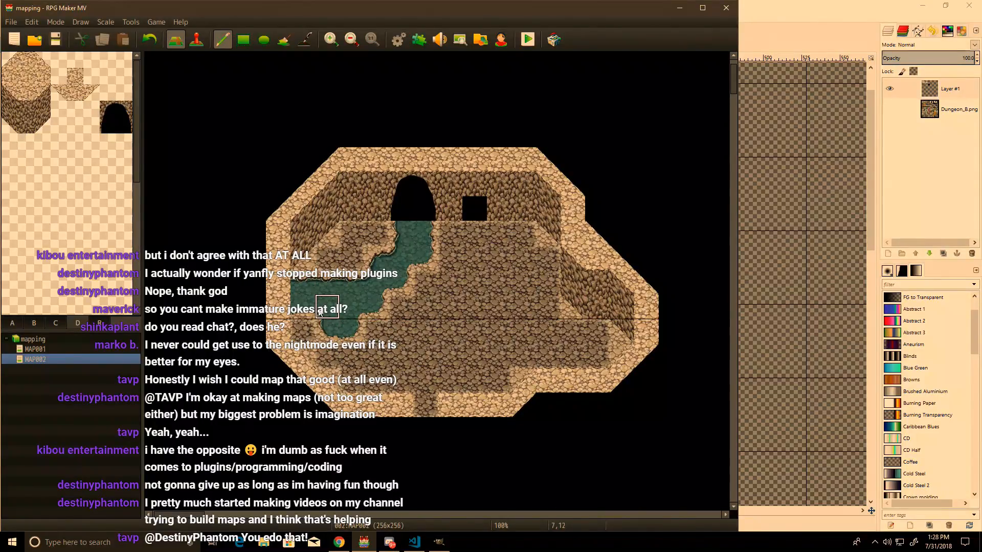
ctrl+scroll(320, 312, up, 1)
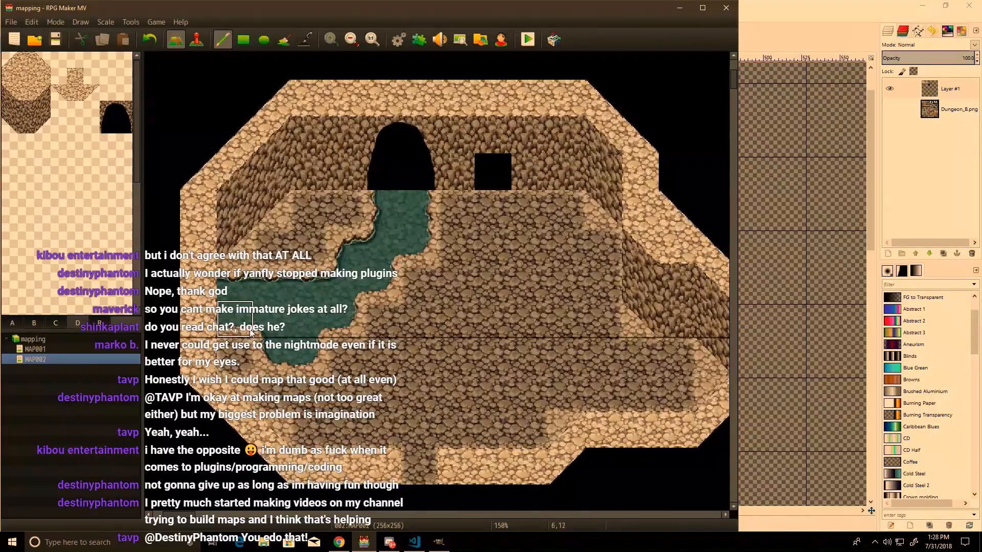
Step: Repaint the stream's lower end with floor tiles, and paint the water back over them
right_click(369, 385)
drag(327, 360, 285, 360)
right_click(283, 331)
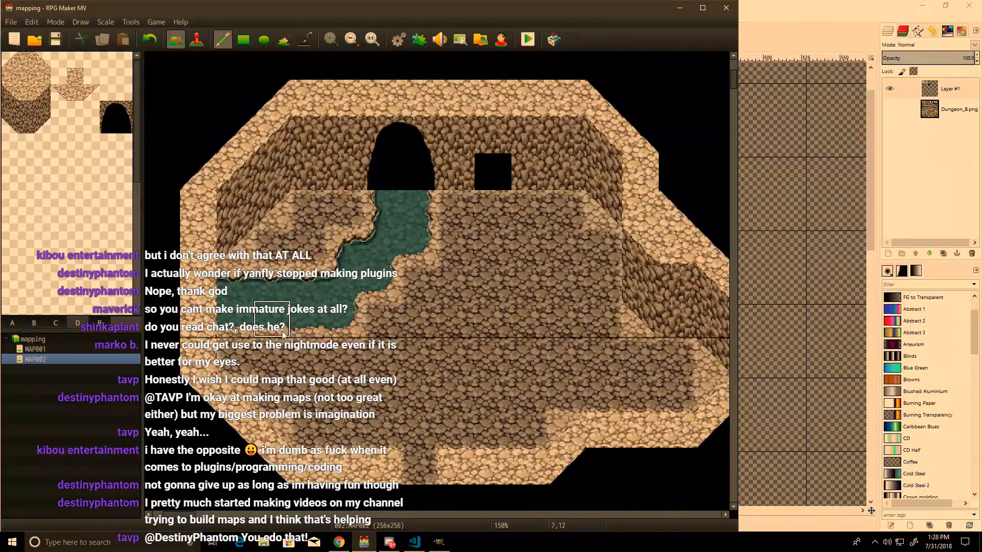
click(309, 349)
click(284, 354)
Step: Undo the extra water at the stream's lower end, and widen two rows of its right bank by one tile each
click(340, 349)
key(ctrl+z)
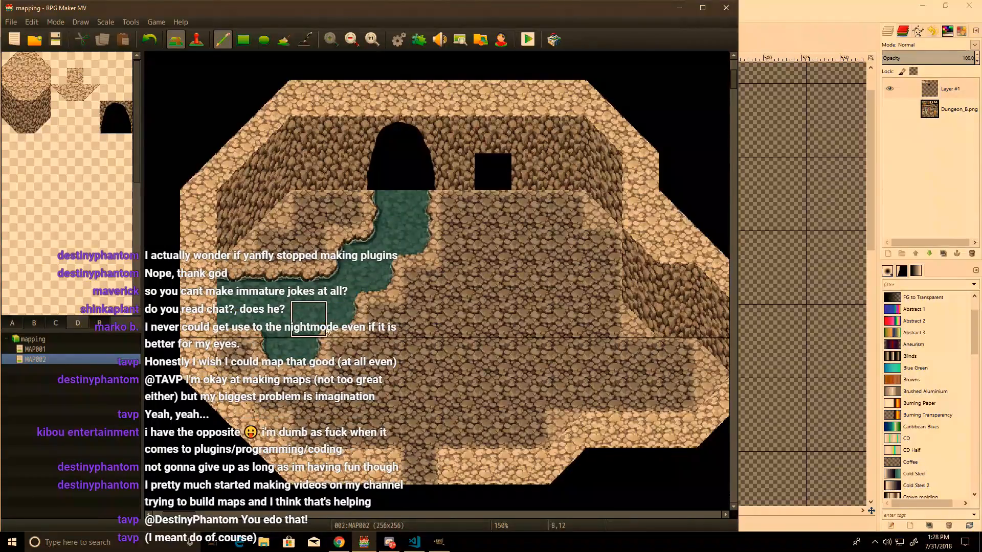
click(331, 350)
key(ctrl+z)
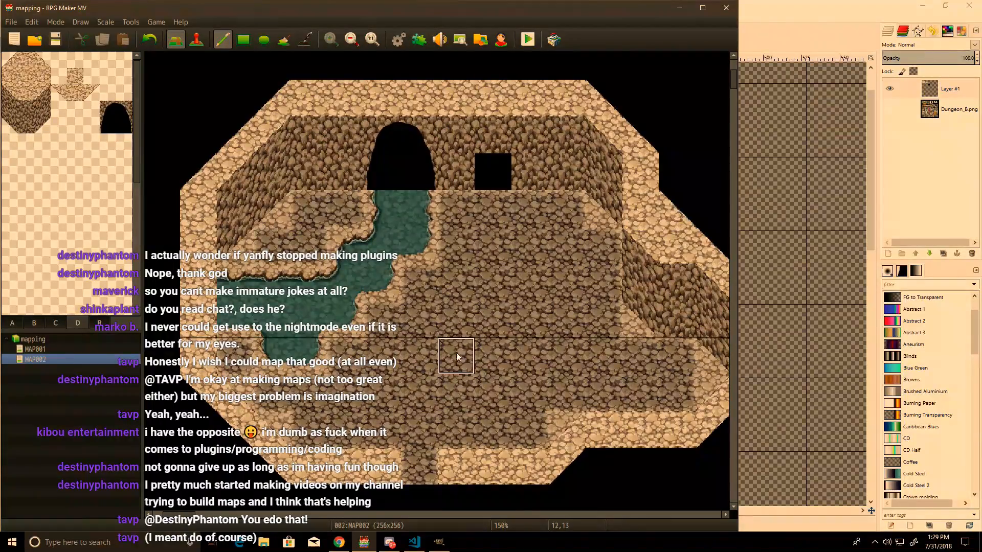
click(414, 283)
click(383, 316)
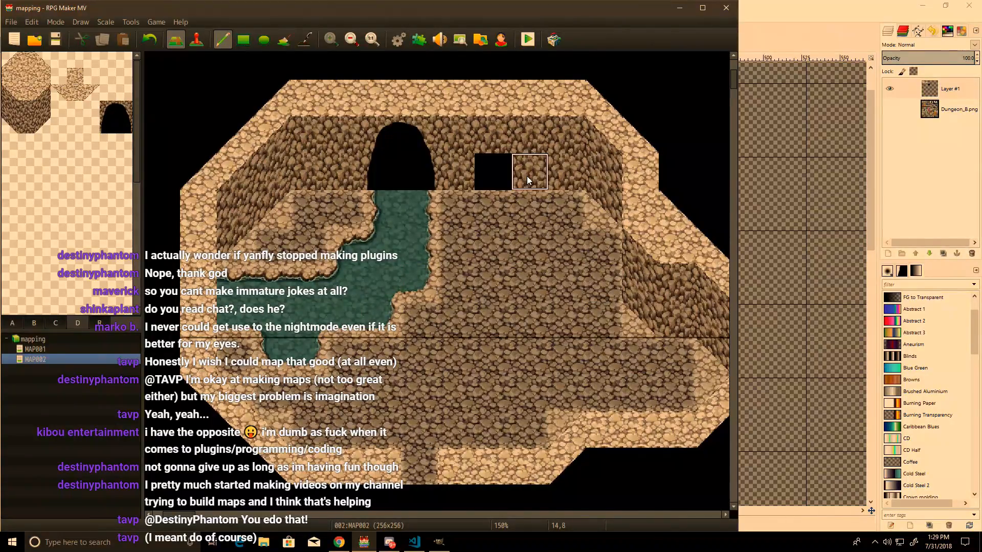
drag(85, 98, 67, 82)
click(491, 243)
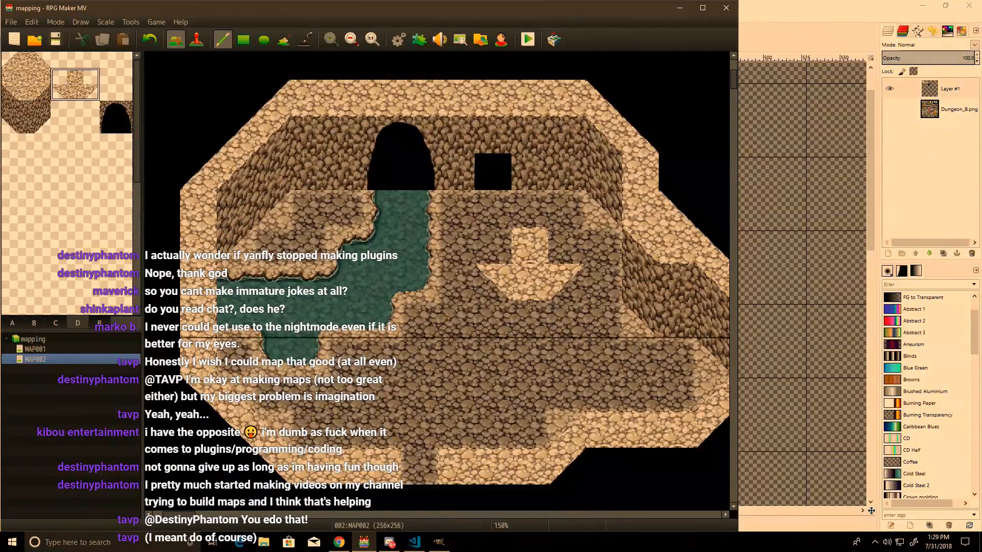
key(ctrl+z)
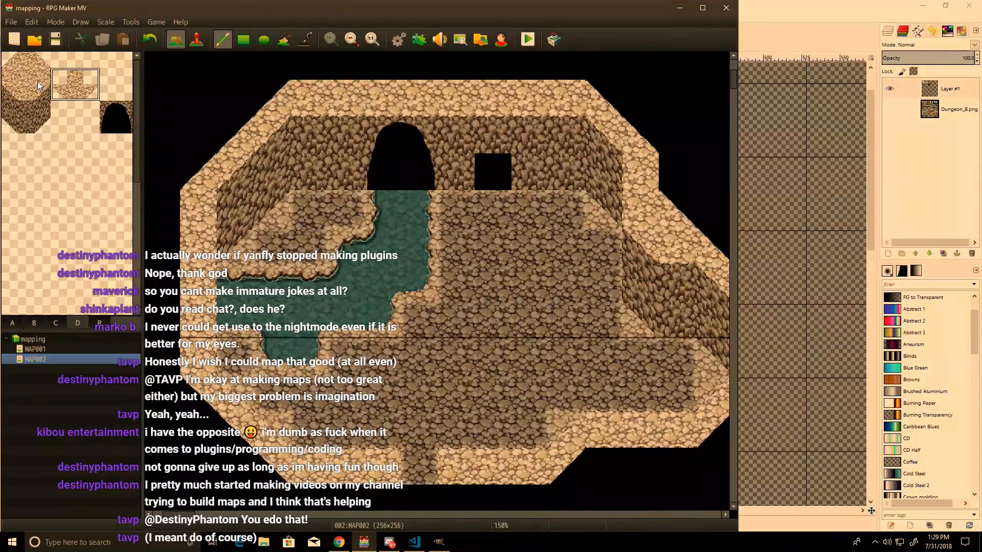
Step: Place the three-by-three octagonal ceiling piece on the floor right of the stream, with a row of wall tiles beneath its lower edge
drag(14, 65, 37, 88)
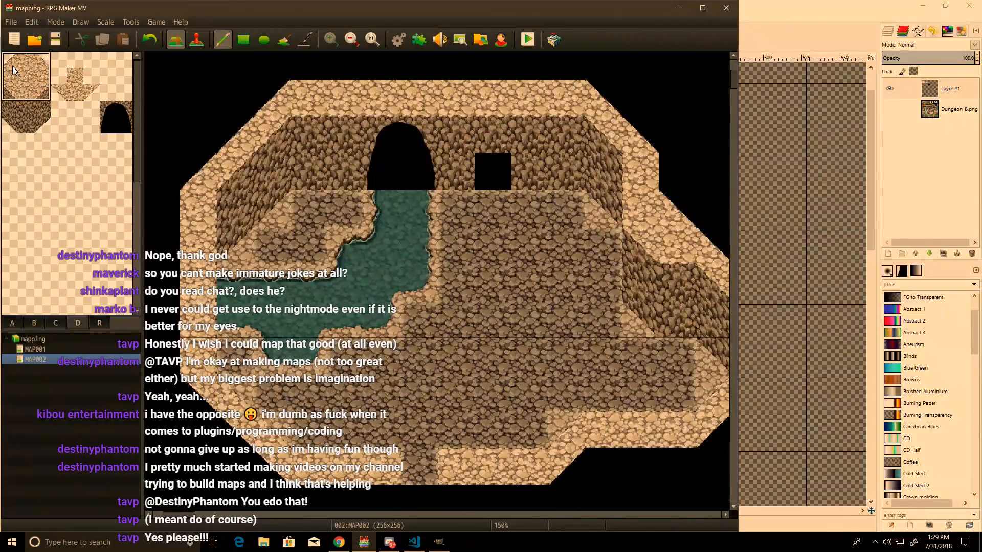
click(525, 248)
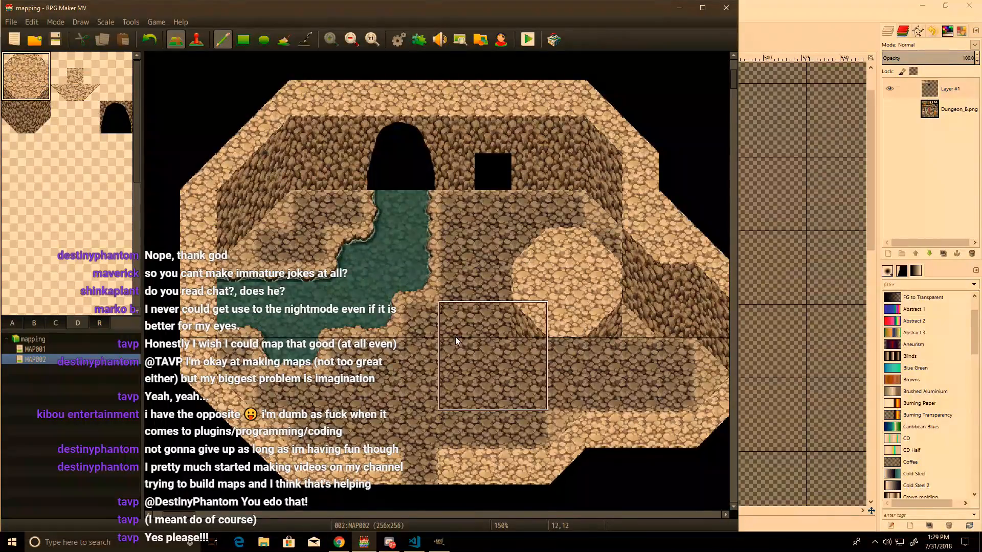
click(44, 128)
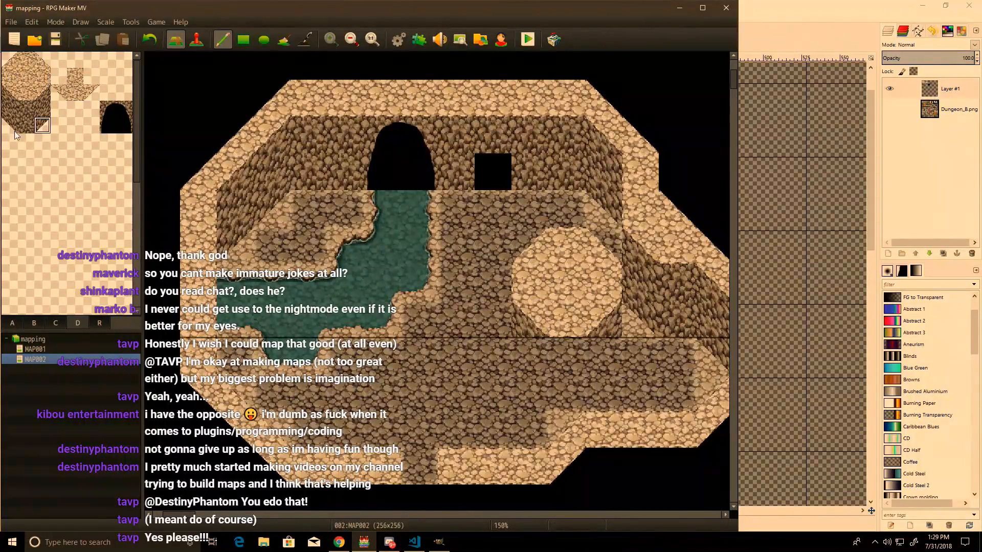
click(534, 352)
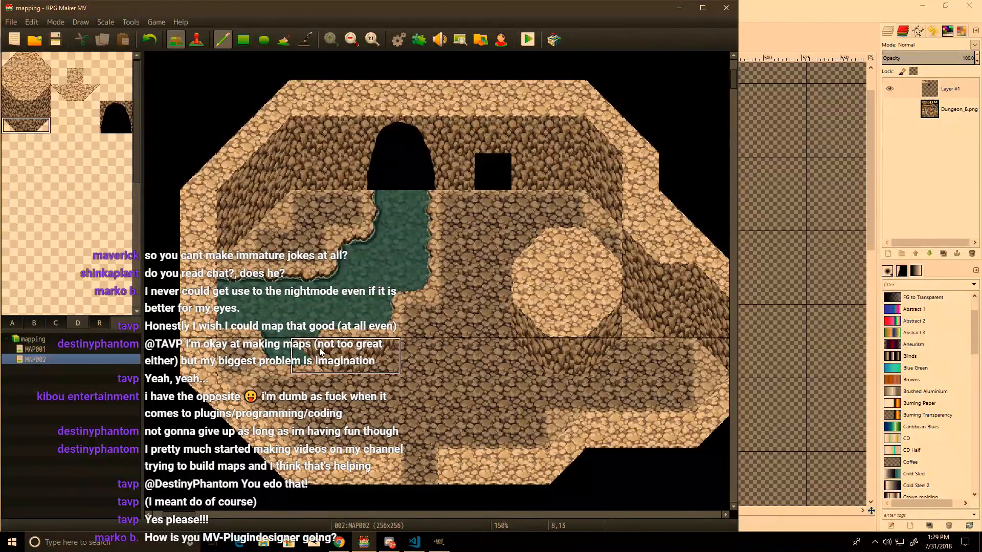
Step: Replace the stream's lowest water with floor, and lay the wall base of a second pillar there
right_click(346, 356)
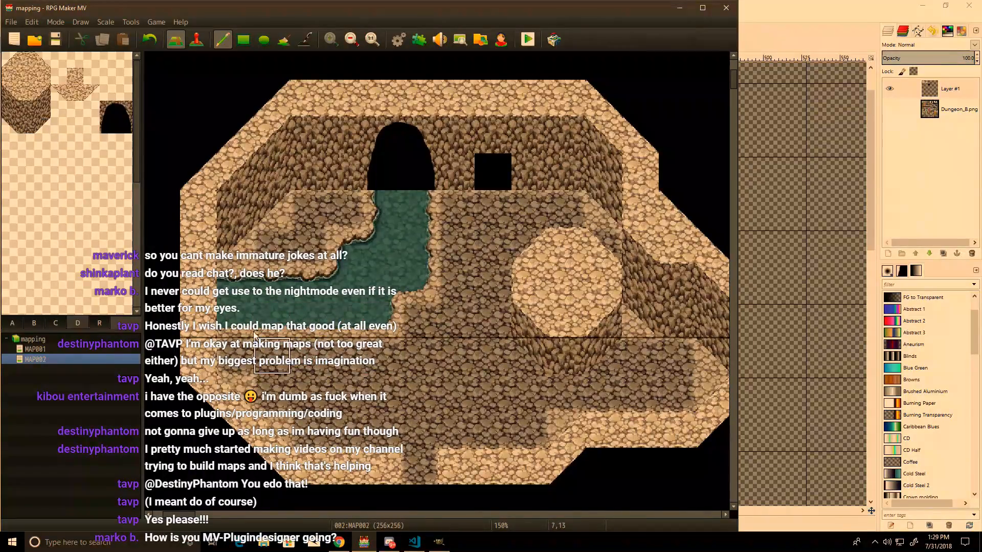
click(297, 381)
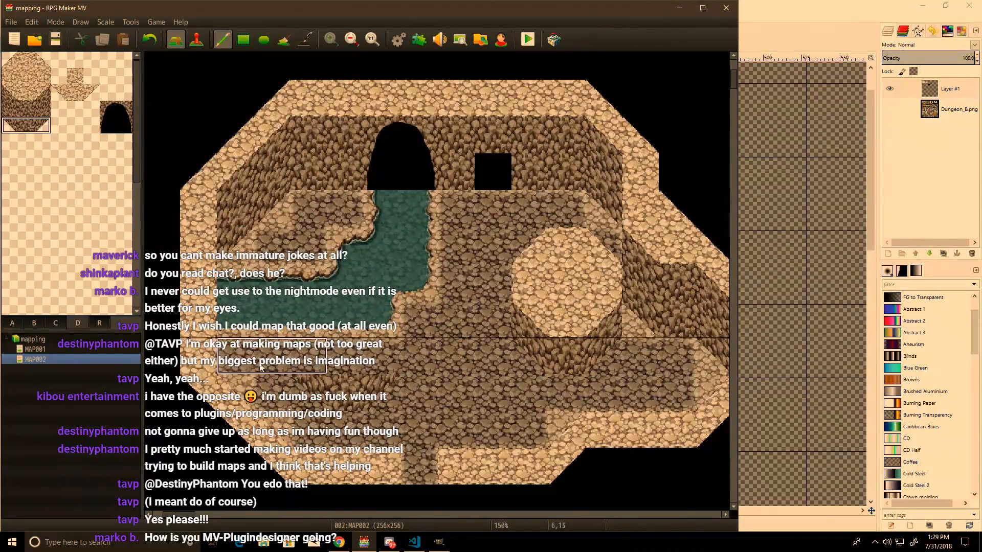
drag(14, 114, 10, 125)
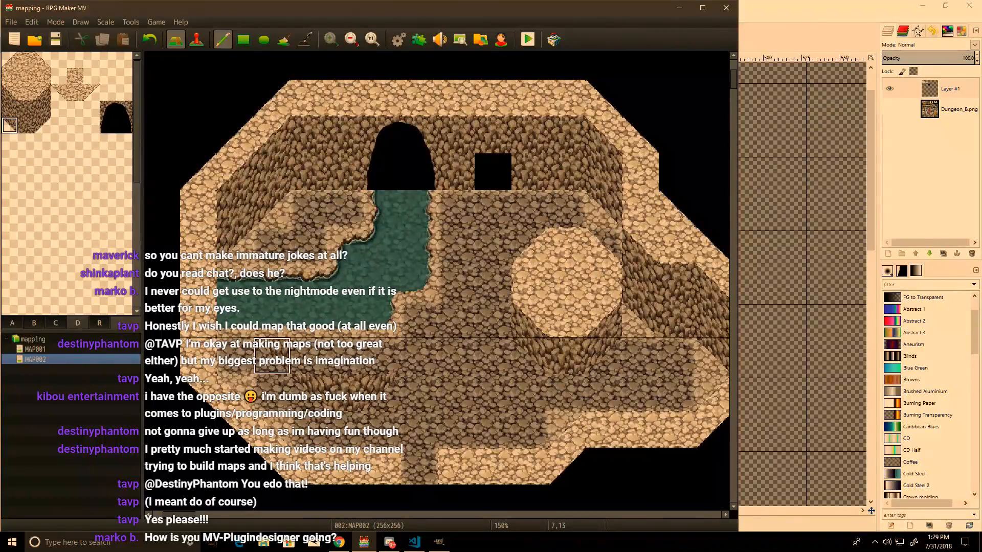
click(10, 92)
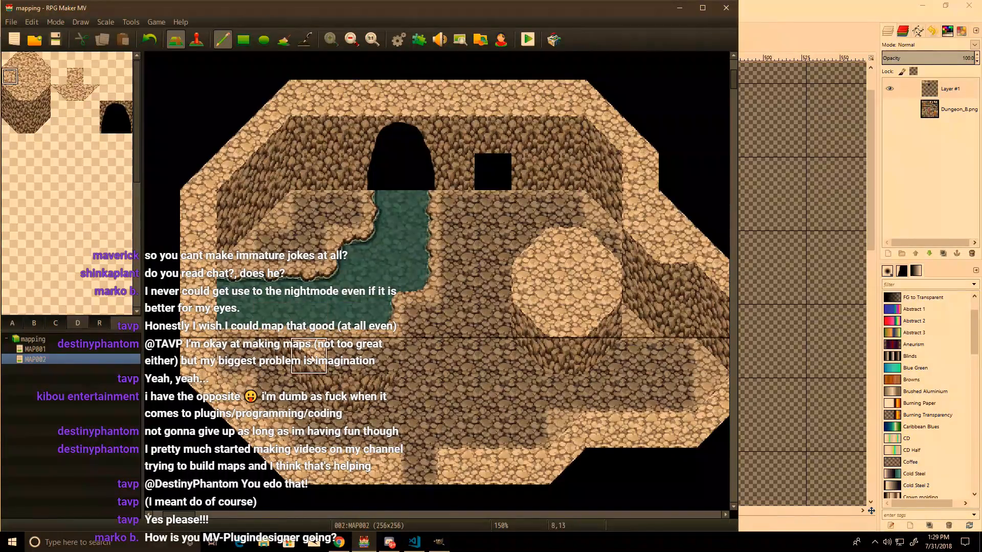
click(9, 92)
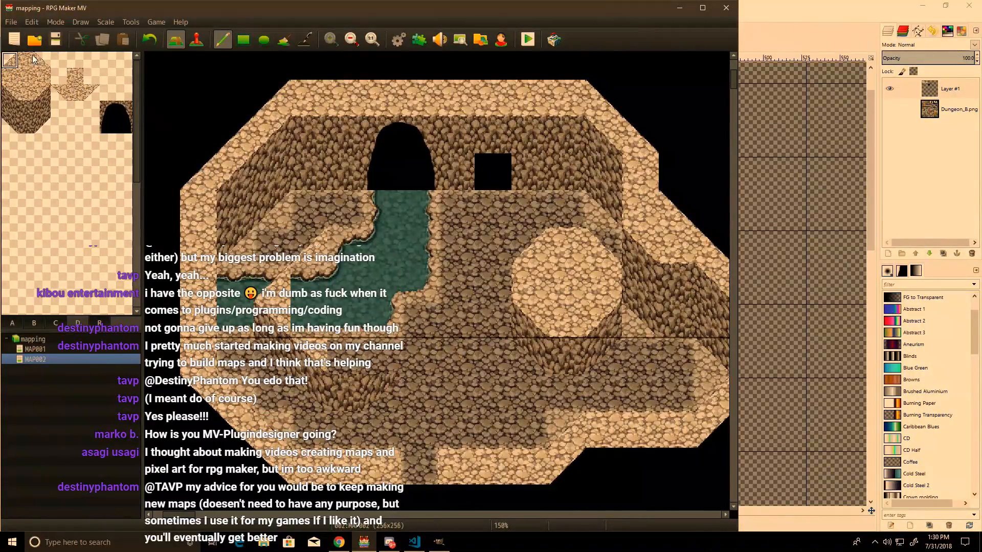
Step: Complete the second pillar's octagonal ceiling over the stream with diagonal edge tiles and plain ceiling tiles in the middle
mouse_move(310, 241)
mouse_down()
mouse_move(347, 244)
mouse_move(416, 323)
mouse_up()
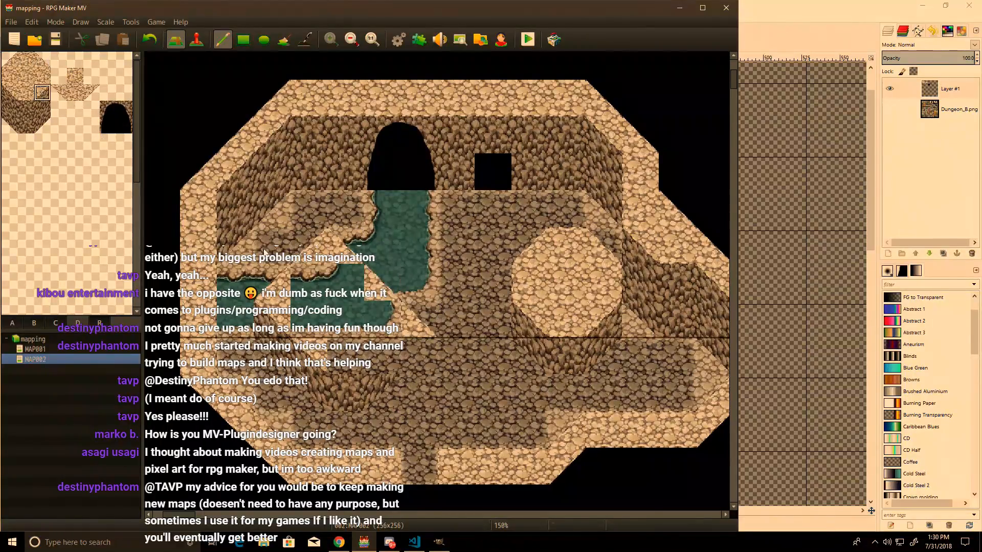
click(415, 332)
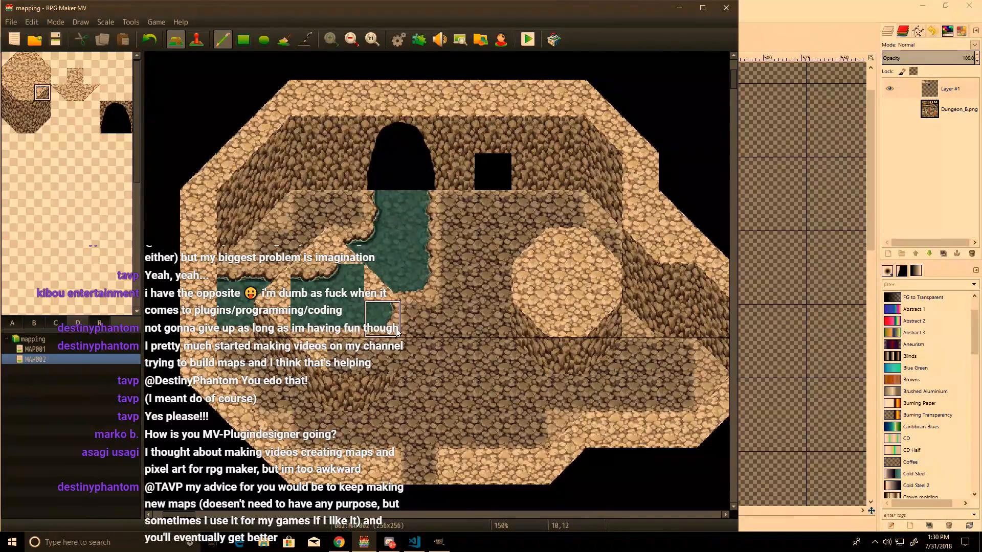
mouse_move(413, 343)
mouse_down()
mouse_move(409, 358)
mouse_move(384, 358)
mouse_move(378, 391)
mouse_move(383, 358)
mouse_move(419, 319)
mouse_up()
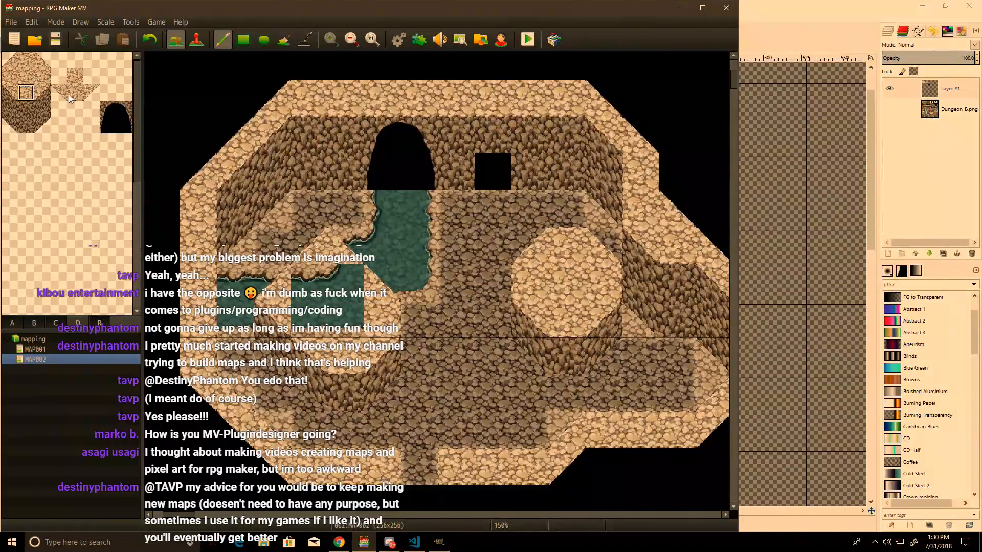
mouse_move(346, 319)
mouse_down()
mouse_move(311, 316)
mouse_move(344, 286)
mouse_up()
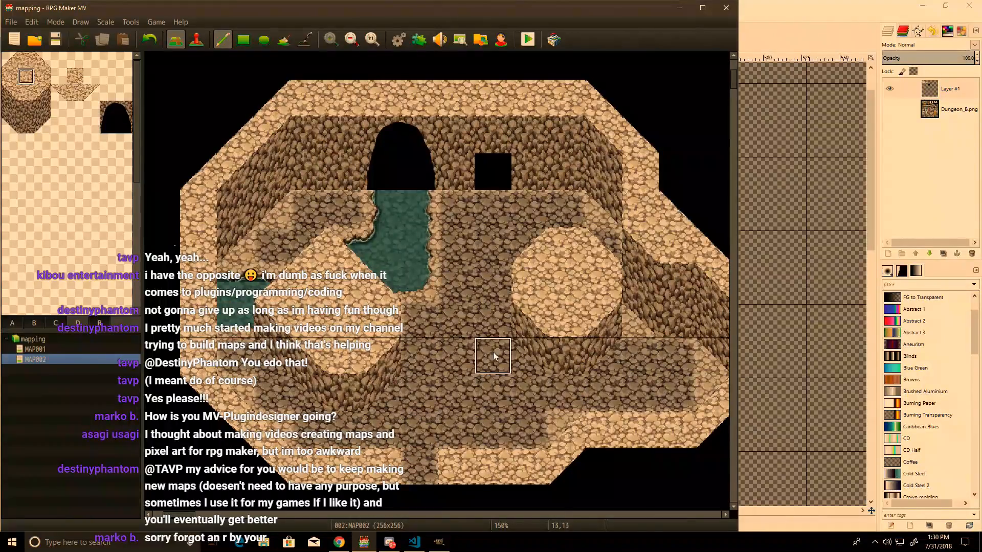
Step: Switch to GIMP and select the brown shades of the octagon's diagonal wall by colour, adding a second shade
ctrl+scroll(467, 333, down, 1)
key(alt+Tab)
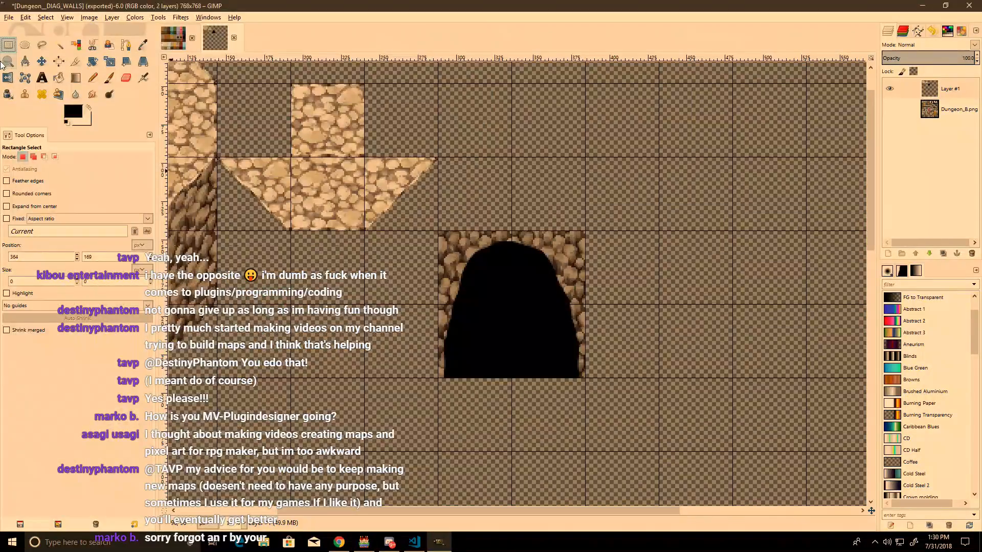
middle_drag(291, 372, 601, 382)
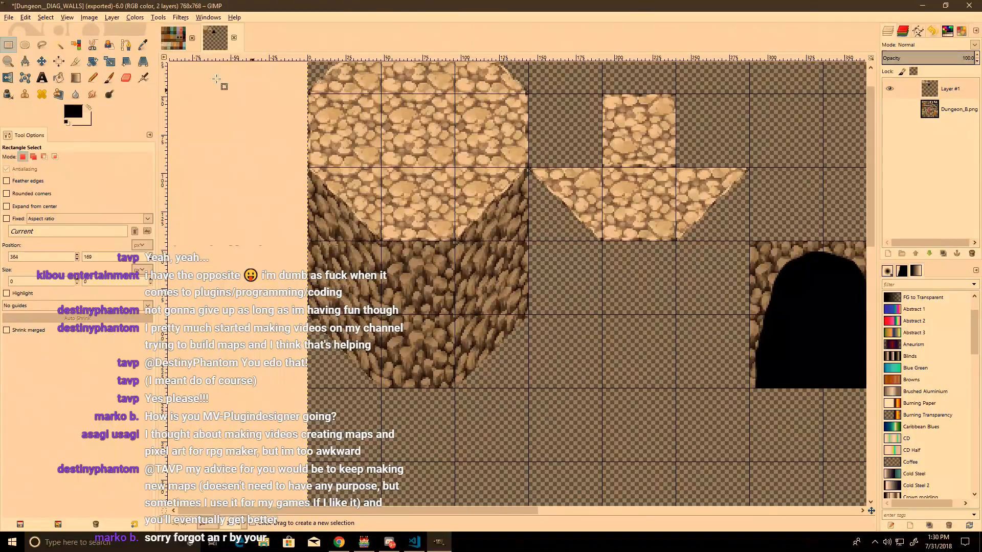
click(76, 45)
click(500, 268)
ctrl+scroll(491, 226, up, 4)
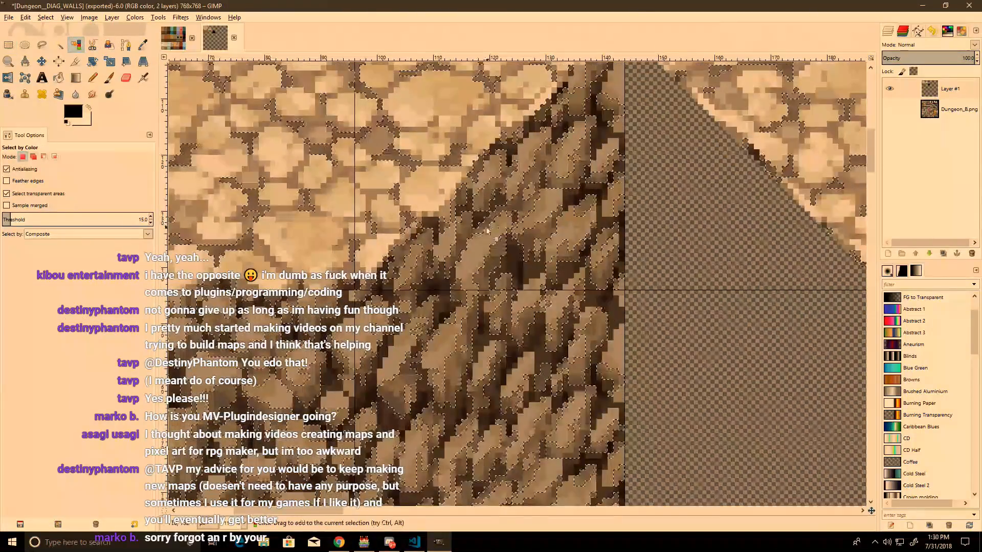
click(456, 228)
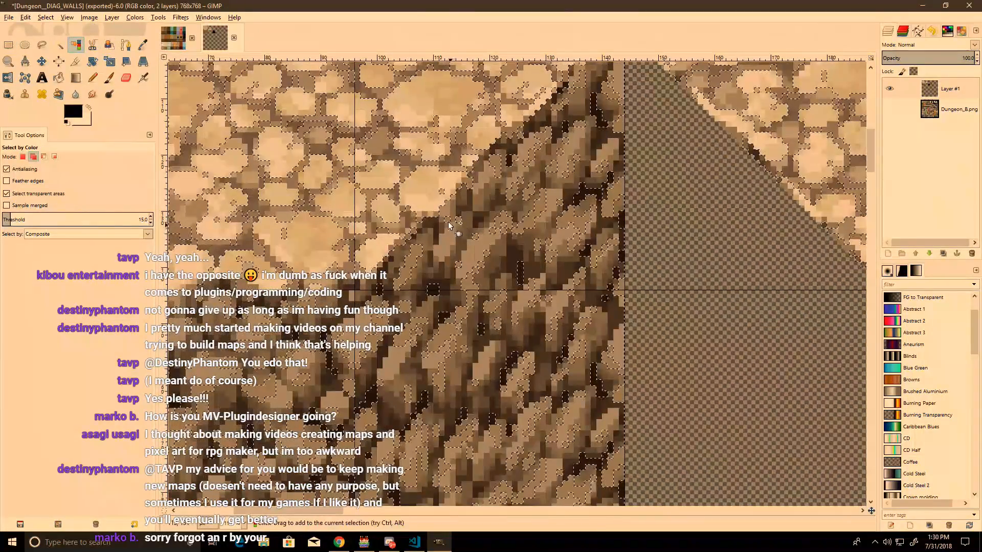
ctrl+scroll(456, 330, down, 4)
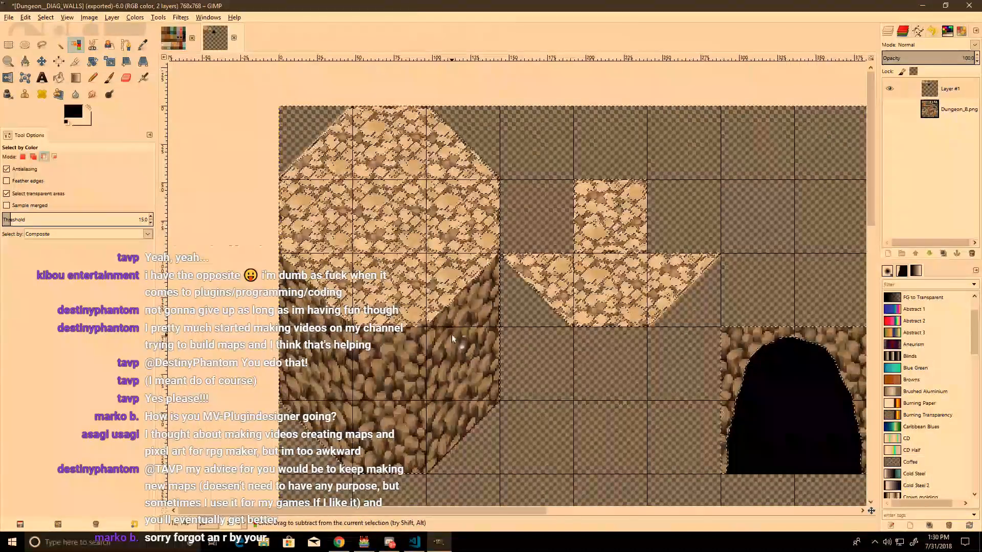
Step: Lower the Select by Color threshold to 0 and subtract the octagonal ceiling's stone colours from the selection
ctrl+scroll(394, 174, up, 3)
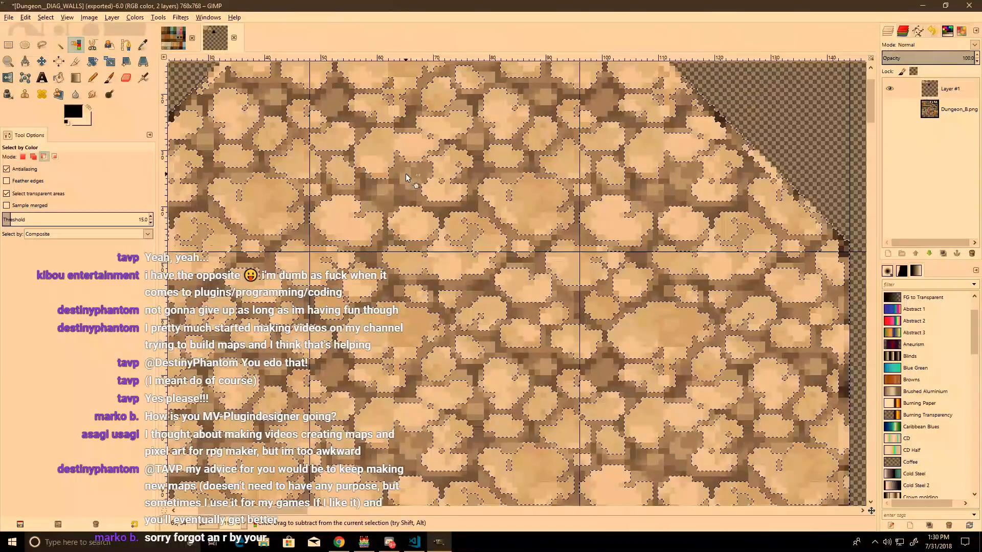
drag(20, 219, 2, 219)
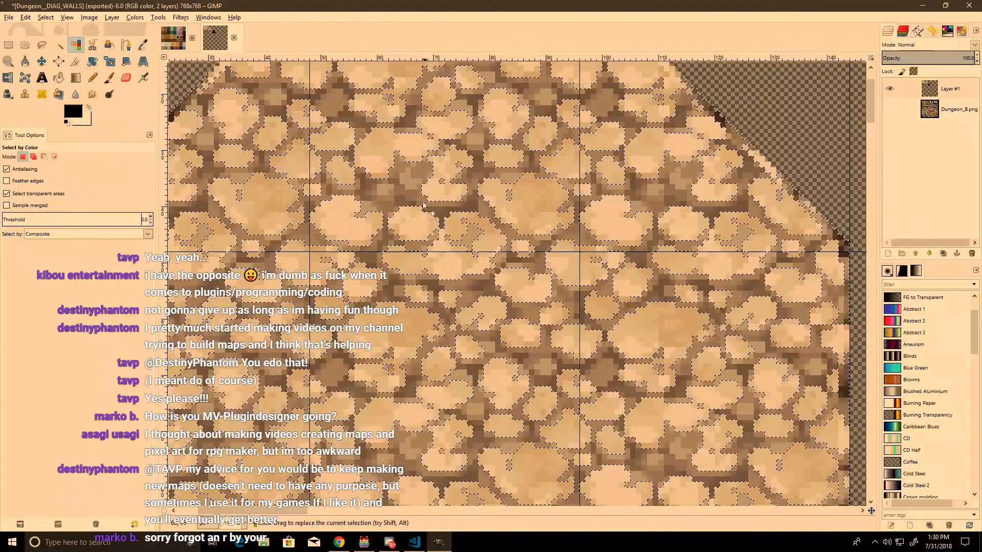
ctrl+scroll(419, 231, down, 3)
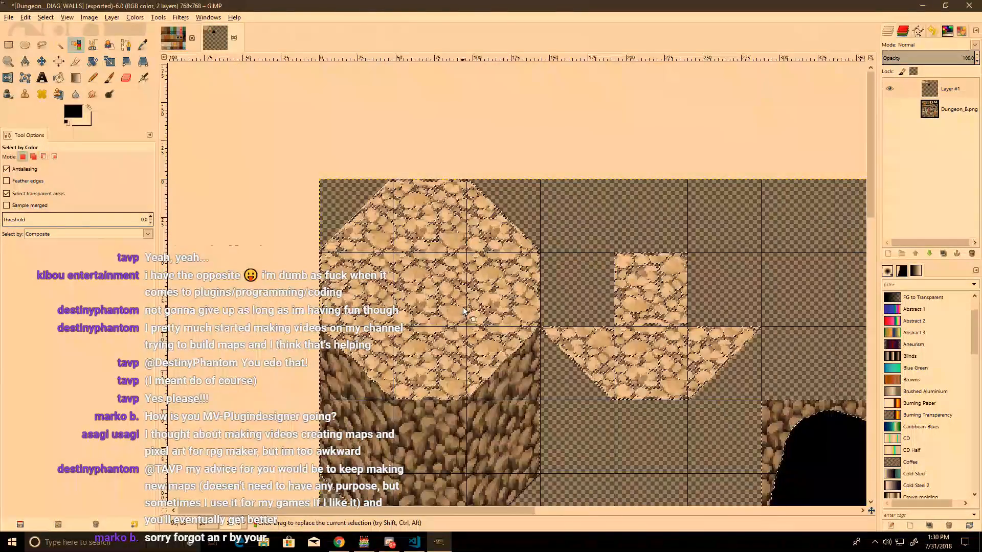
ctrl+scroll(430, 265, up, 4)
ctrl+scroll(430, 266, down, 5)
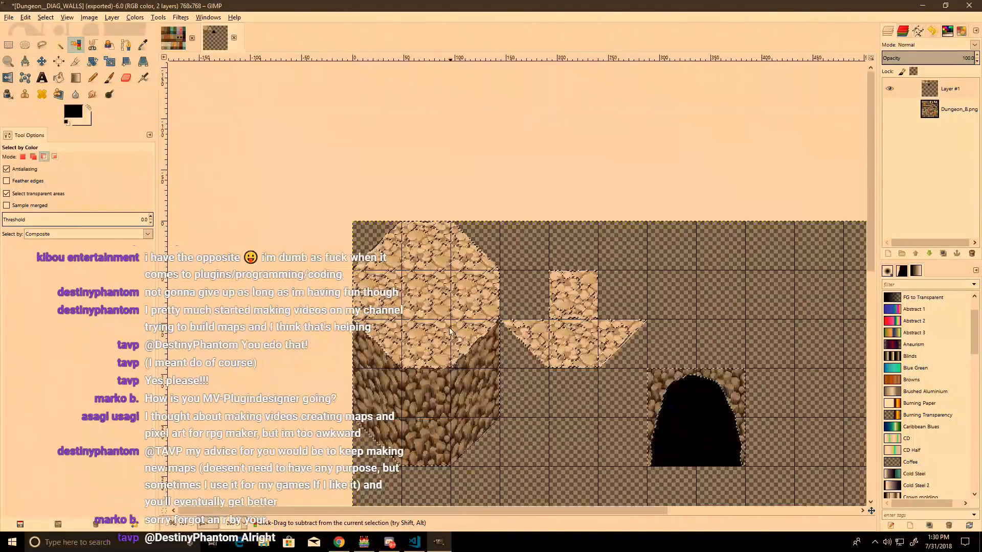
ctrl+scroll(449, 333, up, 5)
ctrl+click(398, 306)
ctrl+drag(398, 306, 414, 320)
ctrl+scroll(417, 327, down, 3)
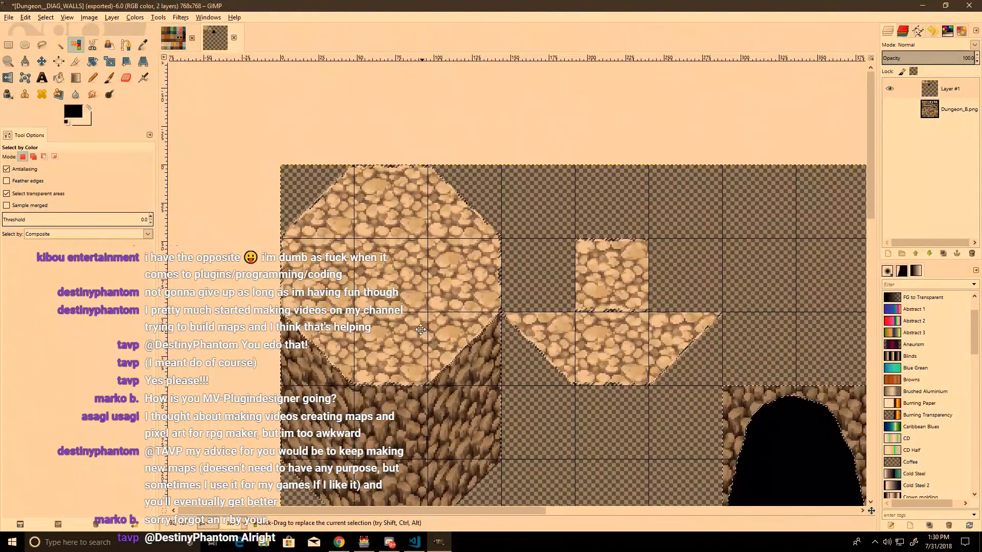
ctrl+scroll(531, 279, down, 4)
ctrl+scroll(487, 265, up, 2)
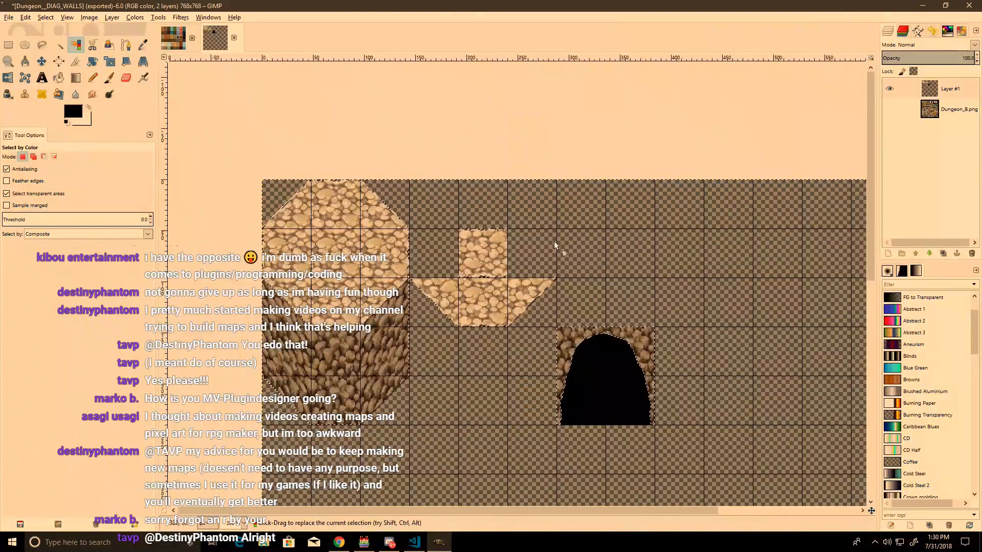
click(135, 17)
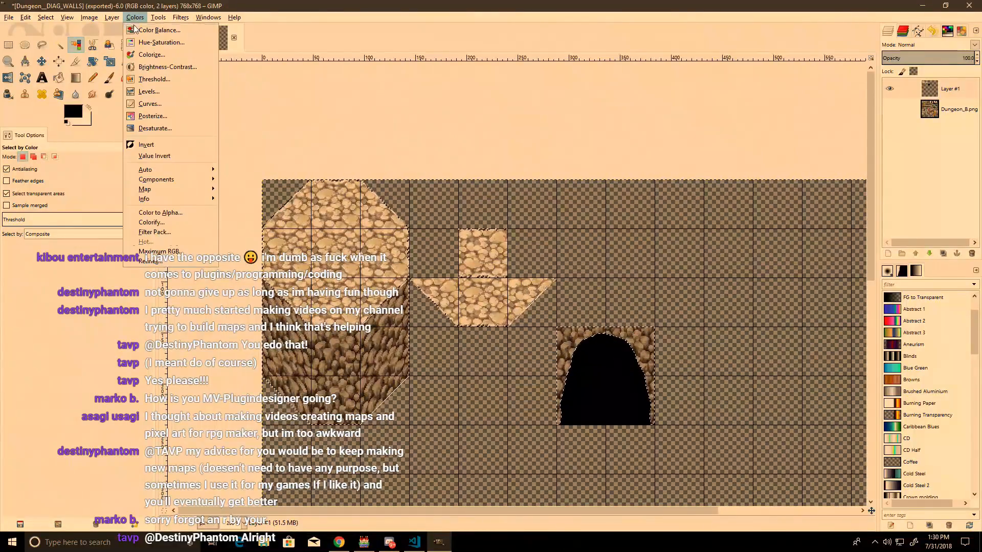
click(161, 55)
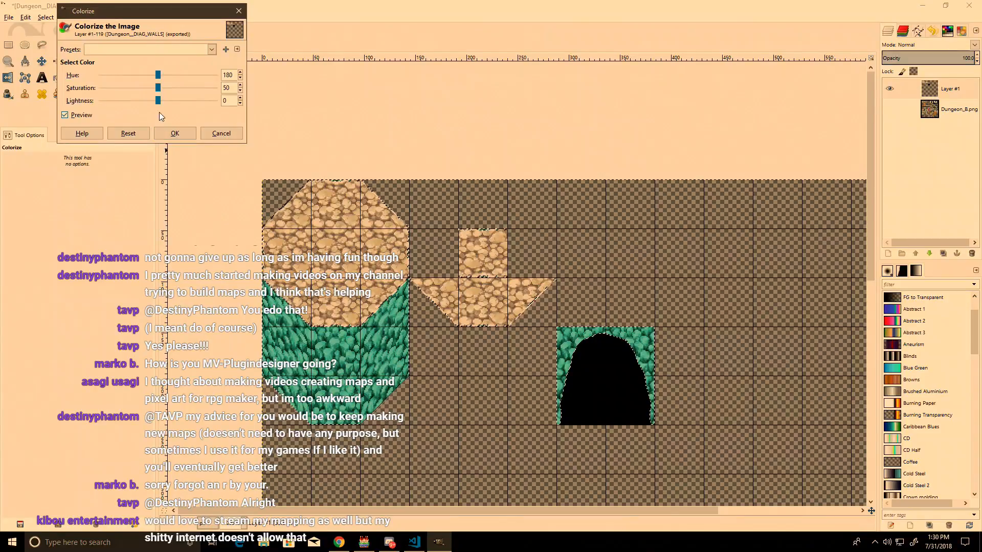
click(218, 133)
Step: Darken the selected wall stones with Brightness-Contrast, using brightness -36 and contrast 7, and compare against the unadjusted image
click(135, 17)
click(175, 109)
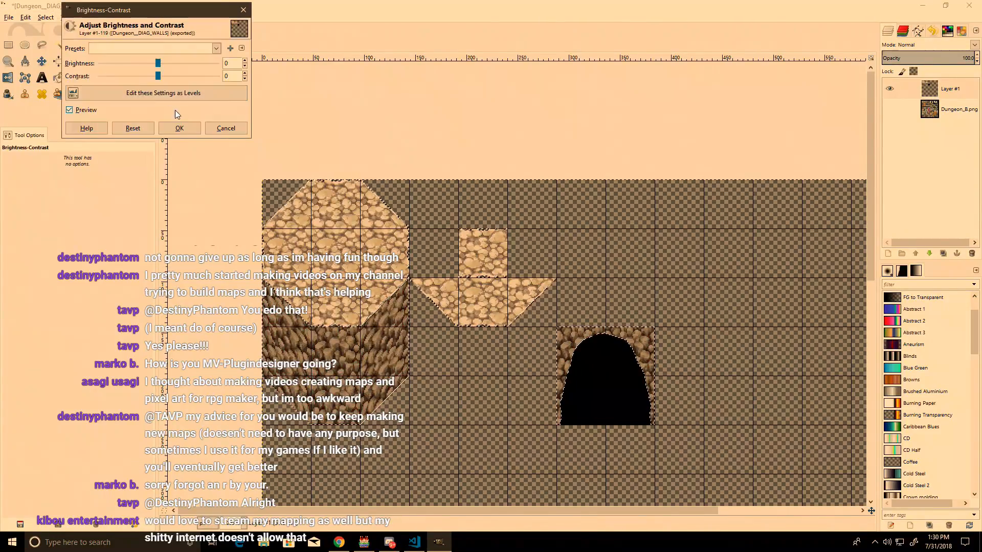
mouse_move(158, 76)
mouse_down()
mouse_move(172, 76)
mouse_move(141, 63)
mouse_move(162, 76)
mouse_up()
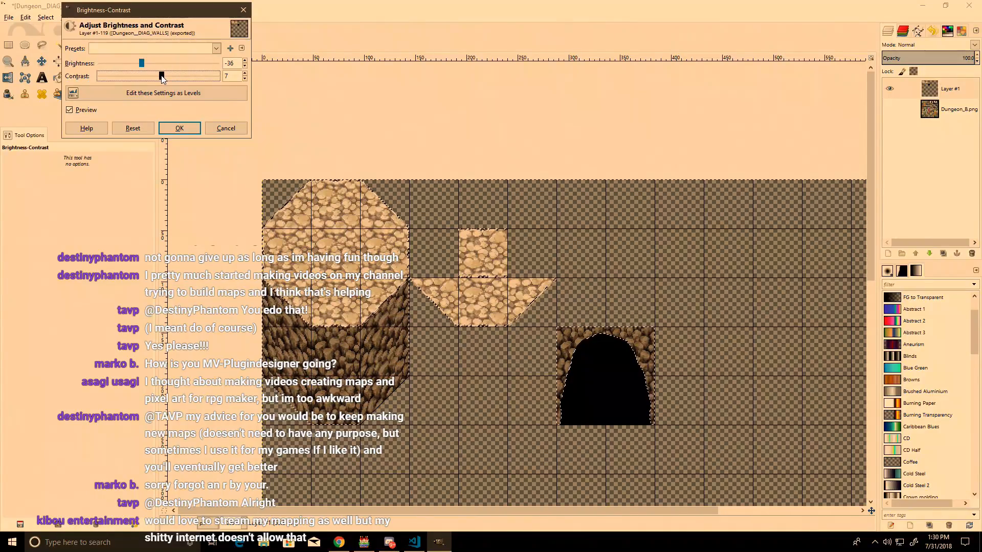
click(86, 110)
click(86, 109)
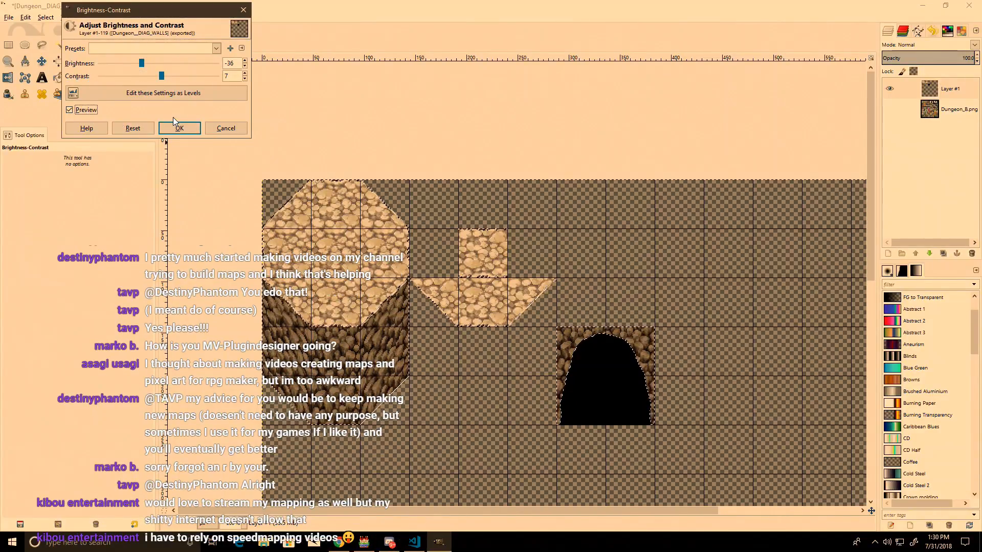
click(177, 128)
Step: Export the updated wall tileset and switch to RPG Maker MV to check the walls on the cave map
key(ctrl+e)
key(alt+Tab)
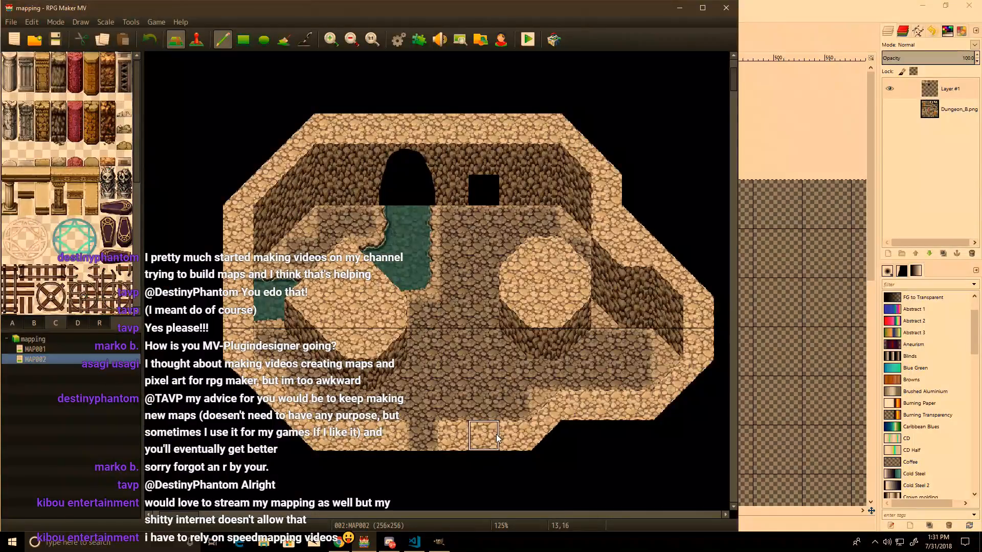
drag(477, 312, 457, 333)
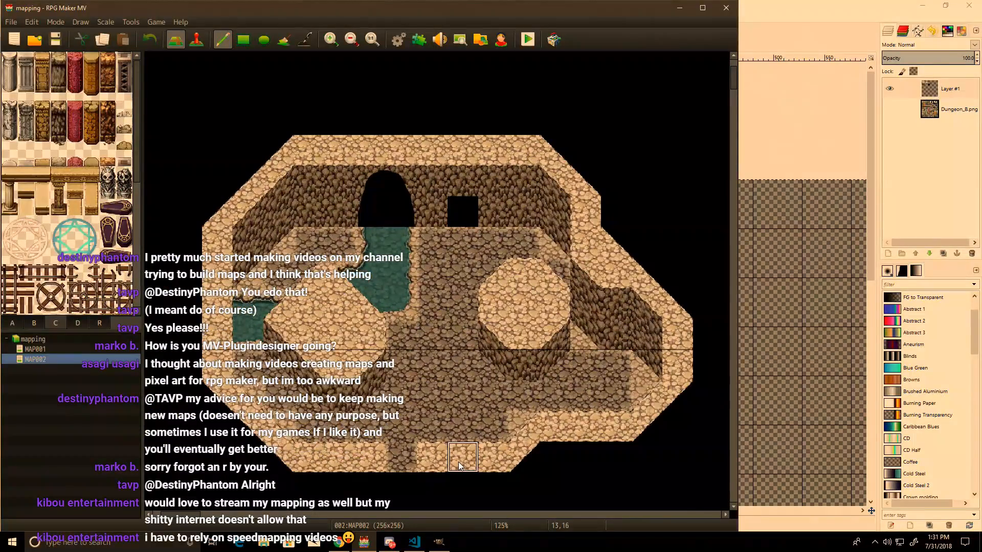
Step: Switch back to GIMP and try selecting a 3 by 96 px strip along the octagon wall's right edge
key(alt+Tab)
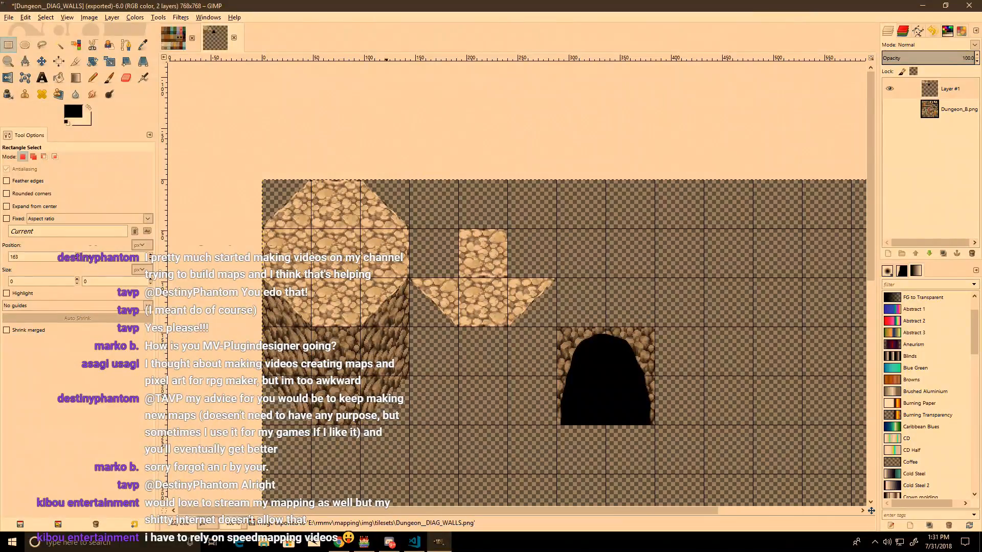
ctrl+scroll(384, 391, up, 1)
click(60, 46)
click(519, 376)
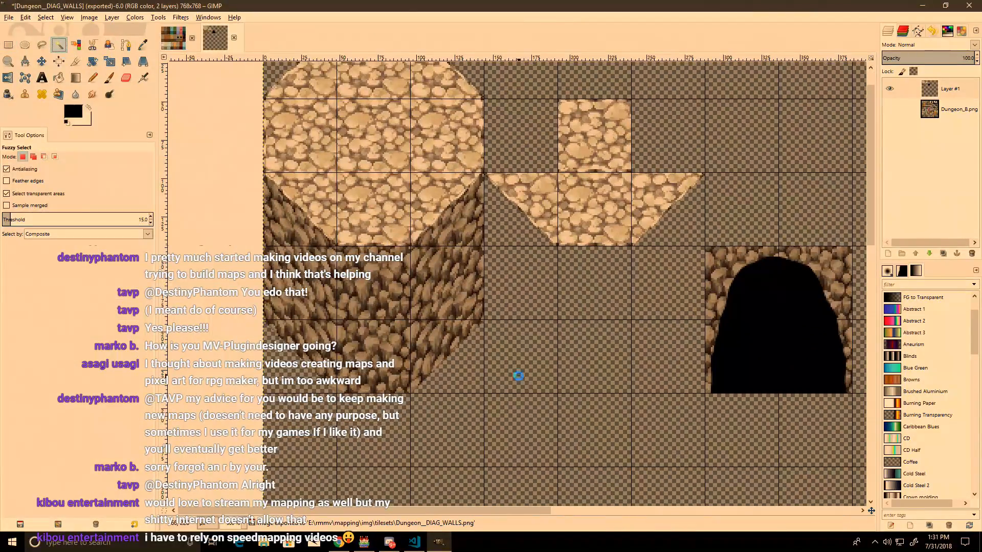
click(8, 45)
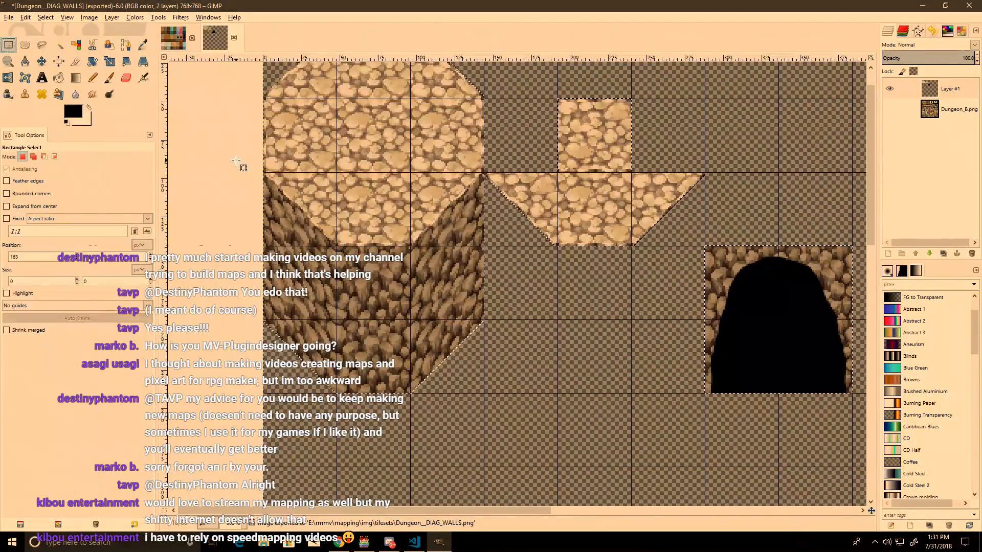
ctrl+scroll(493, 331, up, 2)
drag(488, 308, 476, 63)
ctrl+scroll(473, 145, up, 3)
drag(487, 209, 473, 209)
ctrl+scroll(474, 210, down, 3)
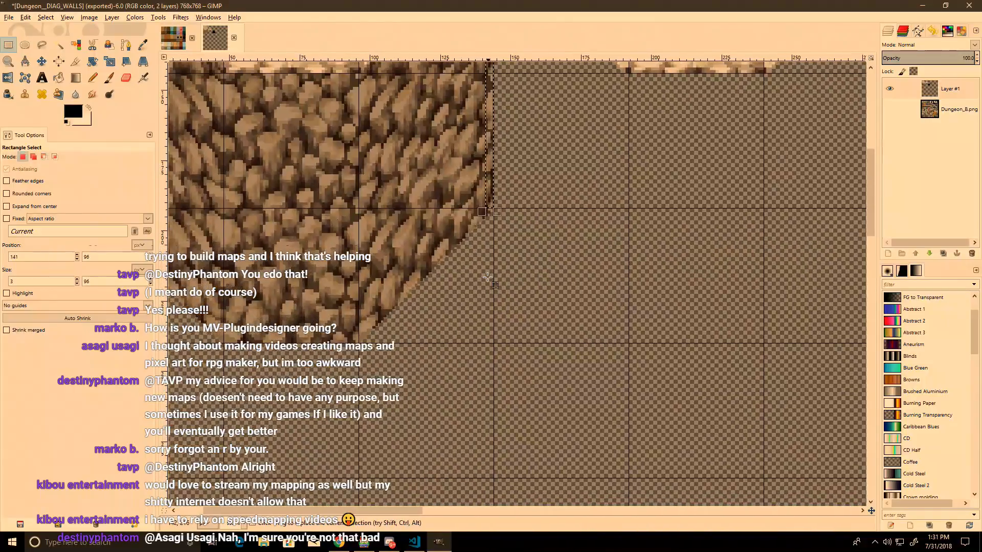
drag(561, 368, 479, 223)
click(453, 219)
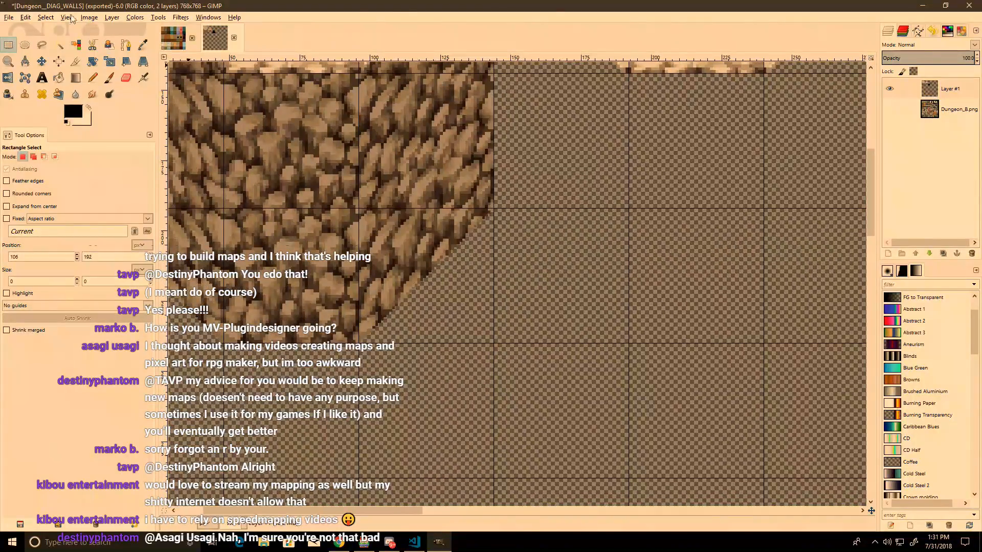
Step: Select the area bordering the wall's lower diagonal edges freehand, subtract the wall's colours, and feather the selection by 5 px
key(f)
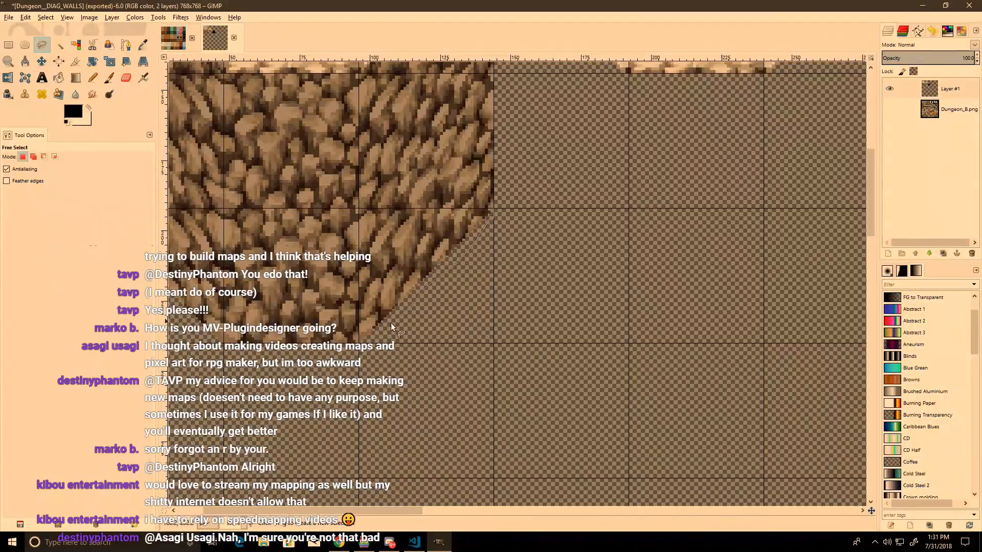
shift+scroll(263, 365, left, 5)
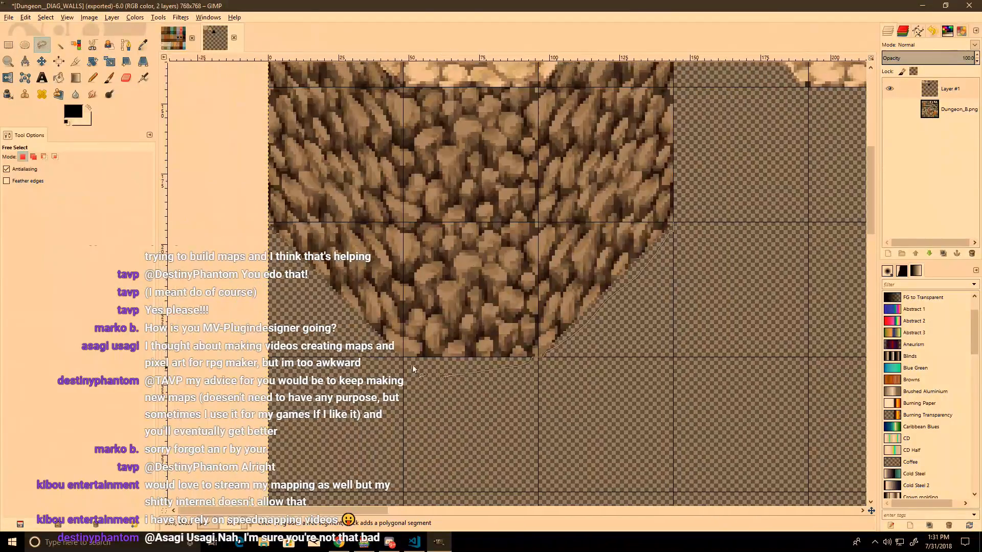
click(662, 208)
click(246, 221)
click(76, 45)
ctrl+click(361, 268)
drag(360, 268, 357, 234)
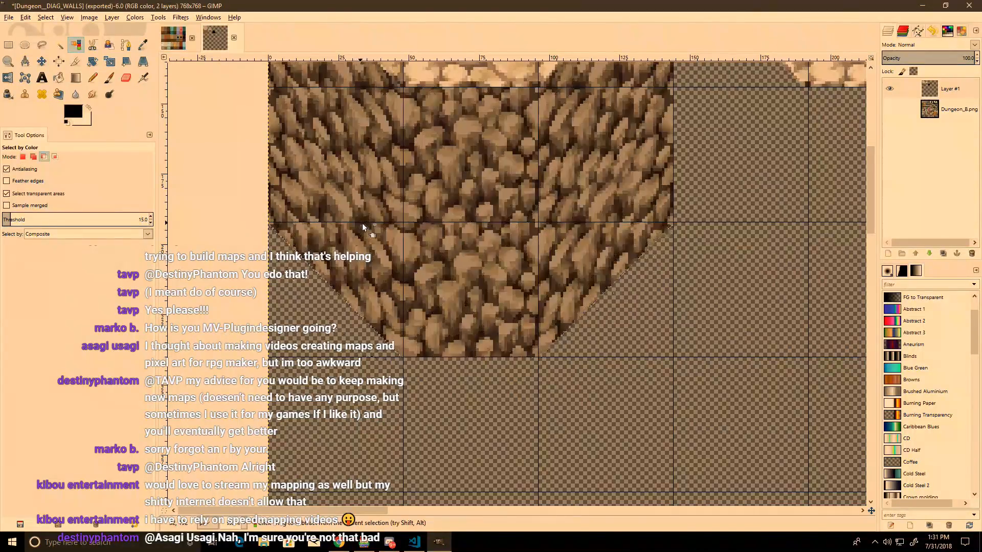
right_click(338, 249)
click(494, 400)
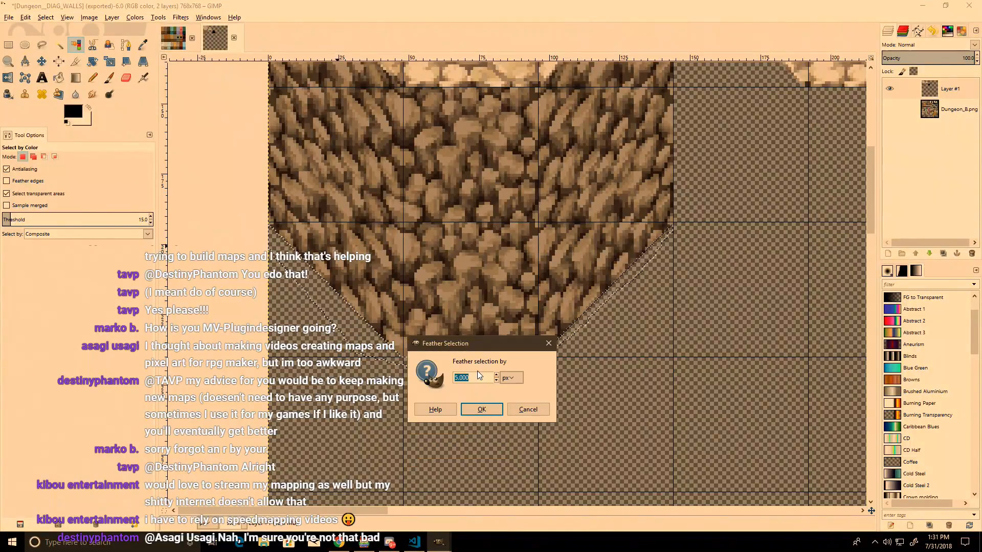
key(Return)
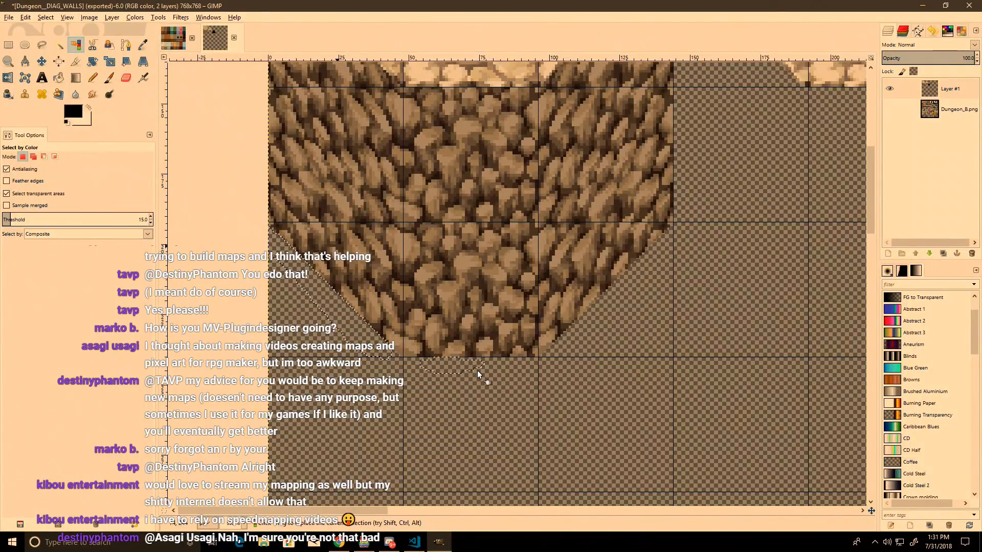
Step: Bucket-fill the feathered selection with black at 30.1 opacity to shade the ground along the wall base
click(59, 77)
click(302, 313)
key(ctrl+z)
click(46, 172)
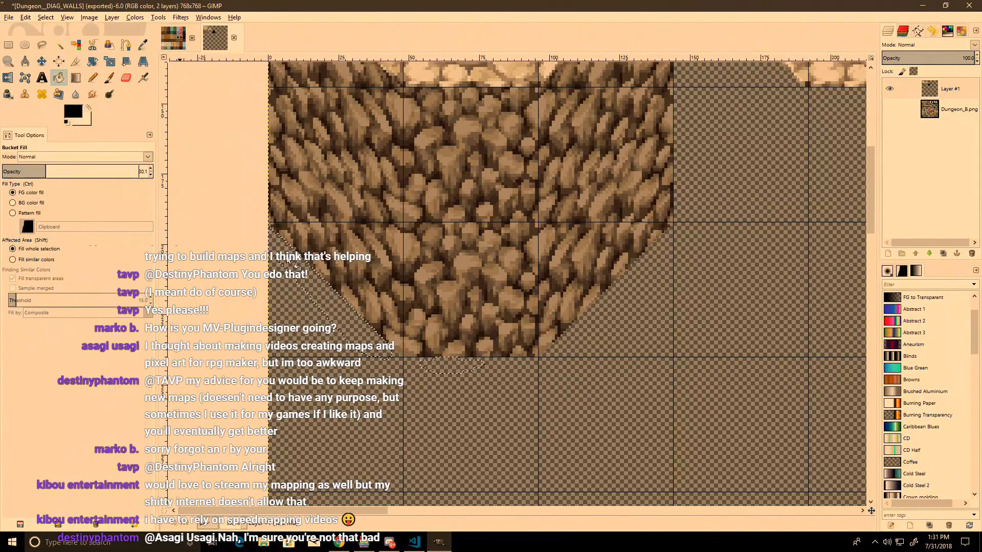
click(289, 264)
key(ctrl+z)
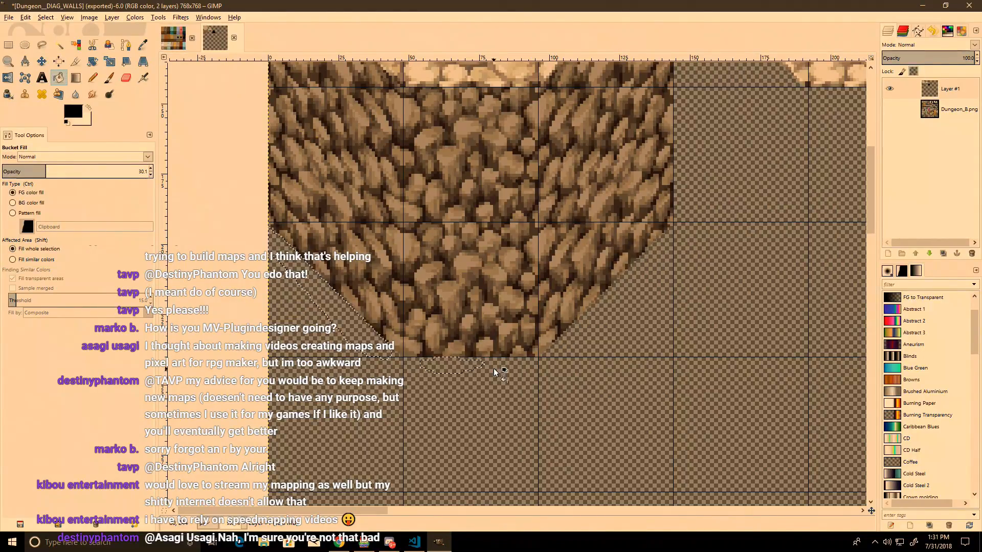
click(431, 356)
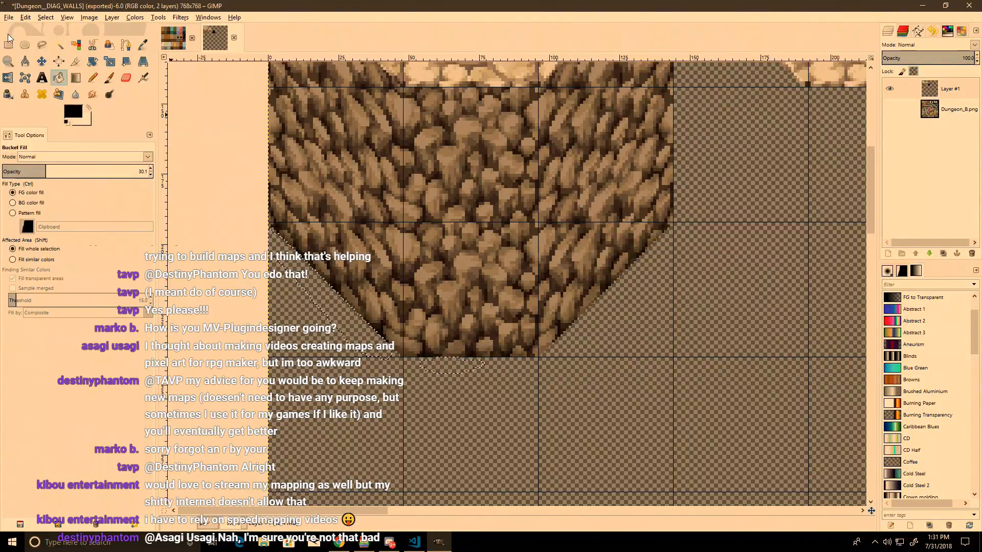
Step: Switch to RPG Maker MV and paint patches of lighter ground over the dark cave floor
key(alt+Tab)
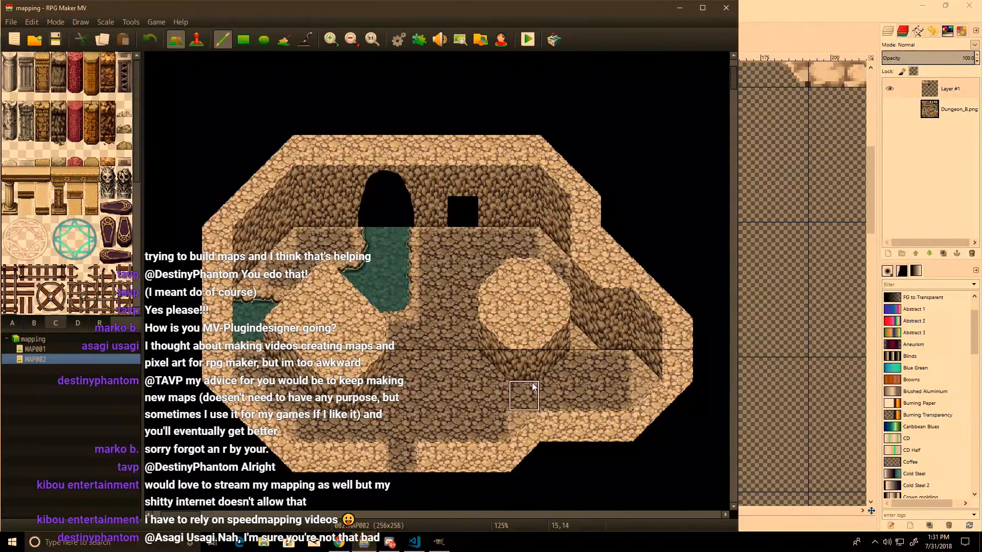
drag(577, 302, 514, 335)
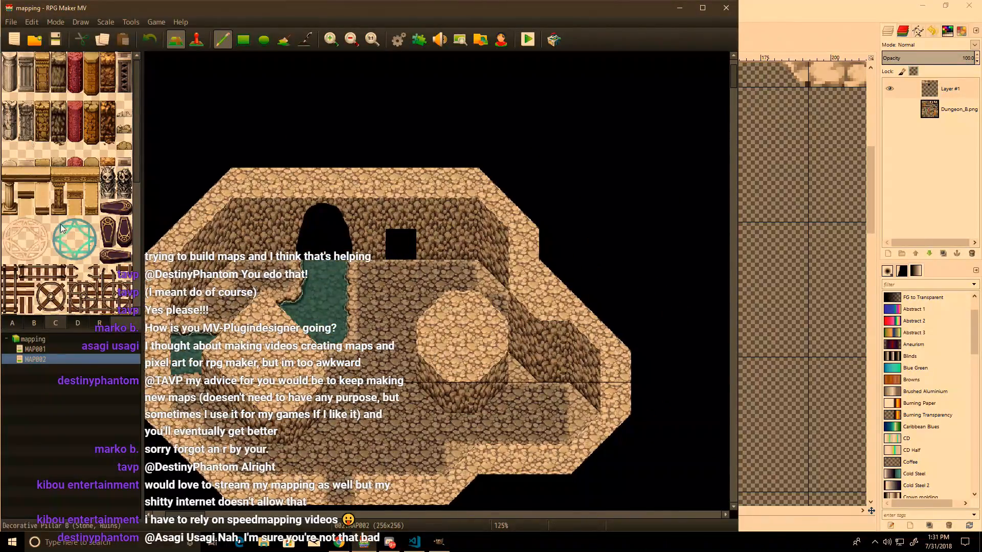
click(13, 322)
click(19, 113)
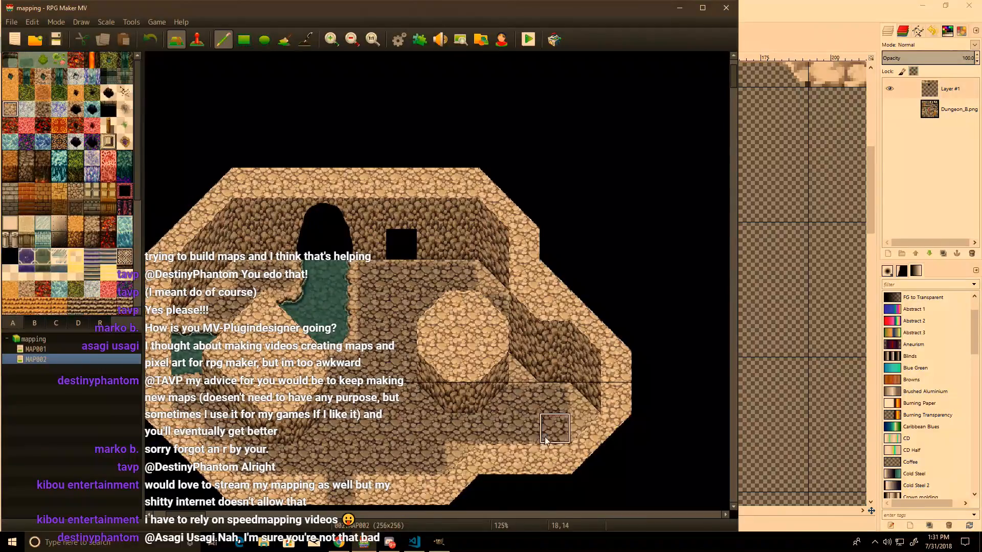
mouse_move(407, 401)
mouse_down()
mouse_move(460, 429)
mouse_move(516, 422)
mouse_up()
key(ctrl+z)
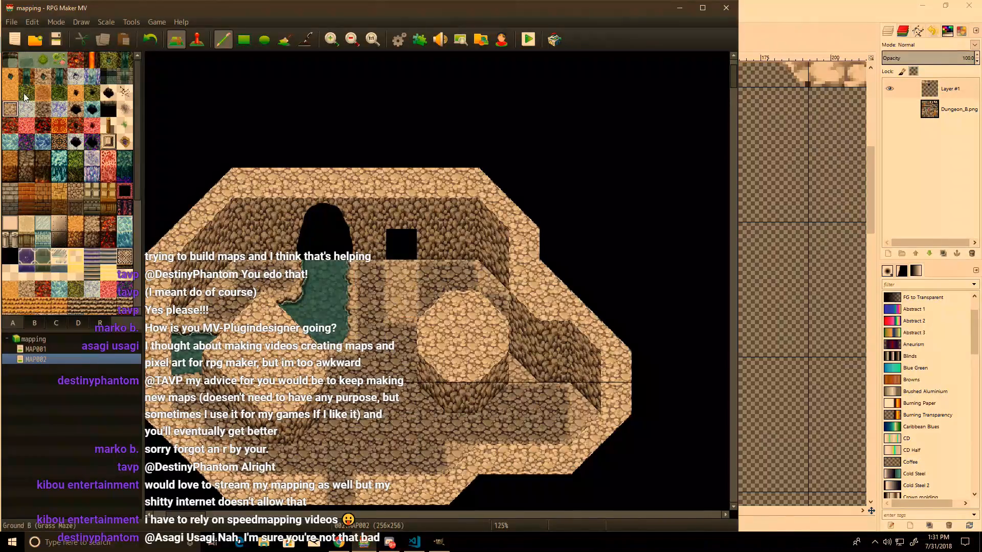
click(338, 541)
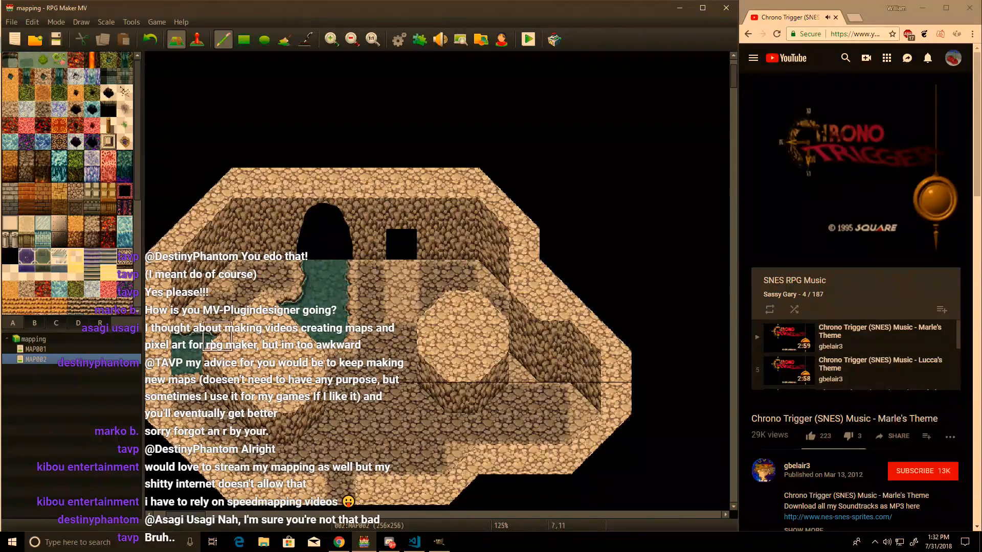
Step: Try an ornate patterned floor tile directly below the square doorway
click(56, 147)
click(401, 275)
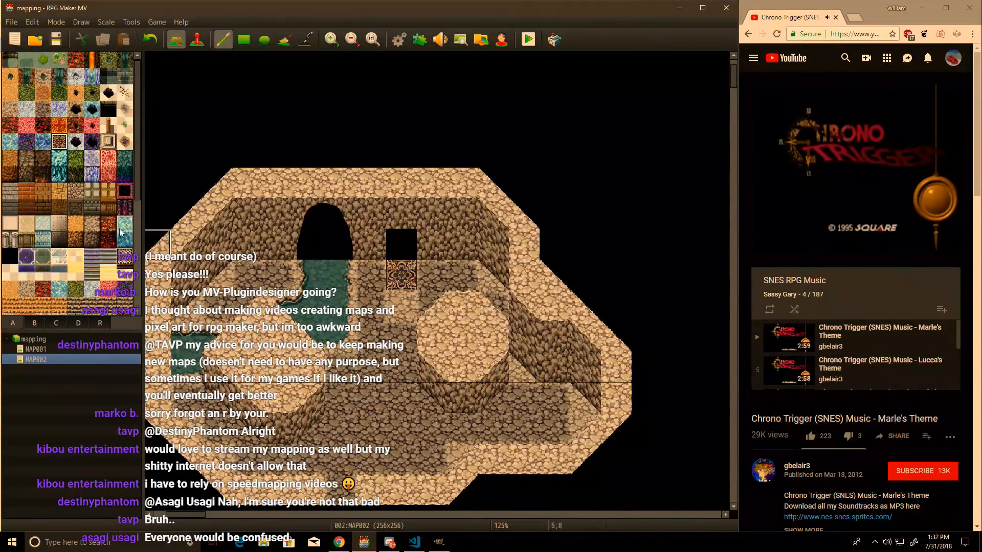
key(ctrl+z)
Step: Scatter gravel on the octagonal pillar's top, the upper ceiling edge and the cave floor
click(34, 323)
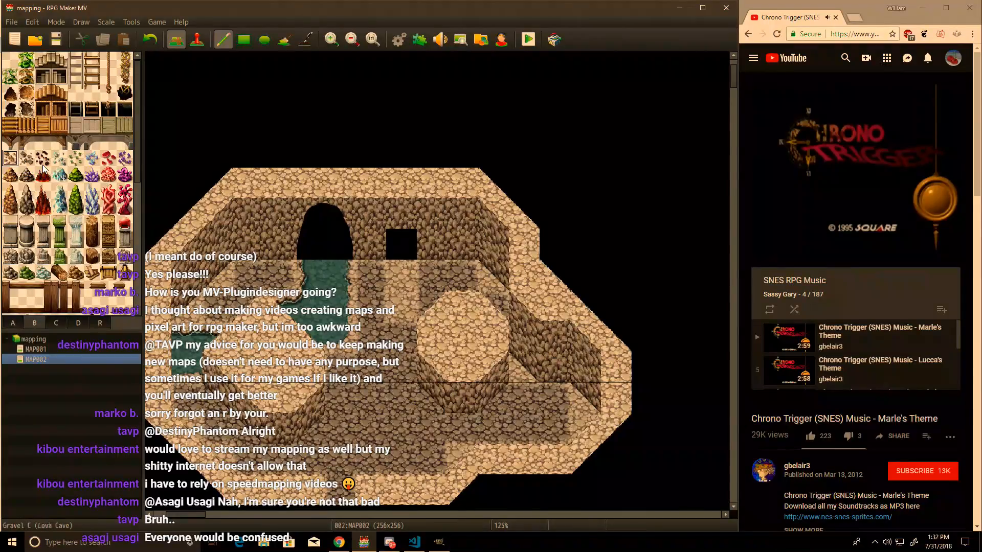
click(463, 336)
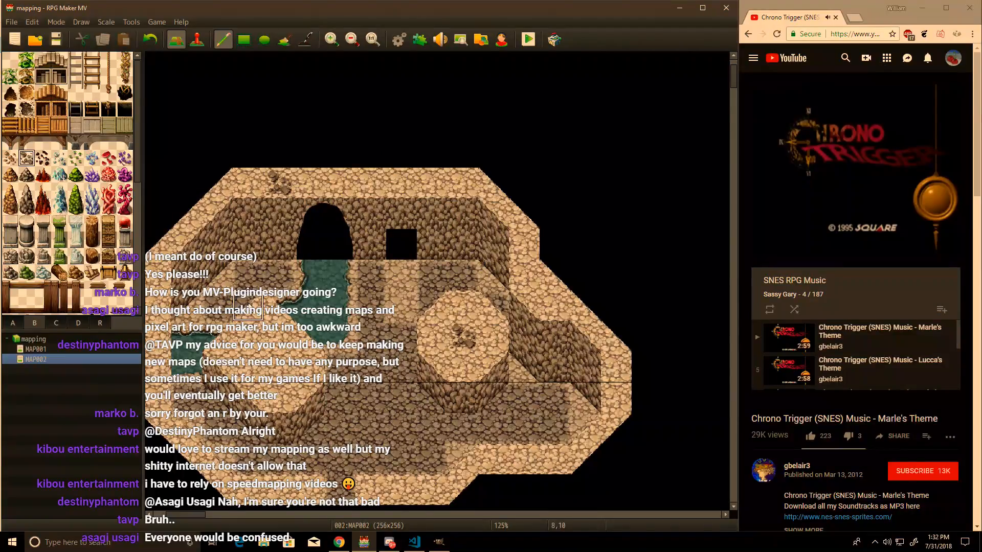
click(525, 429)
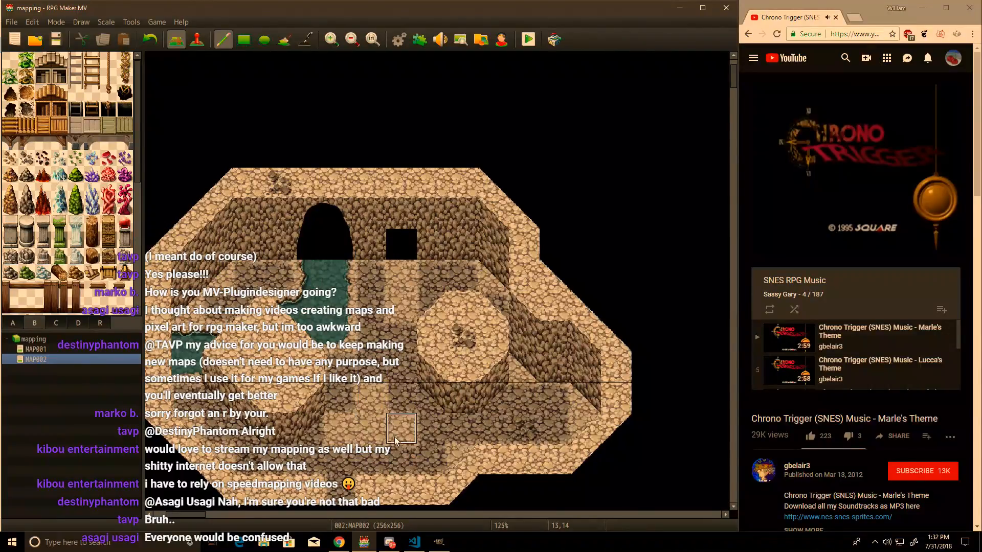
scroll(373, 432, down, 3)
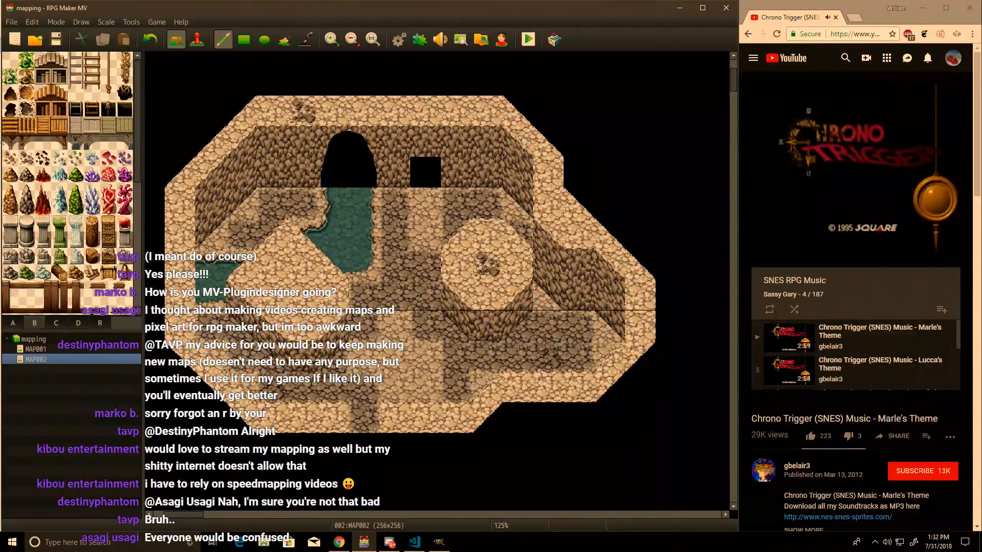
Step: Place a rock pile behind the octagonal pillar, and a tall stalagmite and a rock pile on the stream-side pillar
click(489, 204)
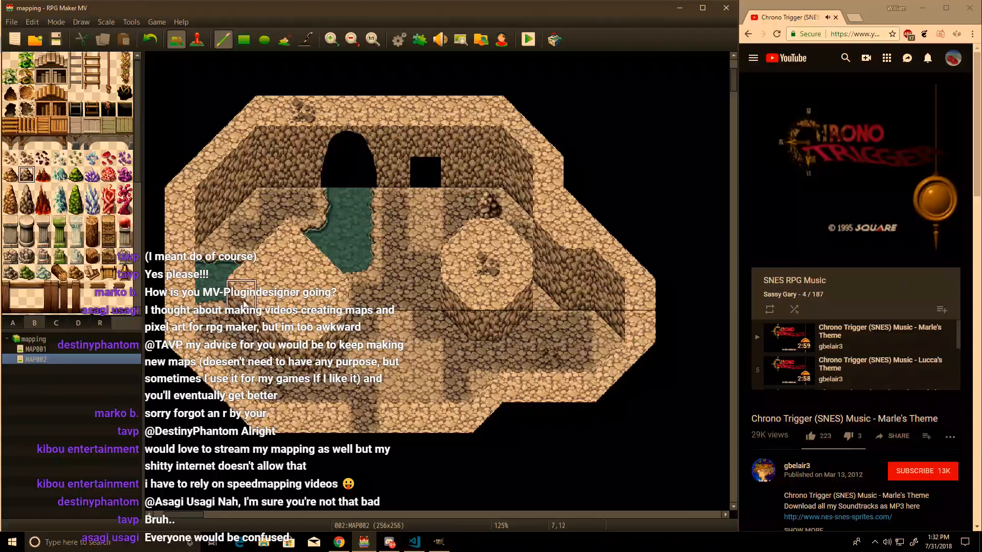
click(242, 266)
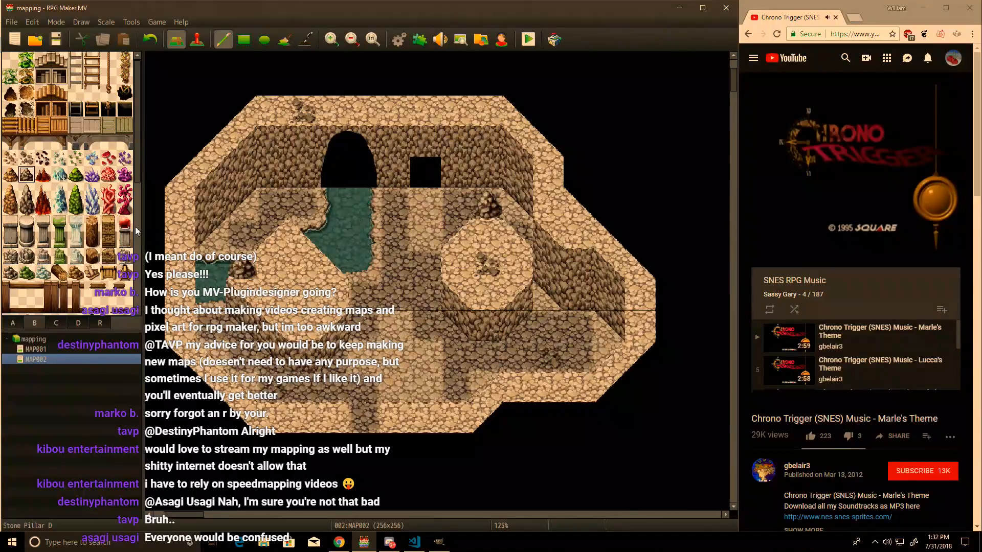
click(30, 206)
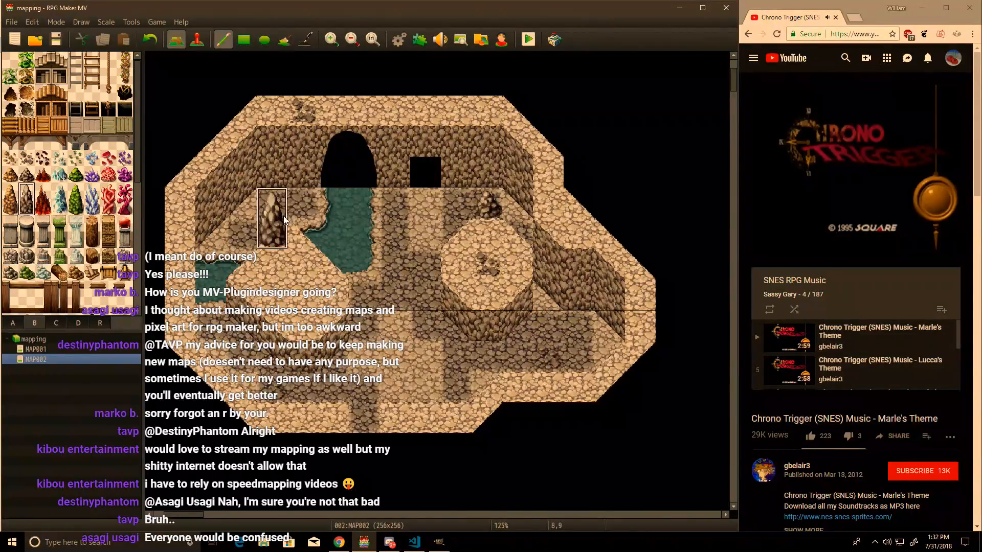
click(258, 240)
click(26, 173)
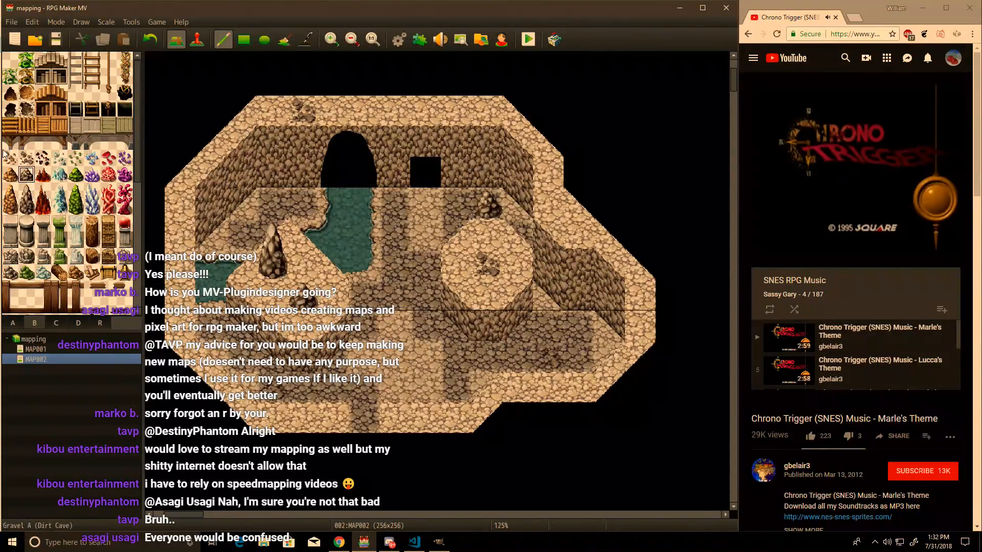
Step: Place green mossy rubble on the floor beside the stream below the arched opening and just past the stream's end
click(30, 200)
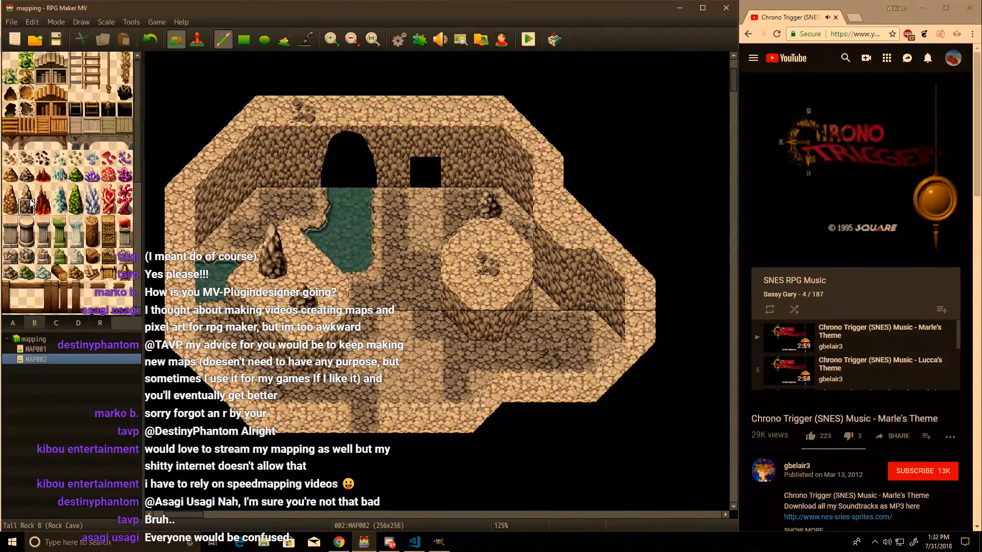
click(29, 175)
click(76, 158)
click(303, 204)
click(359, 303)
Step: Place blue crystals between the two doorways, high on the back wall, and on the cave's lower ceiling edge
click(74, 178)
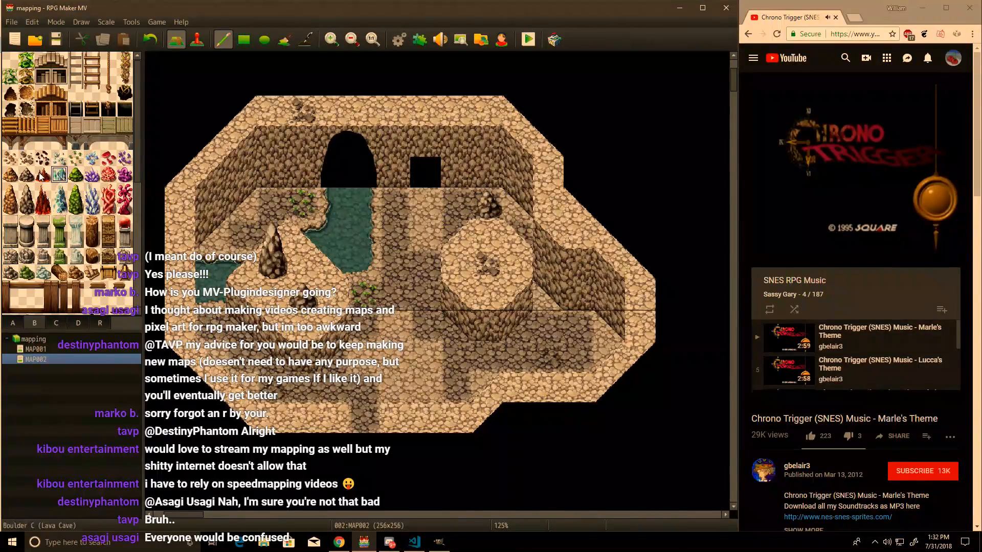
click(393, 172)
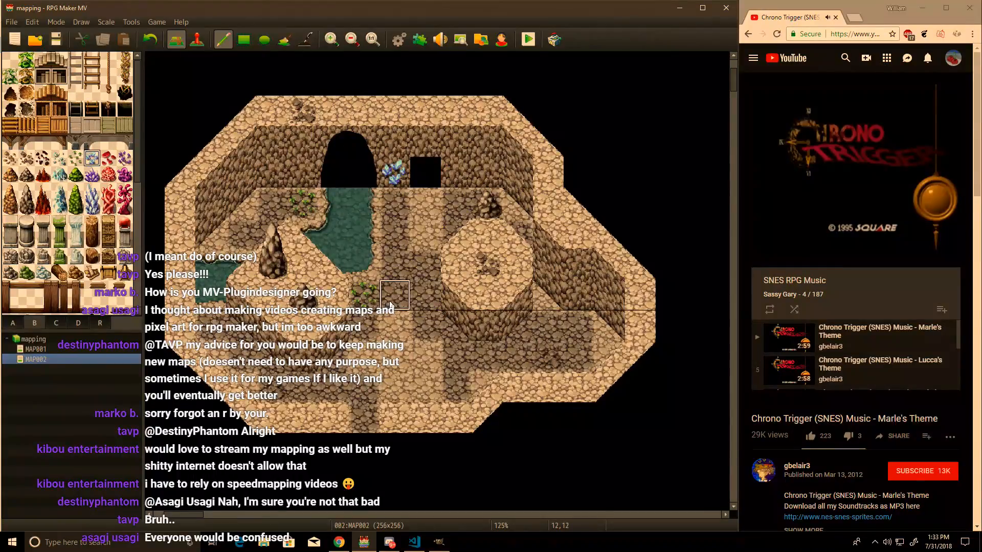
click(270, 142)
click(271, 412)
Step: Try purple crystals on the cave's outer ceiling edge and undo each placement
click(124, 158)
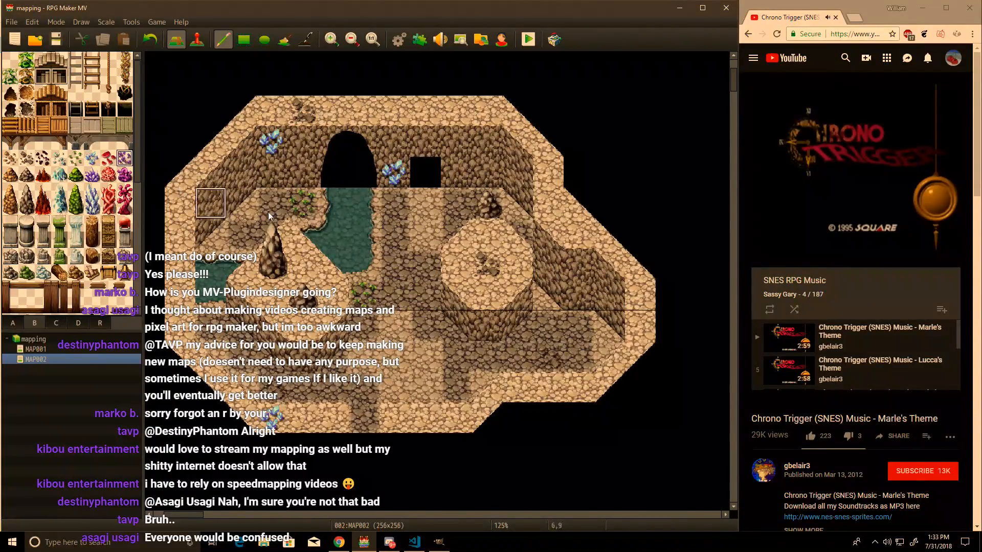
click(272, 295)
key(ctrl+z)
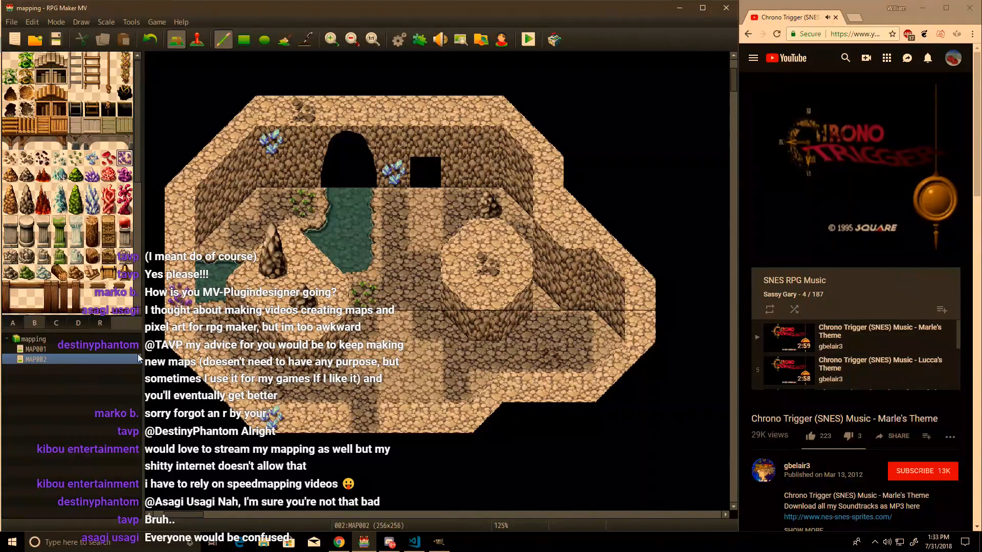
click(608, 264)
key(ctrl+z)
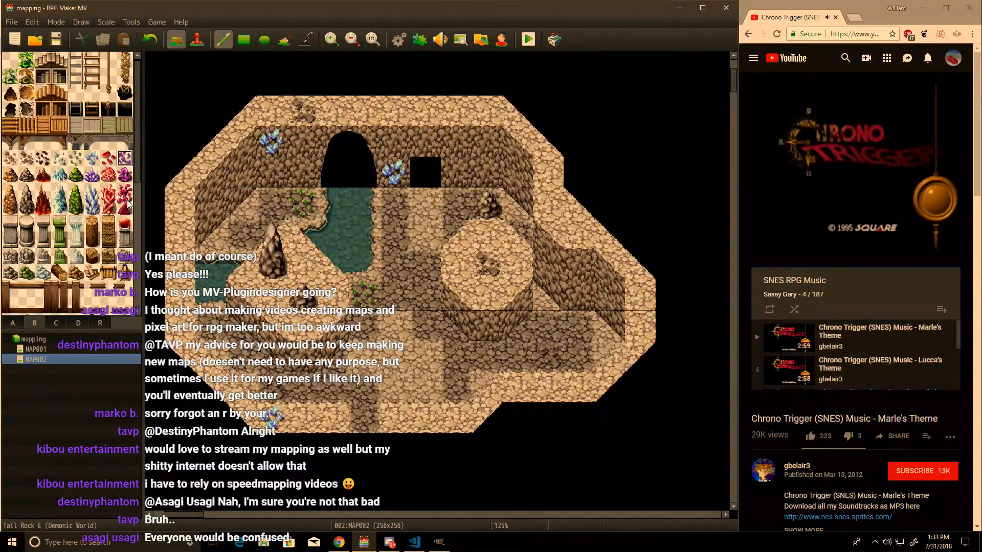
Step: Place two overlapping tall rock stalagmites in the alcove beside the octagonal pillar
click(76, 255)
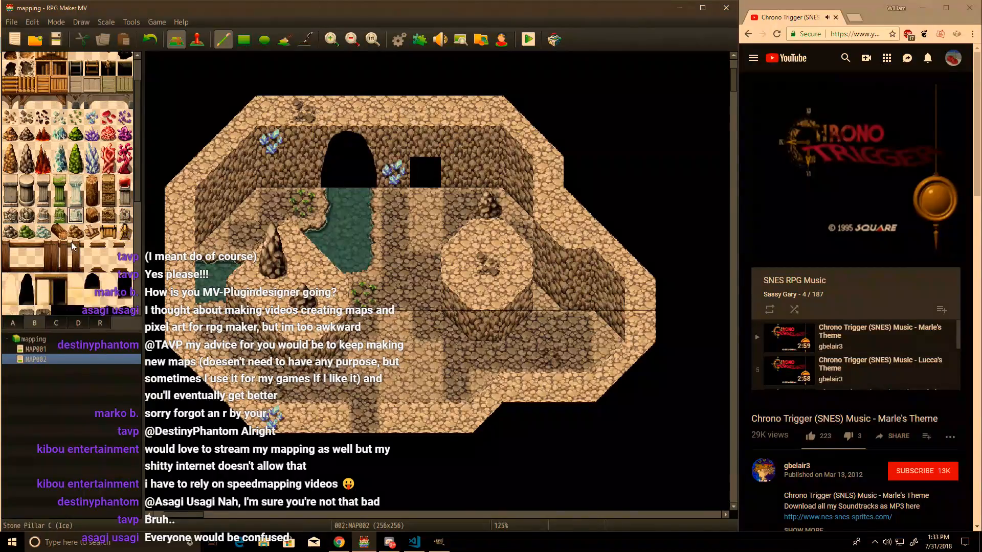
click(27, 158)
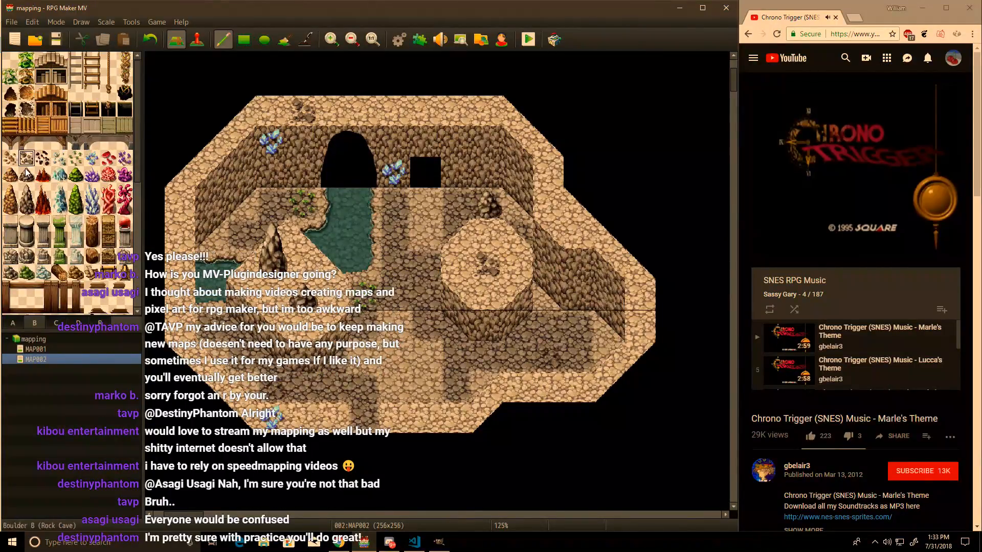
click(27, 199)
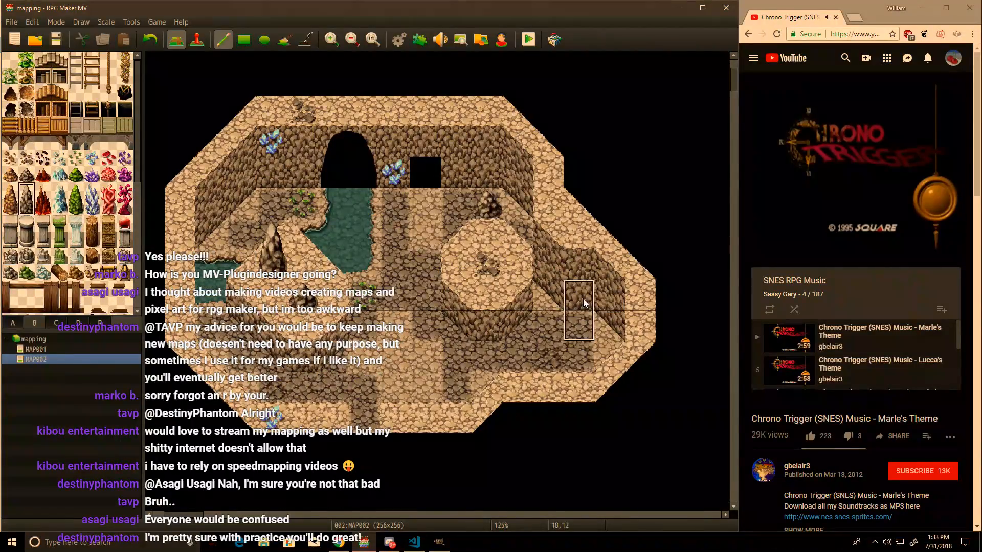
click(579, 330)
click(550, 313)
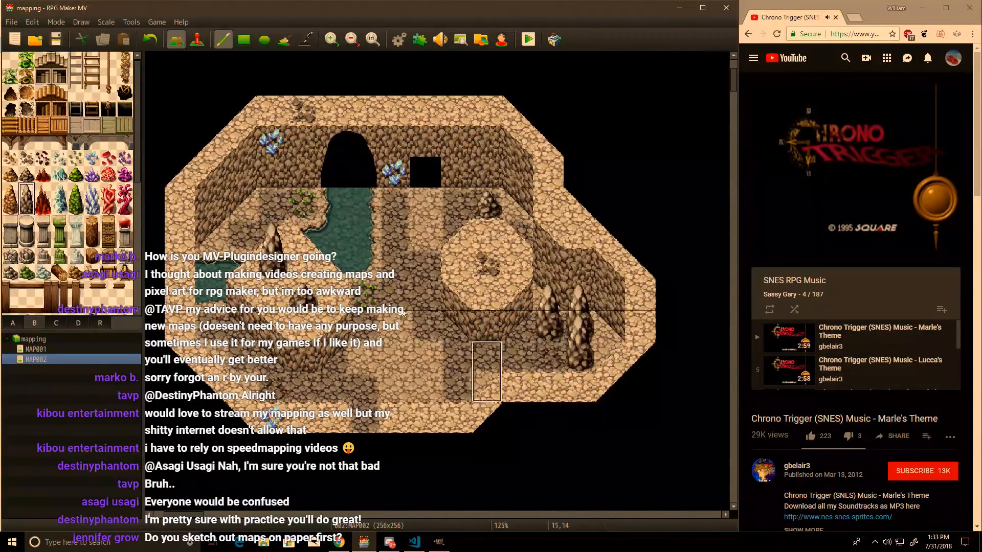
Step: Place small stalagmite tips along the lower edge of the cave floor, near the tall stalagmites and closer to the room's middle
click(27, 192)
click(526, 353)
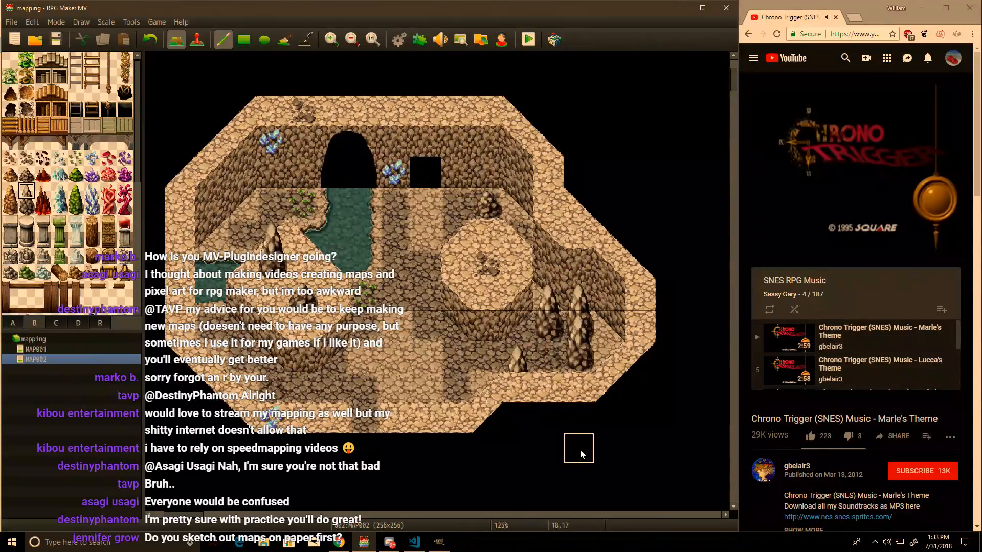
click(425, 389)
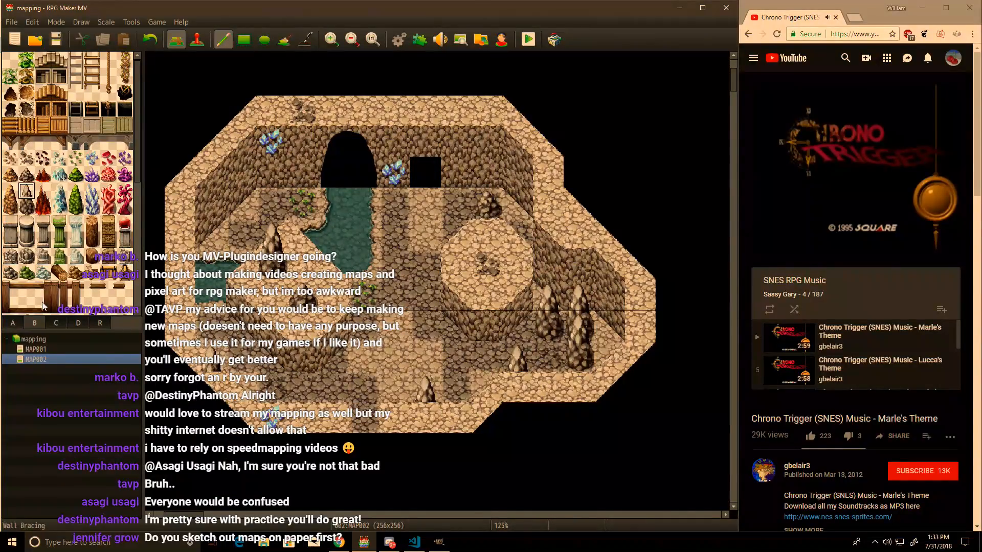
Step: Try a tall rock stalagmite between the two small ones on the lower cave floor and undo it
click(72, 323)
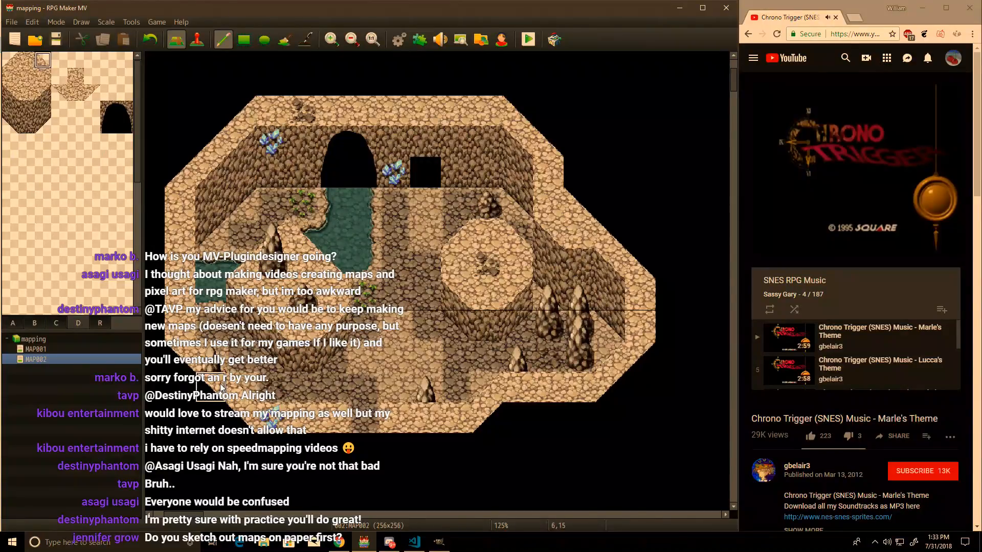
click(39, 323)
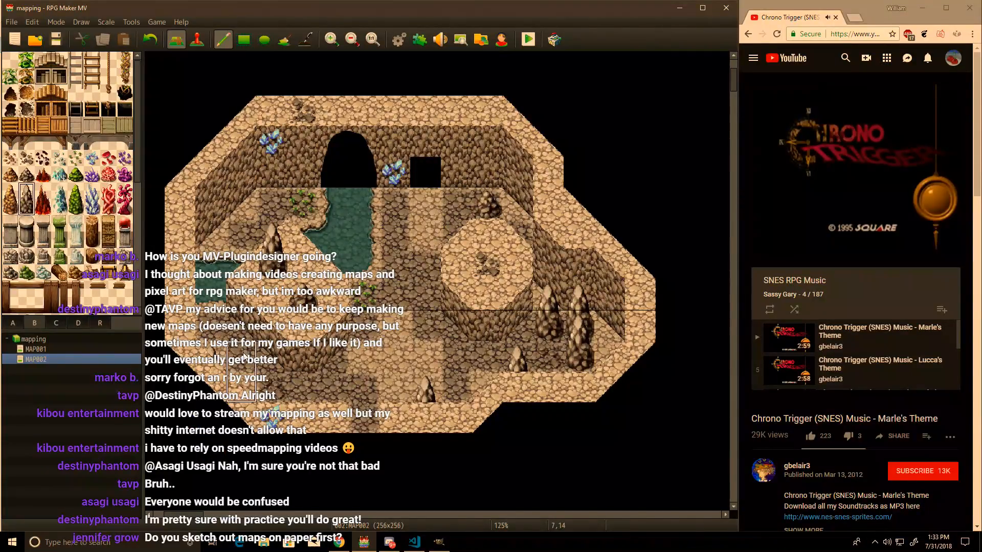
click(486, 358)
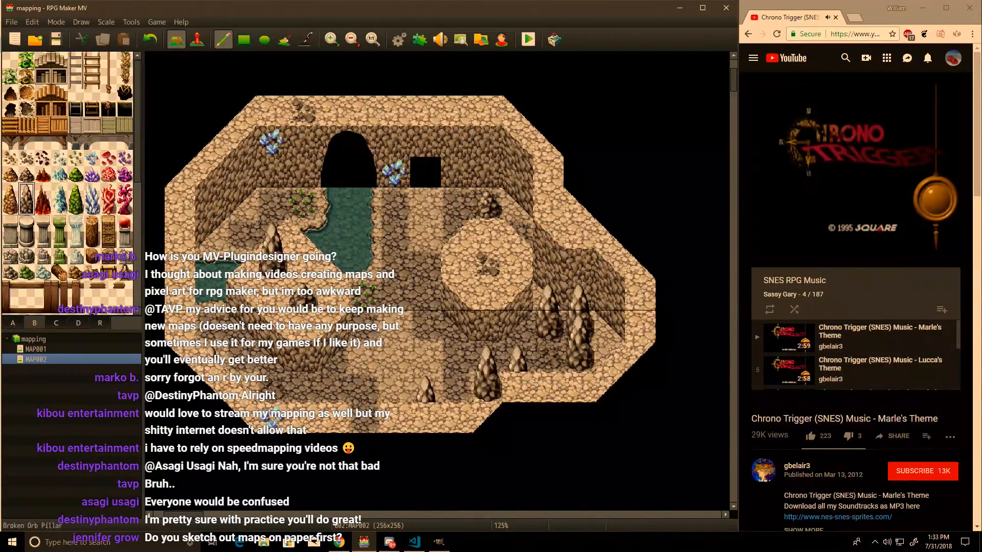
key(ctrl+z)
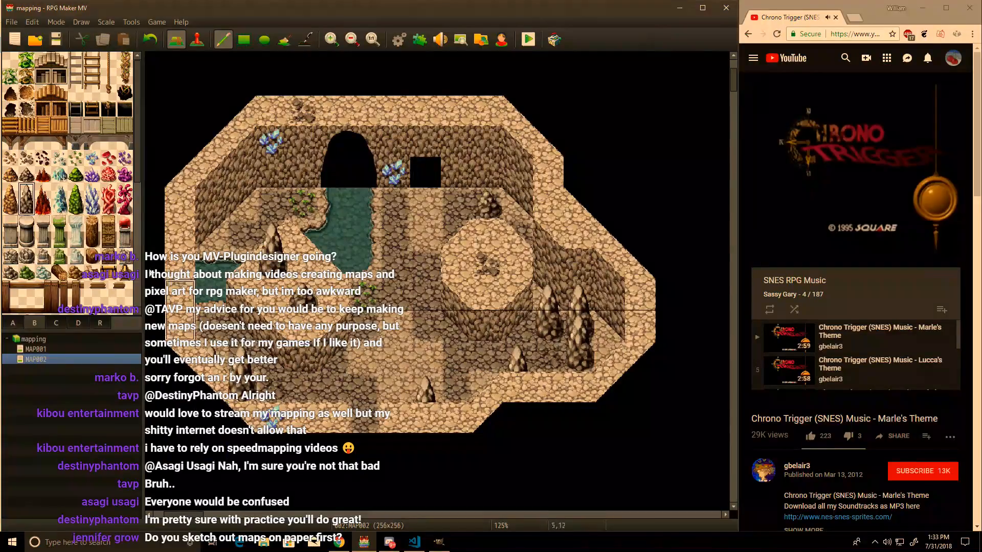
Step: Examine the decorated cave room at several zoom levels
click(78, 322)
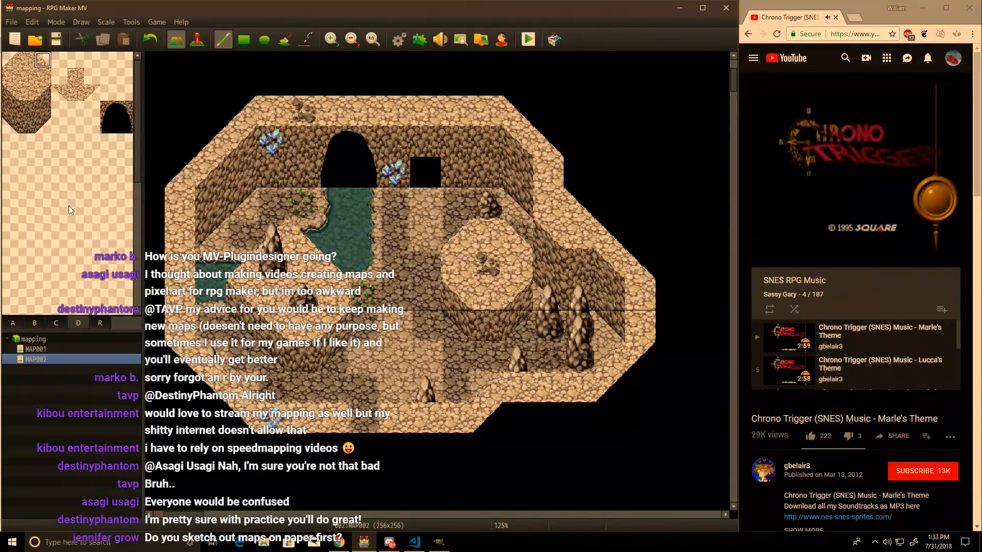
click(39, 125)
ctrl+scroll(384, 377, down, 3)
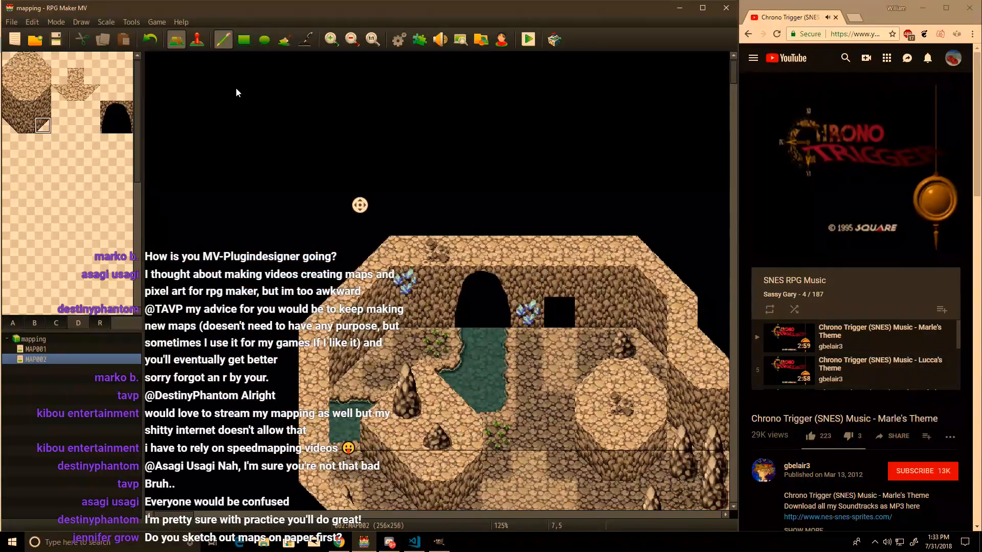
ctrl+scroll(384, 376, down, 5)
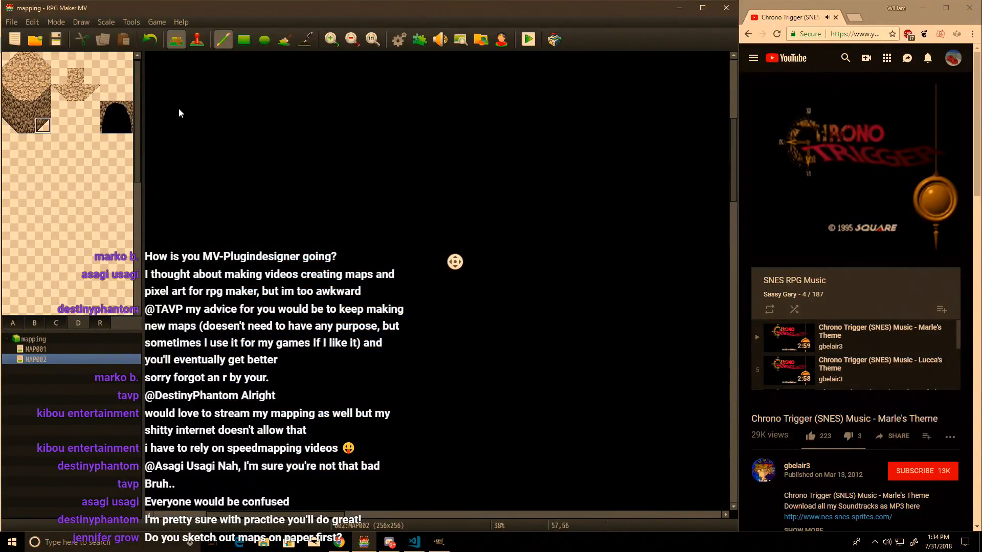
ctrl+scroll(180, 109, up, 4)
ctrl+scroll(191, 90, up, 3)
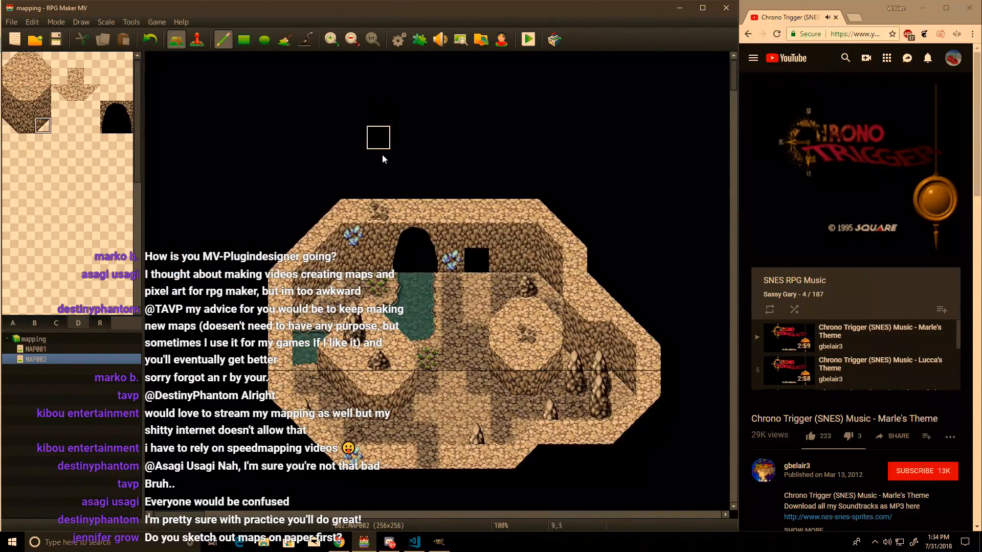
ctrl+scroll(379, 145, up, 2)
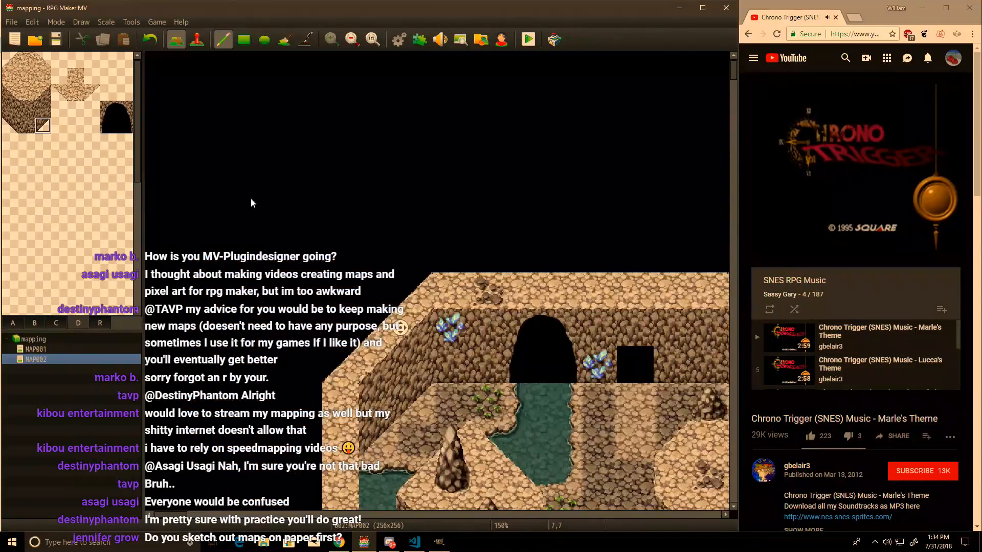
scroll(282, 220, down, 5)
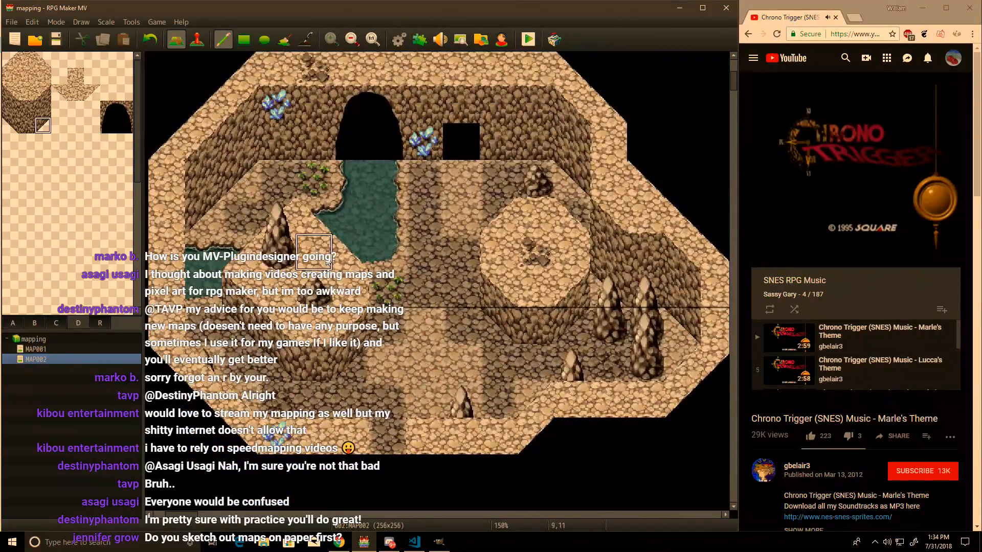
ctrl+scroll(328, 262, down, 2)
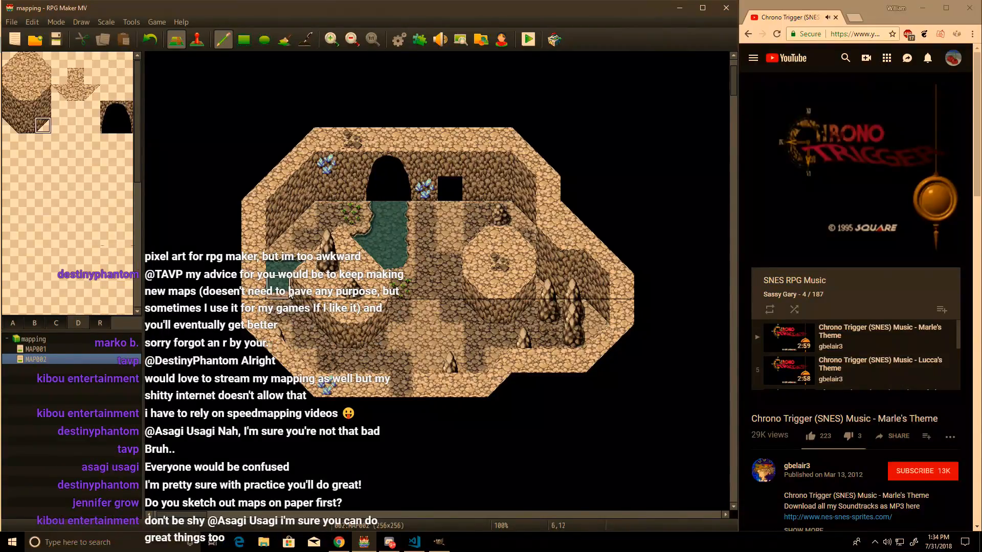
Step: Try the first half of the wide arched cave opening over the square doorway and undo it
click(110, 115)
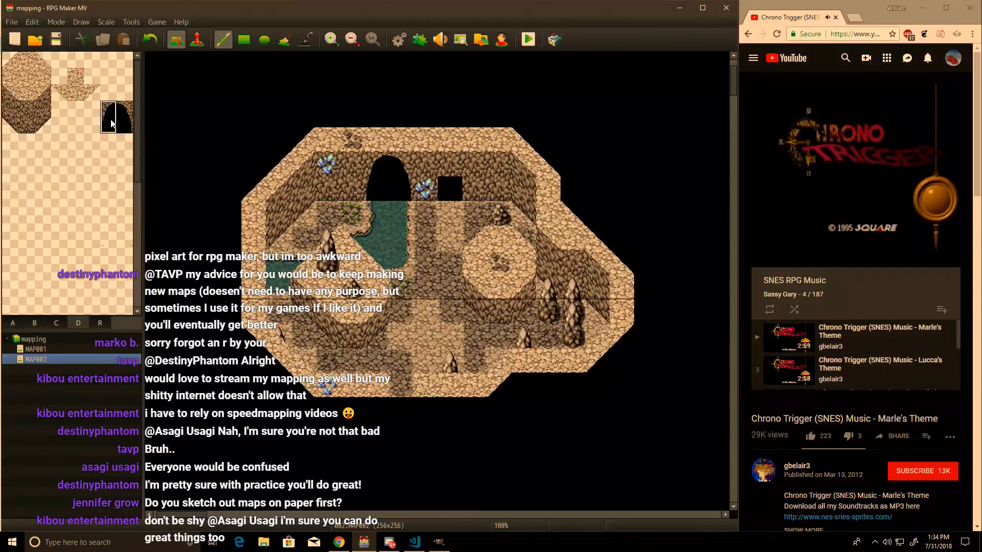
click(450, 165)
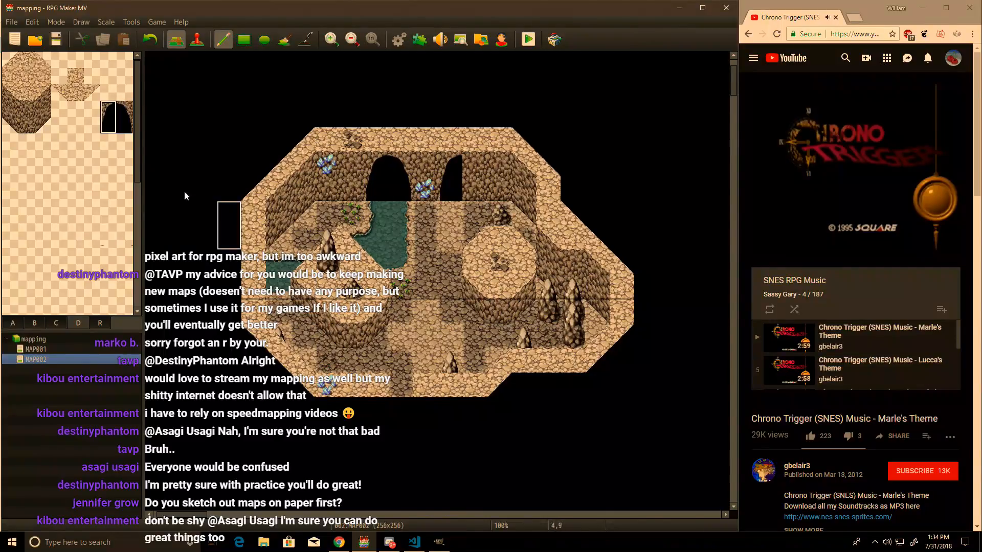
click(126, 114)
key(ctrl+z)
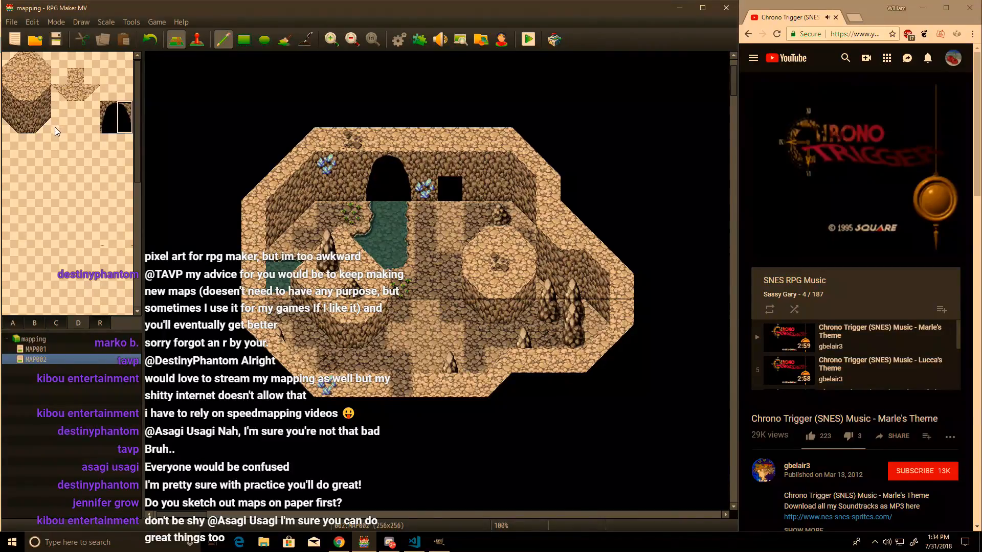
Step: Replace the square doorway in the back wall with a narrow, two-tile-high arched entrance
click(42, 321)
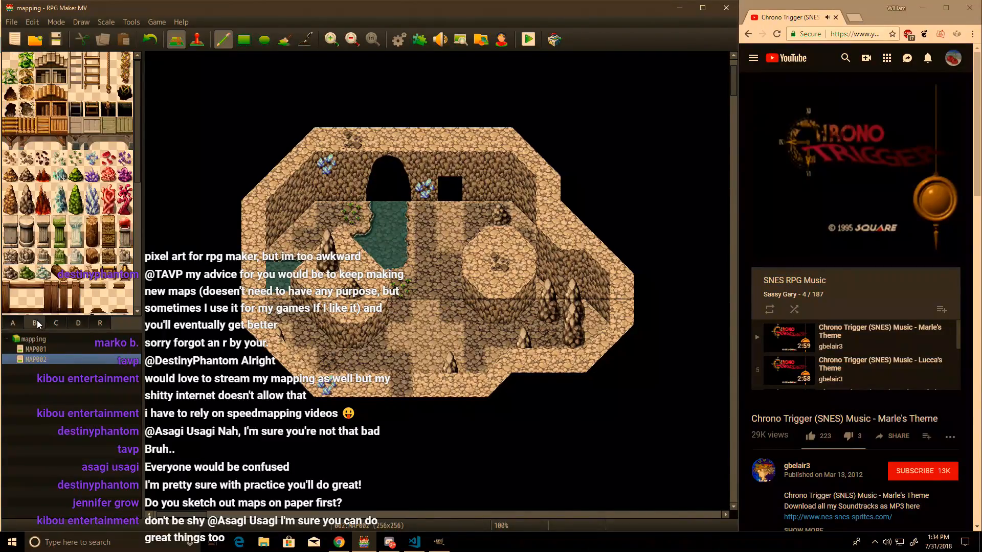
click(449, 188)
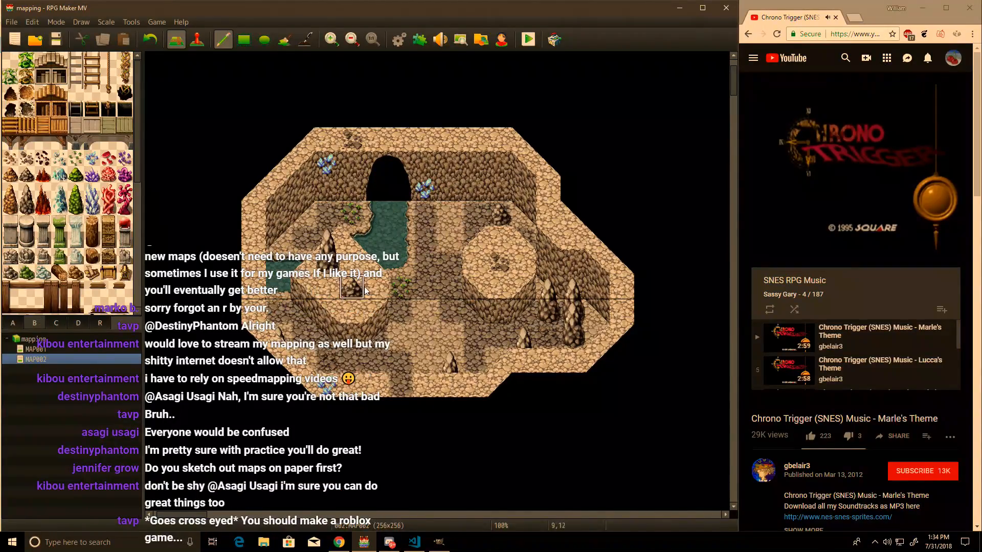
click(35, 275)
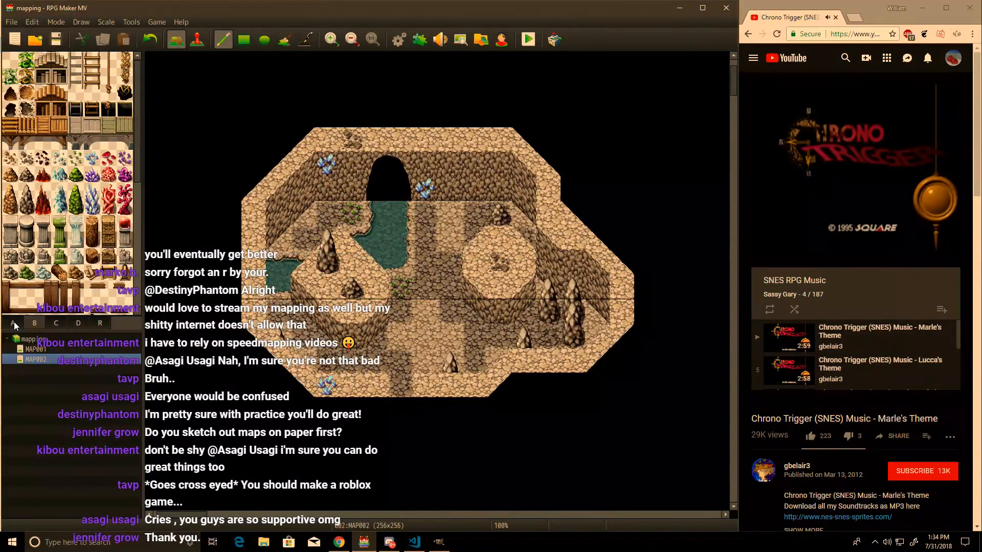
click(56, 322)
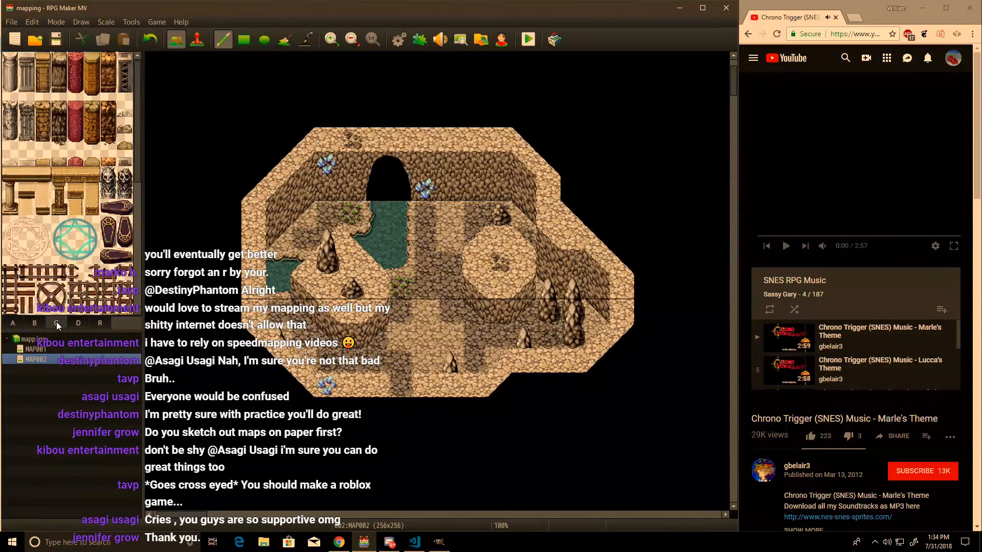
click(78, 323)
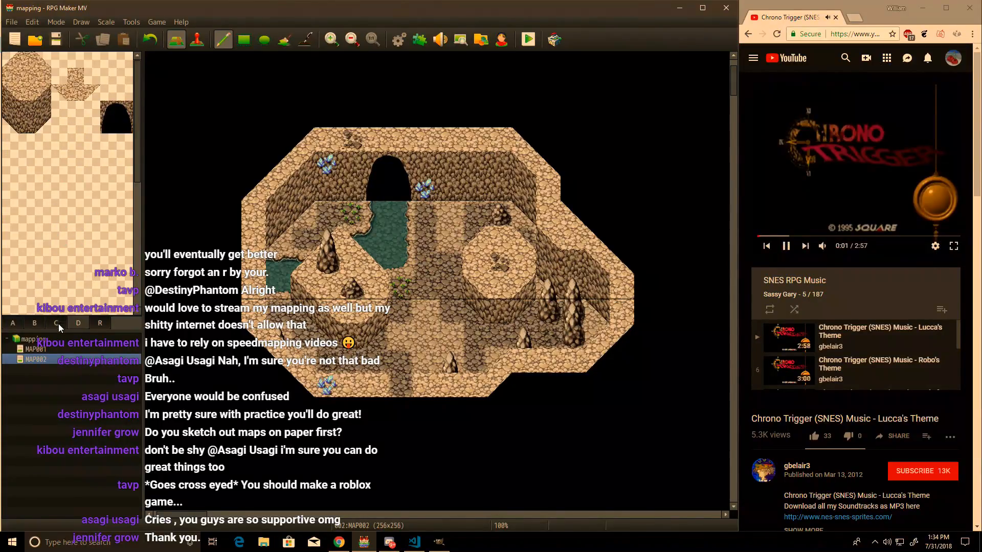
click(35, 323)
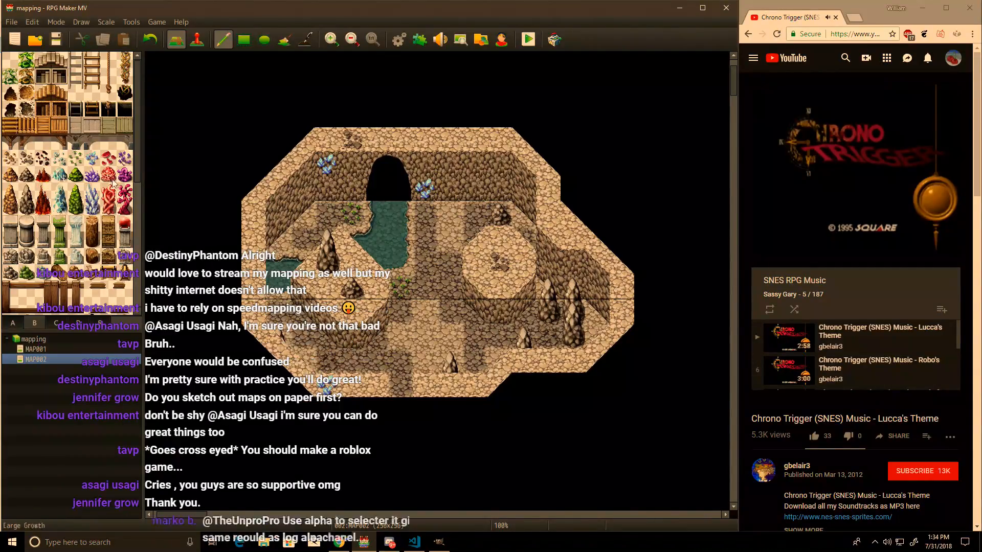
scroll(94, 205, down, 3)
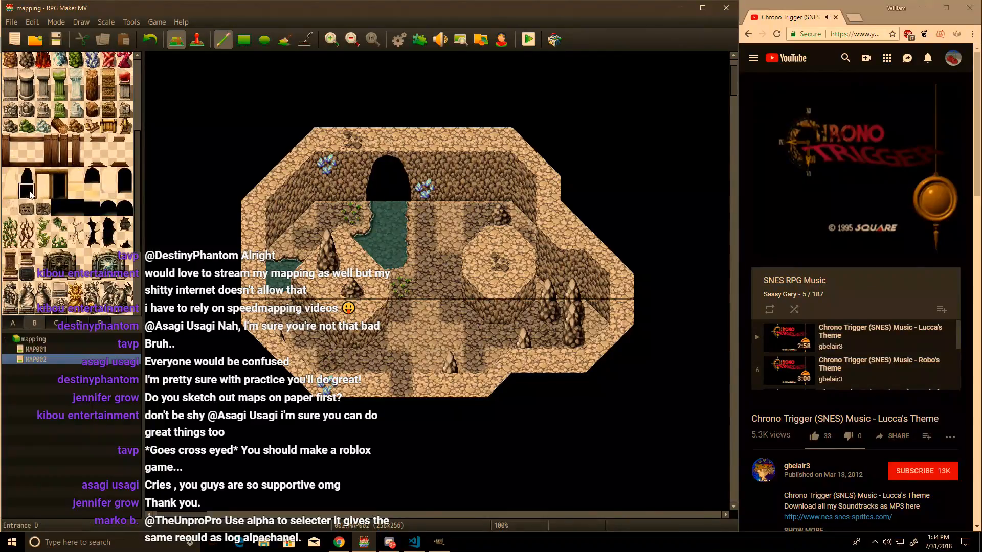
click(31, 193)
click(448, 168)
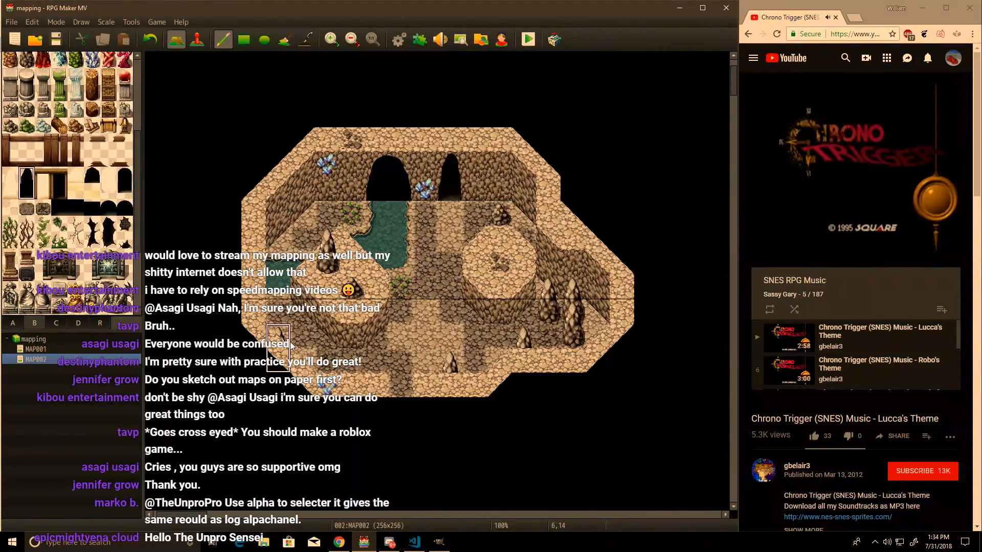
click(23, 324)
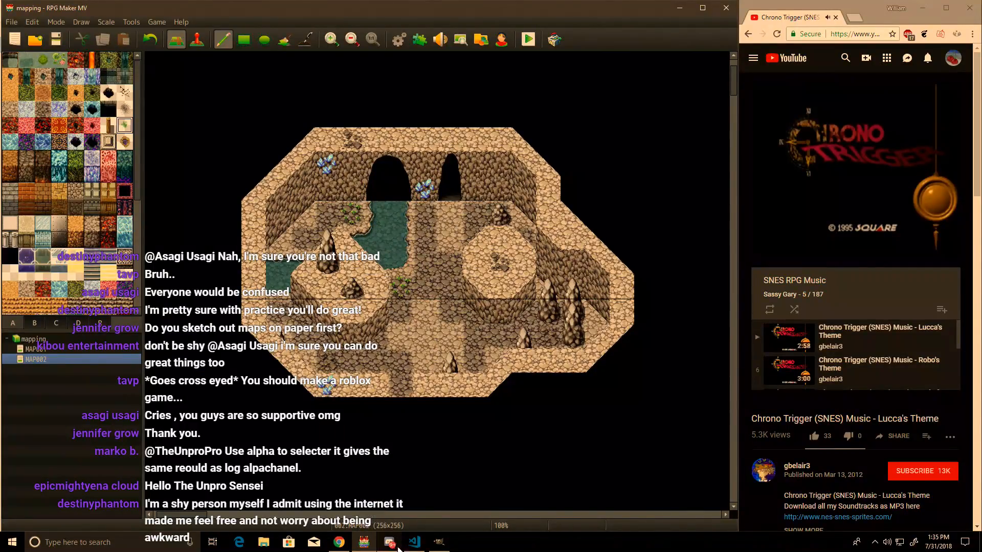
Step: Switch to GIMP and examine the diagonal wall and ceiling tiles, comparing them with the cave map in RPG Maker MV
click(447, 547)
middle_drag(633, 349, 505, 422)
ctrl+scroll(505, 422, up, 3)
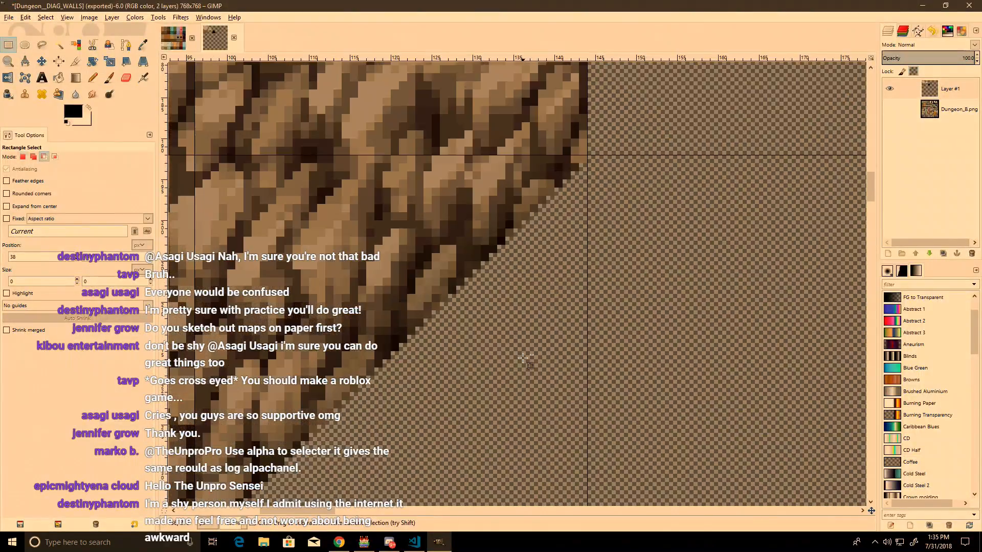
scroll(441, 304, up, 3)
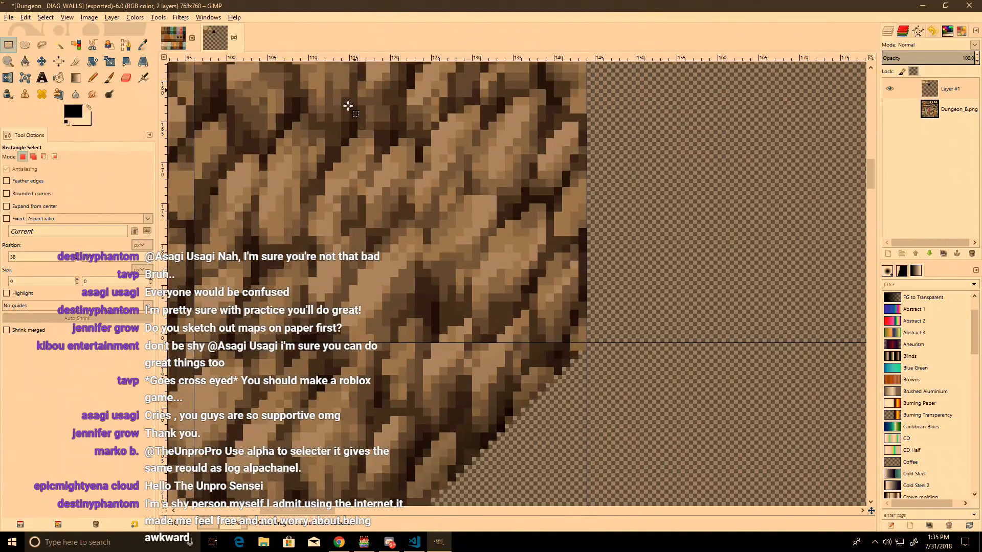
ctrl+scroll(462, 429, down, 2)
ctrl+scroll(454, 409, up, 2)
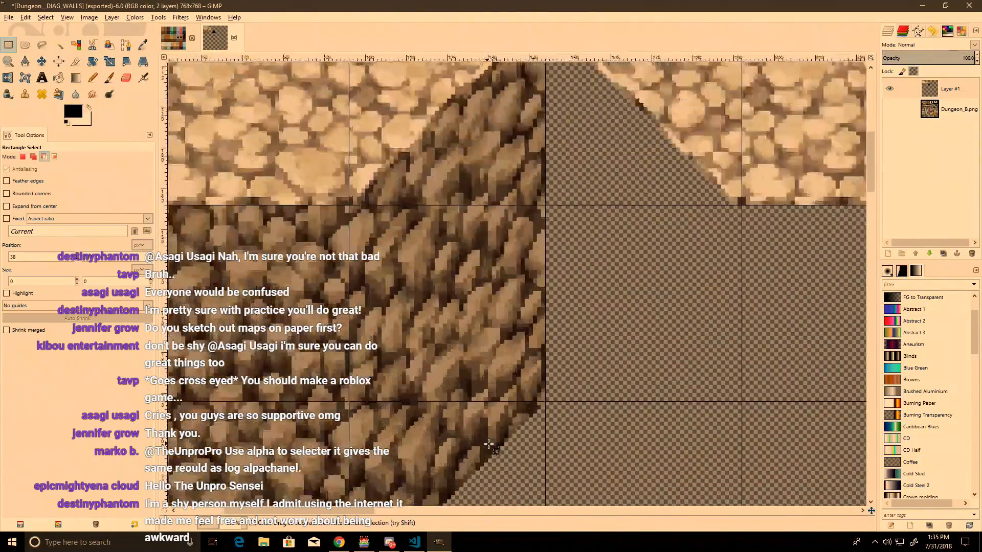
key(alt+Tab)
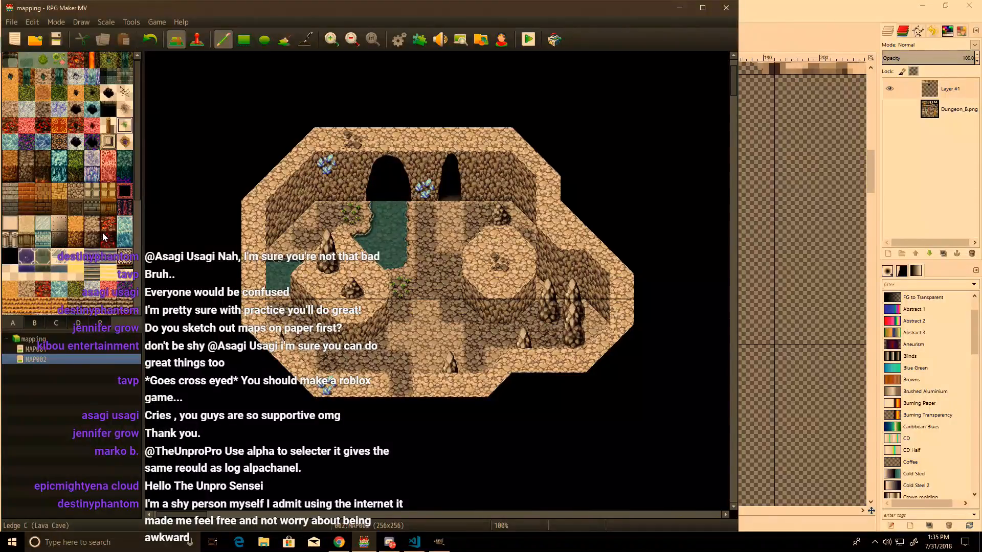
key(alt+Tab)
ctrl+scroll(358, 290, down, 3)
ctrl+scroll(358, 290, up, 1)
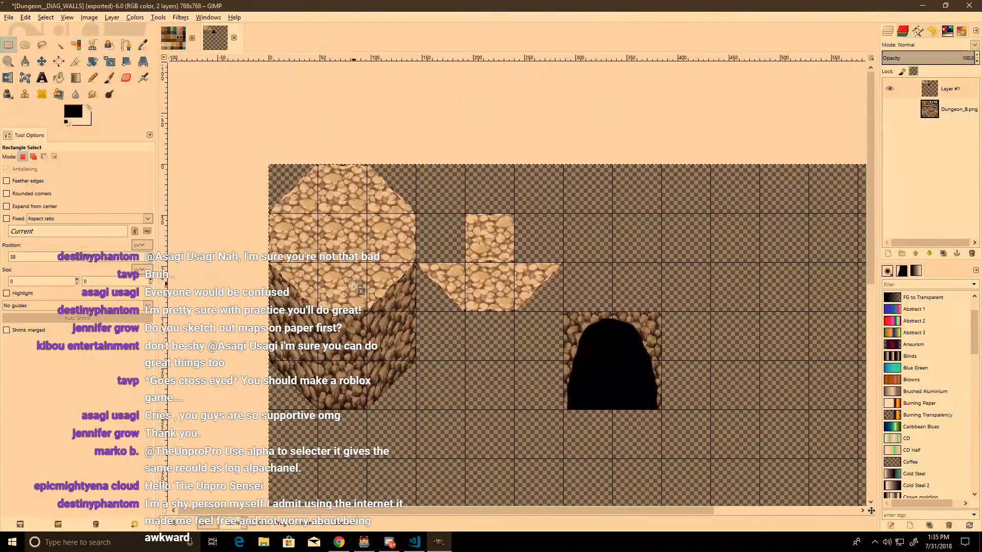
Step: Copy a 48 × 48 px section of the pale turquoise ice ceiling texture from the Dungeon_A4 tileset image
click(172, 38)
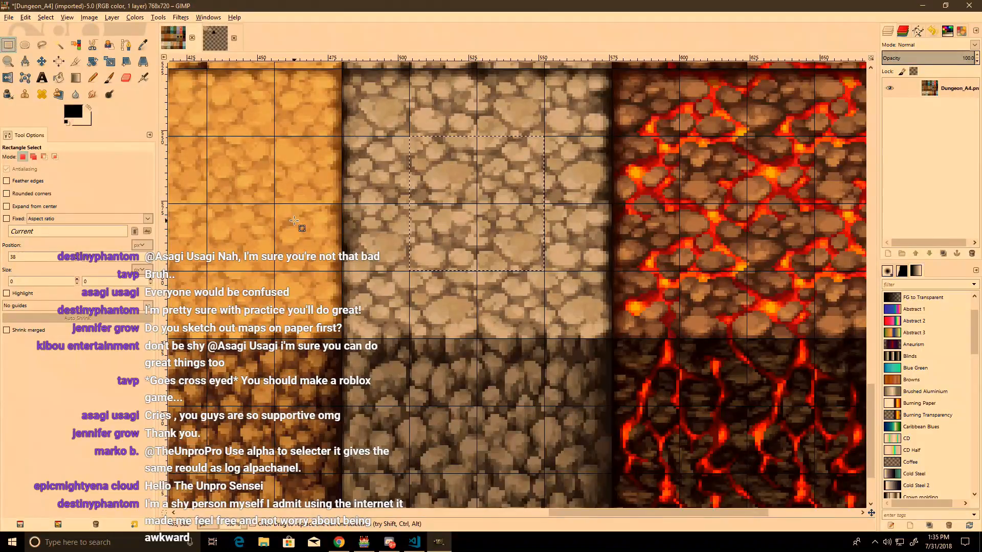
ctrl+scroll(294, 221, down, 2)
click(313, 223)
middle_drag(501, 250, 398, 347)
middle_drag(456, 282, 313, 302)
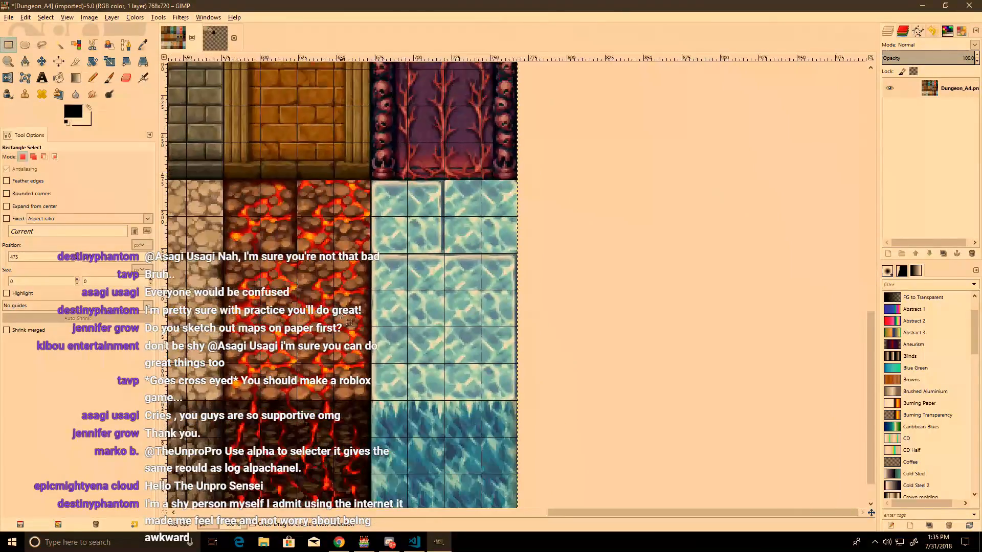
ctrl+scroll(432, 300, up, 4)
drag(601, 391, 342, 127)
key(ctrl+c)
click(222, 46)
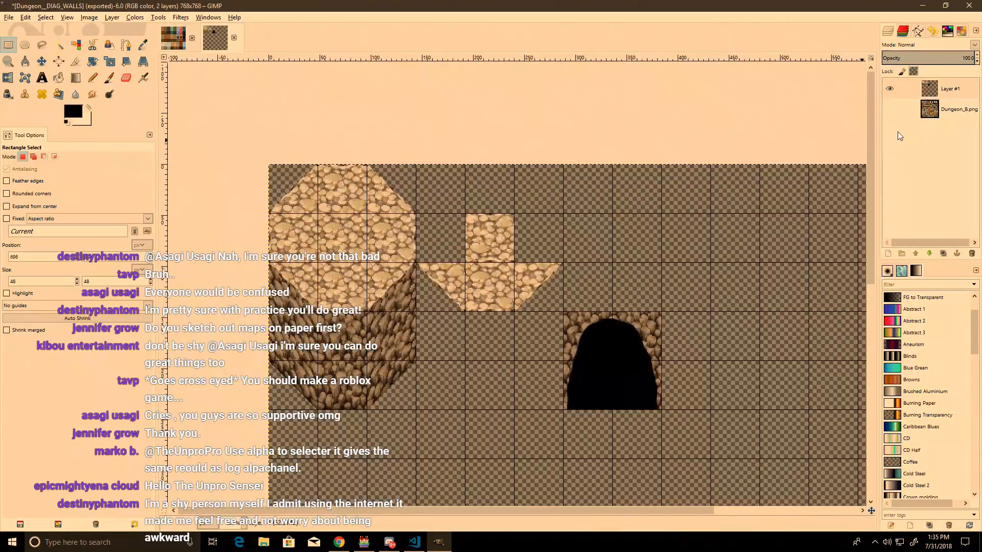
Step: Add a new layer to the diagonal walls image and bucket-fill it with the Clipboard pattern at 100% opacity
click(887, 253)
key(Return)
click(59, 77)
click(21, 213)
click(511, 249)
key(ctrl+z)
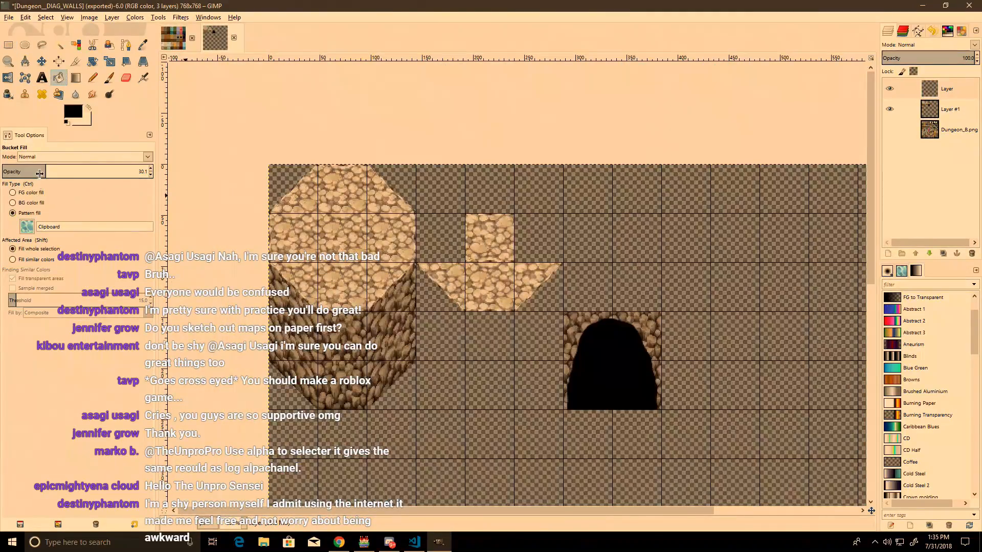
drag(34, 171, 152, 172)
click(633, 189)
Step: Blend the ice pattern layer over the diagonal wall tiles using Multiply mode
click(931, 49)
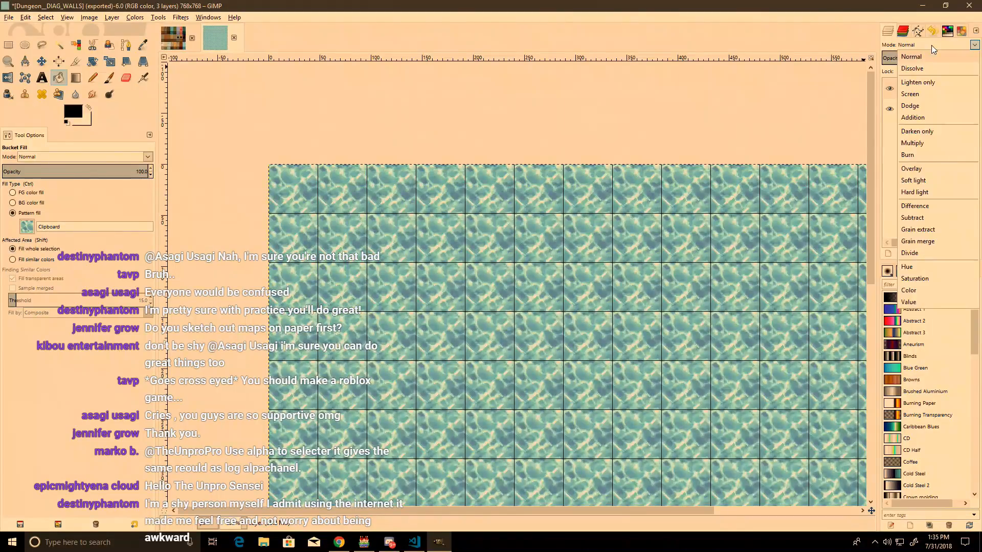
click(931, 45)
scroll(931, 45, down, 3)
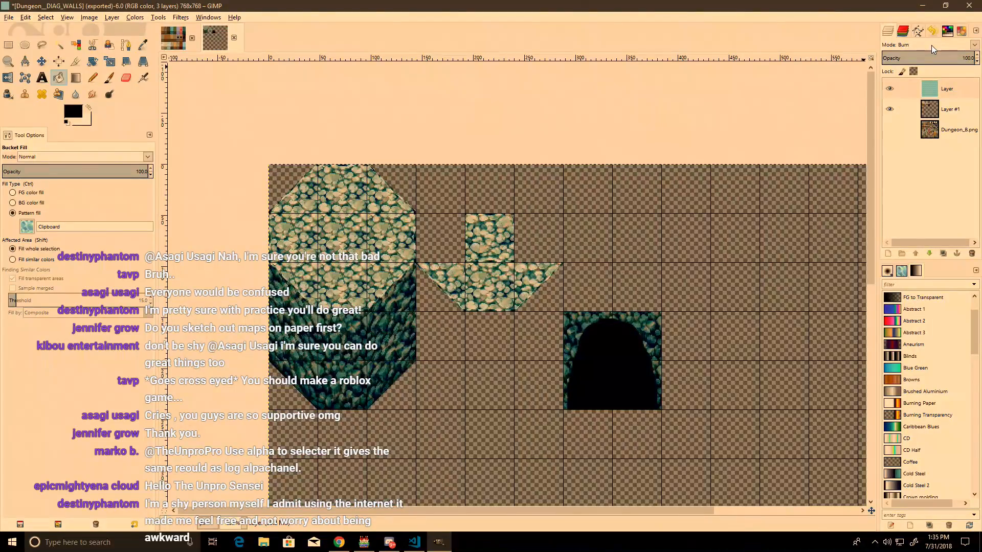
ctrl+scroll(415, 225, up, 4)
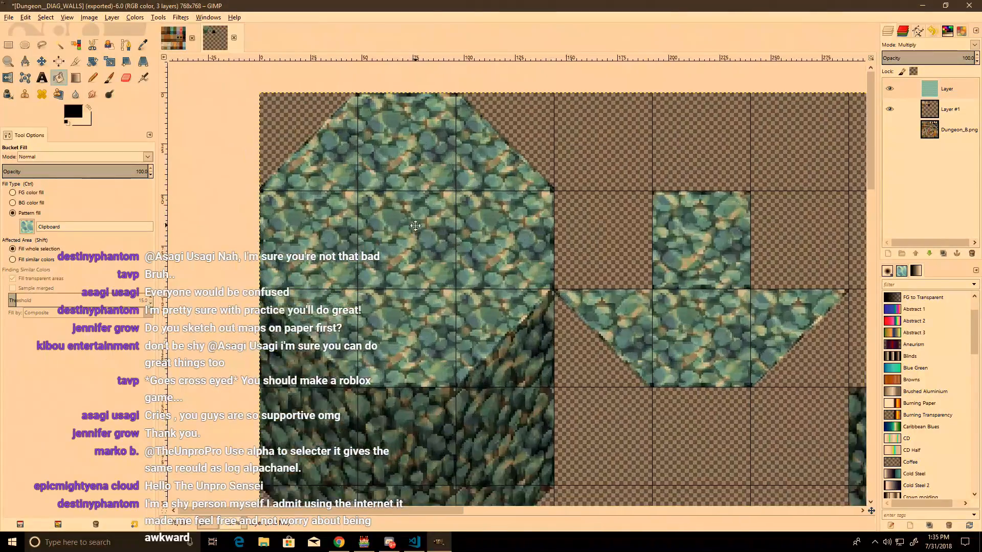
scroll(416, 226, down, 1)
Step: Shift the pattern layer's hue by -123 with Hue-Saturation for a mossy yellow-green tint
click(135, 17)
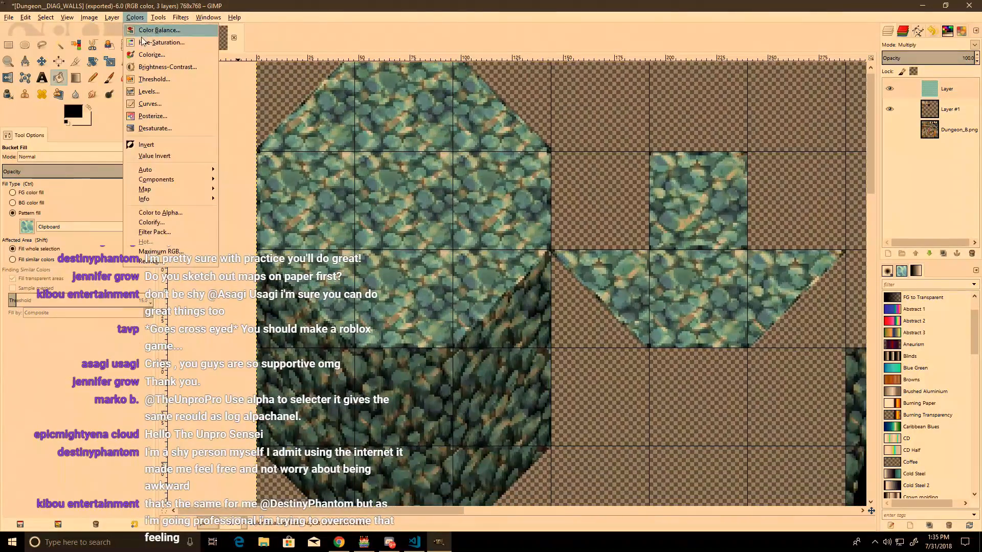
click(148, 56)
drag(159, 196, 119, 196)
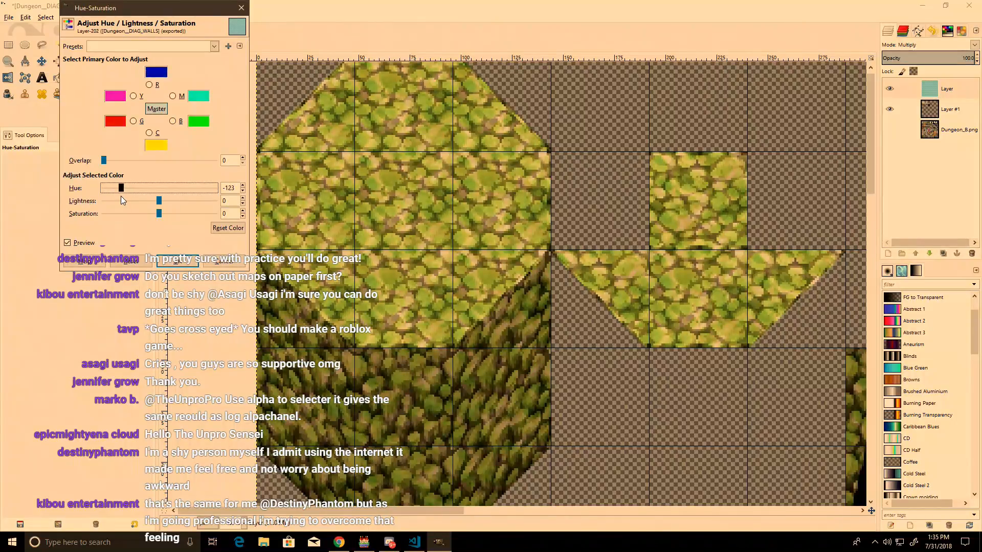
click(177, 260)
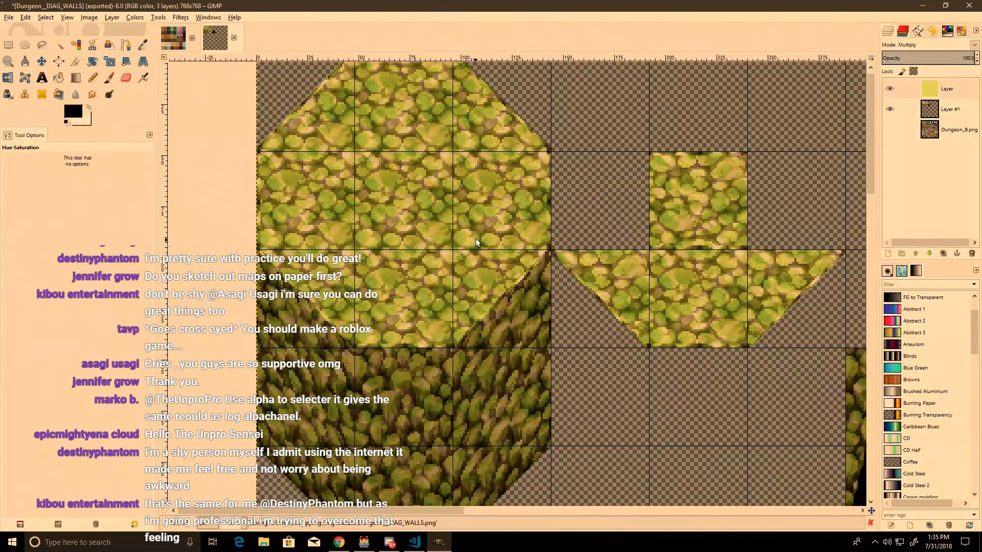
Step: Export the tinted Dungeon__DIAG_WALLS.png and reload MAP002 in RPG Maker MV to check the new wall color
key(ctrl+e)
key(alt+Tab)
click(37, 350)
click(37, 360)
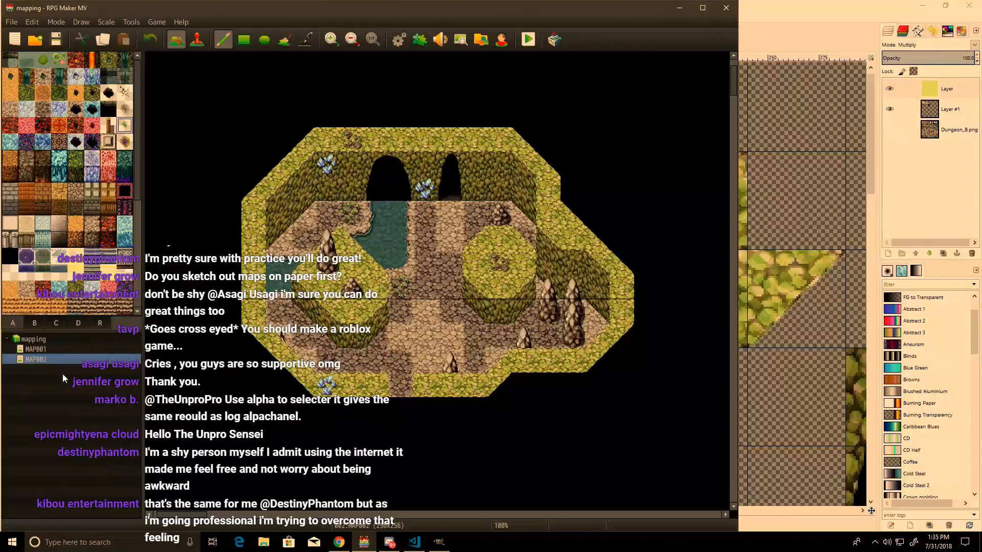
key(alt+Tab)
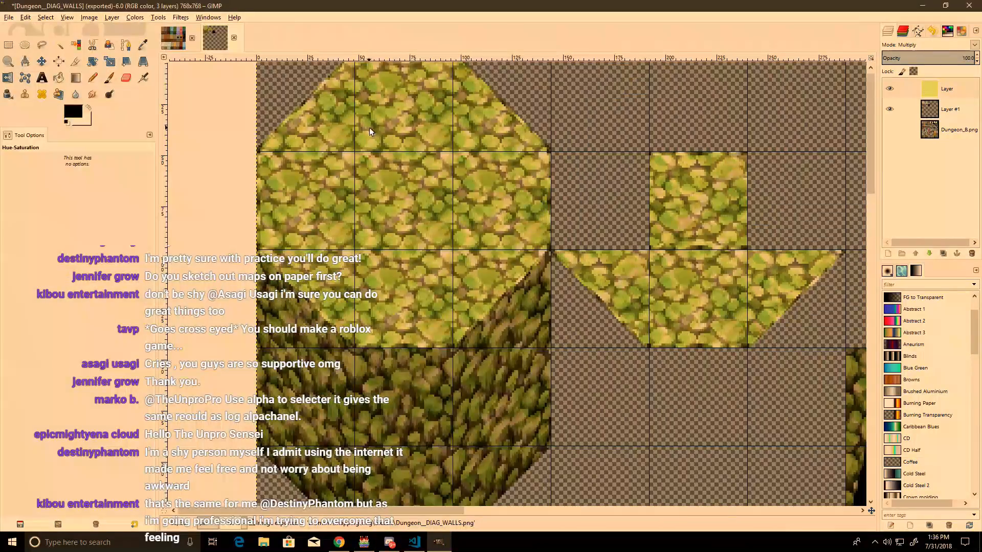
key(alt+Tab)
key(alt+Tab)
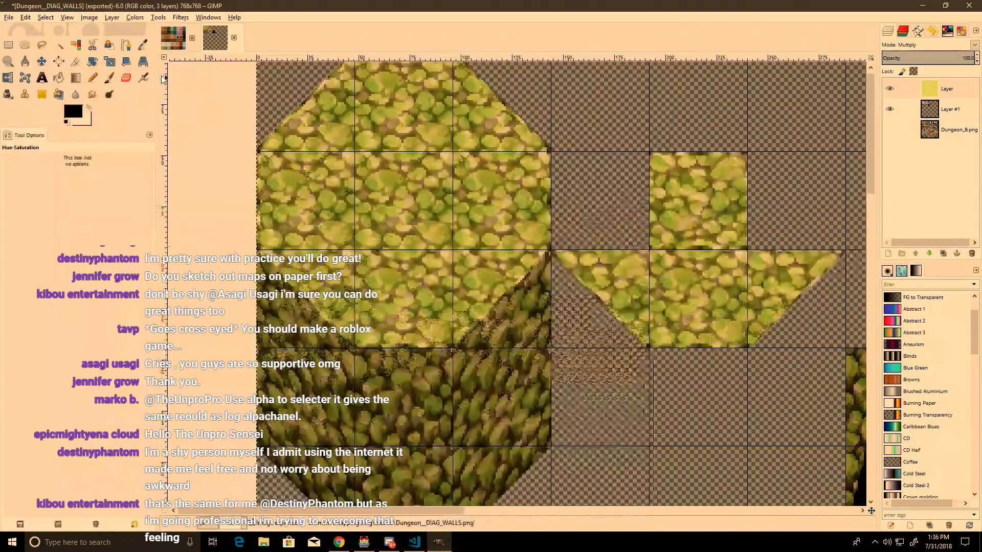
Step: Copy the yellow-green pattern layer and paste it onto a new layer in the Dungeon_A4 image
click(938, 89)
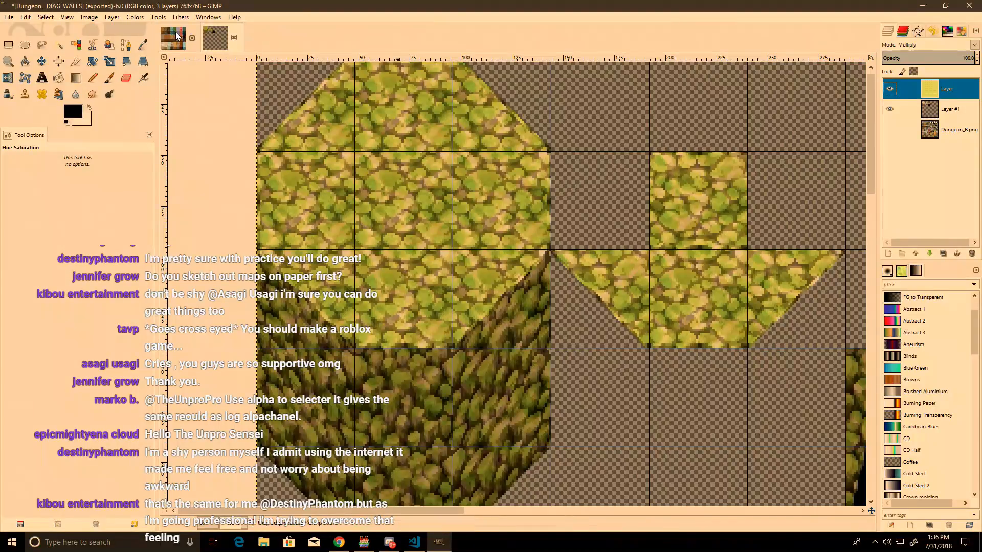
click(176, 35)
click(8, 44)
key(shift+ctrl+j)
click(412, 225)
click(888, 253)
key(Return)
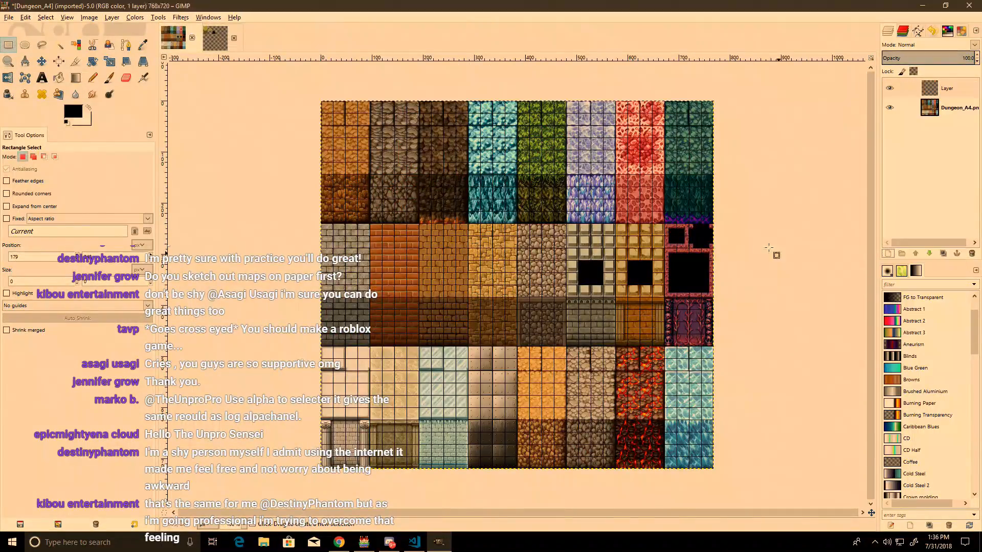
key(ctrl+semicolon)
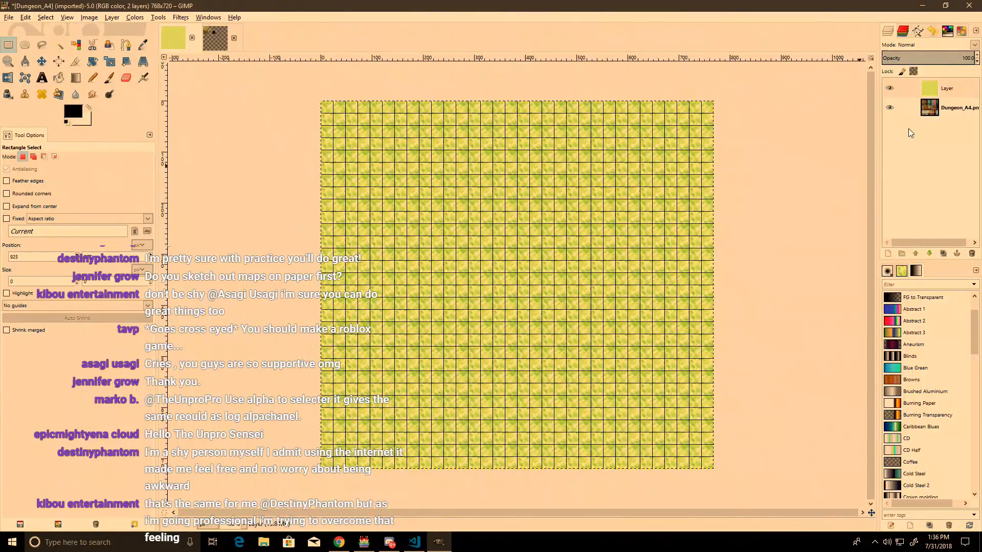
Step: Set the pasted pattern layer in Dungeon_A4 to Multiply mode so it tints the tileset
click(923, 47)
click(919, 58)
click(222, 42)
click(188, 46)
click(934, 45)
click(912, 144)
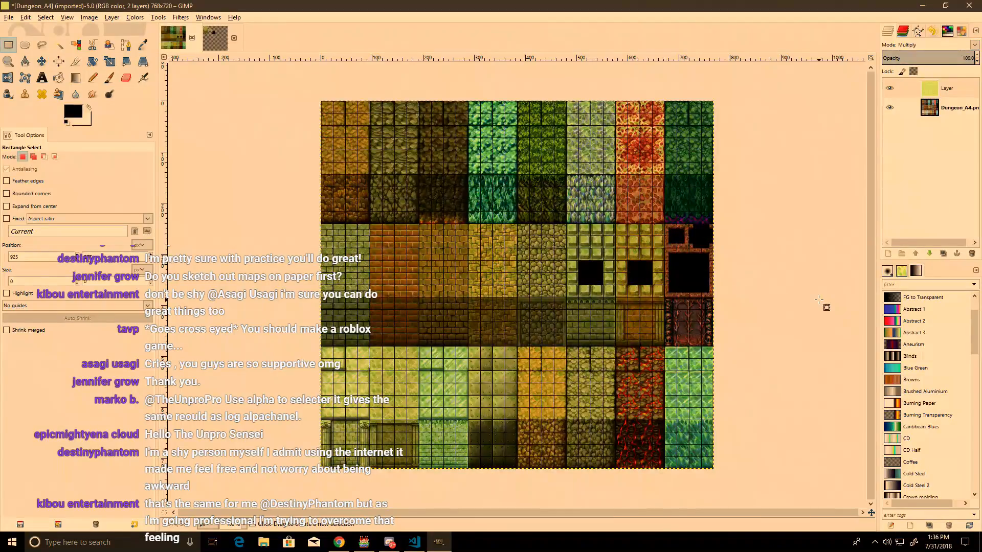
ctrl+scroll(514, 324, up, 1)
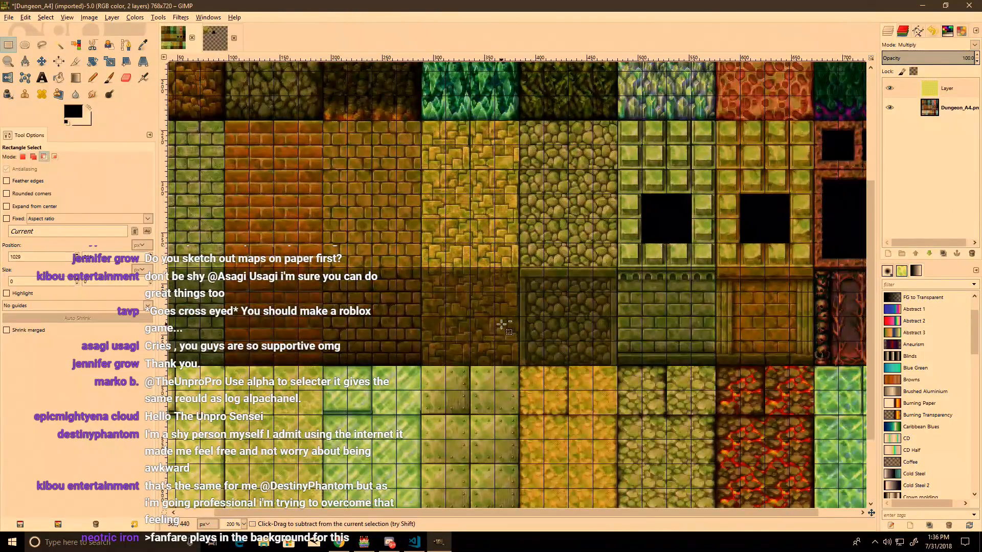
Step: Export the tinted tileset as Dungeon_A4.png in the tilesets folder, replacing the existing file
key(ctrl+shift+e)
click(674, 416)
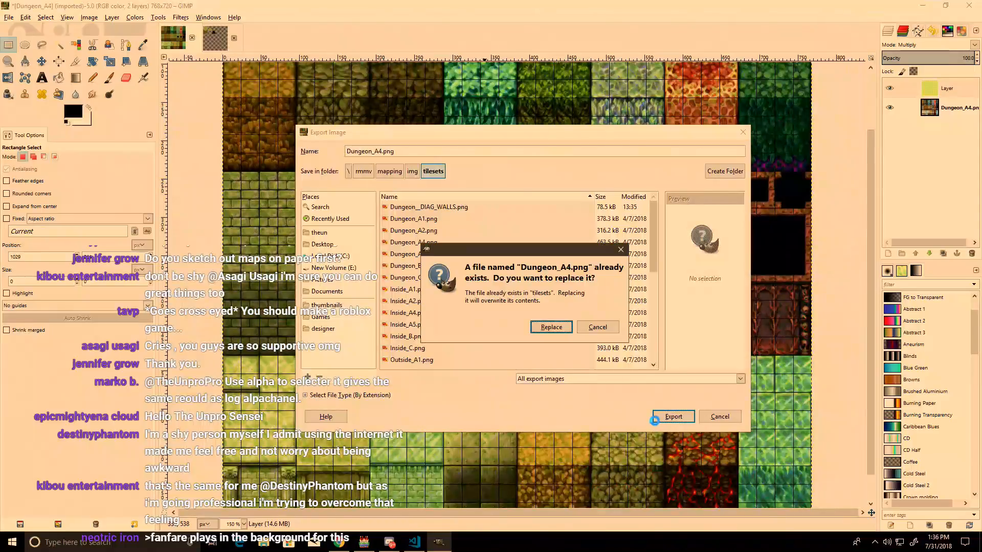
click(550, 327)
click(495, 367)
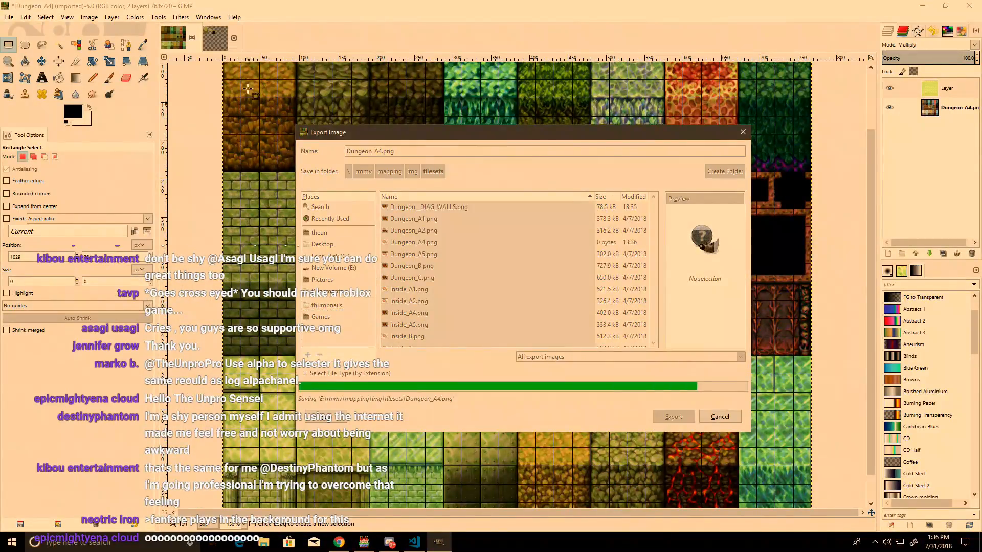
Step: Open Dungeon_A2.png from the project's tilesets folder
key(ctrl+o)
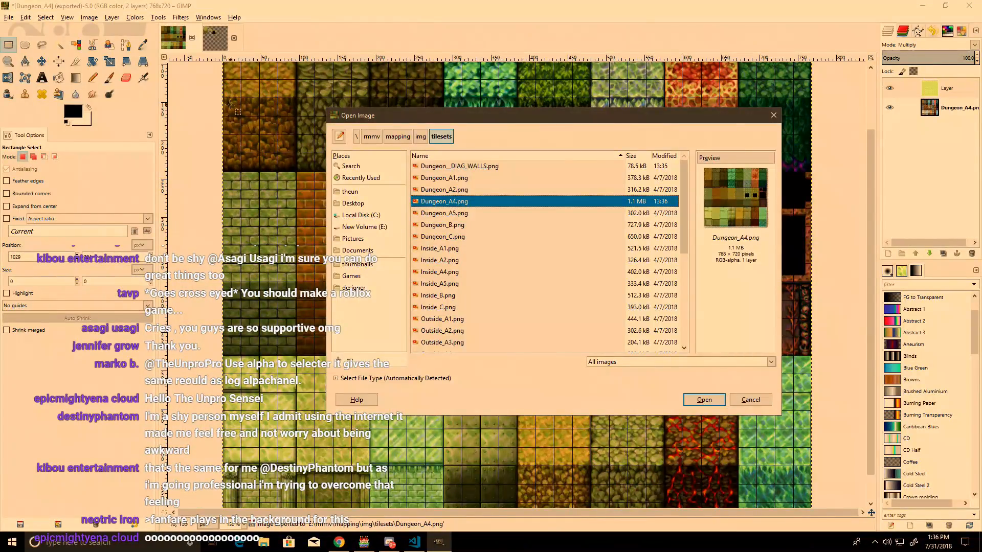
click(461, 213)
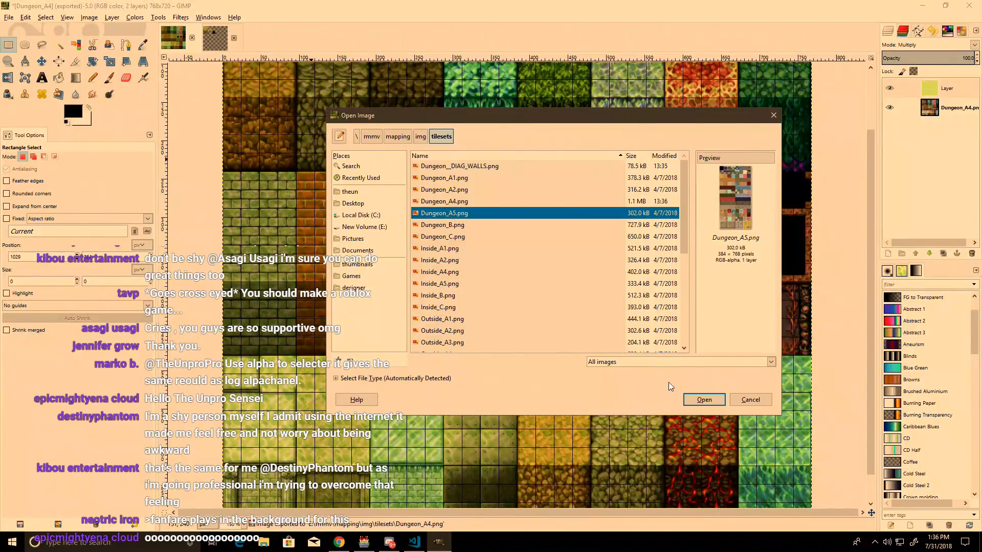
click(459, 190)
click(688, 398)
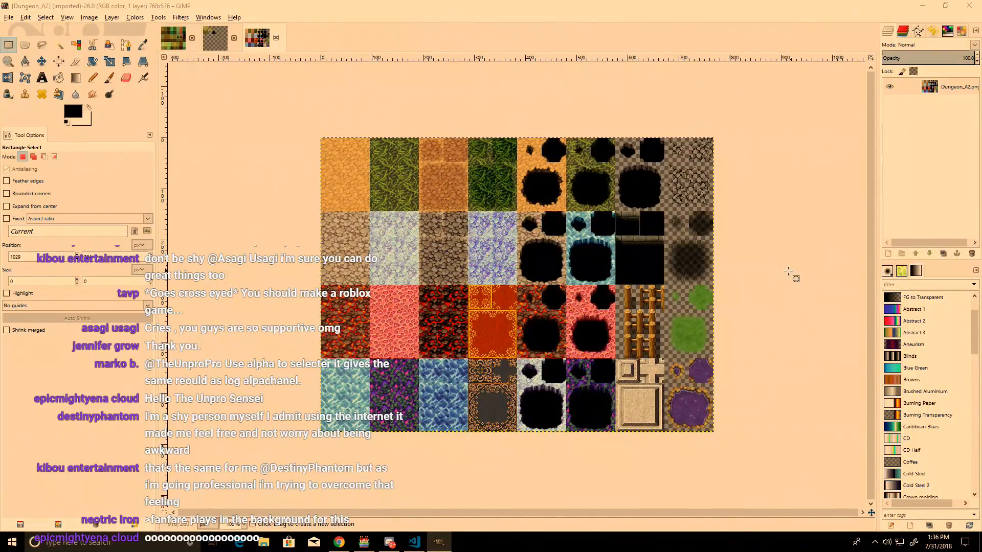
Step: Paste the yellow-green pattern onto a new 768 × 576 px layer in Dungeon_A2 and set it to Multiply mode
click(889, 253)
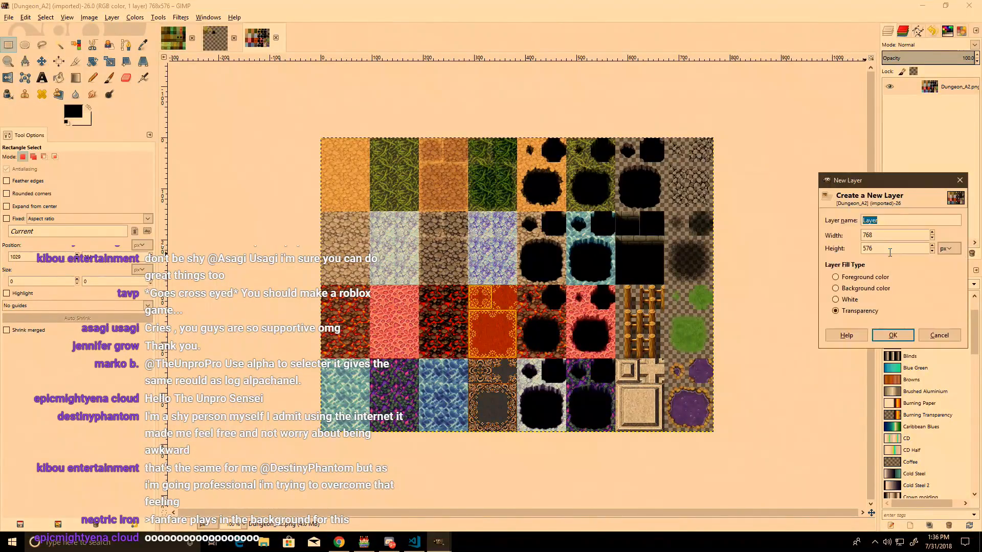
key(Return)
key(ctrl+v)
click(849, 233)
scroll(937, 47, down, 7)
scroll(938, 47, down, 2)
Step: Export over the existing Dungeon_A2.png and reload MAP002 in RPG Maker MV to check the tinted floor
key(ctrl+shift+e)
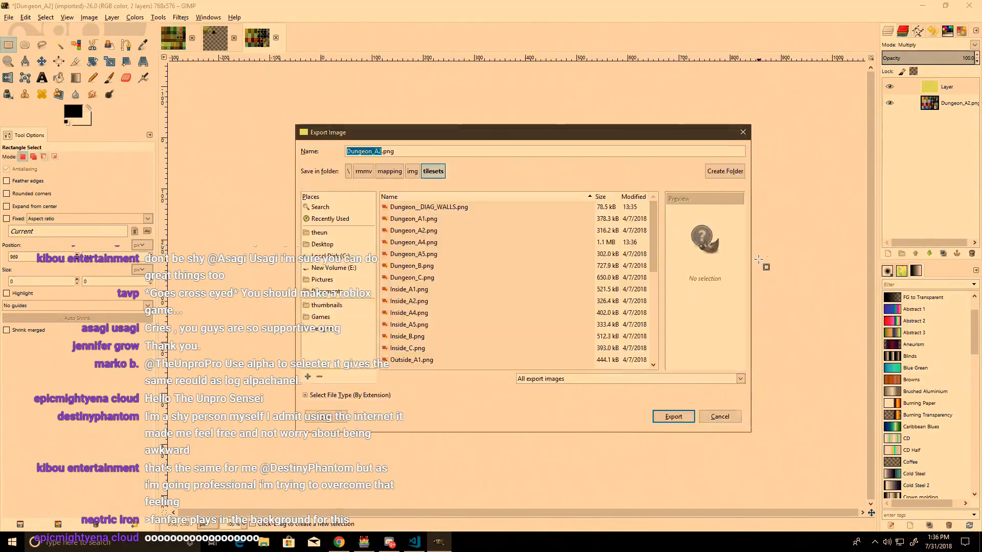
key(Return)
key(Escape)
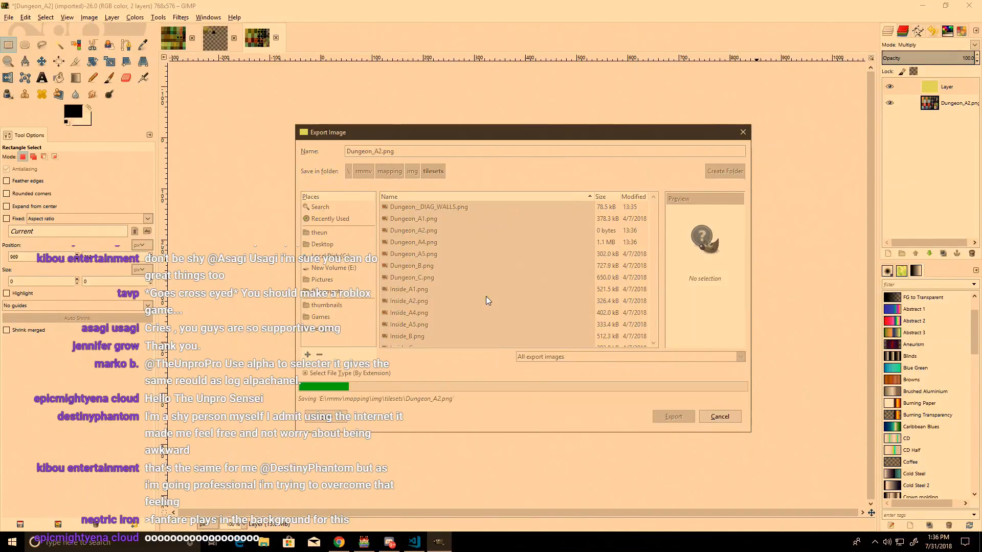
key(Return)
key(alt+Tab)
click(54, 362)
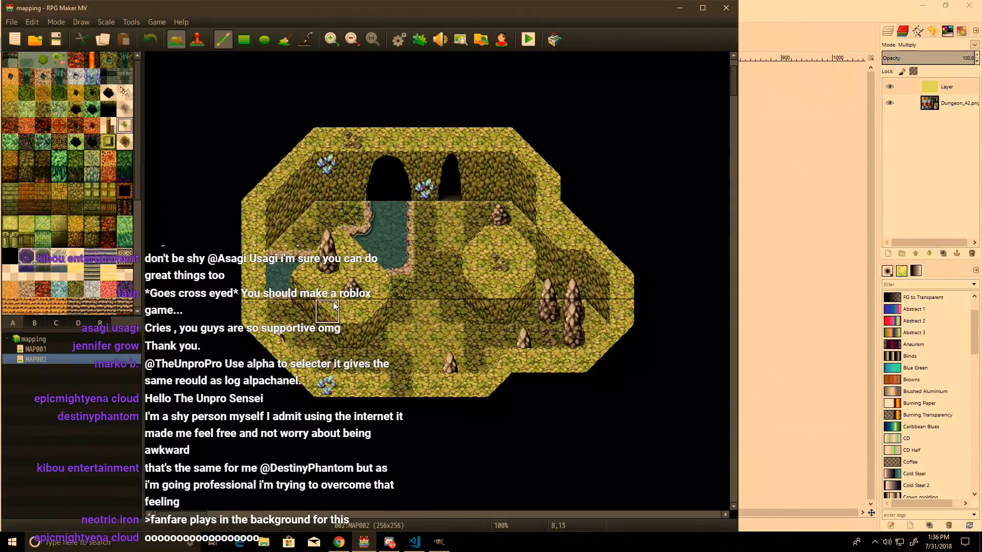
Step: Return to GIMP and strongly reduce the saturation of the Dungeon_A2 pattern layer with Hue-Saturation, comparing the preview
click(818, 34)
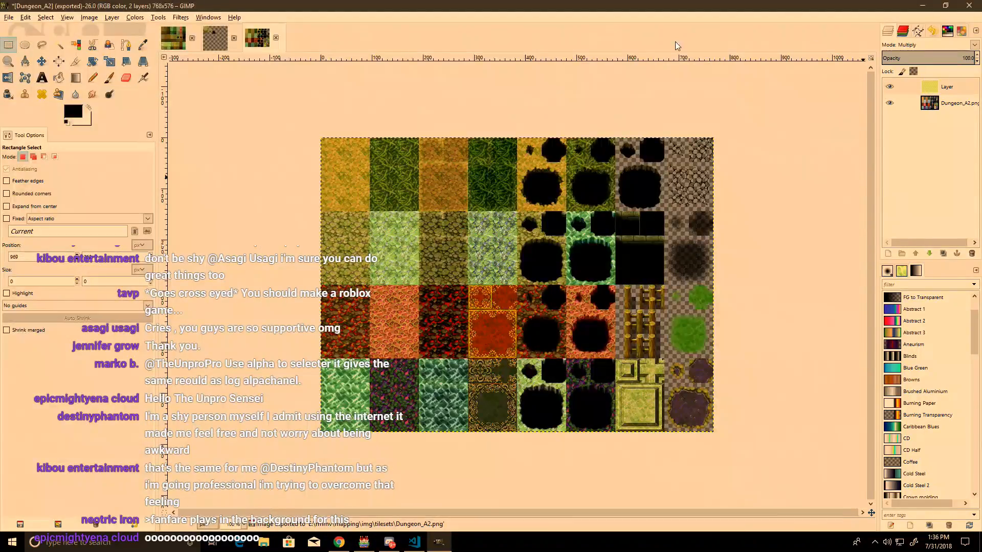
click(135, 17)
click(148, 64)
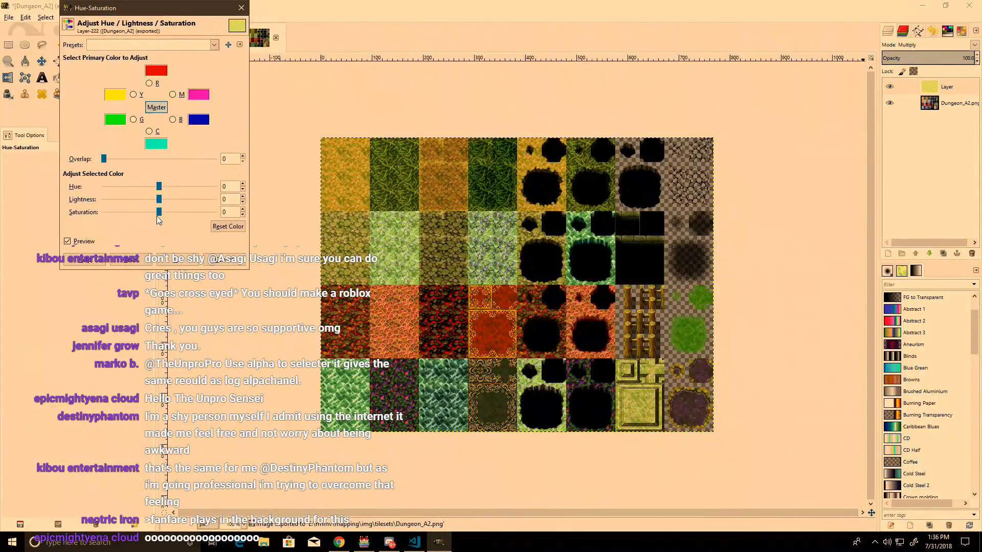
drag(126, 218, 110, 220)
click(79, 241)
click(79, 241)
click(178, 259)
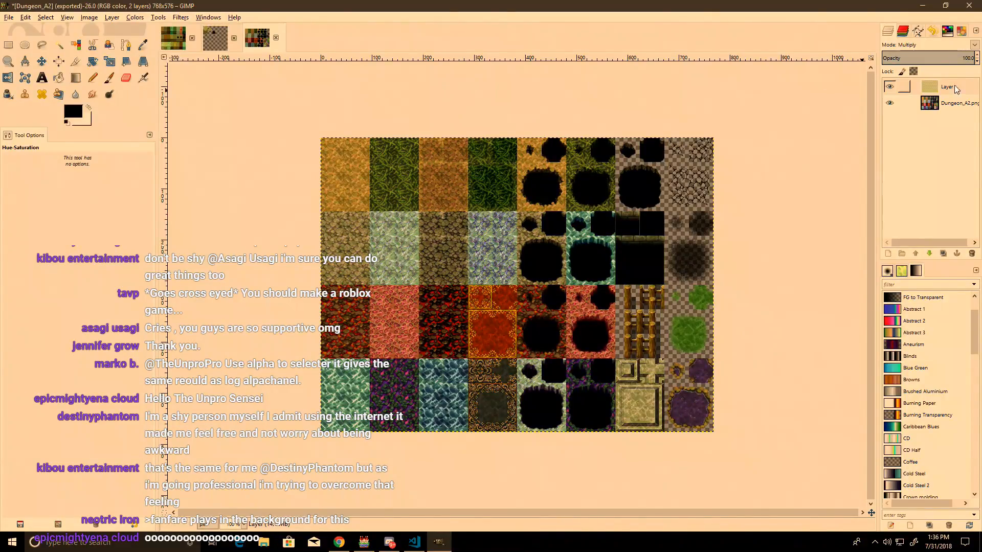
Step: Overwrite Dungeon_A2.png with the desaturated version and reload MAP002 in RPG Maker MV to check the floor, then return to GIMP
key(ctrl+z)
key(ctrl+y)
key(alt+Tab)
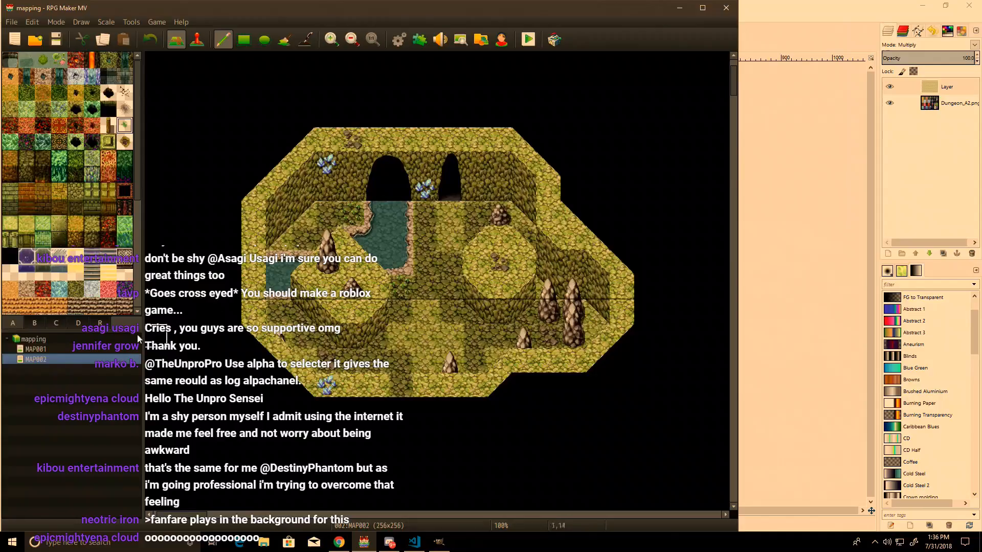
click(78, 358)
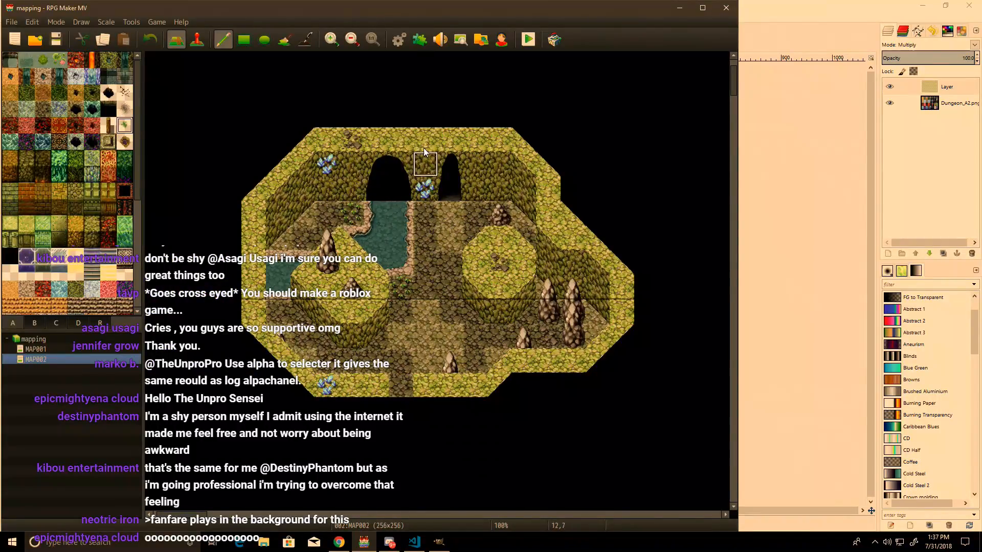
key(alt+Tab)
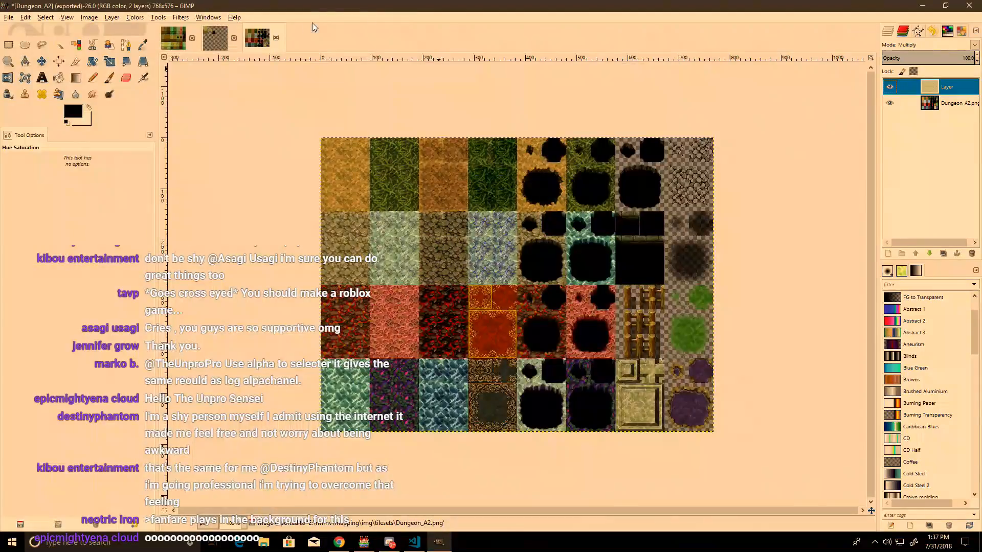
Step: Open Dungeon_A1.png from the project's tilesets folder
key(ctrl+o)
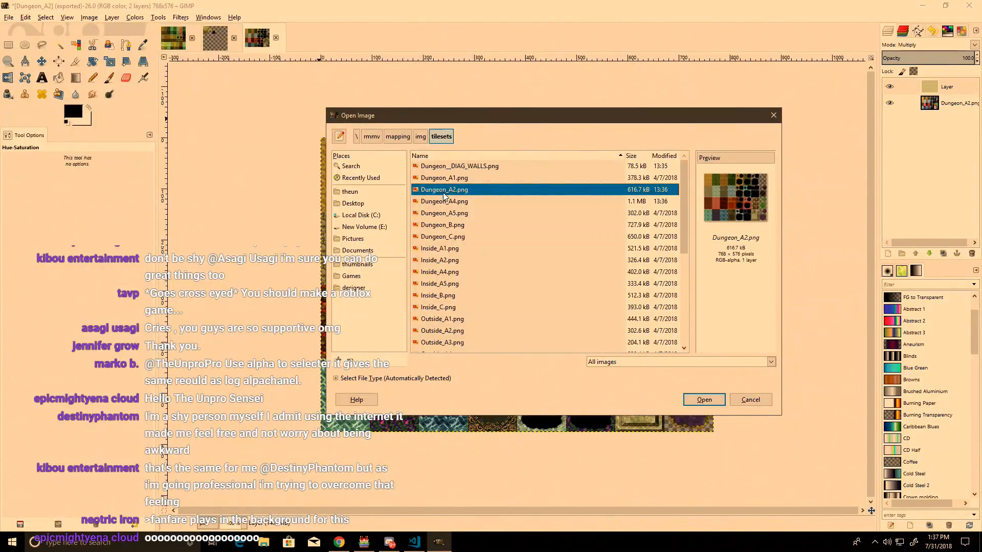
double_click(453, 179)
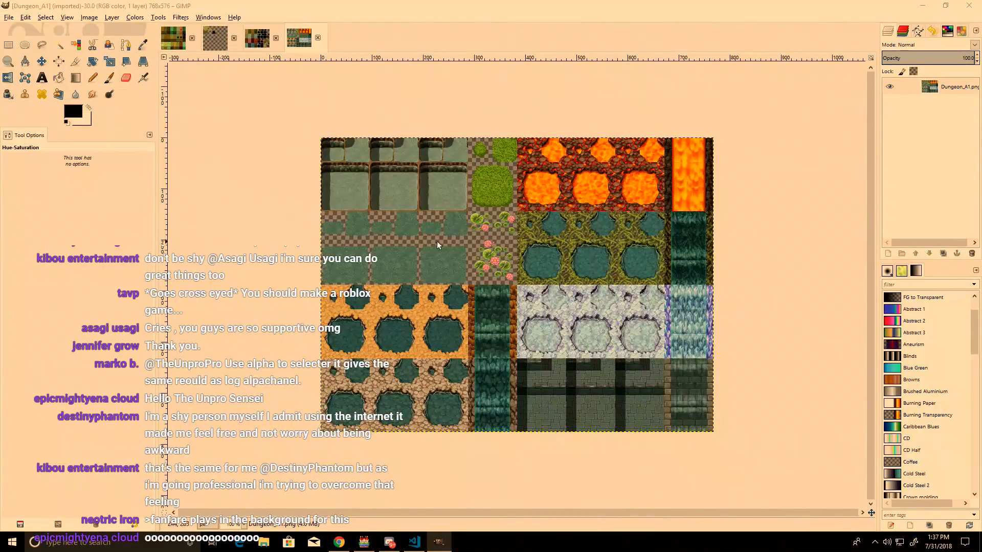
ctrl+scroll(351, 200, up, 5)
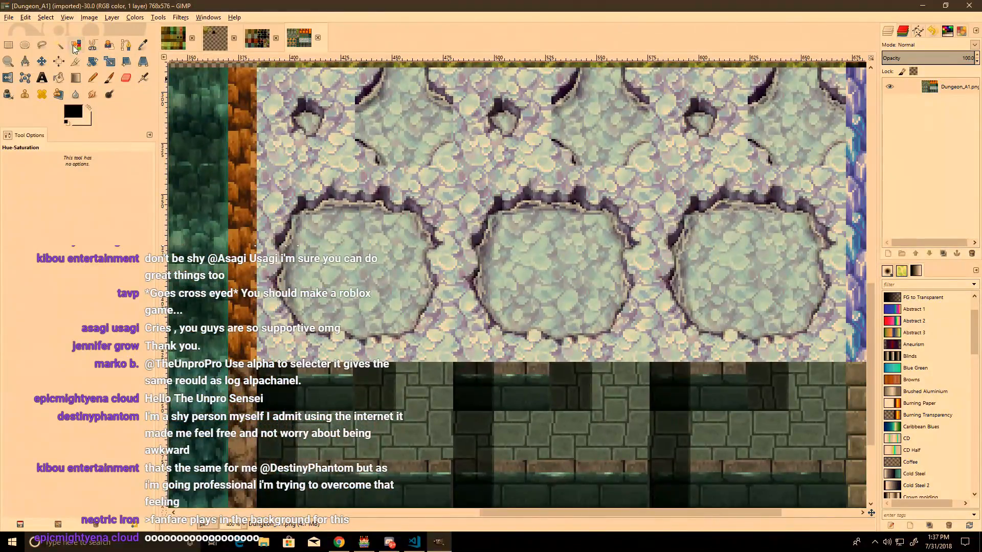
Step: Select the ground areas of Dungeon_A1 with Select by Color, subtracting the dark teal water from the selection
click(76, 45)
scroll(369, 263, down, 3)
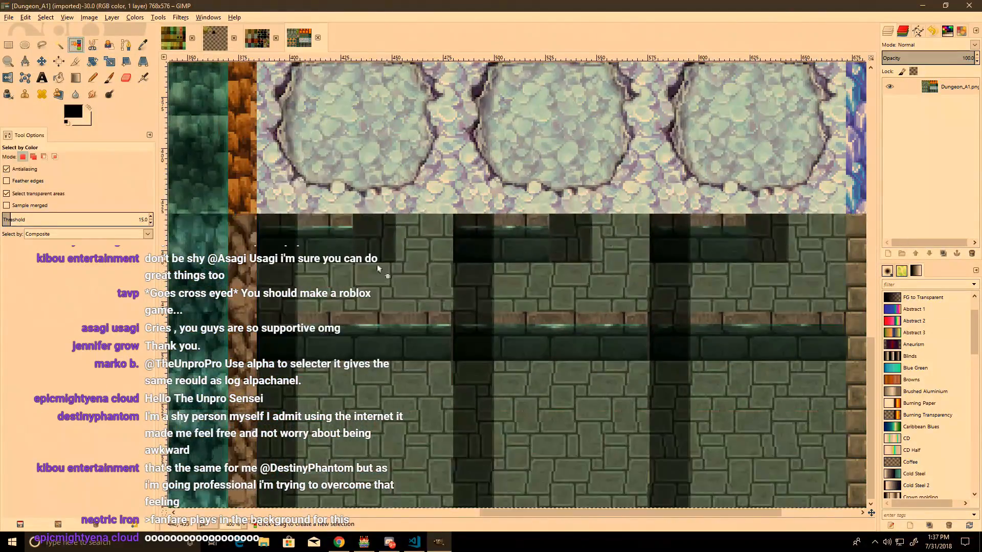
ctrl+scroll(378, 268, down, 3)
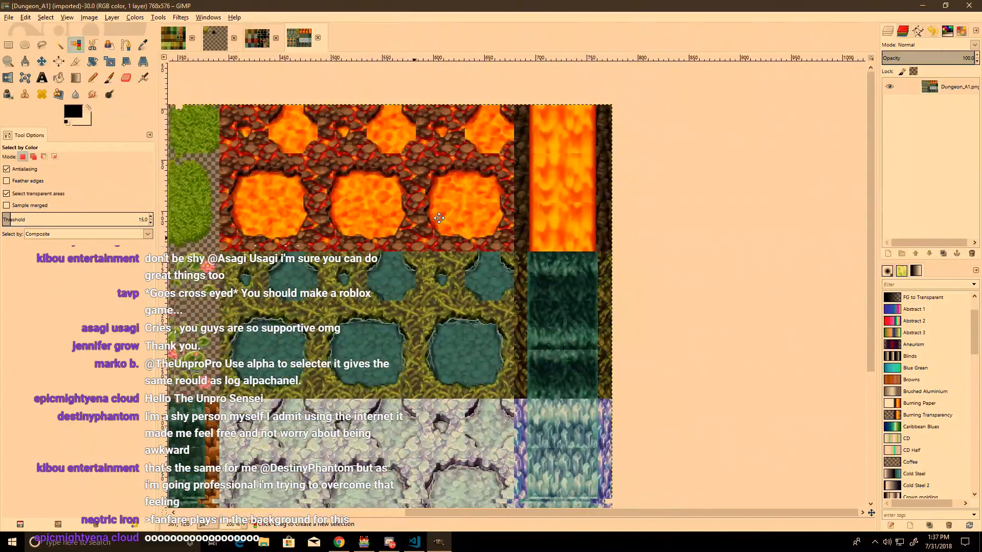
ctrl+scroll(422, 372, up, 3)
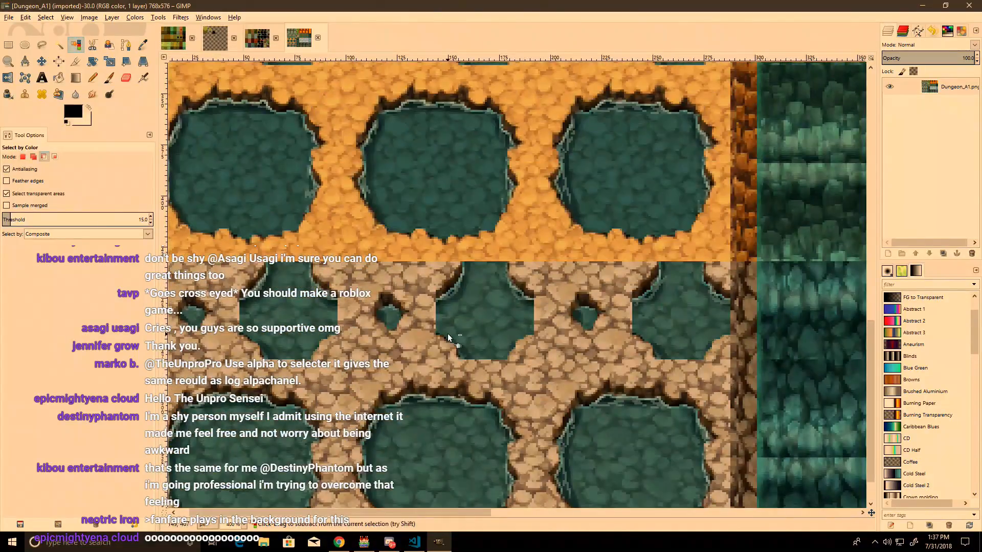
click(415, 411)
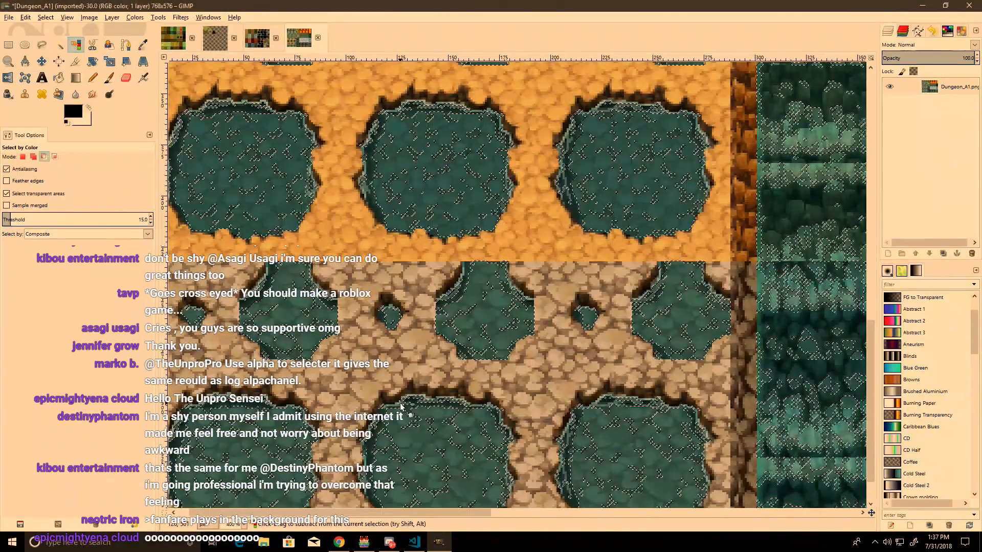
ctrl+scroll(420, 420, up, 5)
click(445, 391)
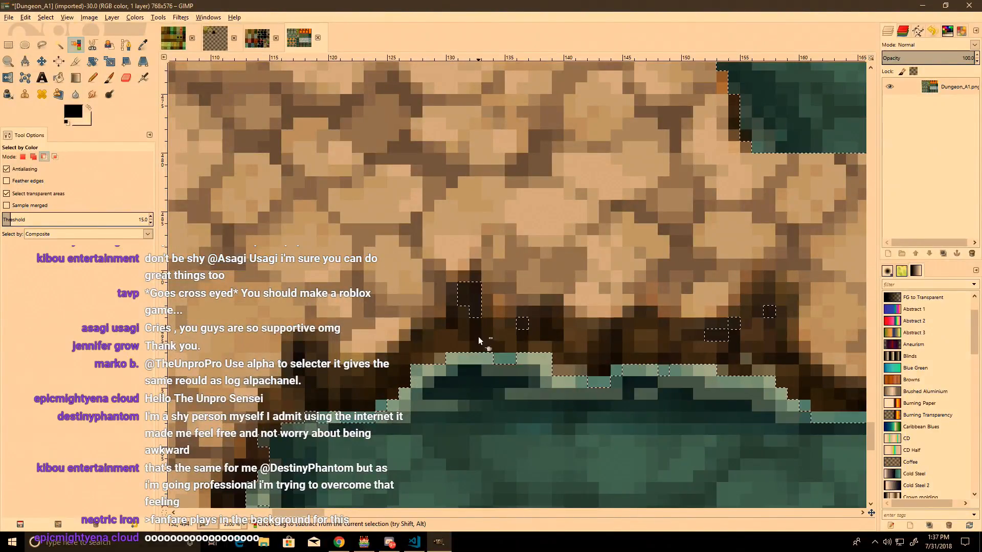
ctrl+scroll(478, 354, down, 5)
ctrl+scroll(481, 383, down, 5)
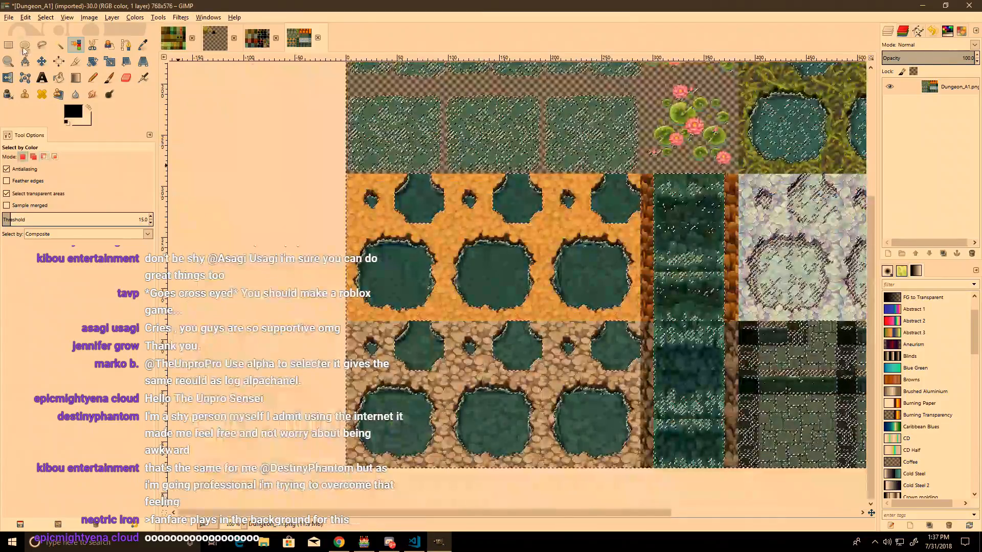
Step: Fill the selection with the clipboard pattern on a new Dungeon_A1 layer, set the layer to Multiply, and clear the selection
click(59, 77)
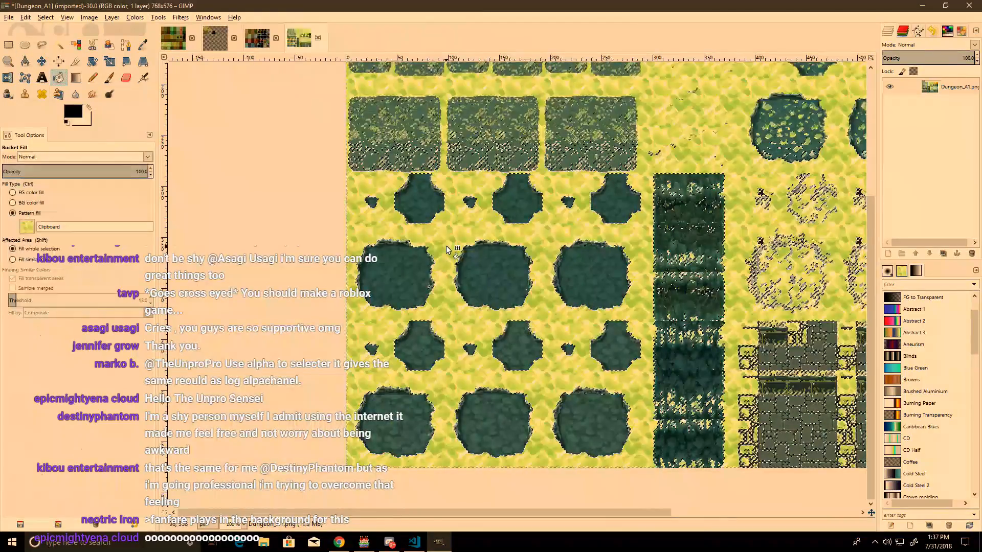
click(888, 253)
key(Return)
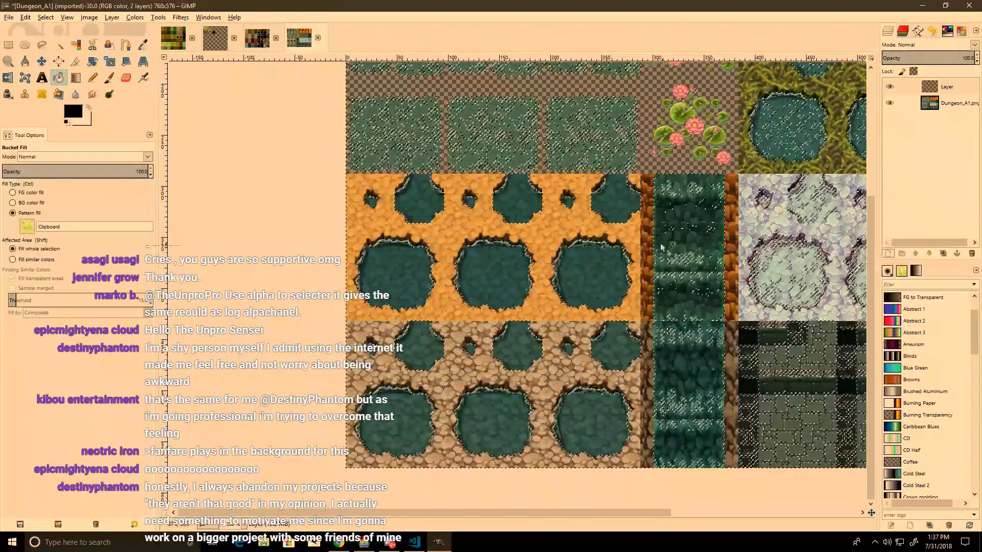
click(666, 248)
click(937, 46)
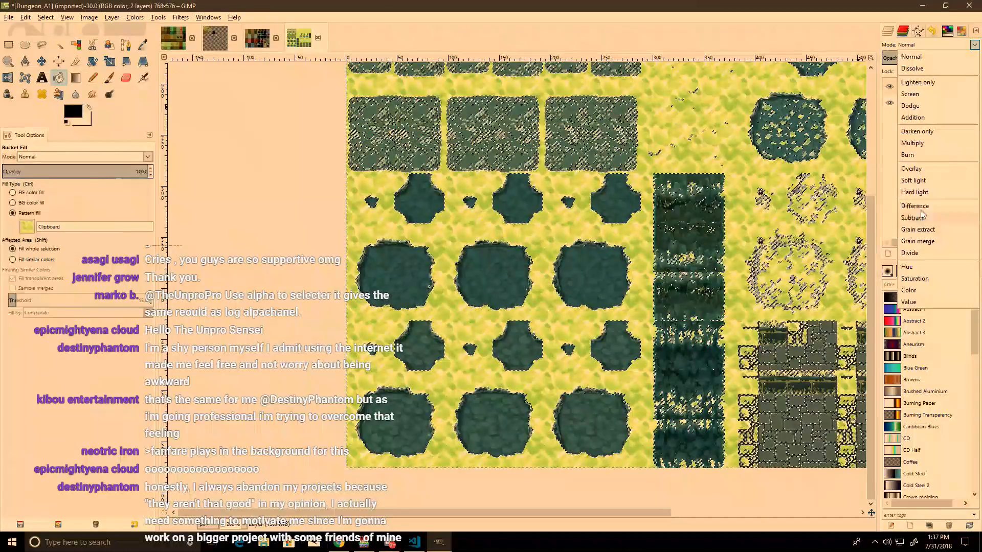
click(912, 143)
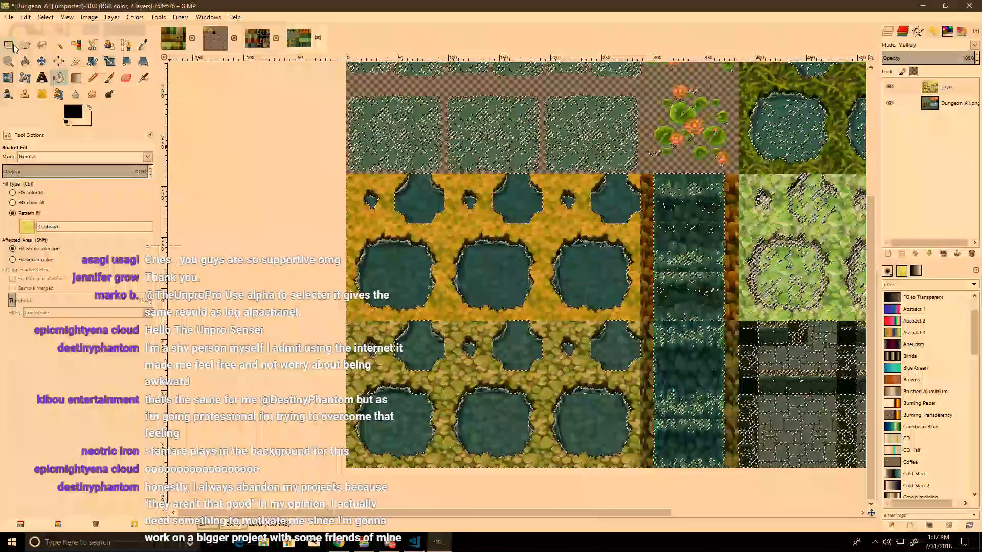
key(r)
ctrl+scroll(514, 285, down, 2)
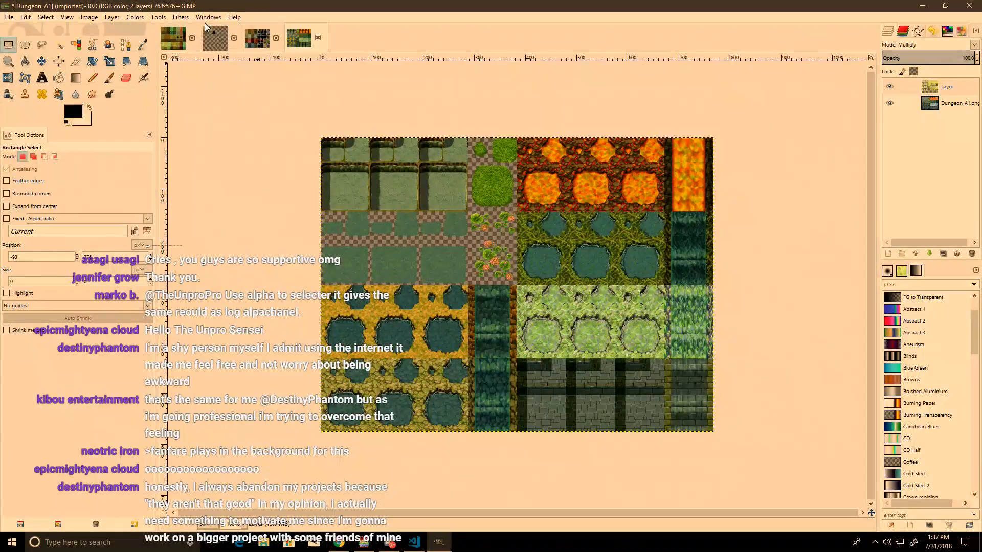
Step: Return to the Dungeon_A2 image and reapply Hue-Saturation to its pattern layer with a saturation of -49
click(215, 39)
key(ctrl+Page_Down)
key(ctrl+Page_Down)
click(176, 34)
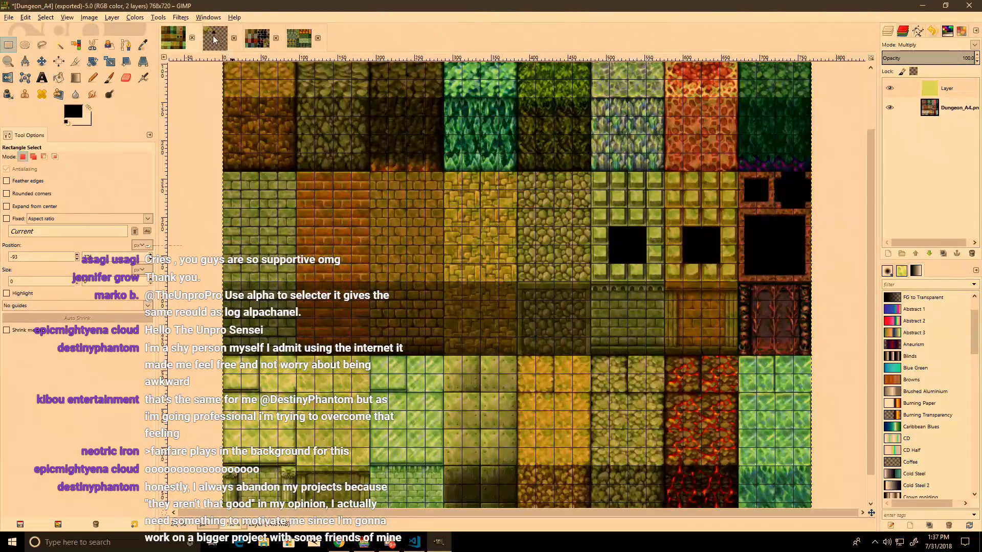
click(215, 39)
click(253, 43)
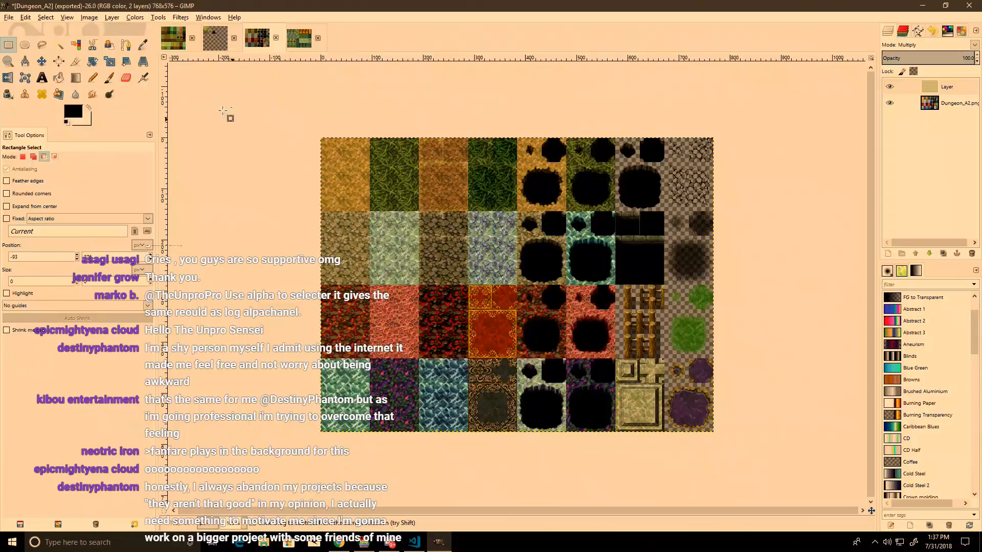
click(111, 18)
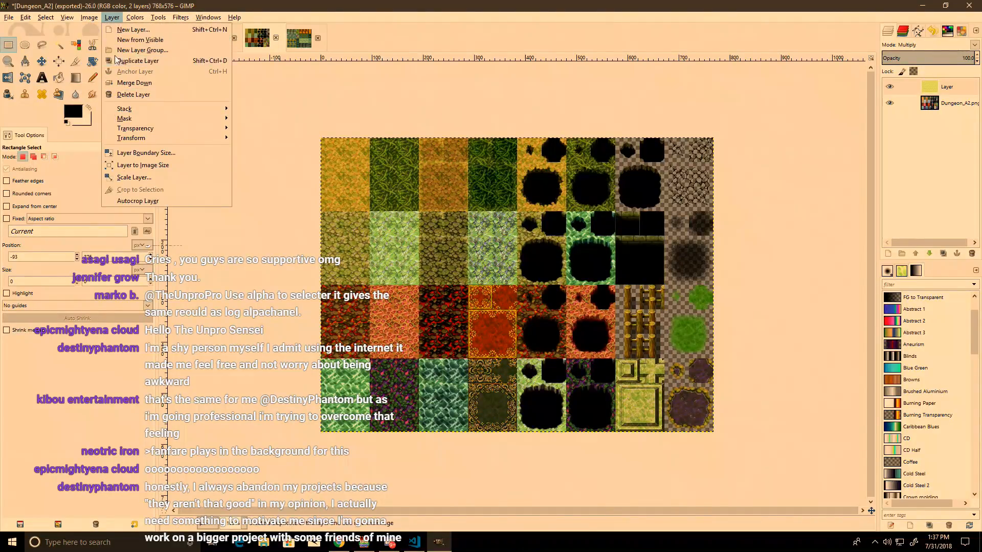
mouse_move(135, 18)
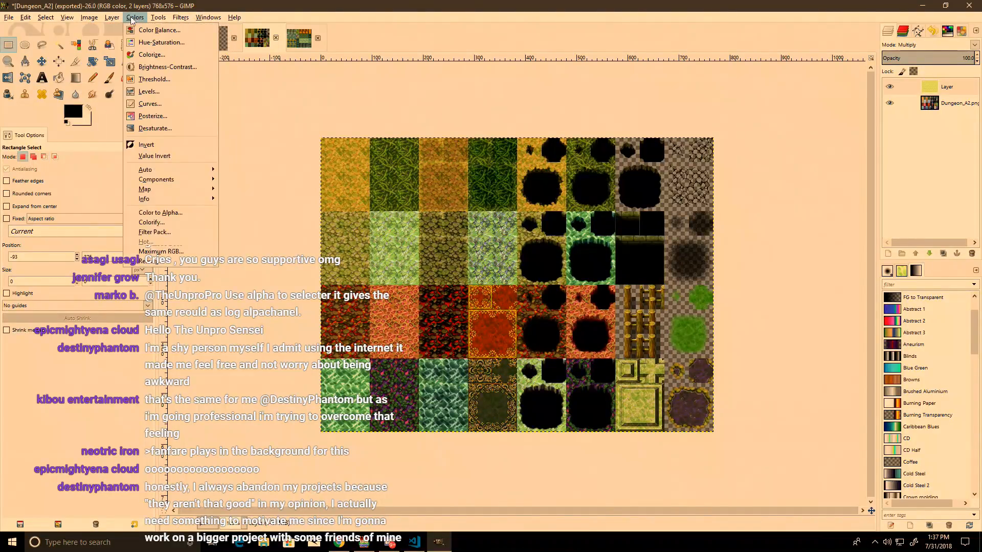
click(163, 43)
drag(160, 215, 131, 217)
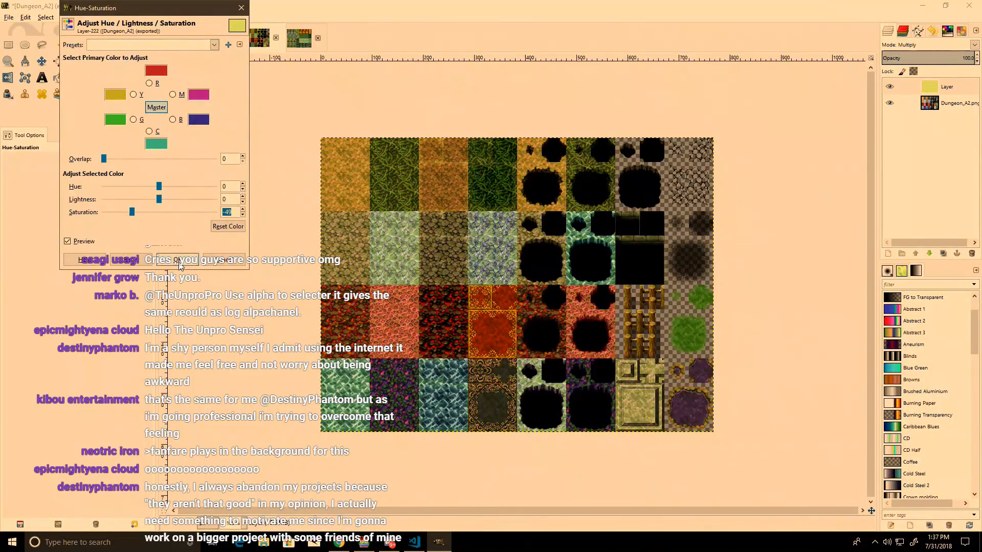
click(178, 260)
Step: Fill the whole Multiply layer of Dungeon_A1, water included, with the clipboard pattern
click(299, 38)
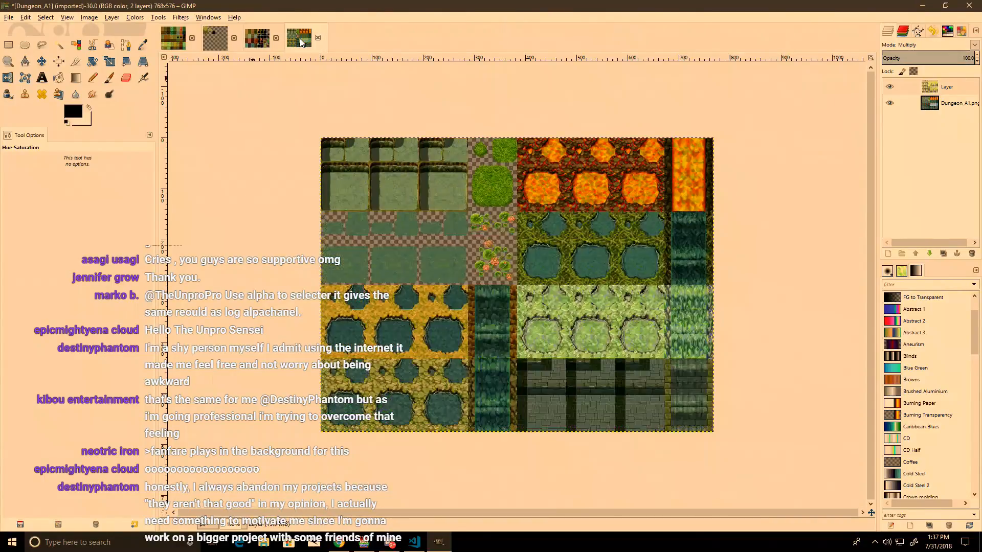
click(541, 236)
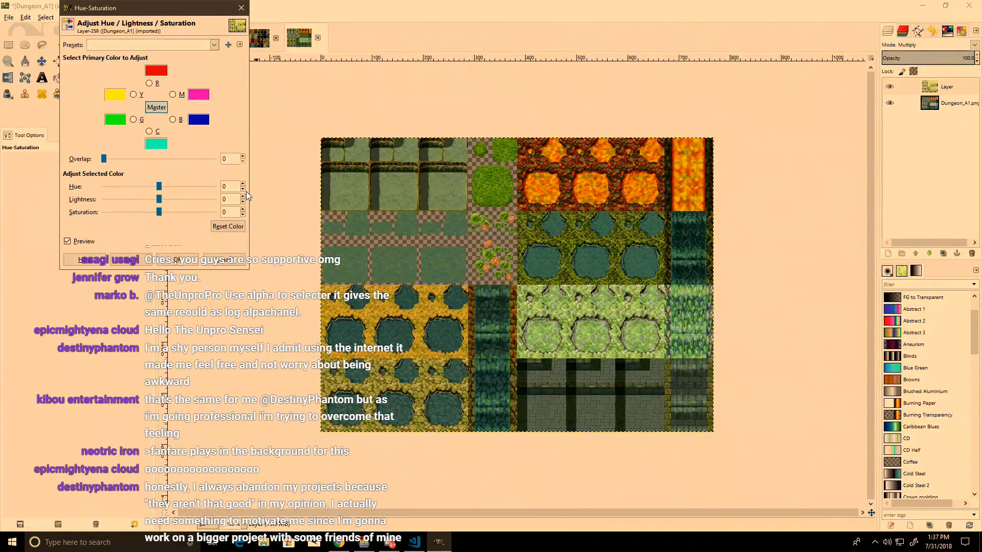
click(179, 260)
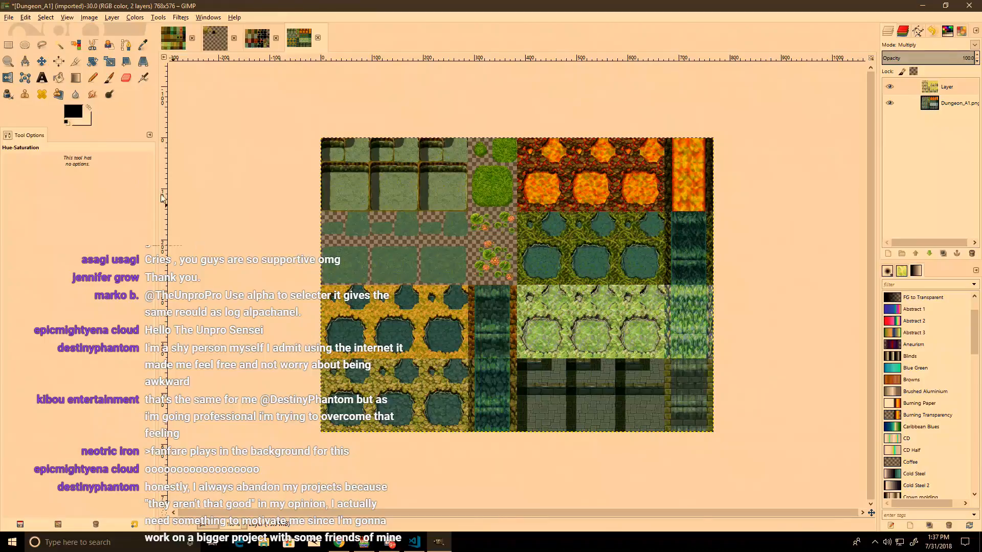
click(58, 77)
click(379, 246)
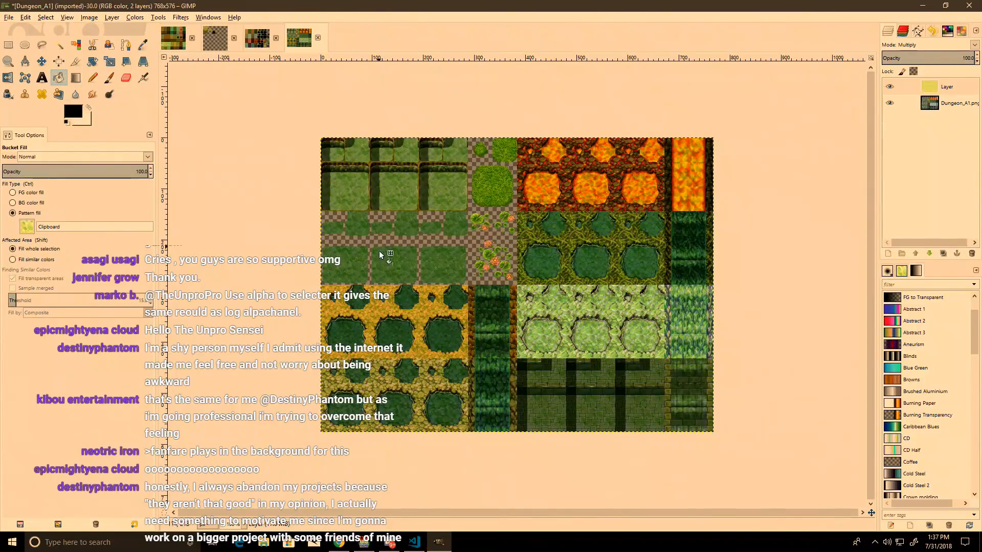
Step: Set the saturation of the Dungeon_A1 pattern layer to -49 with Hue-Saturation
ctrl+scroll(460, 214, up, 2)
scroll(420, 348, down, 2)
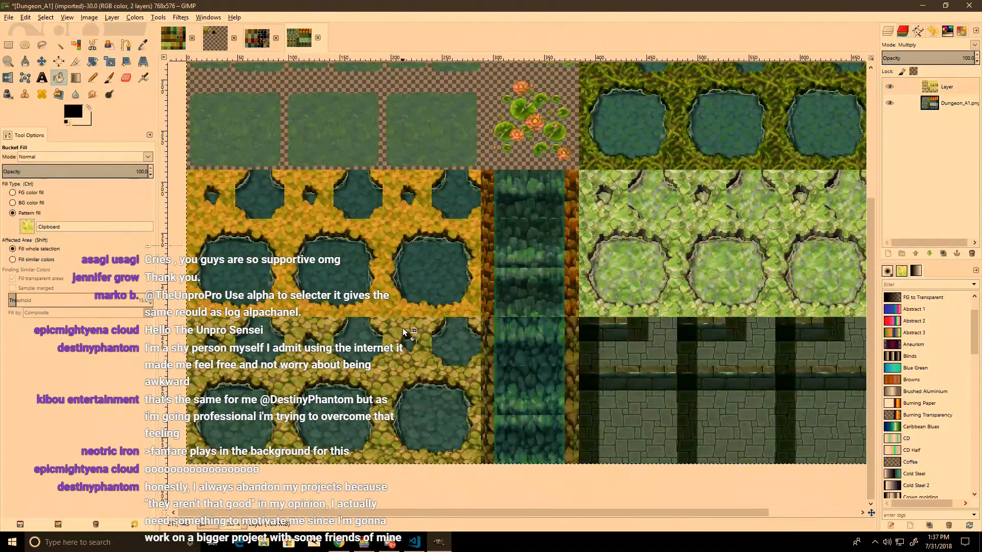
click(135, 17)
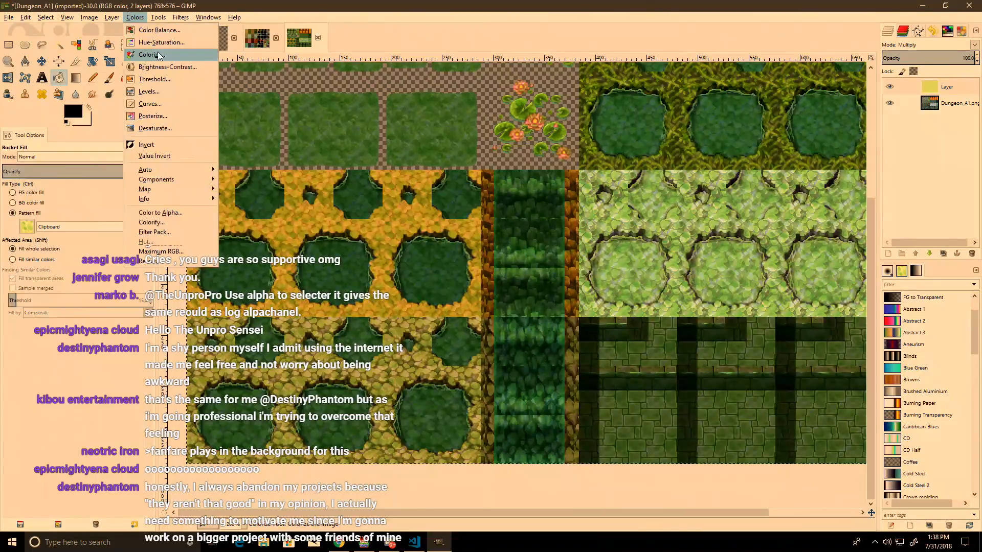
click(159, 55)
text(-49)
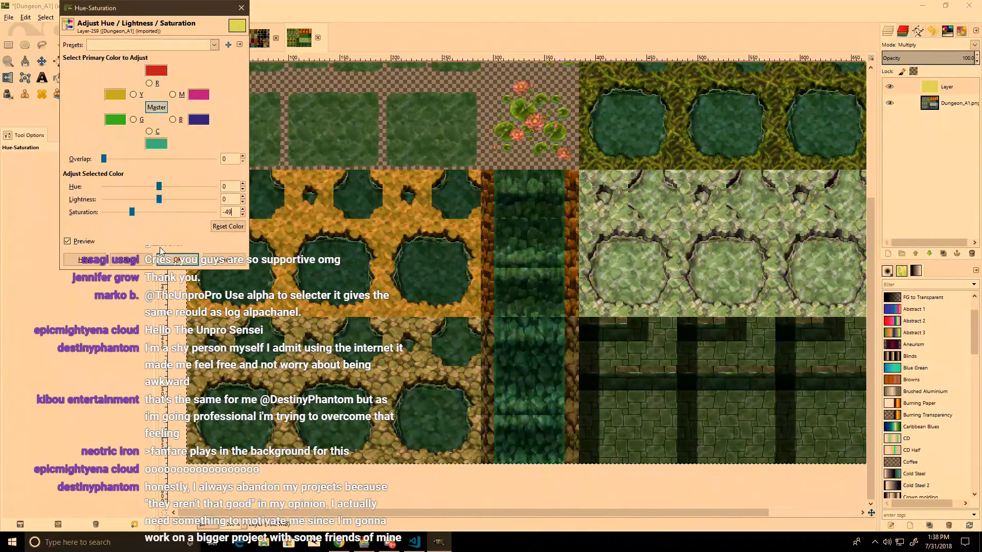
click(177, 260)
Step: Clear the selection and export the tinted tileset over the existing Dungeon_A1.png with the default PNG options
click(8, 44)
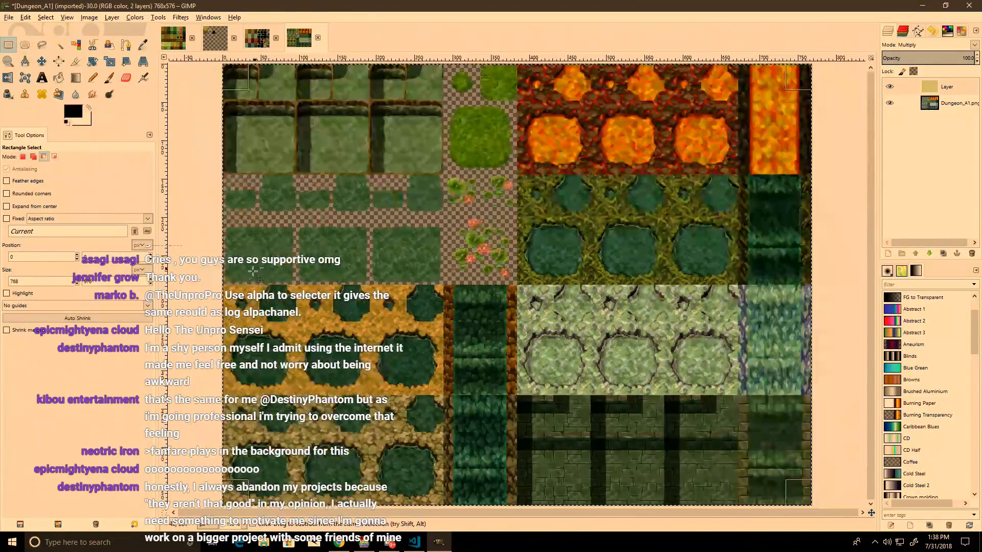
ctrl+scroll(225, 276, down, 1)
click(225, 276)
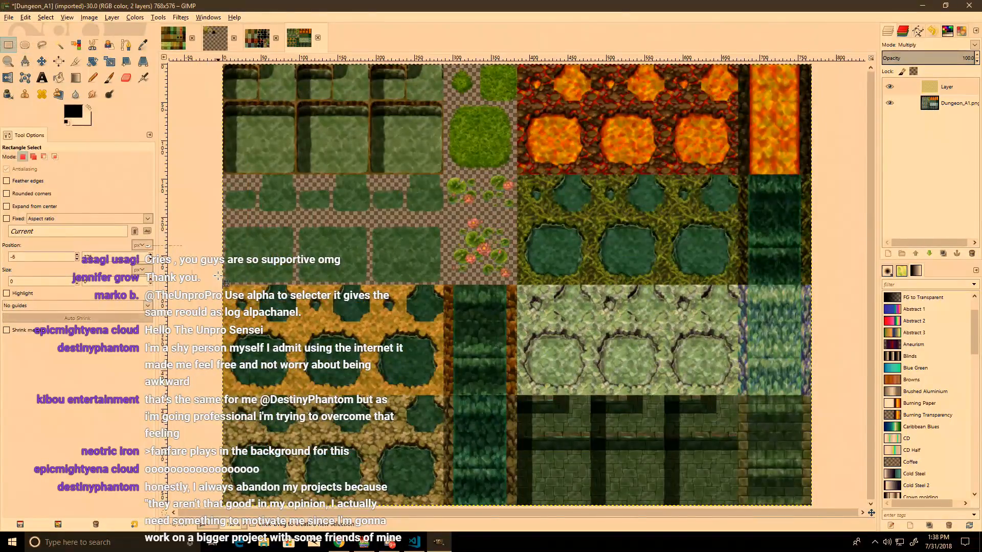
key(ctrl+shift+e)
key(Return)
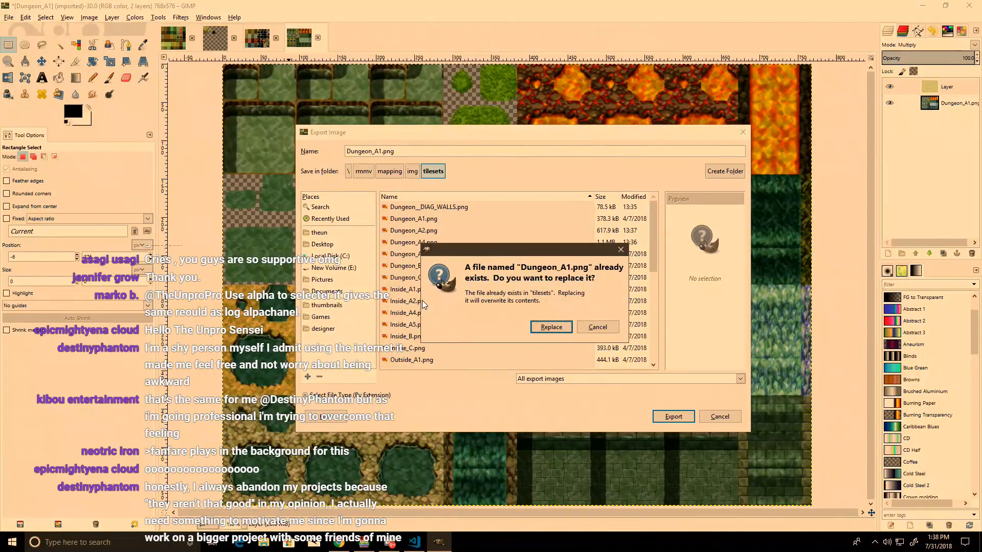
key(Return)
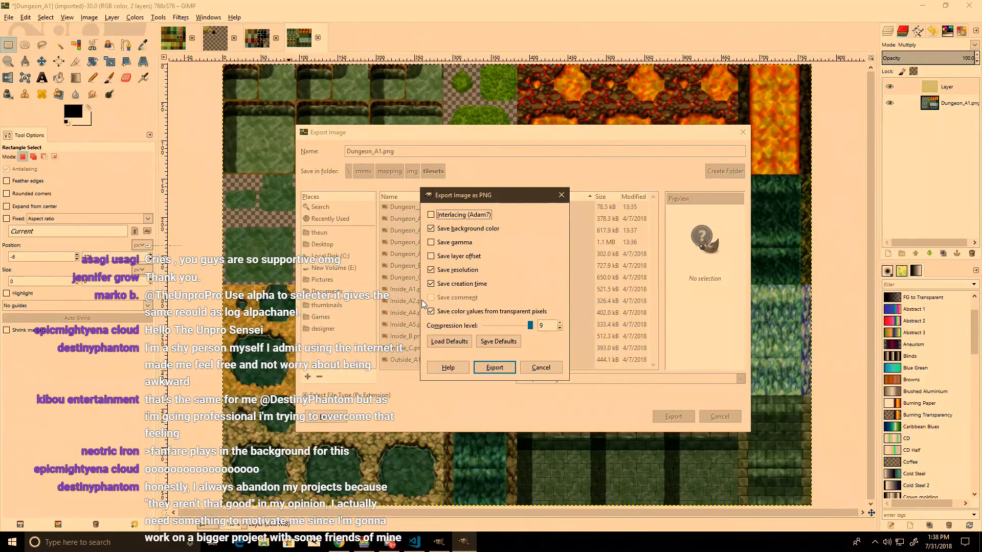
key(Return)
Step: Switch to RPG Maker MV and reload MAP002 to check the tinted water
key(alt+Tab)
click(53, 352)
click(102, 359)
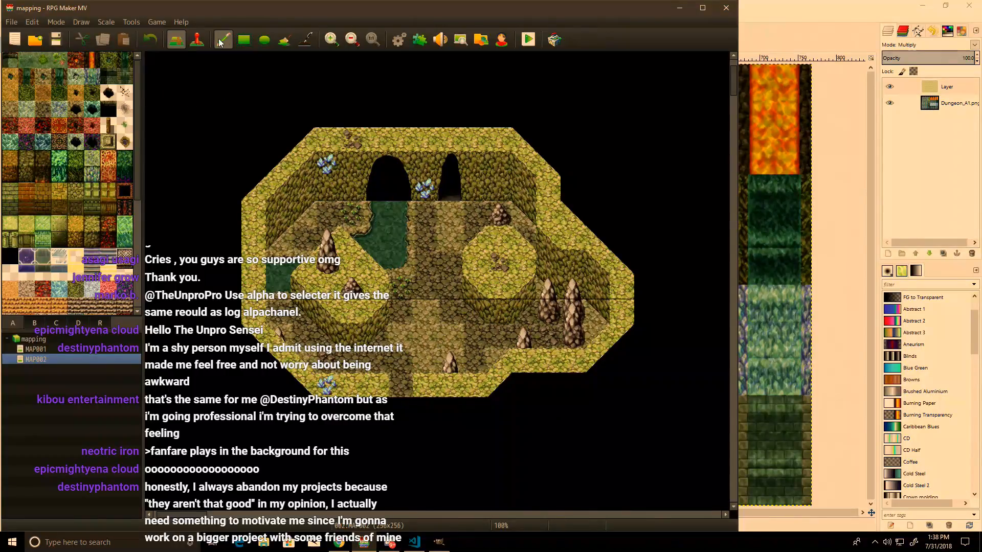
Step: Paint a stepped area of cave floor extending south and east from the cave's bottom opening
drag(538, 407, 514, 365)
click(353, 367)
click(380, 391)
mouse_move(384, 391)
mouse_down()
mouse_move(358, 389)
mouse_move(379, 414)
mouse_move(358, 439)
mouse_move(526, 441)
mouse_up()
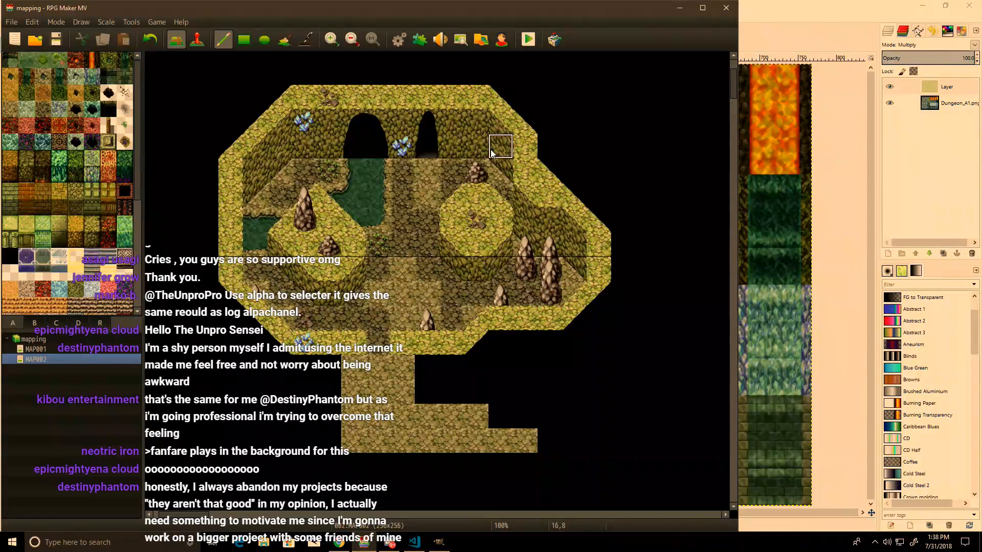
Step: Copy the diagonal wall tiles from the cave's northeast corner to the passage's east side and extend the floor's lower edge
right_drag(493, 125, 495, 171)
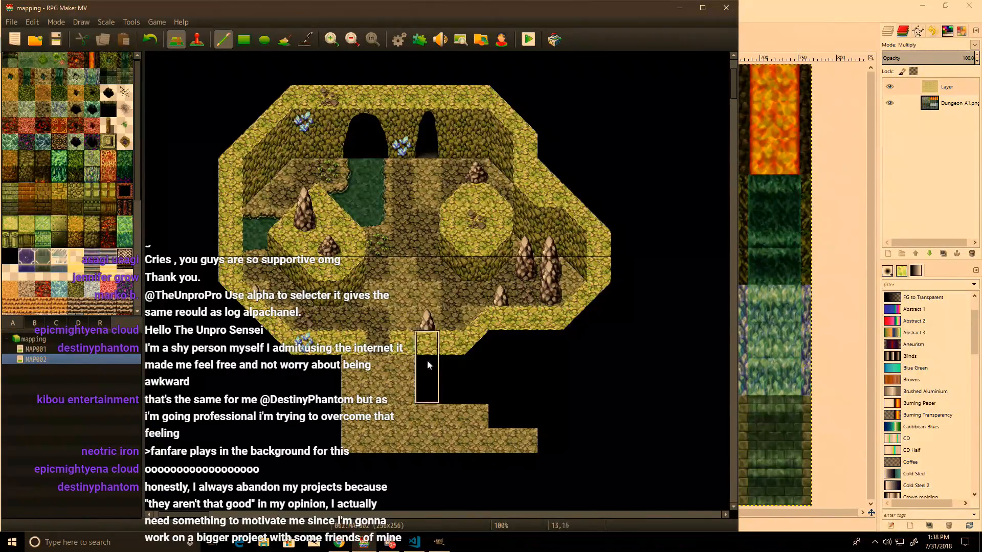
click(409, 364)
click(427, 390)
mouse_move(459, 464)
mouse_down()
mouse_move(526, 465)
mouse_move(440, 491)
mouse_move(340, 471)
mouse_up()
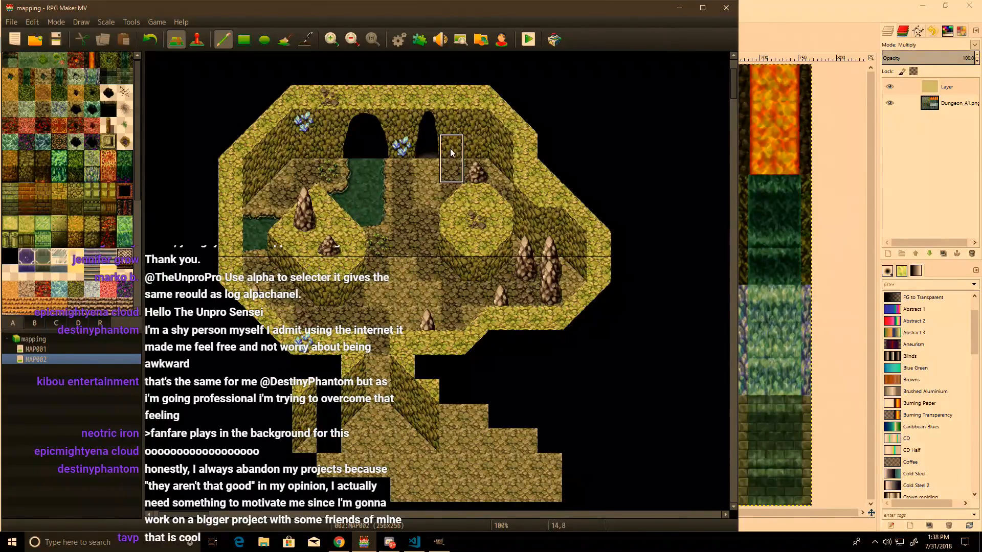
Step: Place matching diagonal wall and ceiling tiles along the west side of the new passage, undoing misplaced attempts
click(325, 383)
key(ctrl+z)
click(326, 384)
key(ctrl+z)
click(325, 368)
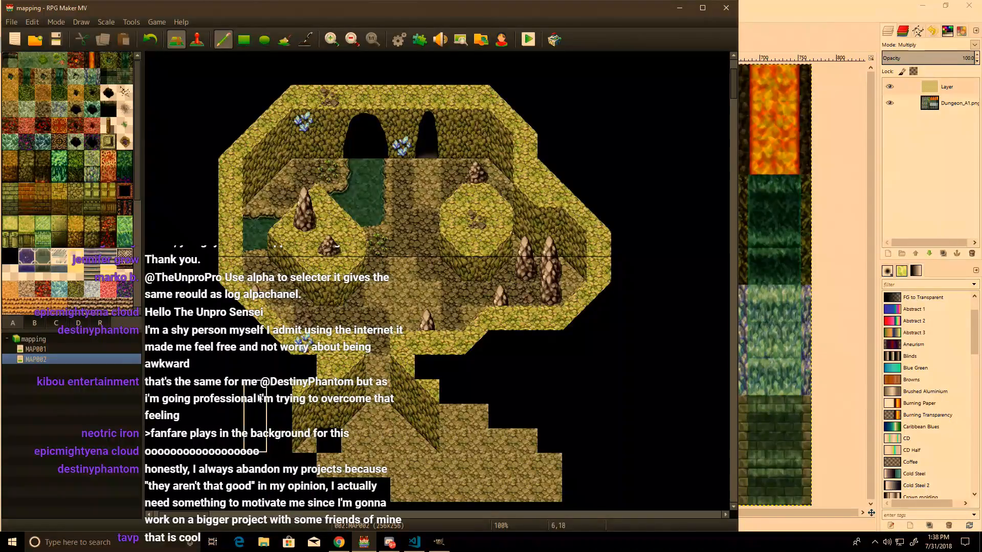
right_click(223, 364)
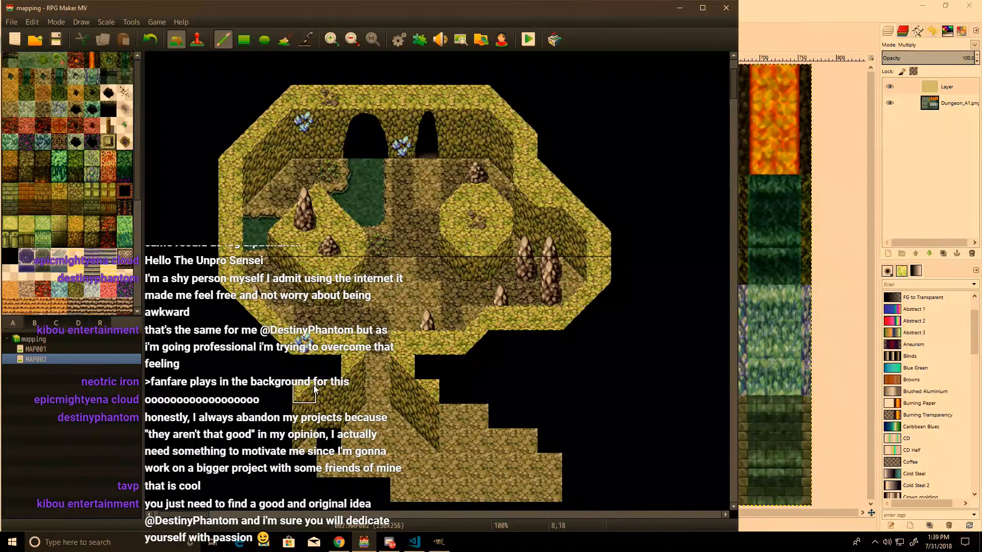
click(329, 366)
click(333, 372)
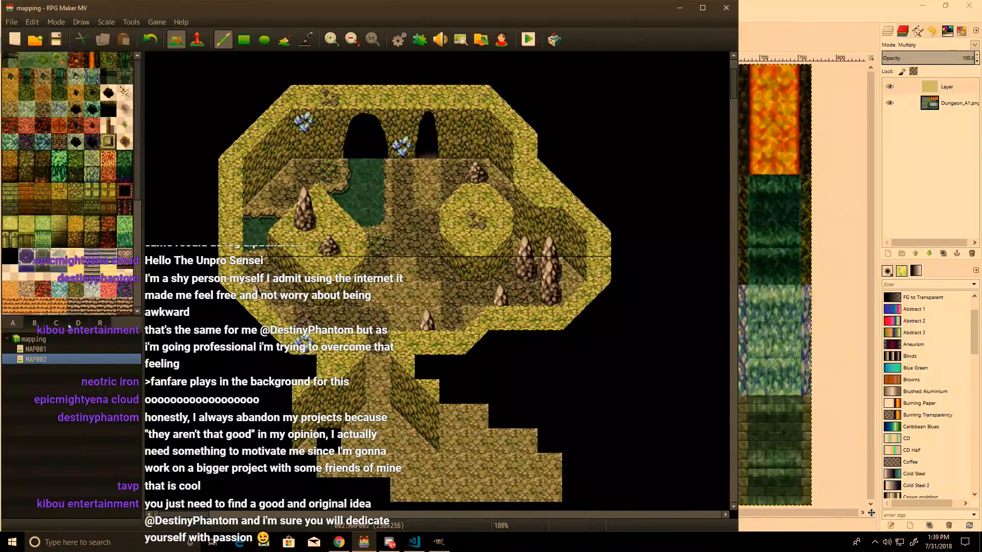
Step: Build the lower cave room's west wall from tileset D and copied wall tiles, with a diagonal piece at its northwest corner
click(78, 322)
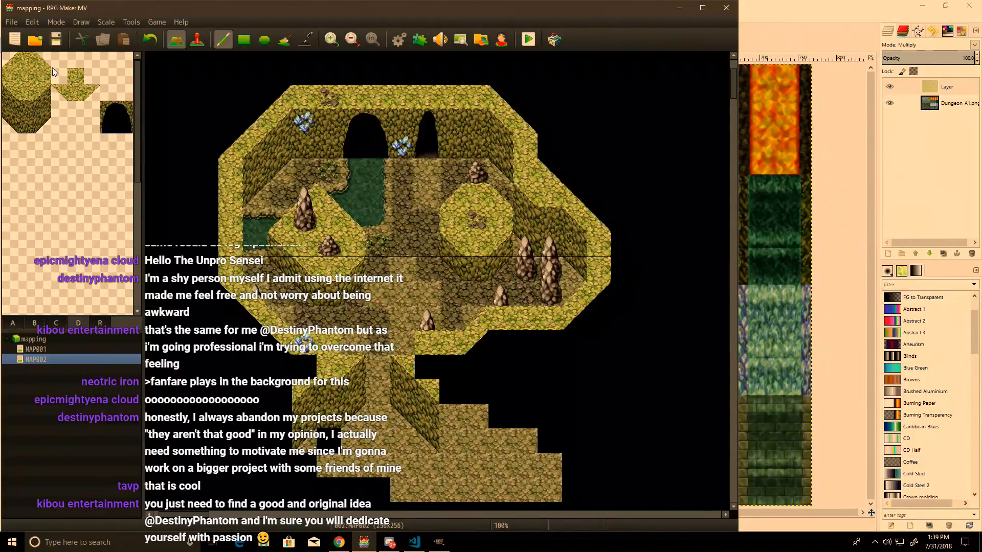
drag(429, 344, 404, 343)
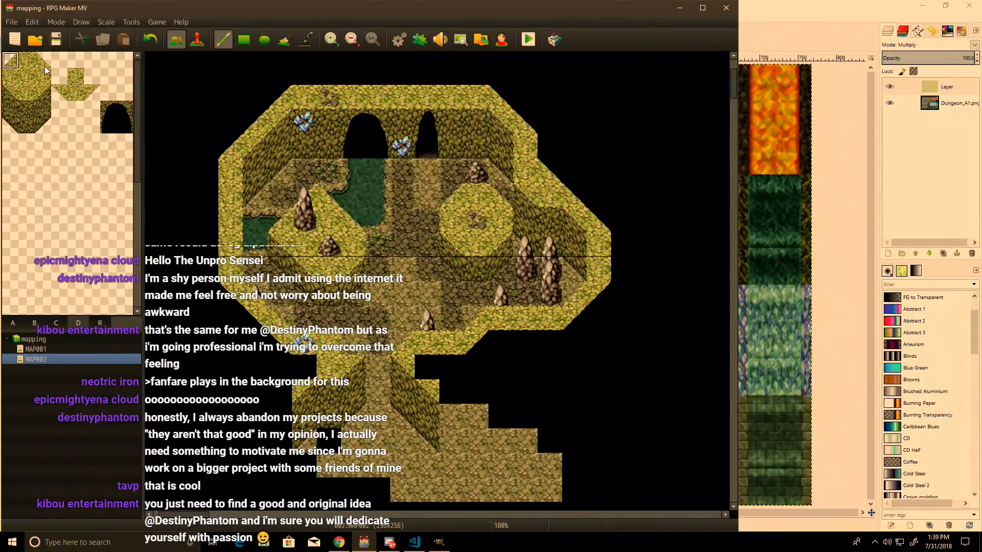
click(353, 344)
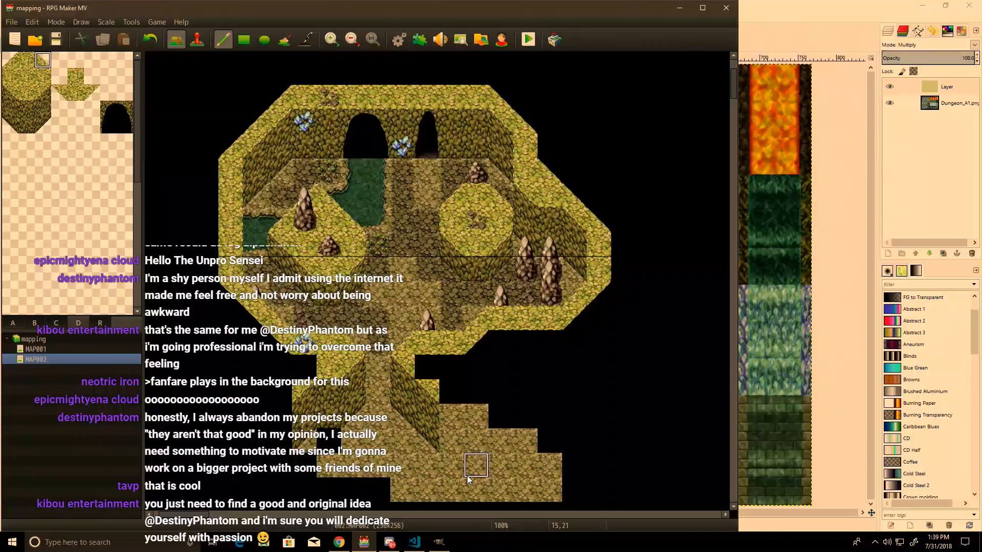
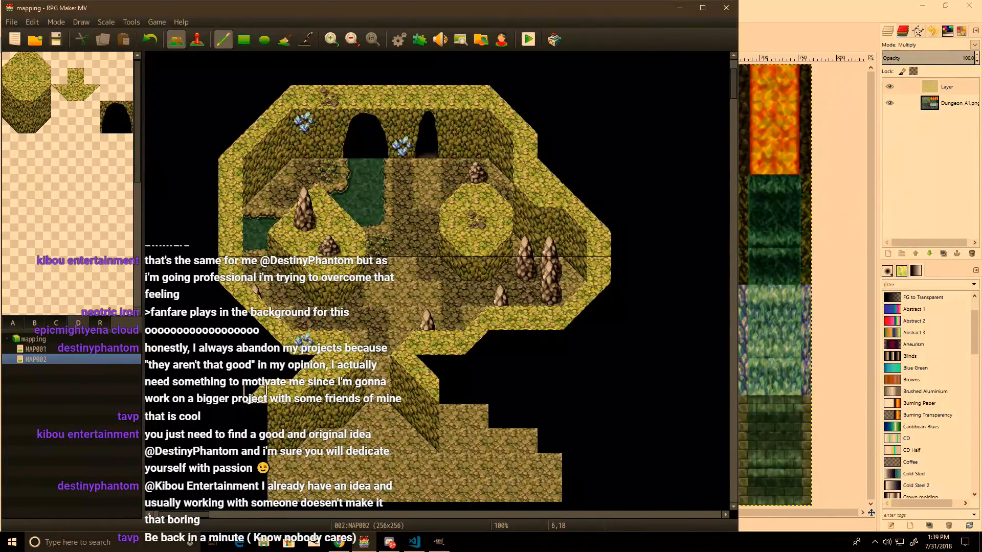
drag(255, 416, 253, 491)
mouse_move(253, 414)
middle_down()
mouse_move(230, 501)
mouse_move(233, 490)
middle_up()
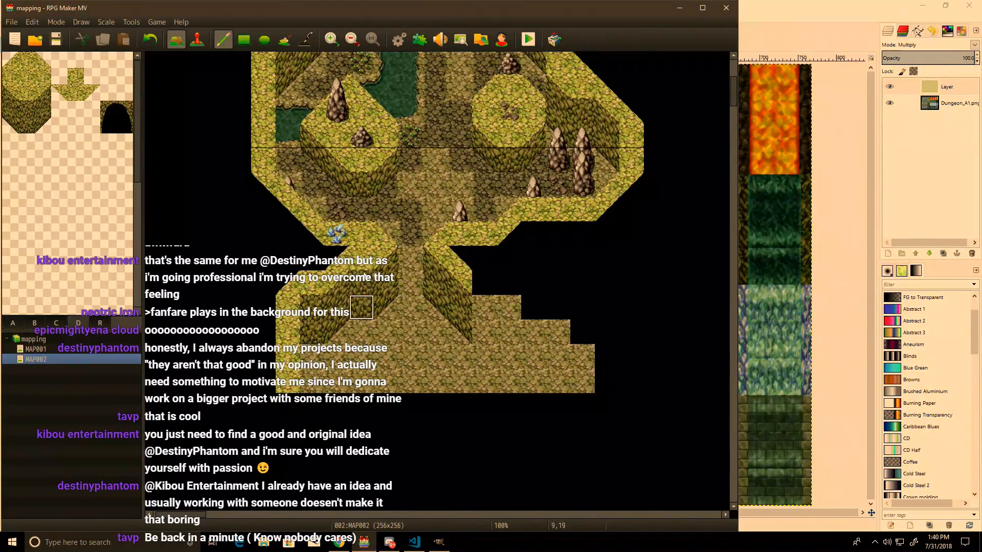
Step: Extend the lower room's north wall east of the passage, with diagonal pieces stepping up to a higher wall section at the east end
drag(472, 280, 556, 282)
key(ctrl+z)
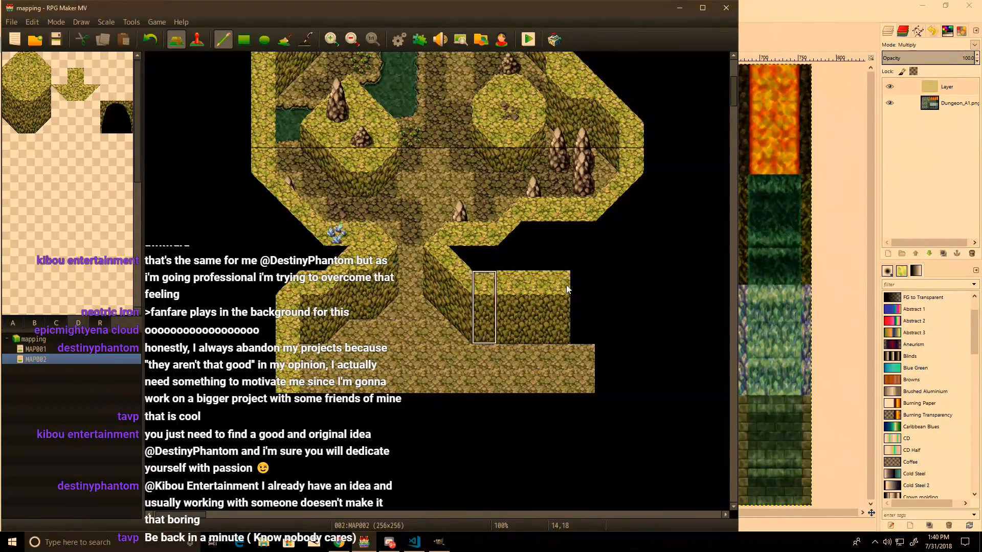
click(589, 266)
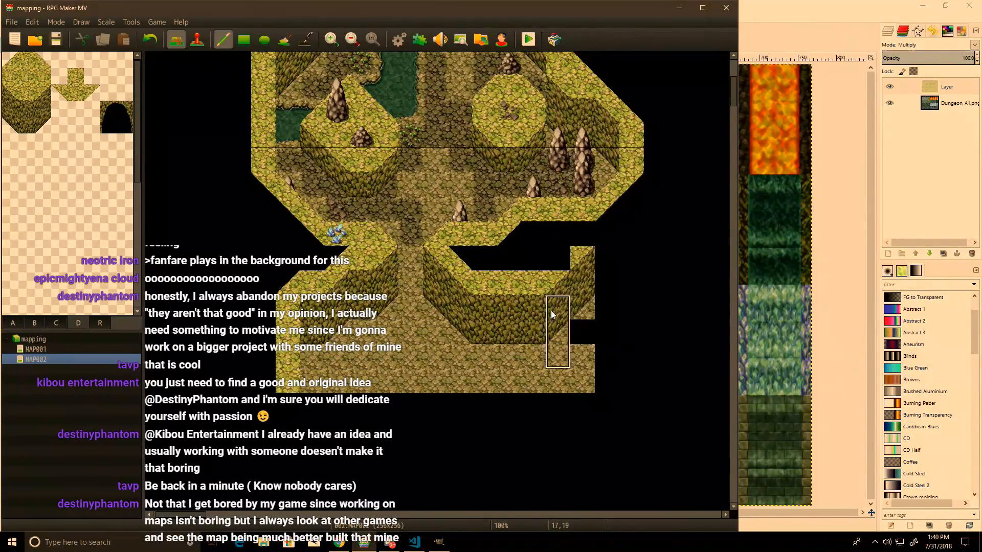
click(609, 281)
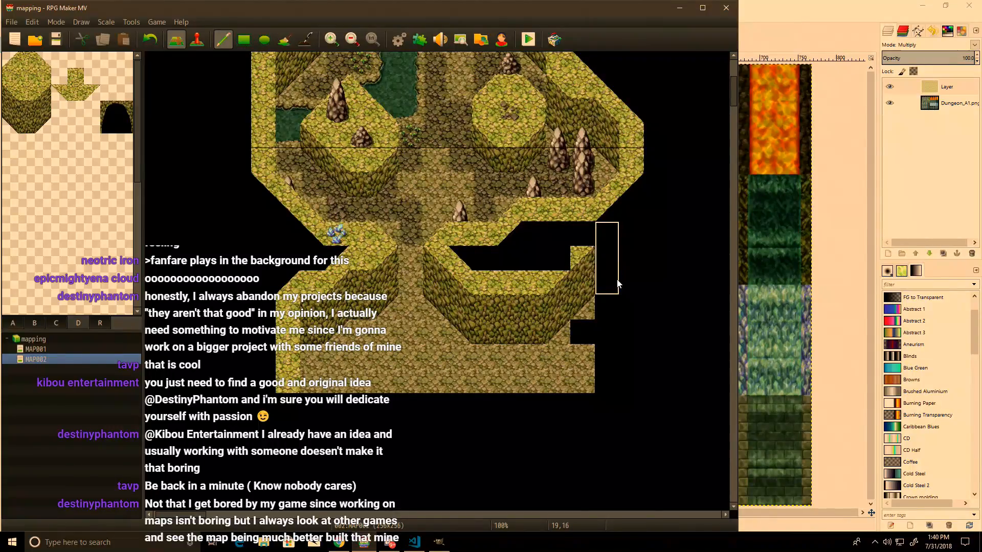
click(634, 278)
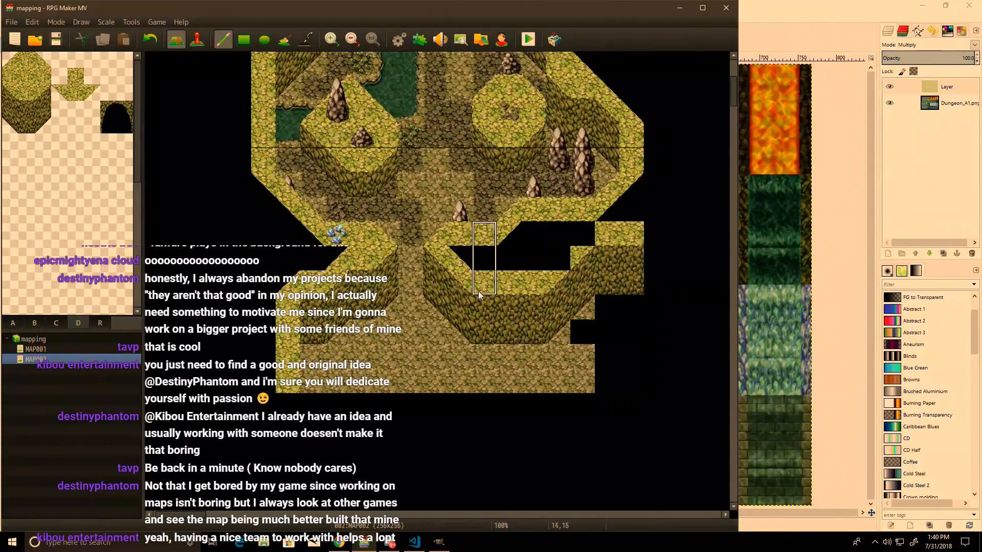
click(557, 256)
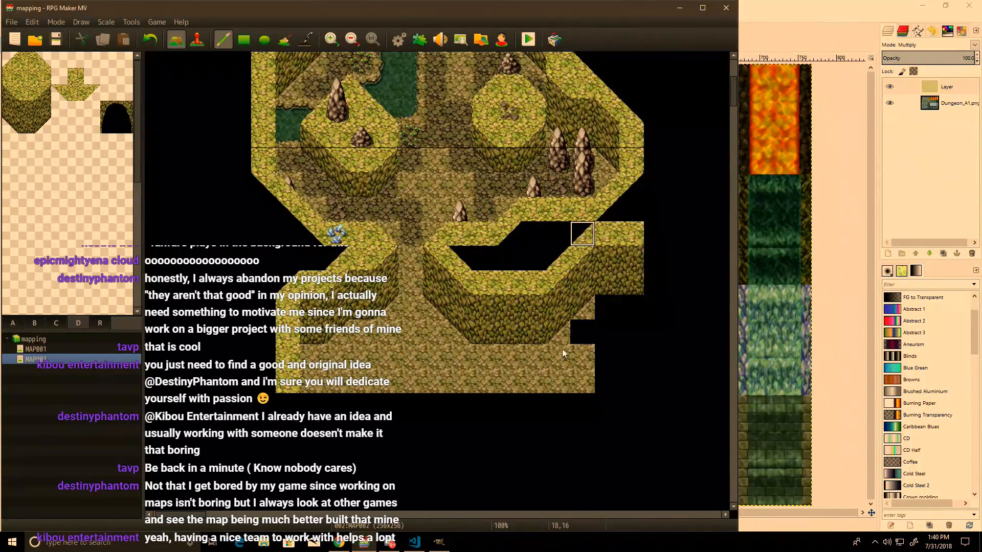
Step: Extend the lower room's floor east to the end of the raised wall and add another floor row along the south
scroll(620, 329, up, 1)
scroll(620, 329, right, 3)
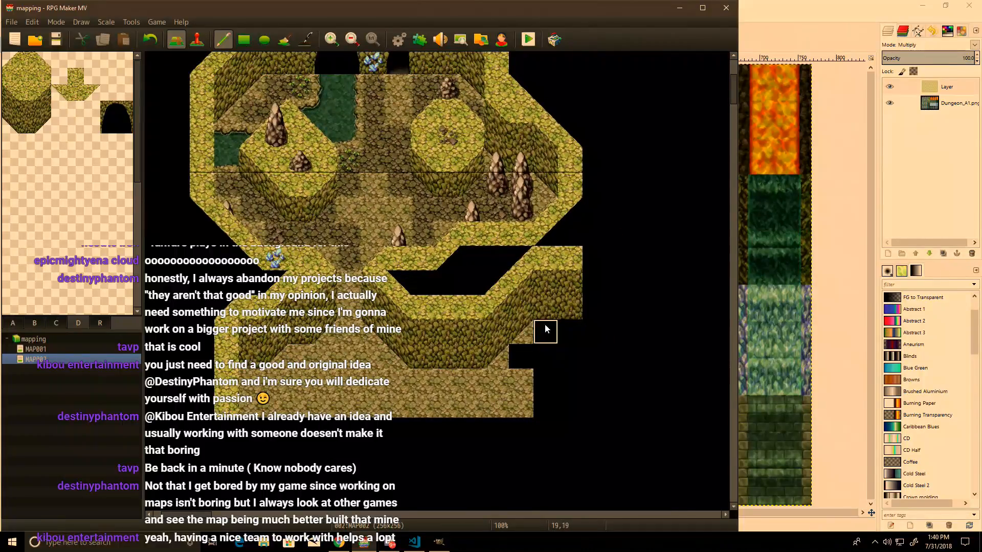
mouse_move(523, 398)
mouse_down()
mouse_move(570, 357)
mouse_move(545, 403)
mouse_move(560, 404)
mouse_up()
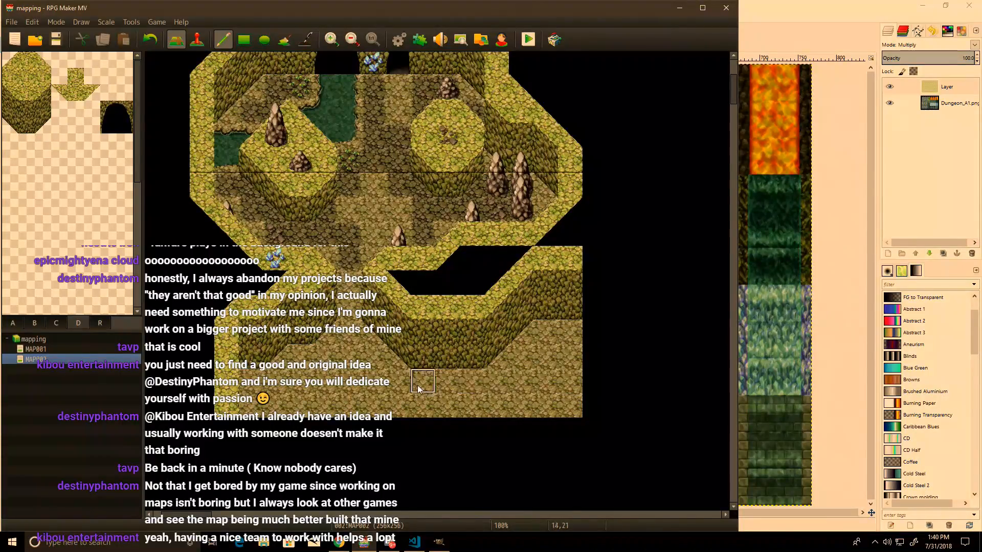
drag(382, 430, 573, 430)
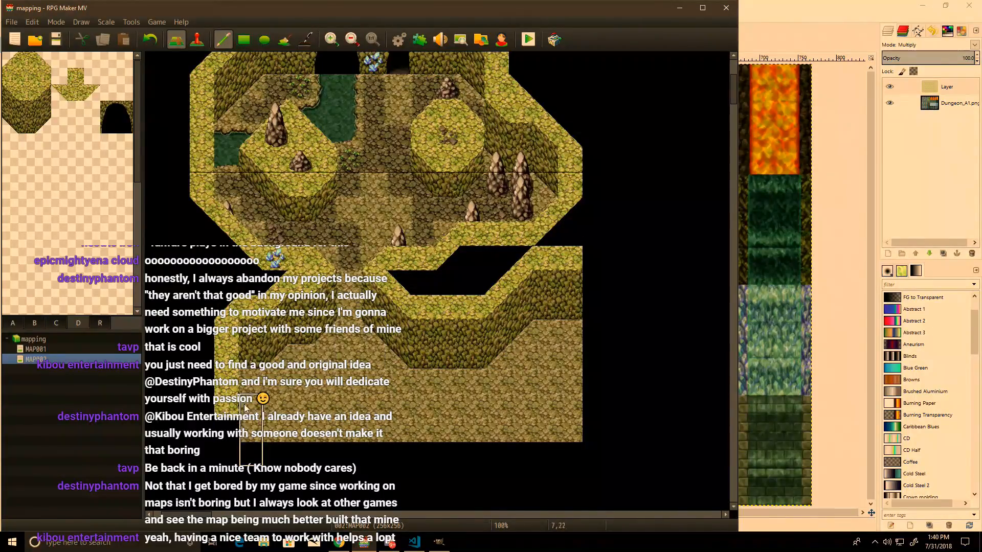
Step: Cut the lower room's southwest corner diagonally and start the wall-top edge along its south side
right_drag(239, 393, 240, 434)
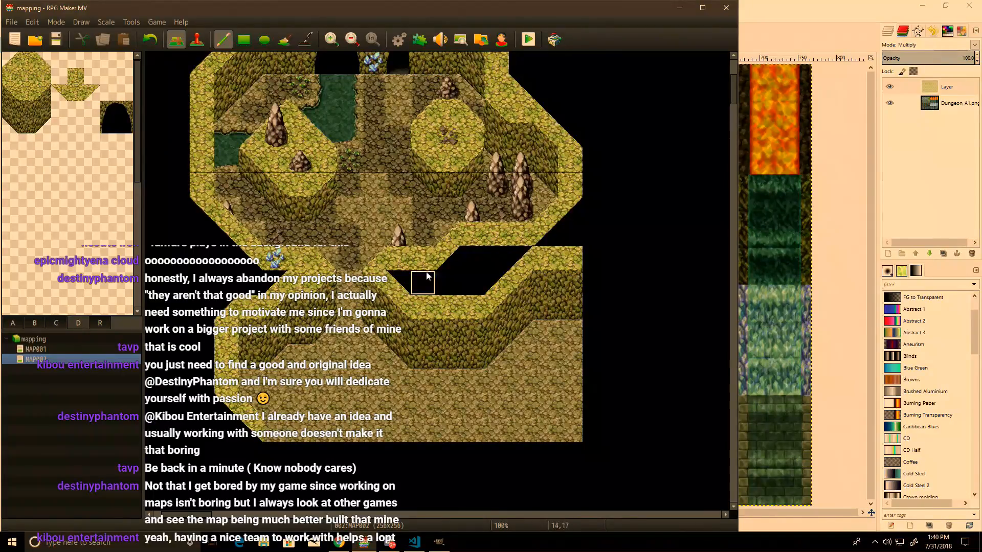
drag(280, 433, 415, 432)
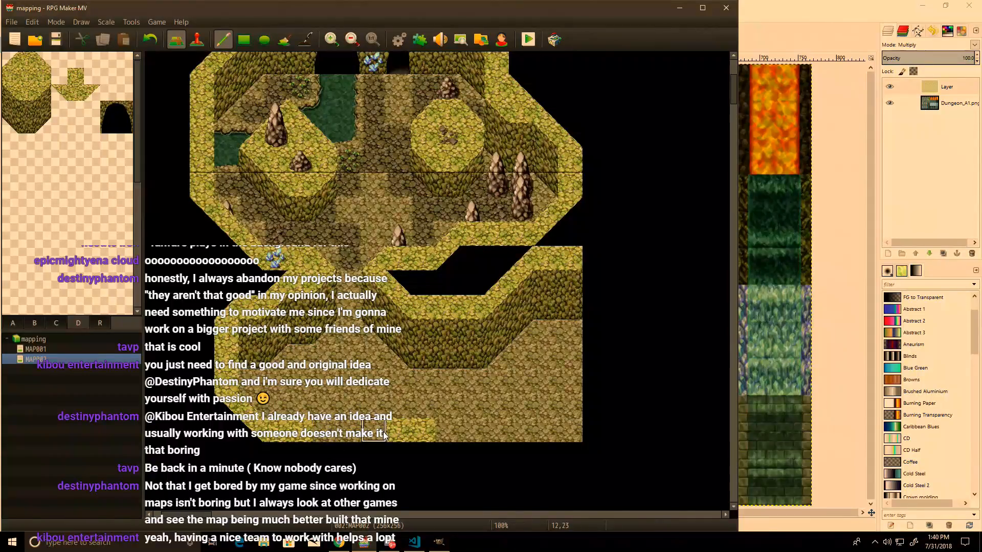
drag(305, 424, 393, 439)
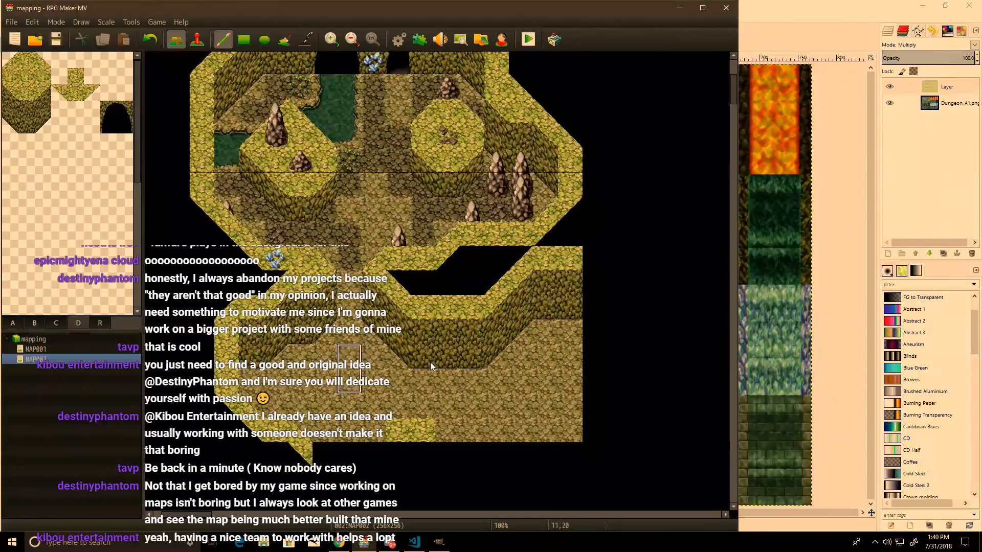
scroll(487, 168, up, 4)
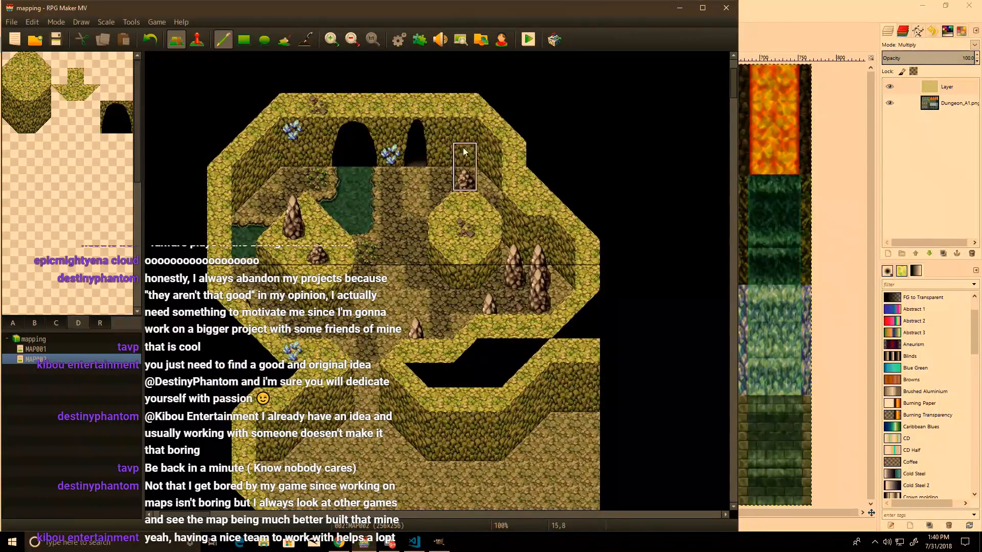
scroll(476, 363, down, 9)
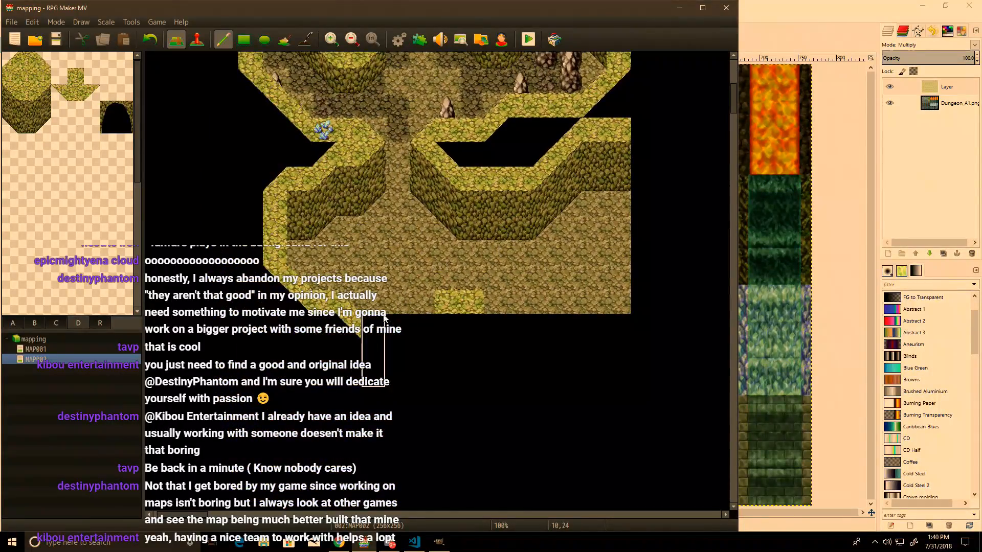
scroll(457, 266, up, 3)
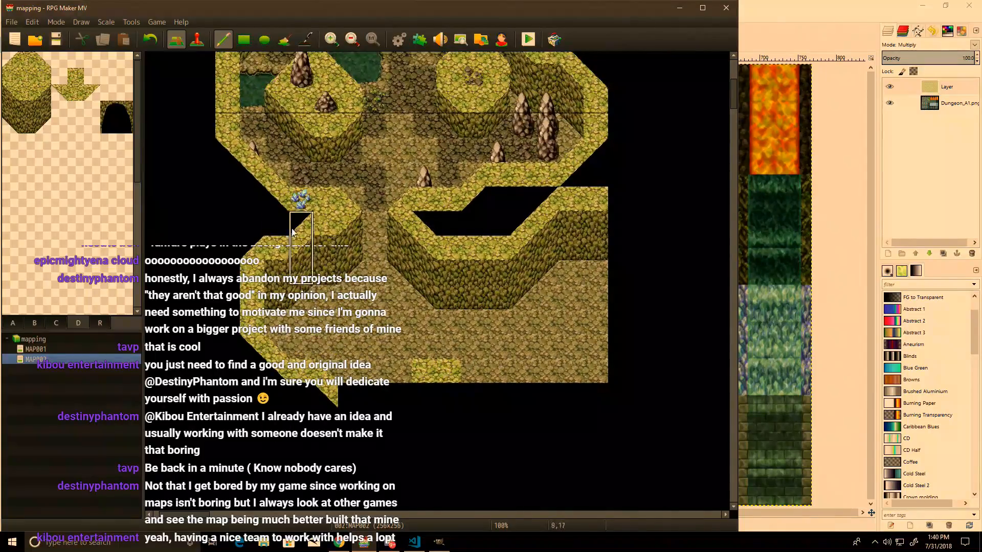
Step: Close the western bulge of the lower room's south edge with a mirrored diagonal piece and wall-top tiles
right_click(481, 200)
click(348, 403)
key(ctrl+z)
right_click(449, 200)
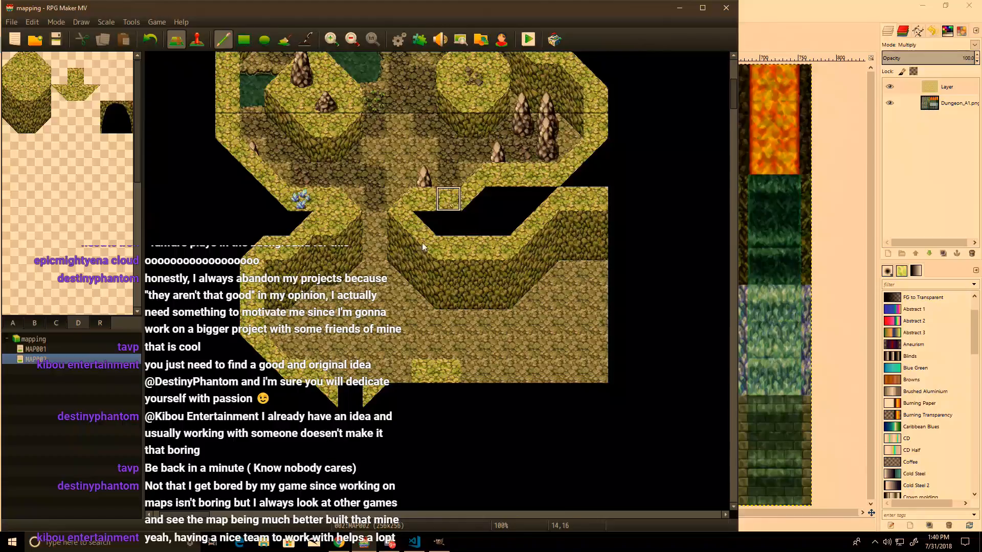
click(351, 400)
middle_drag(493, 321, 485, 173)
middle_drag(475, 259, 390, 377)
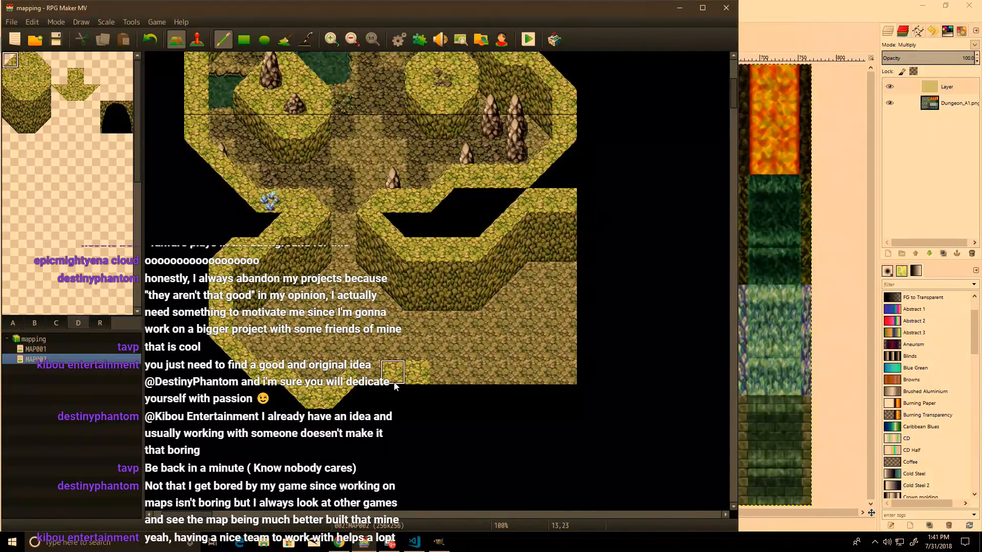
Step: Form a second bulge farther east on the lower room's south edge by copying the first bulge's diagonal pieces
click(422, 384)
click(442, 361)
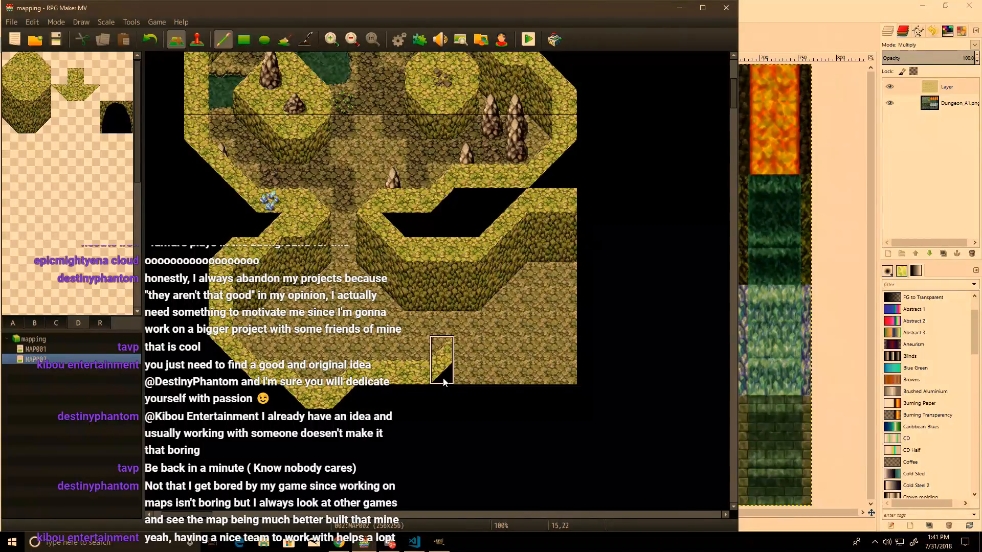
key(ctrl+z)
right_drag(296, 385, 323, 407)
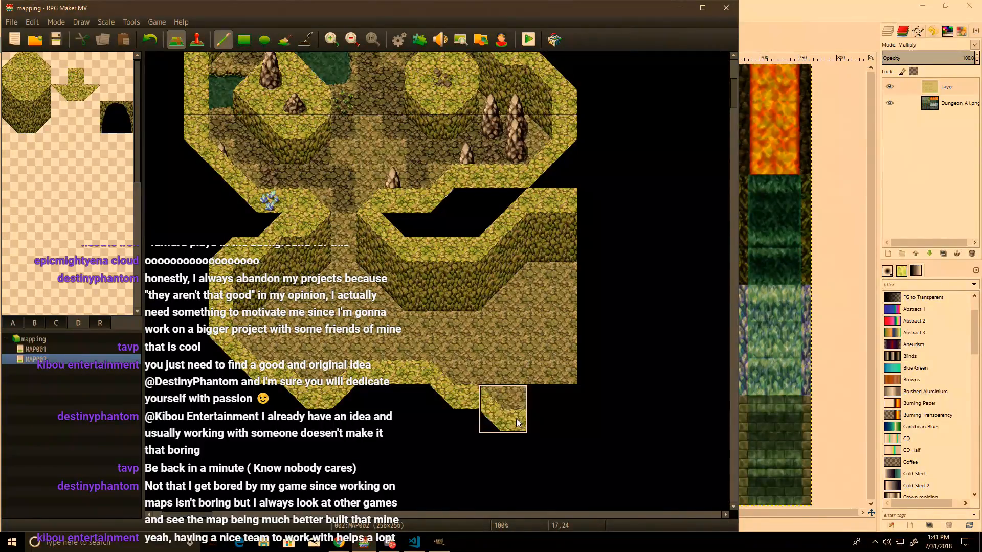
right_drag(349, 395, 346, 378)
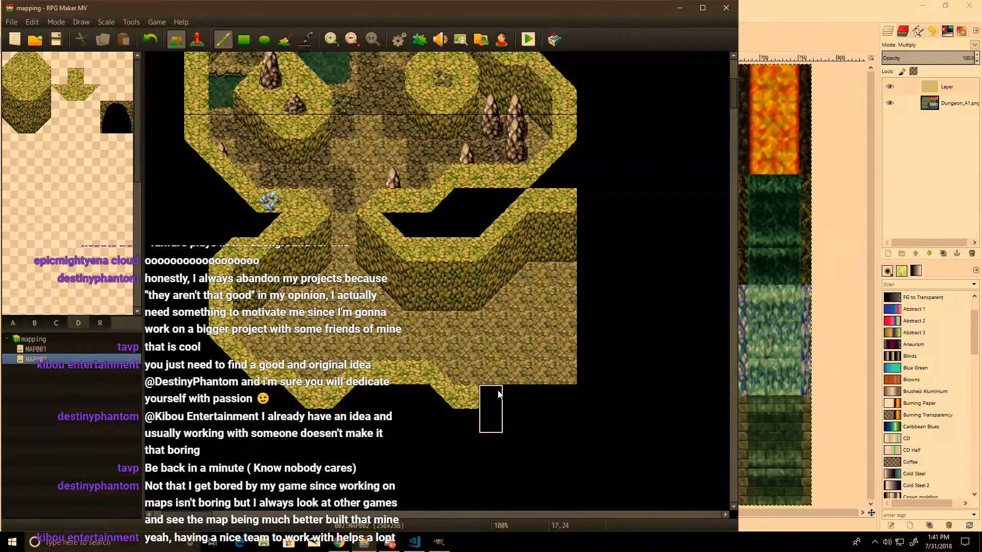
drag(494, 383, 548, 366)
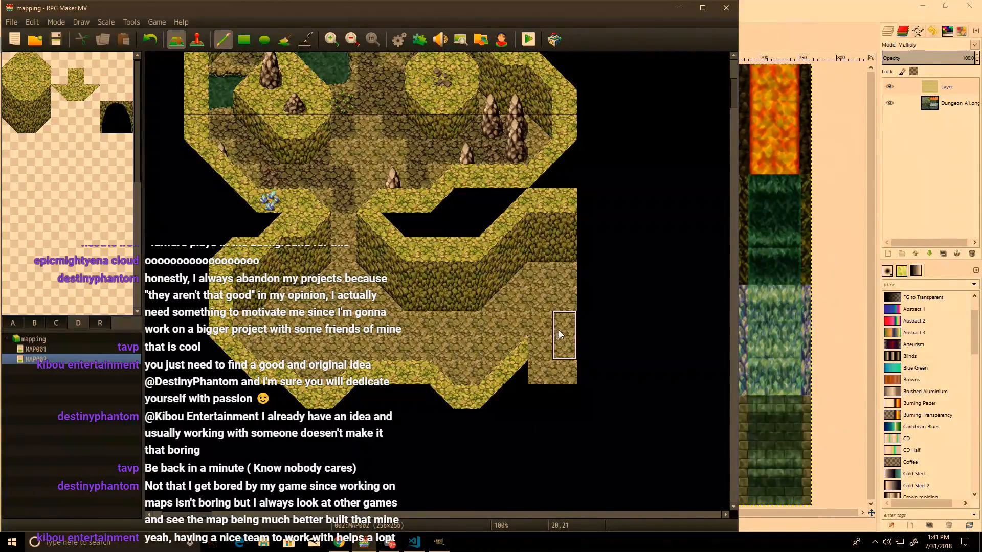
Step: Finish the lower room's southeast corner with diagonal pieces and run a wall-top edge up its east side to a rounded northeast corner
right_click(418, 369)
click(558, 352)
mouse_move(558, 352)
mouse_down()
mouse_move(515, 394)
mouse_move(562, 372)
mouse_up()
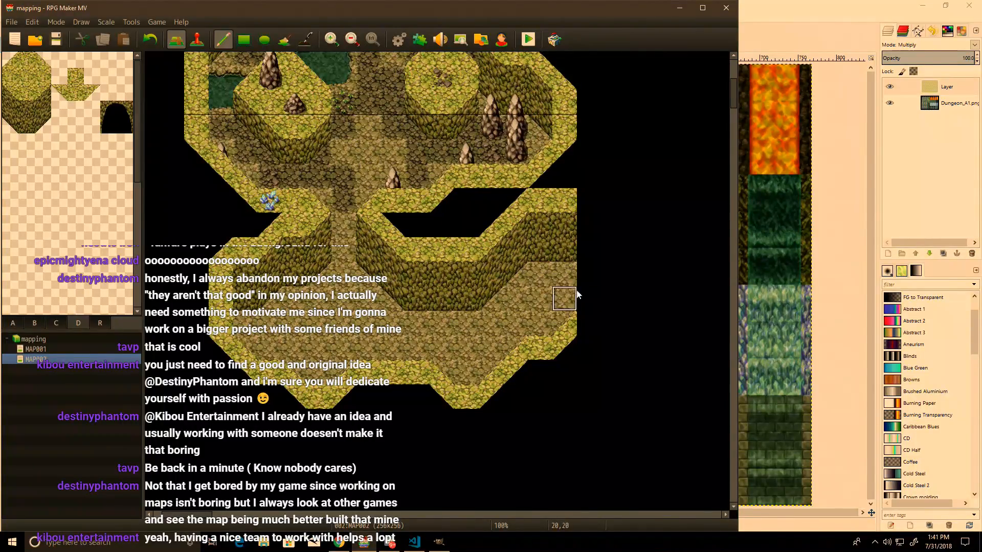
drag(588, 271, 590, 227)
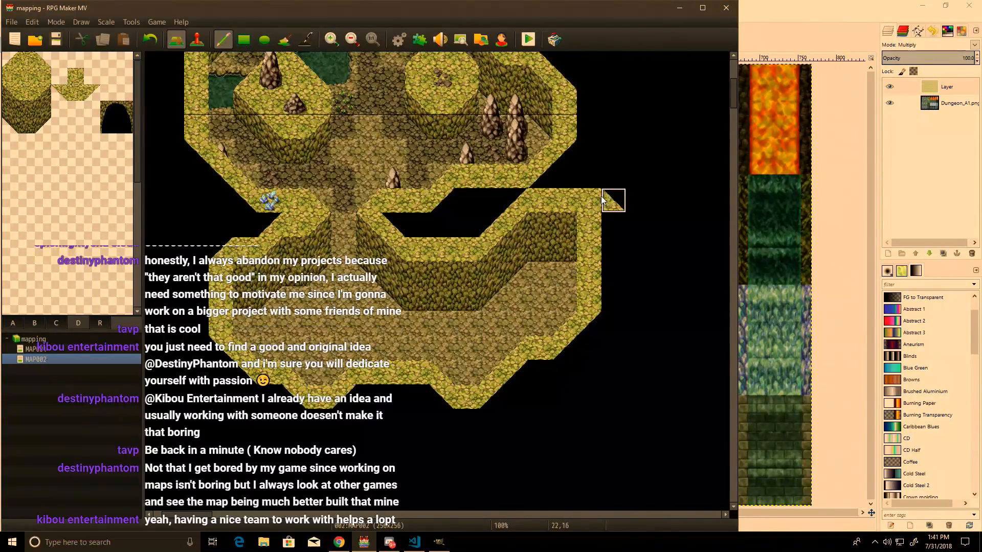
Step: Add darker floor patches to the lower room's east and south parts and bring up the tileset A tiles
scroll(555, 291, up, 3)
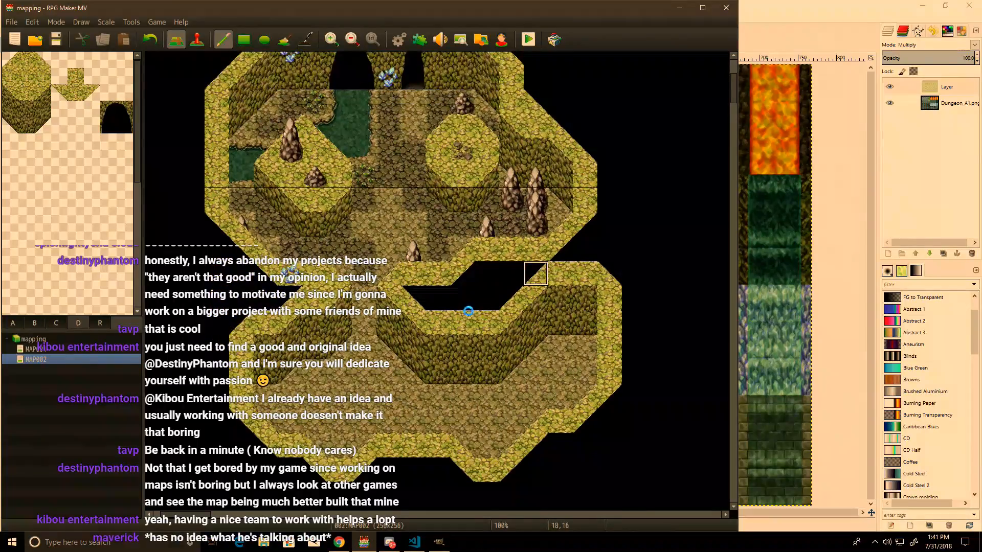
scroll(473, 311, up, 2)
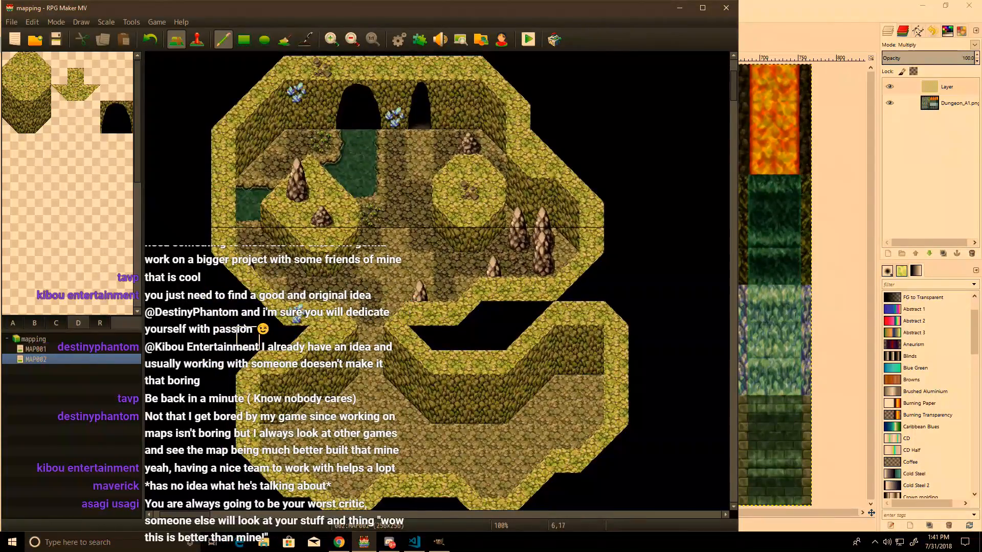
click(320, 419)
mouse_move(492, 458)
mouse_down()
mouse_move(577, 410)
mouse_move(572, 490)
mouse_up()
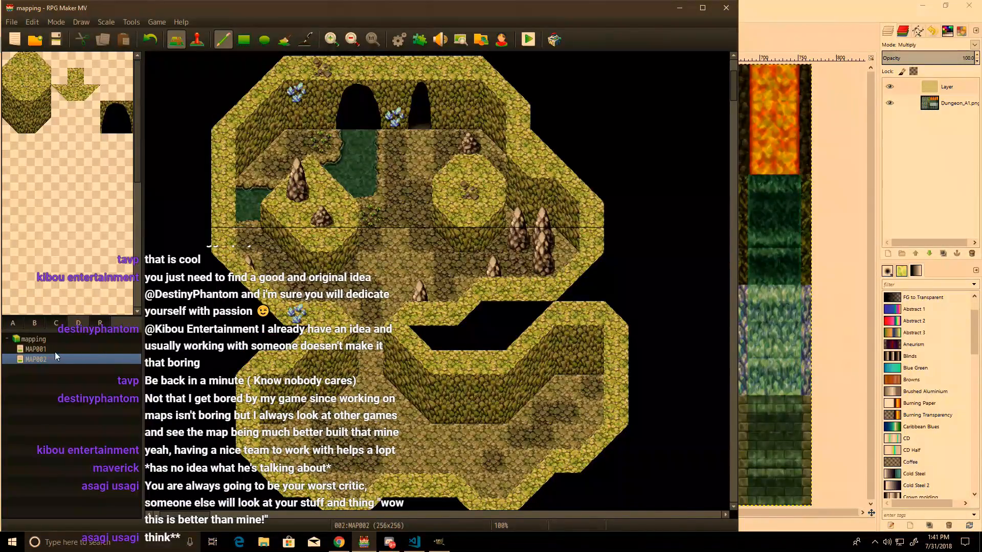
click(13, 322)
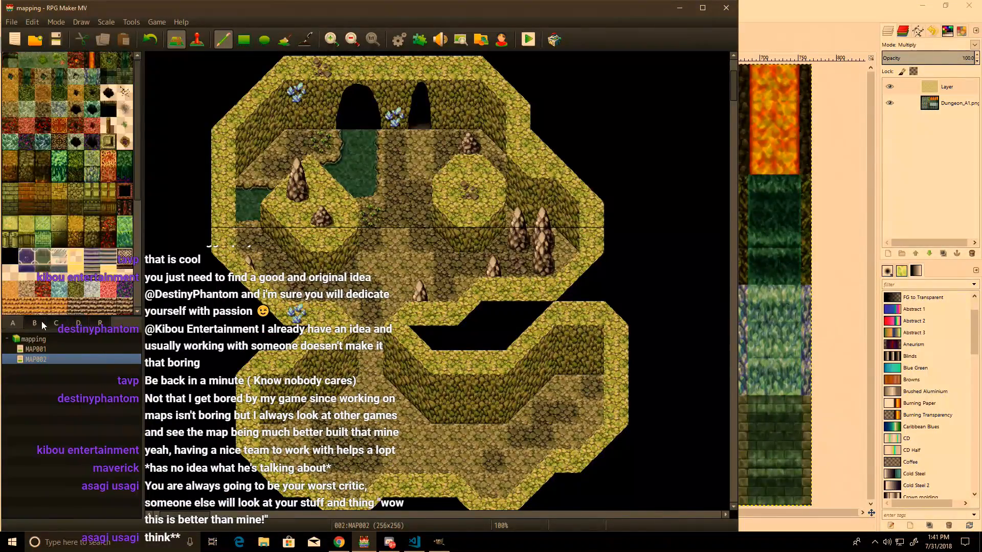
click(10, 256)
key(ctrl+z)
click(466, 396)
key(ctrl+z)
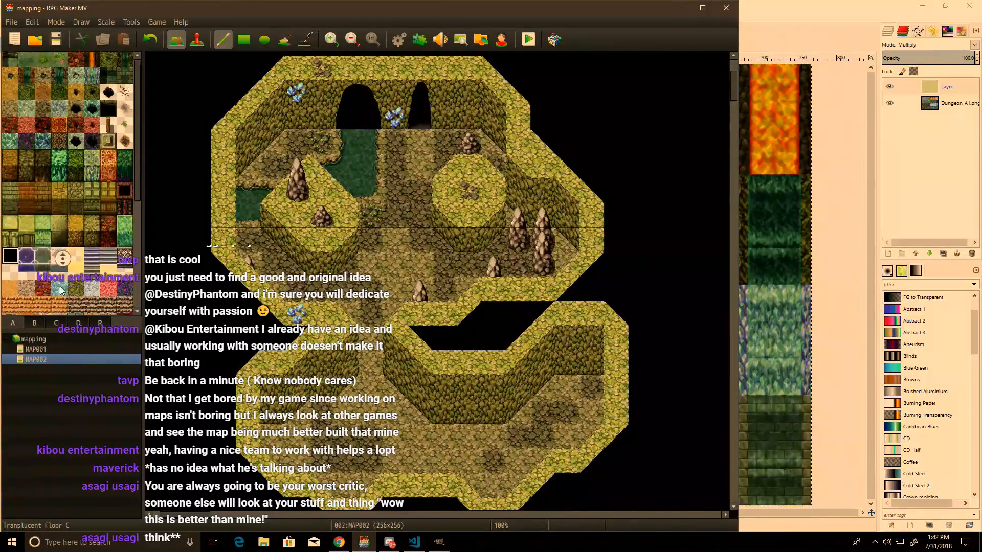
Step: Place a three-tile-long wooden stairway down the middle of the lower room's north wall and open the ledge above it with diagonal pieces on both sides
scroll(63, 271, down, 3)
click(466, 409)
click(469, 391)
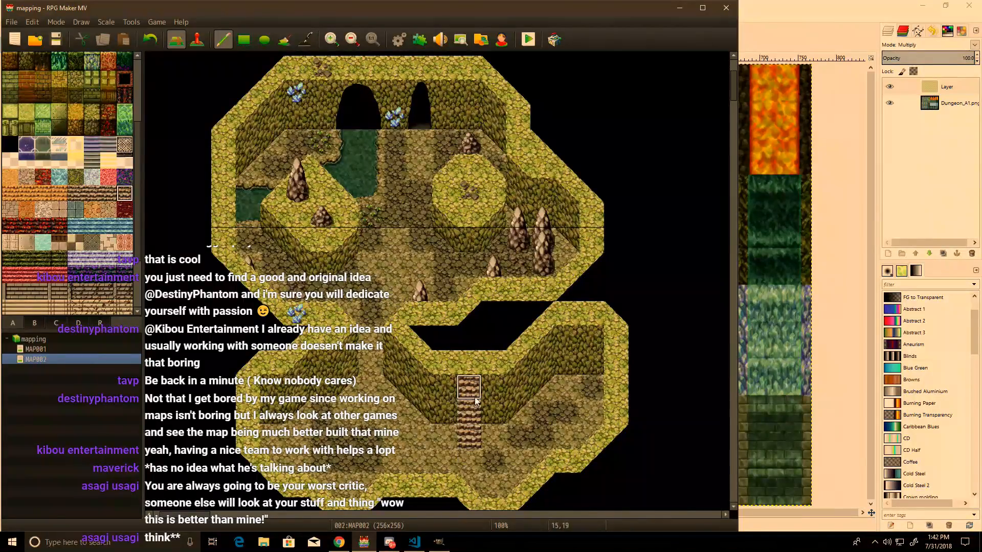
click(468, 362)
click(441, 332)
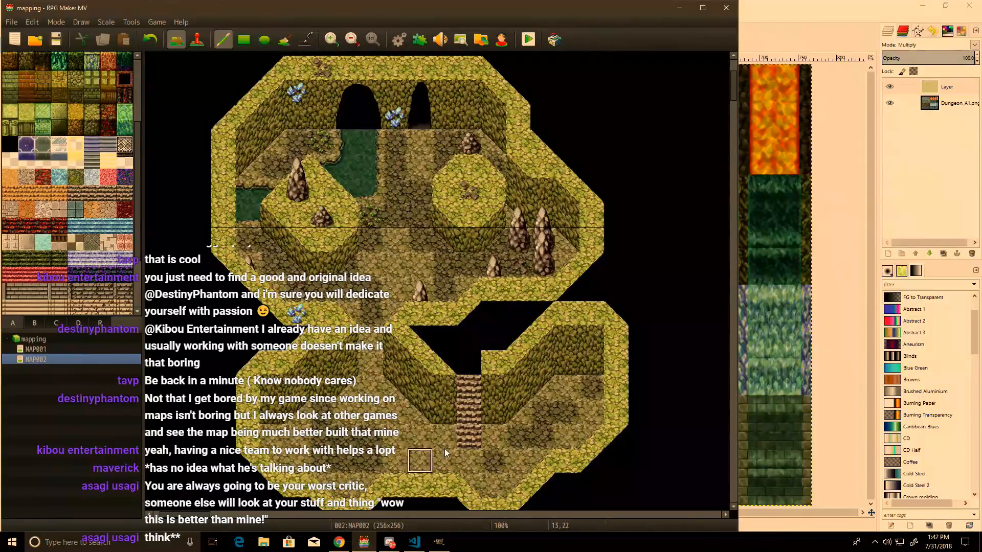
click(494, 362)
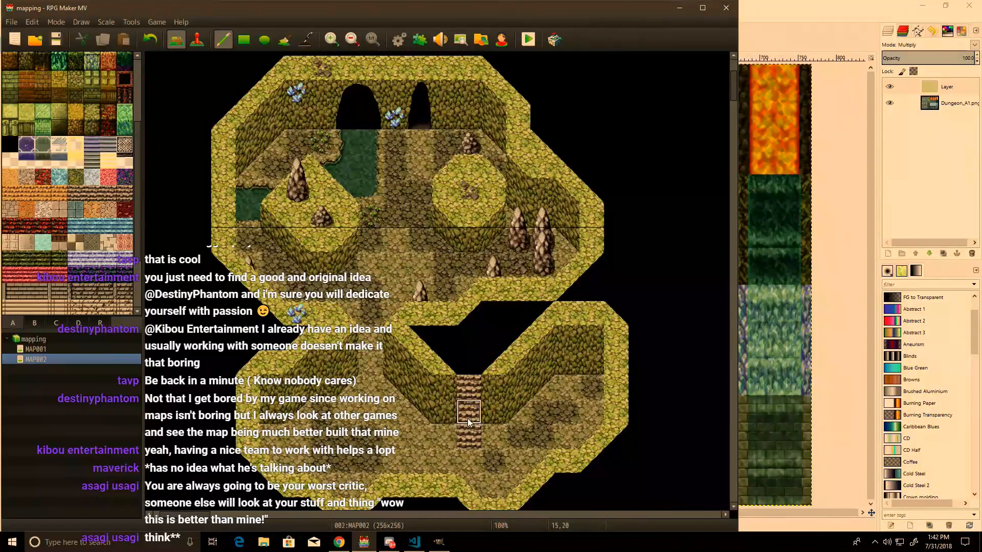
Step: Rework the ledge ends on both sides of the gap above the lower room's stairway, removing their slanted pieces
key(ctrl+z)
click(453, 362)
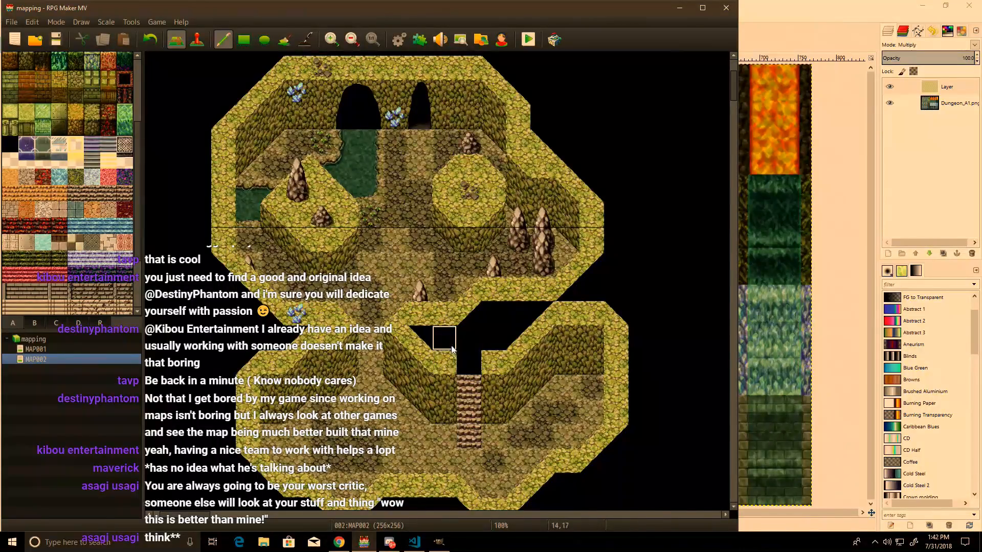
key(ctrl+z)
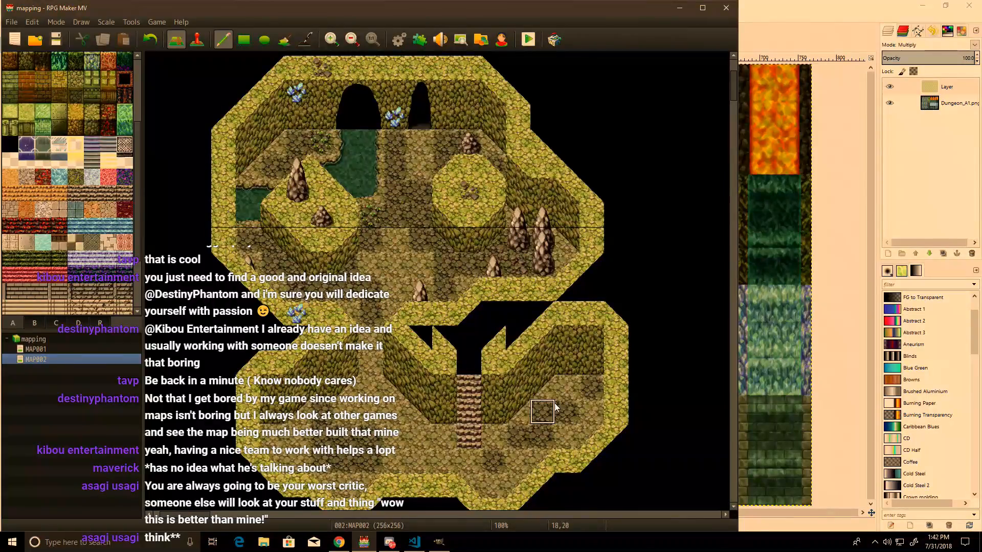
shift+right_click(493, 362)
shift+click(520, 336)
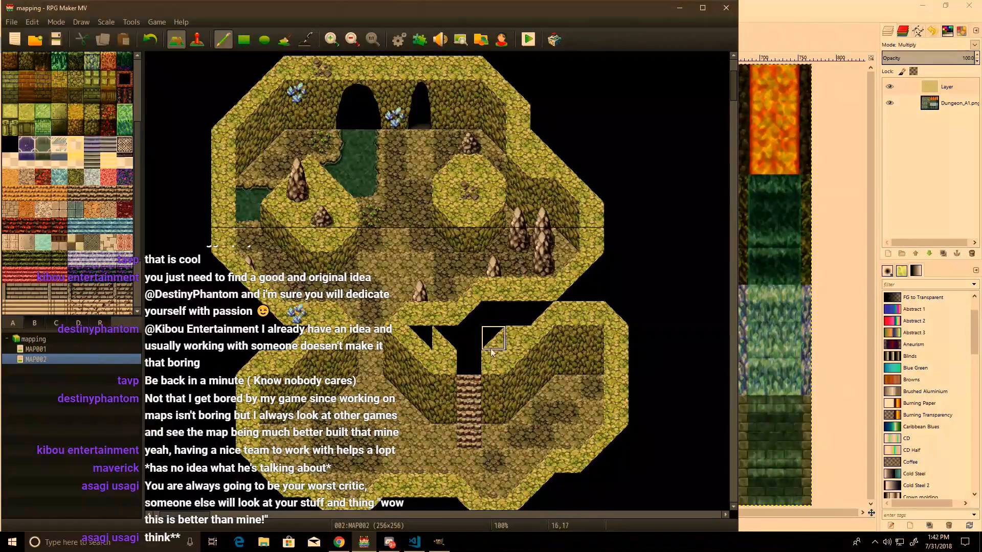
click(426, 346)
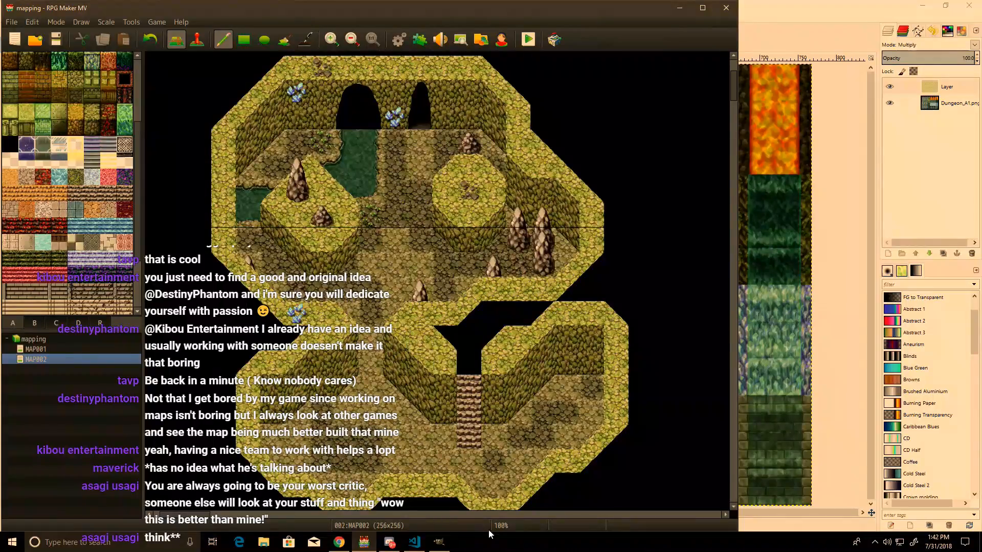
Step: Try copying diagonal ledge pieces into the gap above the stairway
click(444, 309)
shift+right_click(495, 344)
shift+click(477, 357)
key(ctrl+z)
key(ctrl+z)
key(ctrl+z)
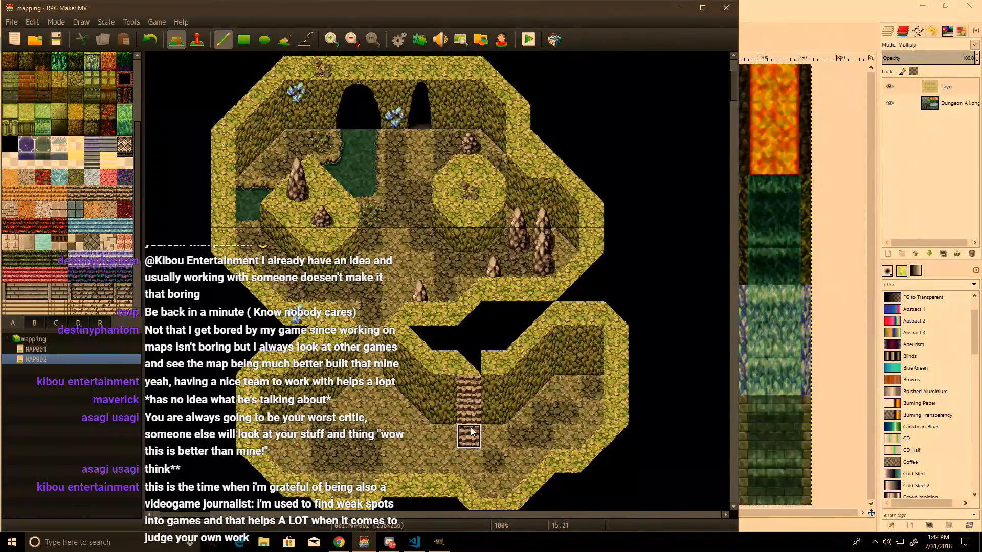
Step: Clear the ledge pieces from the gap above the stairway so the ledge ends squarely on both sides, and save the map
click(102, 322)
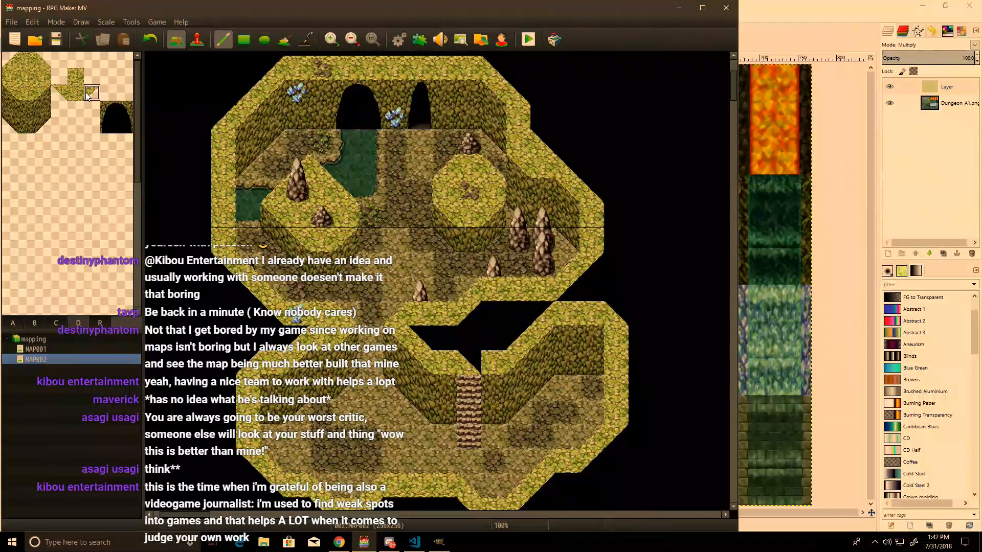
click(13, 58)
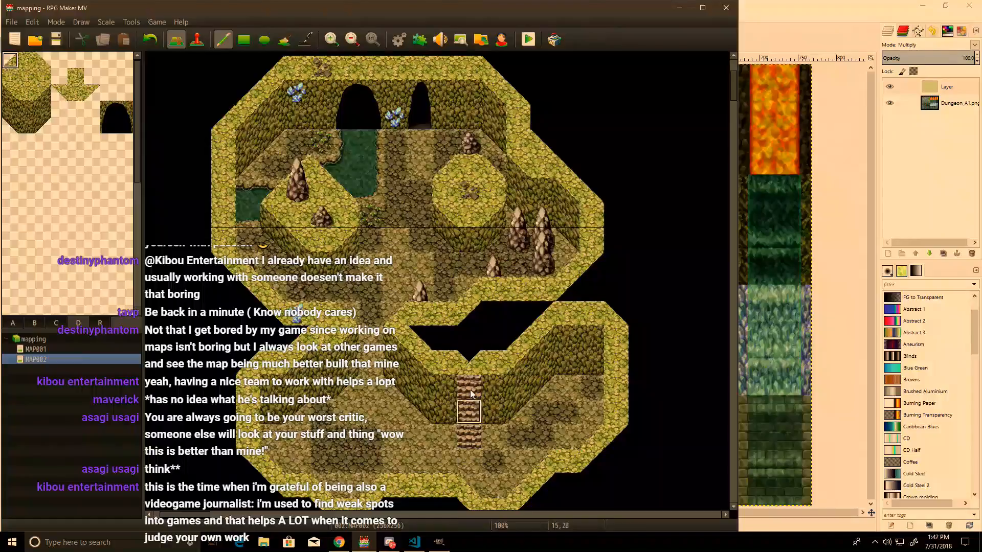
click(469, 363)
click(469, 363)
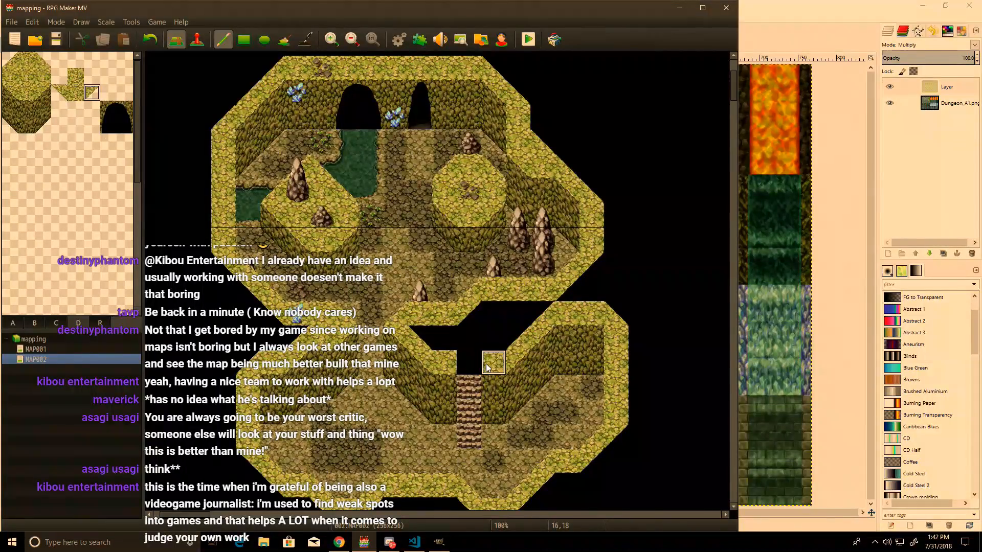
click(463, 360)
key(ctrl+z)
right_click(492, 331)
key(ctrl+s)
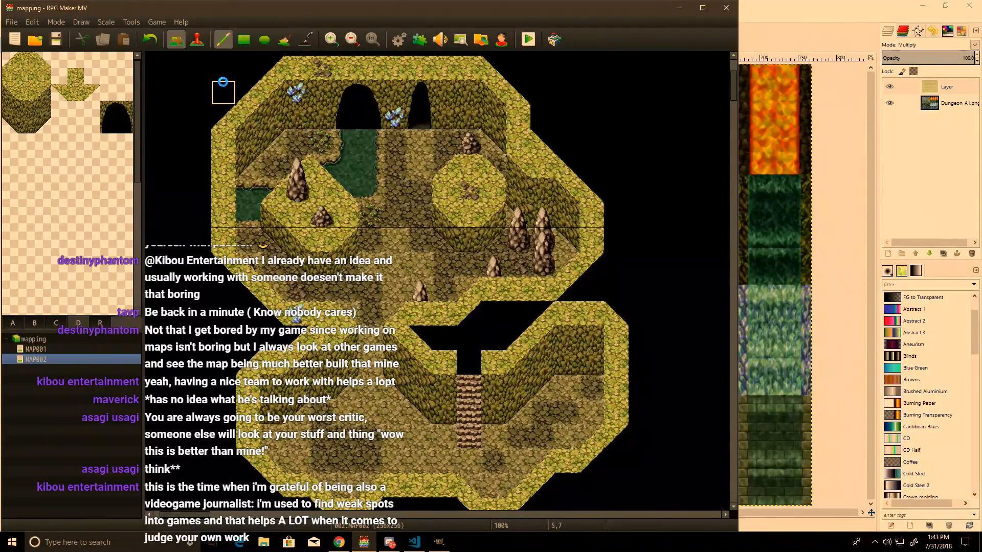
click(197, 40)
scroll(379, 316, down, 2)
ctrl+scroll(379, 316, up, 1)
ctrl+scroll(378, 316, up, 1)
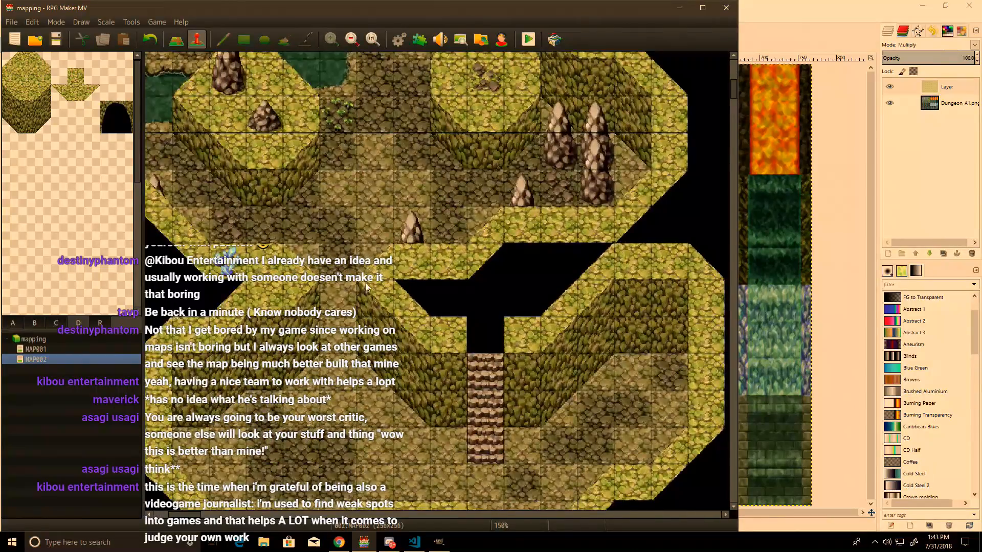
ctrl+scroll(346, 273, down, 1)
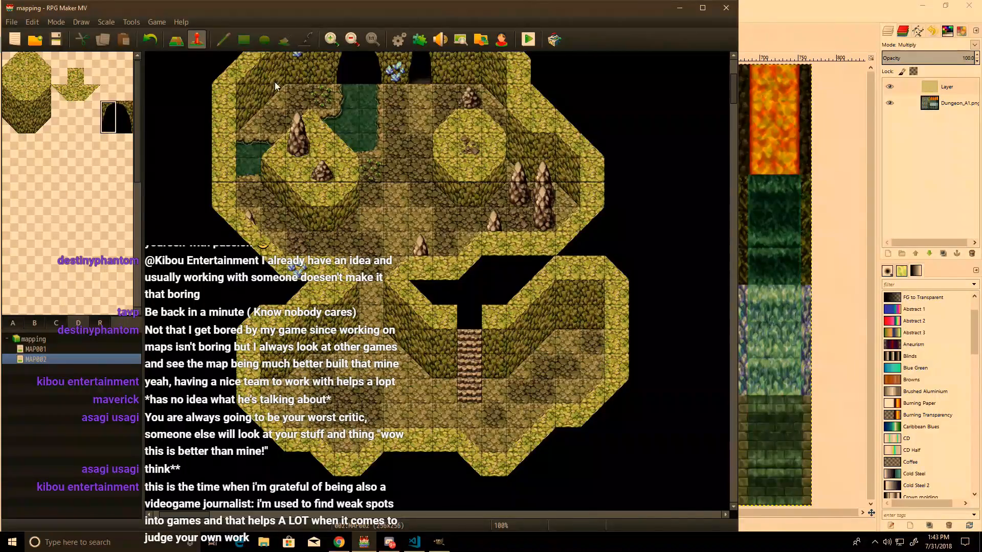
click(173, 40)
Step: Paint a two-by-two-tile green pond below the lower room's northeast wall and copy the upper room's wide cave opening into the wall above it
click(22, 320)
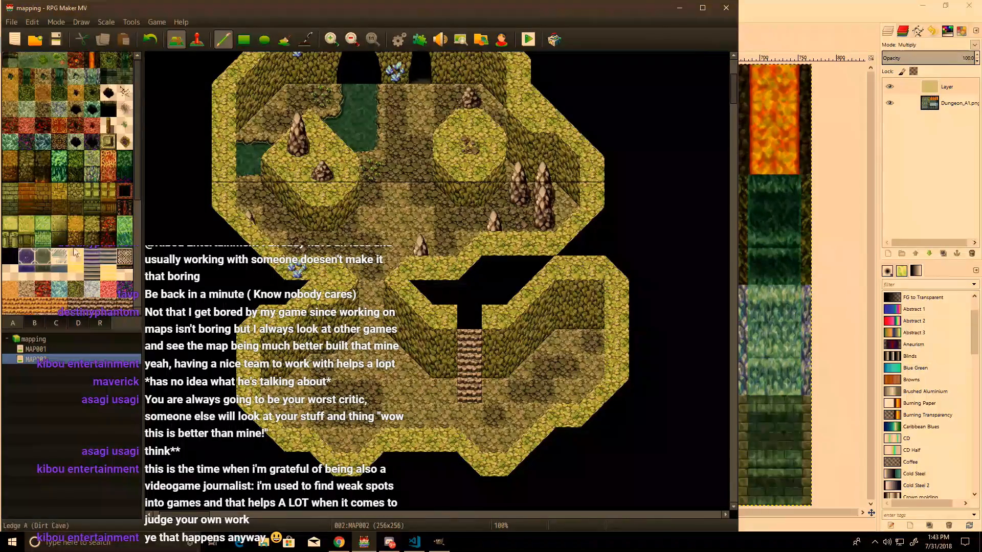
click(11, 76)
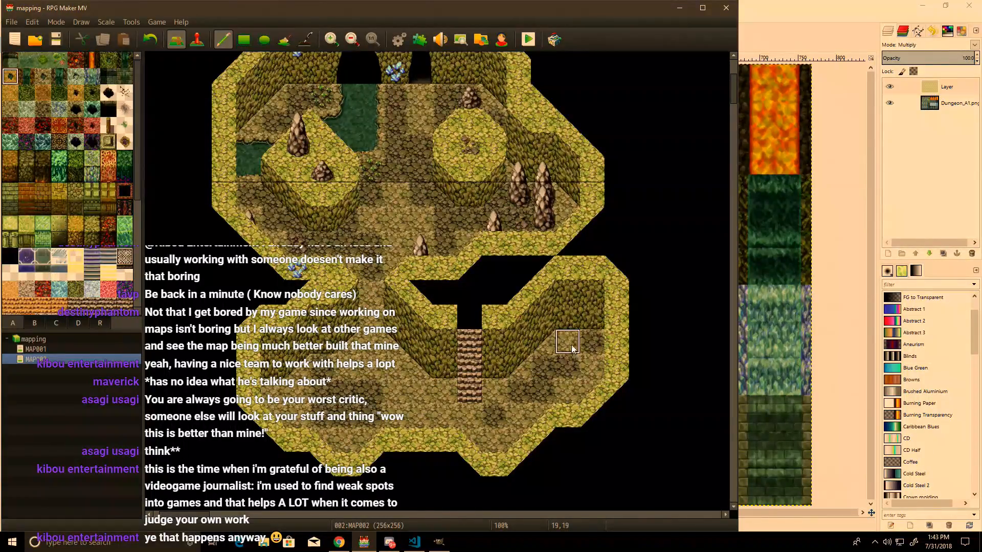
click(43, 76)
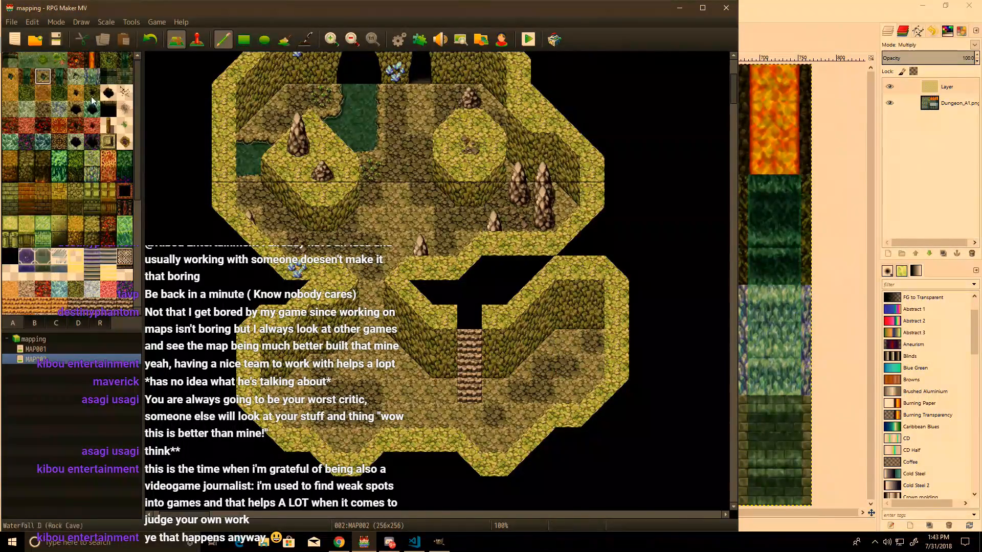
mouse_move(568, 340)
mouse_down()
mouse_move(567, 365)
mouse_move(587, 357)
mouse_move(572, 333)
mouse_move(582, 349)
mouse_up()
key(ctrl+z)
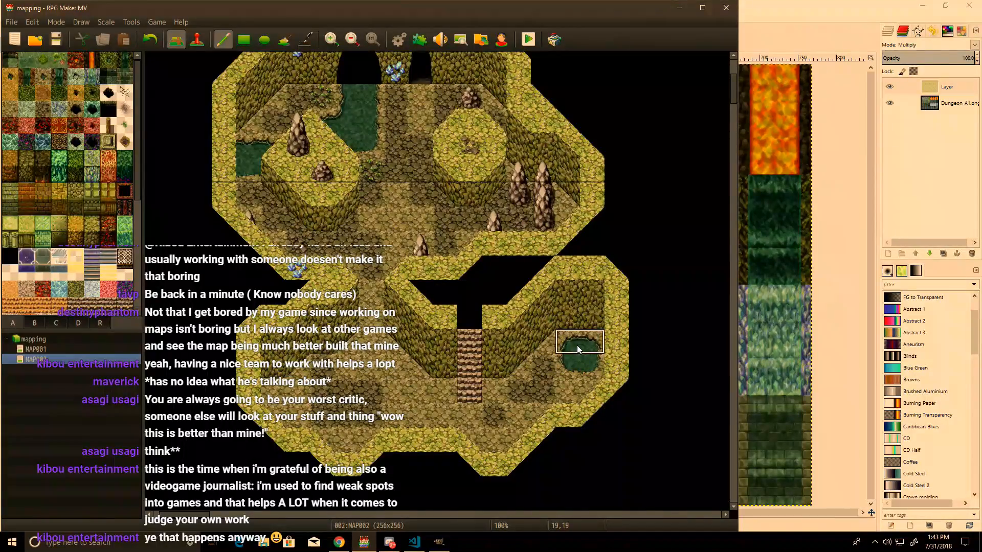
right_drag(357, 75, 358, 98)
click(568, 300)
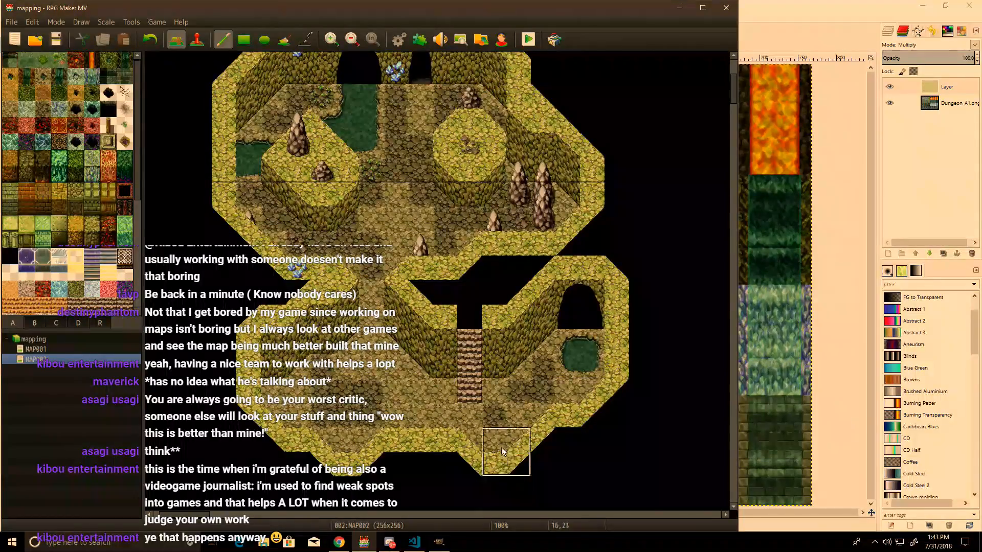
Step: Add a two-tile-long strip of the same green water along the lower room's west edge by copying the pond's water tile
scroll(444, 409, up, 3)
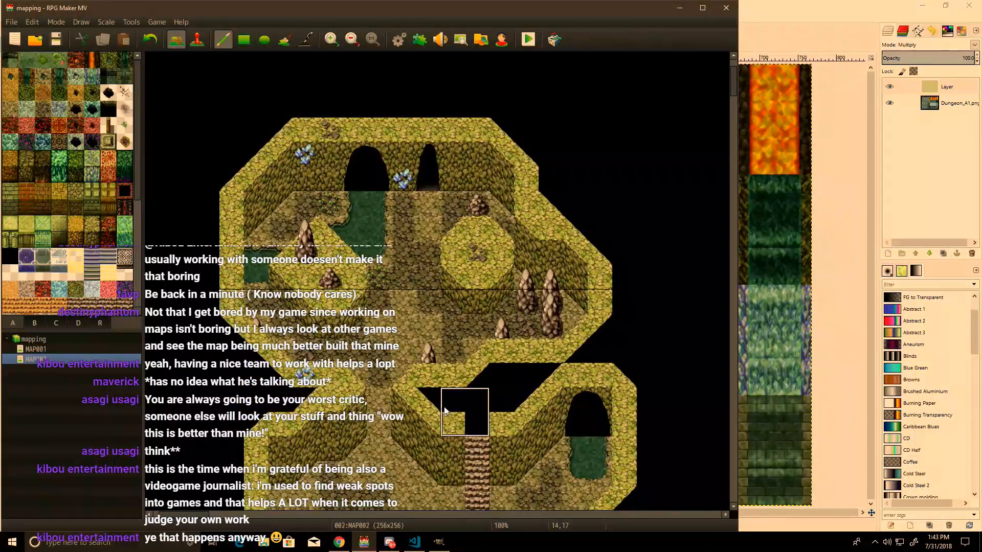
scroll(444, 409, down, 2)
right_click(593, 399)
click(288, 448)
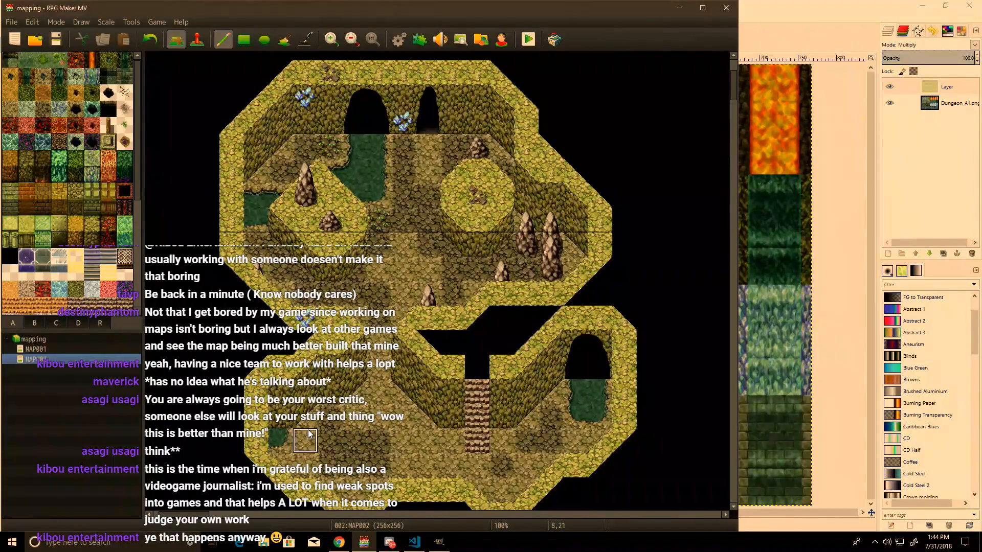
click(281, 464)
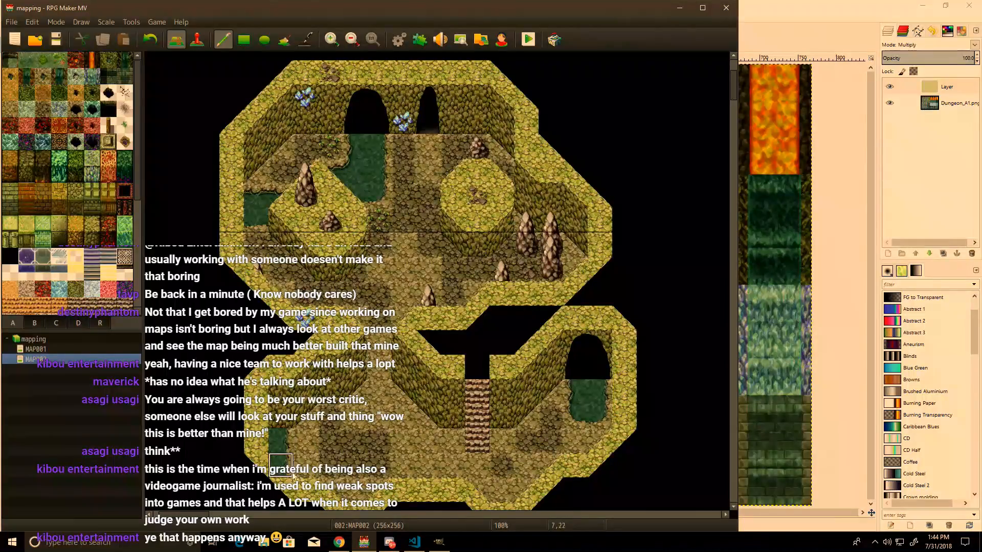
Step: Place a mossy green rock pile on the round raised ledge in the upper room and another beside the lower room's eastern pond
click(77, 323)
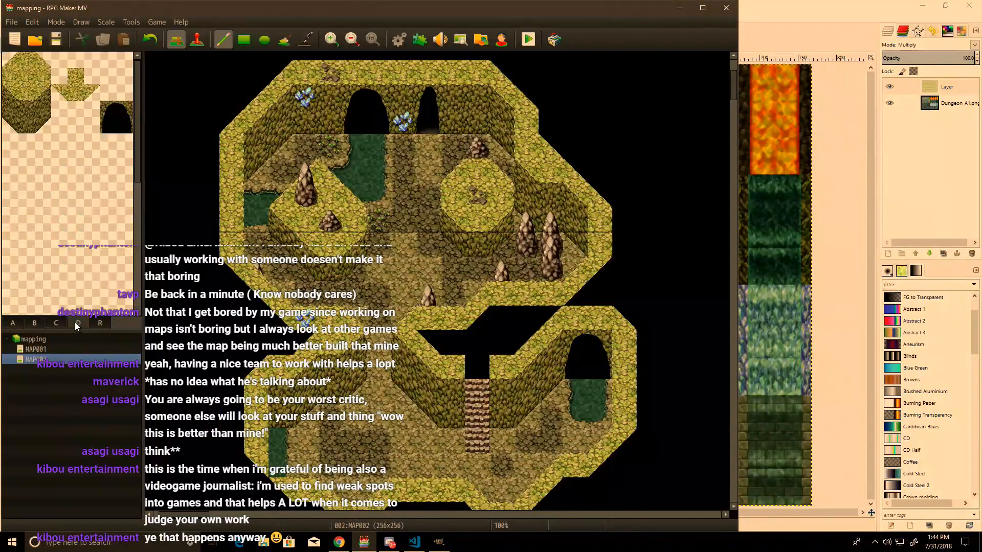
click(43, 60)
drag(384, 402, 404, 421)
click(35, 322)
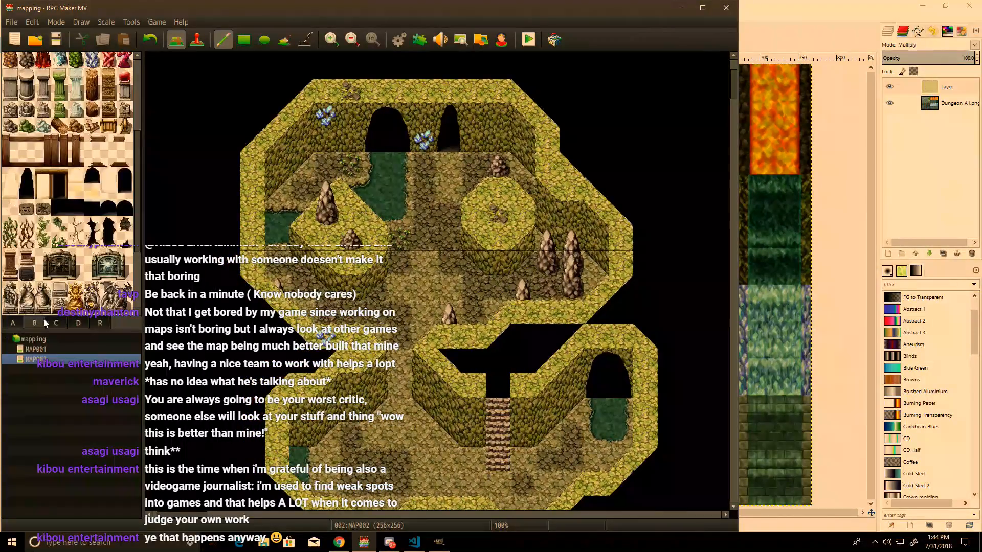
click(26, 126)
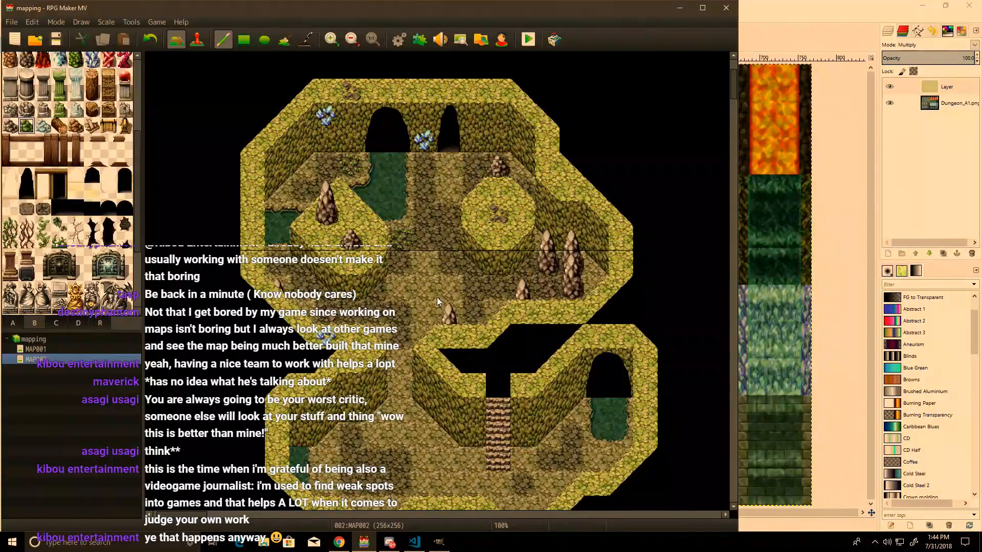
click(498, 190)
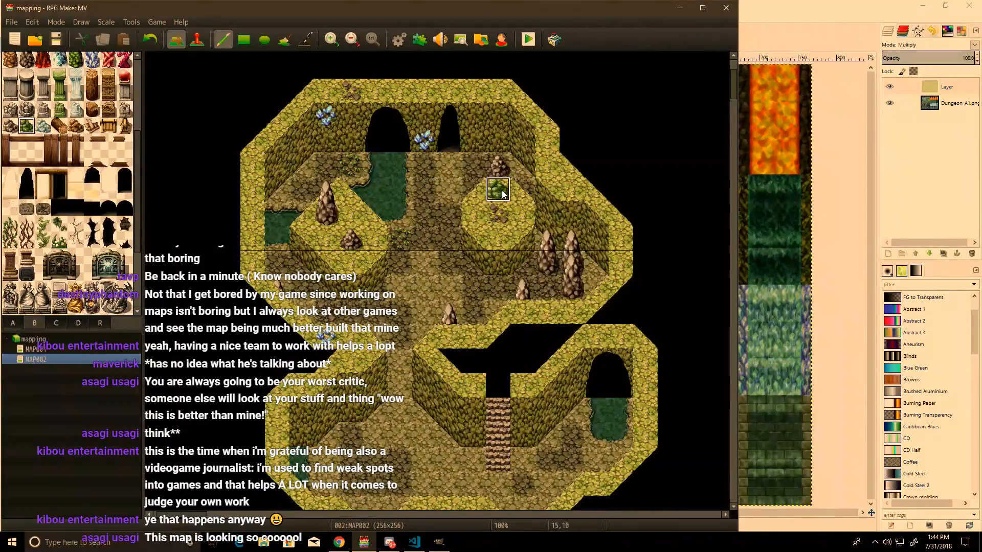
scroll(546, 387, down, 3)
click(551, 368)
Step: Scatter small leafy plants on the cave walls, including east of the stairway, on the upper north wall and on the western ledge's face
click(59, 225)
click(500, 367)
scroll(550, 266, up, 2)
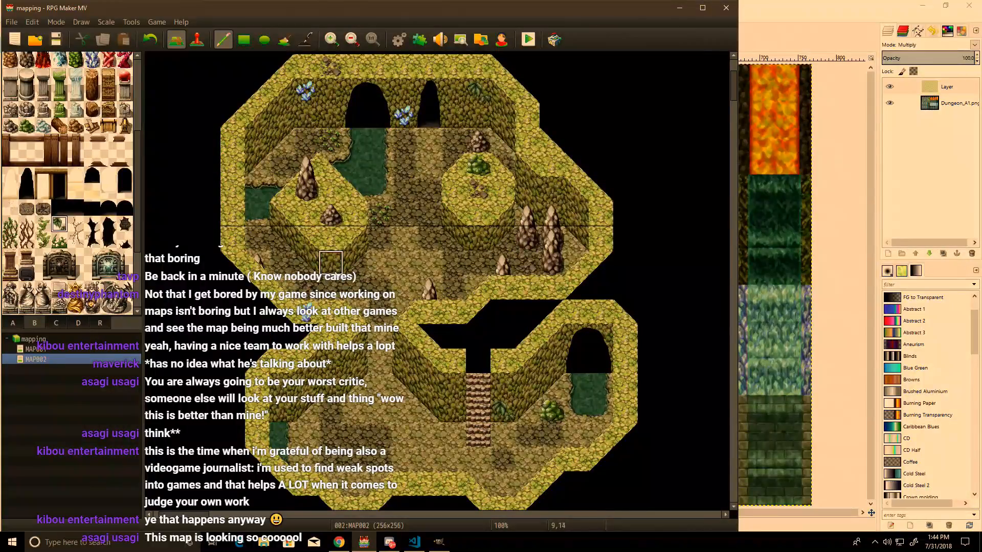
scroll(332, 296, down, 3)
scroll(332, 297, left, 2)
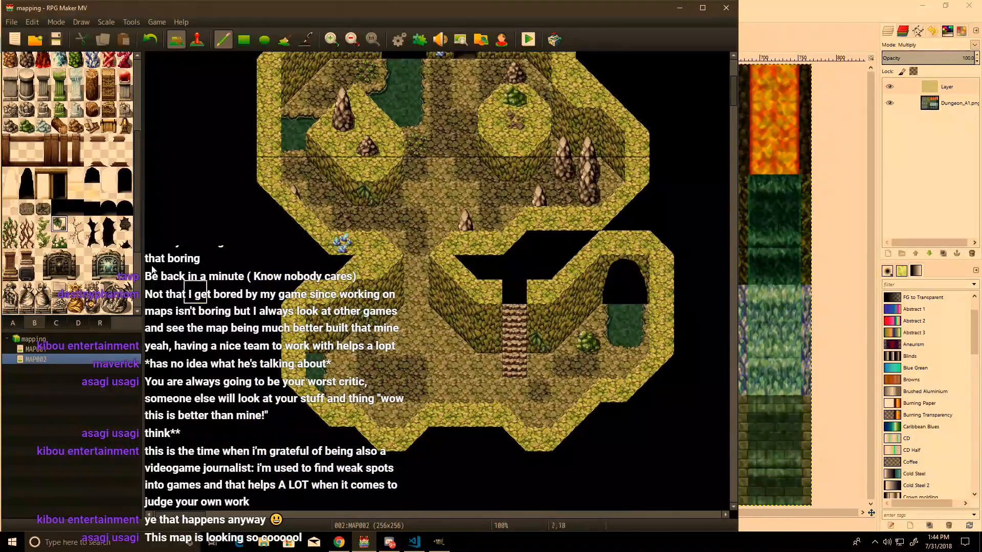
Step: Hang two-tile-tall green vines on the wall just west of the stairway and on the upper north wall west of the wide cave opening
drag(43, 225, 10, 239)
click(490, 314)
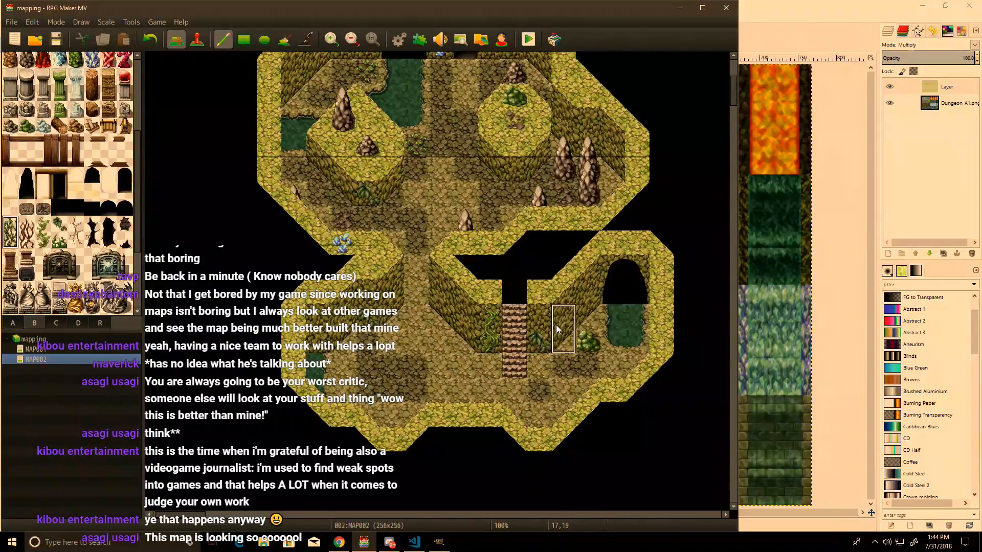
scroll(586, 344, up, 6)
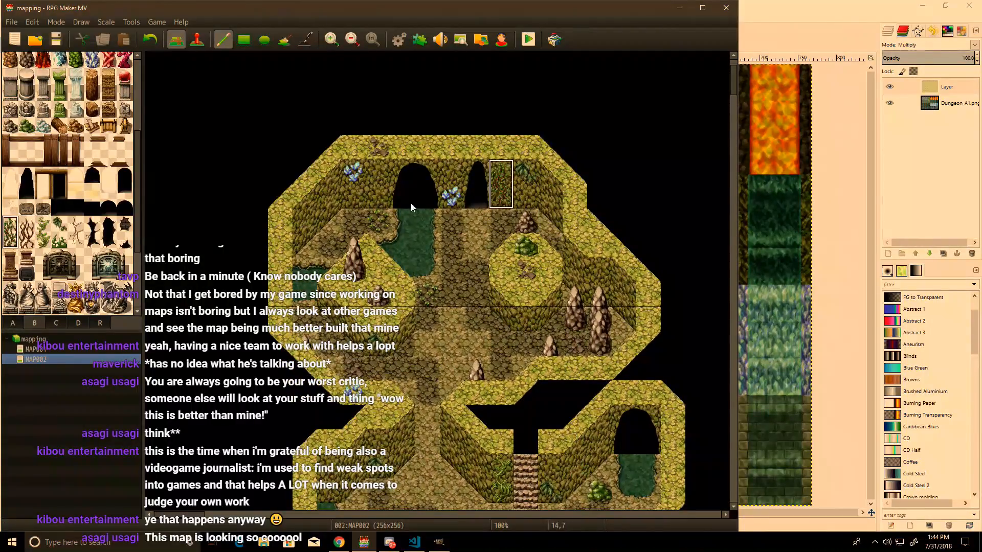
click(379, 172)
middle_click(417, 340)
scroll(421, 365, down, 2)
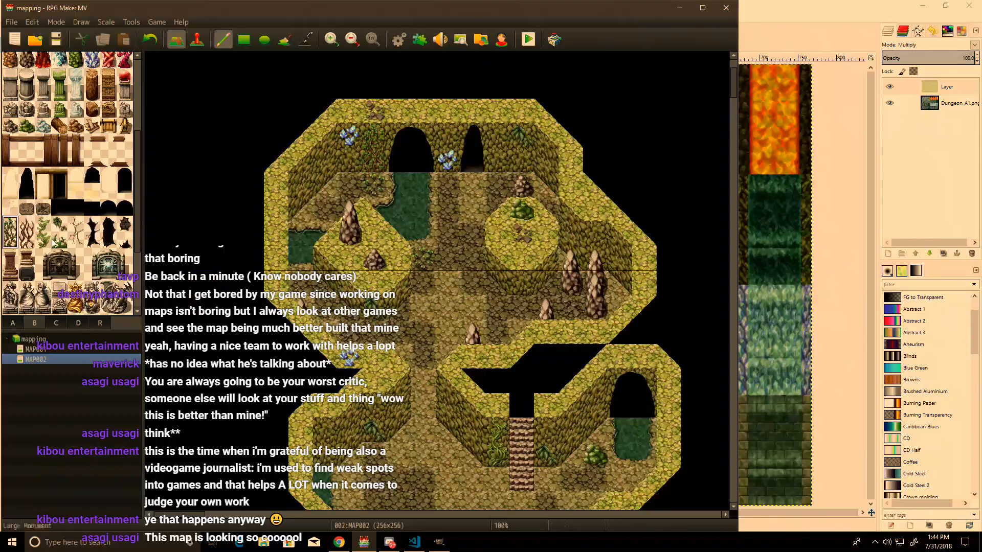
click(15, 227)
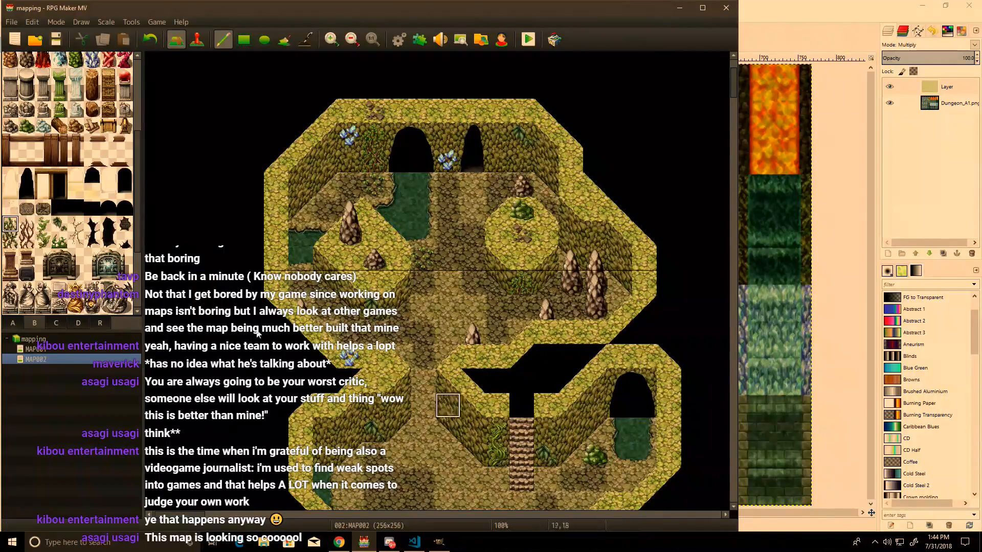
click(10, 240)
click(522, 282)
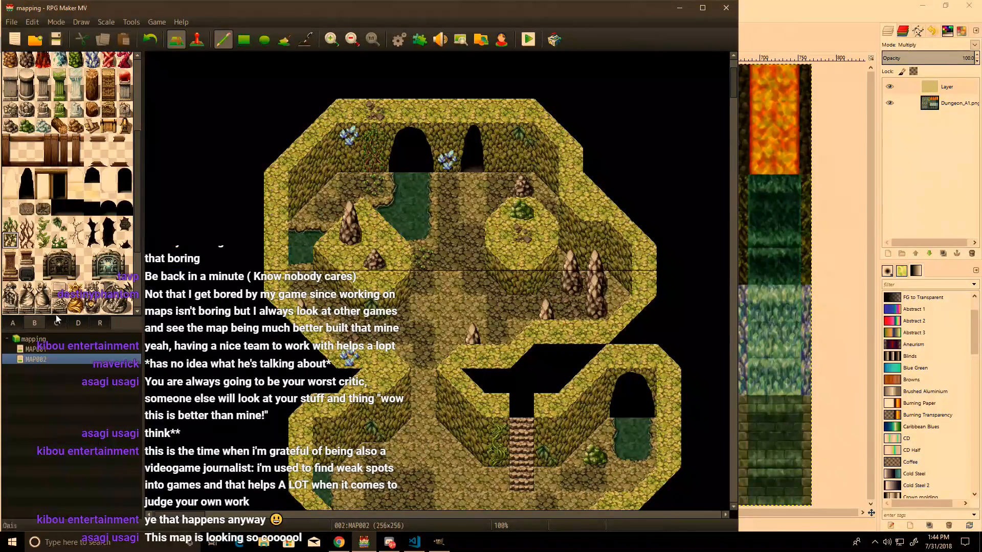
Step: Span the gap between the upper room's two raised ledges with a four-tile-long wooden bridge deck and draw a beam along its underside
middle_click(75, 269)
middle_click(48, 82)
click(27, 125)
drag(497, 257, 428, 258)
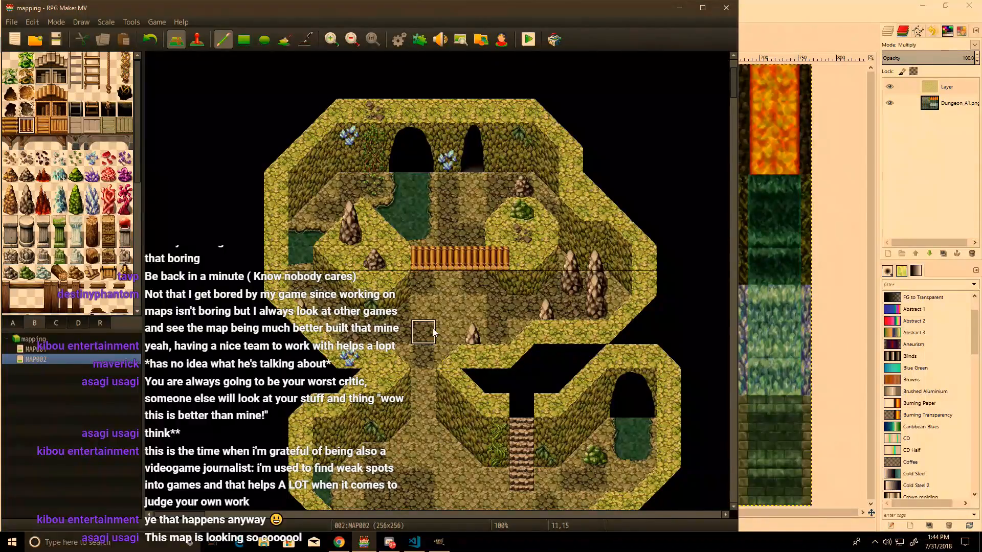
click(43, 143)
drag(423, 282, 497, 287)
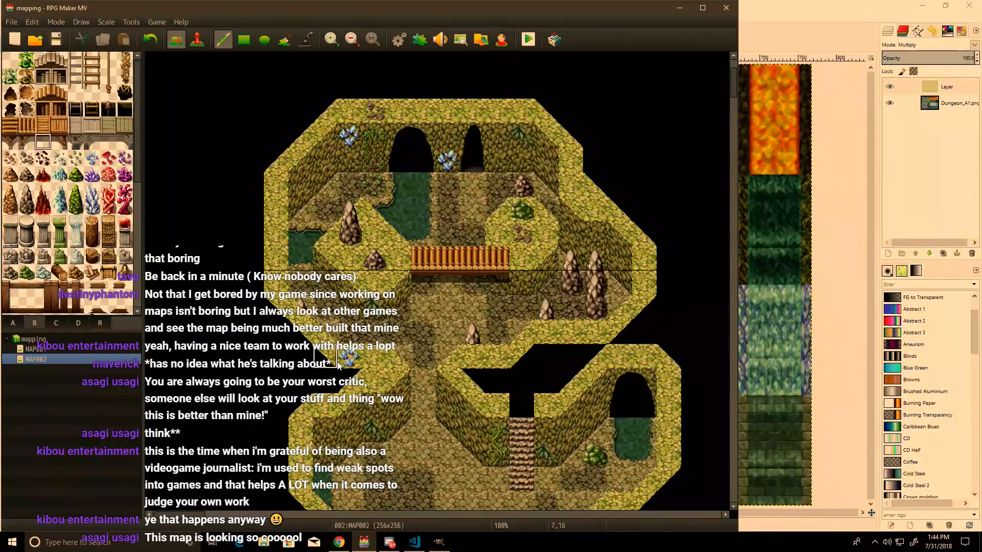
Step: Finish the bridge's underside with wooden spars at its east and west ends
click(60, 142)
click(503, 282)
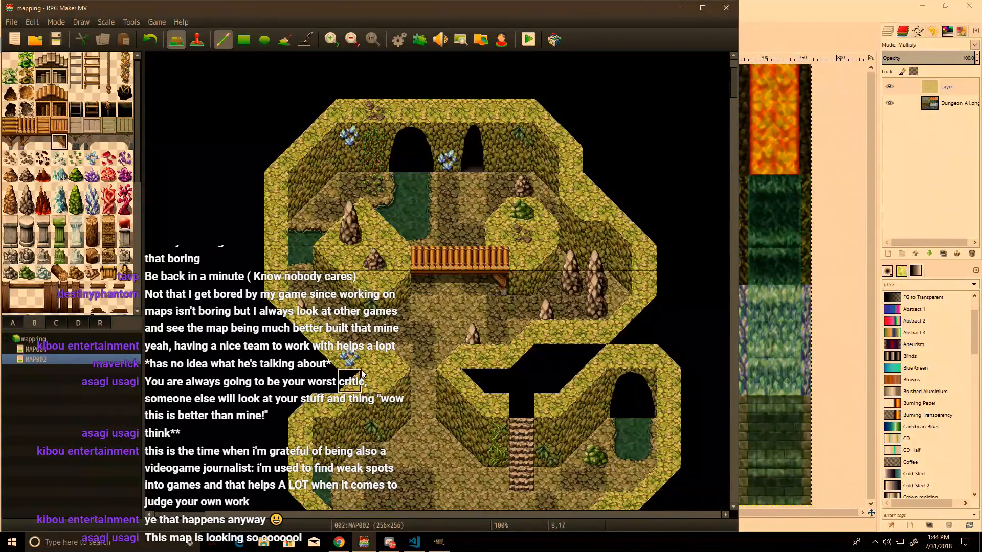
click(27, 141)
key(ctrl+z)
key(ctrl+z)
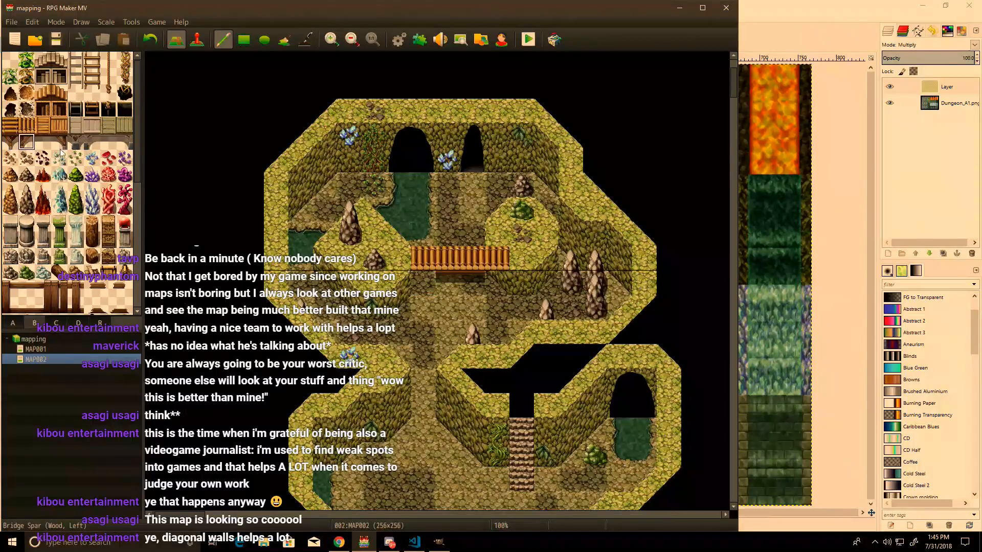
right_click(434, 281)
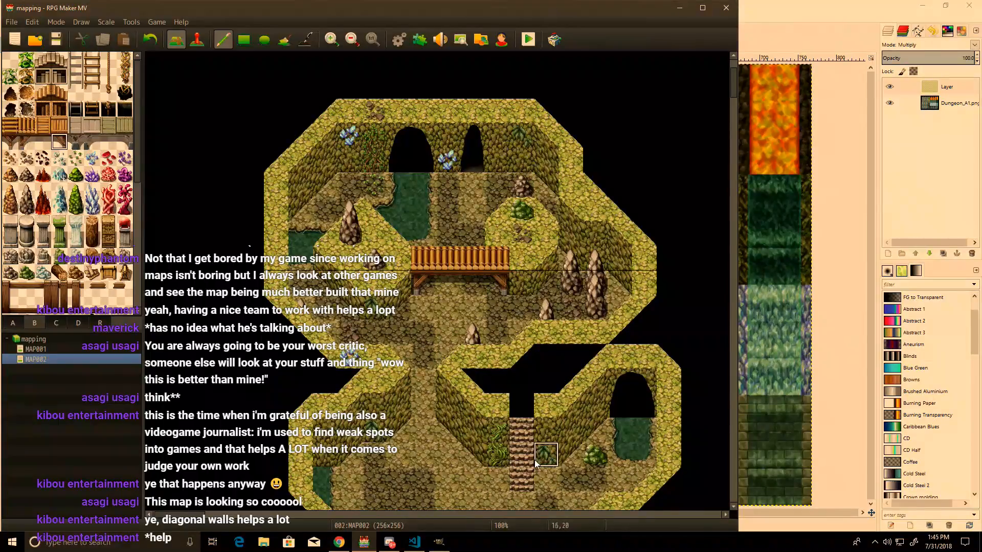
Step: Copy the lower stairway's tile and place a two-tile-long stairway on the wall just below the bridge's east end
right_click(521, 481)
click(521, 283)
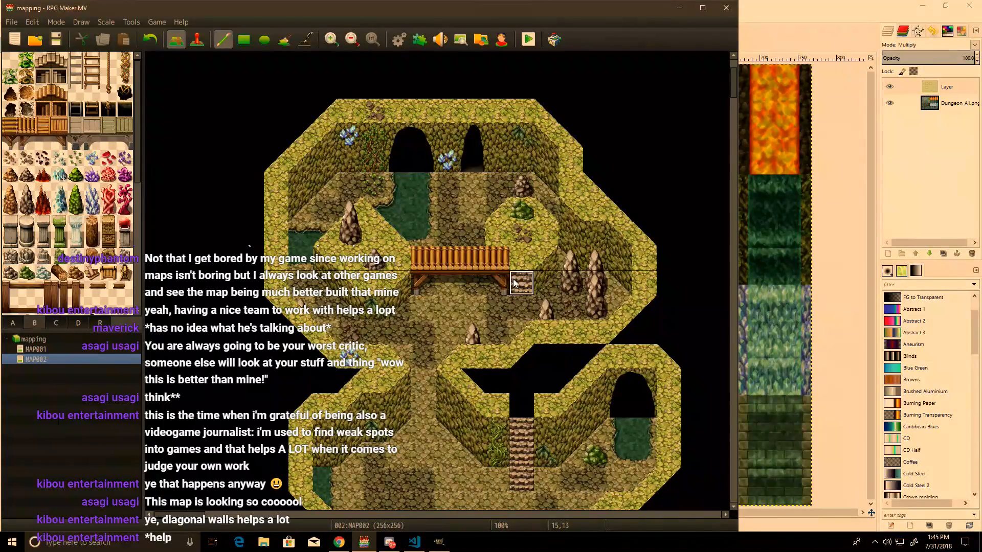
click(521, 307)
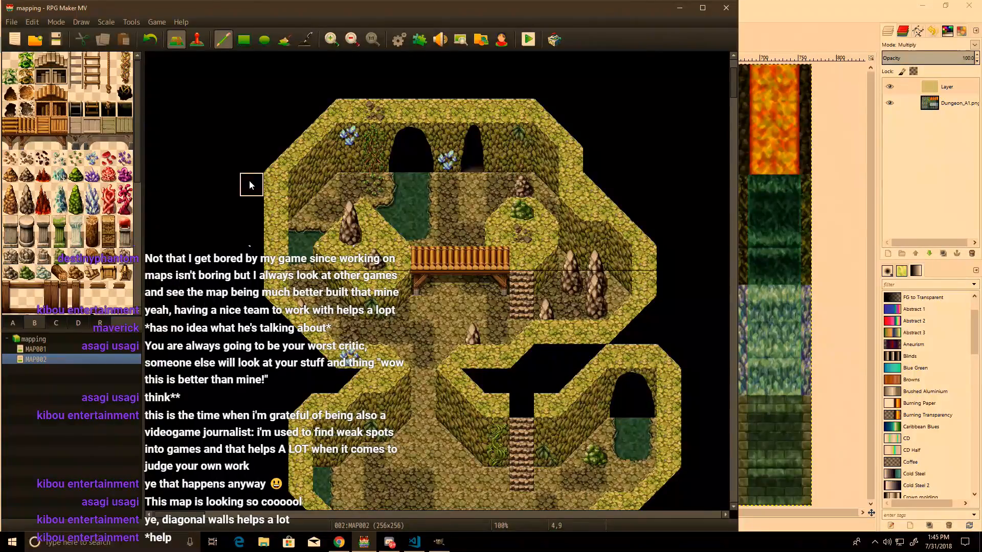
Step: Create a new map named MAP003 using the 0002 Outside tileset, 17 tiles wide and 13 high
right_click(68, 336)
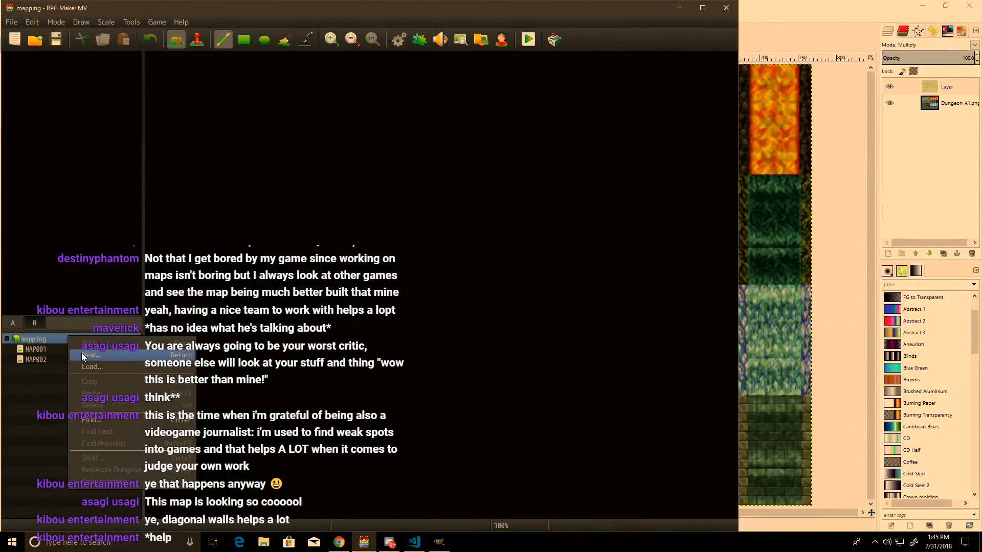
click(81, 353)
click(223, 179)
click(218, 203)
key(Tab)
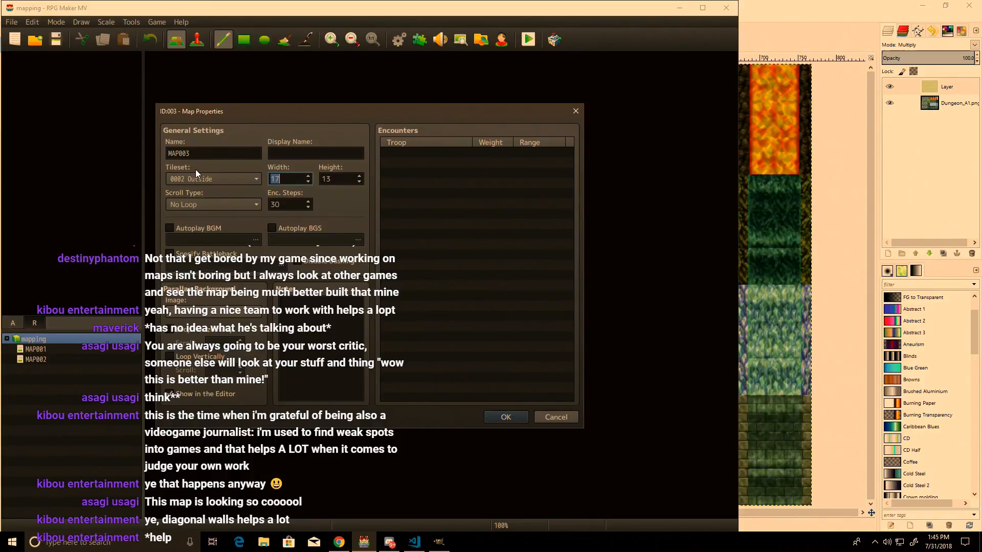
click(504, 417)
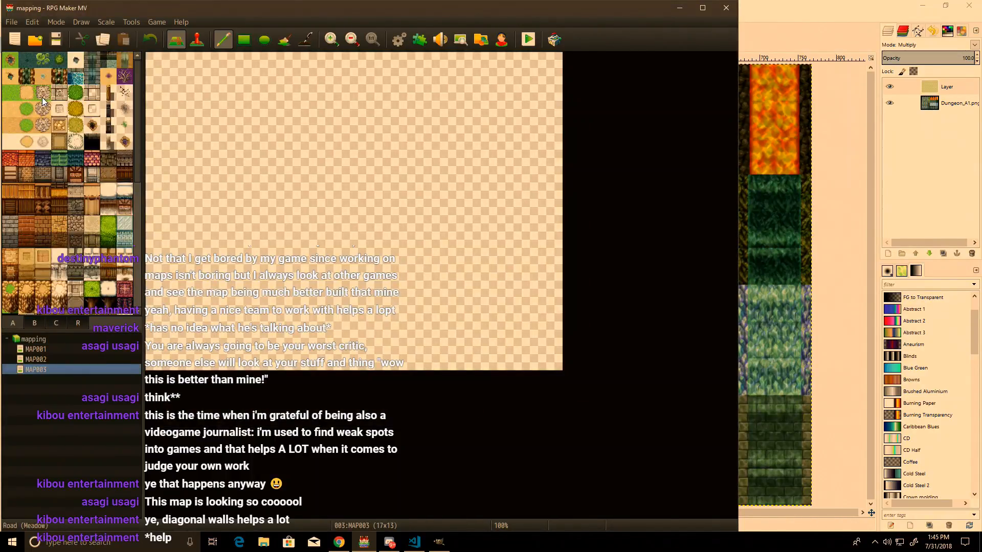
Step: Flood-fill the entire new map with tan brick paving and return to freehand tile drawing
scroll(69, 137, down, 4)
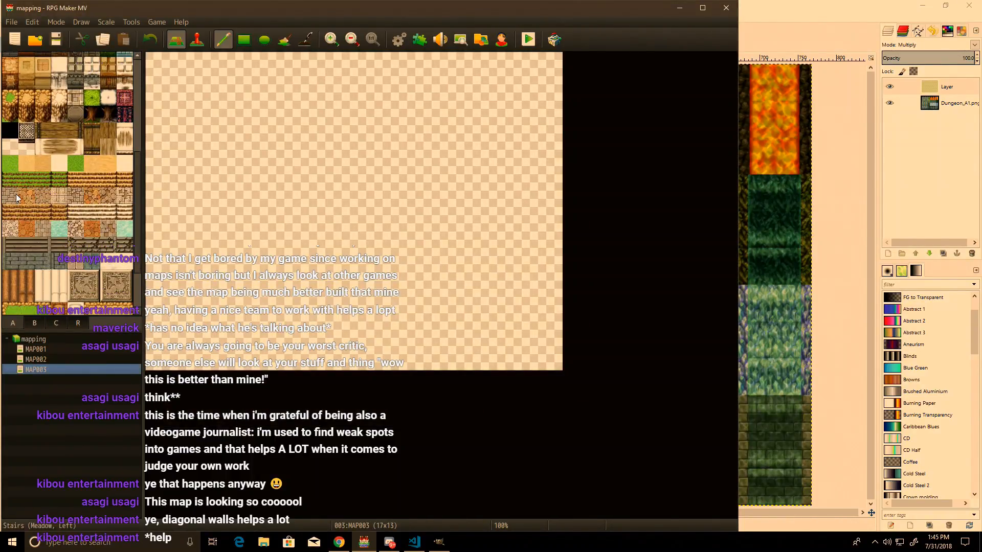
click(43, 228)
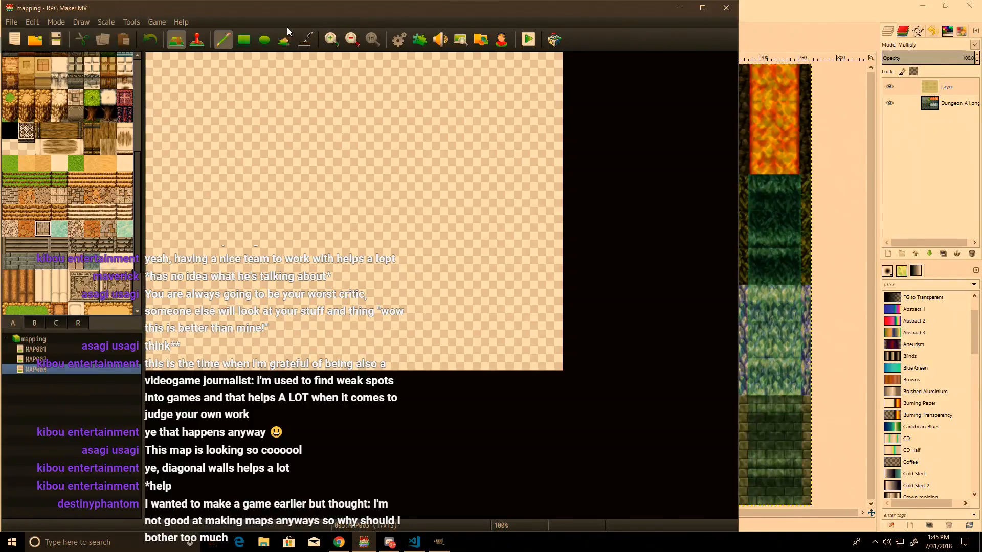
click(284, 39)
click(281, 187)
click(223, 39)
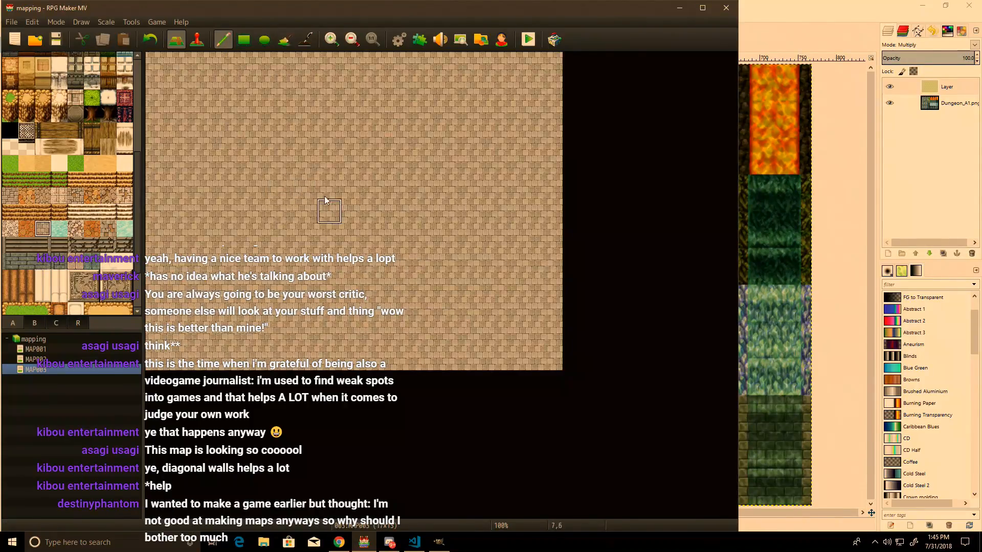
Step: Draw a two-tile-wide green cobbled channel down from the north edge, joining another that crosses the map's full width
scroll(121, 237, up, 8)
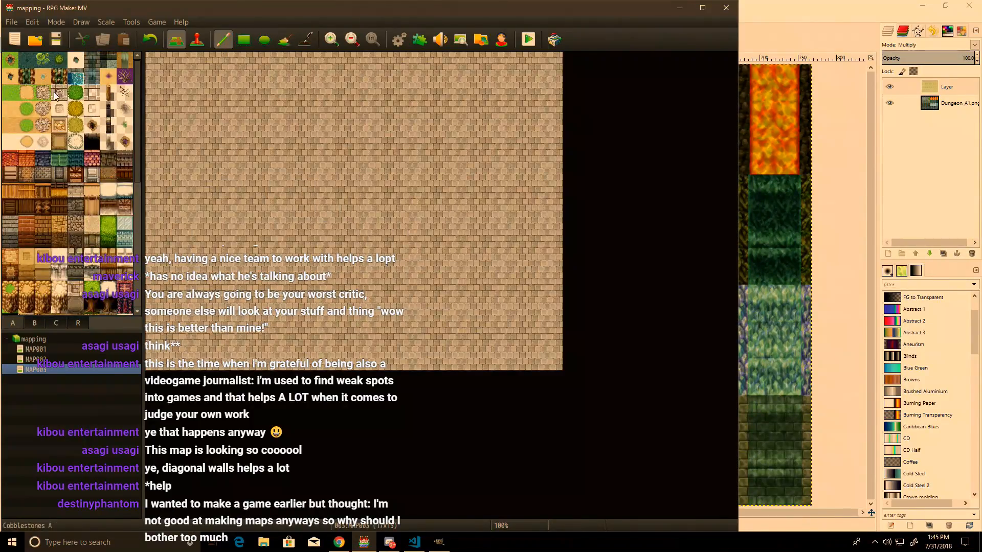
click(76, 76)
click(108, 60)
mouse_move(423, 187)
mouse_down()
mouse_move(405, 133)
mouse_move(408, 87)
mouse_up()
mouse_move(420, 285)
mouse_down()
mouse_move(405, 268)
mouse_move(401, 285)
mouse_move(153, 284)
mouse_move(310, 262)
mouse_move(549, 281)
mouse_move(550, 259)
mouse_up()
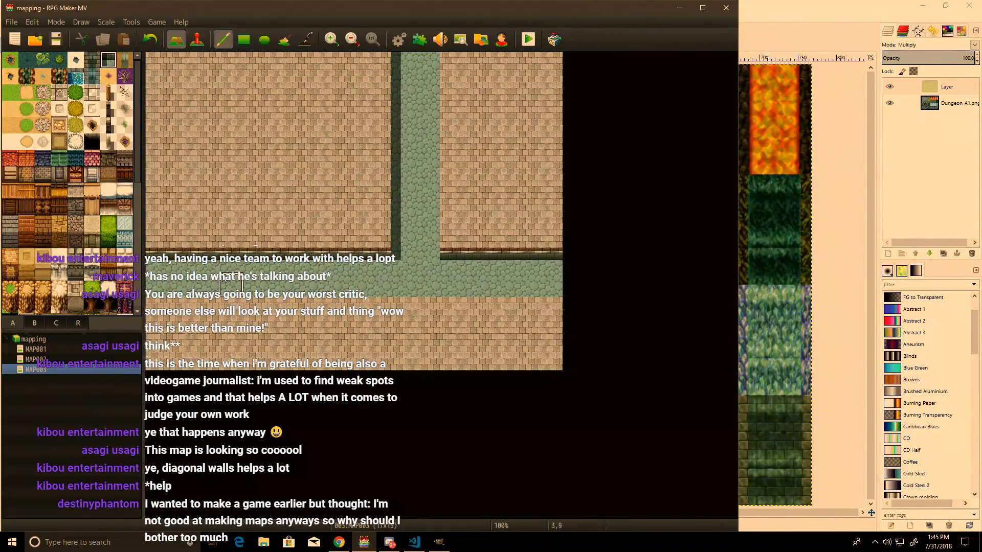
Step: Draw a one-tile-high building roof strip along the map's entire south edge
click(72, 200)
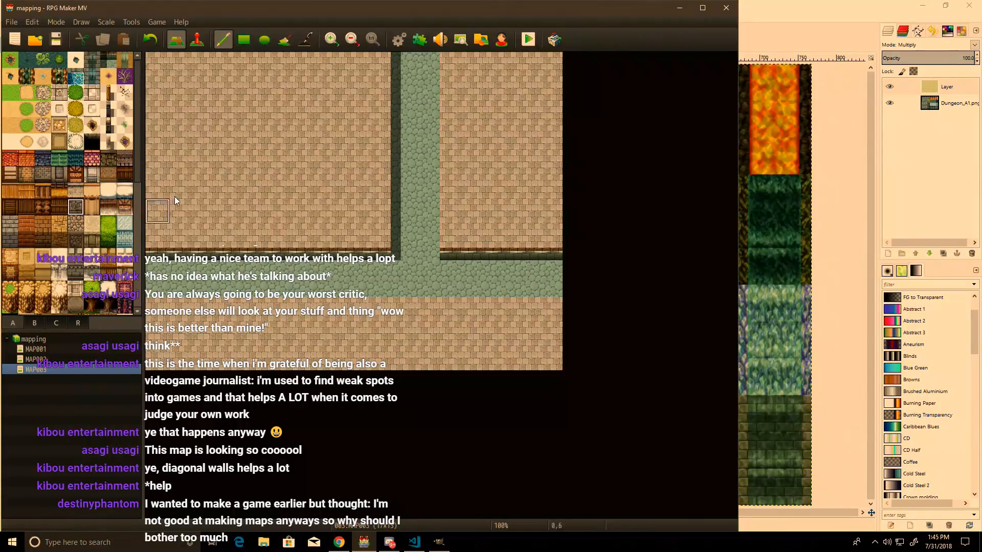
click(75, 190)
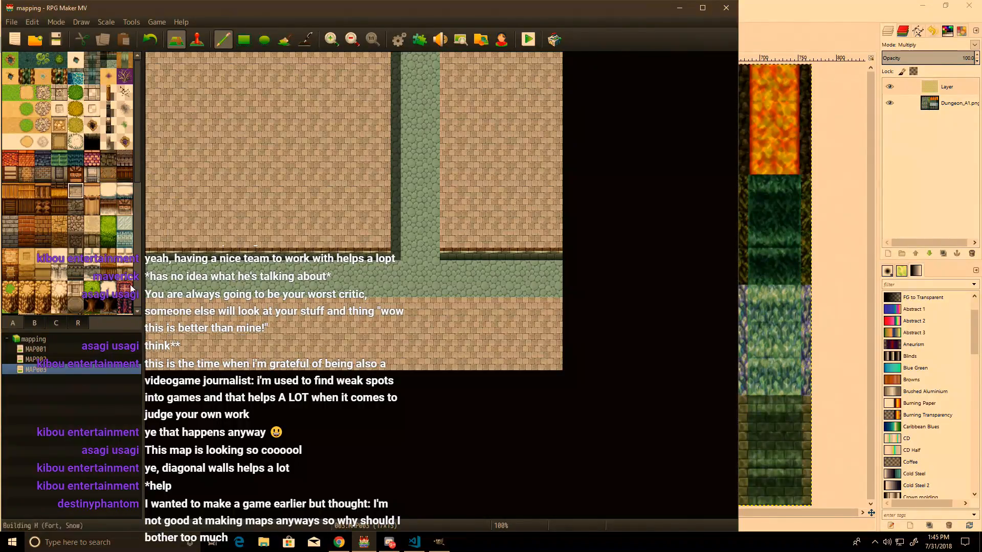
mouse_move(163, 348)
mouse_down()
mouse_move(389, 358)
mouse_move(557, 382)
mouse_up()
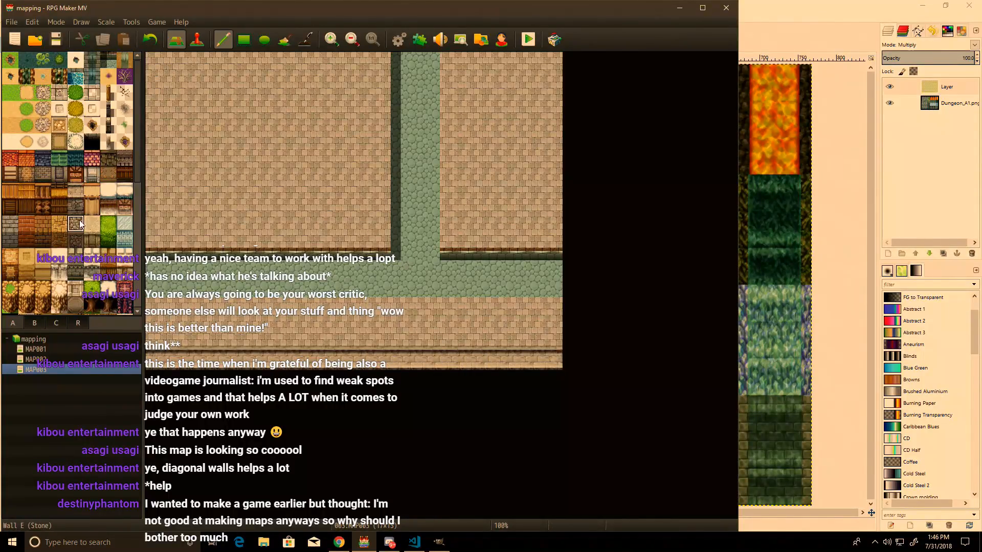
Step: Build a small tower northwest of the channel junction, with a stone wall two by three tiles and a two-by-two battlement top
right_click(328, 185)
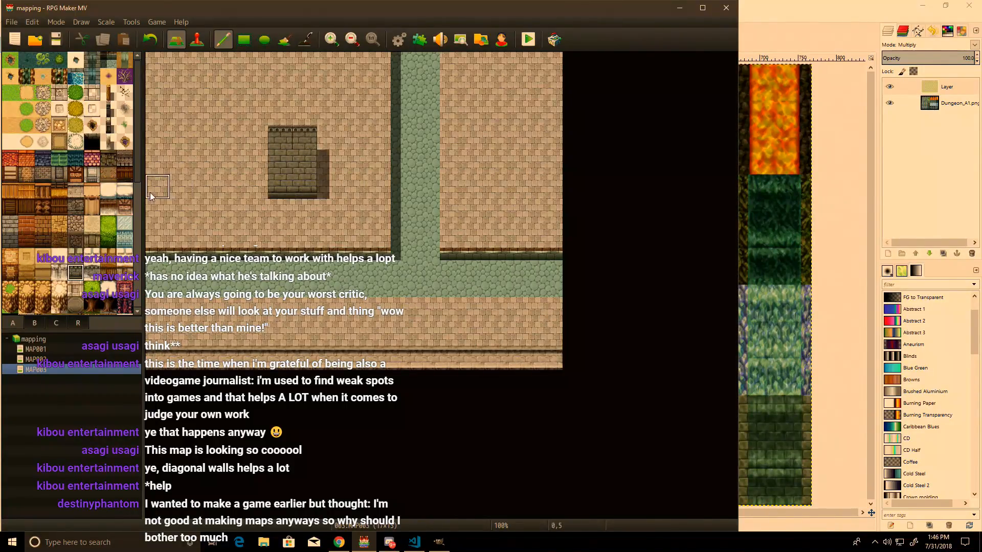
click(60, 258)
click(76, 261)
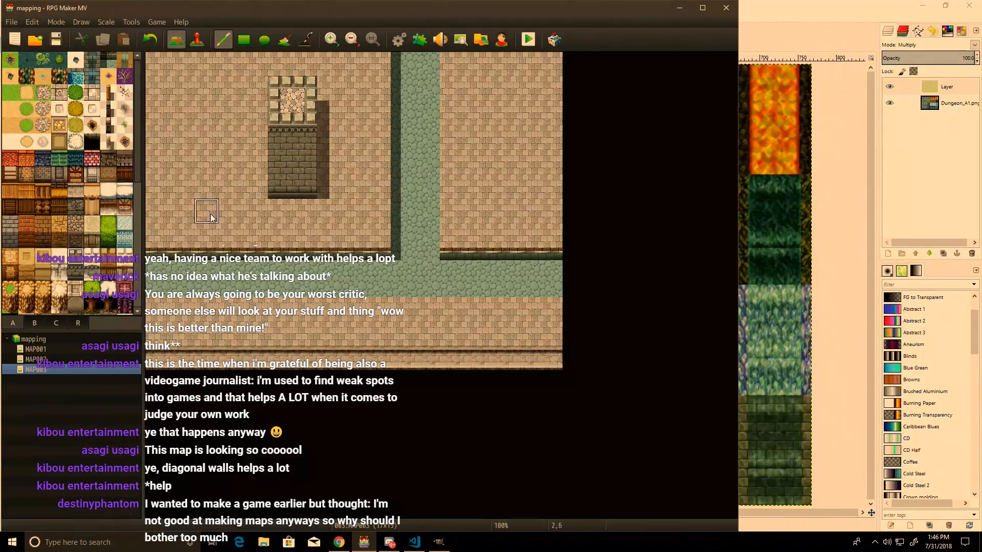
Step: Assign Inside_B as the D image of the 0002 Outside tileset and save the database changes
click(50, 324)
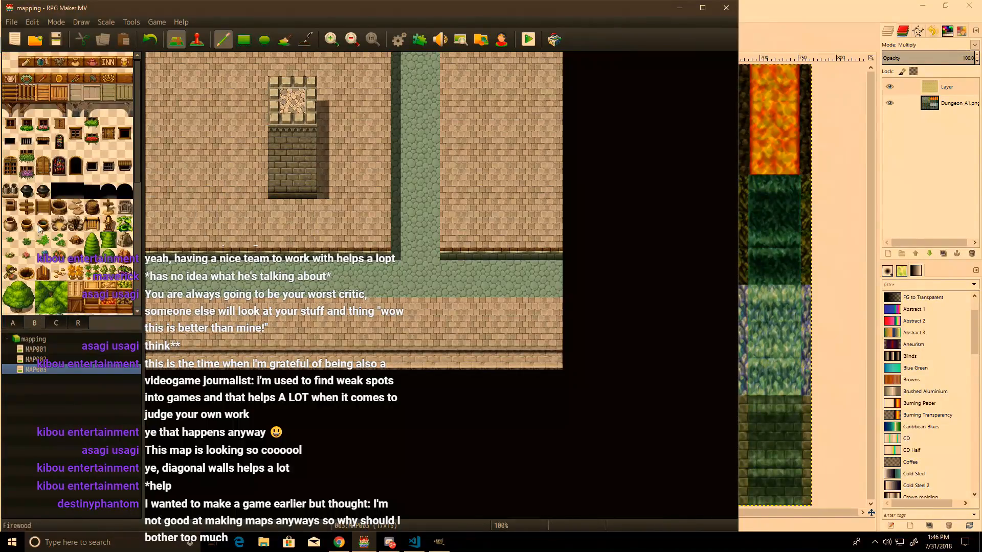
scroll(77, 205, down, 5)
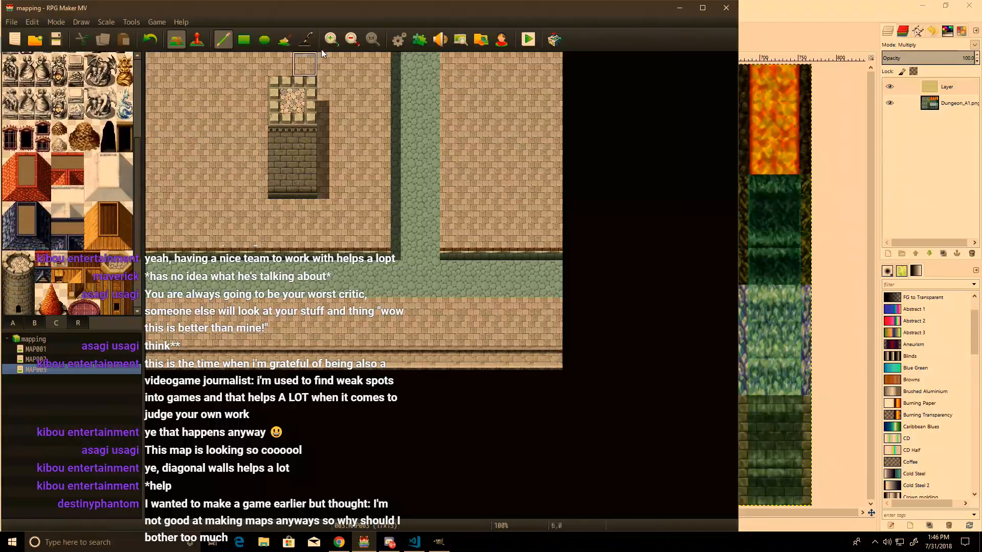
click(399, 40)
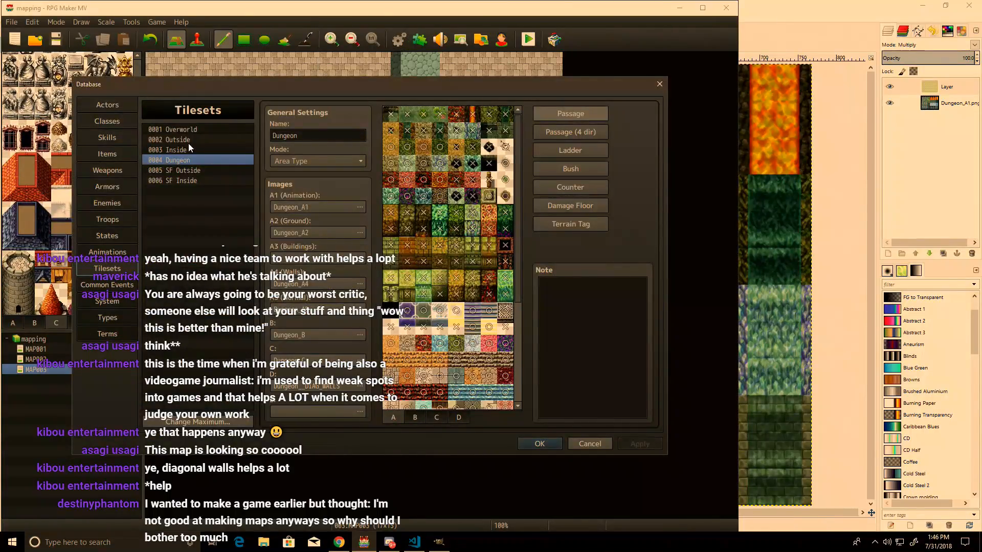
click(182, 140)
click(307, 384)
click(223, 230)
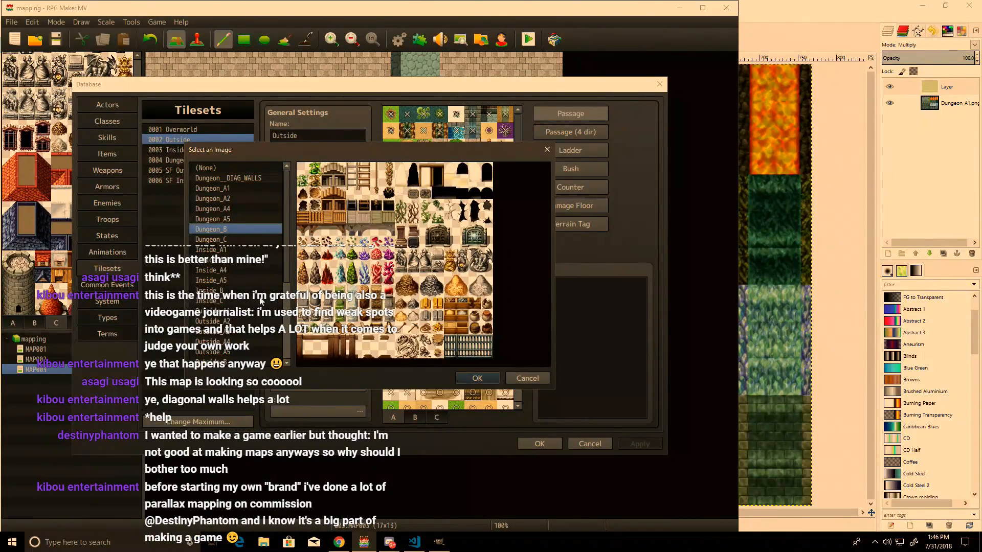
drag(235, 249, 215, 291)
click(223, 290)
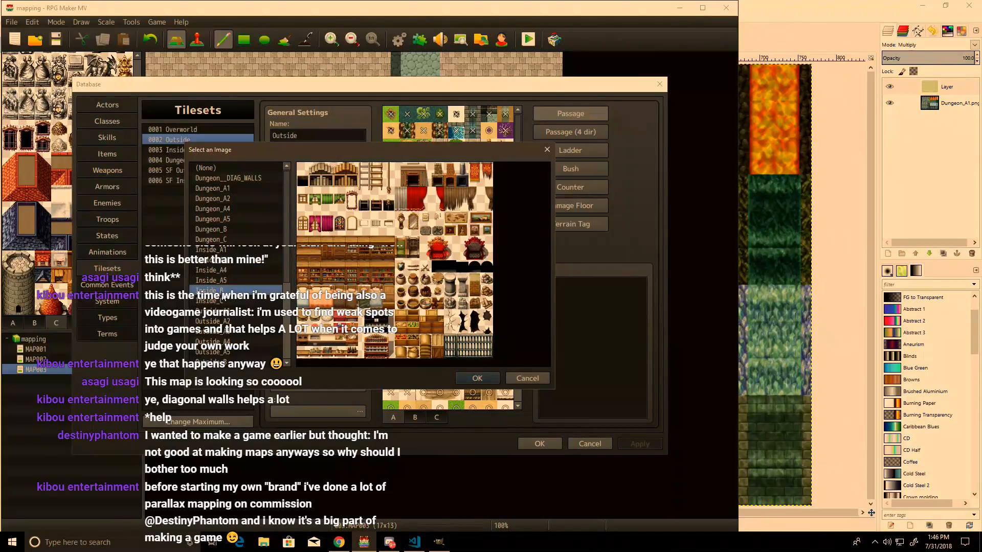
key(Return)
click(536, 443)
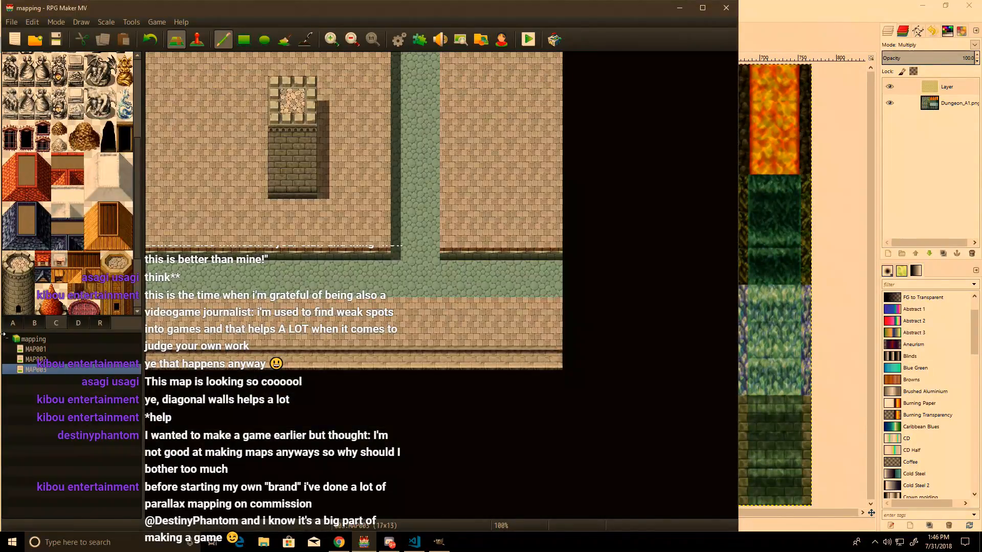
Step: Try stacking empty wooden shelf tiles up the tower's stone wall as steps, and undo them
scroll(91, 153, down, 5)
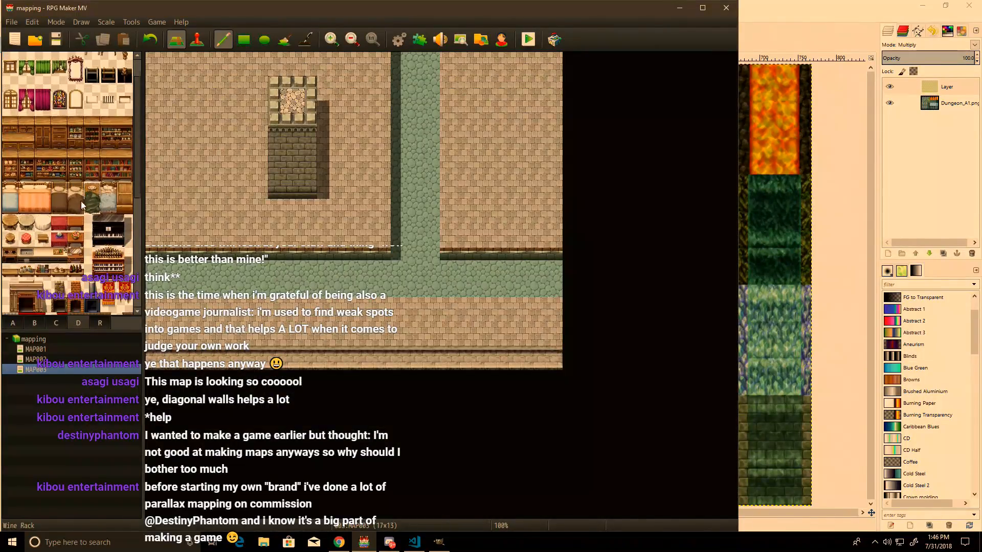
scroll(47, 217, down, 1)
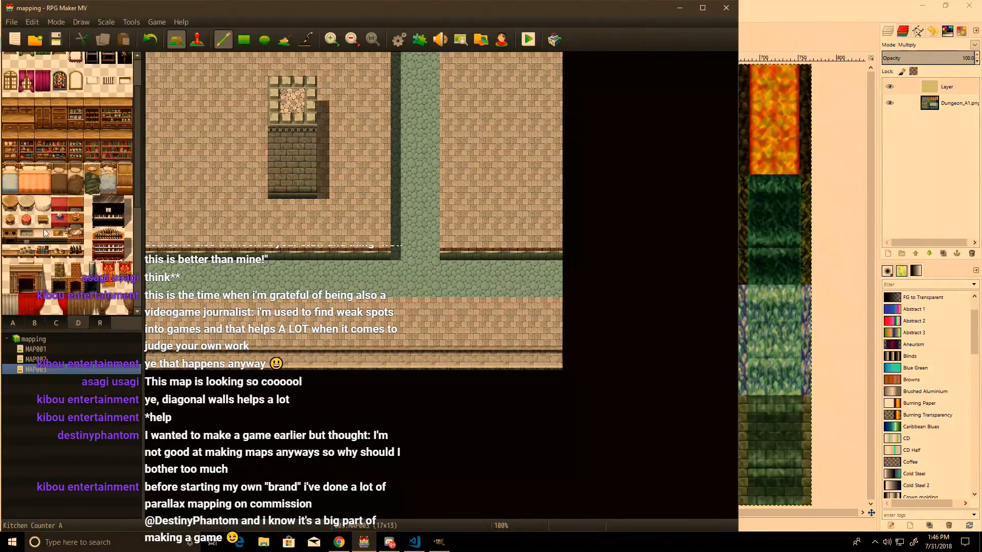
scroll(49, 225, down, 1)
click(10, 226)
click(288, 182)
drag(287, 181, 287, 175)
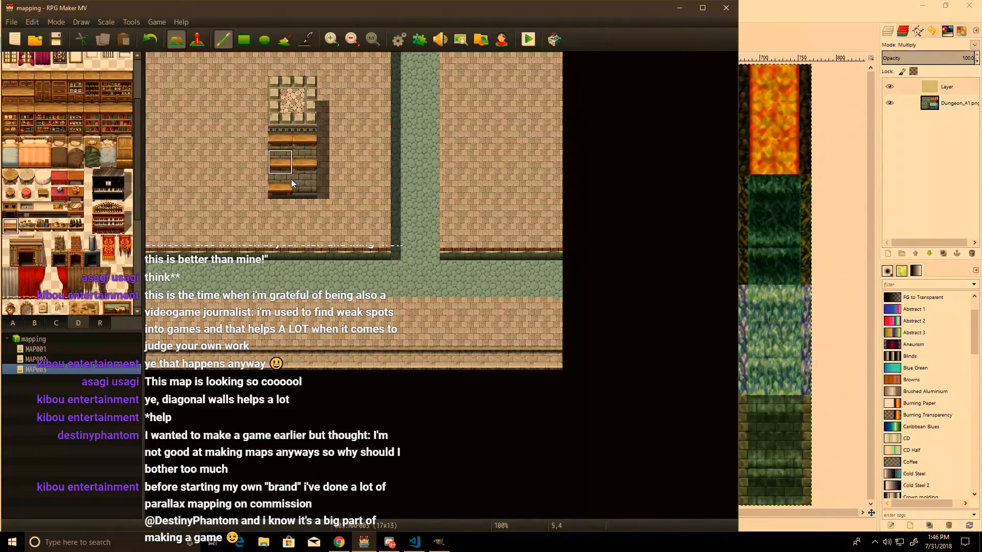
key(ctrl+z)
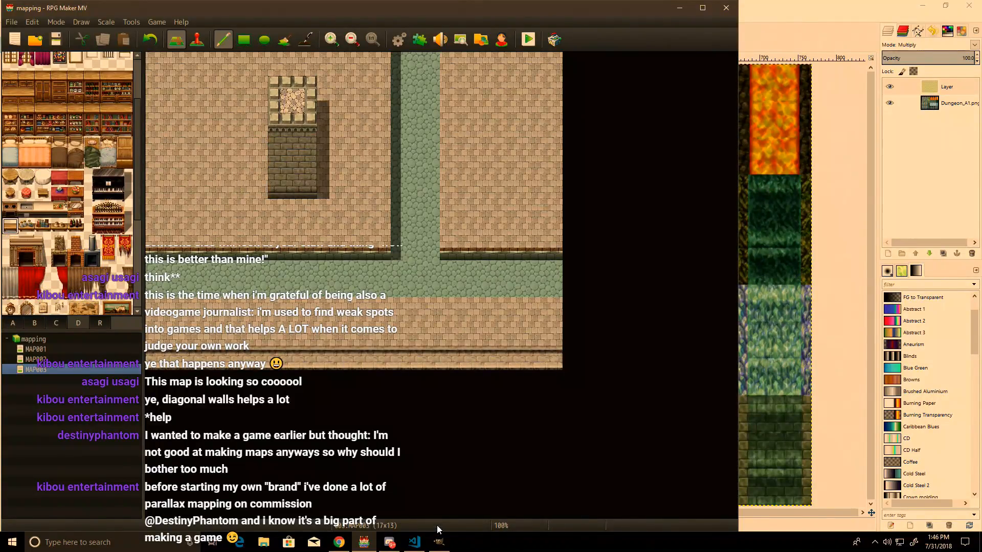
Step: Switch to GIMP and open Inside_B.png from the project's tilesets folder
click(439, 541)
key(ctrl+o)
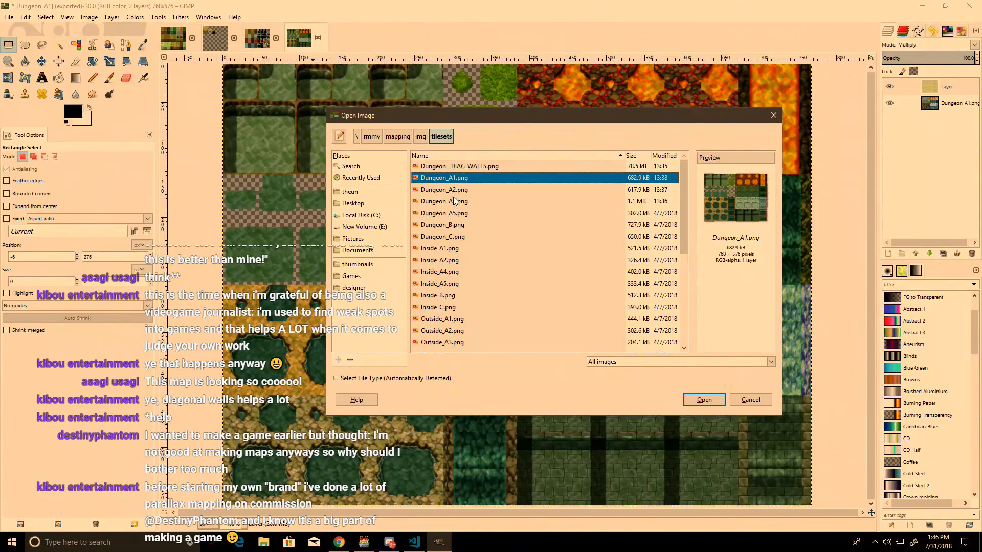
click(451, 298)
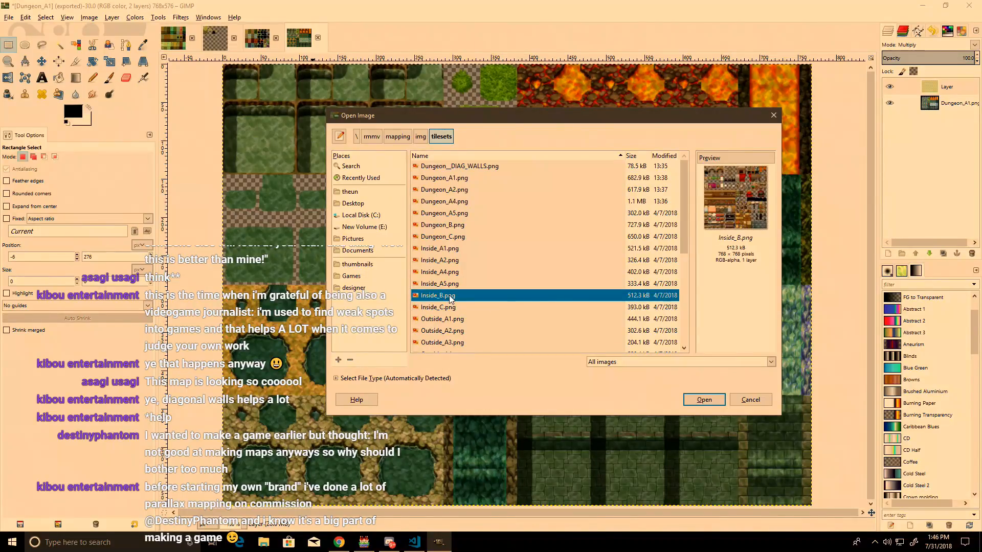
click(704, 399)
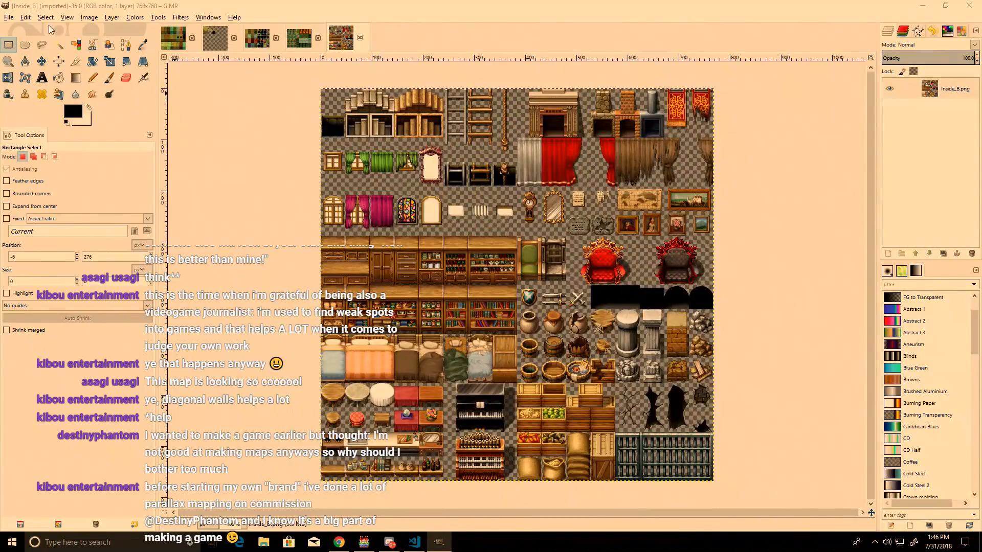
Step: Select the full 48-pixel-wide tile of the empty wooden shelf at the sheet's lower-left corner, starting at position 0, 720
ctrl+scroll(337, 399, up, 4)
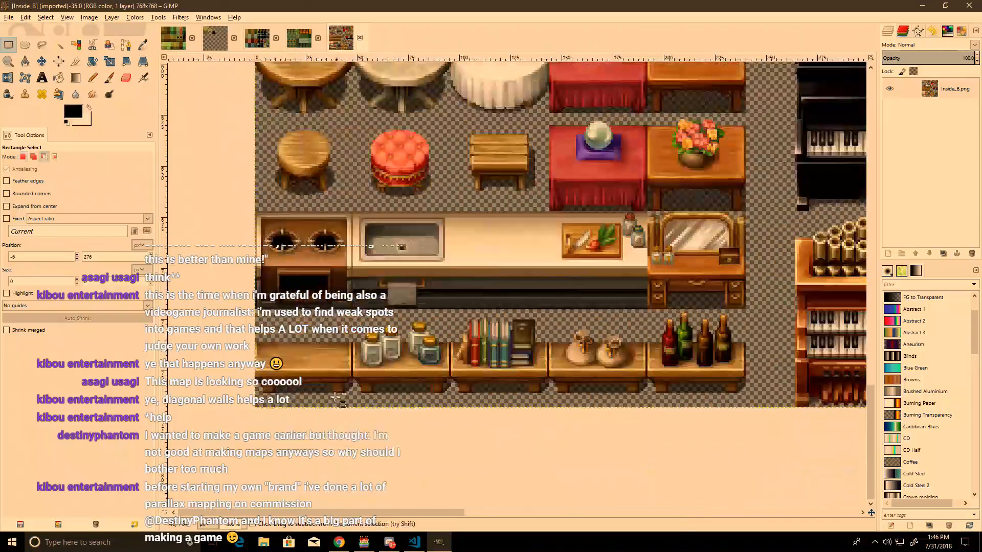
ctrl+scroll(337, 398, up, 1)
mouse_move(553, 413)
mouse_down()
mouse_move(417, 298)
mouse_move(419, 307)
mouse_up()
ctrl+scroll(537, 364, up, 3)
ctrl+scroll(461, 372, down, 2)
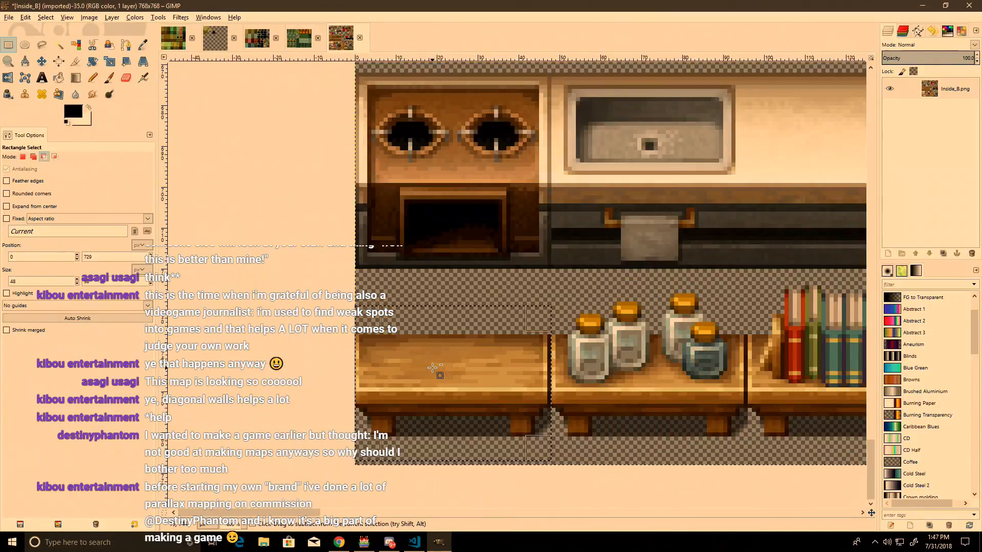
drag(438, 321, 438, 285)
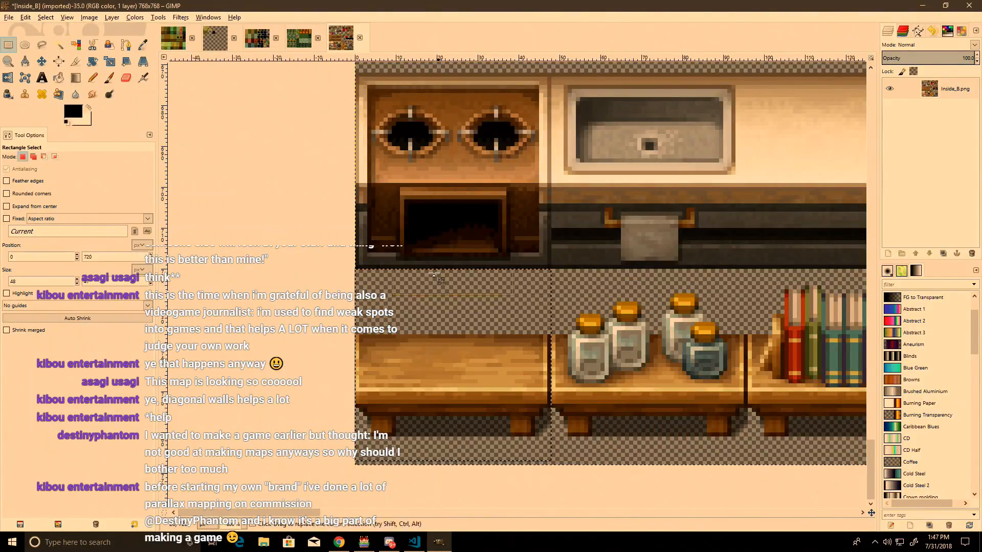
Step: Show the image grid, then cut the selected empty shelf and paste it back as a floating selection
click(66, 18)
click(87, 151)
click(67, 18)
click(98, 188)
key(ctrl+x)
key(ctrl+v)
Step: Move the pasted shelf upward within its tile so it sits three pixels below the tile's upper edge
key(Up)
key(Up)
key(Up)
key(Up)
key(Up)
key(Up)
key(Up)
key(Up)
key(Up)
key(Up)
key(Up)
key(Up)
key(Up)
key(Up)
key(Up)
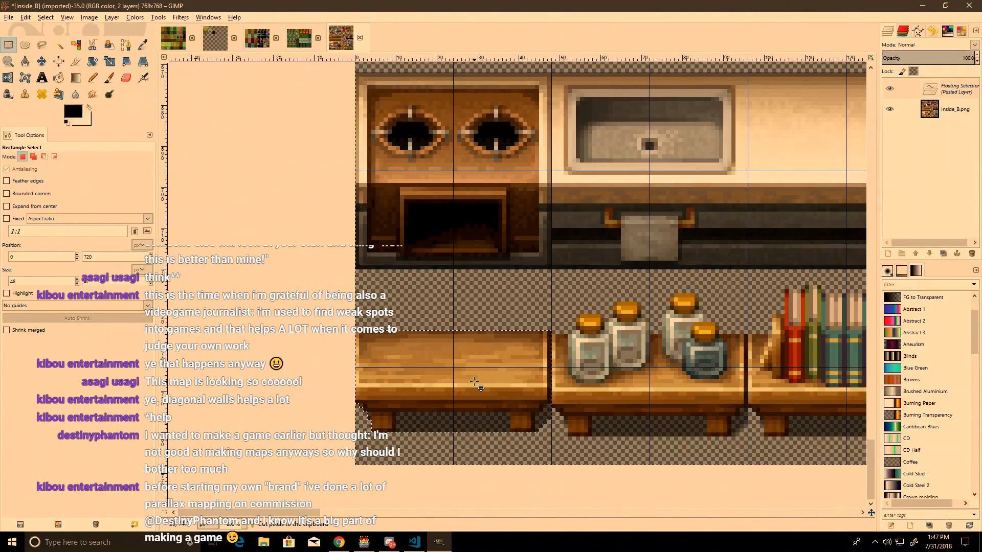
key(Up)
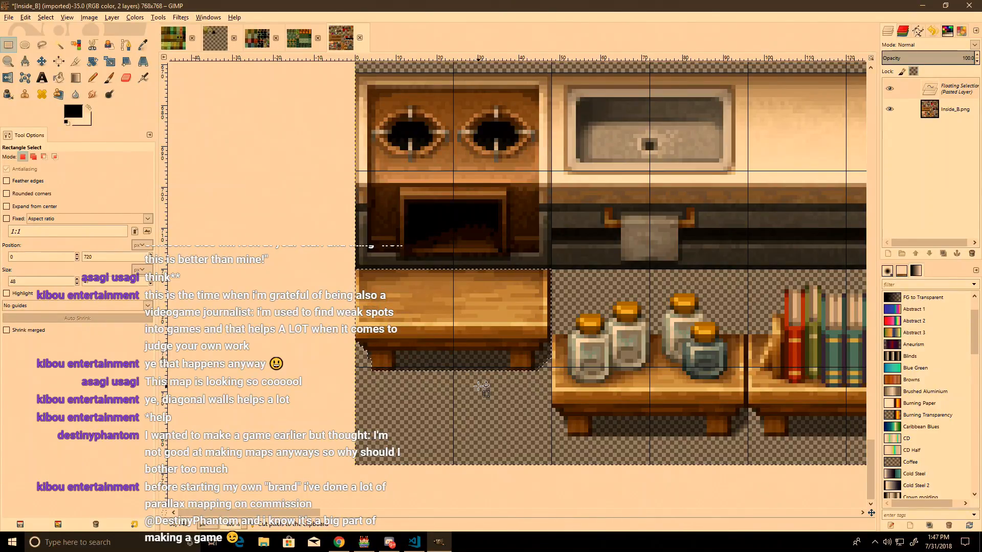
key(Down)
key(Down)
key(Down)
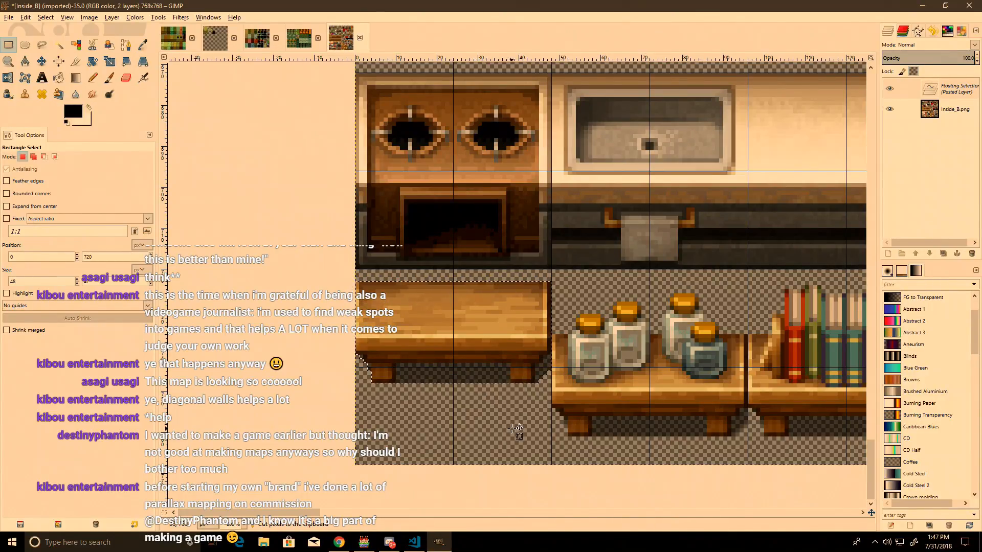
Step: Turn the floating shelf grey by setting its saturation to -100 with Hue-Saturation, and anchor it to the image
click(135, 17)
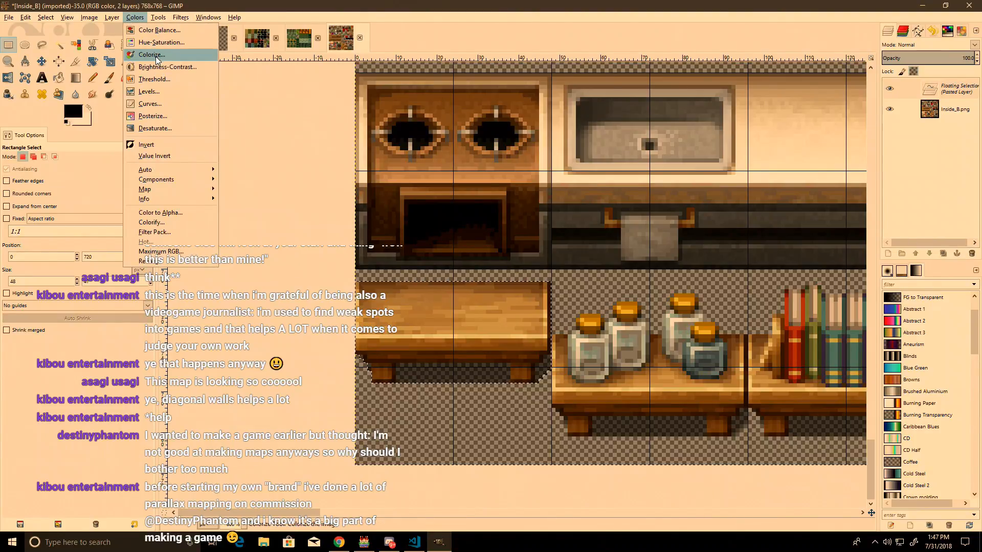
click(159, 42)
drag(159, 218, 103, 228)
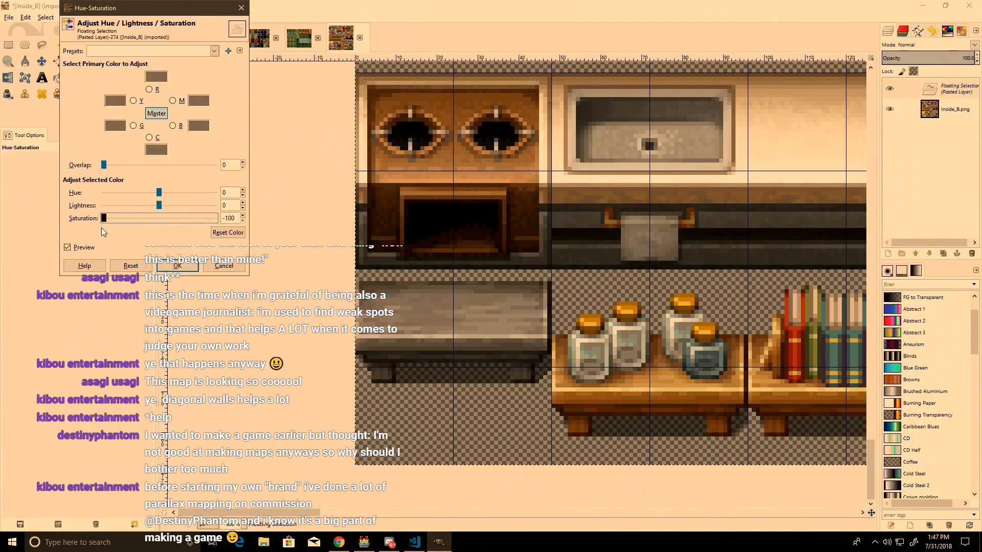
click(179, 266)
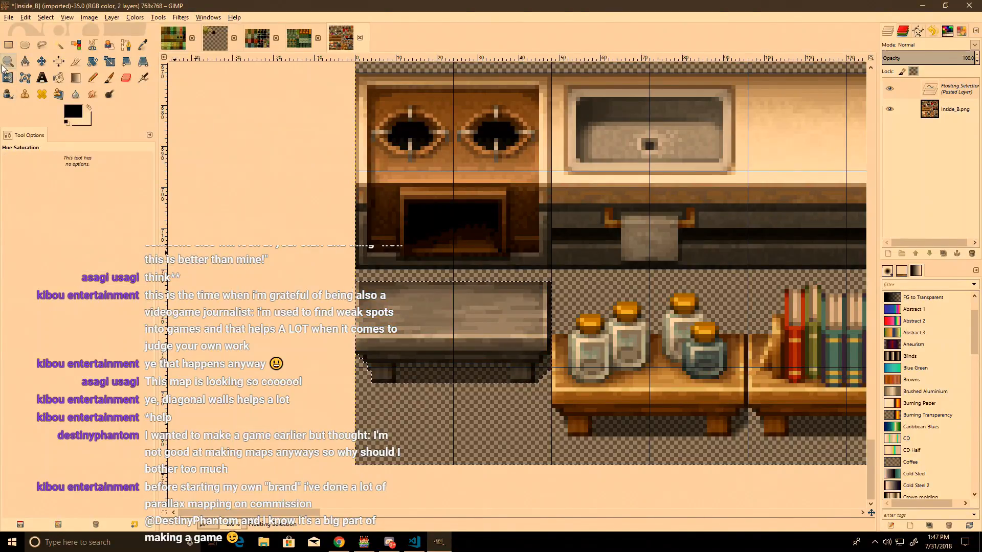
key(r)
click(328, 196)
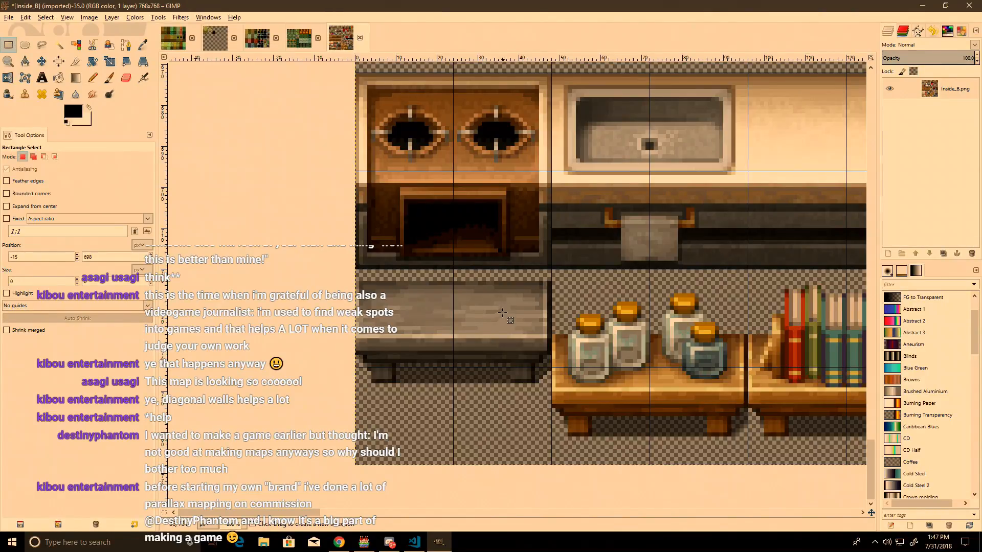
Step: Export the edited sheet as Inside_B.png in the tilesets folder, replacing the existing file and keeping the PNG options
ctrl+scroll(491, 317, up, 2)
ctrl+scroll(486, 319, down, 4)
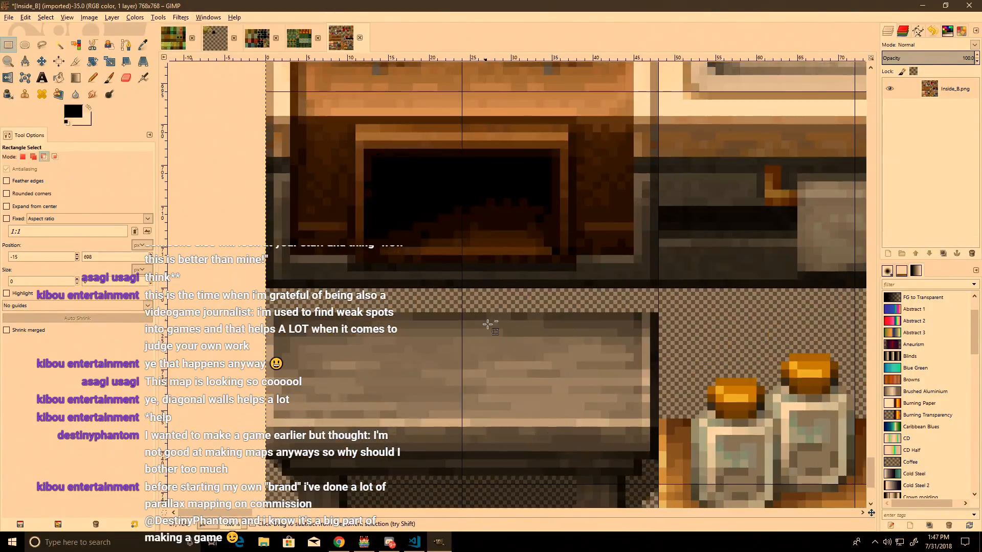
ctrl+scroll(460, 307, up, 1)
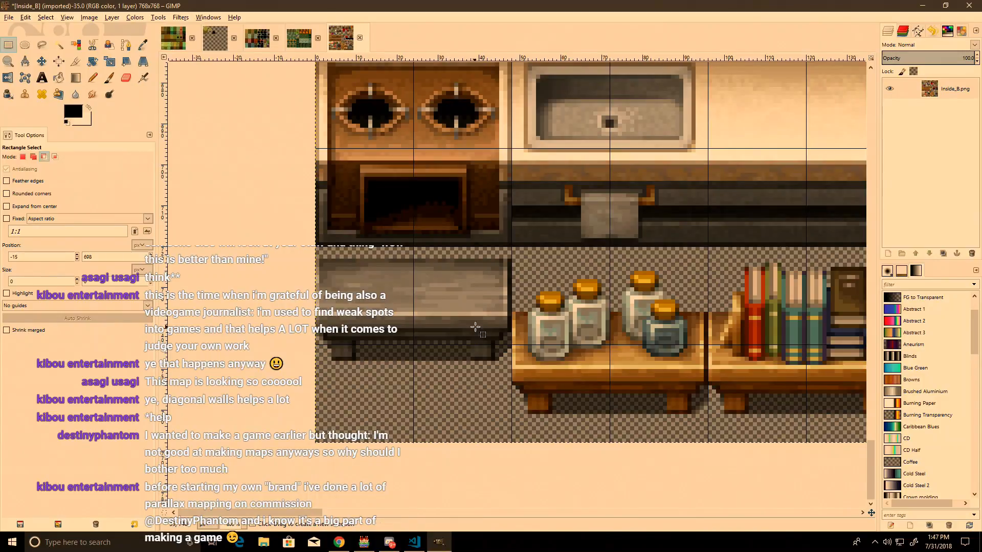
key(ctrl+shift+e)
key(Return)
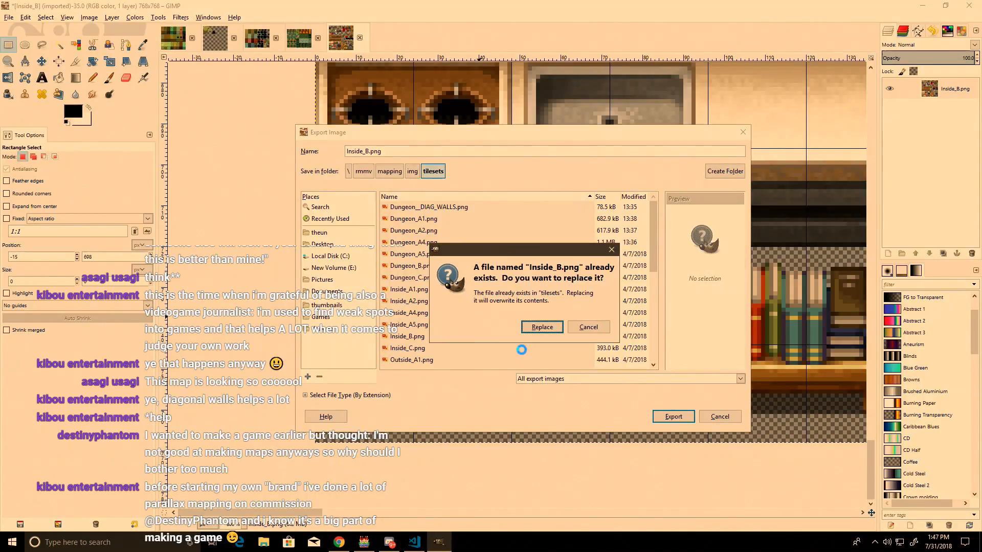
key(Return)
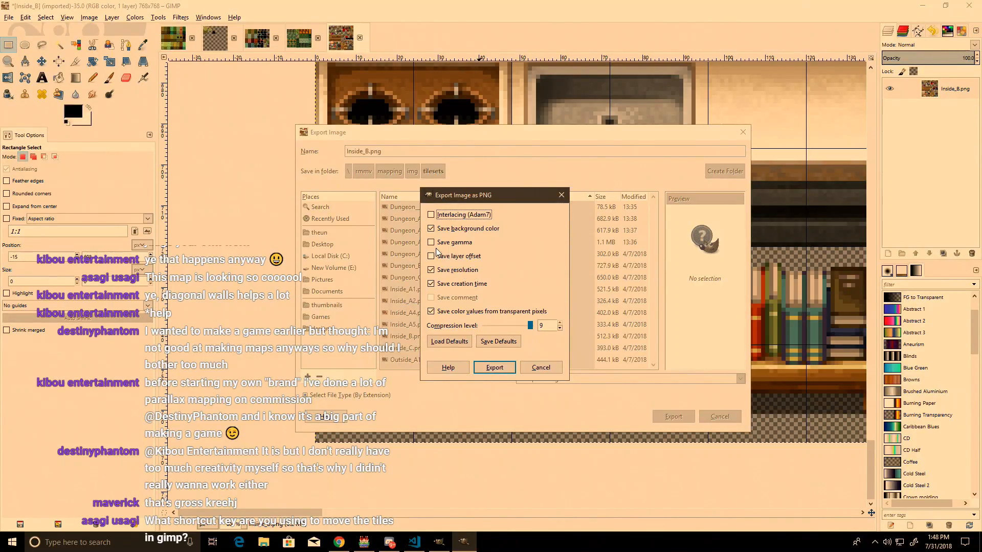
drag(475, 198, 225, 165)
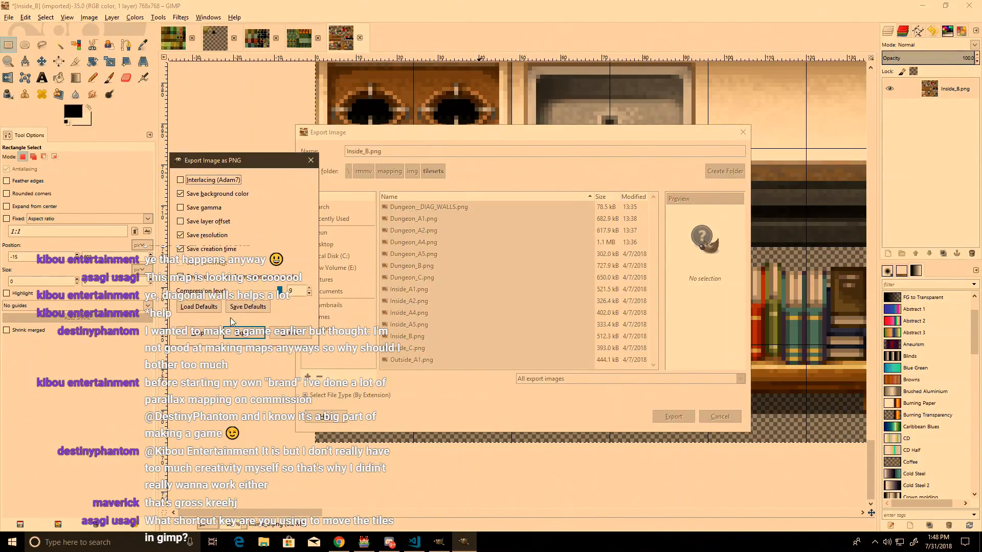
click(242, 334)
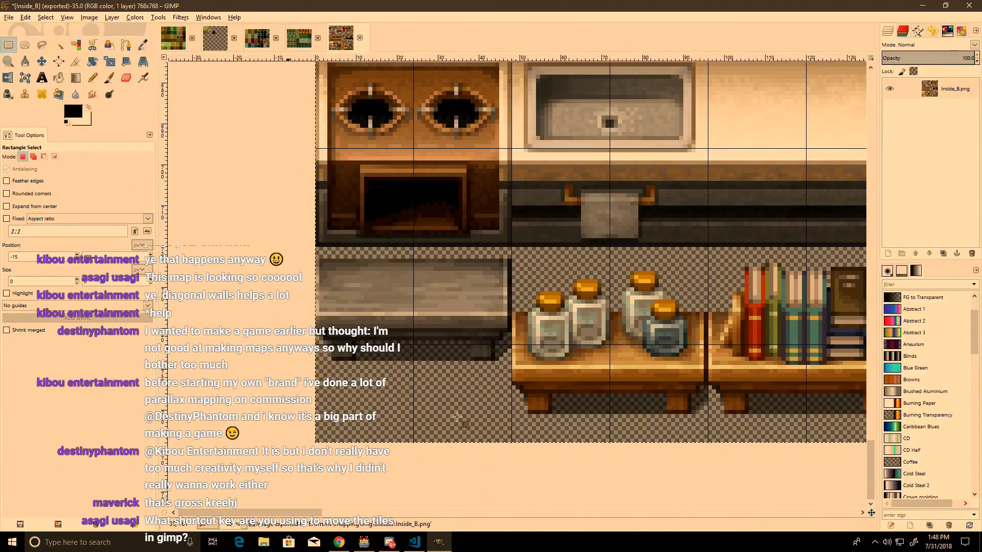
Step: Switch to RPG Maker MV and try the tall clock tiles on the stone tower's wall, undoing the placement
key(alt+Tab)
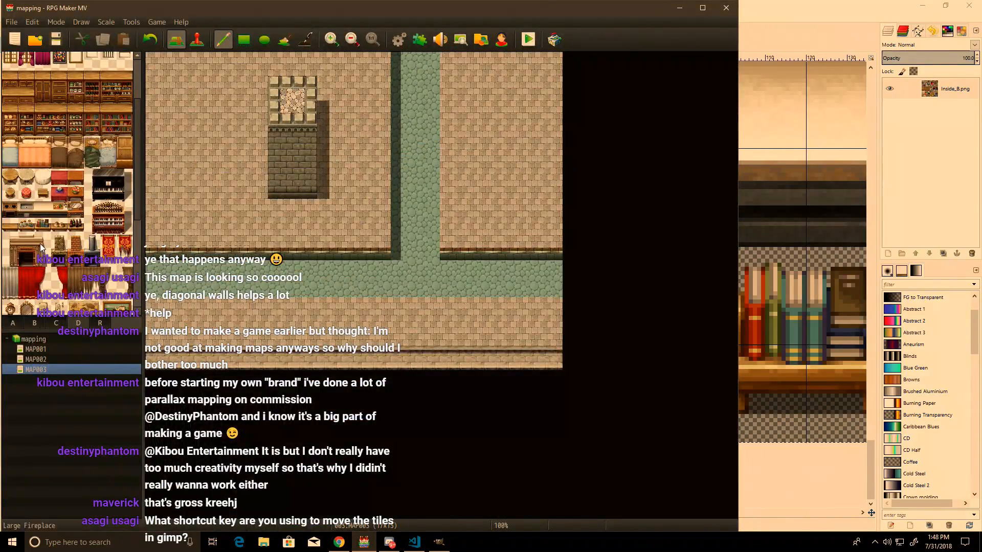
scroll(39, 245, down, 2)
drag(10, 254, 10, 269)
click(293, 143)
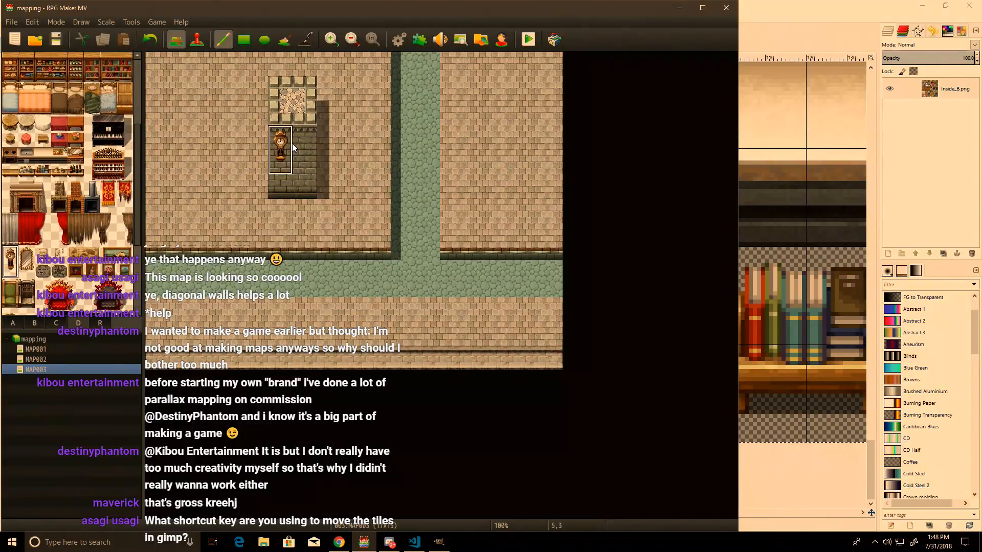
key(ctrl+z)
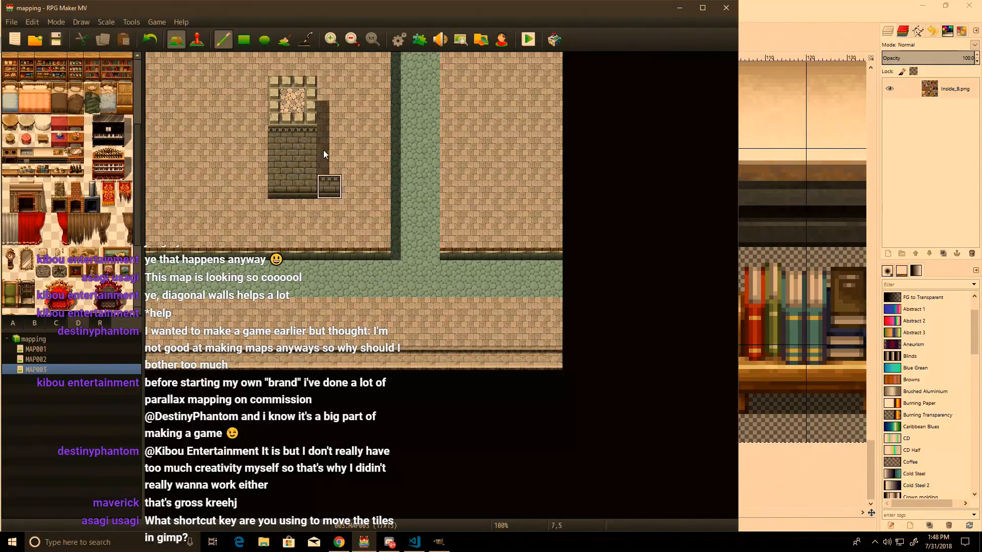
Step: Widen the stone tower to three tiles, extending both its brick wall and its battlement-edged stone top
click(322, 155)
click(320, 146)
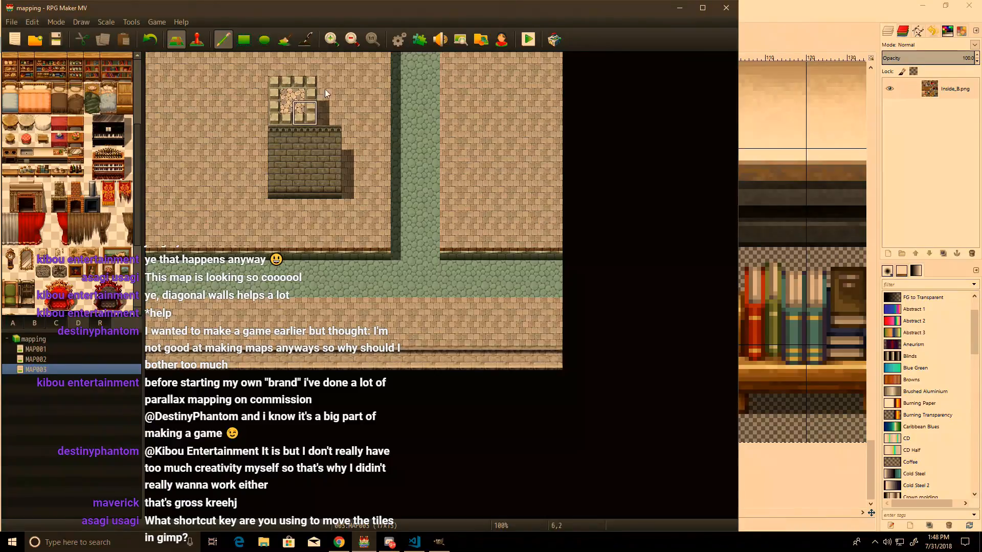
drag(296, 81, 286, 67)
right_drag(327, 186, 282, 68)
click(285, 106)
right_click(250, 83)
mouse_move(279, 65)
mouse_down()
mouse_move(312, 84)
mouse_move(324, 57)
mouse_up()
right_click(303, 132)
drag(328, 91, 280, 89)
Step: Copy the three-tile-wide tower two tiles further north and restore the paved ground beneath its new base
right_drag(332, 224, 254, 84)
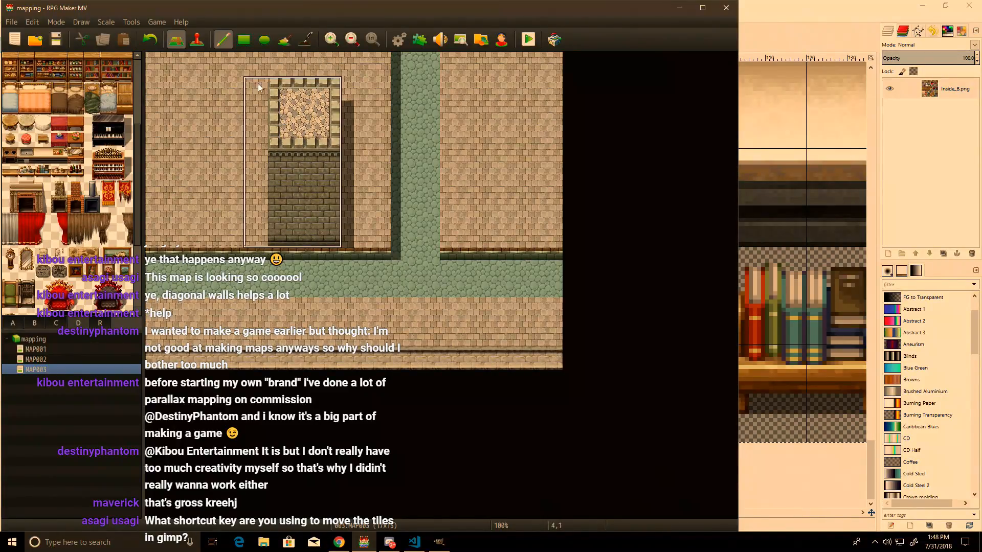
click(266, 67)
right_drag(404, 284, 345, 146)
right_click(350, 219)
drag(352, 230, 282, 228)
right_drag(327, 213, 282, 121)
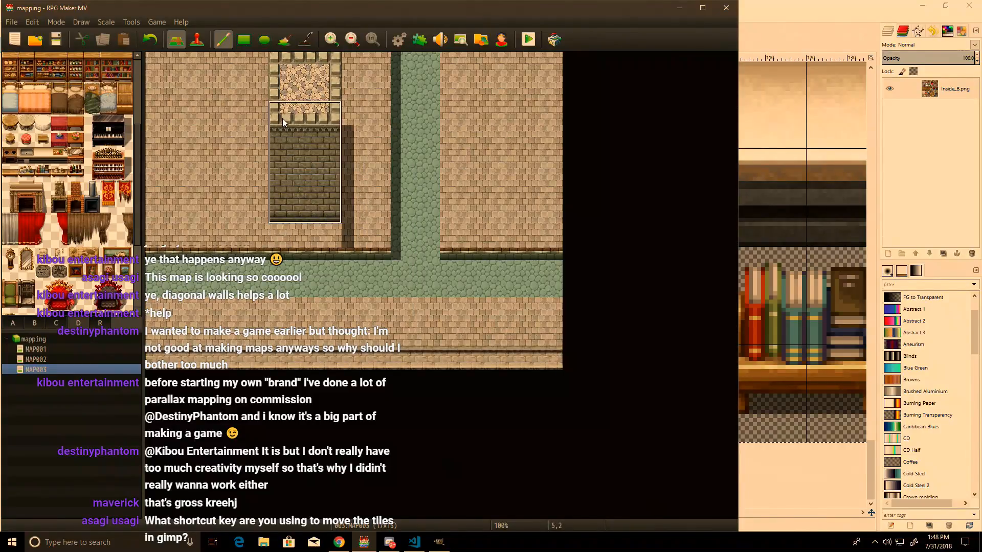
click(279, 78)
right_click(359, 183)
click(328, 210)
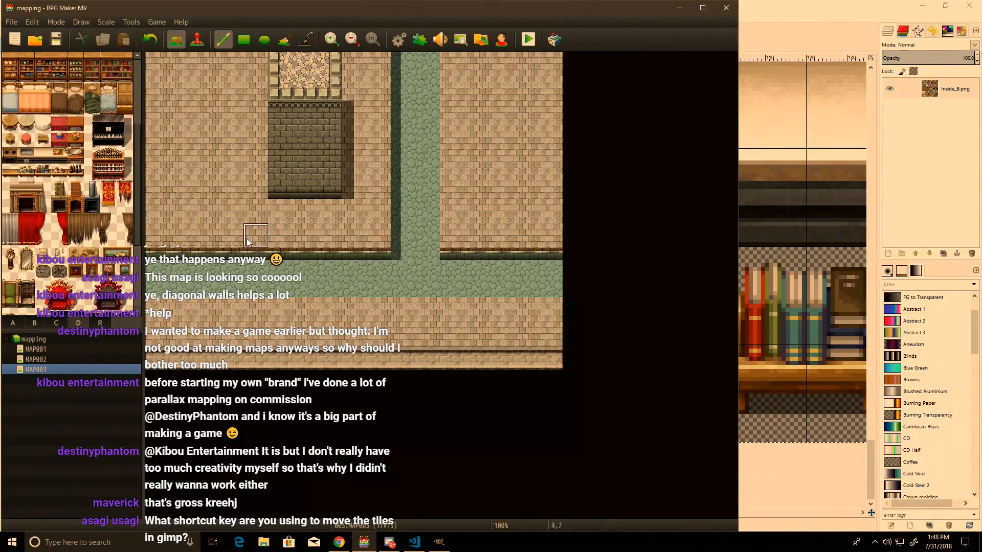
Step: Place the tall clock in the middle column at the upper edge of the tower's wall
drag(11, 254, 11, 270)
click(305, 116)
scroll(48, 146, up, 3)
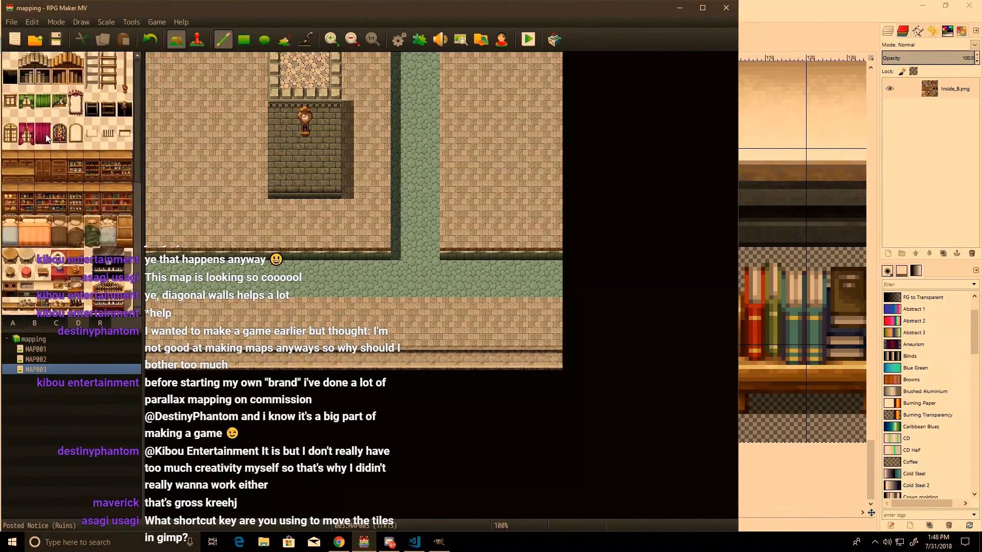
Step: Add three dark window openings beside and below the tower's clock, and a black doorway at the base of its middle column
click(45, 324)
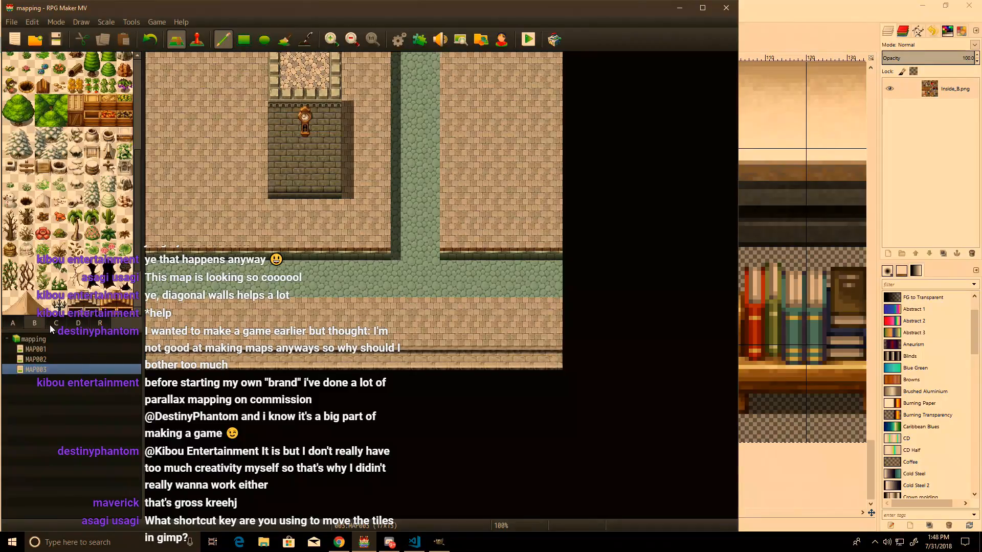
click(50, 325)
scroll(94, 179, down, 2)
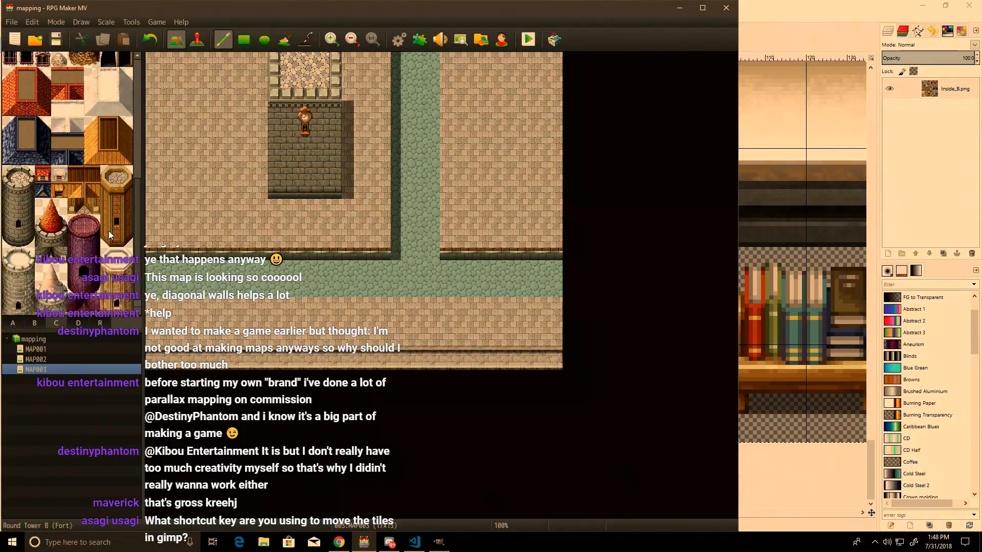
scroll(108, 231, down, 5)
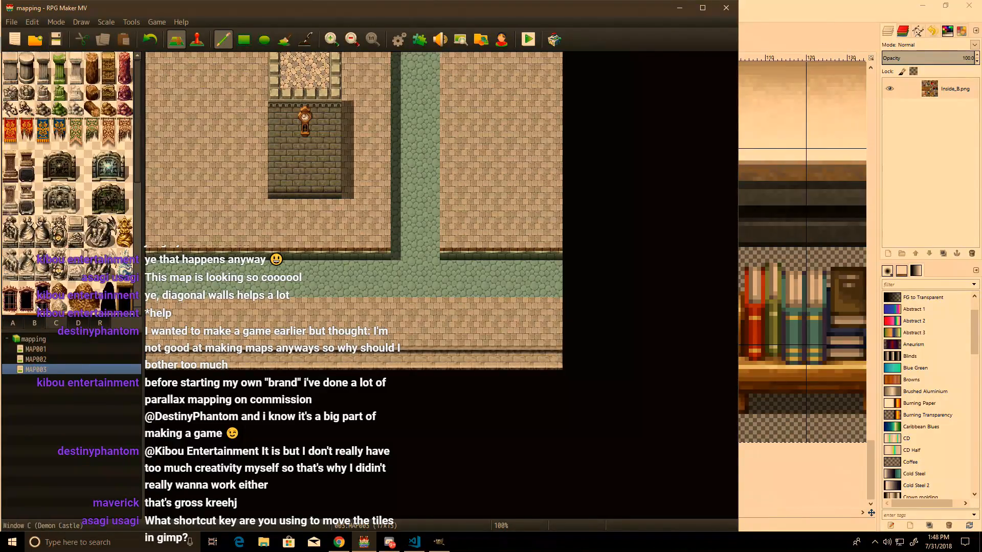
scroll(33, 214, up, 5)
click(10, 142)
click(281, 138)
click(330, 144)
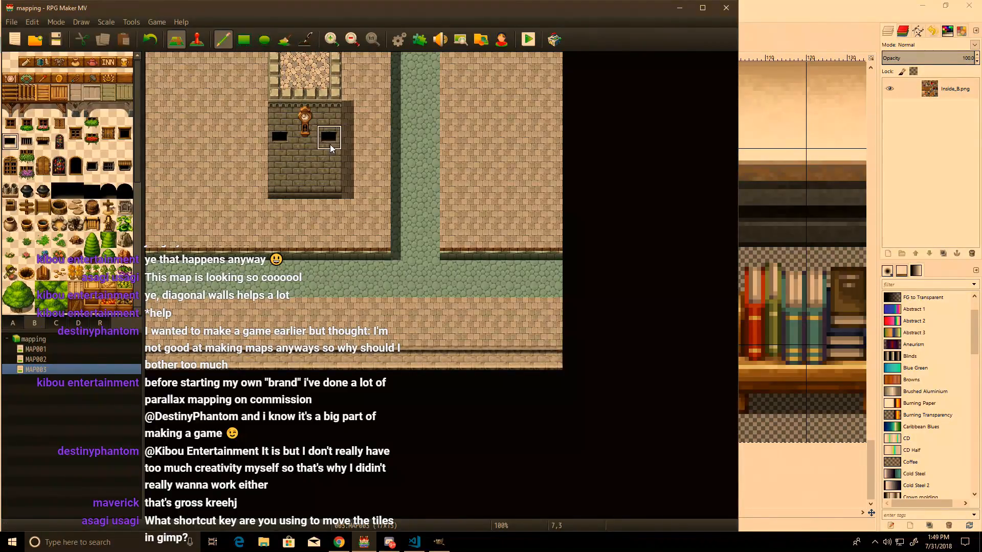
click(310, 166)
click(75, 190)
click(305, 187)
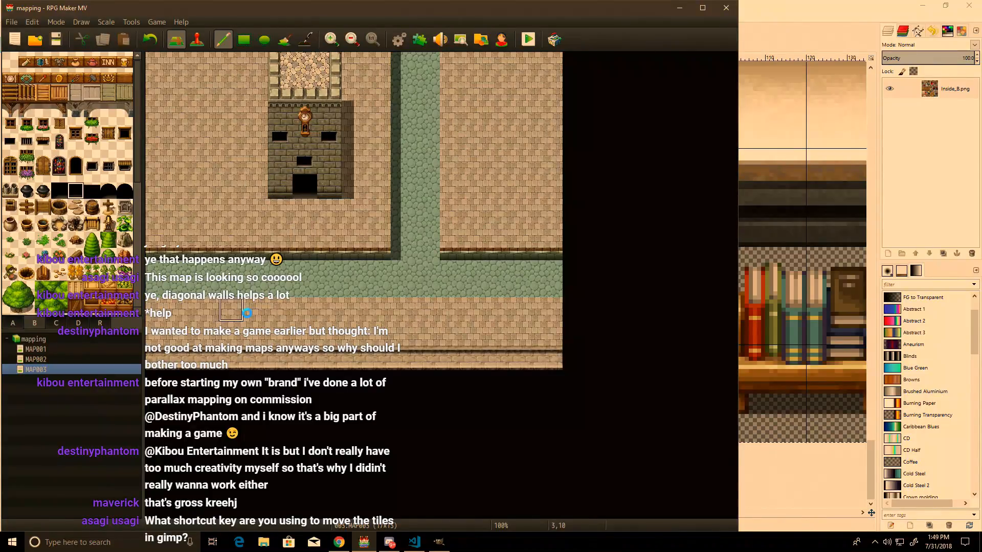
Step: Paint a row of brown brick wall across the map's northern edge, leaving the tower and channel uncovered
click(12, 323)
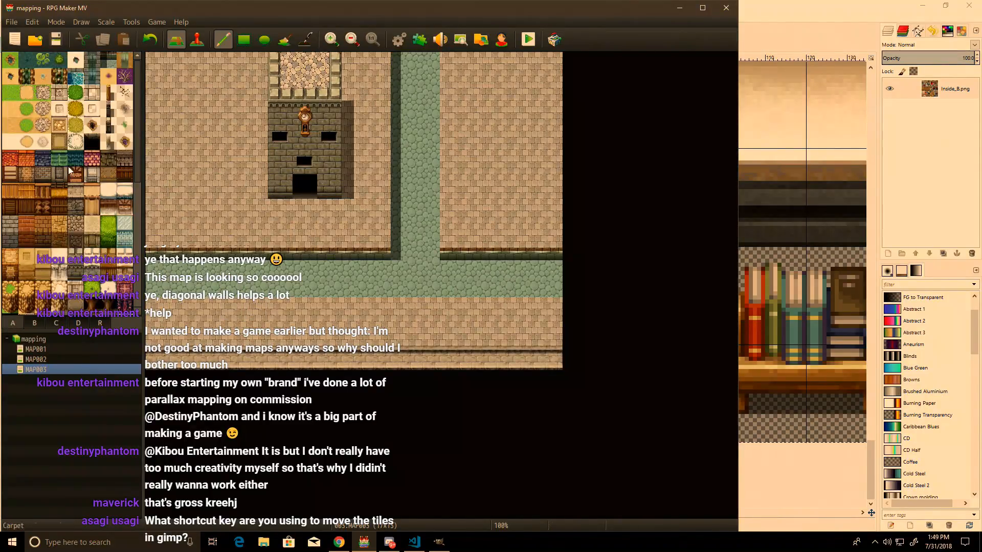
click(43, 174)
drag(158, 64, 575, 62)
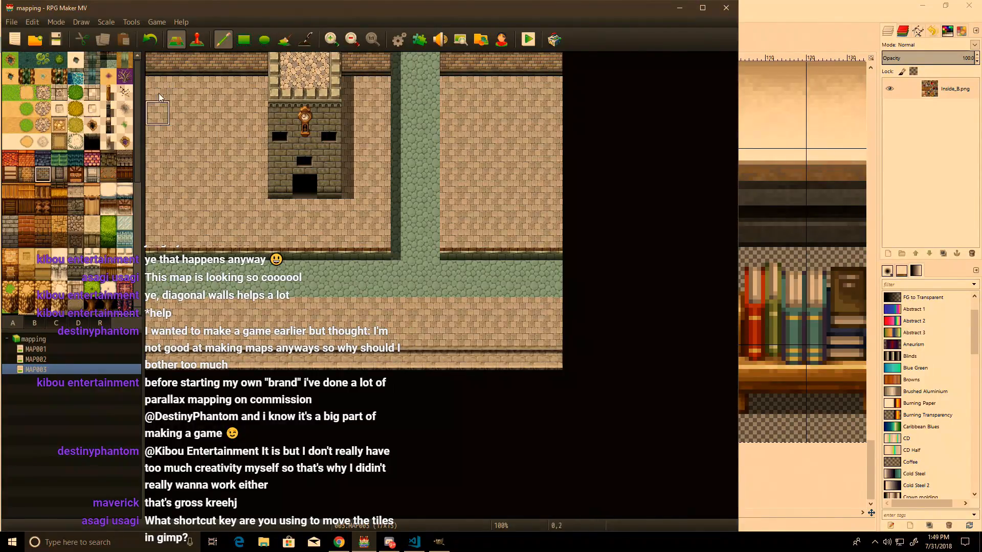
Step: Build a one-tile-wide pillar west of the tower, with a battlement-edged top and two tiles of brown brick wall below
click(76, 223)
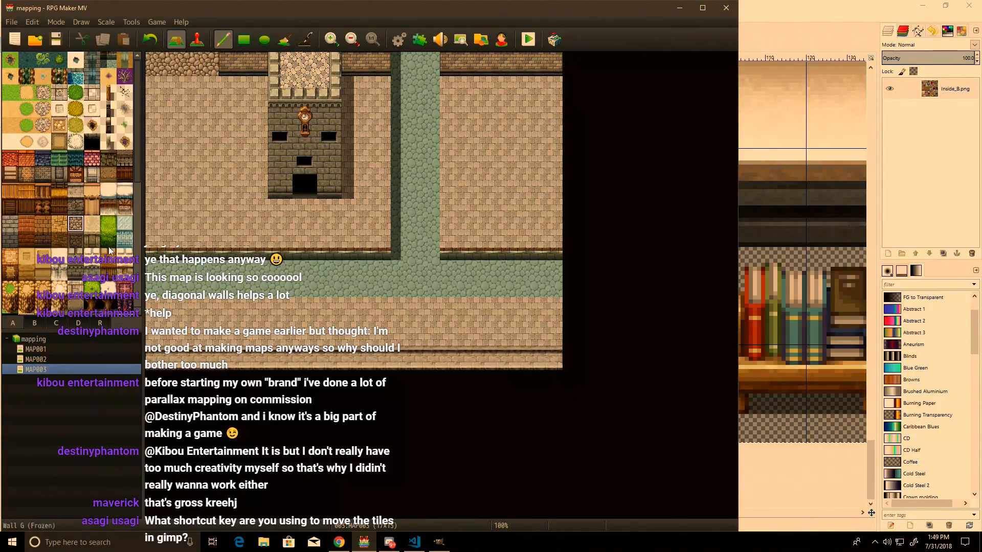
click(78, 257)
mouse_move(157, 66)
mouse_down()
mouse_move(201, 71)
mouse_move(186, 73)
mouse_up()
key(ctrl+z)
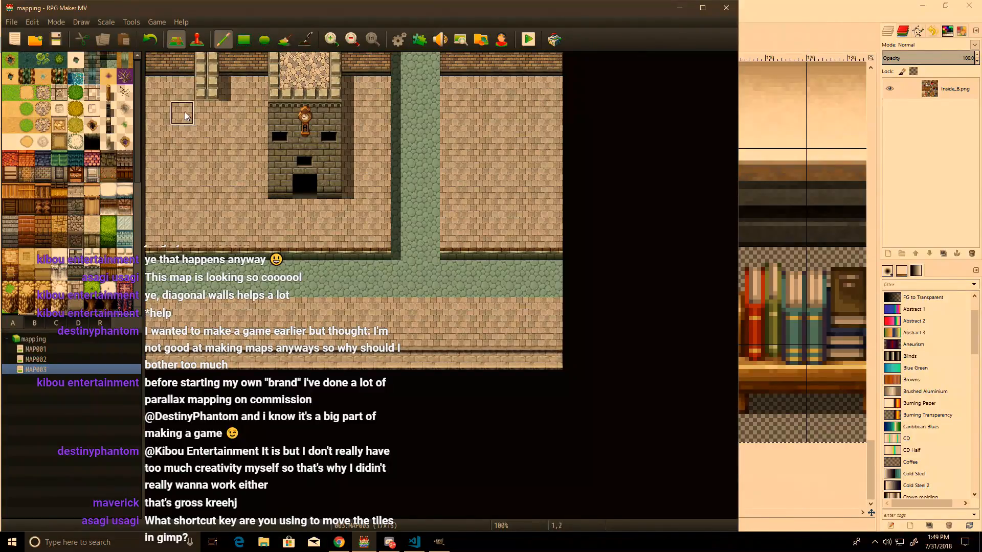
drag(206, 112, 201, 136)
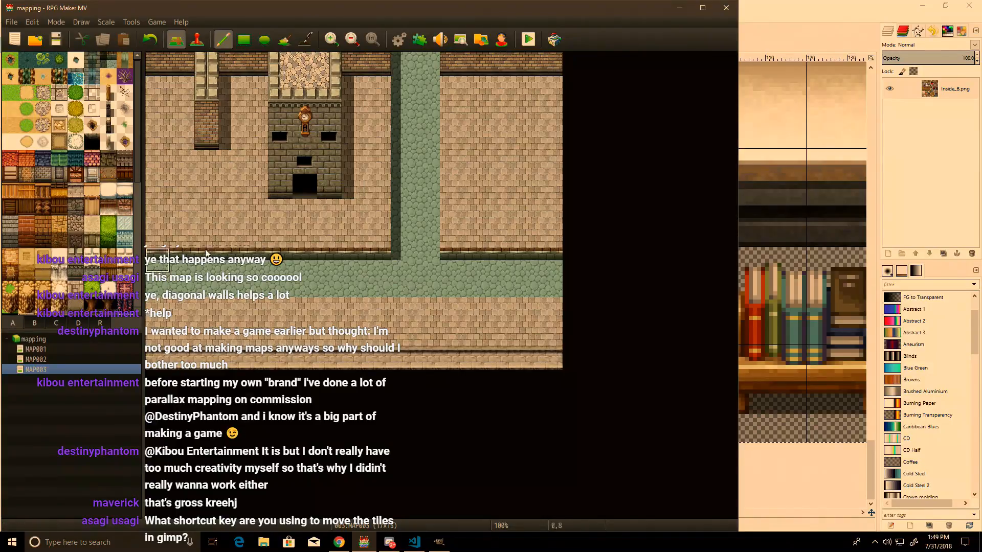
Step: Check the shelf tile in the Inside_B palette, switch to GIMP to export Inside_B.png again, and return to RPG Maker MV
click(74, 322)
middle_click(30, 221)
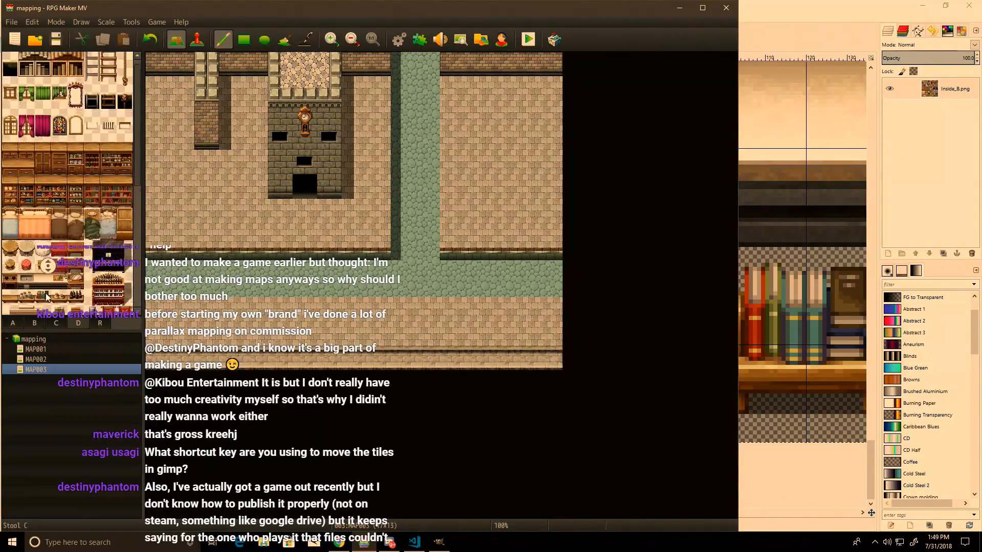
click(81, 325)
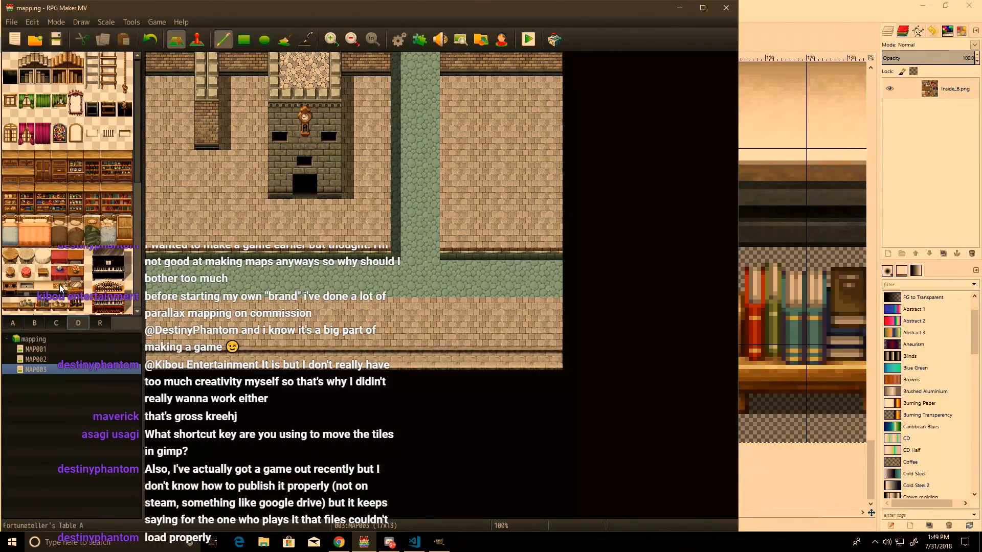
middle_click(48, 192)
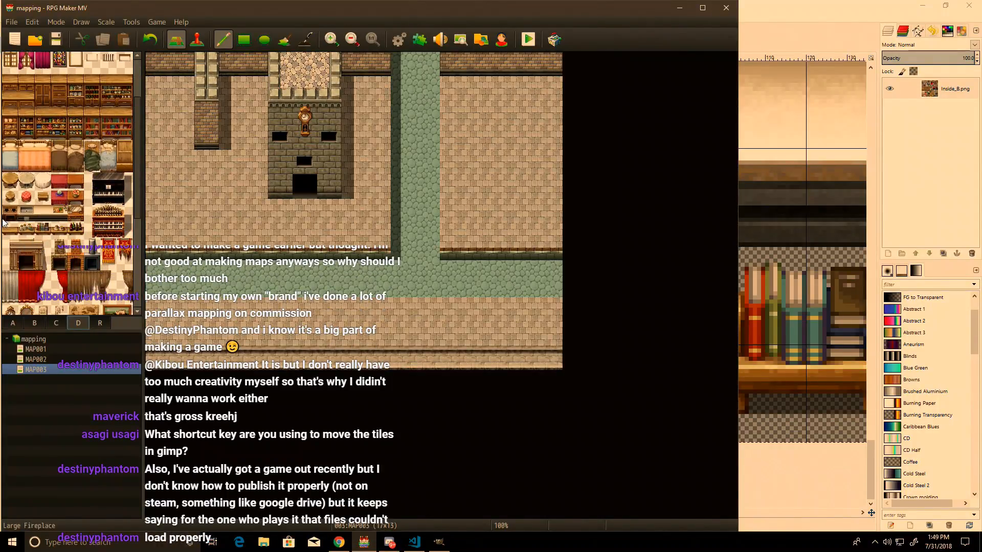
key(alt+Tab)
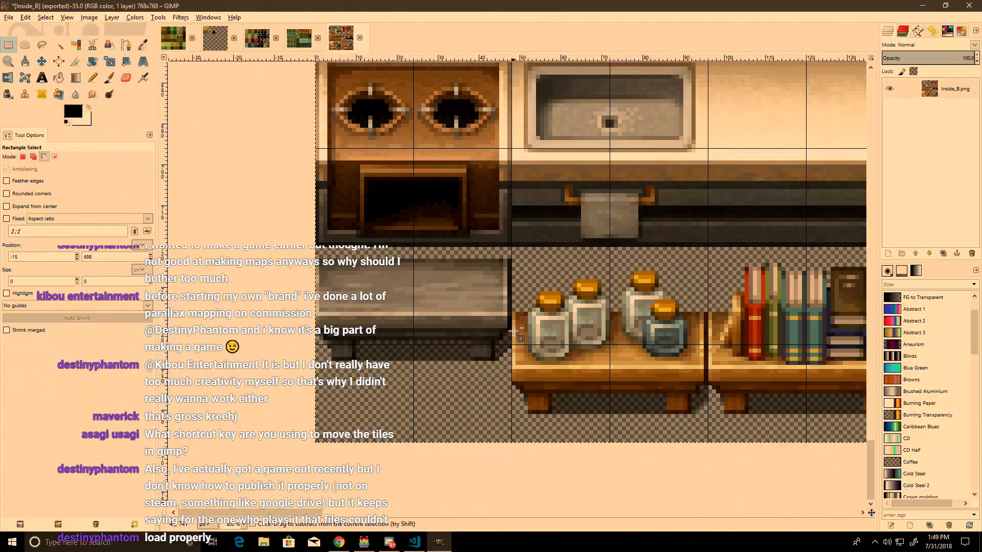
key(ctrl+e)
key(alt+Tab)
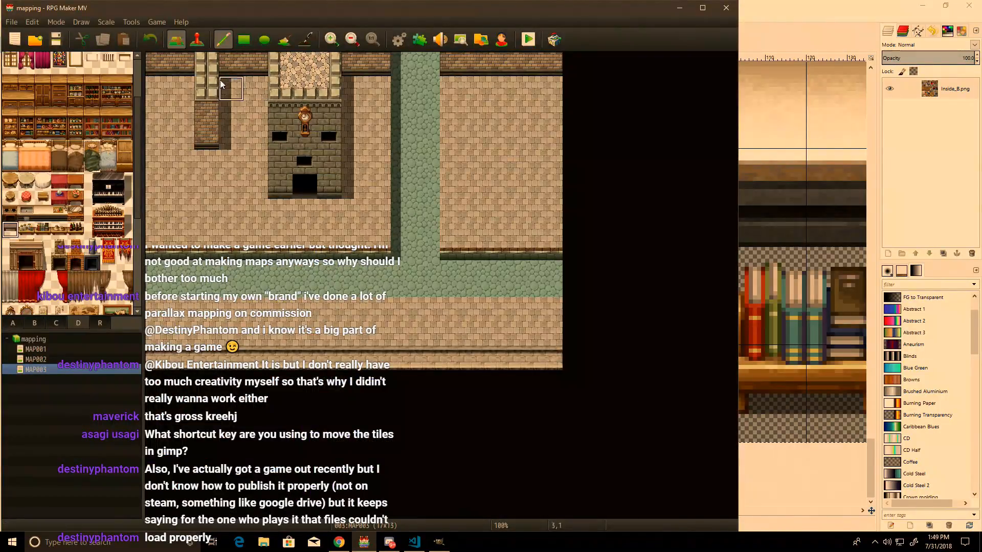
Step: Place four grey shelf tiles along the foot of the brick wall, two on each side of the narrow pillar
click(177, 87)
click(151, 90)
click(232, 87)
click(256, 86)
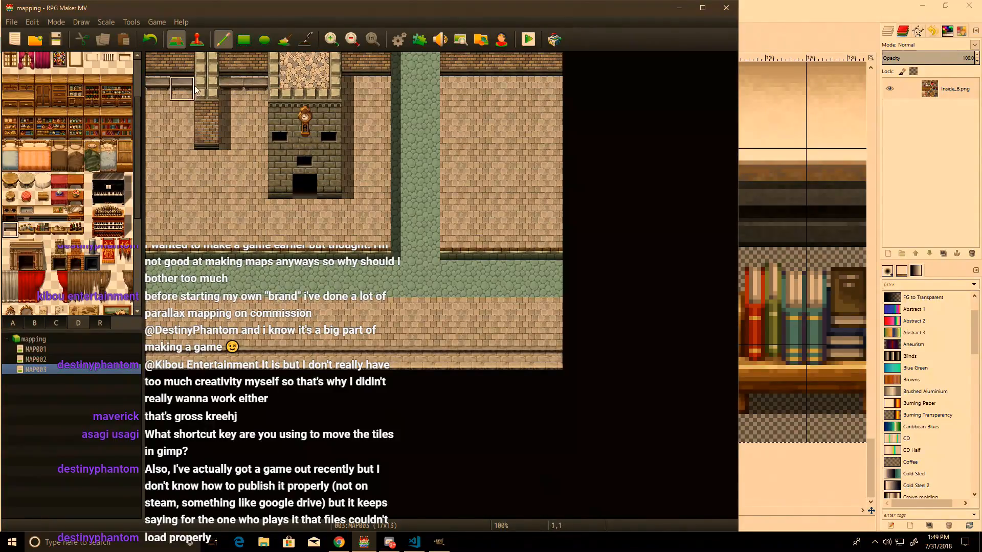
Step: Set the player's starting position in MAP003 at tile 1,1, just west of the narrow pillar
click(190, 43)
right_click(188, 100)
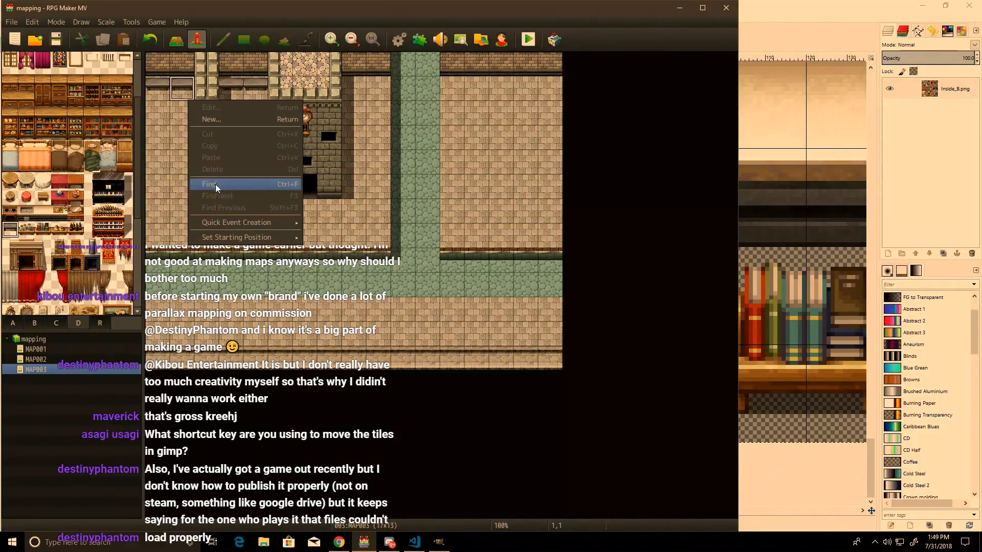
mouse_move(222, 237)
click(319, 235)
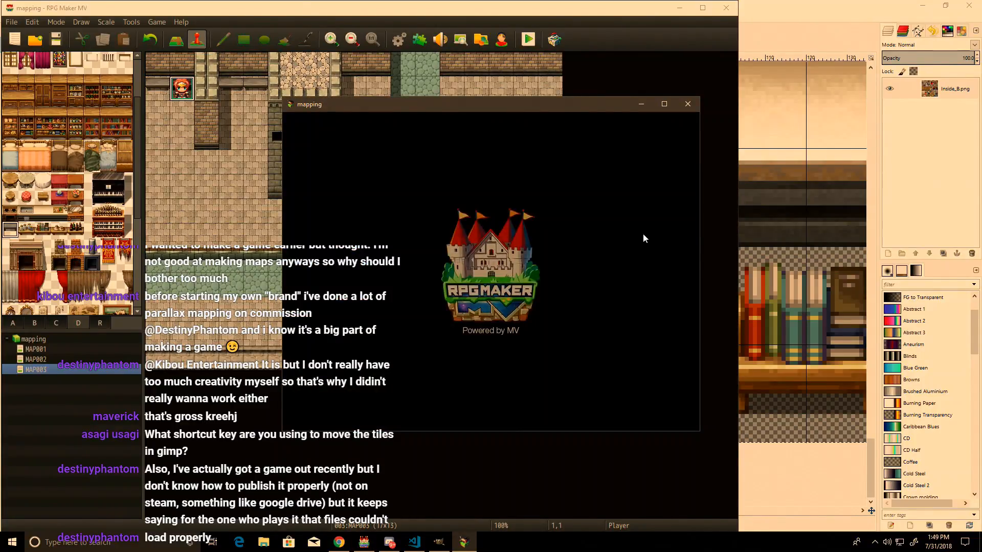
Step: Playtest the map full screen in a new game, inspect the shelf tiles, and close the playtest
key(F4)
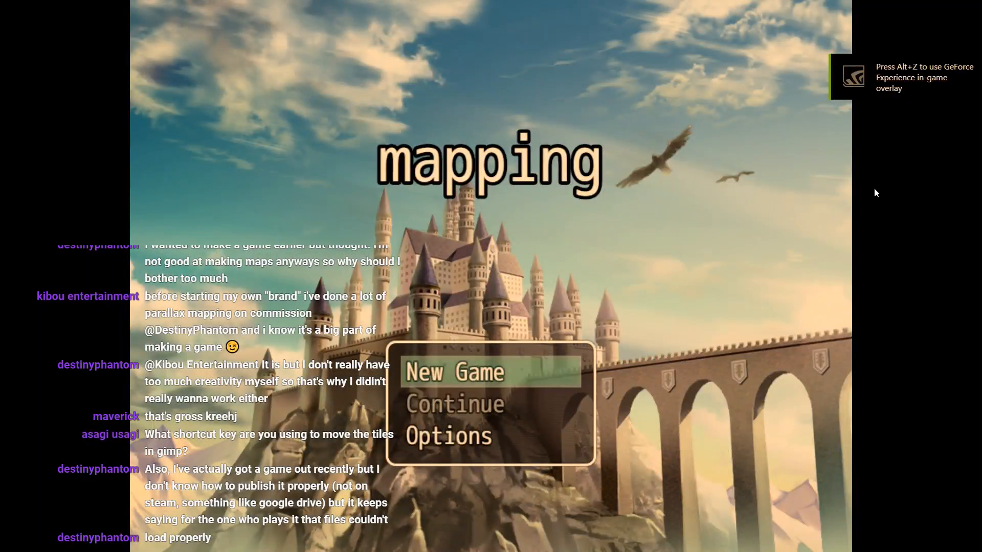
key(Return)
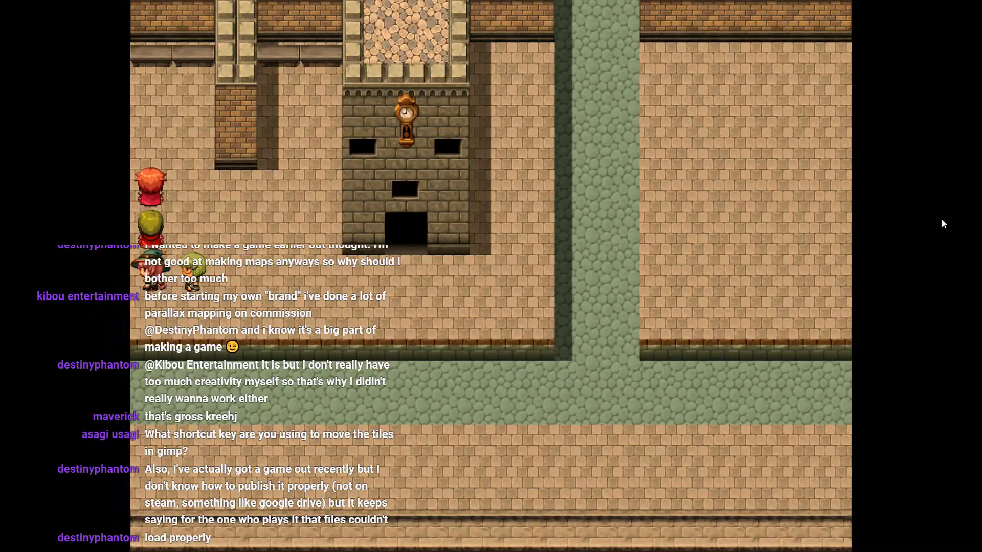
key(F4)
key(alt+F4)
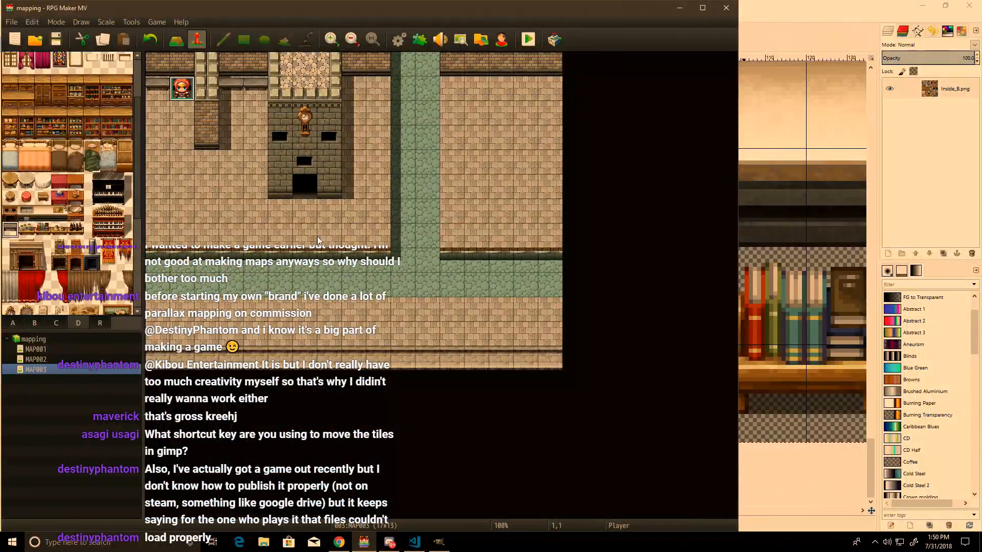
Step: Switch to GIMP and open Outside_A5.png from the tilesets folder, focusing on the stone floor rows
click(771, 147)
key(ctrl+o)
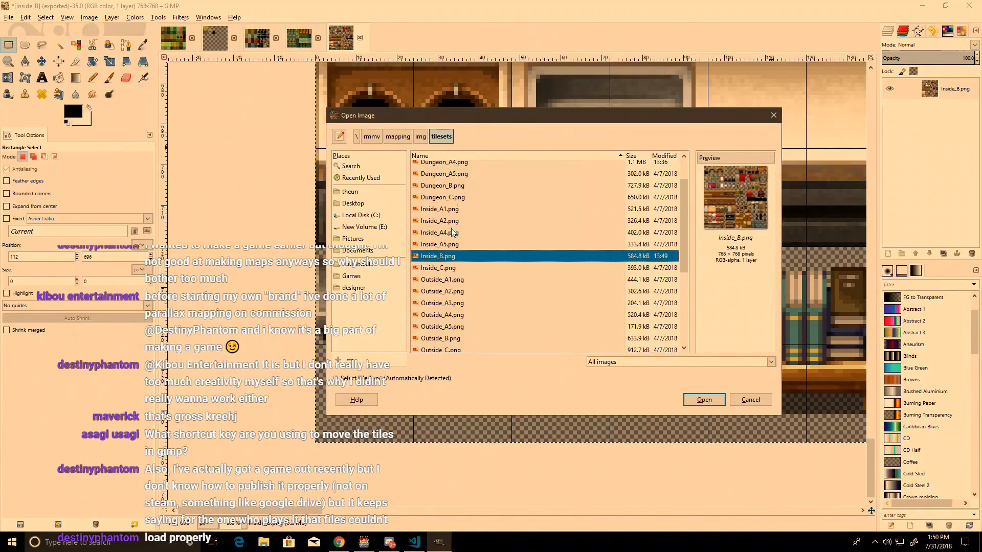
double_click(458, 327)
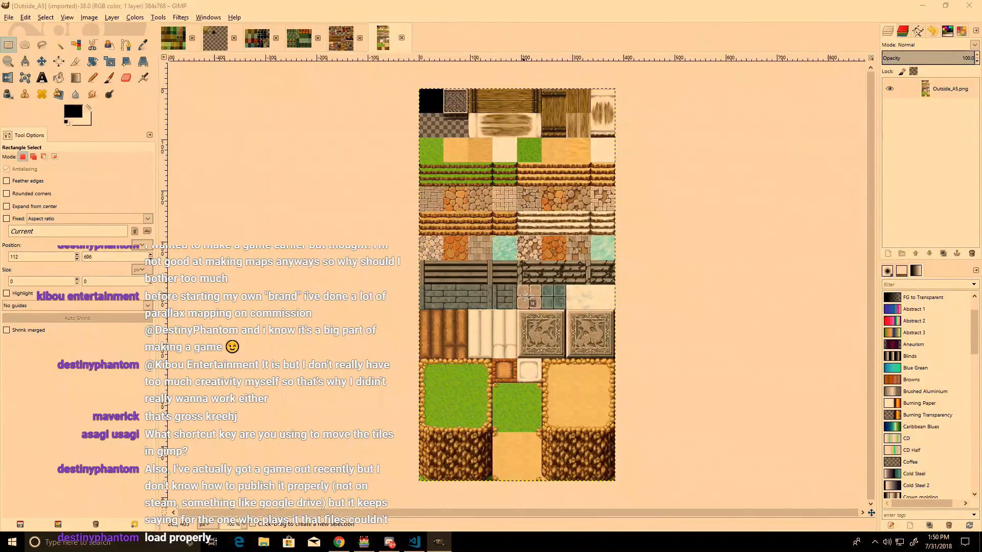
ctrl+scroll(457, 347, up, 3)
scroll(456, 347, up, 3)
ctrl+scroll(372, 348, up, 2)
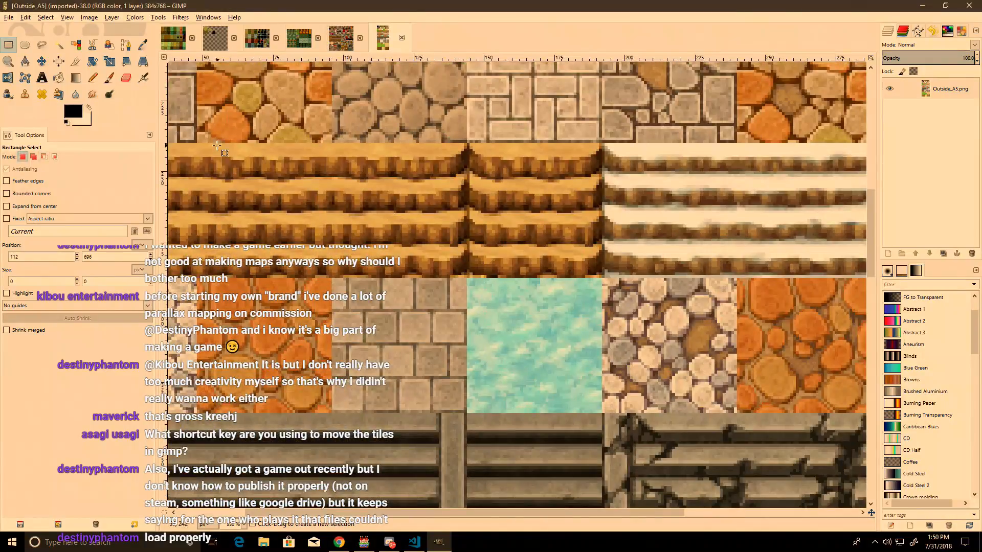
Step: Show the grid on Outside_A5.png and enable snapping to it
click(89, 17)
mouse_move(67, 17)
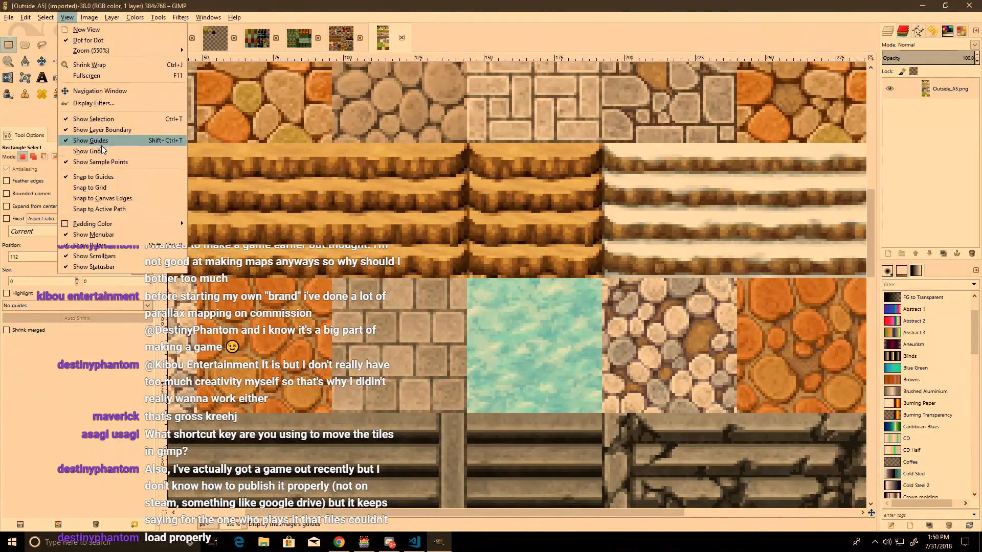
click(102, 151)
click(67, 17)
click(90, 188)
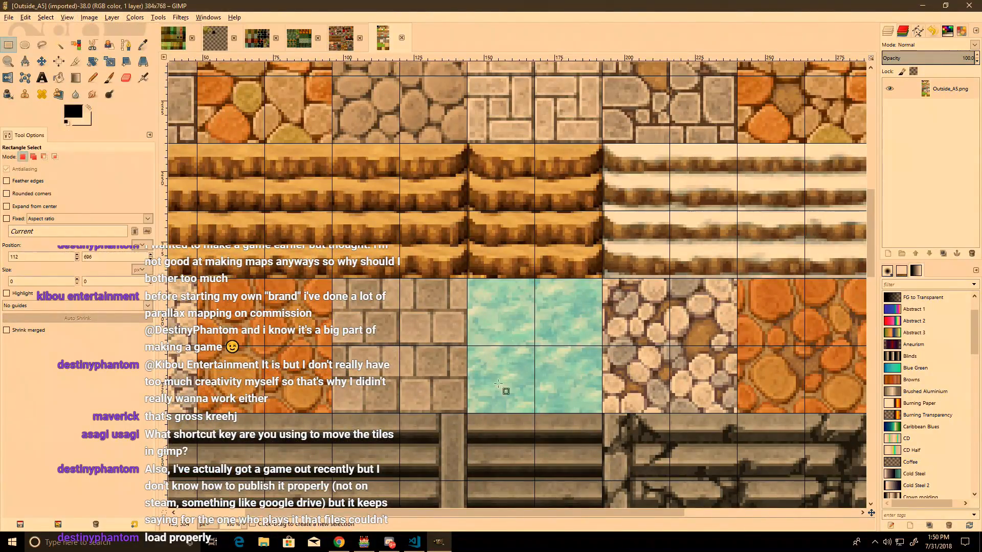
Step: Copy the 48 by 48 round grey cobblestone tile in the third column
ctrl+scroll(472, 378, down, 3)
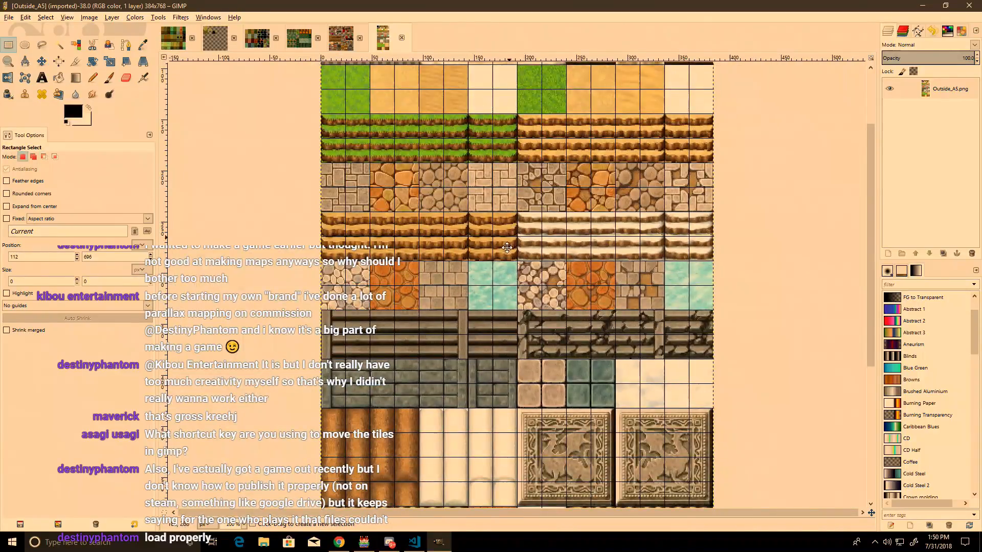
scroll(510, 235, up, 2)
ctrl+scroll(382, 233, up, 5)
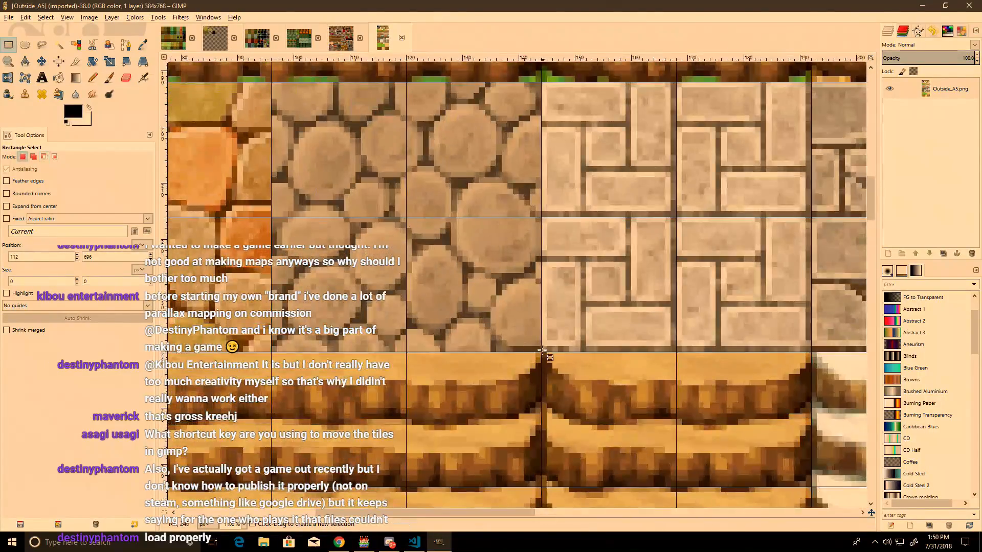
mouse_move(542, 350)
mouse_down()
mouse_move(339, 137)
mouse_move(272, 82)
mouse_up()
key(ctrl+c)
Step: Copy the 48 by 48 grey rectangular paving tile from the first column and clear the selection
scroll(567, 202, down, 3)
scroll(567, 202, left, 5)
scroll(368, 195, left, 8)
scroll(368, 195, up, 2)
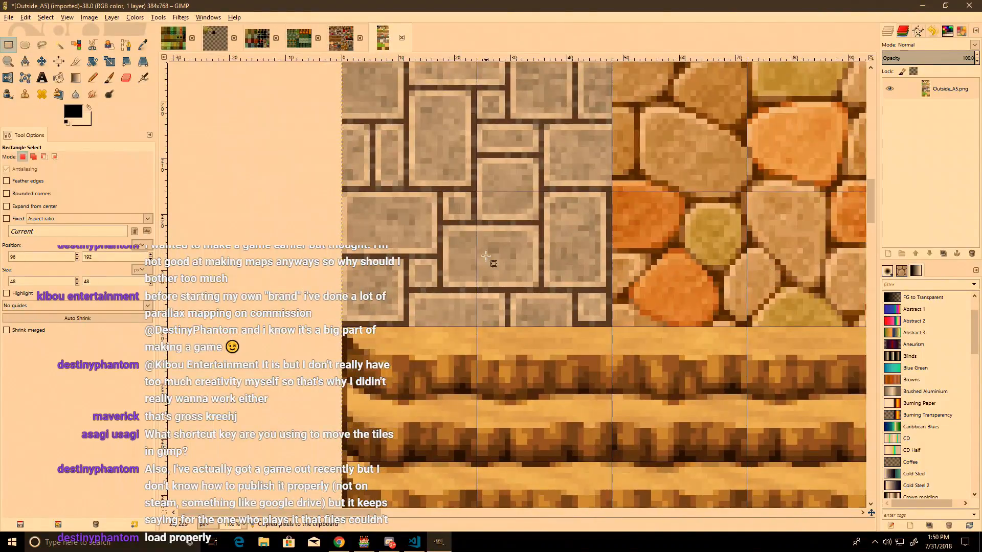
click(478, 210)
scroll(478, 210, up, 2)
drag(610, 436, 342, 166)
scroll(446, 200, down, 2)
scroll(446, 200, right, 3)
scroll(446, 201, down, 3)
scroll(446, 200, right, 5)
click(413, 224)
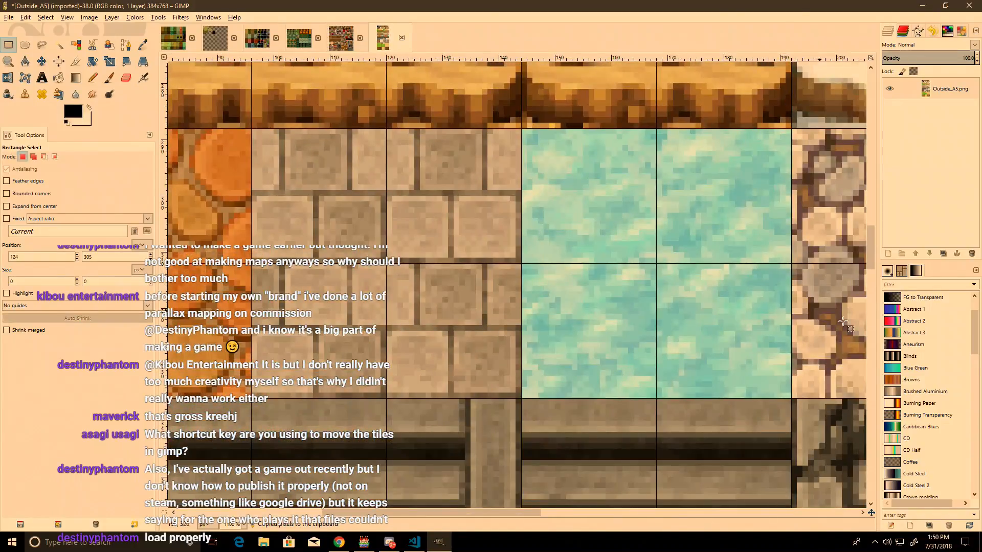
Step: Add a transparent layer and paste the paving tile onto it, anchored over the beige square-stone floor tile
click(888, 253)
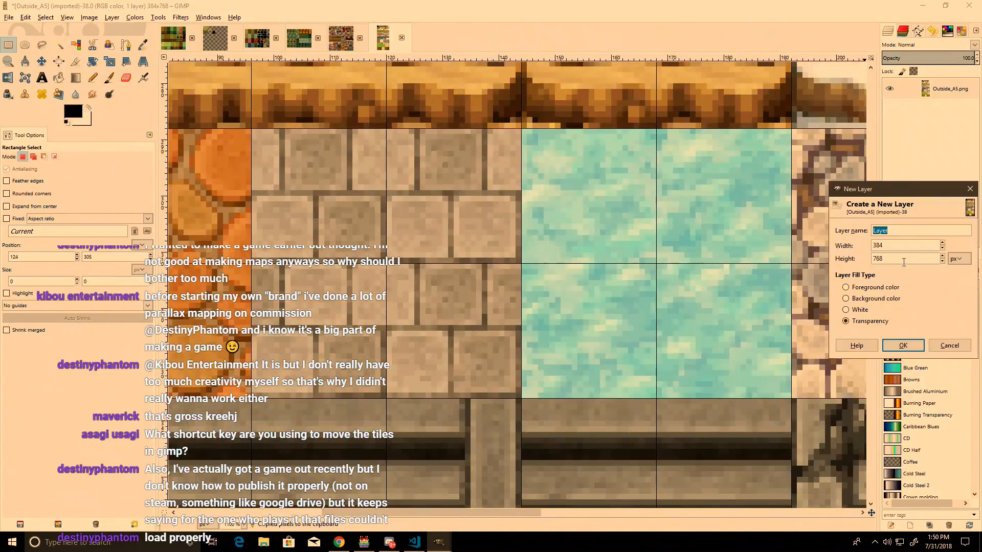
click(902, 345)
key(ctrl+v)
drag(456, 234, 327, 219)
key(ctrl+h)
Step: Try the Darken only, Grain extract and Difference modes on the new layer, testing its opacity and restoring it to 100
click(921, 44)
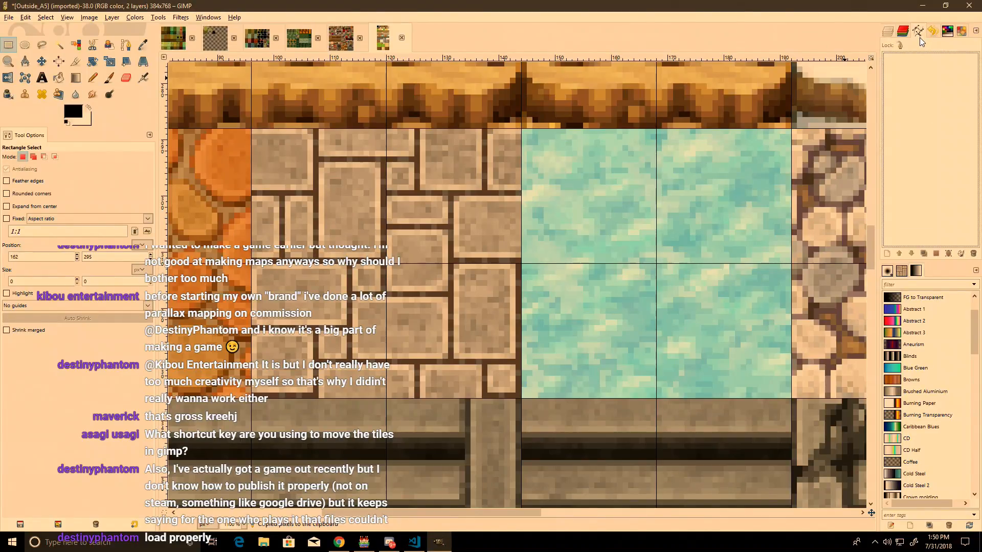
click(913, 41)
scroll(913, 44, down, 10)
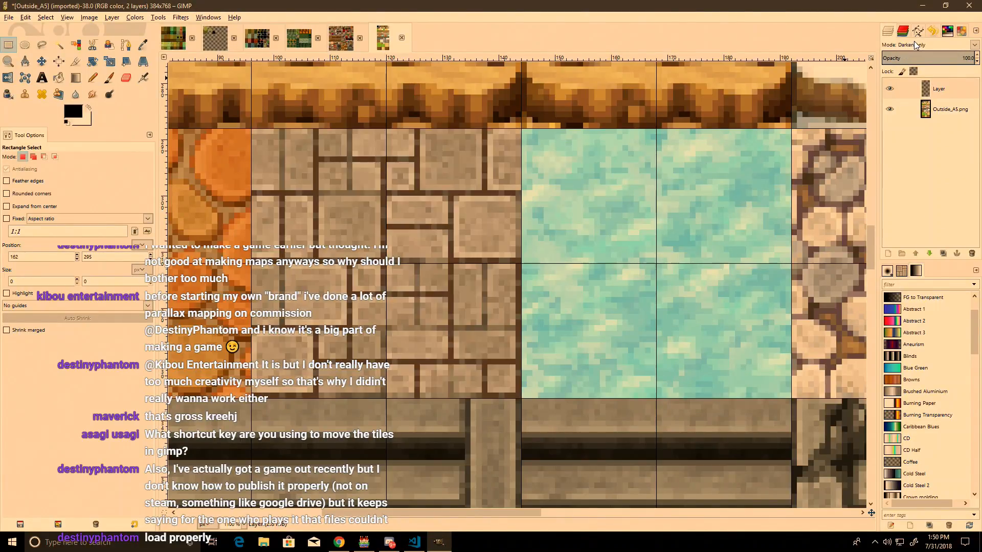
scroll(913, 45, down, 1)
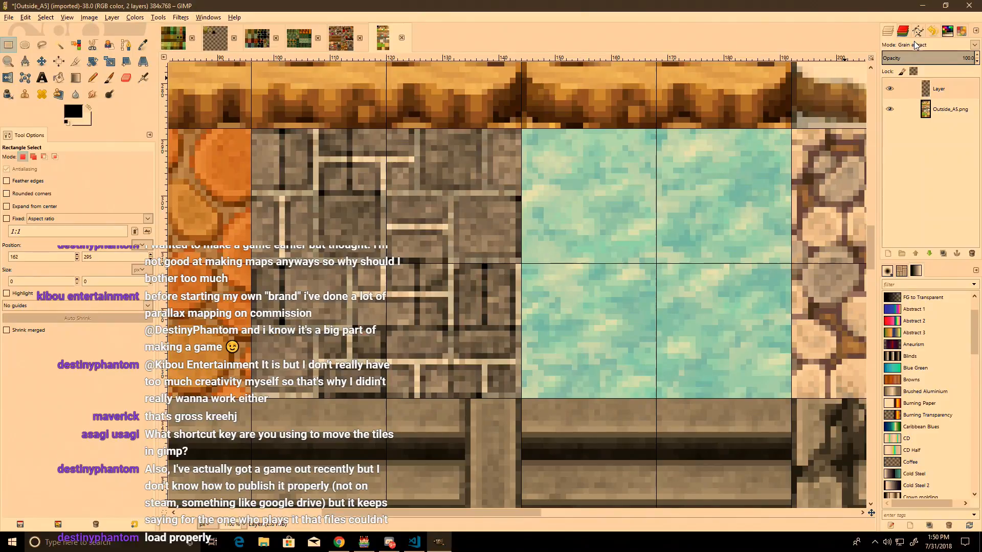
scroll(913, 45, up, 3)
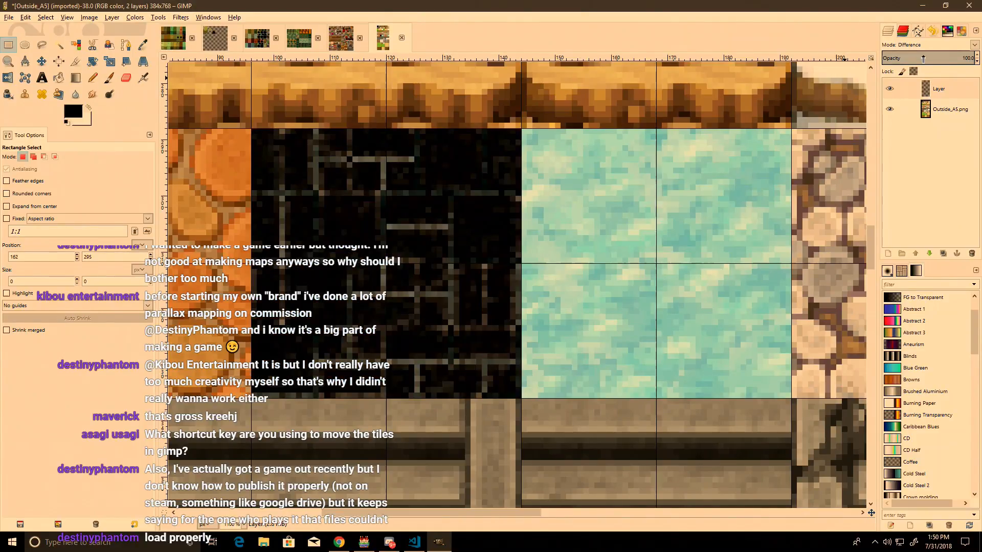
click(913, 57)
drag(913, 58, 971, 57)
Step: Try the Grain merge and Value modes on the paving layer, toggling its visibility to compare with the original tile
click(925, 43)
click(924, 43)
click(890, 88)
click(890, 89)
click(931, 45)
click(931, 45)
click(943, 48)
click(935, 45)
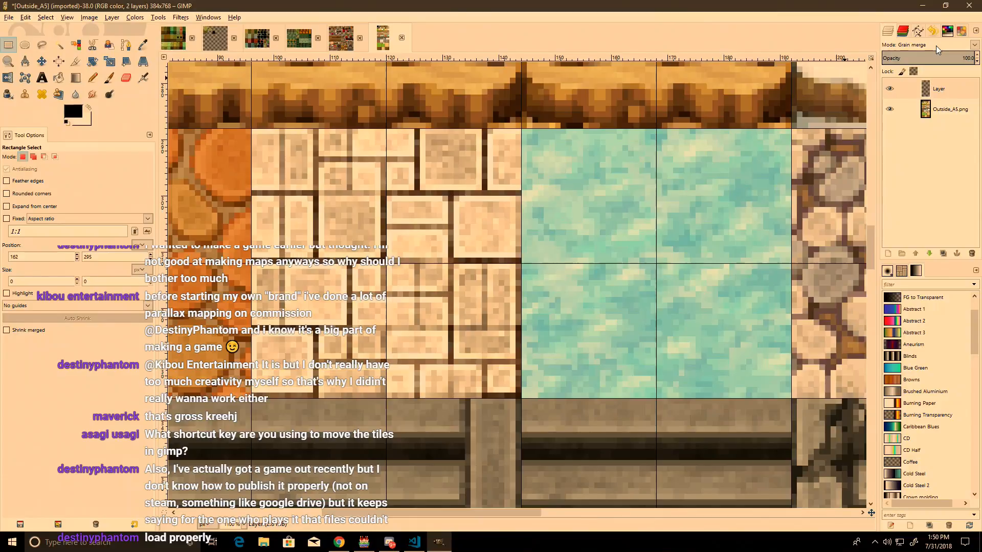
scroll(935, 45, down, 4)
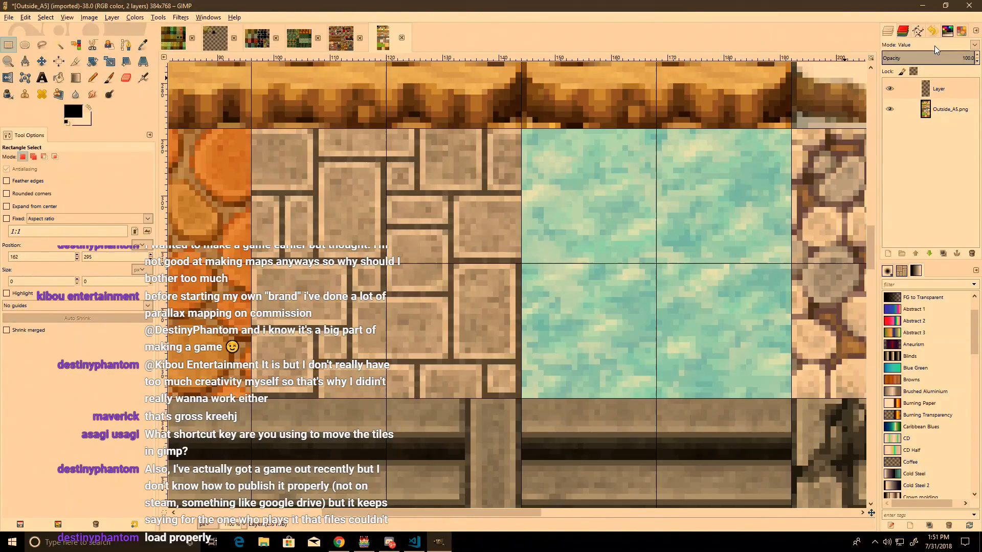
Step: Compare the Color mode with the original tile and settle on Grain extract for the paving layer
click(893, 89)
scroll(947, 46, up, 6)
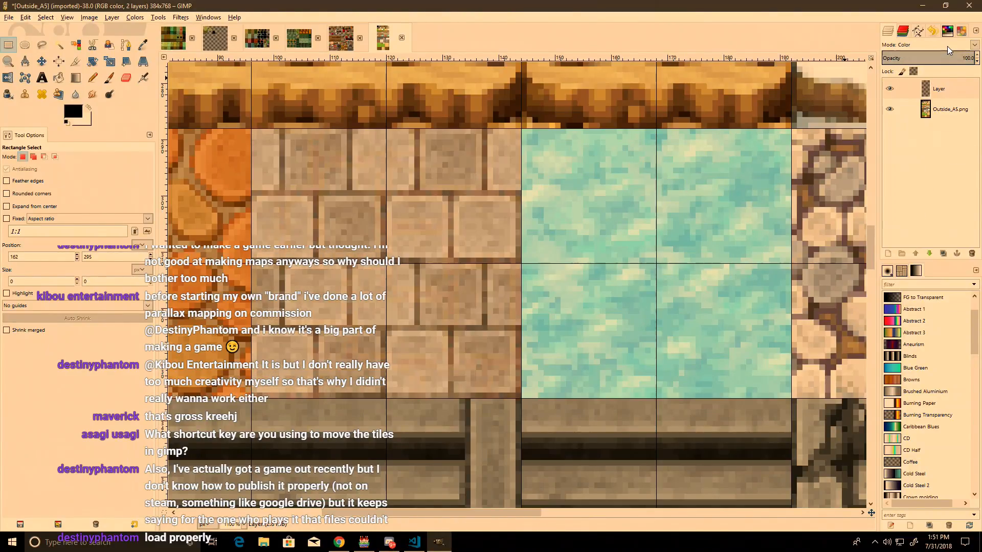
click(889, 89)
click(889, 89)
Step: Export the edited tileset as Outside_A5.png, overwriting the existing file in the tilesets folder
ctrl+scroll(497, 233, down, 3)
key(ctrl+shift+e)
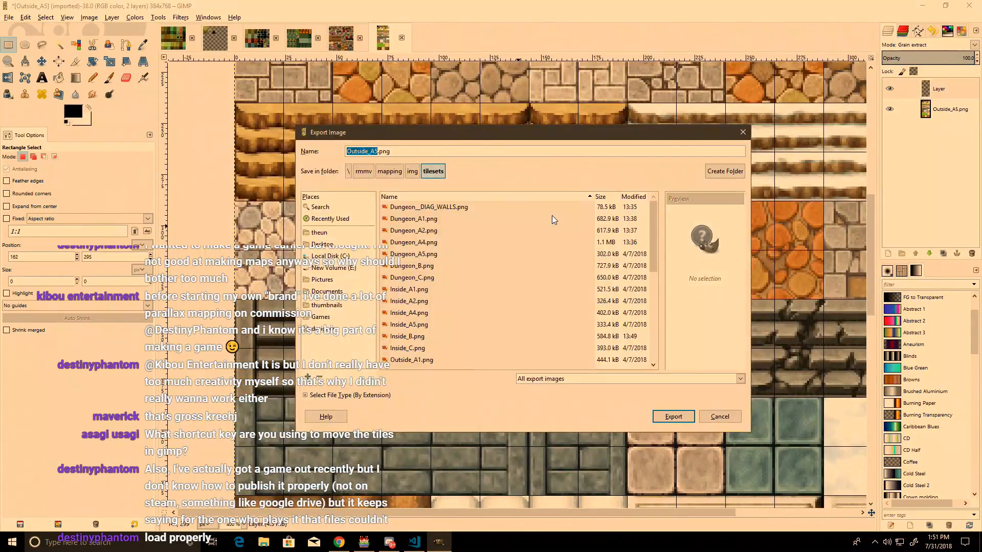
key(Return)
key(Return)
key(Return)
Step: Switch to RPG Maker MV and reload MAP003 by way of MAP002 to check the blended floor
key(alt+Tab)
click(34, 359)
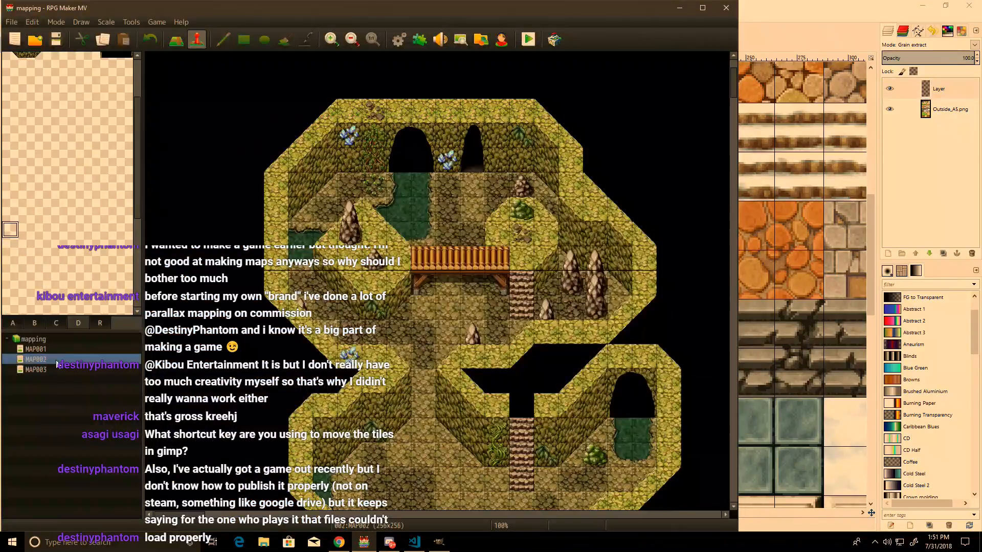
click(59, 369)
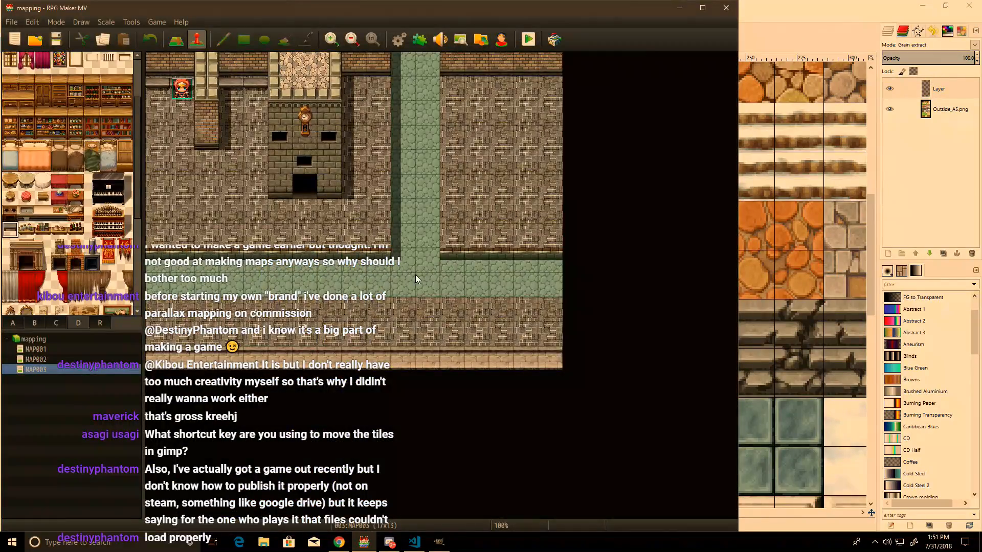
Step: Switch to GIMP, overlay the first-column light pebble tile on the blended floor tile, re-export Outside_A5.png and return to RPG Maker MV
key(alt+Tab)
drag(333, 299, 235, 201)
key(ctrl+c)
ctrl+scroll(499, 248, up, 2)
key(ctrl+v)
drag(498, 248, 449, 219)
key(ctrl+h)
key(ctrl+e)
key(alt+Tab)
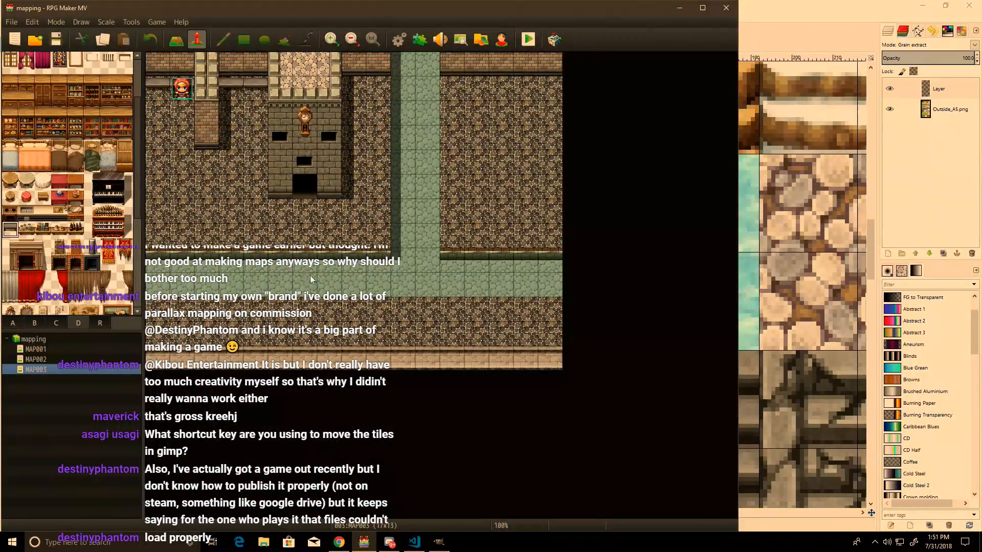
Step: Switch to GIMP and adjust the pebble overlay layer to brightness -68 and contrast -6
key(alt+Tab)
drag(920, 60, 974, 59)
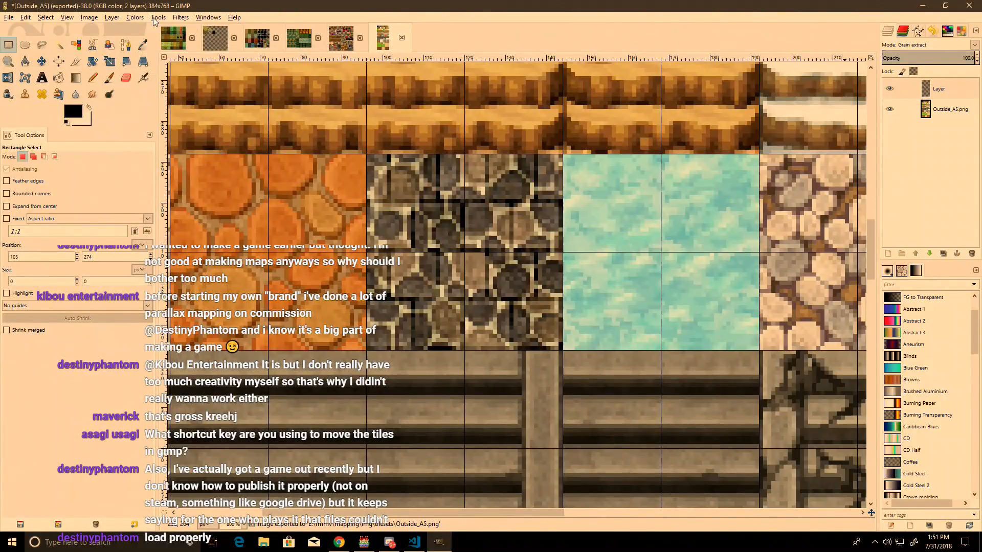
click(135, 17)
click(153, 71)
mouse_move(157, 76)
mouse_down()
mouse_move(102, 63)
mouse_move(211, 81)
mouse_move(179, 88)
mouse_move(259, 80)
mouse_move(142, 94)
mouse_move(152, 94)
mouse_up()
click(133, 128)
click(98, 109)
click(97, 109)
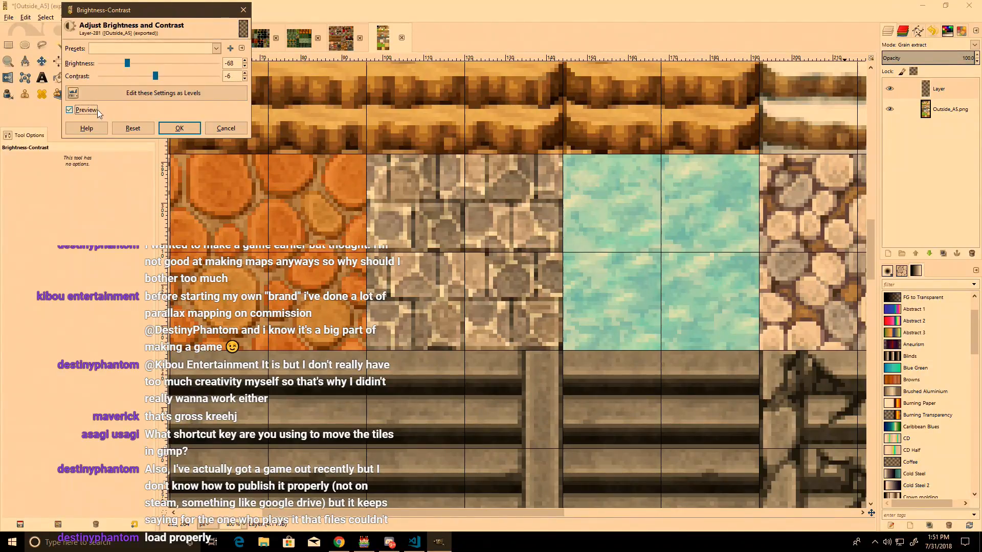
click(182, 132)
Step: Return to RPG Maker MV and reload MAP003 to check the brightness-adjusted pebble floor
key(alt+Tab)
click(35, 359)
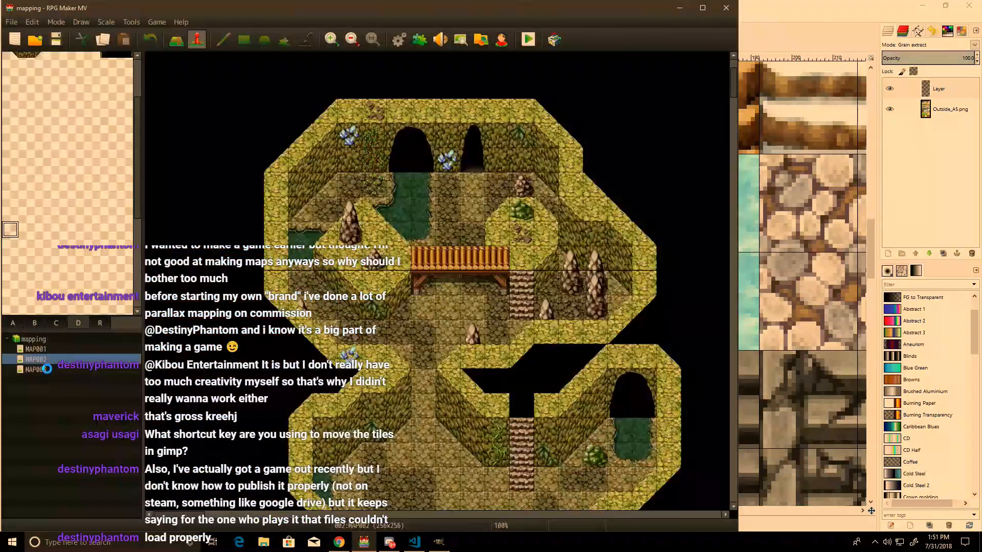
click(48, 371)
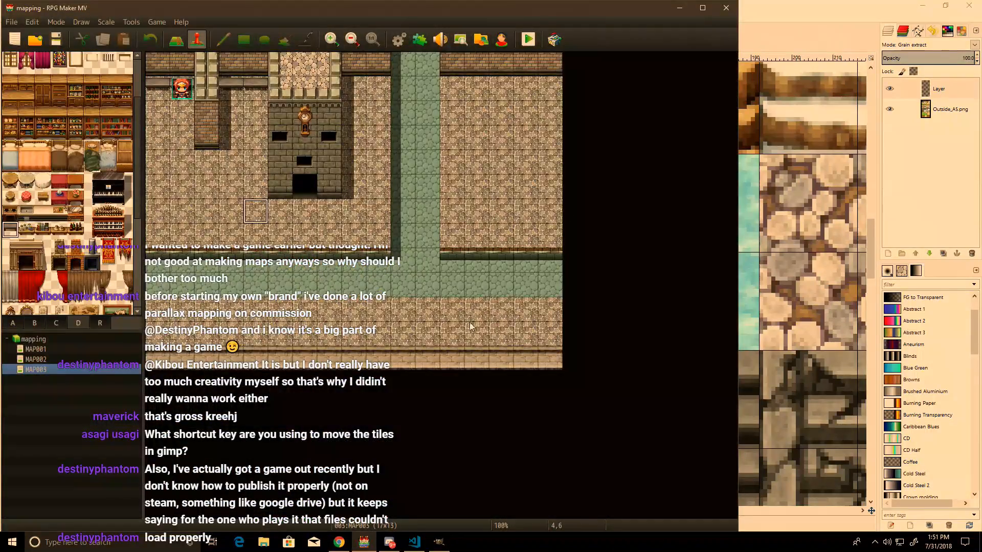
Step: In MAP002, replace the arched cave opening above the southeast pool with a waterfall and extend the water across the wall top
click(76, 358)
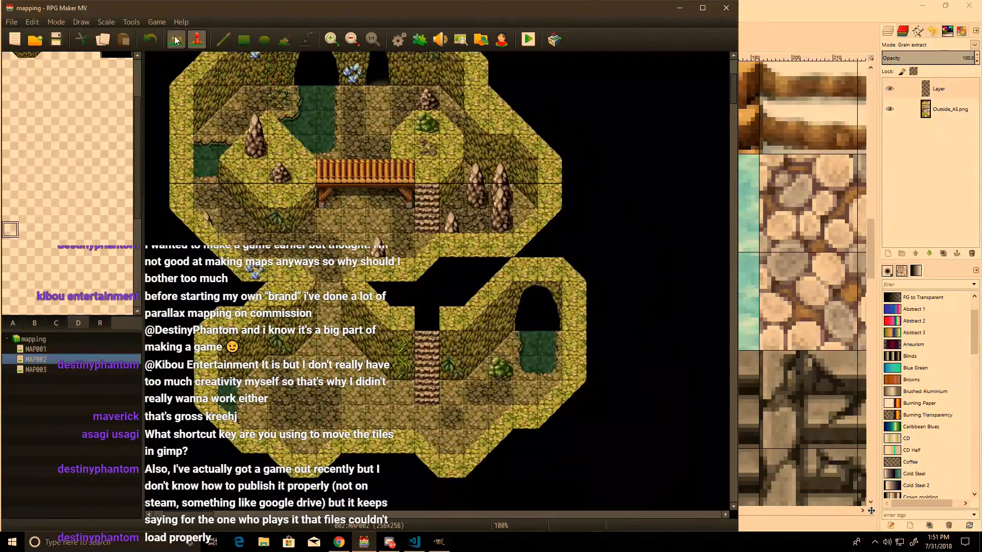
click(175, 40)
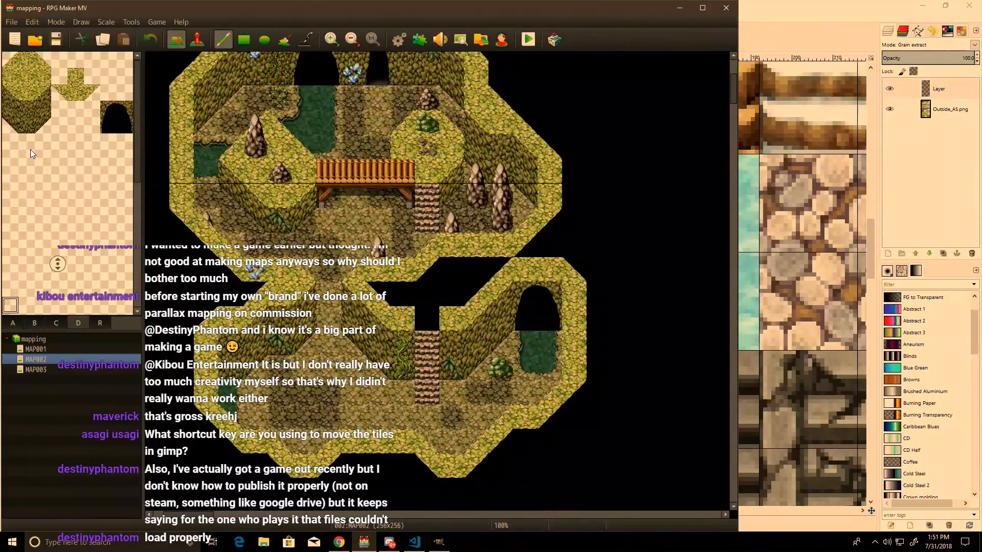
click(14, 323)
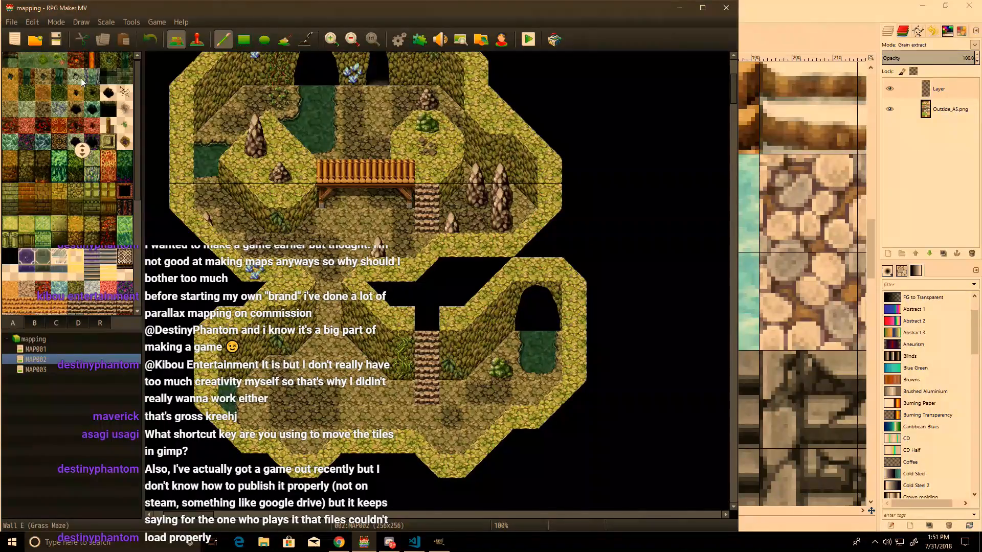
click(60, 77)
click(549, 318)
click(550, 291)
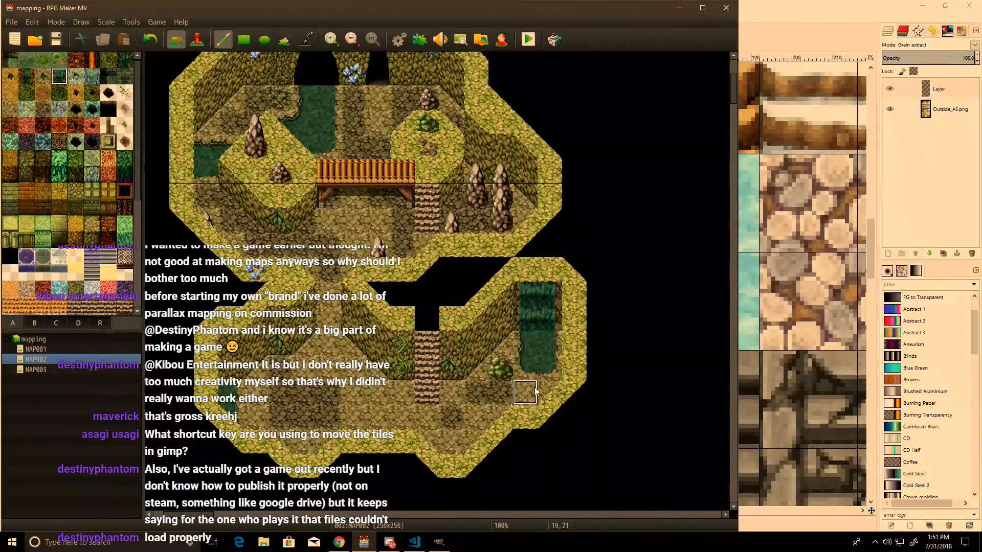
right_drag(545, 341, 530, 339)
shift+click(529, 273)
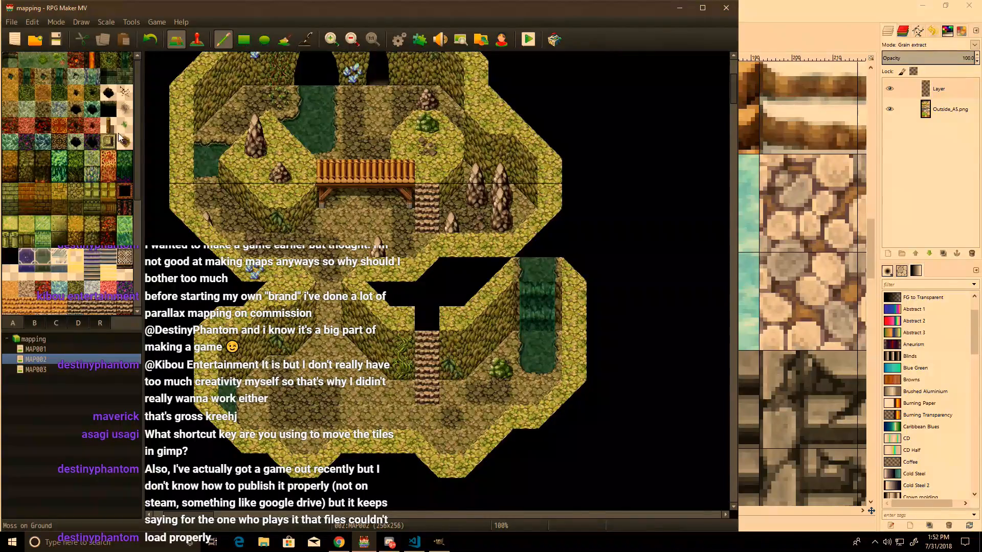
click(111, 144)
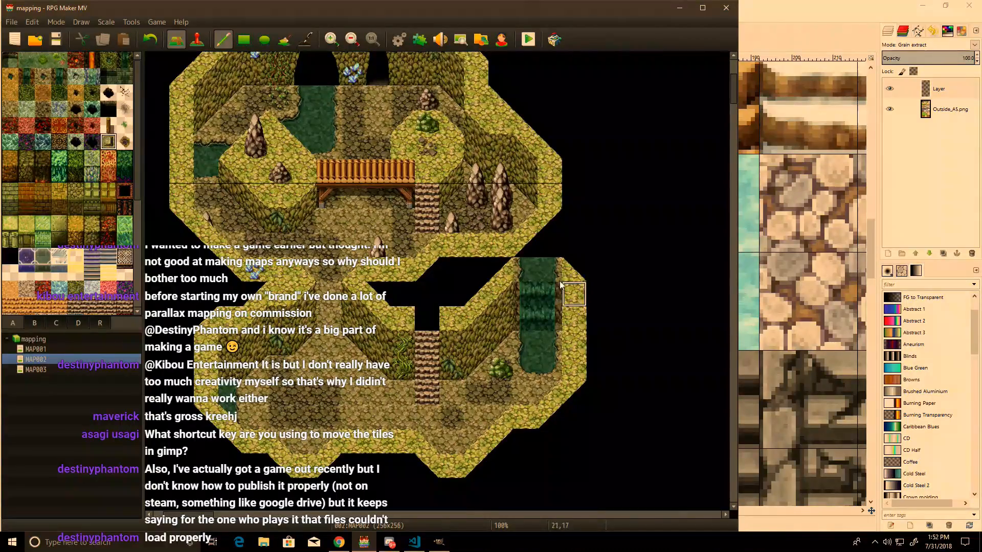
drag(547, 270, 534, 272)
key(ctrl+z)
key(ctrl+z)
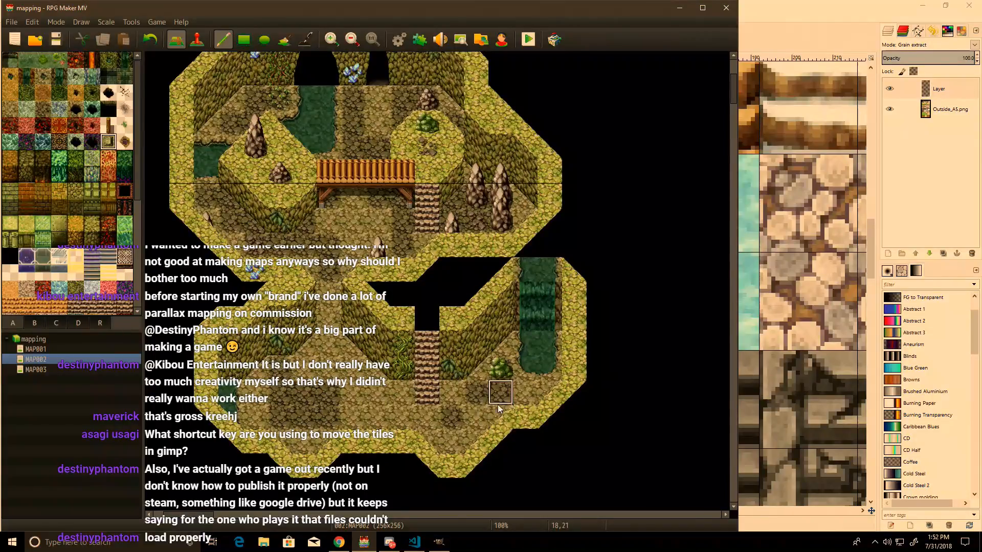
Step: Extend the southeast pool in MAP002 one tile south and rebuild the wall top below it
mouse_move(537, 387)
mouse_down()
mouse_move(550, 386)
mouse_move(529, 414)
mouse_move(545, 414)
mouse_up()
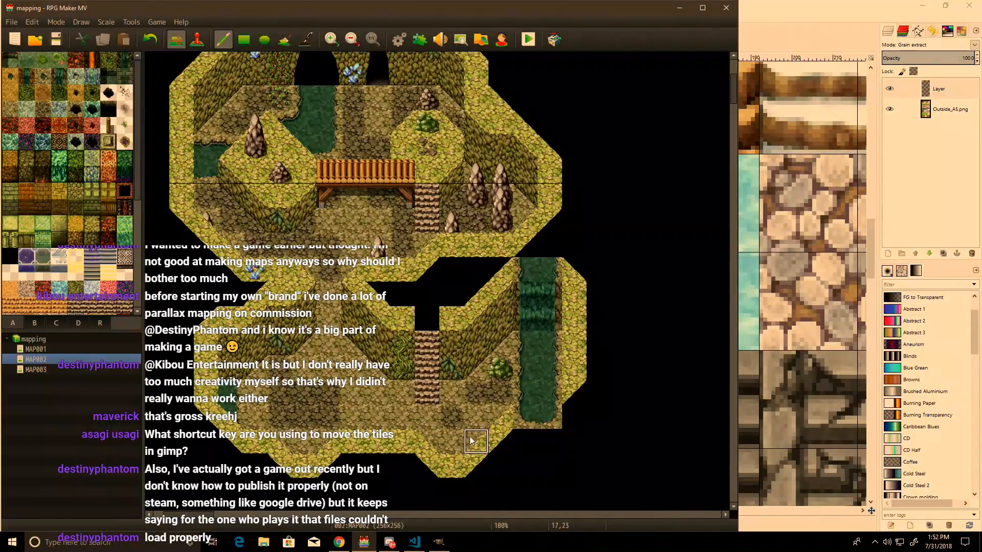
click(78, 322)
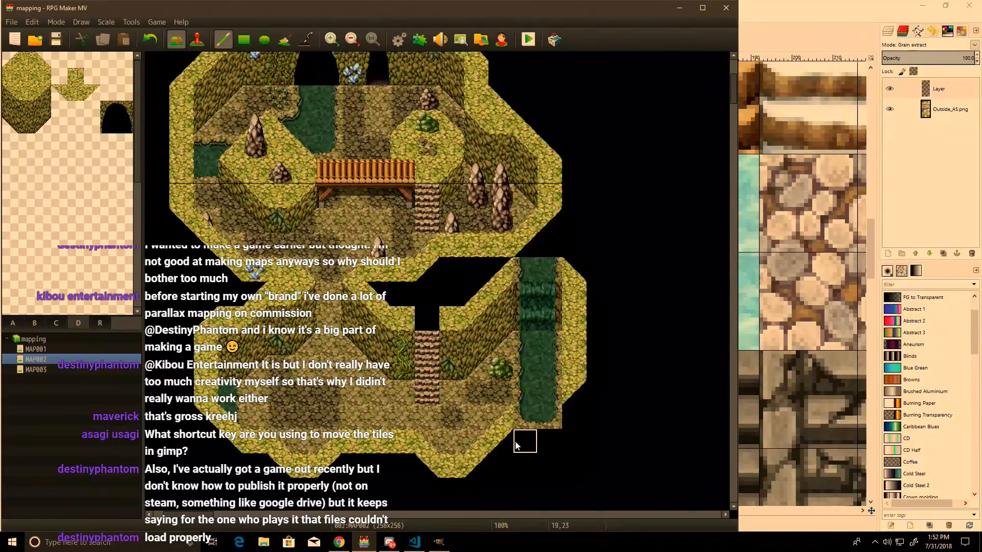
mouse_move(534, 442)
mouse_down()
mouse_move(527, 417)
mouse_move(551, 417)
mouse_up()
Step: Rework the wall-top tiles at the lower-right corner of the southeast pool so the border closes with a diagonal edge
click(27, 60)
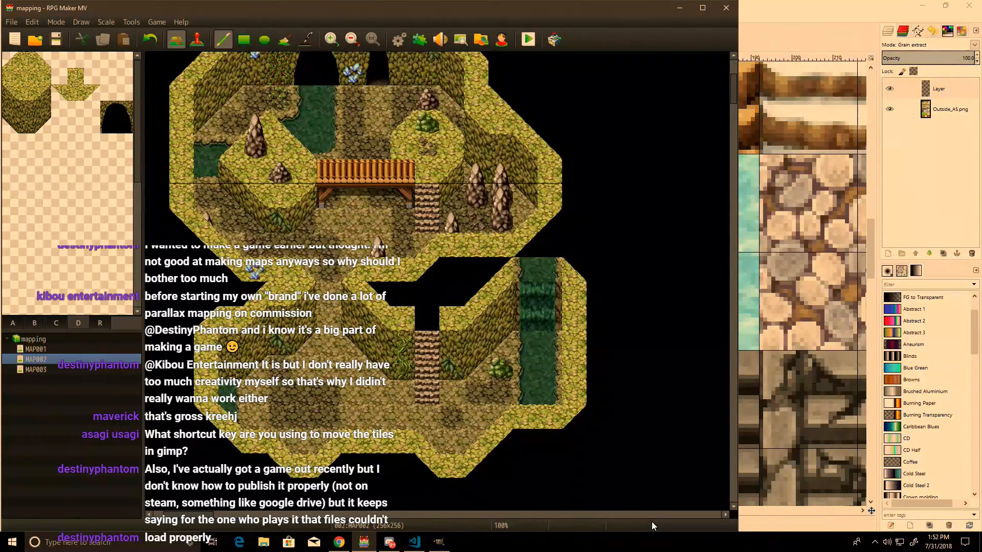
click(573, 417)
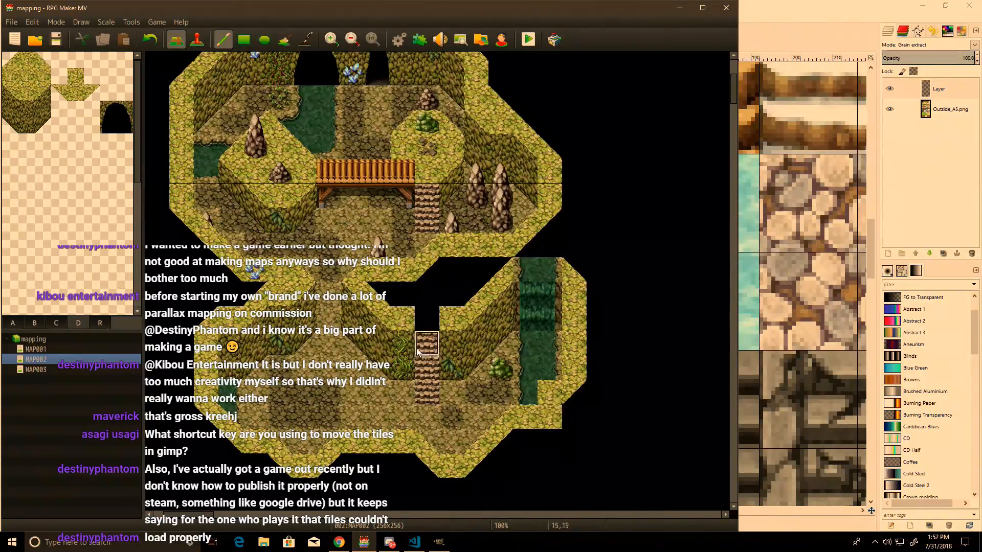
click(553, 405)
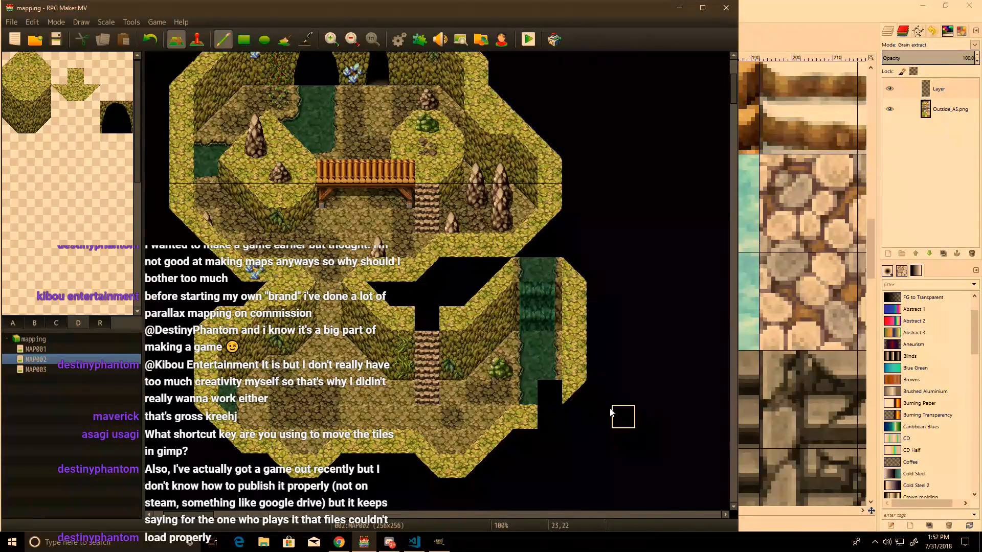
click(549, 393)
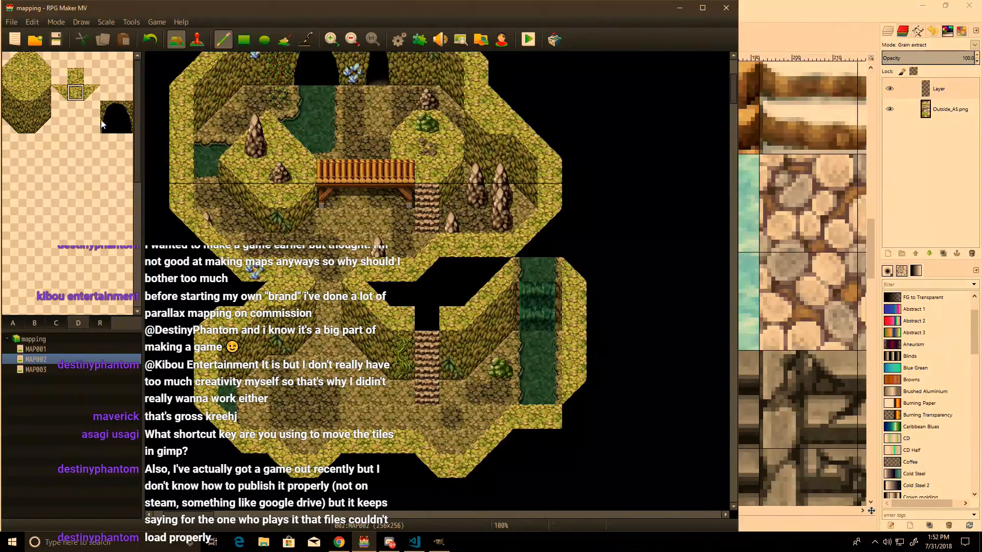
click(550, 416)
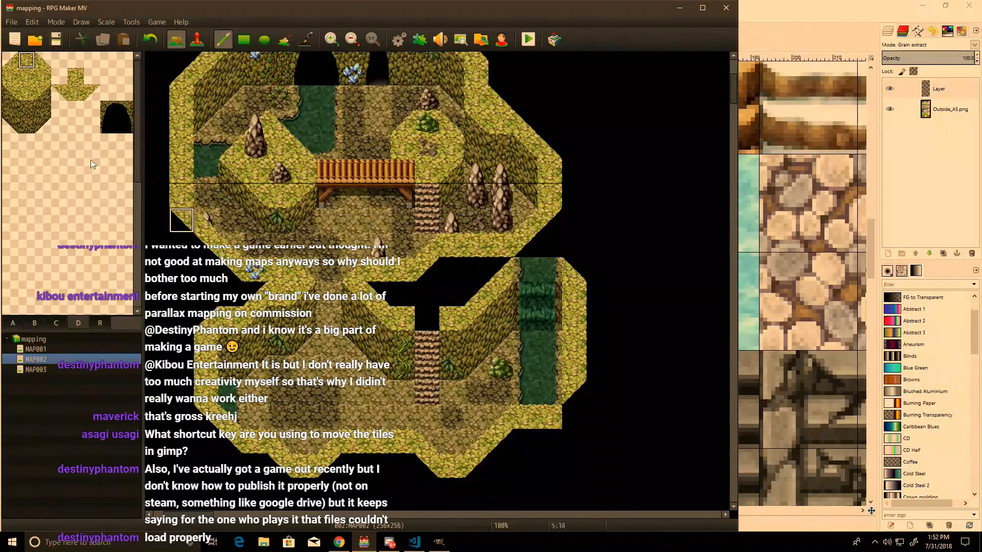
click(574, 404)
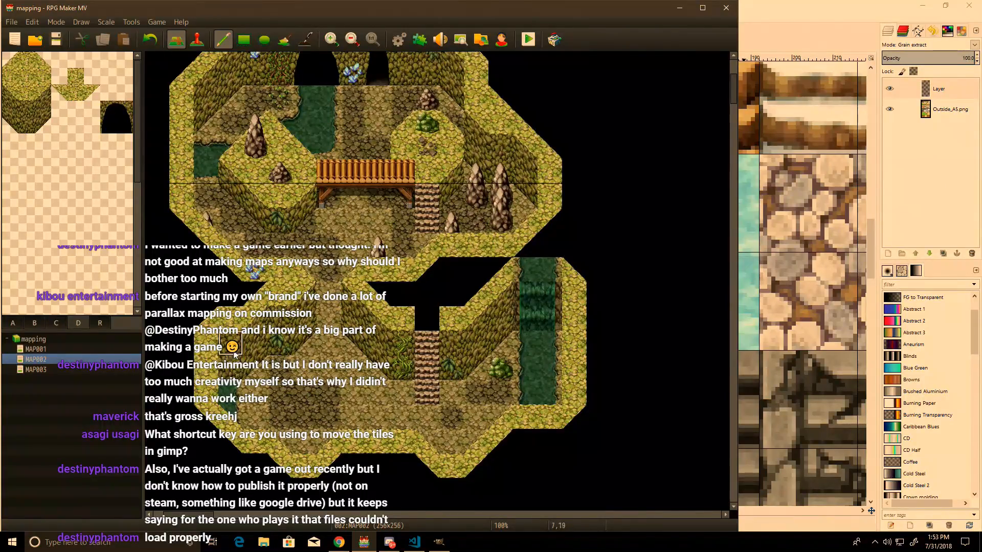
Step: Create a quick treasure event with a closed brown chest image on the northwest cave floor at tile 8,9
middle_drag(376, 348, 293, 267)
middle_drag(335, 233, 575, 428)
middle_drag(546, 430, 256, 351)
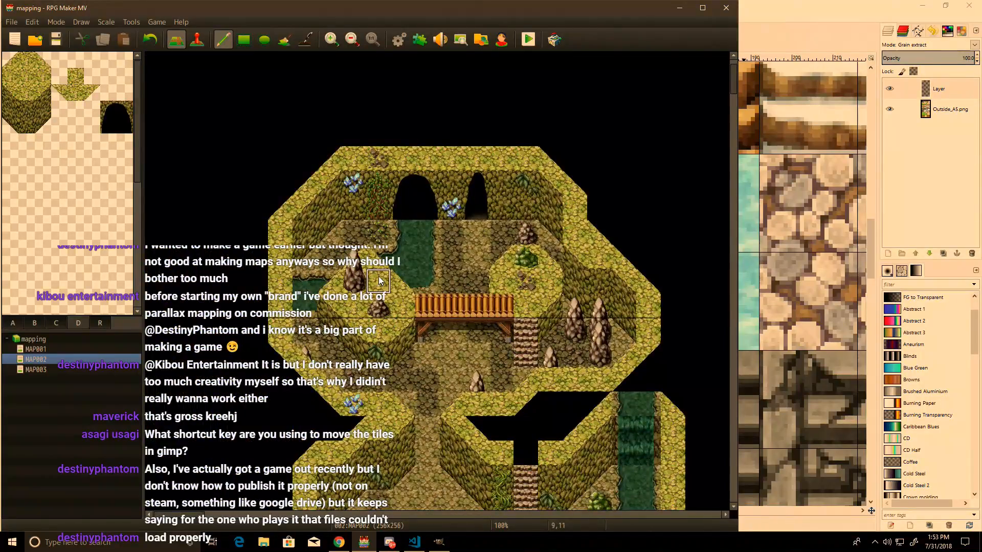
click(192, 42)
right_click(357, 235)
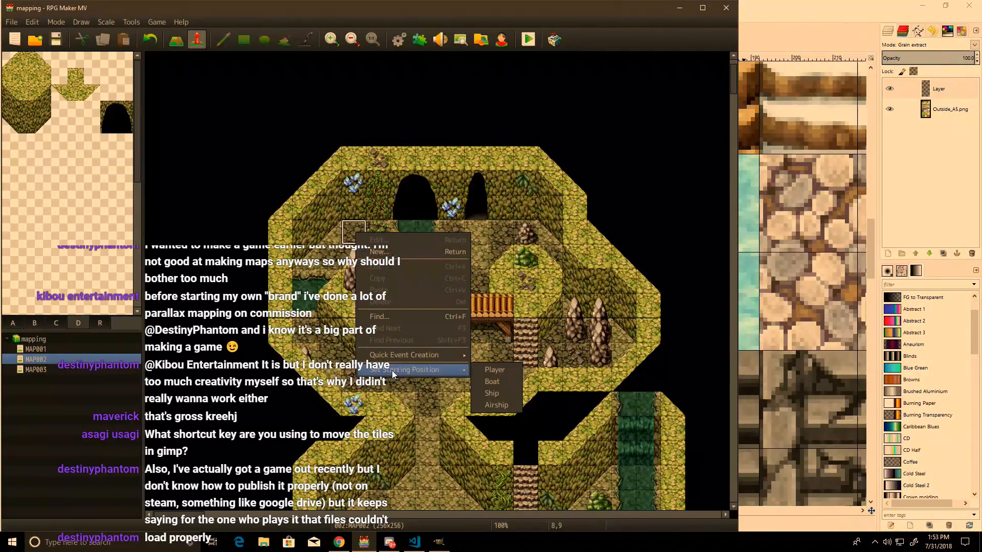
mouse_move(409, 354)
click(531, 379)
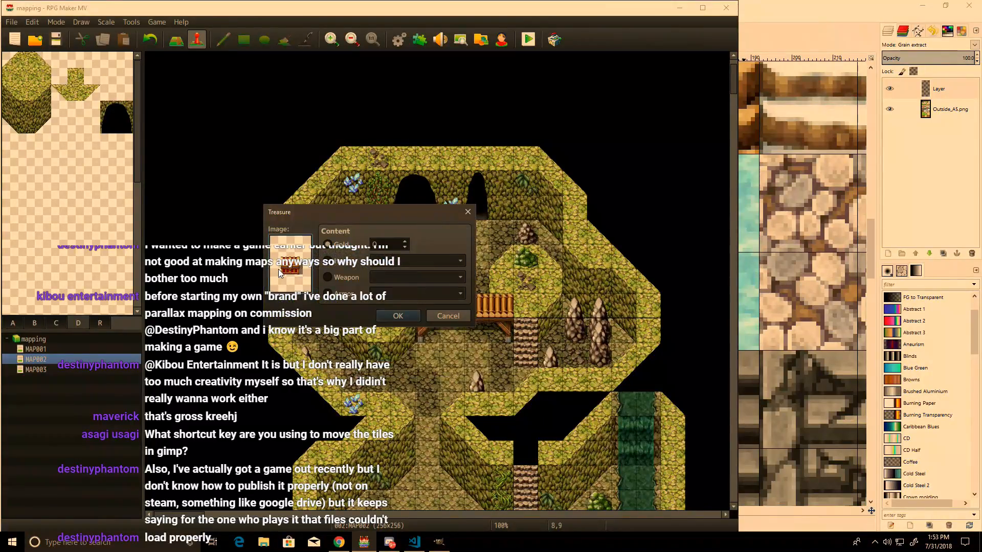
double_click(280, 272)
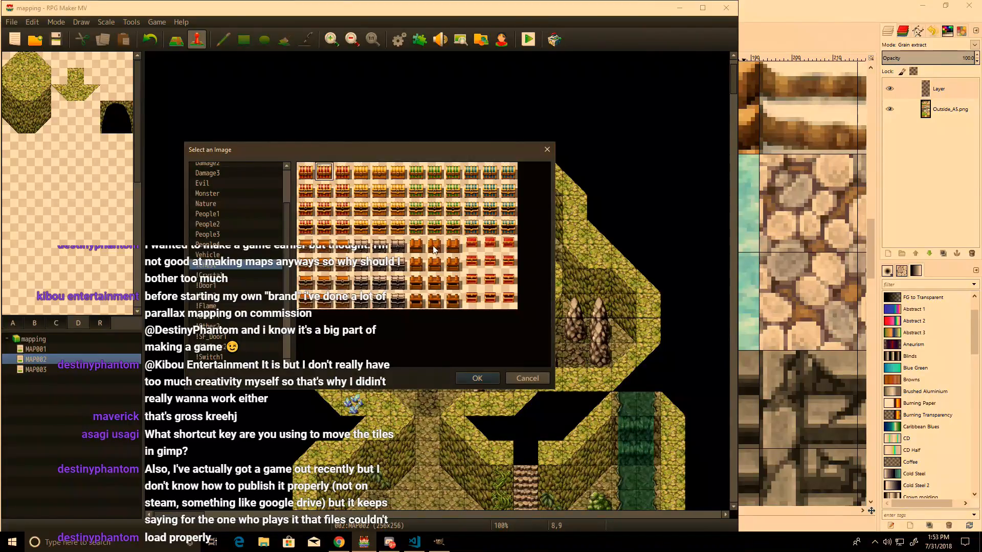
double_click(324, 246)
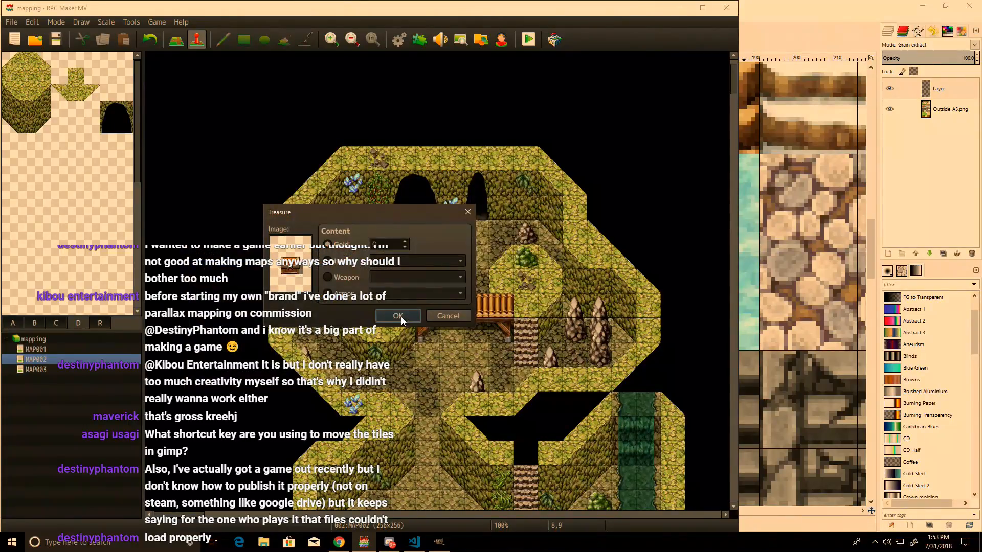
click(401, 317)
Step: Create an event at tile 9,20 in the lower-left chamber with a green crystal image and the Stepping option enabled
scroll(393, 408, down, 5)
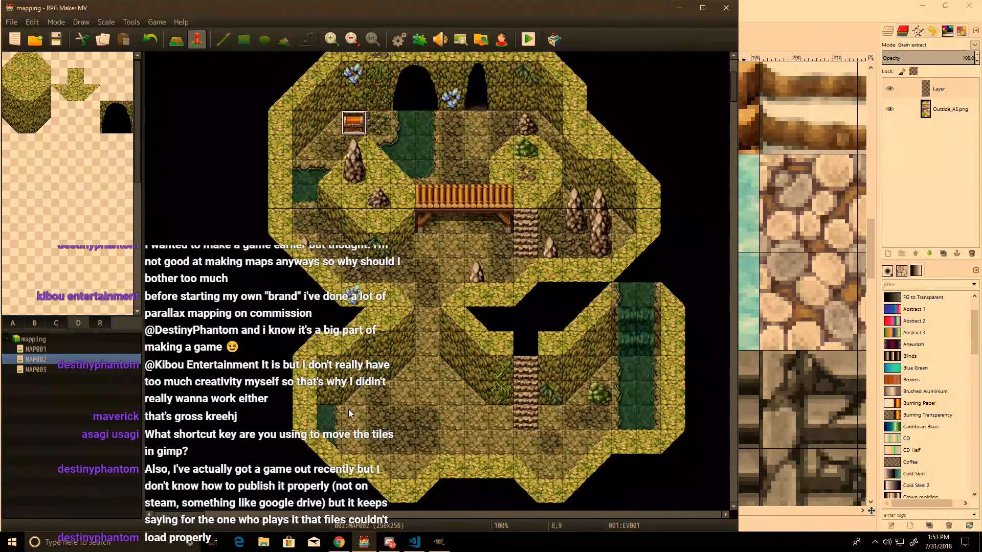
double_click(375, 398)
double_click(126, 327)
click(240, 290)
click(243, 321)
click(243, 333)
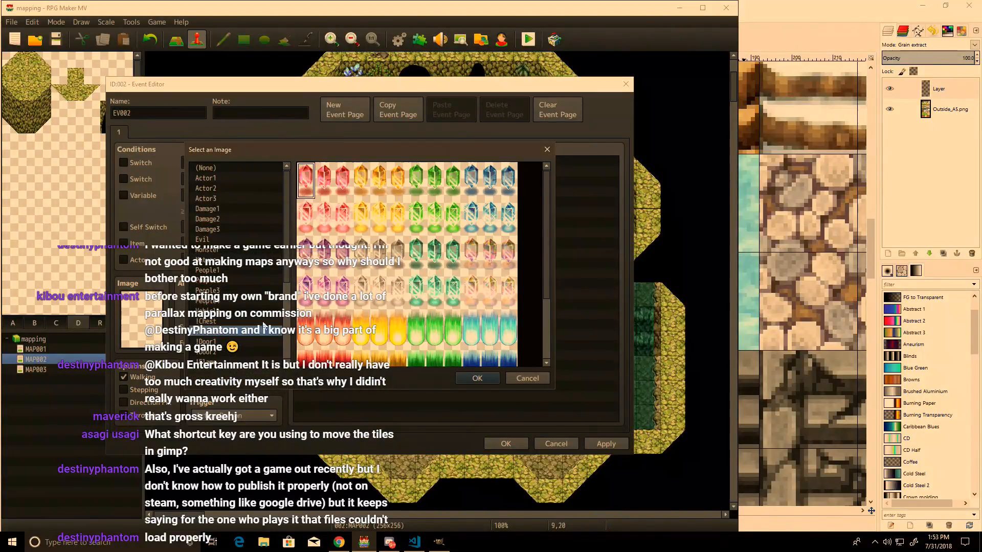
double_click(442, 254)
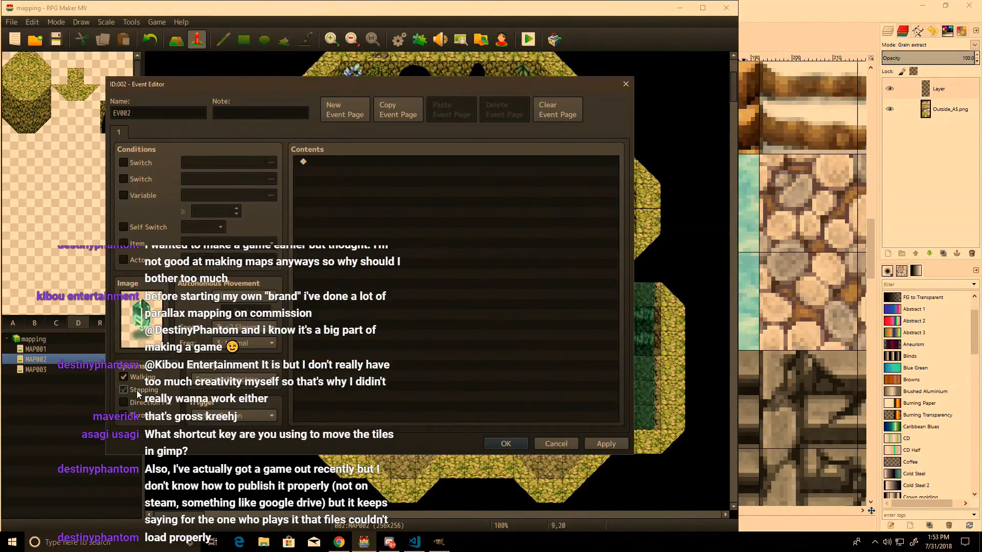
click(512, 443)
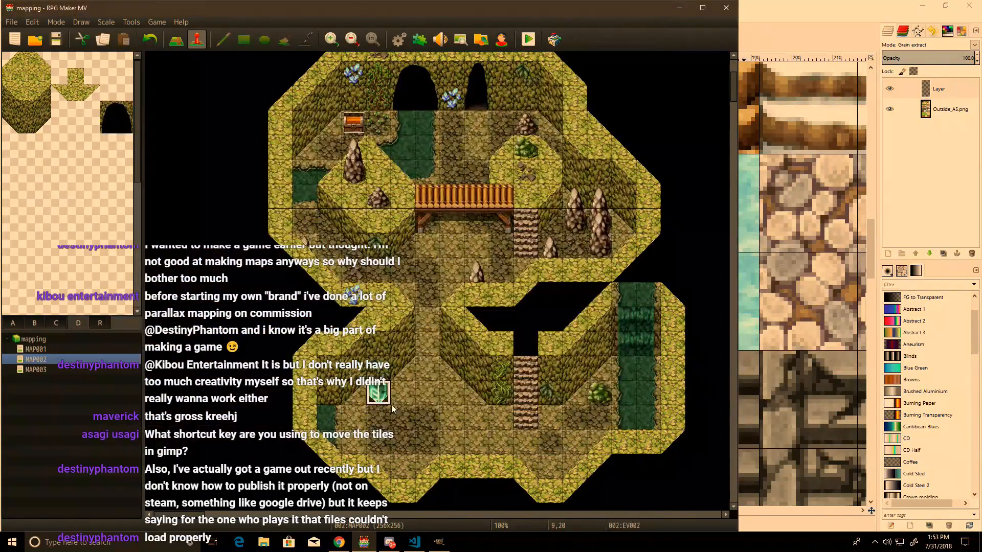
right_click(432, 435)
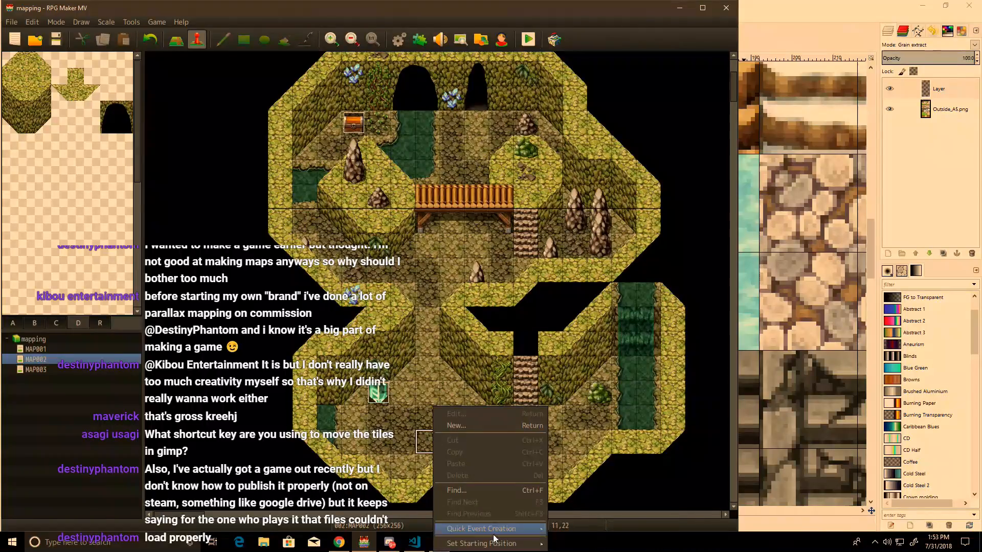
mouse_move(495, 530)
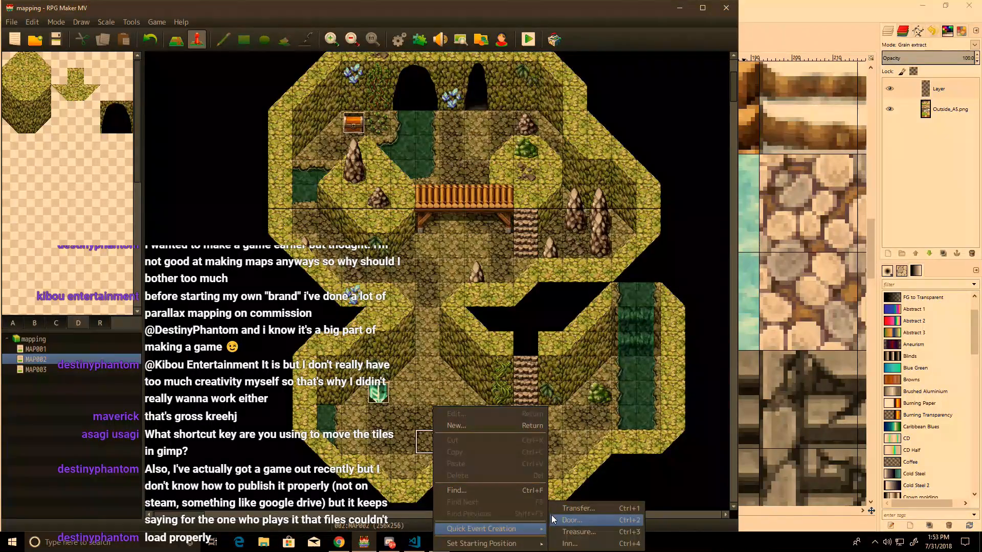
click(577, 517)
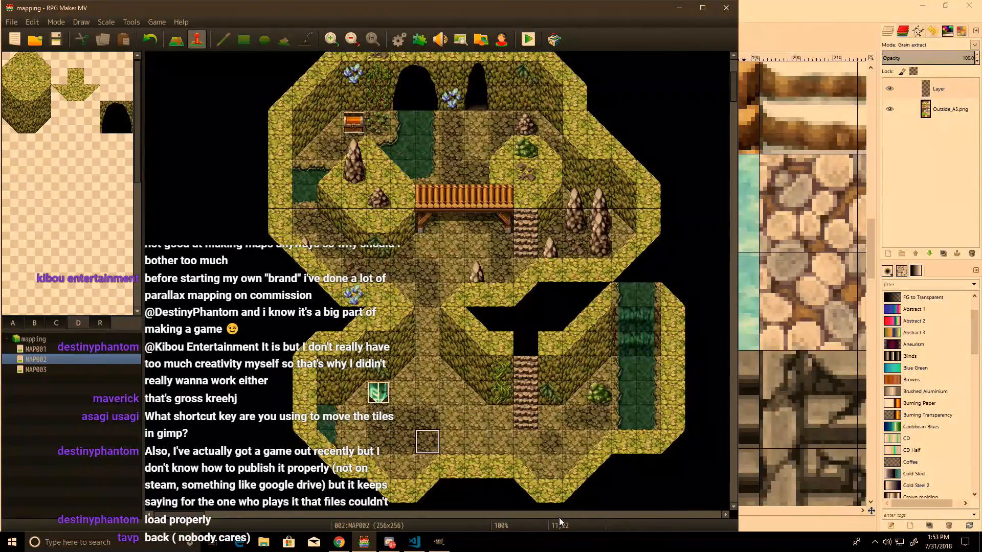
Step: Set the player's starting position to tile 11,18 in the passage above the lower chamber
right_click(422, 343)
mouse_move(477, 483)
click(557, 481)
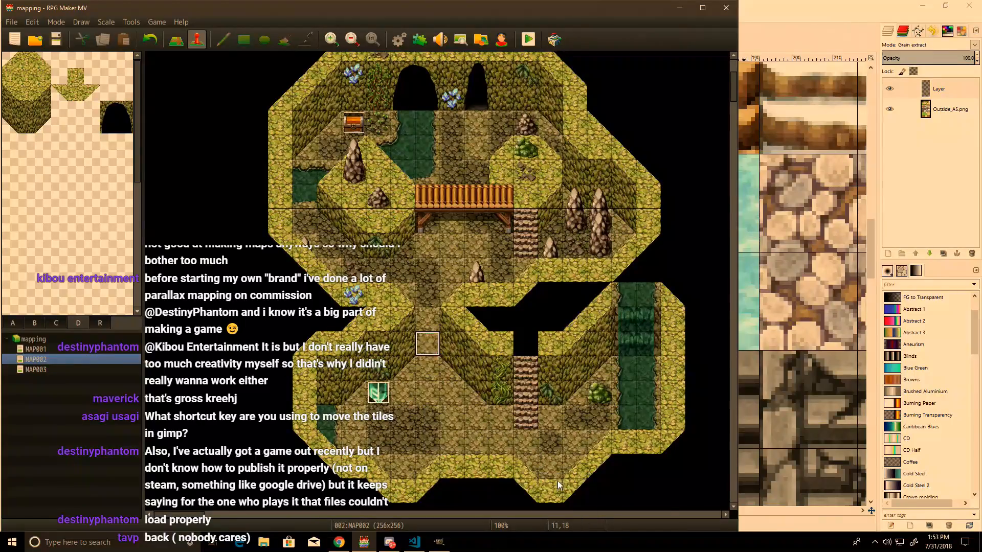
Step: Save the game changes, launch a playtest and close the game window at the title screen
click(528, 40)
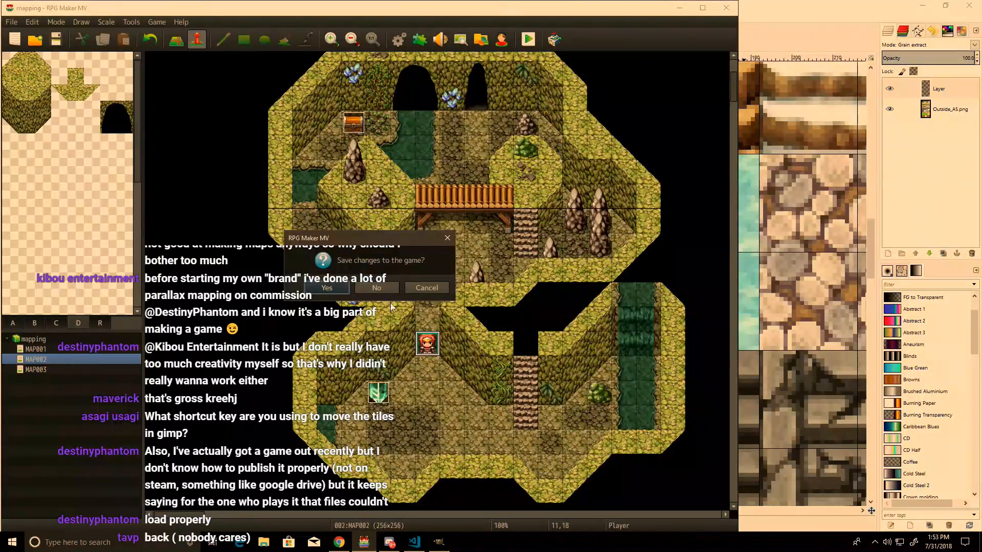
click(330, 290)
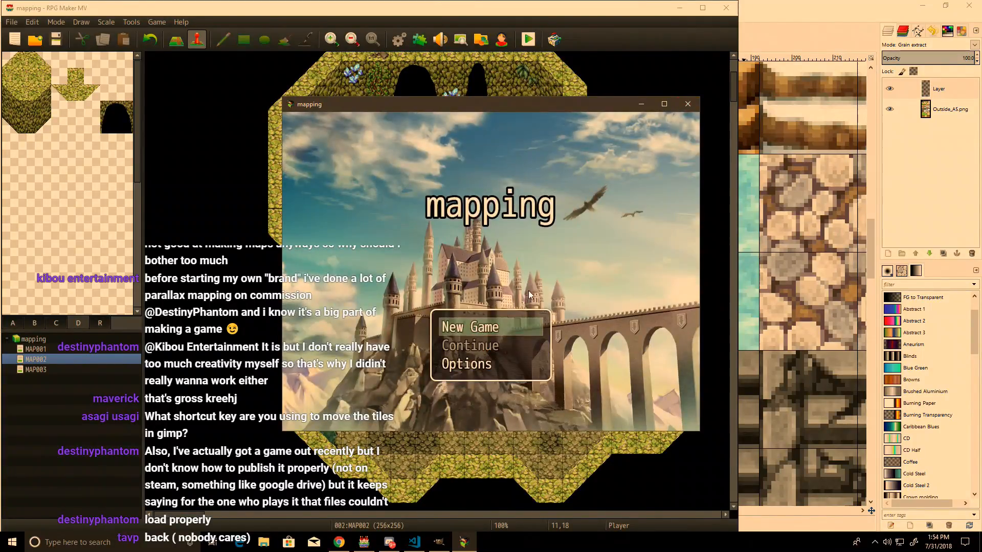
click(687, 106)
Step: Switch to GIMP and copy the first-column light pebble tile of Outside_A5.png with a rectangle selection
click(439, 542)
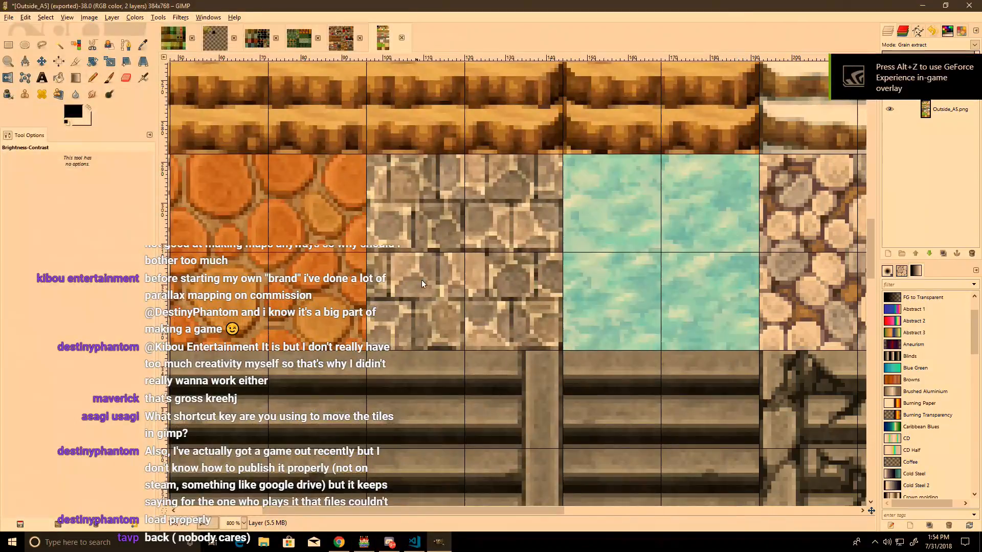
key(ctrl+x)
key(ctrl+v)
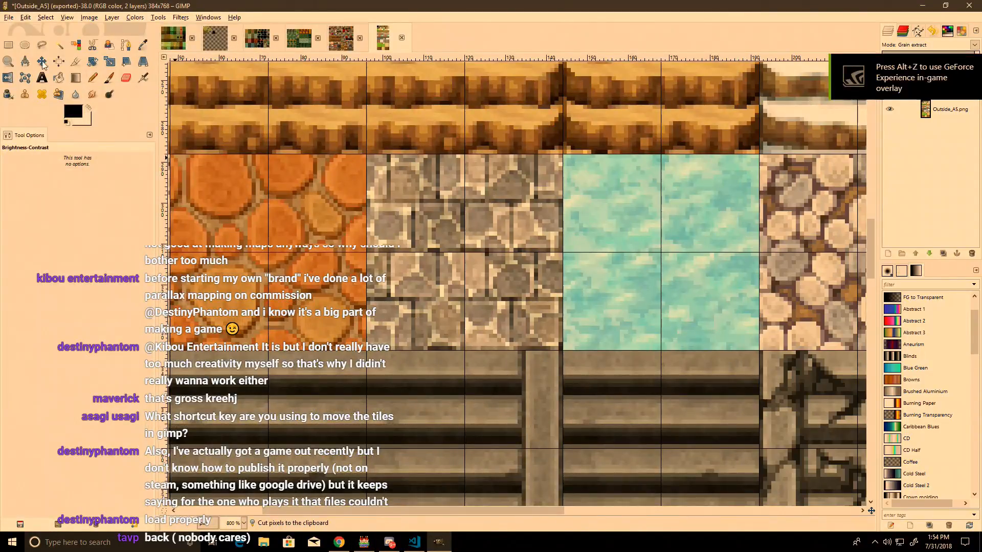
click(6, 44)
middle_drag(181, 281, 564, 408)
drag(550, 471, 357, 281)
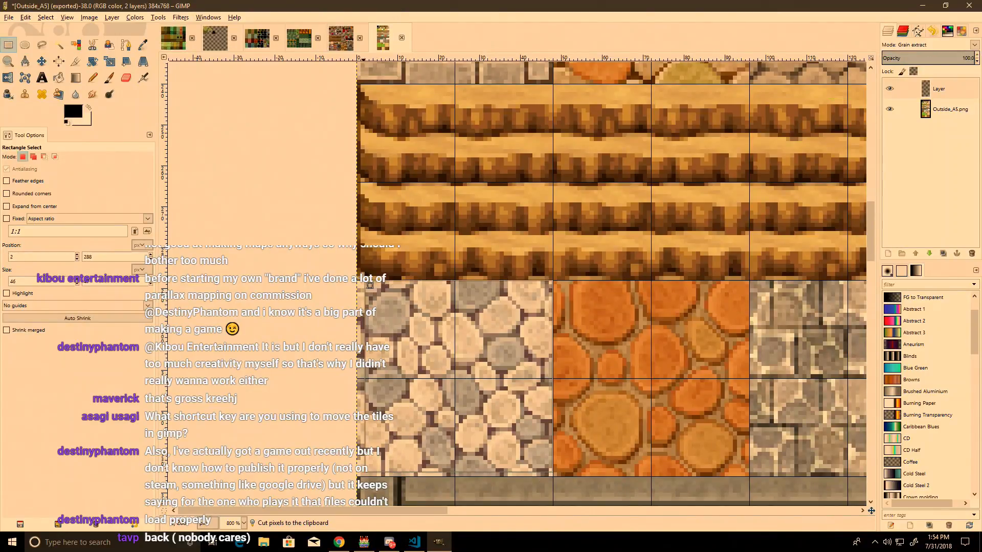
key(ctrl+c)
key(ctrl+v)
drag(459, 378, 726, 395)
middle_drag(726, 395, 547, 359)
key(ctrl+z)
key(ctrl+z)
Step: Paste the copied pebble tile with the overlay layer active, reposition it on the tileset and anchor it
click(939, 92)
key(ctrl+v)
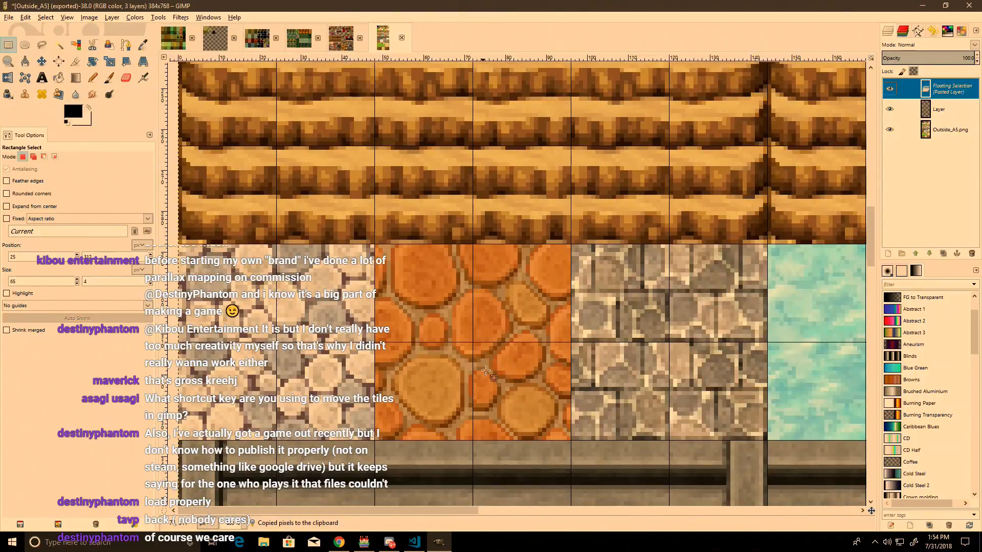
drag(352, 321, 971, 309)
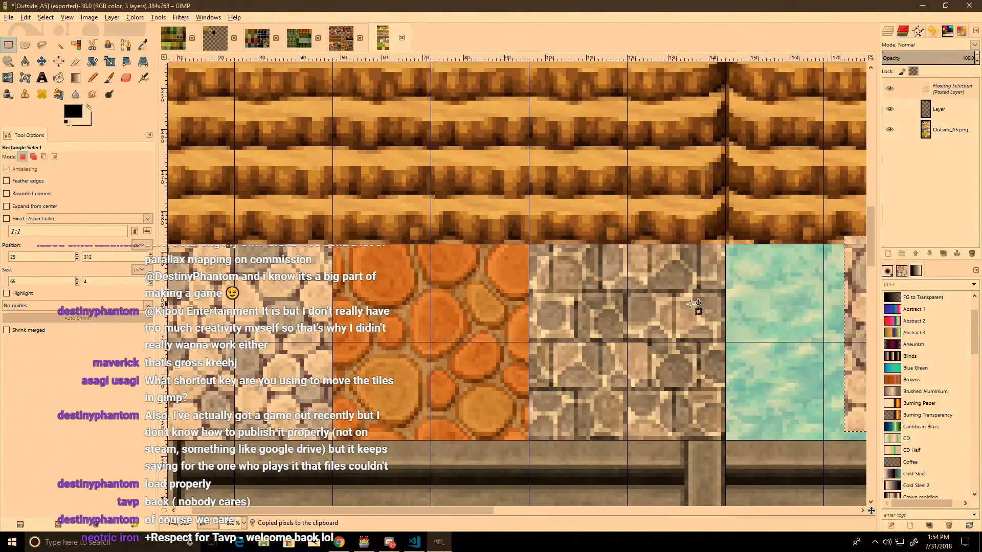
ctrl+scroll(747, 306, down, 3)
drag(555, 415, 290, 419)
key(ctrl+h)
Step: Fill the whole Grain extract overlay layer with the clipboard pebble pattern using Bucket Fill
key(shift+b)
click(358, 275)
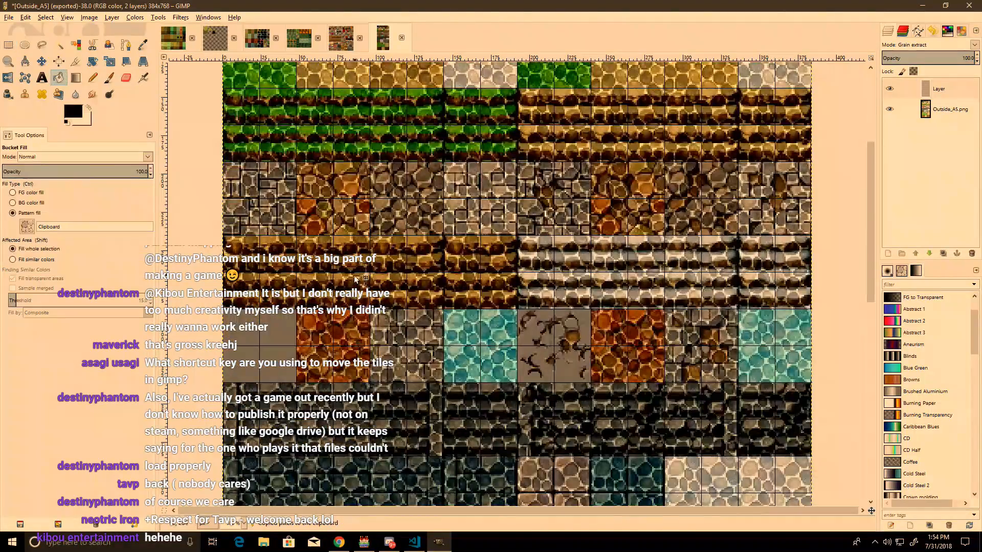
ctrl+scroll(358, 276, down, 2)
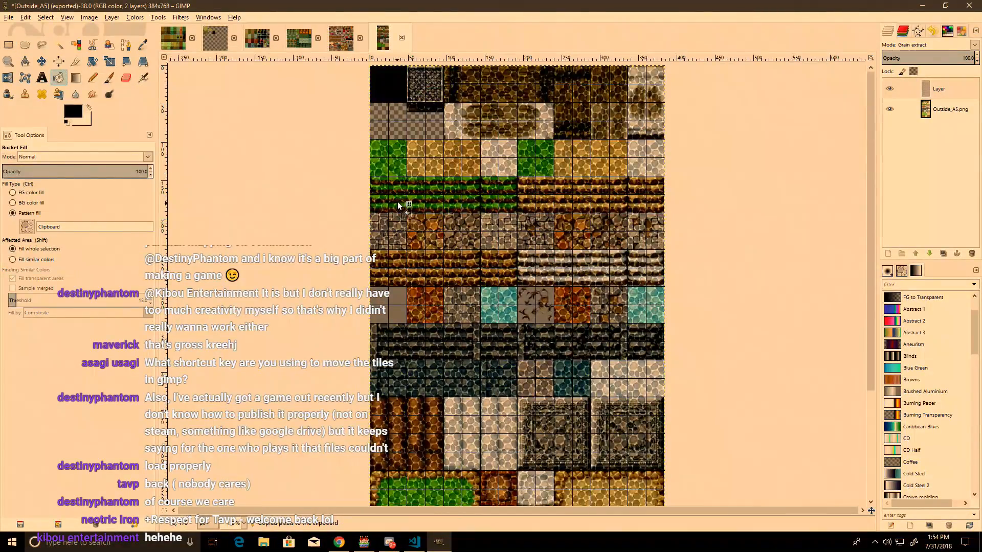
ctrl+scroll(403, 202, up, 3)
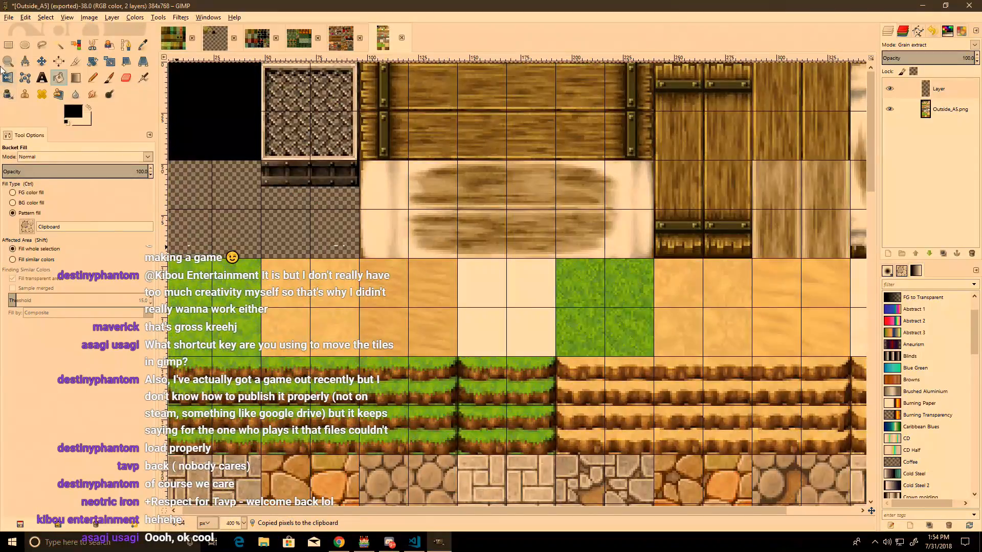
Step: Return to RPG Maker MV and move the player's starting position in MAP002 to tile 12,21
key(alt+Tab)
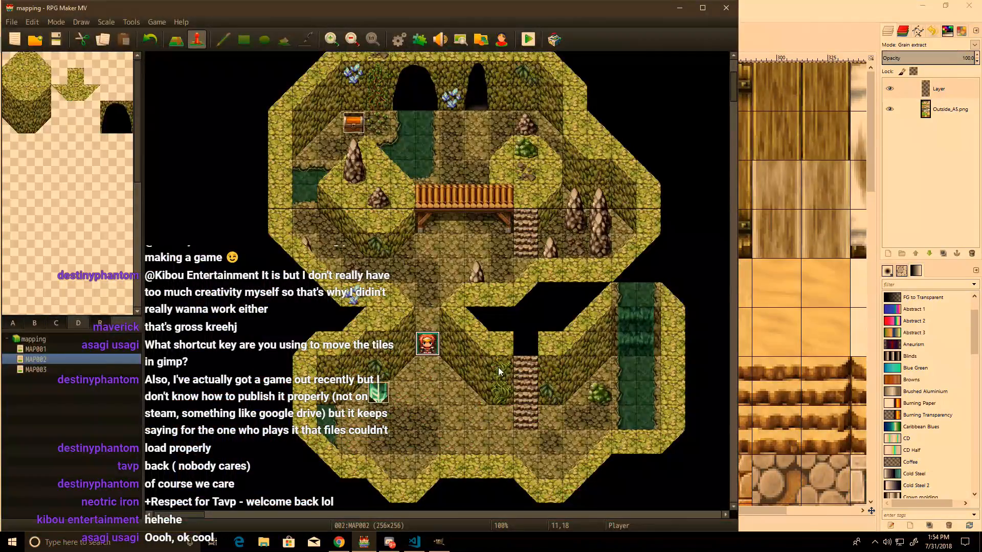
drag(429, 352, 465, 411)
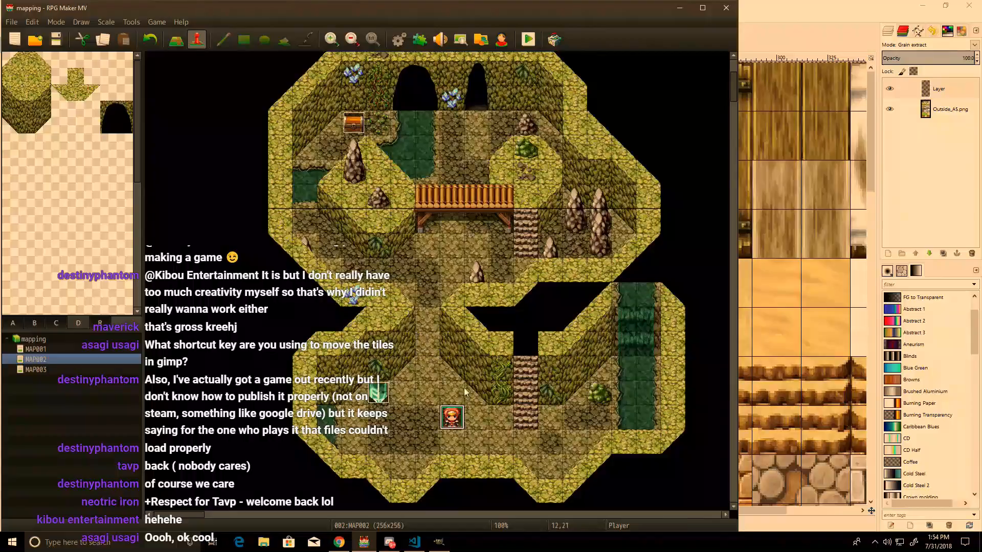
Step: Launch a playtest of the project in full screen and start a new game
click(528, 40)
click(385, 276)
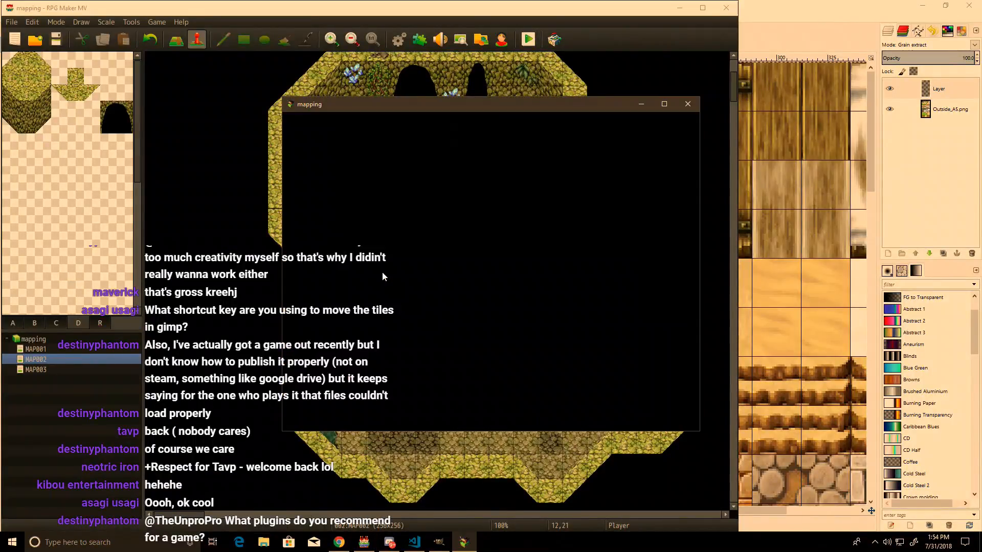
key(F4)
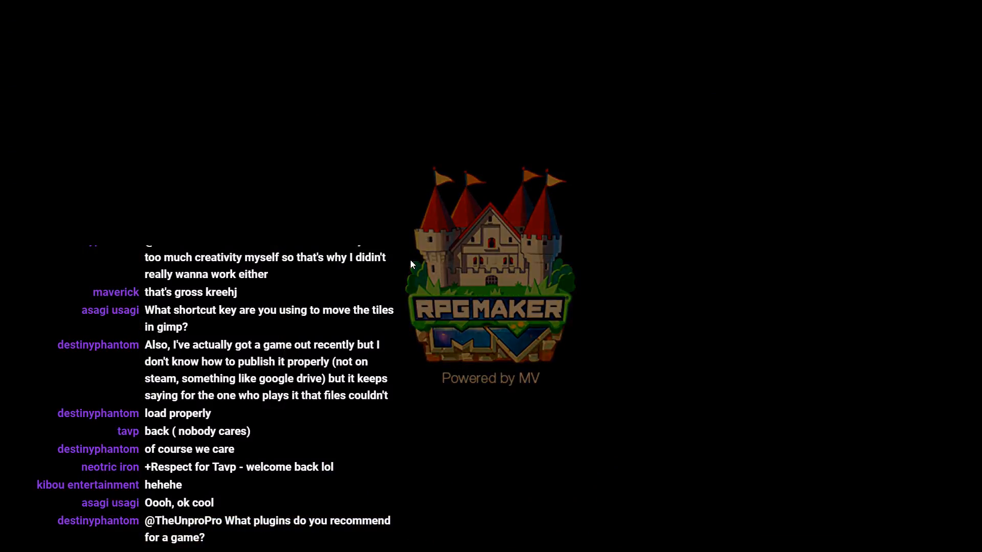
key(Return)
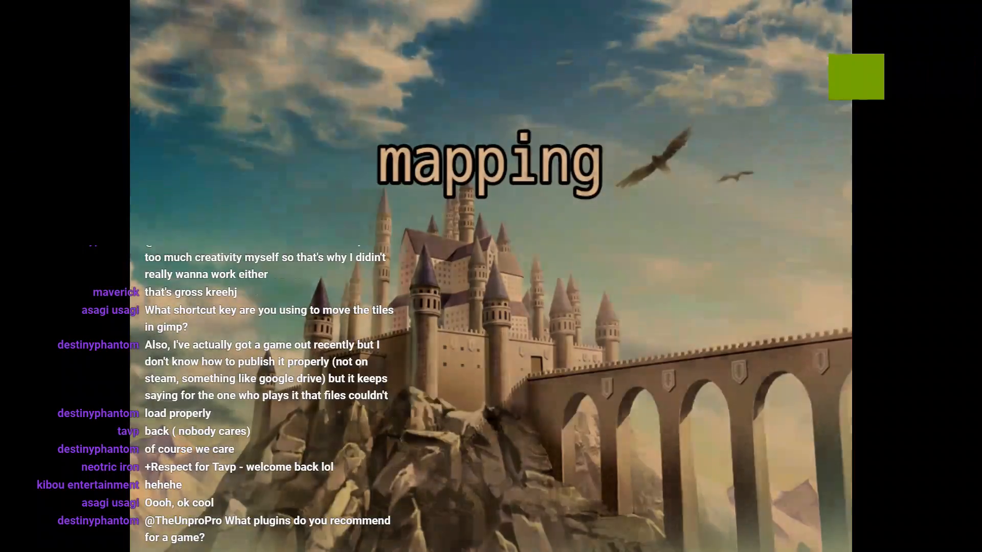
Step: Walk the party through both cave chambers to examine the walls, bridge, water and green crystal in game
key(Left)
key(Up)
key(Up)
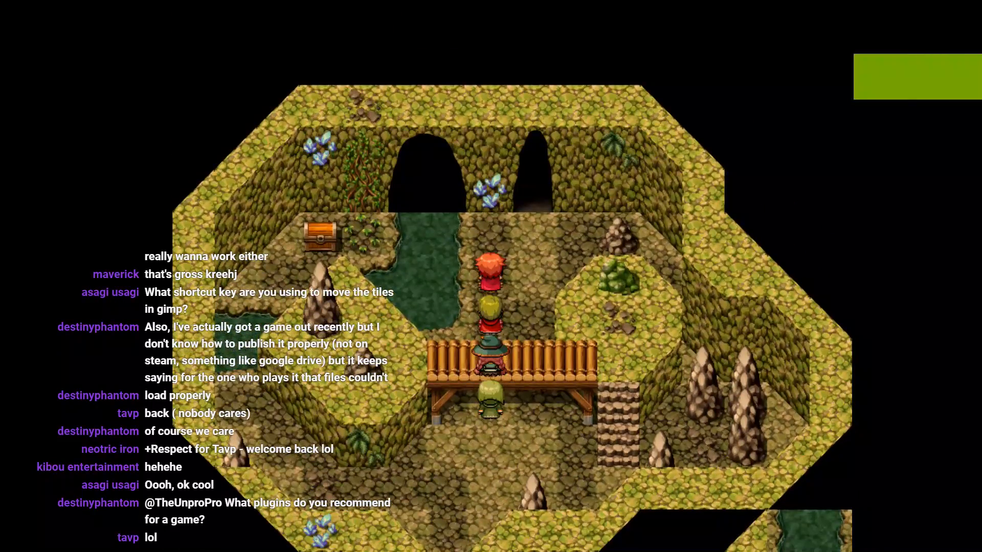
key(Down)
key(Left)
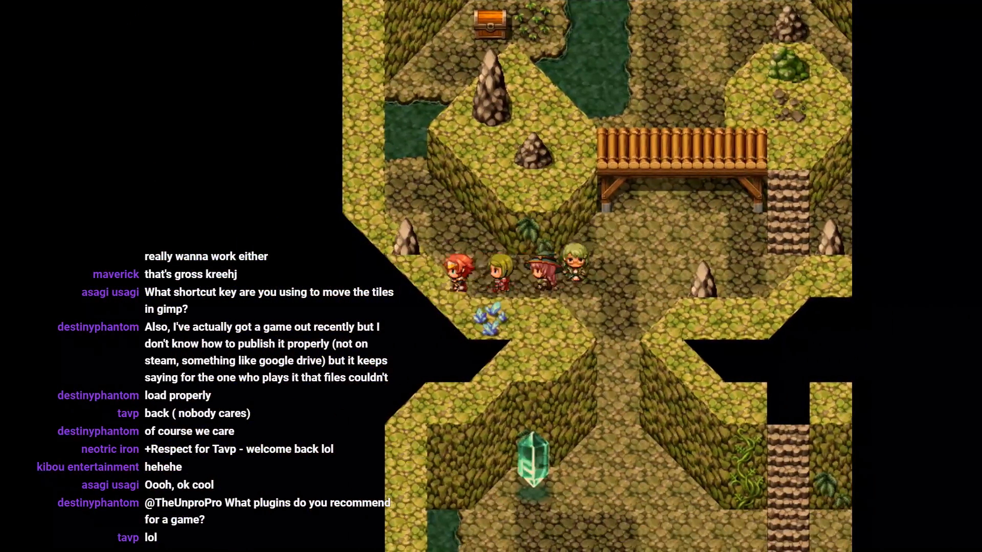
key(Up)
key(Down)
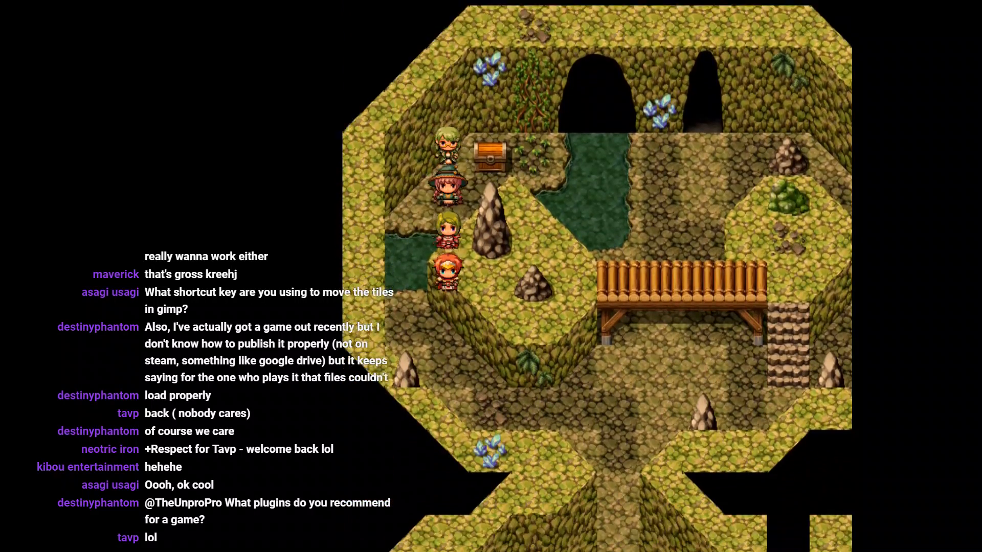
key(Right)
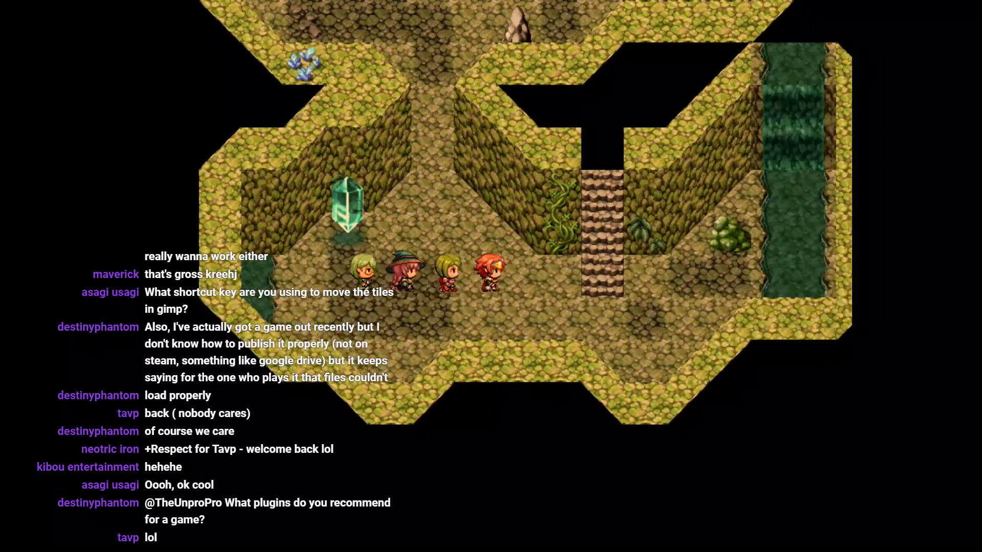
key(Up)
key(Left)
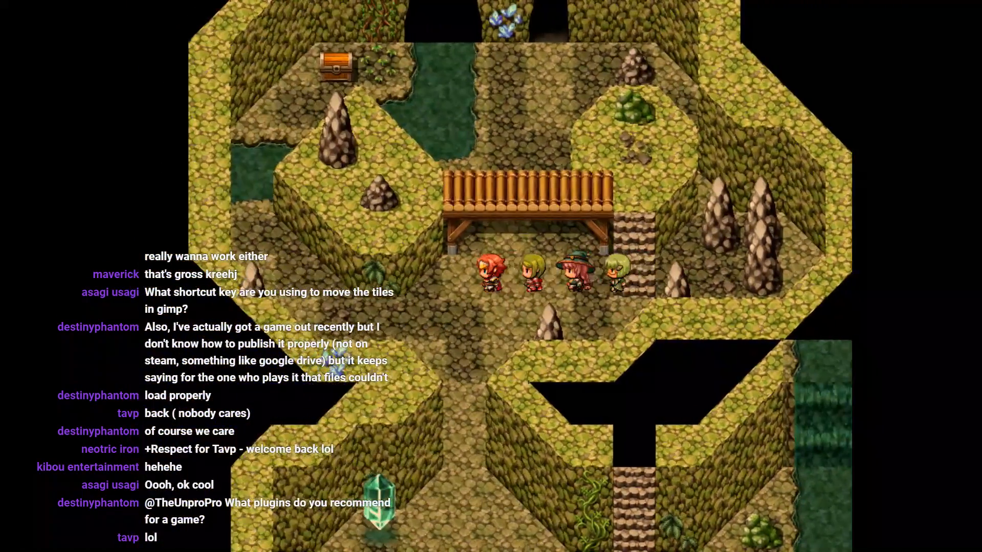
key(Up)
key(Up)
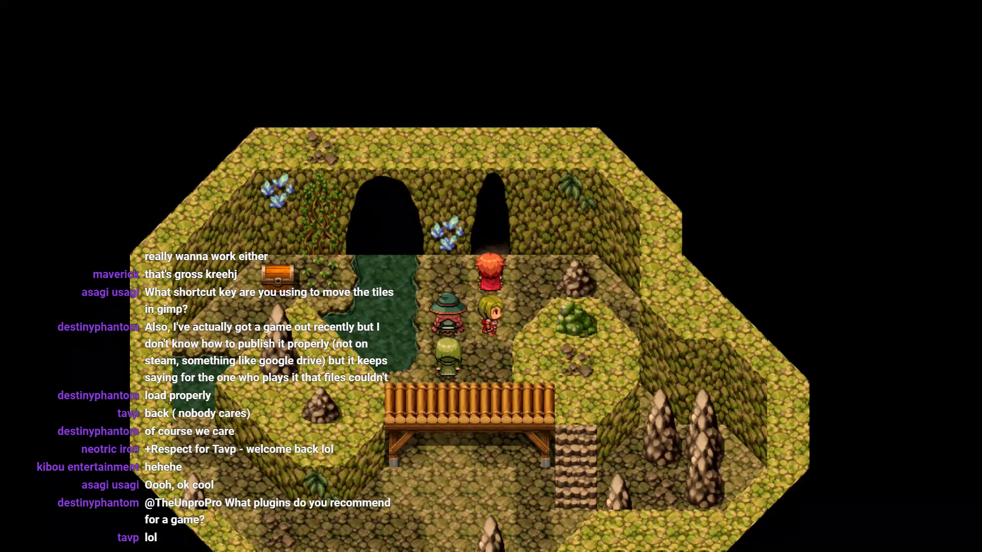
Step: Lead the party across the upper chamber to the treasure chest, open it and dismiss its message
key(Left)
key(Left)
key(Left)
key(Left)
key(Left)
key(Left)
key(Left)
key(Return)
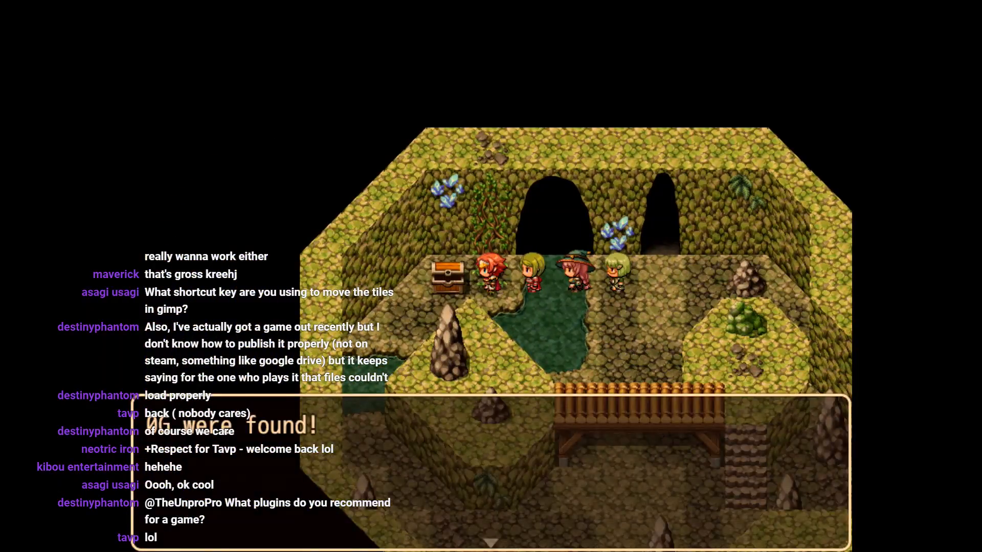
key(Return)
Step: Walk the party from the chest around the central passage and bridge to check the map, and end the playtest
key(Down)
key(Down)
key(Down)
key(Down)
key(Down)
key(Down)
key(Down)
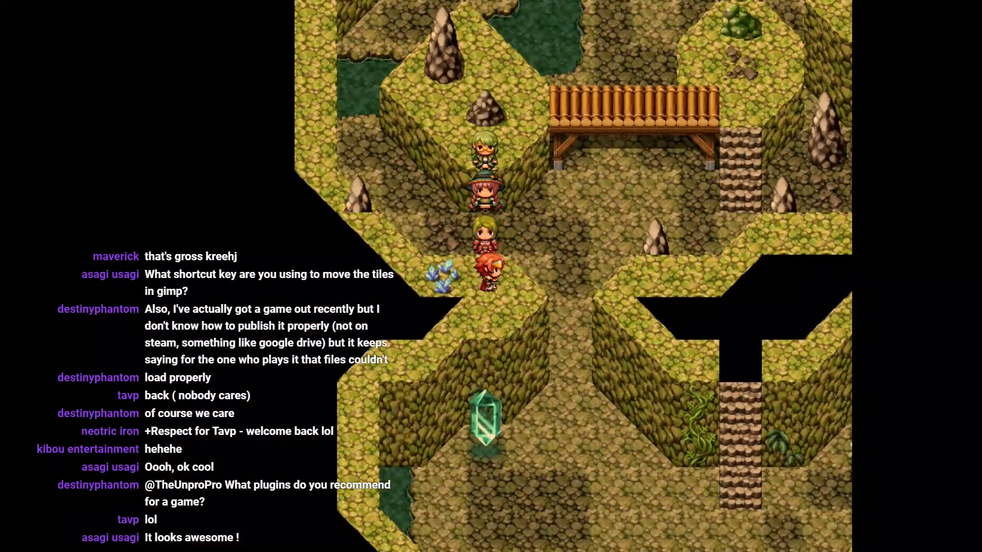
key(Right)
key(Right)
key(Right)
key(Right)
key(Right)
key(Up)
key(Up)
key(Up)
key(Left)
key(Left)
key(Left)
key(Right)
key(Down)
key(Down)
key(Down)
key(Down)
key(Down)
key(Down)
key(Left)
key(Right)
key(Up)
key(Up)
key(Up)
key(Up)
key(Up)
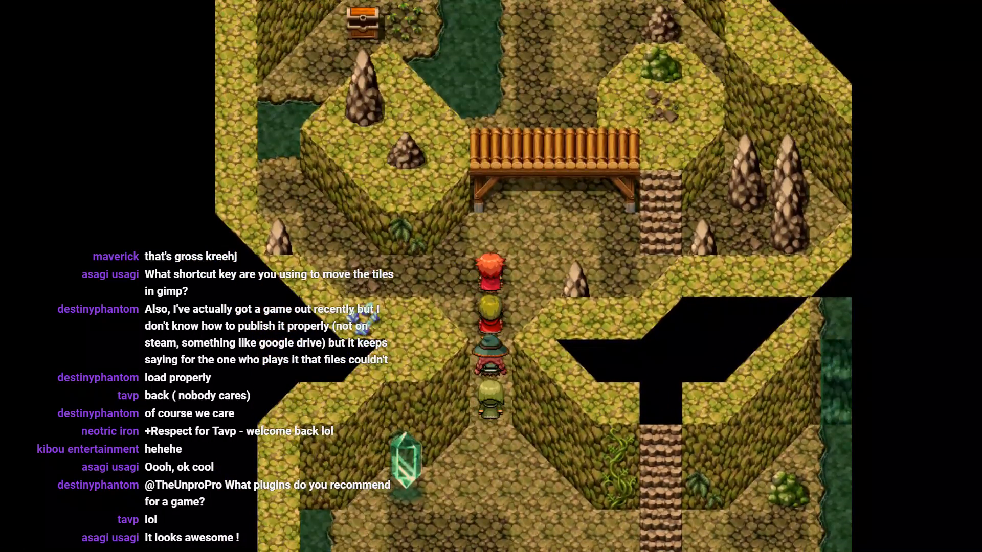
key(F4)
click(680, 104)
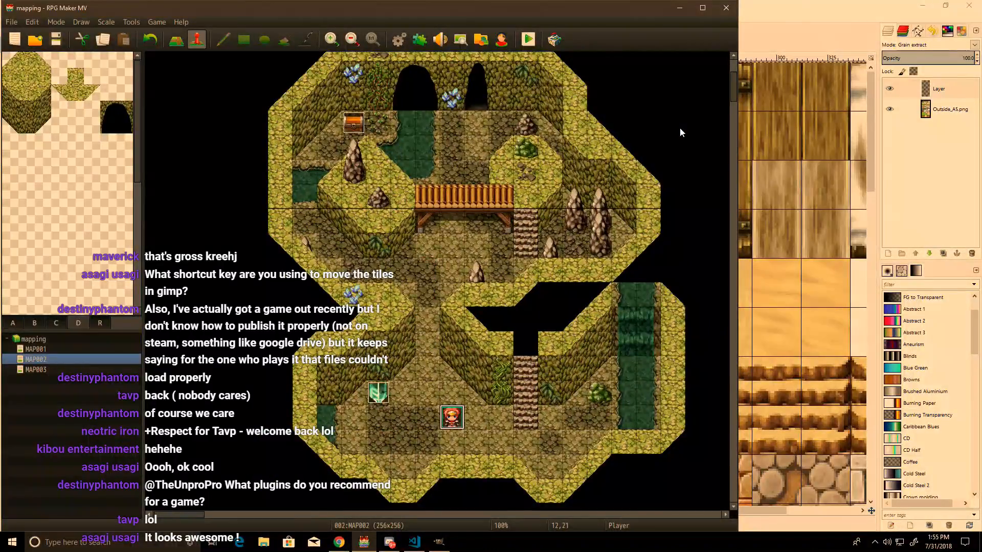
Step: Switch to GIMP and create a new 816 × 624 px image
key(alt+Tab)
key(alt+Tab)
key(alt+Tab)
key(ctrl+n)
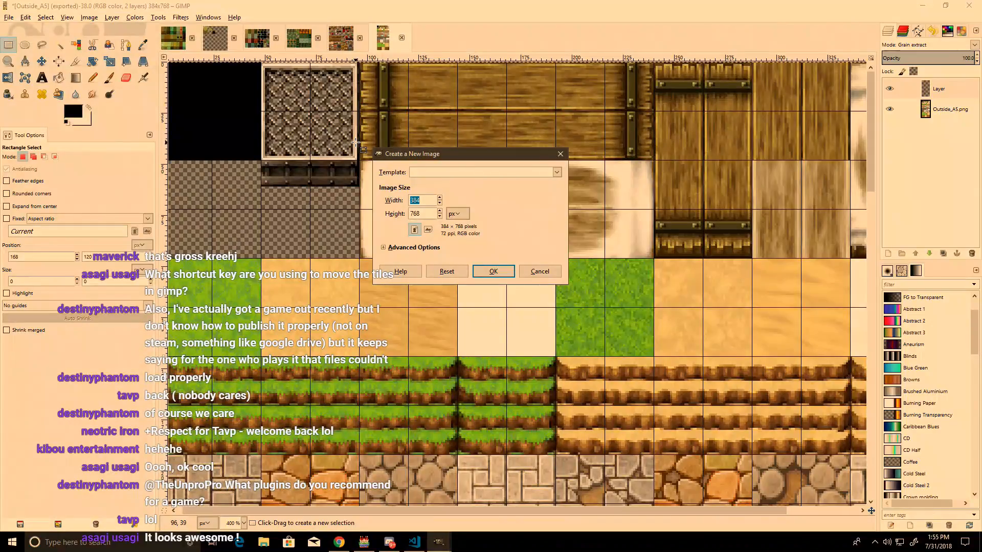
text(624)
key(Return)
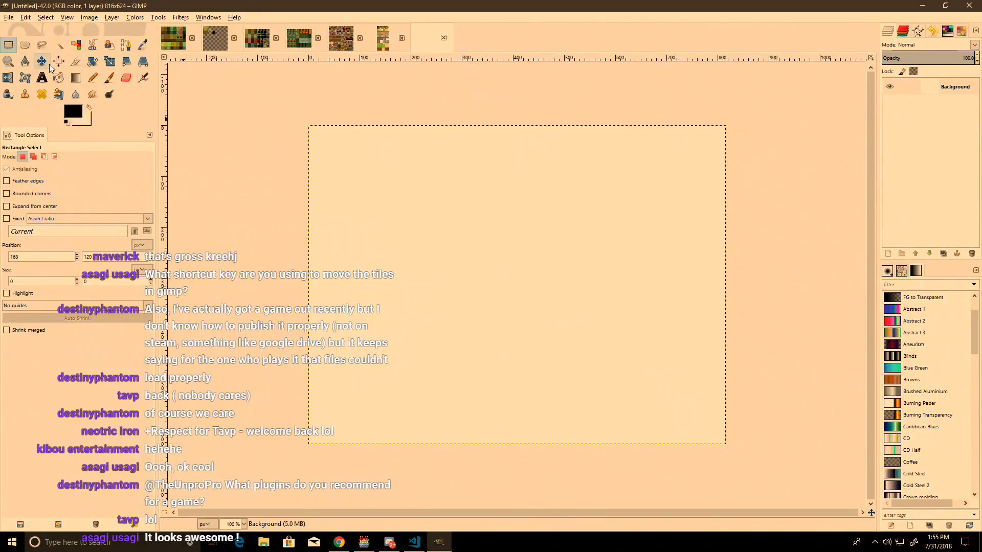
click(59, 78)
click(514, 263)
key(ctrl+z)
Step: Add a transparent 816 × 624 px layer and select the area outside an ellipse spanning the whole canvas
click(888, 253)
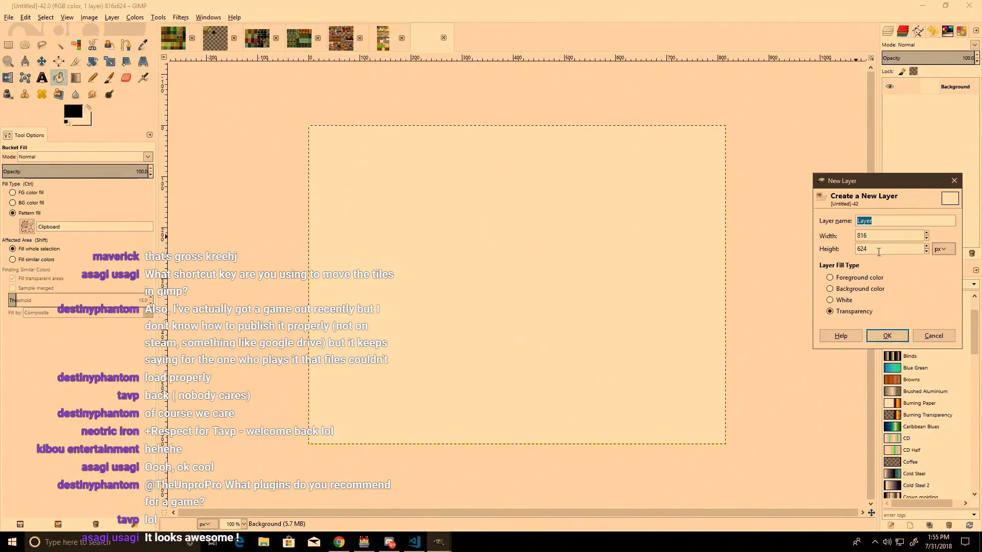
key(Return)
click(24, 45)
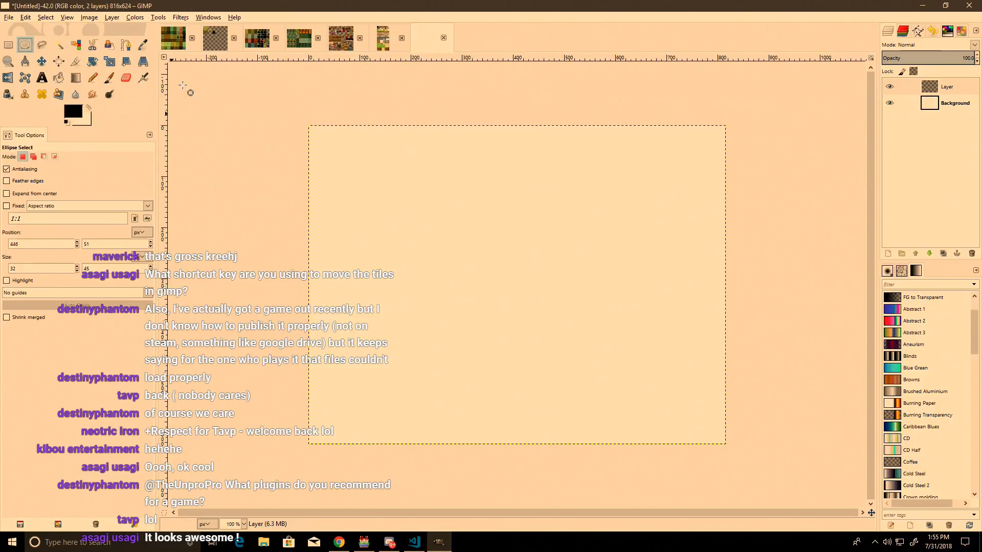
click(339, 146)
key(2)
key(4)
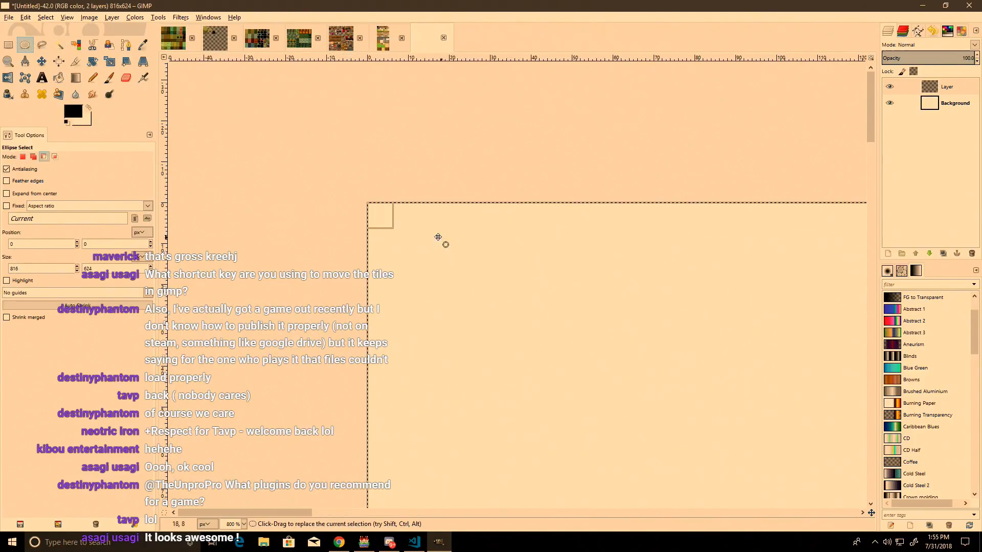
key(1)
key(shift+2)
key(plus)
Step: Fill the area outside the ellipse with solid black on the new layer and clear the selection
click(59, 77)
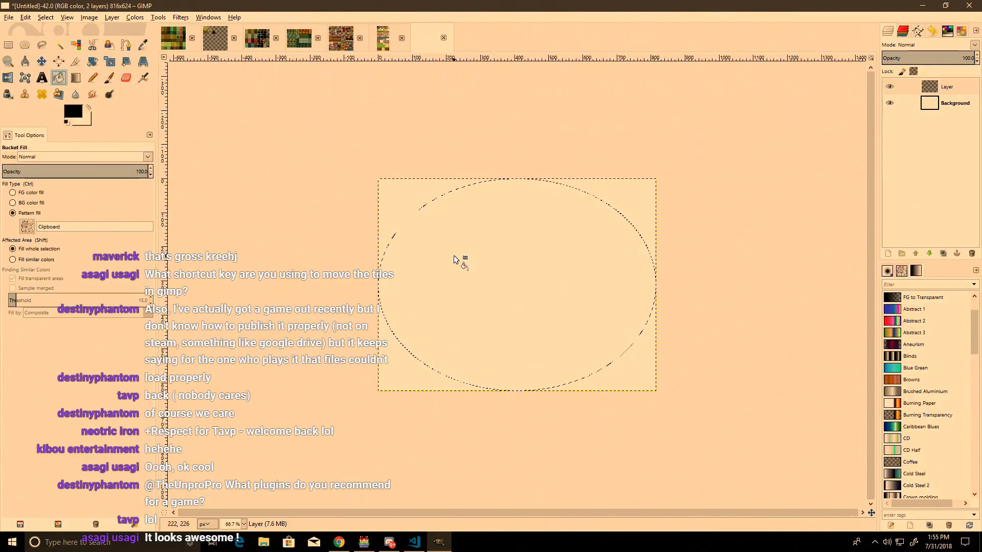
click(414, 189)
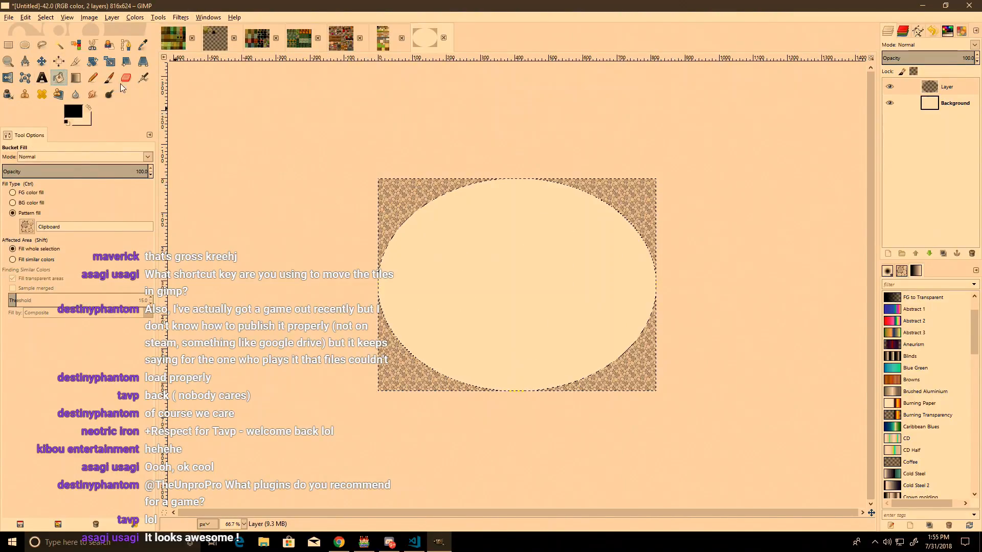
key(ctrl+z)
click(42, 202)
click(302, 196)
key(r)
Step: Try a Gaussian Blur on the black vignette layer to soften the ellipse edge
right_click(302, 149)
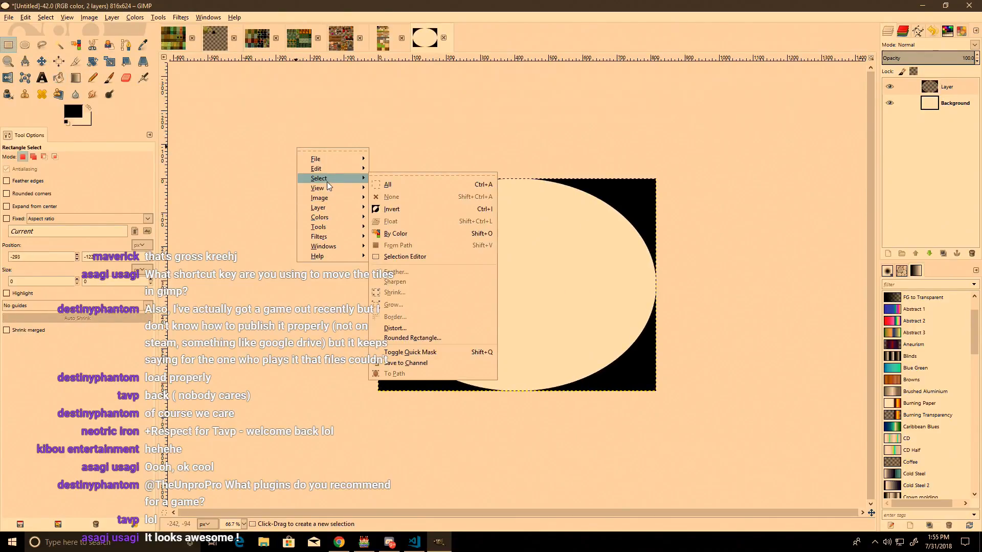
mouse_move(340, 236)
mouse_move(429, 278)
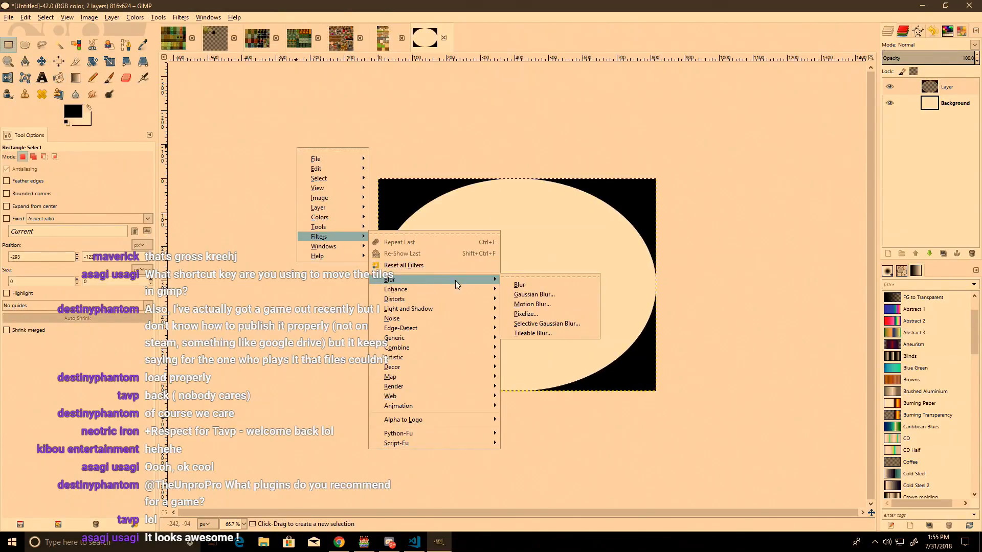
click(516, 289)
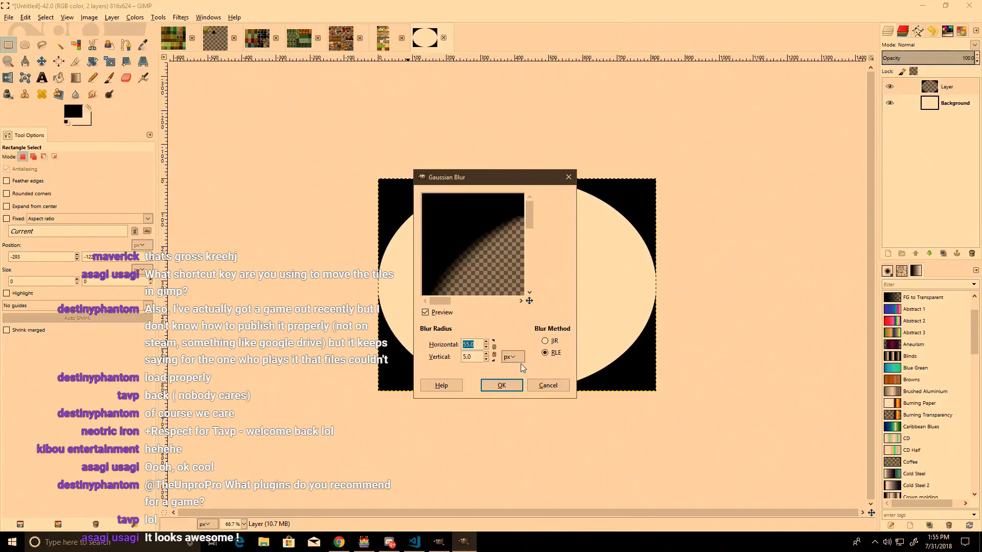
scroll(438, 247, down, 5)
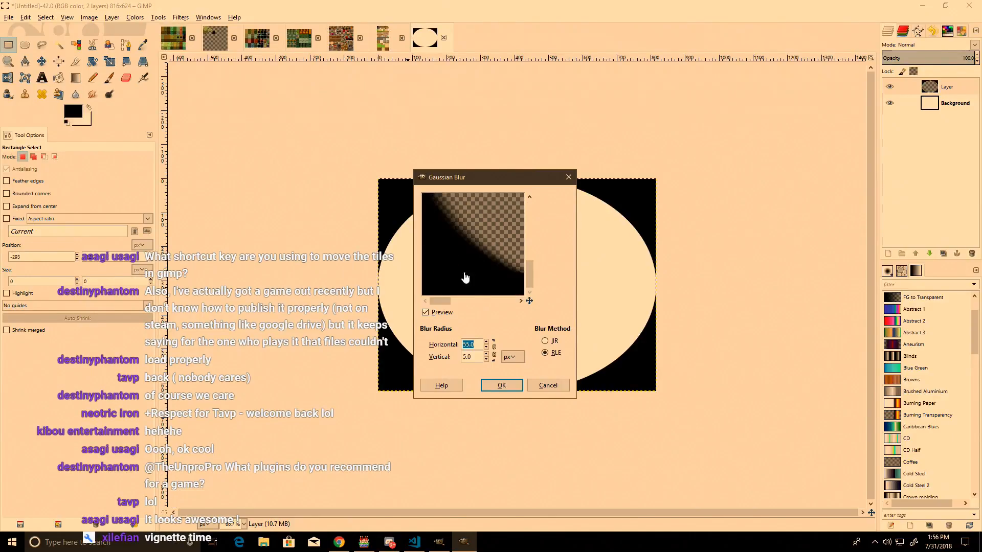
drag(438, 297, 465, 299)
scroll(488, 283, up, 5)
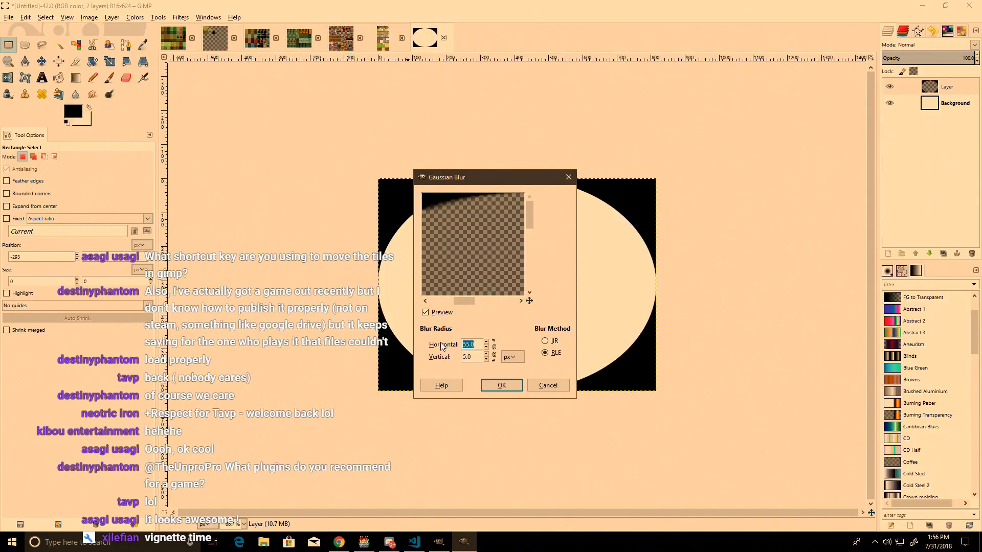
click(469, 358)
click(498, 385)
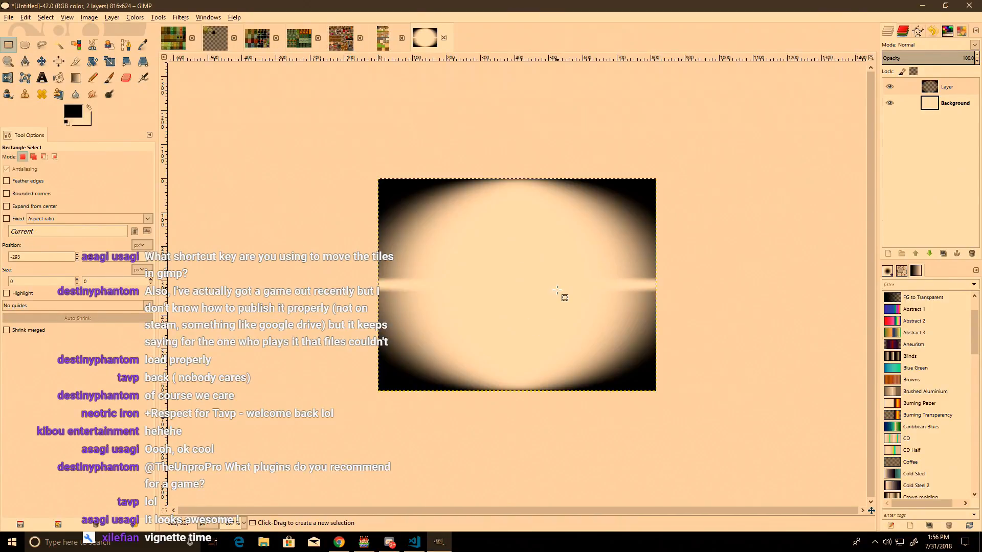
Step: Preview the blurred vignette without the background layer, and undo back to the unblurred black corners
key(ctrl)
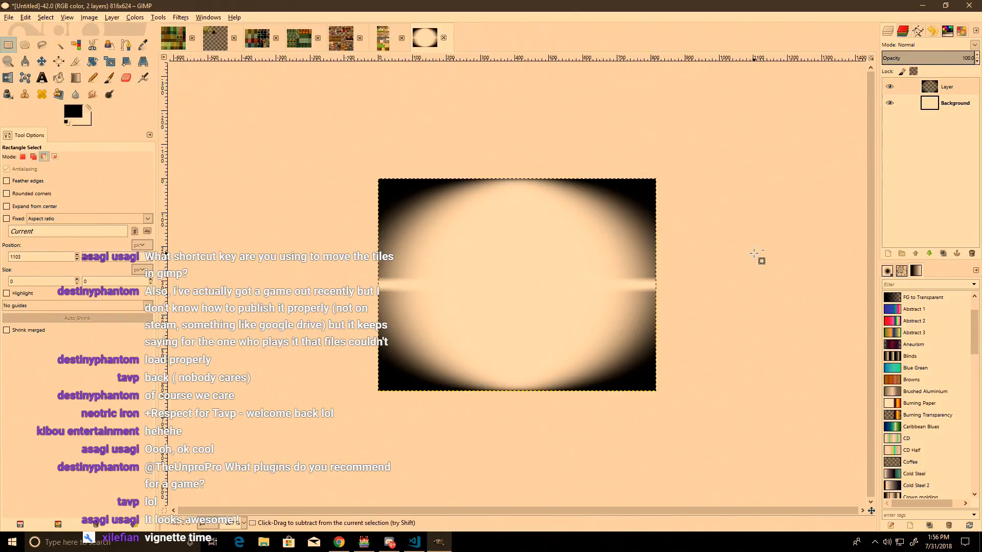
click(890, 103)
key(ctrl+shift+e)
key(Escape)
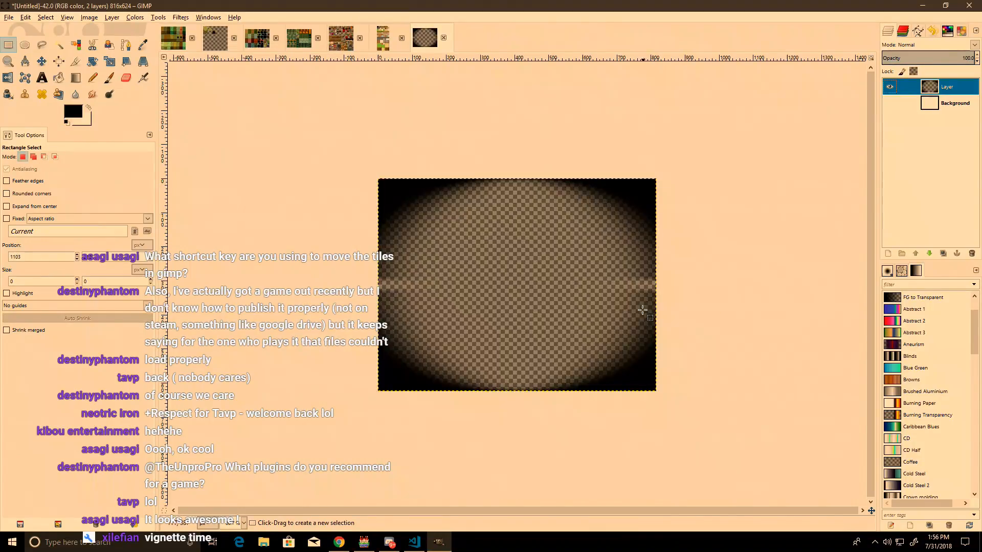
ctrl+scroll(644, 299, up, 2)
key(ctrl+z)
right_click(468, 225)
key(Escape)
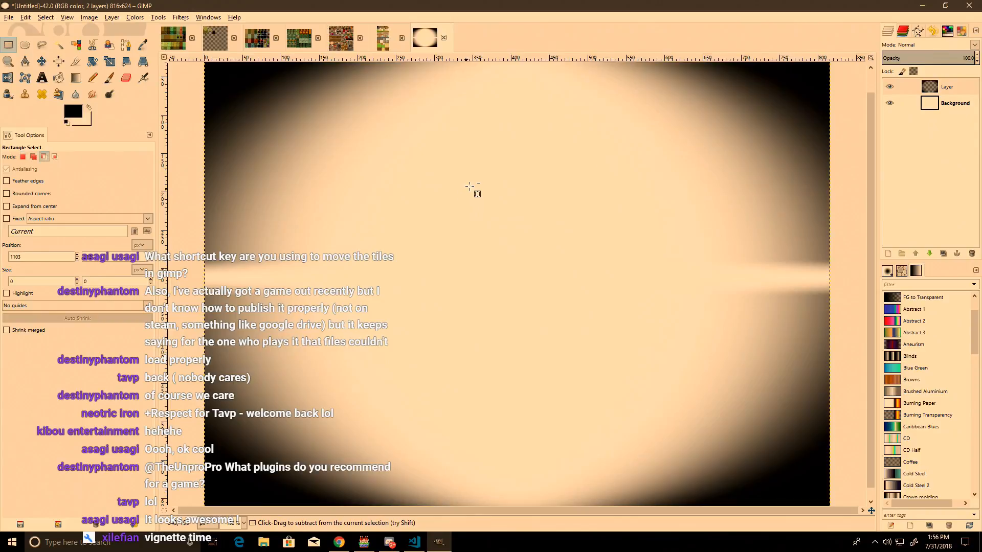
key(ctrl+z)
Step: Apply a Gaussian Blur with a 255 px horizontal radius to the black corner layer
right_click(459, 191)
mouse_move(500, 281)
mouse_move(609, 332)
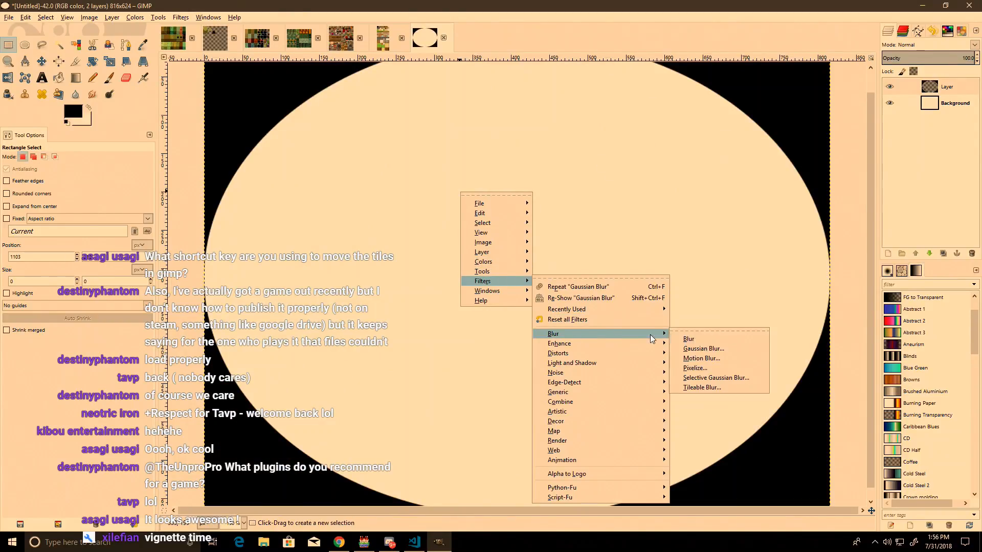
click(691, 345)
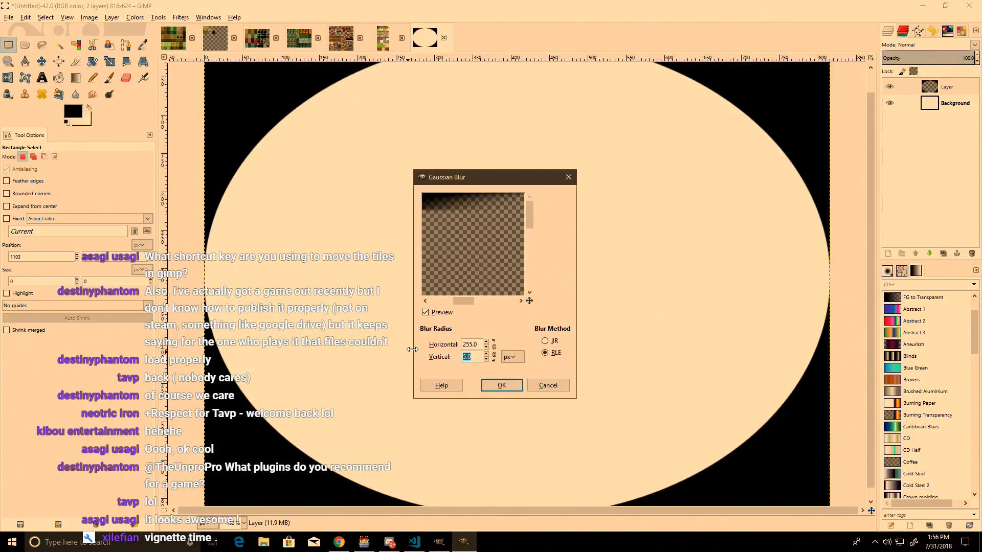
click(502, 385)
ctrl+scroll(511, 368, down, 2)
ctrl+scroll(479, 316, up, 1)
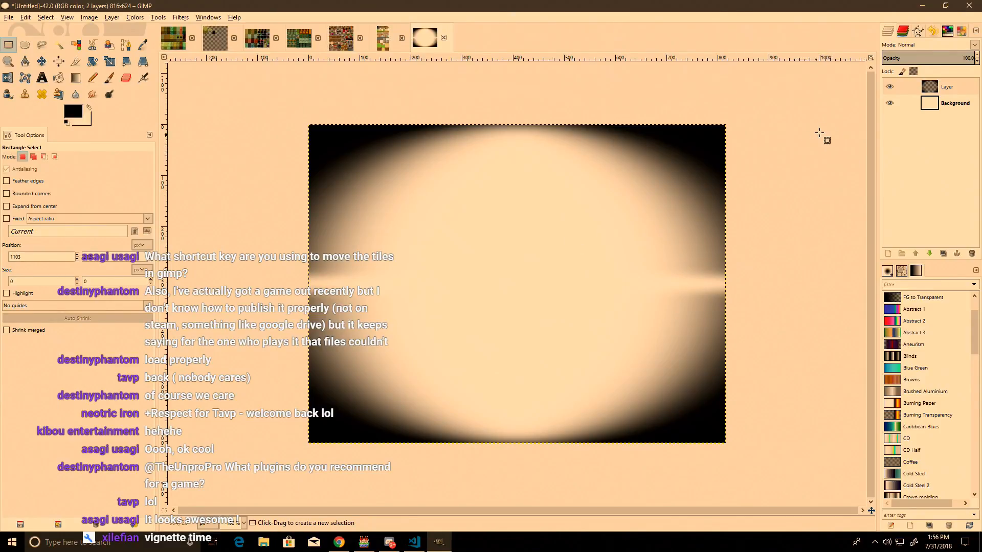
Step: Hide the Background layer beneath the blurred black vignette layer
click(889, 102)
right_click(617, 208)
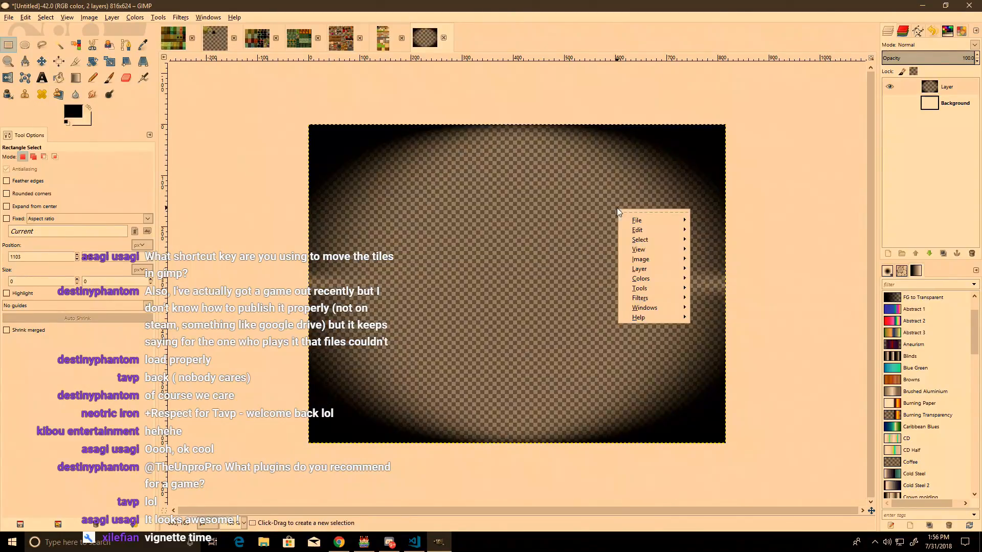
key(Escape)
Step: Try the Erase Every Other Row distort filter on the vignette layer and inspect the resulting lines up close
right_click(494, 251)
mouse_move(587, 327)
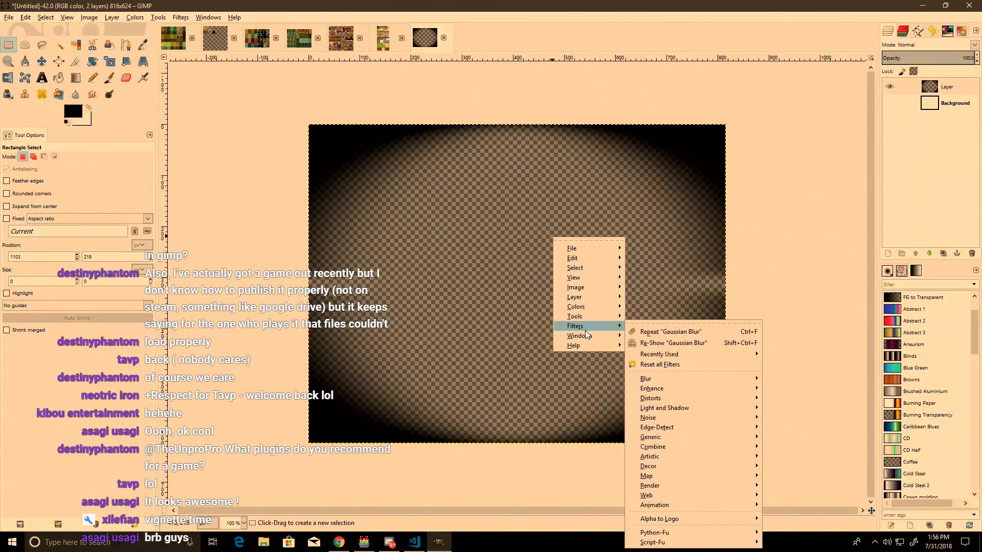
mouse_move(652, 380)
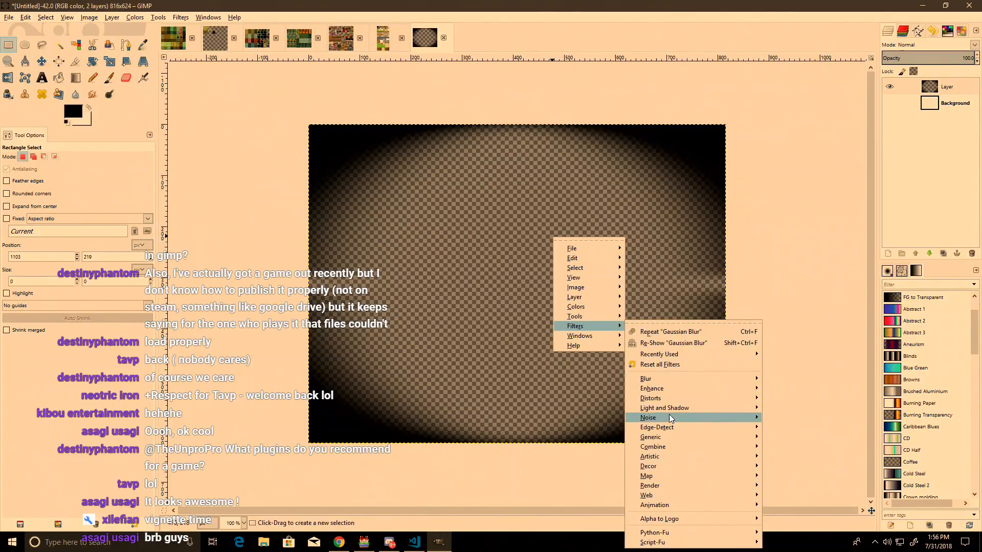
mouse_move(672, 430)
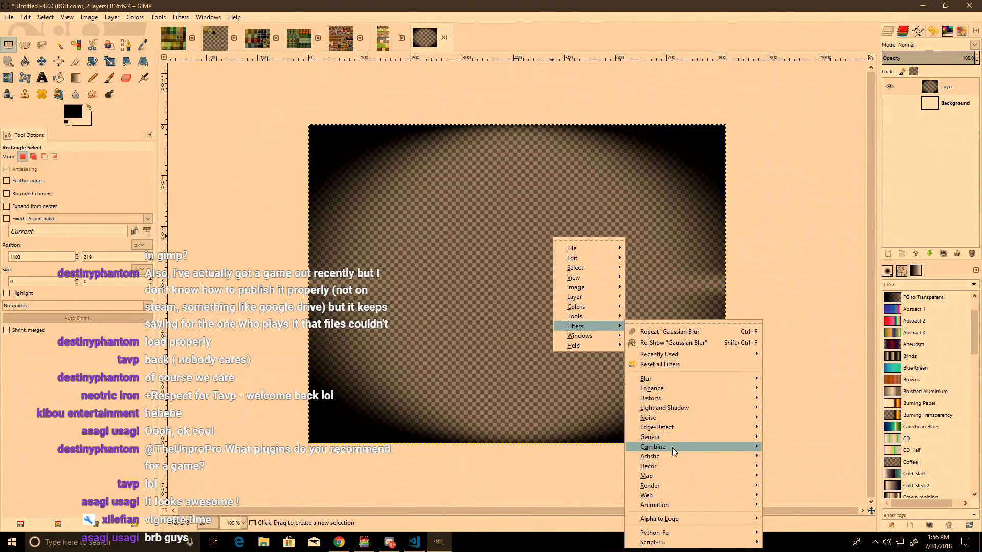
mouse_move(671, 455)
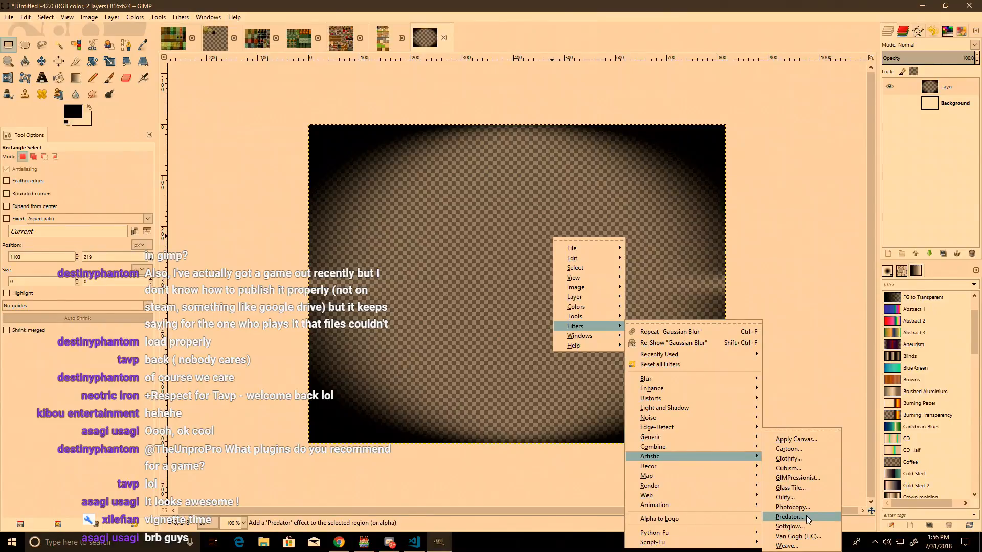
mouse_move(704, 466)
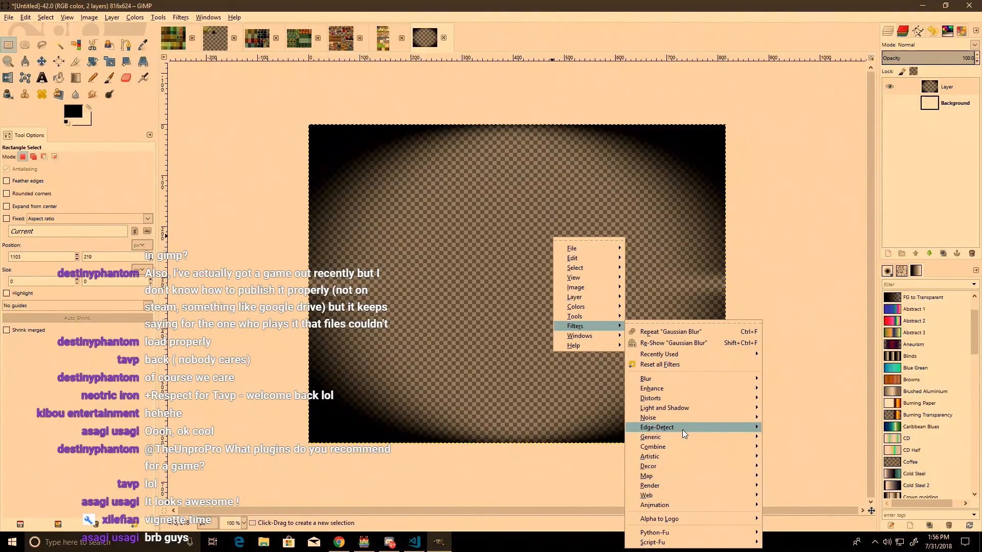
mouse_move(675, 402)
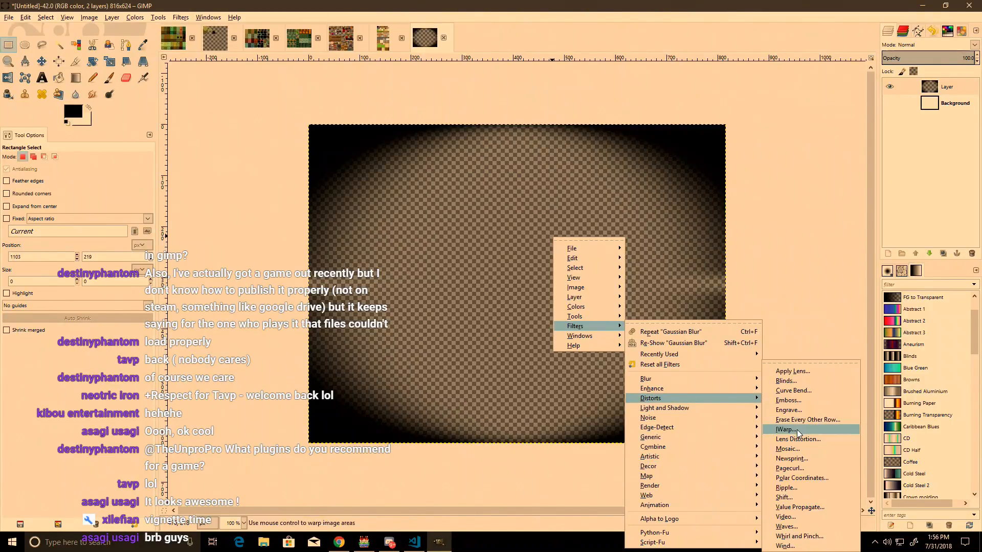
click(806, 420)
click(517, 332)
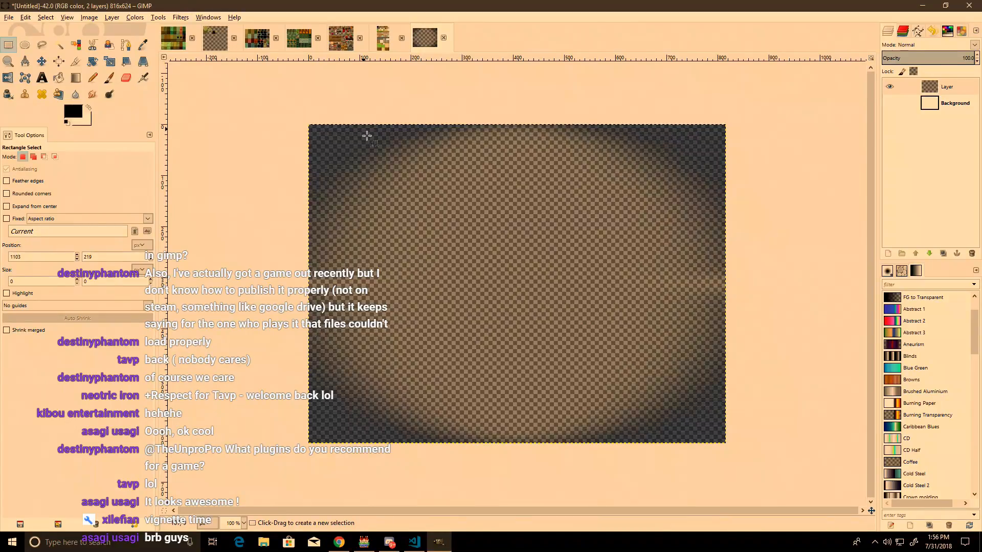
key(3)
ctrl+scroll(687, 220, up, 3)
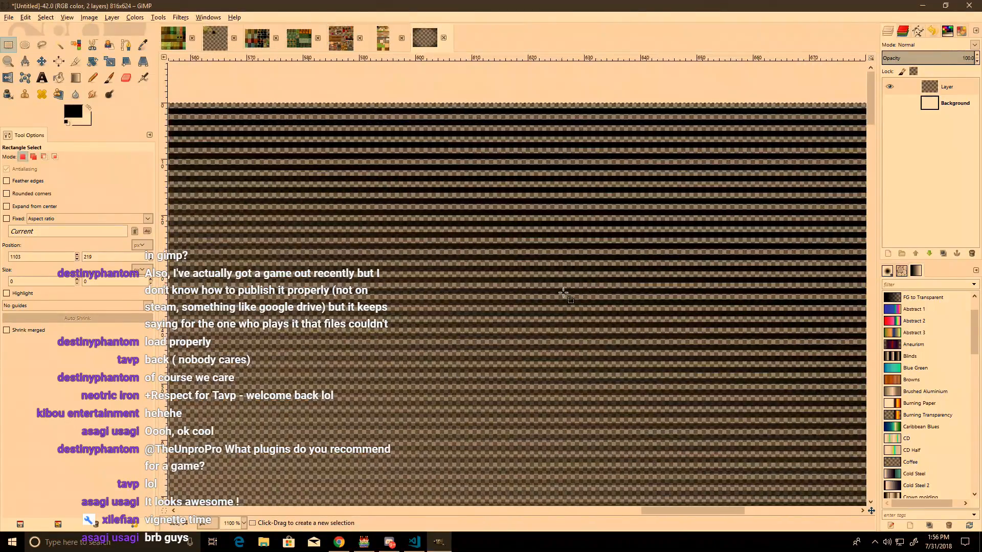
ctrl+scroll(545, 325, down, 6)
ctrl+scroll(562, 302, up, 1)
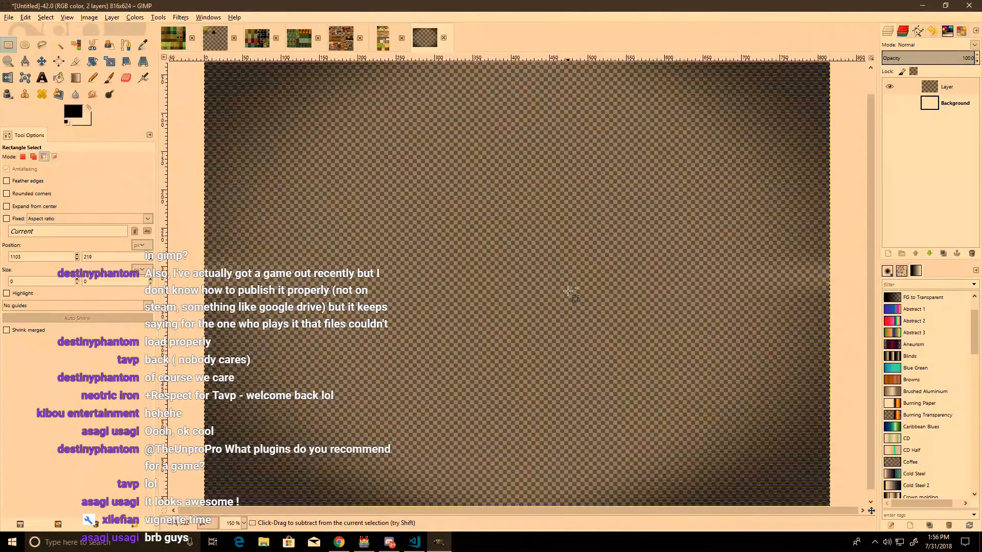
Step: Export the vignette as thingy.png into the project's img/pictures folder with the existing PNG options
key(ctrl+shift+e)
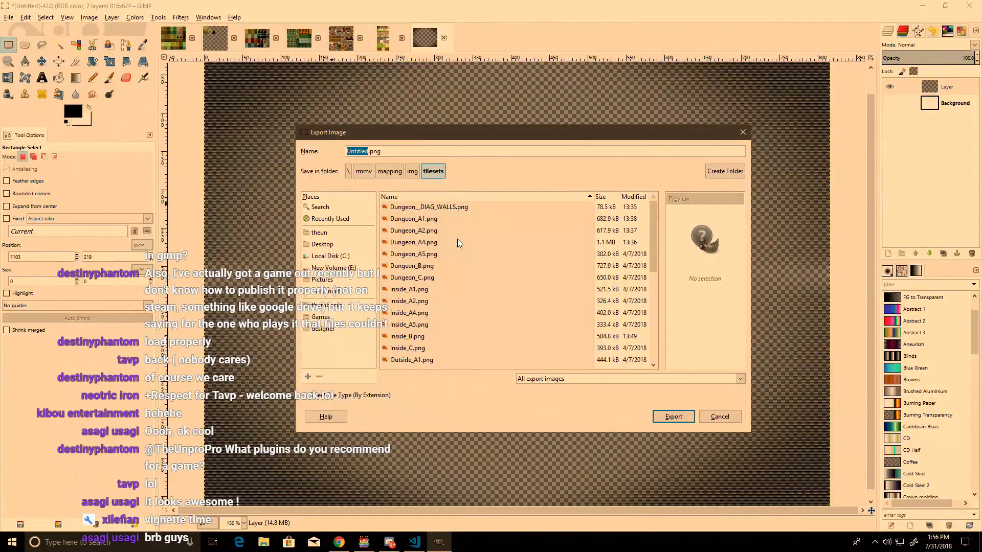
click(412, 172)
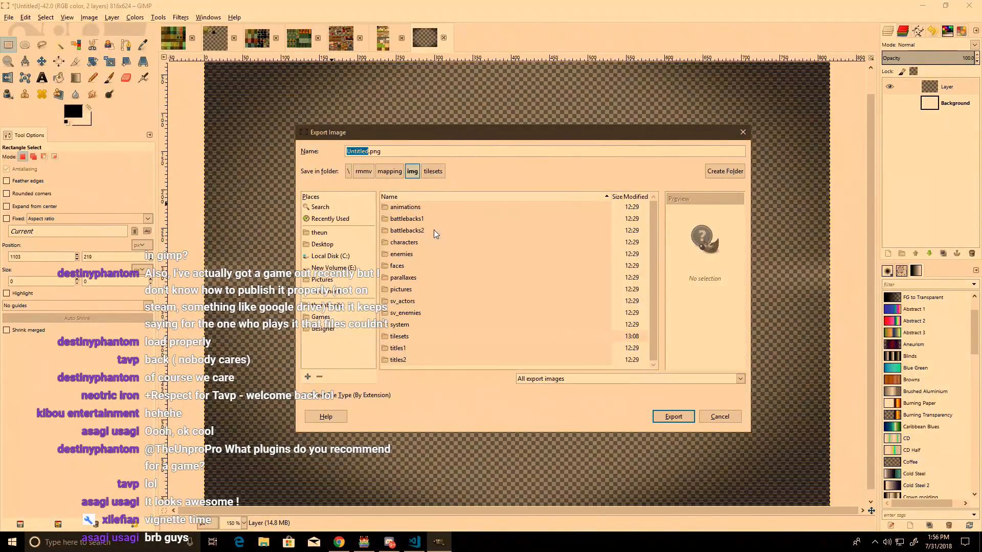
click(406, 279)
double_click(403, 289)
double_click(357, 152)
text(thing)
key(Return)
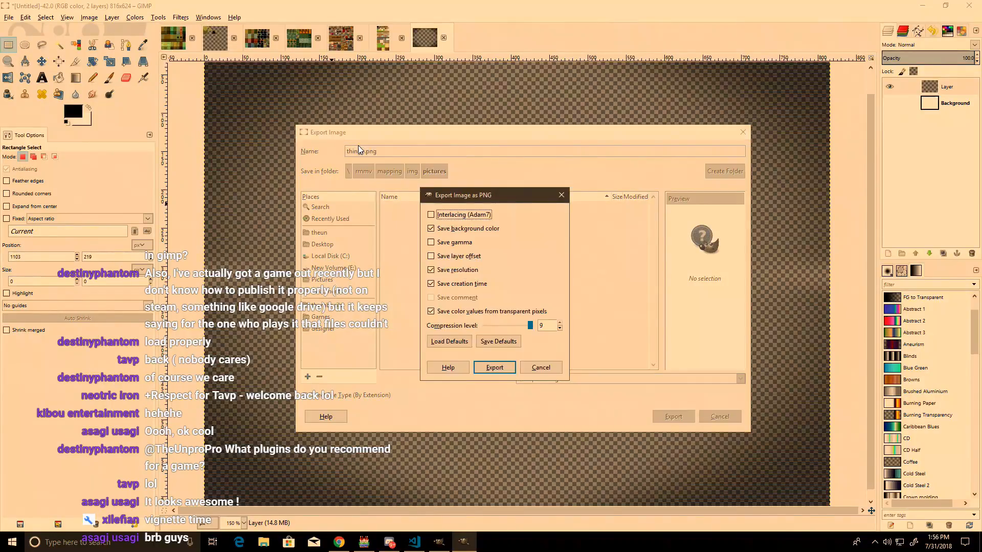
key(Return)
Step: Switch to RPG Maker MV and create an event directly above the player start on MAP002 with a Parallel trigger
key(alt+Tab)
double_click(450, 400)
click(244, 415)
click(243, 472)
Step: Add a Show Picture command to the event using the thingy image
double_click(350, 239)
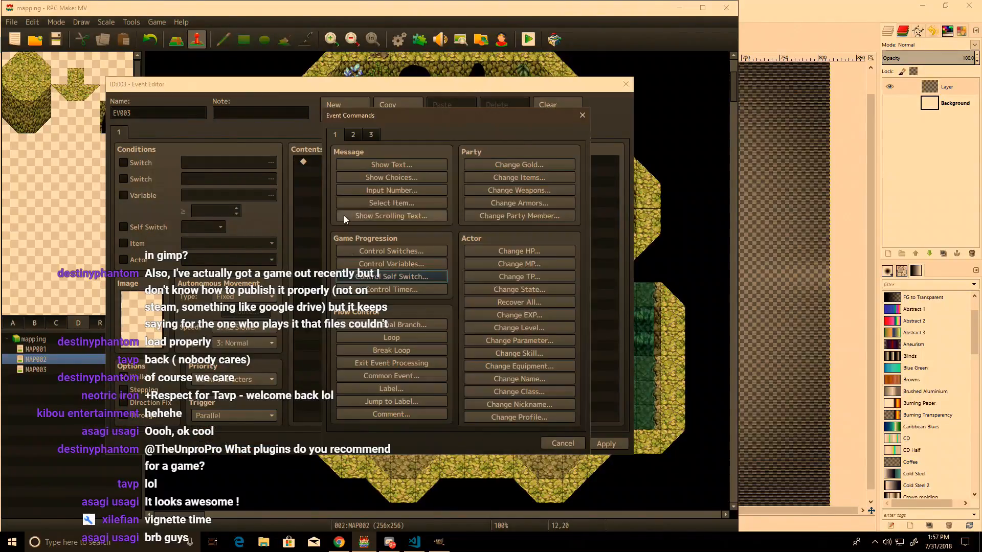
click(353, 136)
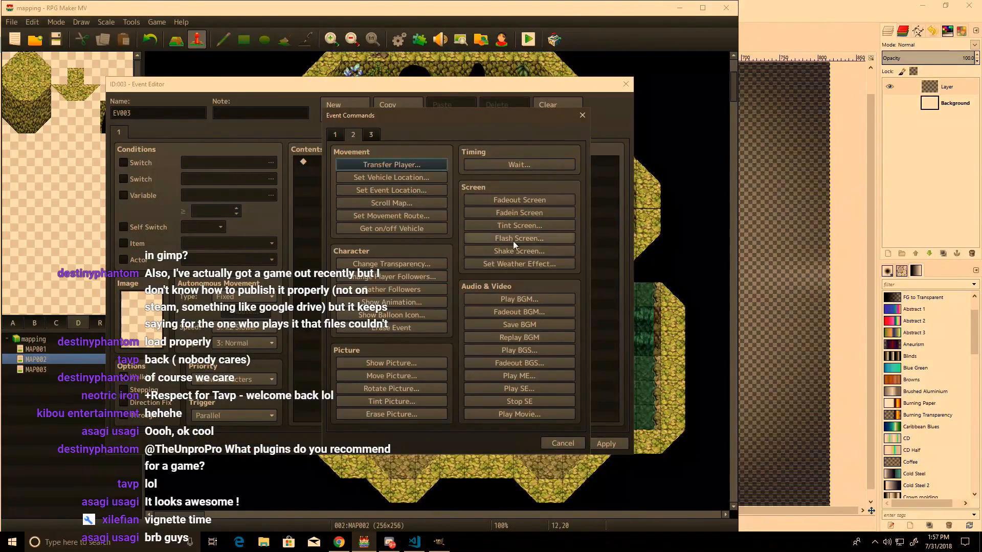
click(410, 361)
click(419, 218)
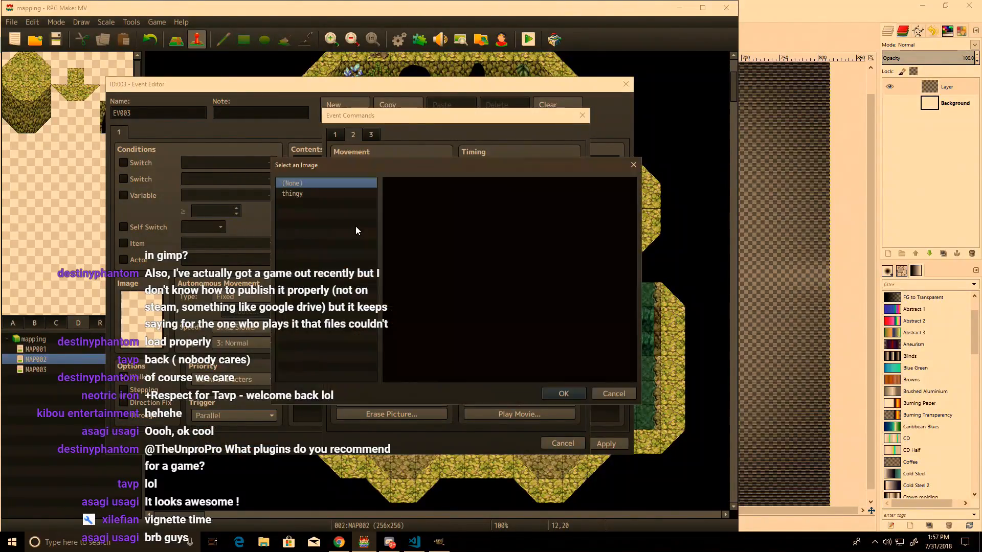
double_click(321, 199)
click(489, 383)
Step: Add an Erase Event command after the Show Picture command and save the event
double_click(306, 173)
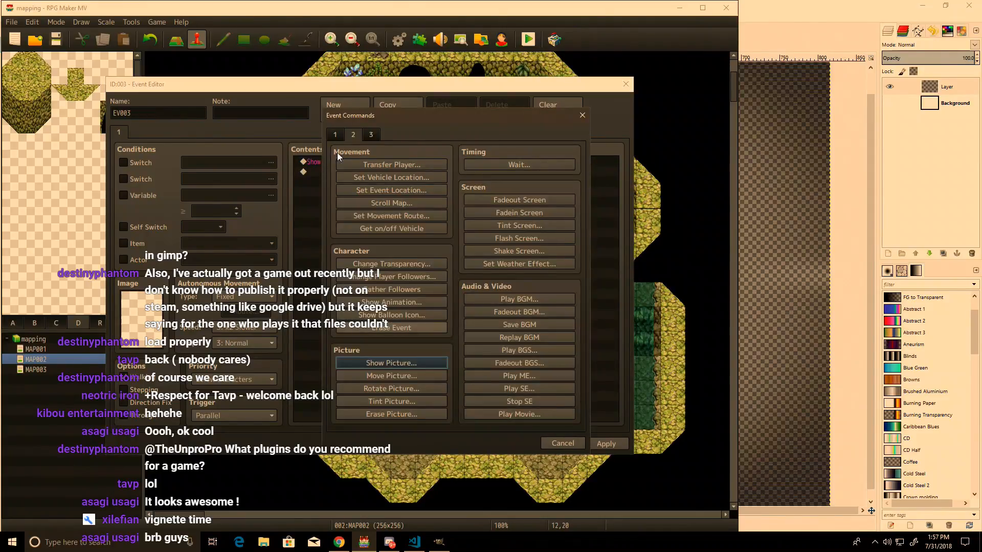
click(400, 329)
click(519, 444)
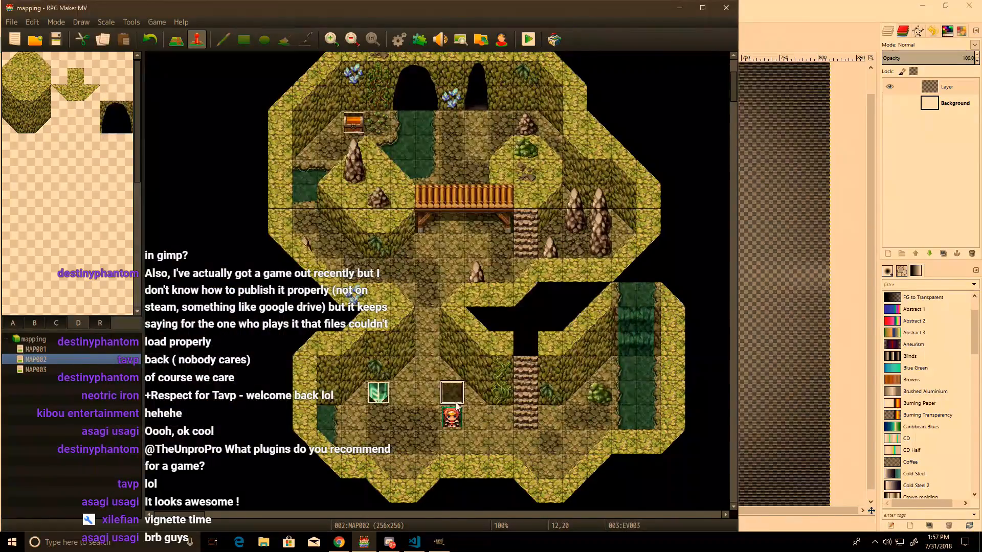
Step: Launch a full-screen playtest of the project and start a new game
scroll(182, 97, up, 3)
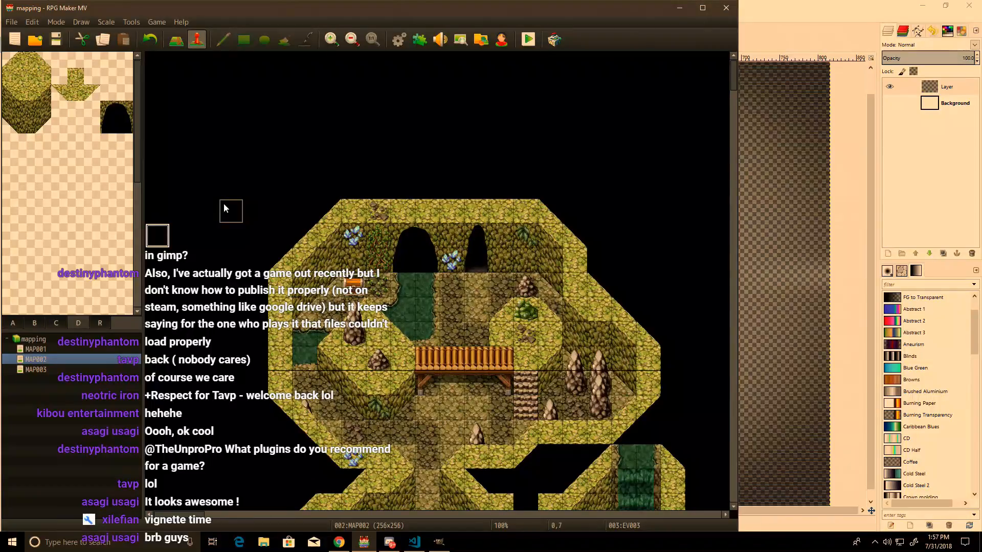
click(528, 40)
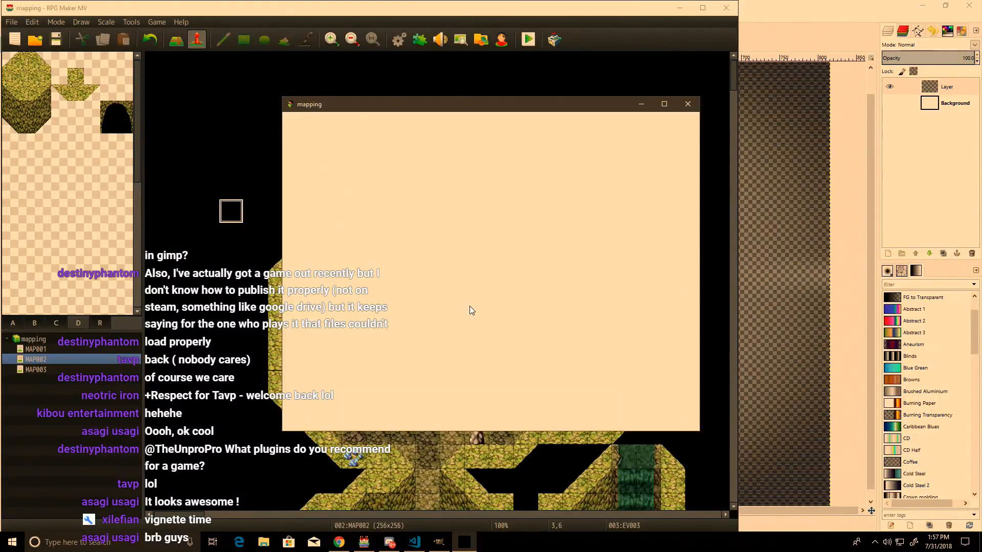
key(F4)
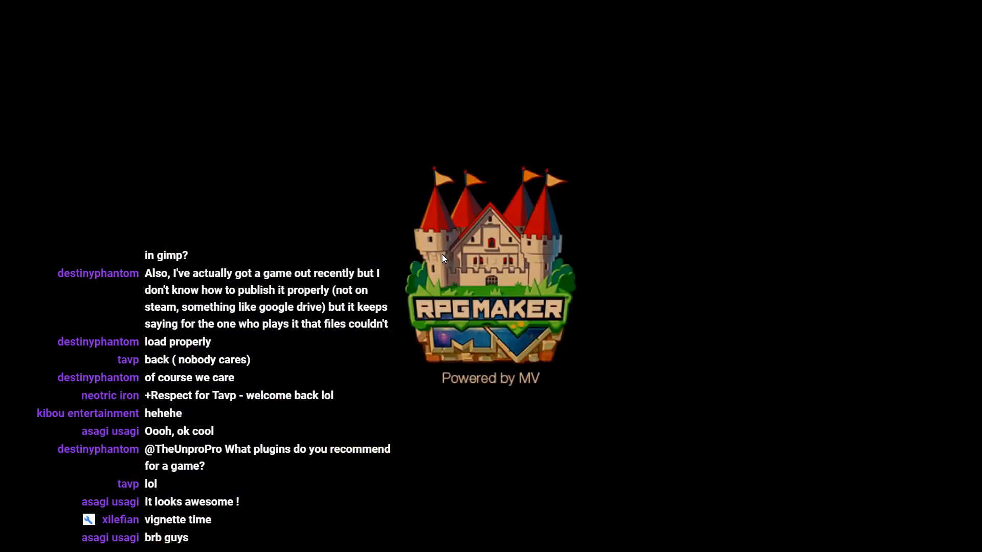
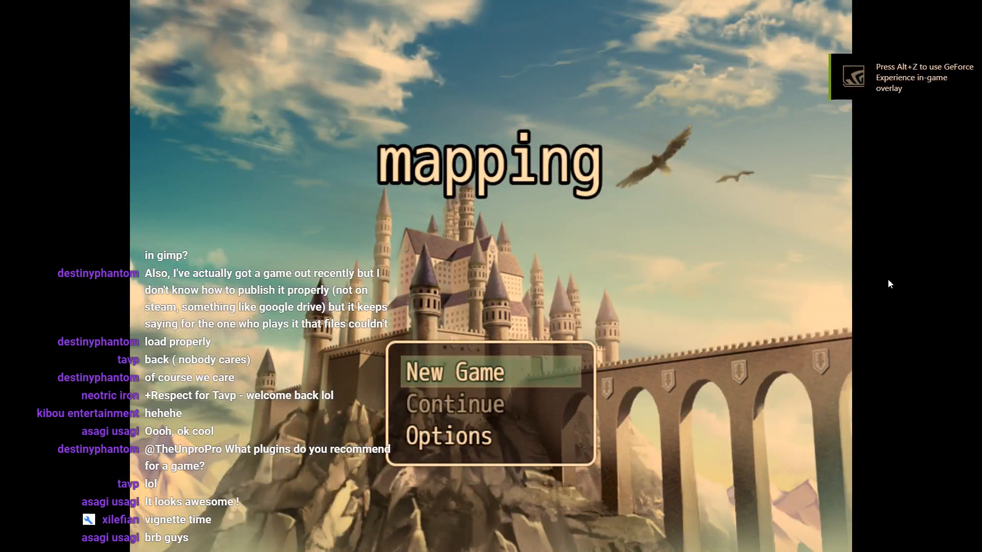
key(Down)
key(Up)
key(Return)
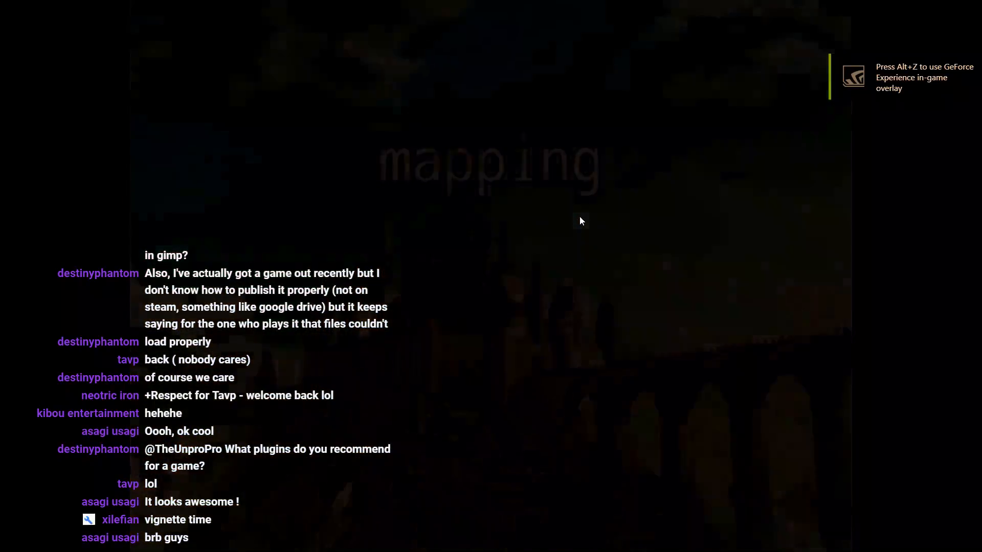
Step: Walk the party north through the cave and around the wooden bridge to examine the striped vignette overlay
key(Up)
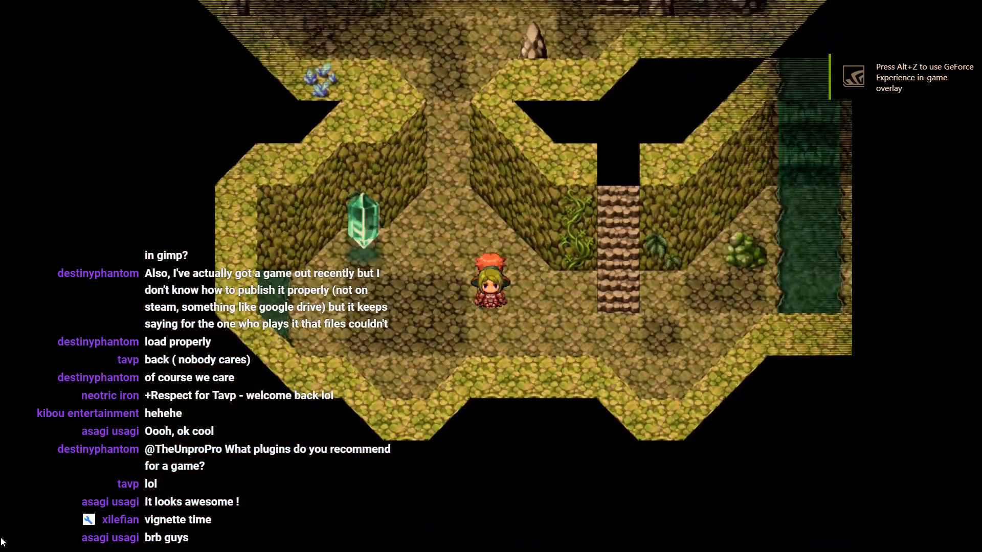
key(Up)
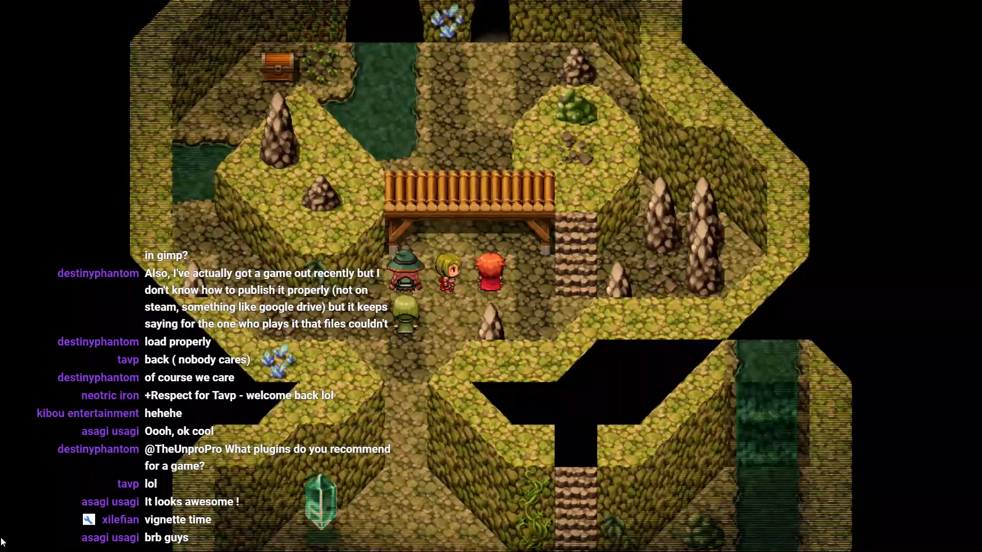
key(Up)
key(Up)
key(Down)
key(Down)
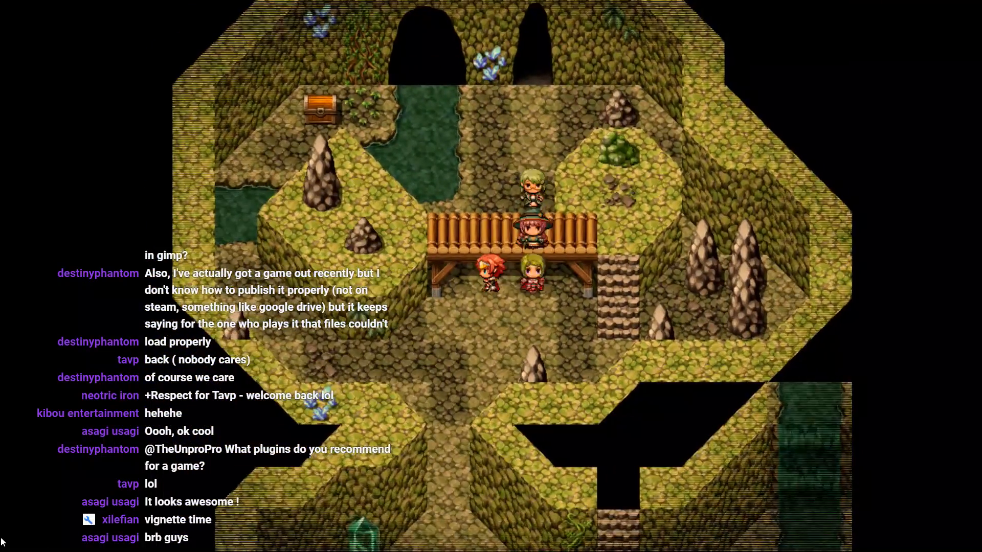
key(Up)
Step: Compare the striped vignette in windowed mode while walking the cave path, and close the playtest
key(F4)
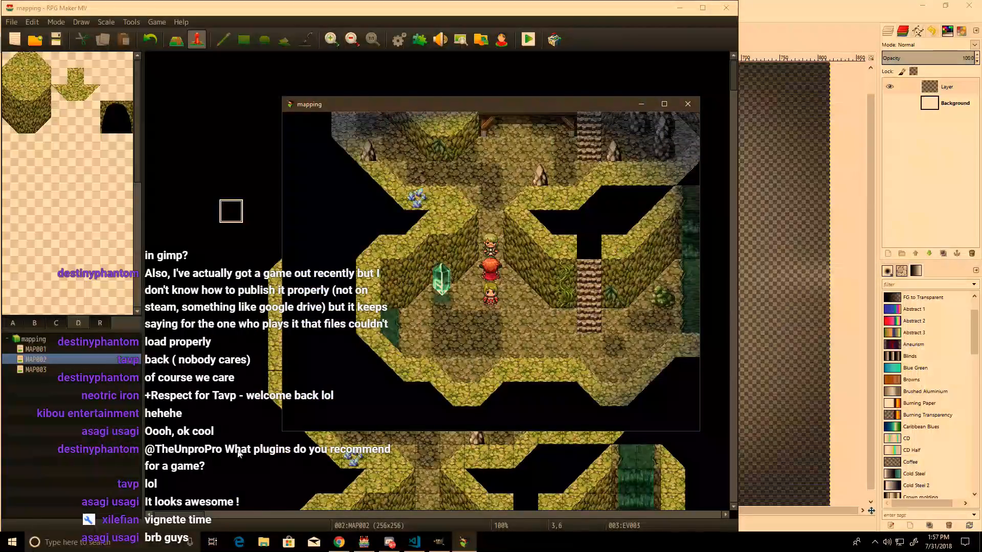
key(Up)
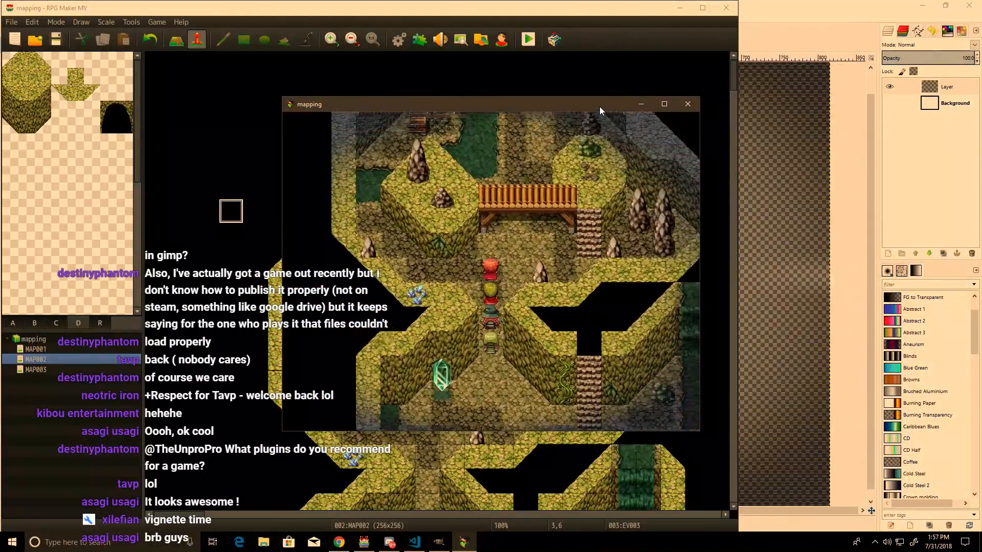
key(F4)
key(Down)
key(F4)
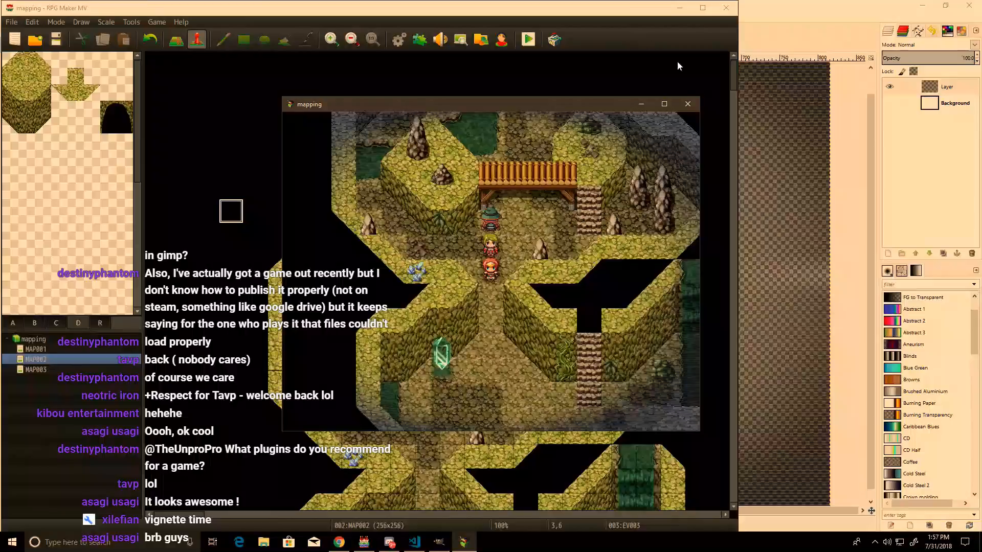
click(685, 100)
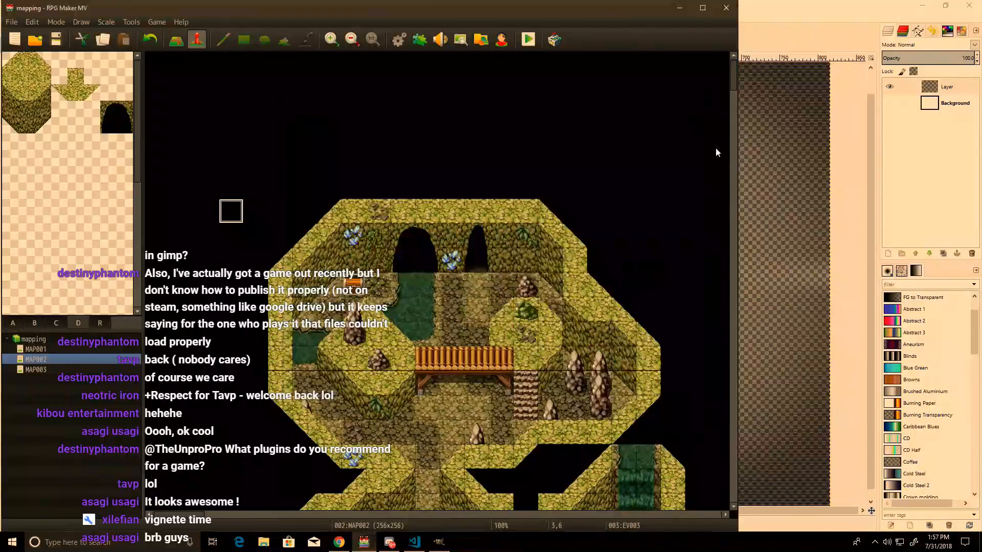
Step: Switch to GIMP, undo the Erase Every Other Row effect, and re-export the smooth vignette to thingy.png
click(803, 275)
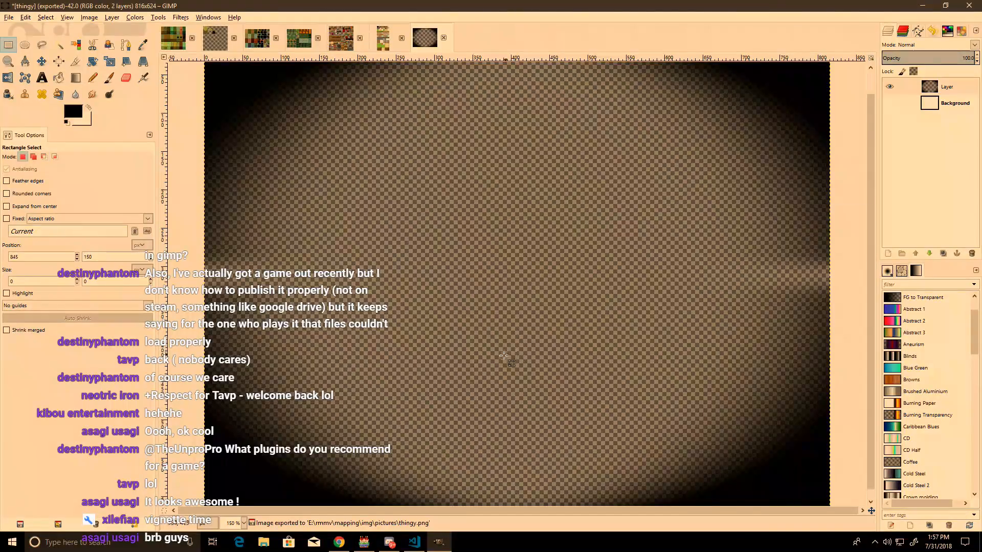
key(alt+Tab)
Step: Playtest again in full screen with a new game, walking the party toward the bridge to check the smooth vignette
click(535, 40)
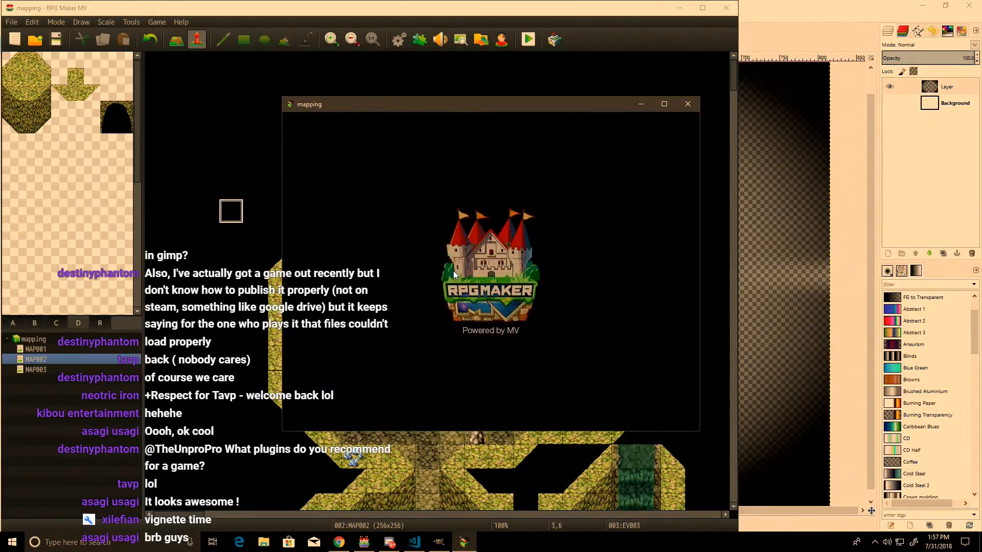
key(F4)
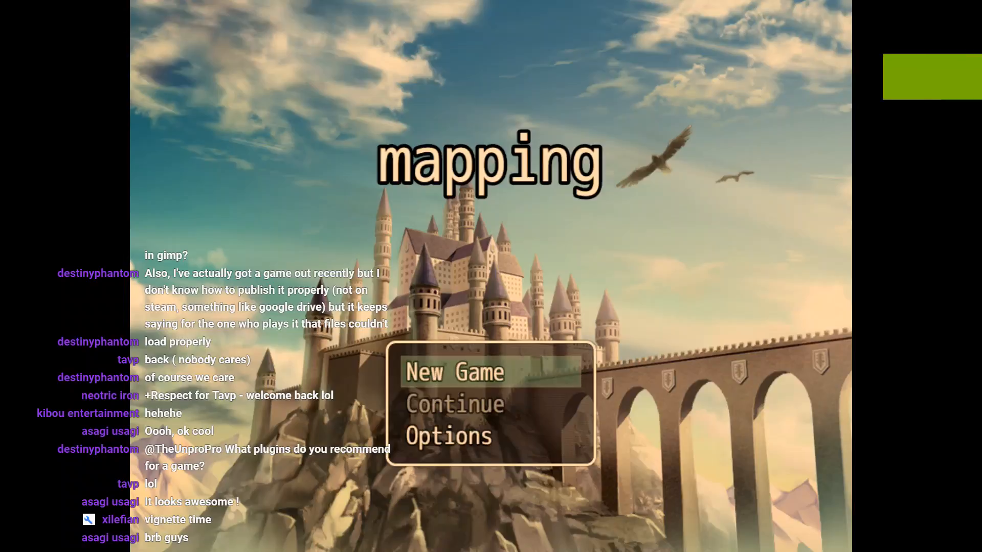
key(Return)
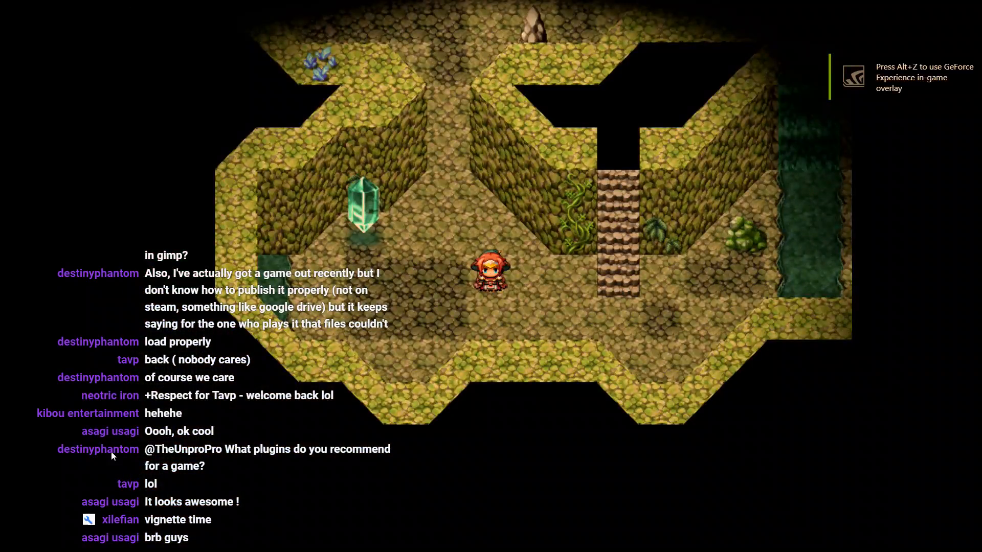
key(Left)
key(Up)
key(Right)
key(Right)
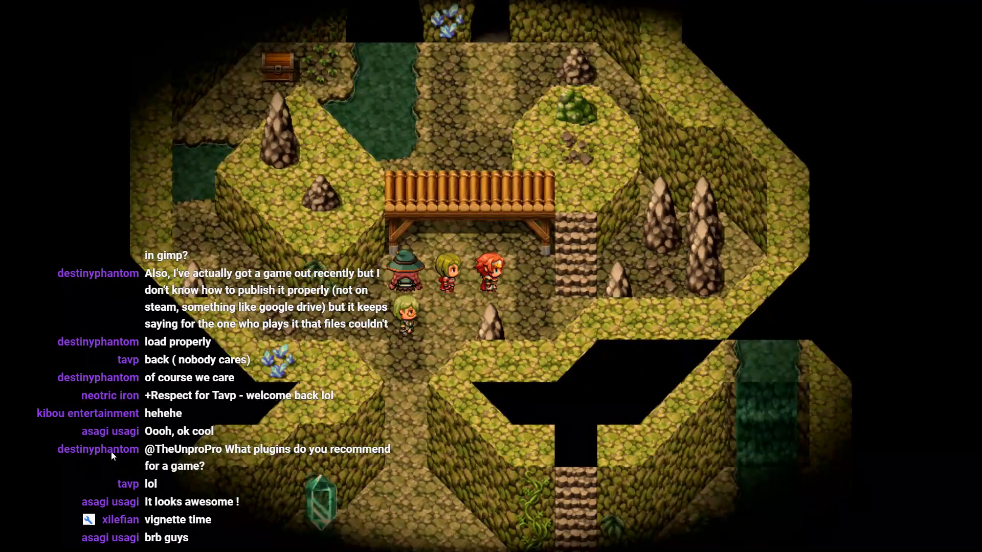
Step: Walk the party south and east through the cave to check the smooth vignette, return to windowed mode, and close the playtest
key(Down)
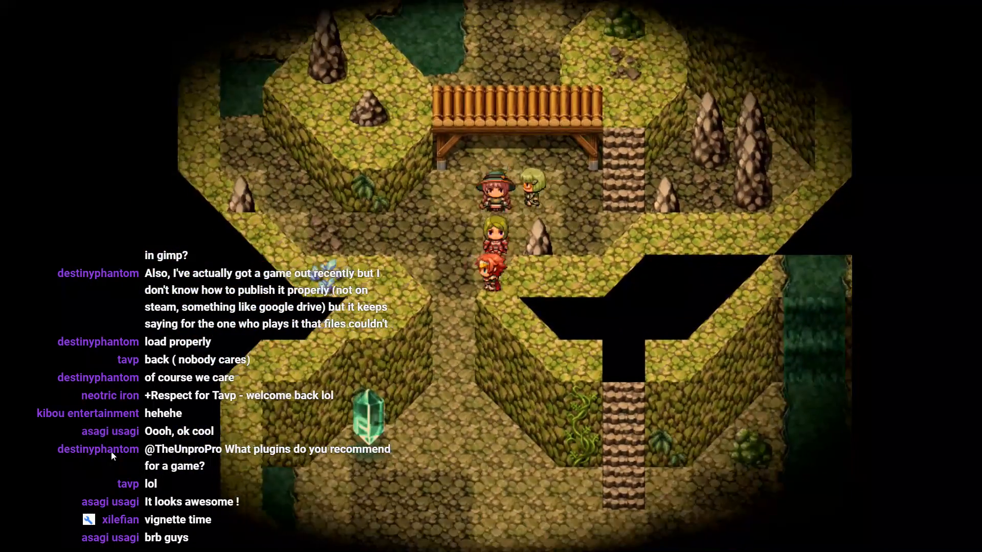
key(Right)
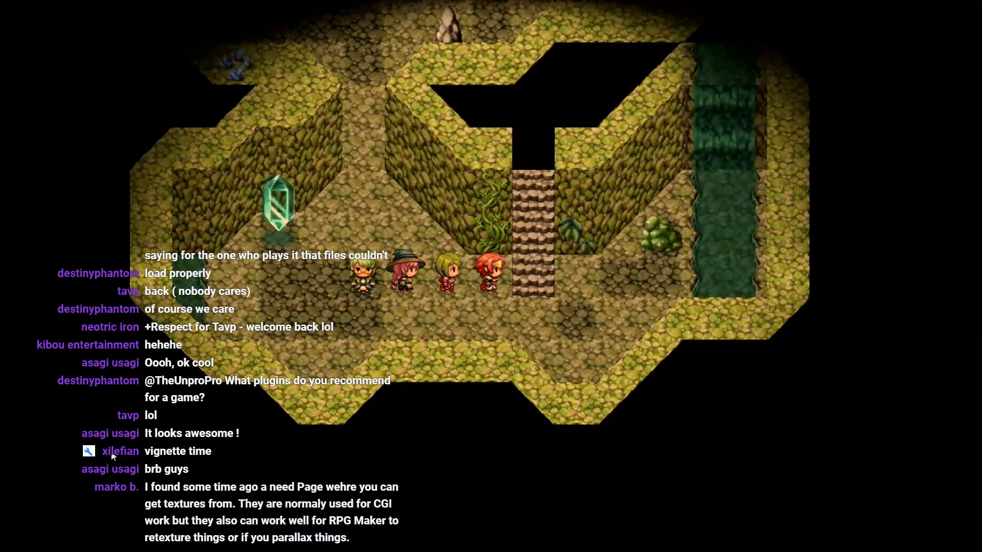
key(F4)
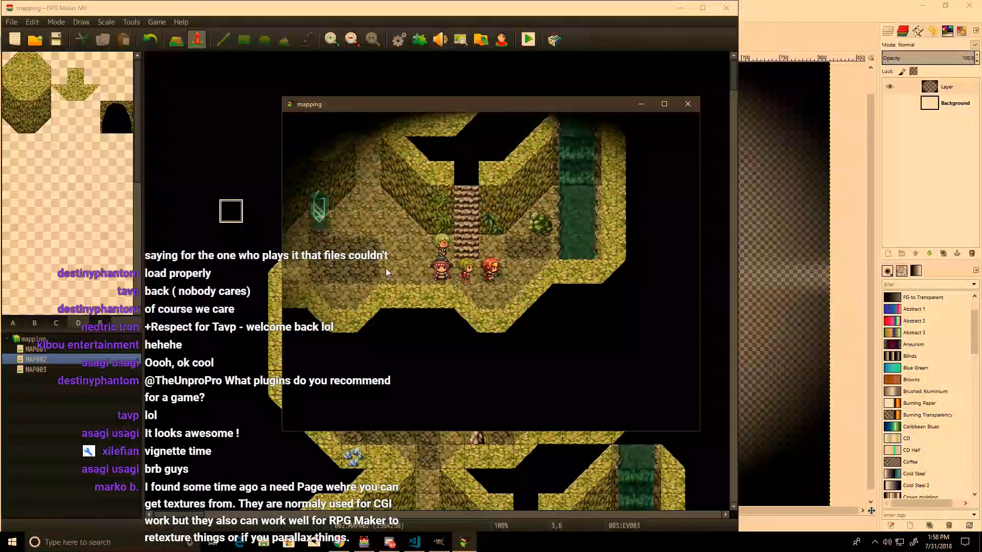
click(687, 104)
Step: Switch to GIMP and try overlaying a pasted copy of the vignette rotated by 45 degrees
key(alt+Tab)
key(alt+Tab)
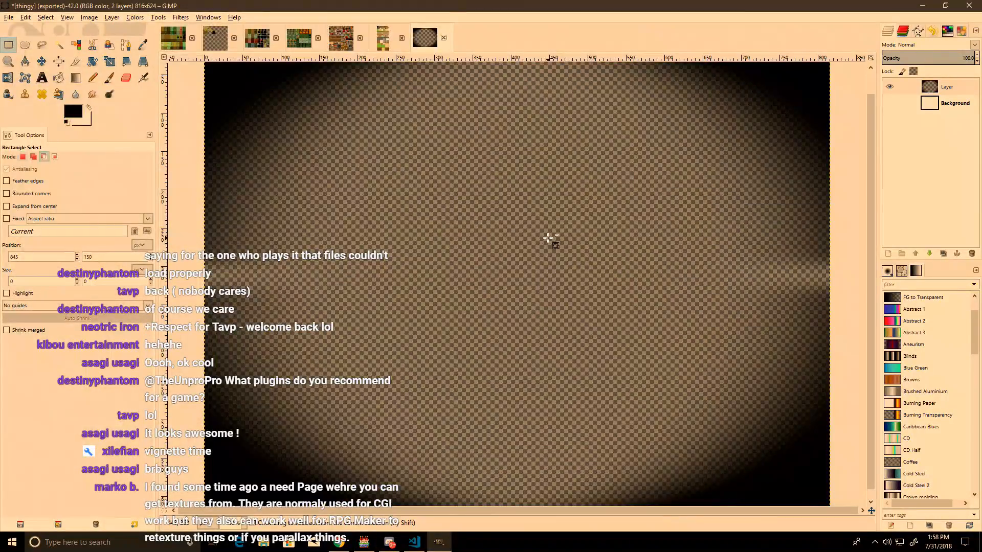
key(ctrl+v)
key(shift+f)
click(100, 62)
click(404, 163)
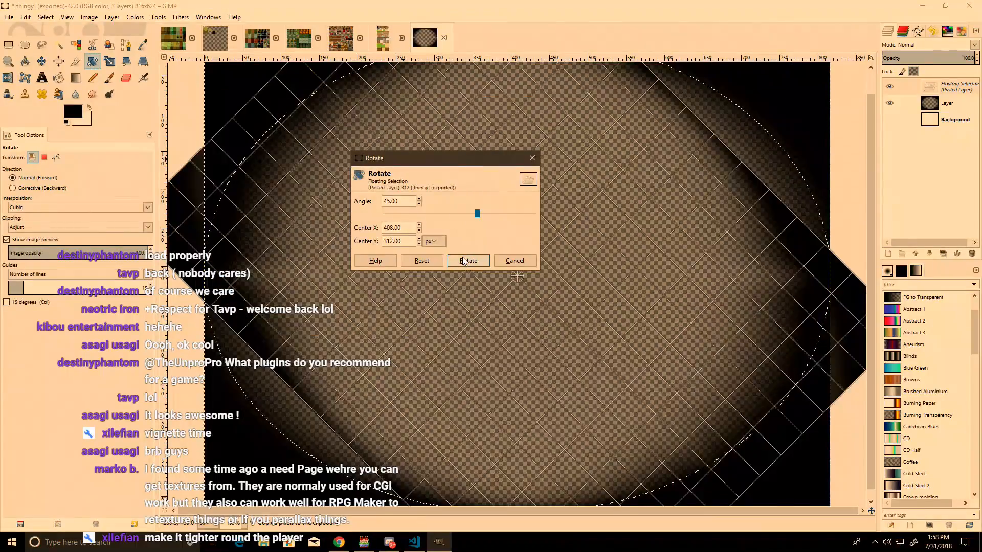
click(466, 260)
click(7, 44)
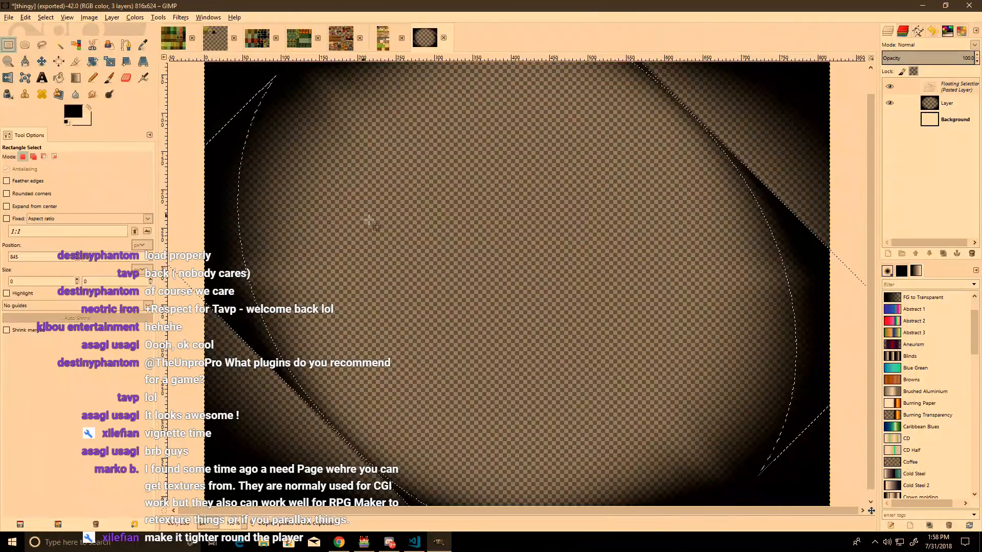
key(1)
click(503, 266)
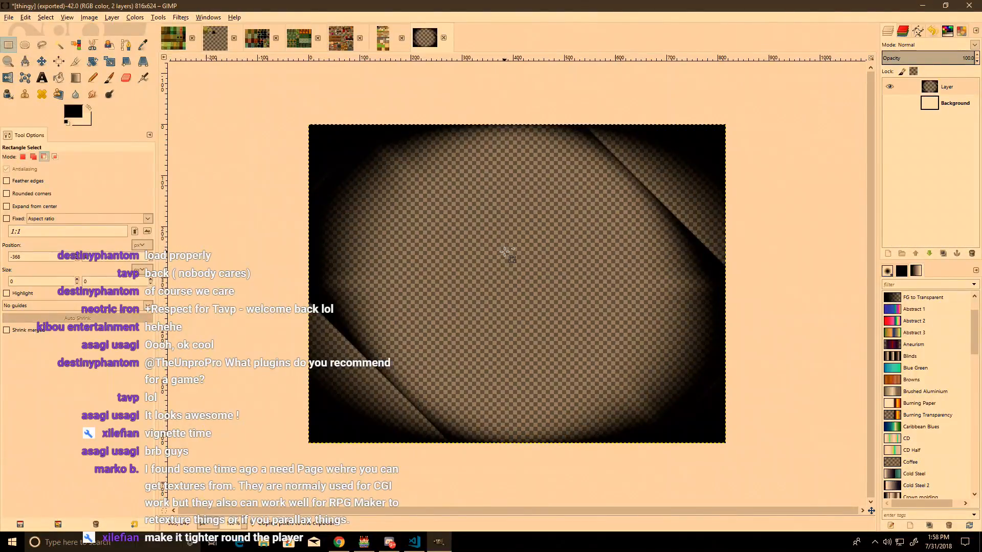
Step: Paste an unrotated copy of the vignette over itself and anchor it to the layer
key(ctrl+v)
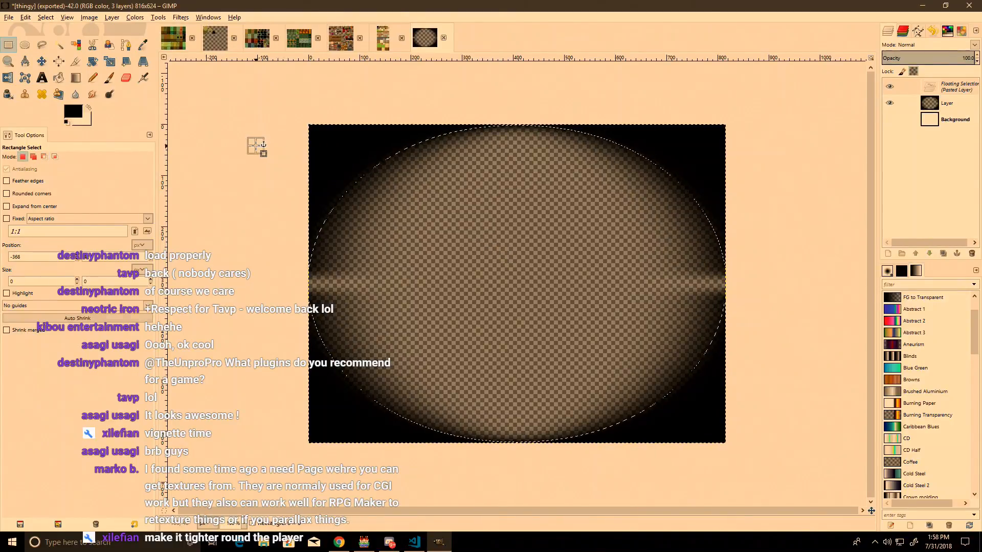
click(501, 238)
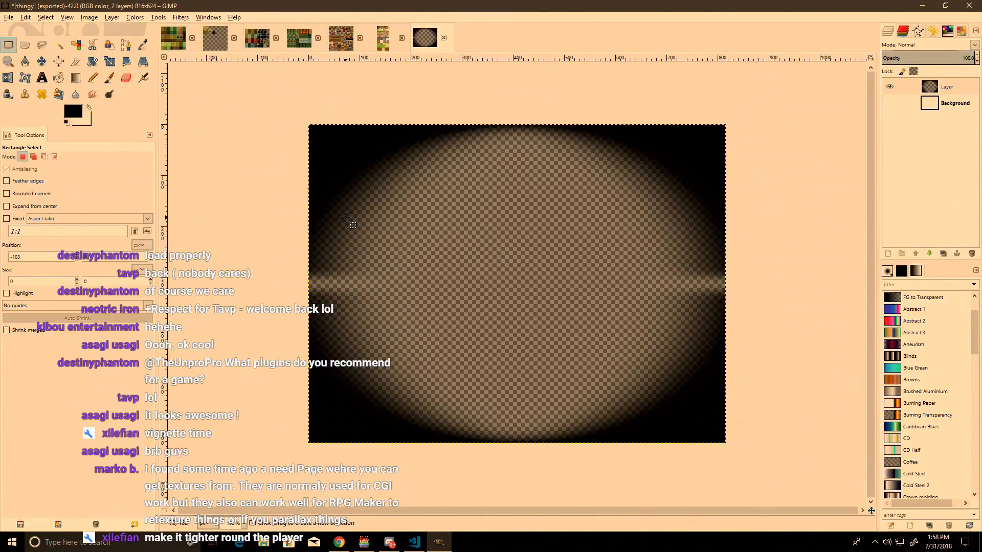
Step: Create a new 816 × 816 px image and replace its background with an empty transparent layer
key(ctrl+n)
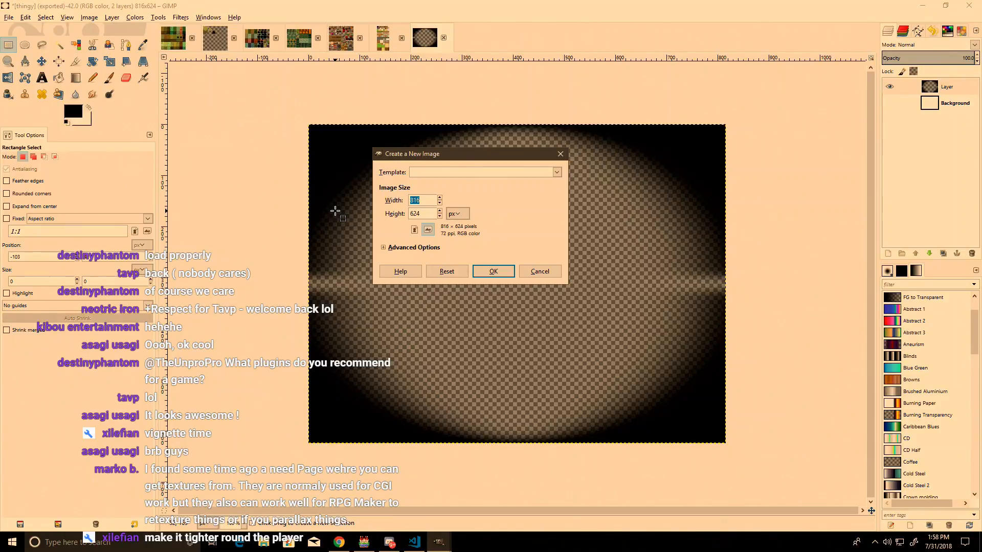
text(816)
key(Return)
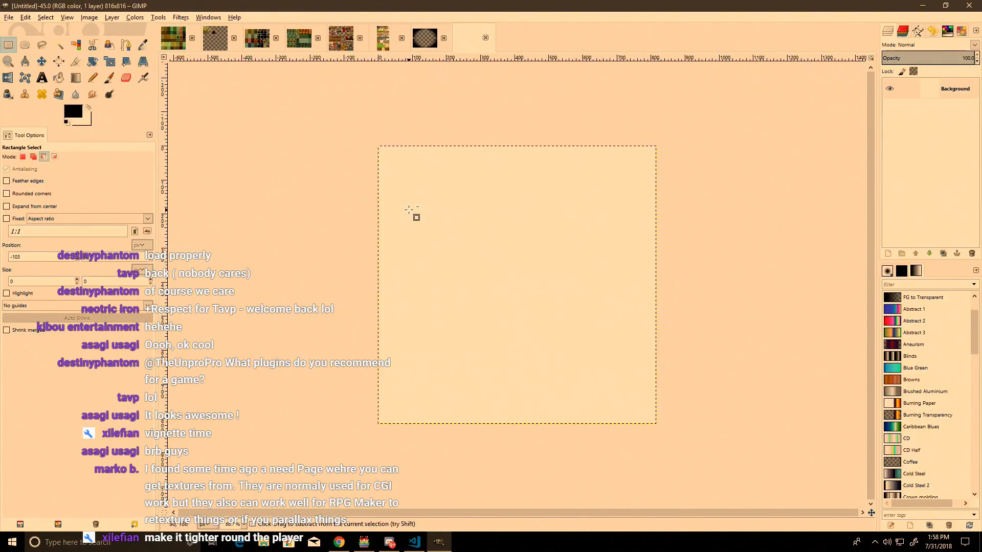
click(972, 253)
click(888, 254)
key(Return)
Step: Make an elliptical selection at position 0, 0 with a size of 816 × 816 px
click(24, 45)
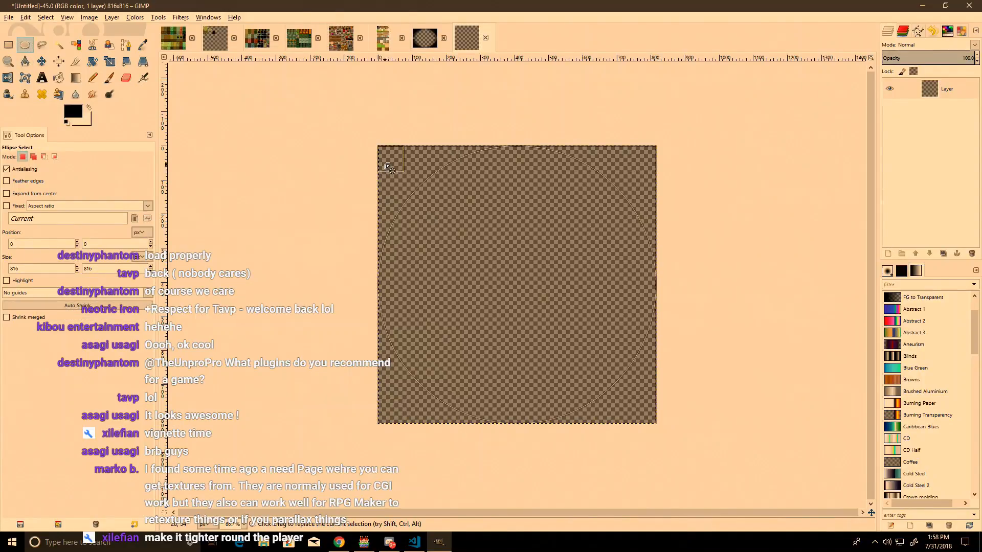
ctrl+scroll(362, 141, up, 3)
middle_drag(362, 141, 657, 259)
click(644, 262)
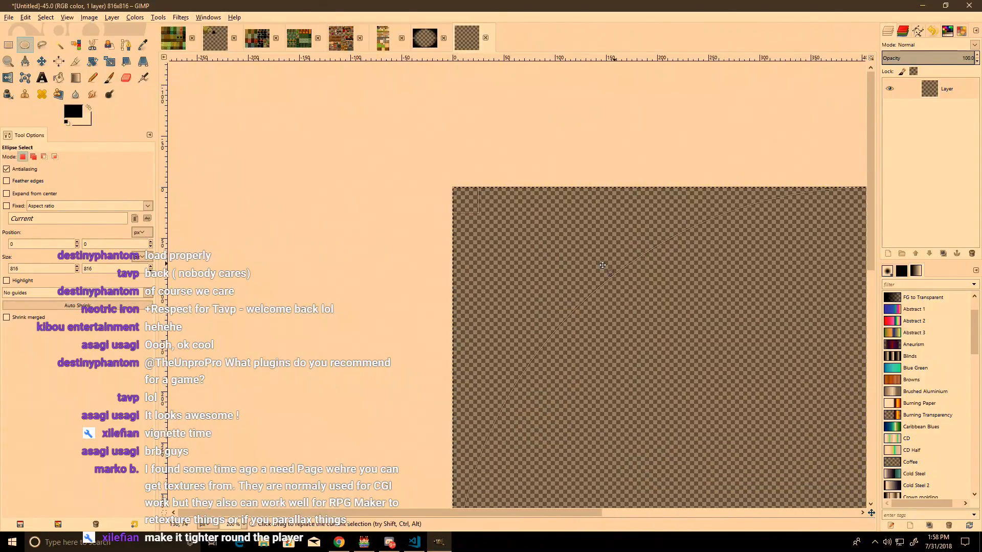
drag(472, 200, 480, 205)
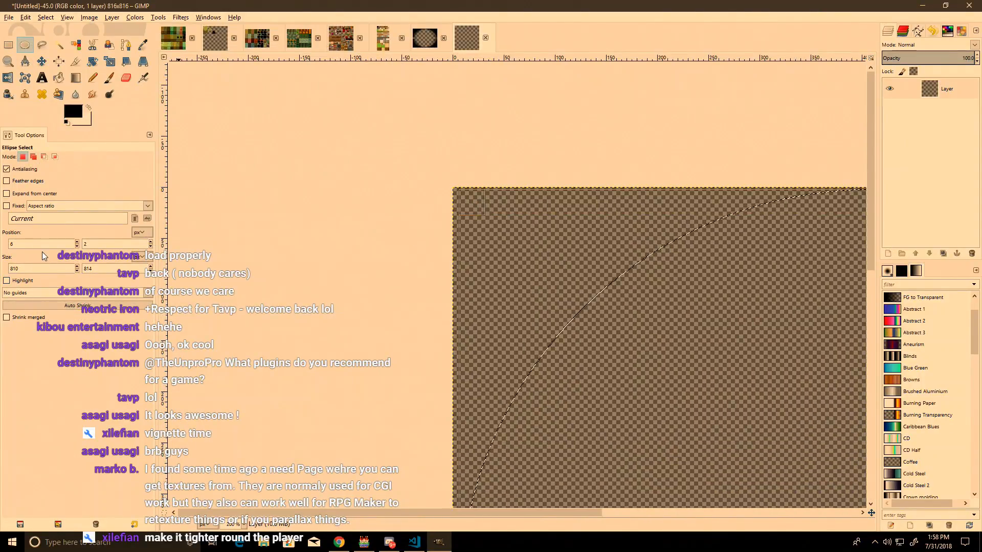
key(Tab)
text(0)
key(Tab)
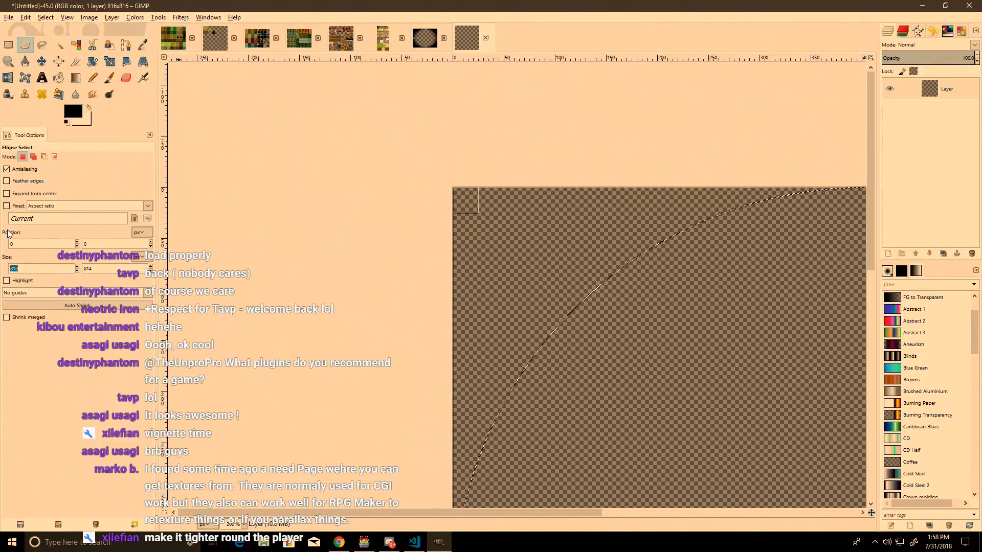
text(816)
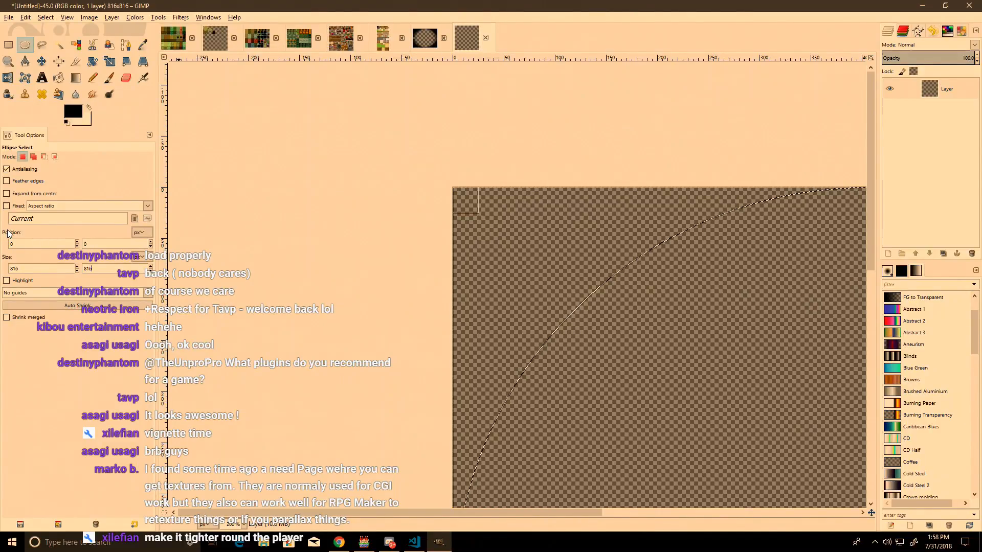
ctrl+scroll(504, 241, down, 3)
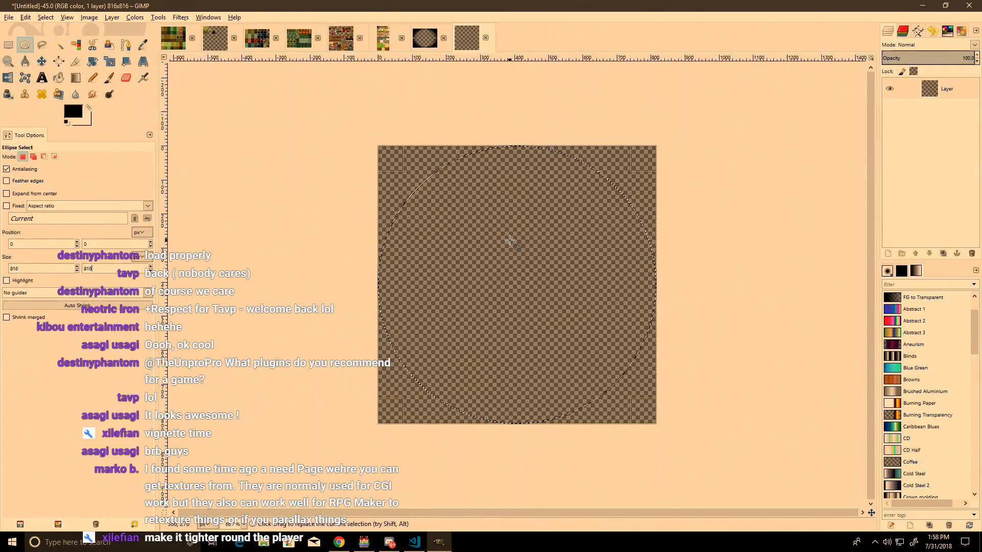
Step: Invert the circular selection, fill the corners outside the circle with black, and clear the selection
key(ctrl+i)
click(59, 78)
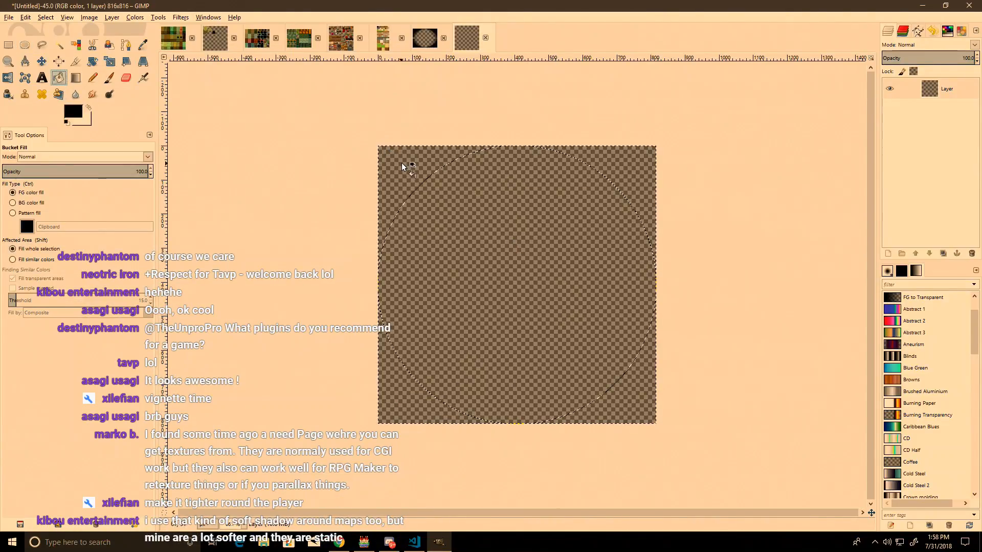
click(401, 164)
right_click(485, 202)
click(8, 45)
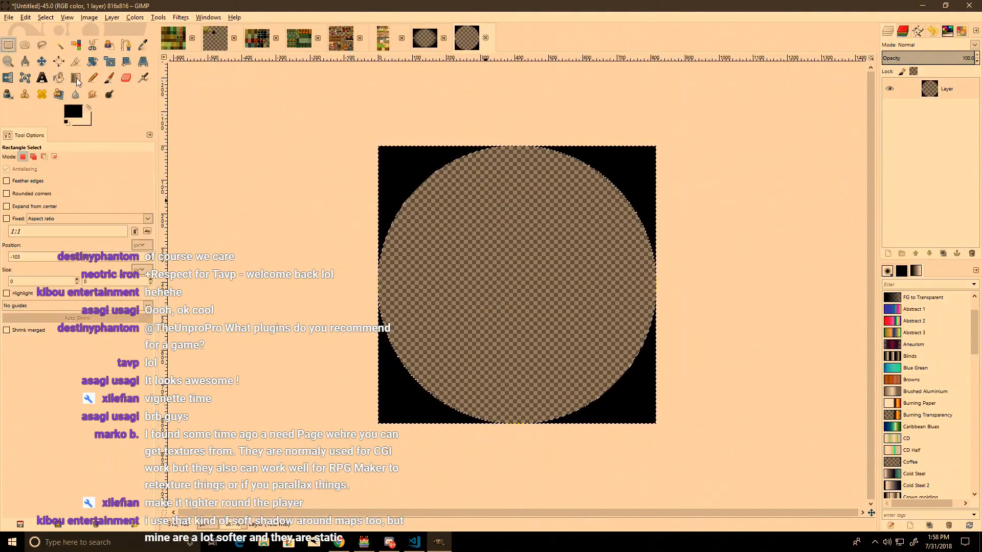
Step: Apply an RLE Gaussian Blur to the layer with a 255 px horizontal and 25 px vertical radius
ctrl+scroll(513, 220, up, 1)
right_click(513, 219)
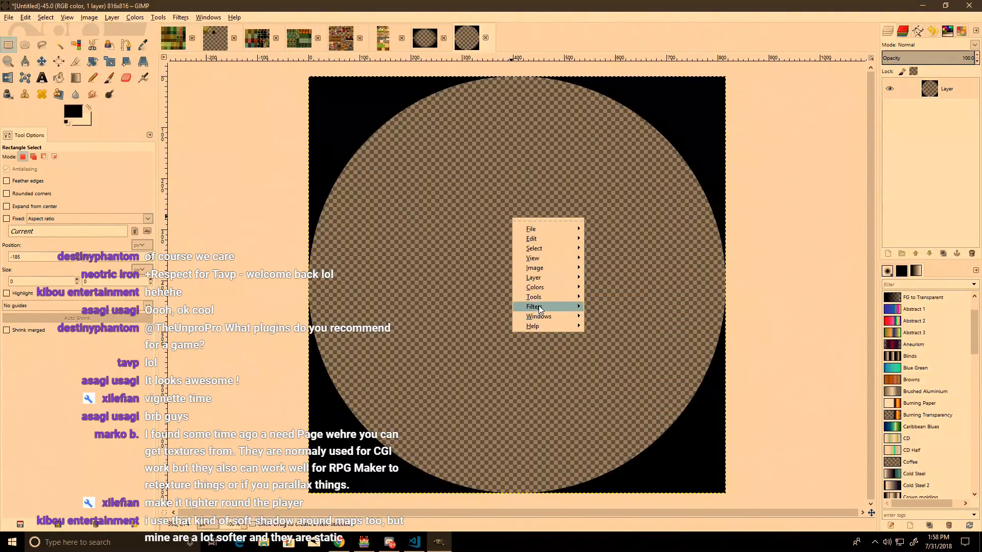
mouse_move(539, 309)
mouse_move(649, 361)
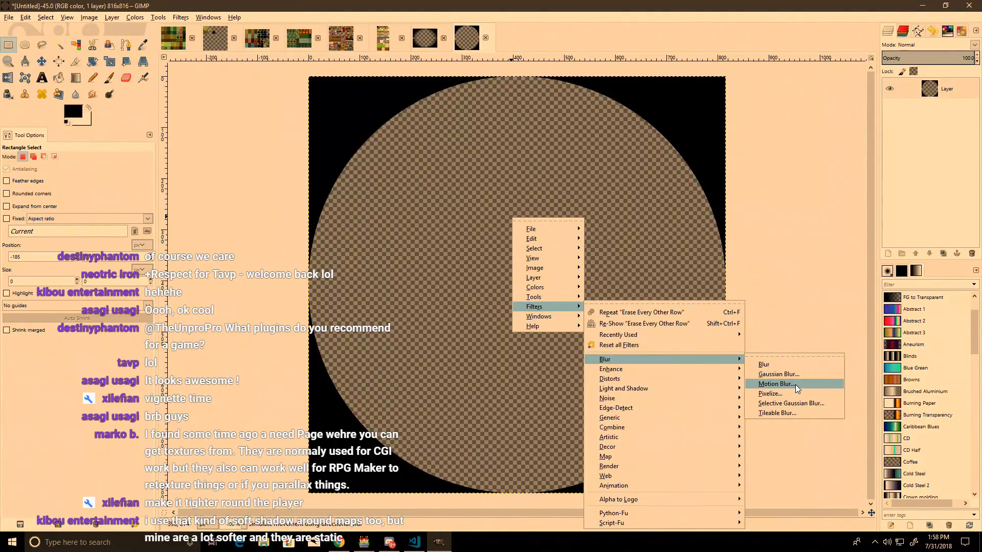
click(788, 376)
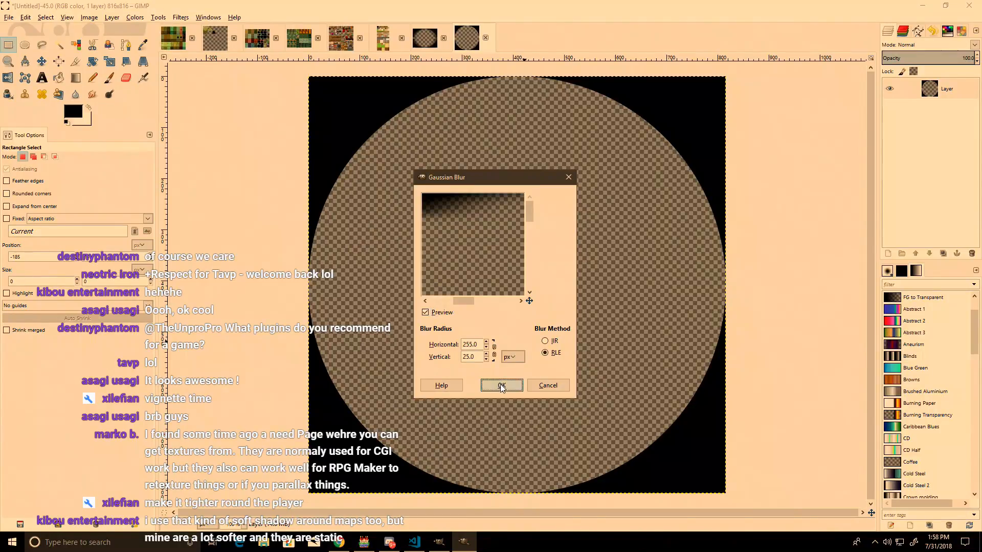
click(500, 385)
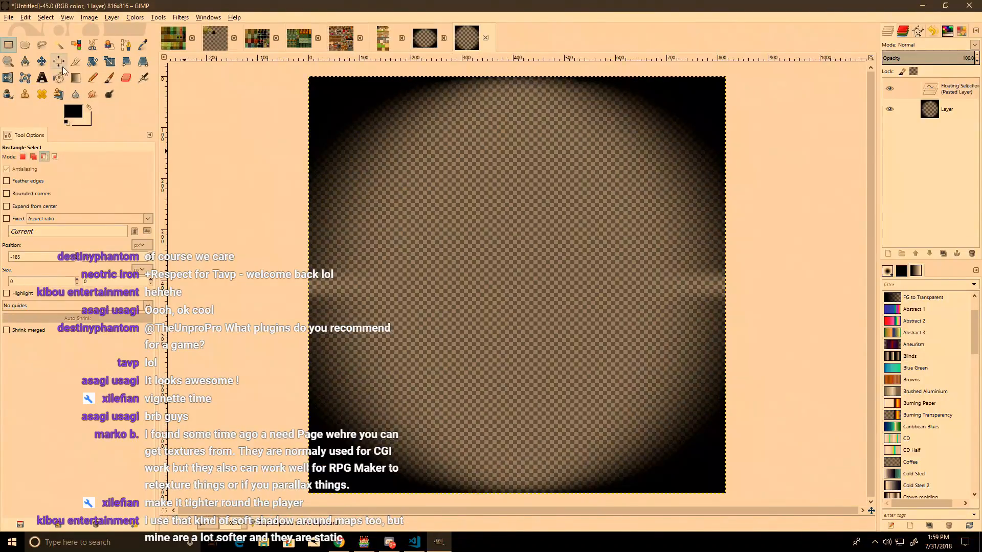
Step: Paste a copy of the blurred vignette, rotate it by 90 degrees, and anchor it onto the layer
key(ctrl+v)
key(shift+f)
click(98, 62)
click(451, 146)
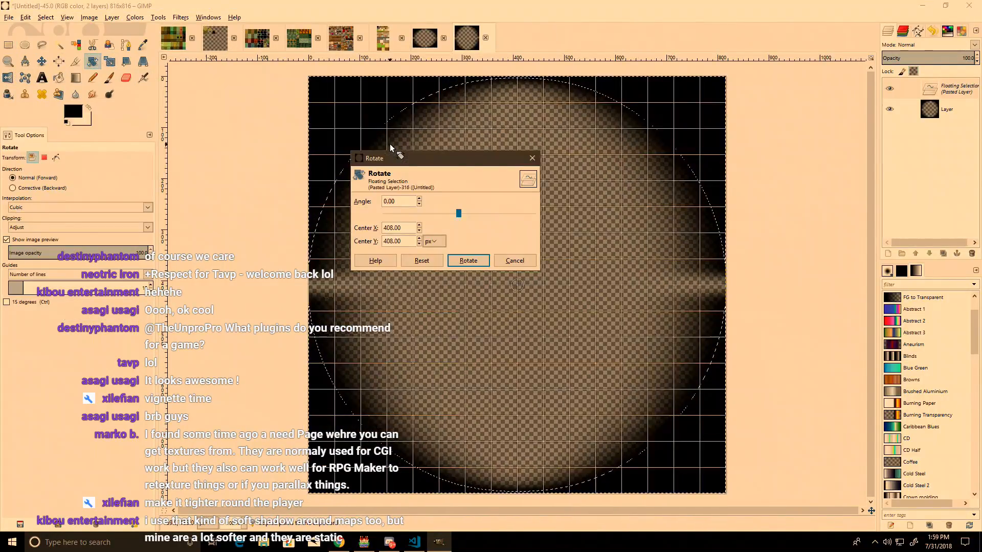
text(90)
key(Tab)
click(464, 261)
key(ctrl+h)
key(r)
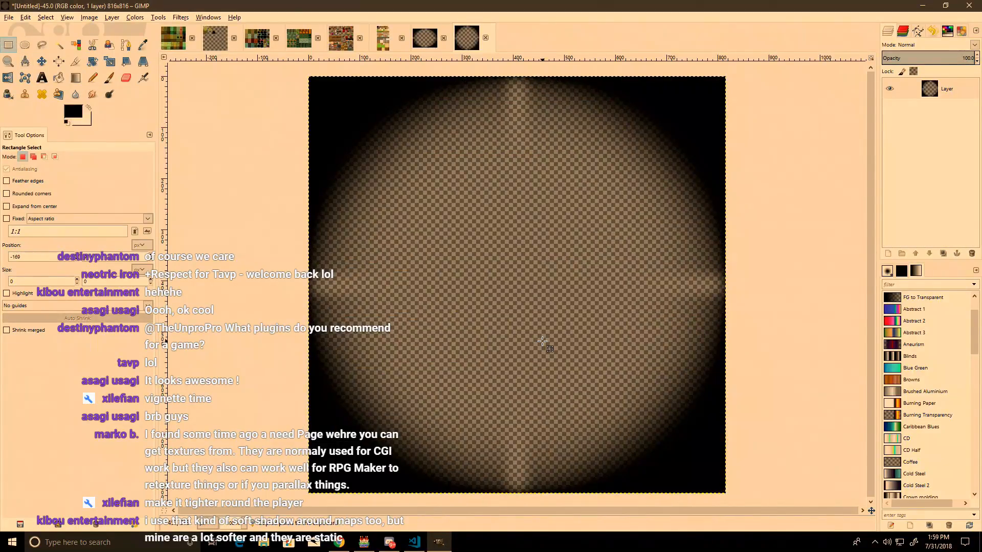
Step: Apply Erase Every Other Row to the circular vignette with the Rows, Even and Erase options
right_click(520, 232)
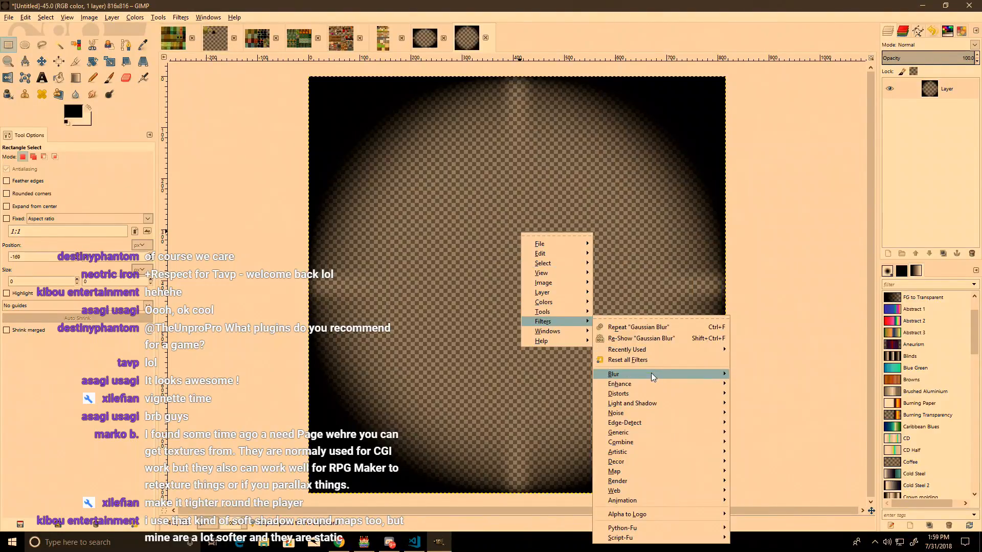
mouse_move(651, 374)
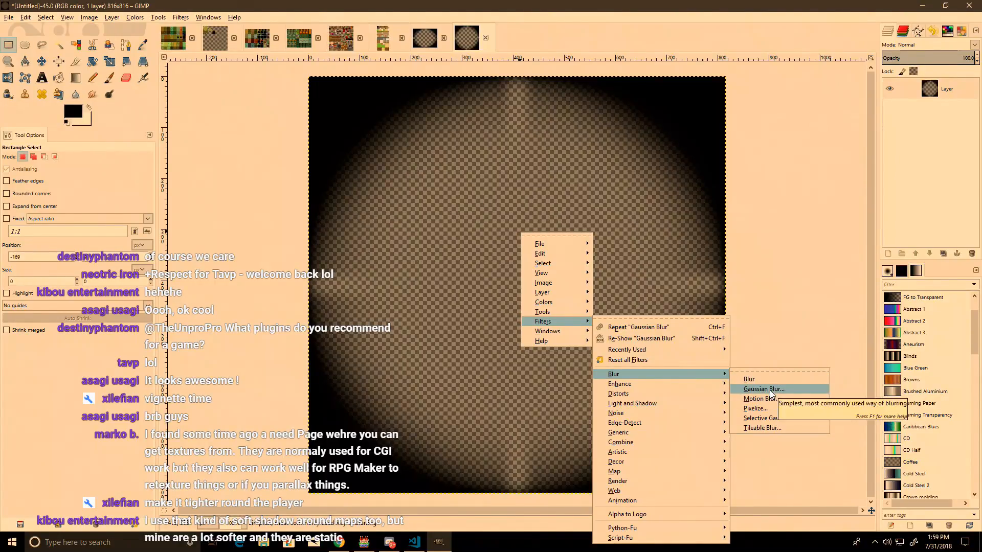
mouse_move(639, 394)
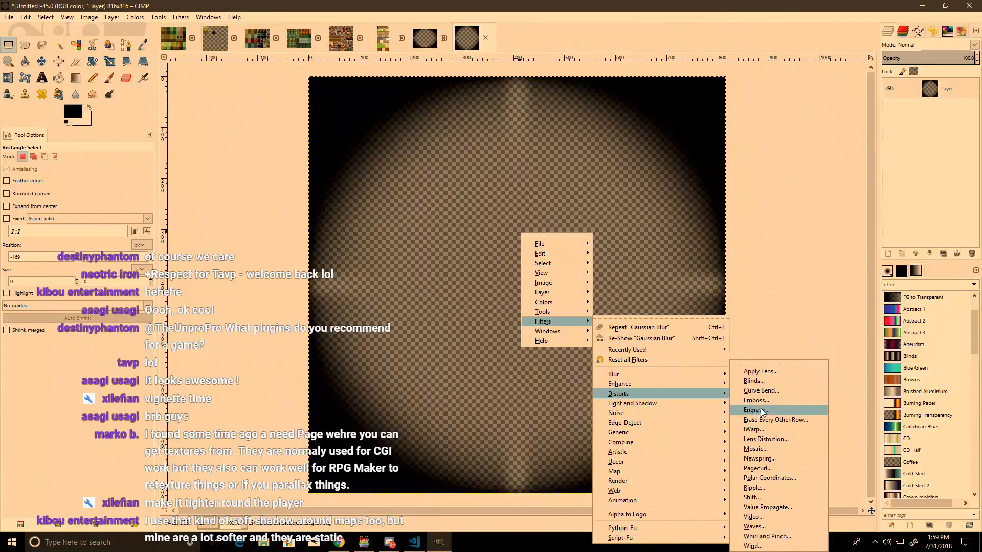
click(767, 421)
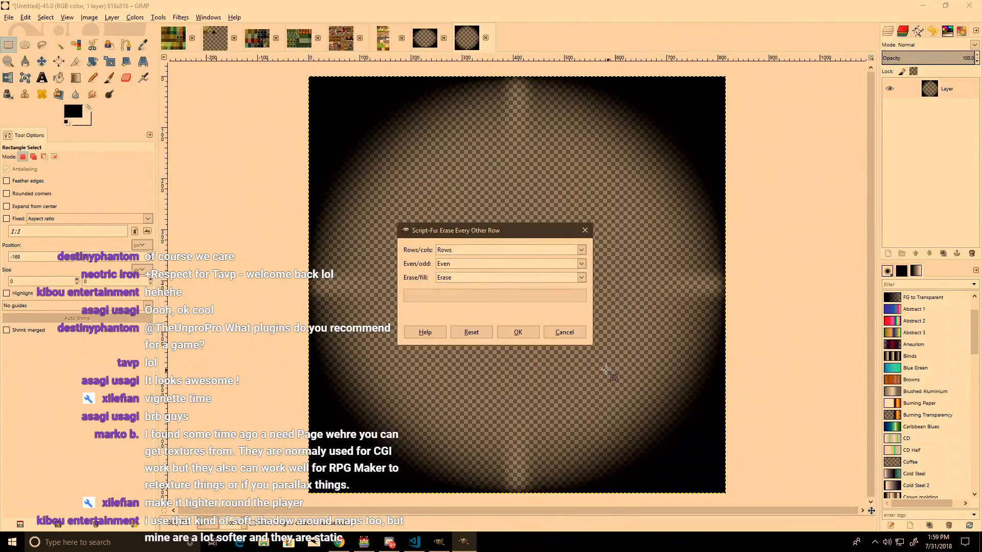
click(527, 336)
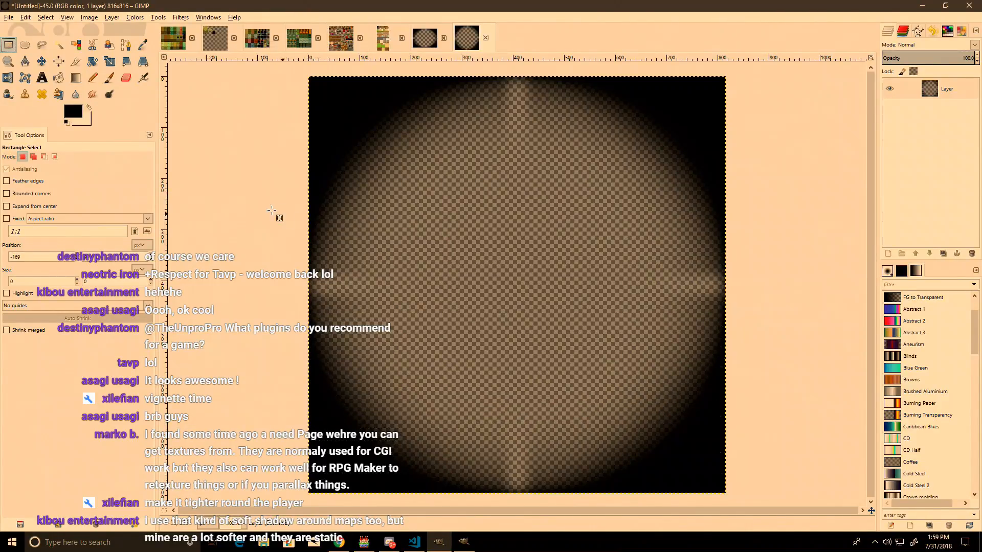
Step: Paste a copy of the striped circular vignette and try flipping it horizontally
click(235, 197)
key(ctrl+v)
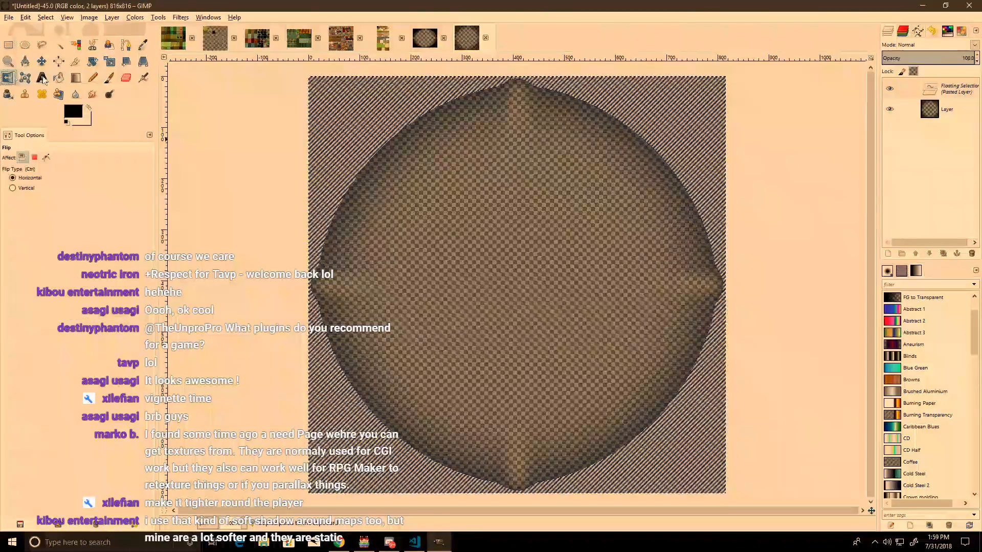
key(shift+f)
click(275, 164)
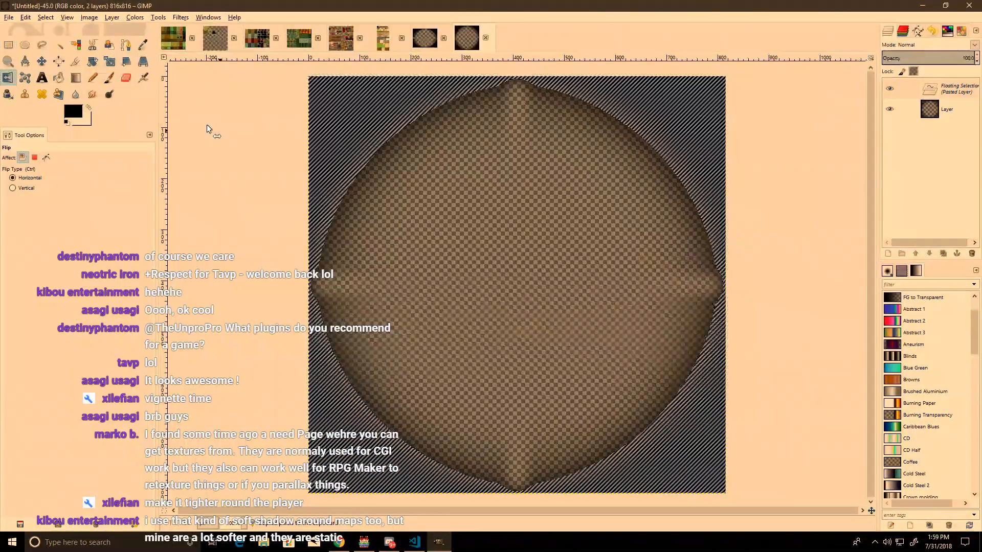
key(r)
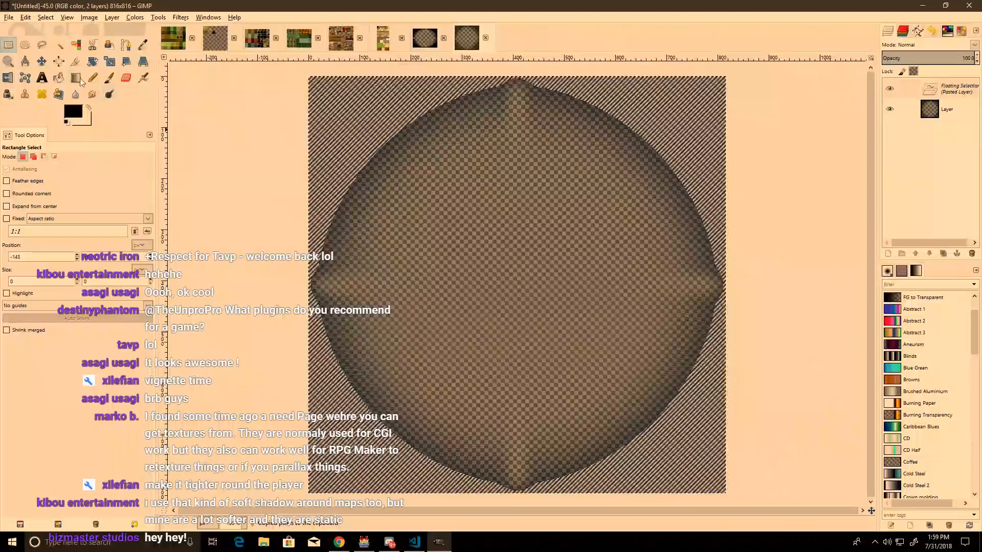
Step: Rotate the pasted striped copy by 90 degrees around the image centre
key(shift+r)
click(225, 99)
text(90)
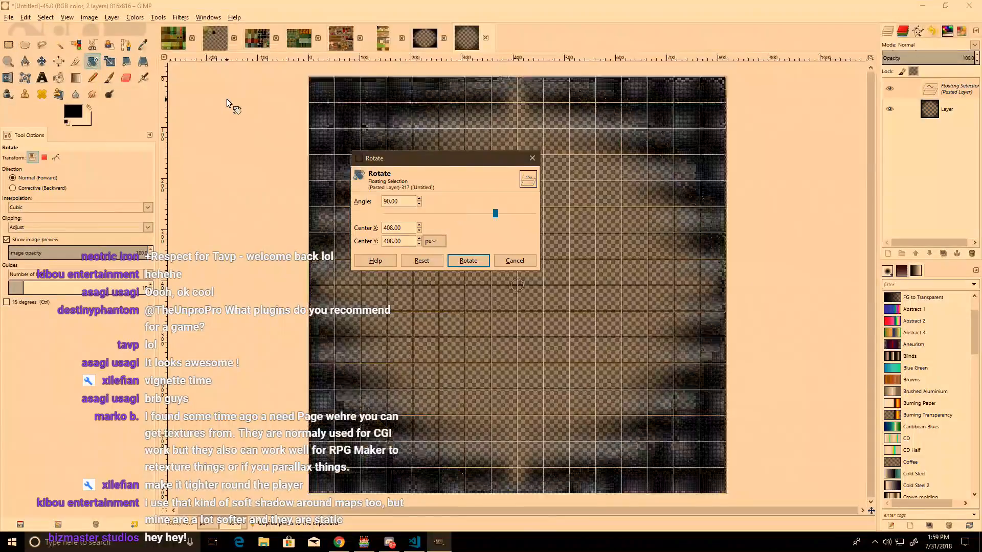
key(Return)
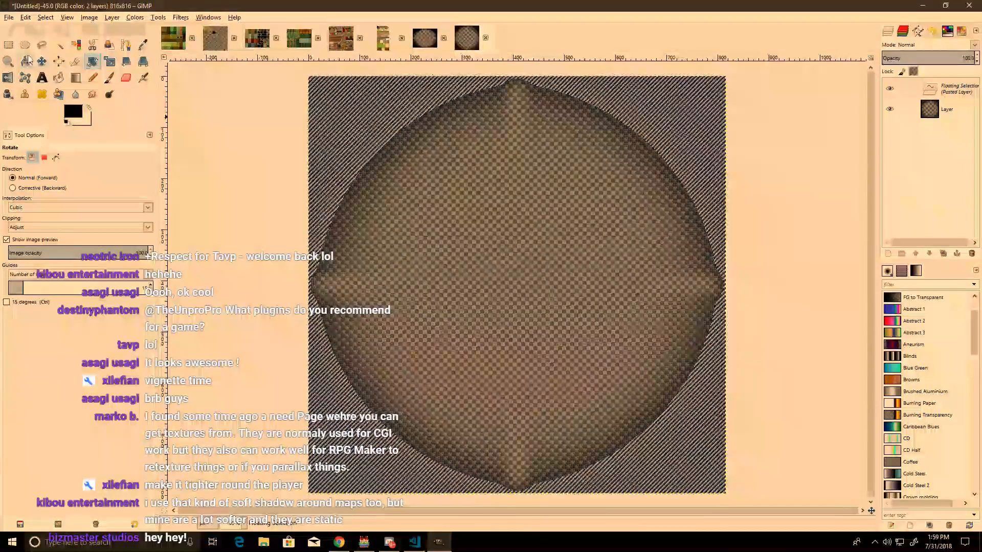
Step: Anchor the rotated striped copy onto the circular vignette layer and inspect the combined pattern up close
key(r)
click(256, 141)
ctrl+scroll(317, 111, up, 3)
ctrl+scroll(405, 208, down, 3)
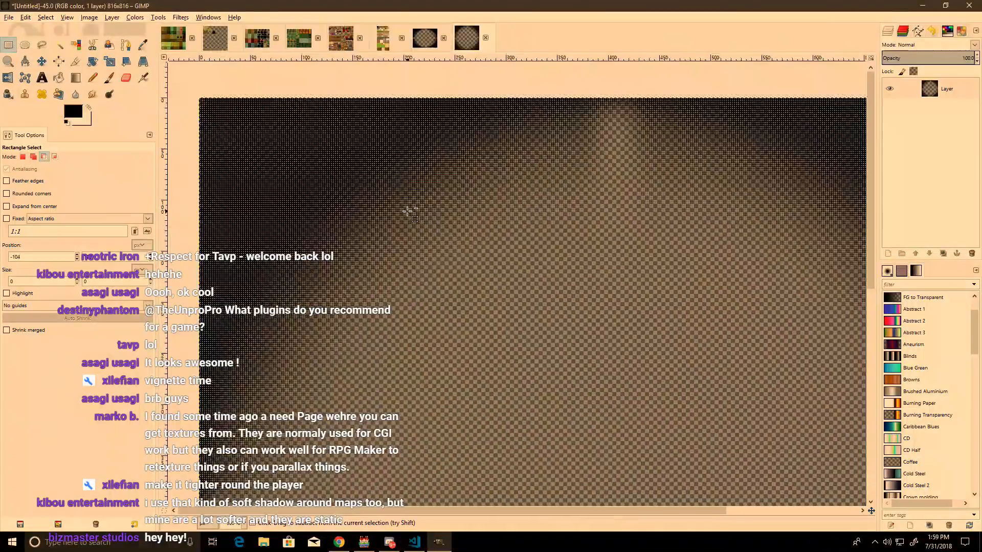
Step: Paste the crosshatched circular vignette repeatedly into the 816 × 624 thingy image, anchoring each copy onto its layer
click(413, 39)
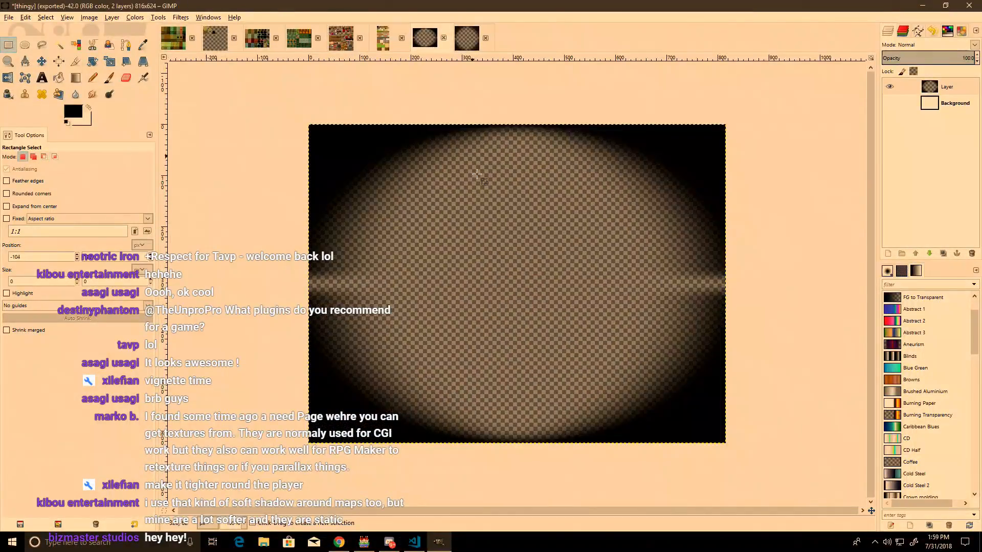
key(ctrl+v)
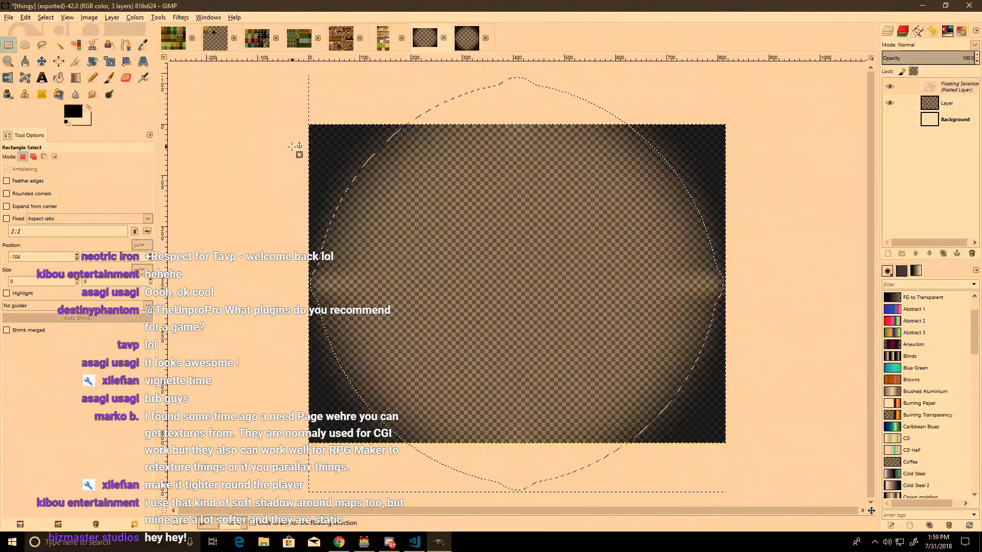
click(262, 164)
key(ctrl+v)
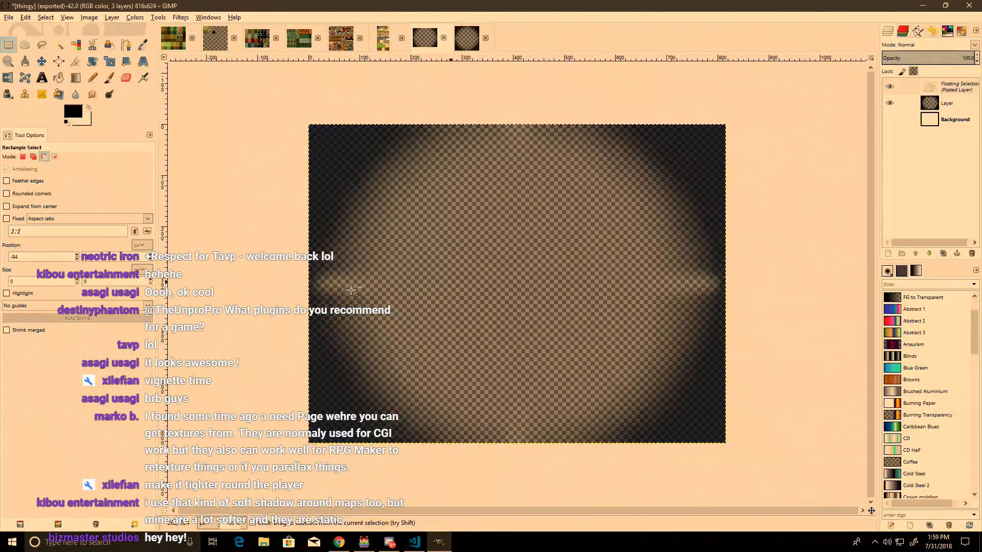
click(245, 289)
key(ctrl+v)
click(245, 289)
key(ctrl+v)
click(245, 288)
key(ctrl+v)
click(242, 272)
key(ctrl+v)
click(234, 227)
key(ctrl+v)
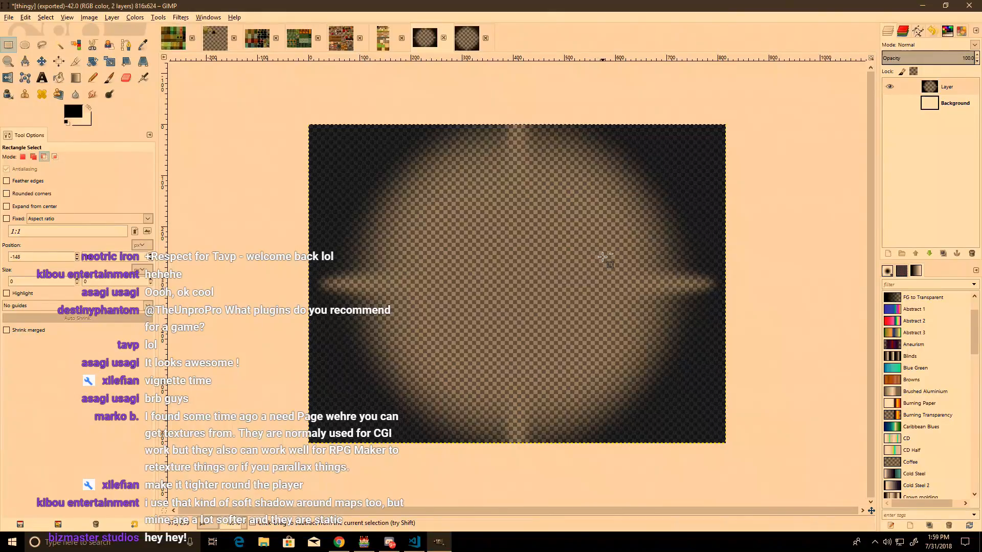
Step: Switch to RPG Maker MV and start a new game in a full-screen playtest
key(alt+Tab)
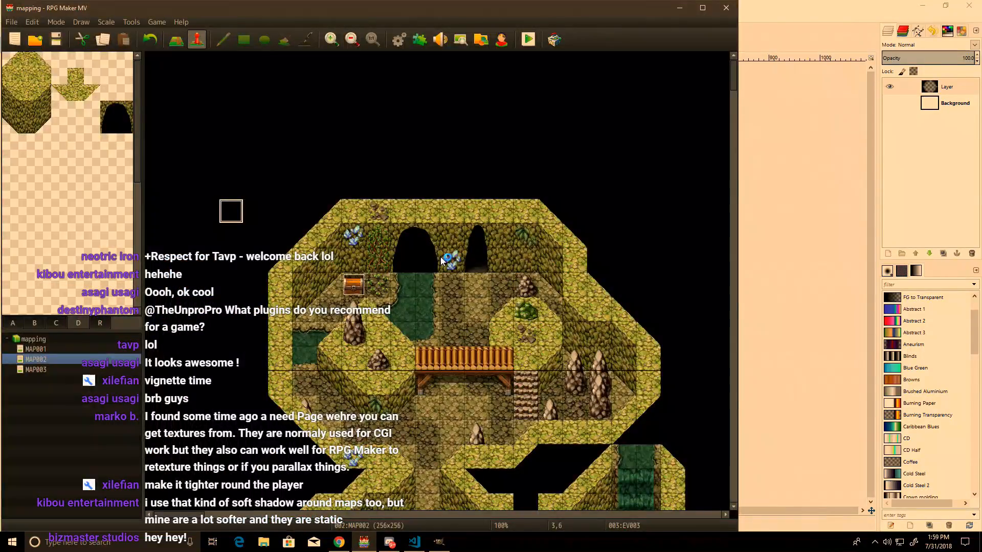
key(ctrl+r)
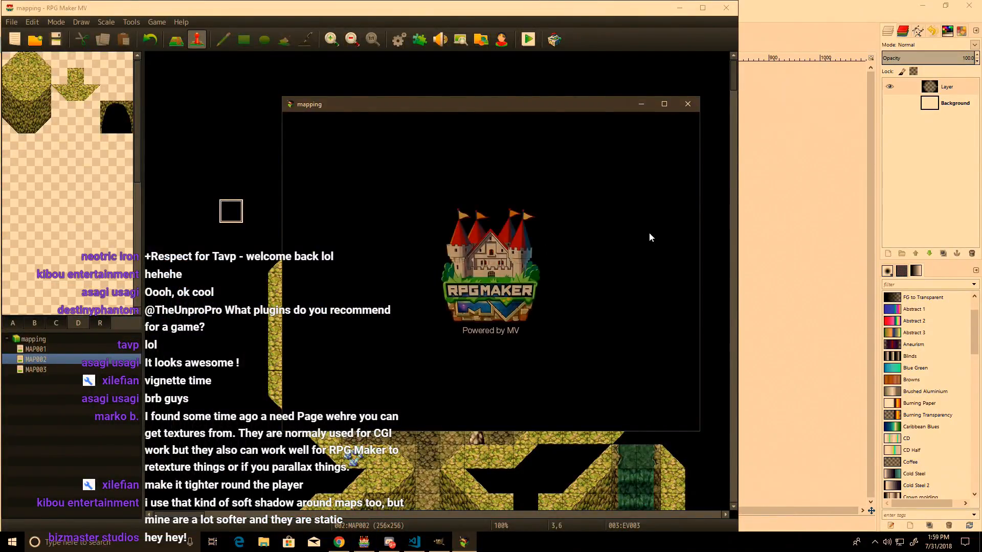
key(F4)
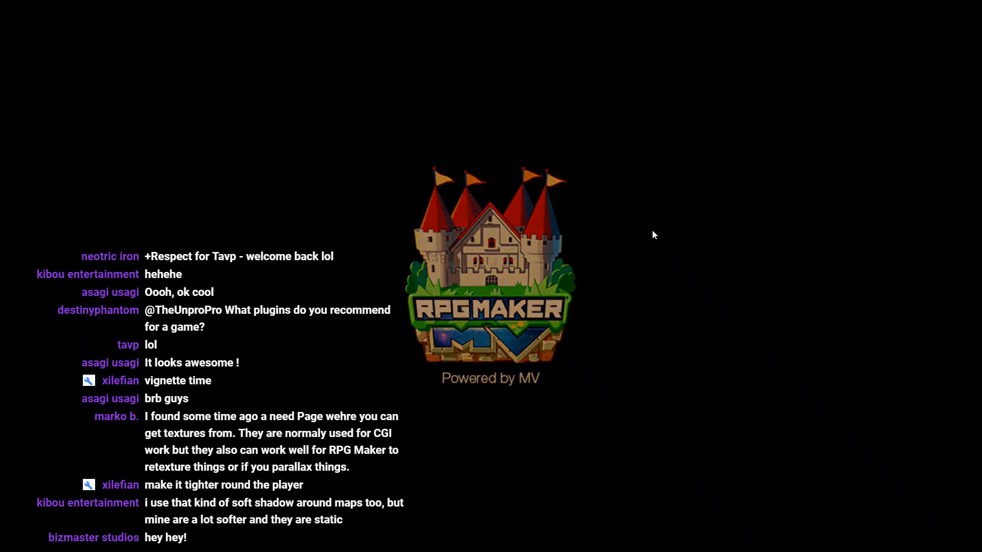
key(Return)
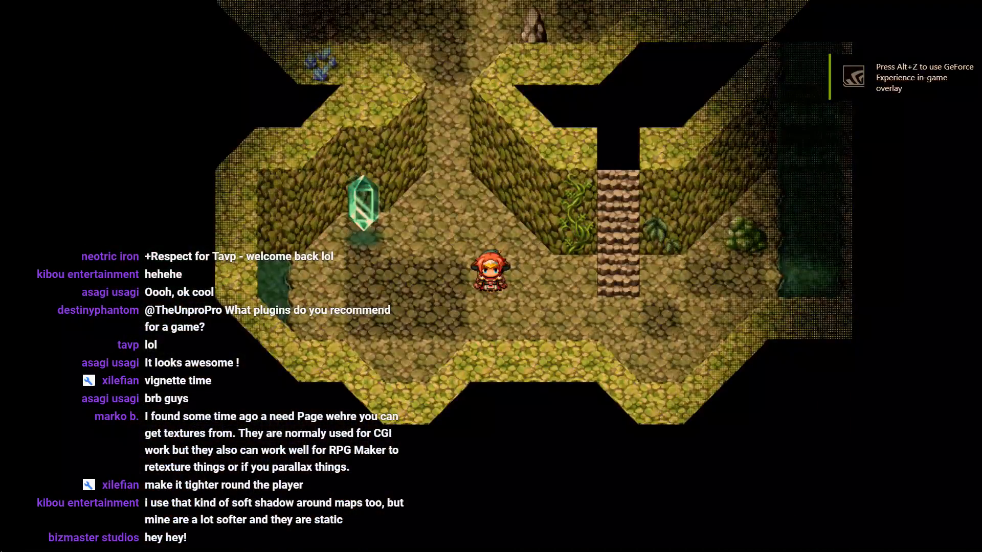
Step: Walk the party up to the wooden bridge to check the circular vignette in motion, and close the playtest
key(Left)
key(Up)
key(Up)
key(Up)
key(Right)
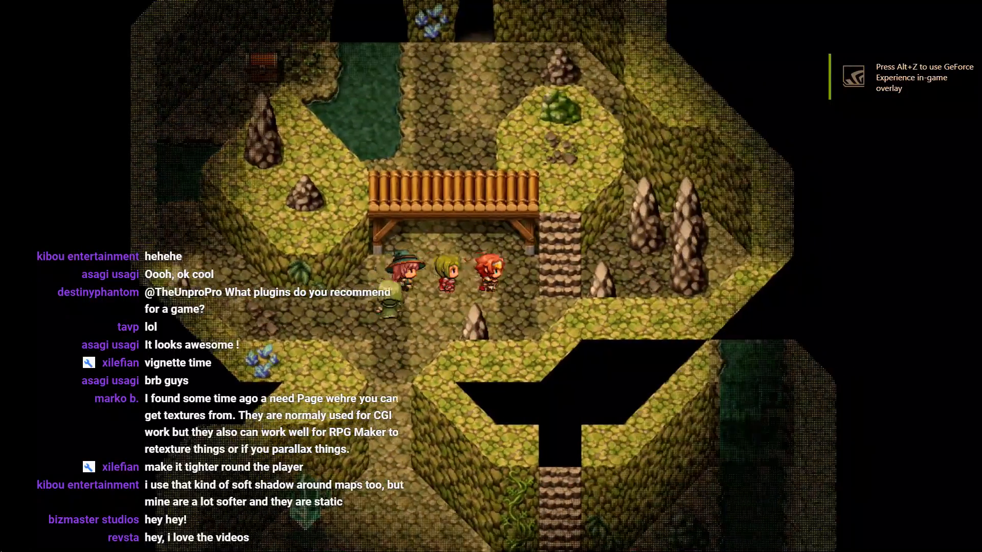
key(Left)
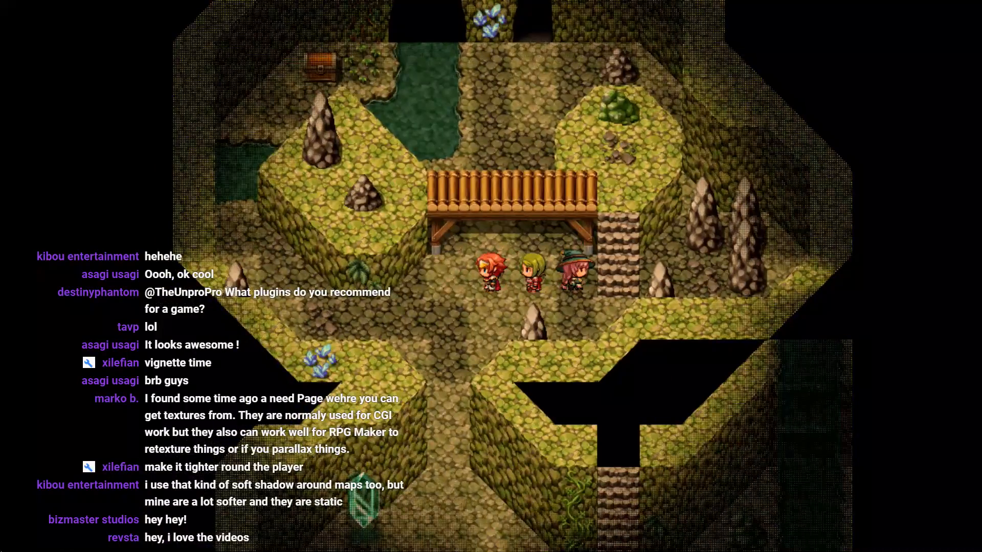
key(F4)
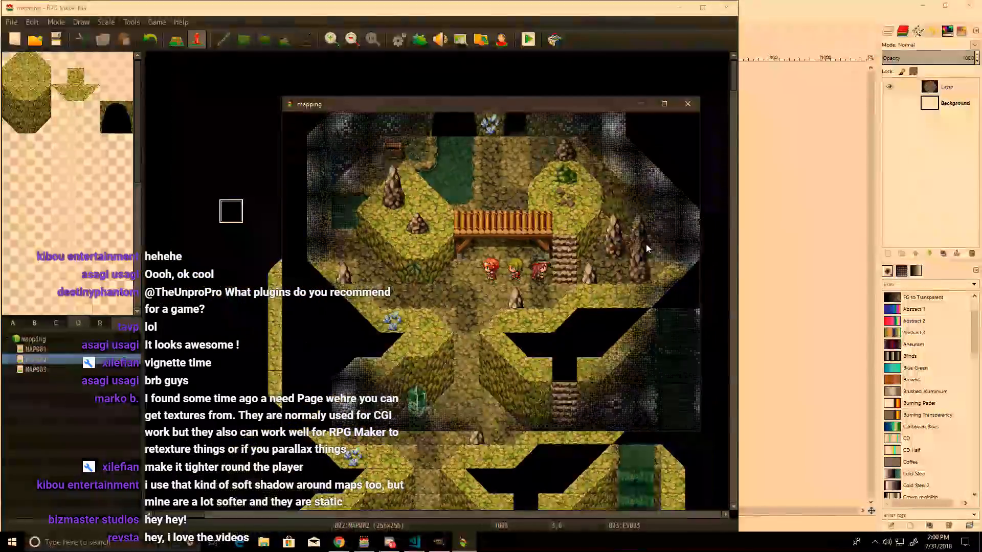
click(688, 106)
Step: Switch to GIMP, add a new layer above Background, and make a 360 × 360 px elliptical selection on it
key(alt+Tab)
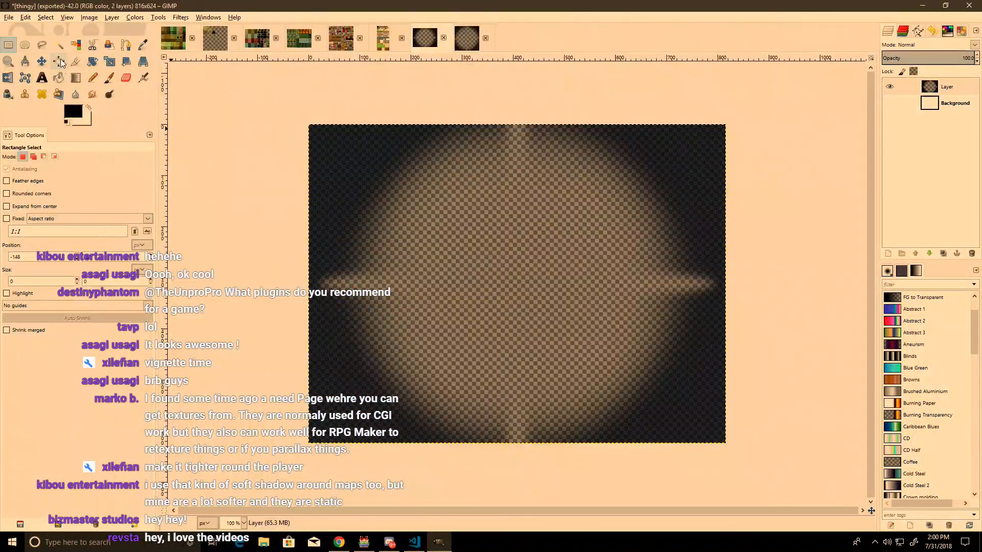
click(894, 108)
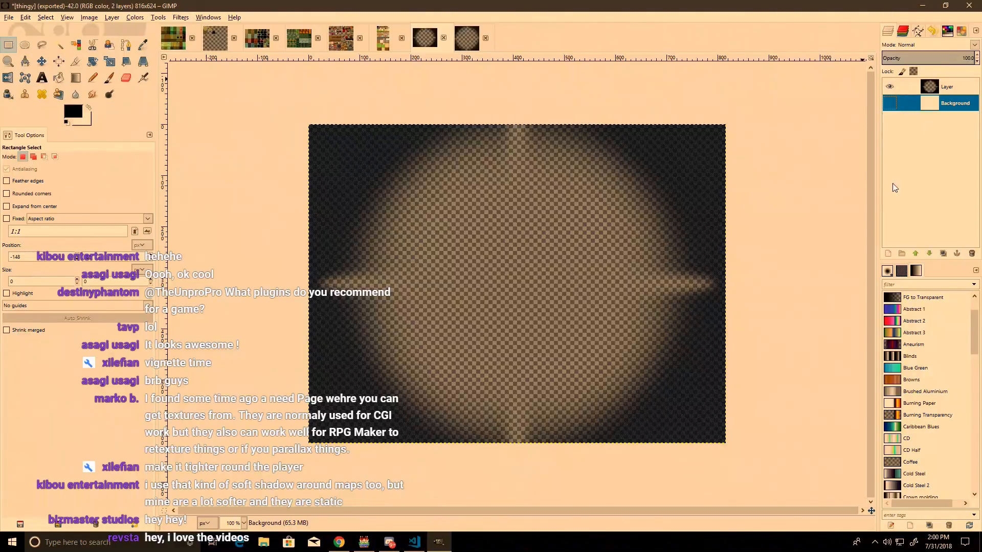
click(888, 256)
key(e)
drag(508, 305, 417, 213)
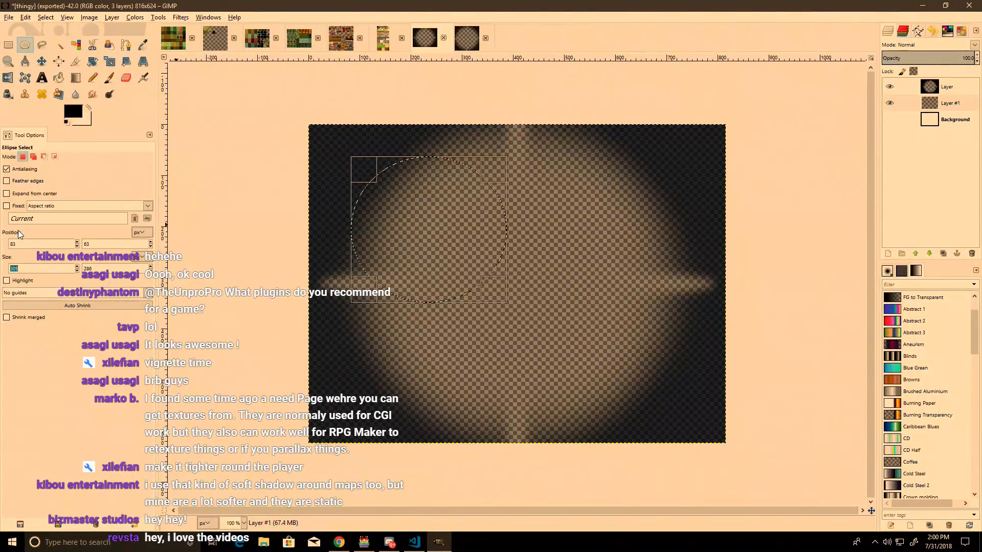
text(360)
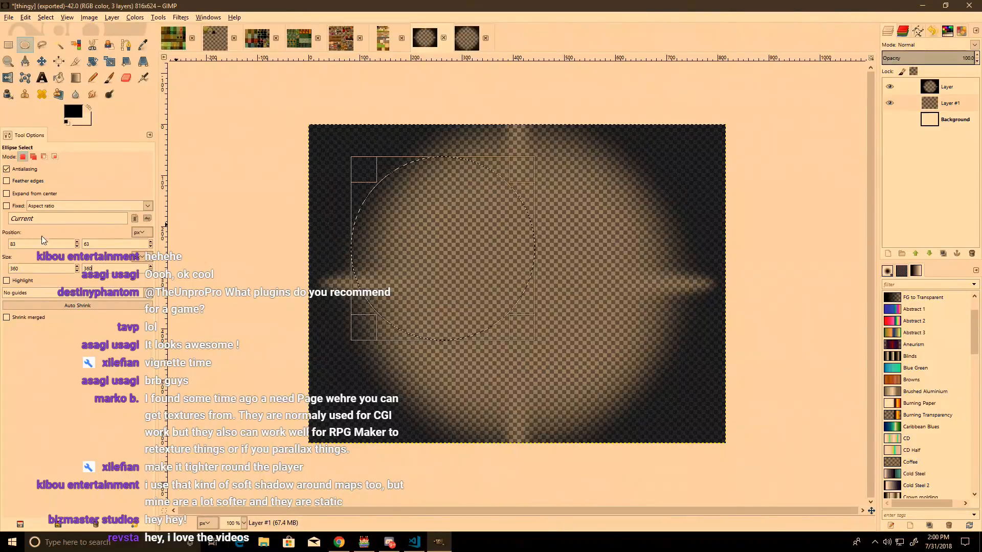
Step: Fill the circular selection with the black foreground colour and replace that fill with the white background colour
click(59, 77)
click(438, 257)
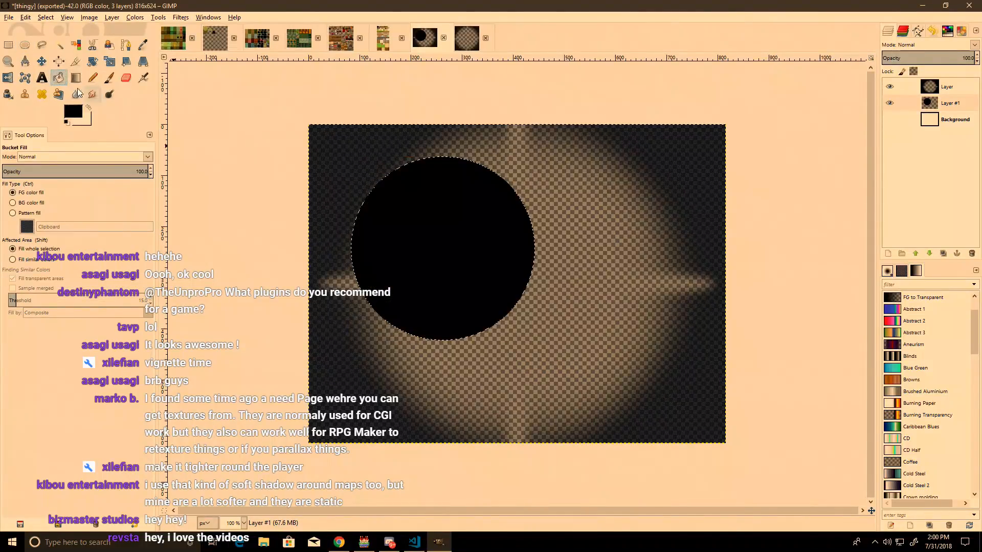
key(ctrl+period)
Step: Cut the white circle and paste it back on its layer so that it is centred on the canvas
click(8, 45)
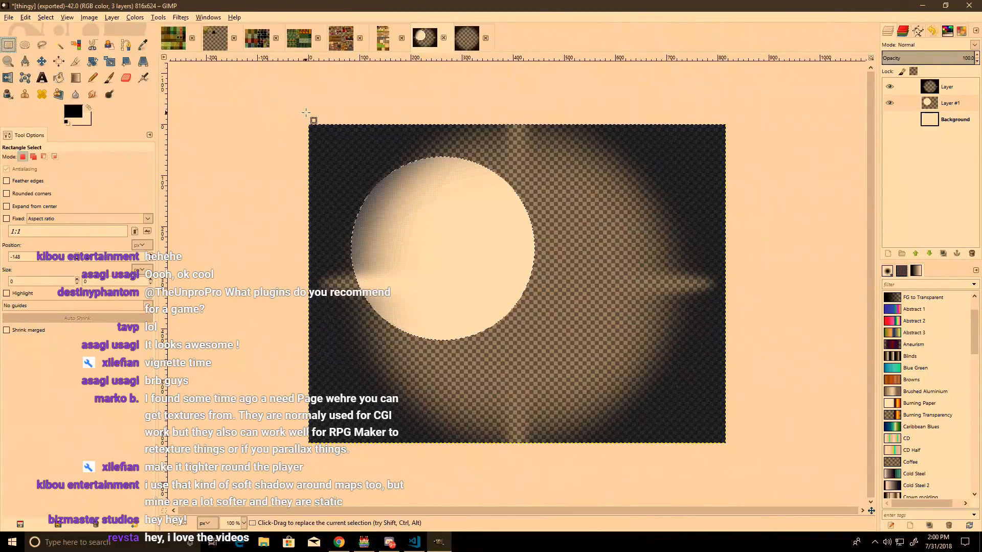
click(484, 195)
ctrl+scroll(390, 184, up, 5)
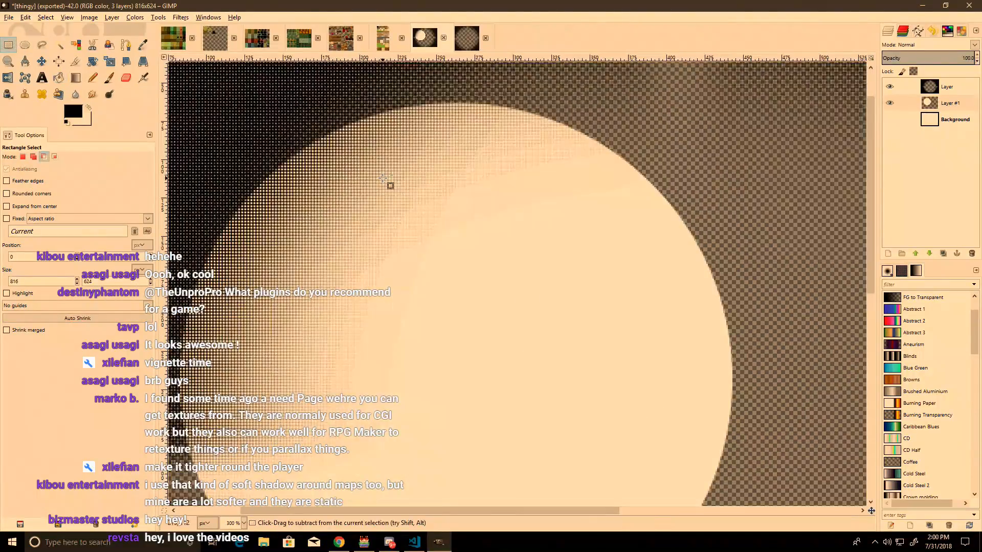
ctrl+scroll(433, 215, down, 3)
ctrl+scroll(433, 217, down, 2)
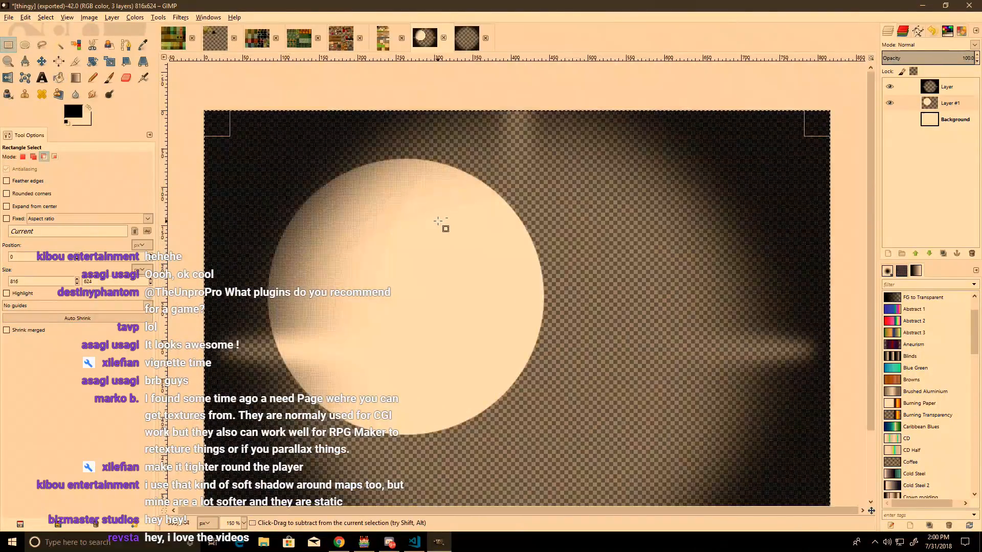
key(ctrl+x)
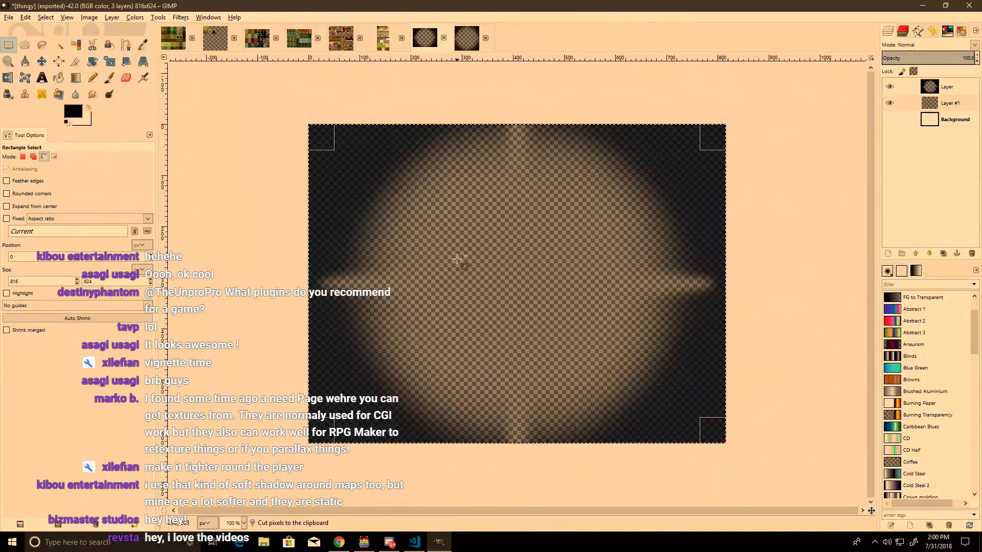
key(ctrl+v)
drag(404, 217, 602, 234)
click(615, 227)
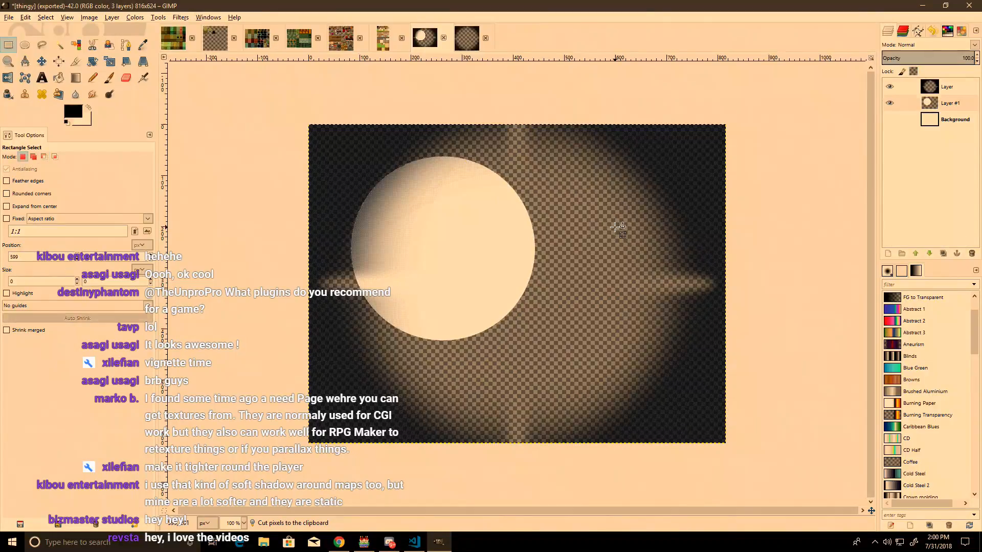
key(ctrl+z)
key(ctrl+z)
key(ctrl+z)
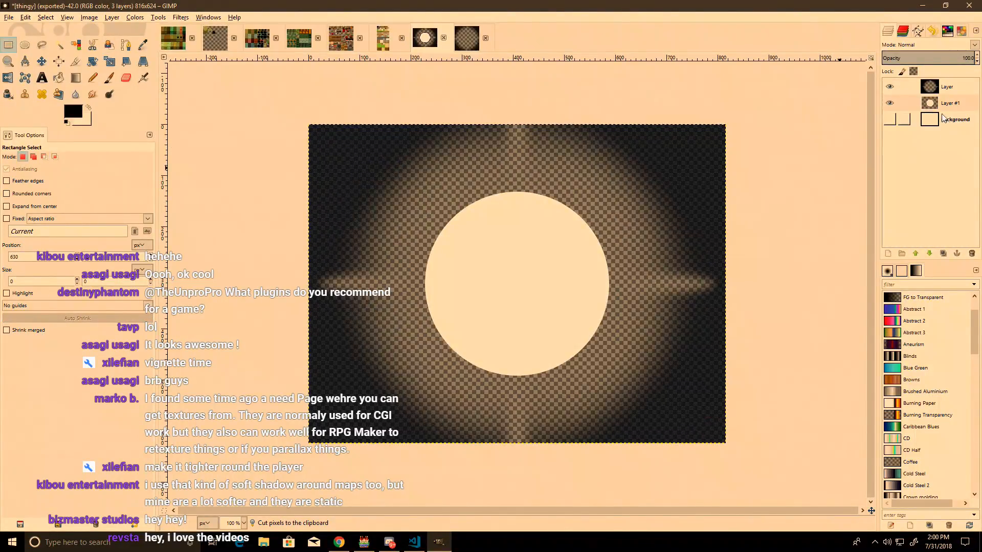
Step: Load the white circle's outline as a selection from Layer #1, hide that layer, and add a new layer above it
right_click(940, 107)
click(871, 357)
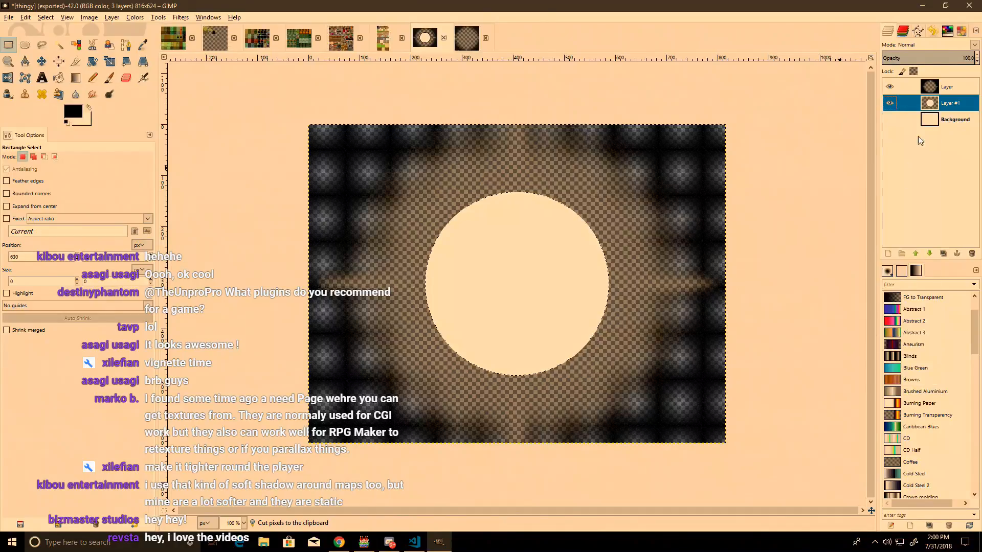
click(890, 105)
click(888, 254)
click(897, 337)
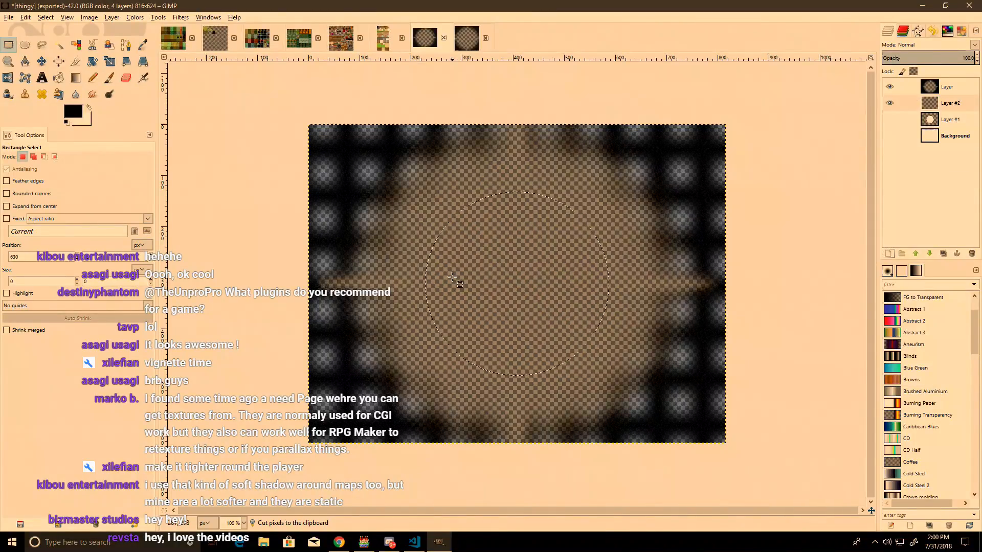
Step: Feather the inverted circular selection and fill it with black on the new layer
click(59, 77)
right_click(446, 267)
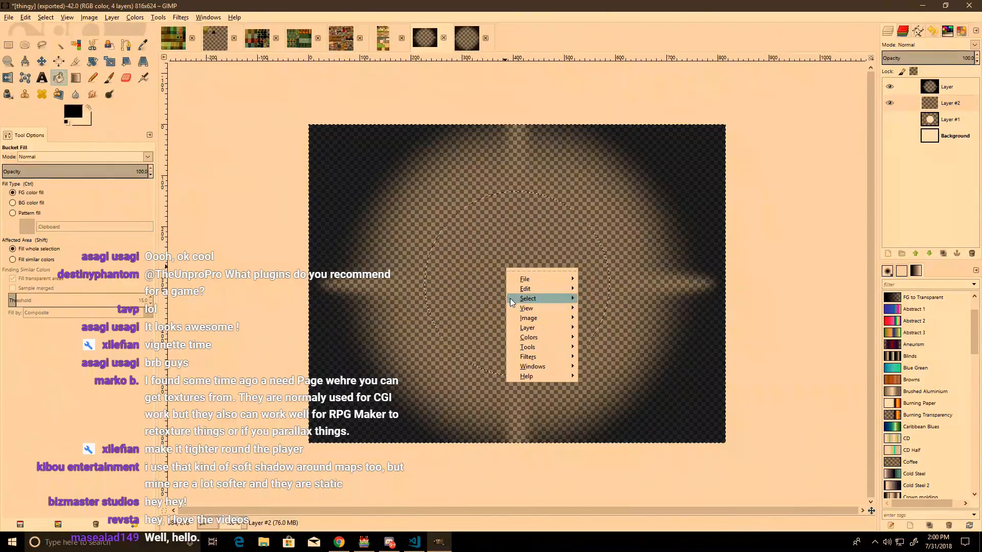
mouse_move(509, 297)
click(600, 378)
text(100)
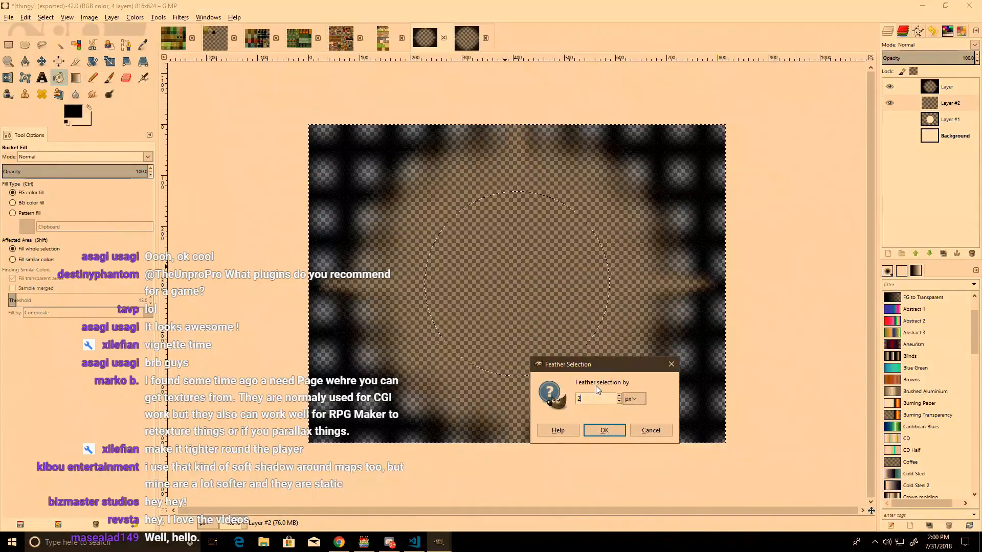
key(Return)
click(586, 392)
Step: Clear the selection, lower the black layer's opacity to about 58.6, and re-export the image to thingy.png
key(r)
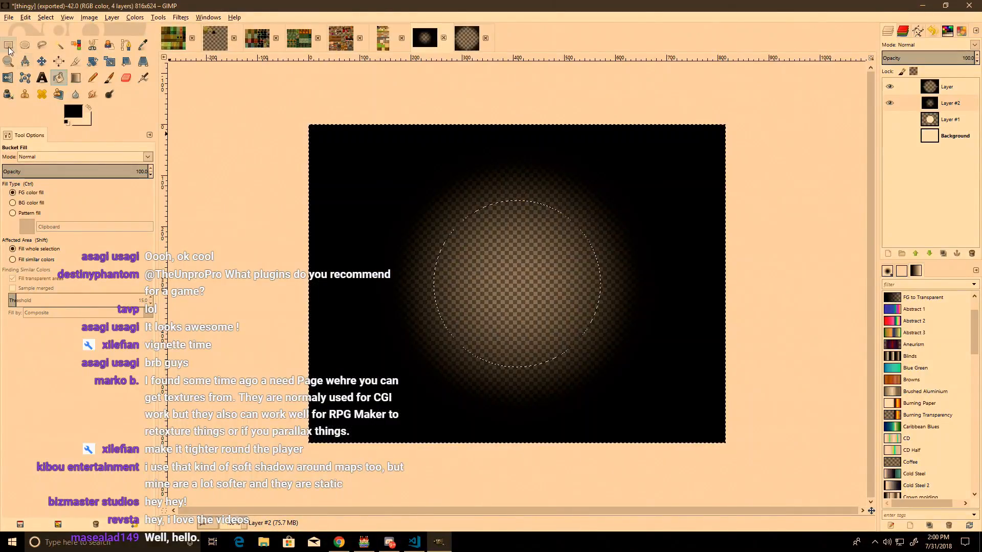
key(shift+ctrl+a)
mouse_move(943, 60)
mouse_down()
mouse_move(906, 57)
mouse_move(934, 56)
mouse_up()
key(ctrl+e)
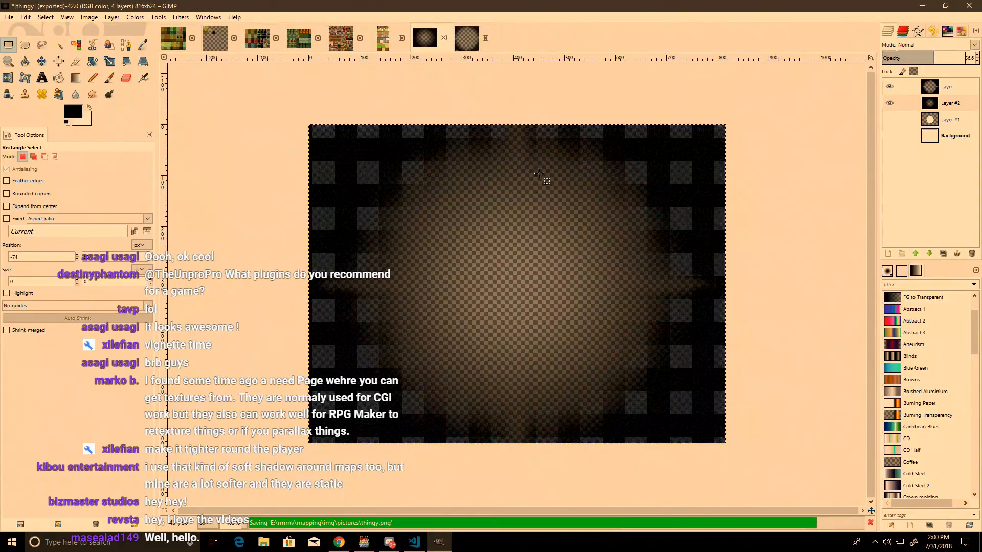
Step: Return to RPG Maker MV and begin a new full-screen playtest game with the updated vignette
key(alt+Tab)
key(ctrl+r)
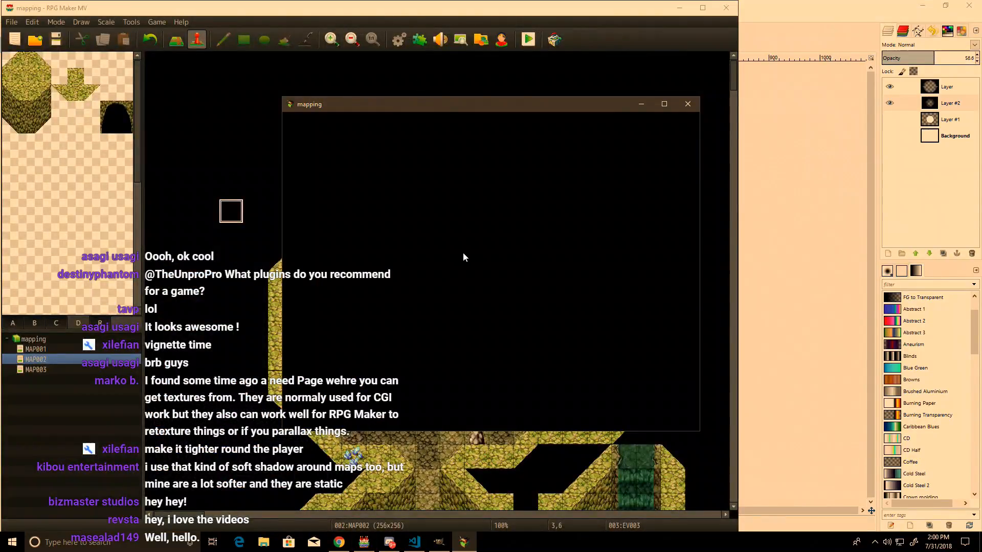
key(F4)
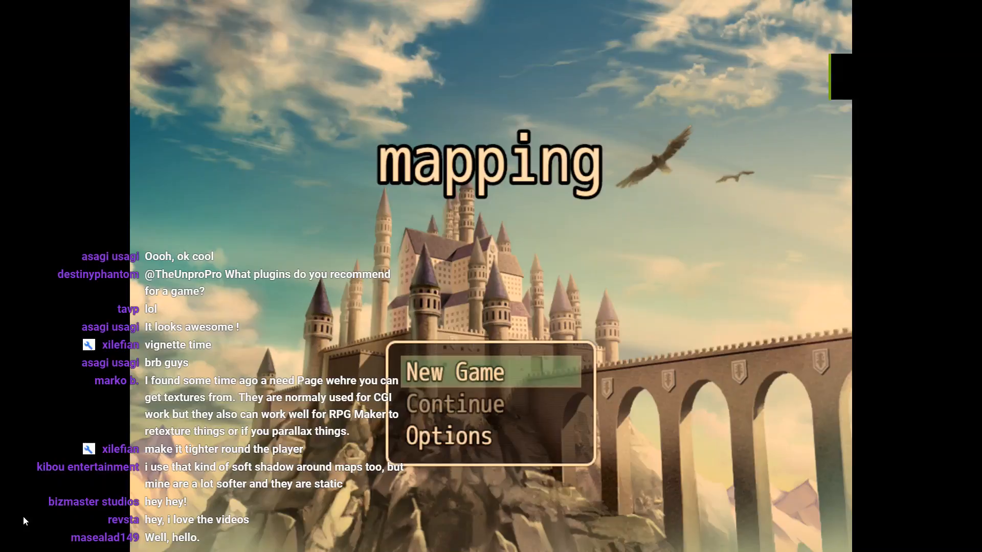
key(Return)
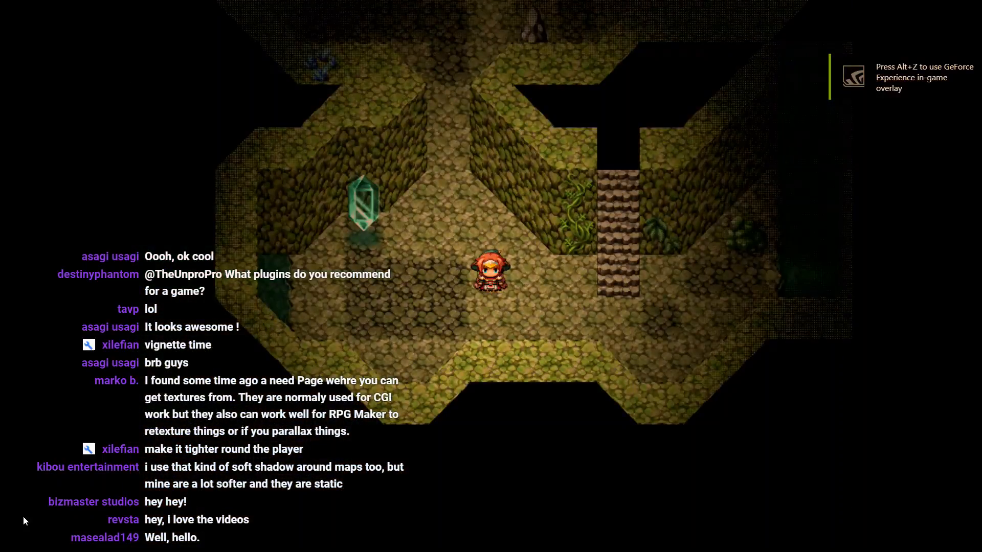
Step: Walk the party up to the treasure chest, interact with it, and head back down past the crystal to check the darker vignette
key(Up)
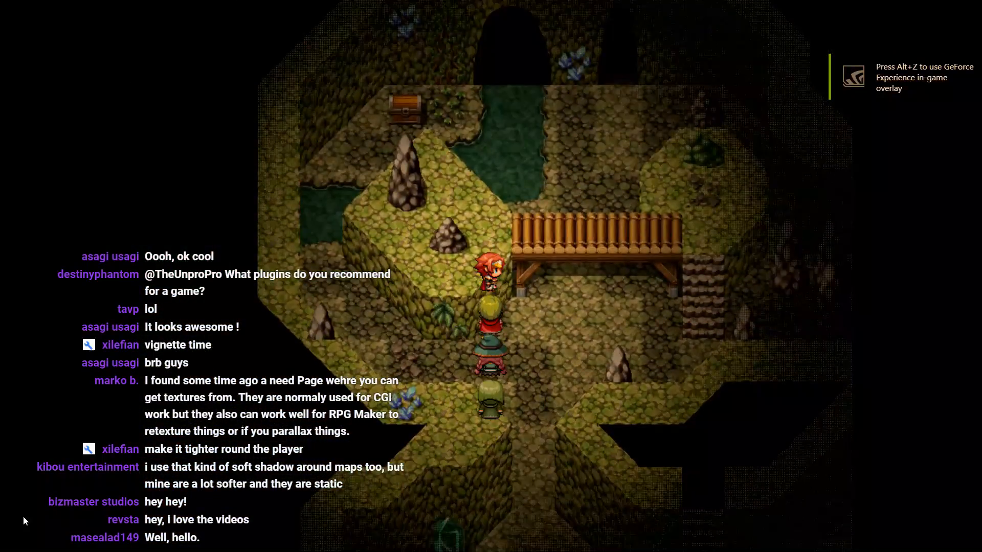
key(Up)
key(Left)
key(Up)
key(Up)
key(Down)
key(Left)
key(Up)
key(Right)
key(Return)
key(Return)
key(Down)
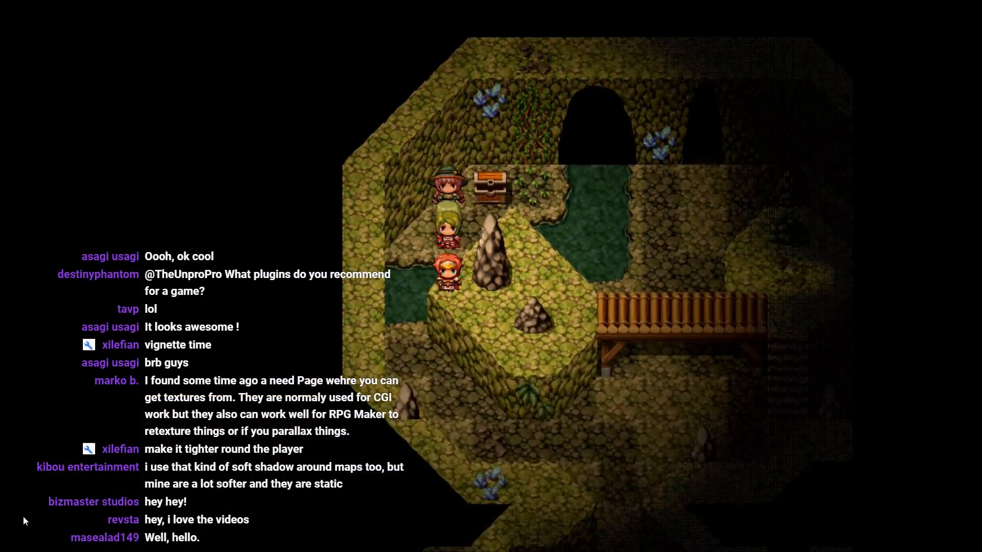
key(Down)
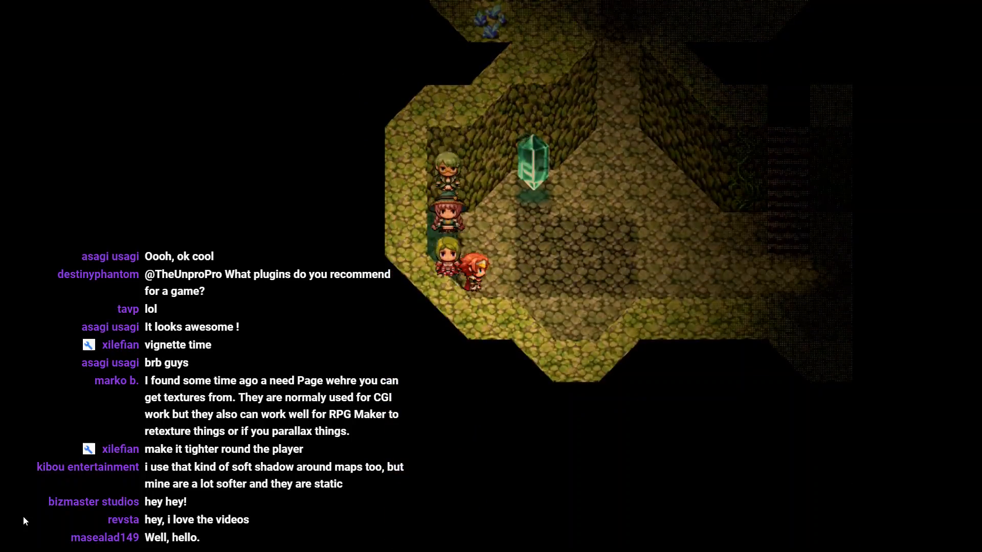
Step: Walk the party east past the stone stairs and alternate between full-screen and windowed display to compare the vignette
key(Right)
key(Right)
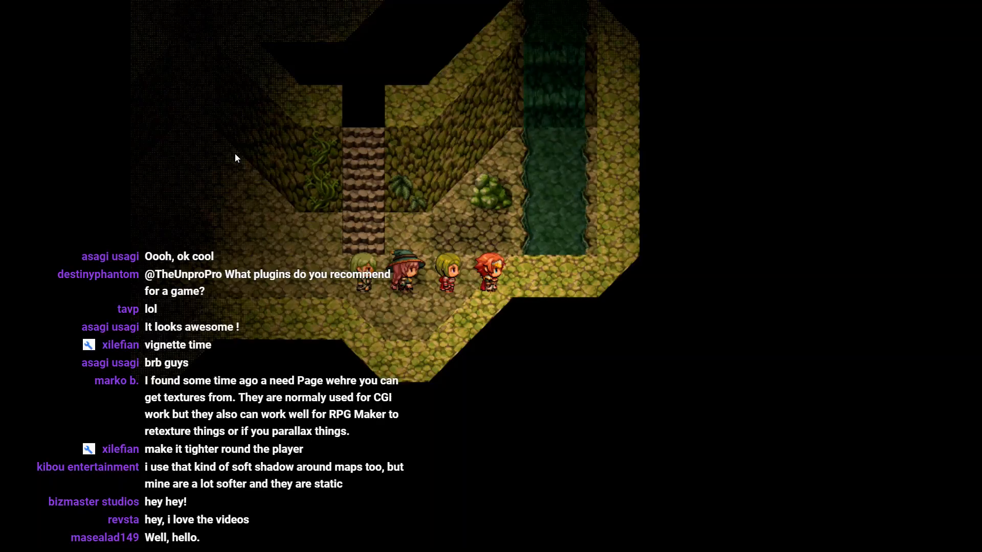
key(F4)
key(F4)
key(F4)
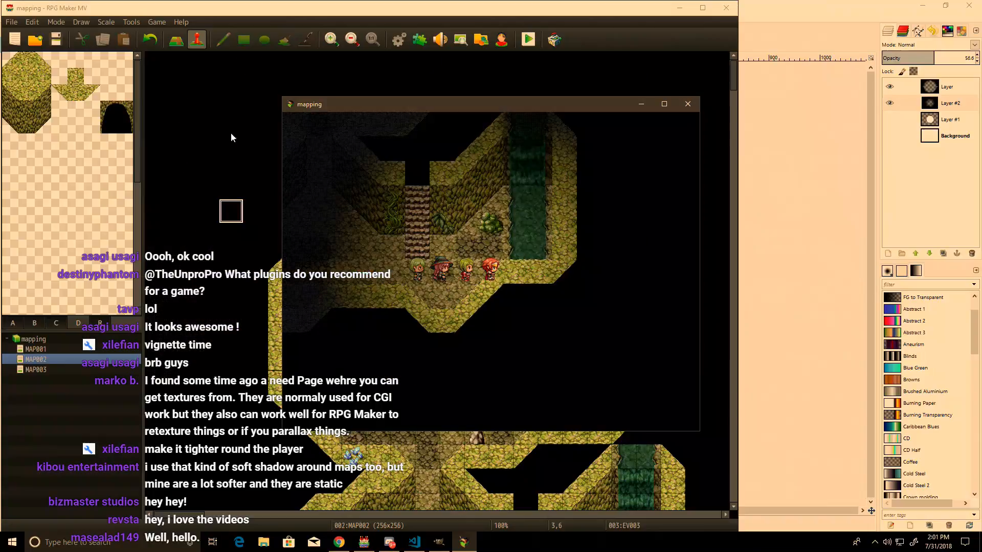
key(F4)
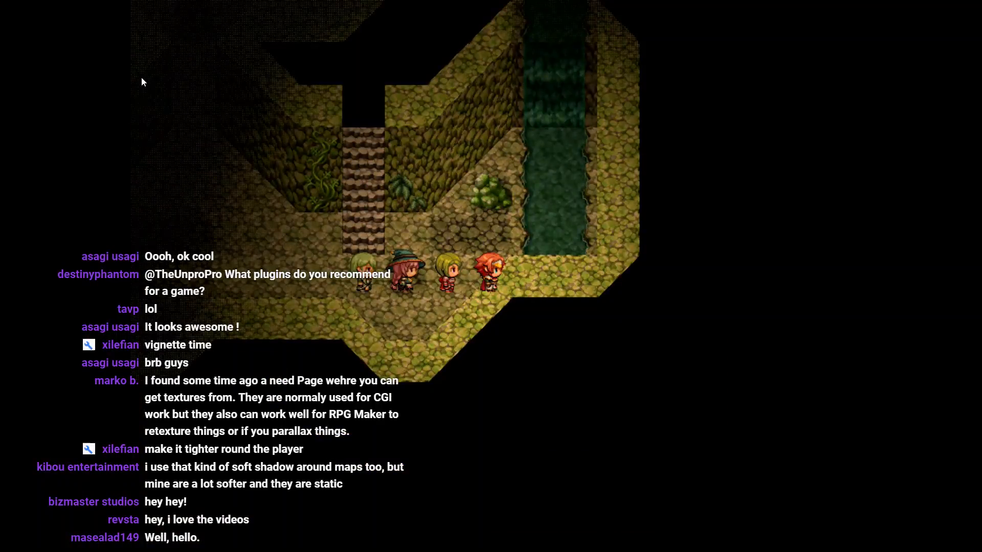
key(F4)
Step: Move the party back west beside the vine-covered wall and recheck the vignette in windowed and full-screen display
key(Left)
key(Left)
key(Left)
key(Left)
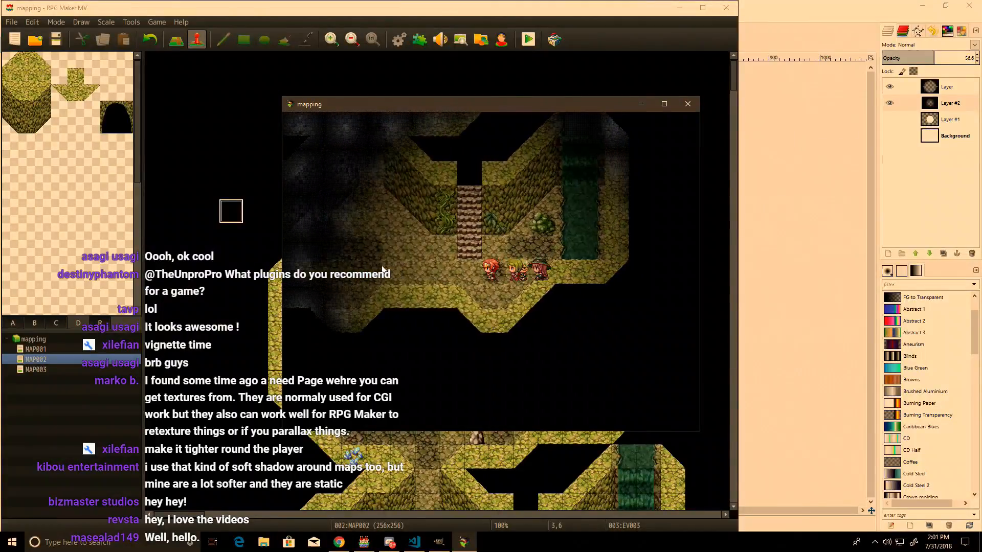
key(Up)
key(F4)
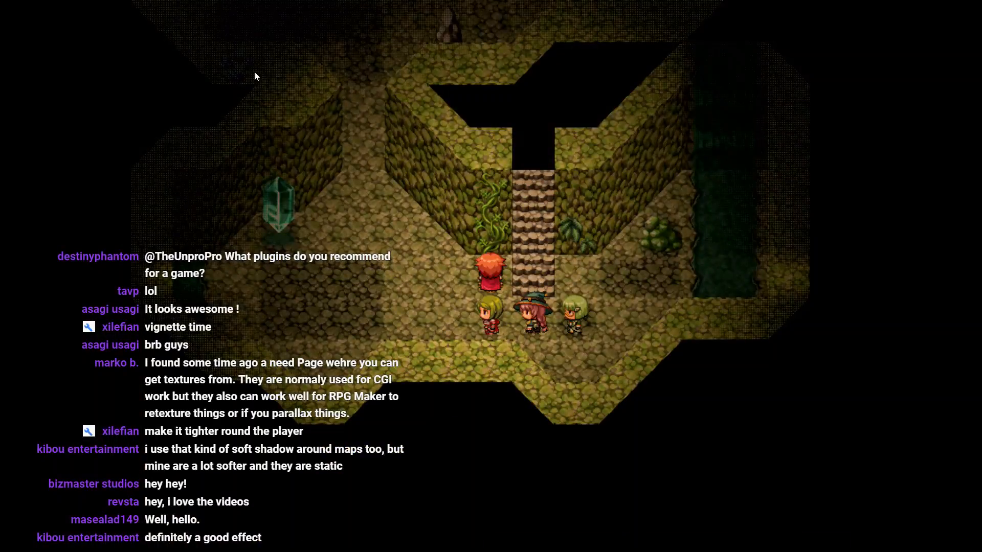
key(F4)
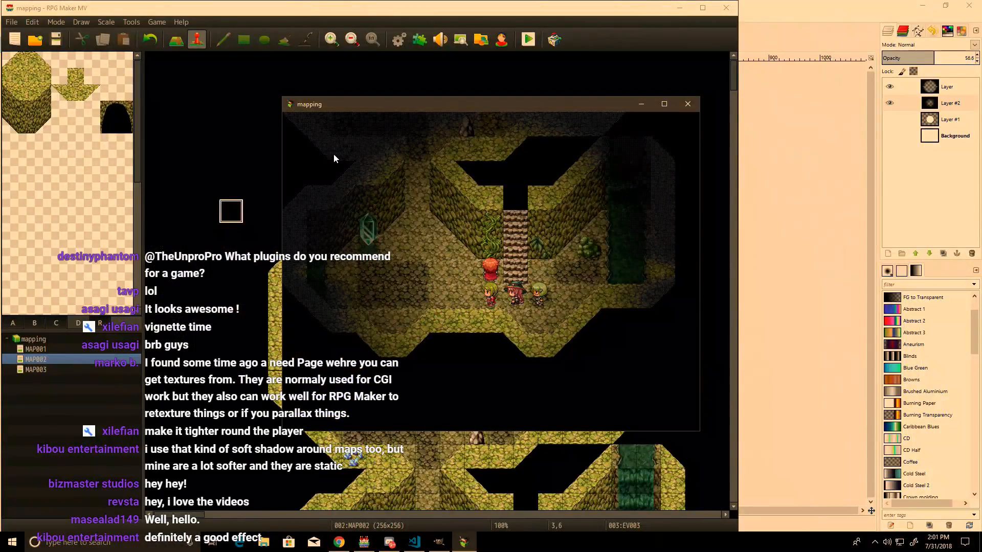
key(F4)
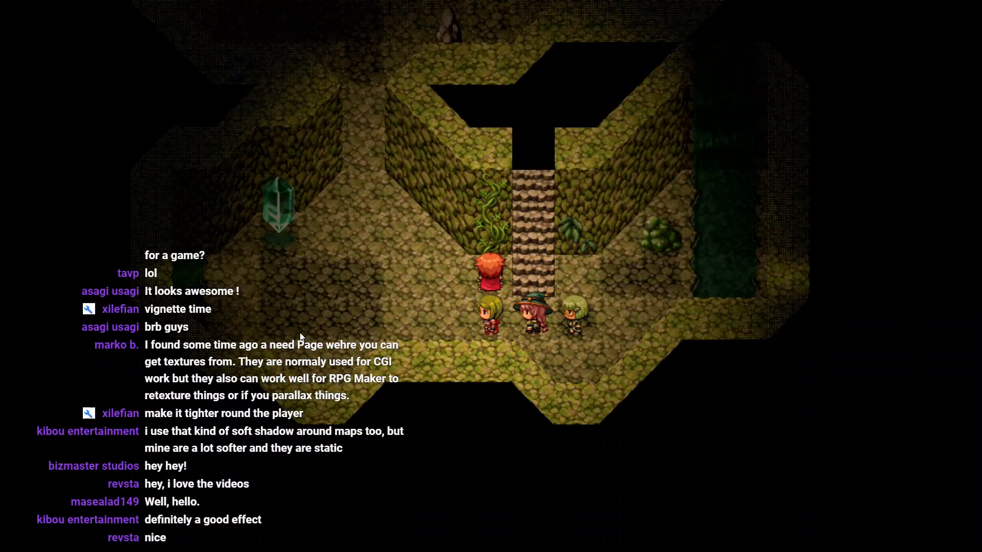
key(F4)
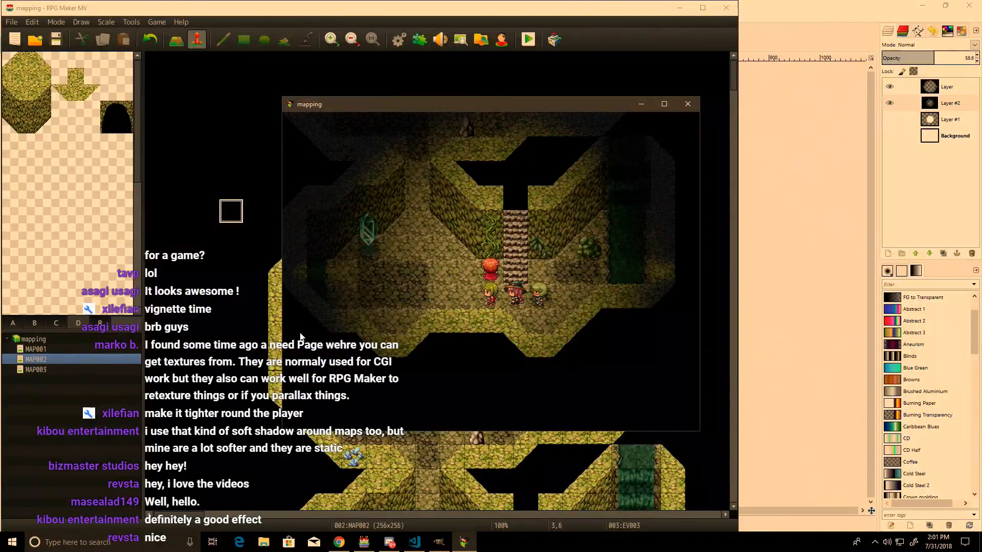
key(F4)
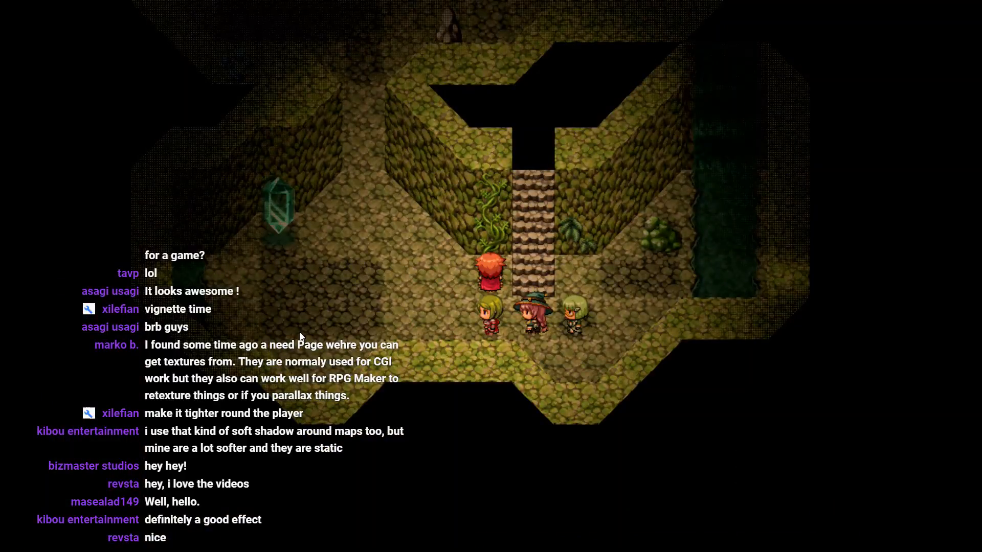
Step: Walk the party north through the narrow passage and pace west and east below the wooden bridge to inspect the vignette
key(Left)
key(Up)
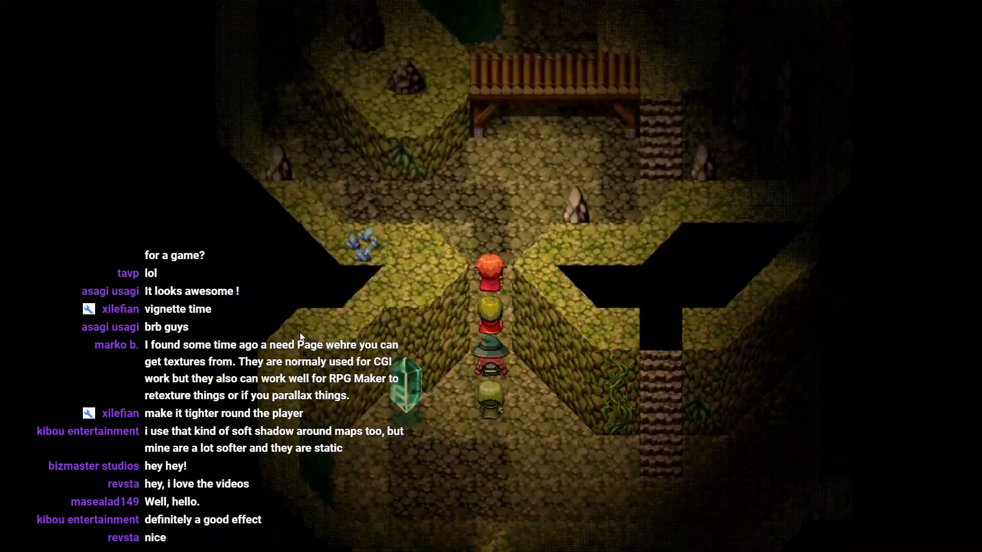
key(Up)
key(Right)
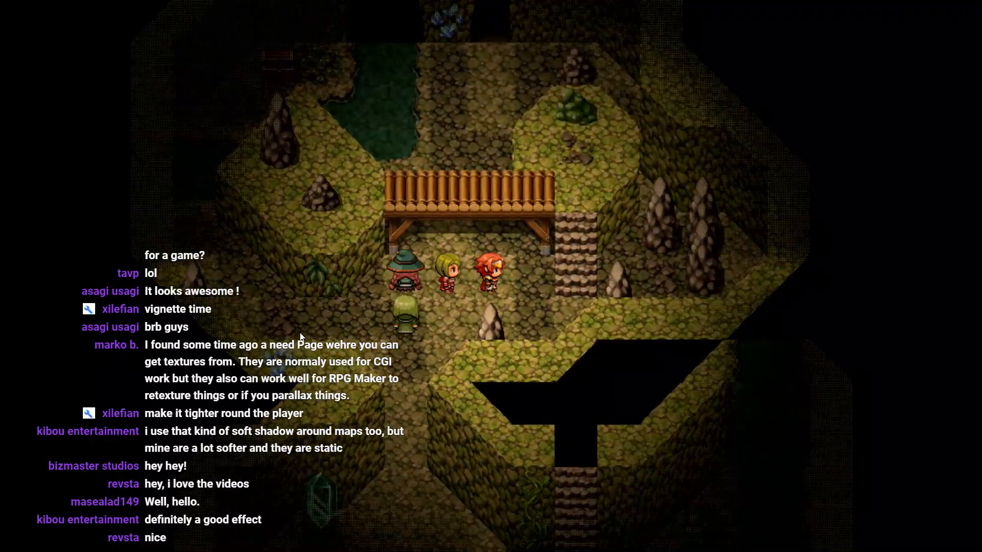
key(Left)
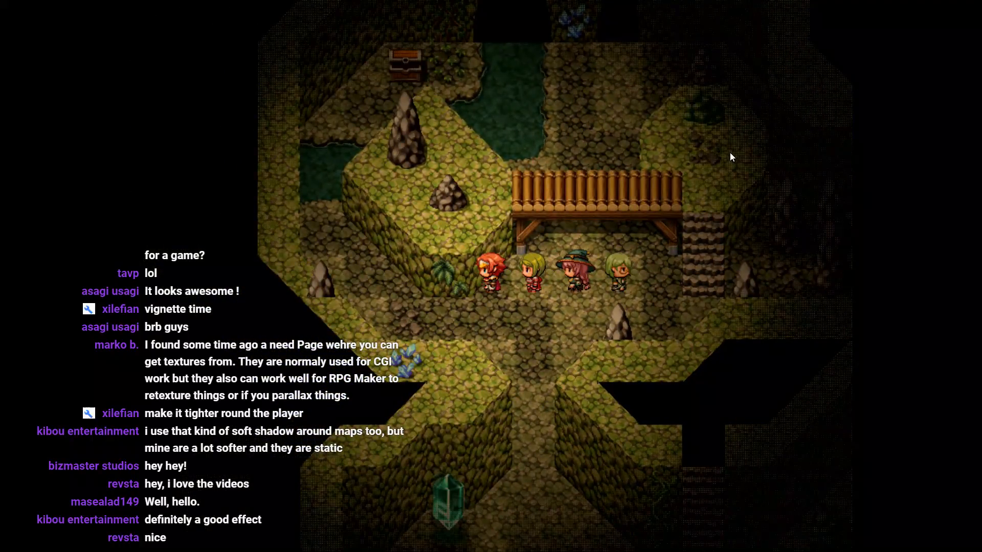
key(Right)
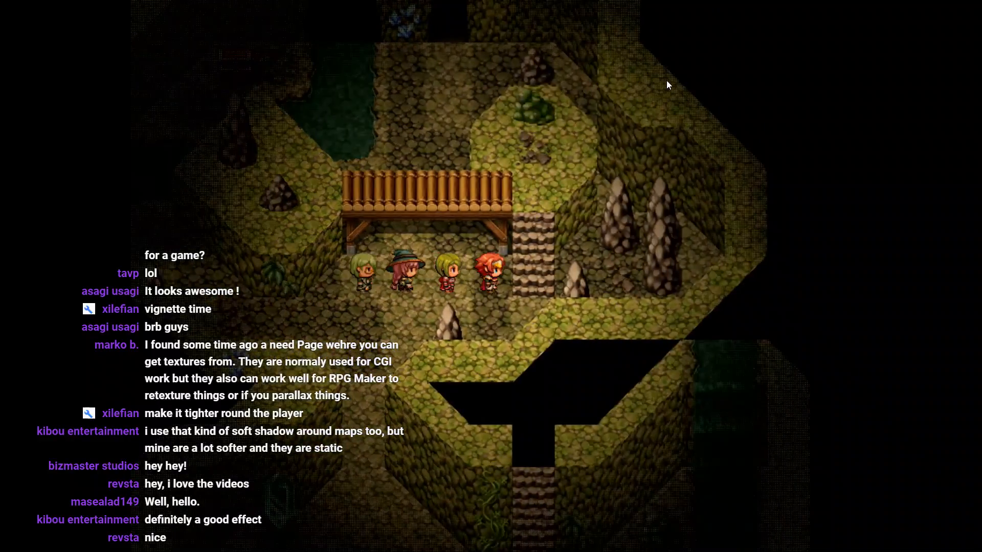
Step: Take the party down into the narrow passage near the crystal and back up to the wooden bridge
key(Left)
key(Down)
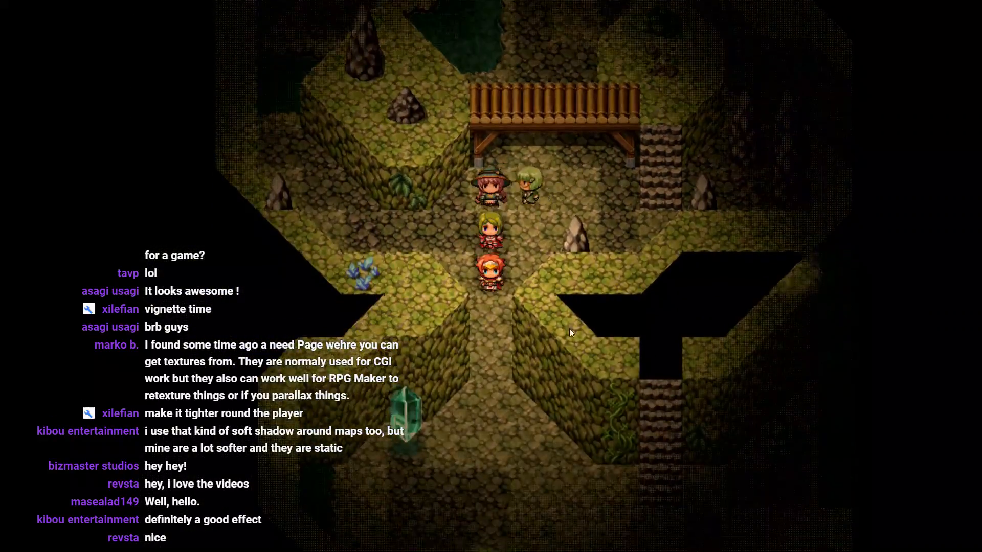
key(Up)
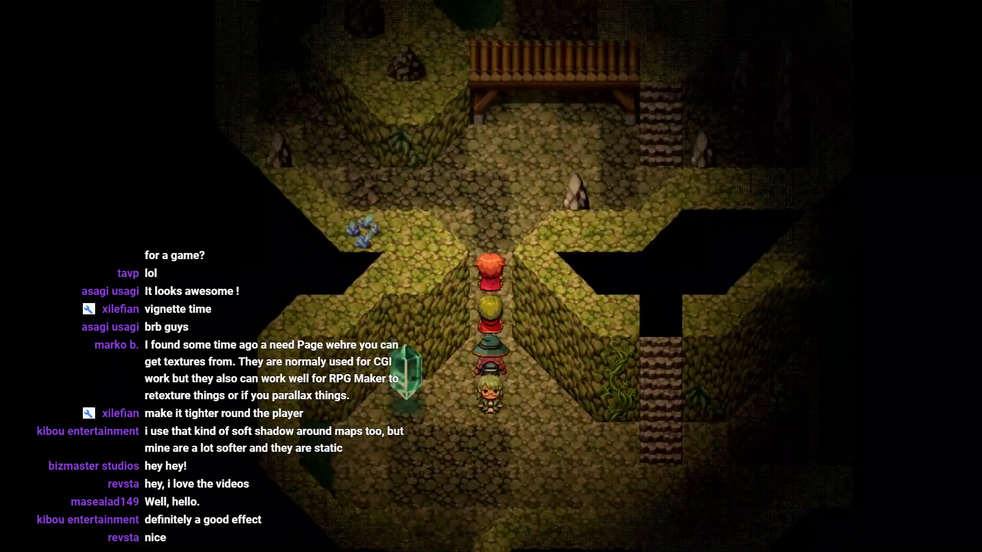
key(Down)
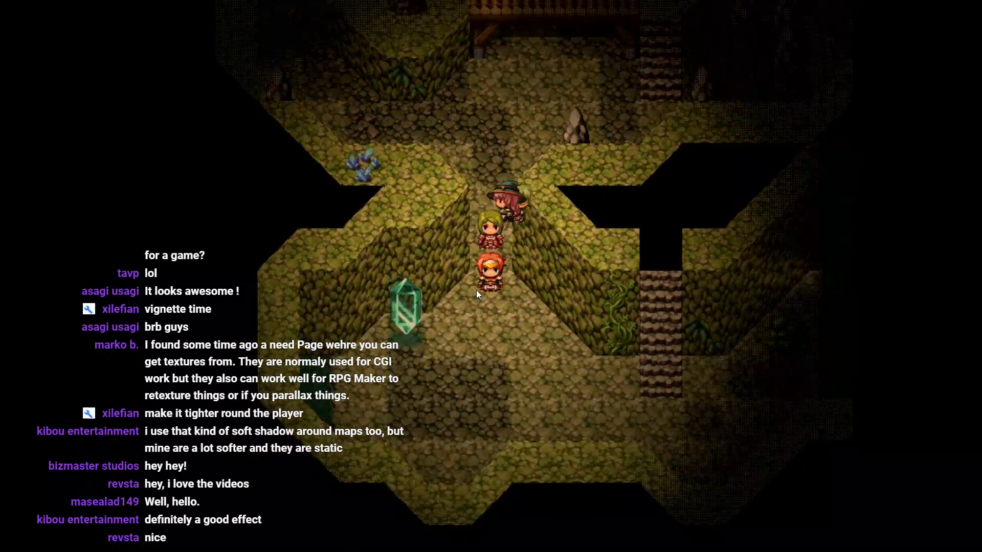
key(Up)
key(Up)
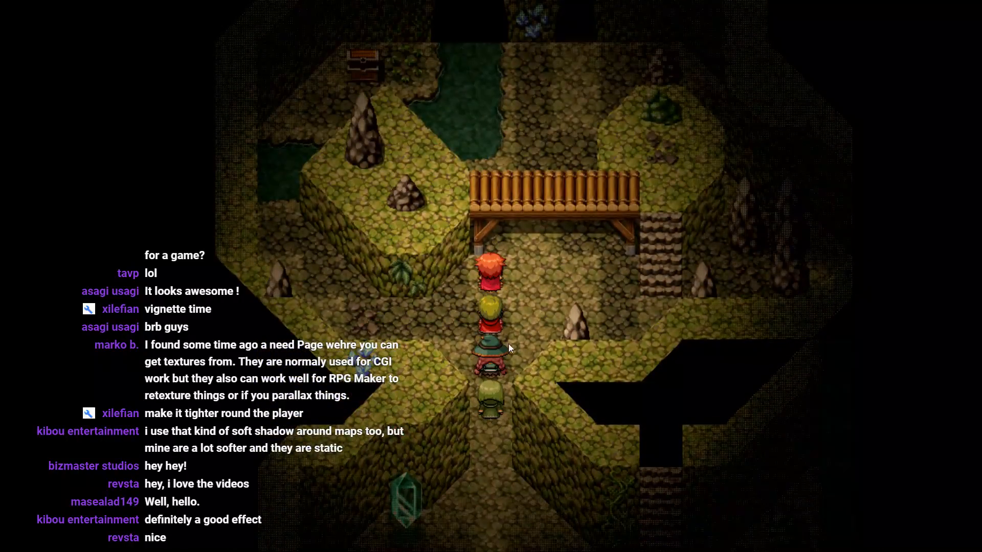
Step: Lead the party from the bridge down to the crystal chamber and circle its floor to examine the vignette edges
key(Right)
key(Left)
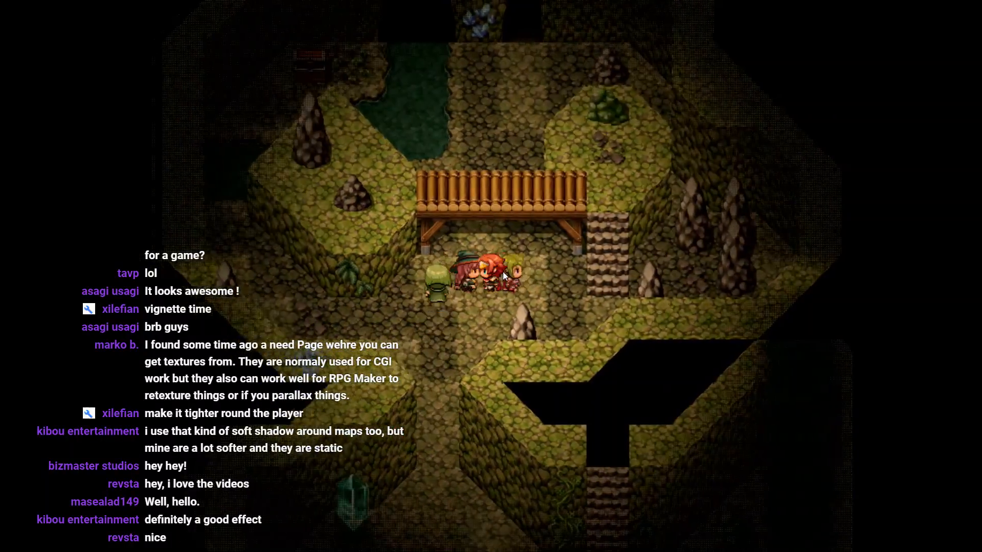
key(Down)
key(Down)
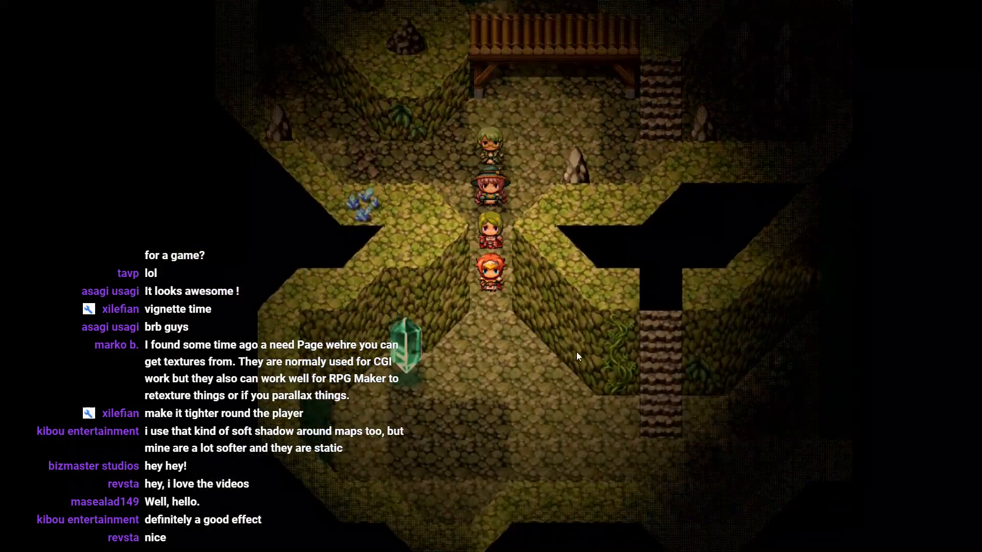
key(Right)
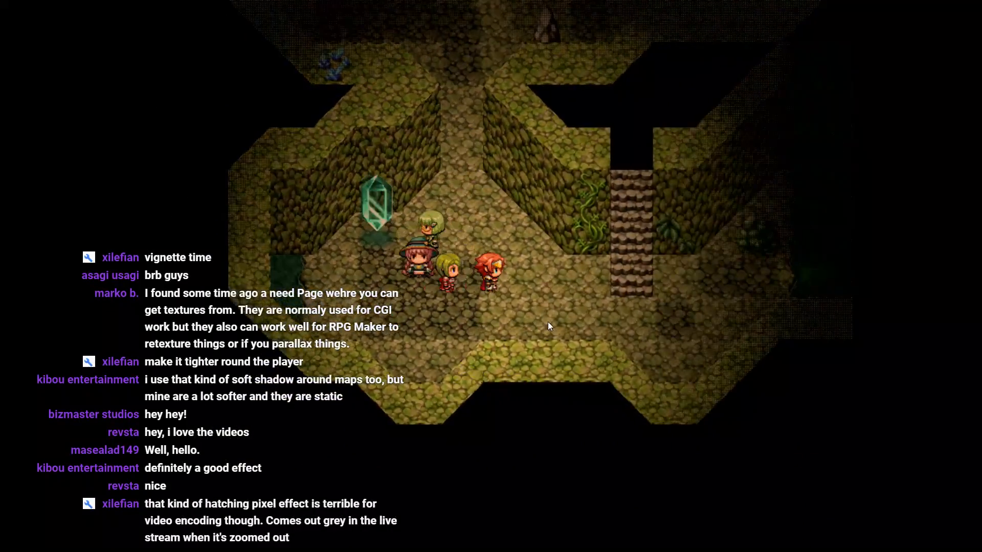
key(Down)
key(Right)
key(Left)
key(Up)
key(Up)
key(Left)
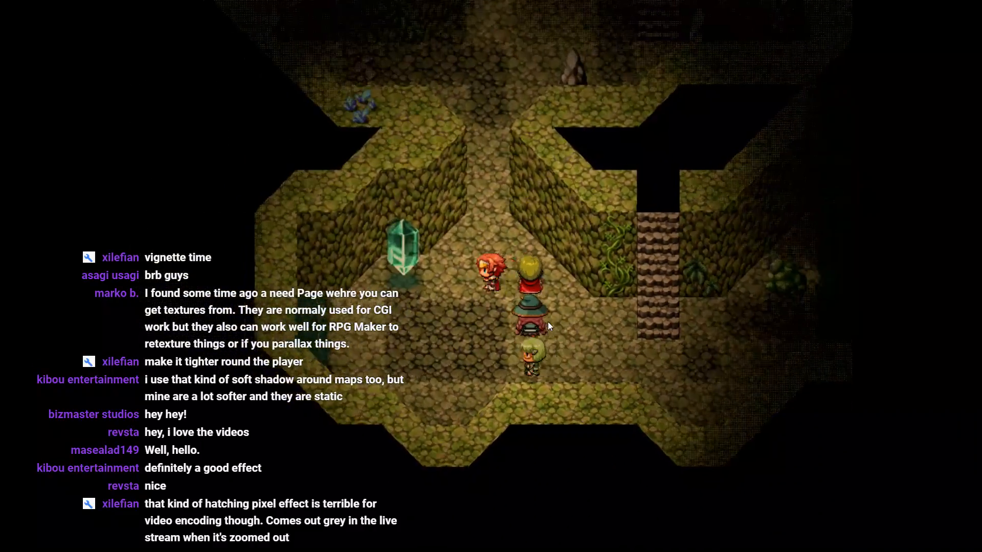
key(Up)
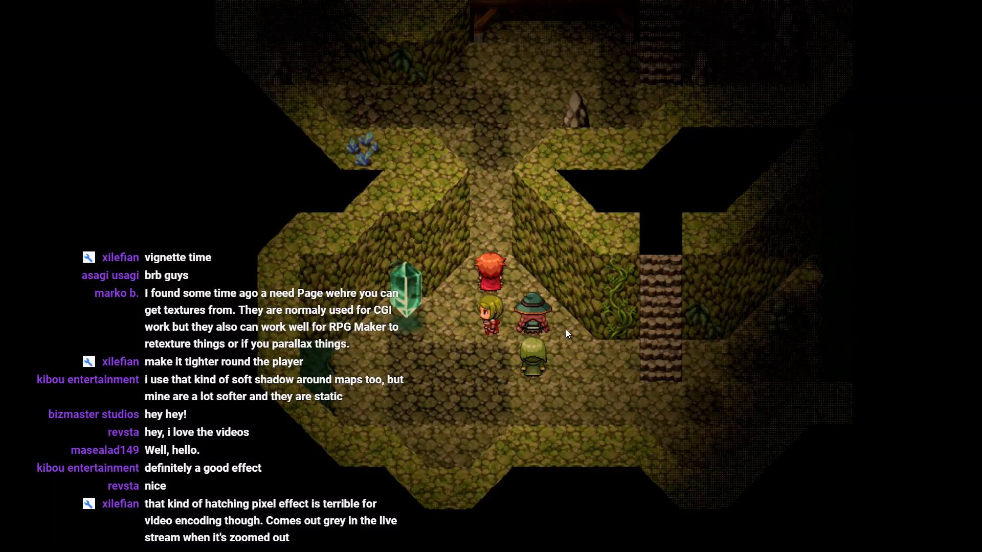
Step: Leave full-screen display, close the playtest and switch to GIMP with the vignette image
key(F4)
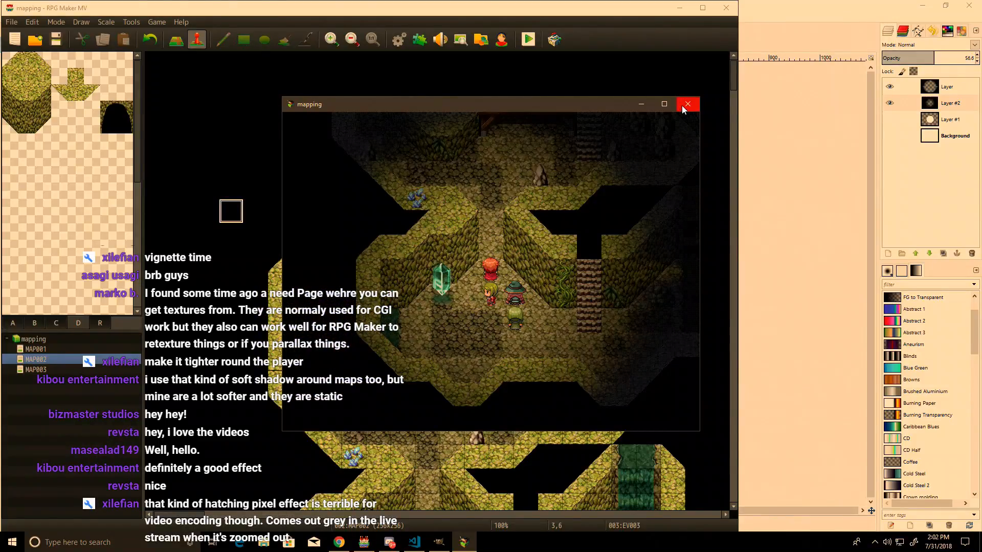
key(F4)
key(F4)
click(688, 105)
key(alt+Tab)
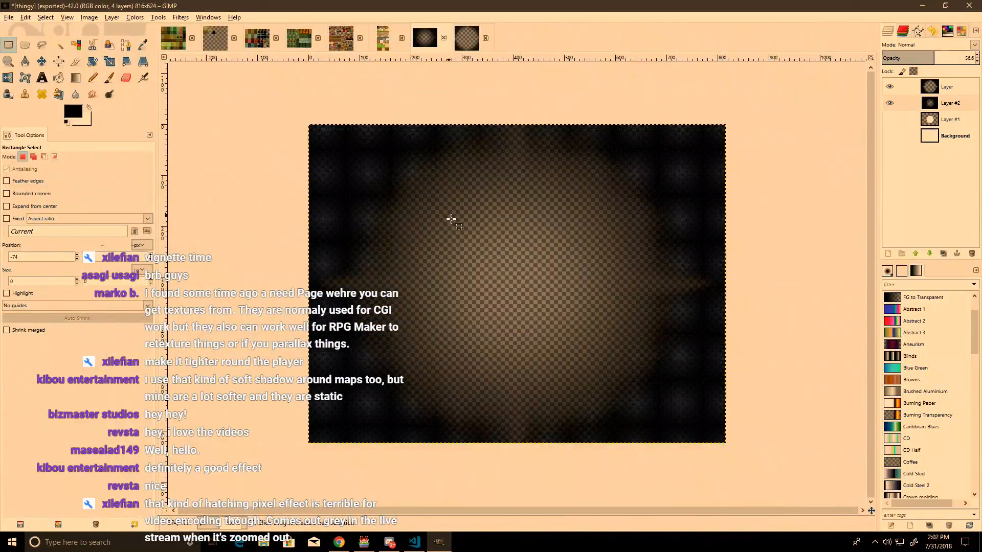
Step: Hide the uppermost vignette layer and raise Layer #2's opacity to about 88.5, keeping its blend mode Normal
click(889, 88)
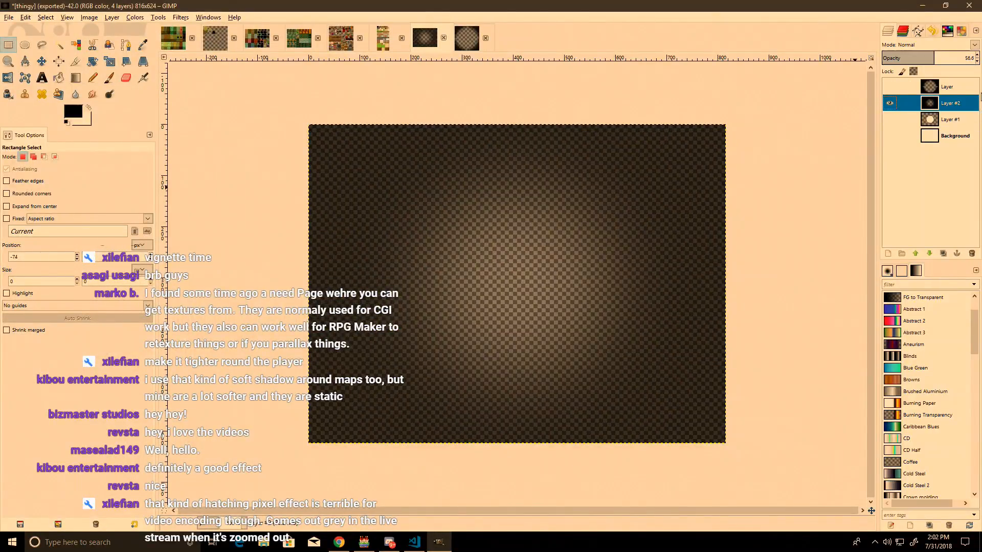
drag(934, 58, 977, 57)
click(955, 45)
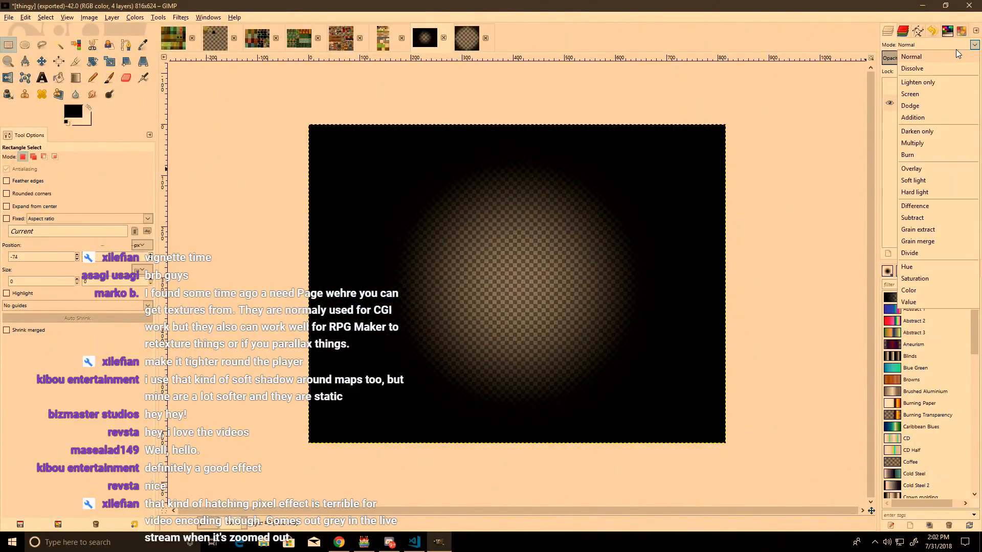
click(954, 56)
click(951, 58)
drag(953, 58, 964, 58)
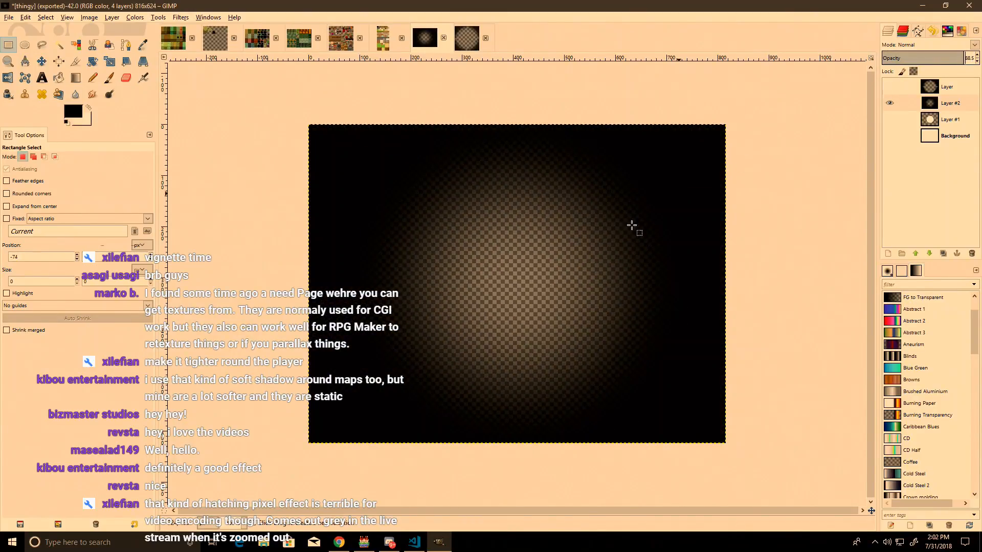
Step: Switch to RPG Maker MV and start a new game in a full-screen playtest
key(alt+Tab)
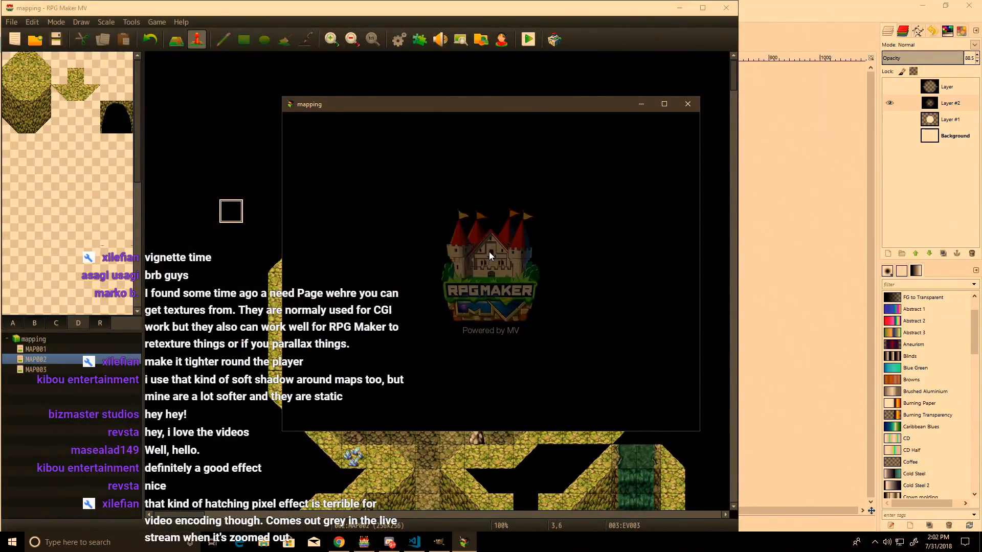
key(F4)
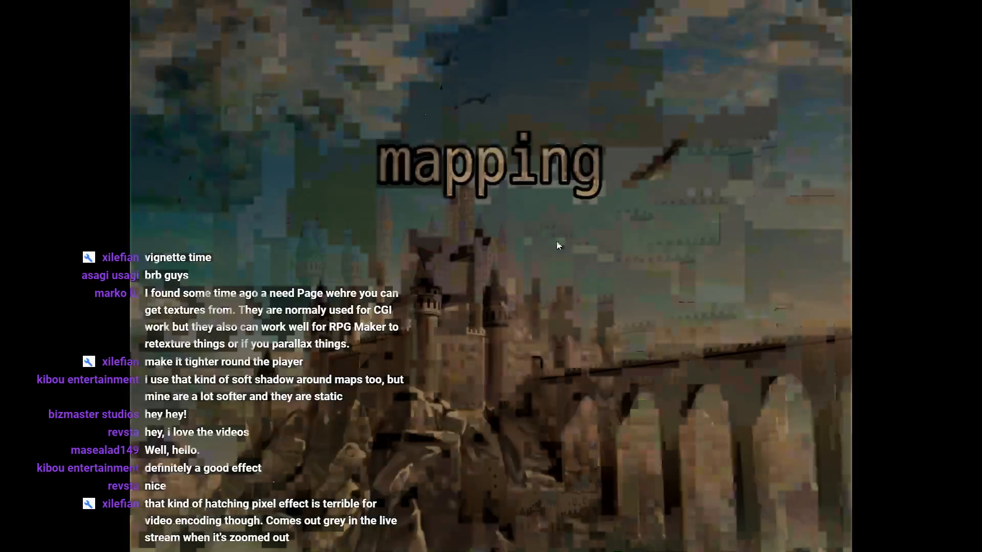
key(Return)
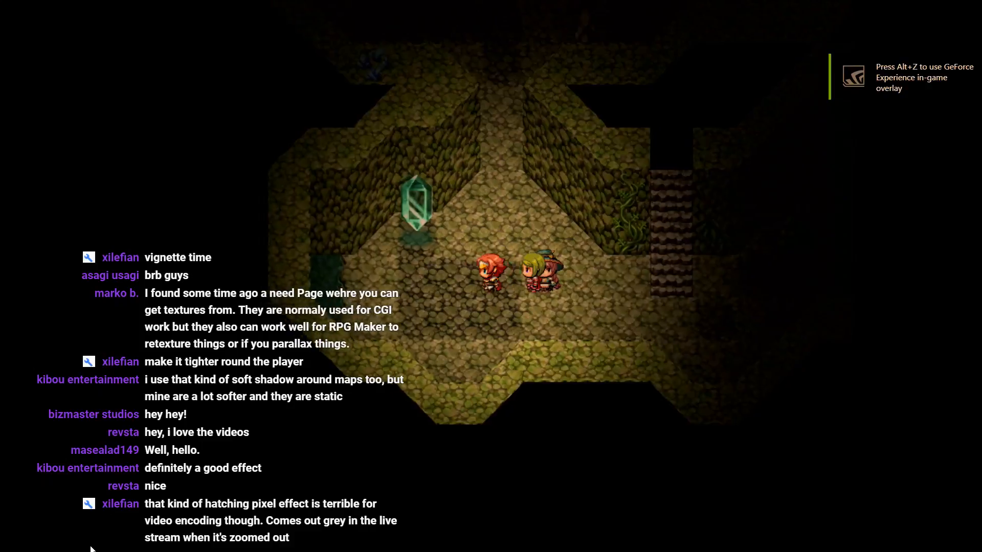
Step: Walk the party up to the wooden bridge and back down near the stairs to check the single-layer vignette
key(Up)
key(Down)
key(Down)
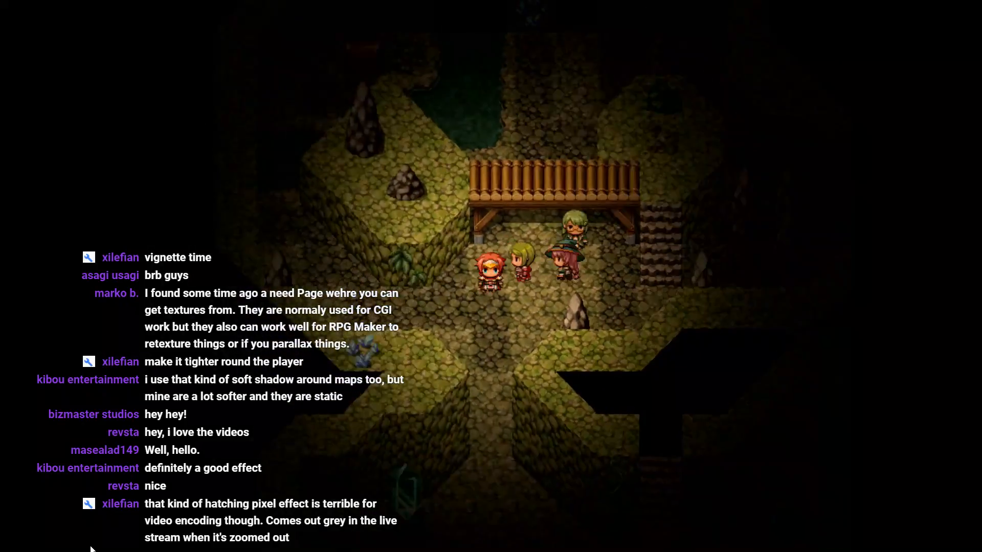
key(Right)
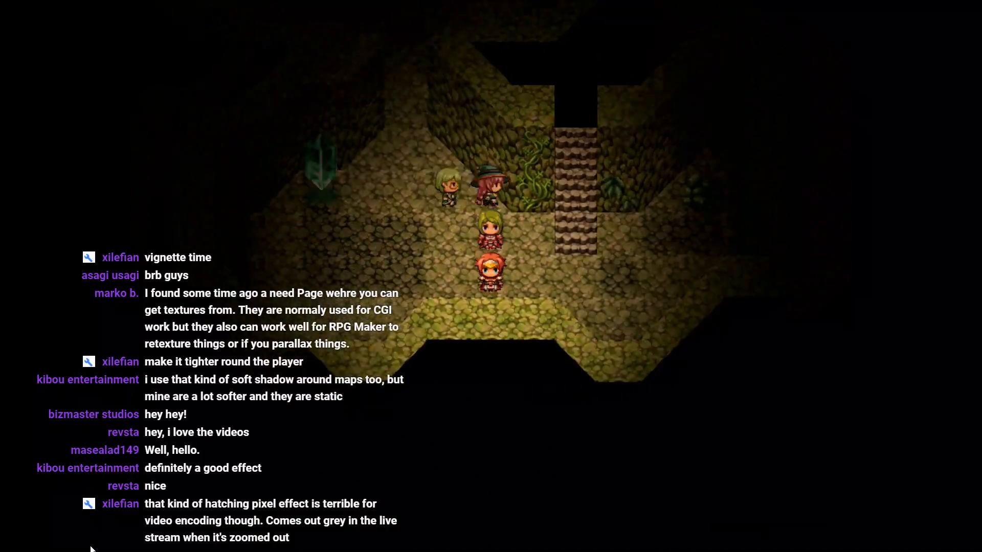
Step: Walk the party around the cave in the playtest to check the vignette overlay, and close the playtest
key(Up)
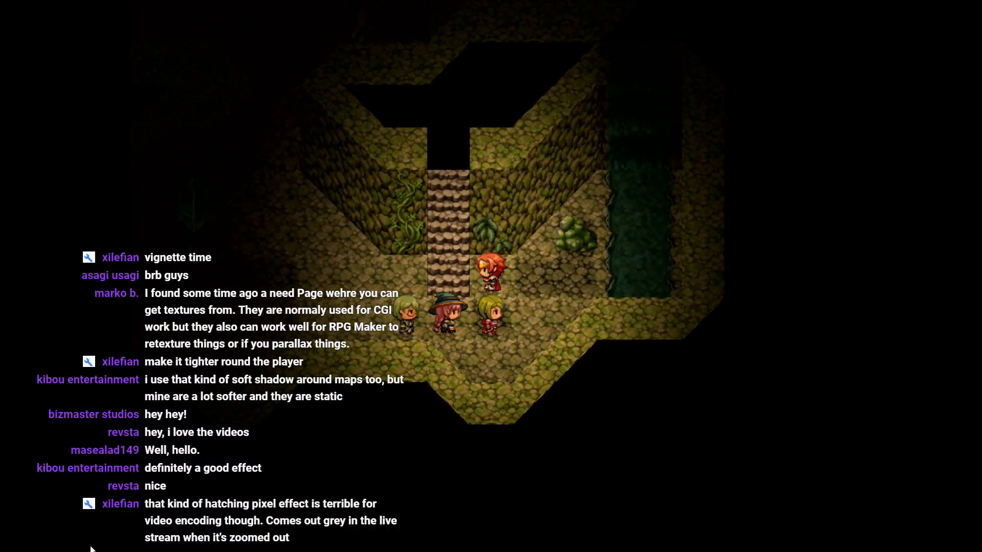
key(Down)
key(Left)
key(Up)
key(F4)
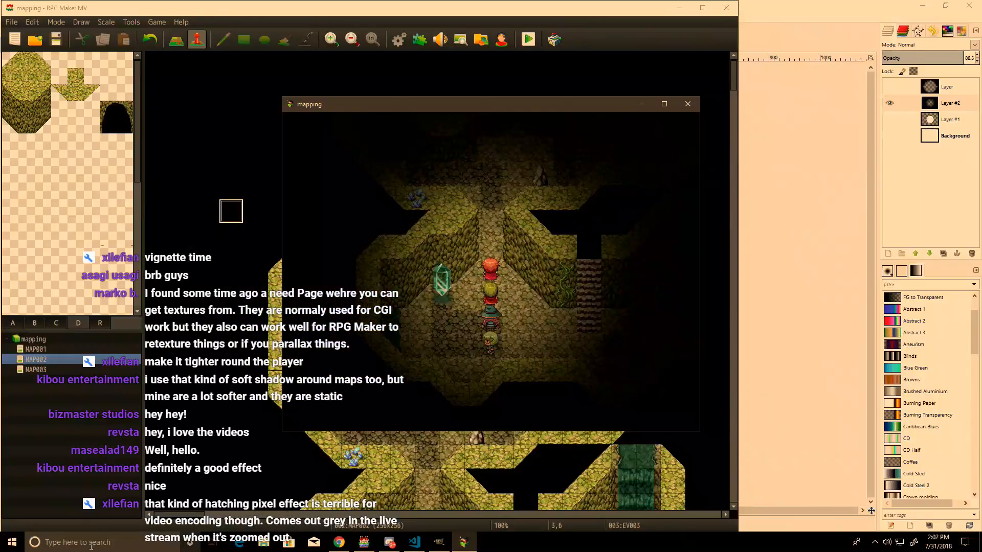
click(688, 104)
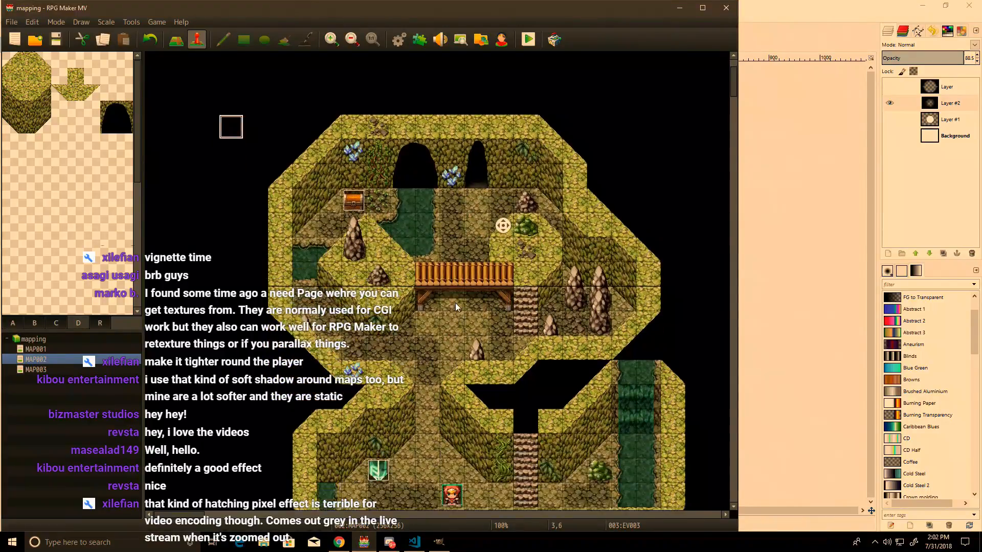
click(176, 40)
scroll(267, 209, down, 4)
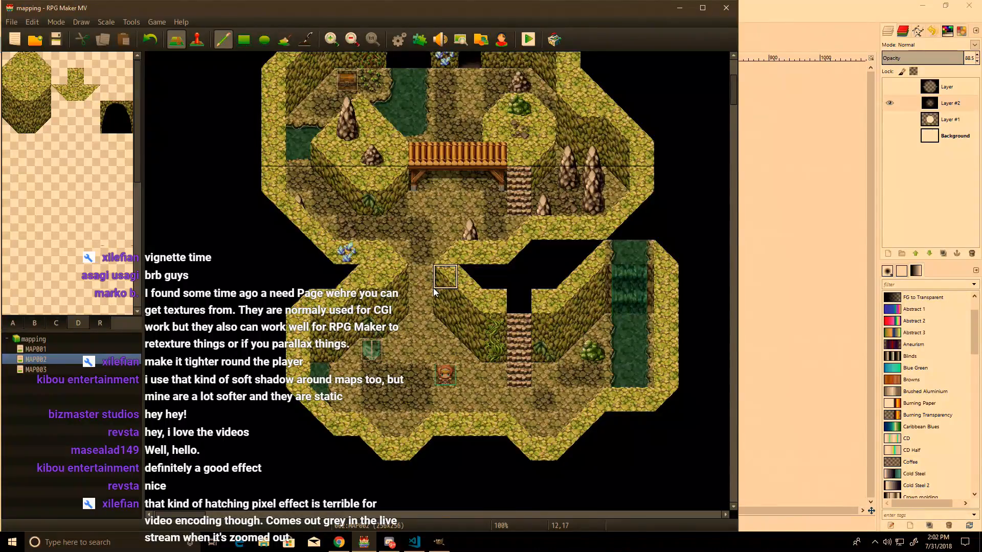
scroll(381, 227, up, 6)
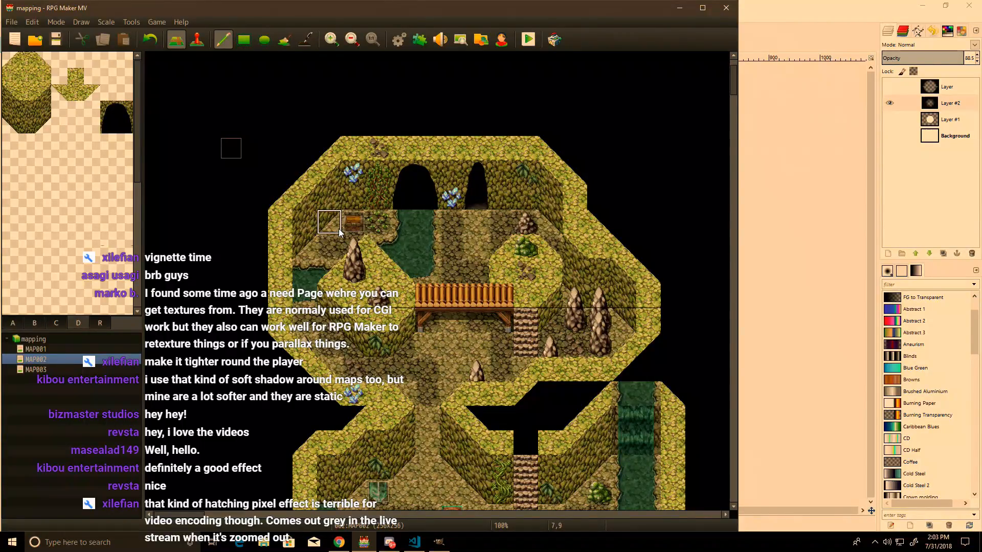
click(13, 322)
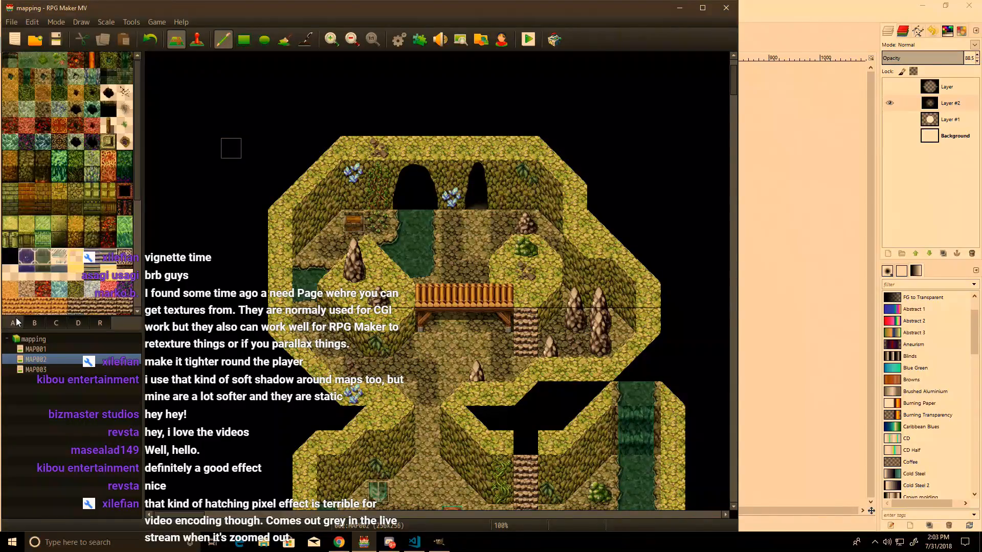
Step: Try placing a ladder from the D tileset across the canal on MAP003 and undo the placement
click(53, 370)
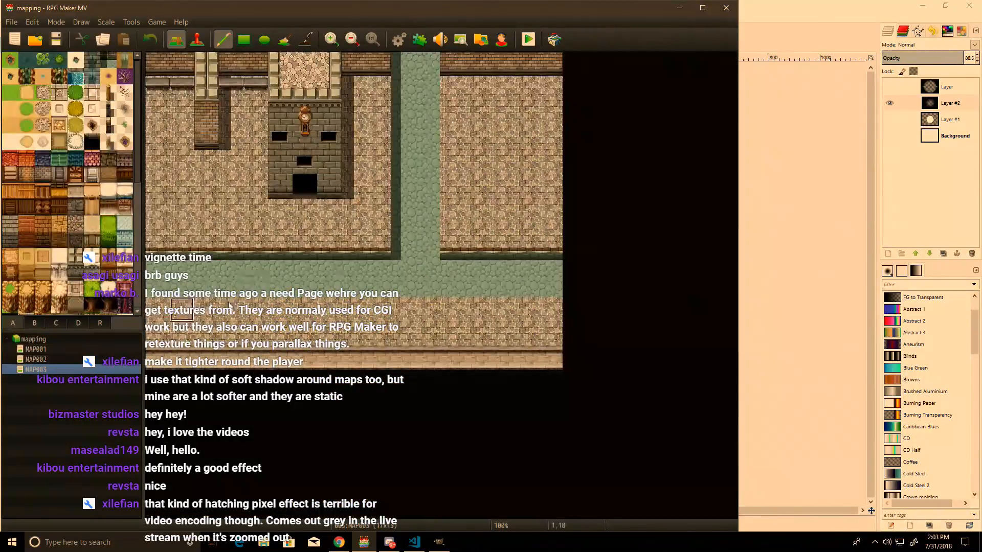
click(56, 322)
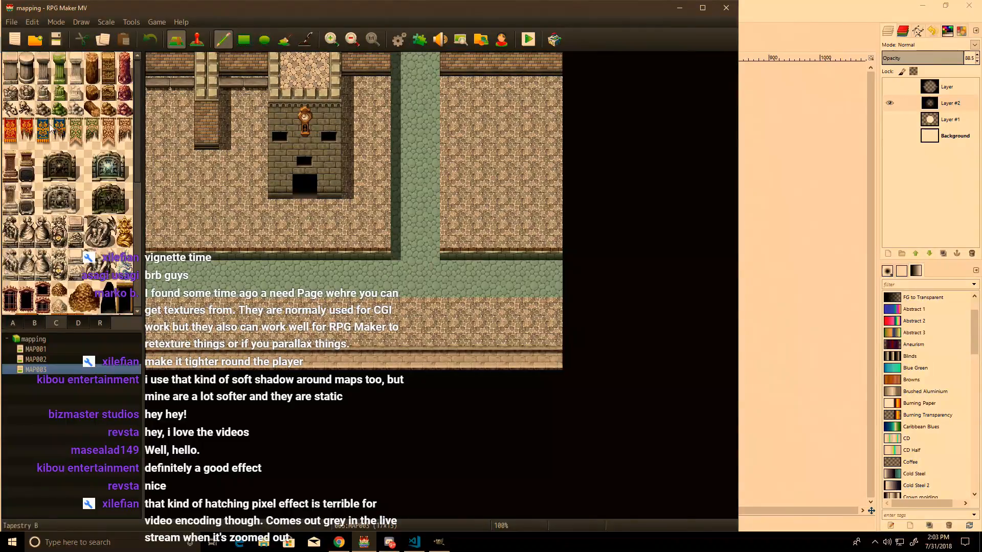
click(78, 323)
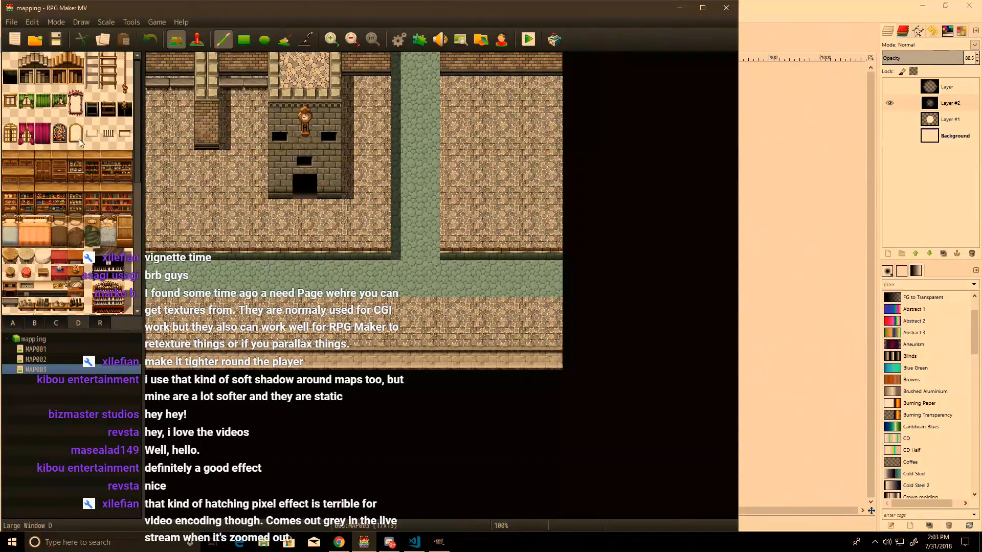
drag(109, 77, 108, 58)
click(231, 266)
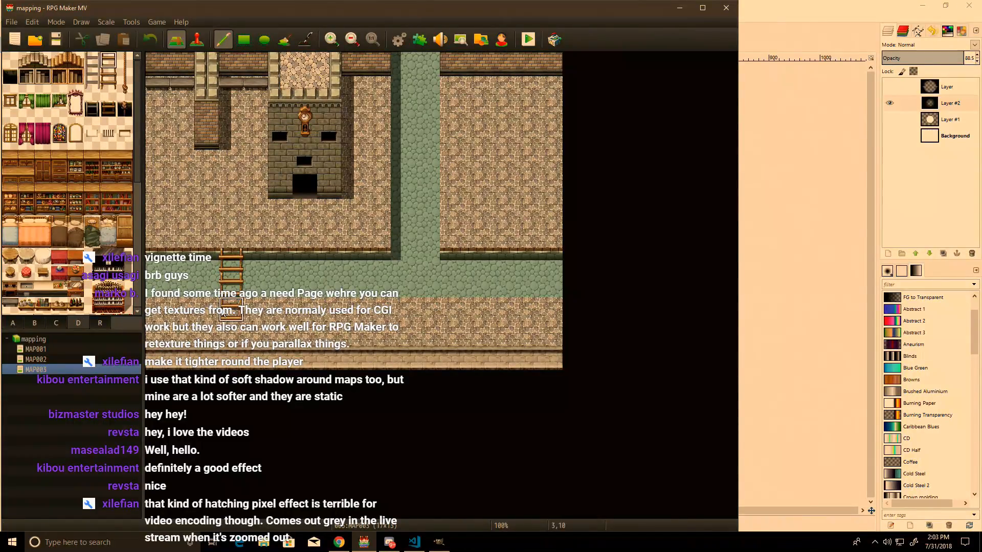
key(ctrl+z)
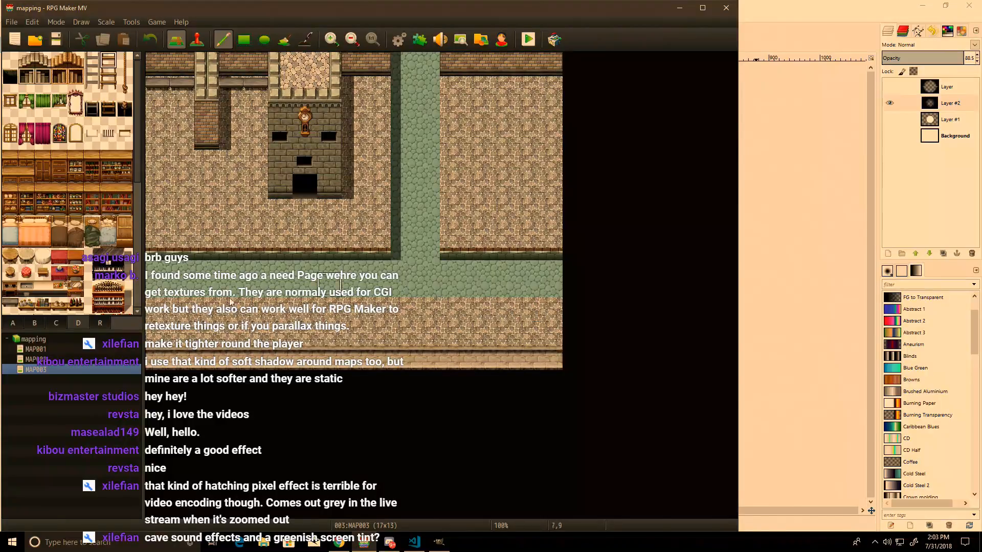
Step: Return to the cave map MAP002 and switch it to event editing
click(35, 360)
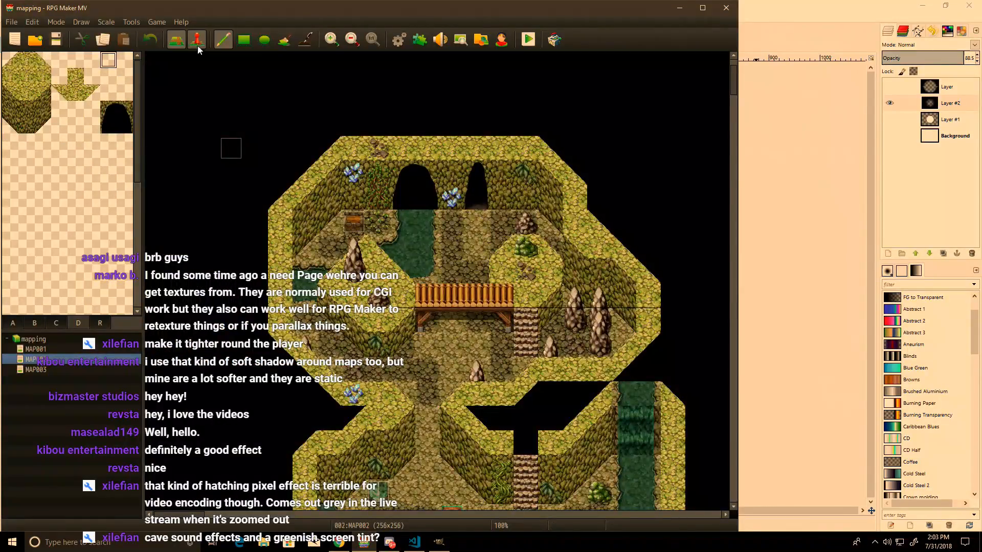
click(197, 40)
click(390, 542)
click(364, 542)
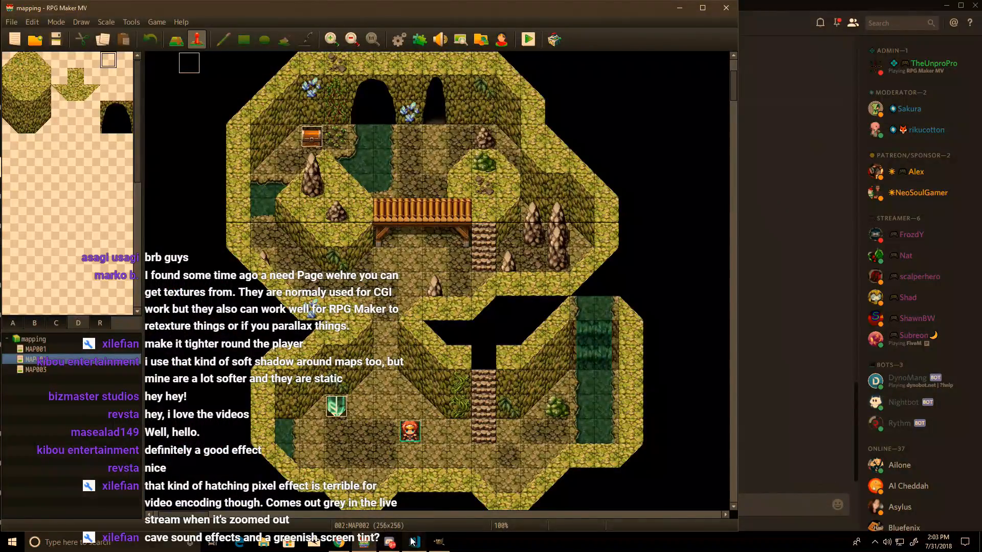
Step: Switch to GIMP, lower the opacity of vignette Layer #2 to about 70.3, export the image again and return to RPG Maker MV
click(438, 542)
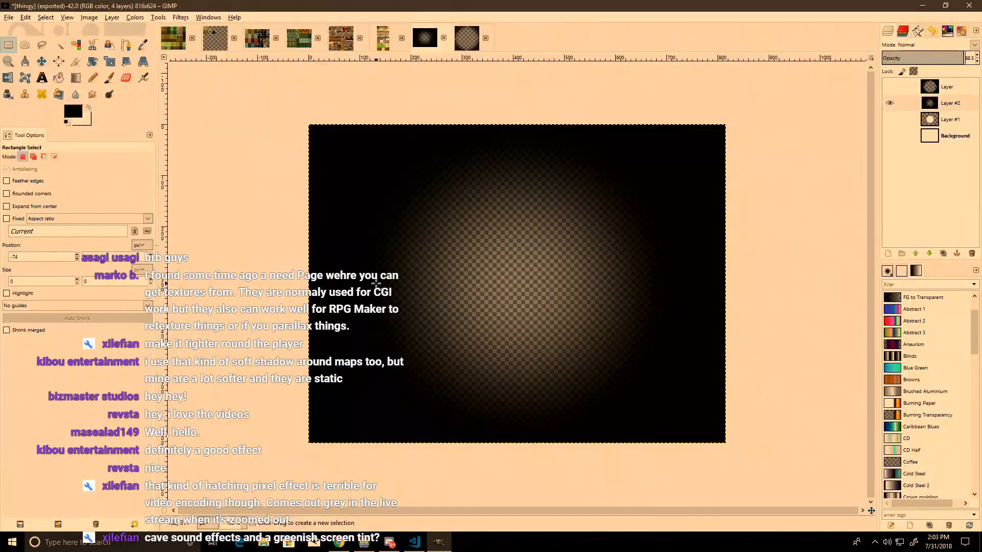
click(938, 58)
drag(938, 58, 946, 57)
key(ctrl+e)
key(alt+Tab)
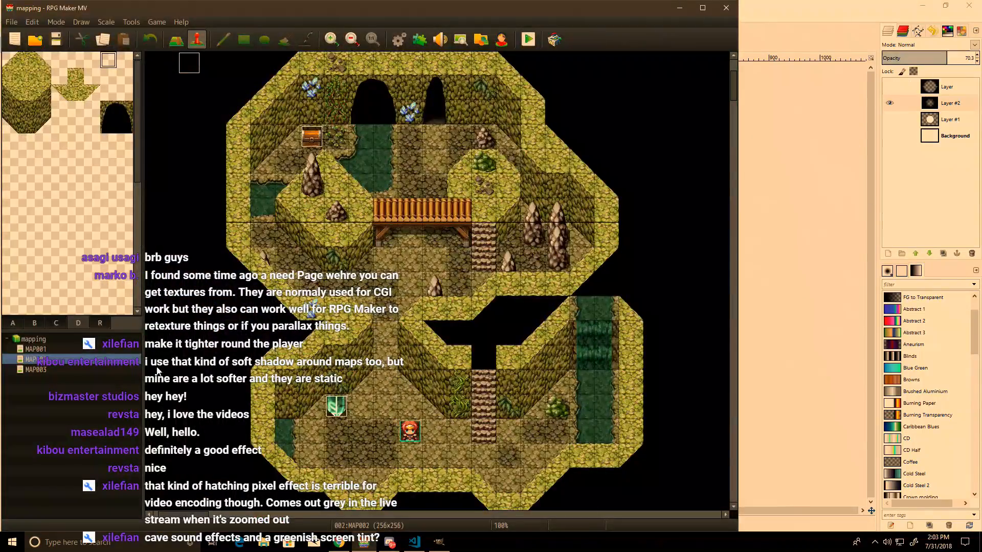
Step: In MAP002's properties, enable an autoplay background sound and choose Drips at 100% volume
right_click(76, 366)
right_click(60, 359)
click(72, 366)
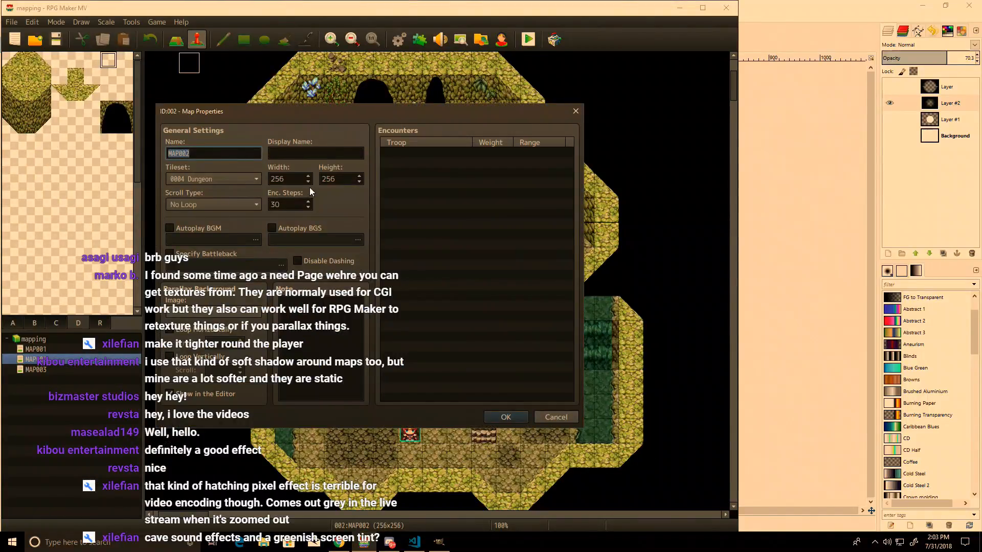
click(343, 543)
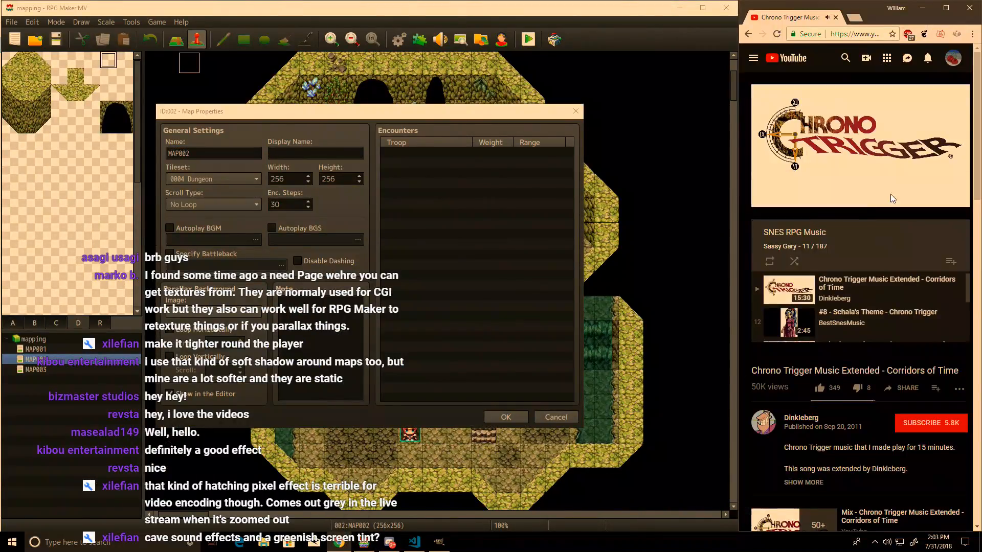
click(300, 227)
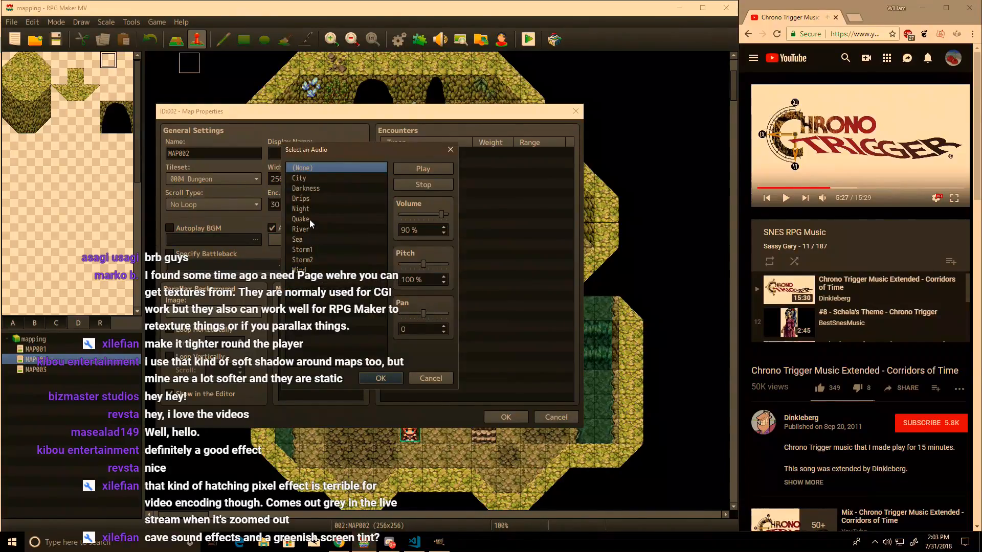
click(308, 199)
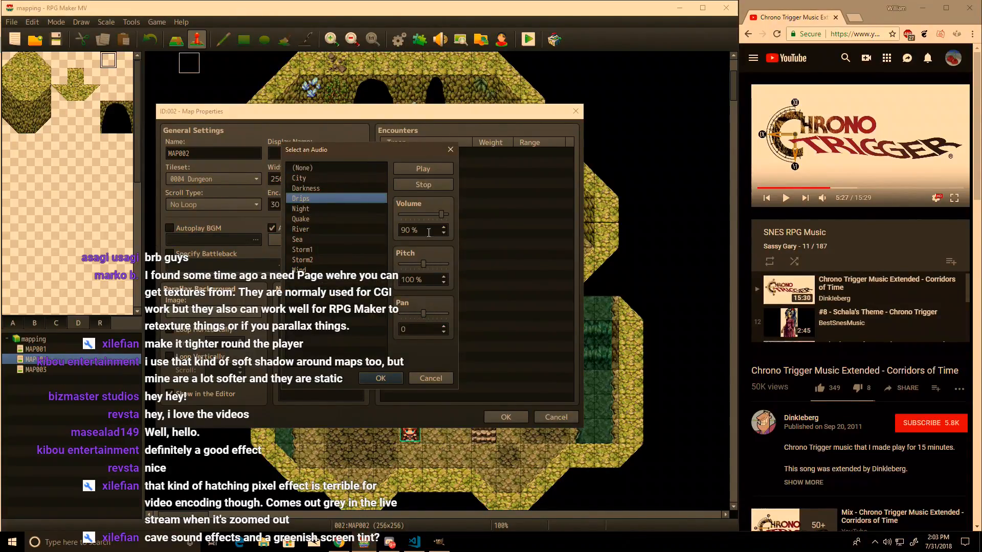
click(439, 213)
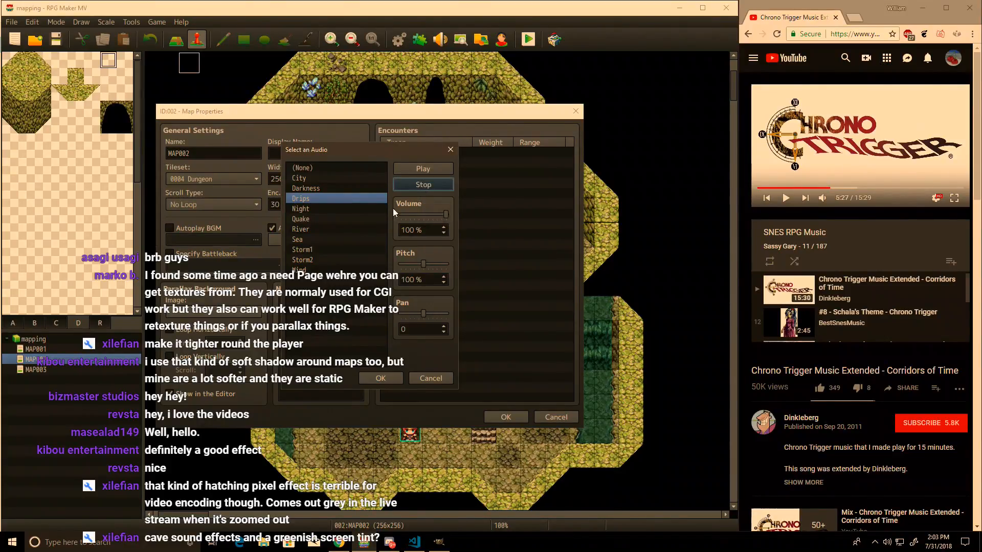
click(369, 378)
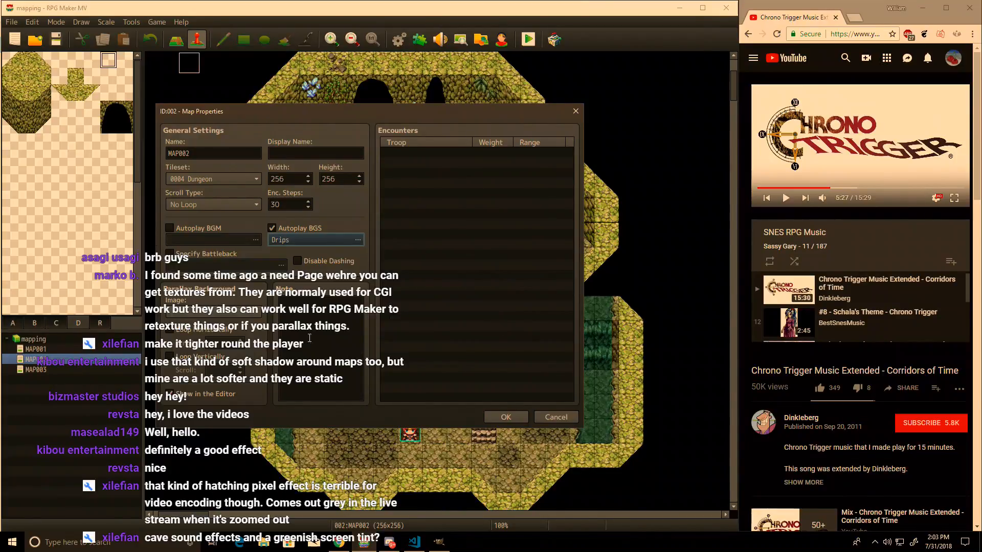
Step: Compare Drips with other background sounds such as Quake, River and Darkness, keep Drips and apply the map properties
click(355, 239)
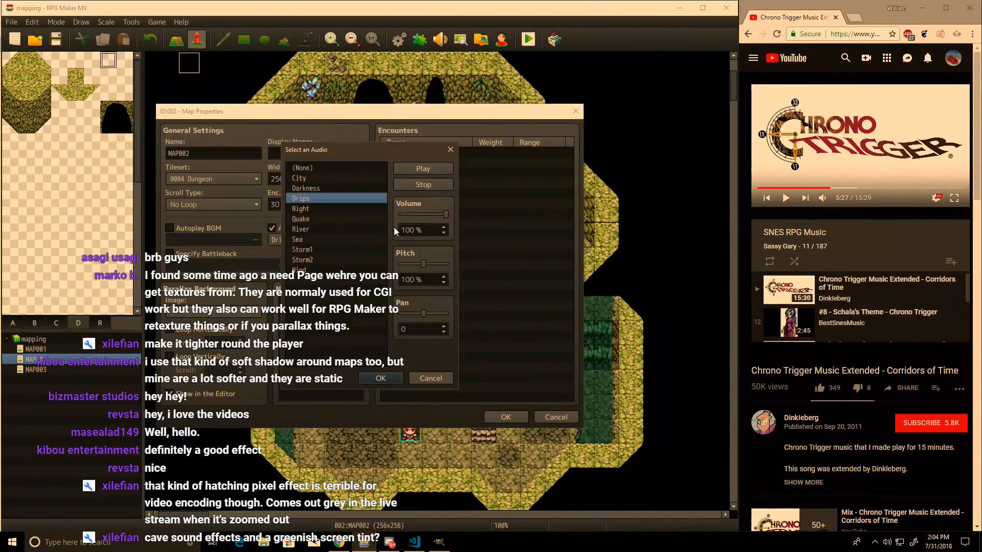
click(334, 211)
click(327, 220)
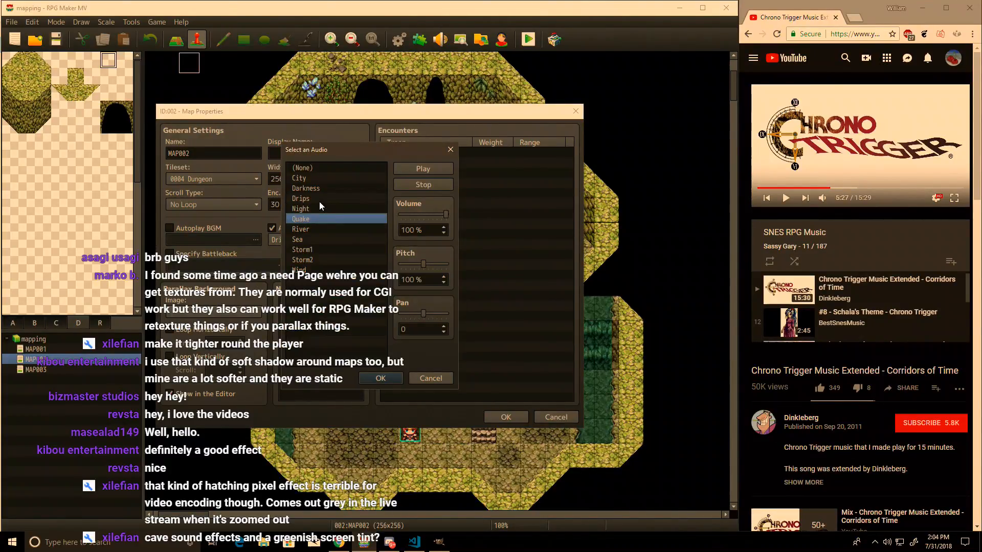
click(319, 201)
click(313, 230)
click(317, 200)
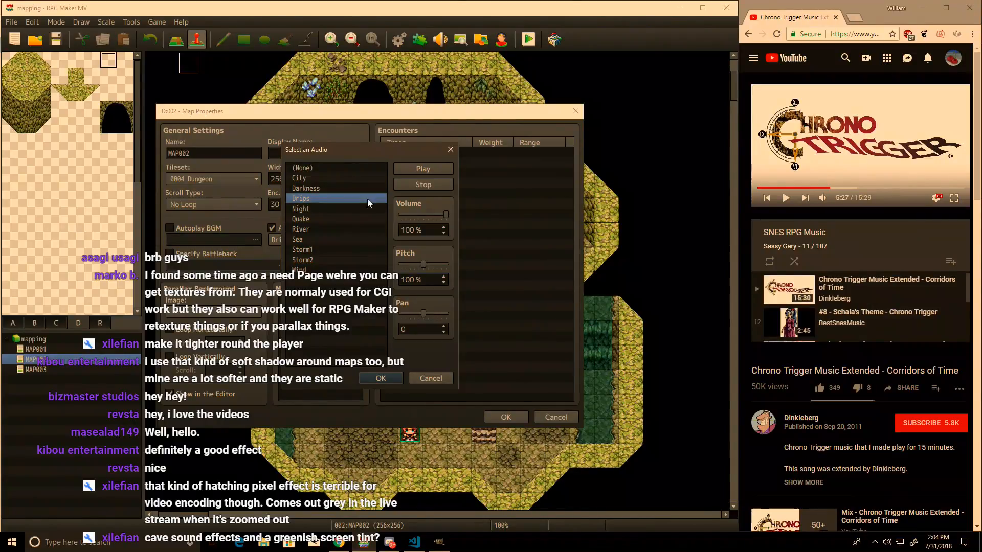
click(318, 187)
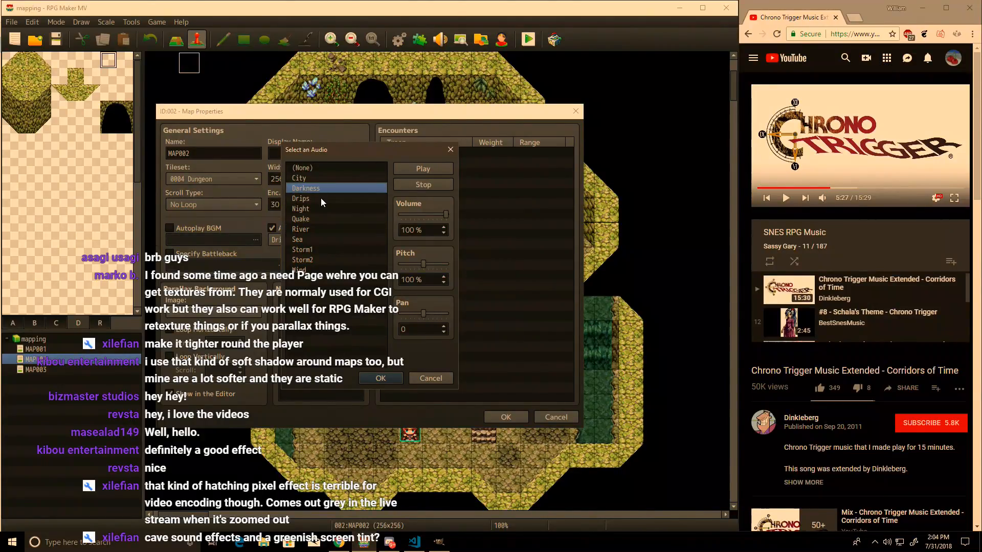
click(321, 198)
click(382, 379)
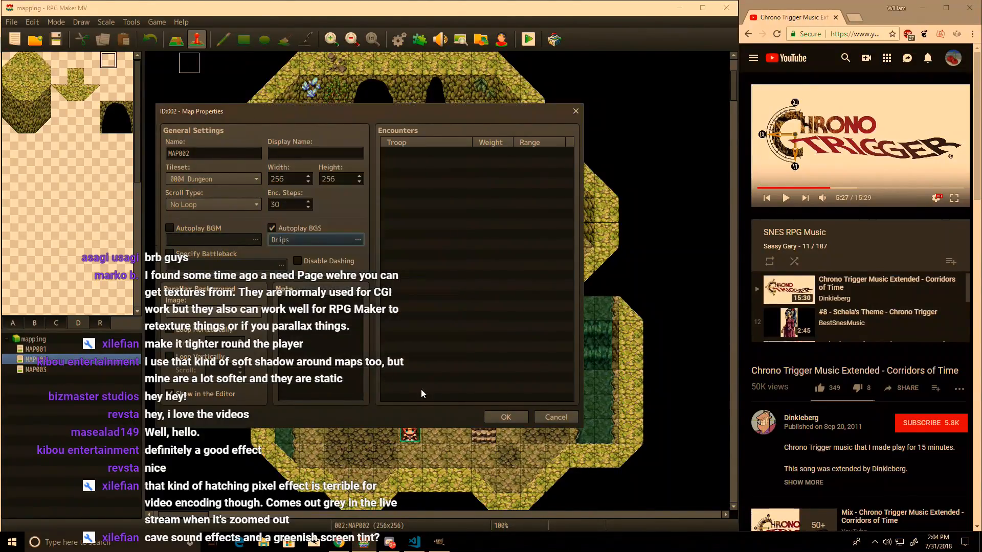
click(505, 416)
Step: Review the commands of event EV003, which displays the vignette picture, and close its editor
double_click(199, 60)
right_click(390, 163)
click(370, 171)
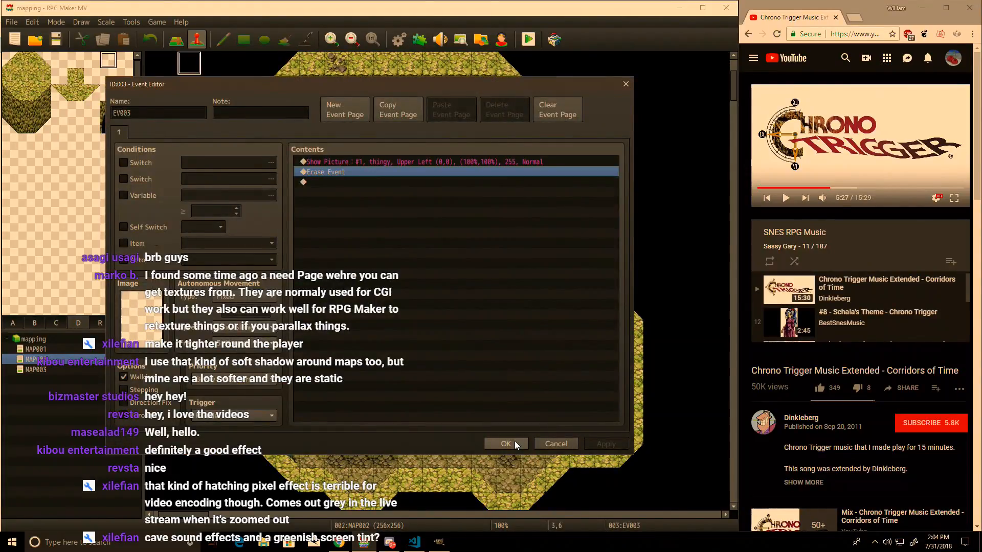
click(514, 441)
Step: Create a map event named TINT_PROCESSOR on the tile beside EV003
double_click(164, 62)
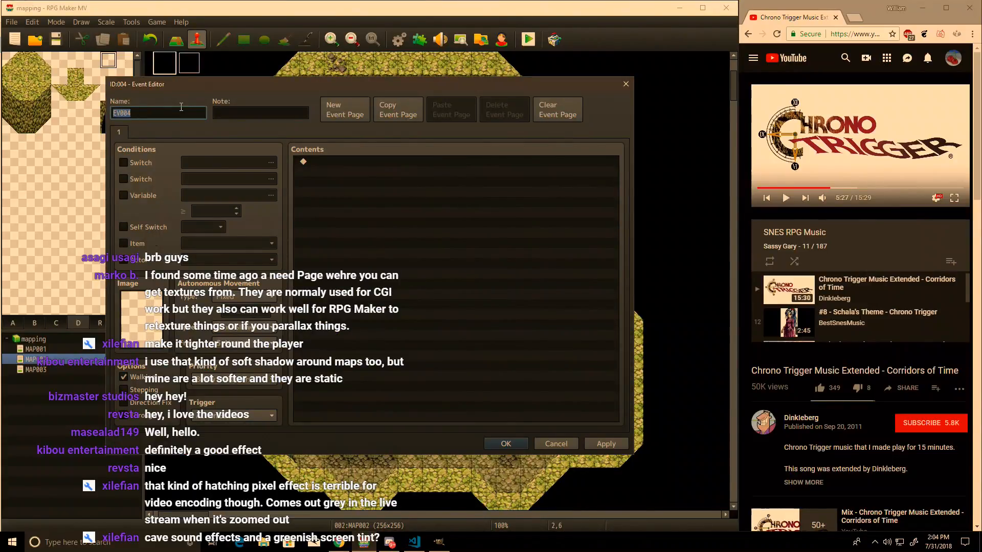
text(TINT_PROCESSOR)
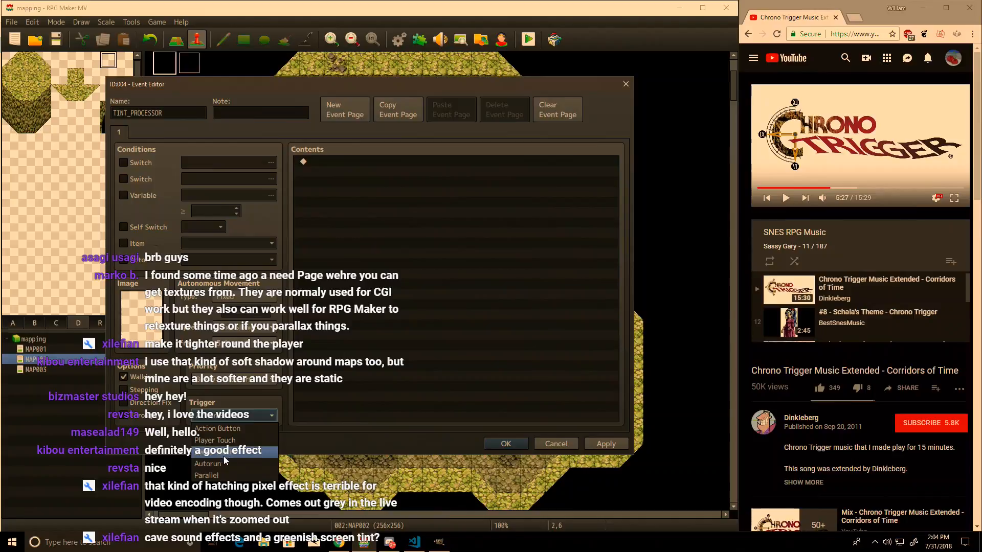
Step: Add a Tint Screen command with red -34, green 0, blue 5 and gray 85 over 60 frames, waiting for completion
double_click(368, 161)
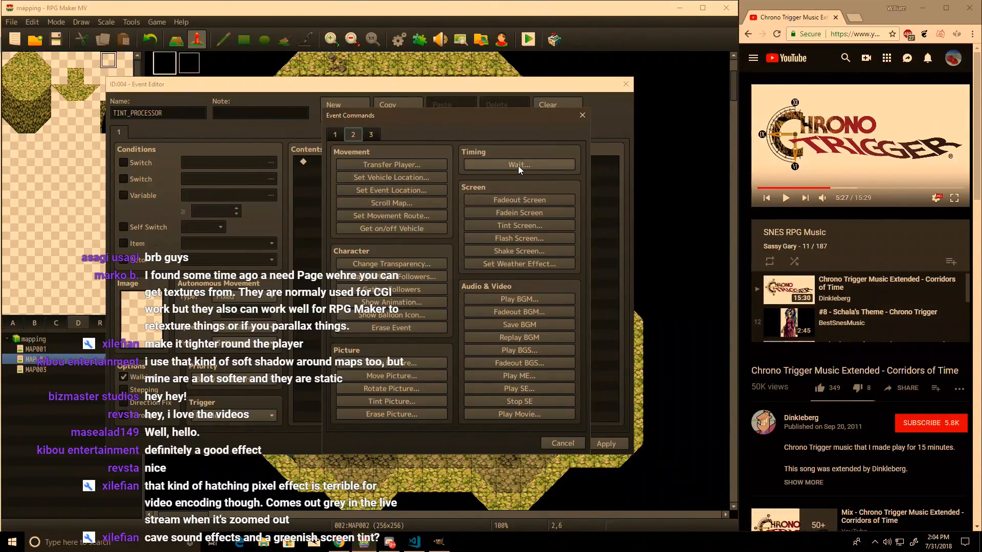
click(516, 226)
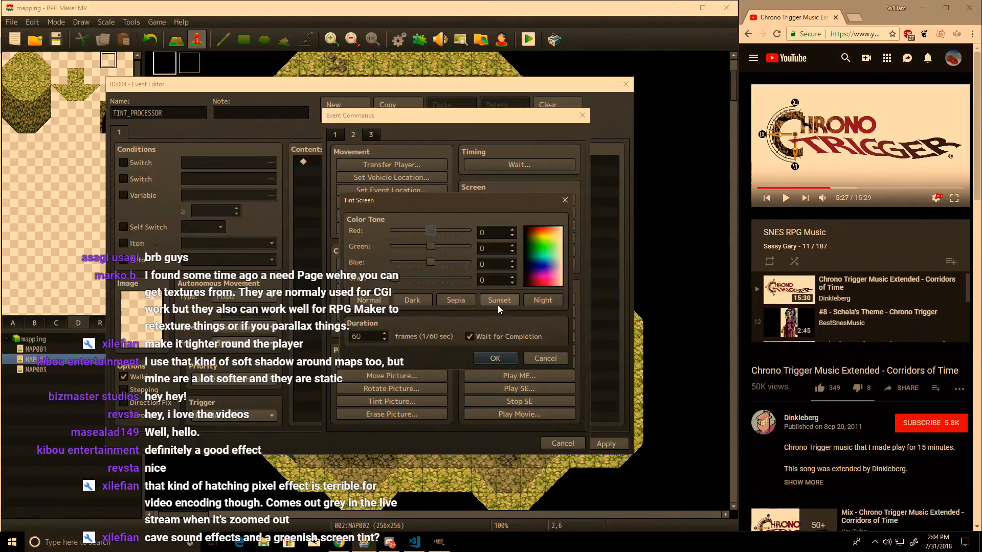
click(455, 300)
drag(443, 279, 428, 231)
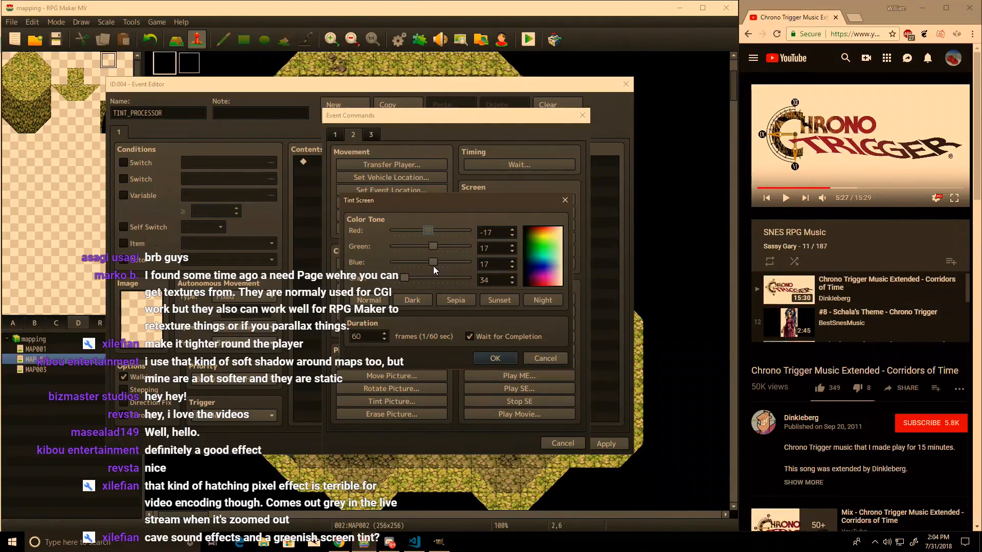
drag(403, 278, 433, 264)
click(377, 301)
drag(429, 230, 429, 260)
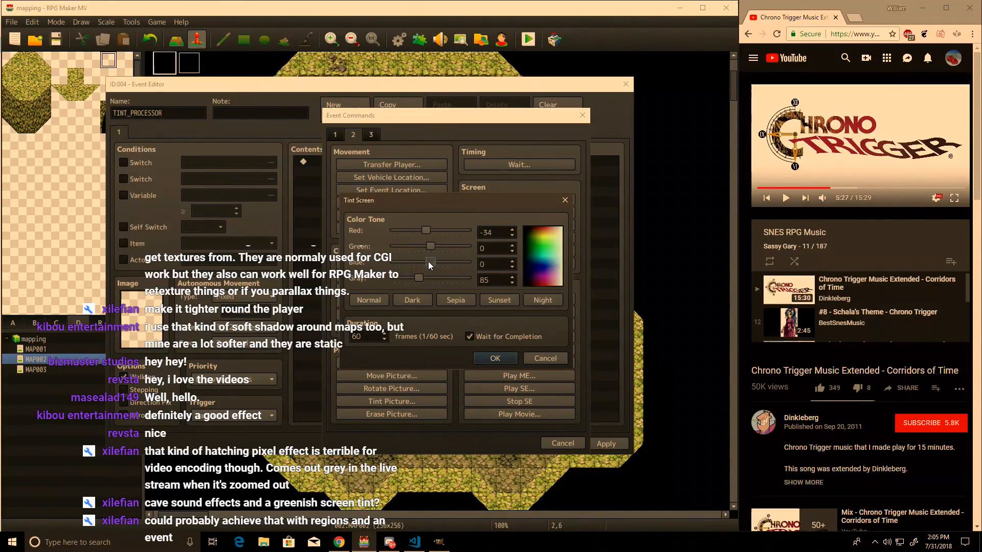
text(5)
key(Return)
Step: Reopen the Tint Screen command and set its color tone to red -12 and green 3
key(Up)
key(Return)
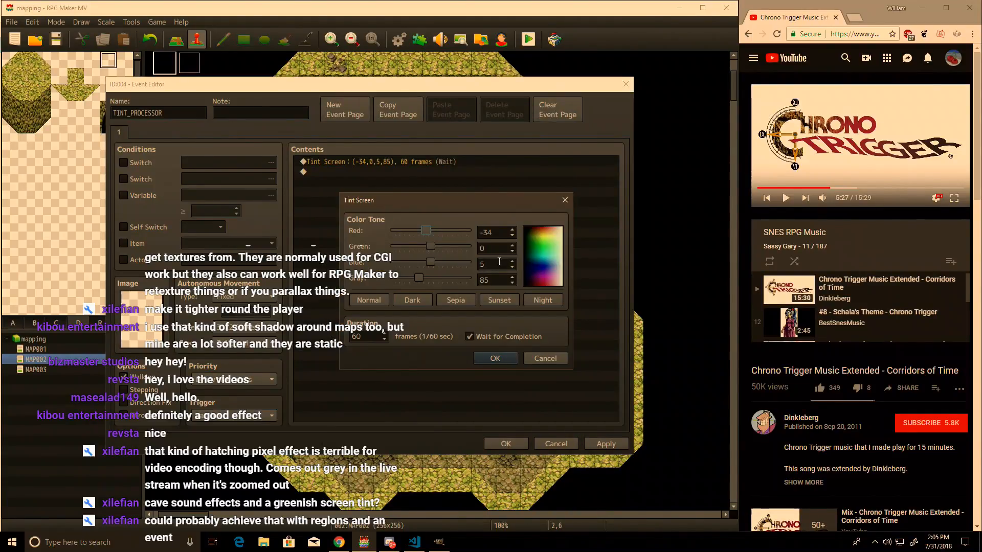
key(Tab)
text(-12)
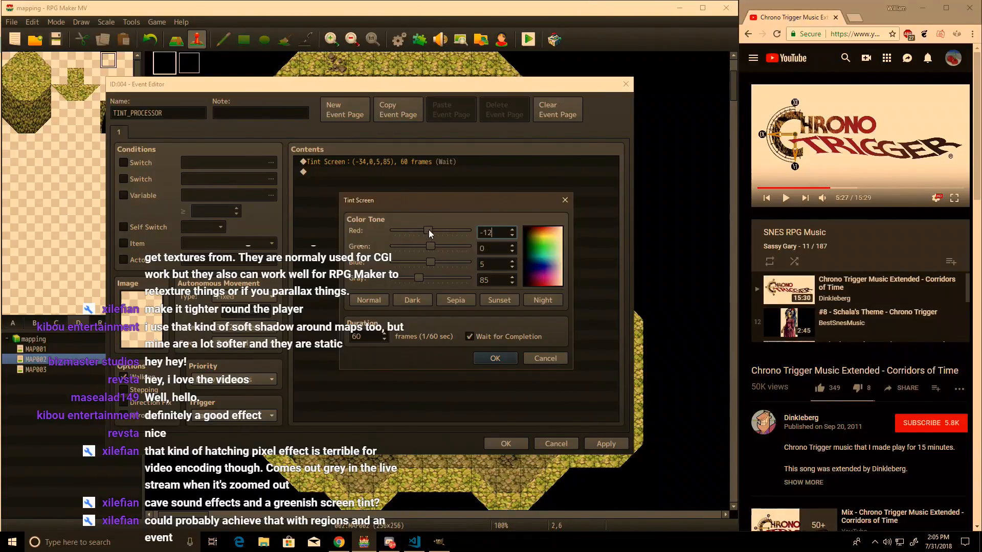
drag(429, 230, 395, 230)
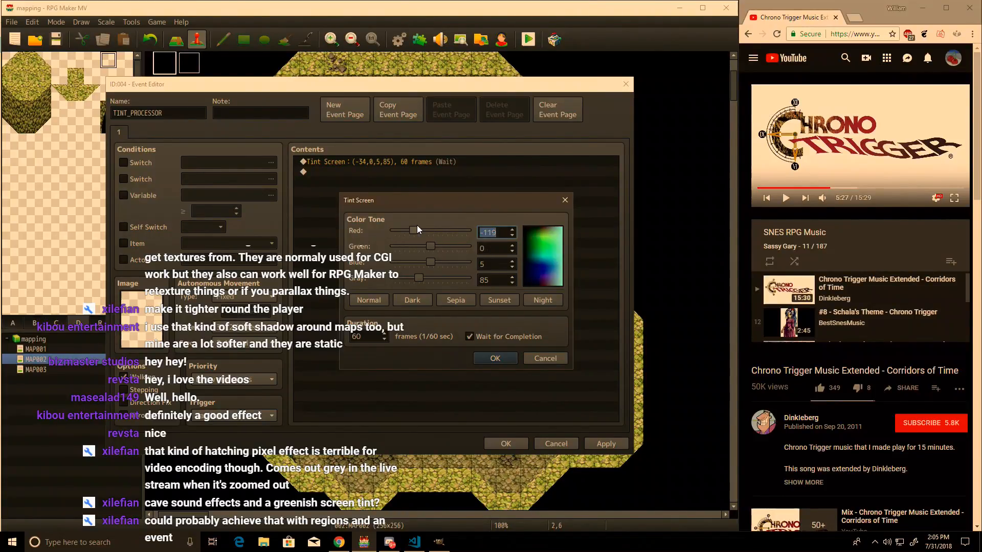
text(-12)
key(Tab)
text(3)
key(Tab)
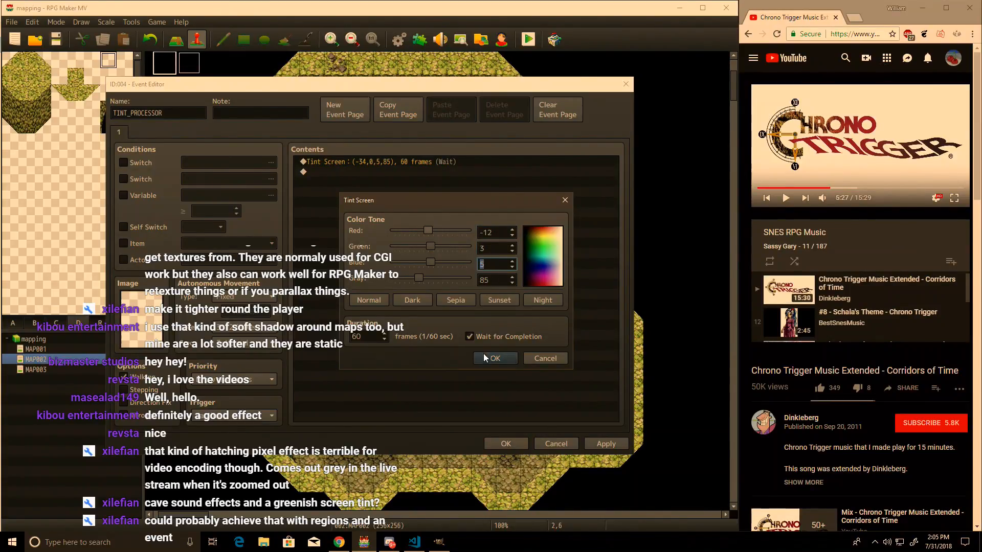
Step: Make the tint last 1 frame without waiting for completion and accept the command
click(468, 336)
double_click(356, 337)
text(1)
click(506, 357)
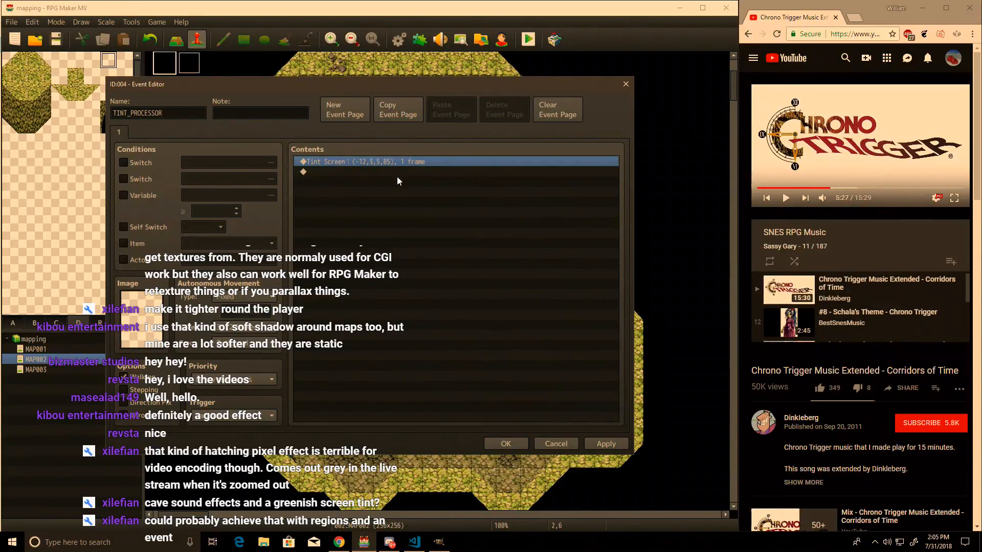
key(Down)
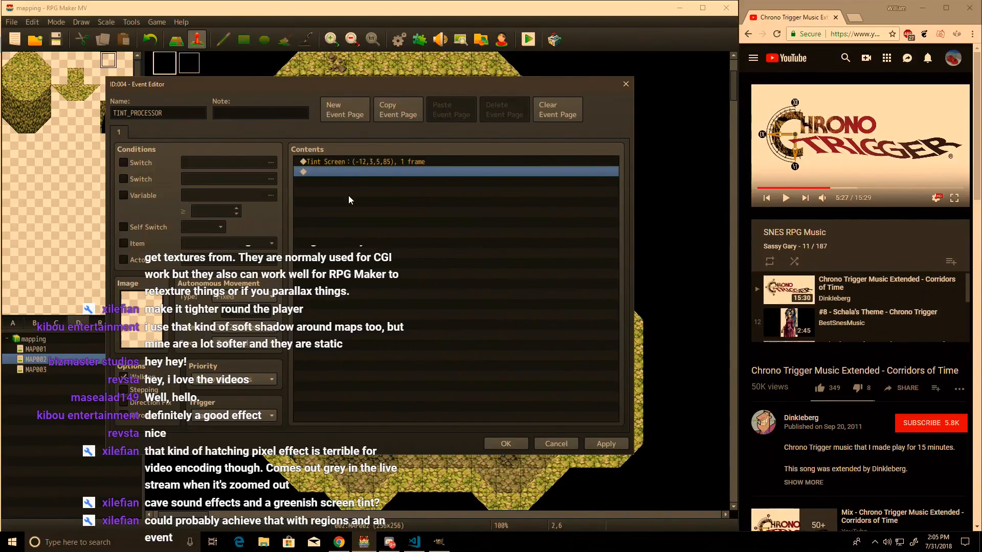
double_click(394, 184)
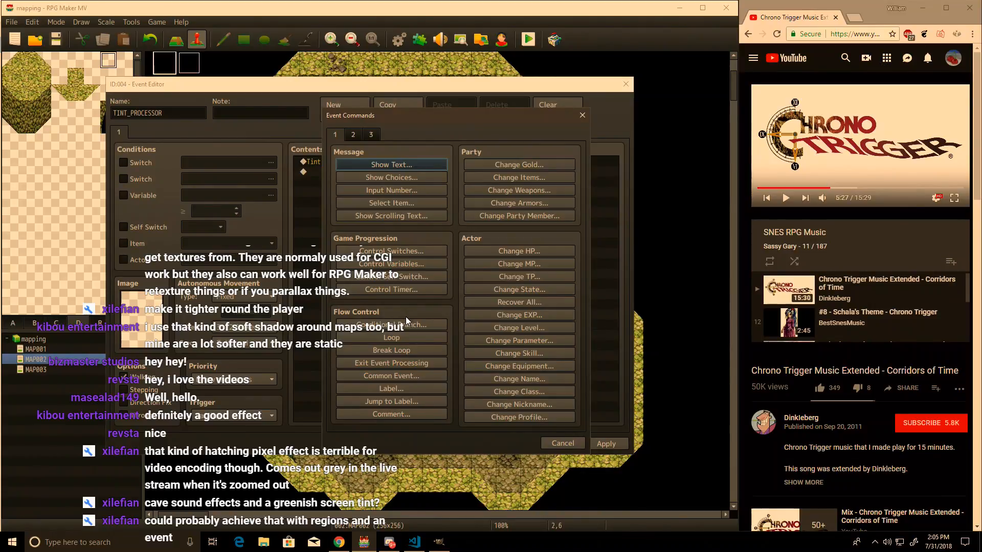
click(406, 323)
click(384, 203)
click(351, 202)
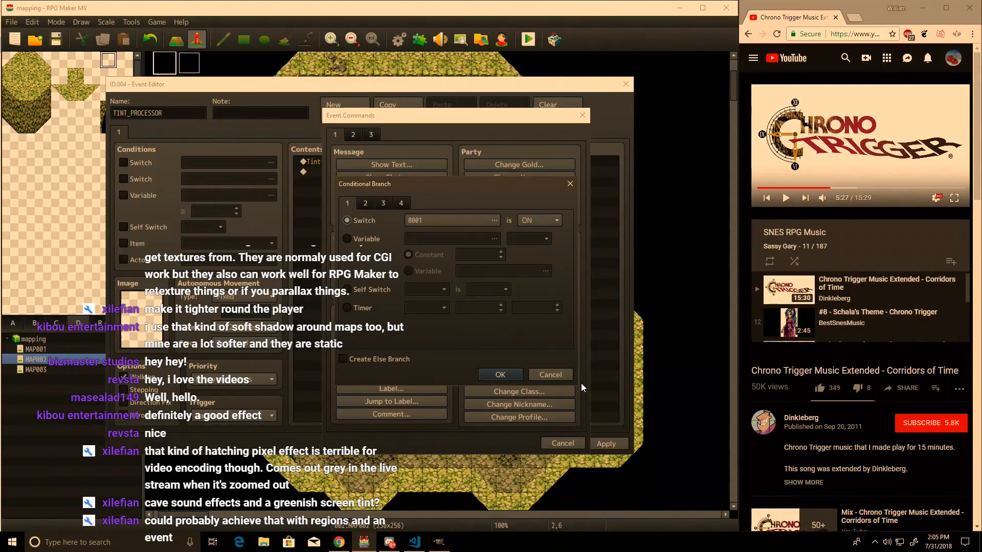
click(531, 375)
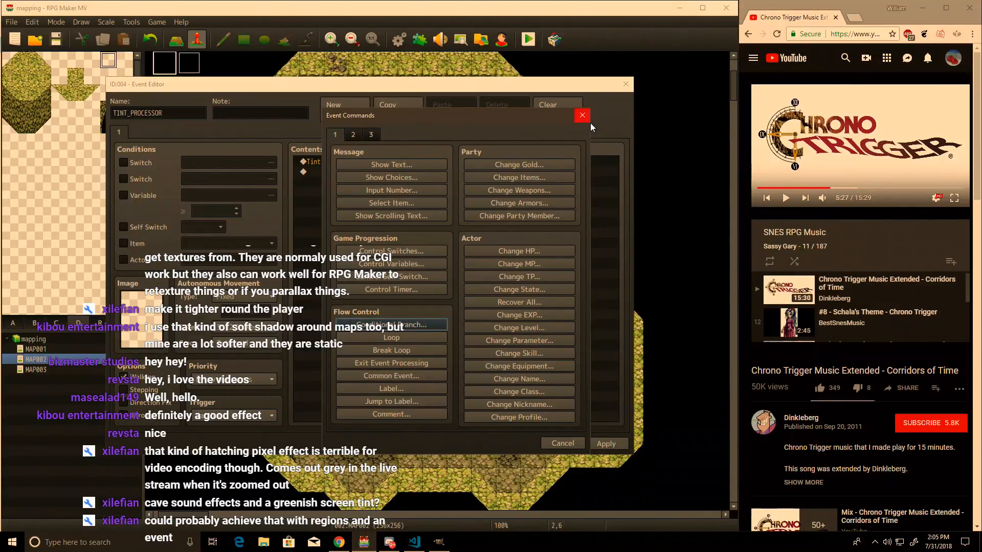
click(391, 325)
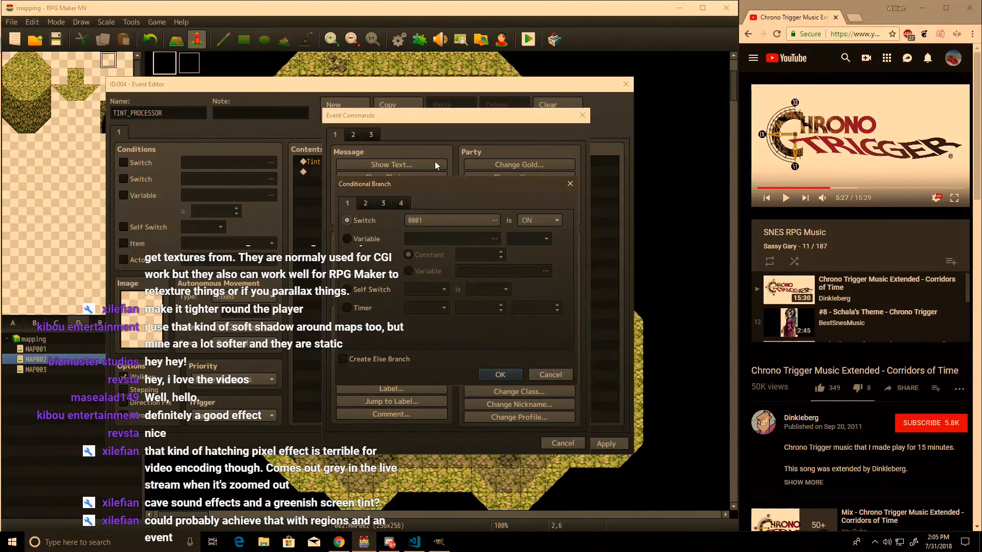
click(402, 203)
click(371, 335)
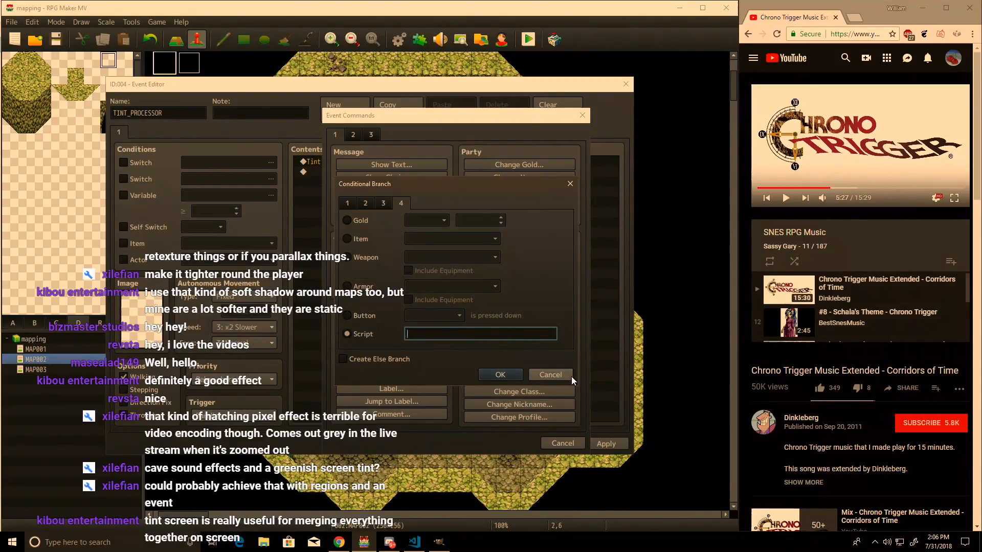
click(558, 378)
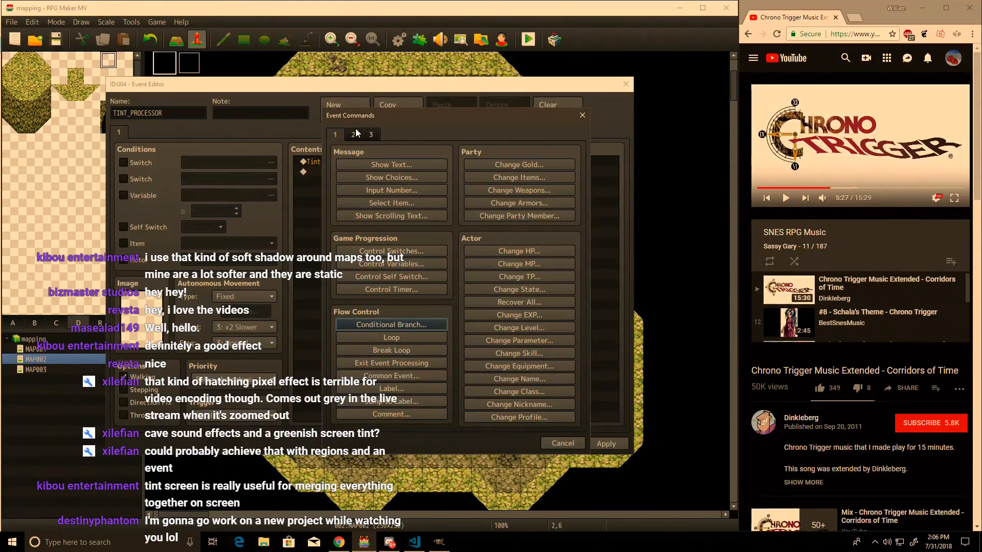
drag(210, 167, 132, 124)
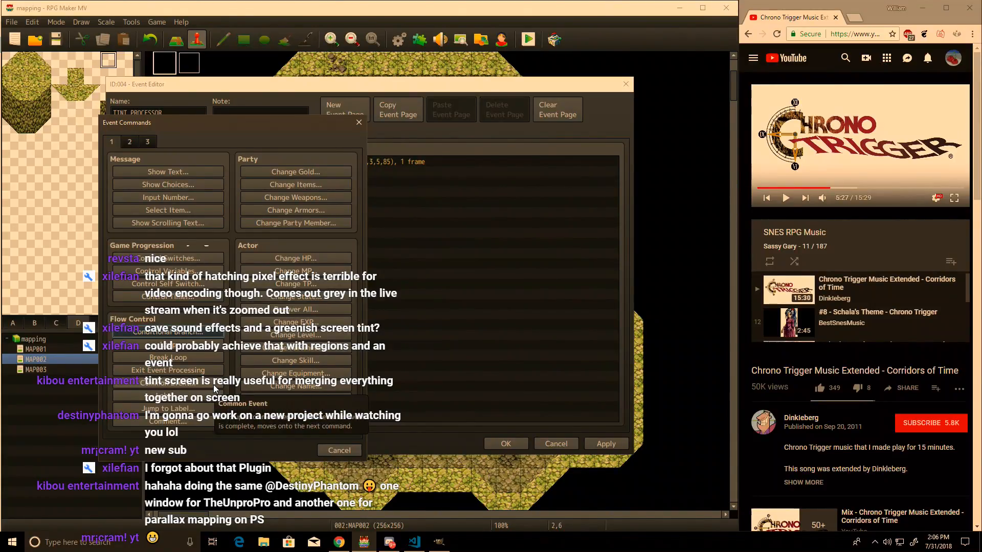
drag(286, 127, 510, 139)
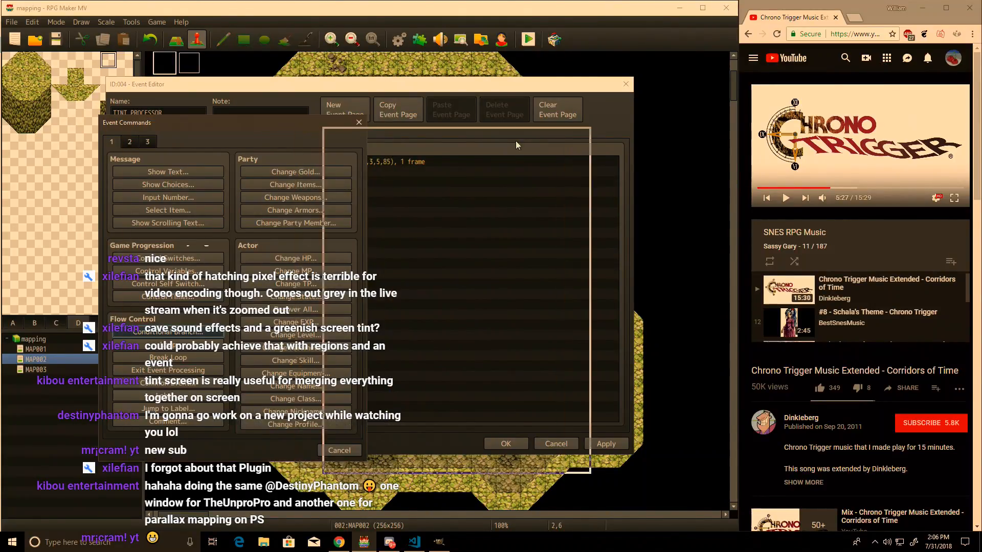
click(582, 135)
Step: Duplicate the Tint Screen command and give the copy gray 136 over 120 frames, waiting for completion
click(363, 164)
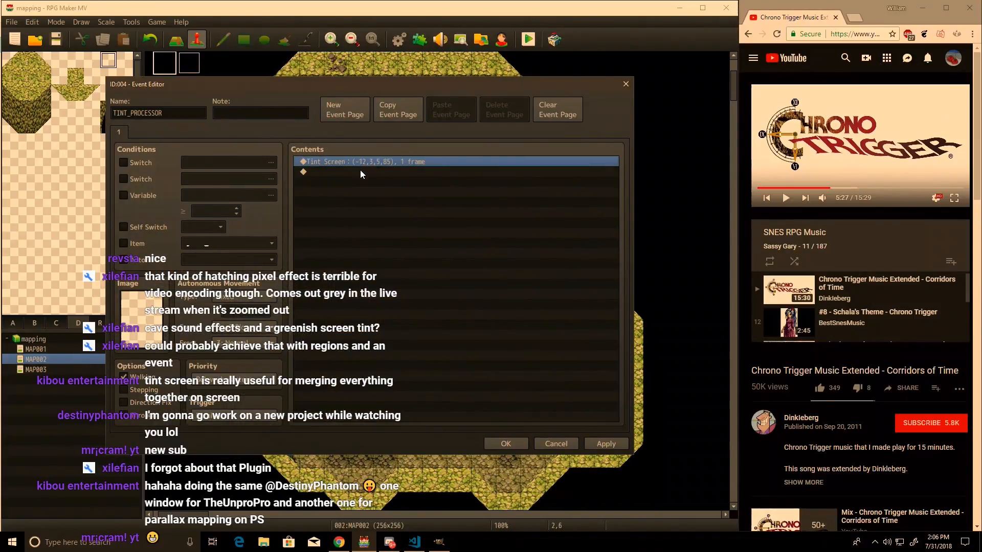
key(ctrl+c)
key(ctrl+v)
double_click(342, 173)
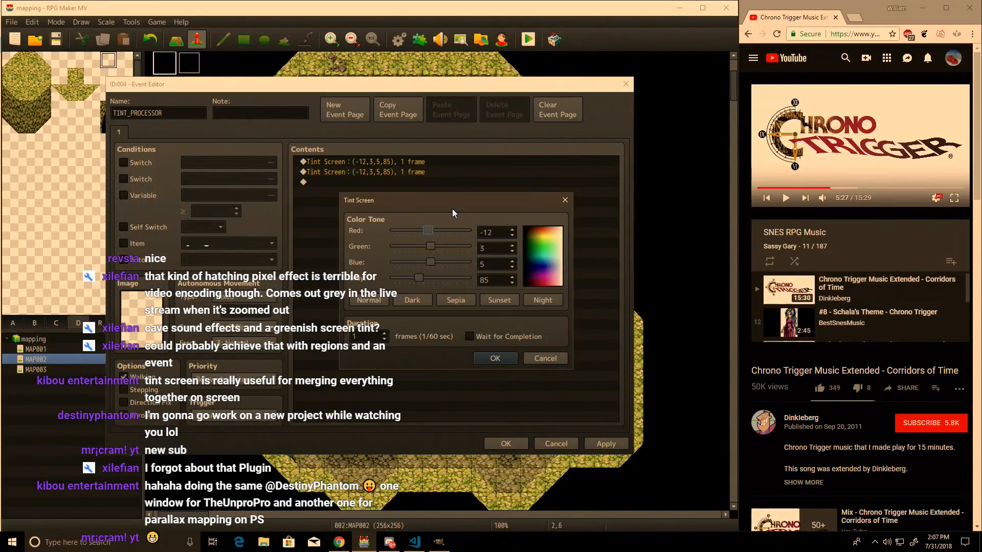
drag(420, 276, 434, 278)
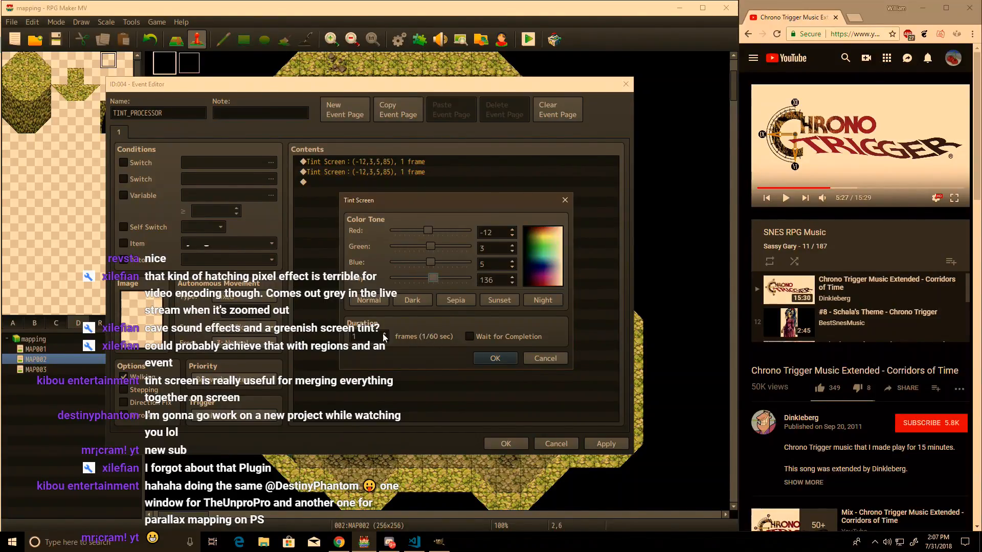
text(120)
key(Tab)
key(space)
click(486, 358)
Step: Add a copy of the 120-frame Tint Screen command below it and look at its settings
key(ctrl+c)
key(ctrl+v)
double_click(388, 183)
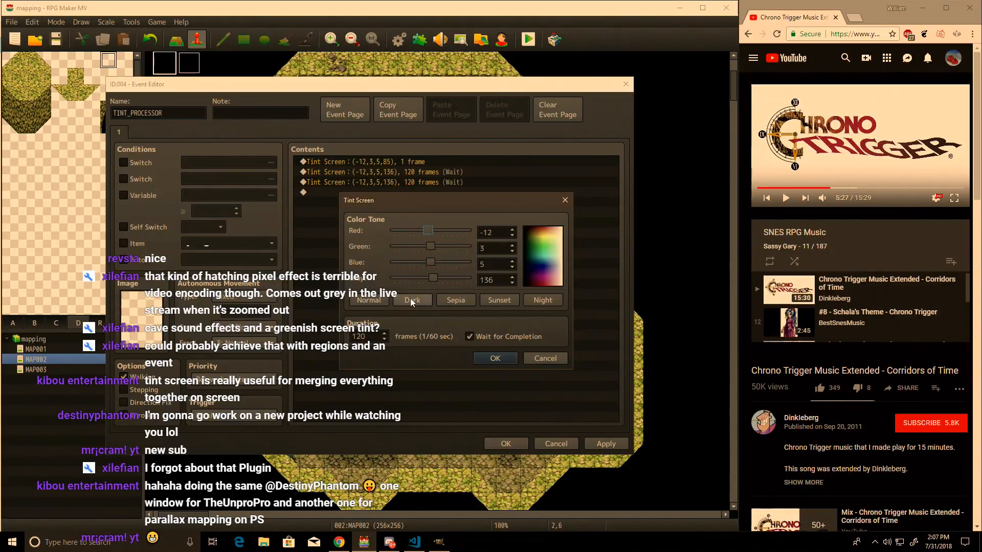
key(Escape)
Step: Replace the third Tint Screen command with a copy of the first, lasting 119 frames with wait for completion, and accept the event
click(409, 161)
click(403, 180)
key(Delete)
key(ctrl+v)
double_click(403, 182)
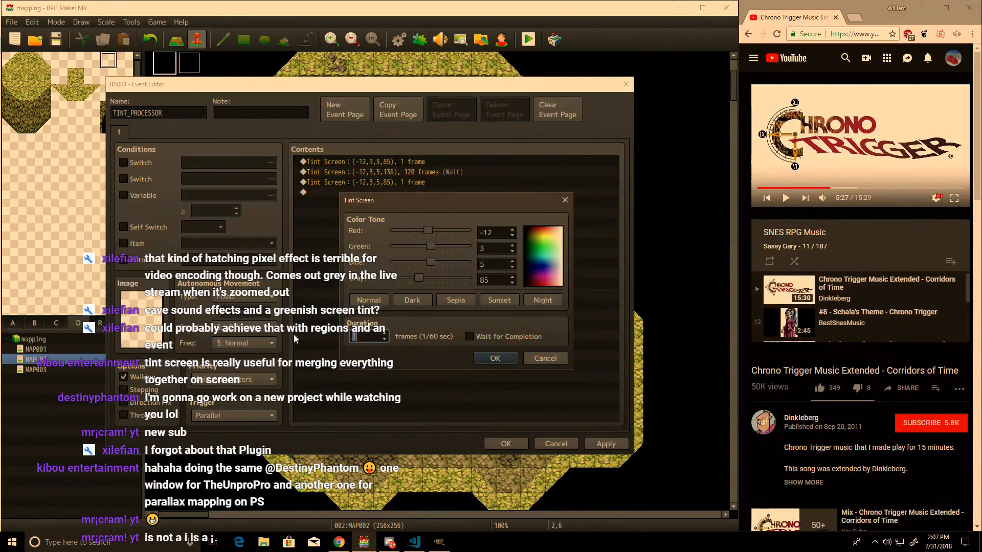
click(529, 338)
double_click(366, 336)
click(495, 358)
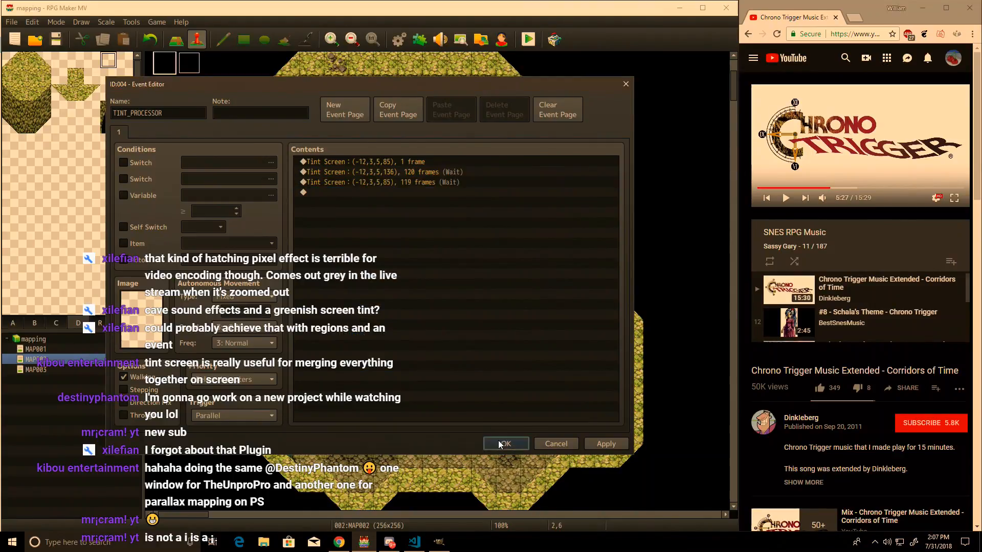
click(506, 443)
Step: Playtest the project in full screen, starting a new game and walking the party up from the start position to check the tint
key(ctrl+r)
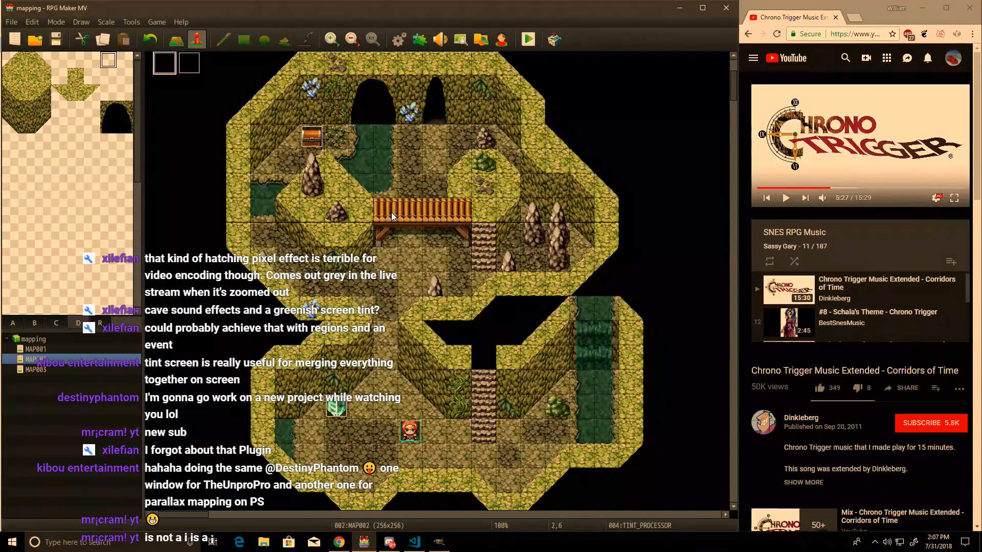
key(F4)
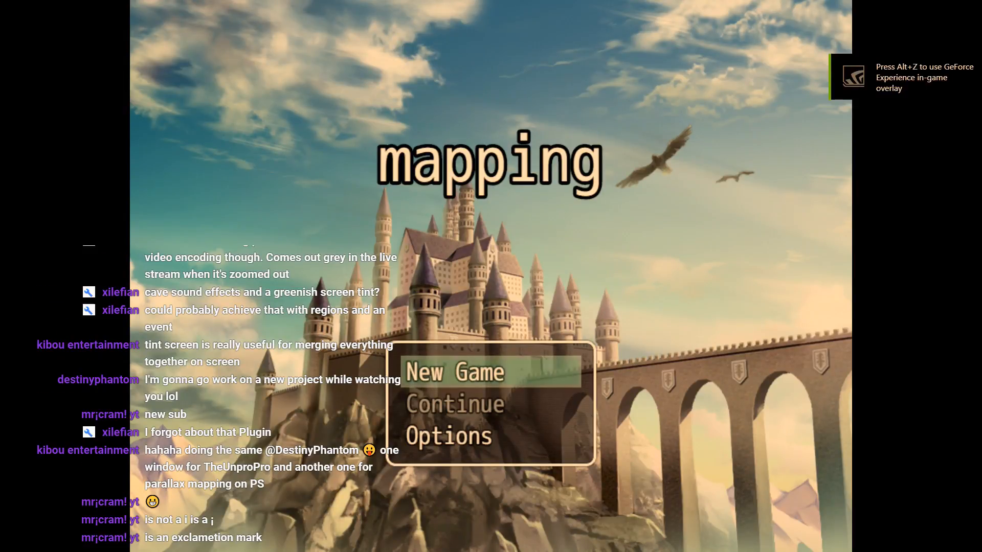
key(Return)
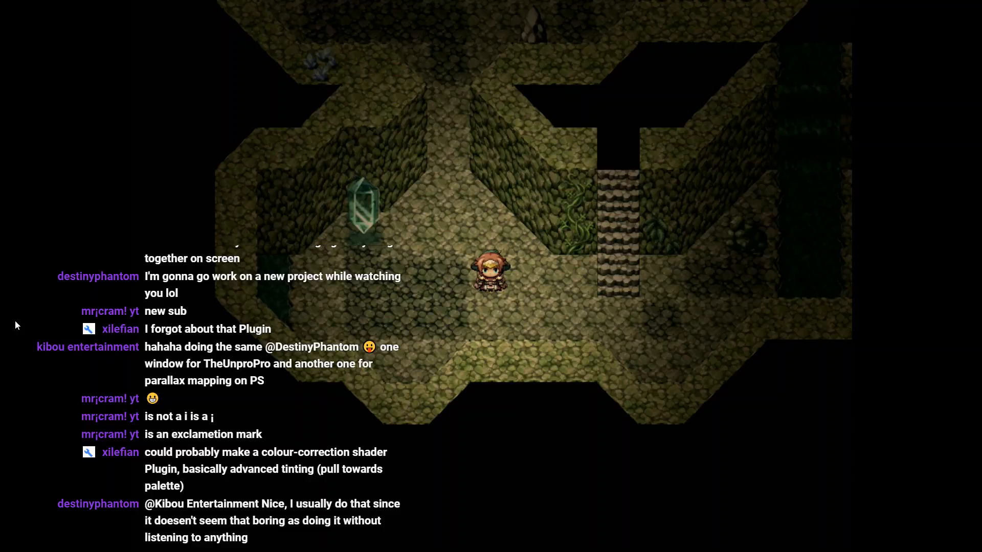
key(Left)
key(Up)
key(Up)
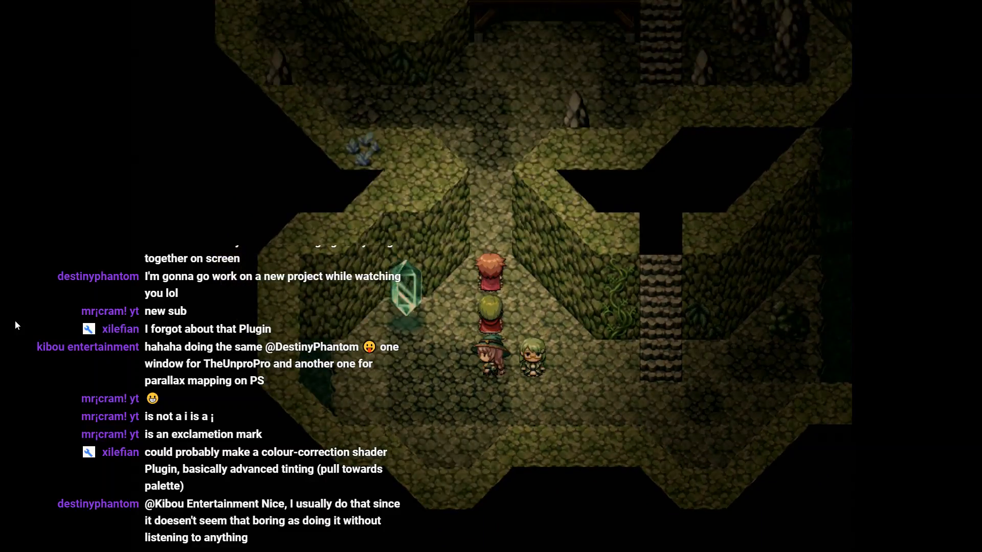
Step: Return the playtest to a window, walk the party across the bridge and to the treasure chest, and end the test
key(F4)
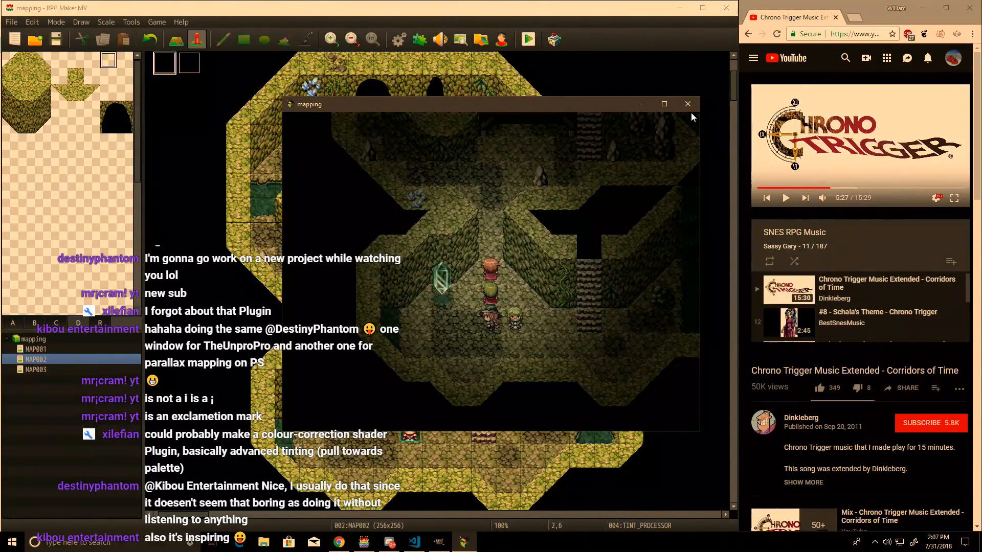
click(483, 192)
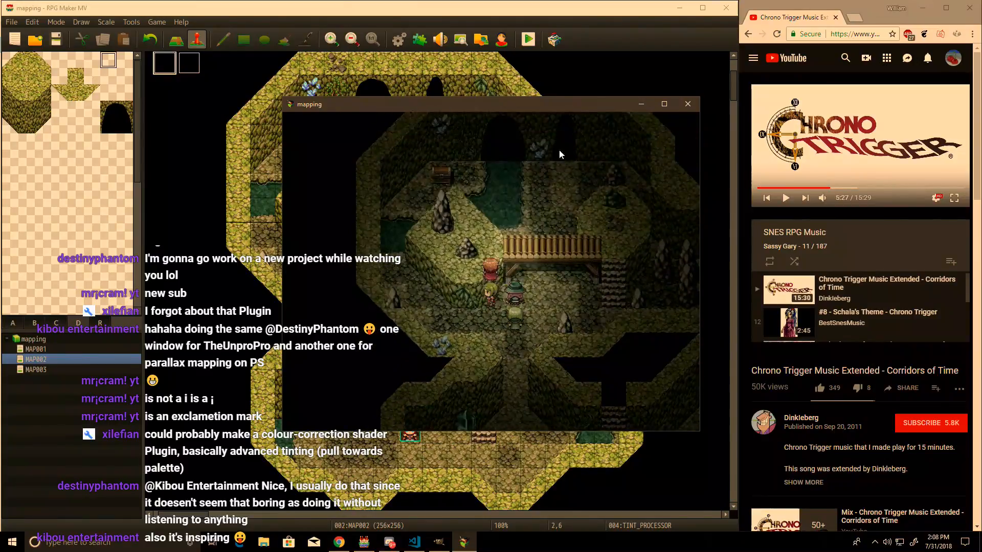
click(526, 203)
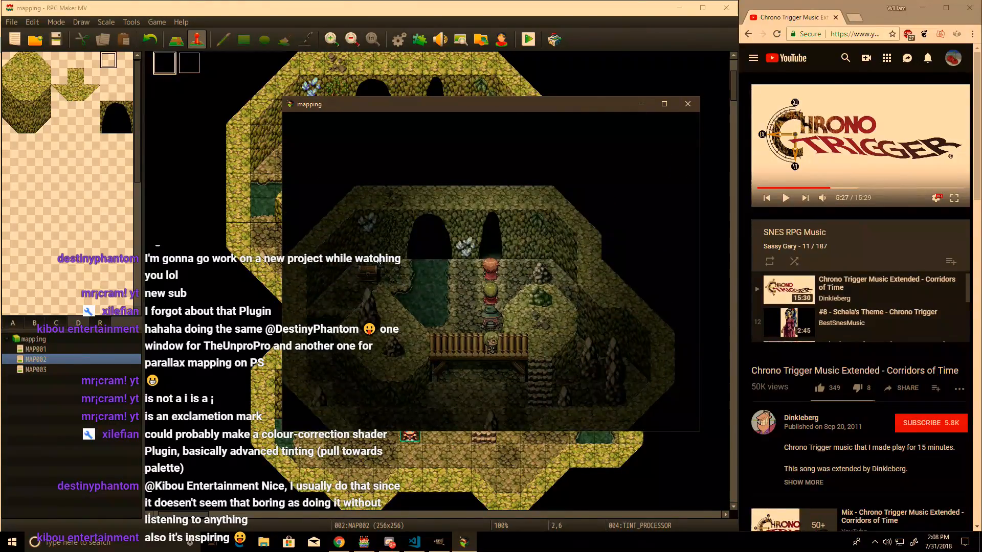
click(394, 269)
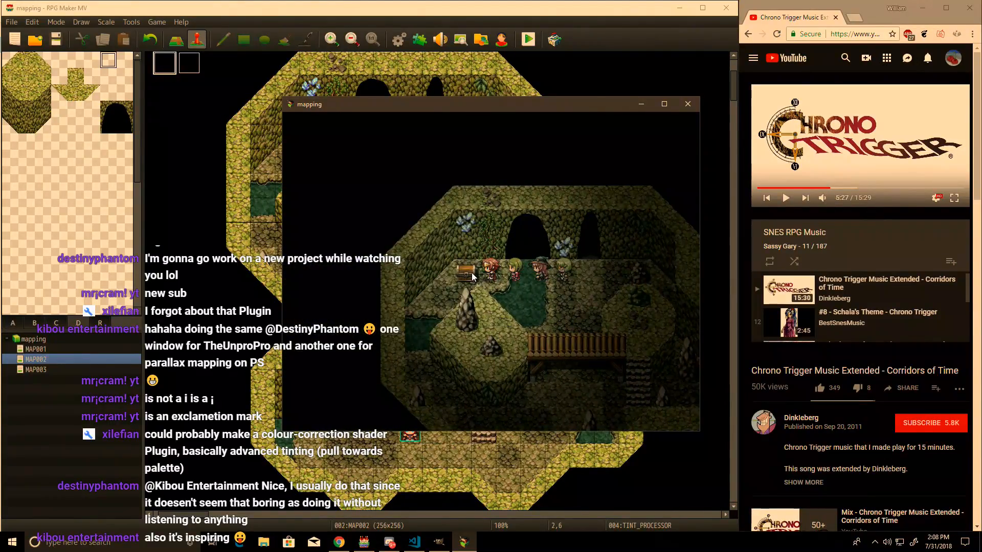
click(472, 273)
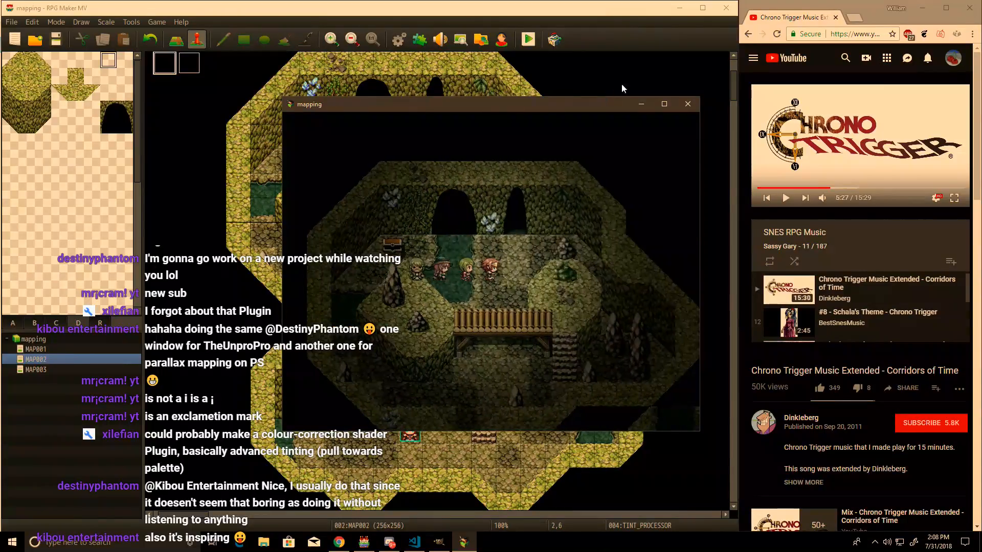
click(687, 104)
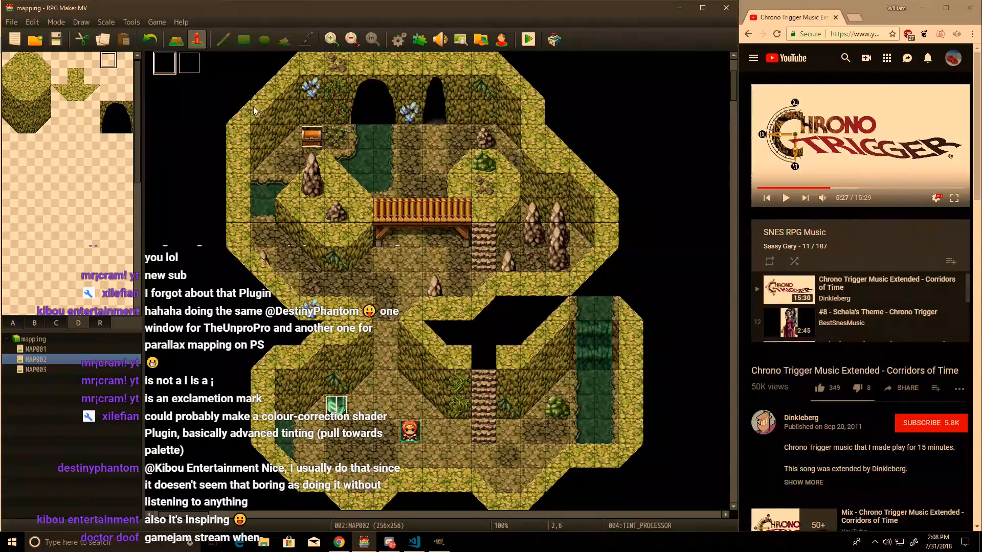
Step: Change TINT_PROCESSOR's second Tint Screen command to red 0, blue -17 and gray 102, and accept the event
double_click(187, 69)
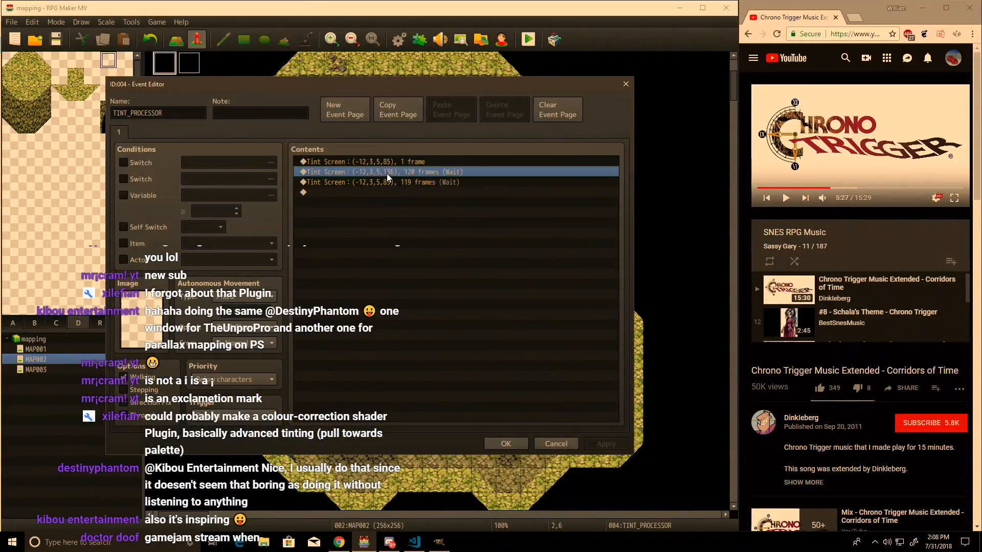
double_click(387, 173)
drag(432, 280, 423, 280)
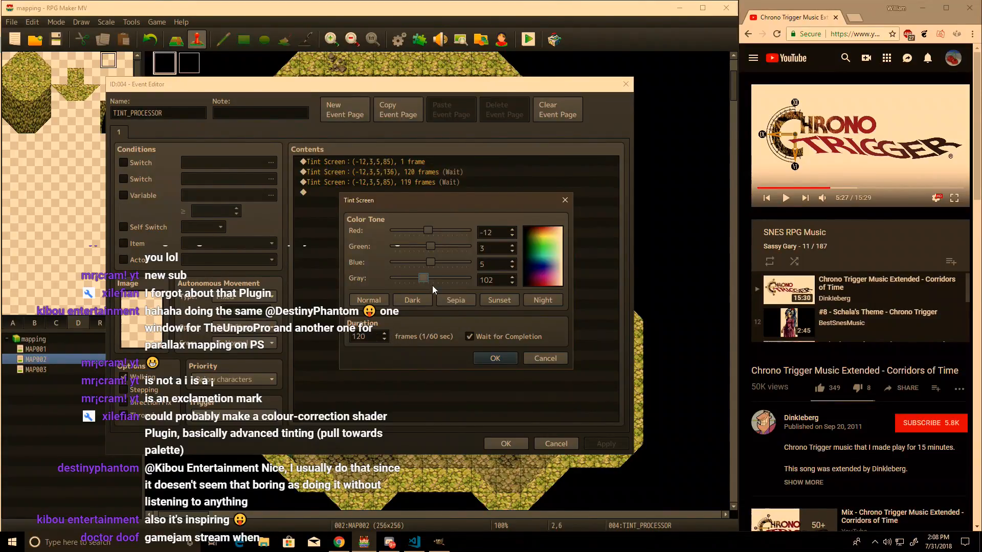
click(431, 261)
drag(427, 230, 430, 232)
click(491, 358)
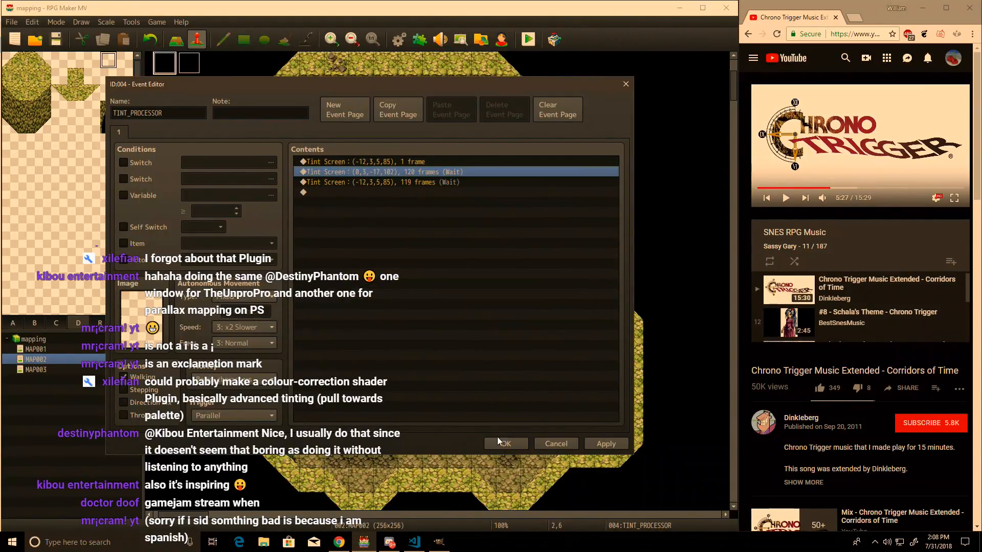
click(504, 443)
Step: Save the changes and playtest in full screen, starting a new game and walking the party up to the western side of the cave
click(521, 45)
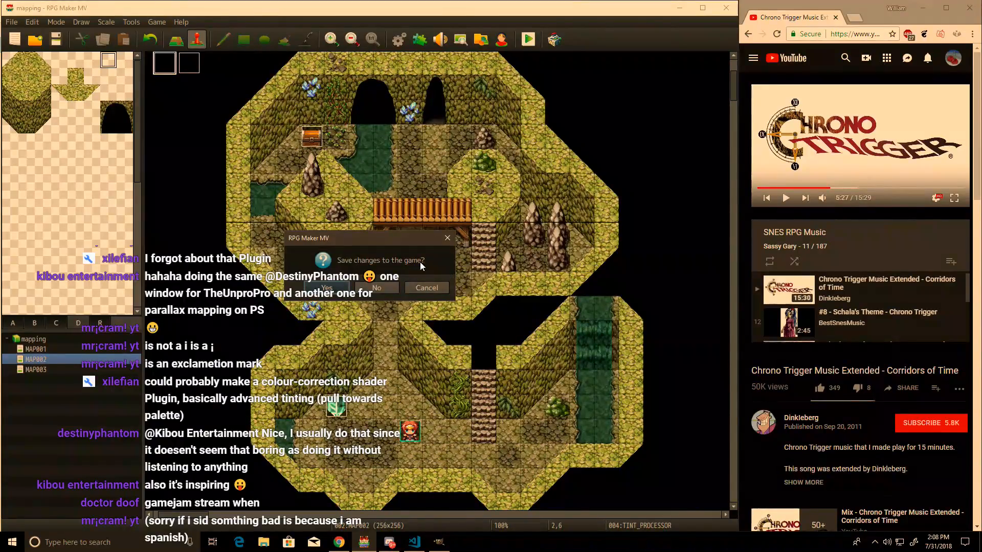
click(327, 287)
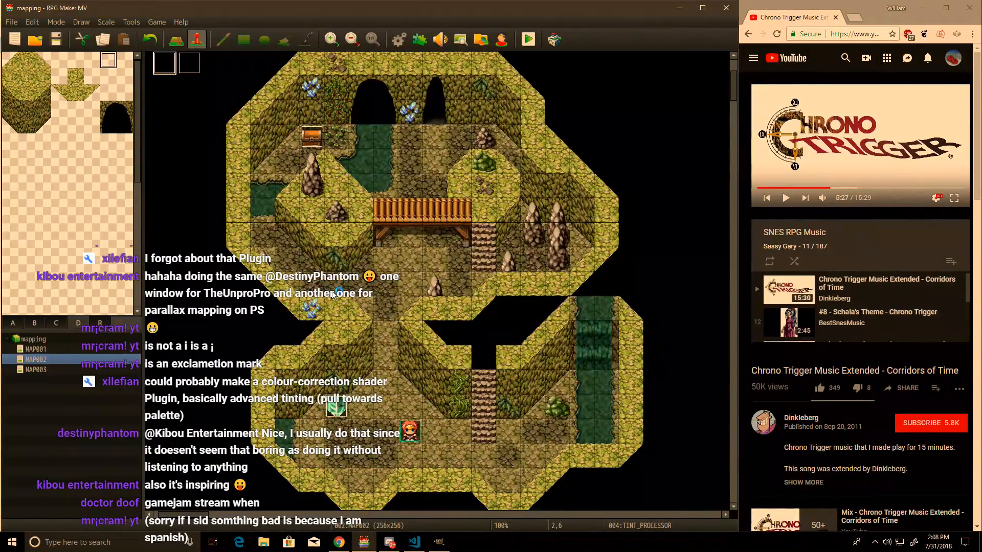
key(F4)
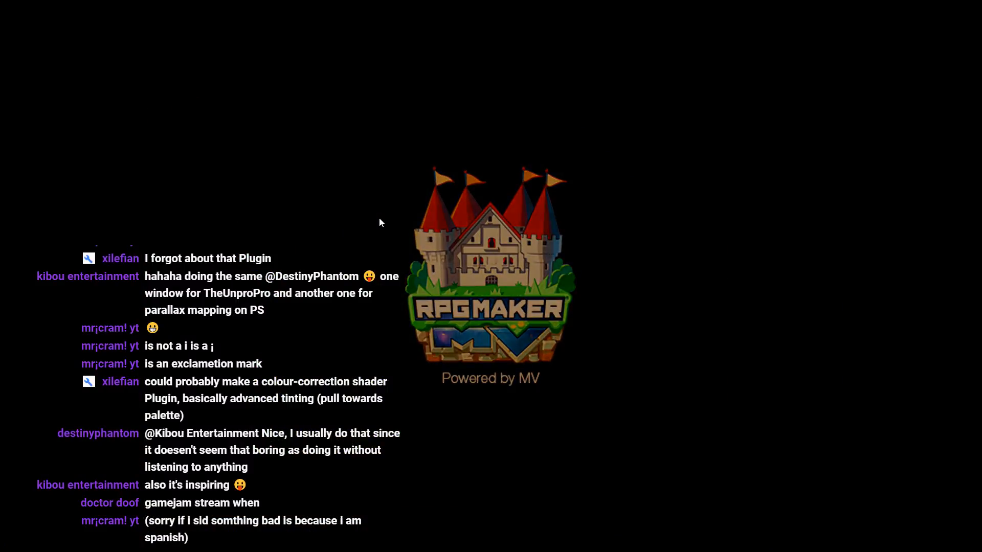
key(Return)
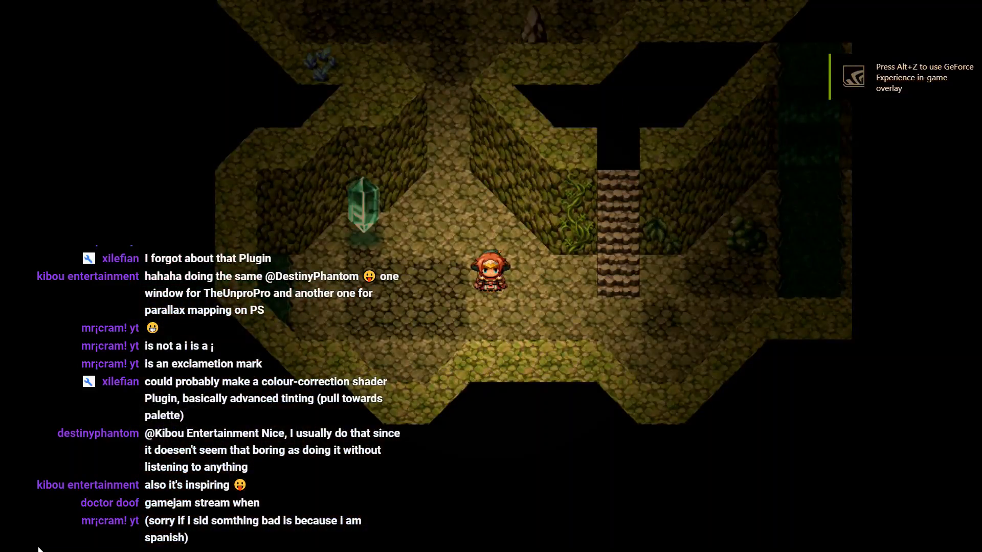
key(Up)
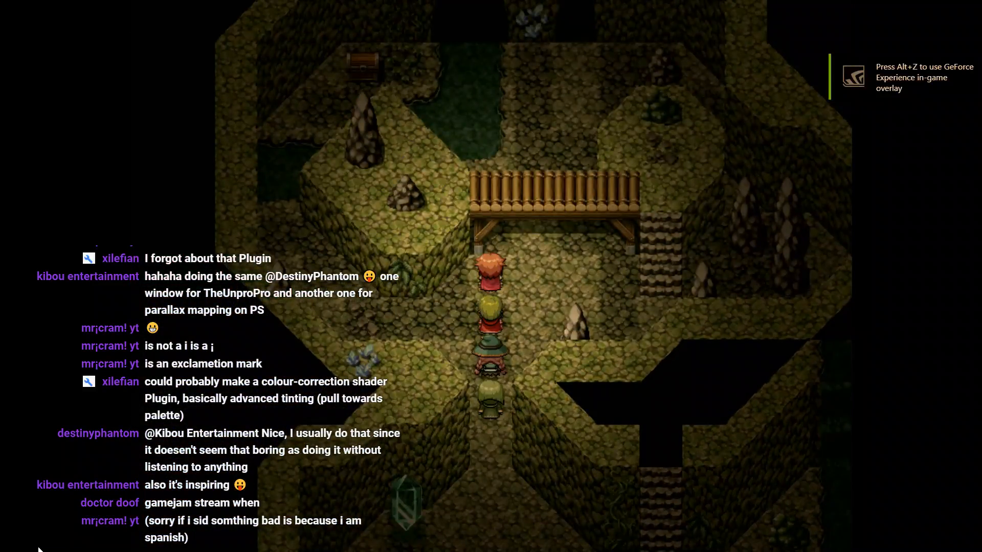
key(Left)
key(Up)
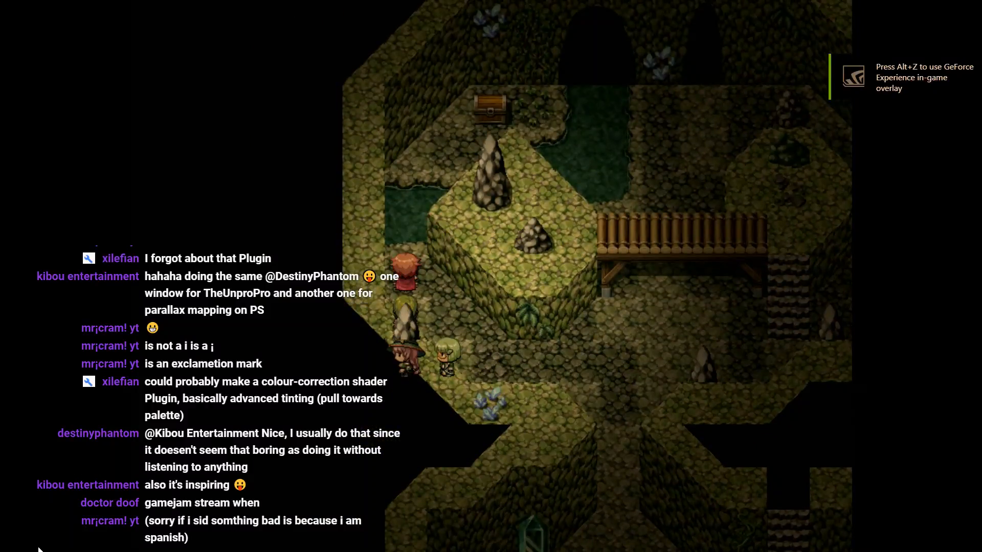
Step: Walk the party around to the treasure chest, open it, and head back down over the bridge while checking the tint
key(Right)
key(Return)
key(Return)
key(Right)
key(Up)
key(Right)
key(Left)
key(Down)
key(Down)
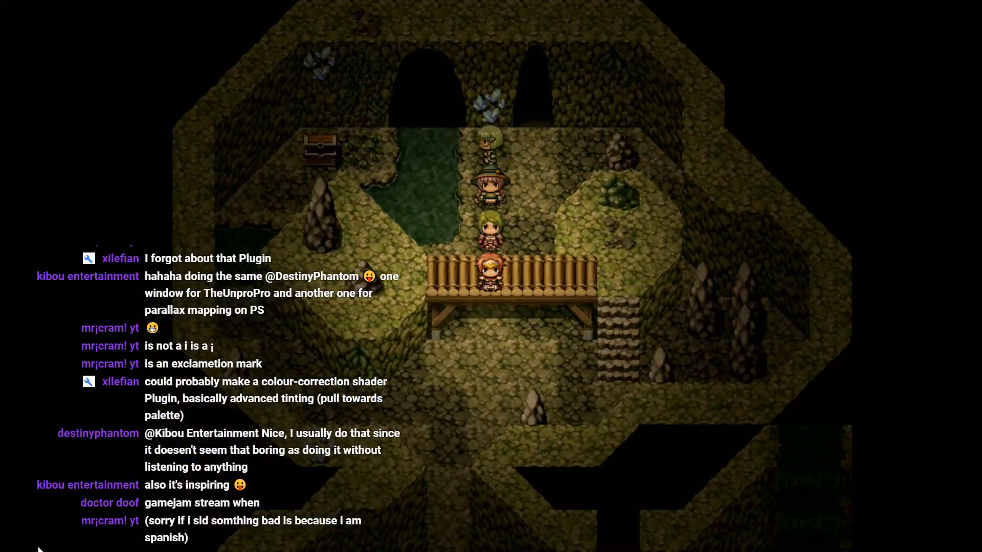
Step: Return the playtest to windowed mode near the green crystal and end the test
key(Up)
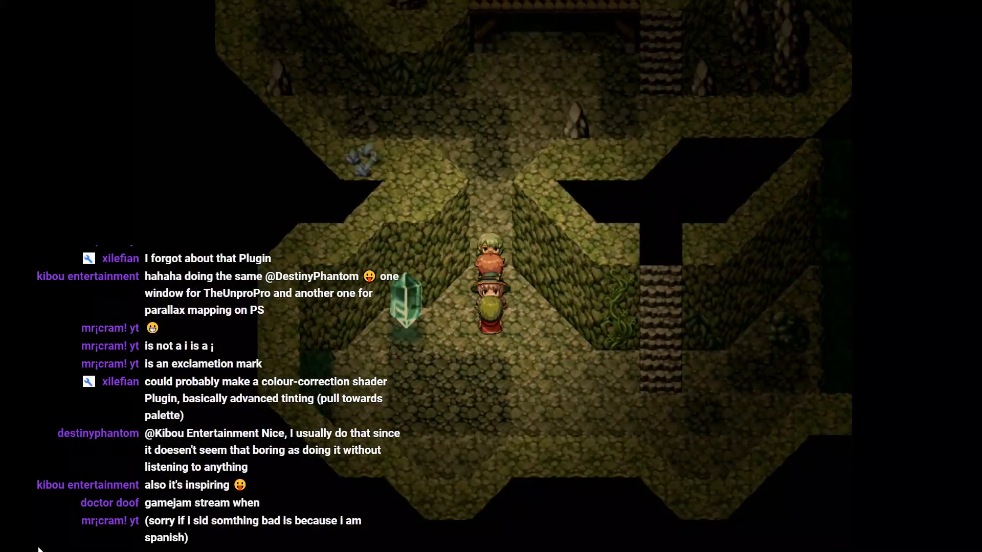
key(F4)
key(Escape)
key(Escape)
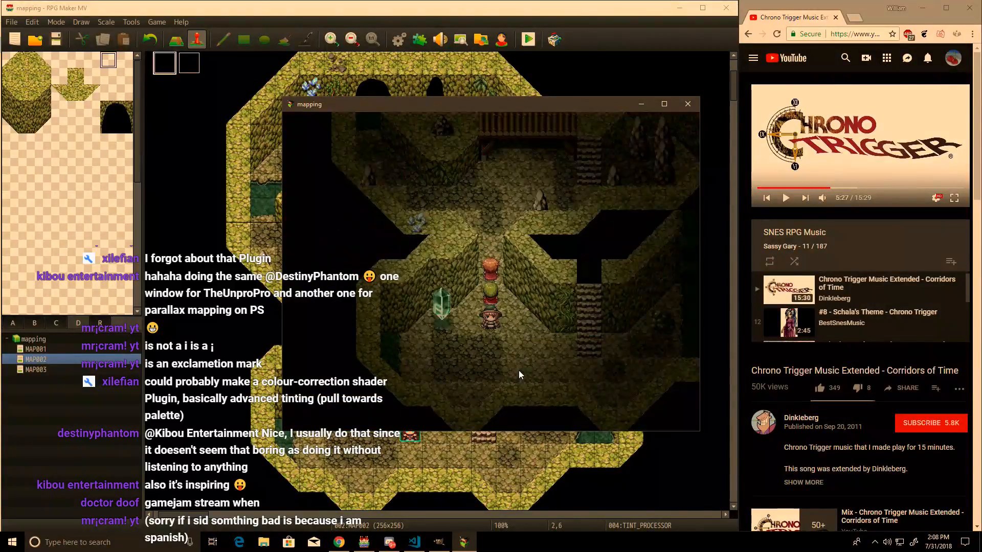
click(687, 104)
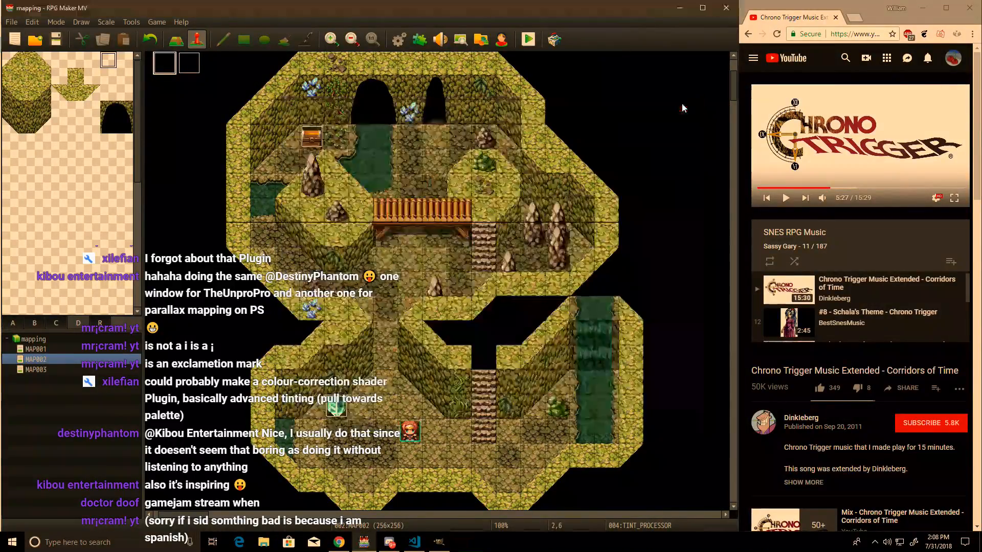
Step: Remove the stalagmites from the eastern alcove in map editing mode by painting over them with sampled floor and wall tiles
middle_drag(575, 371, 437, 212)
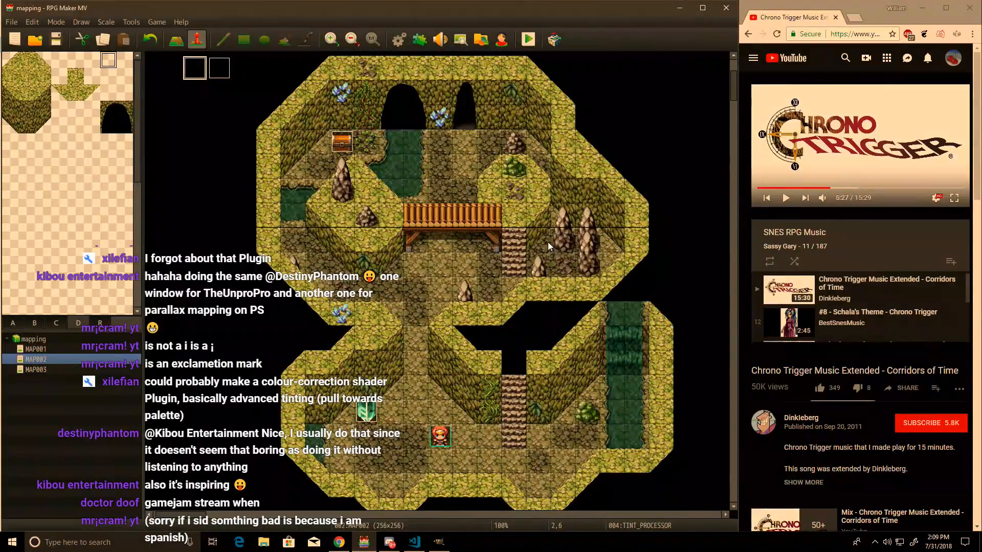
click(176, 39)
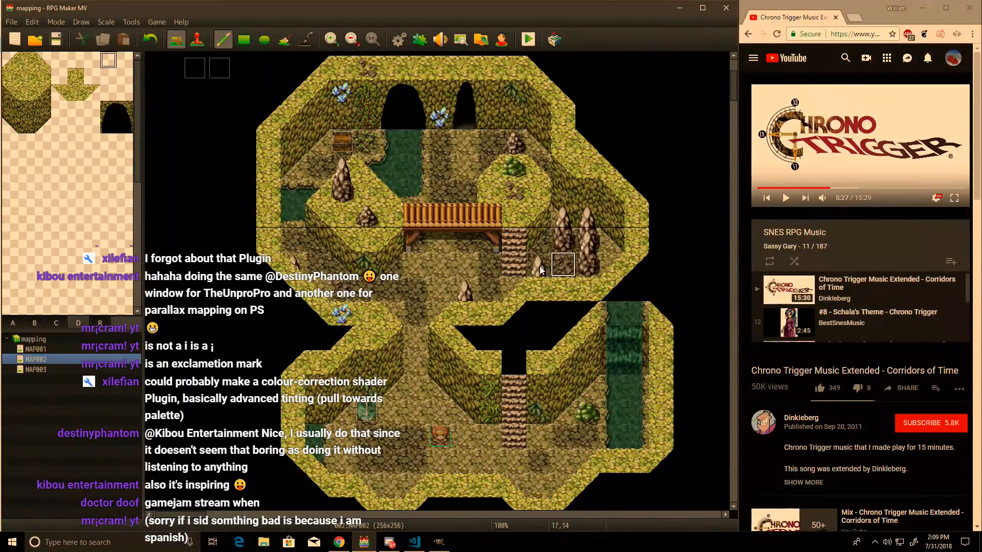
right_click(442, 265)
drag(538, 265, 566, 243)
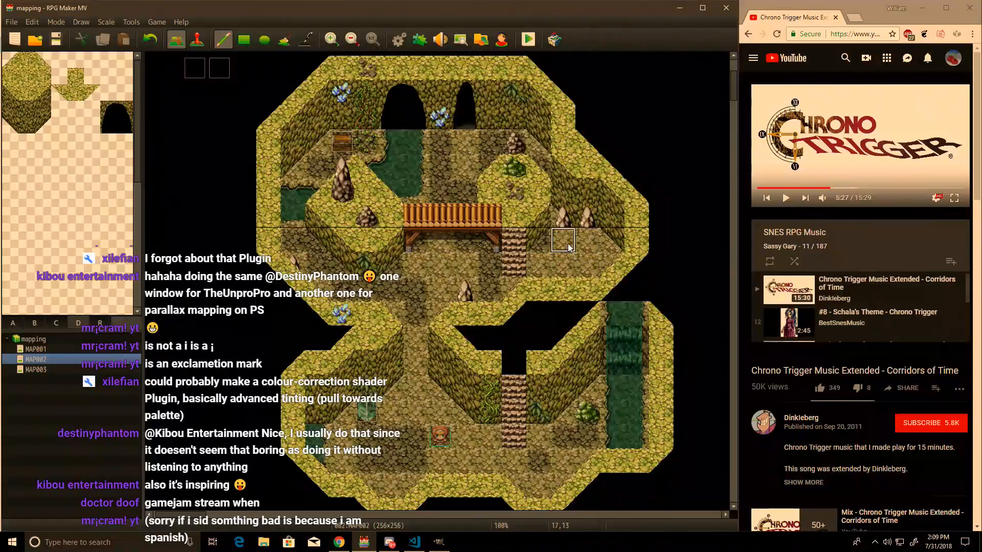
right_drag(488, 108, 489, 97)
click(579, 194)
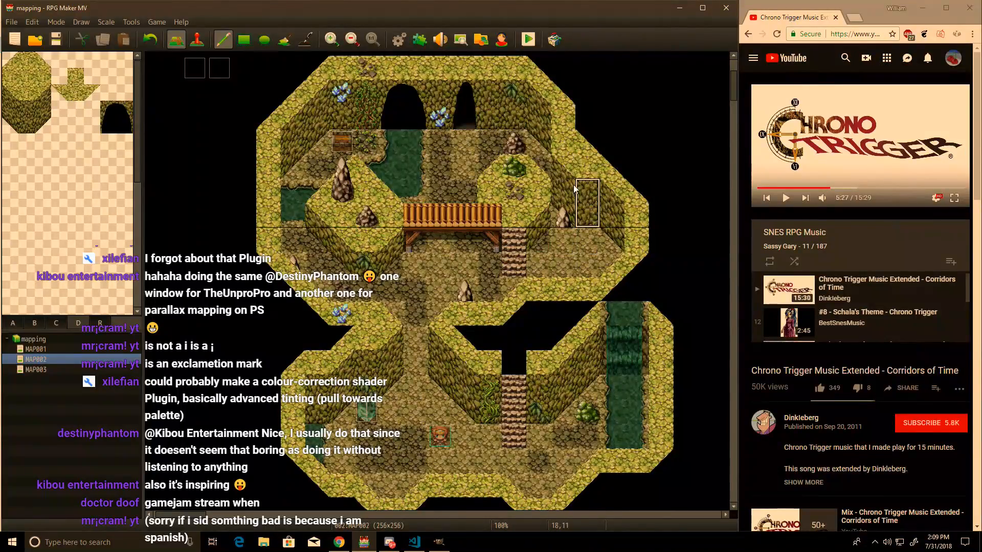
right_click(539, 142)
click(565, 216)
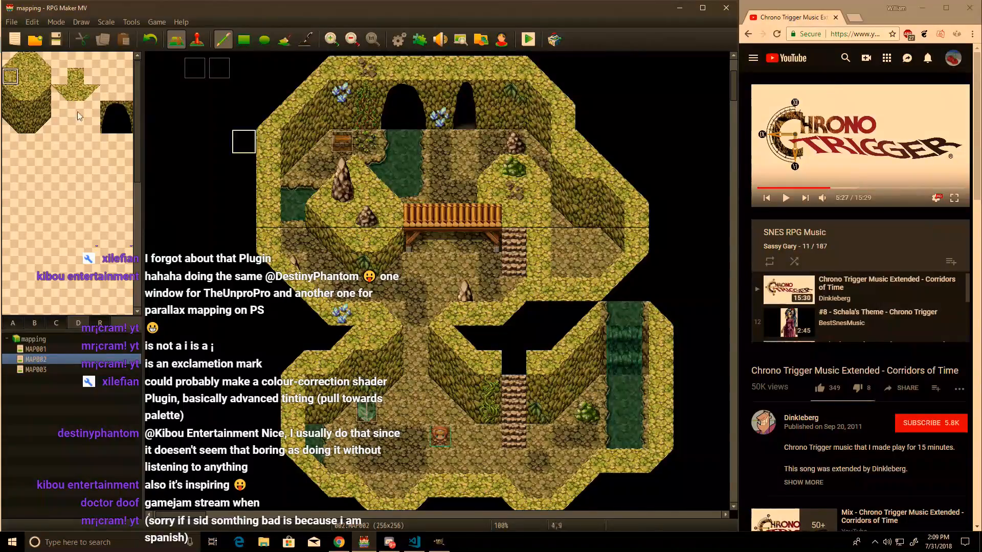
Step: Build the upper edge of a raised ledge against the eastern wall with straight and diagonal cliff-top tiles
click(27, 60)
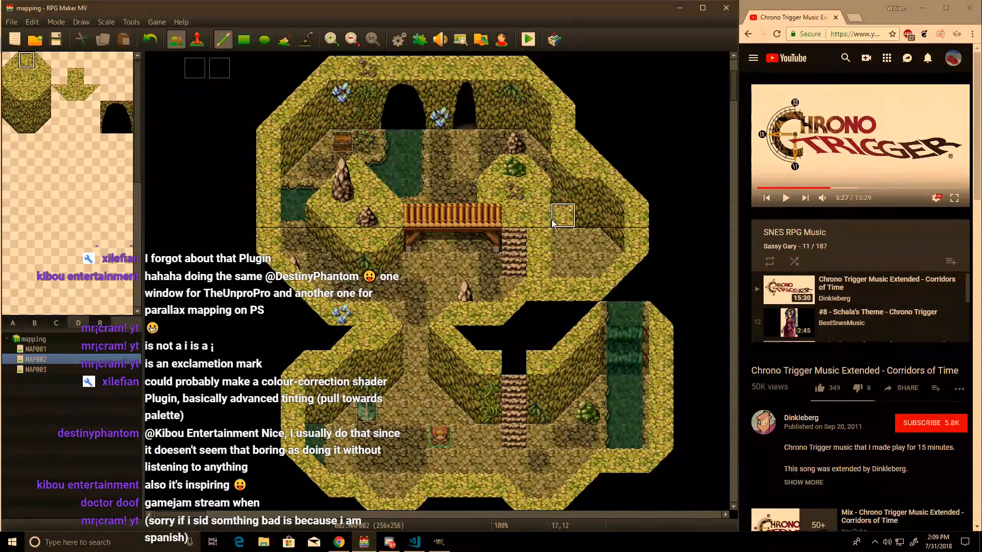
click(43, 60)
click(590, 236)
key(ctrl+z)
click(588, 221)
right_click(566, 220)
click(605, 241)
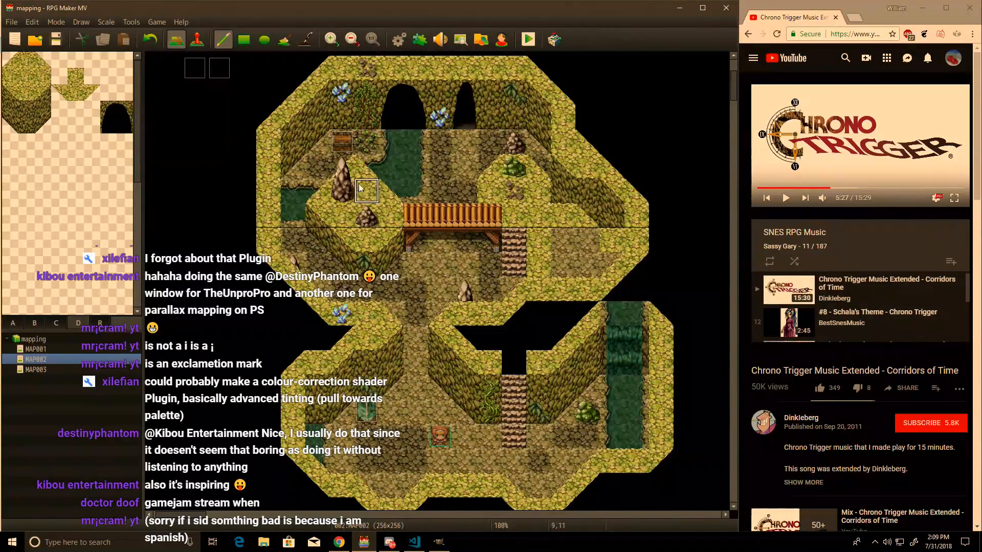
Step: Fill the eastern alcove floor with solid cliff-top tiles and touch up the shadow at the foot of the upper stairs
click(27, 76)
mouse_move(560, 268)
mouse_down()
mouse_move(563, 240)
mouse_move(572, 263)
mouse_move(588, 240)
mouse_up()
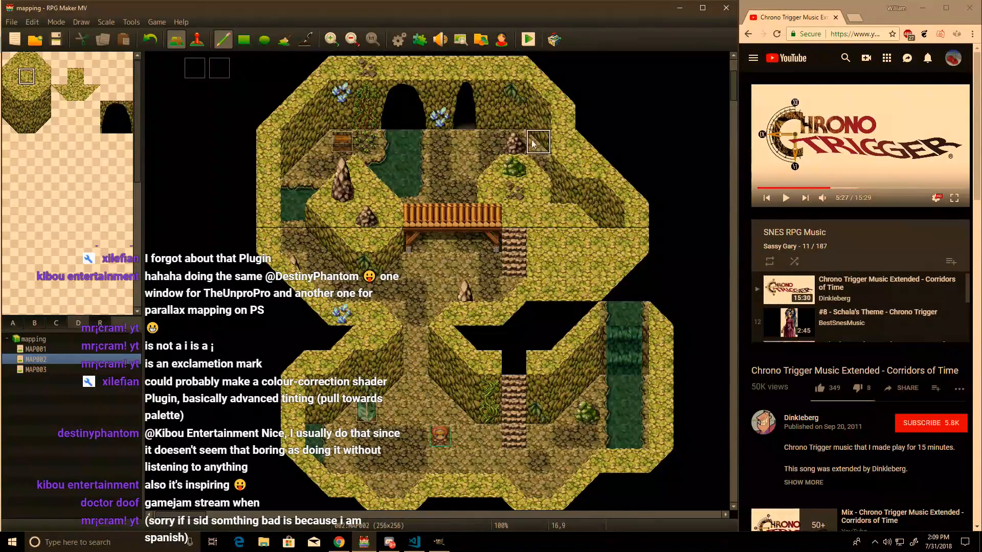
mouse_move(554, 240)
mouse_down()
mouse_move(588, 289)
mouse_move(537, 289)
mouse_up()
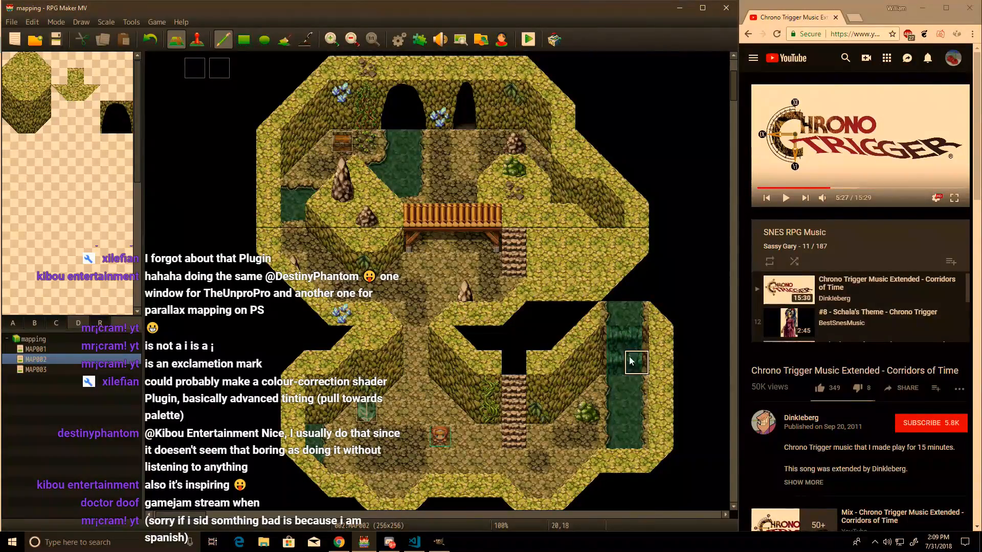
click(8, 69)
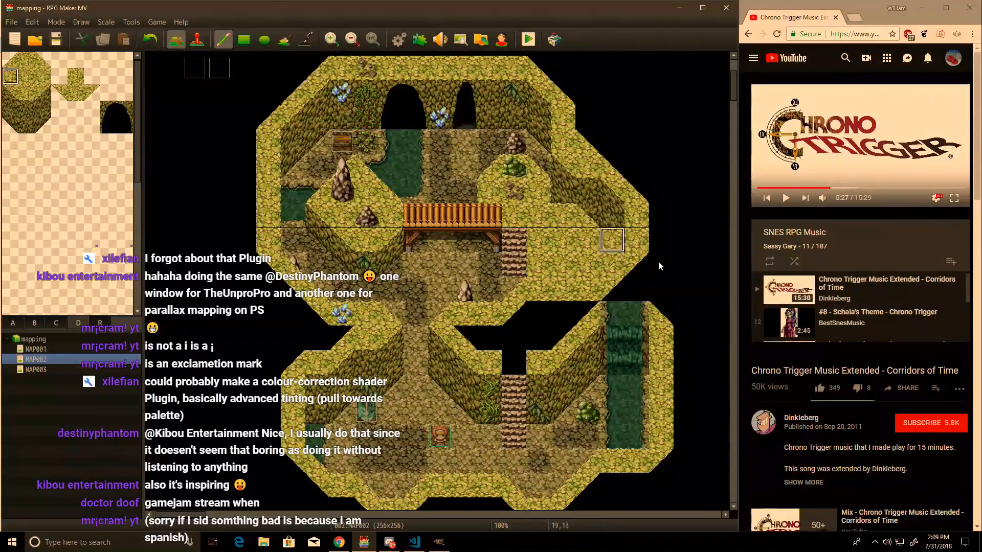
click(304, 39)
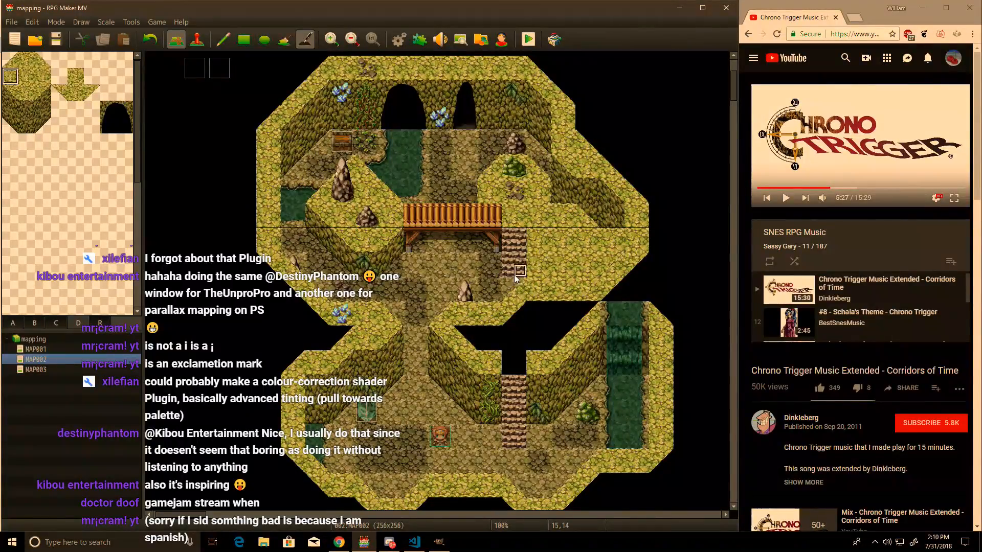
drag(528, 282, 513, 285)
Step: Switch to GIMP and view the Dungeon_A4 tileset, cancelling the attempt to close the image
click(438, 542)
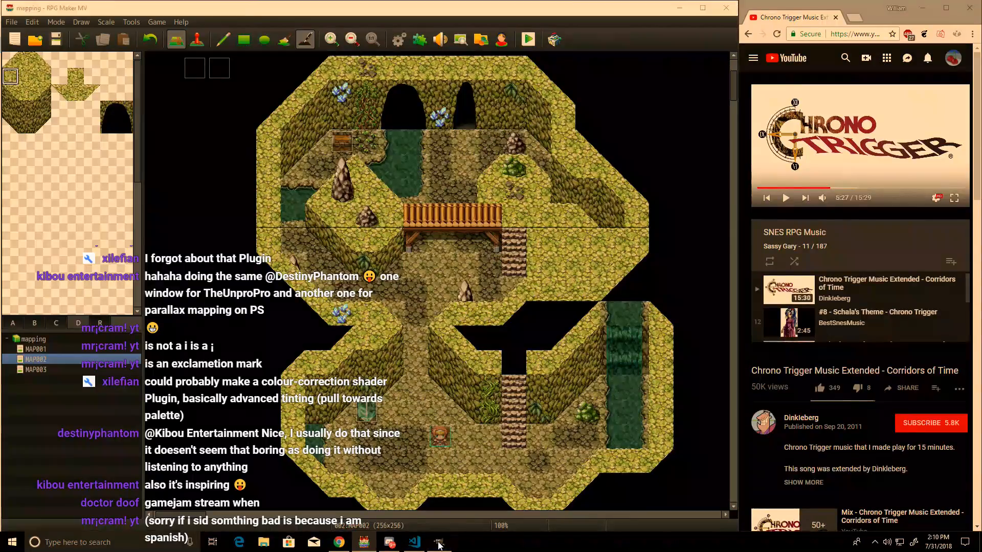
click(181, 31)
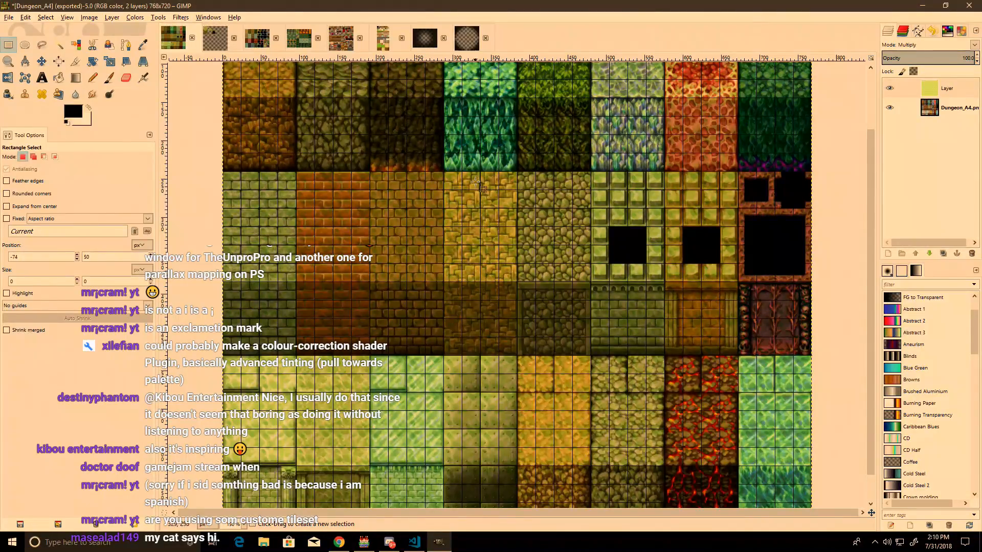
click(192, 38)
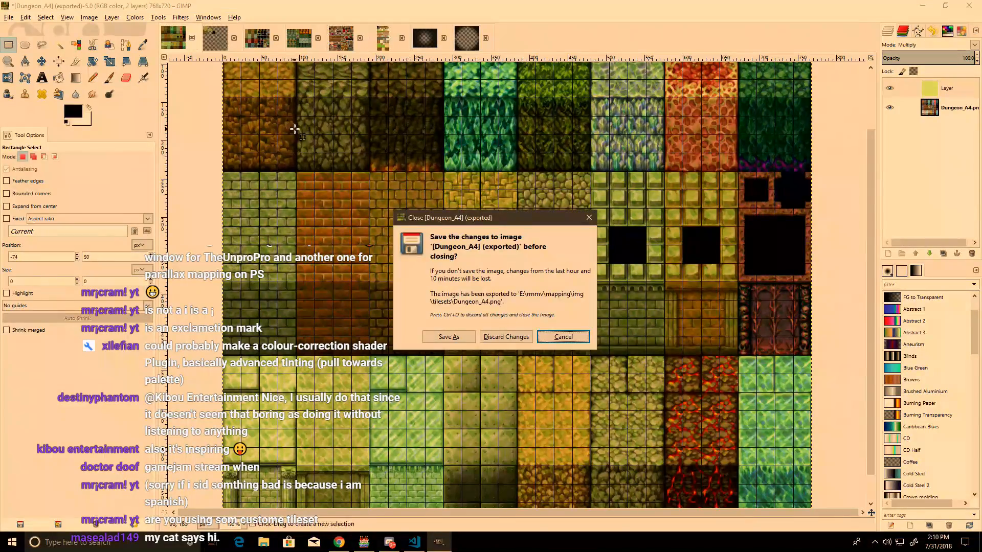
click(563, 336)
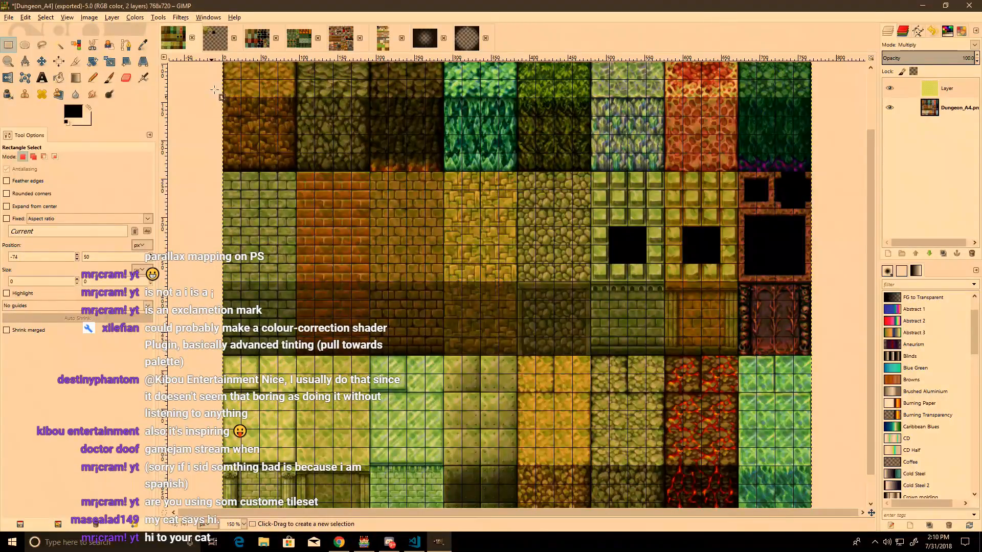
Step: In the Dungeon__DIAG_WALLS image, copy the 288 × 240 px block of diagonal wall tiles and anchor a pasted copy in place
click(215, 38)
ctrl+scroll(426, 306, down, 3)
middle_drag(426, 305, 492, 290)
mouse_move(507, 393)
mouse_down()
mouse_move(278, 204)
mouse_move(286, 207)
mouse_up()
key(ctrl+c)
key(ctrl+v)
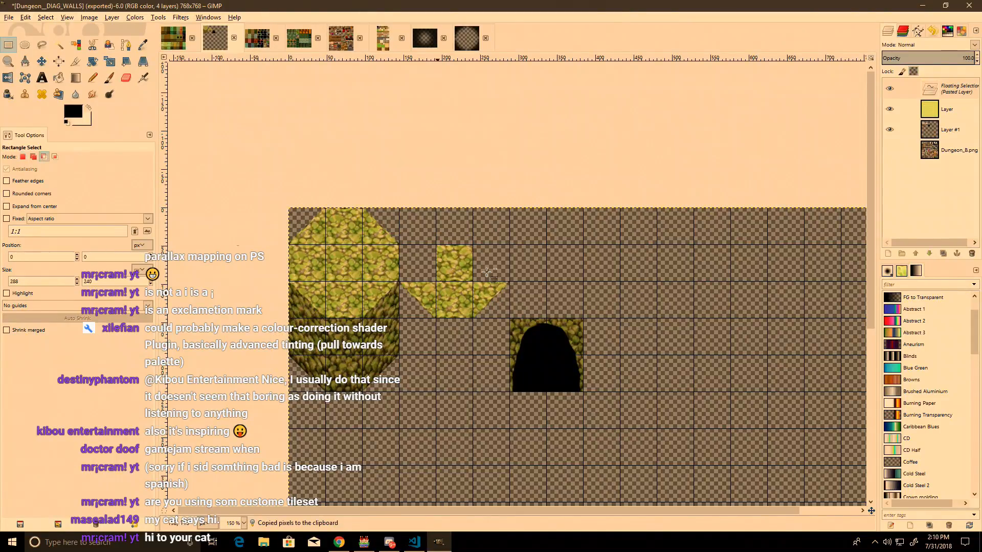
key(ctrl+h)
Step: Merge the visible layers, combining the yellow Multiply layer with Layer #1
right_click(919, 86)
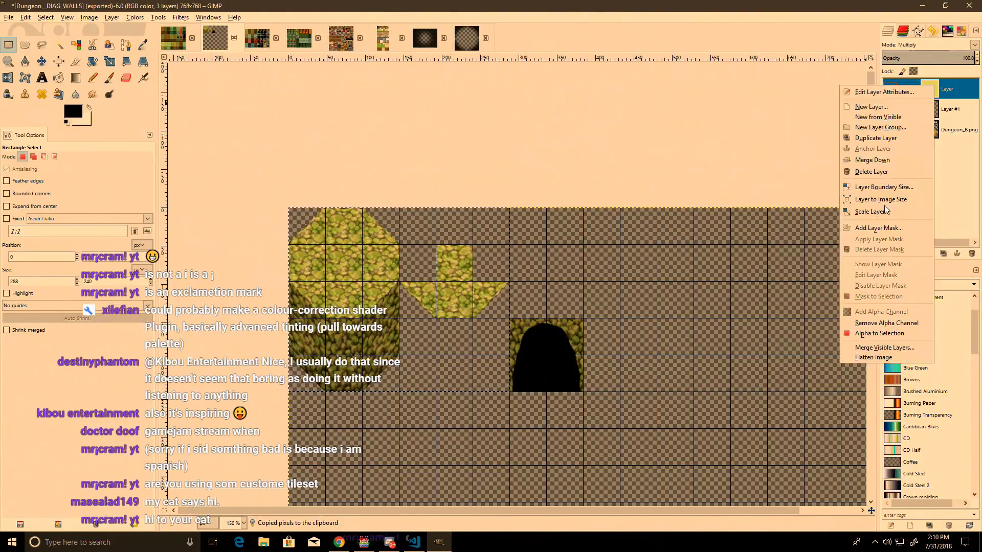
click(870, 346)
click(876, 416)
Step: Paste another copy of the diagonal wall block directly below the original and anchor it on the tile grid
key(ctrl+v)
drag(341, 244, 344, 428)
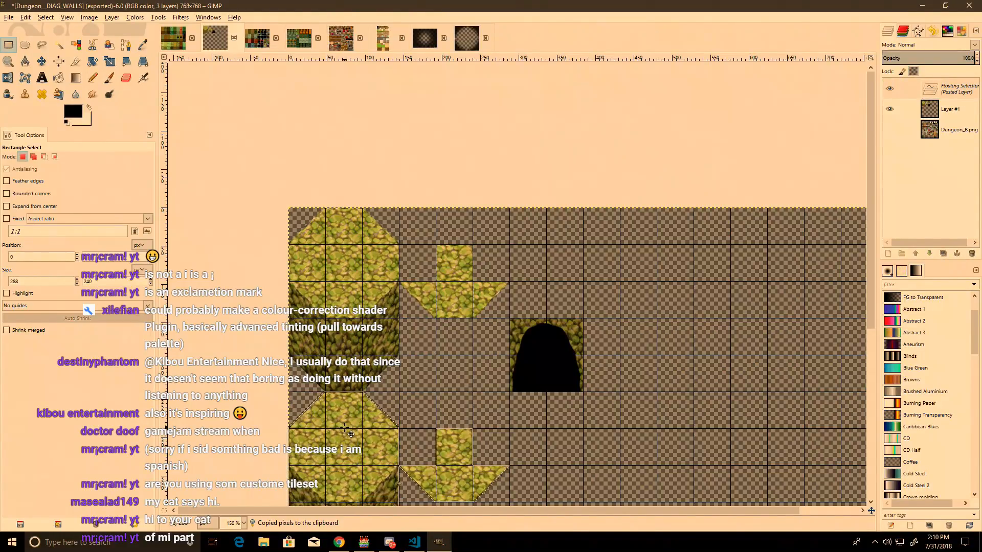
ctrl+scroll(348, 435, up, 1)
middle_drag(185, 324, 288, 176)
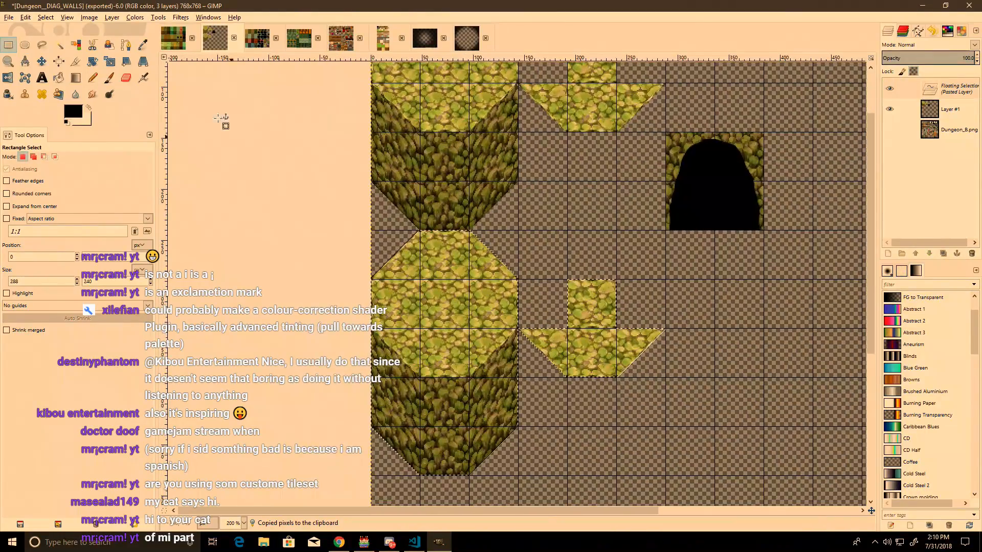
click(288, 176)
ctrl+scroll(445, 303, up, 1)
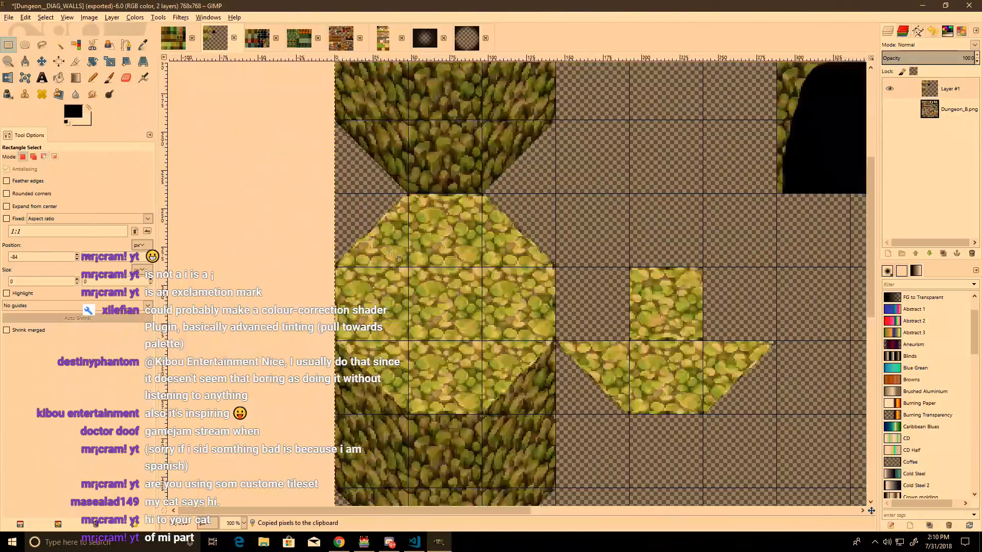
Step: Outline the octagonal cliff-top area of the duplicated wall block with a polygonal Free Select
click(42, 45)
click(480, 413)
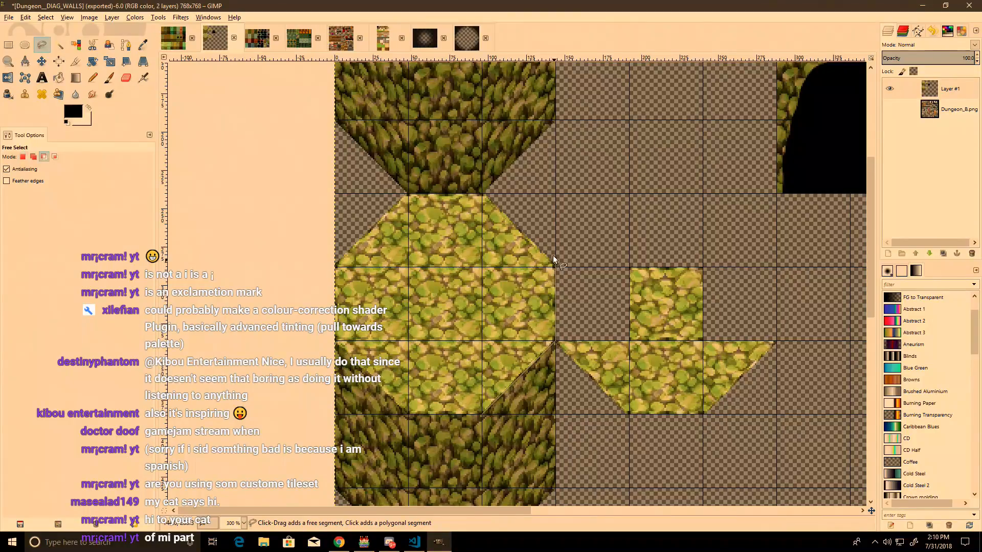
click(549, 194)
click(333, 193)
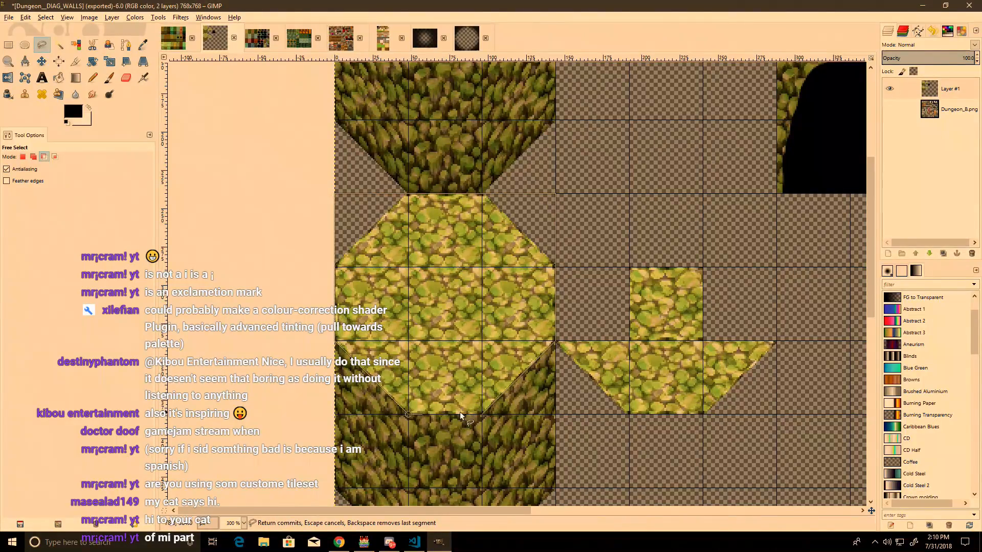
click(480, 413)
Step: Add the 144 × 145 px area around the T-shaped cliff-top tiles to the selection and set its brightness to -46 and contrast to 11
scroll(408, 315, down, 1)
shift+scroll(408, 315, right, 3)
key(r)
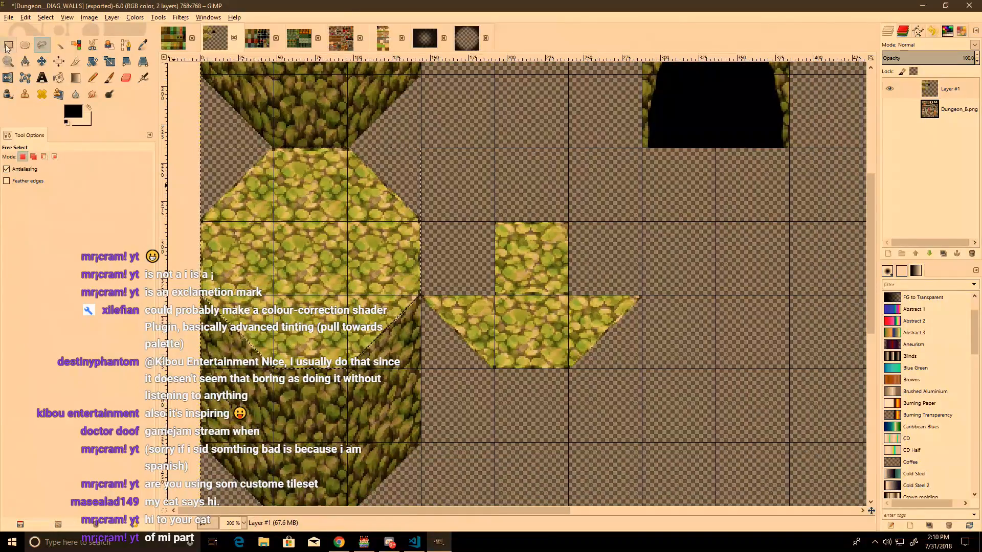
drag(641, 398, 422, 178)
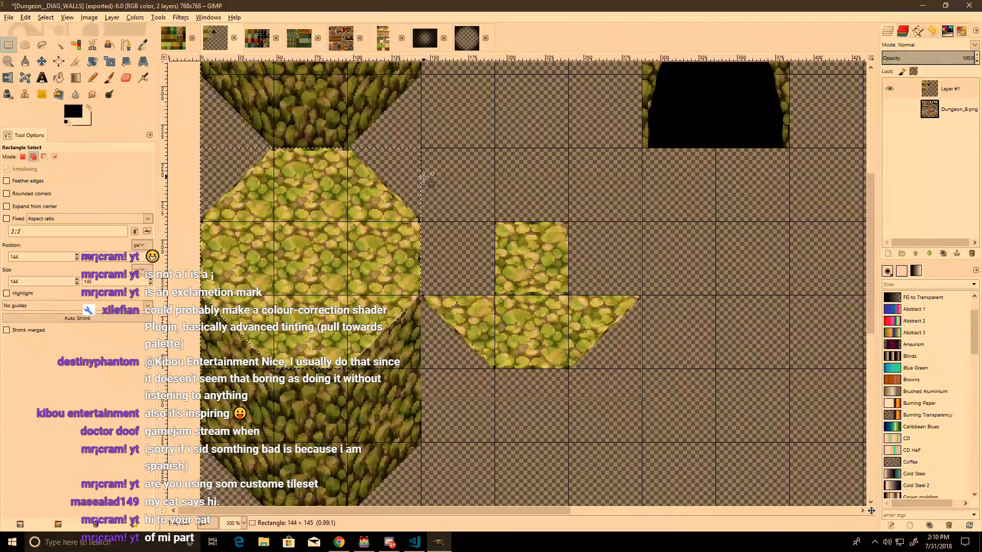
click(135, 19)
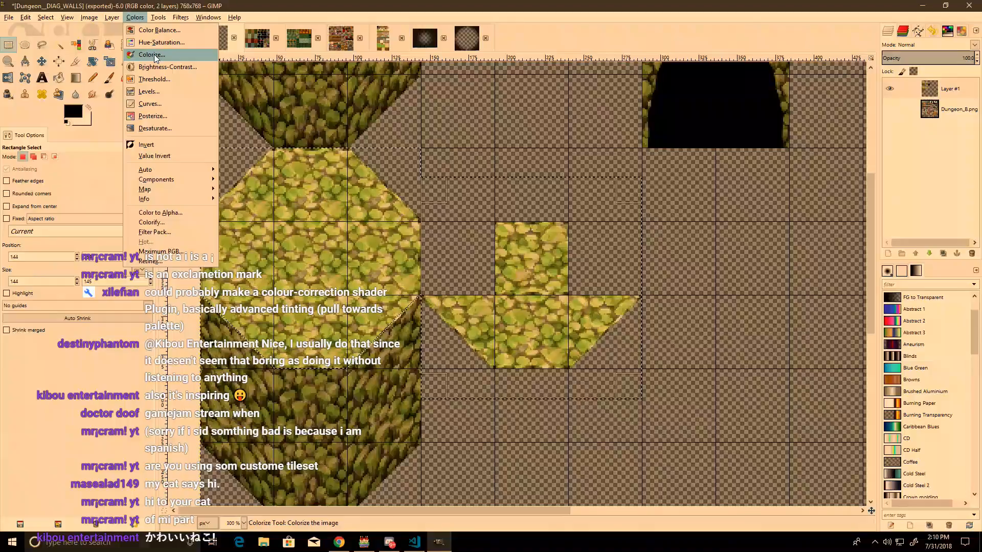
click(157, 63)
mouse_move(157, 63)
mouse_down()
mouse_move(137, 63)
mouse_move(165, 80)
mouse_up()
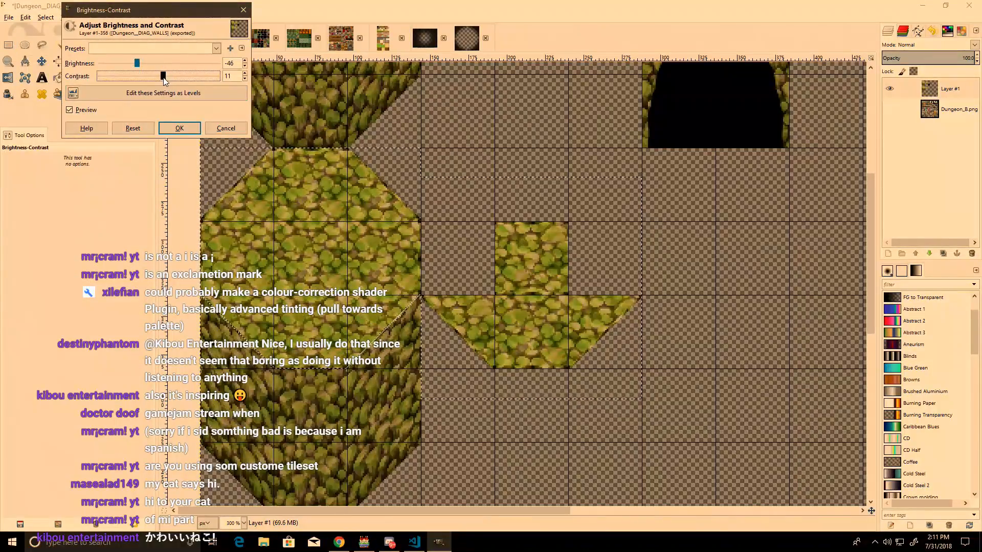
click(167, 127)
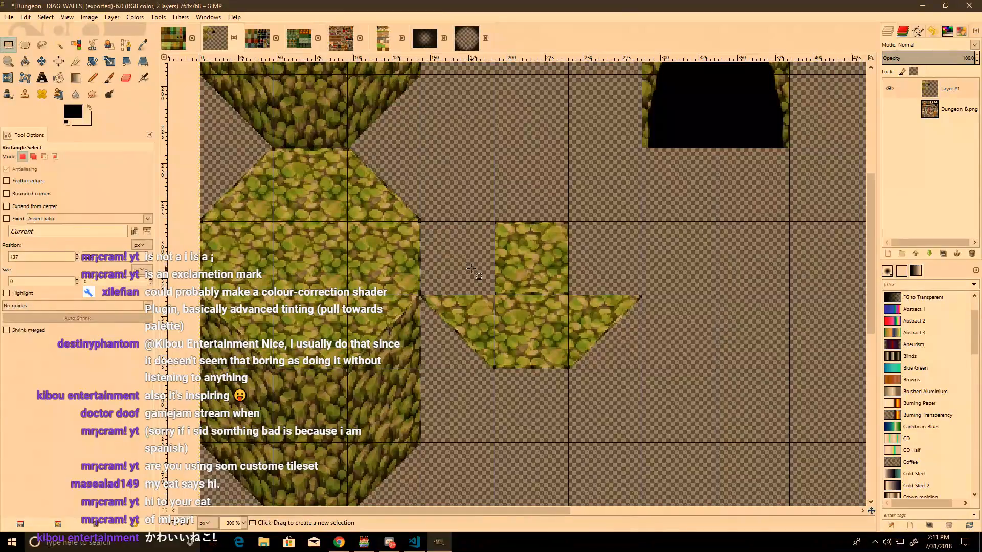
Step: Re-export the wall tileset image, switch to RPG Maker MV and reload MAP002 with tileset page D shown
scroll(441, 170, down, 3)
ctrl+scroll(442, 170, down, 1)
scroll(435, 273, down, 1)
scroll(458, 240, down, 3)
key(ctrl+e)
key(alt+Tab)
click(56, 350)
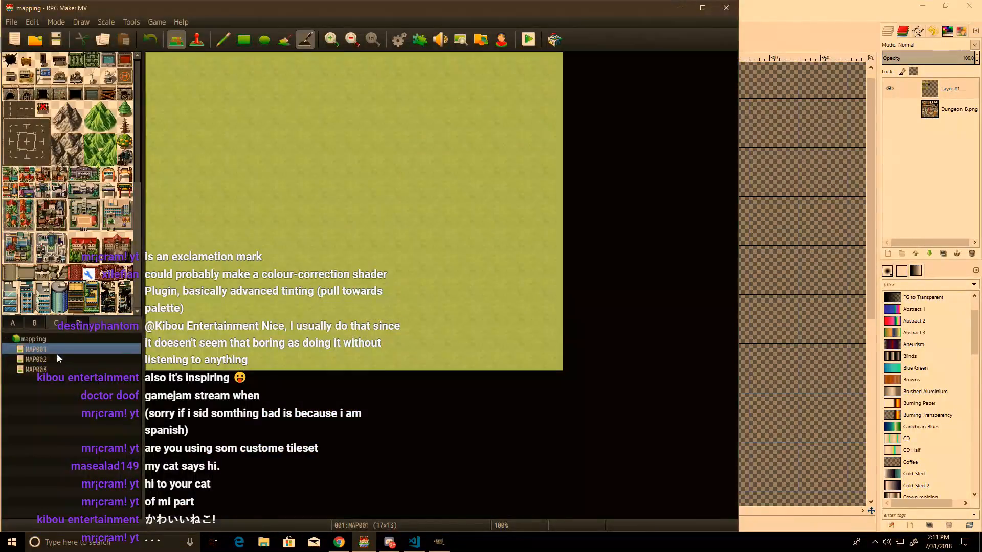
click(57, 359)
click(83, 322)
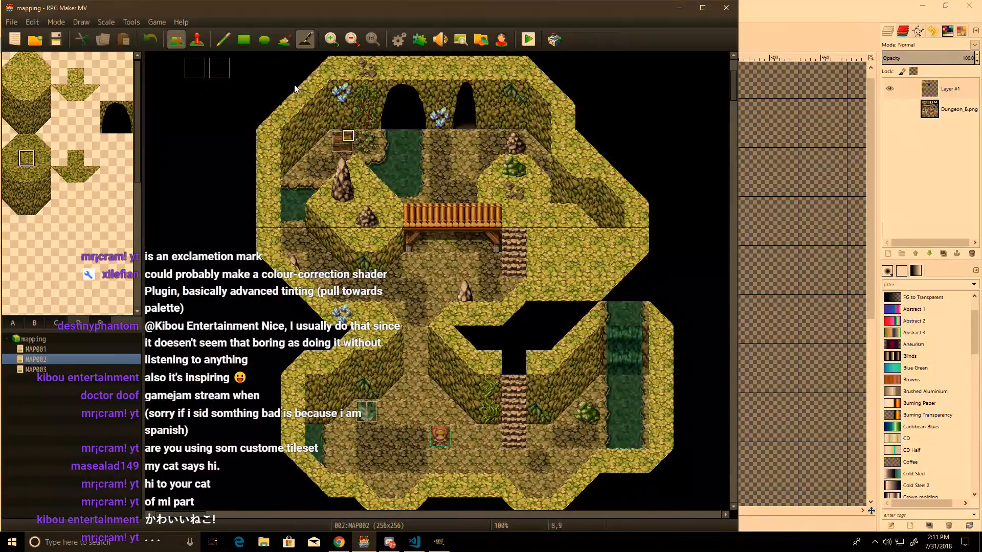
Step: Touch up MAP002 with the Pencil on the eastern ledge and the lower chamber's floor, using a sampled 1 × 2 tile patch
click(220, 39)
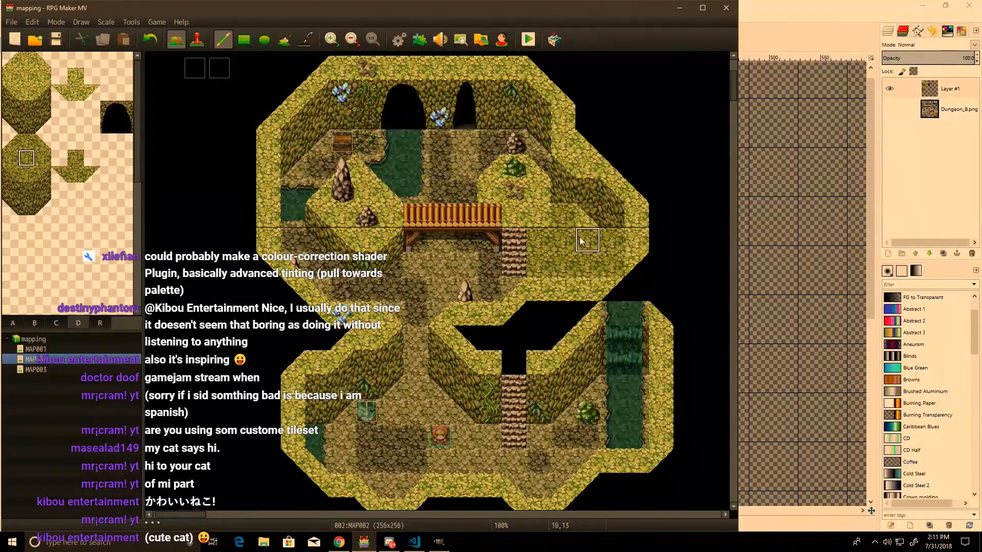
click(544, 225)
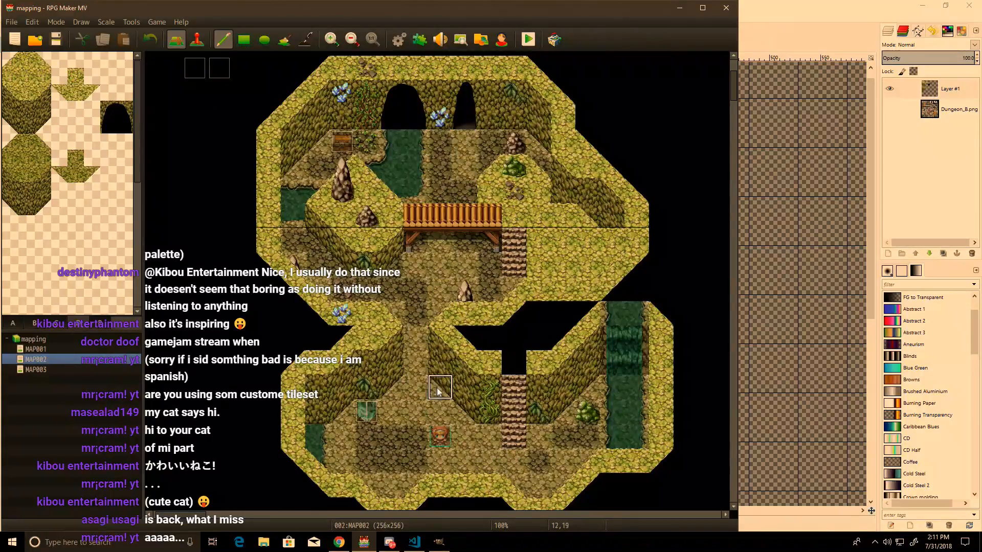
mouse_move(441, 412)
mouse_down()
mouse_move(418, 384)
mouse_move(416, 330)
mouse_up()
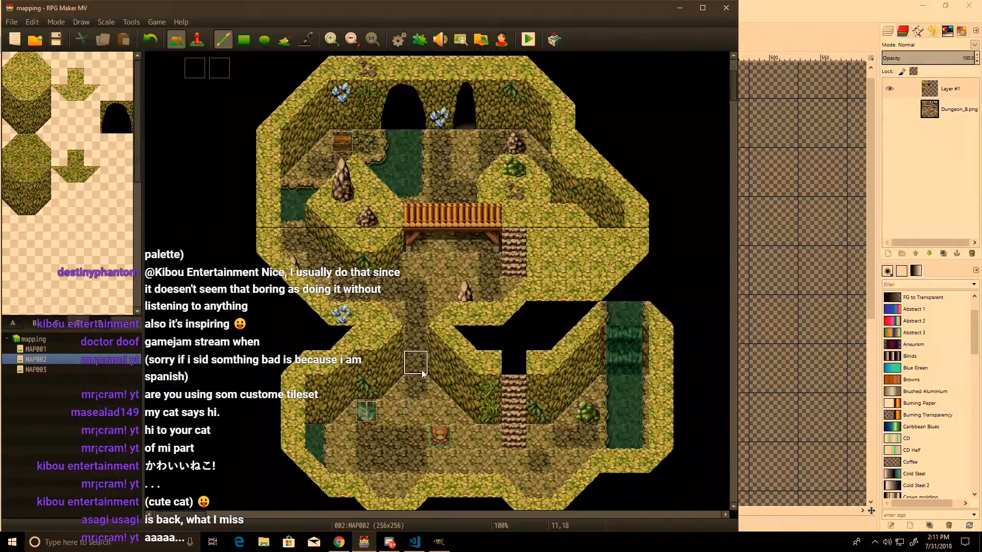
key(ctrl+z)
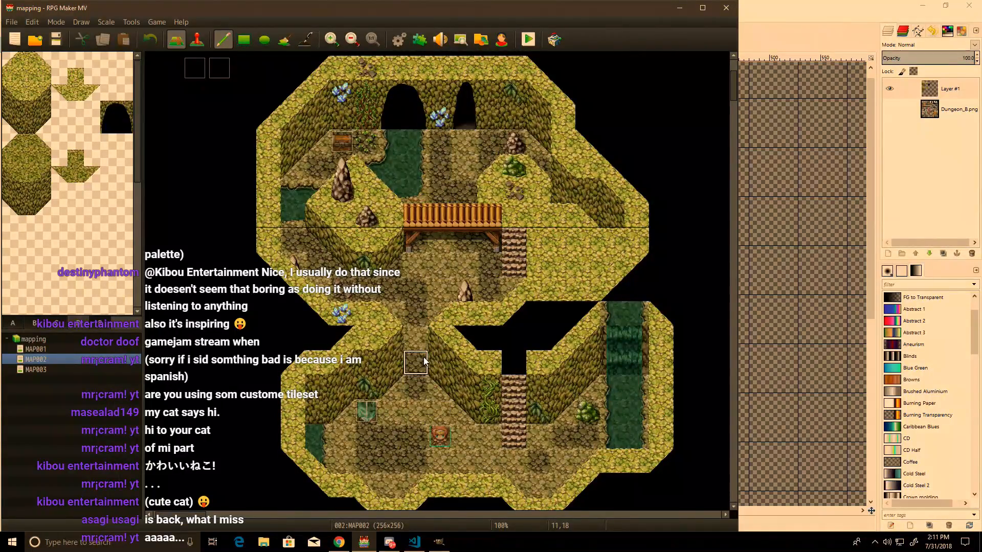
right_drag(417, 364, 422, 393)
mouse_move(422, 392)
mouse_down()
mouse_move(445, 468)
mouse_move(473, 445)
mouse_move(450, 445)
mouse_move(473, 471)
mouse_up()
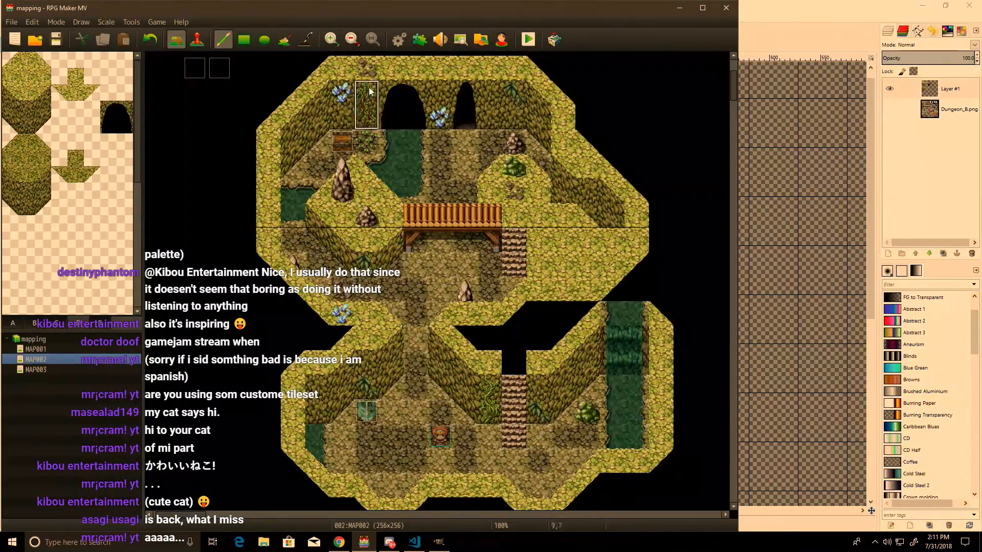
Step: Launch a full-screen playtest of the mapping project and begin a new game
key(ctrl+r)
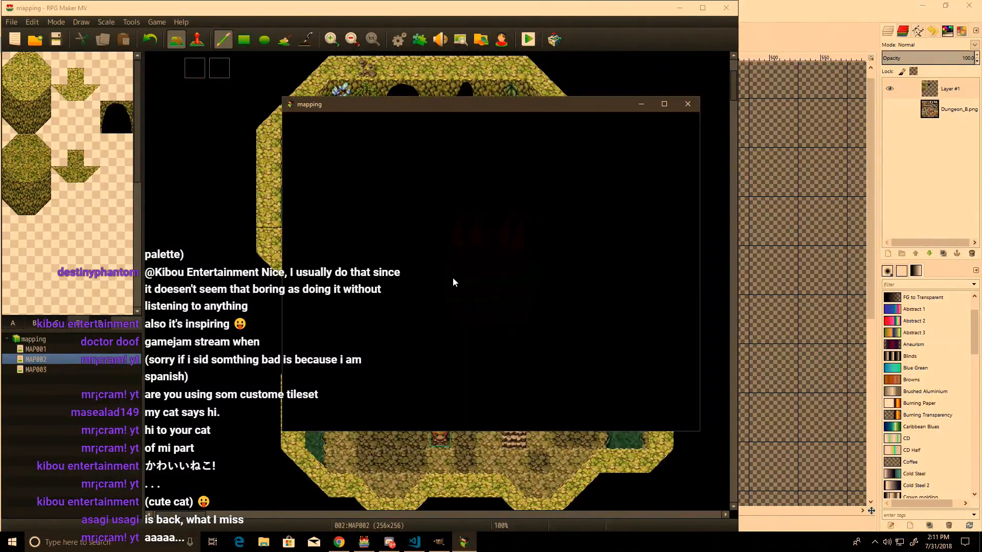
key(F4)
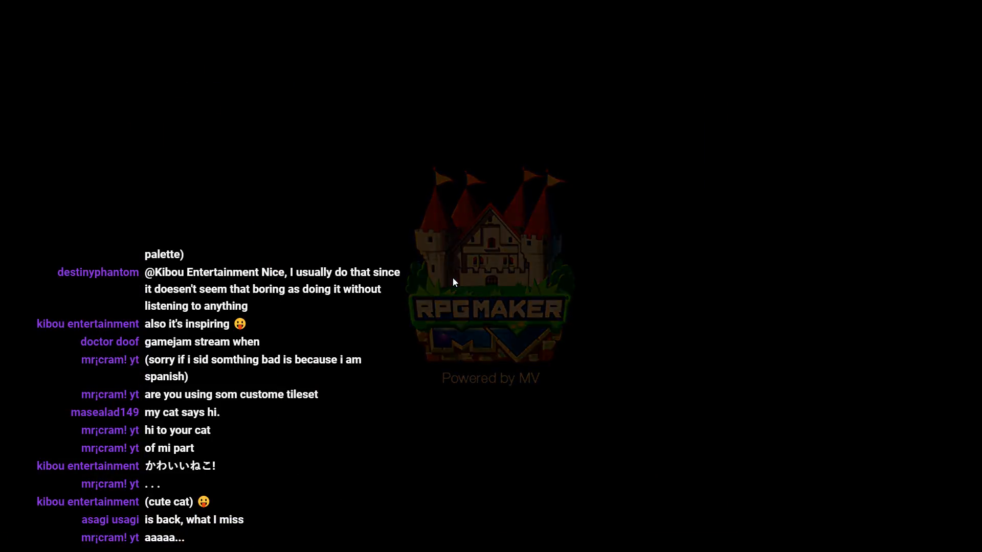
key(Return)
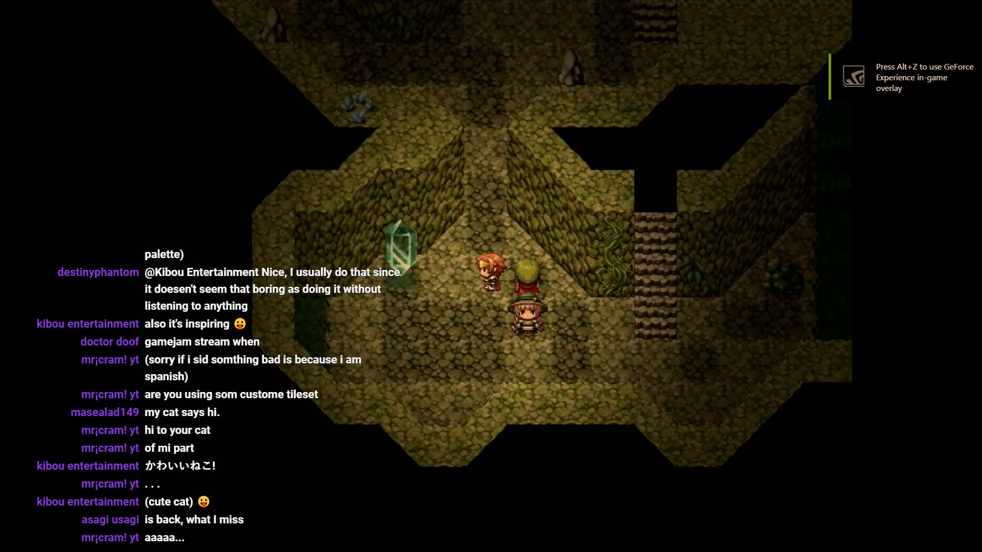
Step: Walk the party north through the passage, up the eastern stairs and across the wooden bridge to the western ledge
key(Up)
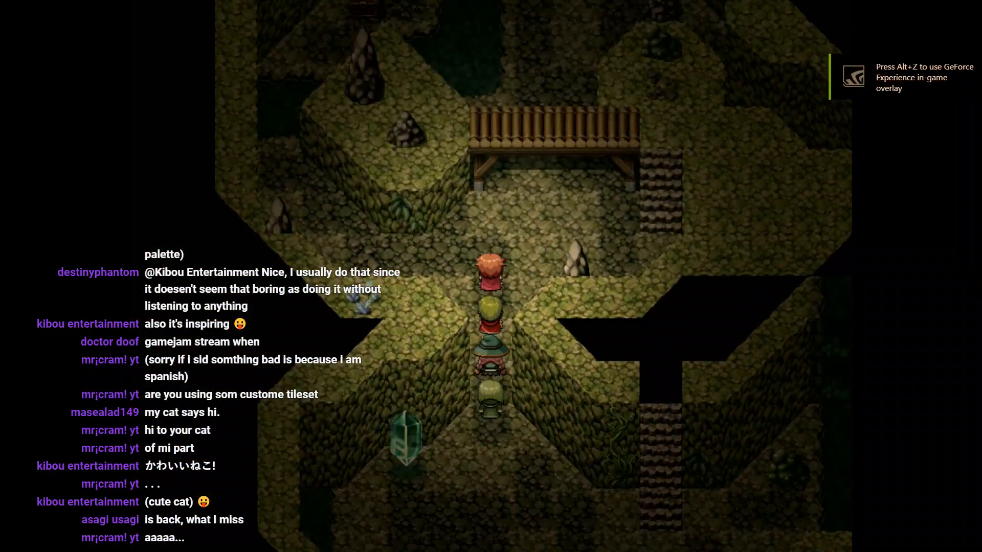
key(Right)
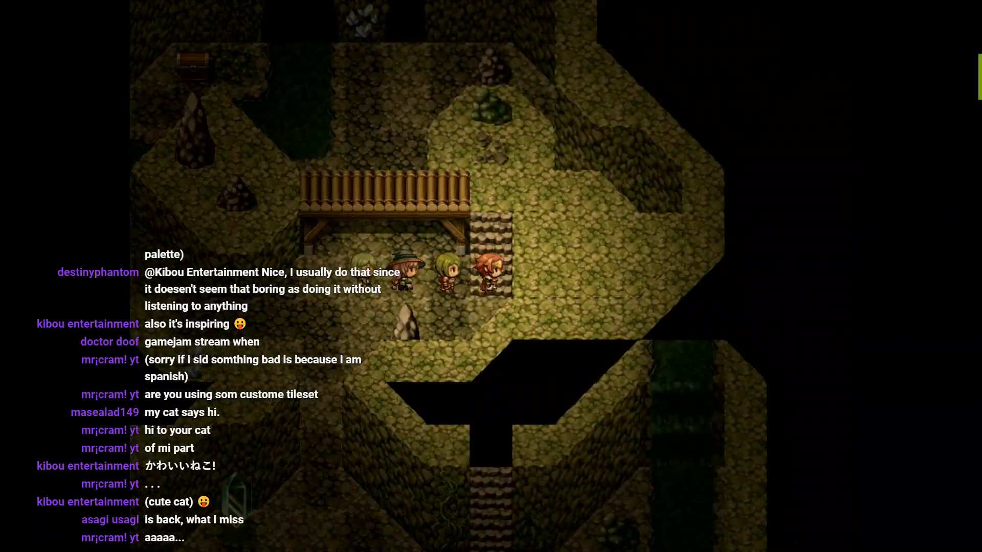
key(Up)
key(Left)
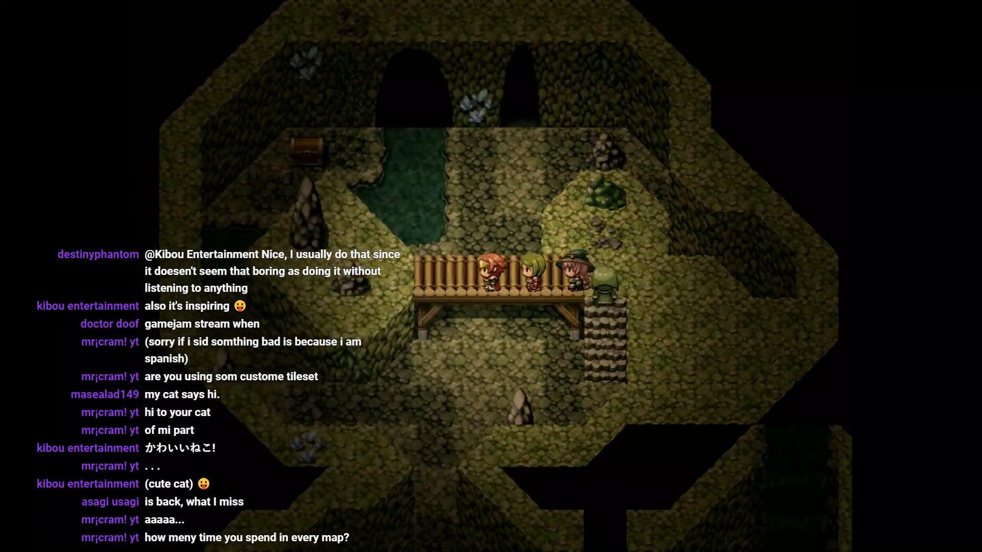
key(Left)
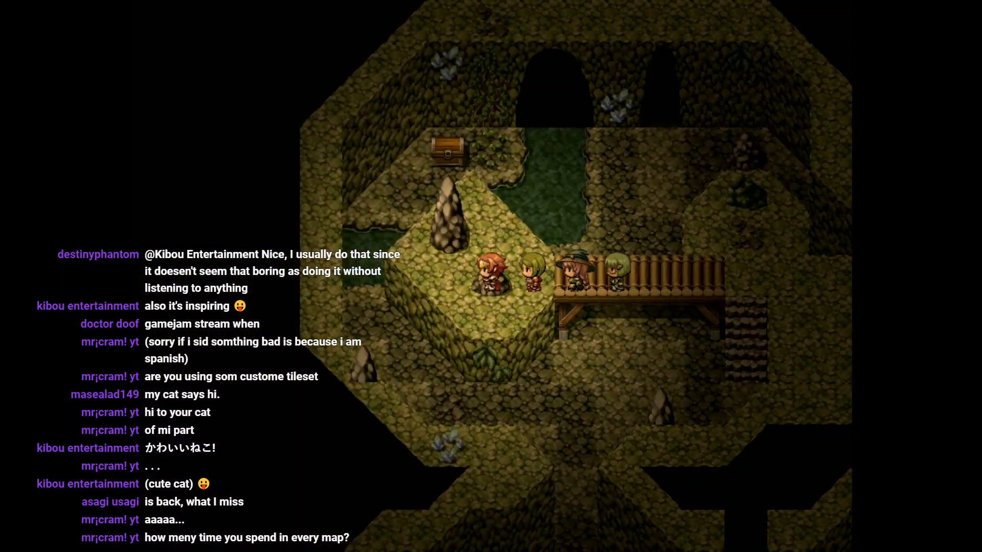
Step: Open the cave's treasure chest, walk the party to the narrow northern opening and close the playtest
key(Up)
key(Return)
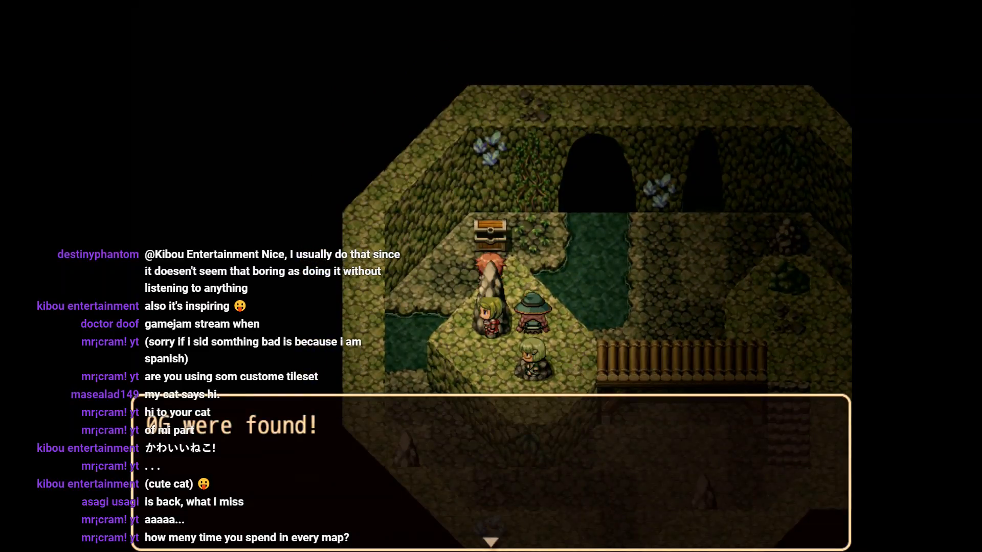
key(Return)
key(Down)
key(Right)
key(Right)
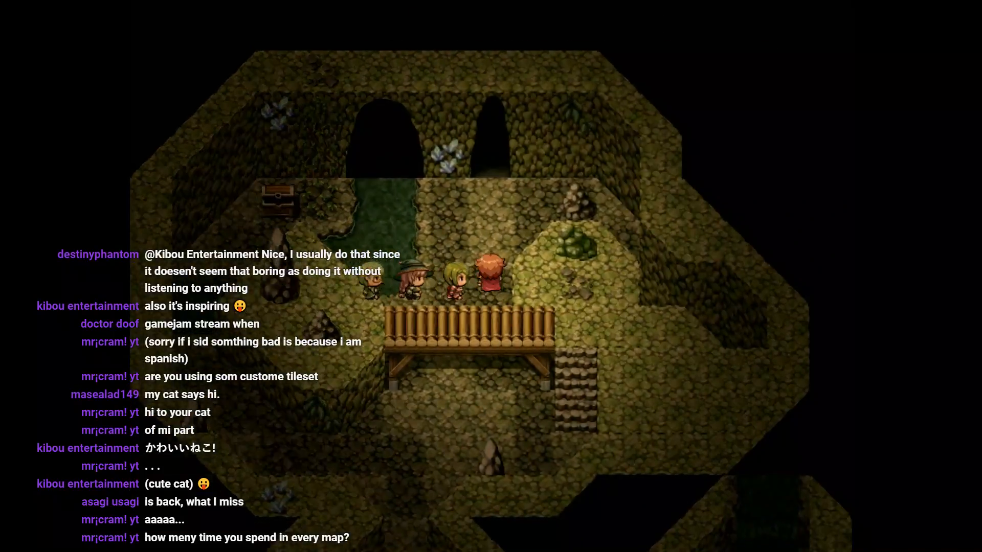
key(Up)
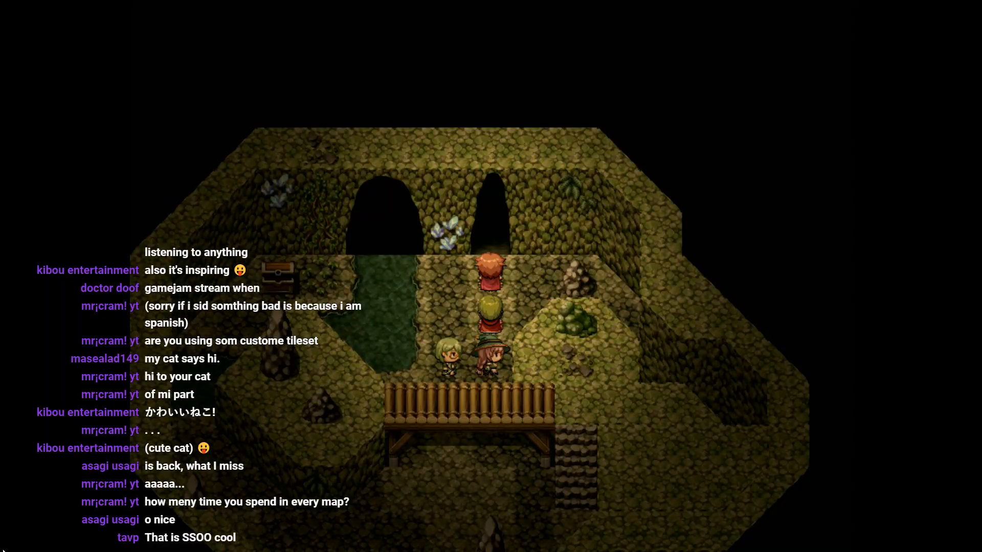
key(F4)
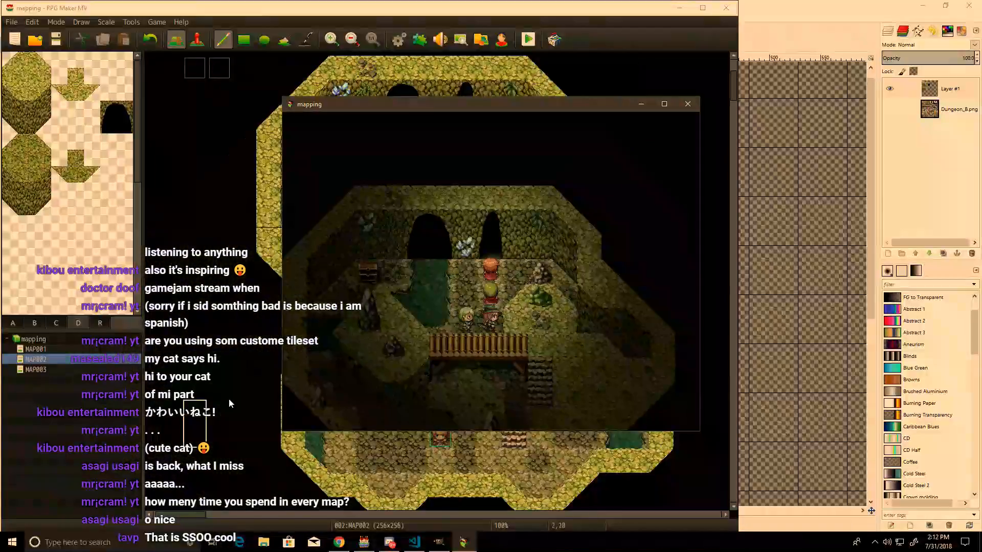
click(688, 105)
Step: Open the "Its my guild too!" project from the rmmv folder
click(35, 37)
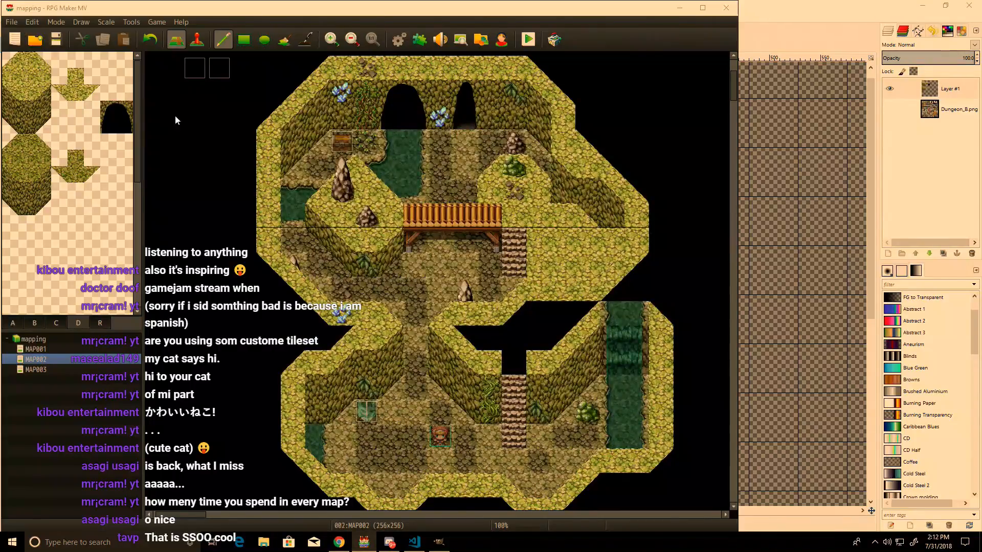
click(177, 40)
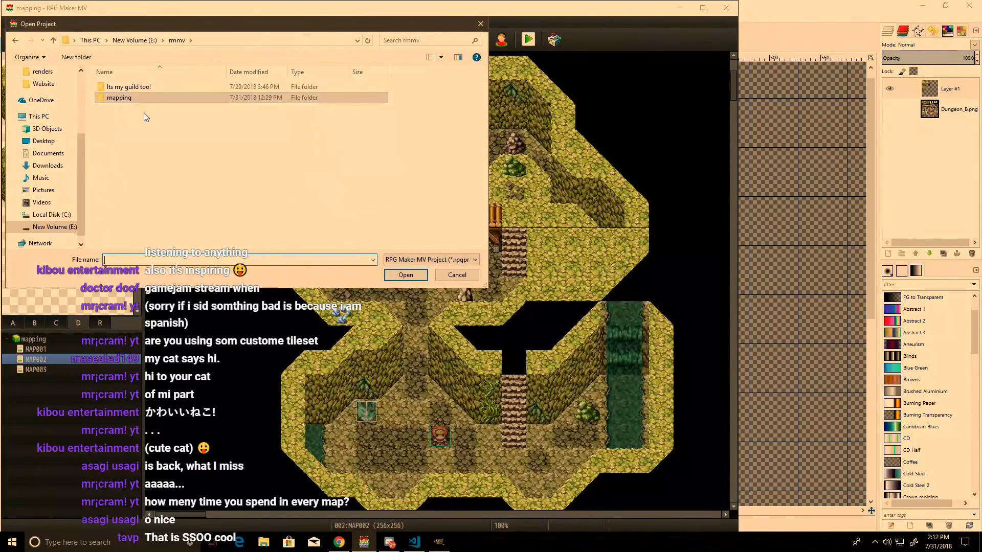
double_click(135, 87)
double_click(114, 172)
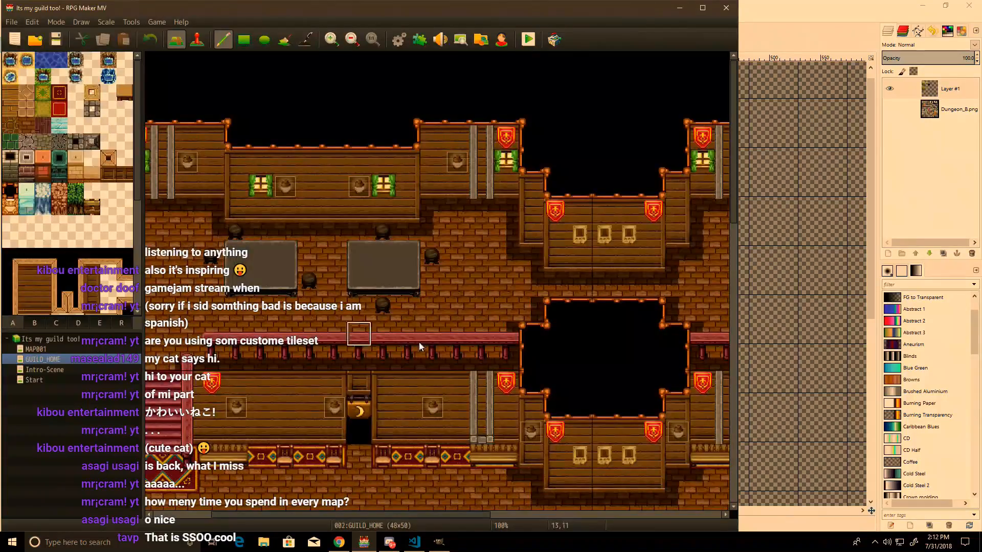
Step: Examine the GUILD_HOME map's upper hall, balcony railings, dining tables and entrance stairs
scroll(517, 373, down, 10)
scroll(517, 373, right, 6)
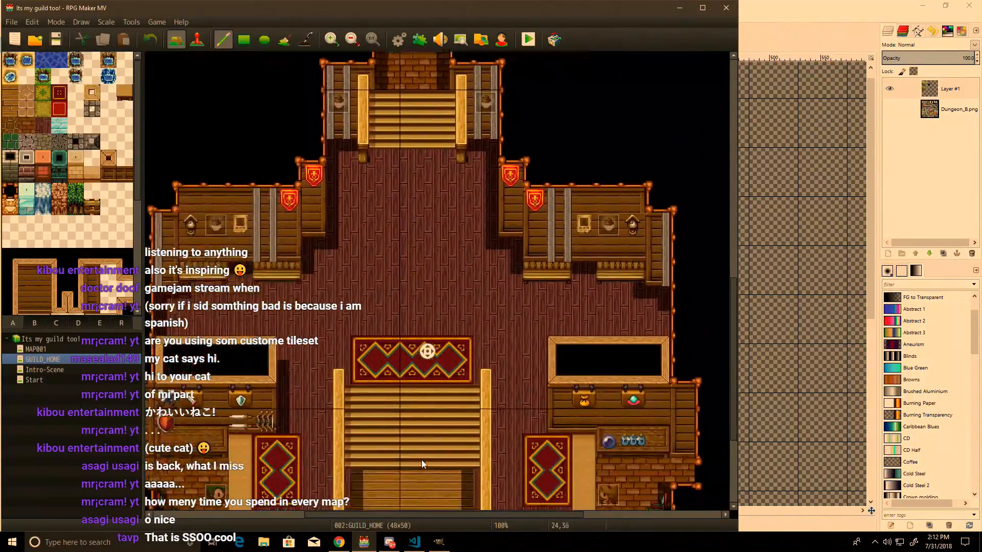
scroll(391, 389, up, 10)
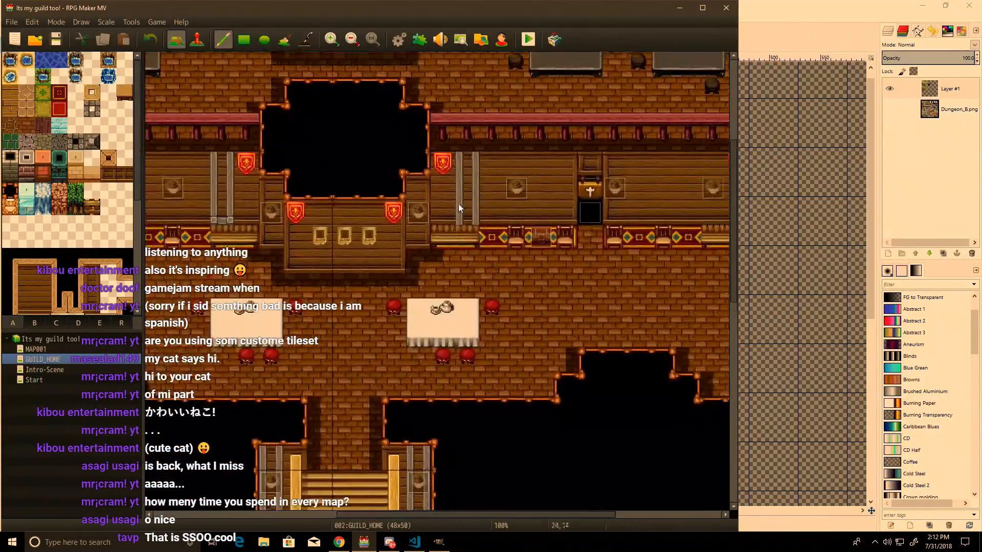
scroll(351, 365, left, 5)
scroll(271, 244, up, 5)
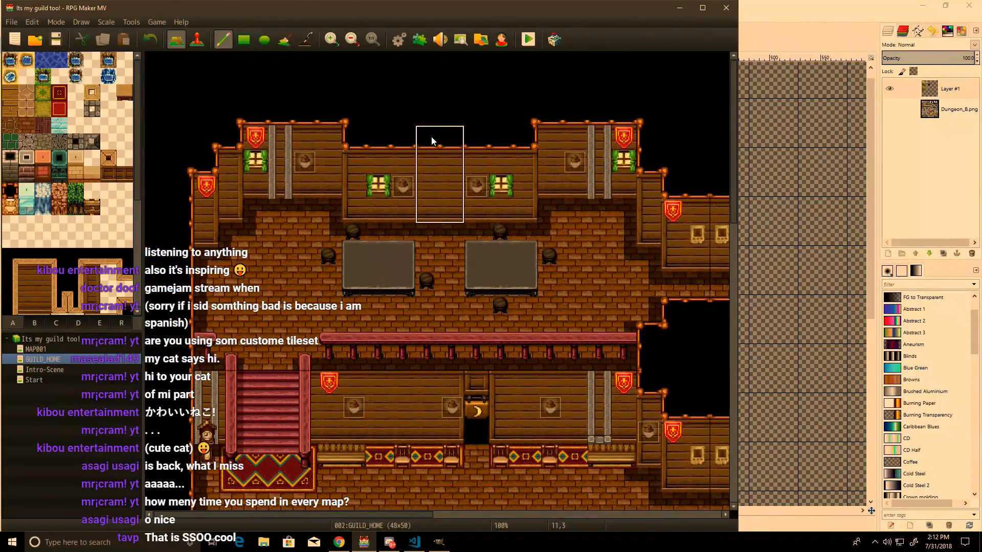
scroll(670, 195, down, 1)
scroll(670, 195, right, 5)
scroll(559, 170, right, 5)
scroll(562, 204, up, 1)
scroll(431, 392, down, 5)
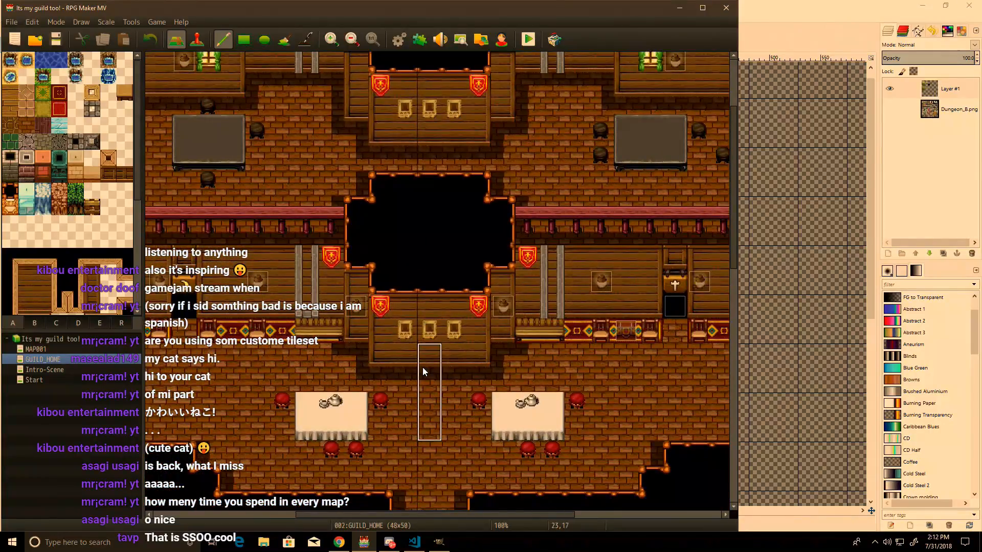
scroll(377, 373, left, 3)
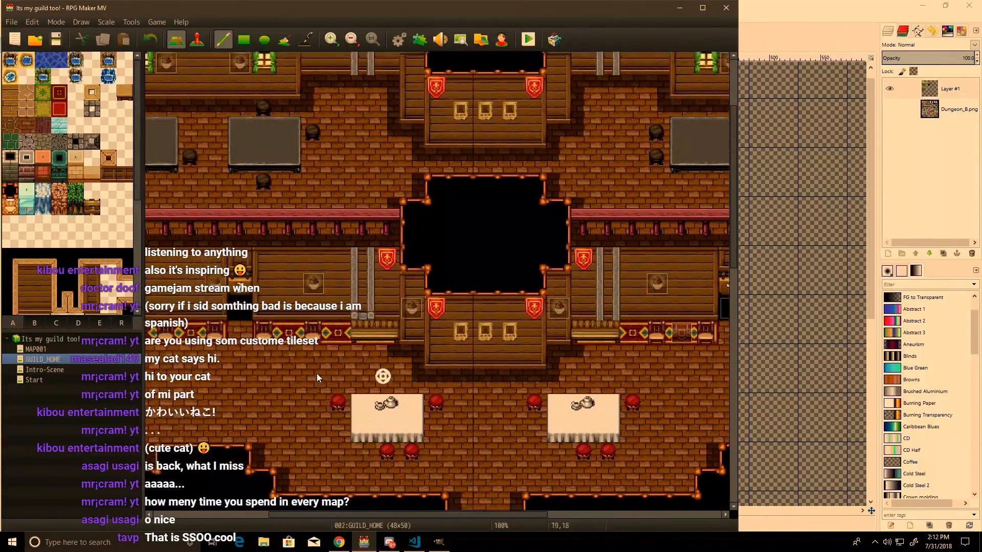
scroll(340, 361, left, 3)
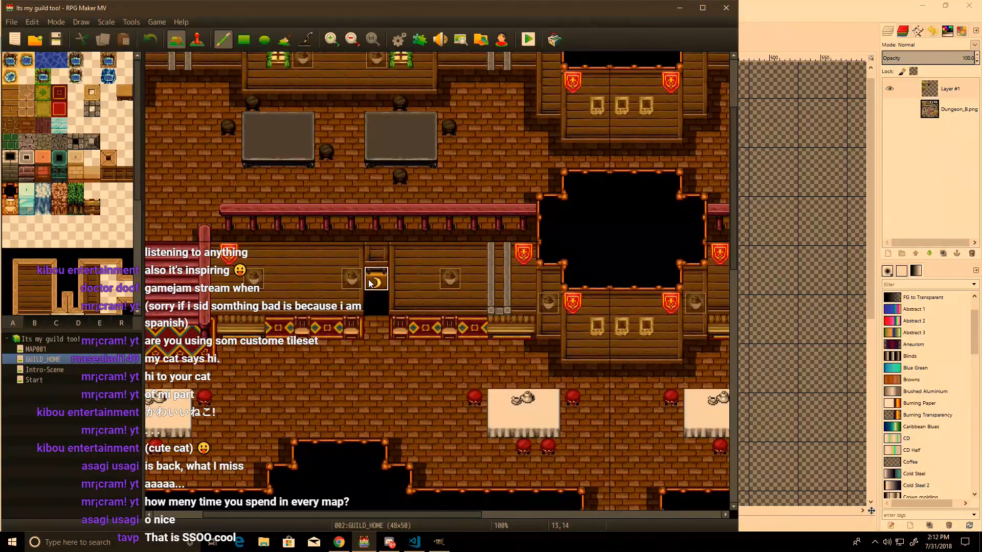
ctrl+scroll(373, 289, up, 1)
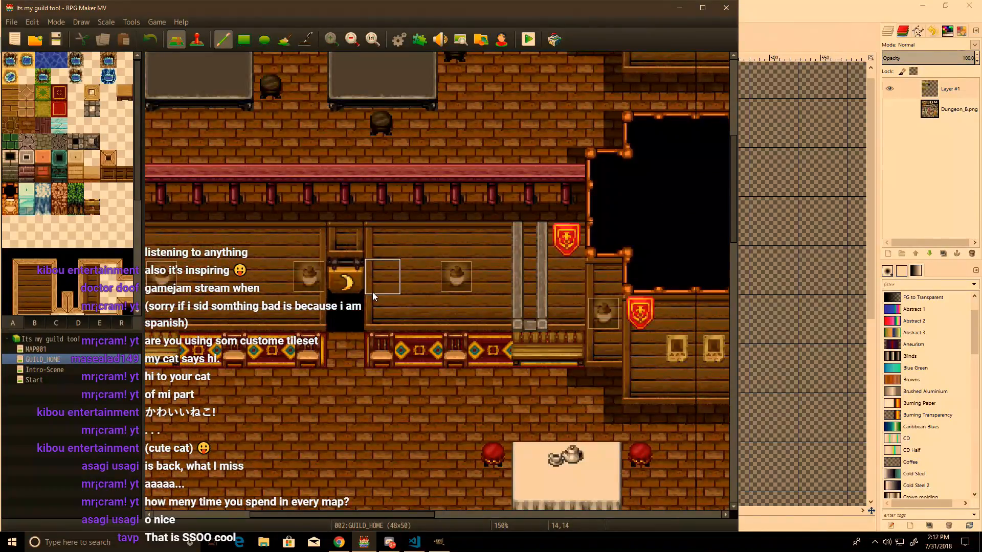
ctrl+scroll(373, 296, down, 1)
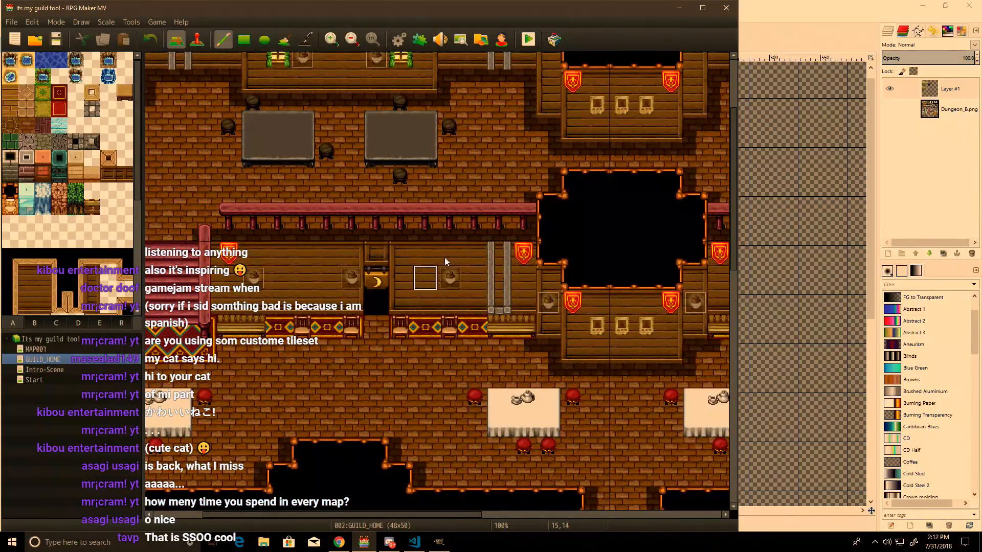
middle_click(438, 241)
middle_click(496, 317)
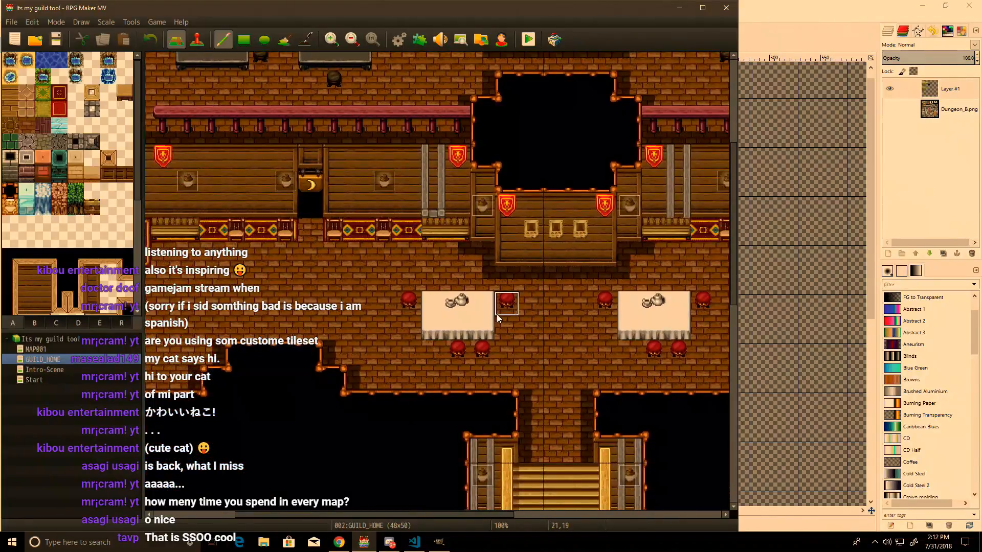
Step: Playtest the "Its my guild too!" project and start a new game to reach the character creation screen
middle_drag(499, 232, 369, 131)
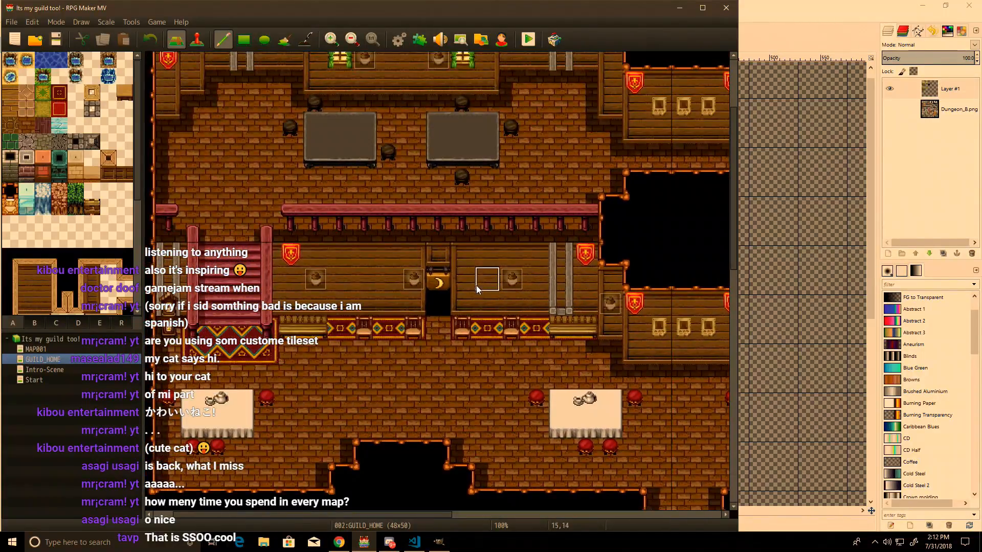
middle_drag(462, 271, 376, 143)
click(529, 40)
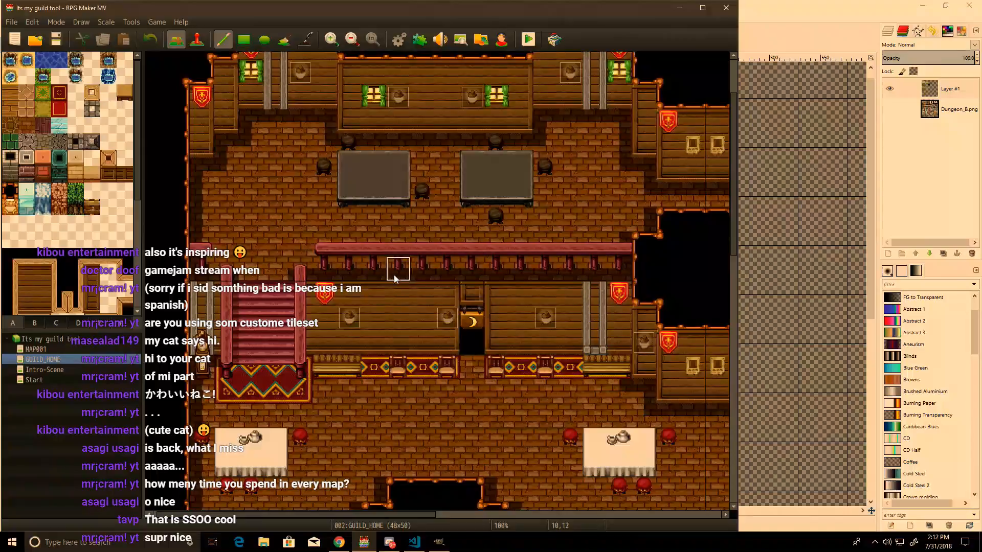
key(Up)
key(Return)
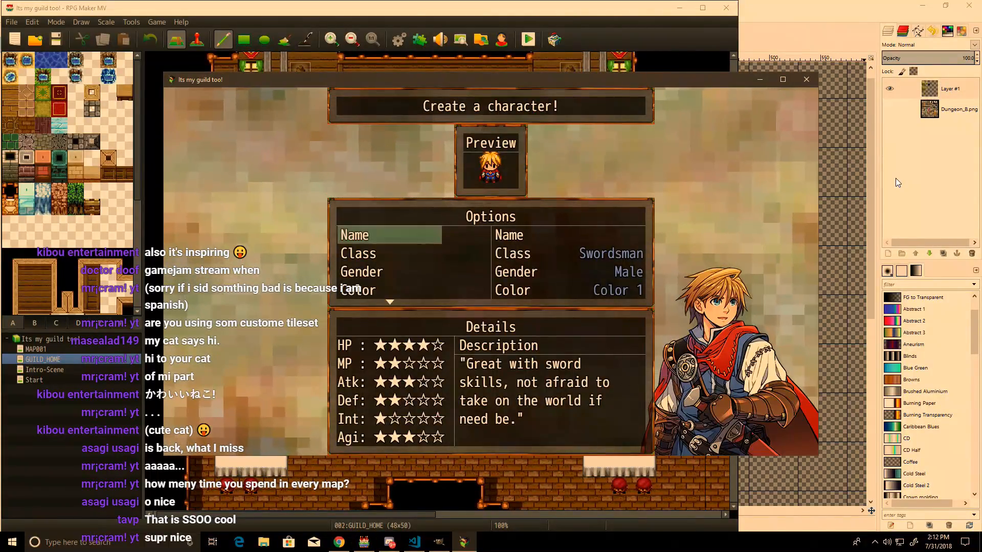
Step: Name the new character AAAA, change the class and gender options, and finish the creation to enter the guild hall
key(Return)
key(shift)
key(Return)
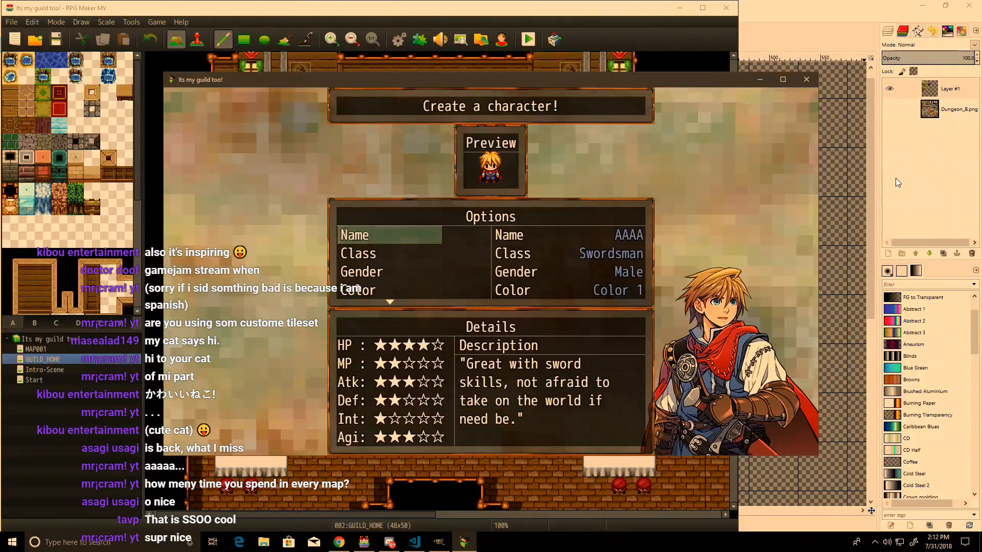
key(Down)
key(Return)
key(Down)
key(Return)
key(Down)
key(Down)
key(Down)
key(Return)
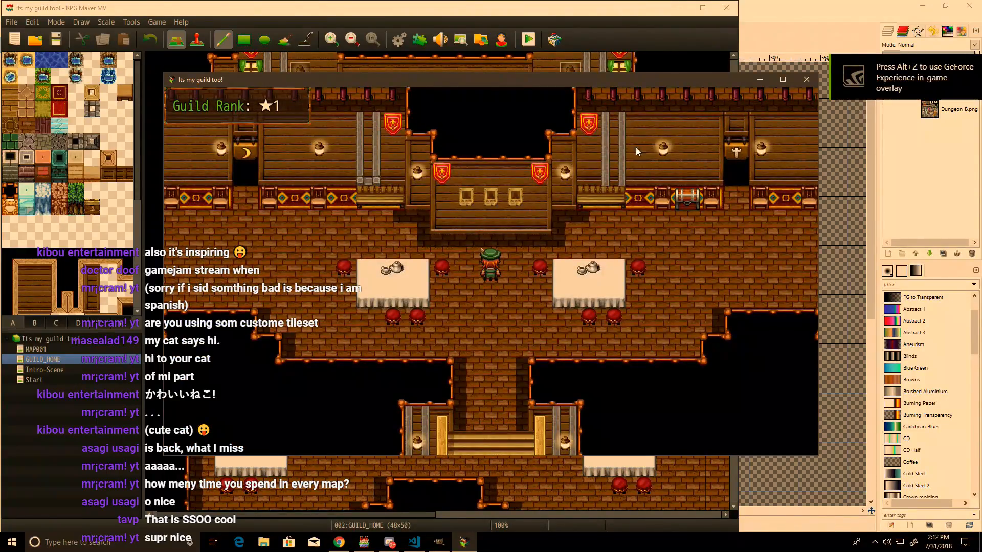
Step: View the guild hall in full screen, walk the character up between the dining tables and close the playtest
click(501, 304)
key(F4)
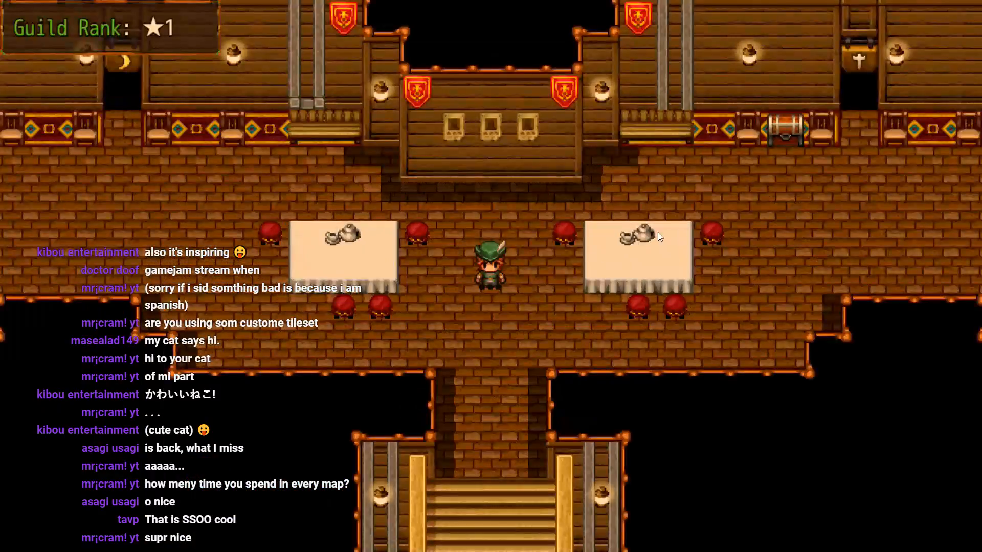
click(557, 182)
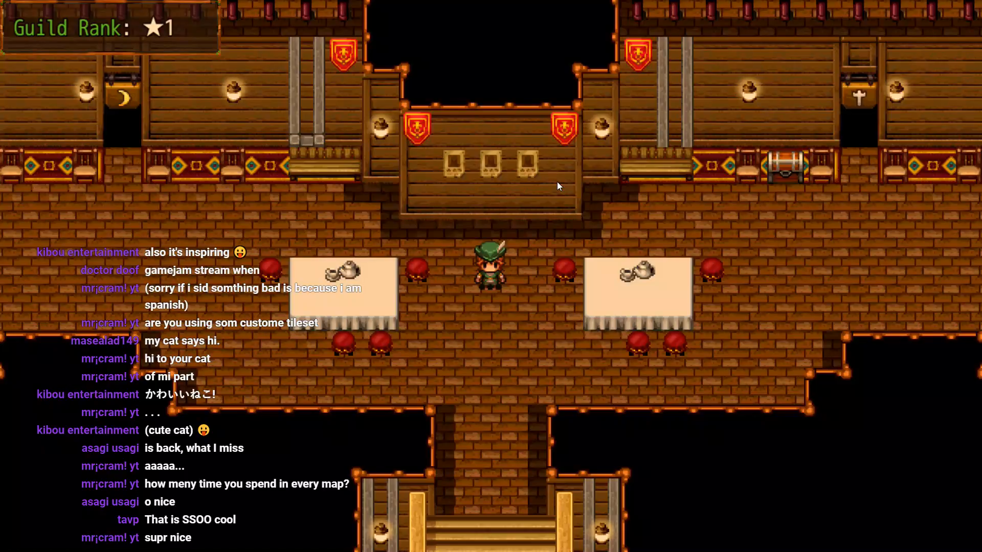
key(F4)
click(806, 80)
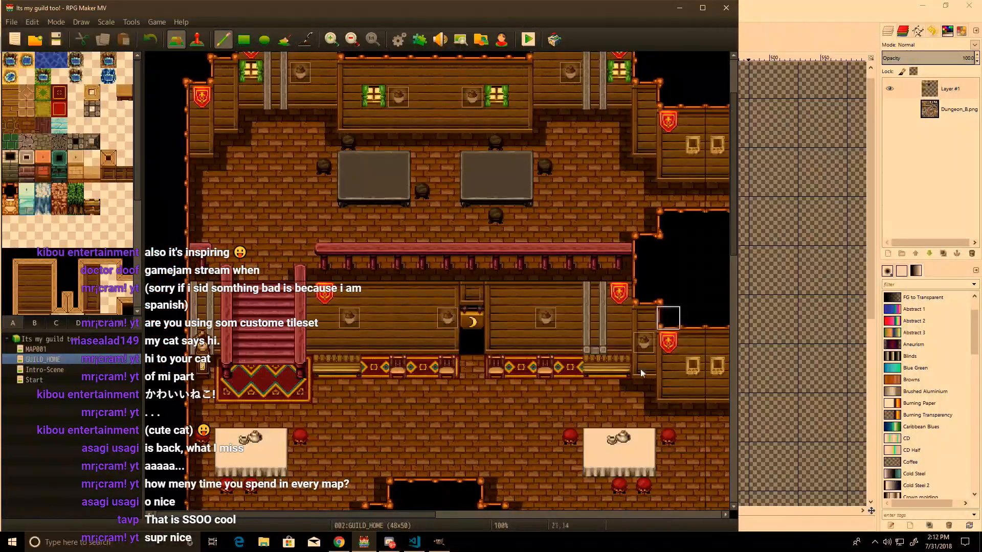
Step: Open the Game project from the mapping folder inside rmmv
click(34, 40)
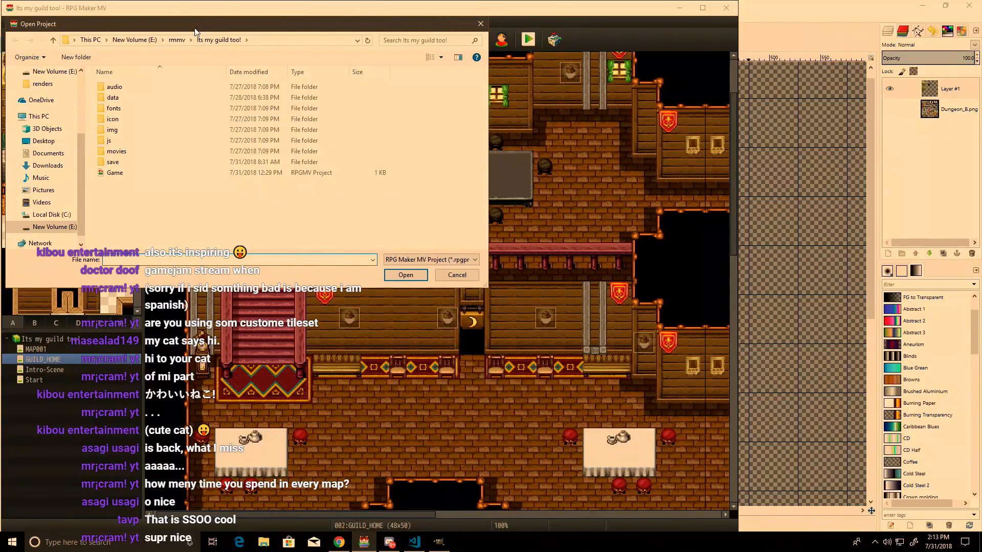
click(183, 44)
double_click(115, 97)
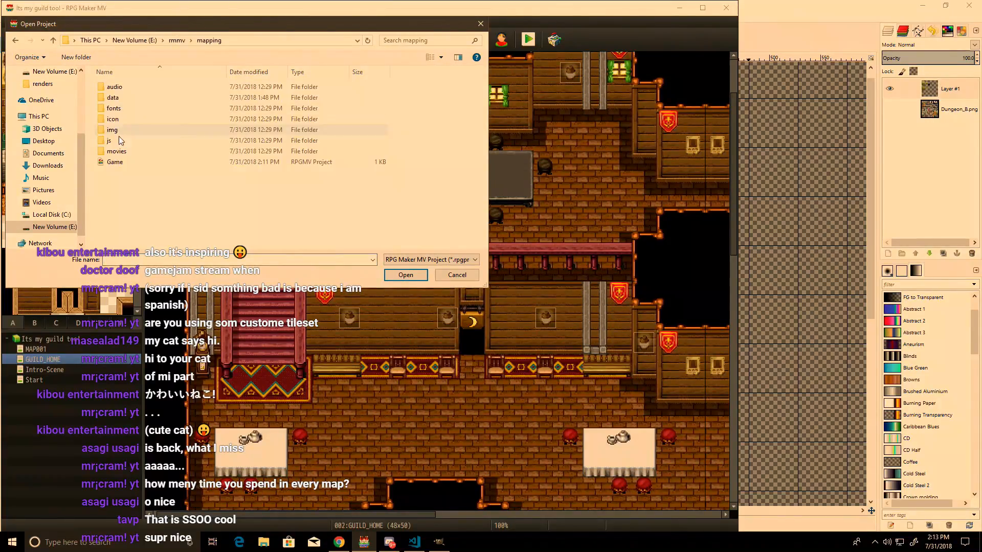
double_click(121, 169)
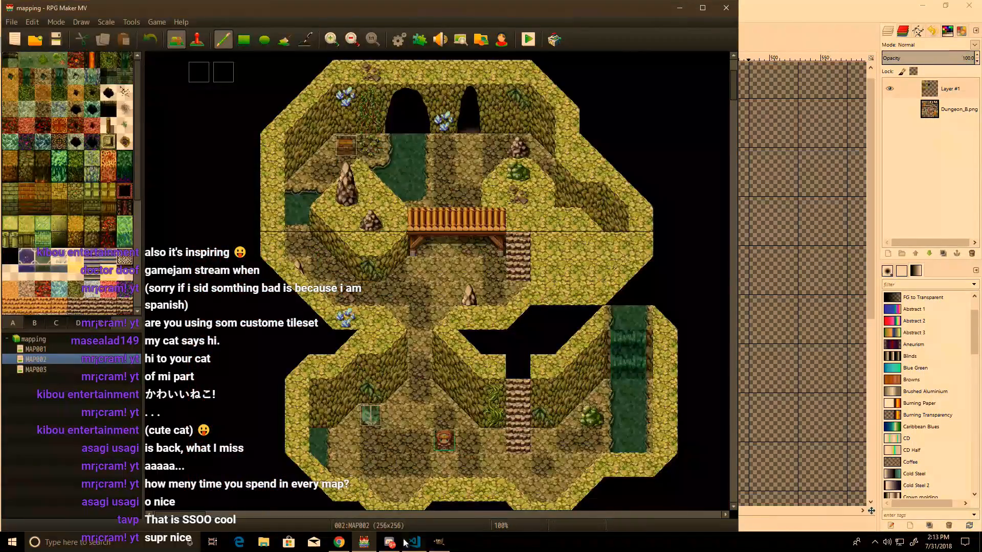
Step: Browse the project's img/characters resources and the characters folder of the RPGMakerFES_RES DLC without importing anything
click(436, 543)
key(alt+Tab)
click(481, 39)
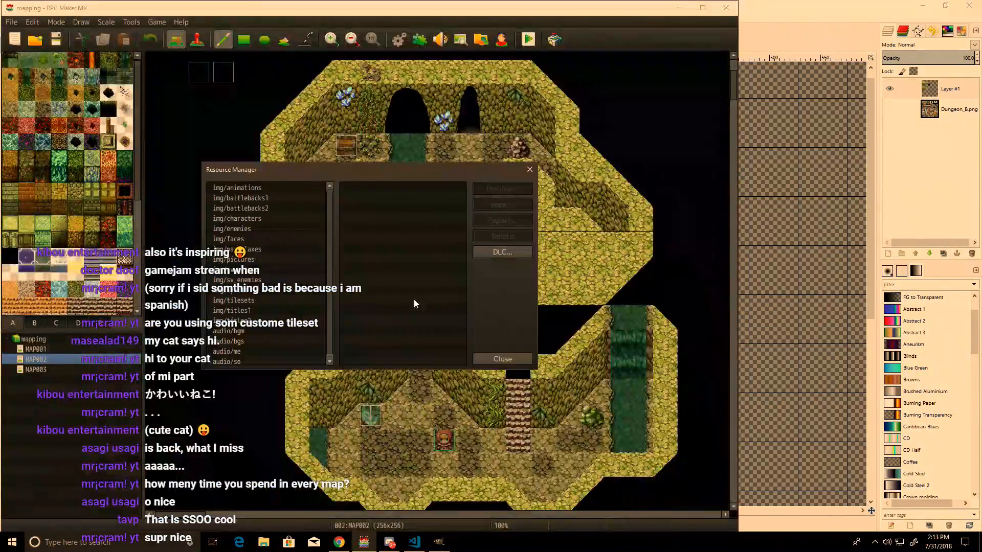
click(221, 303)
click(250, 239)
click(254, 220)
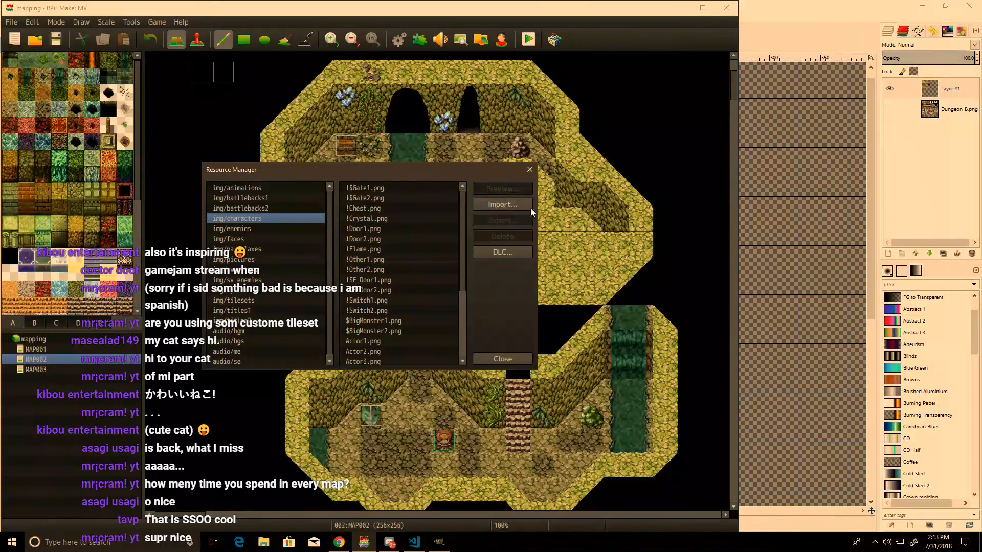
click(496, 253)
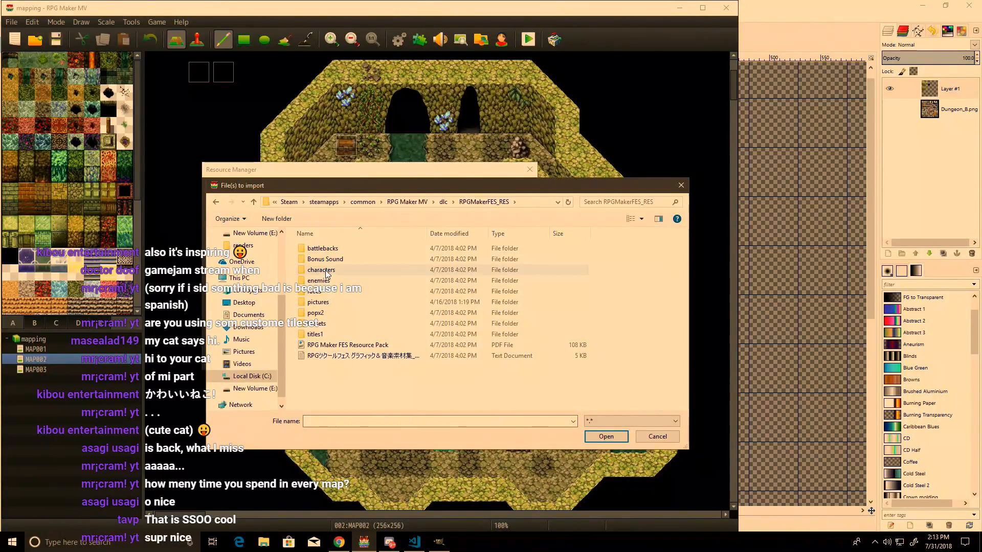
double_click(321, 269)
key(Escape)
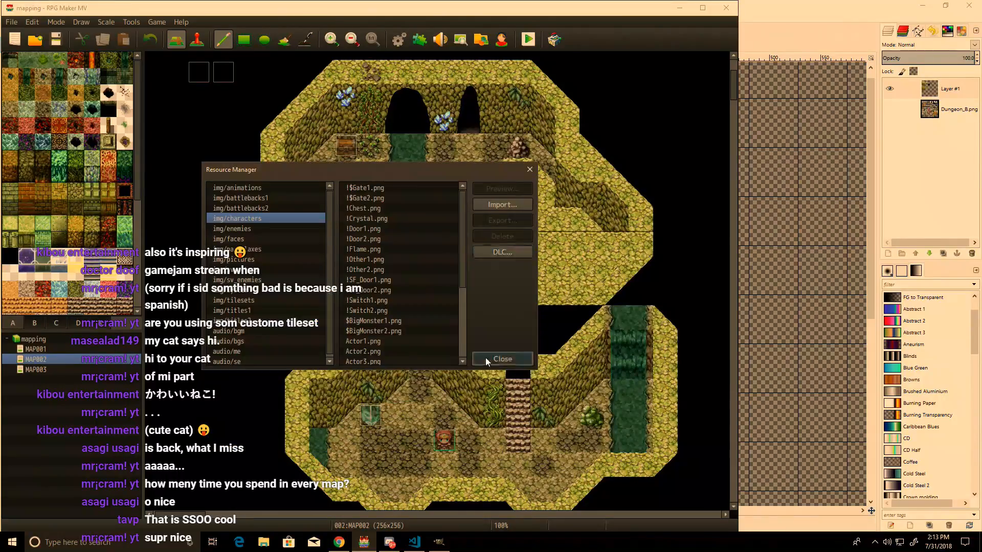
click(487, 359)
Step: Switch to GIMP and open feschar_big_001.png from the mapping project's img/characters folder
click(806, 301)
key(ctrl+o)
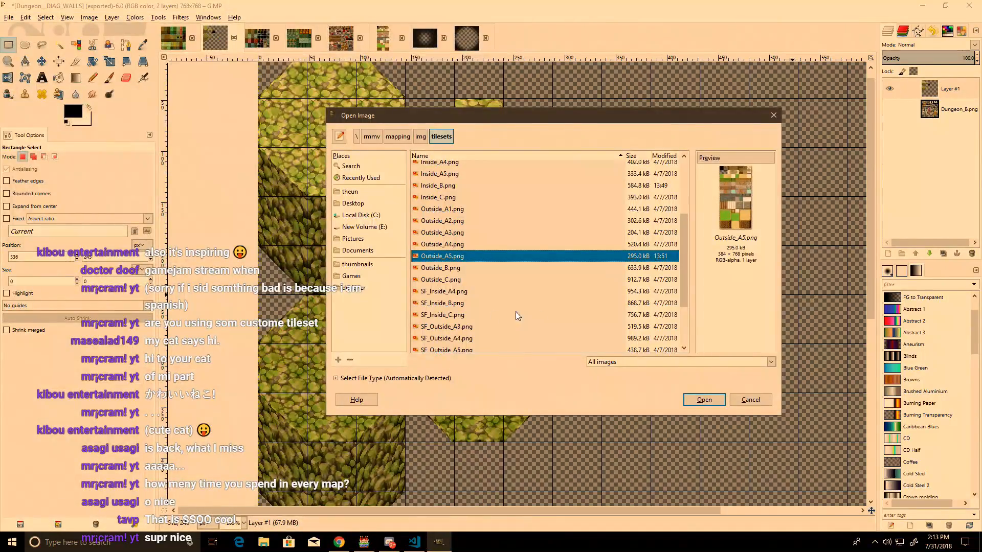
click(420, 136)
double_click(443, 201)
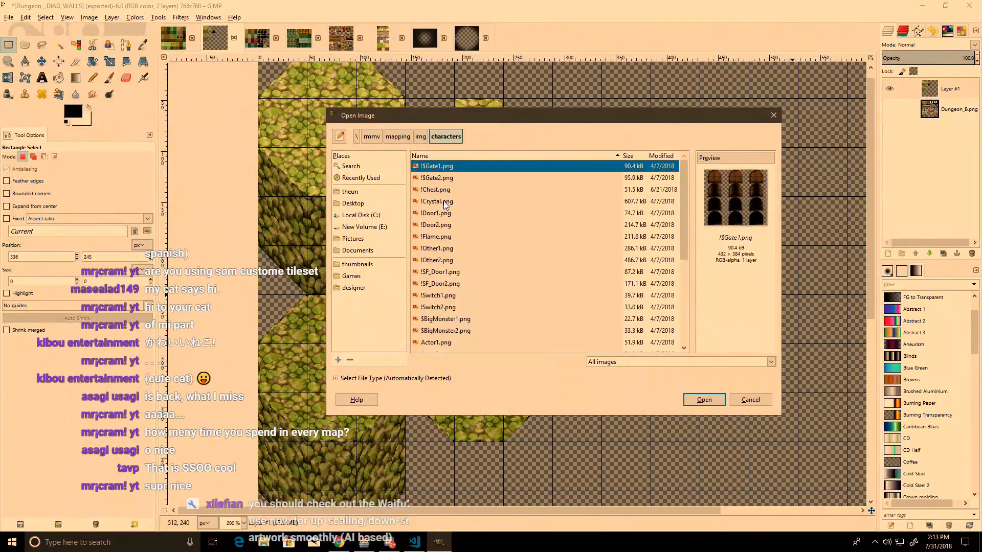
scroll(455, 330, down, 2)
scroll(455, 329, down, 2)
double_click(452, 267)
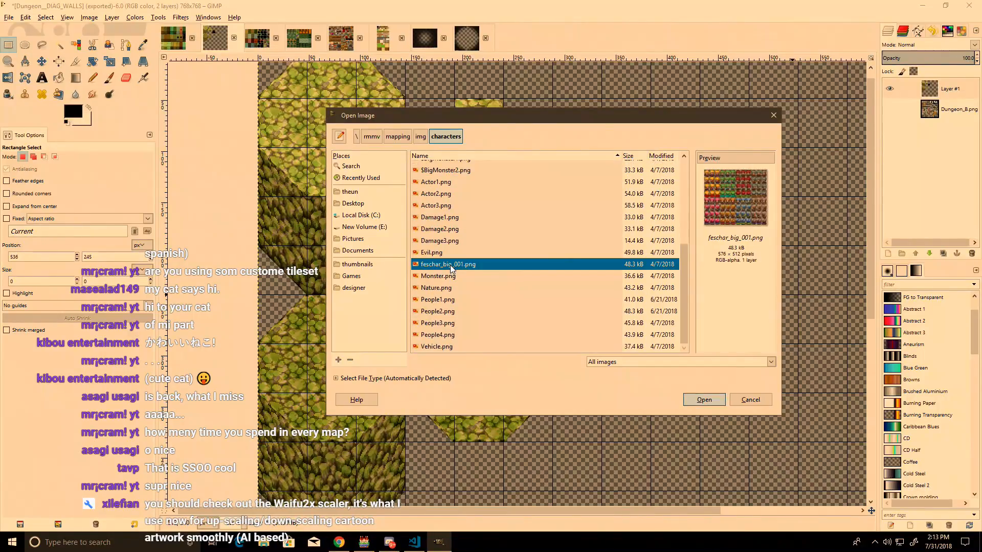
Step: Apply the Antialias filter to the whole feschar_big_001 sprite sheet
ctrl+scroll(373, 137, up, 4)
ctrl+scroll(373, 137, down, 1)
ctrl+scroll(389, 153, up, 3)
ctrl+scroll(409, 189, down, 4)
ctrl+scroll(421, 205, down, 1)
ctrl+scroll(318, 138, up, 1)
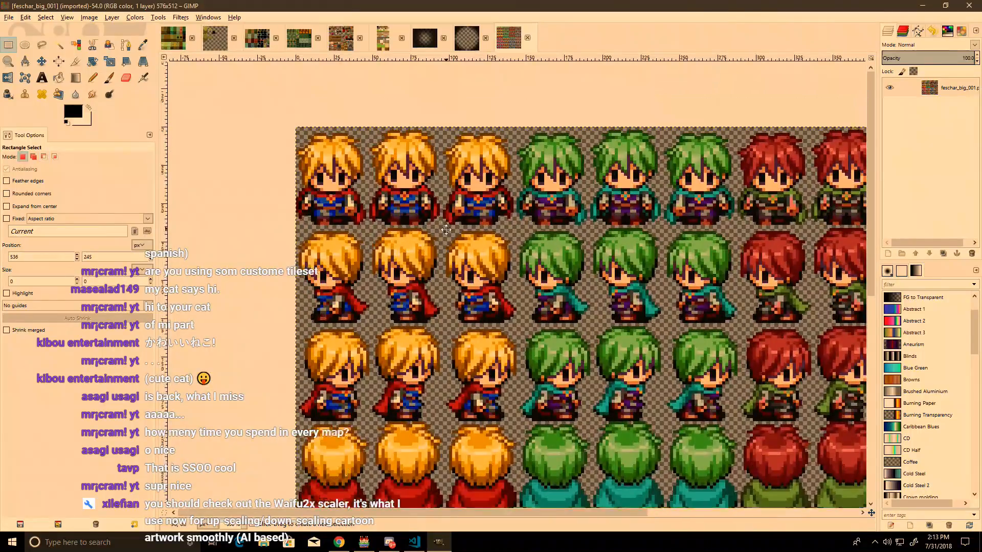
click(181, 17)
mouse_move(210, 78)
key(Escape)
key(Escape)
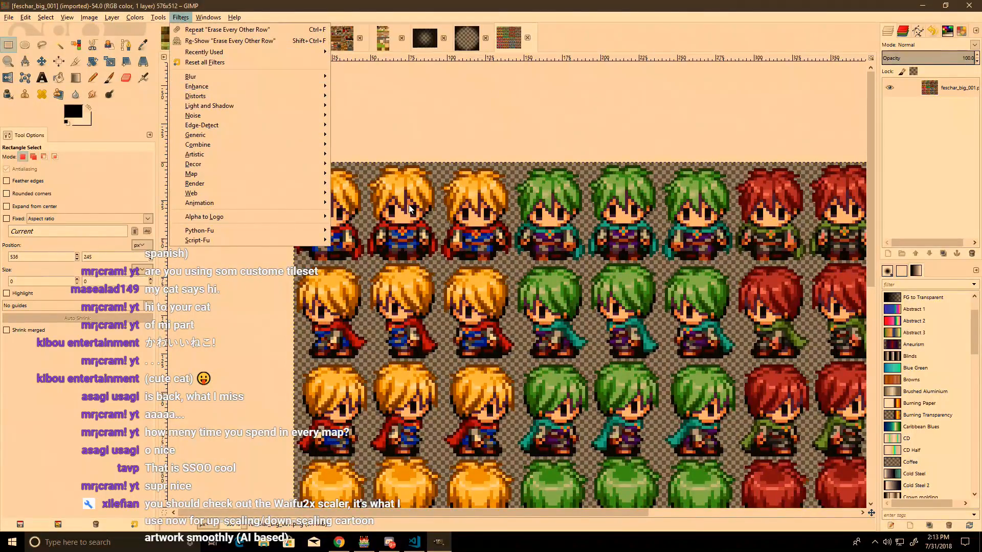
click(208, 18)
mouse_move(180, 18)
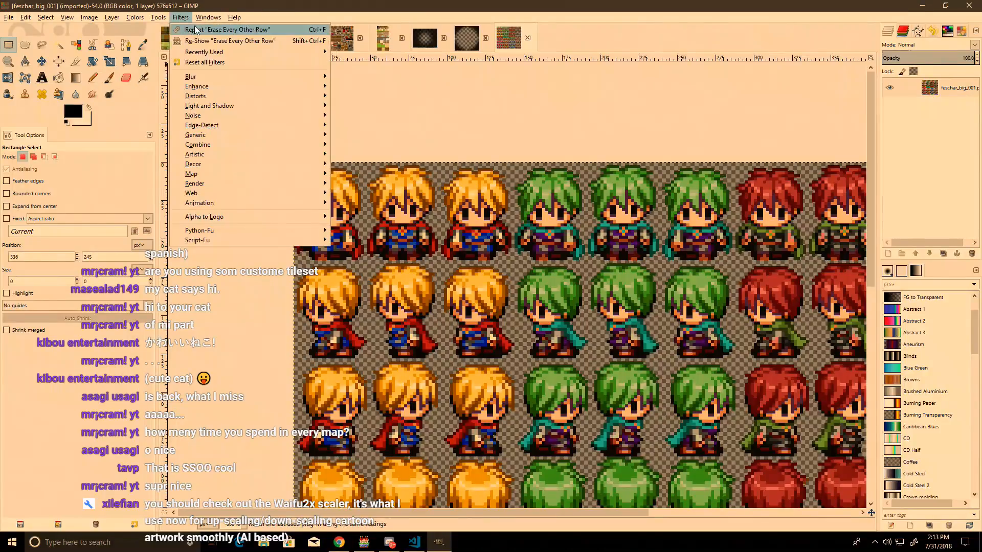
mouse_move(215, 86)
click(355, 86)
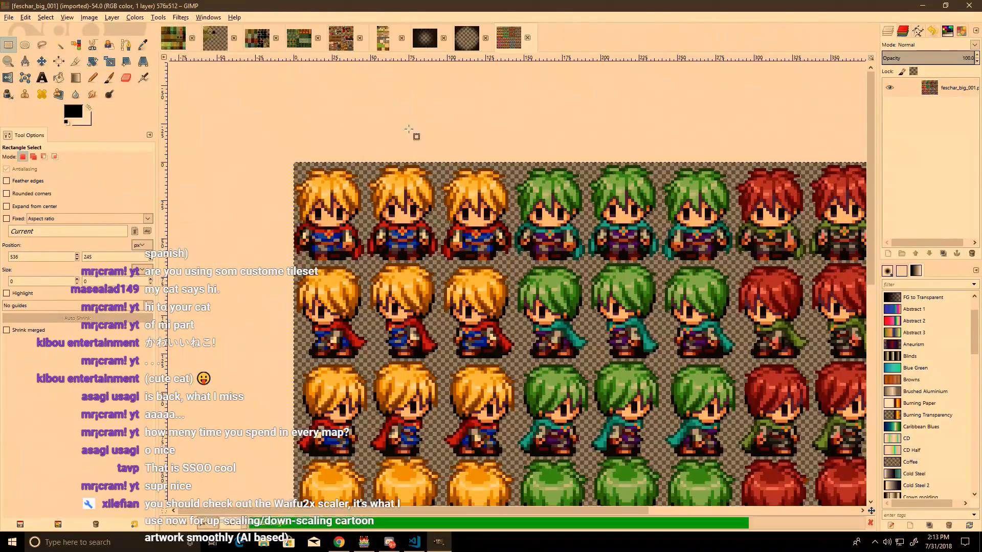
Step: Compare the sprites with and without the filter by undoing and redoing it, and examine their outlines up close
ctrl+scroll(486, 220, up, 3)
ctrl+scroll(486, 212, down, 3)
ctrl+scroll(486, 213, down, 3)
ctrl+scroll(463, 183, up, 3)
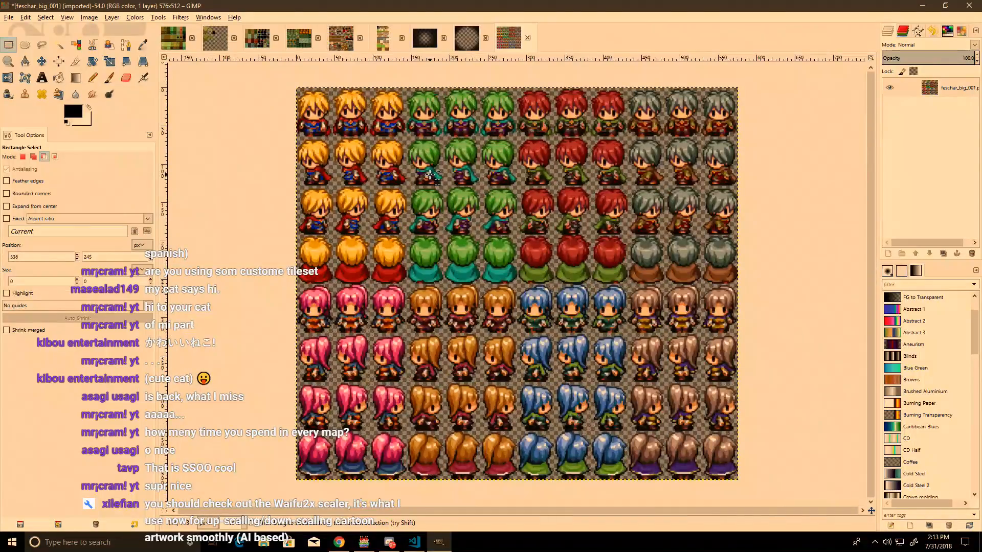
key(ctrl+z)
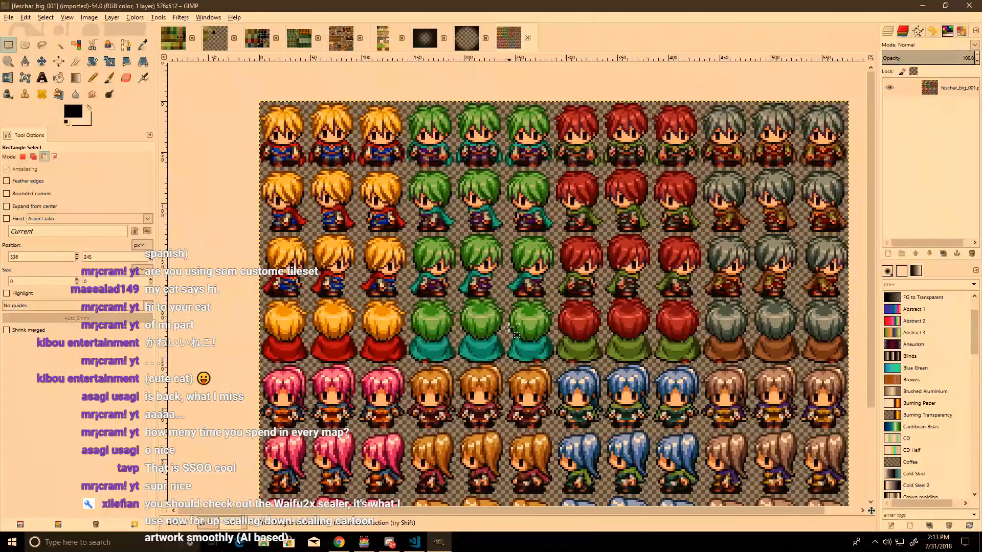
key(ctrl+y)
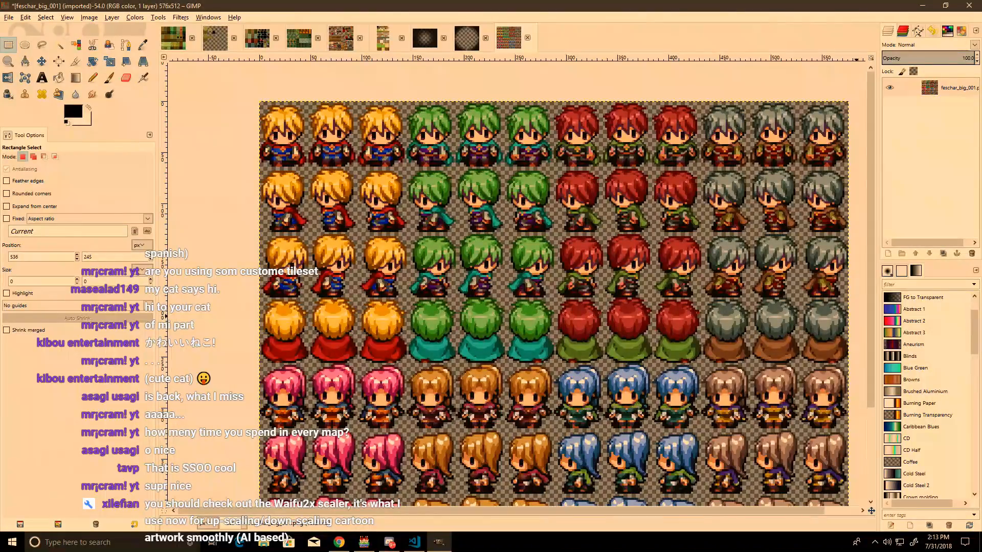
click(367, 443)
ctrl+scroll(351, 411, up, 3)
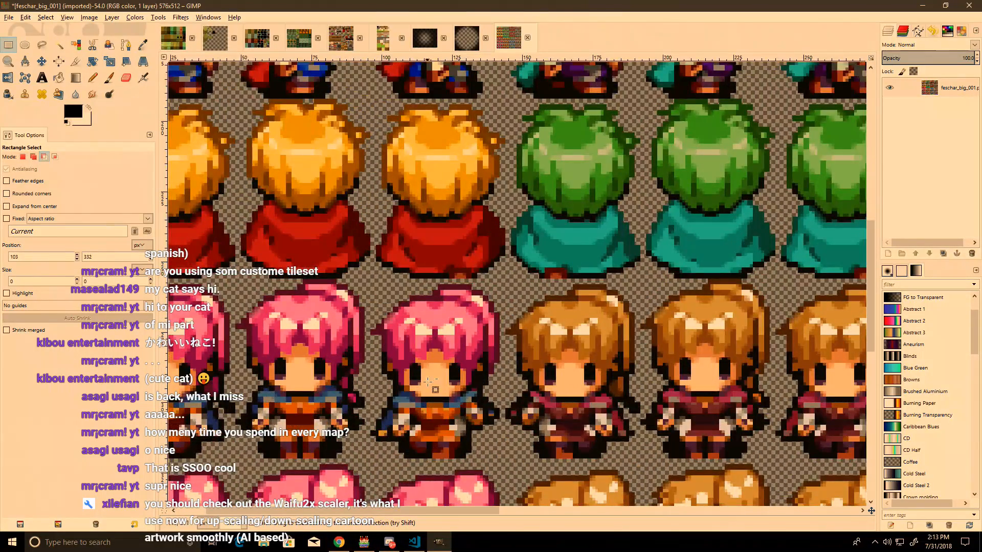
ctrl+scroll(434, 369, up, 1)
ctrl+scroll(431, 406, down, 4)
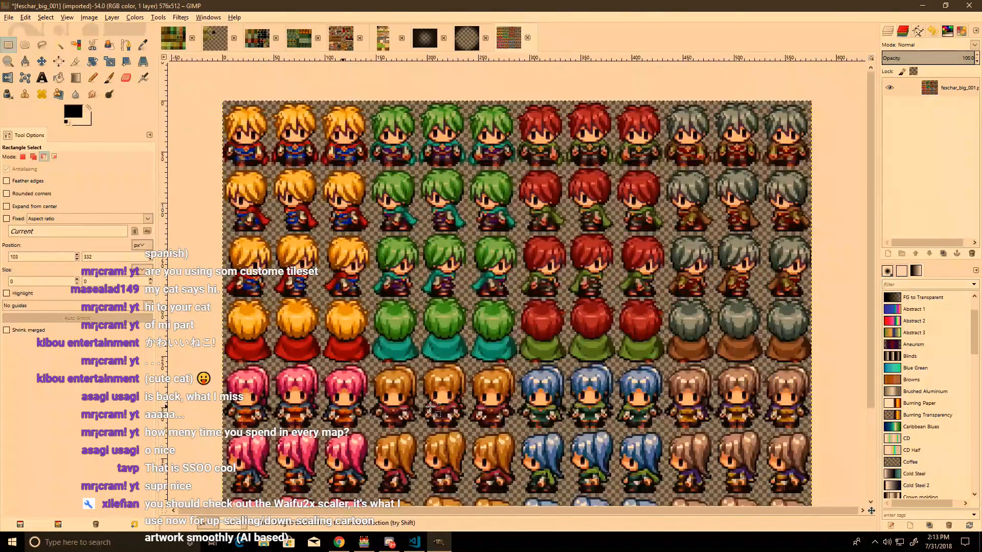
scroll(412, 331, up, 1)
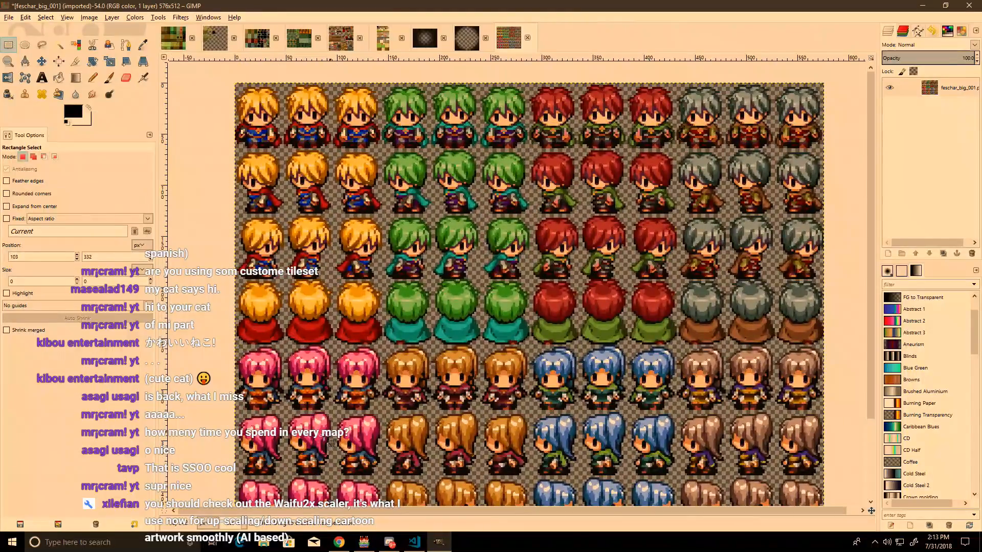
Step: Switch to Chrome, move a new tab into its own window and search Google for Waifu2x
click(338, 543)
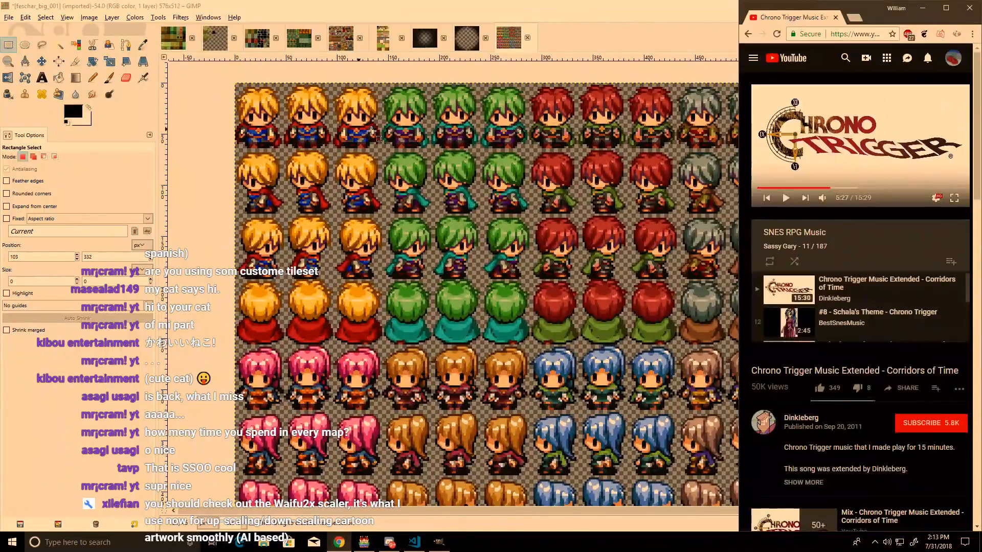
click(854, 18)
drag(864, 8, 400, 3)
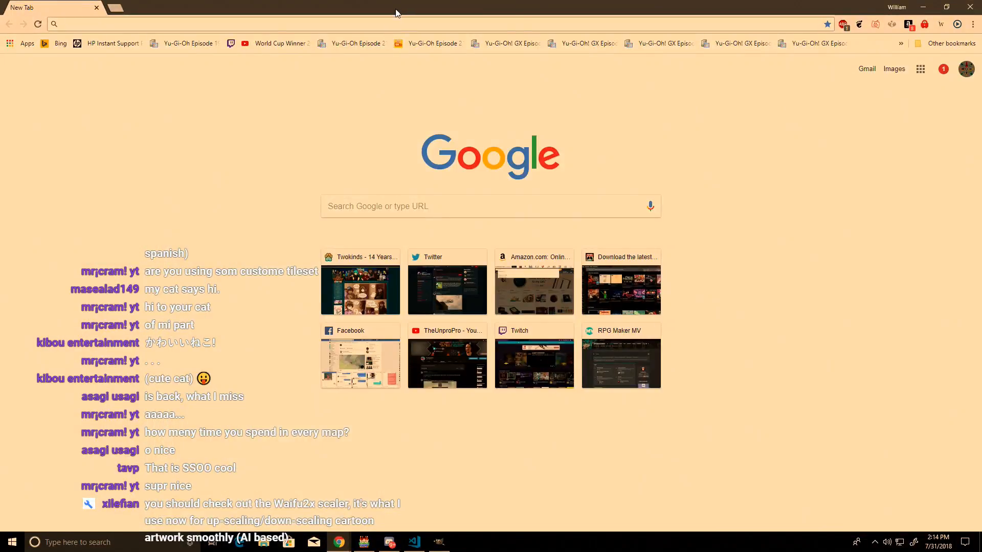
text(Waifu2x)
key(Return)
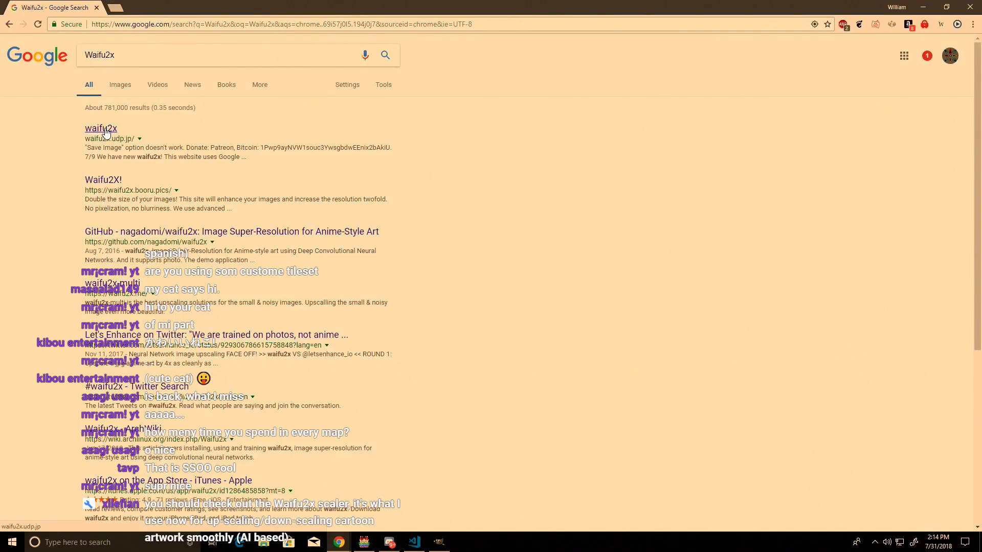
Step: Refine the search to Waifu2x Gimp and open the waifu2x.udp.jp upscaling site
click(174, 60)
text(Gimp)
key(Return)
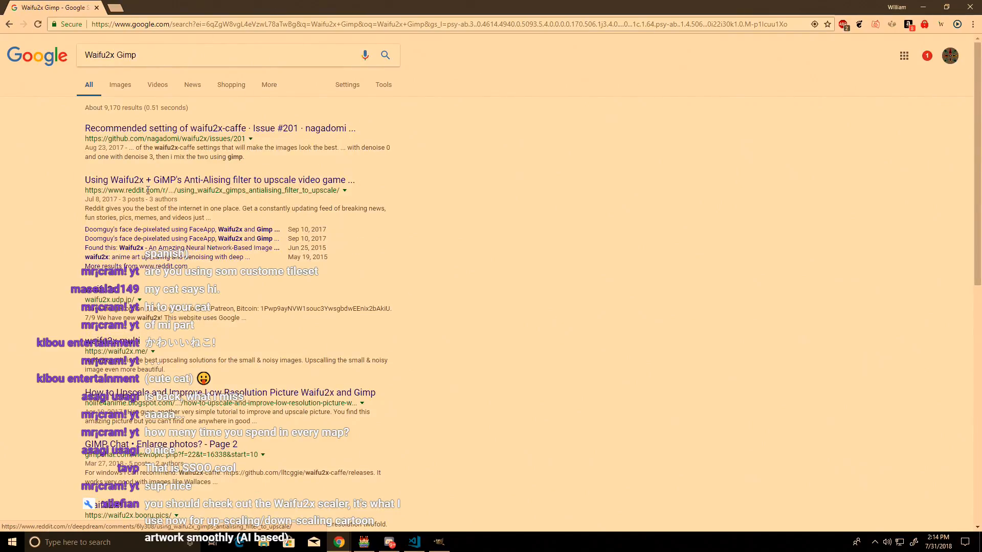
click(100, 291)
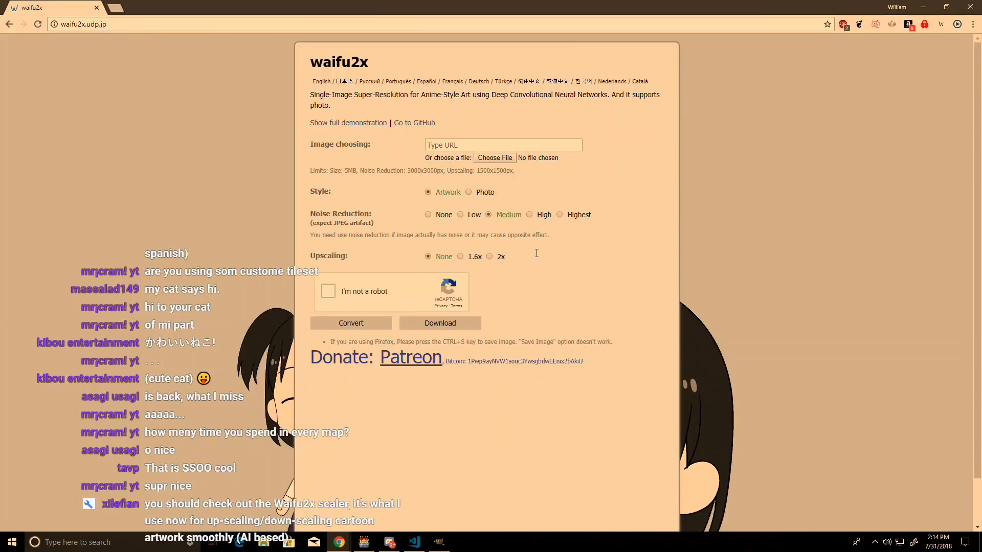
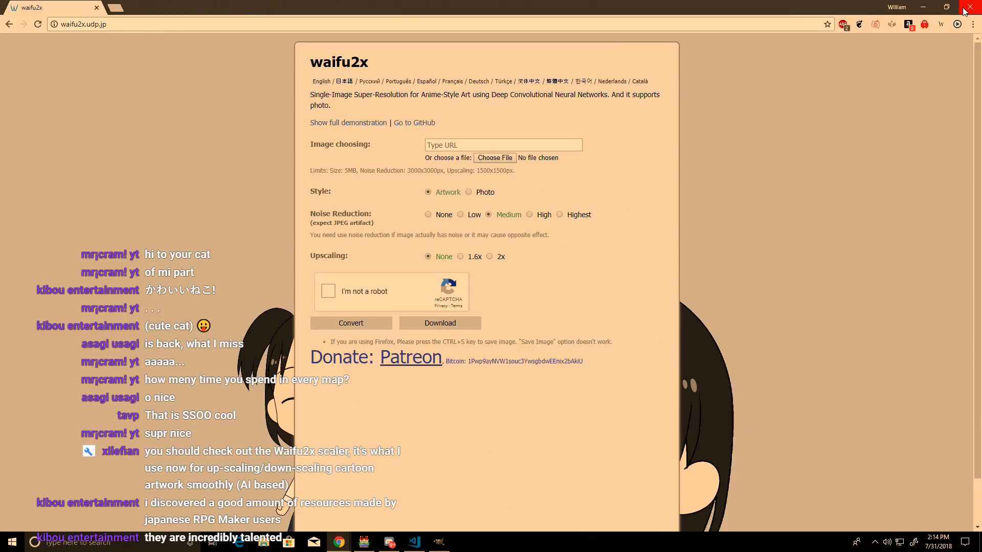
Step: Close the waifu2x browser window and undo the filter on the sprite sheet in GIMP
click(969, 8)
click(453, 265)
key(ctrl)
key(ctrl+z)
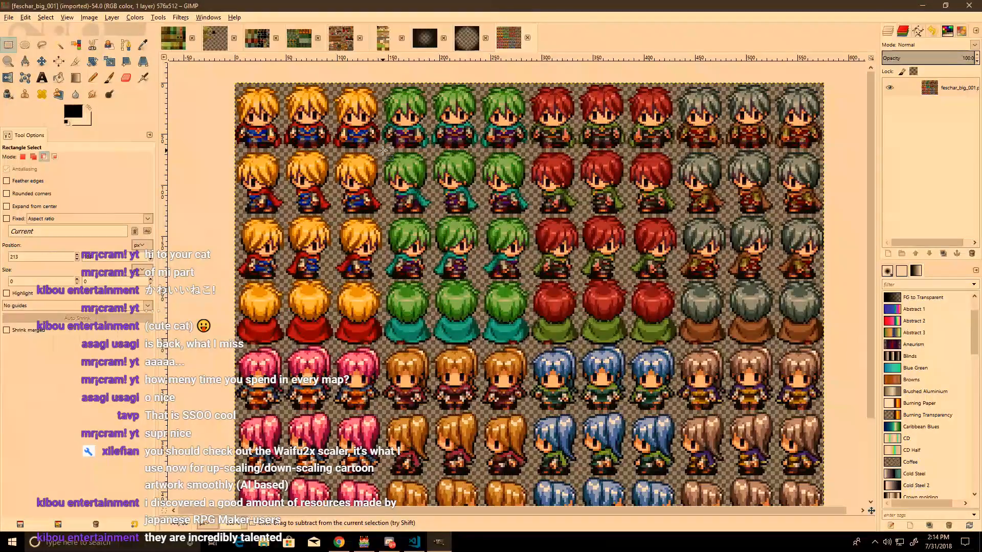
Step: Compare the sprite sheet with and without the filter, viewing the pink-haired sprites up close and the whole sheet
ctrl+scroll(330, 388, up, 2)
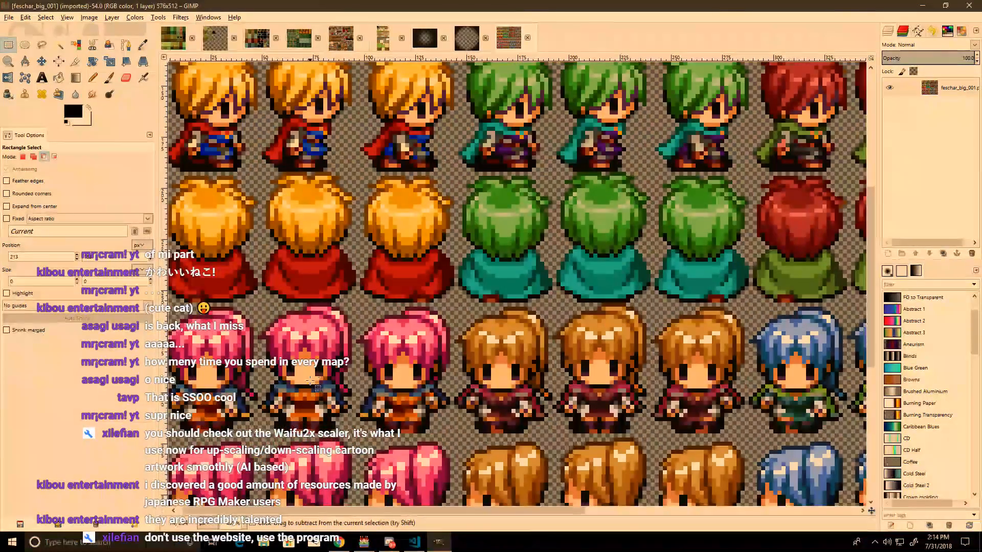
ctrl+click(332, 391)
ctrl+scroll(331, 391, down, 3)
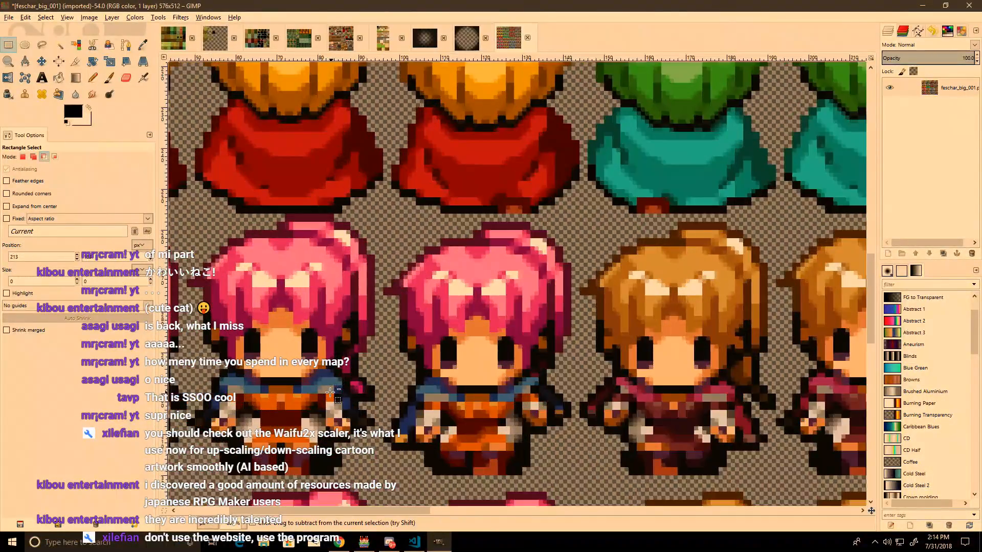
ctrl+scroll(376, 121, up, 2)
ctrl+scroll(376, 121, down, 2)
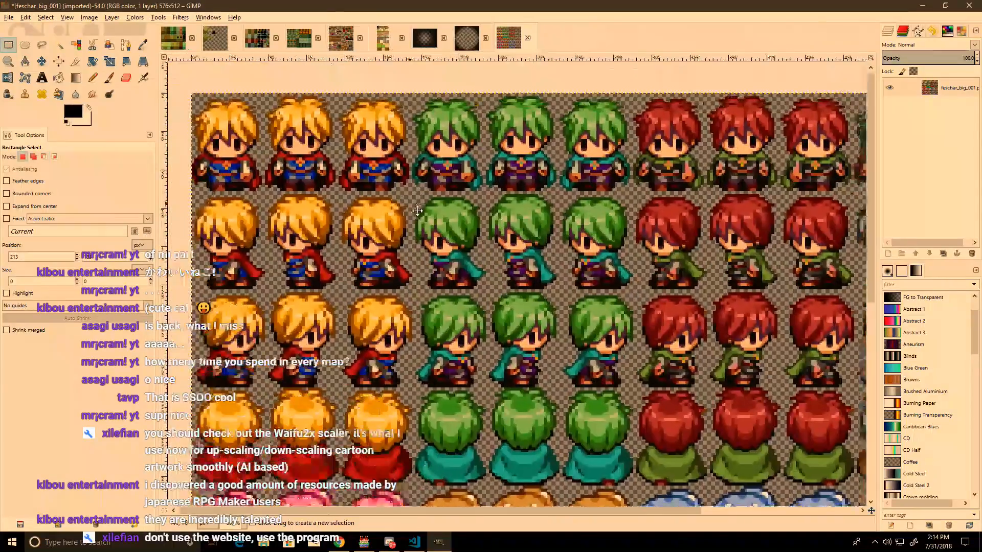
key(ctrl+z)
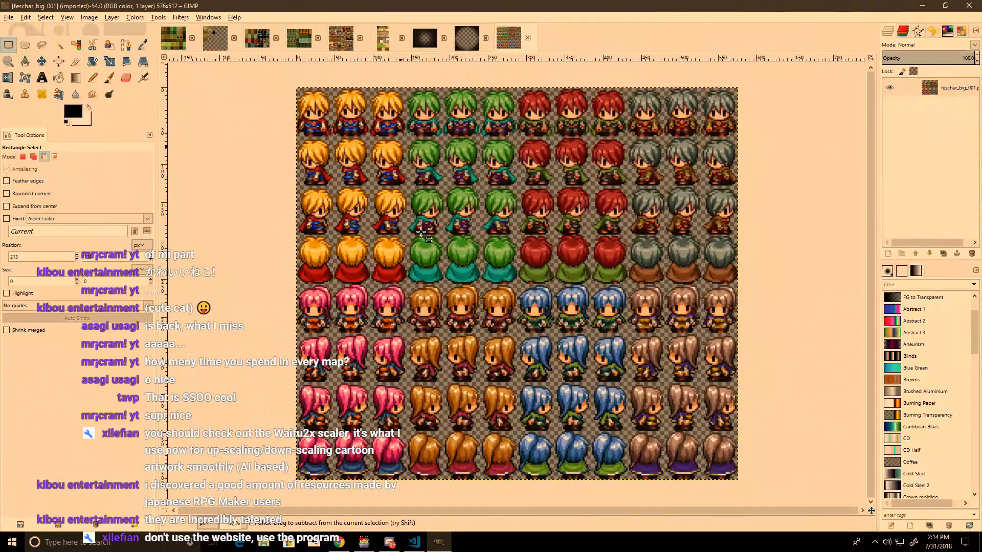
ctrl+scroll(420, 232, down, 1)
key(ctrl+y)
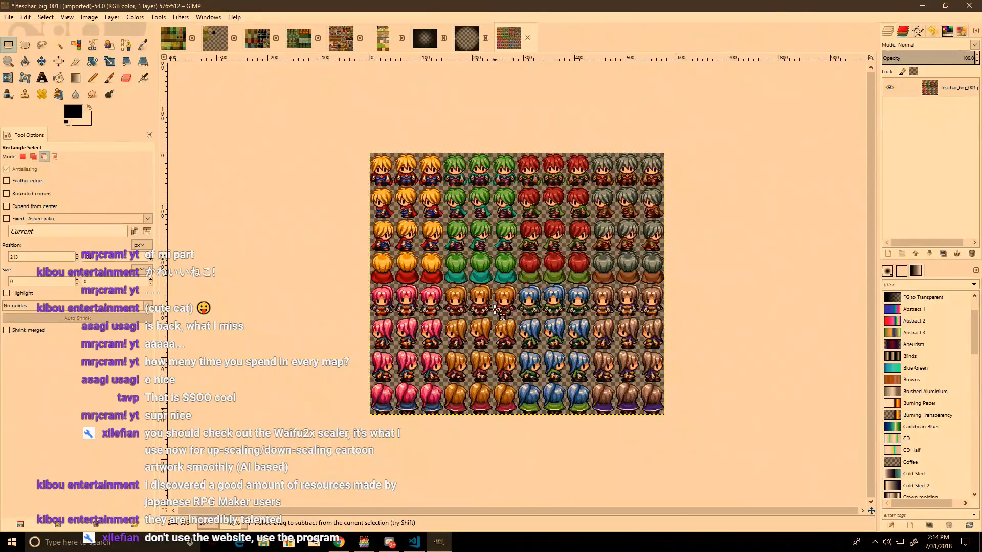
Step: Compare the brown-haired sprites up close and the full sheet while undoing and redoing the filter
ctrl+scroll(494, 310, up, 7)
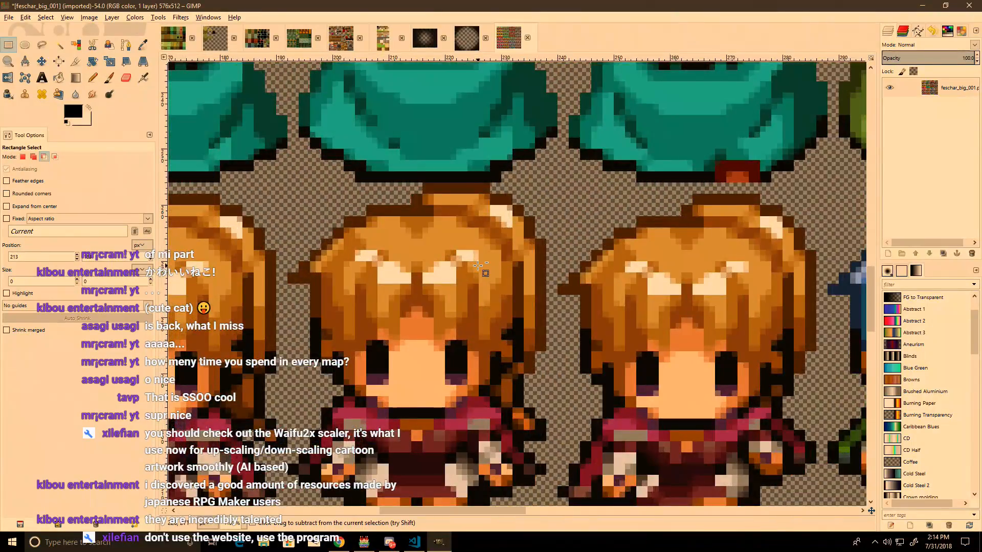
key(ctrl+z)
ctrl+scroll(478, 266, down, 7)
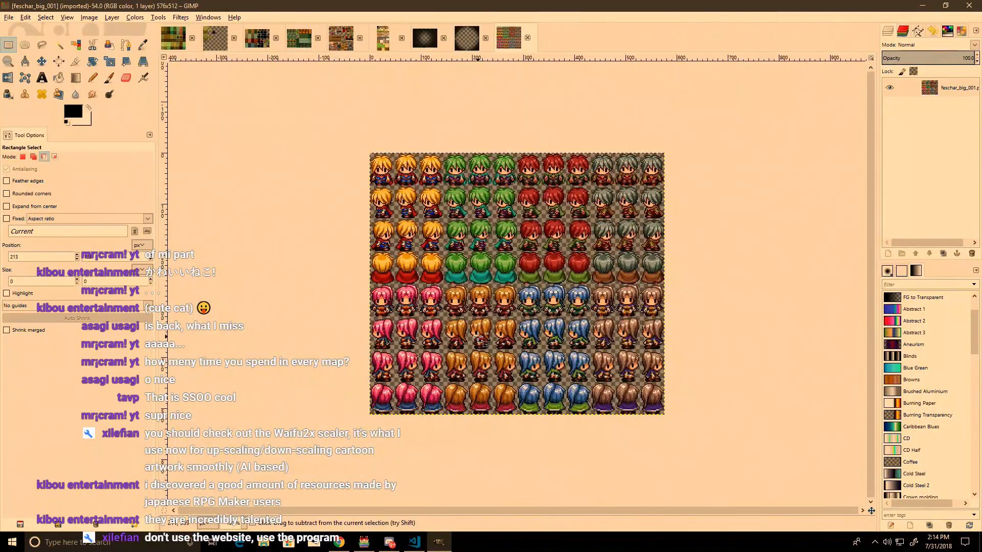
key(ctrl+y)
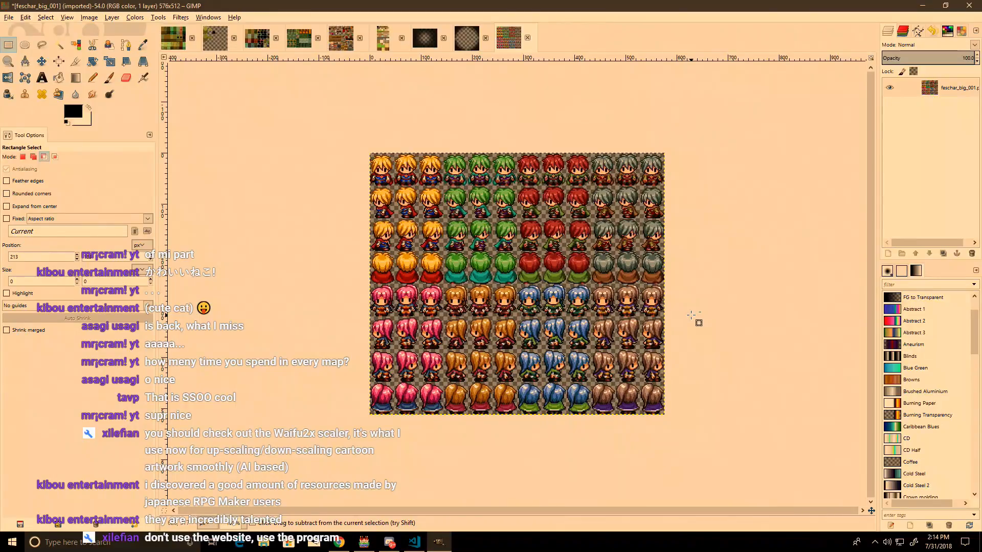
key(ctrl+z)
ctrl+scroll(566, 147, up, 3)
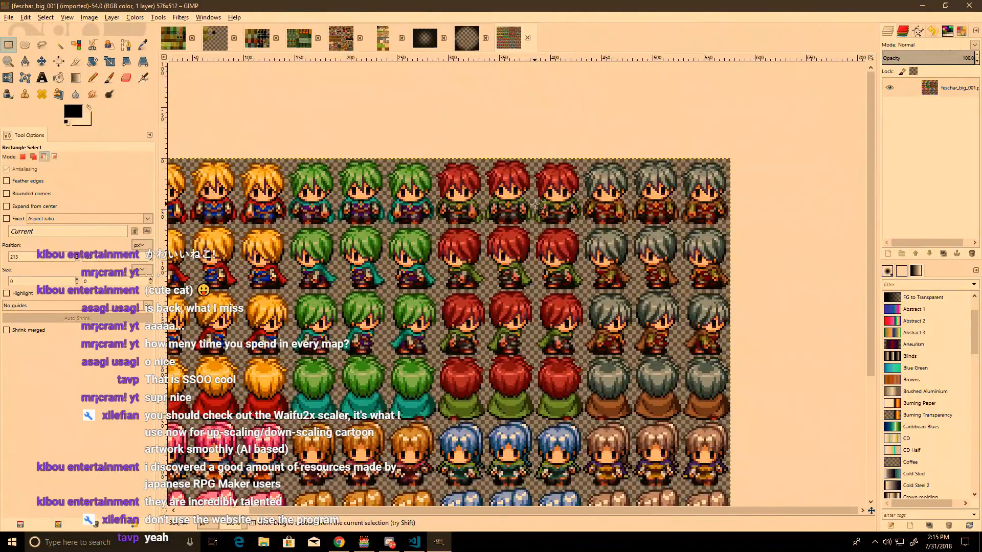
key(ctrl+y)
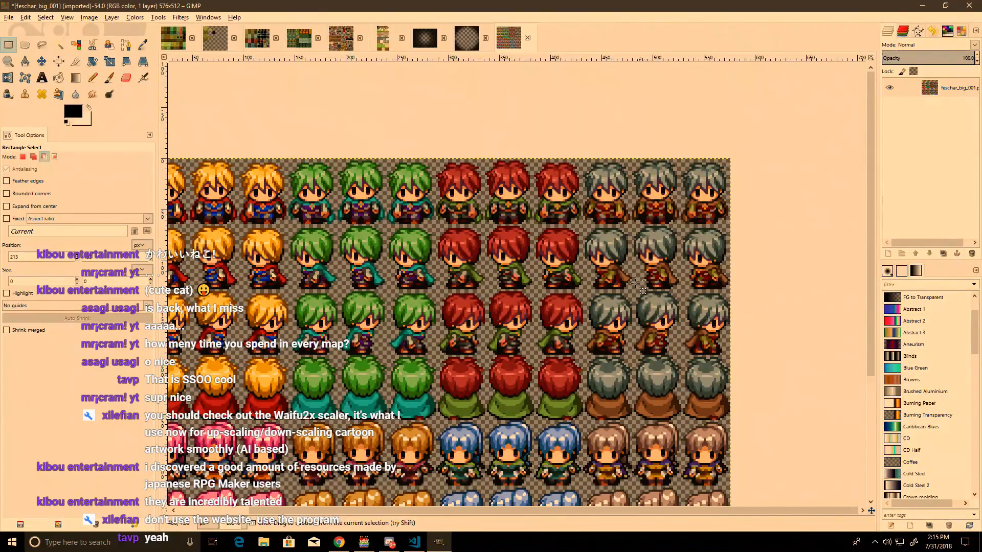
key(ctrl+z)
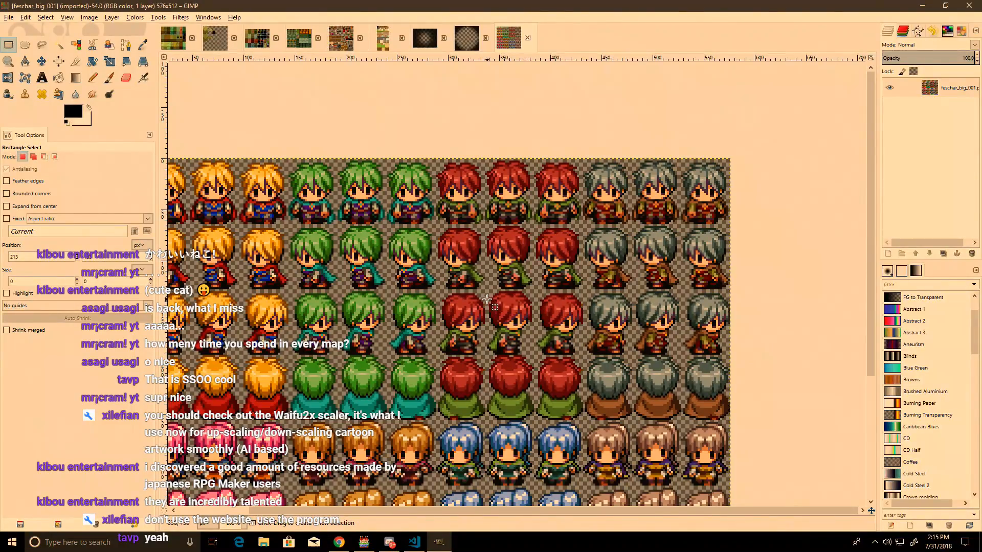
Step: Redo and undo the filter once more, comparing the effect across the upper and lower sprite rows
middle_drag(463, 299, 576, 280)
key(ctrl+y)
key(ctrl+z)
middle_drag(398, 270, 361, 162)
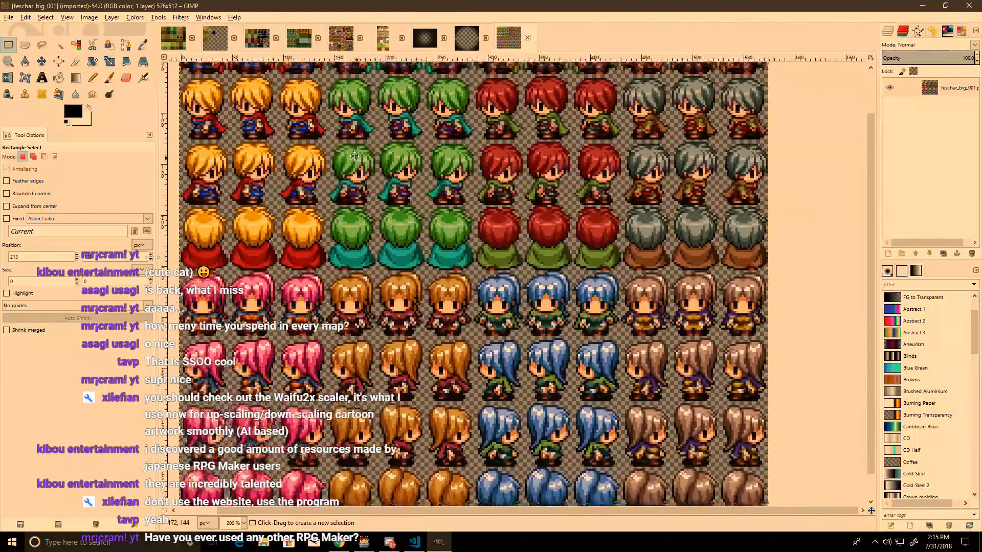
Step: Reapply the filter to the sprite sheet and examine the brown- and blue-haired front-facing sprites up close
ctrl+scroll(424, 320, up, 4)
key(ctrl+y)
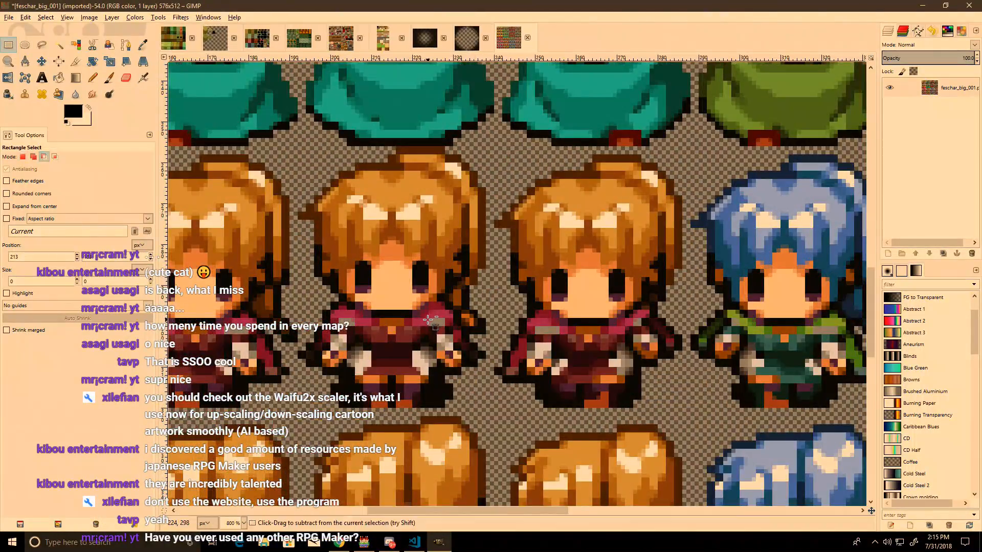
ctrl+scroll(427, 341, down, 2)
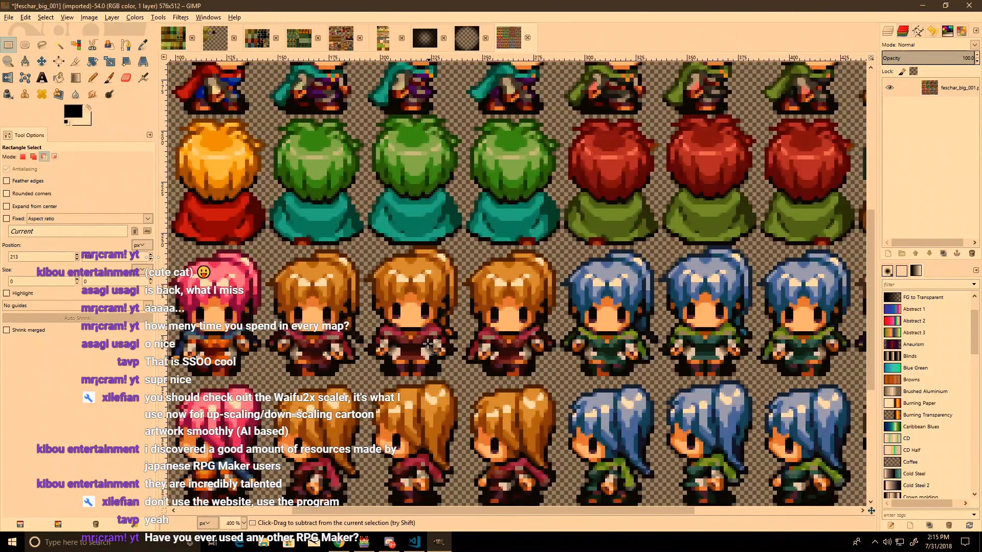
ctrl+scroll(428, 345, down, 1)
ctrl+scroll(586, 338, up, 3)
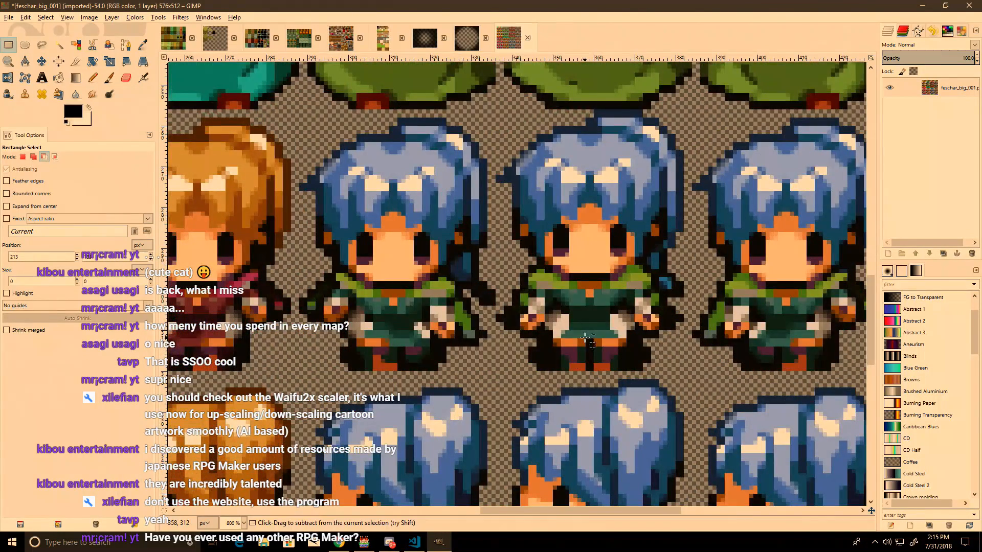
ctrl+scroll(585, 338, down, 6)
ctrl+scroll(562, 336, up, 2)
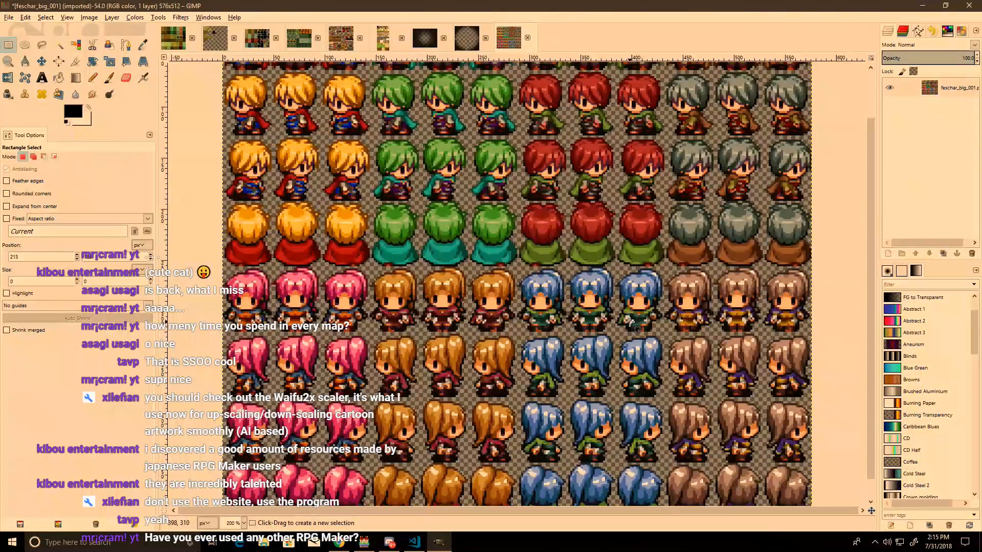
Step: Switch to RPG Maker MV and open the "Its my guild too!" project from the rmmv folder
click(363, 541)
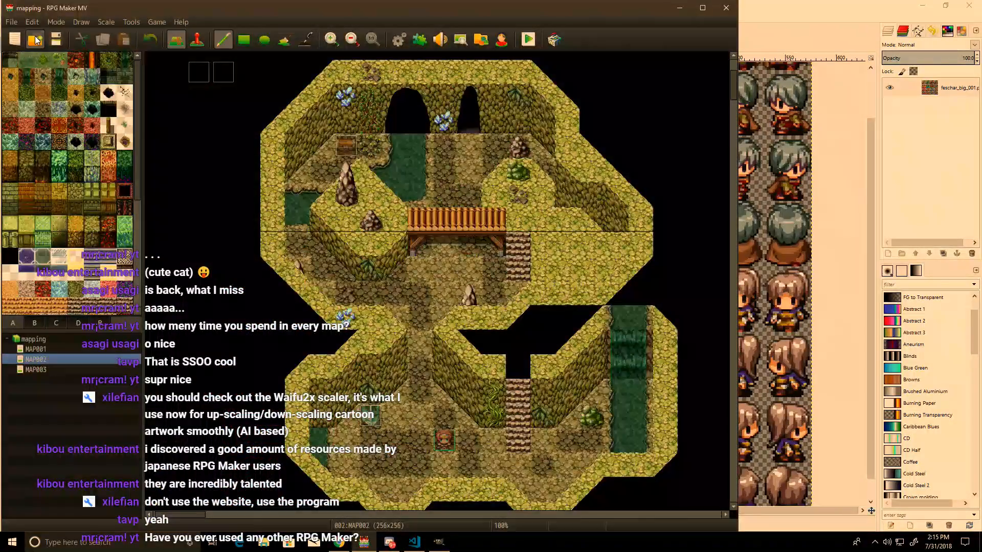
click(35, 39)
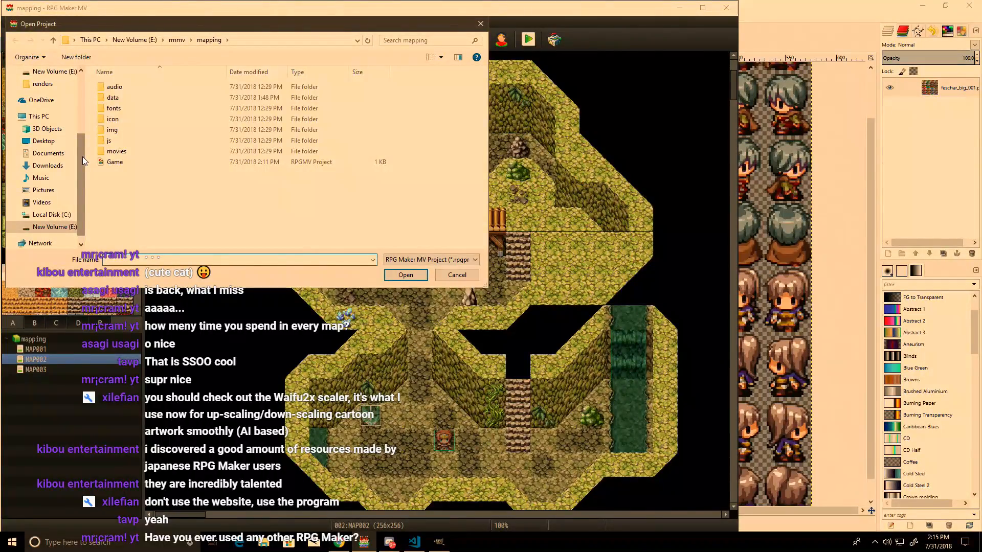
click(176, 43)
double_click(134, 88)
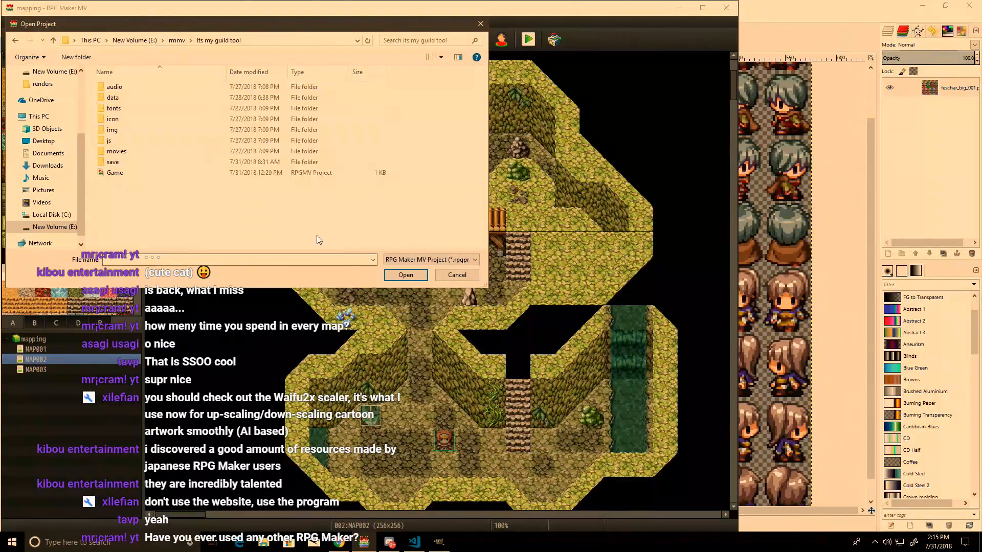
double_click(115, 173)
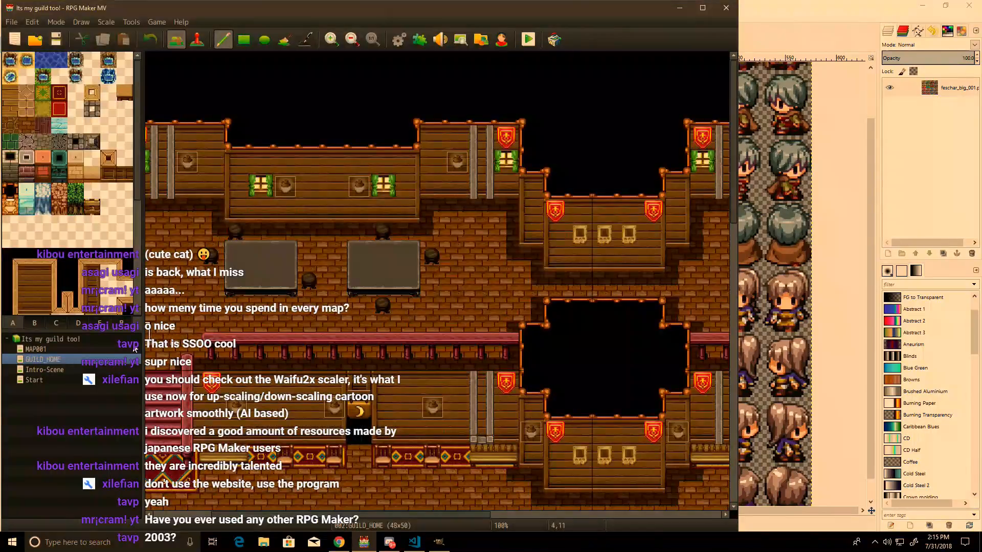
Step: Look through the Start and MAP001 maps, and examine the banquet tables and walls of GUILD_HOME
click(75, 380)
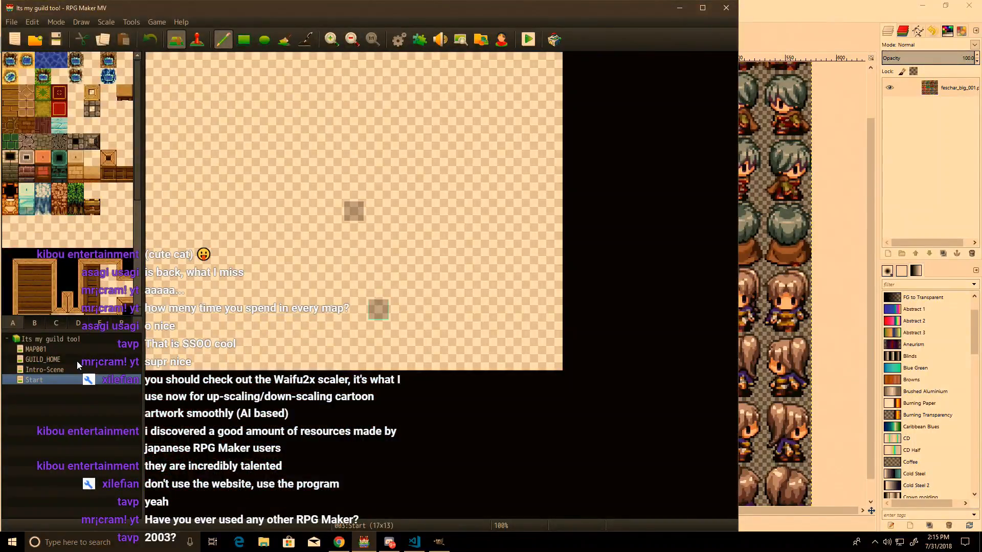
click(75, 360)
click(72, 348)
click(73, 358)
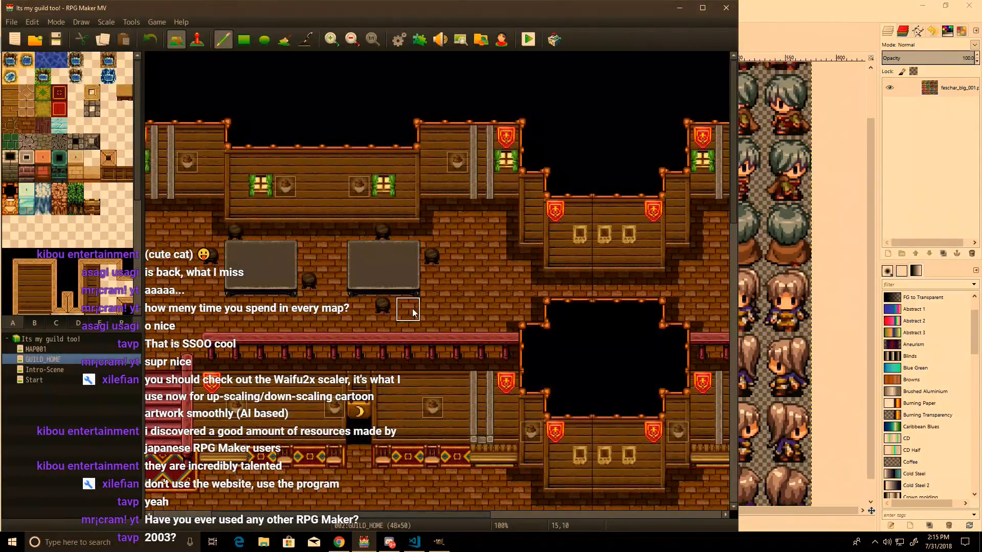
scroll(412, 308, down, 5)
scroll(464, 394, right, 3)
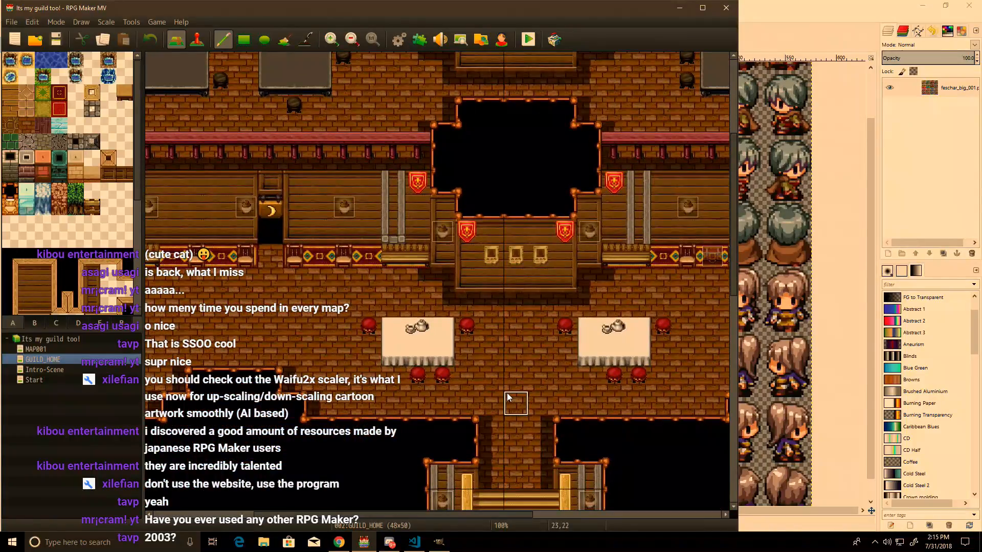
scroll(517, 391, right, 2)
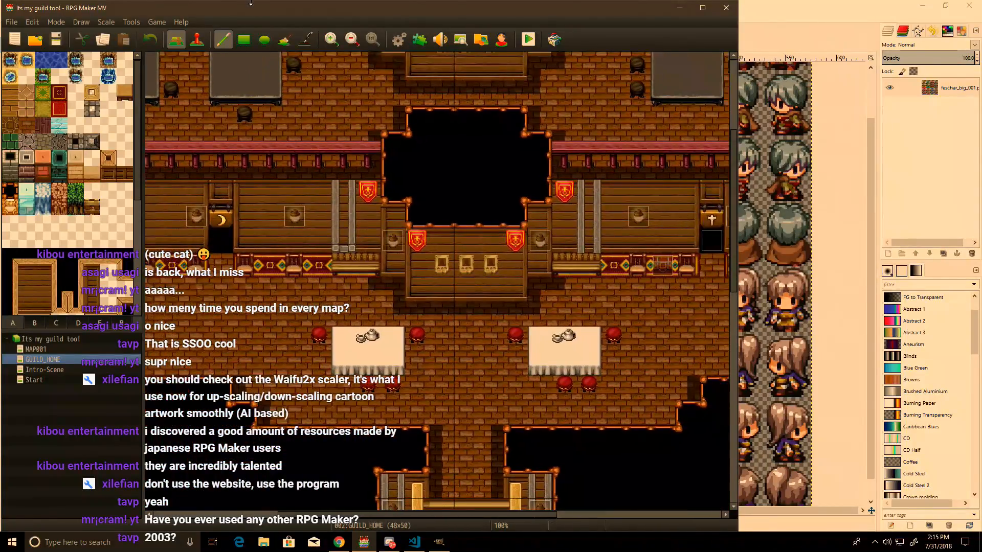
Step: Open the charCreator plugin's CharImages parameter and examine the Mage class's sprite and bust entries
click(422, 41)
double_click(362, 163)
double_click(521, 156)
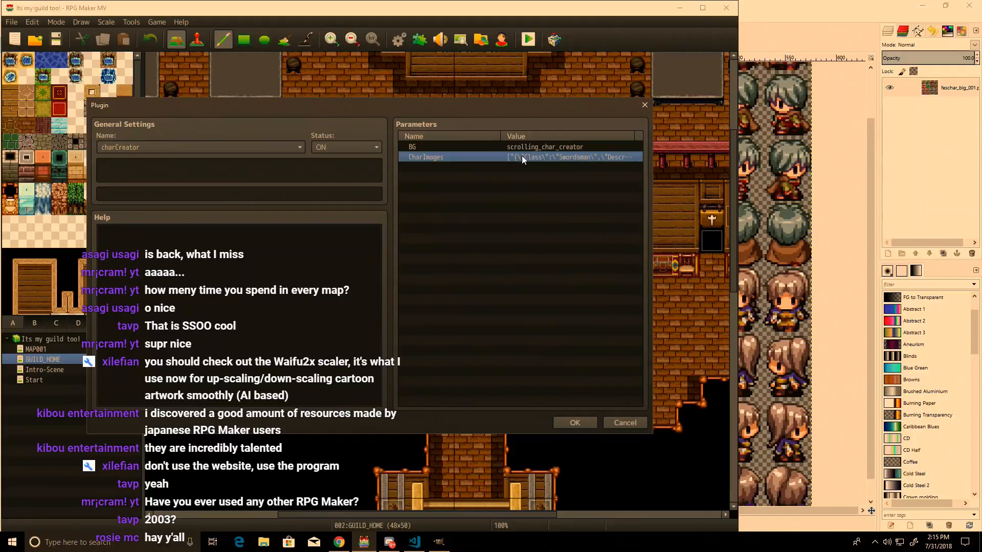
click(402, 238)
double_click(390, 225)
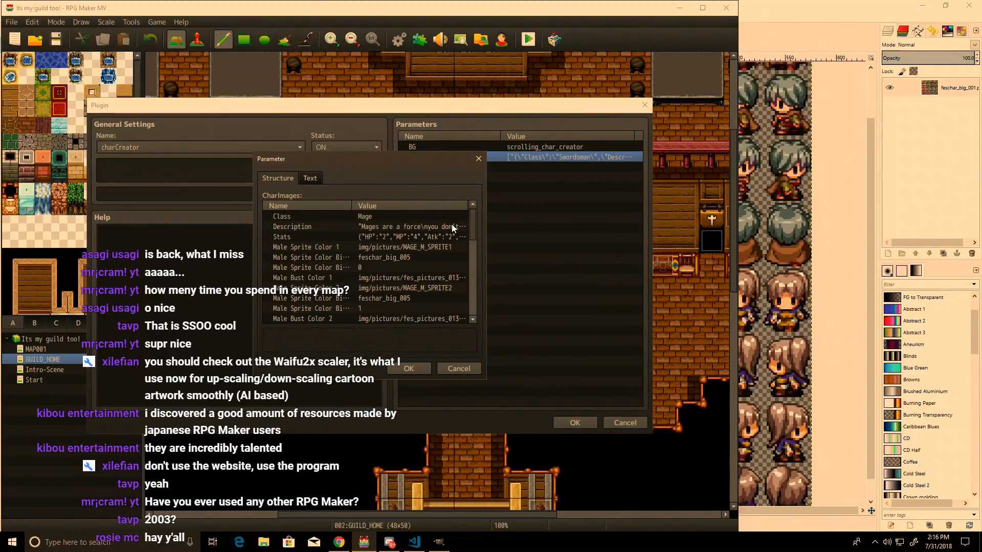
click(467, 267)
scroll(468, 266, down, 2)
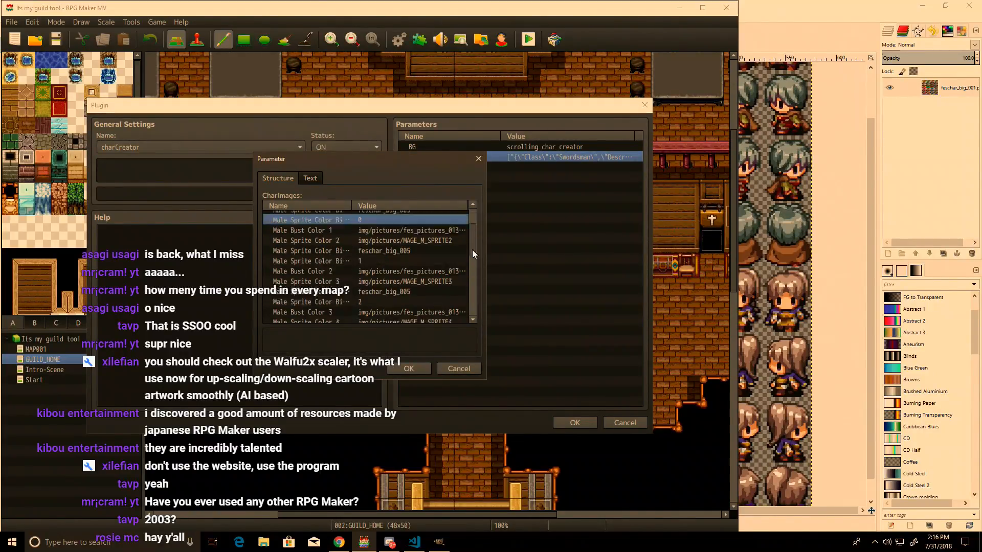
scroll(435, 237, up, 2)
Step: View the Mage class's stats and close the plugin settings
double_click(422, 239)
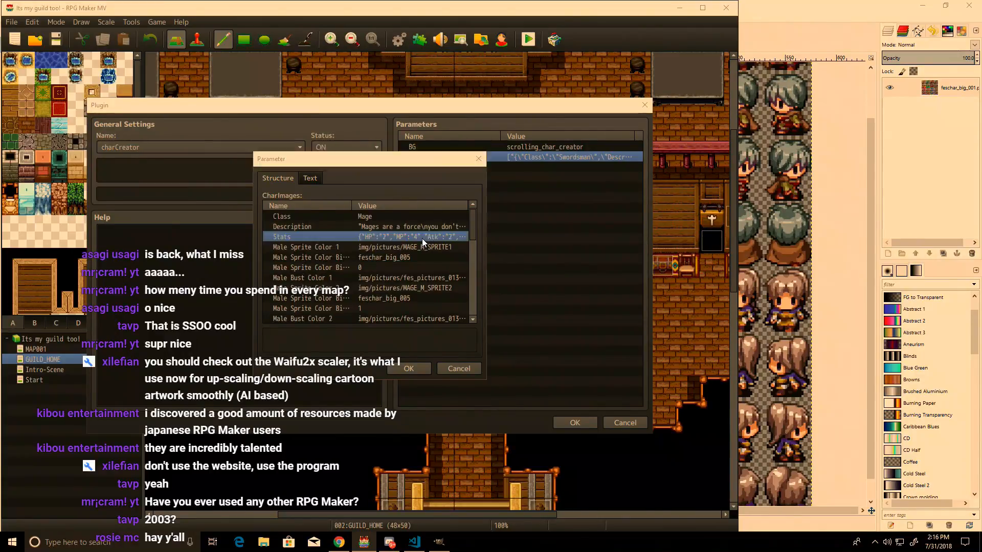
click(440, 365)
click(459, 368)
click(456, 368)
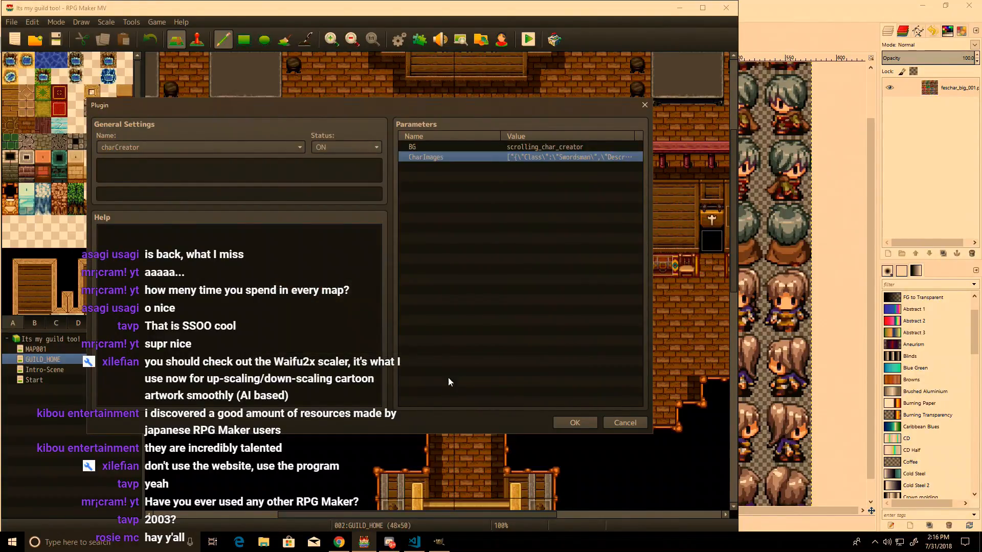
click(575, 424)
click(440, 414)
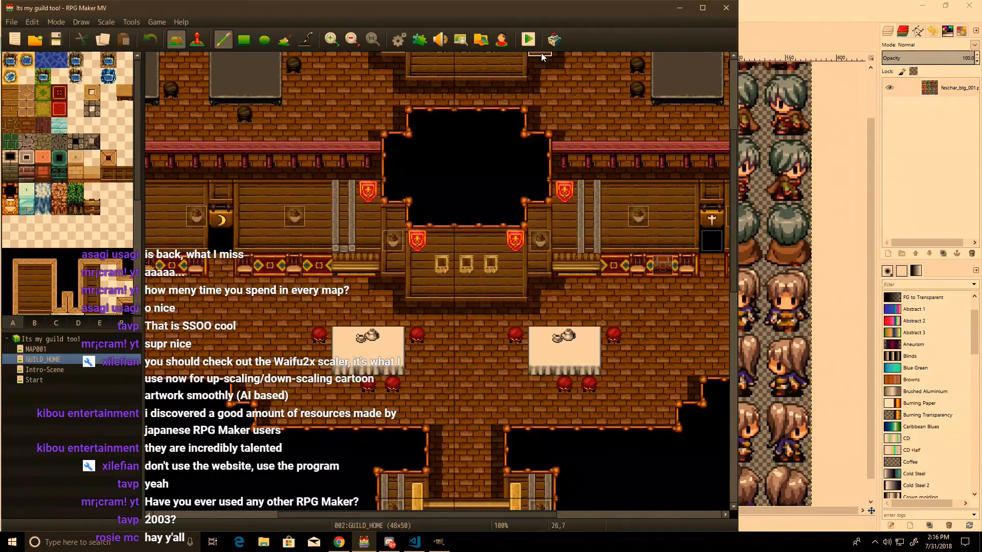
Step: Playtest the guild project in full screen and start a new game
click(327, 288)
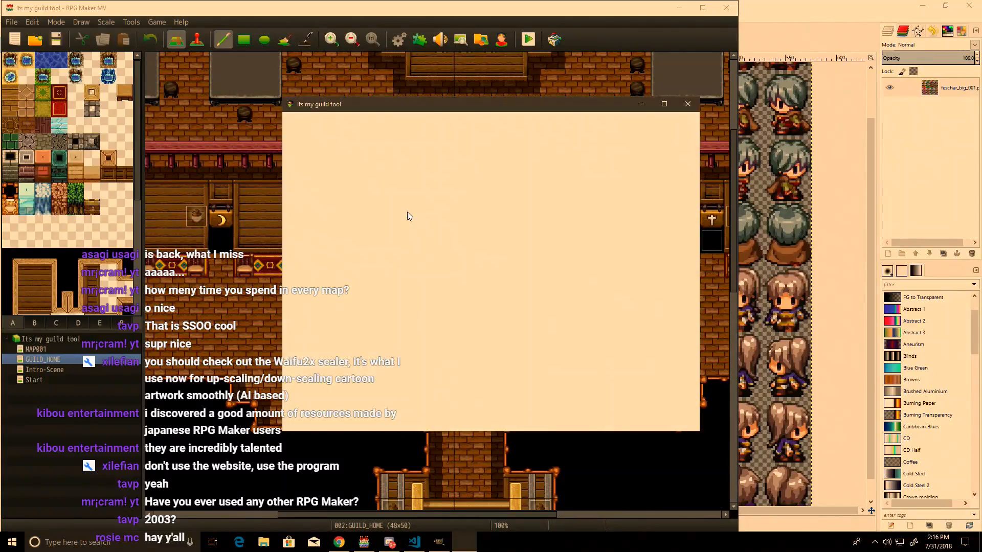
key(Up)
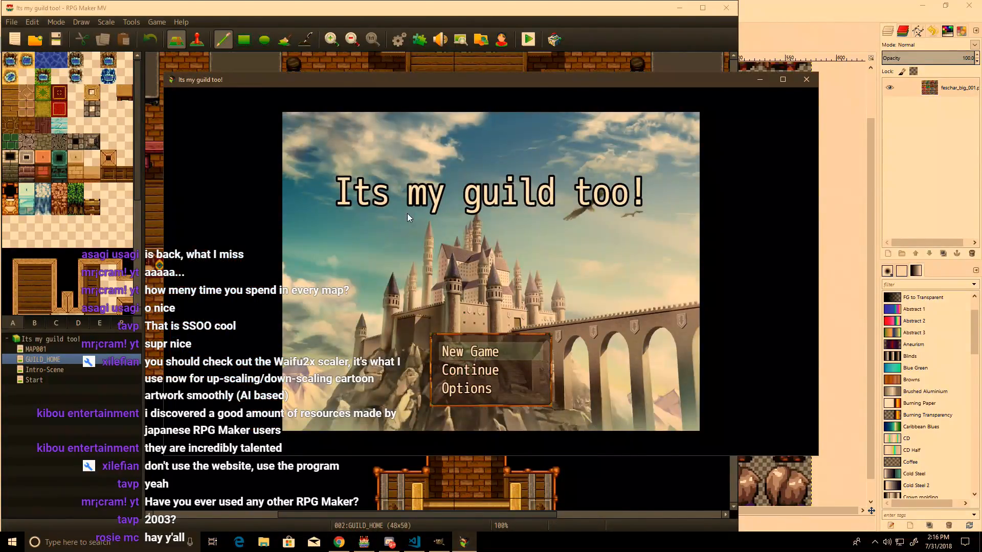
key(F4)
key(Return)
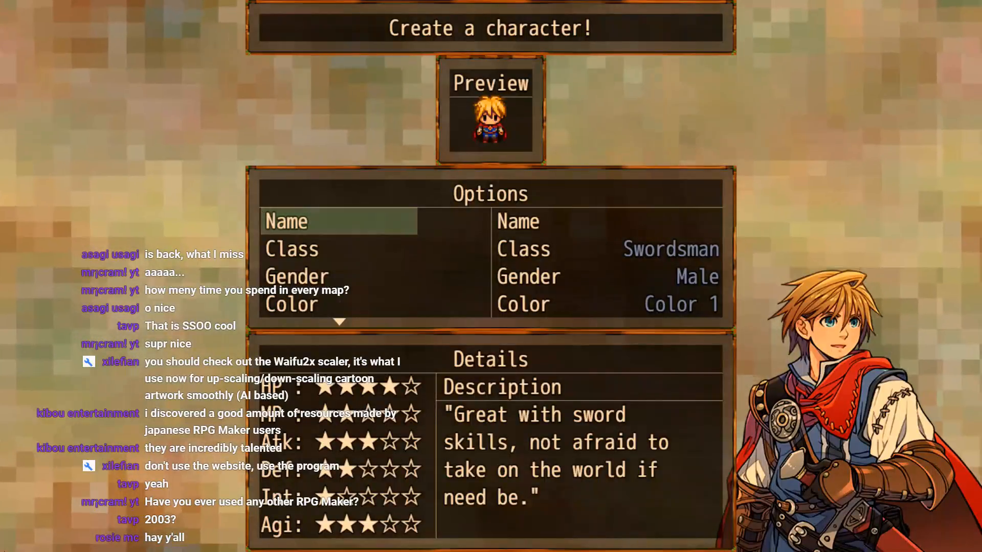
Step: Open the new character's name entry and enter the characters AC@AAA
key(Return)
key(Right)
key(Right)
key(Return)
key(Up)
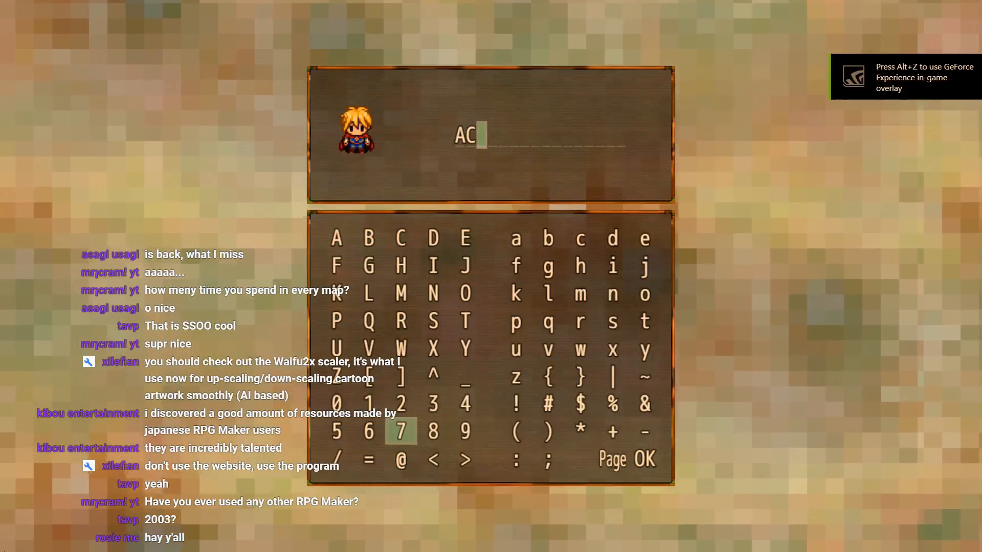
key(Return)
key(Left)
key(Left)
key(Down)
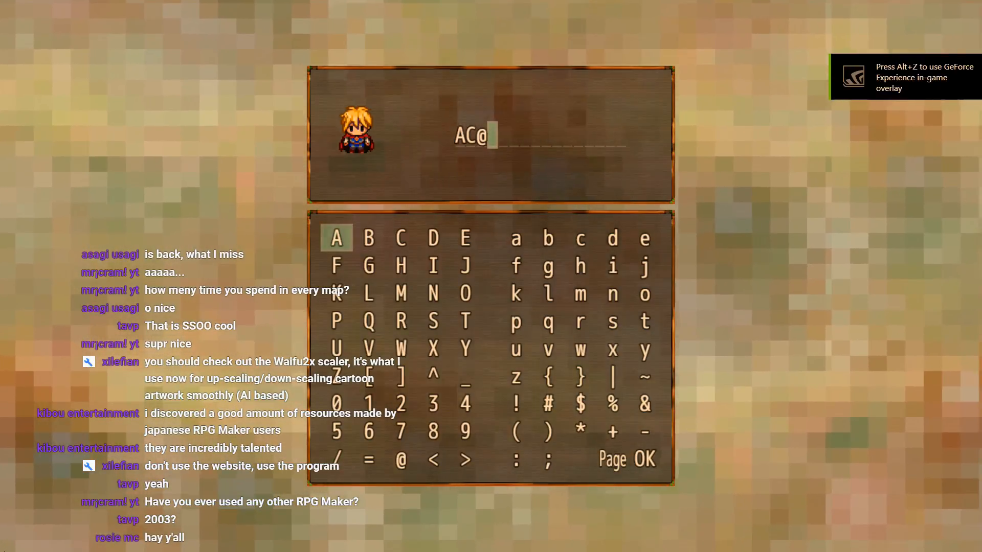
key(Return)
key(Return)
key(Return)
Step: Look at the accented letters page of the name entry and return to the basic letters
key(Down)
key(Down)
key(Down)
key(Down)
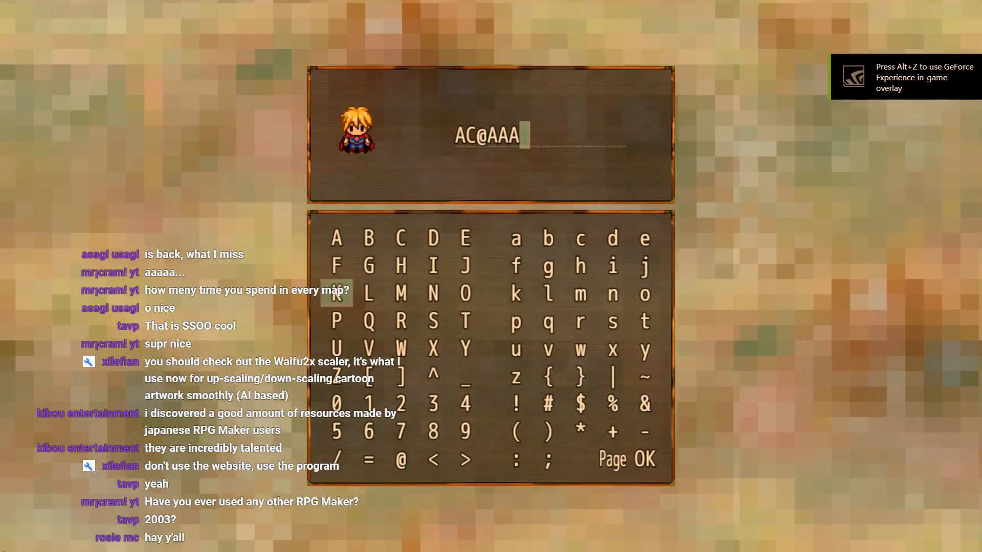
key(Right)
key(Right)
key(Right)
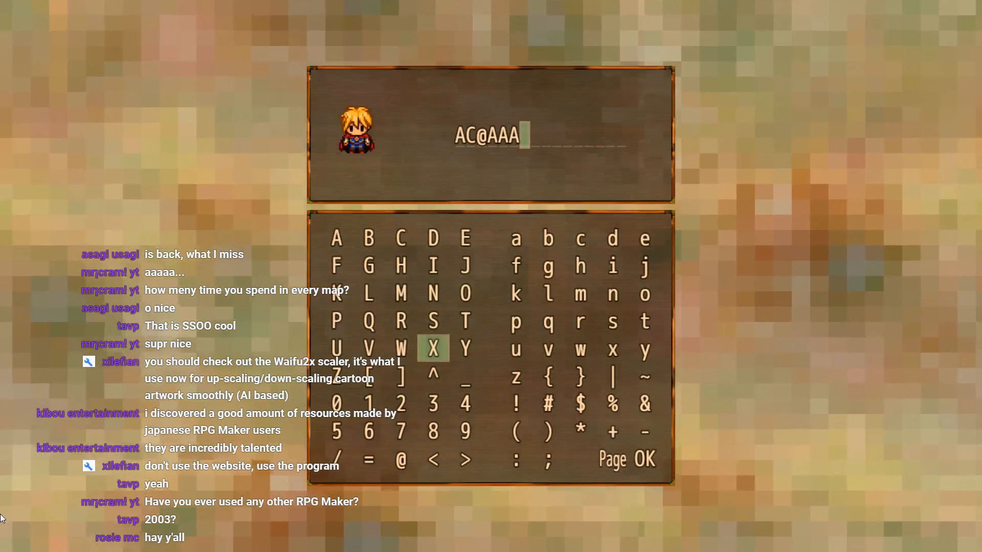
double_click(600, 456)
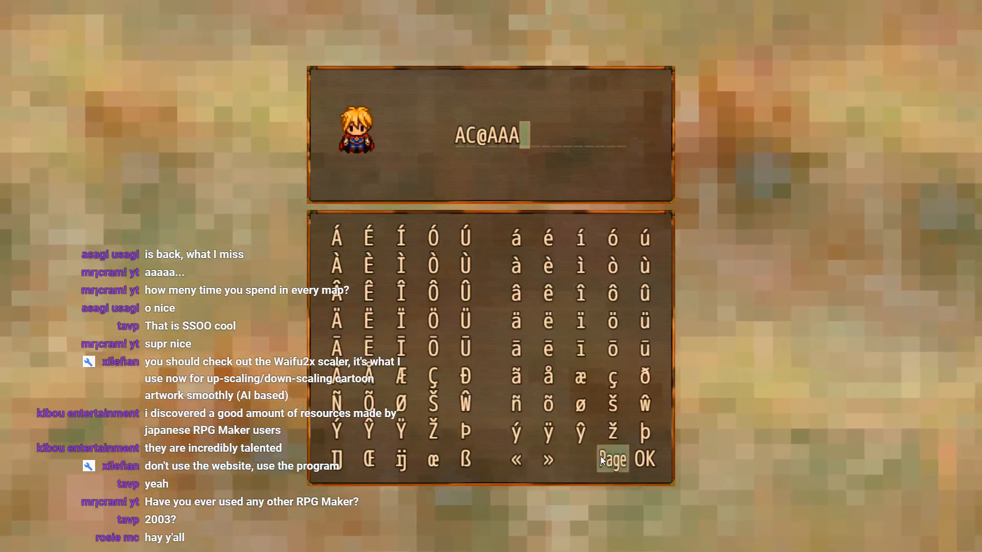
click(600, 456)
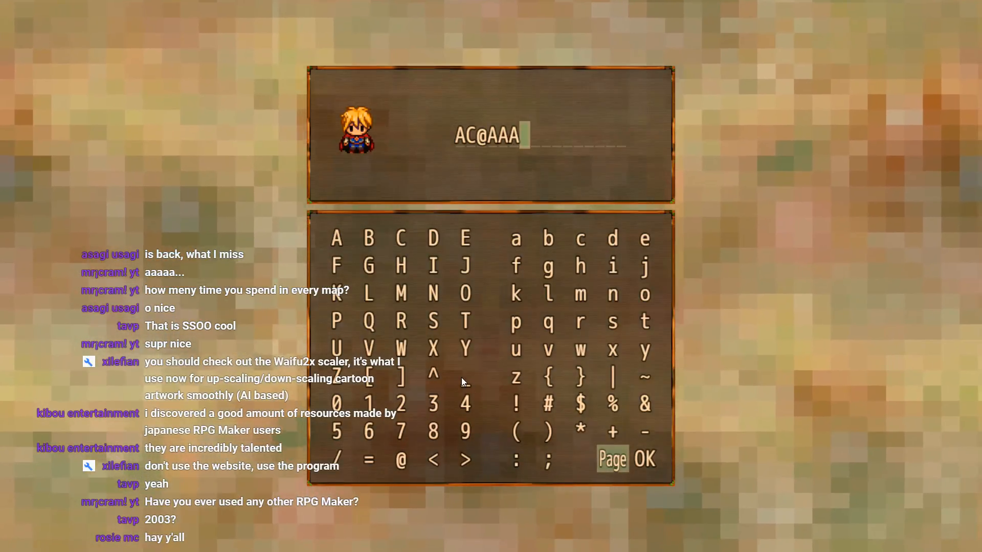
Step: Complete the name as AC@AAA_Com and finish creating the male Swordsman
click(463, 378)
click(400, 239)
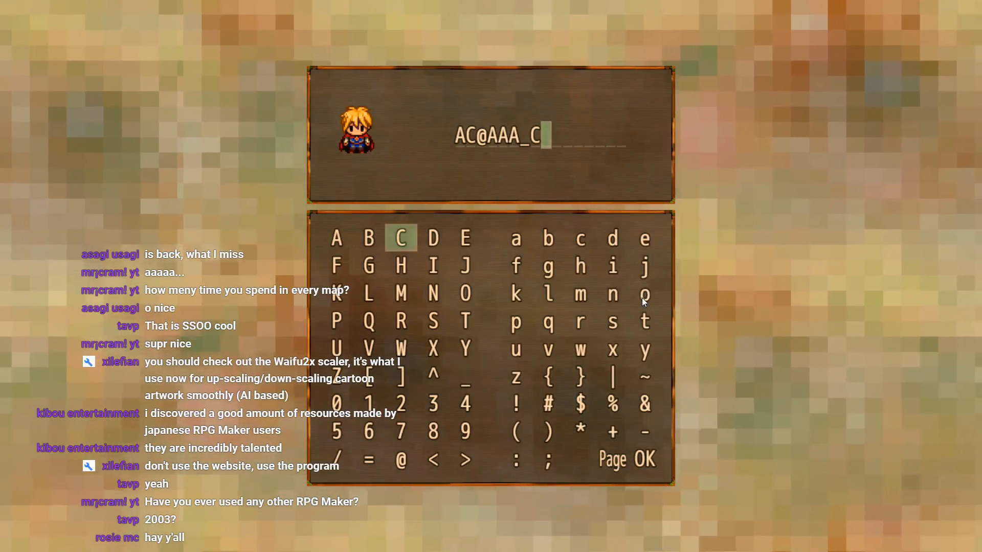
double_click(645, 294)
click(581, 293)
click(581, 294)
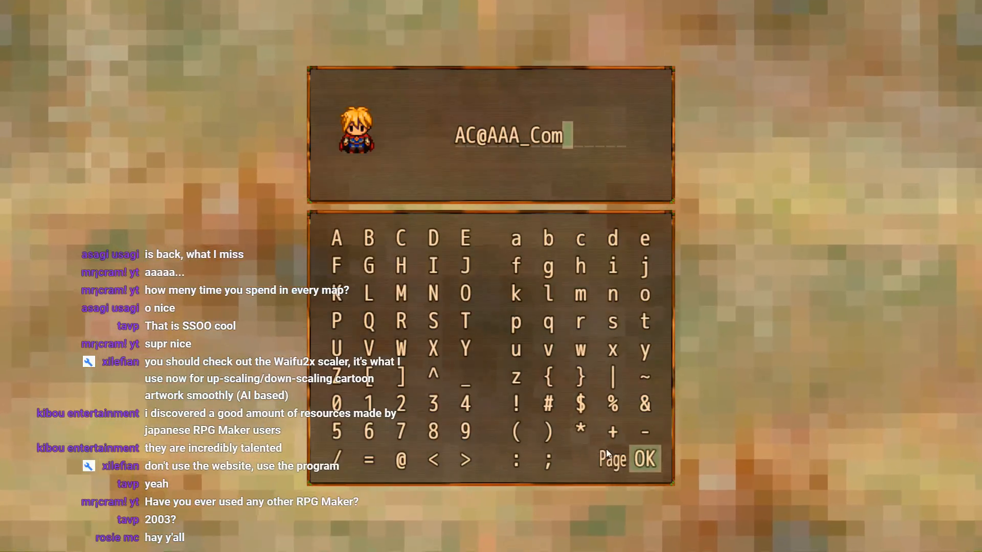
click(634, 456)
key(Up)
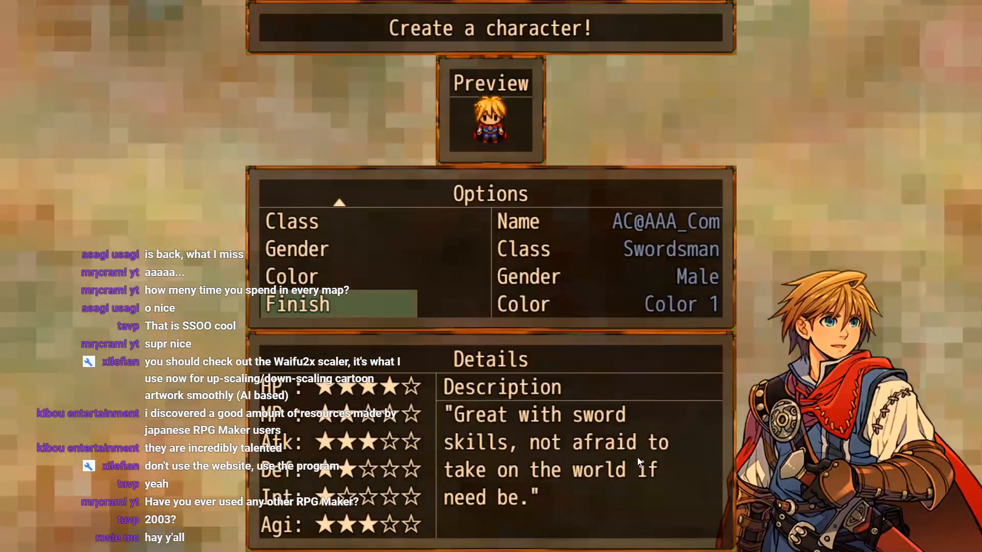
key(Return)
key(Up)
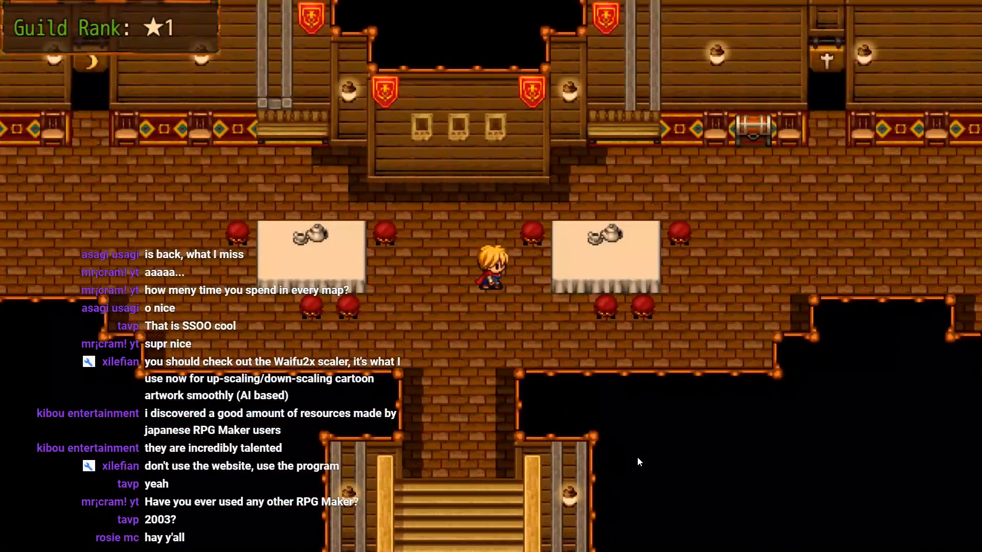
Step: Walk through the guild hall, open the Guild Panel, look through its options and close it
key(Right)
key(Down)
key(Up)
key(Right)
key(Up)
key(Return)
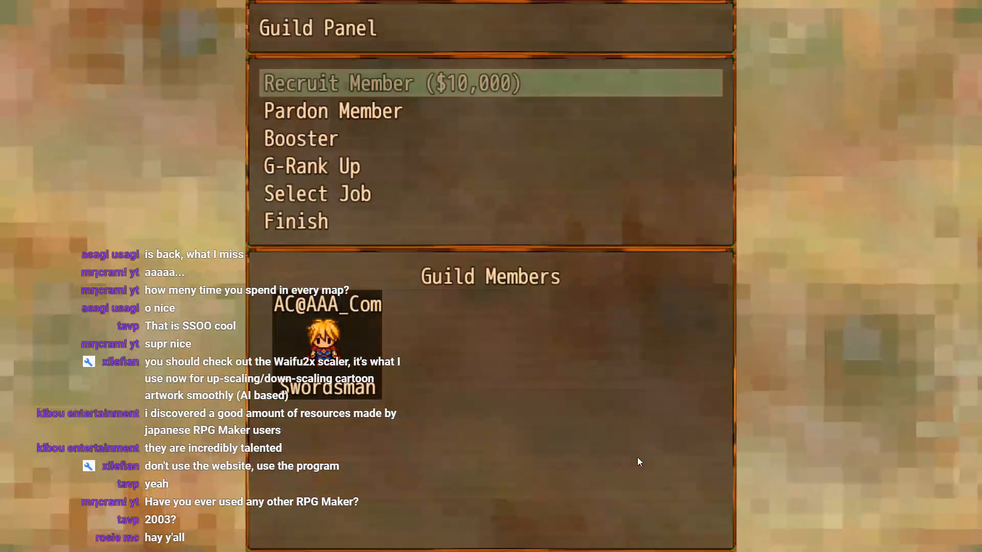
key(Down)
key(Down)
key(Down)
key(Up)
key(Up)
key(Up)
key(Escape)
Step: Open the chest beside the doorway with the cross sign and start recruiting a member from the Guild Panel
key(Left)
key(Up)
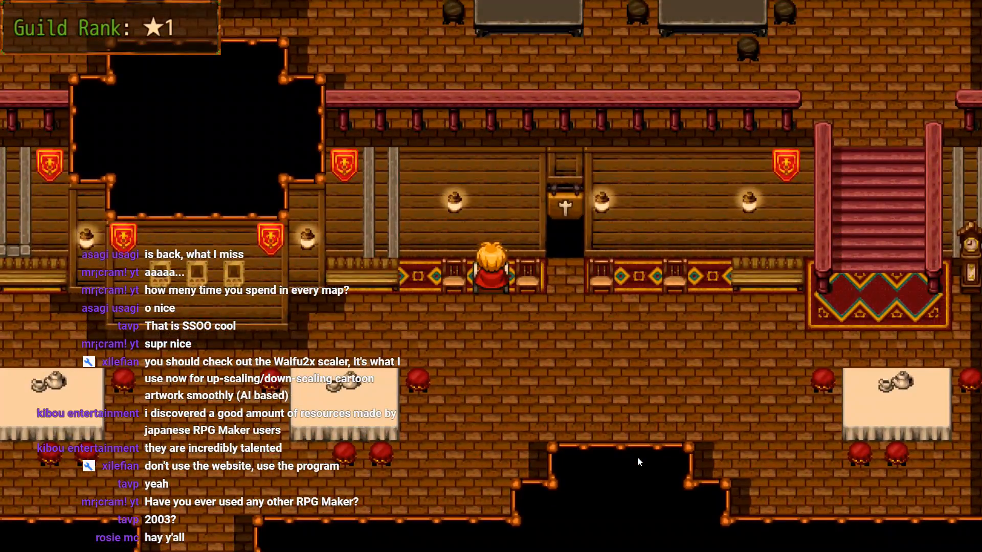
key(Return)
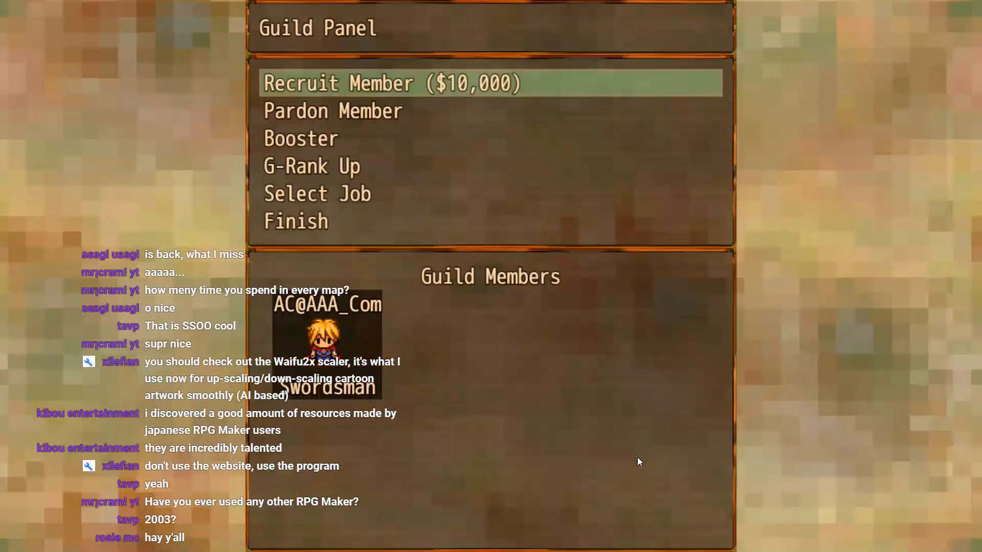
key(Return)
Step: Preview the Archer class and name the new recruit ee
key(Right)
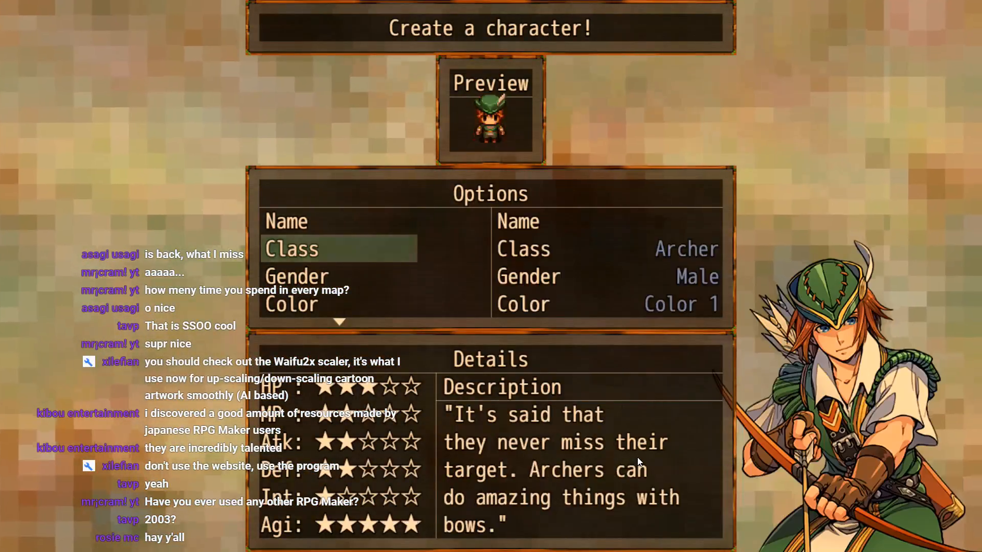
key(Up)
key(Return)
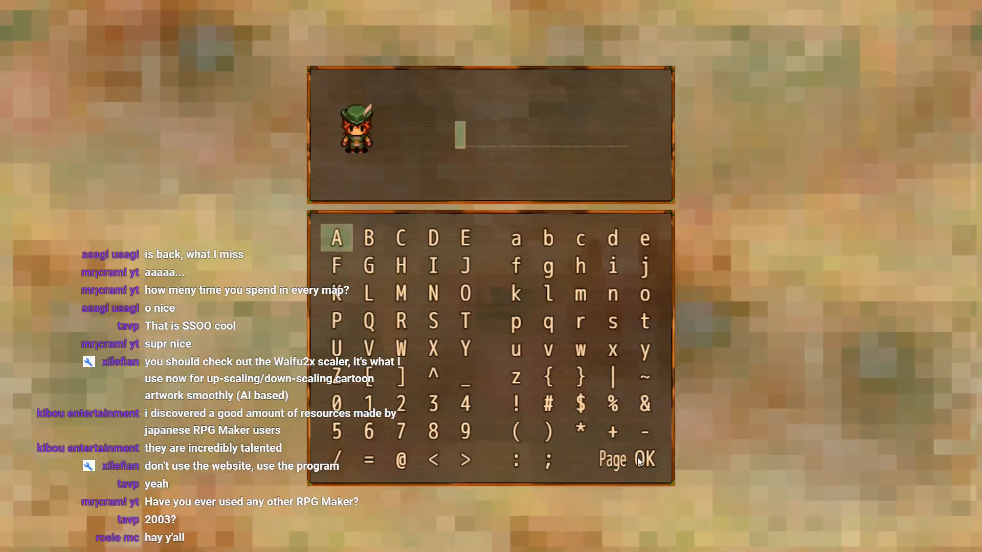
key(Down)
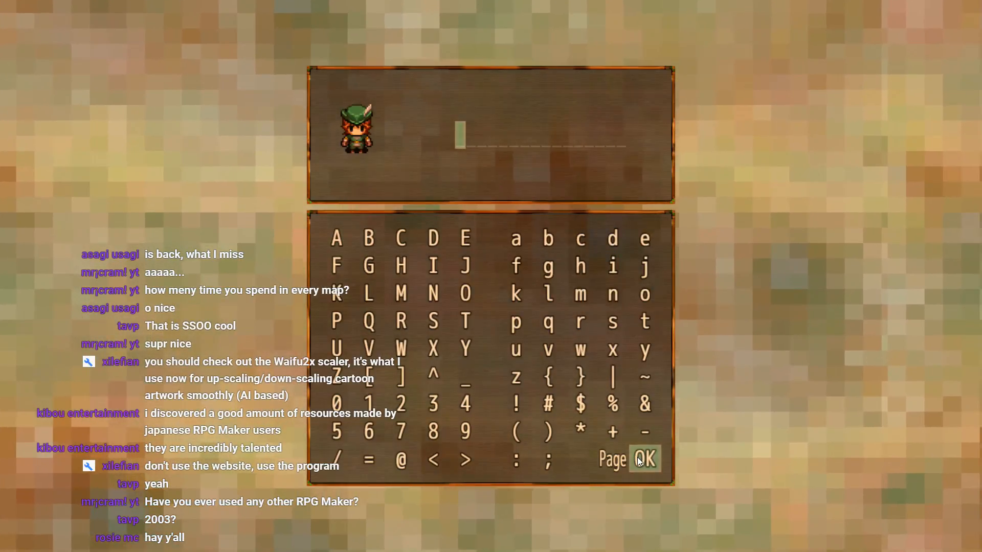
text(ee)
key(Return)
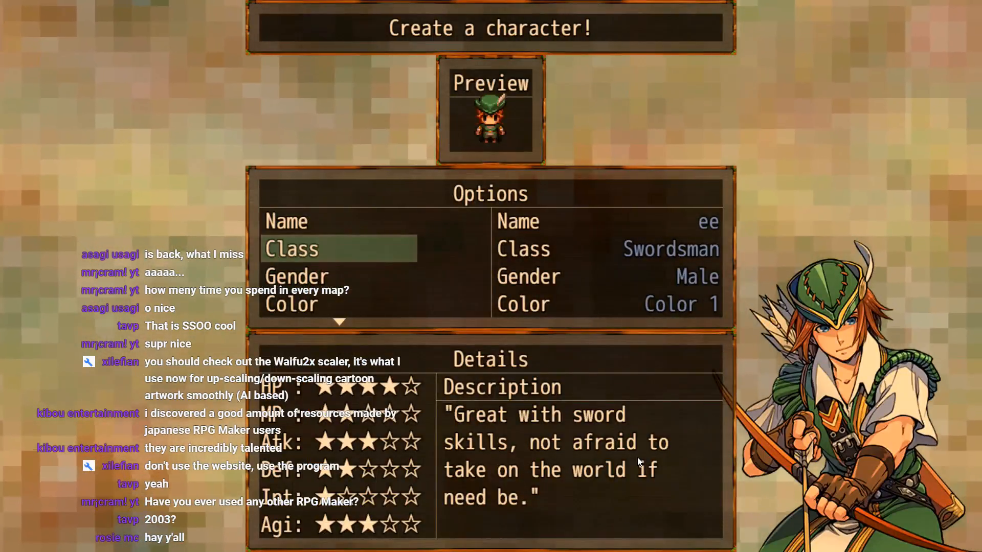
Step: Set the recruit's class to Archer and gender to Male
key(Down)
key(Up)
key(Return)
key(Down)
key(Return)
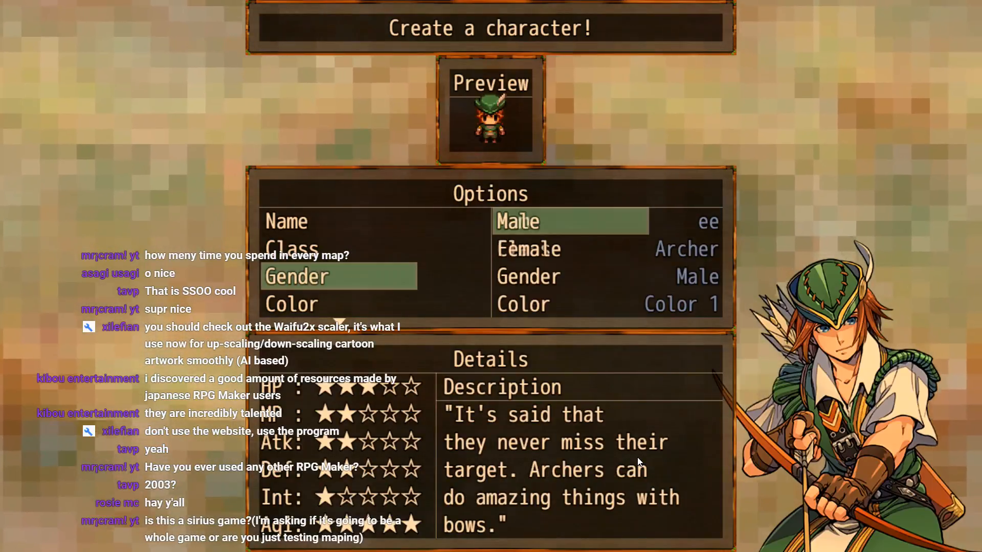
key(Return)
key(Return)
Step: Choose Color 4 for the Archer and finish creating the recruit
key(Down)
key(Return)
key(Down)
key(Down)
key(Down)
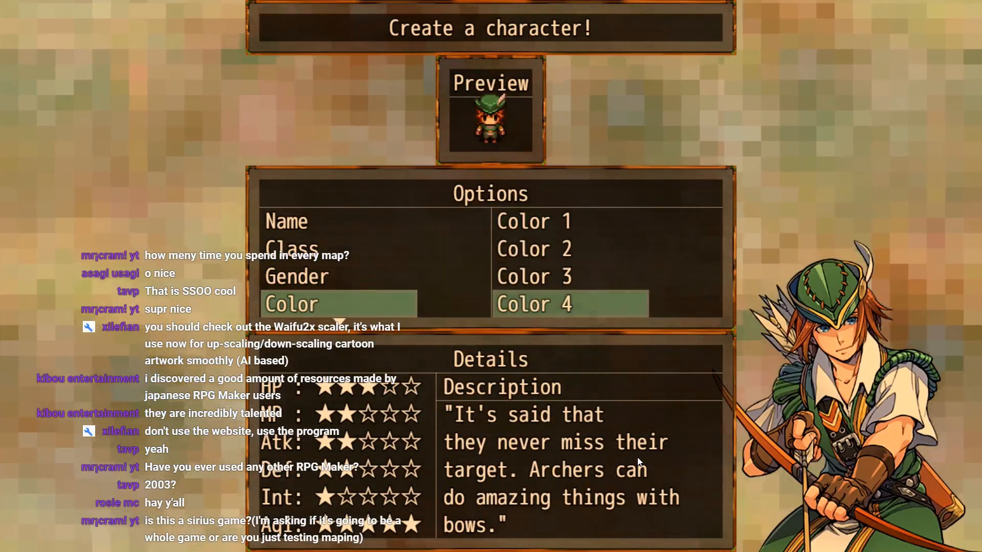
key(Return)
key(Down)
key(Return)
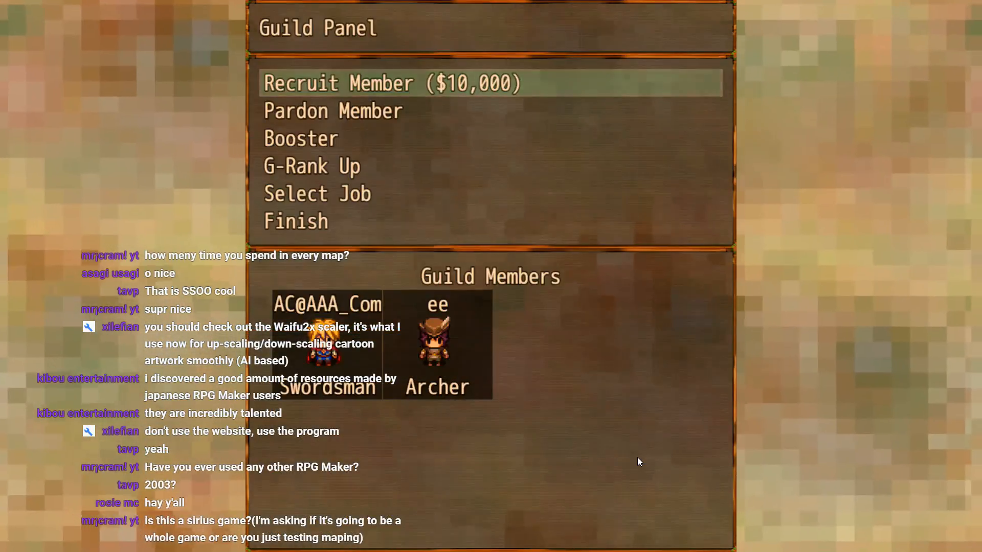
Step: Leave the Guild Panel and walk the party past the banquet tables to the passage above the wooden stairs
key(Up)
key(Return)
key(Down)
key(Left)
key(Left)
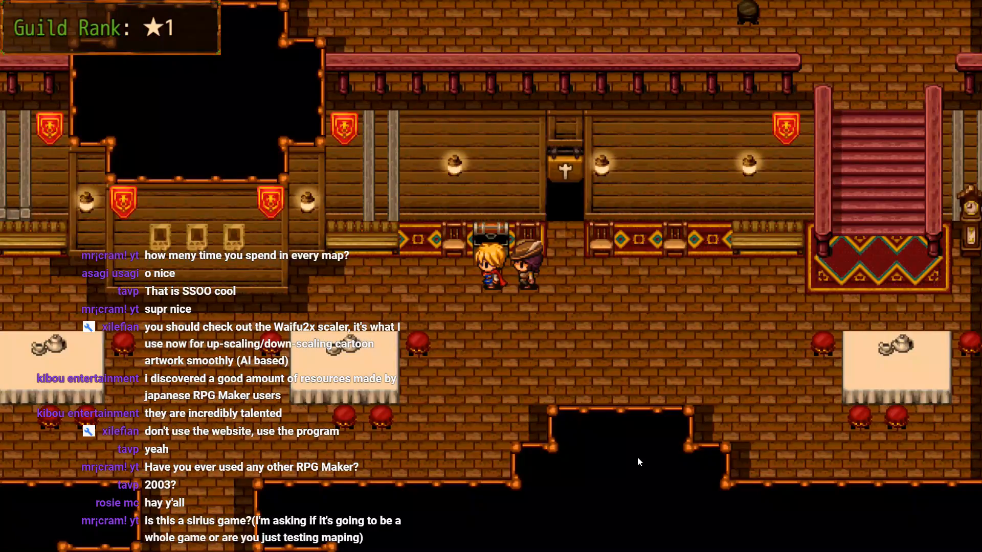
key(Left)
key(Left)
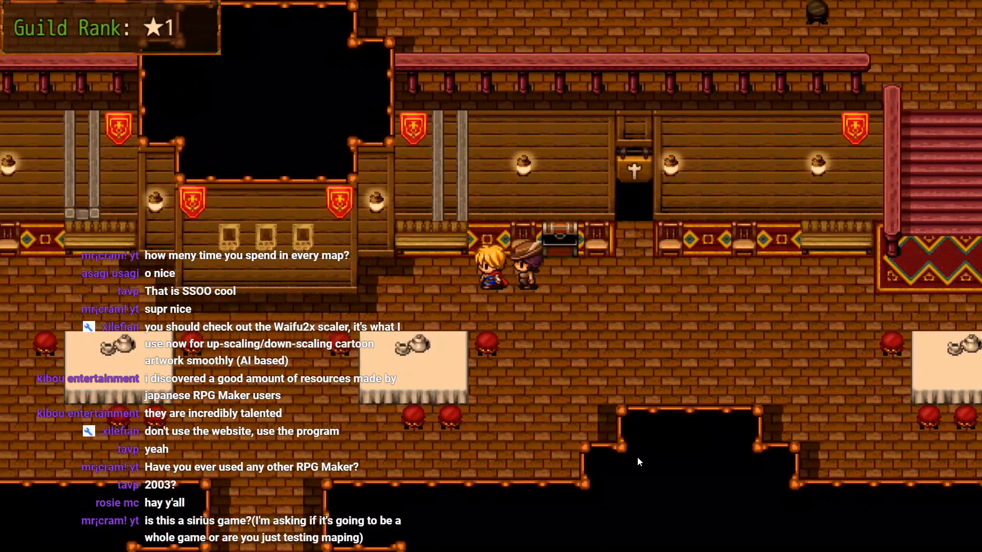
key(Down)
key(Left)
key(Left)
key(Left)
key(Left)
key(Left)
key(Left)
key(Down)
key(Down)
key(Down)
key(Down)
key(Down)
key(Down)
key(Down)
key(Down)
key(Down)
key(Down)
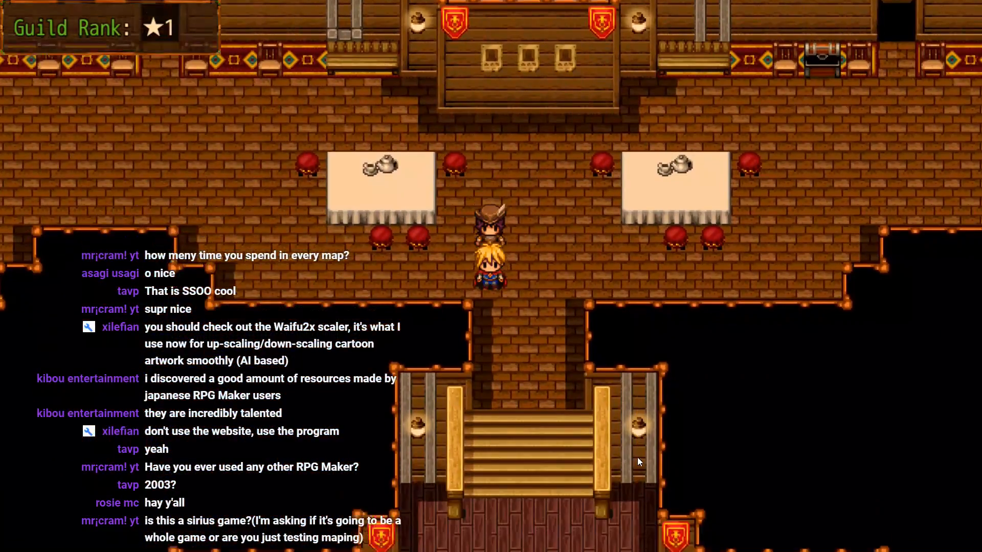
Step: Walk the party down the wooden stairs to the carpet in the lower hall and examine the shop area
key(Down)
key(Down)
key(Down)
key(Down)
key(Down)
key(Down)
key(Up)
key(Down)
key(Down)
key(Down)
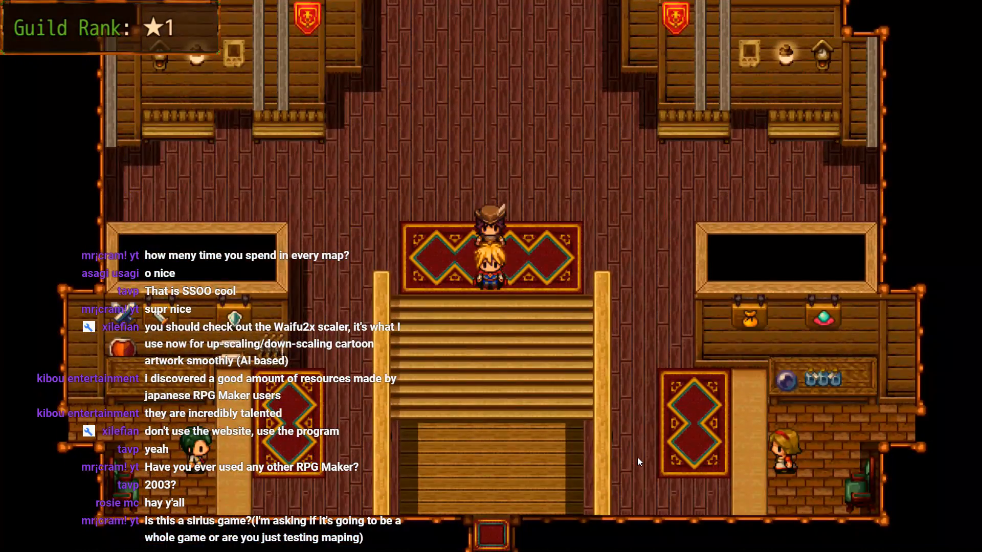
Step: Walk the party back up the wooden stairs toward the banquet tables
key(Up)
key(Up)
key(Up)
key(Up)
key(Up)
key(Up)
key(Up)
key(Up)
key(Up)
key(Up)
key(Up)
key(Up)
key(Up)
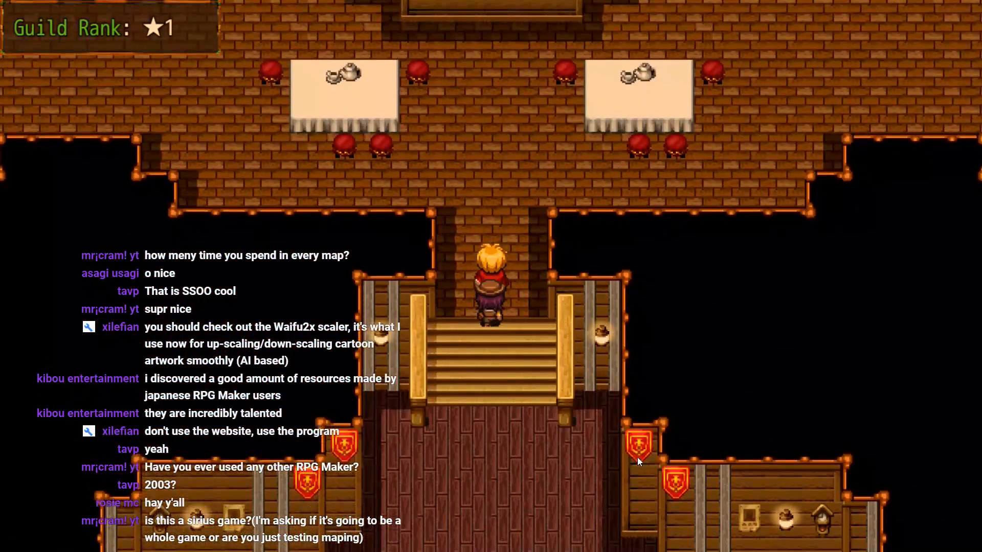
Step: Switch the playtest from full screen to a window and walk the party west through the banquet hall
key(Escape)
key(Escape)
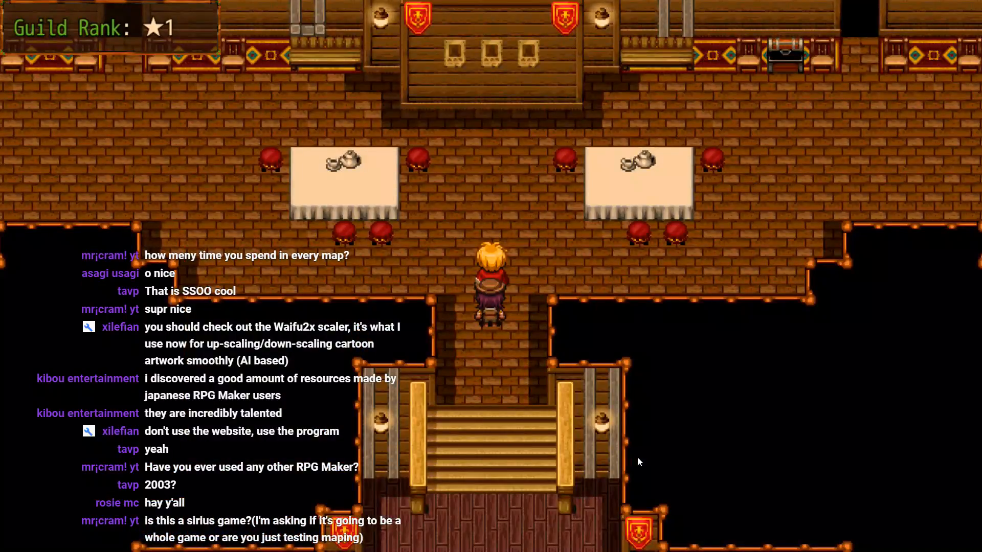
key(F4)
key(Left)
key(Left)
key(Left)
key(Left)
key(Left)
key(Left)
key(Left)
key(Left)
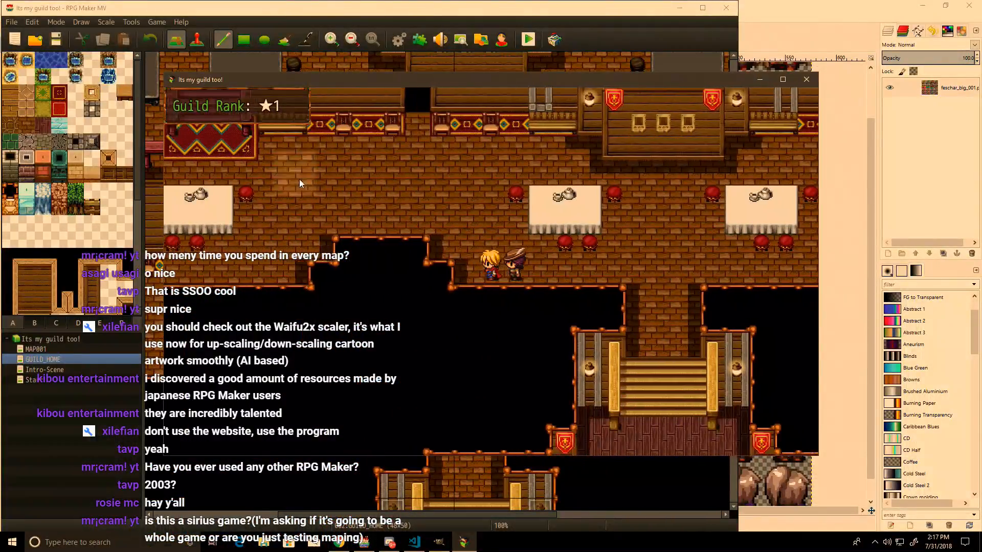
Step: Walk the party to the carpet at the foot of the red staircase in the west of the hall
key(Up)
key(Up)
key(Left)
key(Left)
key(Left)
key(Left)
key(Left)
key(Left)
key(Up)
key(Up)
key(Up)
key(Up)
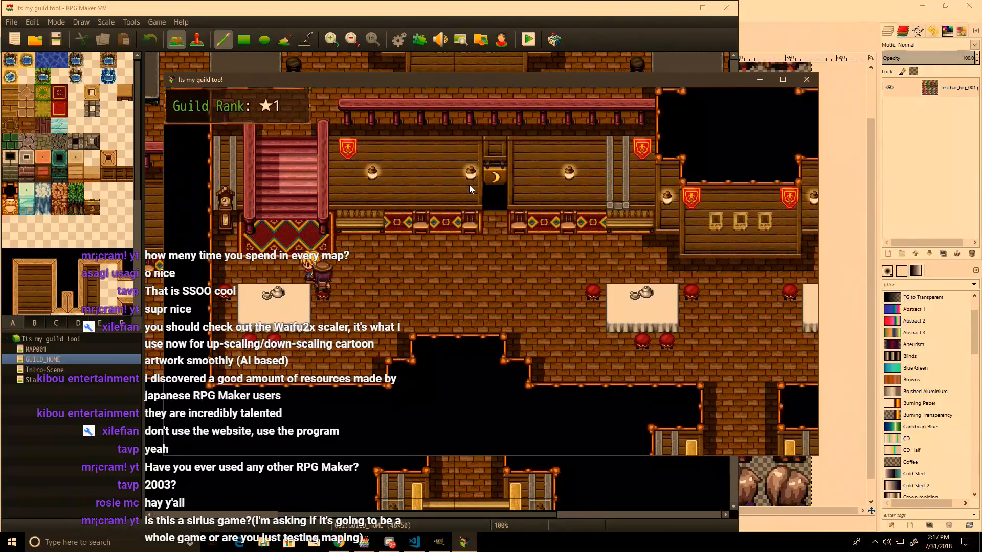
Step: Walk the party east through the banquet hall toward the doorway with the moon sign
key(Right)
key(Right)
key(Right)
key(Right)
key(Right)
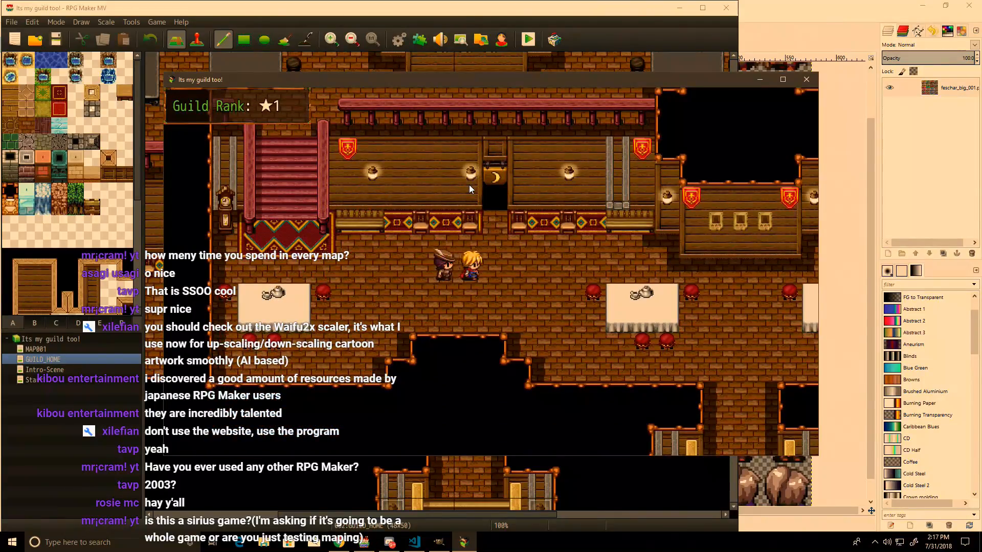
key(Up)
key(Up)
key(Down)
Step: Walk the party back west toward the carpet below the red staircase
key(Left)
key(Left)
key(Left)
key(Left)
key(Left)
key(Left)
key(Left)
key(Left)
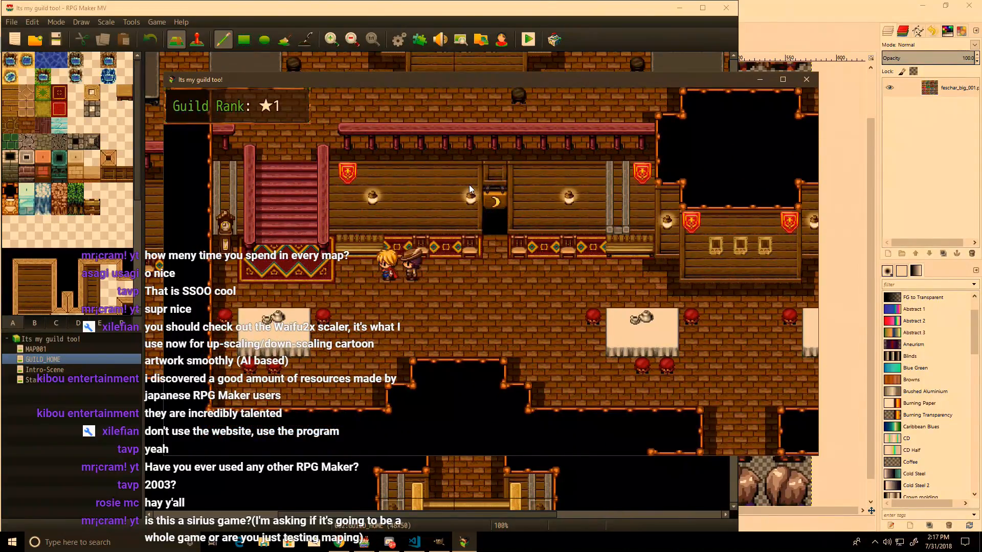
Step: Walk the party north and east from the staircase carpet and close the playtest
key(Up)
key(Up)
key(Up)
key(Up)
key(Right)
key(Right)
key(Right)
key(Right)
key(Right)
key(F4)
key(F4)
click(806, 80)
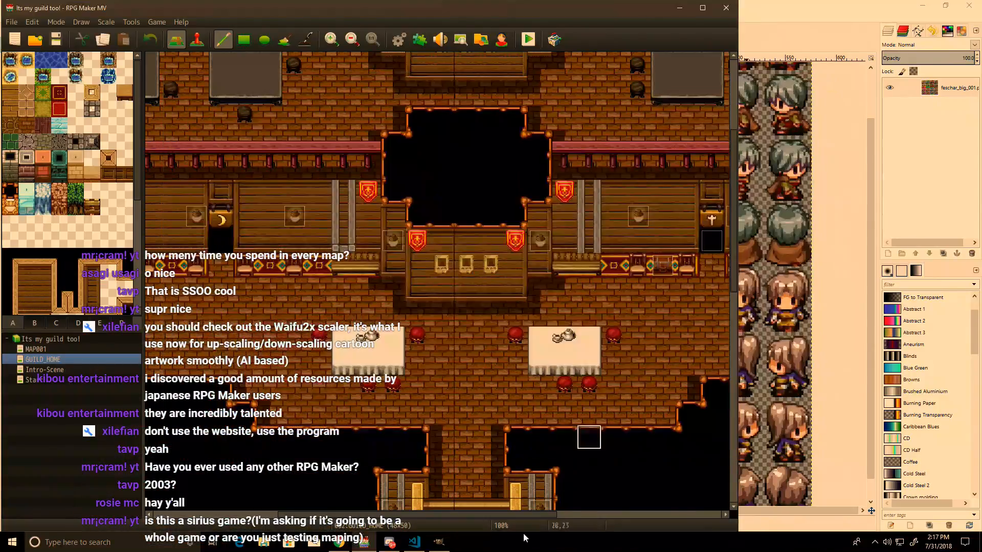
Step: Switch to Visual Studio Code and examine the purchase handler of Scene_RequestGuild near the end of charCreator.js
click(415, 542)
scroll(938, 470, down, 5)
mouse_move(940, 483)
mouse_down()
mouse_move(942, 77)
mouse_move(955, 488)
mouse_up()
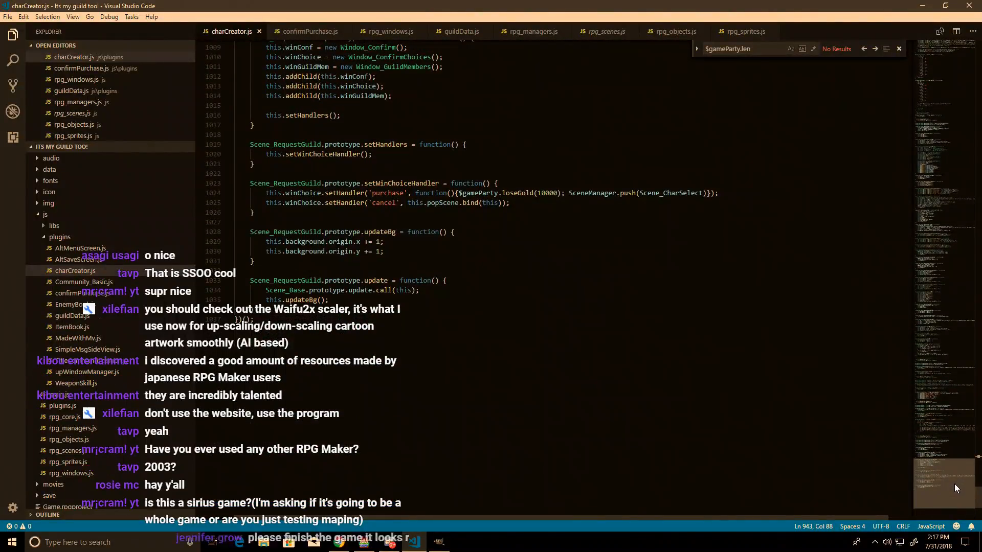
drag(418, 193, 572, 193)
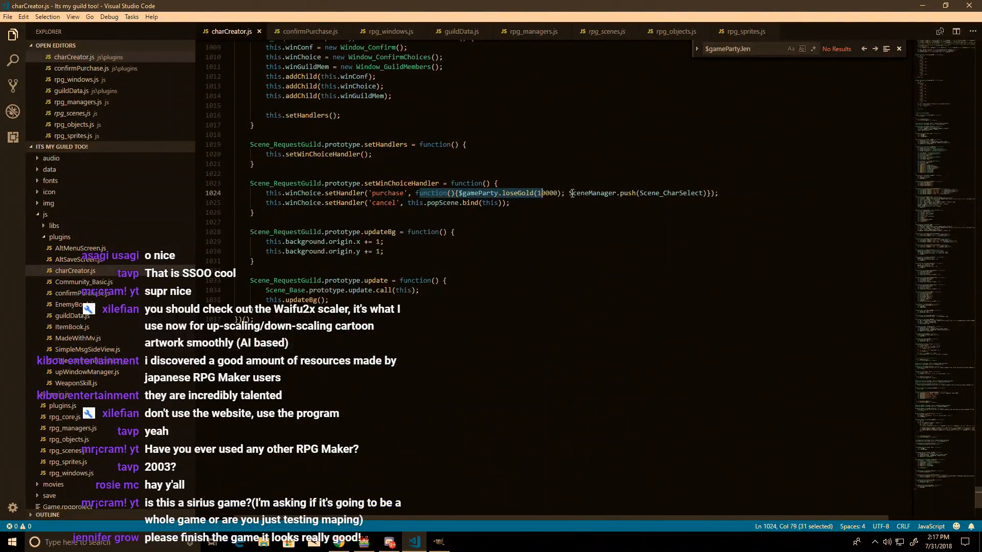
click(551, 251)
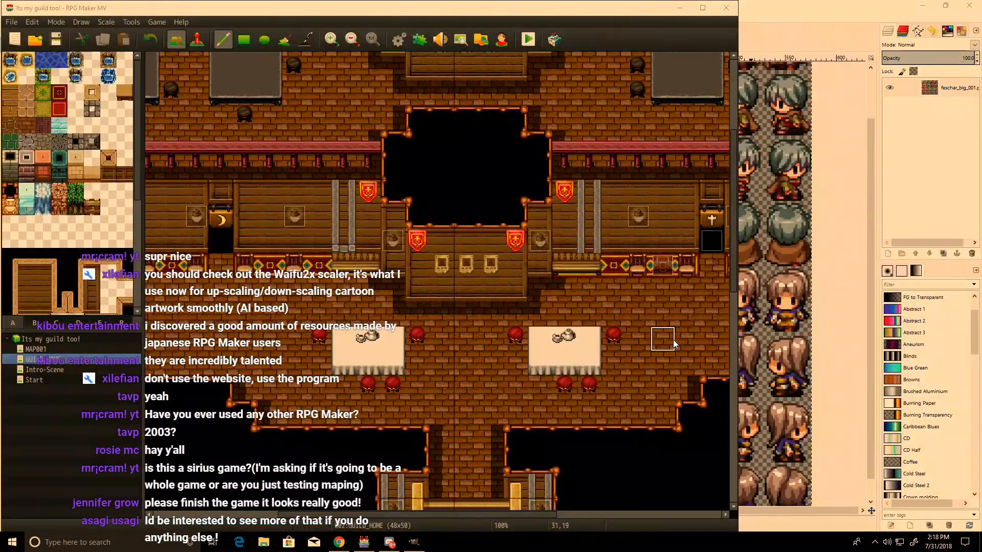
Step: Switch to GIMP and look through the open light masks, character sheet and tilesets, ending on Dungeon_A4
click(958, 19)
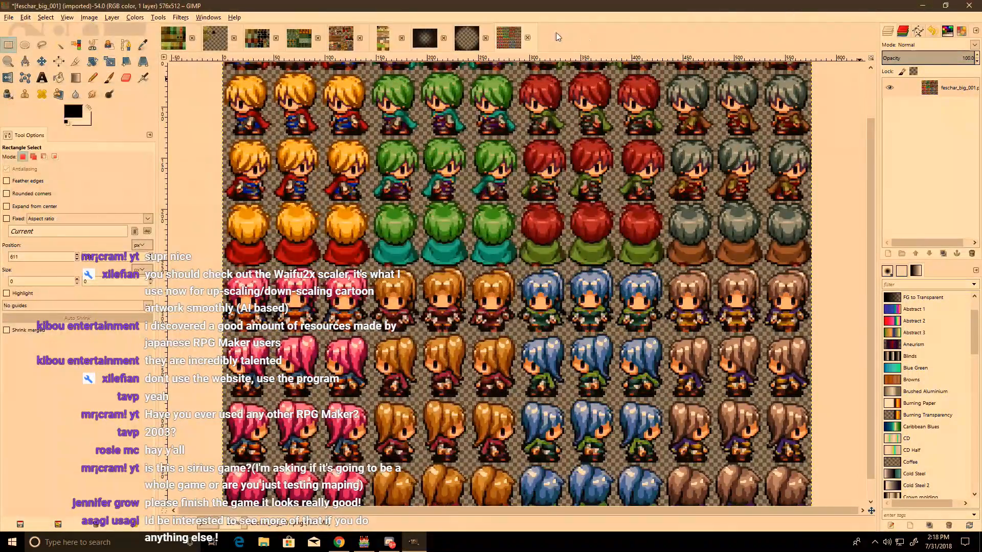
click(466, 39)
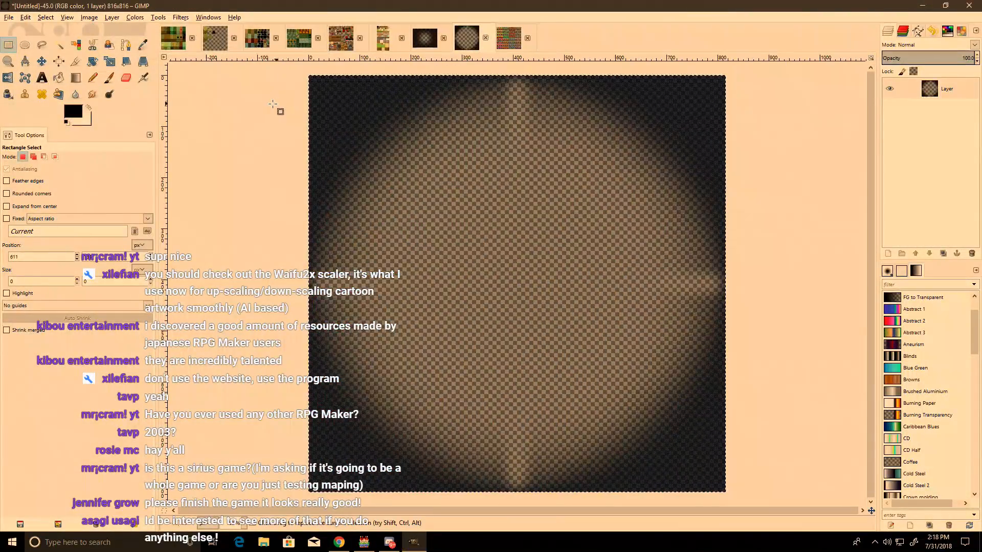
ctrl+scroll(519, 271, up, 3)
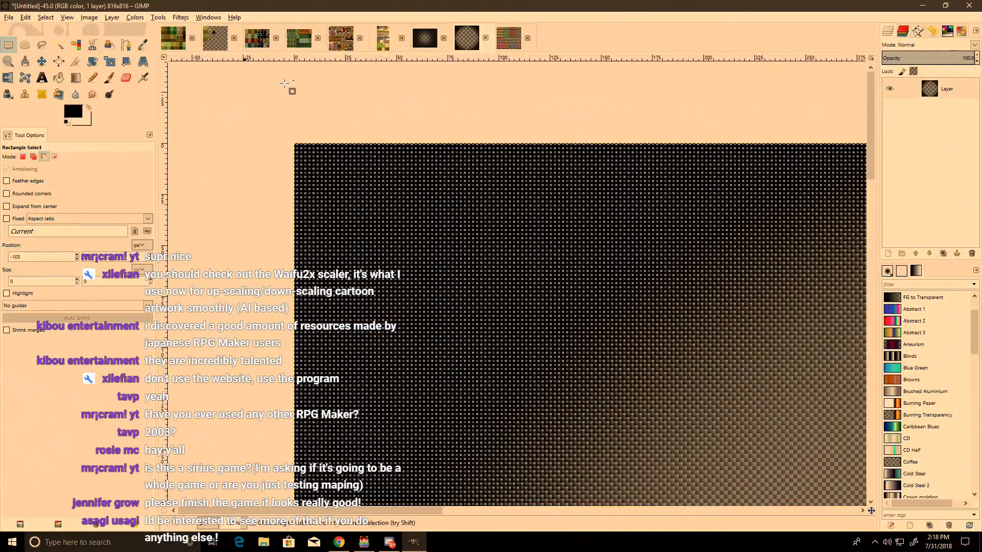
key(alt+9)
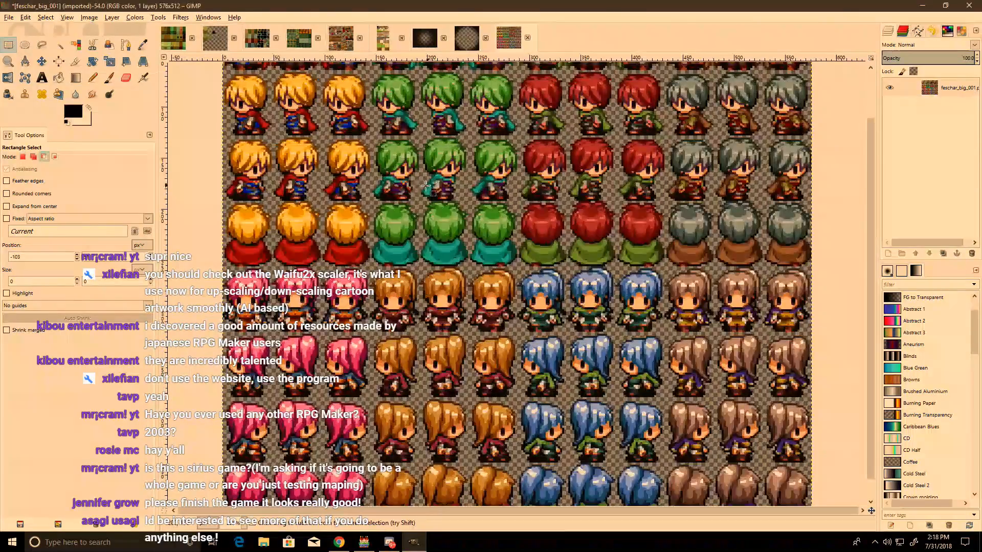
click(389, 42)
ctrl+scroll(449, 361, up, 1)
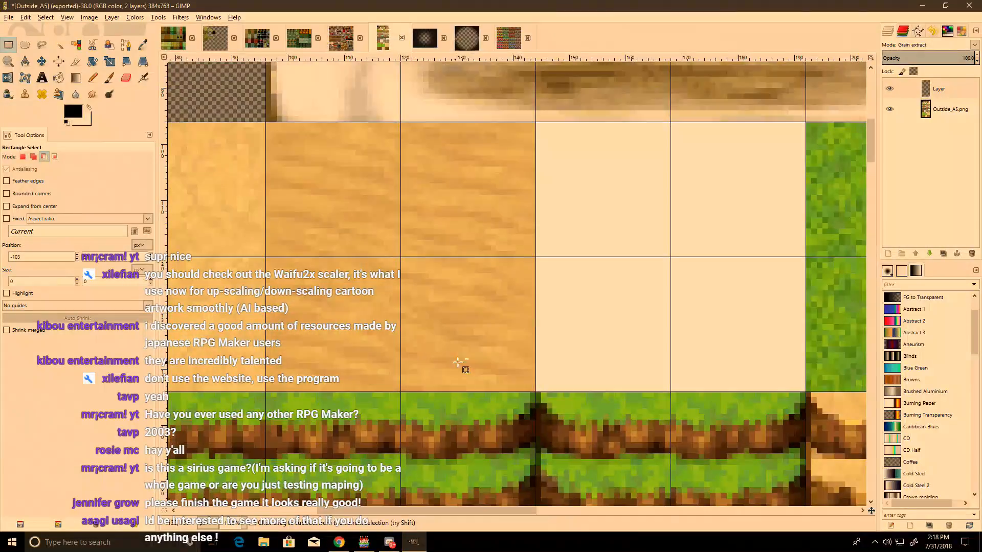
click(299, 38)
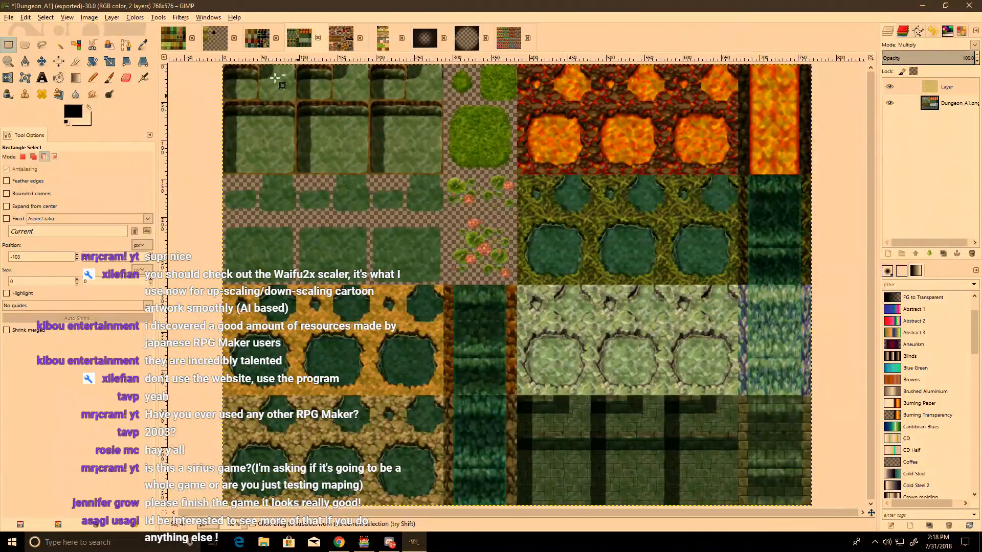
click(214, 38)
ctrl+scroll(344, 153, up, 2)
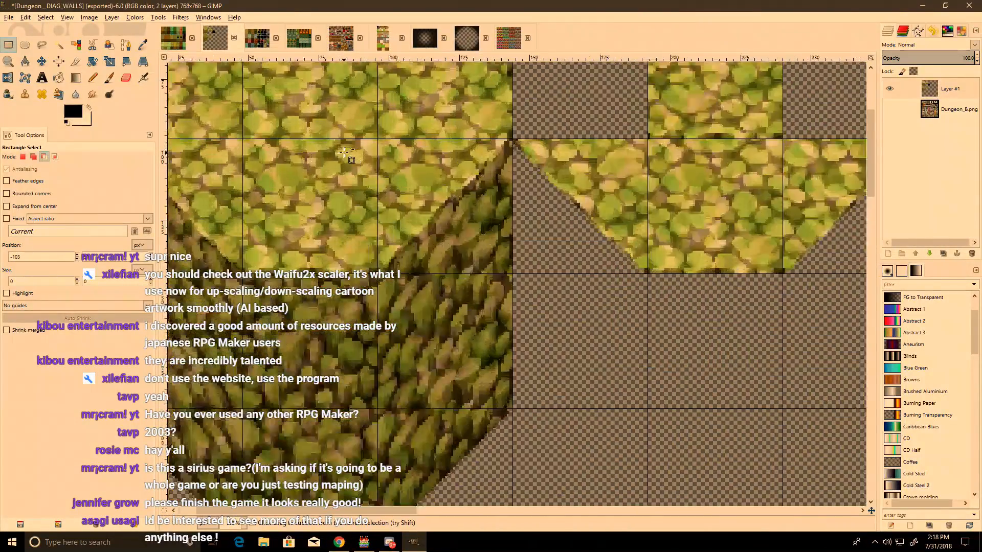
click(341, 38)
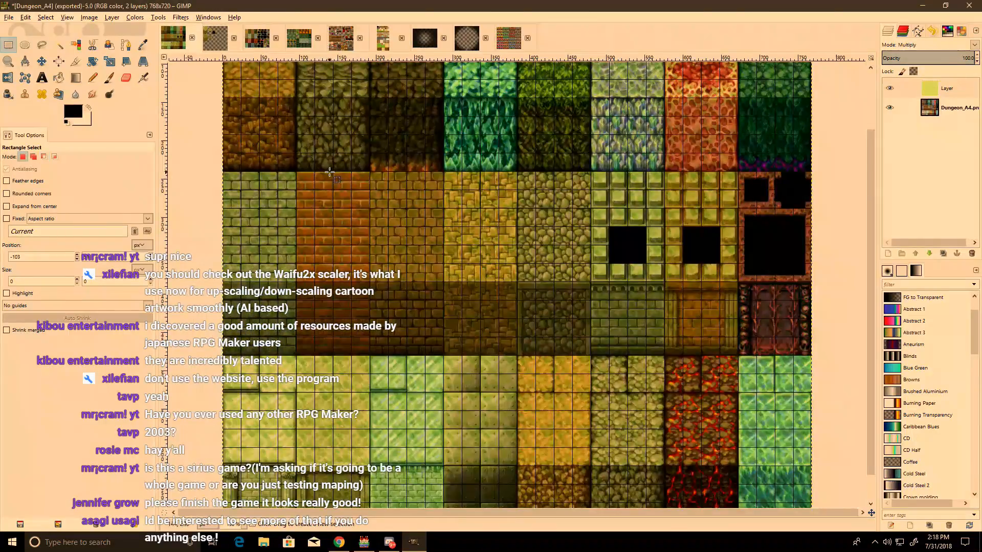
Step: Calculate 768/4 in Calculator and scale the Dungeon_A4 image down to 192 × 180 px with cubic interpolation
click(89, 16)
click(109, 108)
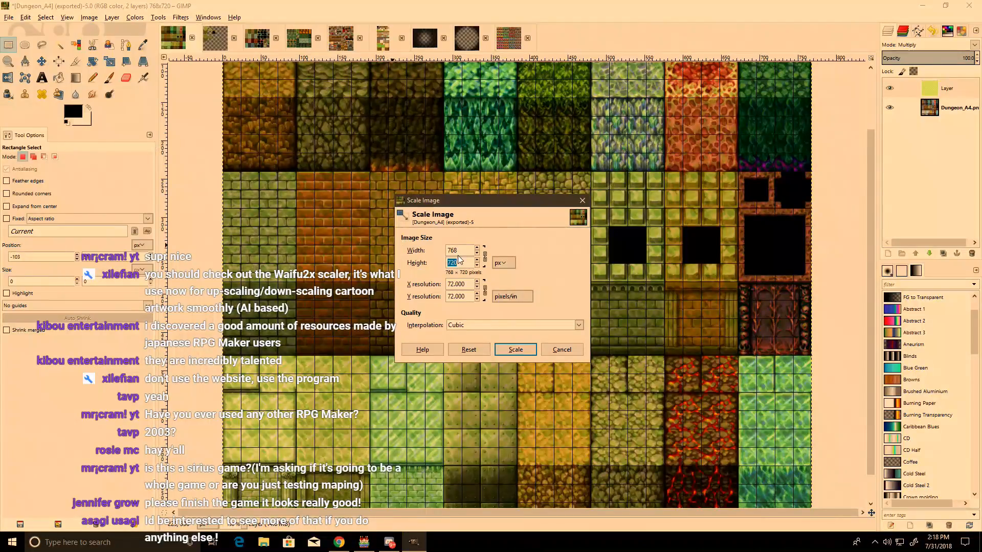
key(super)
text(calc)
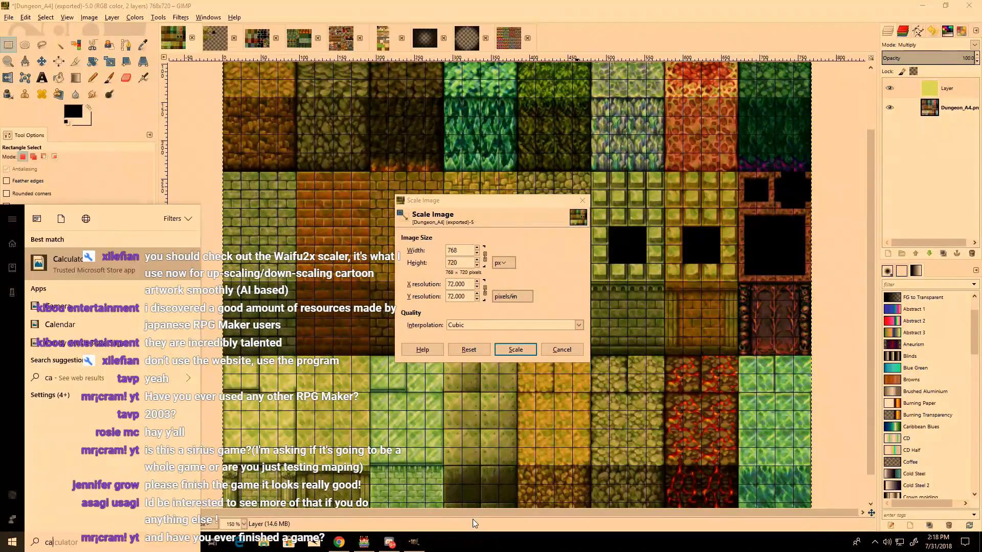
key(Return)
text(768/4)
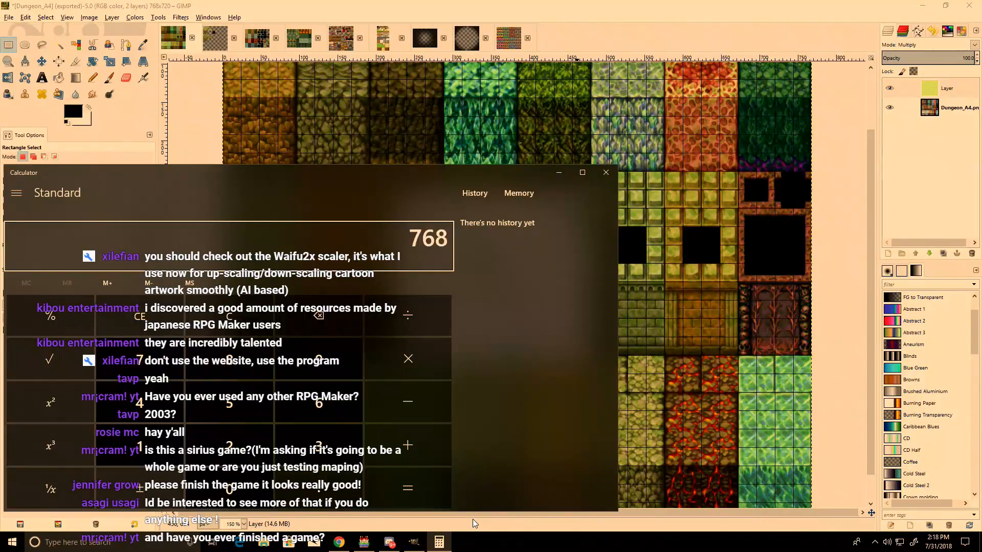
key(Return)
key(alt+Tab)
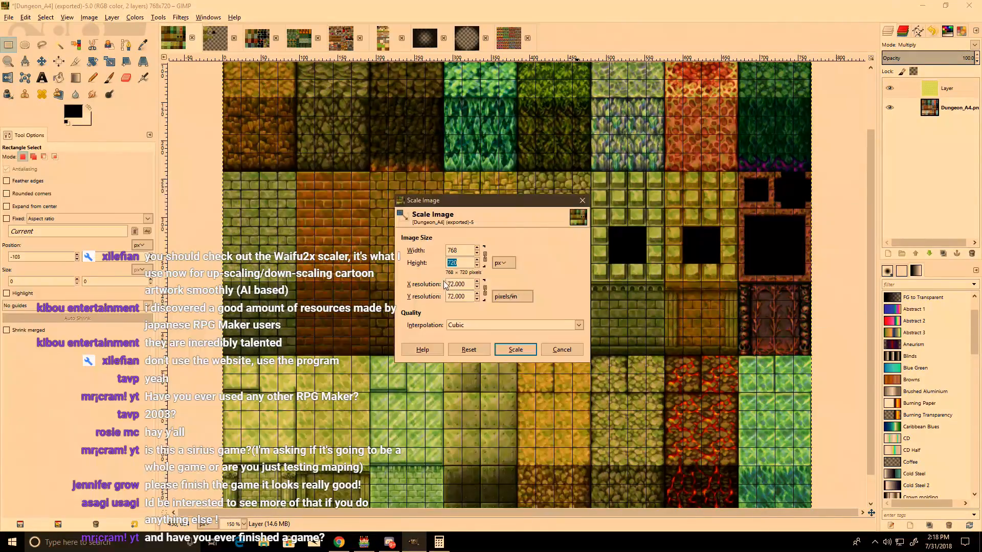
click(514, 349)
ctrl+scroll(409, 188, up, 4)
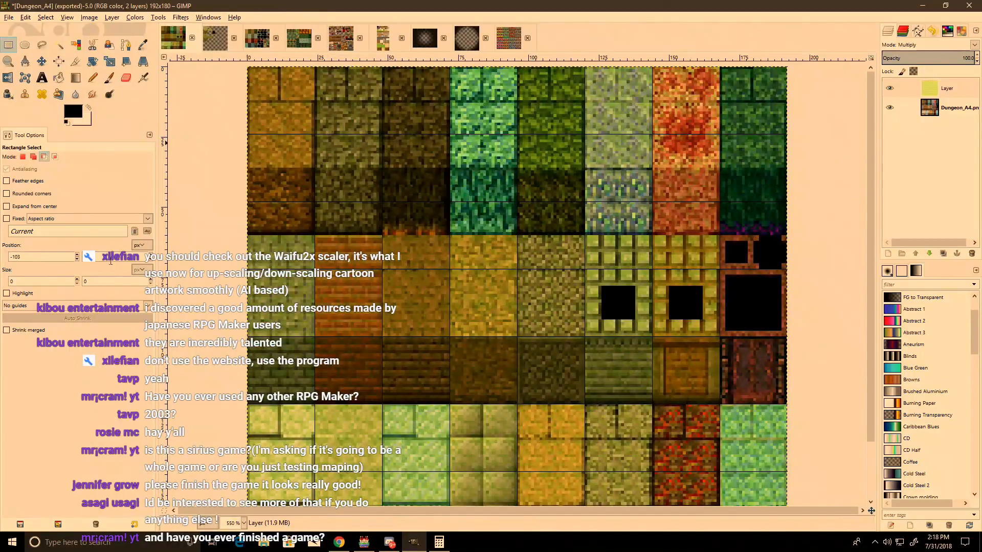
Step: Scale the Dungeon_A4 image back up to a width of 768 px with interpolation set to None
click(89, 17)
click(151, 130)
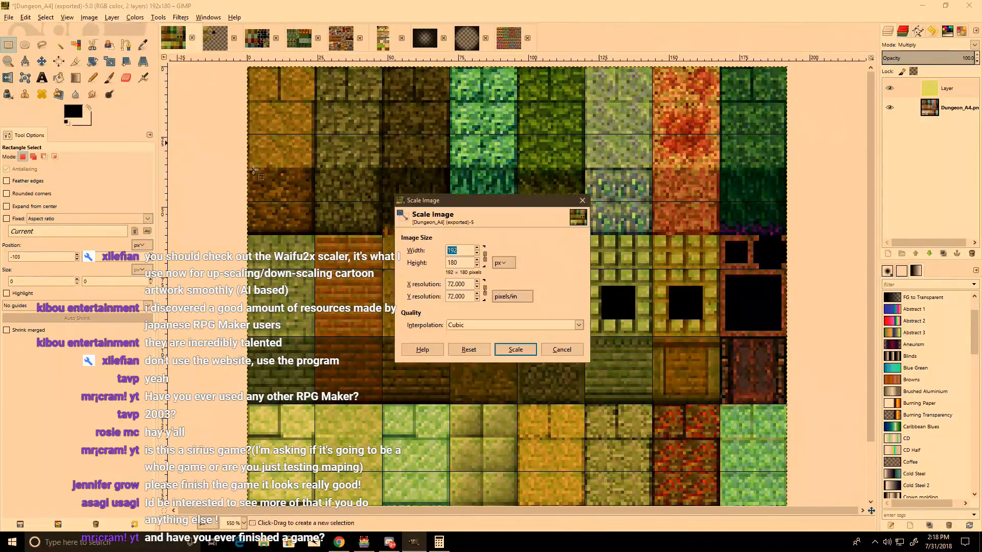
click(475, 325)
click(475, 325)
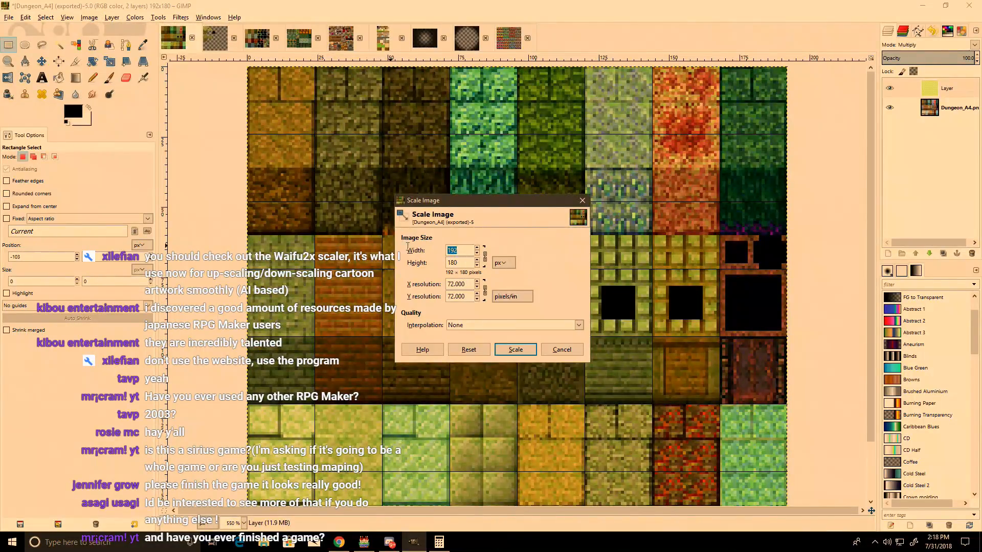
text(768)
click(515, 349)
ctrl+scroll(423, 244, down, 4)
ctrl+scroll(444, 200, up, 2)
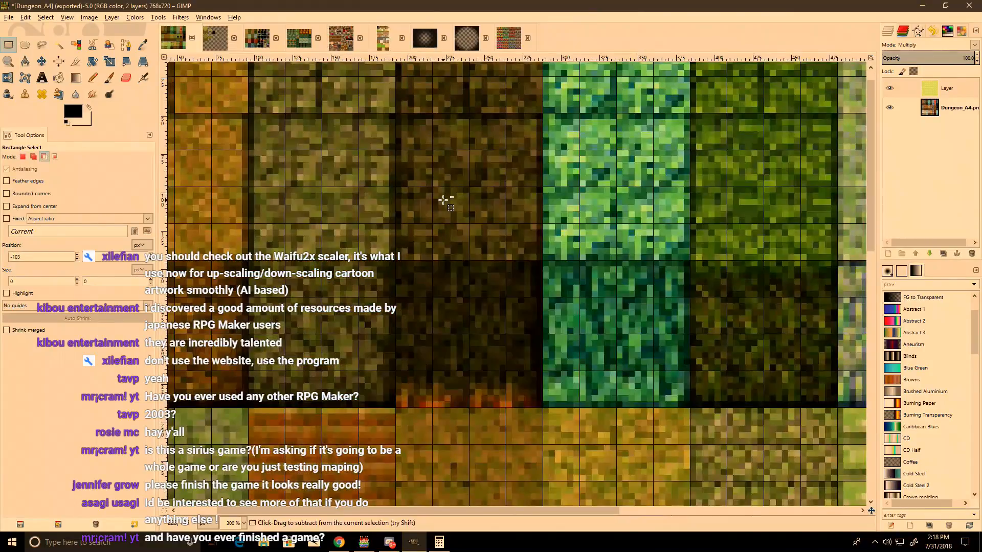
Step: Merge the Multiply layer down into the Dungeon_A4.png layer
click(209, 17)
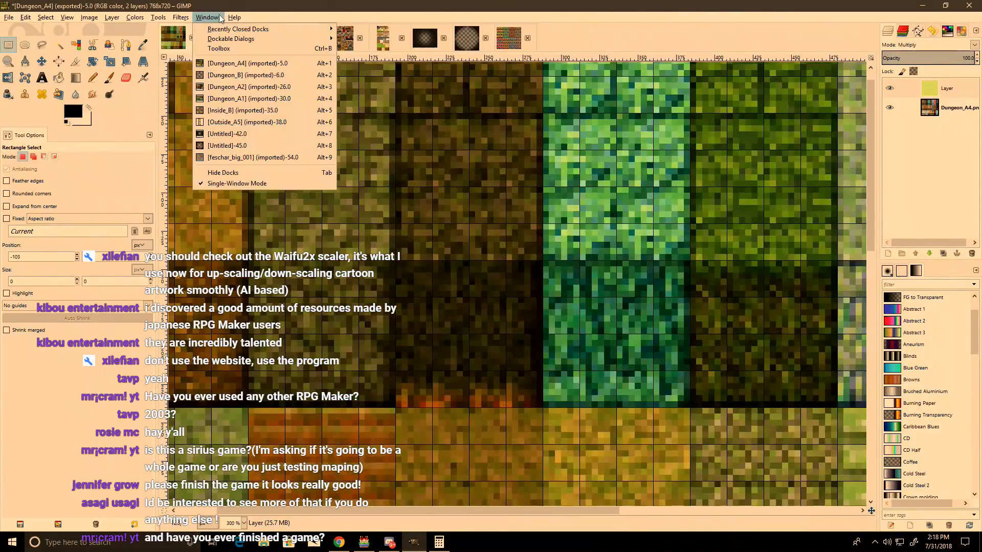
mouse_move(181, 17)
mouse_move(214, 82)
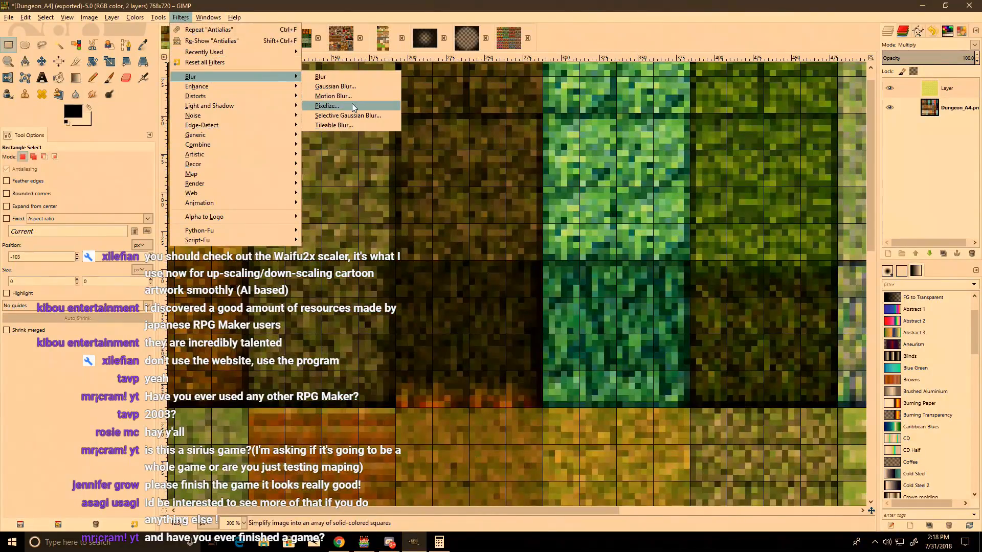
right_click(940, 94)
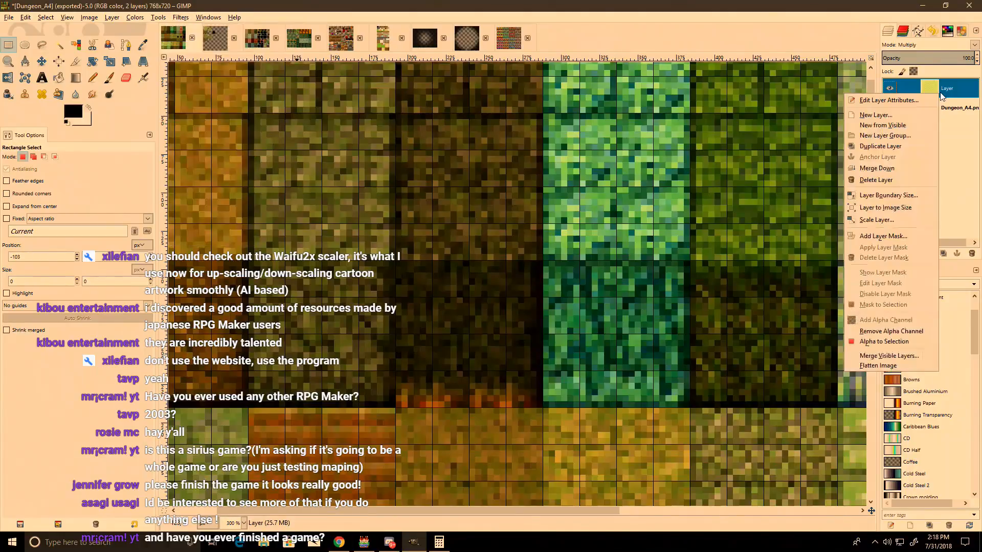
click(900, 168)
Step: Apply the Antialias filter to the merged Dungeon_A4 layer and inspect the pixels of the red and green tiles
click(180, 17)
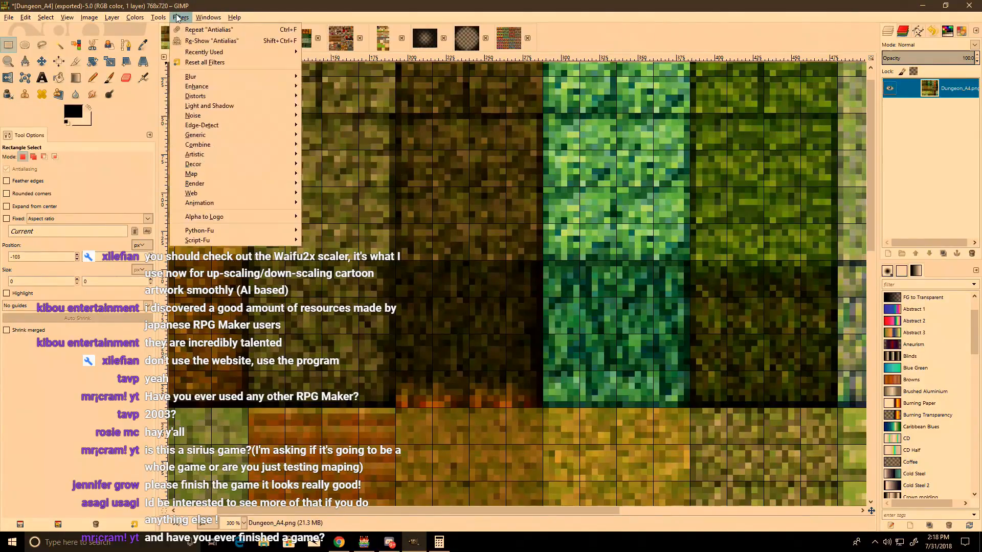
click(184, 28)
ctrl+scroll(387, 191, up, 2)
key(ctrl+e)
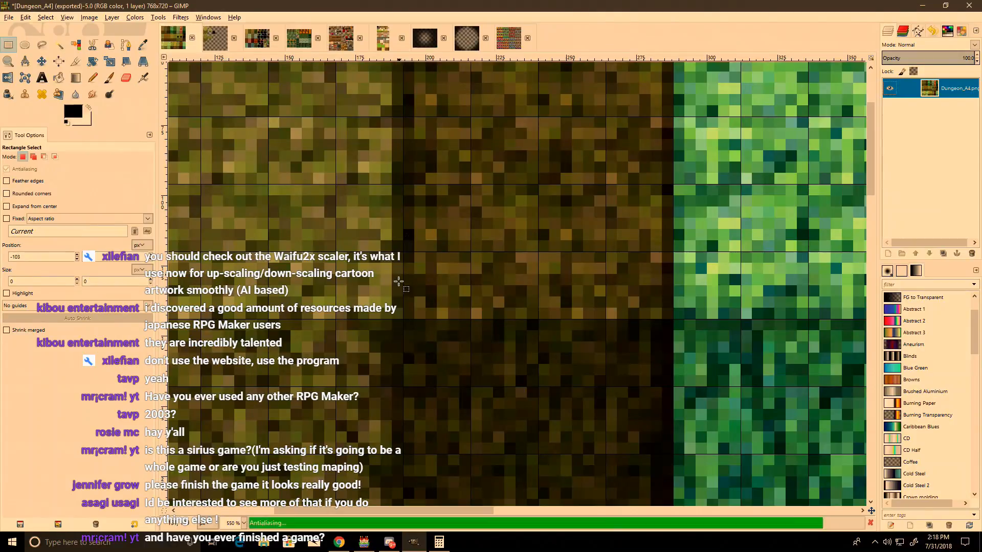
ctrl+scroll(396, 286, down, 2)
middle_drag(586, 299, 250, 54)
scroll(458, 348, down, 9)
ctrl+scroll(477, 351, up, 4)
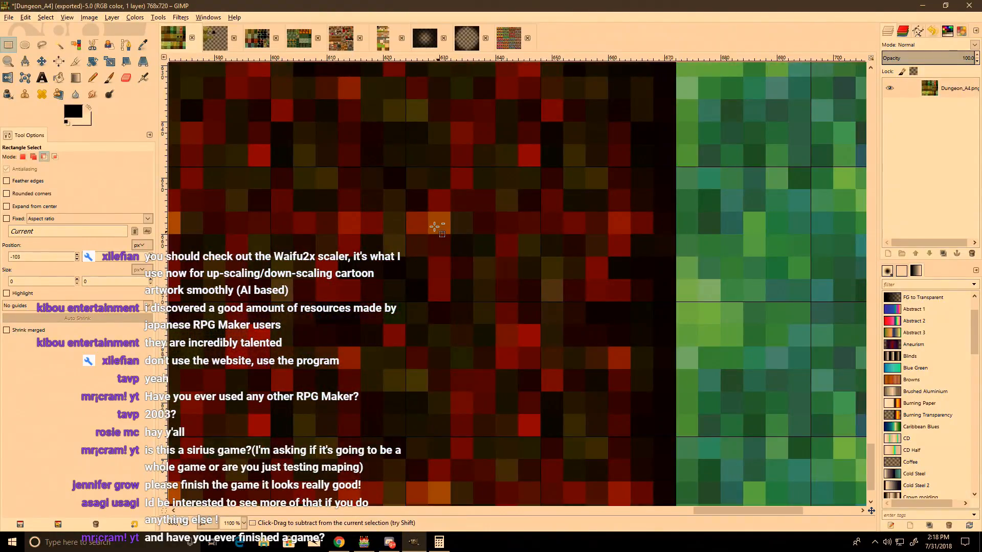
Step: Reapply the Antialias filter to the Dungeon_A4 tiles several more times
key(ctrl)
click(180, 17)
mouse_move(222, 96)
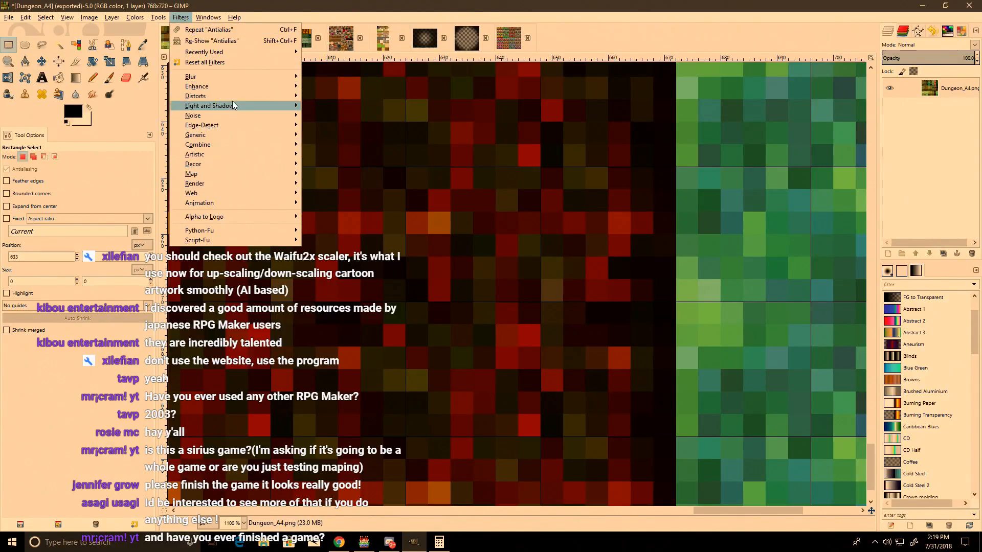
click(339, 90)
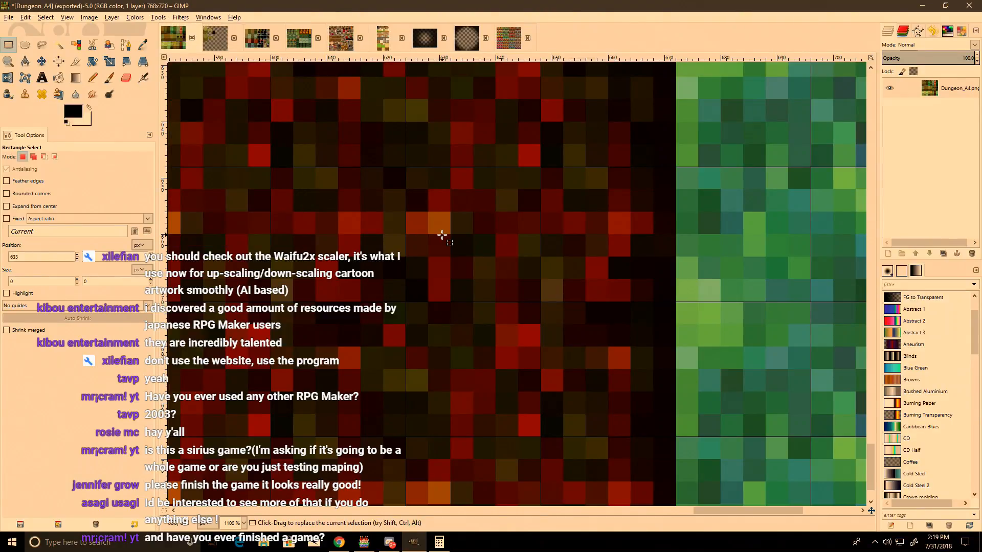
ctrl+scroll(551, 247, down, 4)
key(ctrl+f)
key(ctrl+f)
middle_drag(397, 192, 497, 337)
Step: Show the Inside_B tileset and examine the pixels of the glass jars on the wooden shelf
click(367, 39)
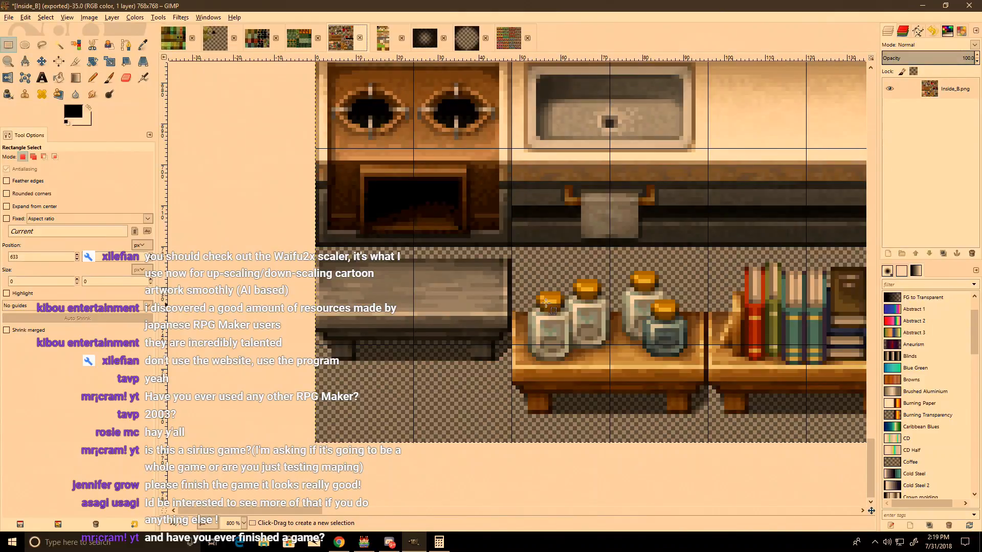
middle_drag(537, 306, 421, 276)
ctrl+scroll(496, 310, up, 2)
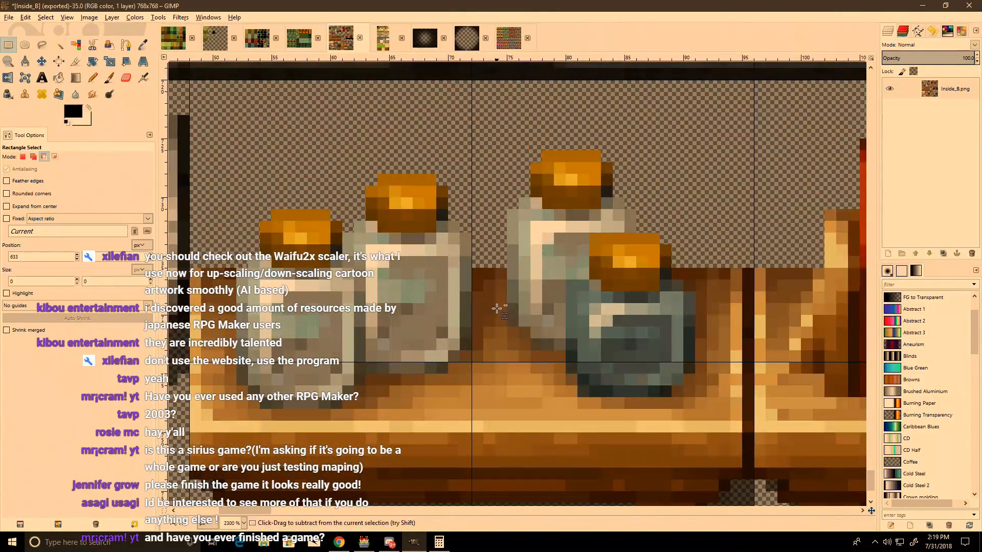
ctrl+scroll(481, 302, down, 1)
ctrl+scroll(480, 303, down, 1)
Step: Start scaling the Inside_B image and calculate 768 ÷ 2 in Calculator to find half its width
click(89, 17)
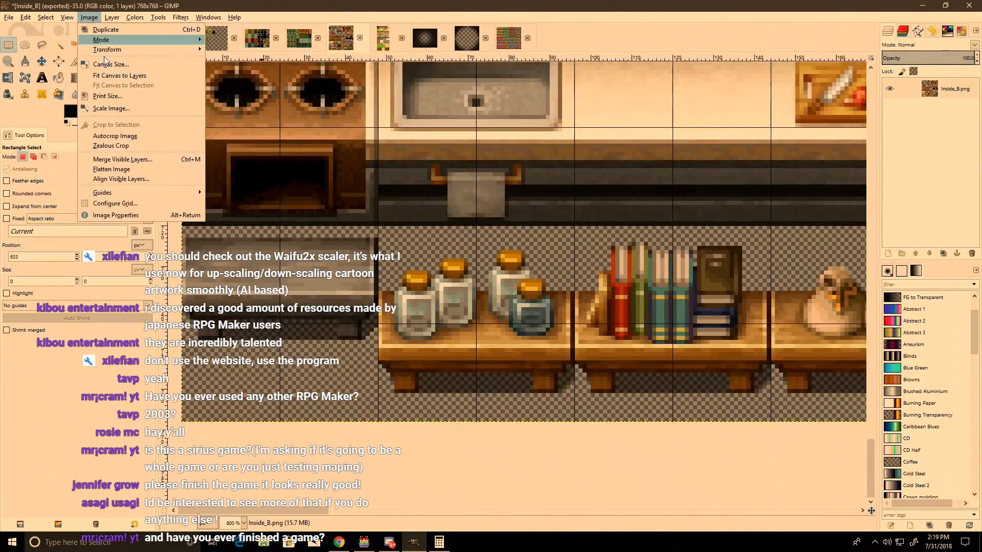
click(110, 108)
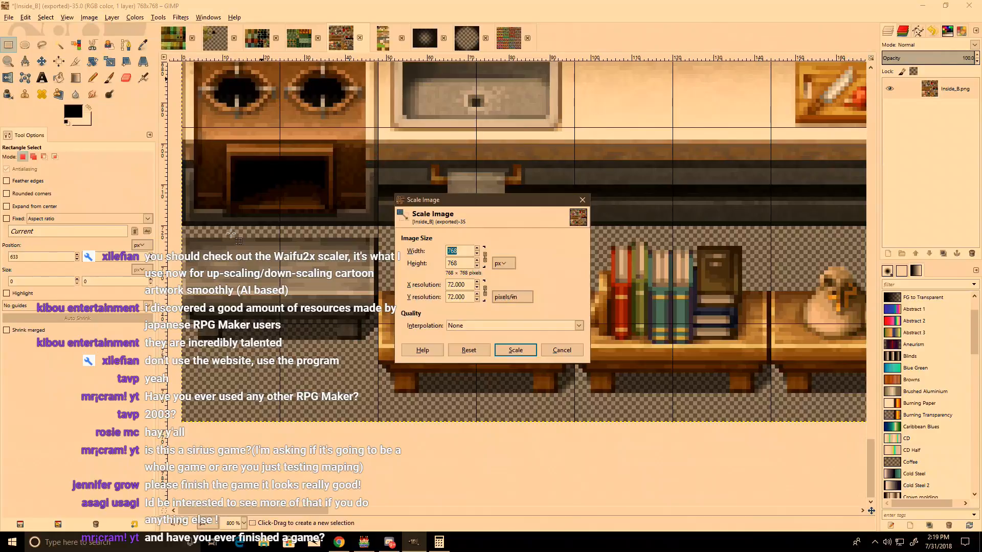
click(425, 544)
click(438, 545)
click(437, 545)
click(422, 545)
click(438, 545)
click(439, 546)
key(Delete)
text(768)
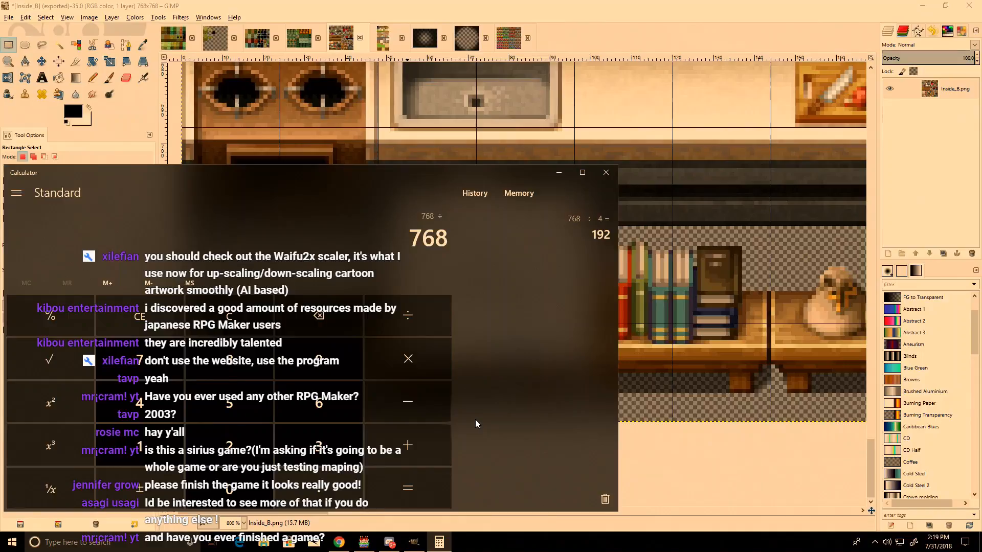
text(2)
key(Return)
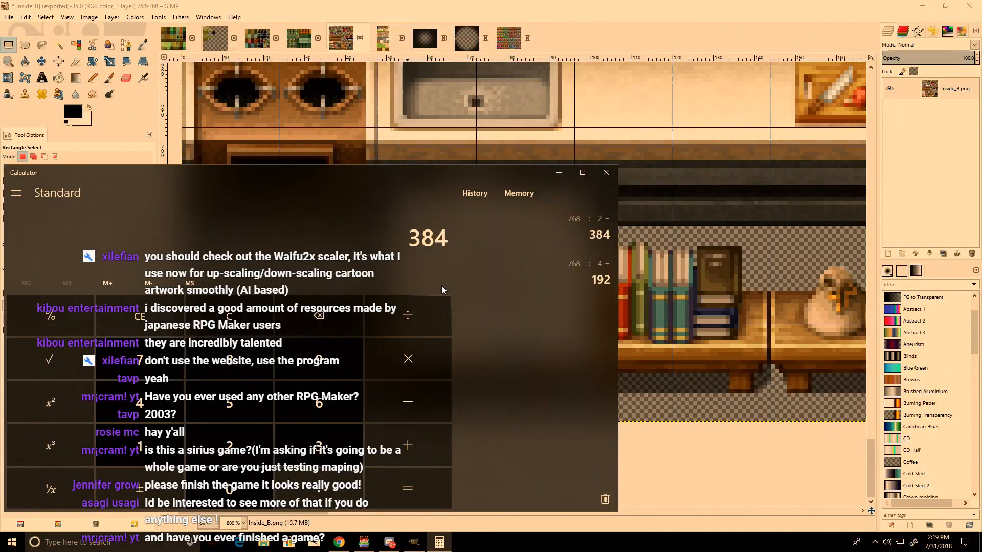
Step: Scale the Inside_B image down to 384 × 384 px with interpolation set to None
key(alt+Tab)
text(384)
click(515, 349)
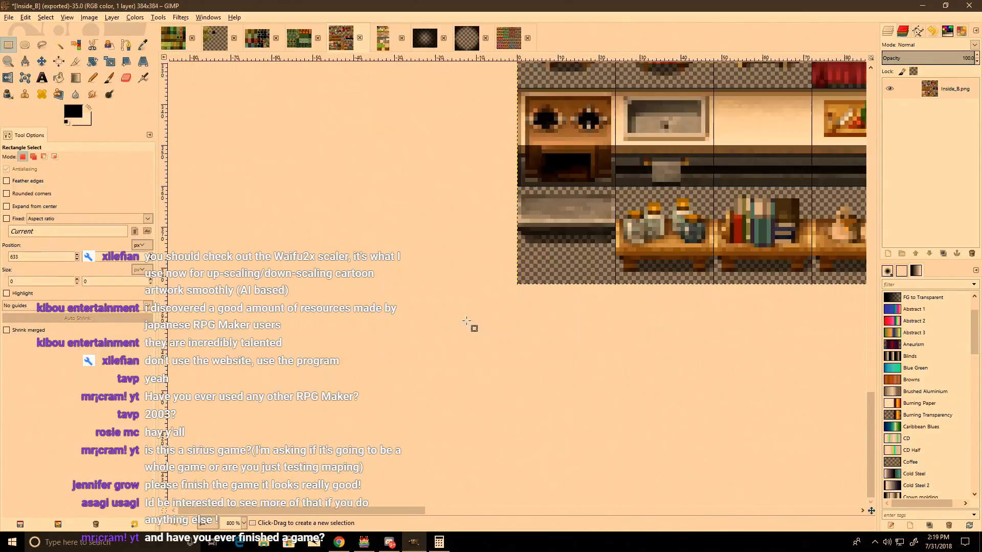
Step: Scale the Inside_B image back up to 768 × 768 px with interpolation set to None
click(89, 17)
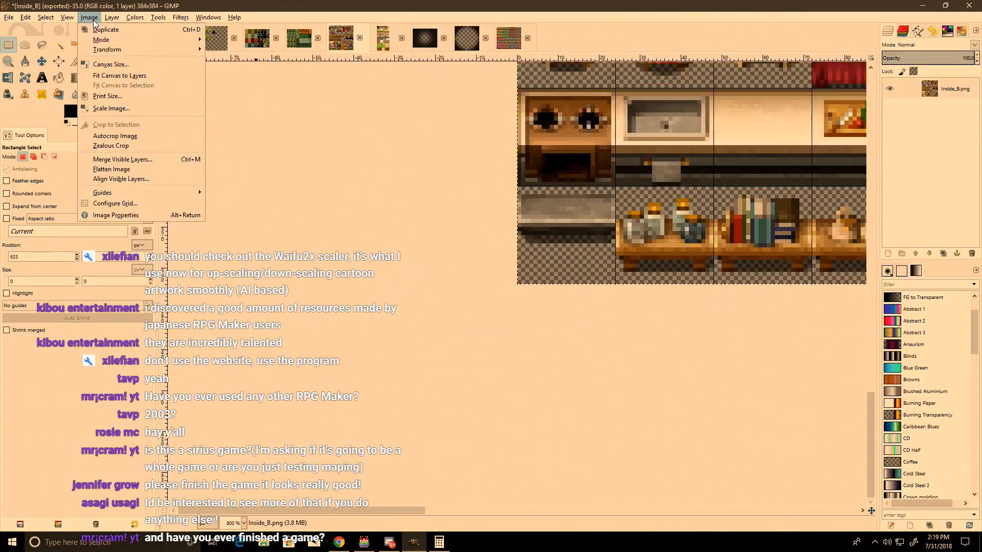
click(111, 108)
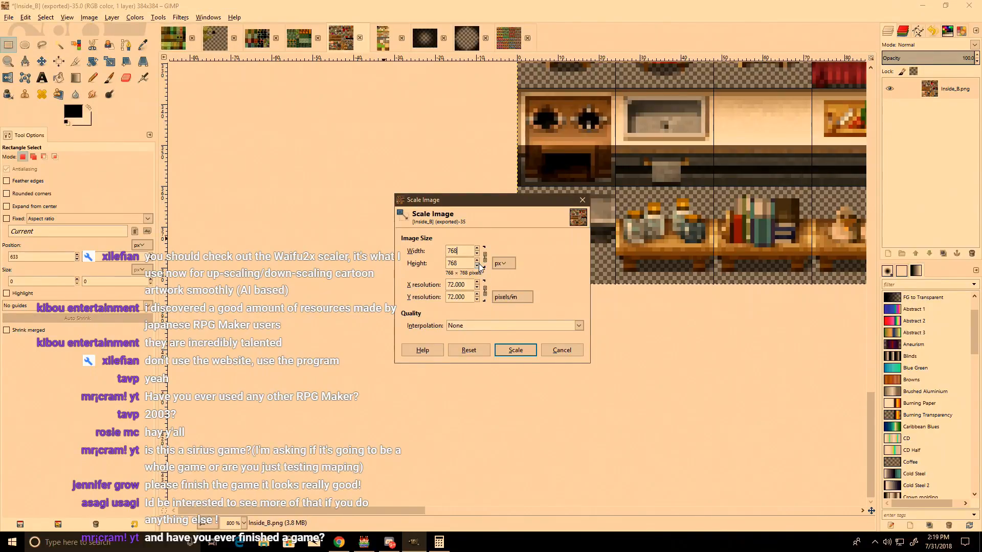
click(516, 351)
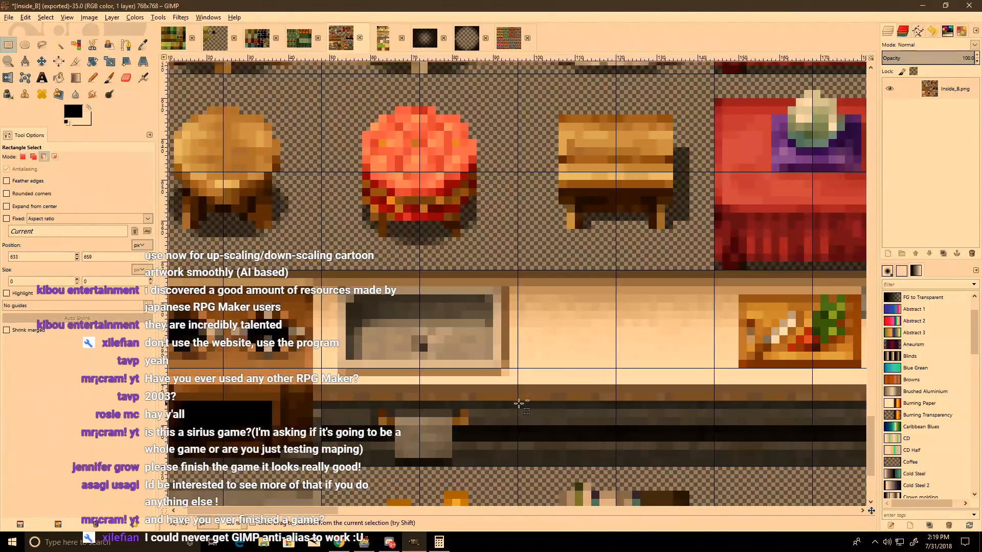
Step: Examine the pixelated kitchen counter, jar shelf, curtained window and bookcase tiles of the Inside_B tileset
middle_drag(527, 403, 568, 300)
middle_drag(490, 178, 507, 233)
ctrl+scroll(506, 232, up, 2)
ctrl+scroll(506, 243, down, 3)
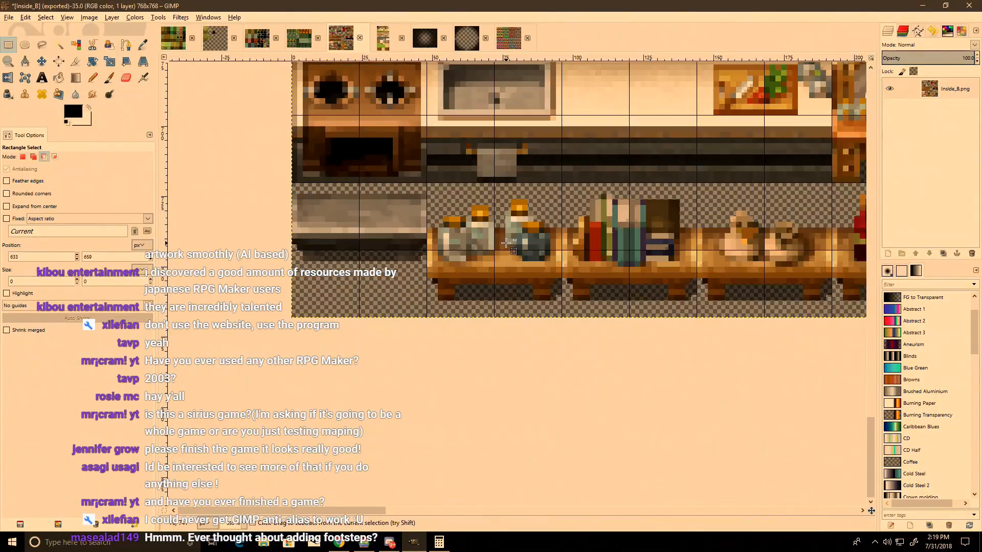
ctrl+scroll(547, 231, up, 2)
ctrl+scroll(565, 237, down, 3)
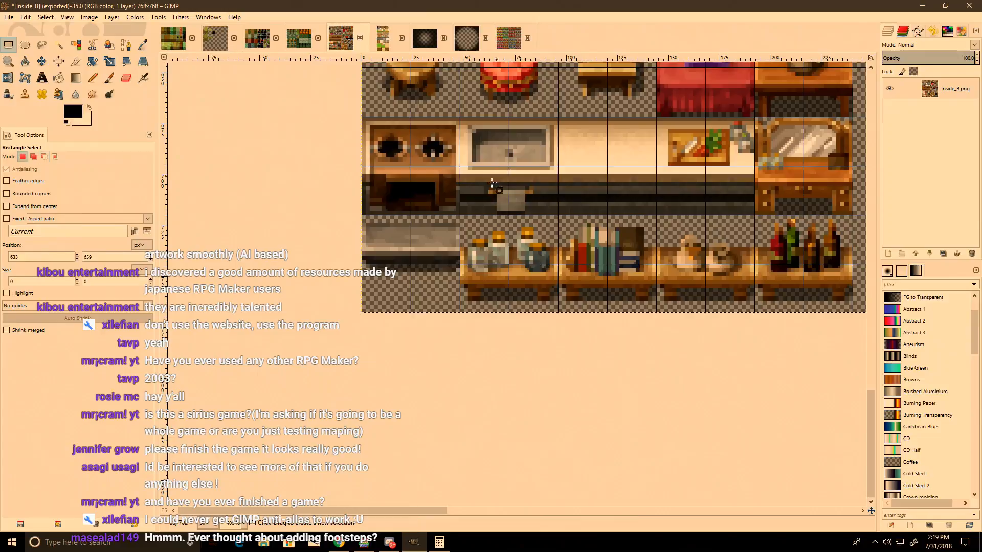
scroll(488, 210, up, 5)
scroll(488, 211, up, 5)
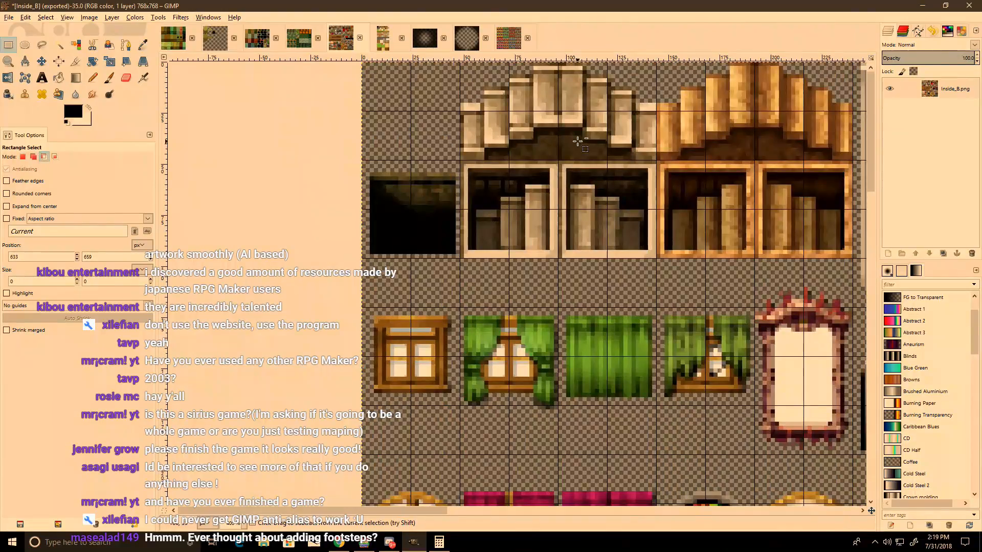
middle_drag(577, 142, 443, 228)
ctrl+scroll(588, 184, up, 4)
ctrl+scroll(606, 256, down, 4)
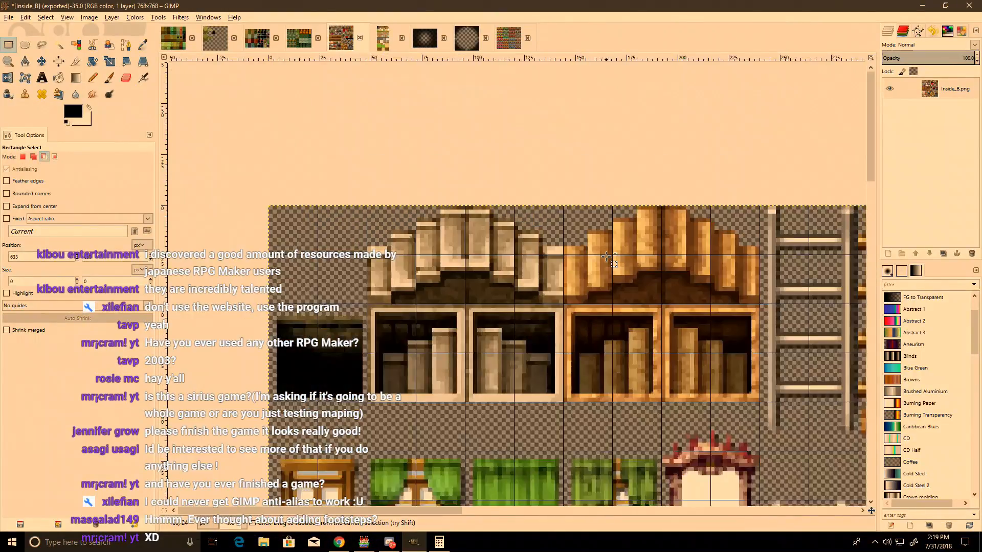
Step: Examine the pixels of the fireplaces and the red and ragged brown curtains in the Inside_B tileset
scroll(606, 256, right, 8)
scroll(588, 256, down, 2)
scroll(652, 254, right, 6)
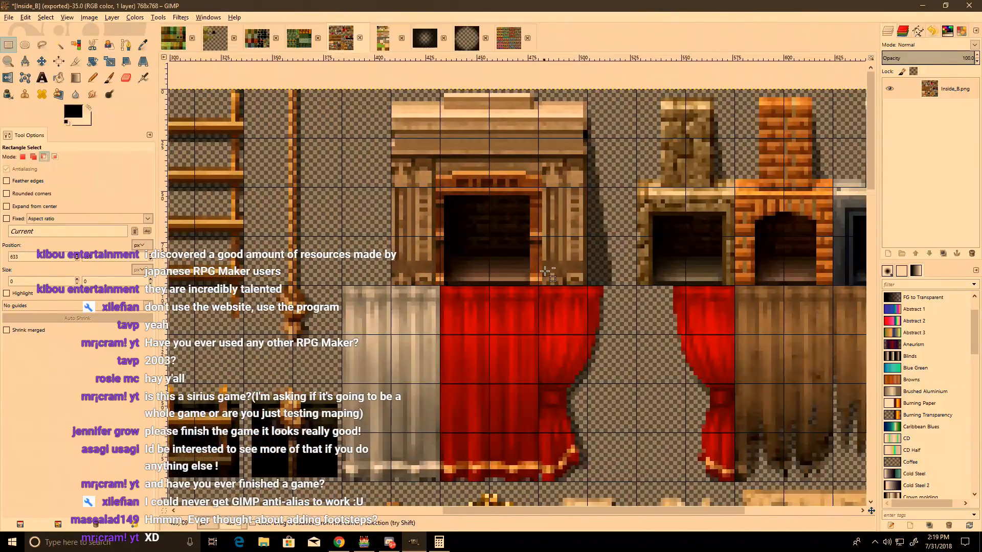
ctrl+scroll(565, 254, up, 2)
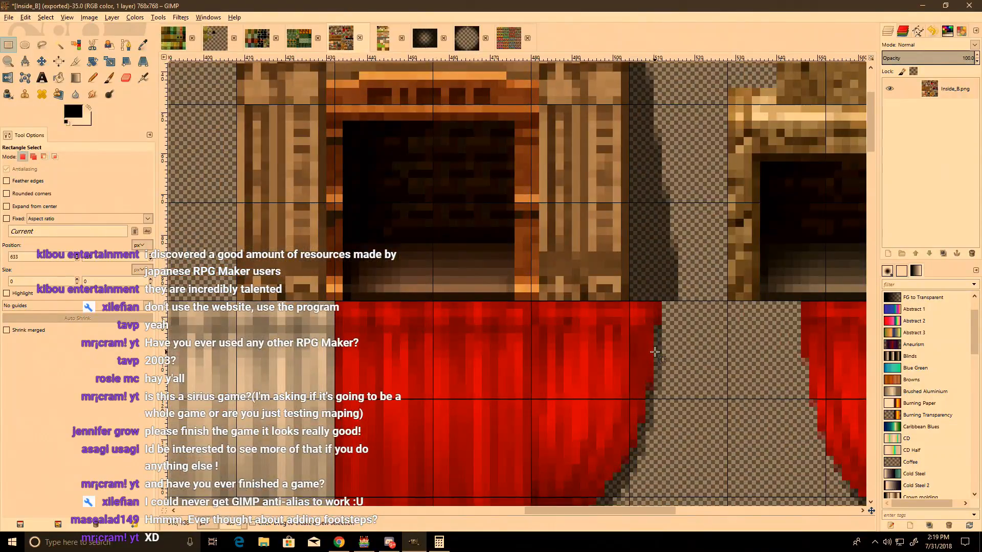
scroll(653, 353, right, 8)
scroll(574, 258, down, 4)
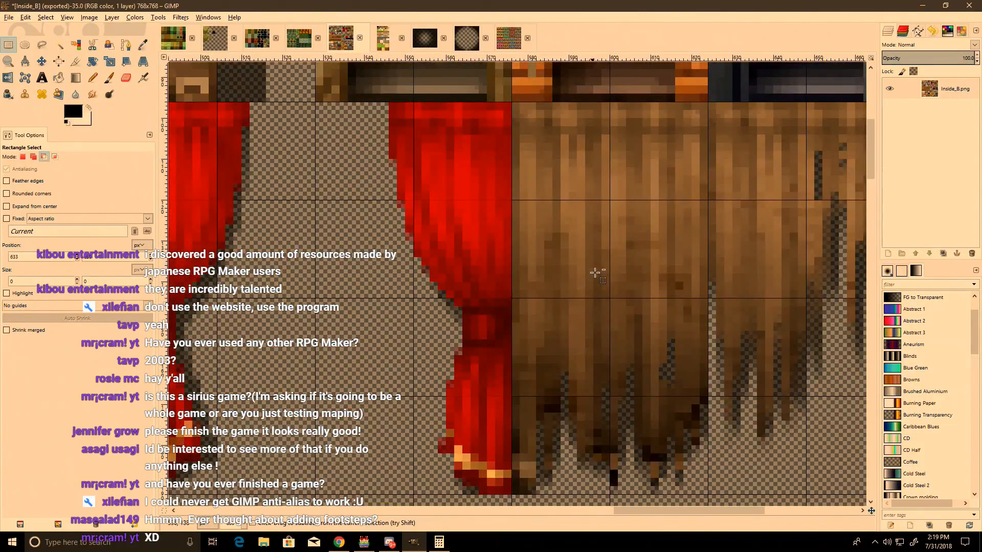
ctrl+scroll(590, 273, down, 6)
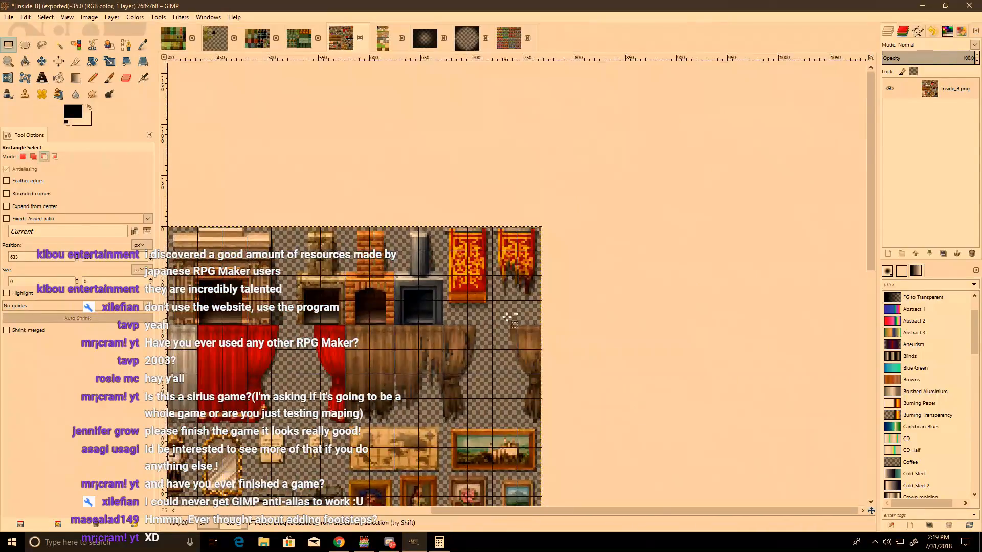
Step: Examine the pixels of the framed paintings and the dark throne in the Inside_B tileset
ctrl+scroll(472, 276, up, 4)
ctrl+scroll(442, 276, up, 2)
ctrl+scroll(442, 276, down, 2)
ctrl+scroll(442, 276, down, 4)
ctrl+scroll(421, 274, up, 4)
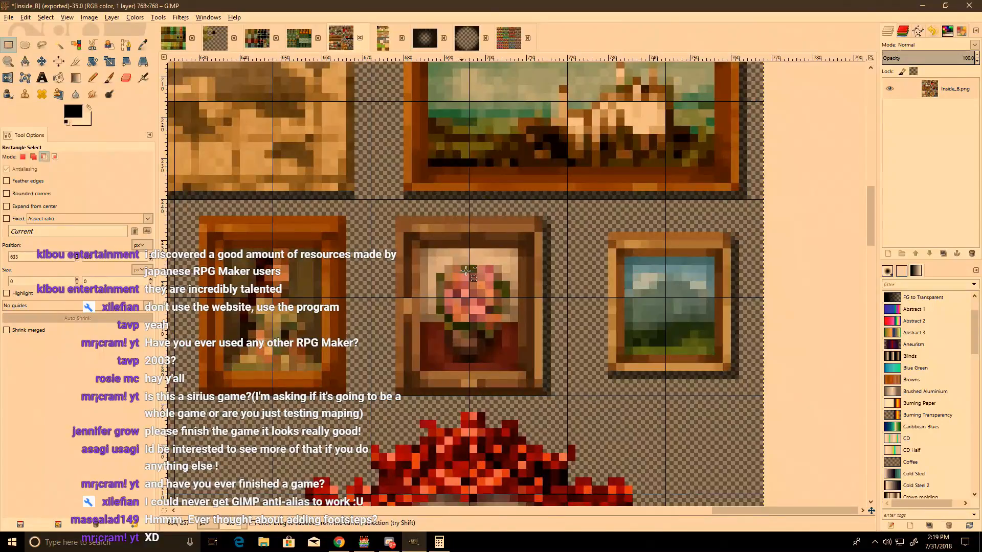
scroll(486, 215, down, 5)
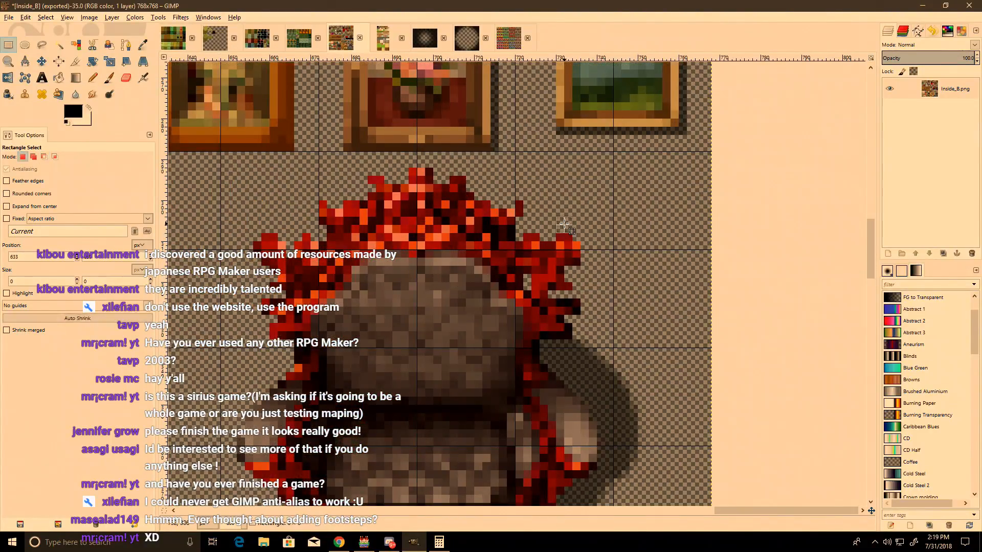
ctrl+scroll(491, 284, down, 2)
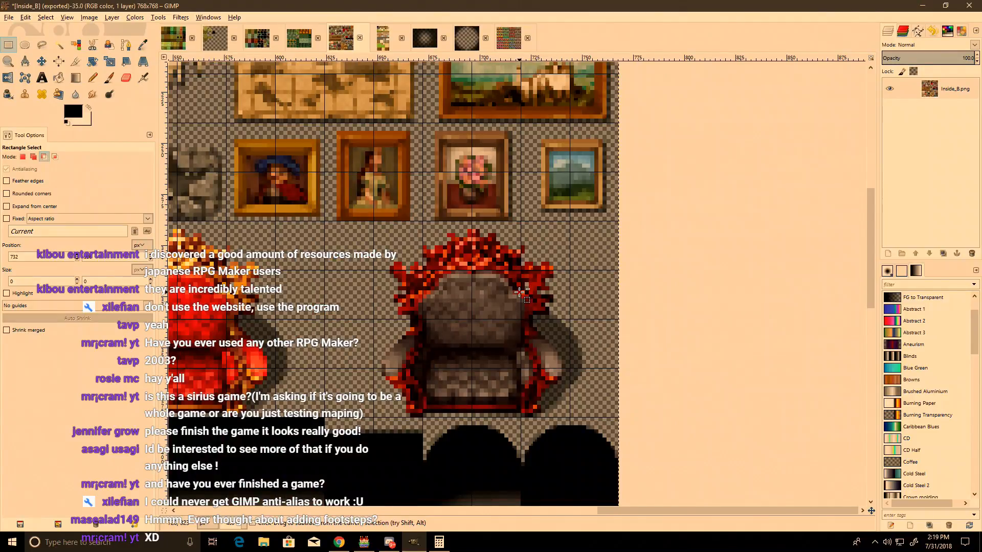
click(180, 17)
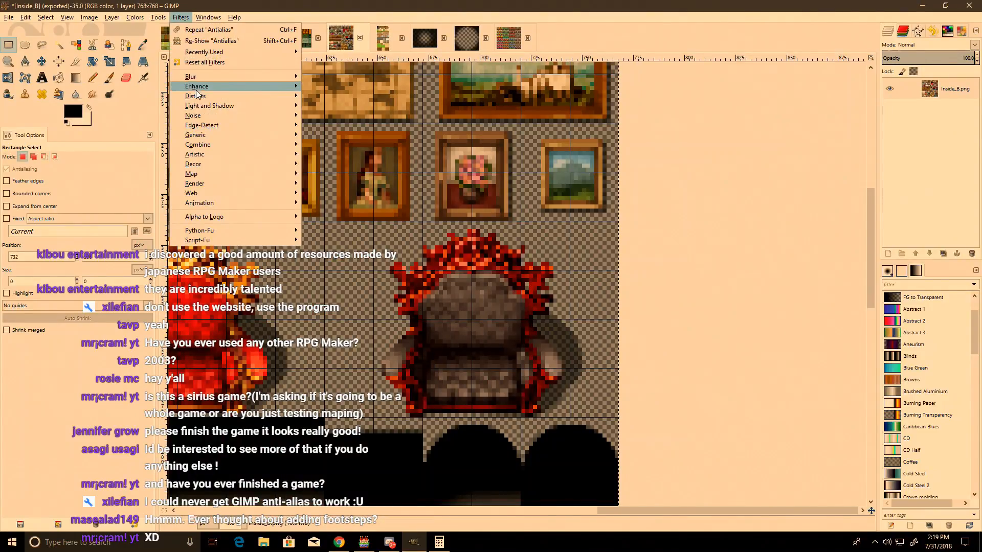
mouse_move(236, 105)
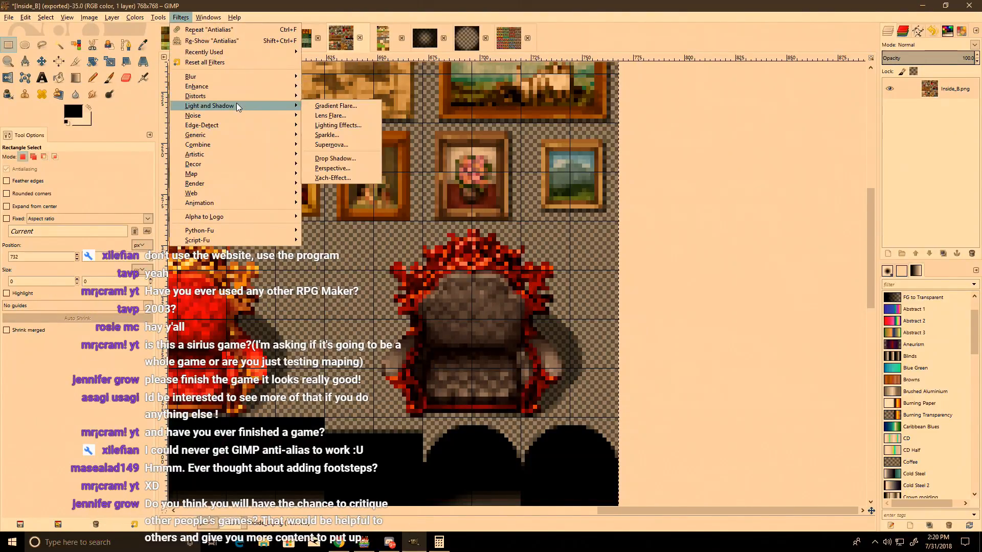
click(468, 349)
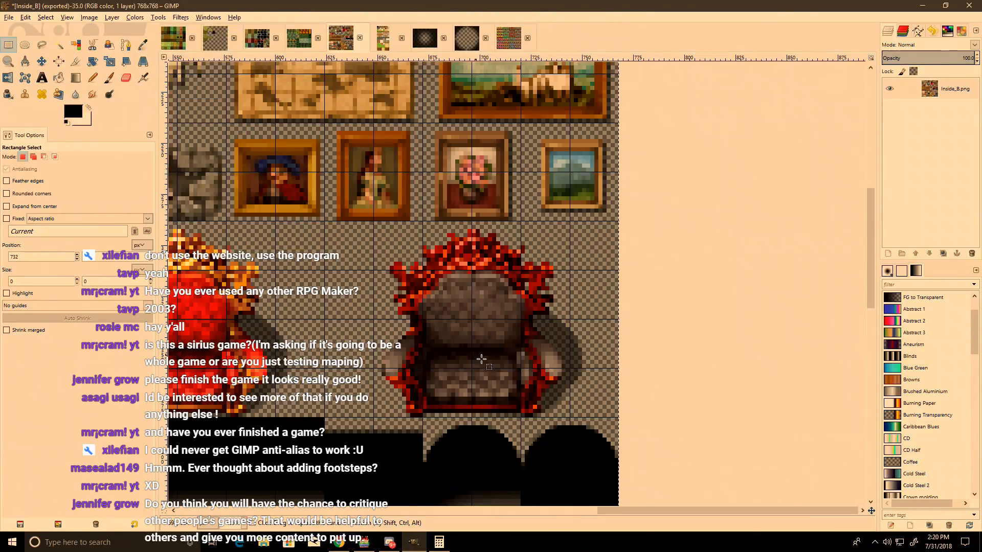
Step: Inspect the throne and bookshelf pixels up close, and view the whole Inside_B tileset
ctrl+scroll(469, 349, up, 3)
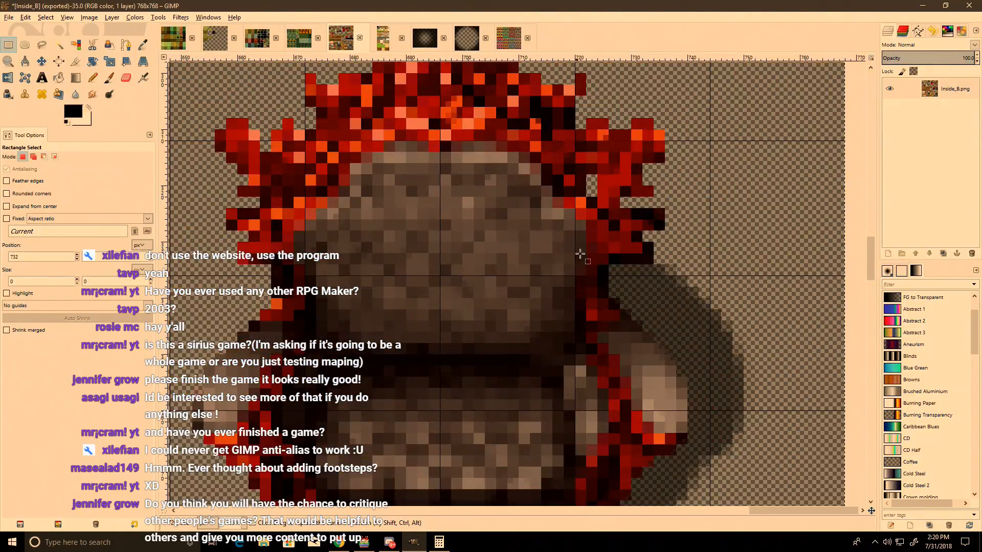
ctrl+scroll(562, 266, down, 4)
ctrl+scroll(494, 364, up, 3)
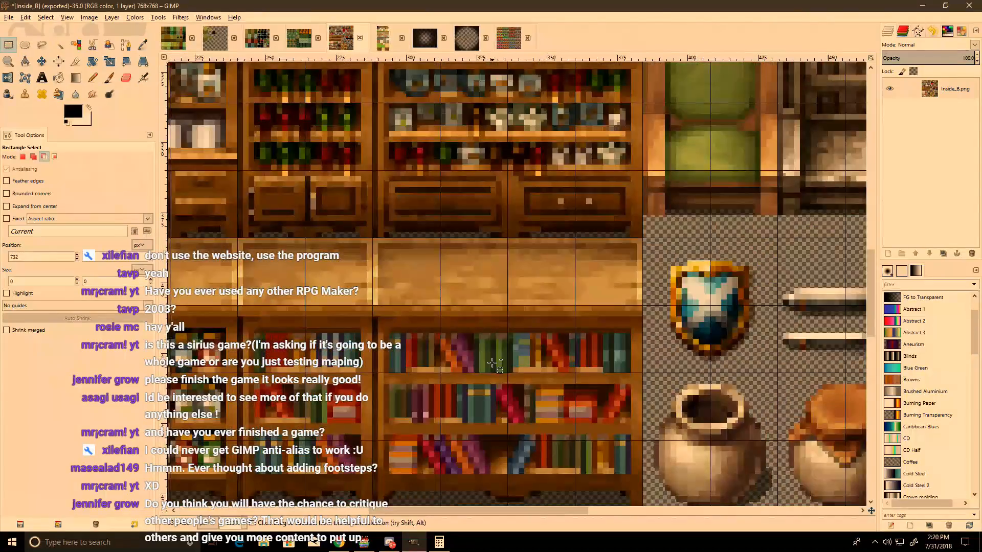
key(ctrl+a)
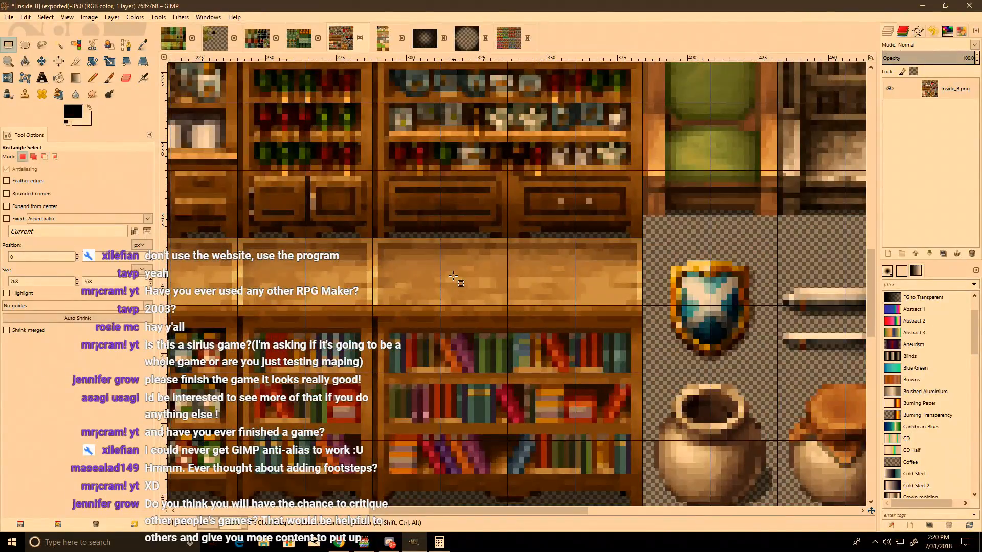
ctrl+scroll(453, 276, down, 6)
click(347, 305)
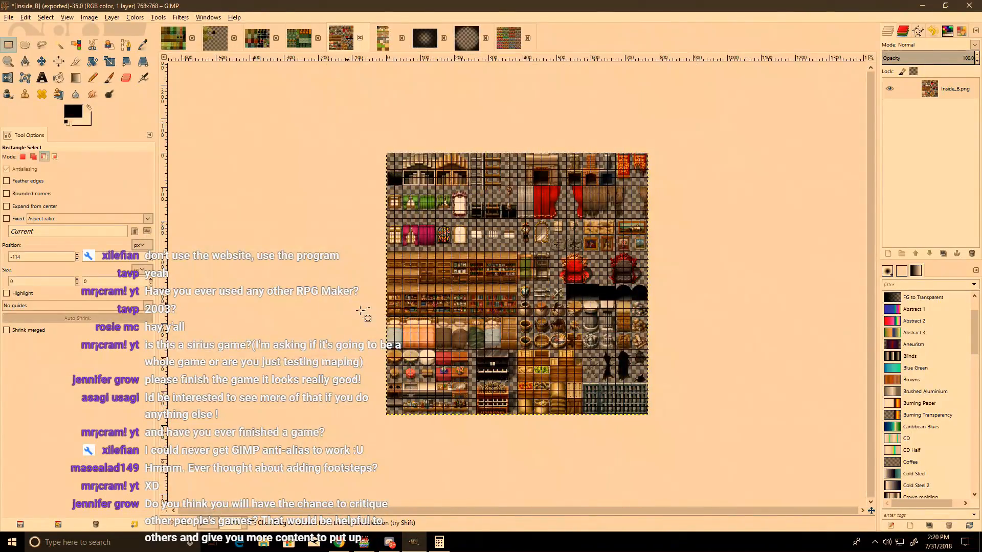
ctrl+scroll(516, 297, up, 2)
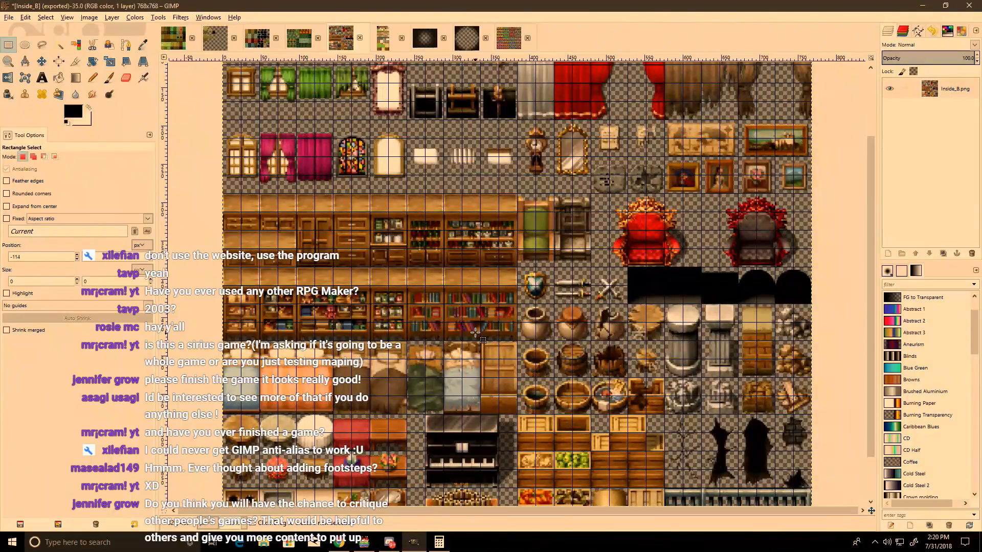
Step: Show the feschar_big_001 character sheet and examine the pixels of the green-haired and red-haired sprites
click(385, 38)
click(425, 37)
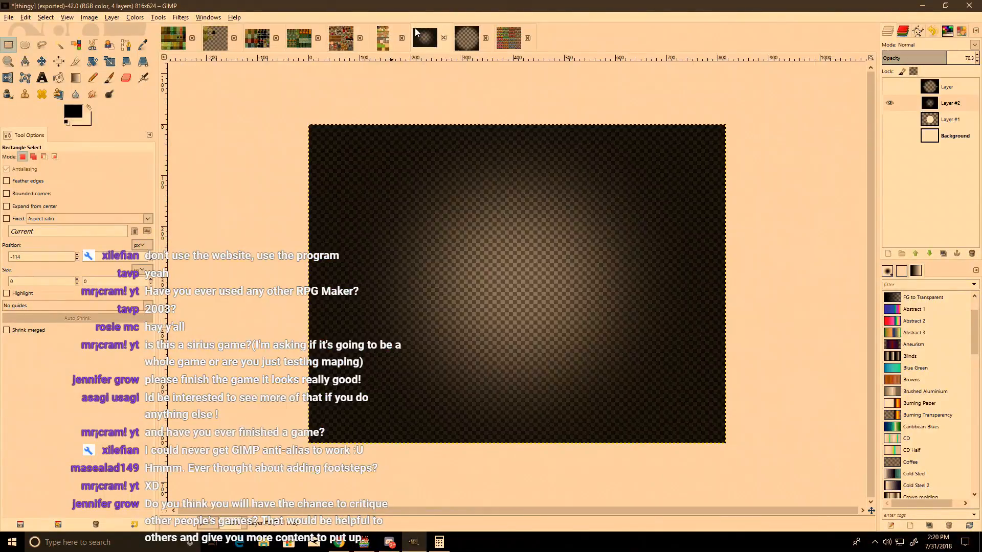
click(467, 37)
click(508, 38)
ctrl+scroll(504, 246, up, 4)
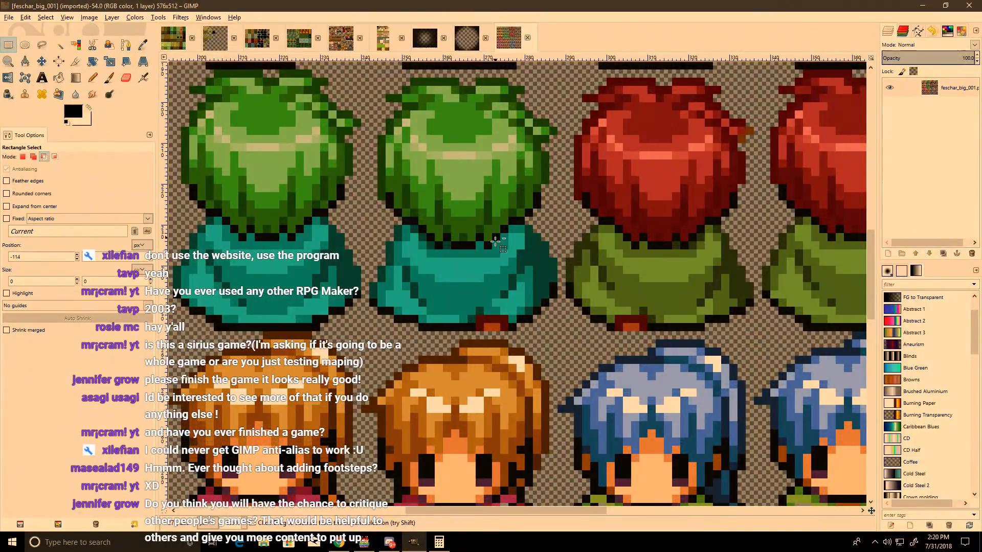
middle_drag(490, 245, 455, 402)
middle_drag(475, 189, 435, 443)
ctrl+scroll(393, 275, up, 2)
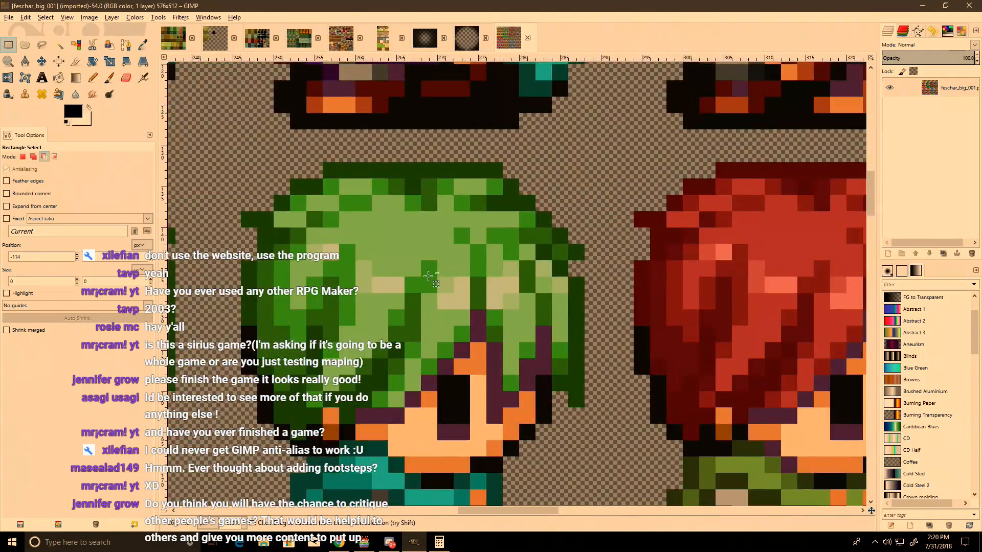
Step: Try the Antialias filter on the feschar_big_001 sprites, inspect the green and red hair, and undo it
ctrl+scroll(392, 275, down, 4)
middle_drag(452, 239, 462, 305)
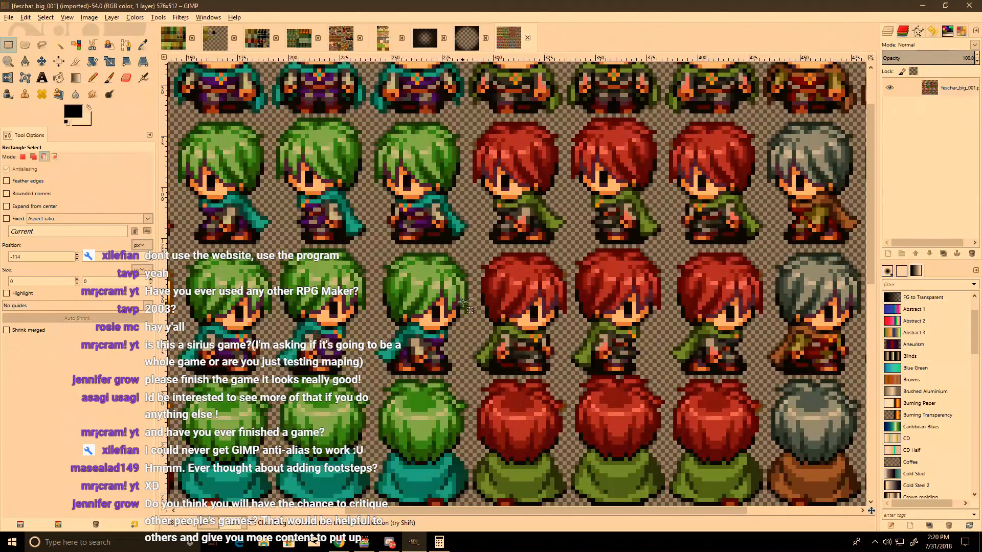
ctrl+scroll(462, 305, up, 3)
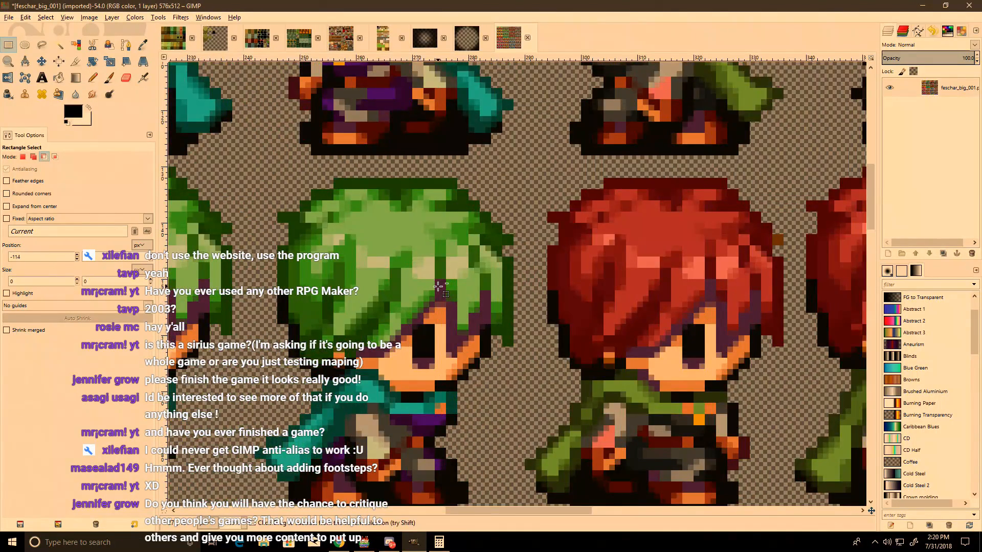
ctrl+scroll(439, 287, down, 4)
ctrl+scroll(457, 290, down, 1)
ctrl+scroll(457, 289, up, 6)
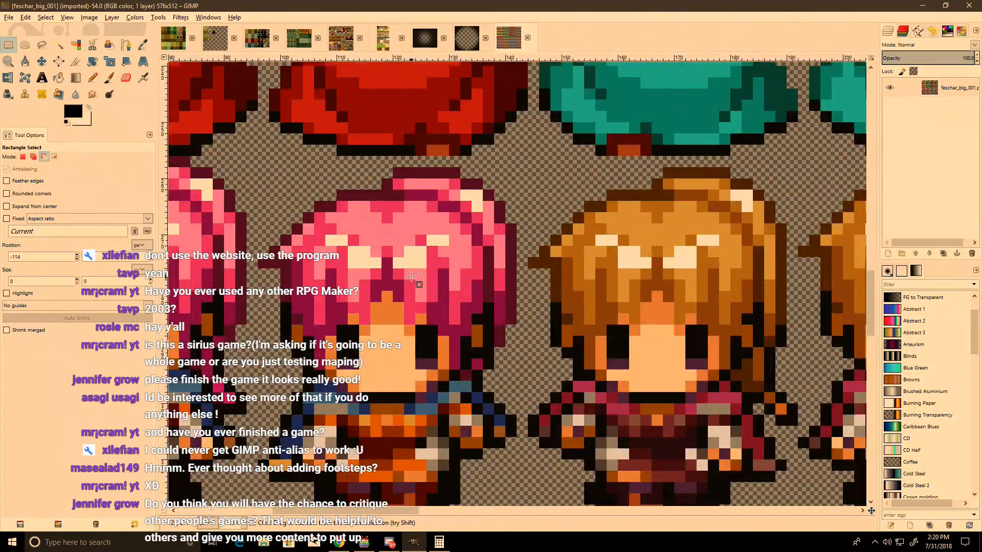
Step: Reapply the Antialias filter to the feschar_big_001 character sheet and look over the rows of sprites
ctrl+scroll(412, 276, down, 3)
click(529, 321)
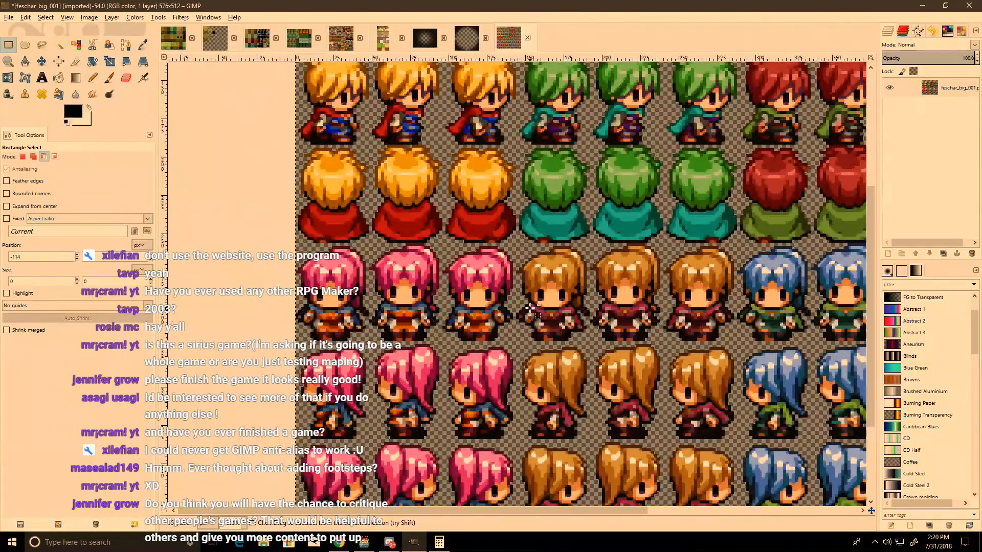
ctrl+scroll(530, 306, down, 3)
ctrl+scroll(418, 331, up, 3)
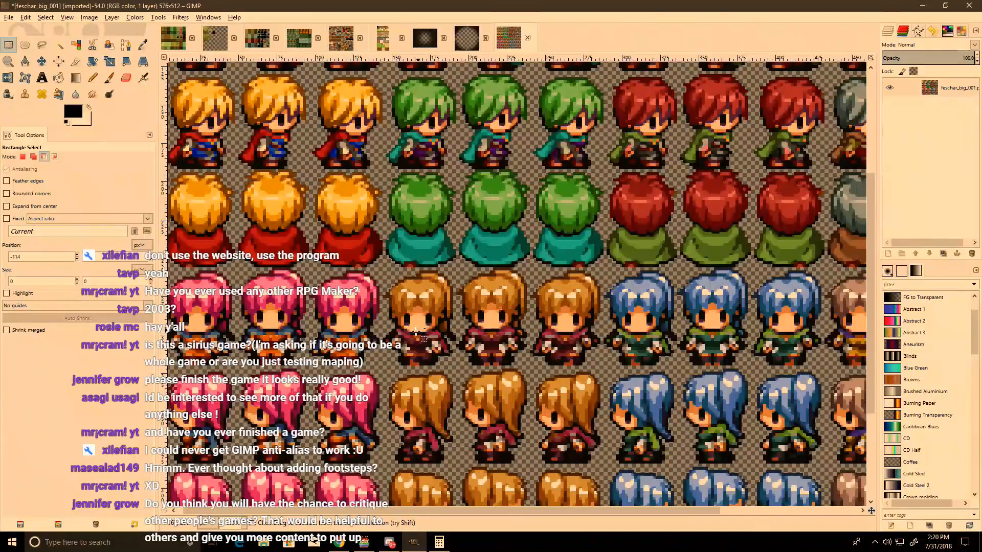
Step: Examine the antialiased feschar_big_001 sprites, comparing the pink-haired and brown-haired faces with the whole character sheet
ctrl+scroll(418, 331, up, 3)
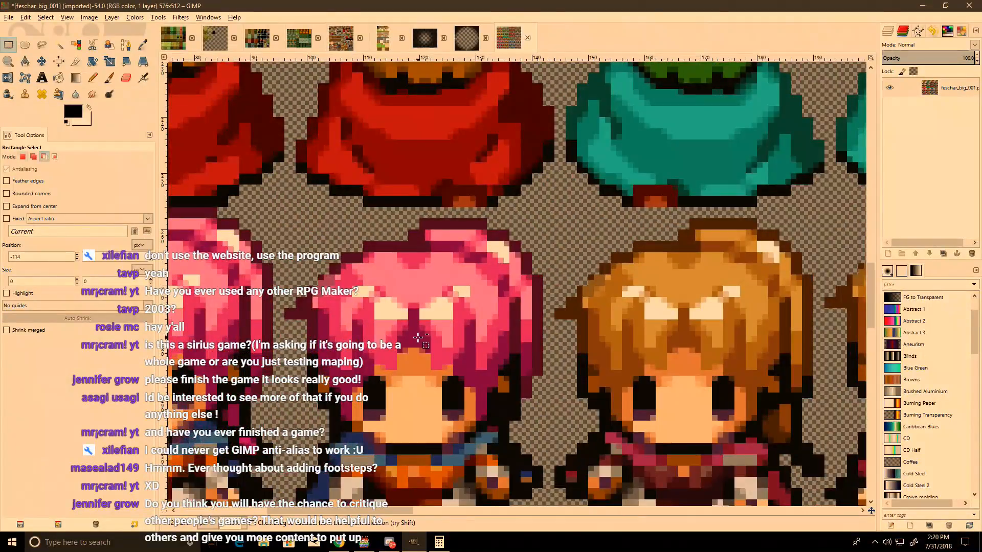
ctrl+scroll(418, 337, down, 6)
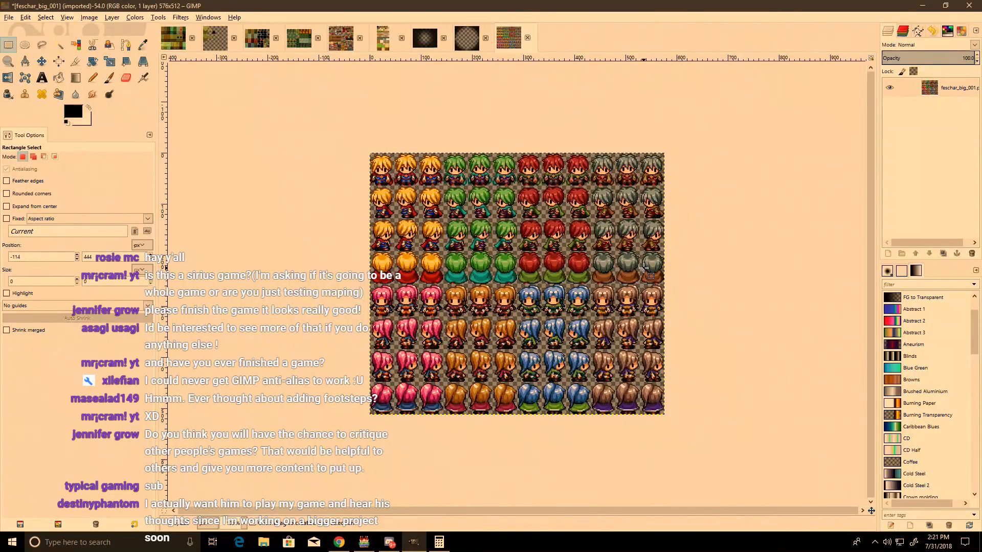
middle_drag(643, 267, 603, 328)
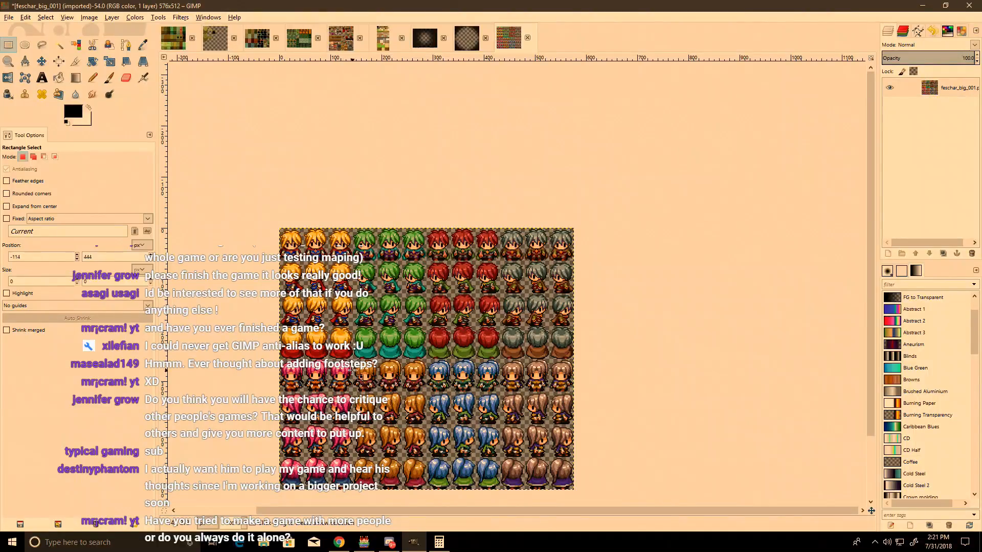
ctrl+scroll(378, 344, up, 3)
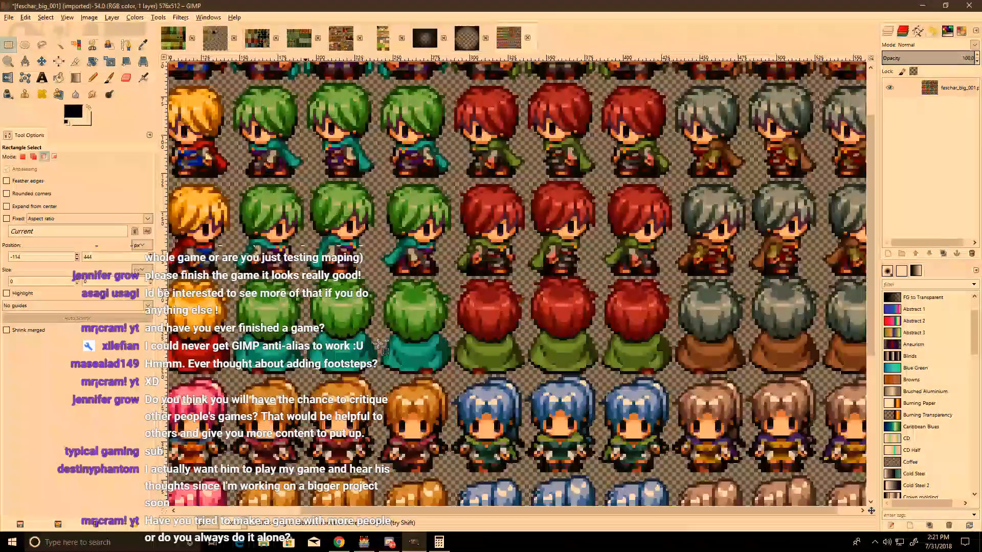
ctrl+scroll(381, 346, down, 2)
ctrl+scroll(419, 396, up, 2)
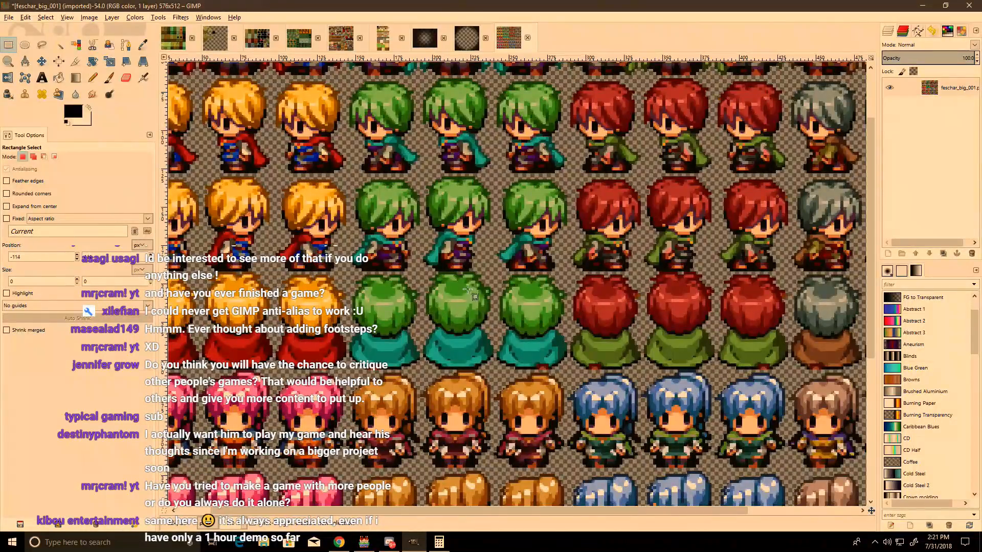
ctrl+scroll(476, 301, down, 2)
ctrl+scroll(575, 196, down, 2)
ctrl+scroll(612, 247, up, 5)
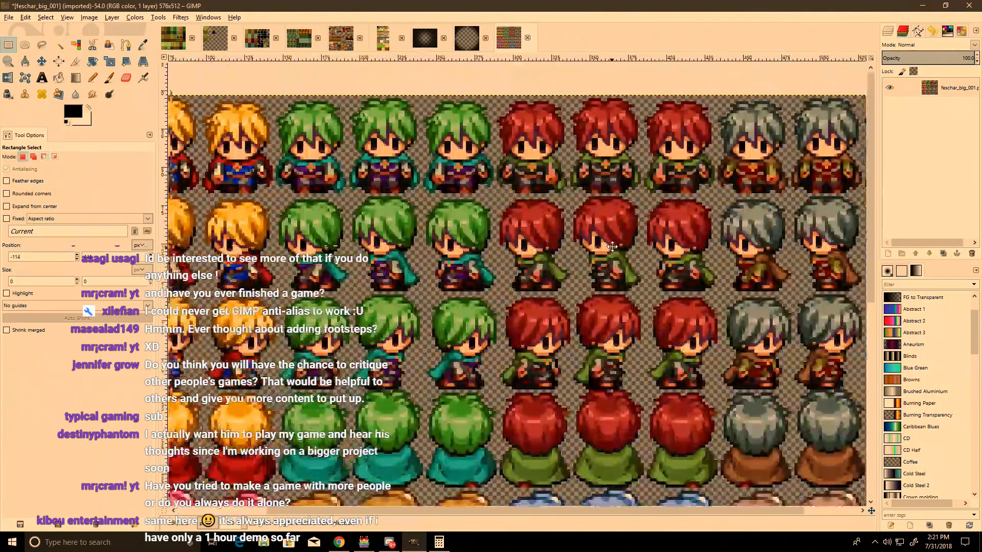
Step: Look over the front and side views of the red-haired and grey-haired sprites in feschar_big_001
middle_drag(612, 246, 626, 266)
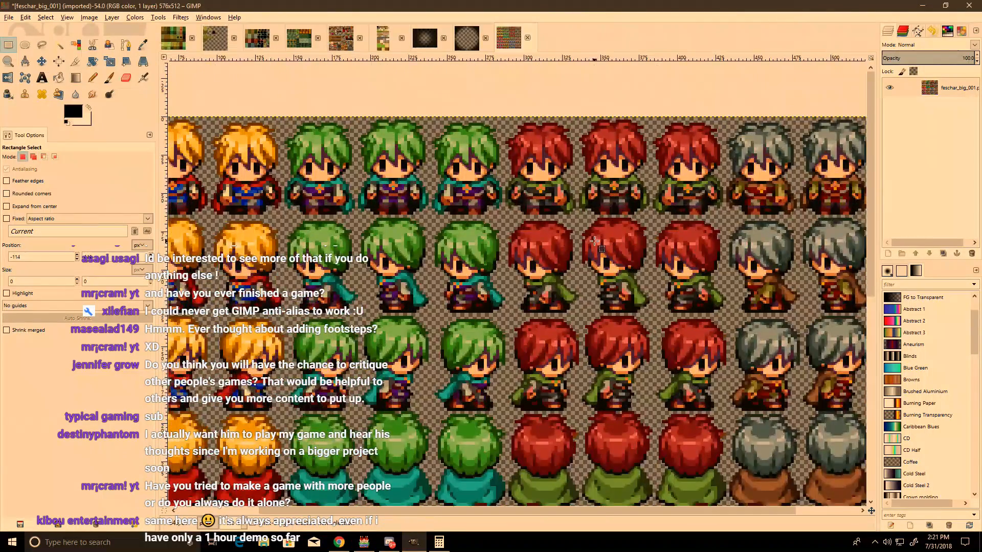
middle_drag(440, 197, 519, 218)
middle_drag(448, 219, 560, 236)
middle_drag(449, 183, 548, 288)
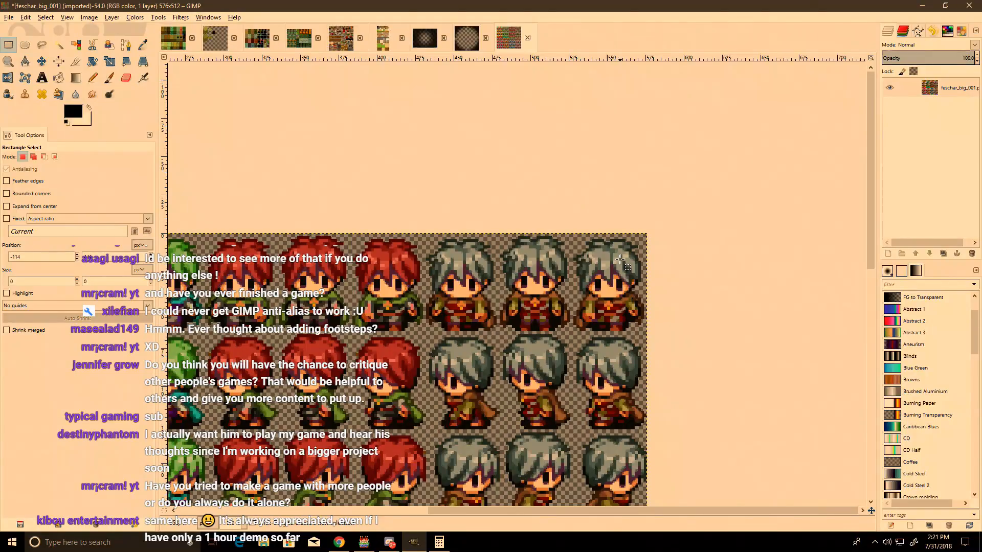
middle_drag(620, 260, 610, 181)
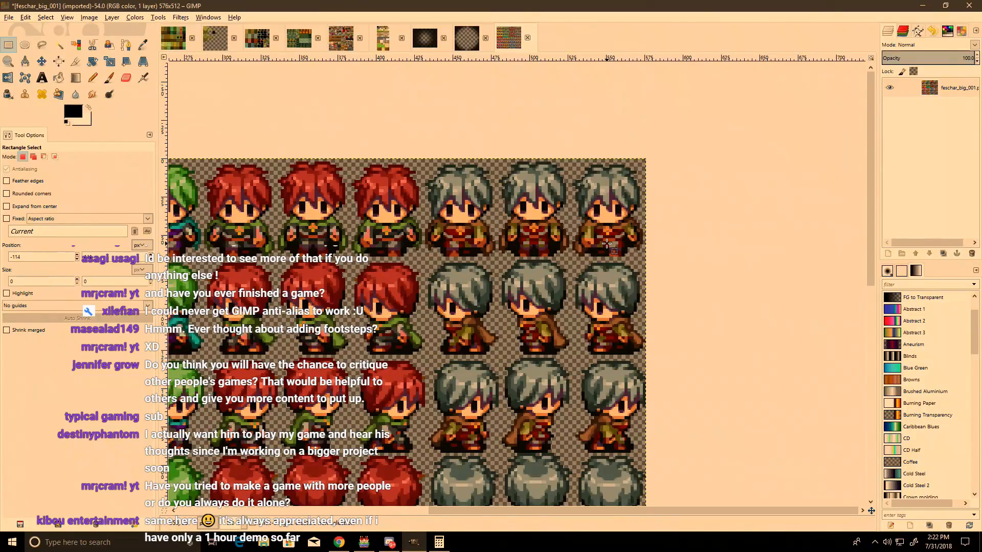
Step: Switch to the RPG Maker MV project and close the calculator covering the map
key(alt+Tab)
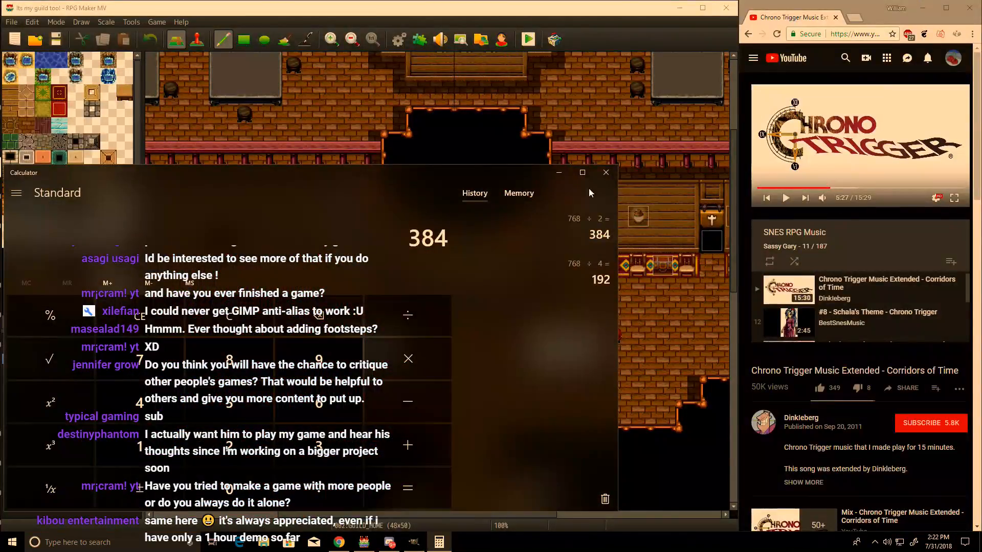
click(605, 172)
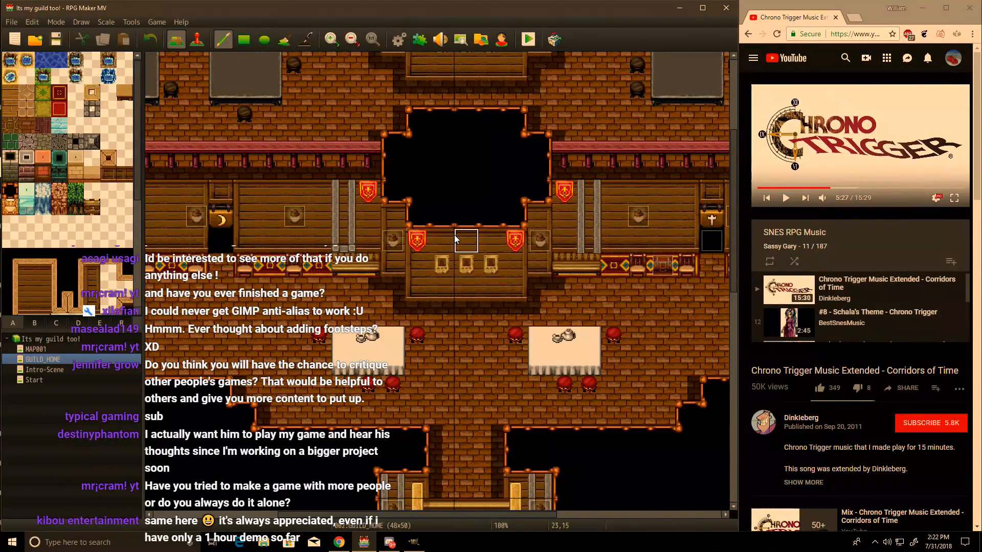
Step: Try extending the black void in the middle of GUILD_HOME upward and downward, and undo the tile changes
mouse_move(456, 240)
mouse_down()
mouse_move(480, 239)
mouse_move(468, 316)
mouse_move(493, 316)
mouse_up()
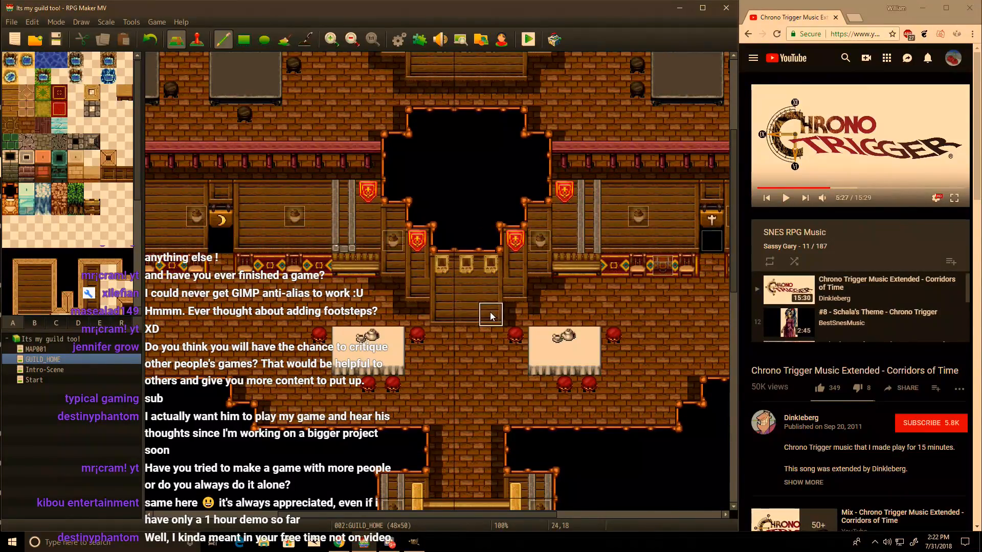
drag(442, 94, 497, 100)
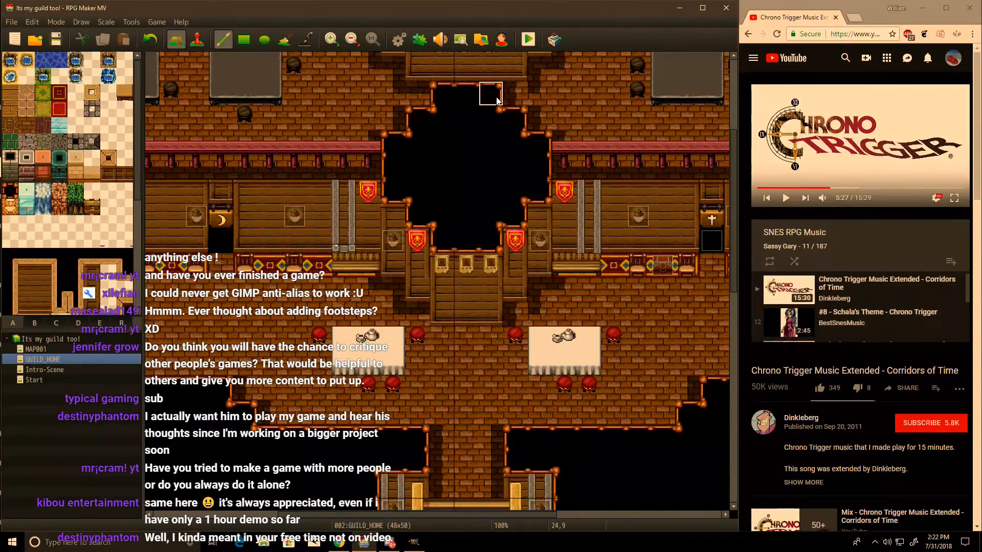
key(super+x)
click(474, 200)
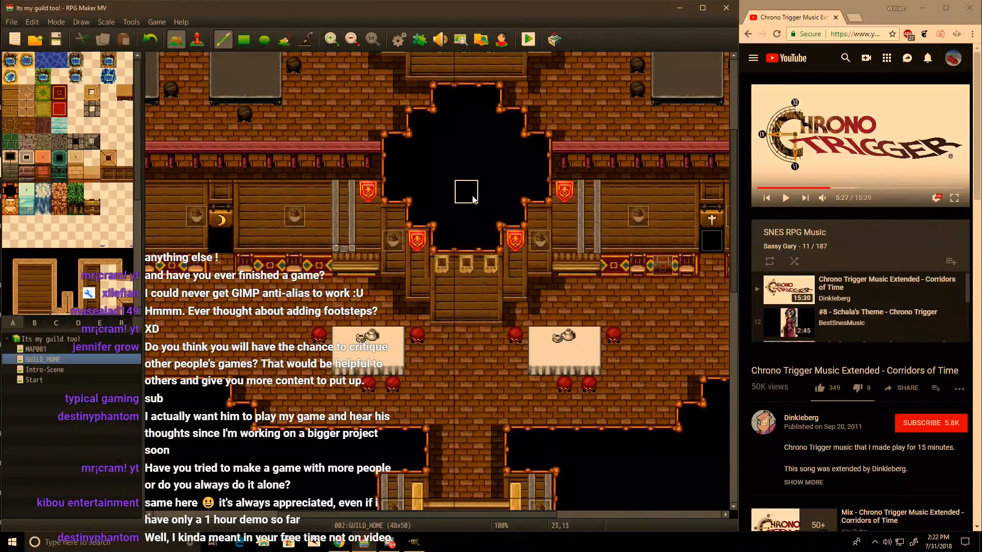
key(ctrl+z)
key(ctrl+z)
key(ctrl+z)
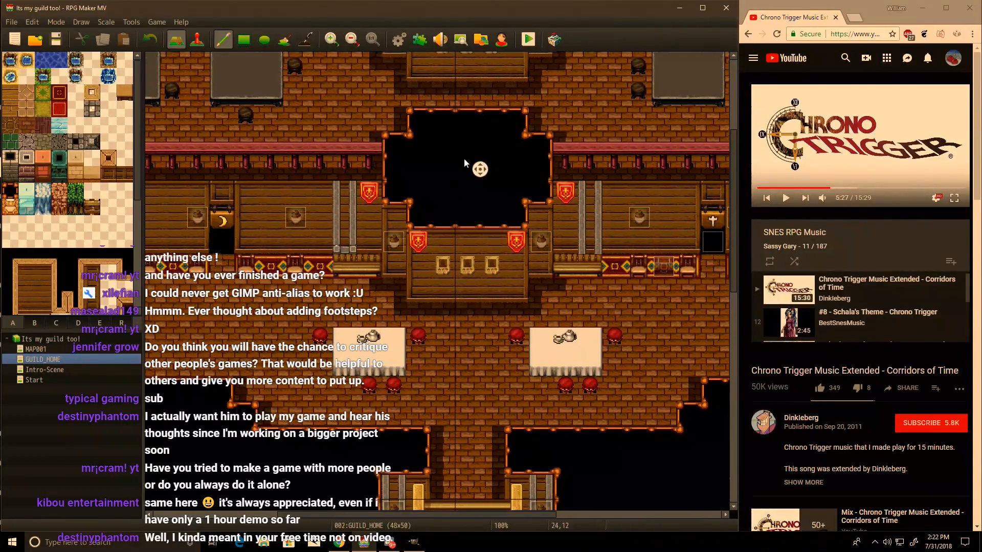
Step: Look around the GUILD_HOME map, covering the upper floor, the staircases and the void areas beside the dining tables
scroll(478, 163, up, 5)
shift+scroll(477, 162, left, 6)
scroll(387, 88, down, 10)
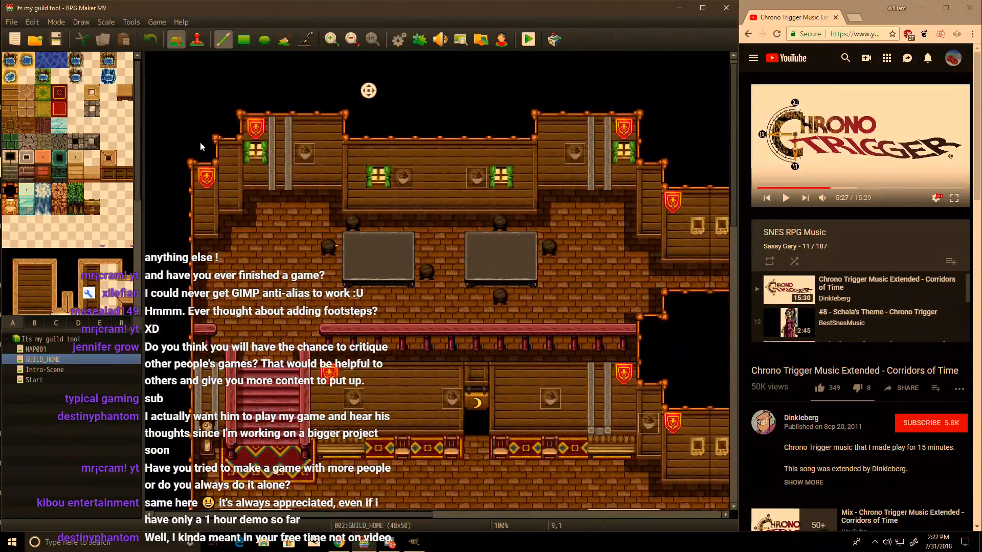
shift+scroll(406, 216, right, 3)
shift+scroll(406, 215, right, 6)
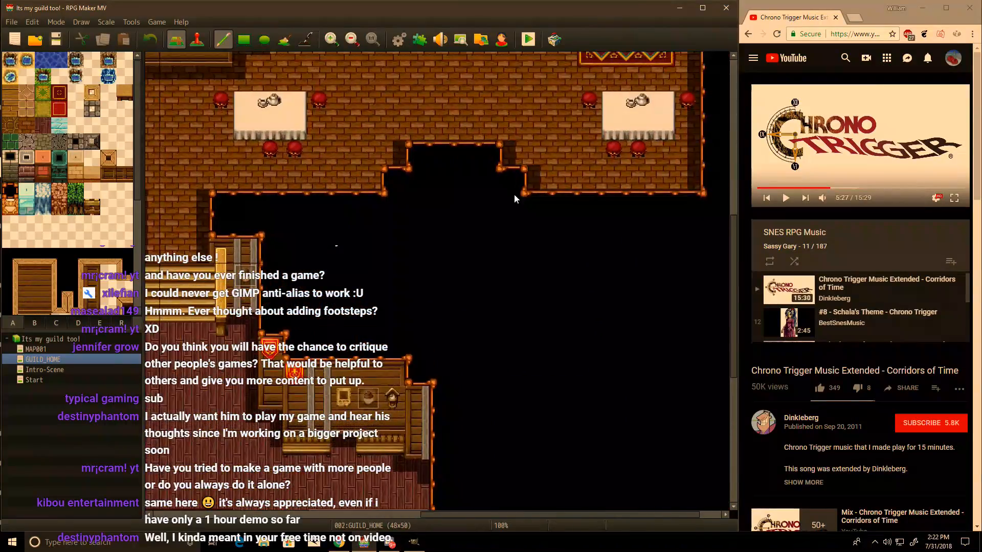
scroll(606, 144, up, 3)
scroll(606, 145, up, 5)
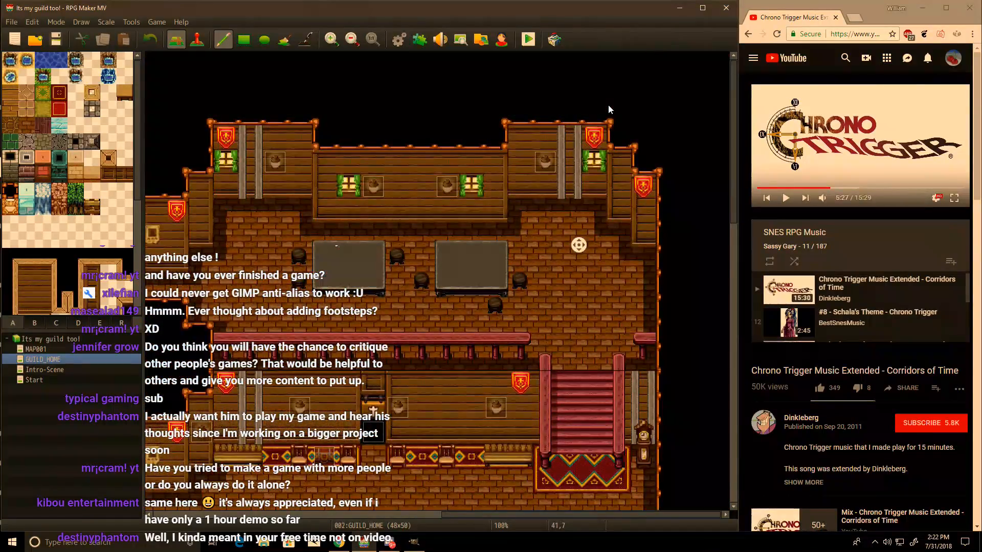
scroll(618, 72, down, 4)
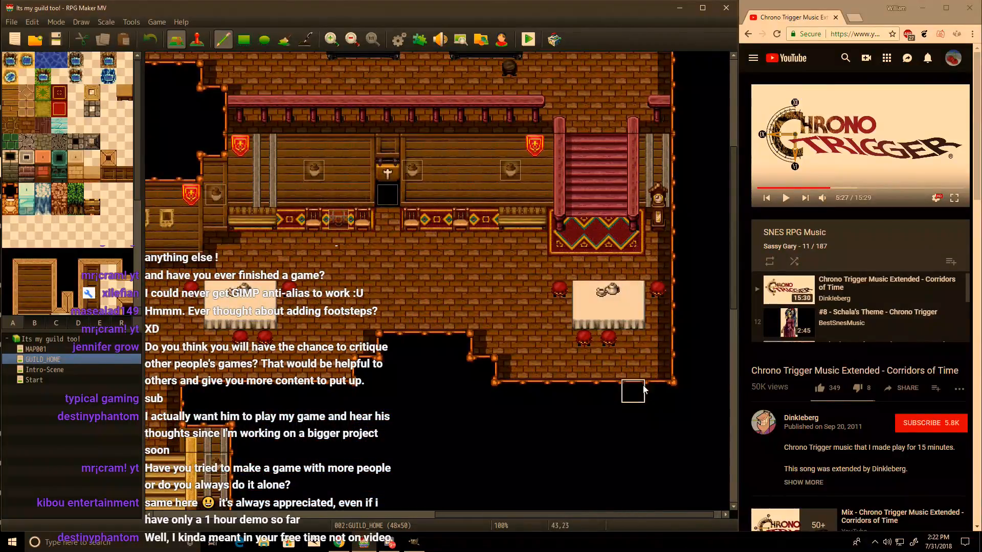
Step: Try painting void tiles on the brick floor below the dining table near the staircase, undoing each one
click(658, 368)
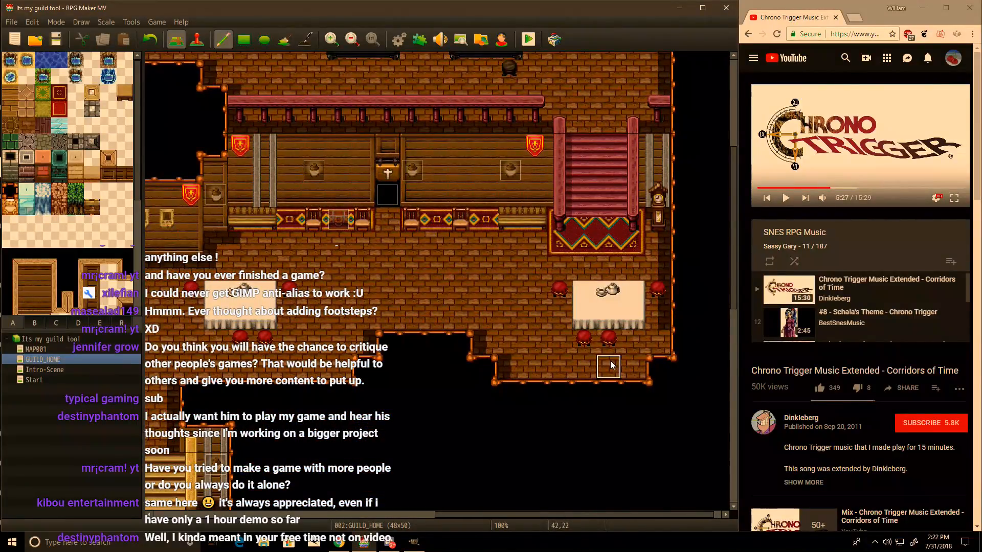
key(ctrl+z)
click(559, 366)
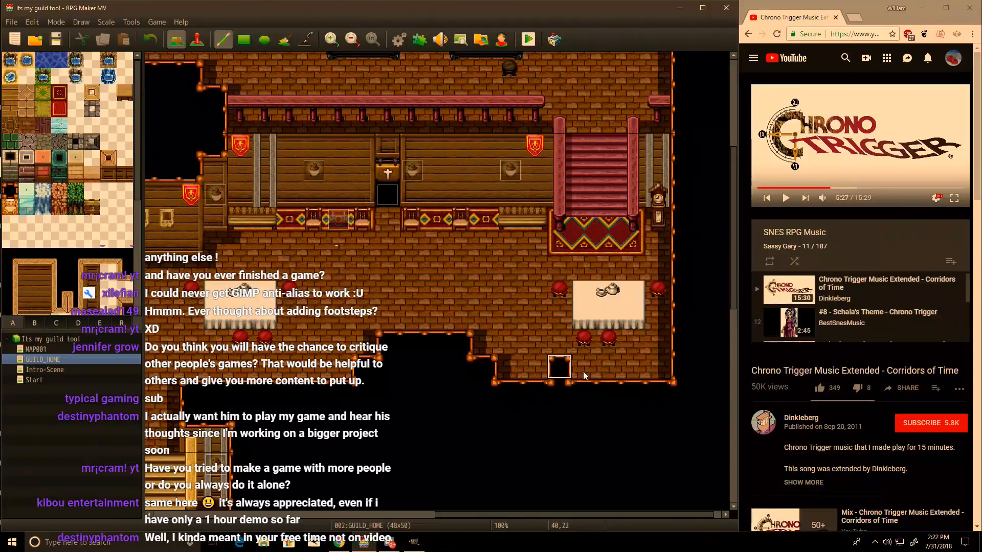
key(ctrl+z)
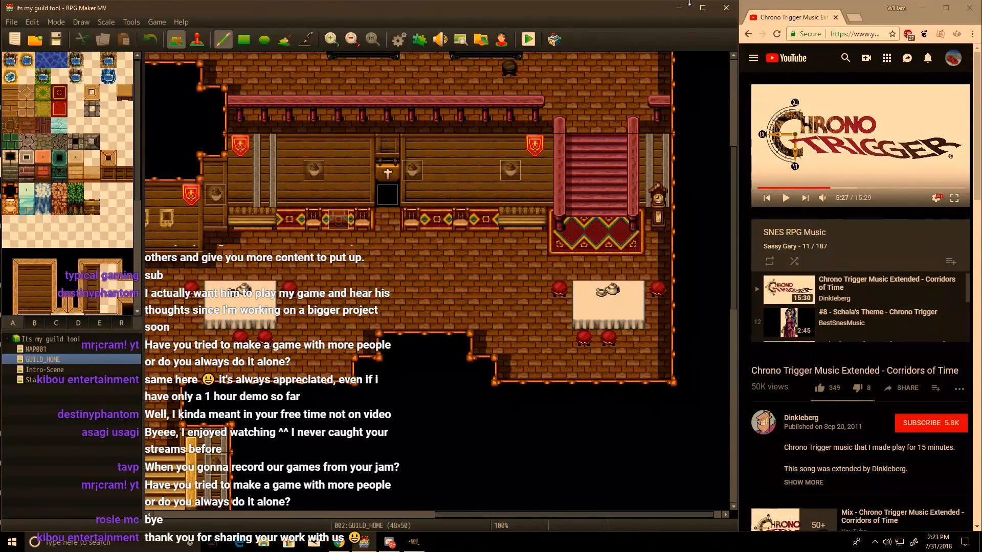
Step: Switch to Chrome and open the itch.io page of RPG Maker UnproJam #1 in a new tab, with the window maximized
key(ctrl+t)
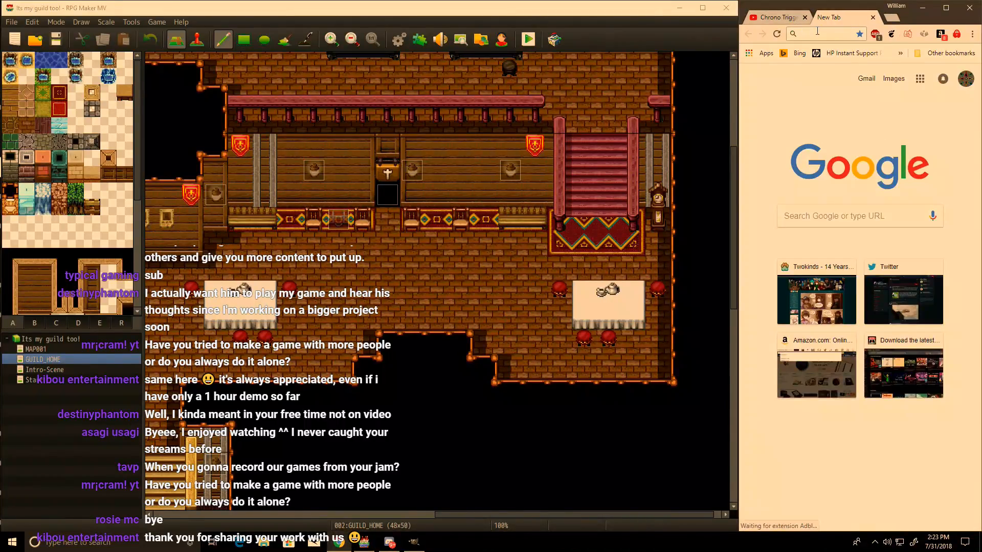
text(itch.io)
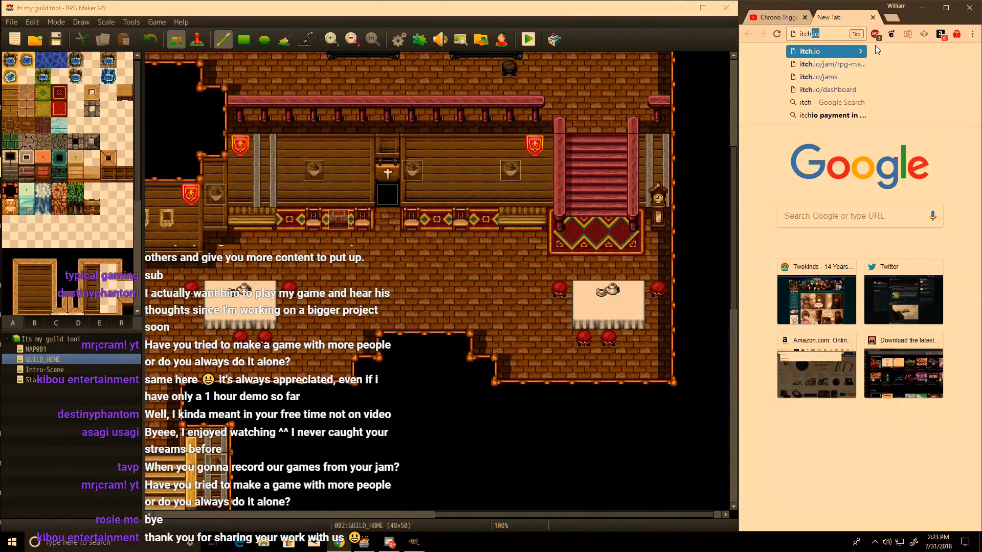
key(Down)
key(Return)
double_click(843, 19)
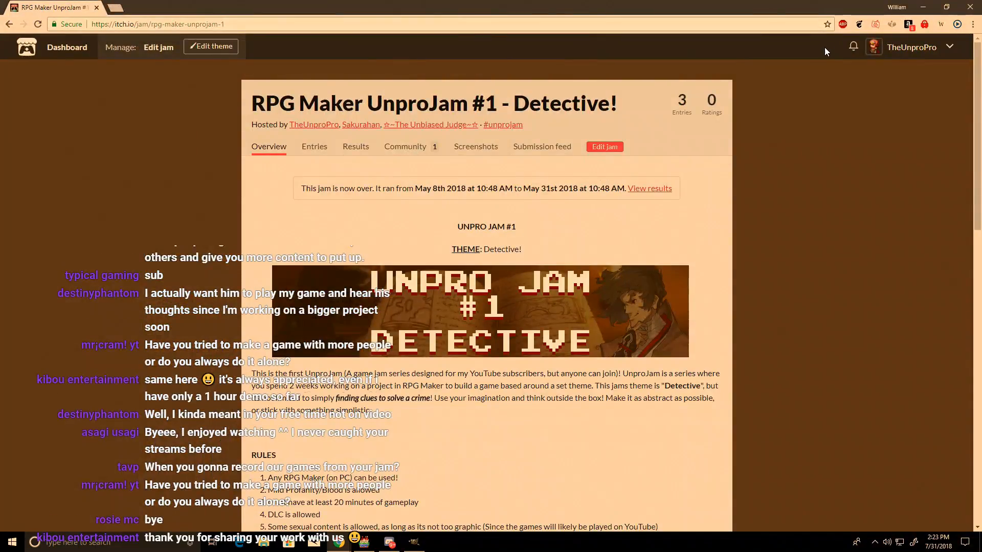
Step: Open the itch.io notifications, highlight the RPG Maker MV Retro Tileset sale, and briefly visit the latest follower's profile
click(853, 47)
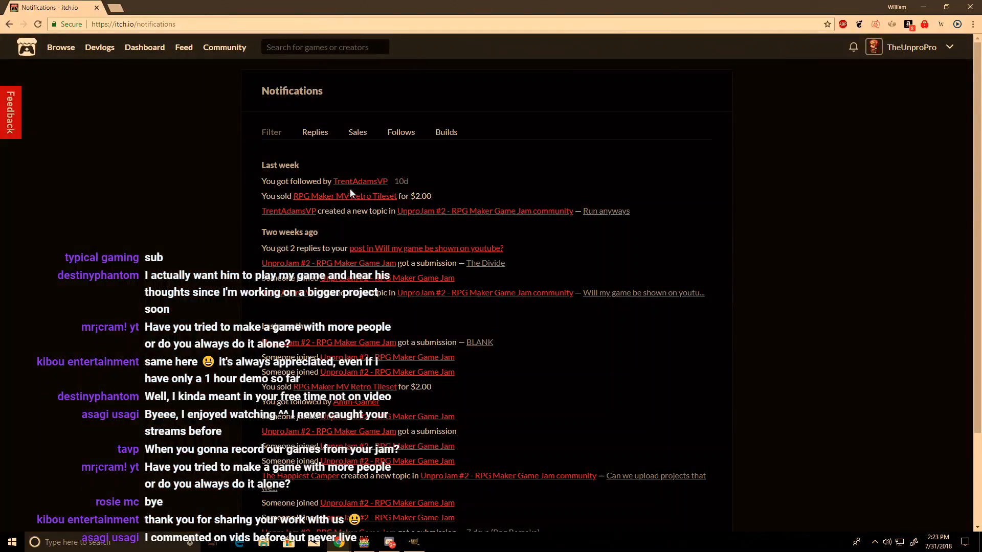
drag(445, 193, 251, 191)
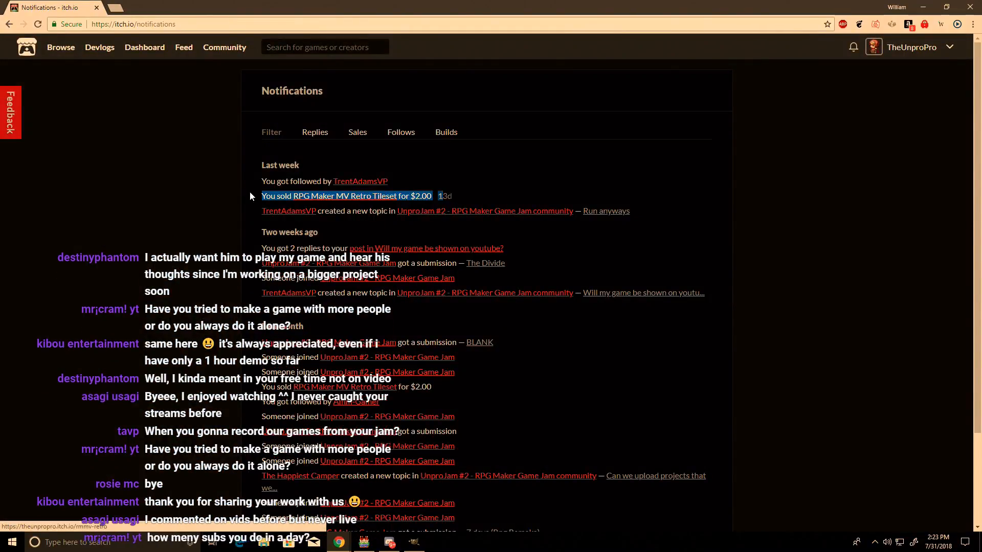
click(306, 185)
click(368, 184)
key(alt+Left)
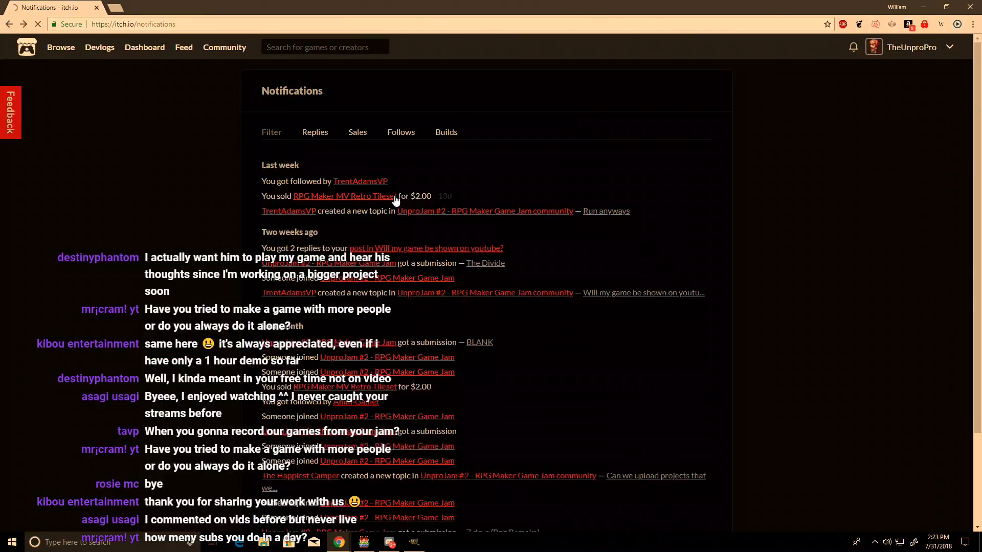
Step: Open the entries of UnproJam #2 - RPG Maker Game Jam and preview BLANK, The Divide and 7 days (Rpg Remake)
click(450, 216)
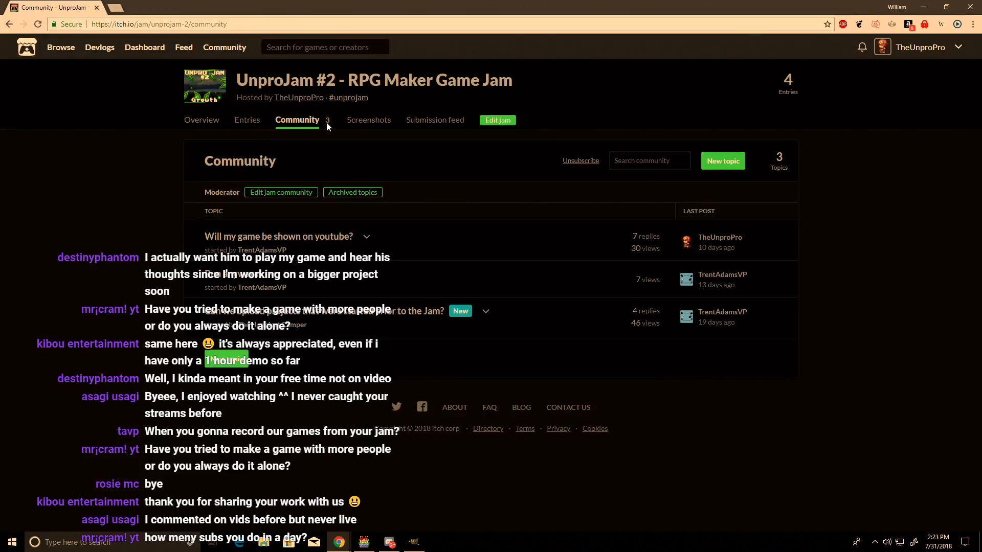
click(249, 121)
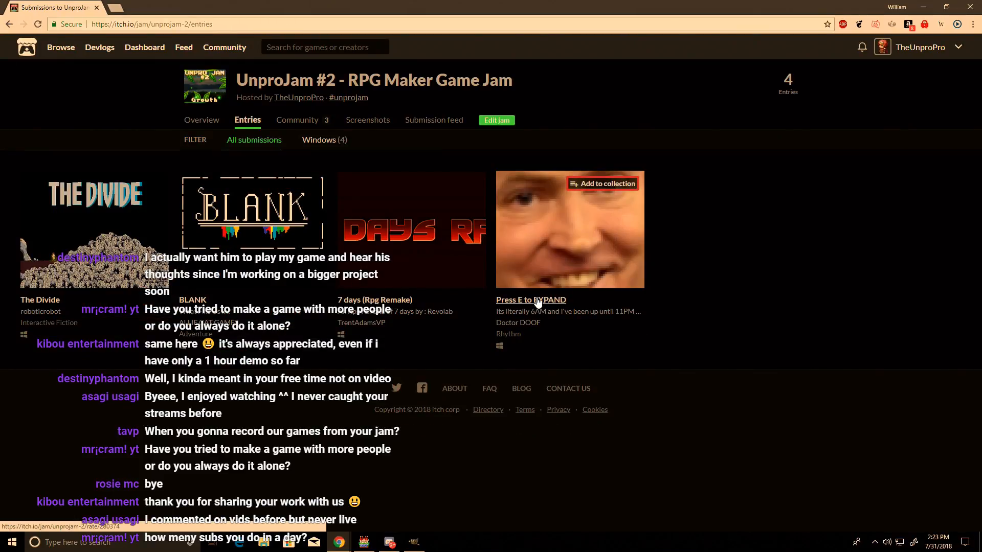
mouse_move(537, 269)
mouse_move(519, 288)
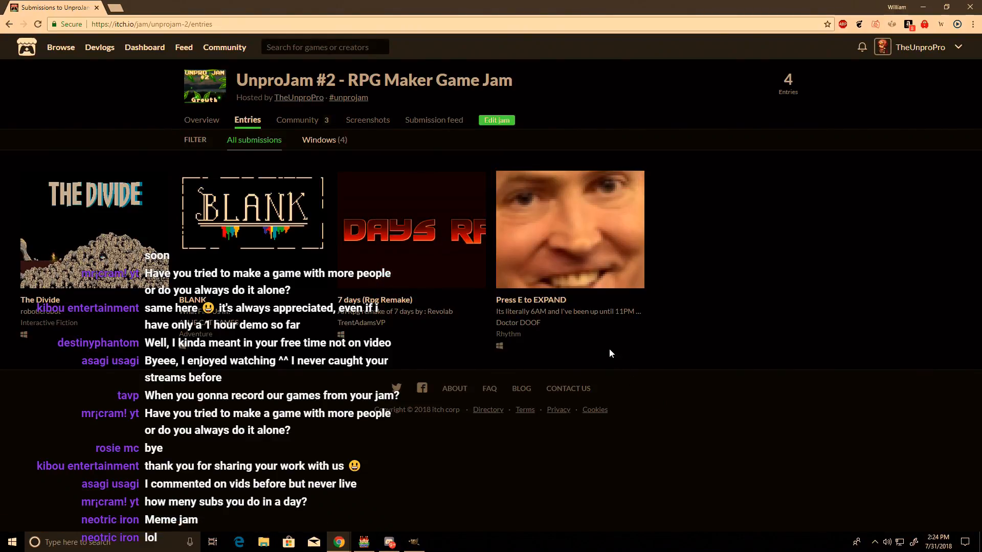
mouse_move(599, 335)
mouse_move(155, 294)
mouse_move(189, 309)
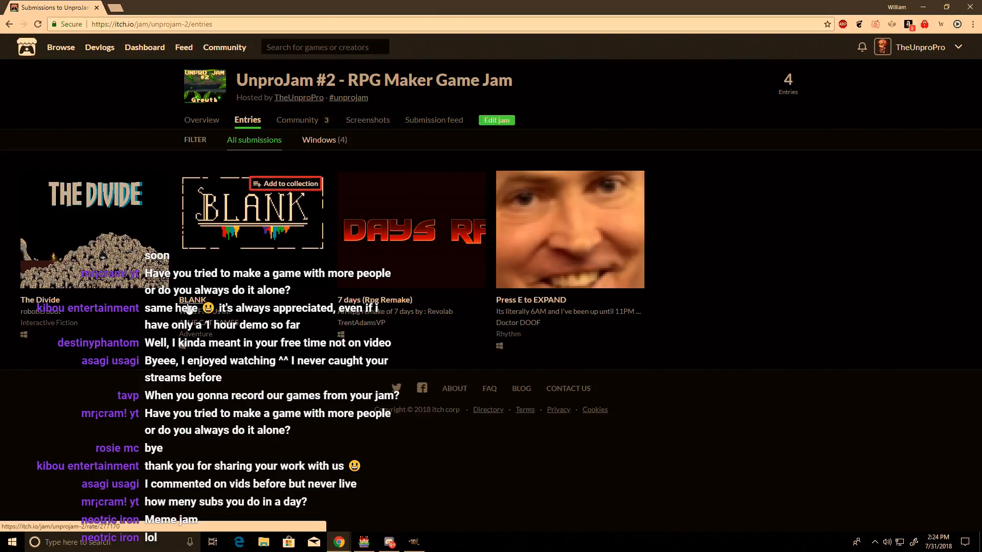
mouse_move(210, 276)
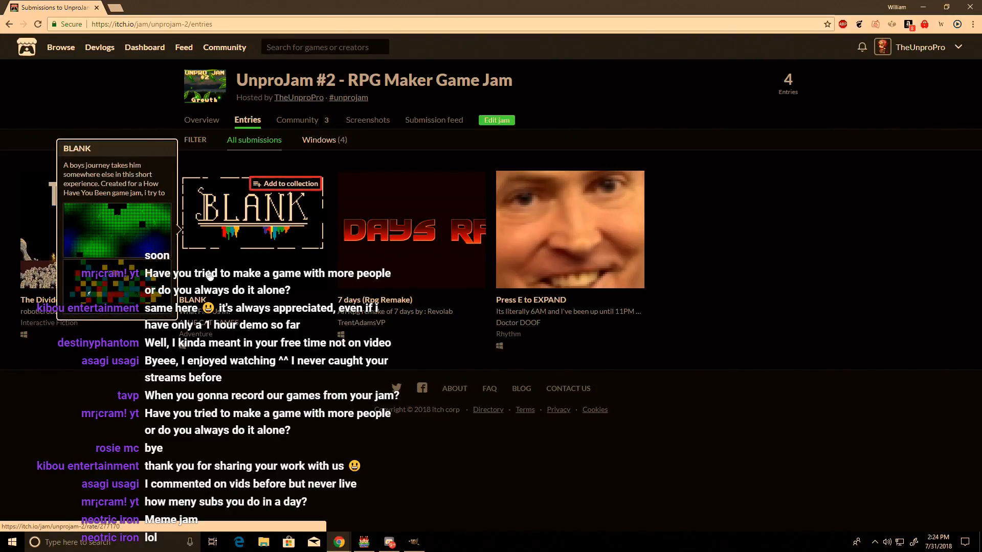
mouse_move(71, 252)
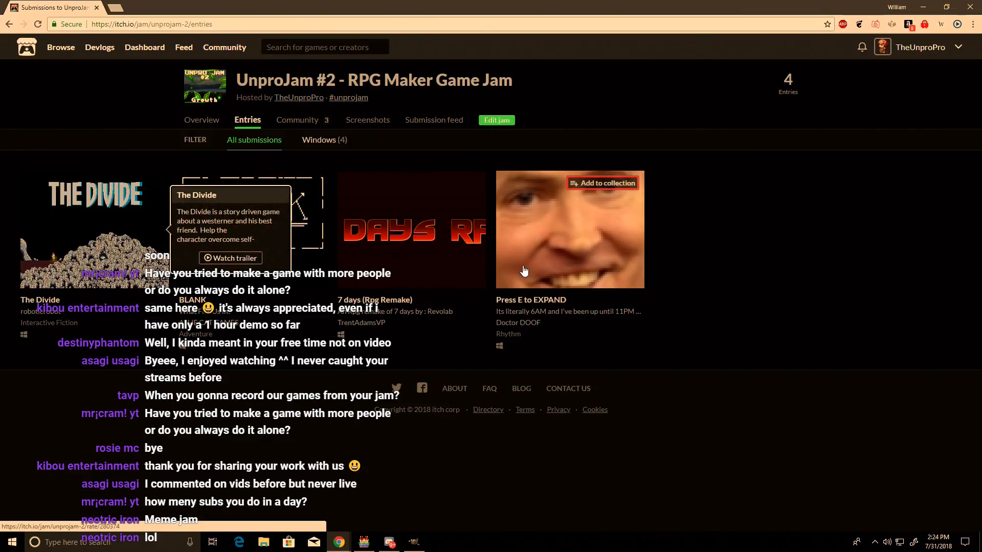
mouse_move(401, 257)
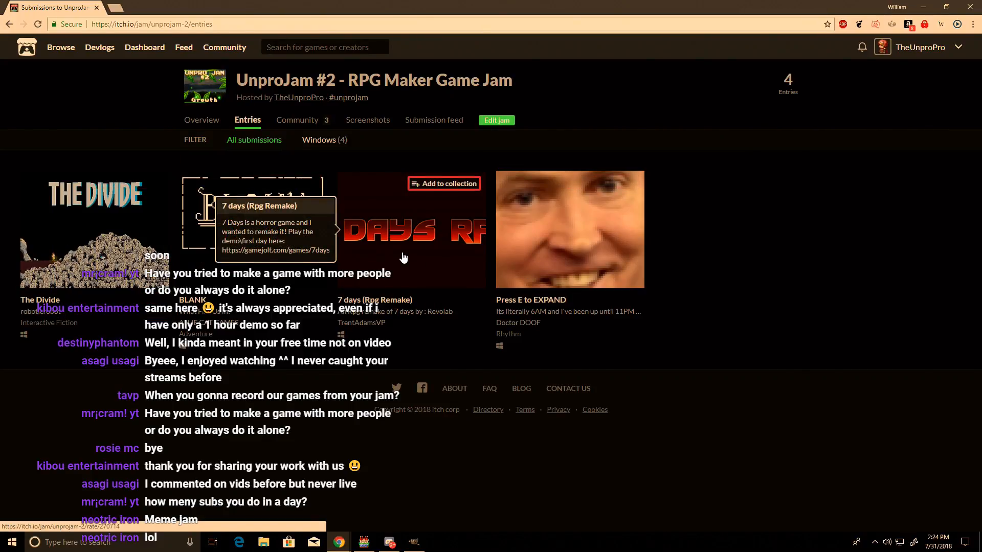
Step: Preview the BLANK and The Divide submissions again on the jam's entries page
mouse_move(261, 275)
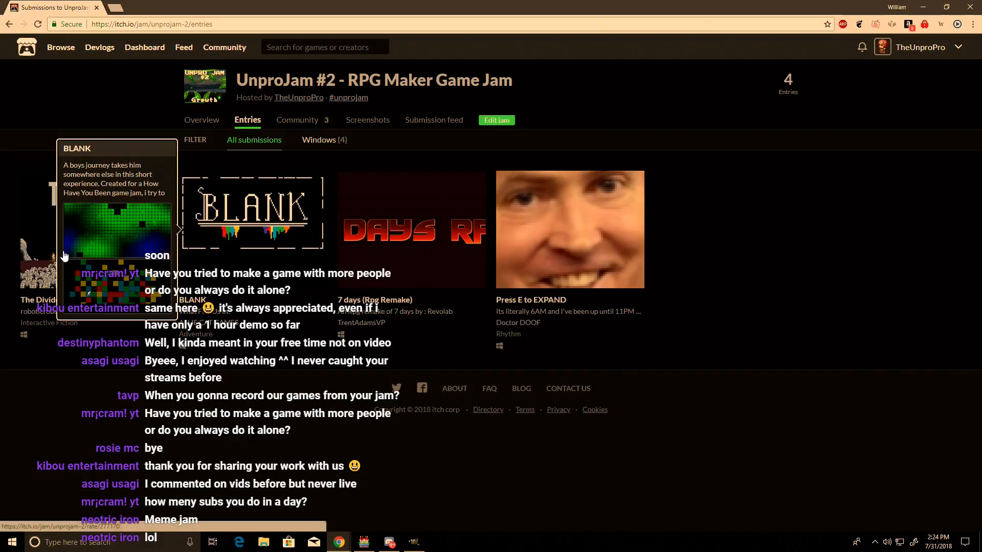
mouse_move(290, 253)
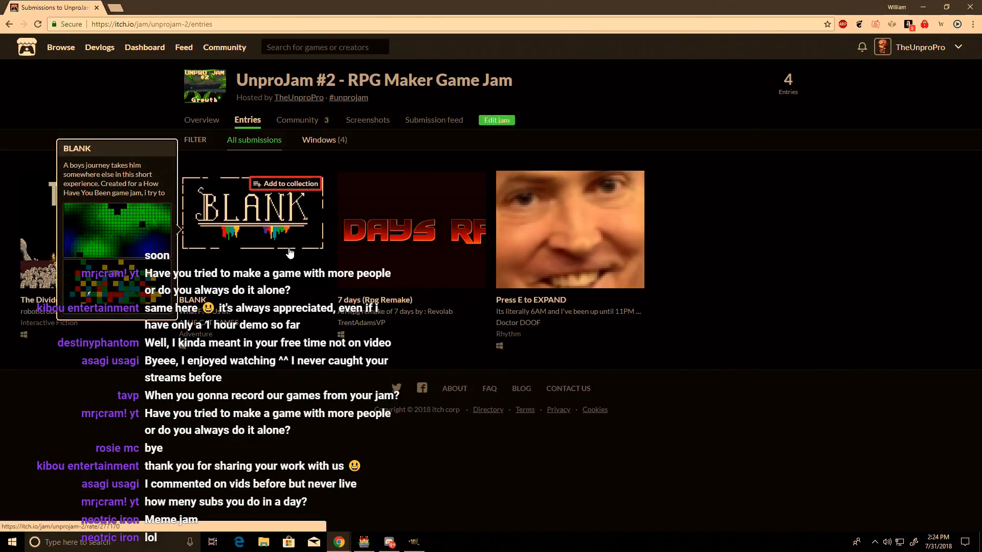
mouse_move(34, 230)
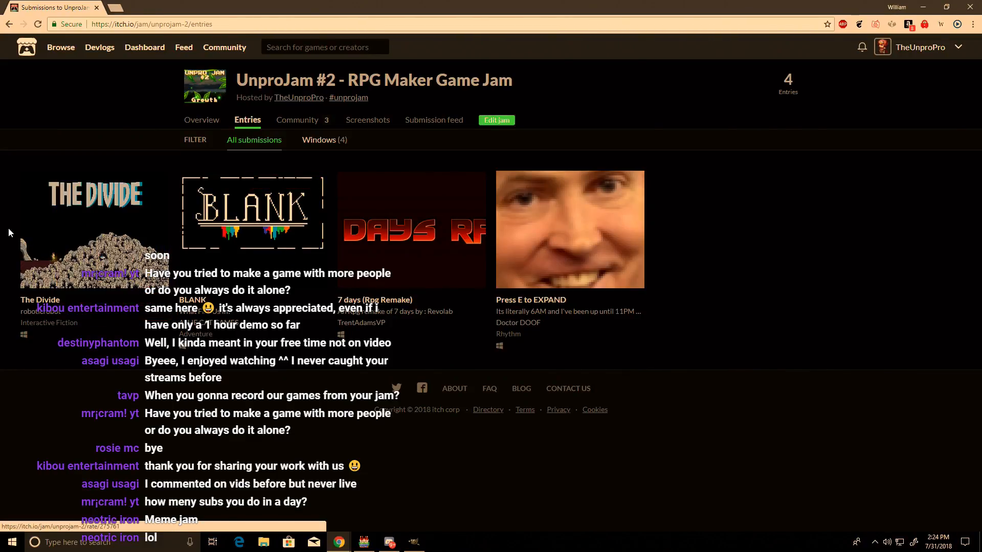
Step: Copy the web address of the UnproJam #2 entries page
key(ctrl+l)
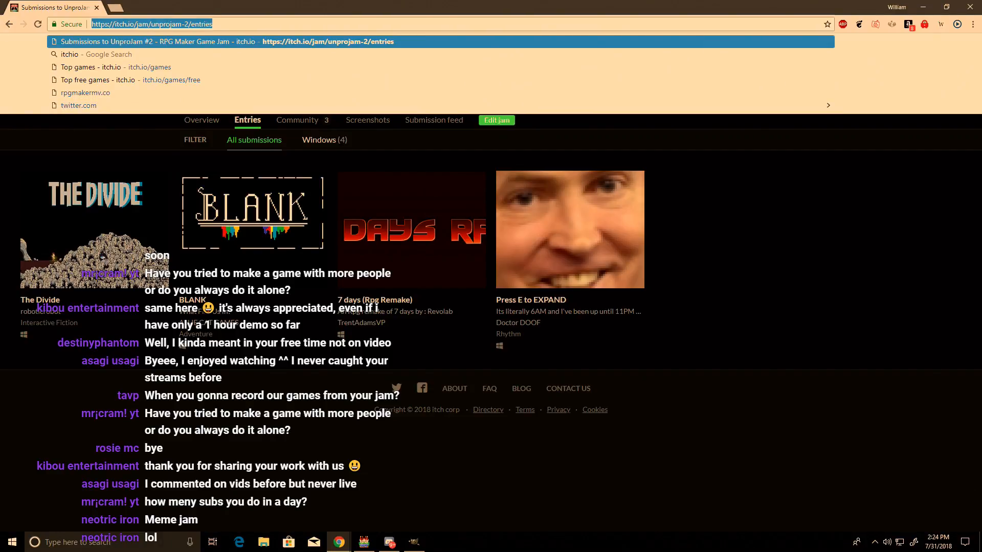
right_click(191, 24)
click(216, 60)
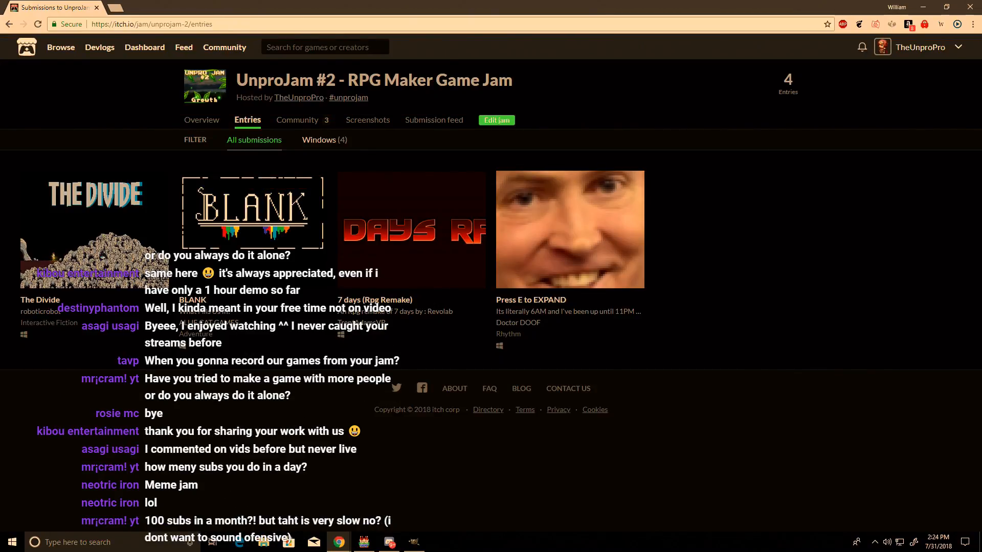
click(197, 24)
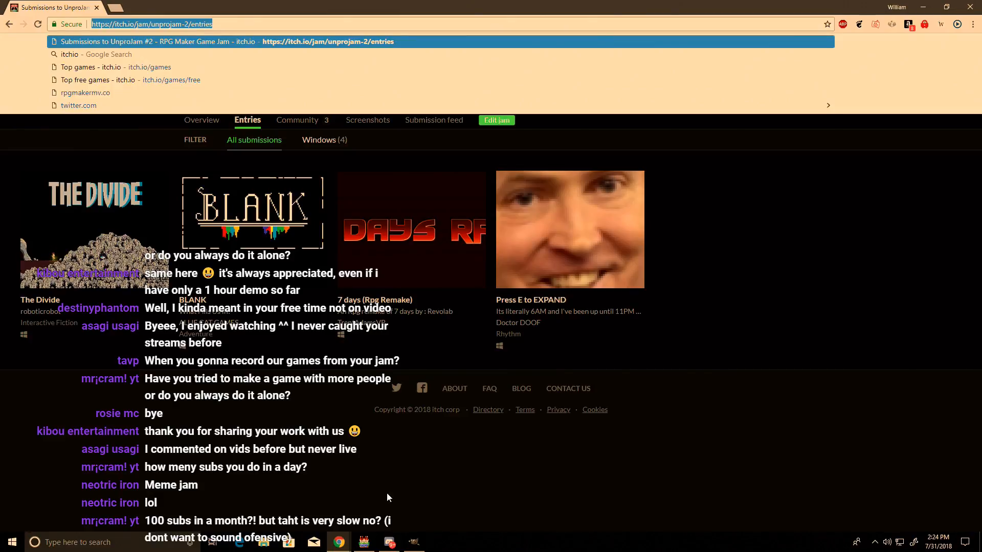
click(315, 483)
click(339, 543)
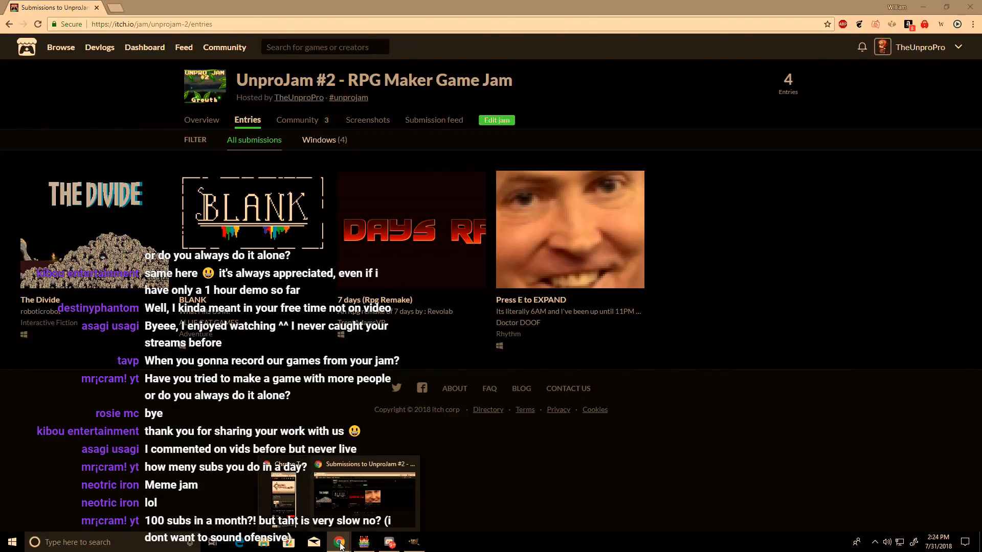
click(716, 514)
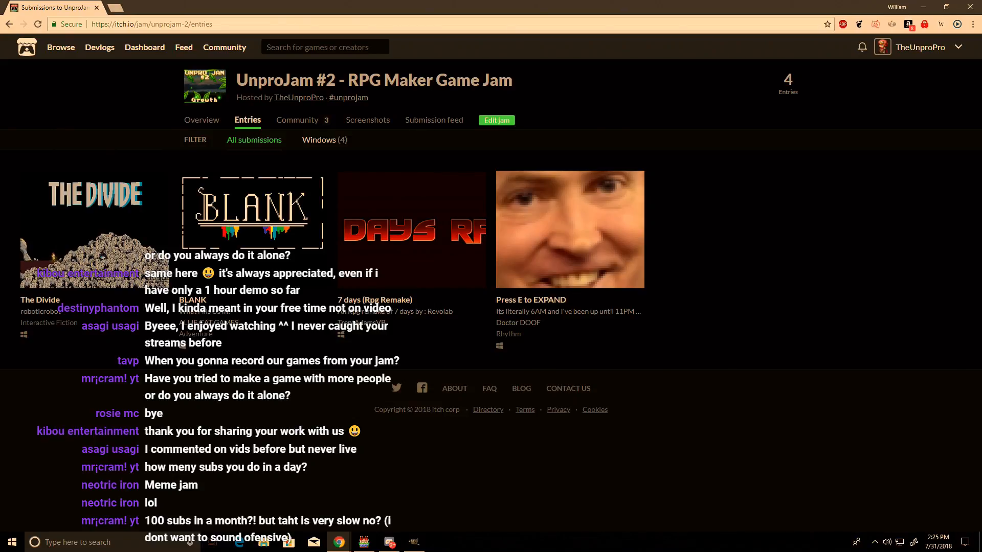
click(460, 22)
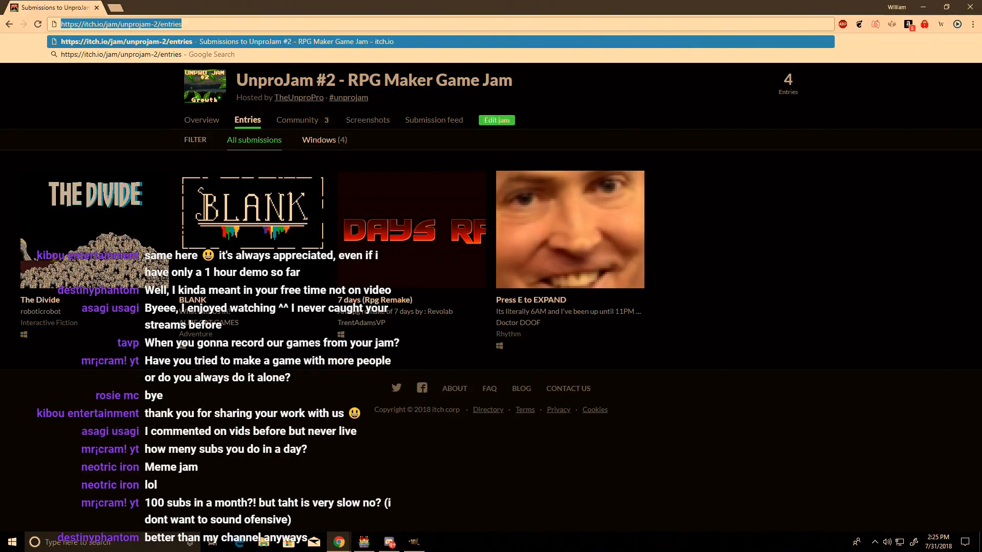
right_click(214, 22)
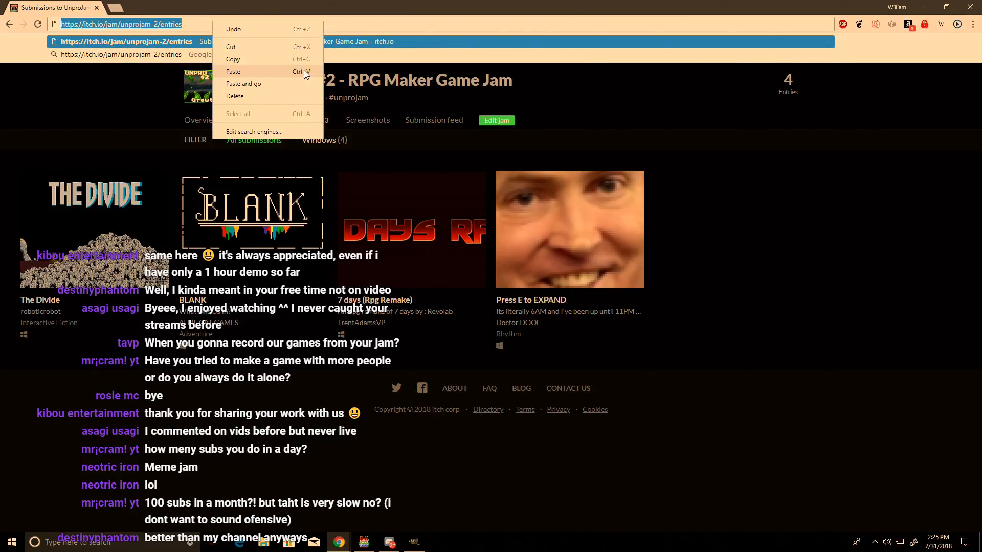
click(281, 59)
click(225, 403)
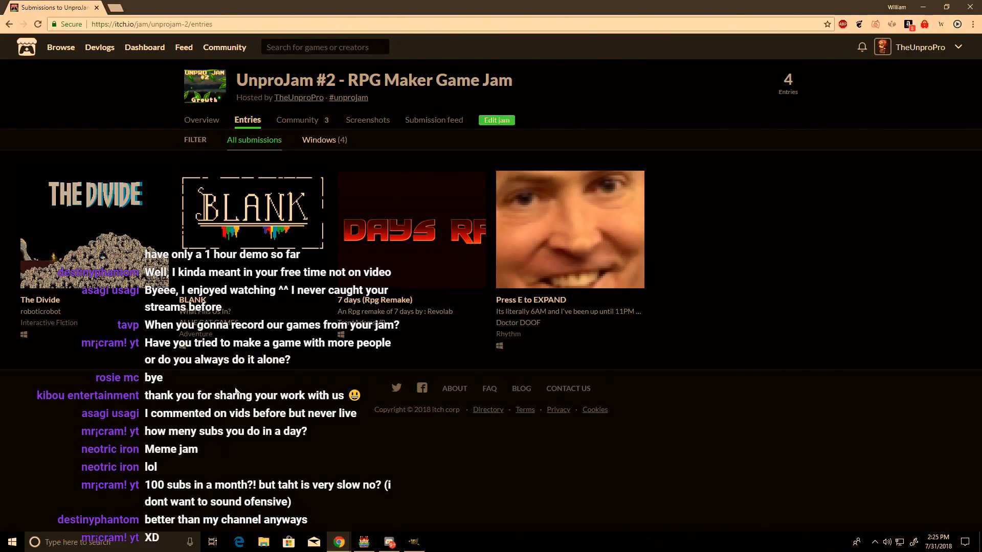
Step: Open youtube.com/live_dashboard in a new tab
key(ctrl+t)
text(youtube.com)
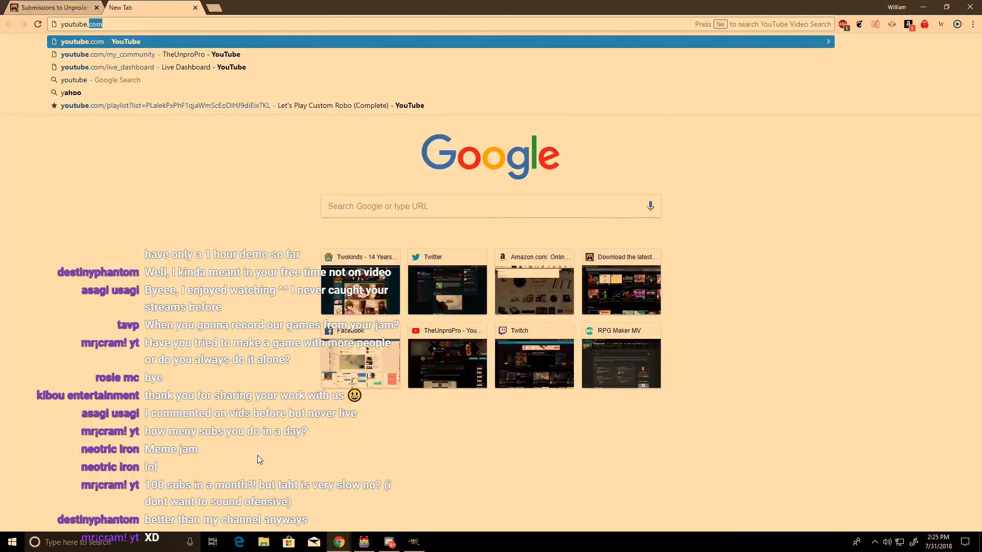
text(/live_dashboard)
key(Return)
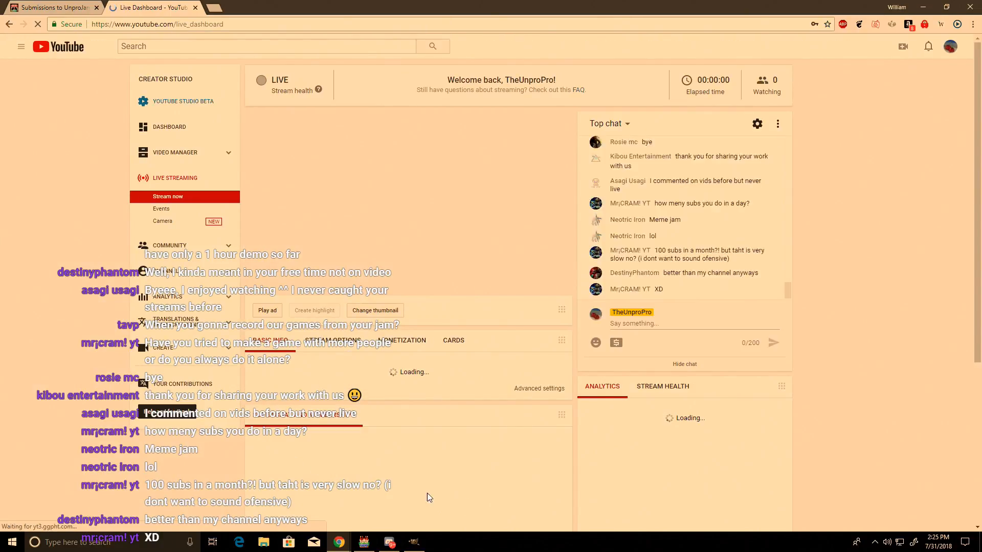
click(709, 326)
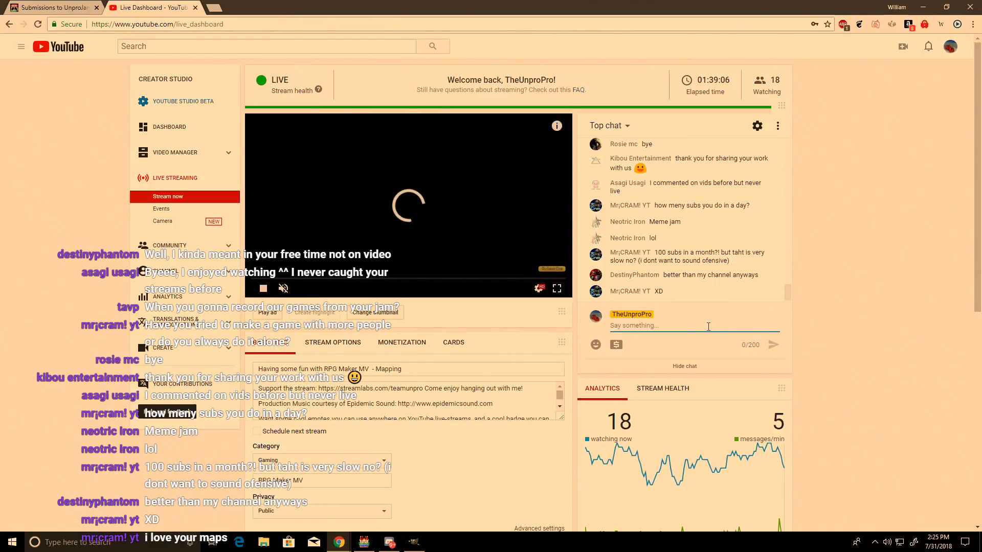
key(ctrl+v)
key(Return)
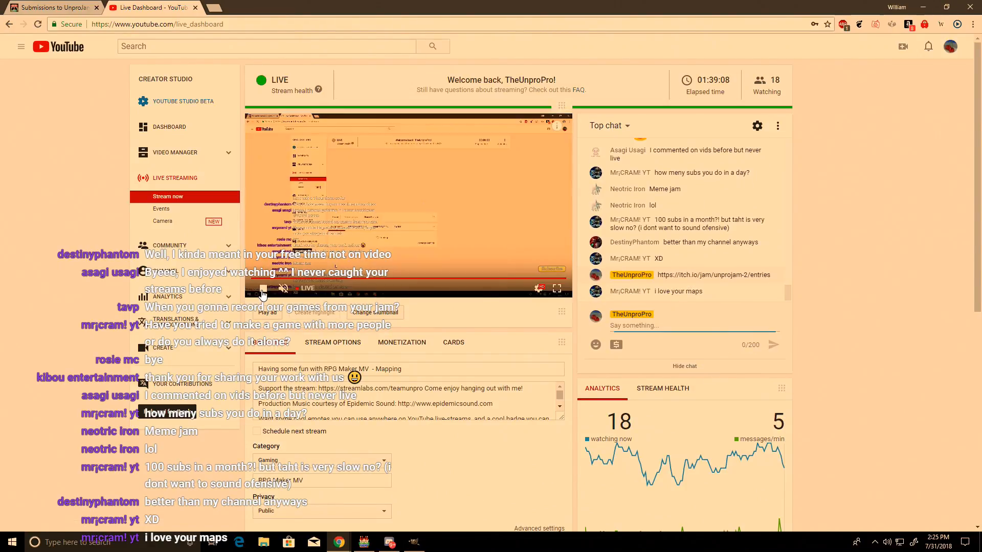
Step: View the live stream preview in full screen and return to the live dashboard
click(393, 179)
key(F11)
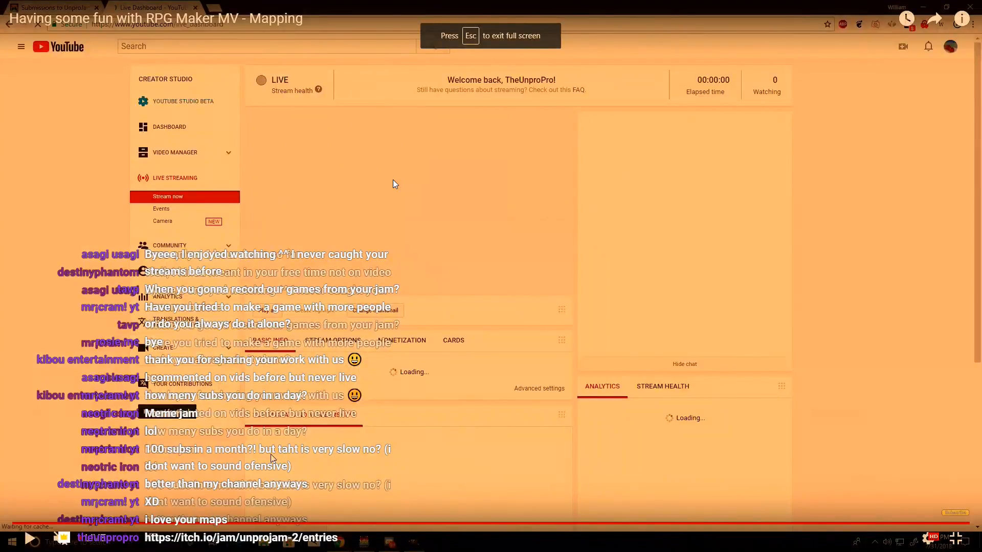
click(393, 180)
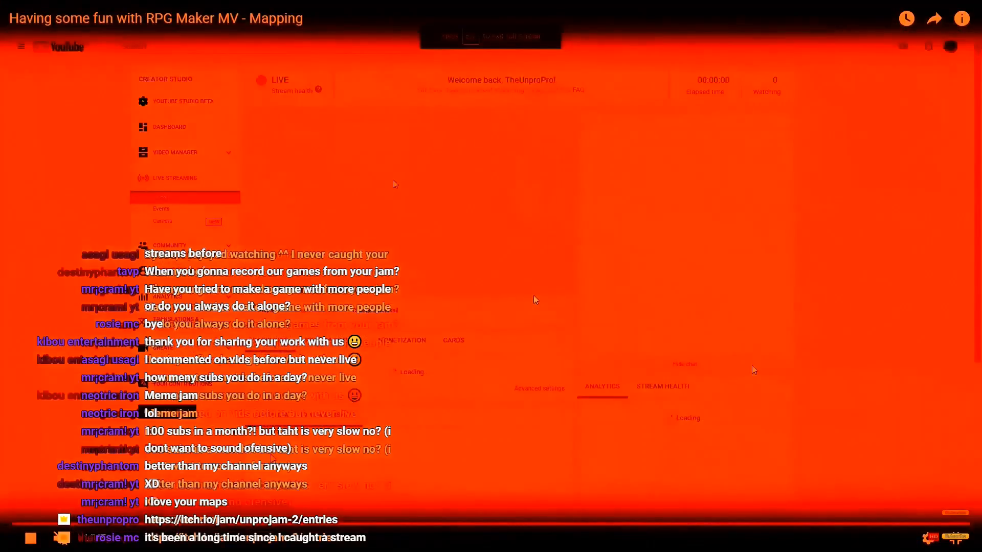
double_click(534, 298)
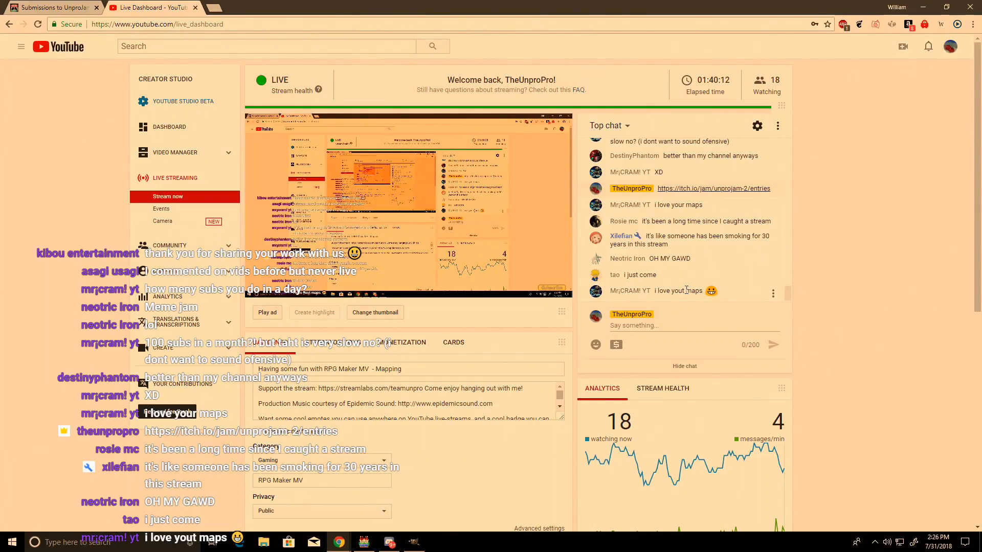
key(Left)
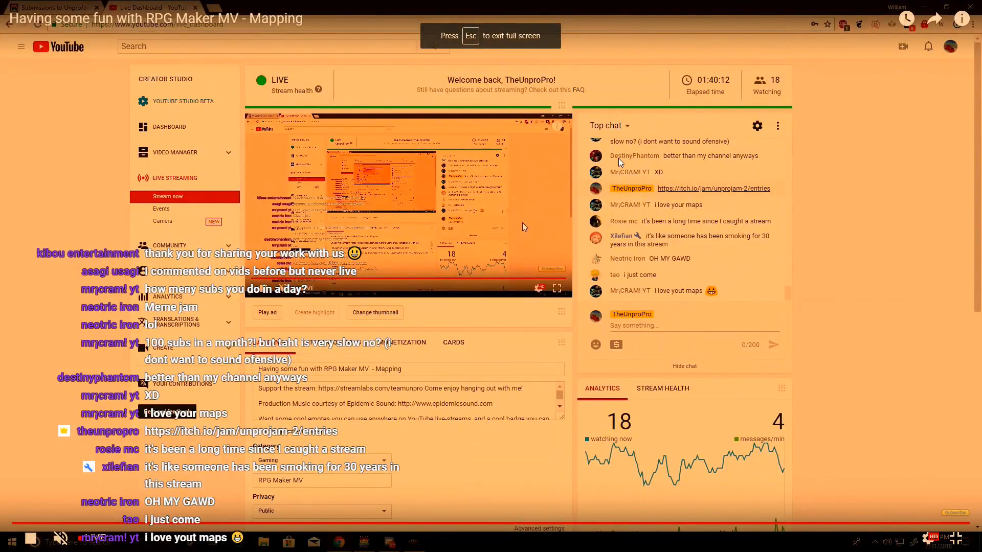
key(Right)
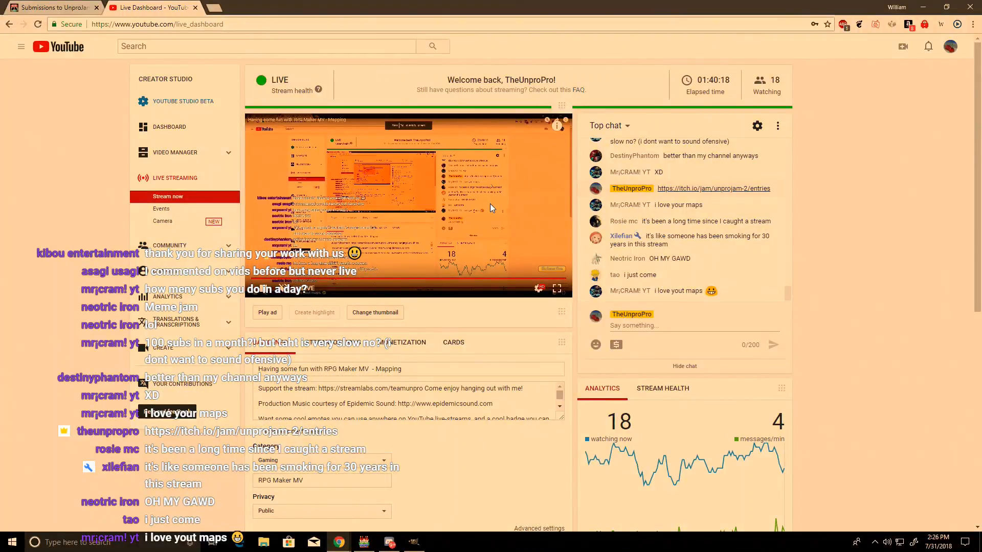
click(489, 205)
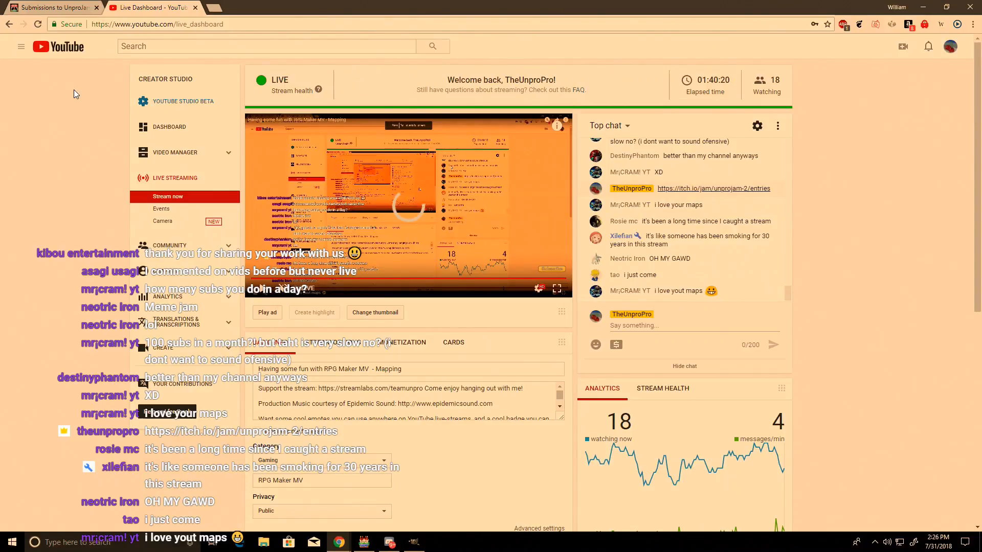
Step: Leave the live dashboard, return to the UnproJam #2 entries and look over the submissions, including Press E to EXPAND and BLANK
click(9, 24)
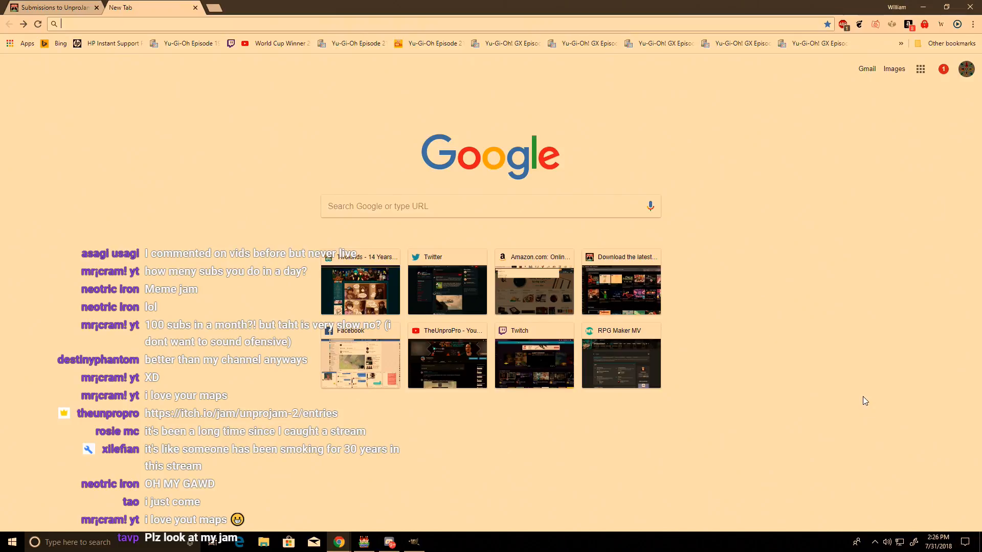
click(61, 8)
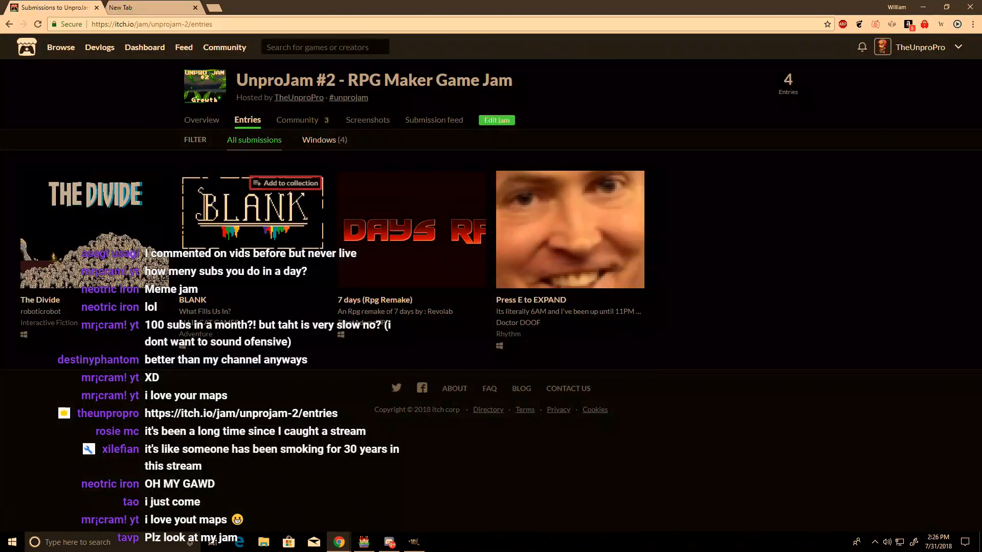
mouse_move(138, 266)
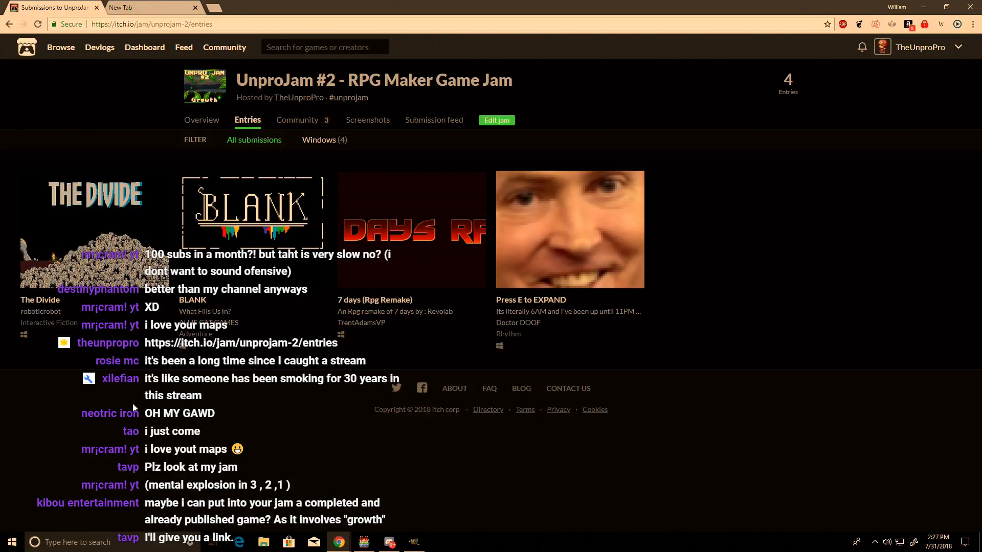
drag(206, 347, 7, 254)
click(227, 470)
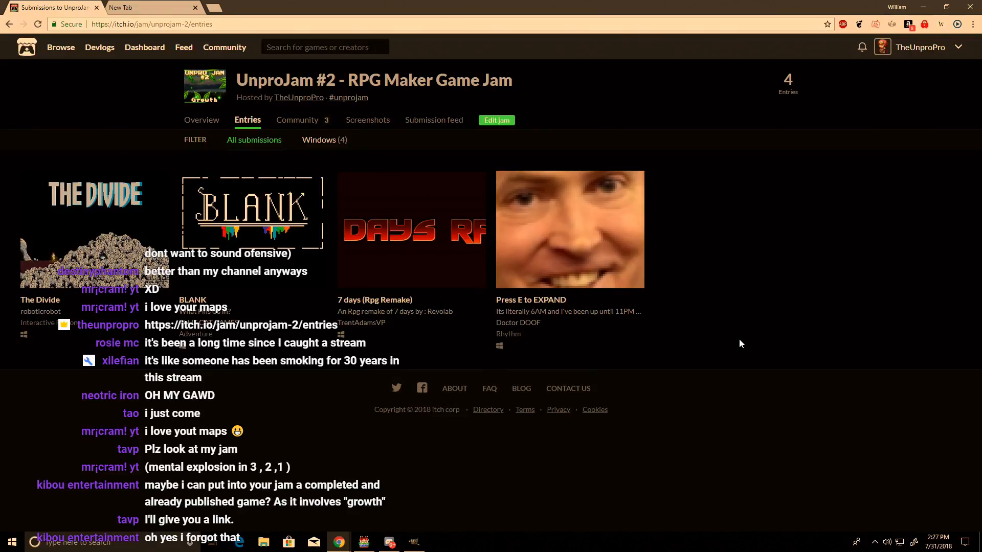
right_click(701, 356)
key(Escape)
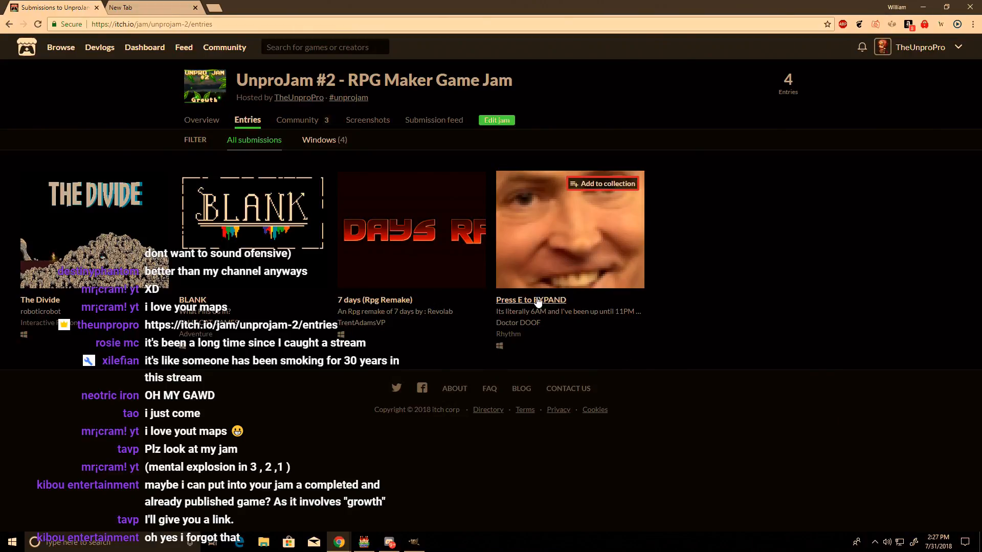
mouse_move(538, 240)
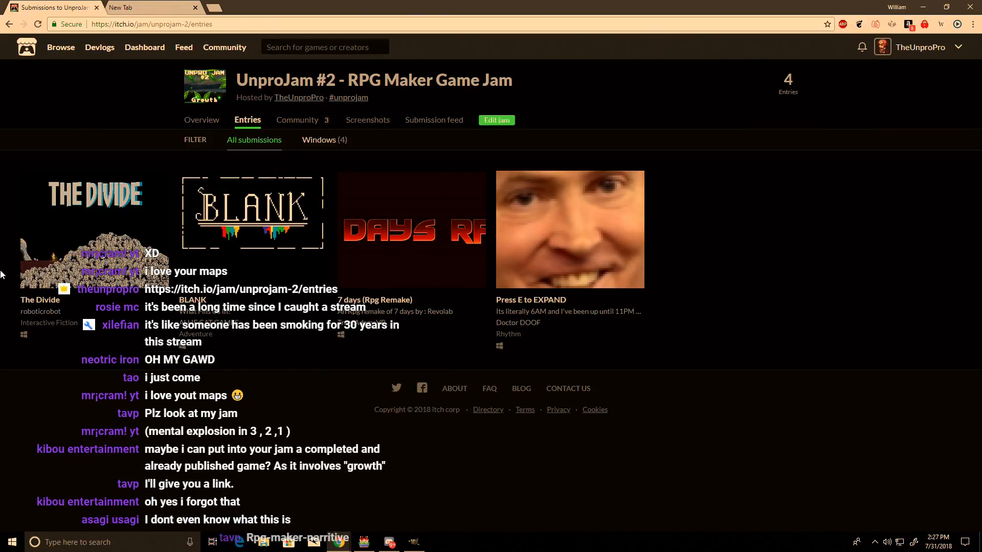
mouse_move(221, 196)
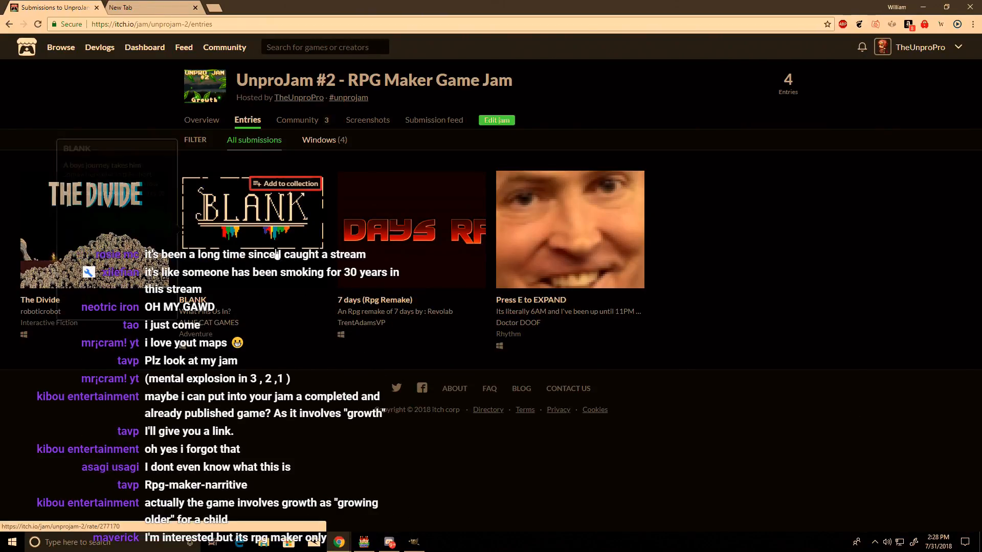
mouse_move(269, 244)
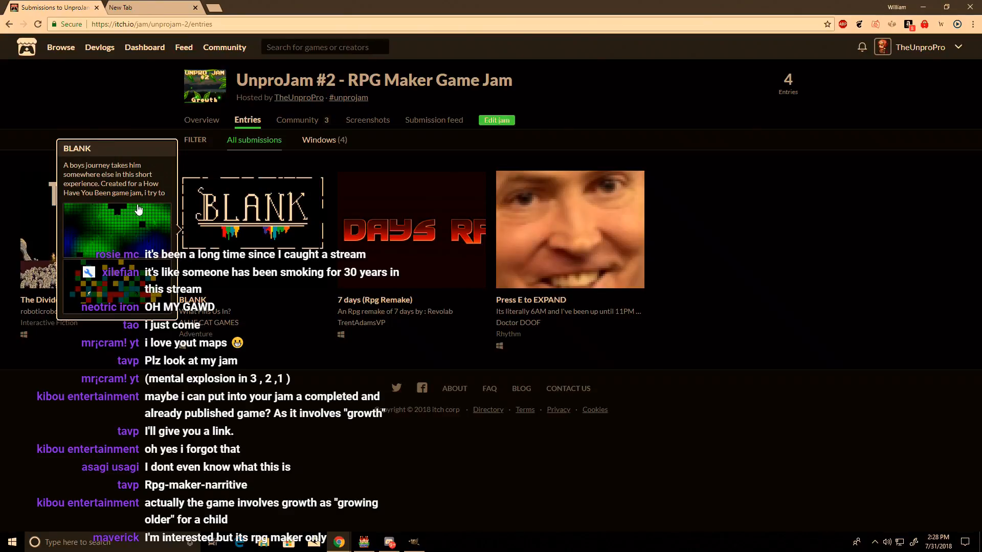
Step: Open the BLANK jam entry in a new tab and switch to it
right_click(233, 210)
click(255, 214)
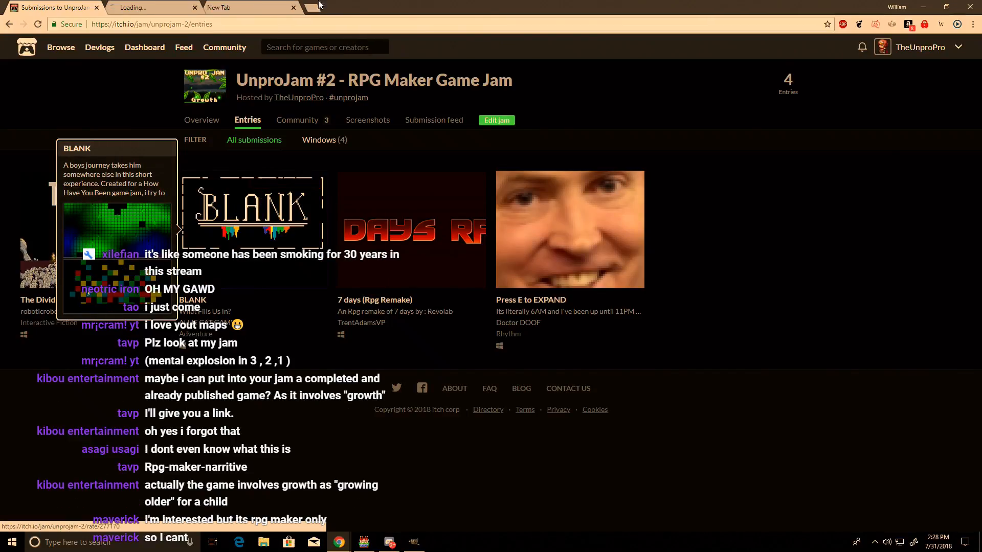
key(ctrl+Tab)
key(ctrl+Tab)
key(ctrl+shift+Tab)
scroll(289, 414, down, 2)
scroll(289, 414, up, 2)
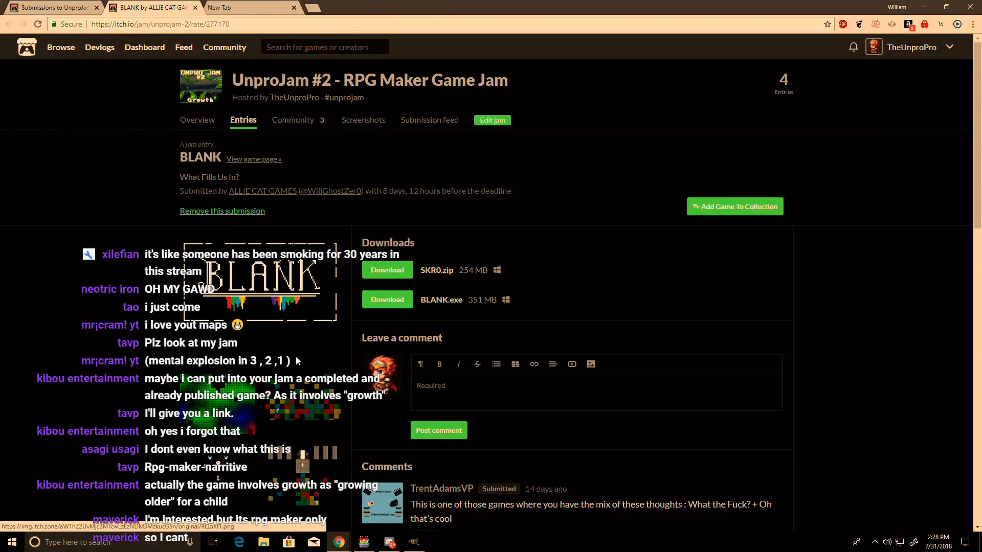
Step: Highlight BLANK's tagline "What Fills Us In?", visit its full game page and go back to the jam entry
drag(180, 177, 245, 176)
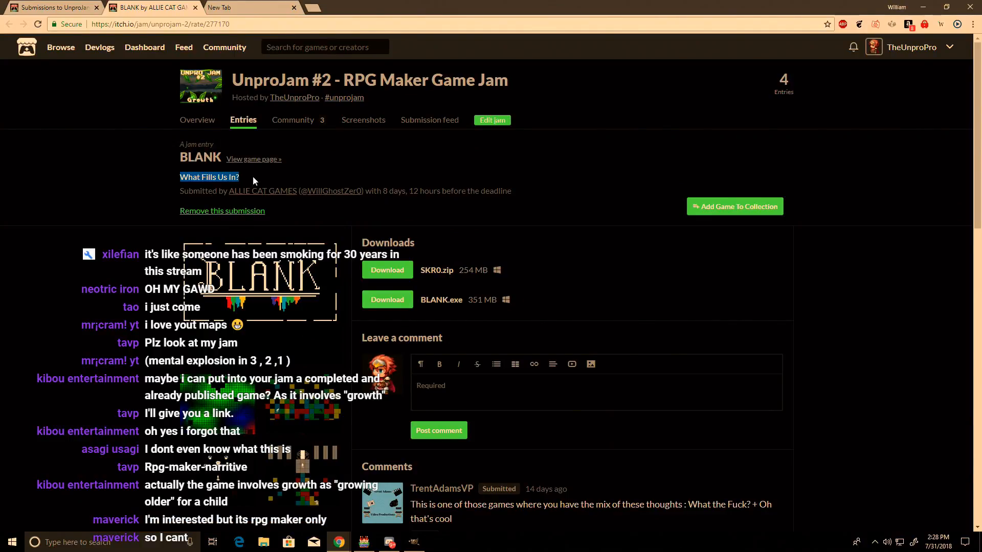
click(277, 177)
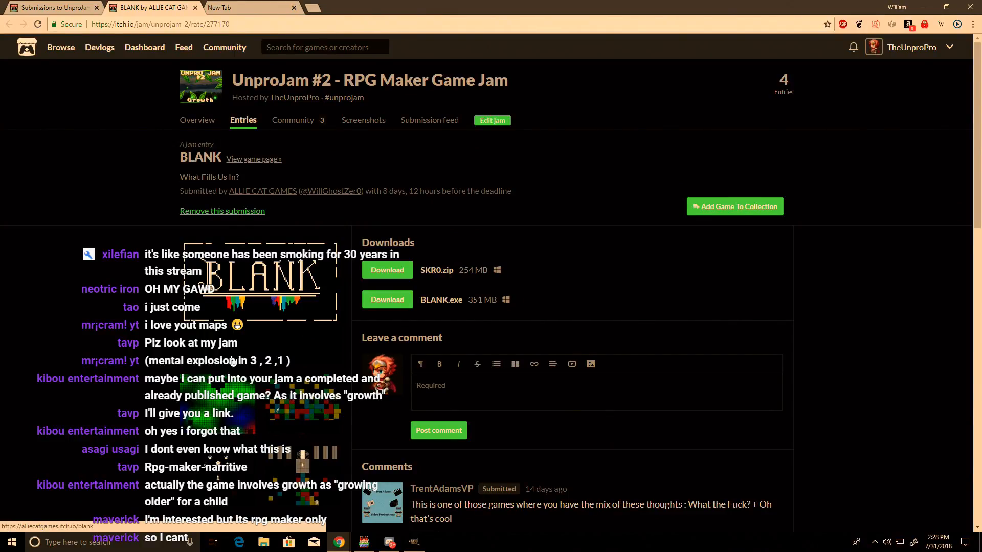
click(263, 159)
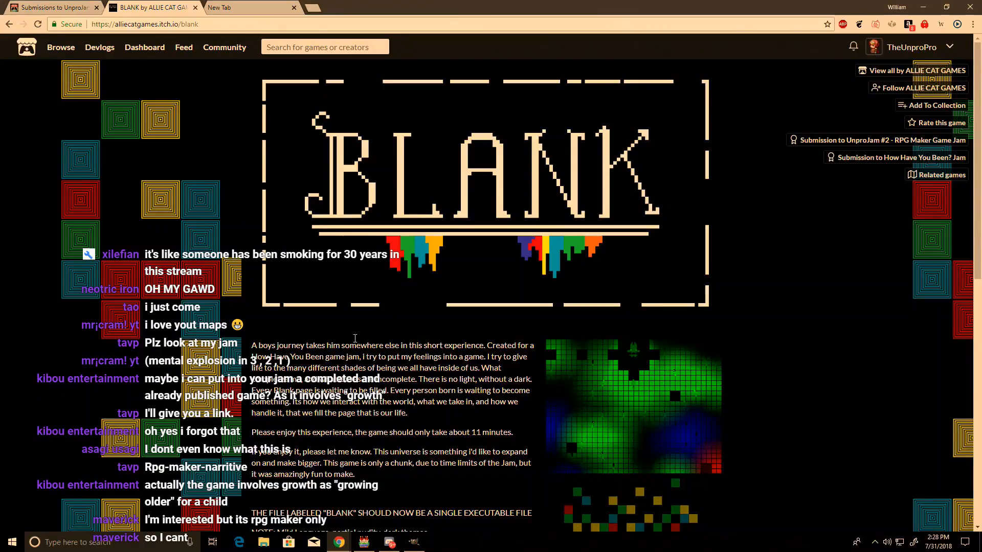
click(9, 24)
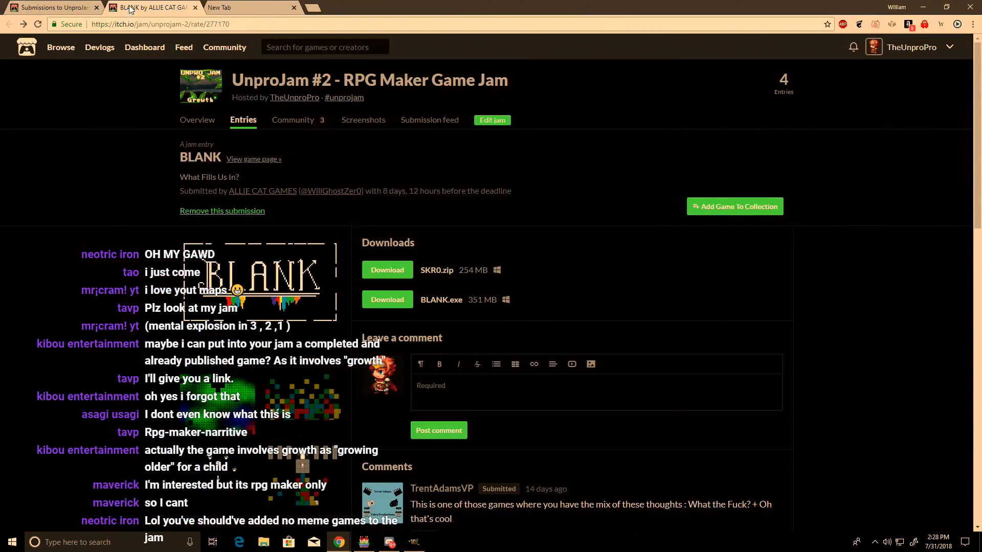
Step: Close the BLANK entry, open The Divide's jam entry from the submissions and visit its full game page
middle_click(113, 12)
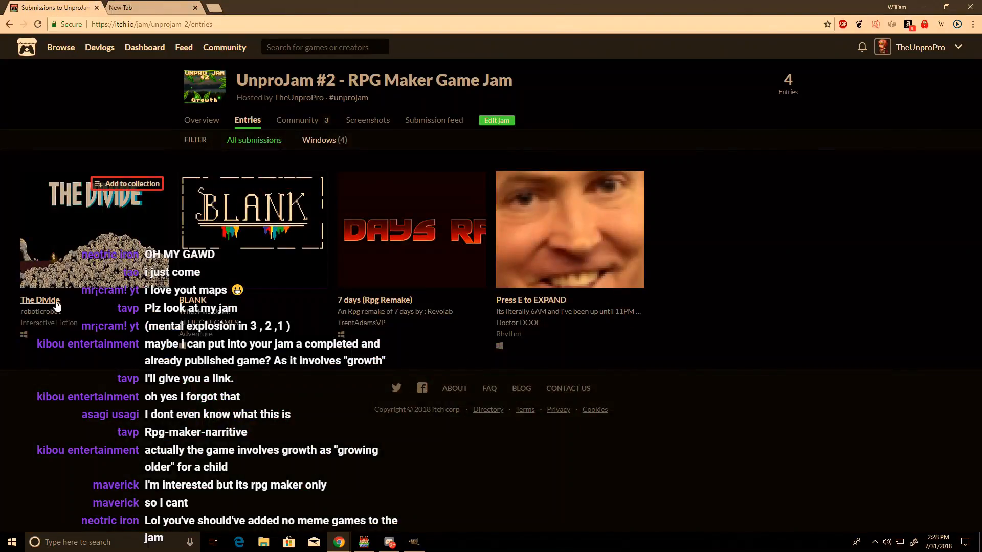
mouse_move(55, 234)
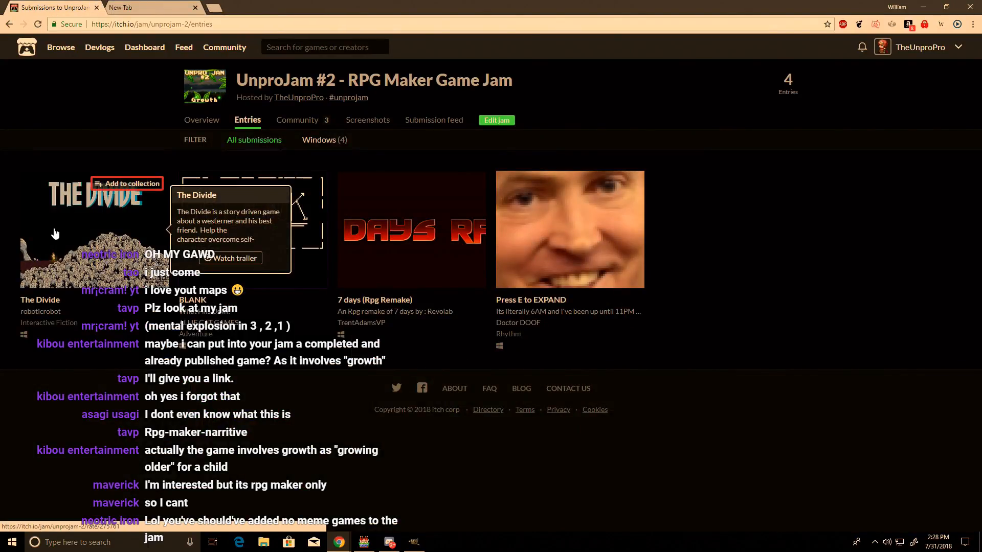
click(56, 234)
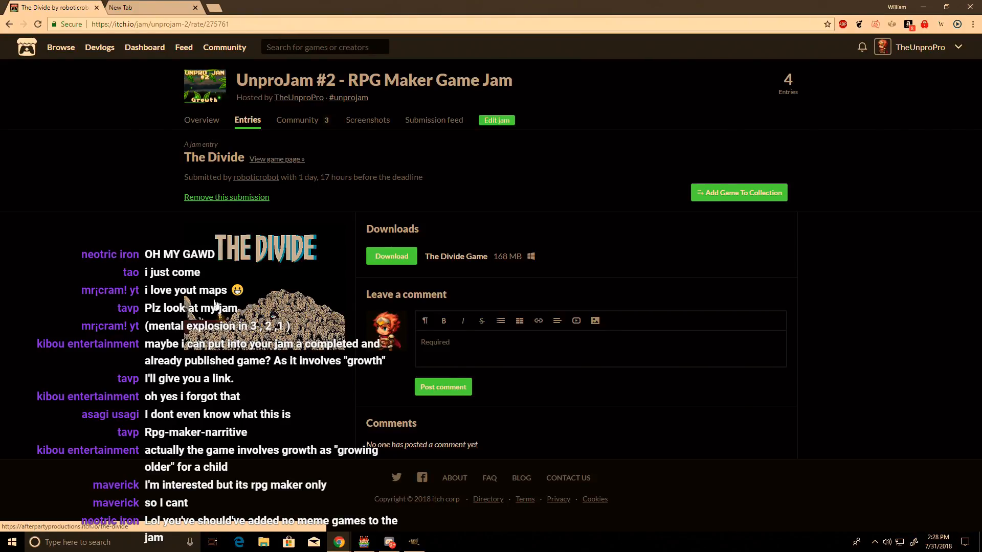
click(258, 305)
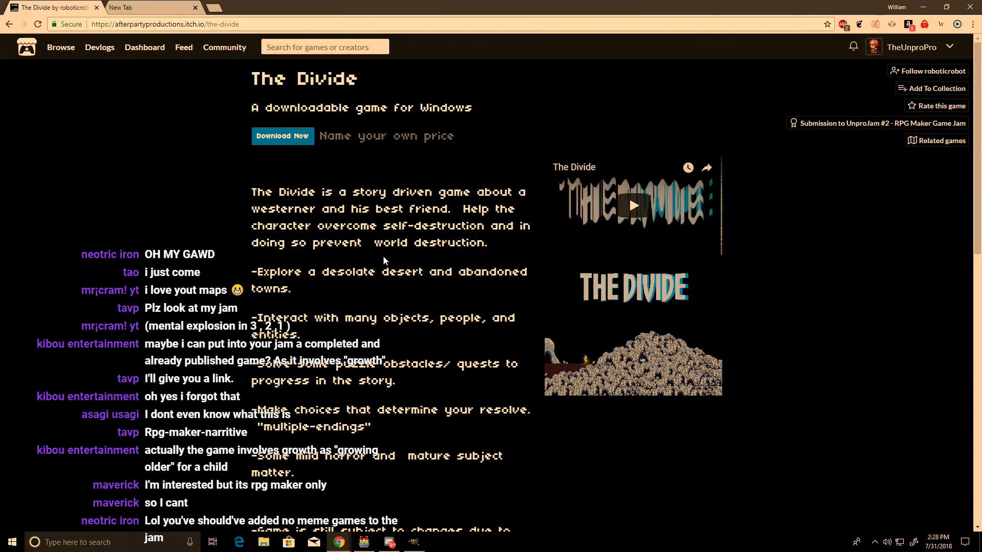
Step: Play The Divide's trailer in full screen to the end, and exit full screen
click(635, 209)
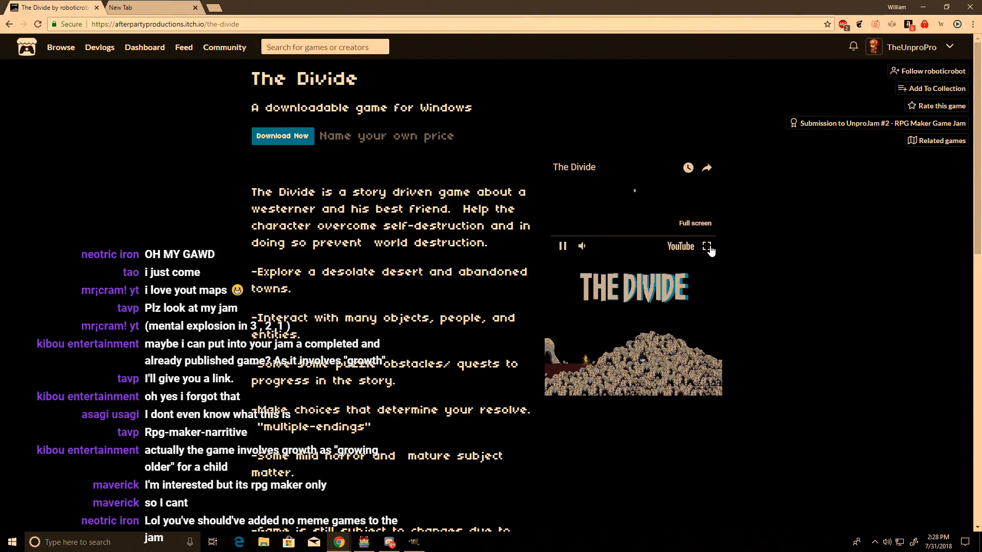
click(707, 247)
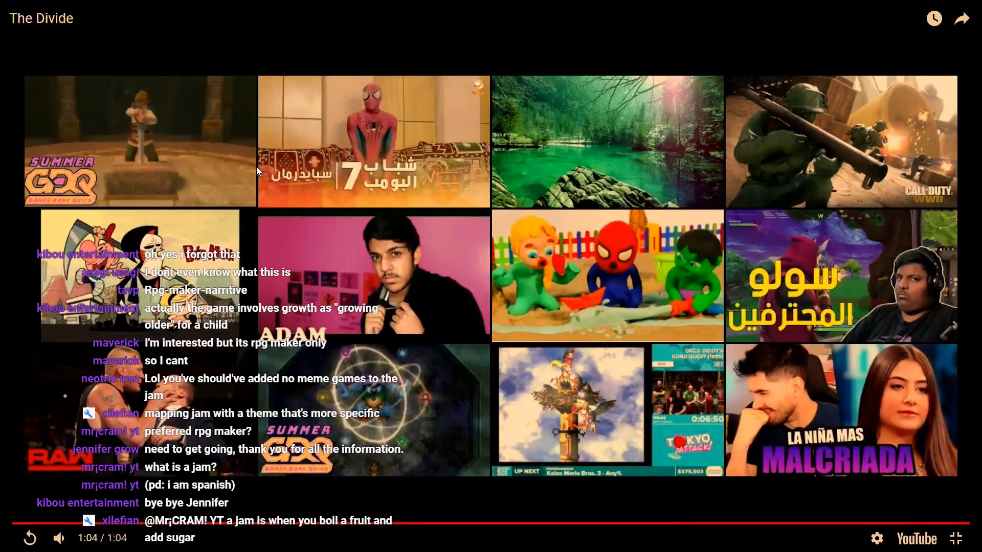
click(961, 538)
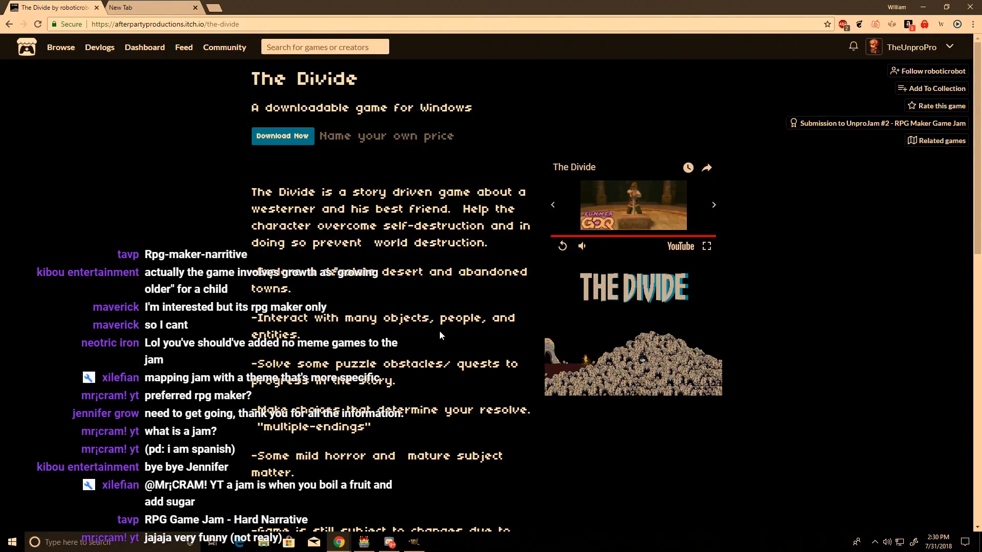
Step: Return to The Divide's jam entry, open the UnproJam #2 overview page and look over its theme description and submissions
click(6, 26)
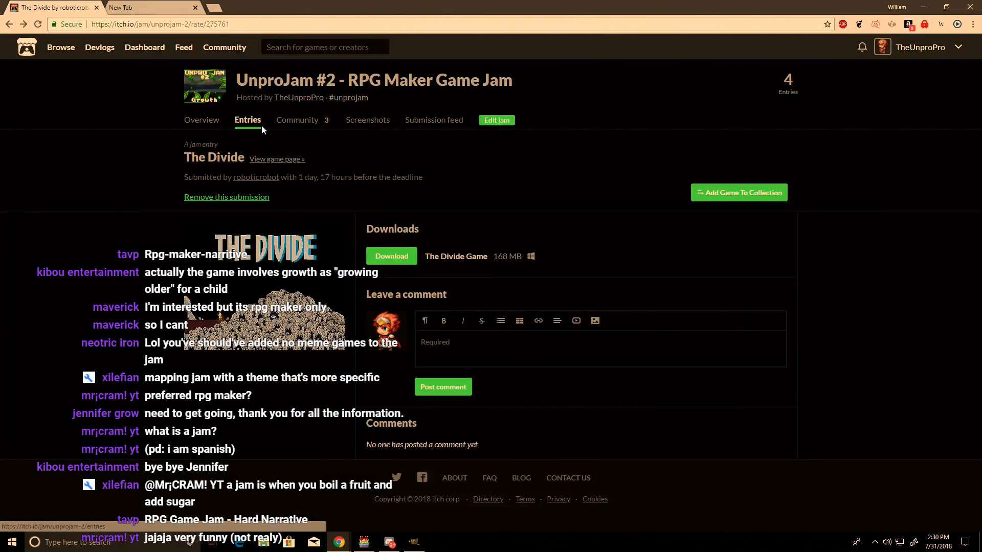
click(213, 117)
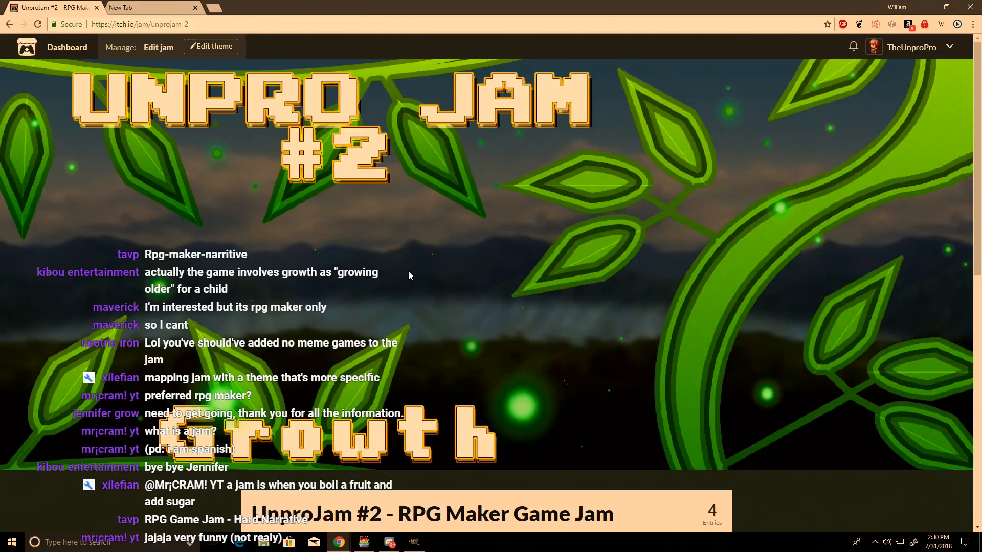
scroll(585, 463, down, 10)
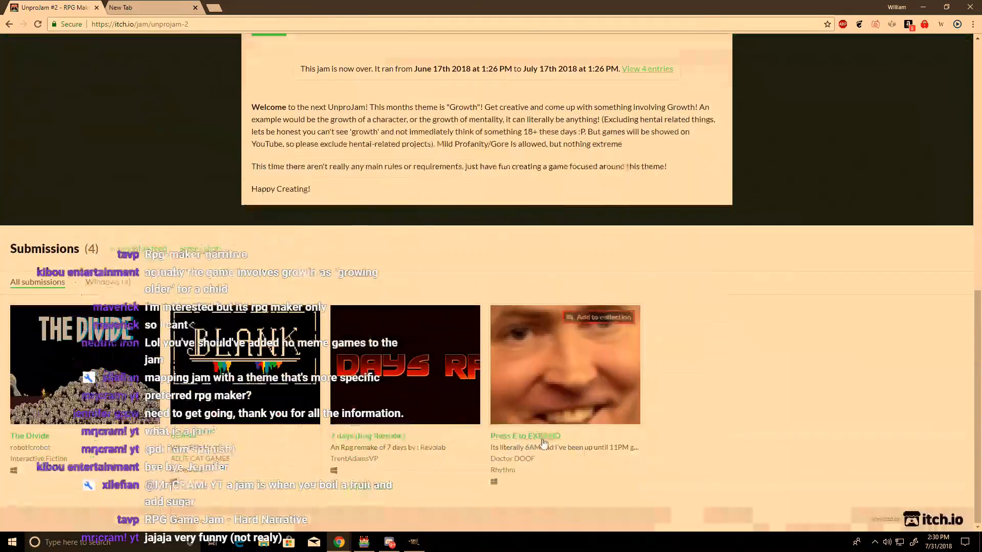
scroll(572, 446, up, 4)
scroll(288, 391, up, 7)
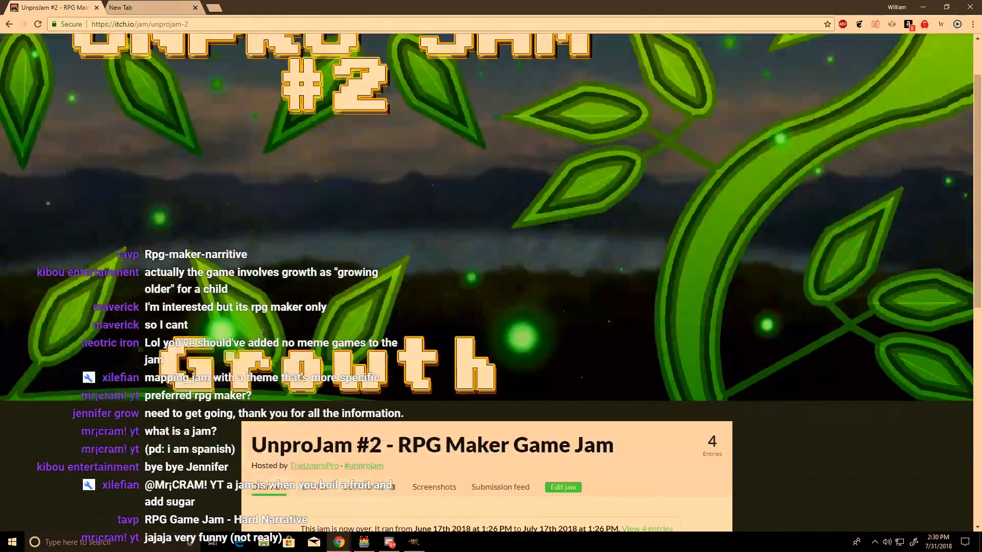